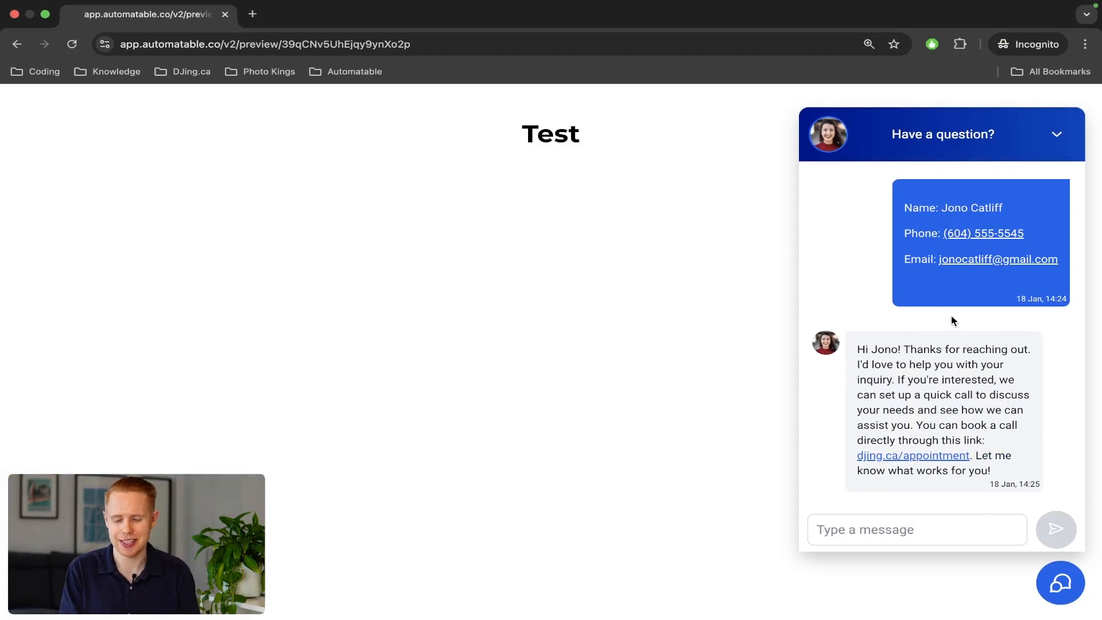
Scroll the chat widget and highlight the bot's full reply asking for contact details.
scroll(947, 315, up, 4)
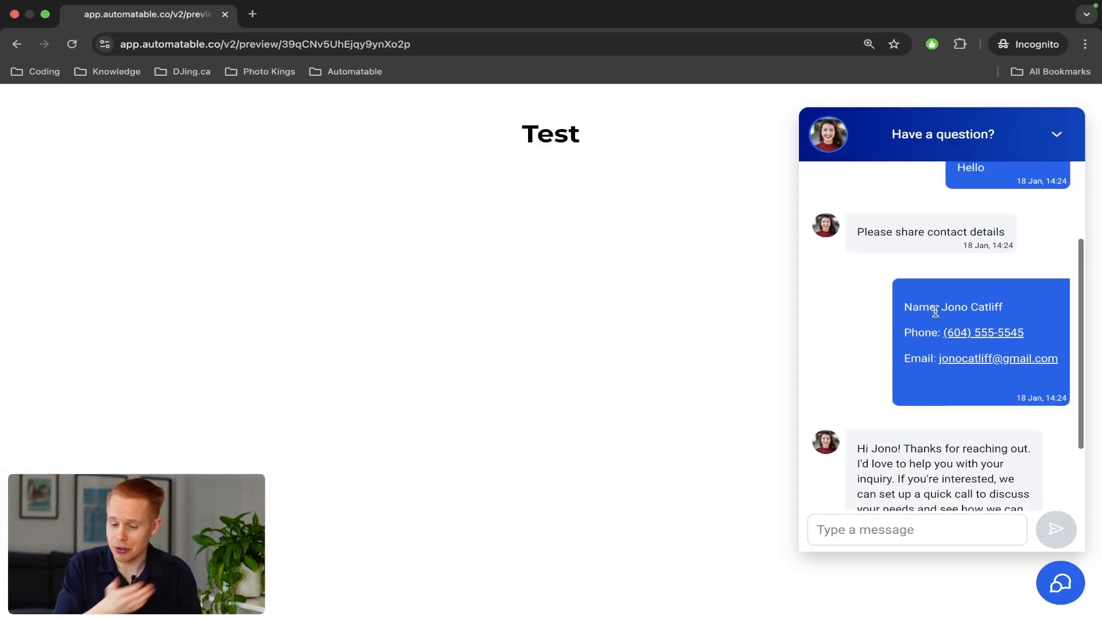
scroll(948, 333, down, 1)
scroll(948, 333, down, 3)
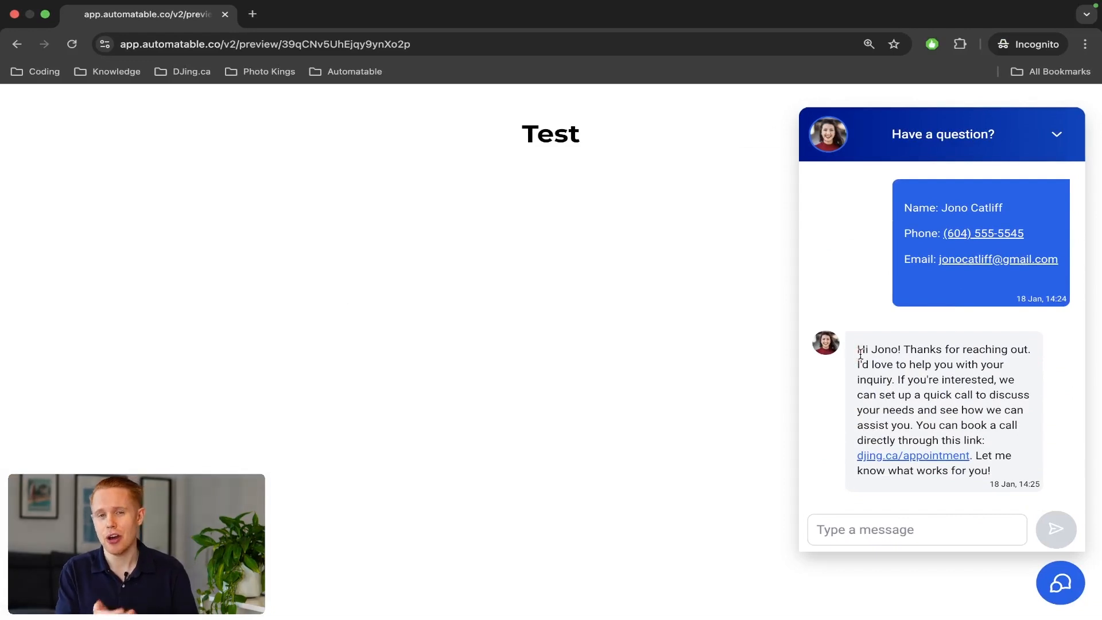
drag(857, 351, 1005, 482)
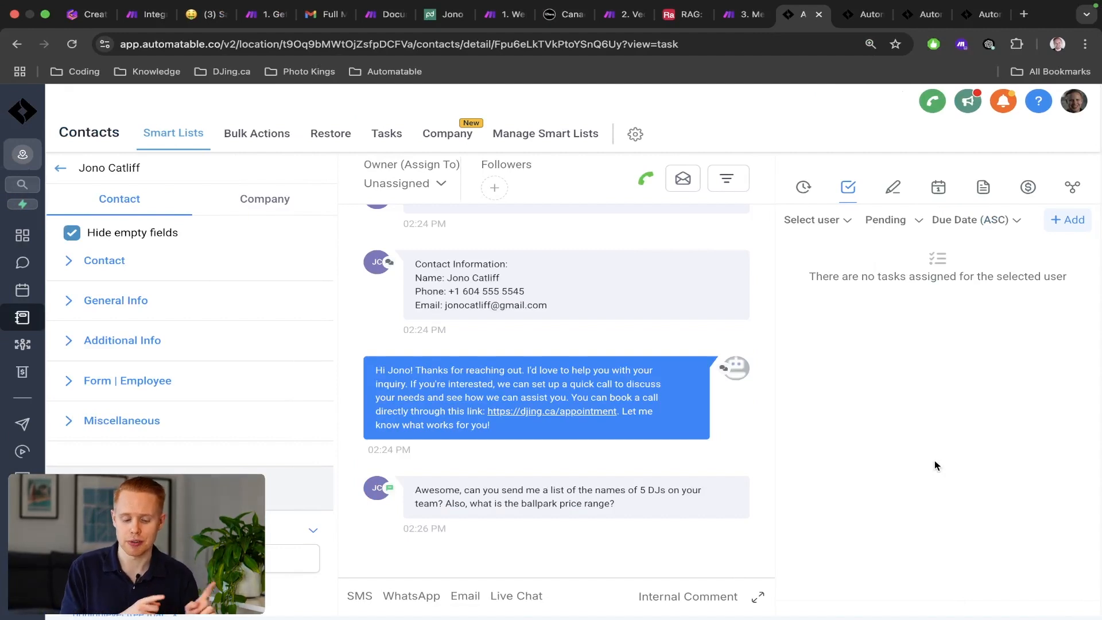
Highlight the customer's question about DJs and pricing, then the list of five DJ names.
triple_click(495, 509)
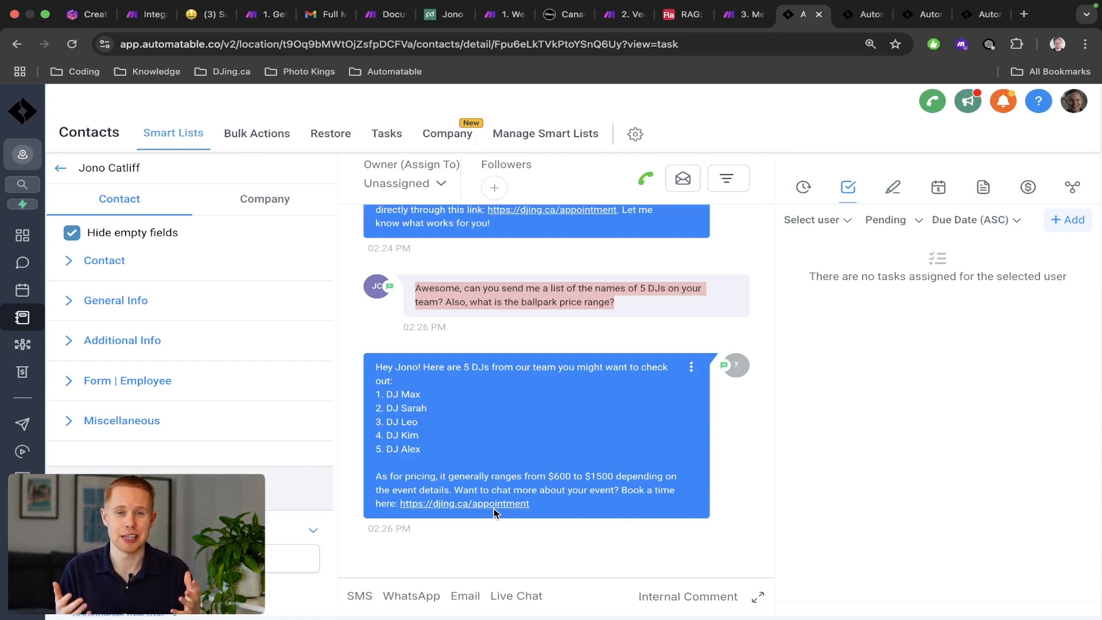
scroll(520, 463, up, 5)
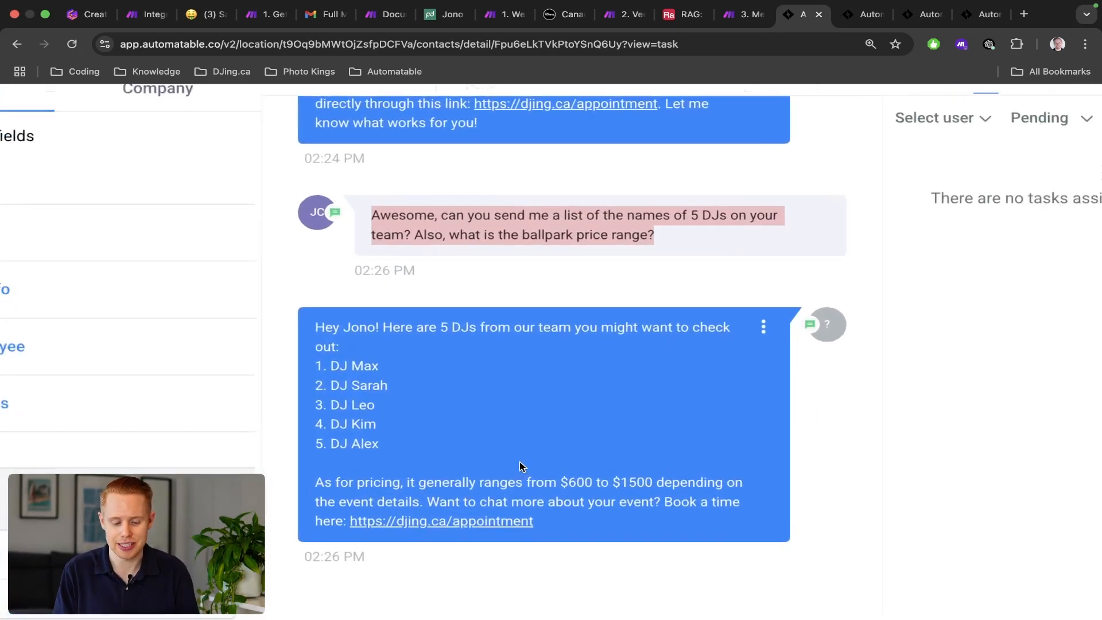
click(520, 463)
drag(415, 318, 385, 448)
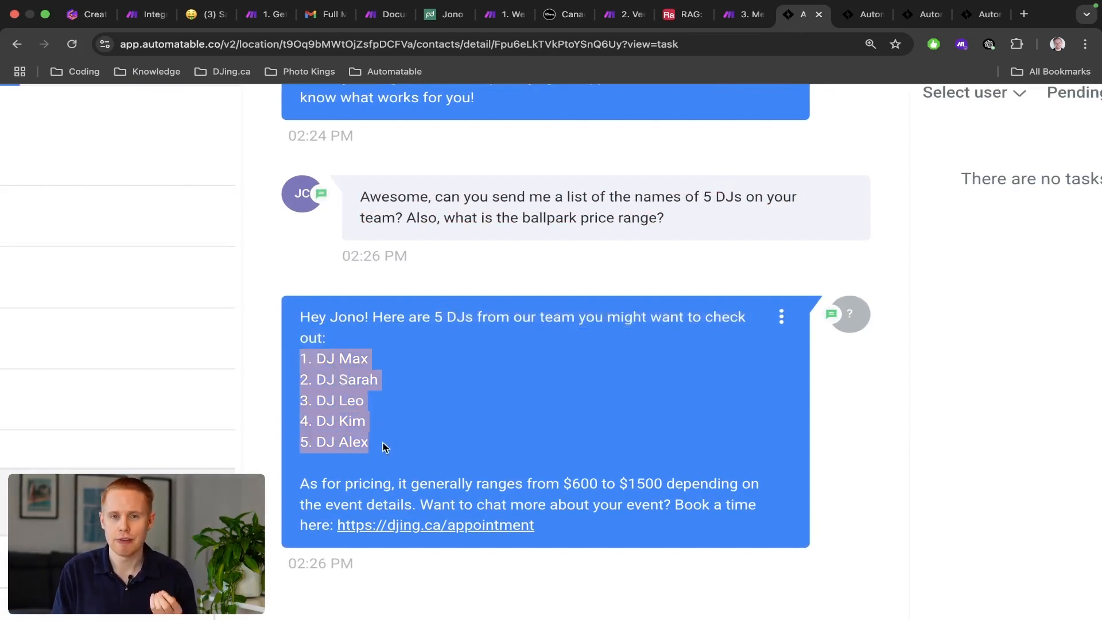
click(320, 492)
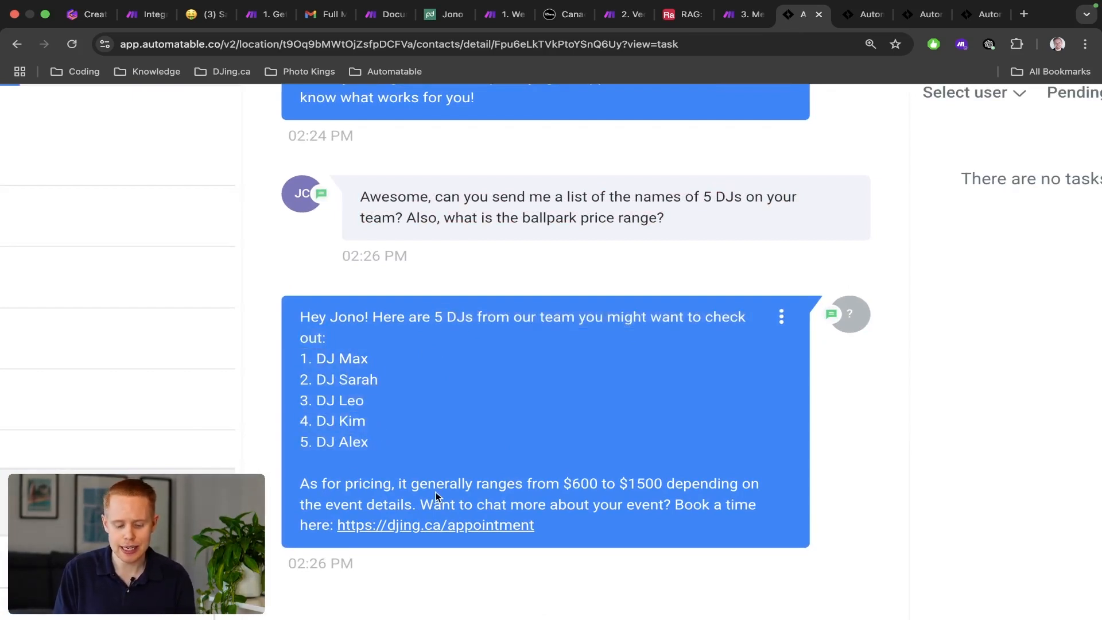
Highlight the $600 to $1500 price range and the booking link, then switch to the Gamma guide.
drag(563, 484, 664, 482)
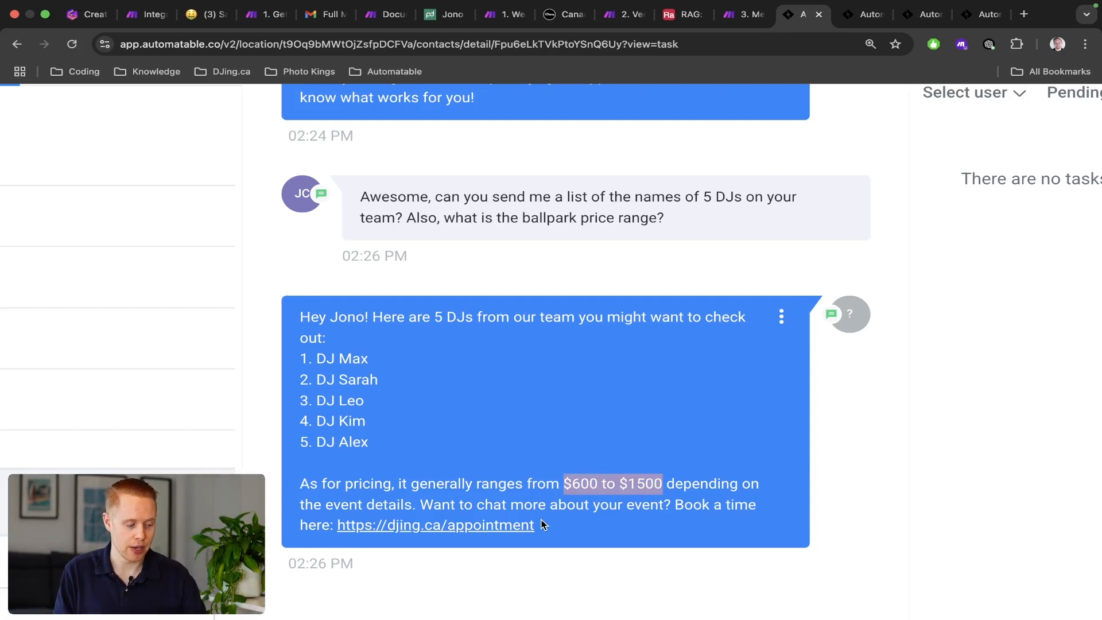
drag(541, 521, 338, 522)
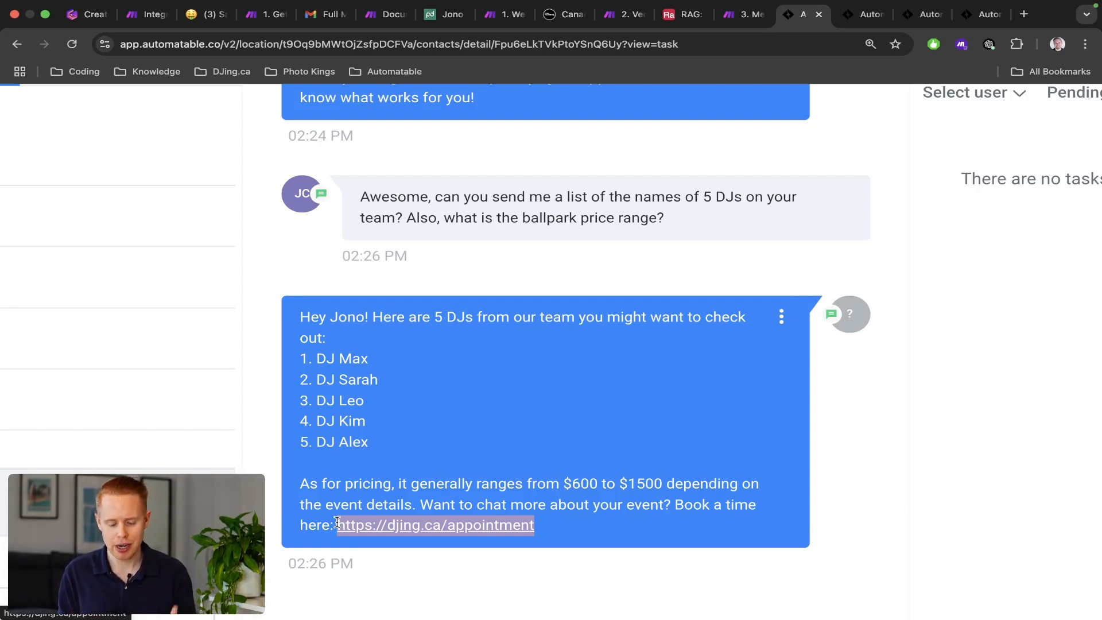
key(super+1)
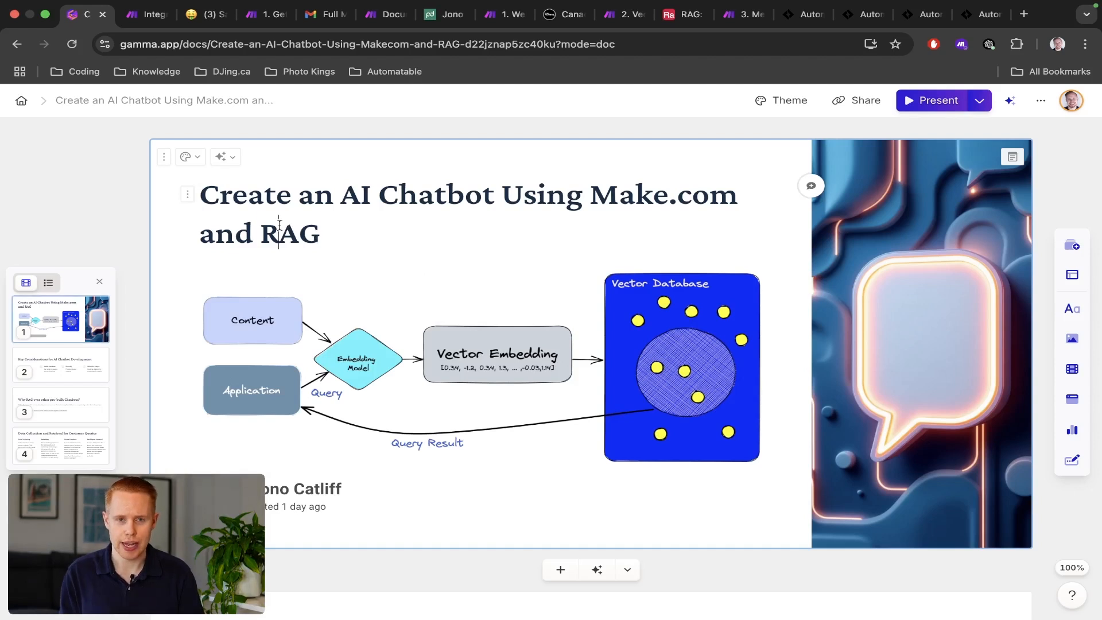
Select and deselect 'RAG' in the Gamma title, then switch to the Integration Notion scenario.
double_click(279, 225)
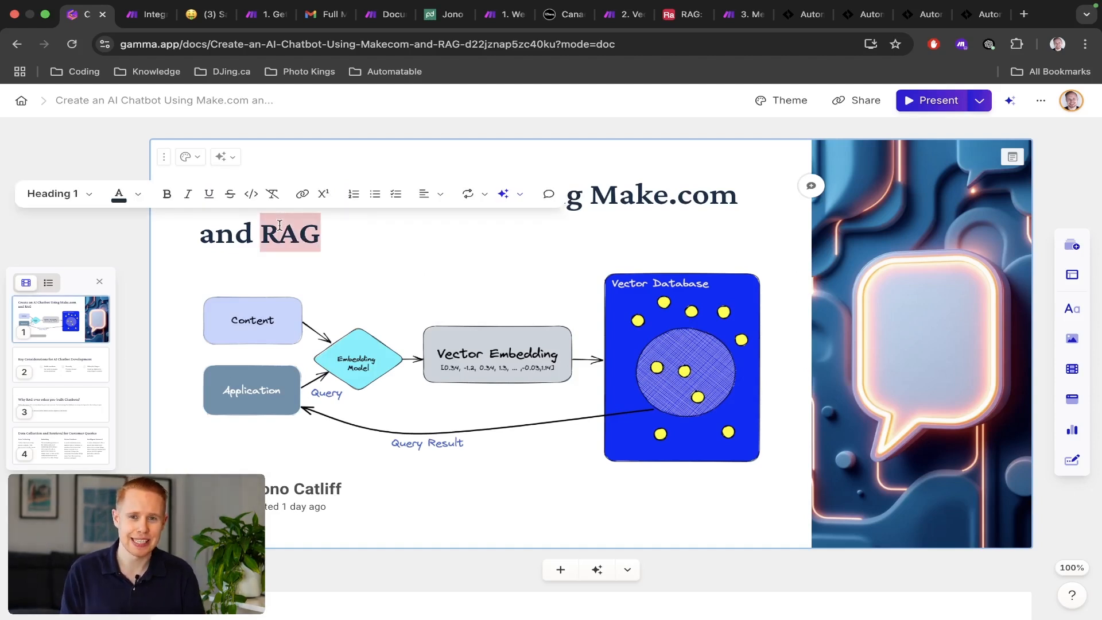
click(325, 233)
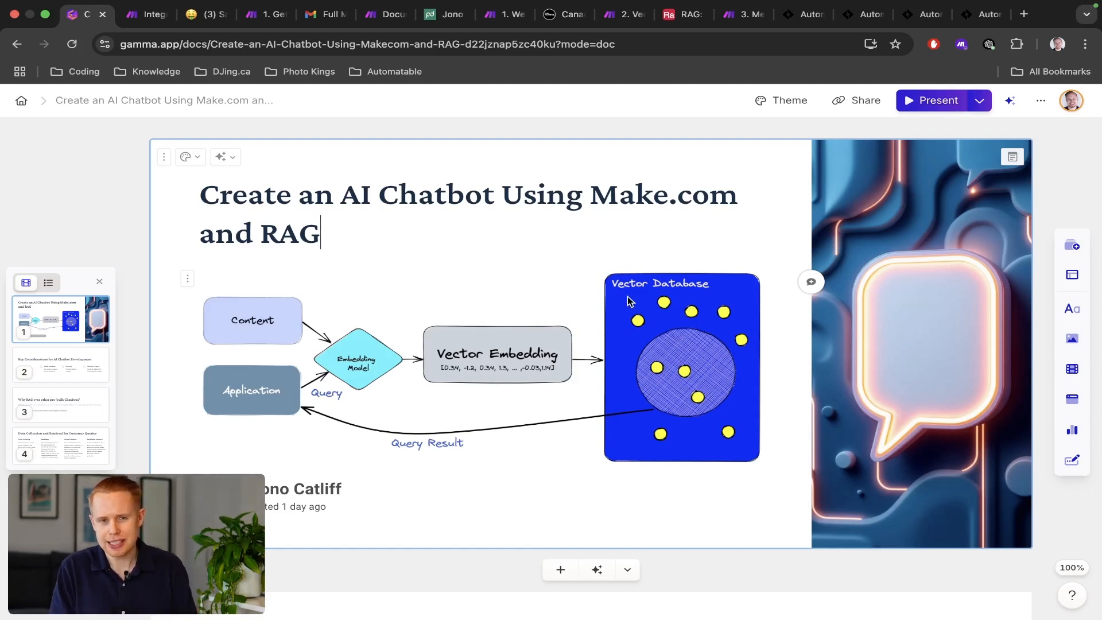
key(ctrl+Tab)
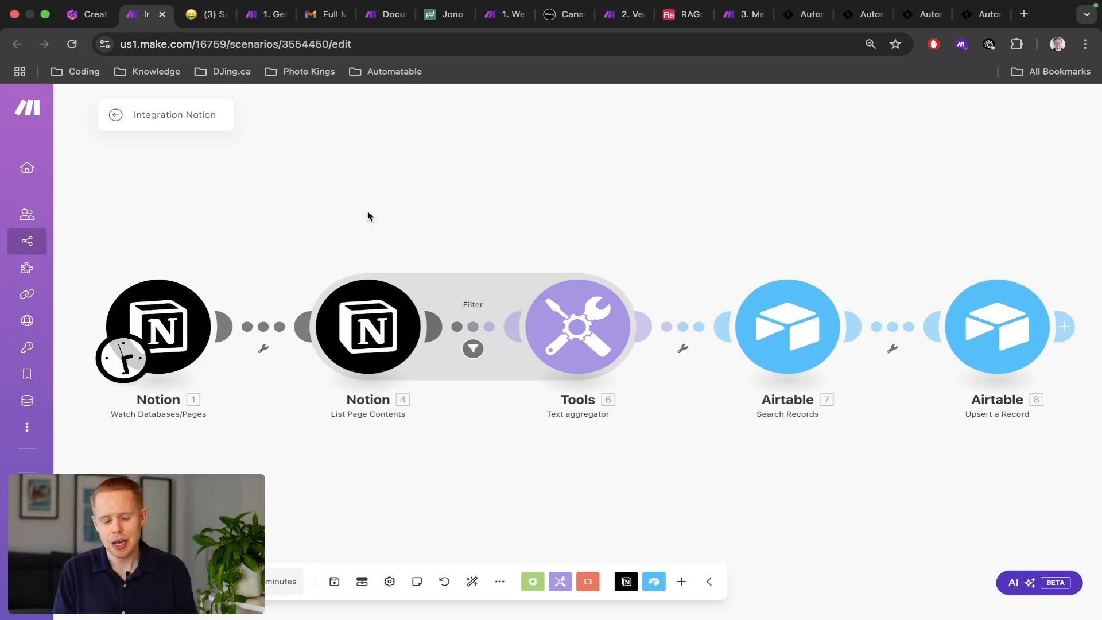
Select both Notion modules, then scroll through the Notion Sales page.
drag(119, 239, 430, 405)
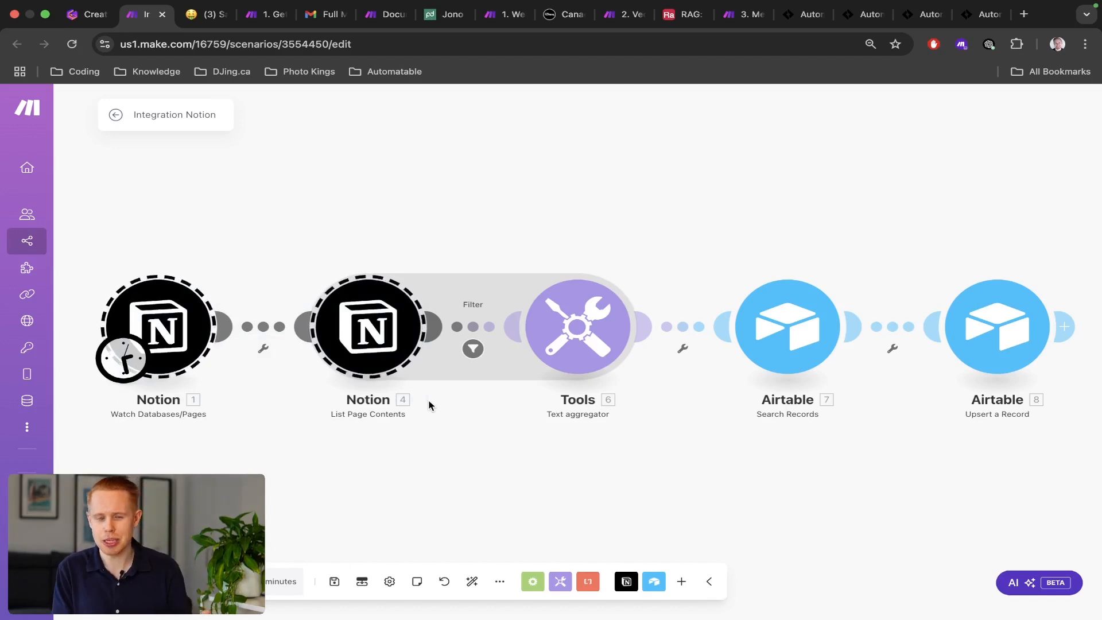
key(ctrl+Tab)
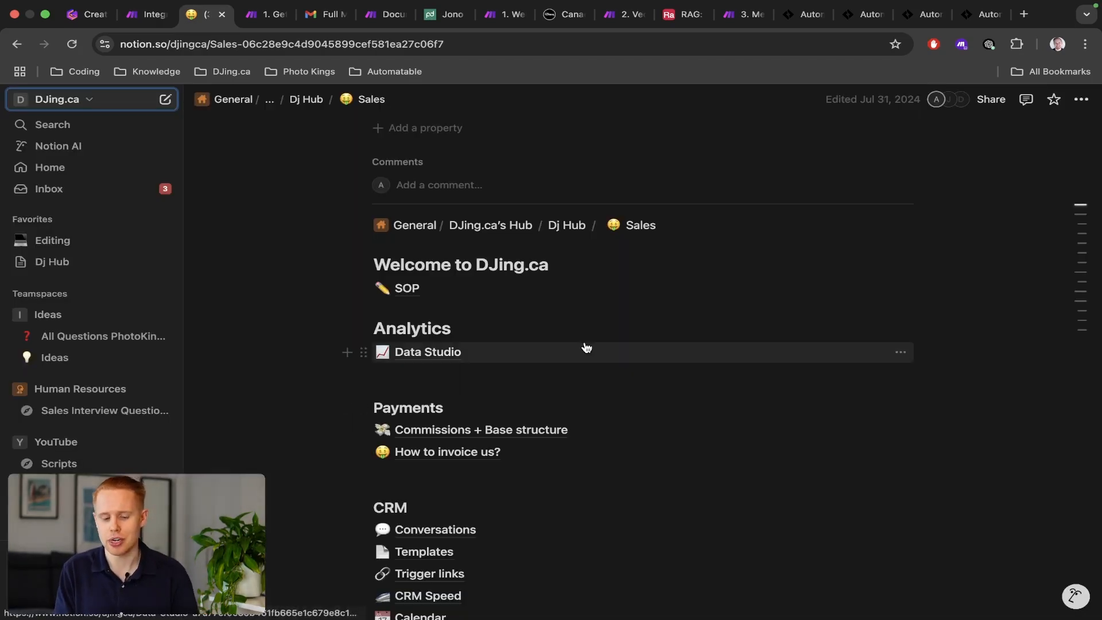
scroll(583, 344, up, 5)
scroll(658, 384, down, 5)
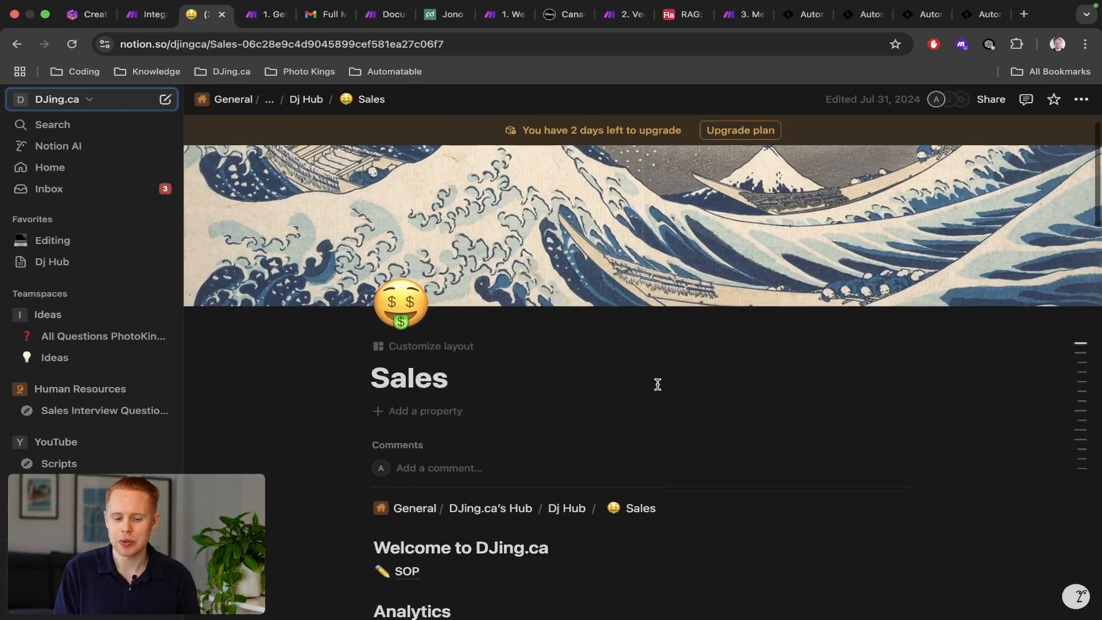
scroll(658, 384, down, 3)
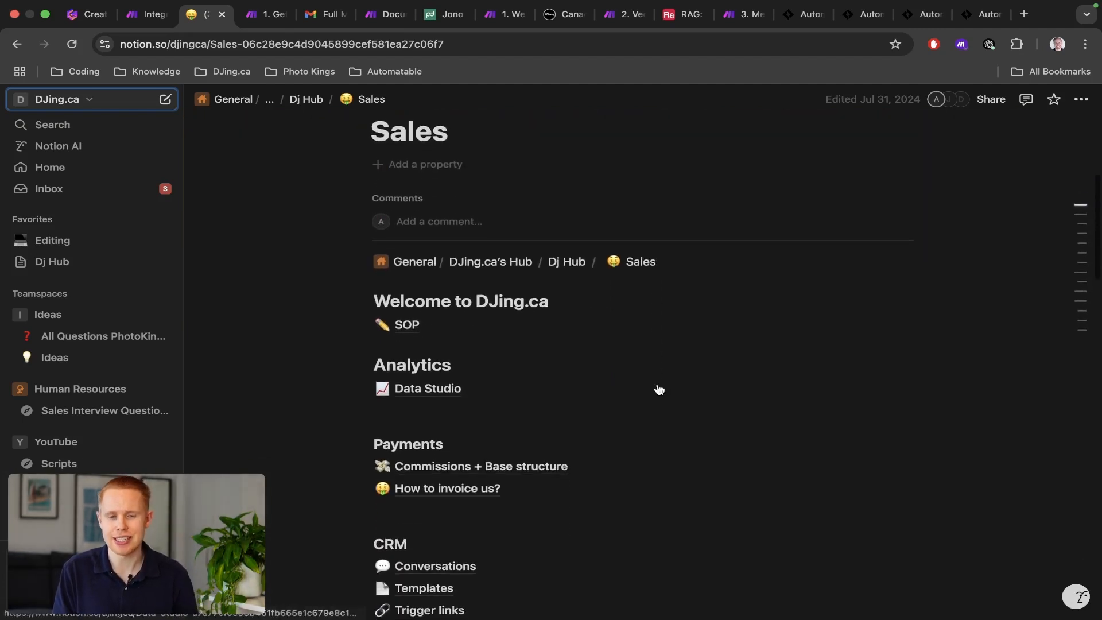
scroll(660, 389, down, 3)
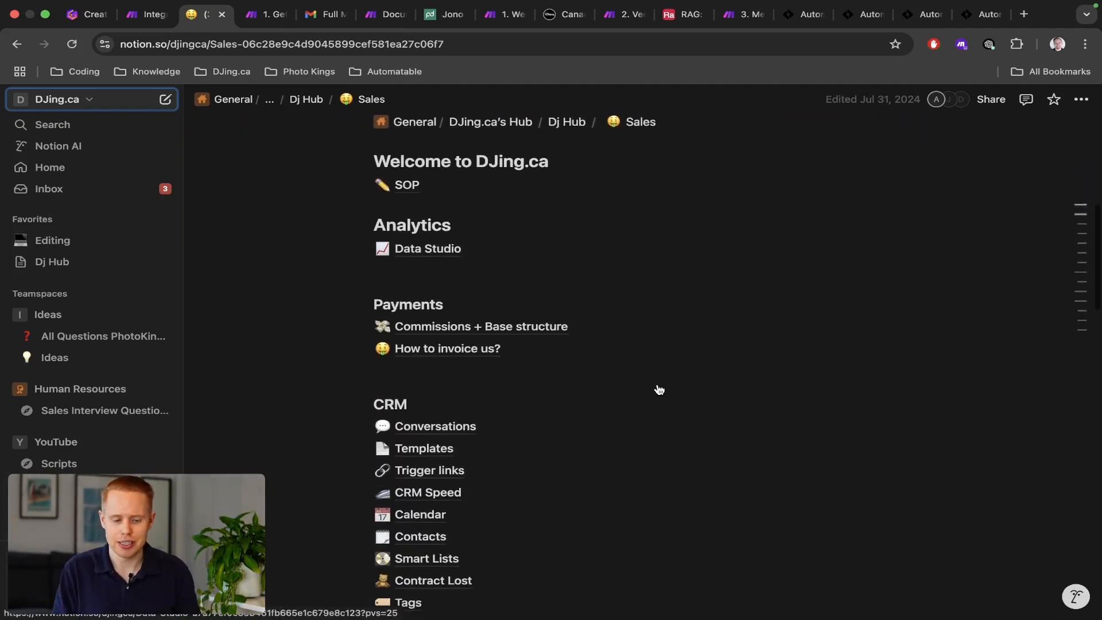
Review the 1. Get Emails scenario, the audit email, both PandaDoc modules and the PandaDoc contract.
key(ctrl+Tab)
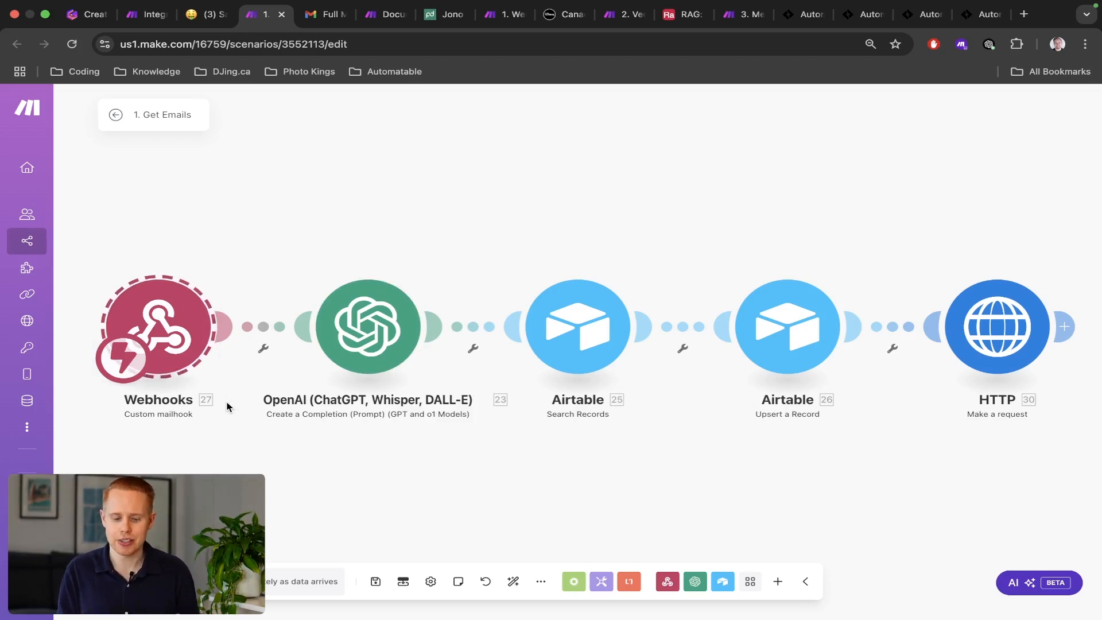
key(ctrl+Tab)
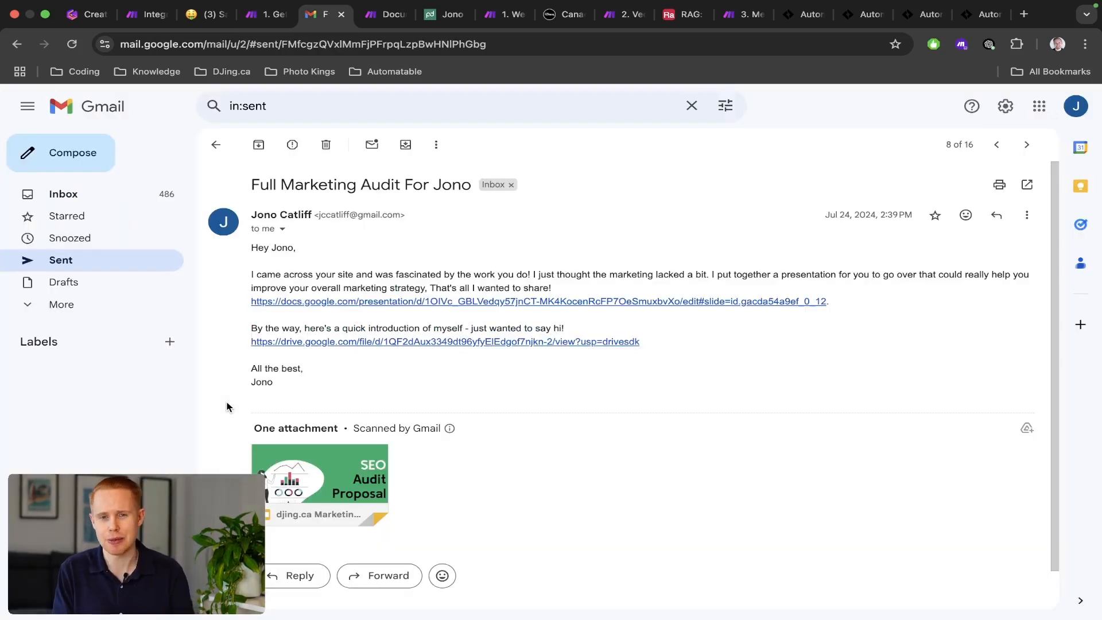
key(ctrl+Tab)
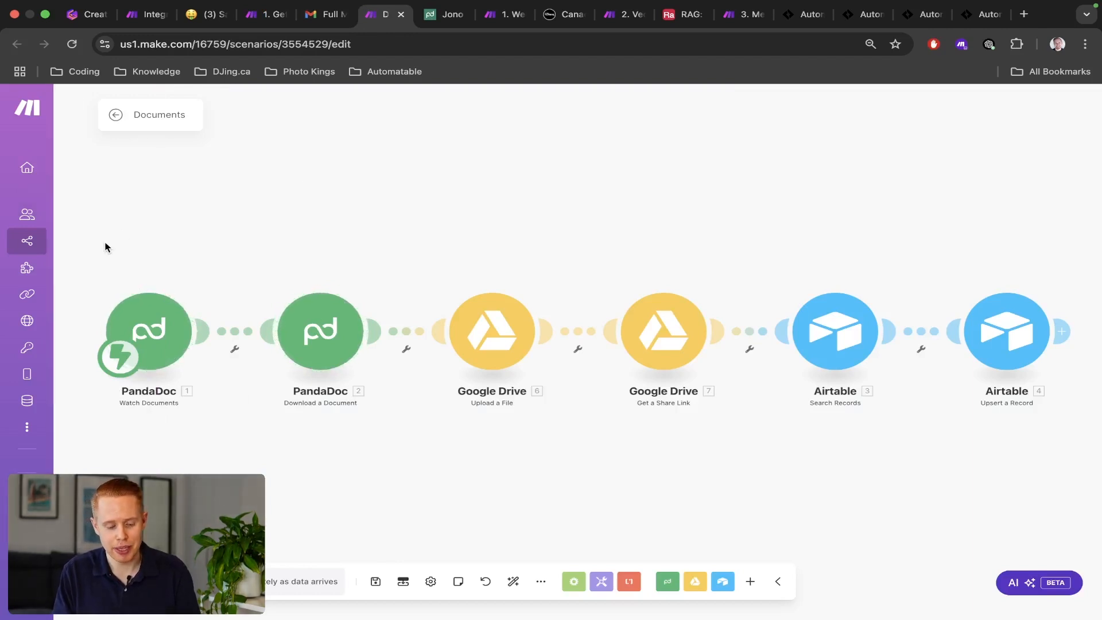
drag(103, 246, 367, 426)
key(ctrl+Tab)
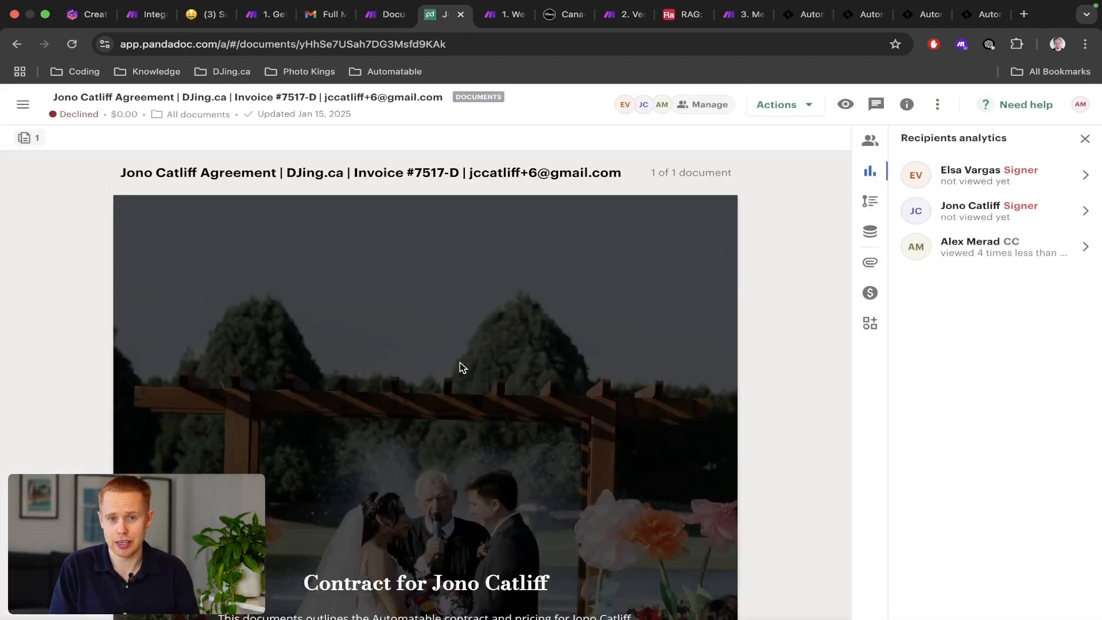
scroll(463, 368, down, 5)
scroll(460, 363, down, 12)
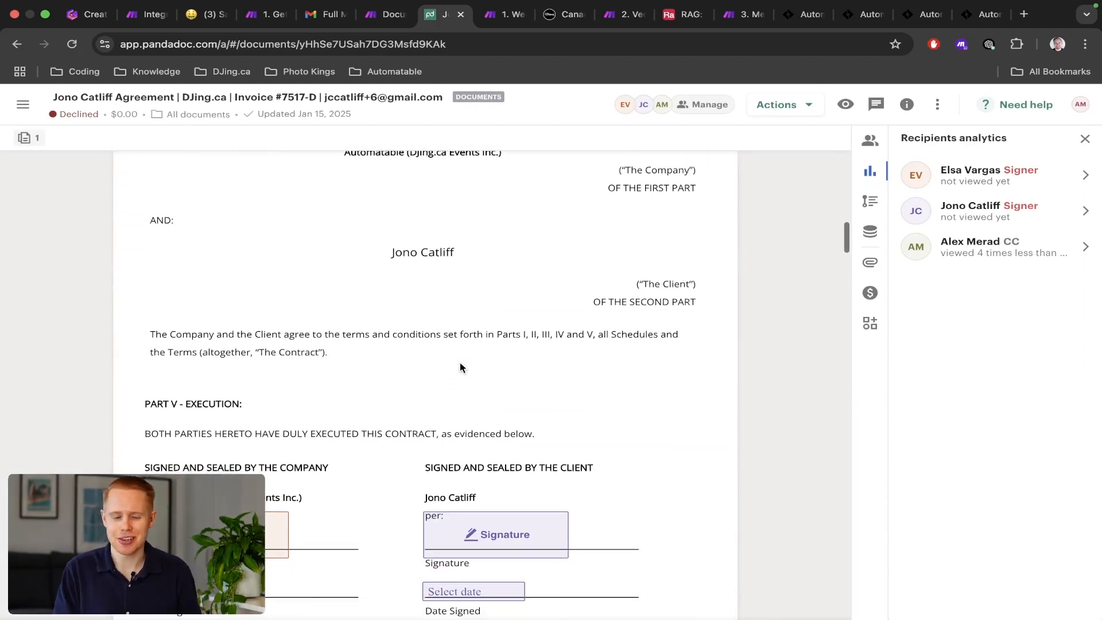
scroll(460, 363, down, 4)
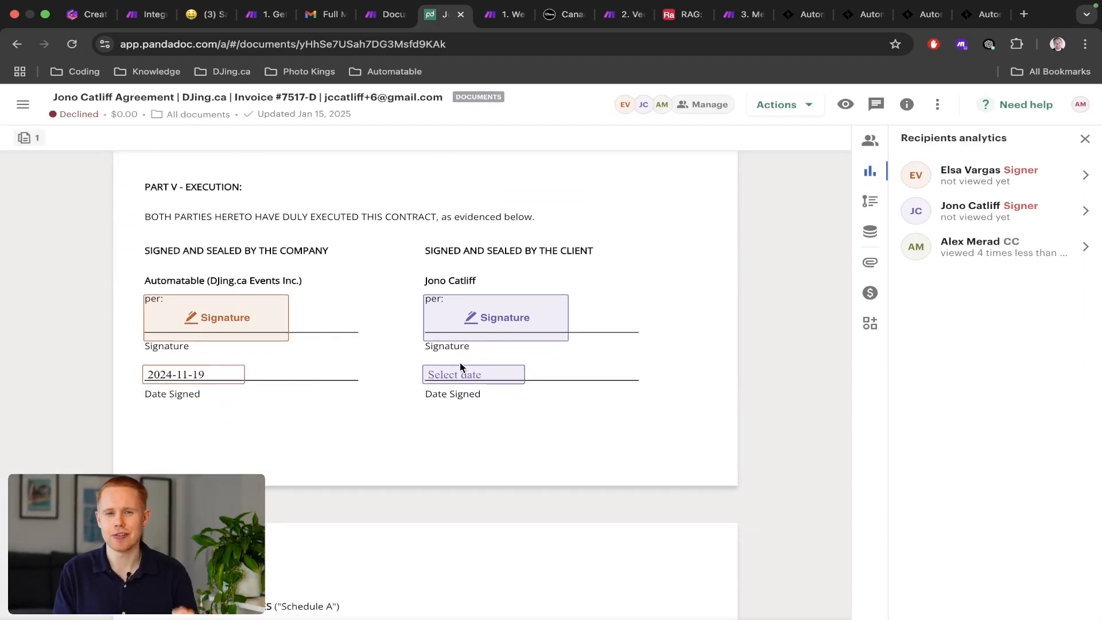
Select both Apify modules in 1. Webscrape Your Website, then view the djing.ca homepage.
key(ctrl+Tab)
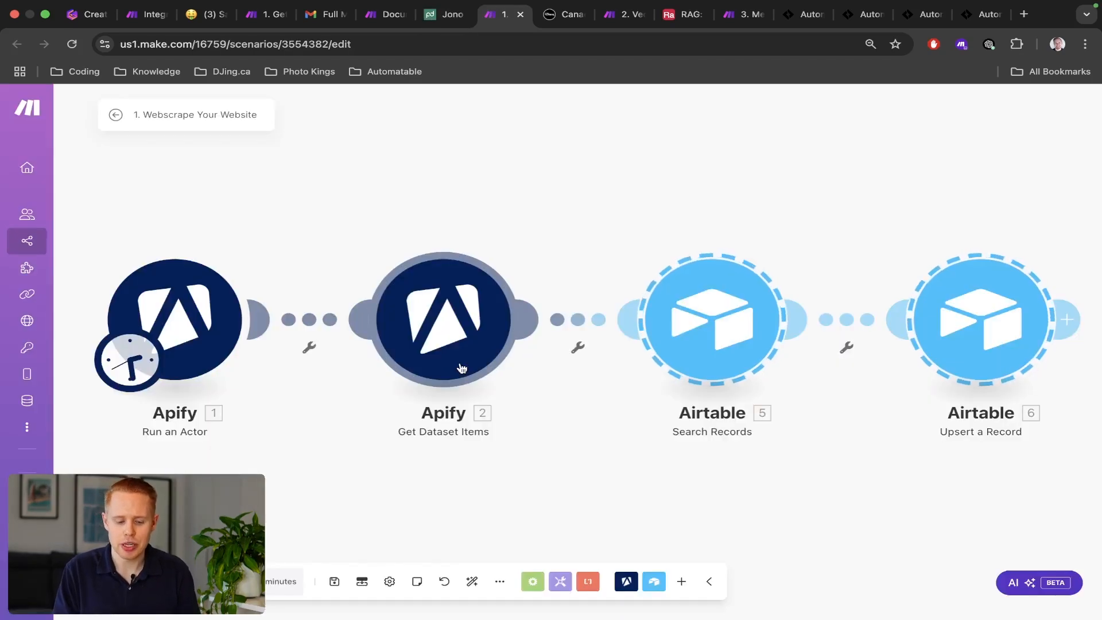
drag(141, 221, 587, 491)
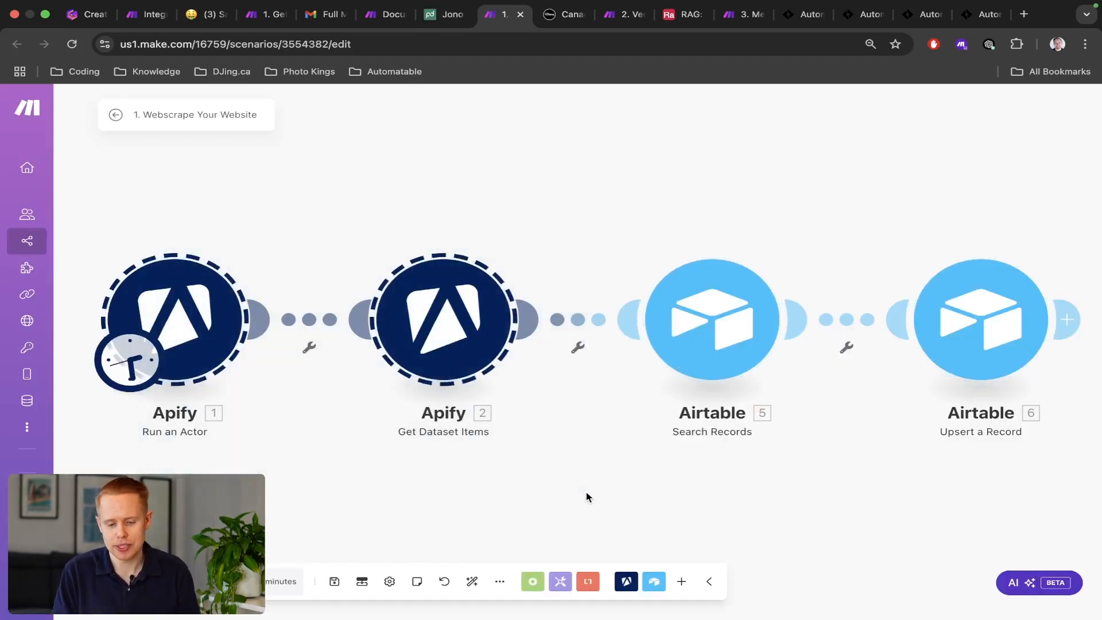
key(ctrl+Tab)
scroll(452, 406, up, 12)
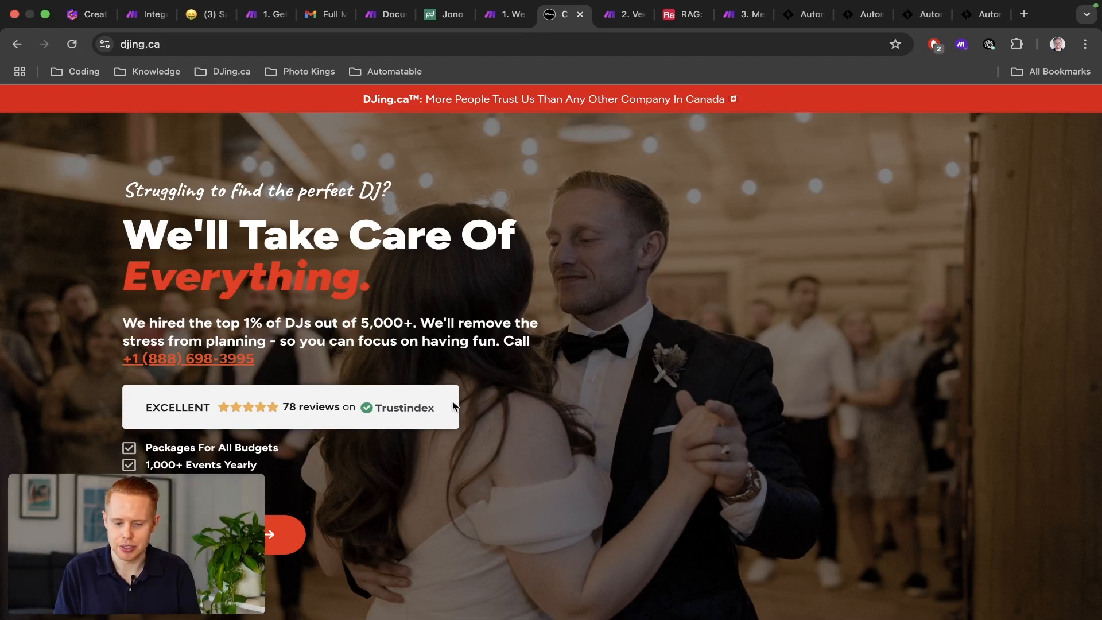
Scroll the Airtable RAG table up to the Website rows, then go to the 2. Vectorize scenario.
click(682, 14)
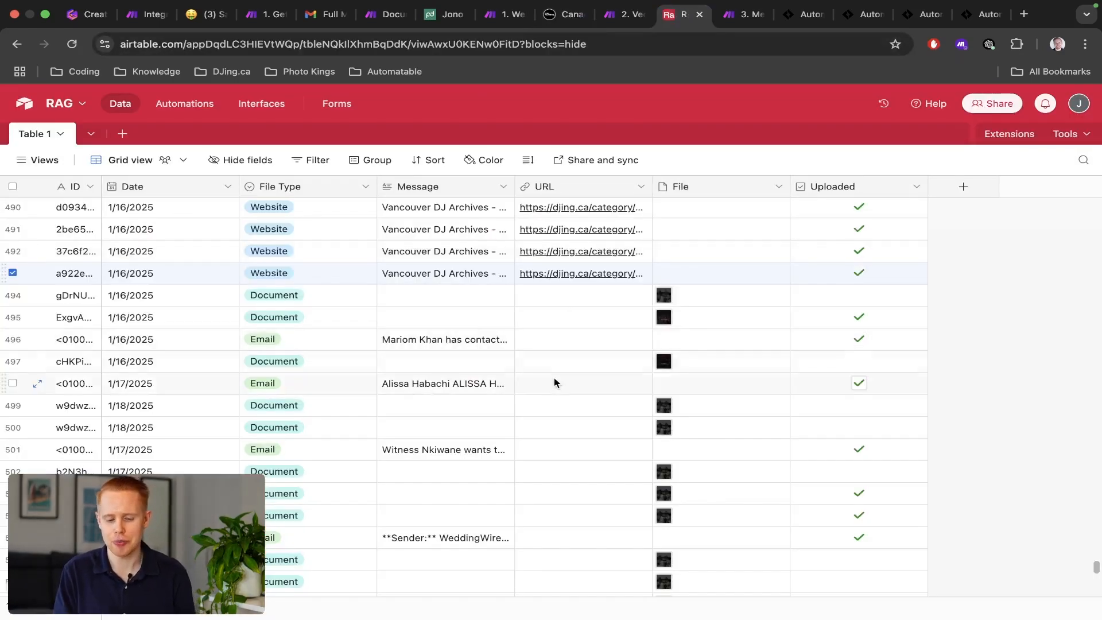
scroll(552, 382, up, 20)
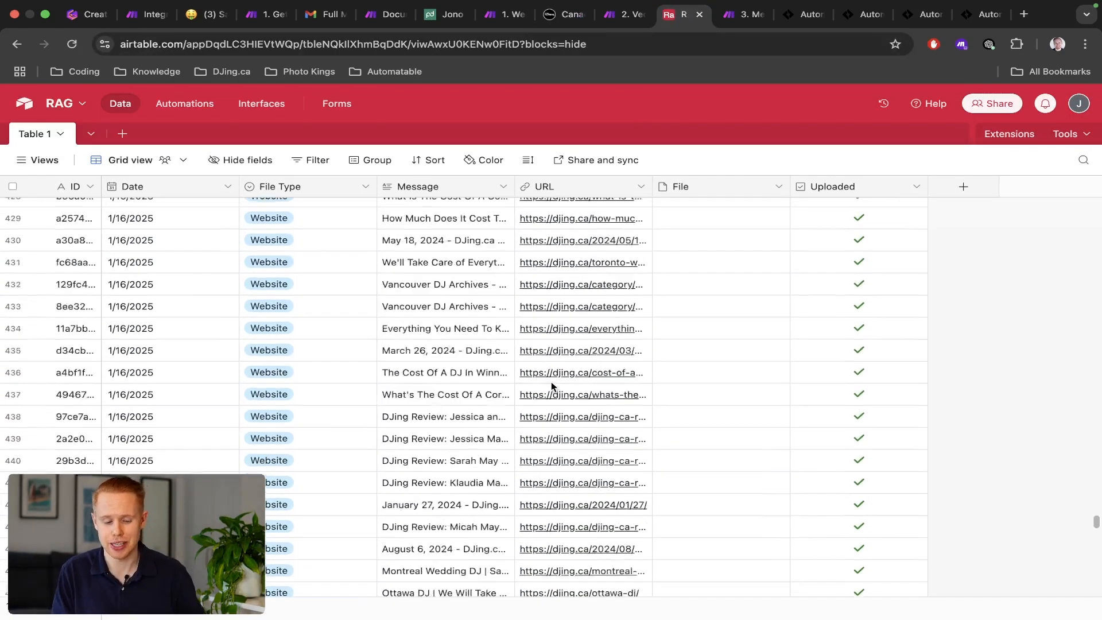
scroll(552, 382, down, 20)
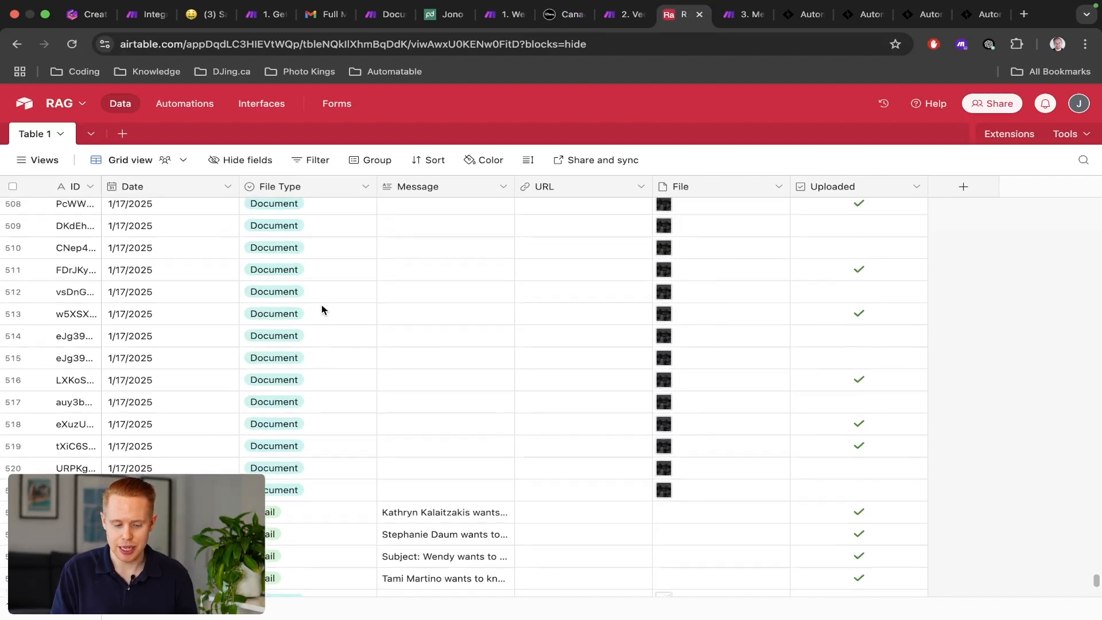
scroll(310, 344, up, 5)
scroll(285, 367, up, 1)
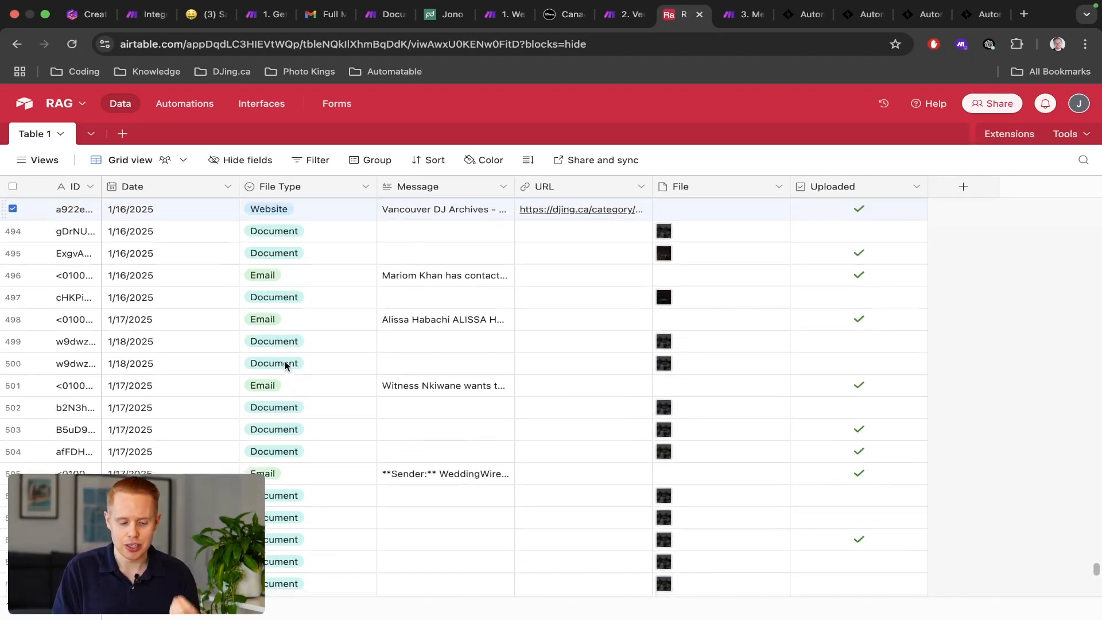
scroll(286, 366, up, 4)
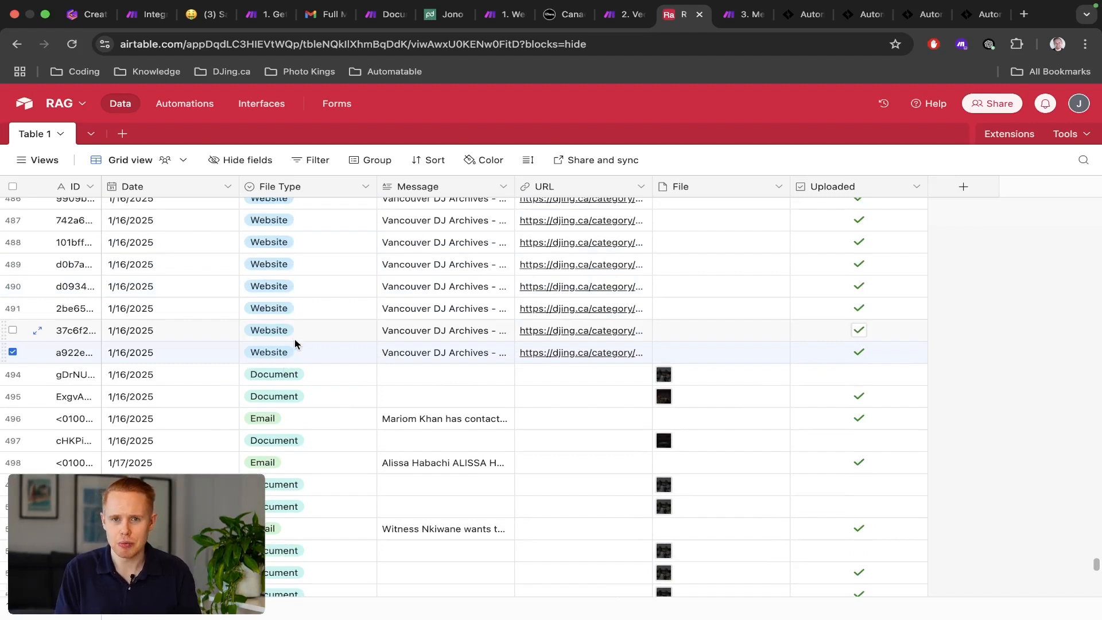
key(ctrl+shift+Tab)
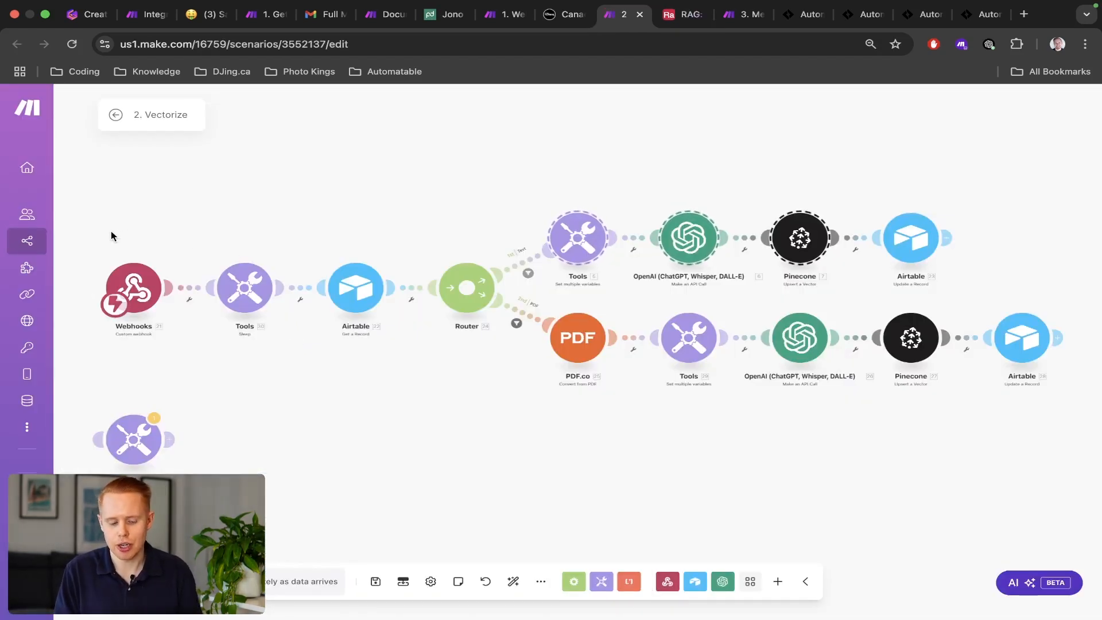
Select the Webhooks, Tools and Pinecone upsert modules, glance at pinecone.io, then go to 3. Message.
drag(112, 232, 529, 336)
drag(748, 193, 850, 300)
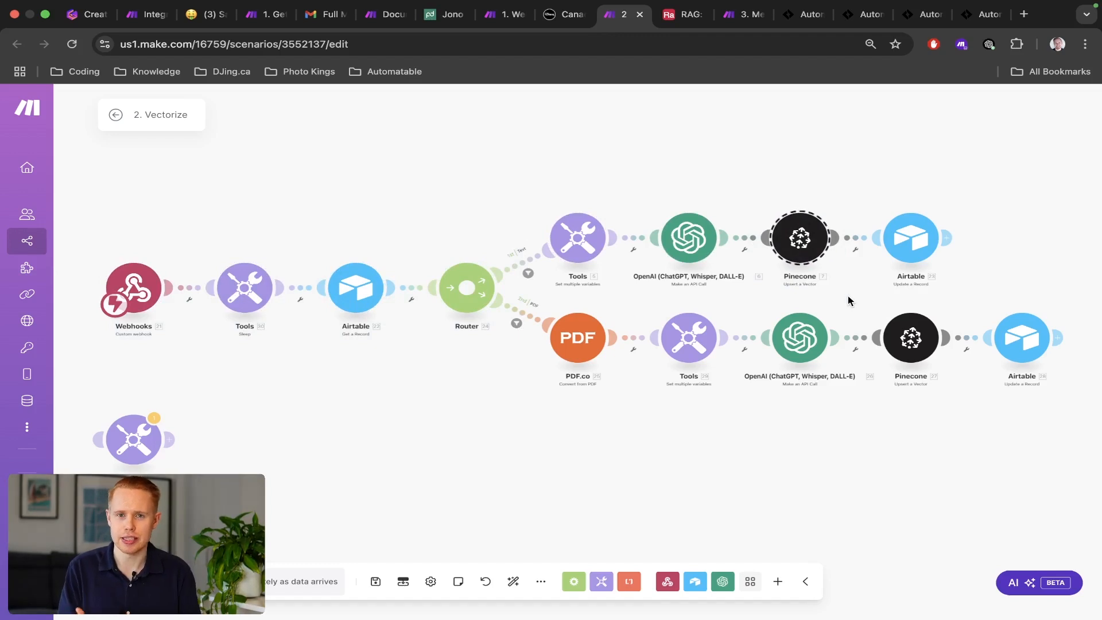
key(super+t)
text(pinecone.io)
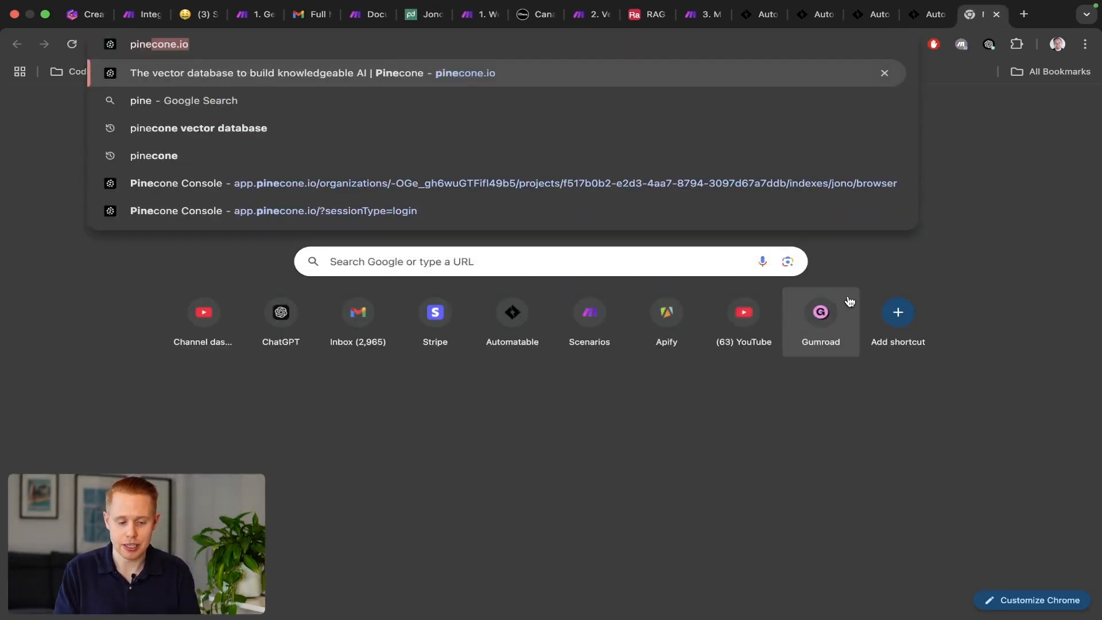
key(Return)
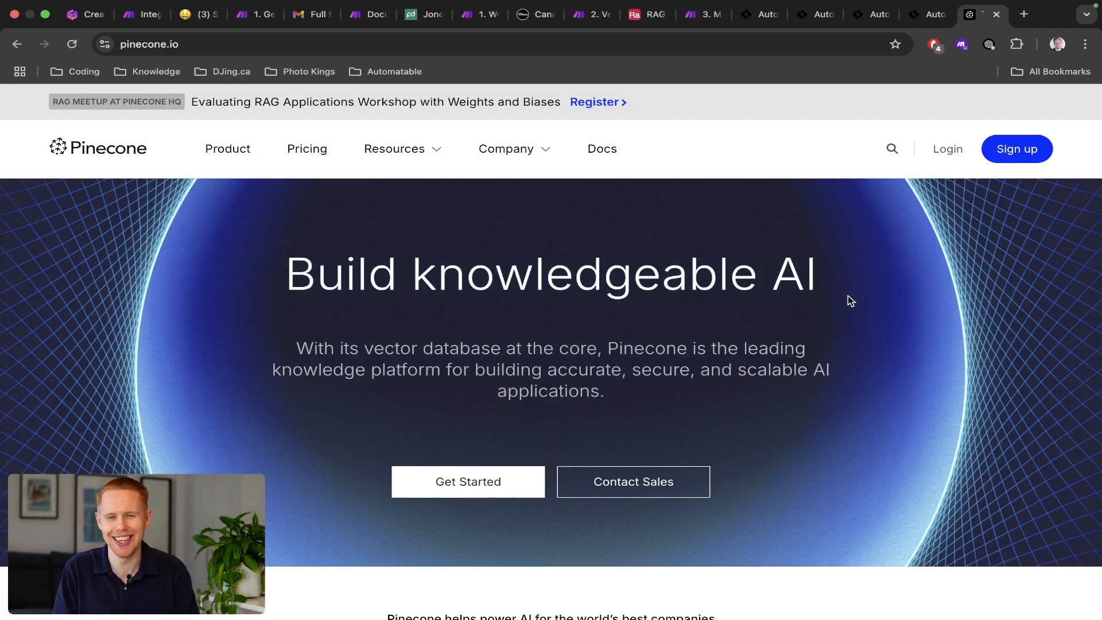
key(super+w)
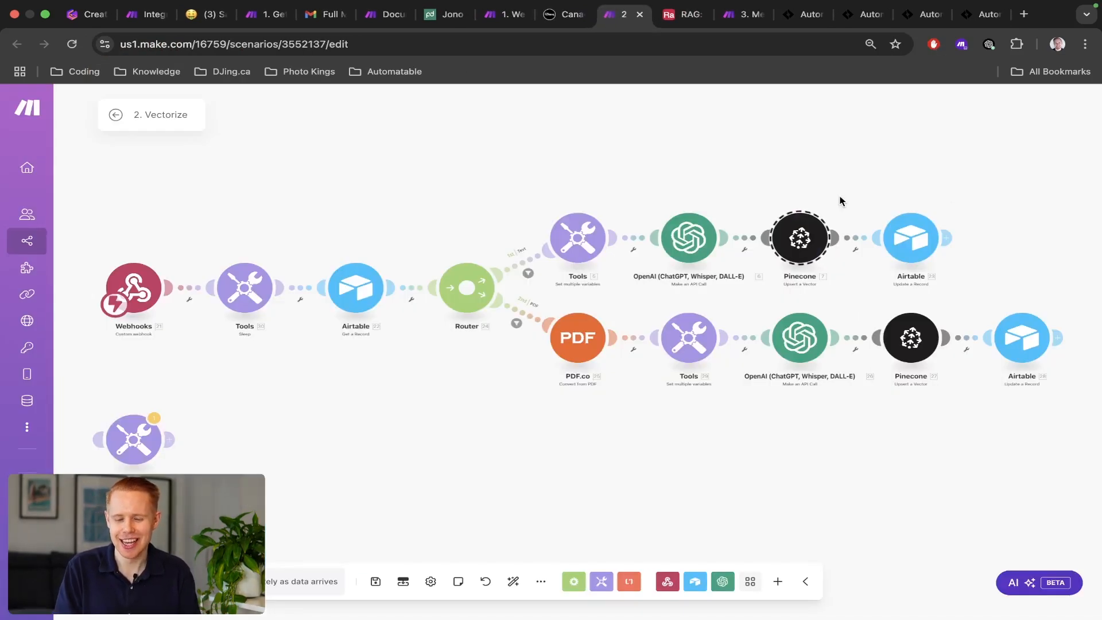
key(ctrl+Tab)
key(ctrl+Tab)
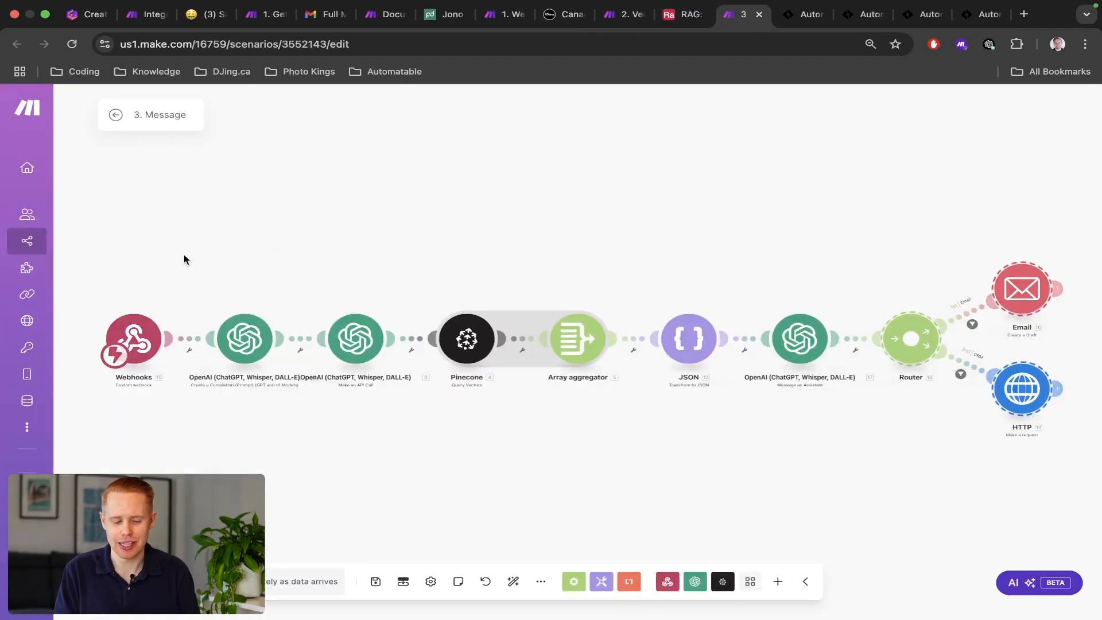
key(ctrl+Tab)
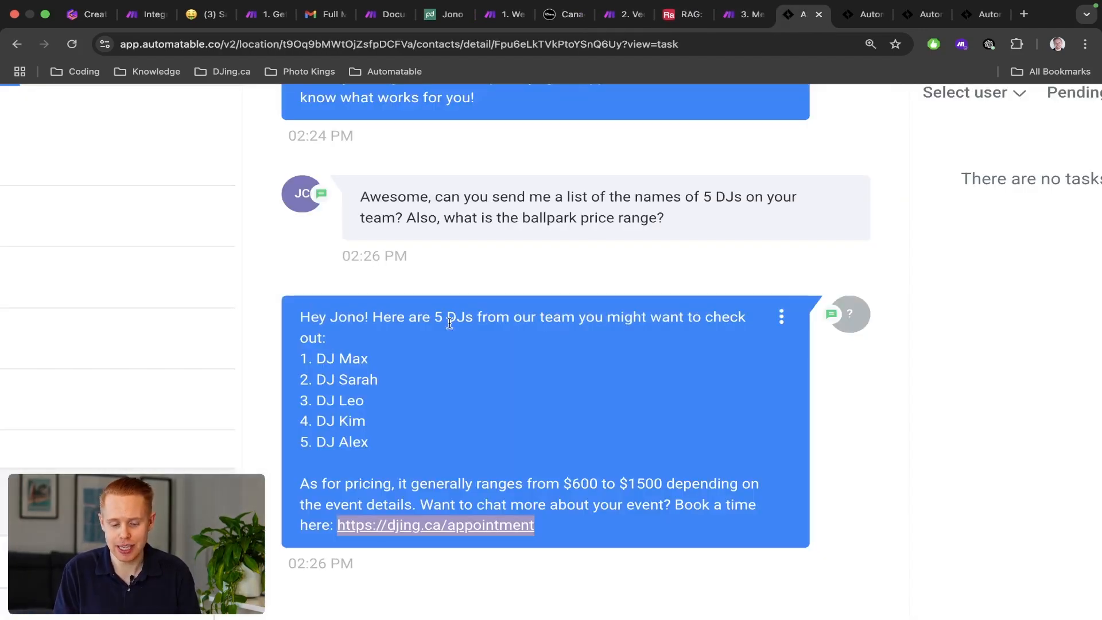
triple_click(415, 202)
key(ctrl+shift+Tab)
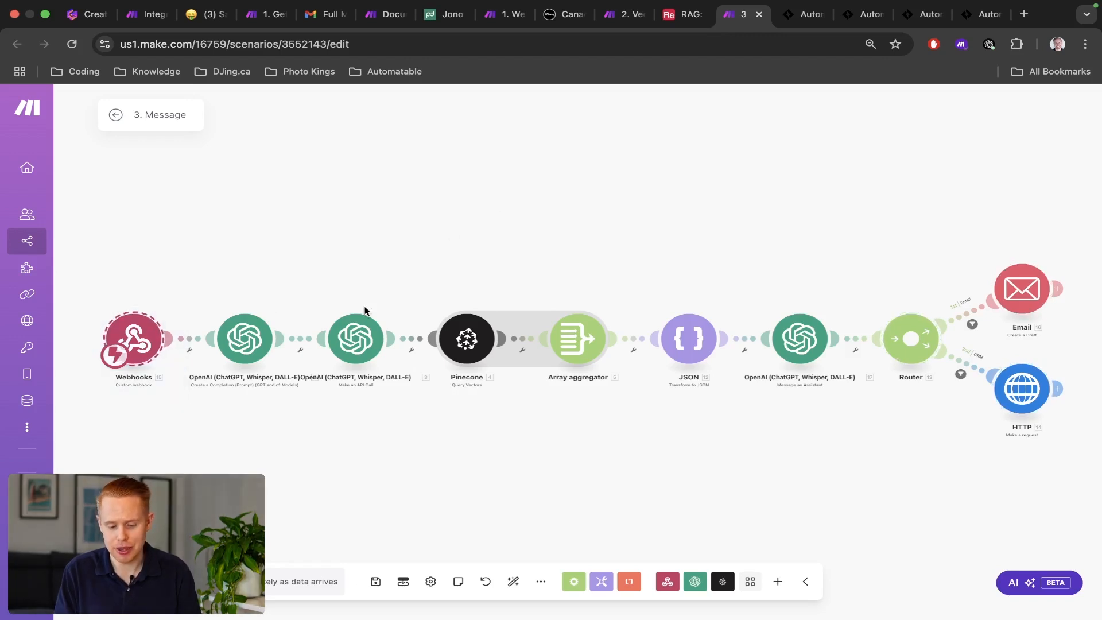
drag(267, 265, 649, 402)
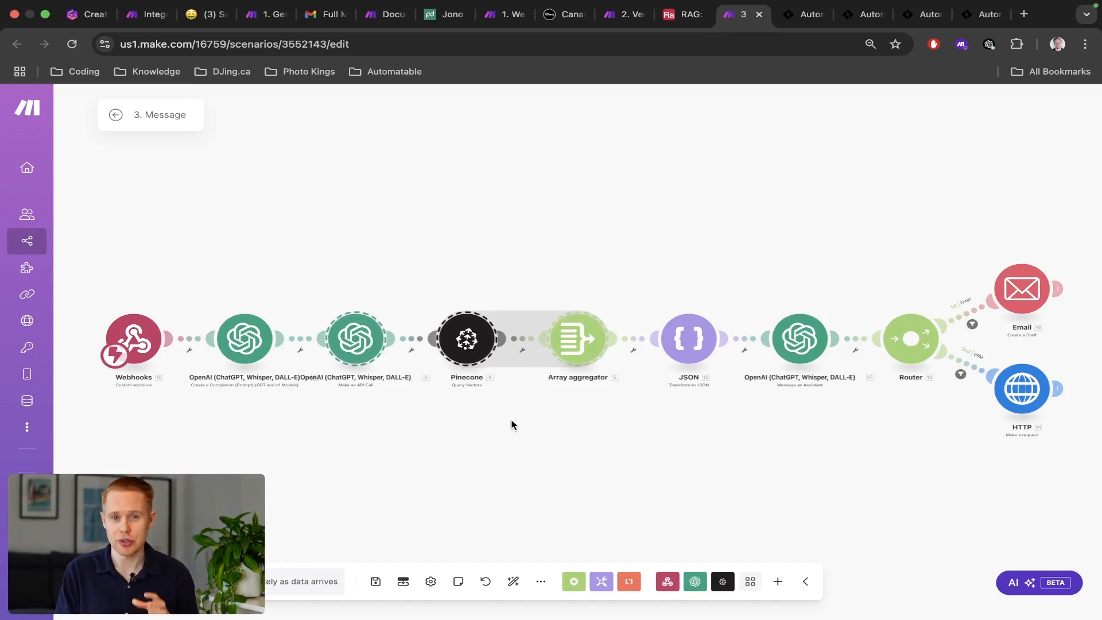
click(540, 583)
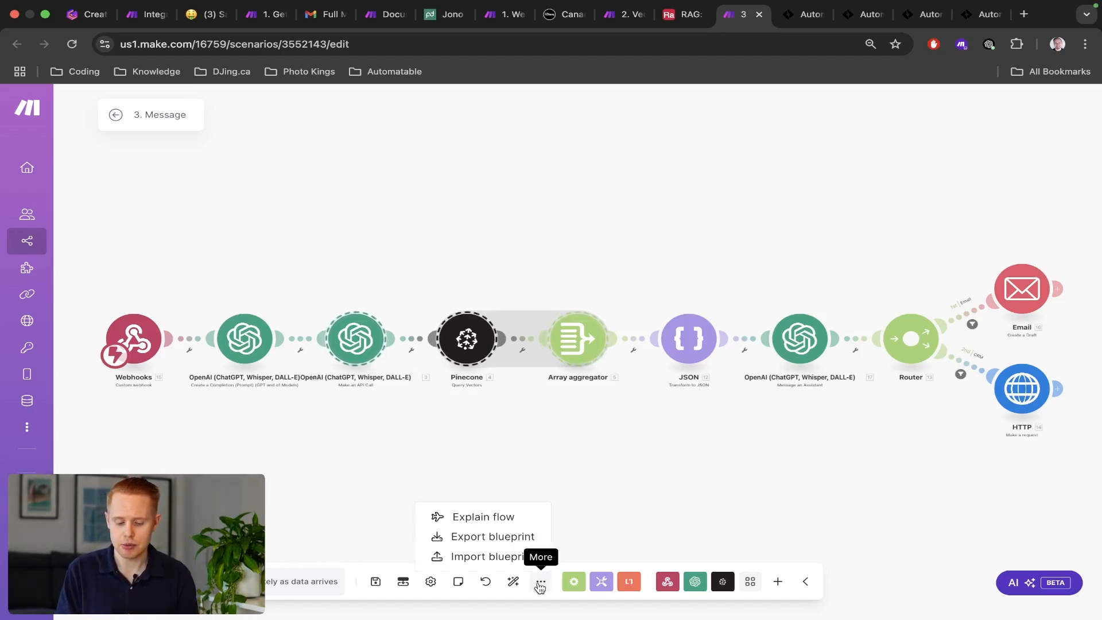
click(518, 557)
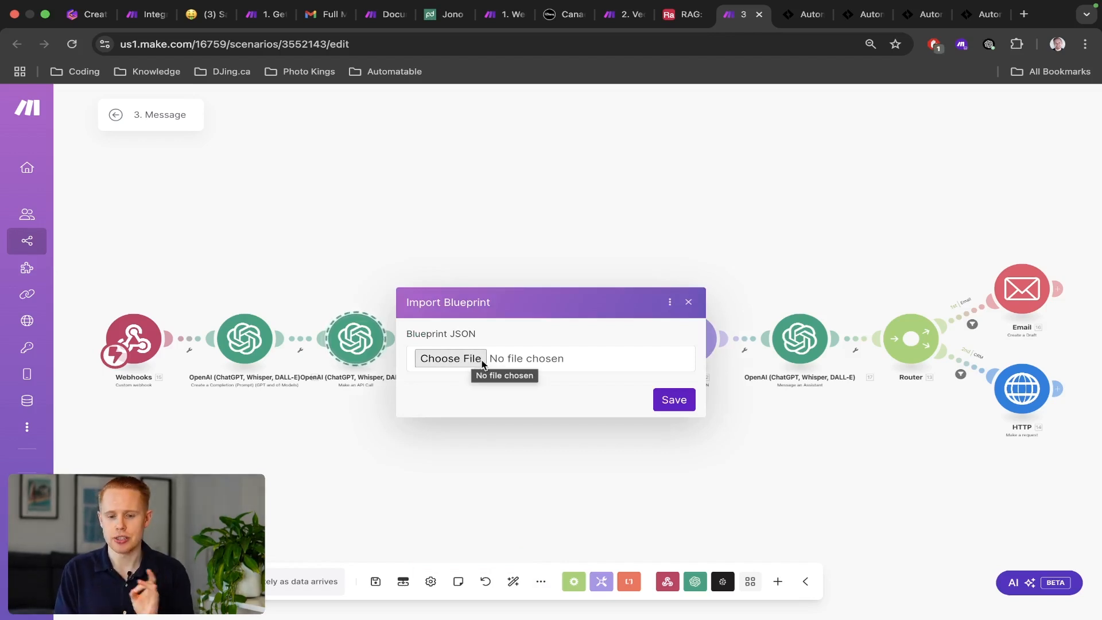
click(691, 303)
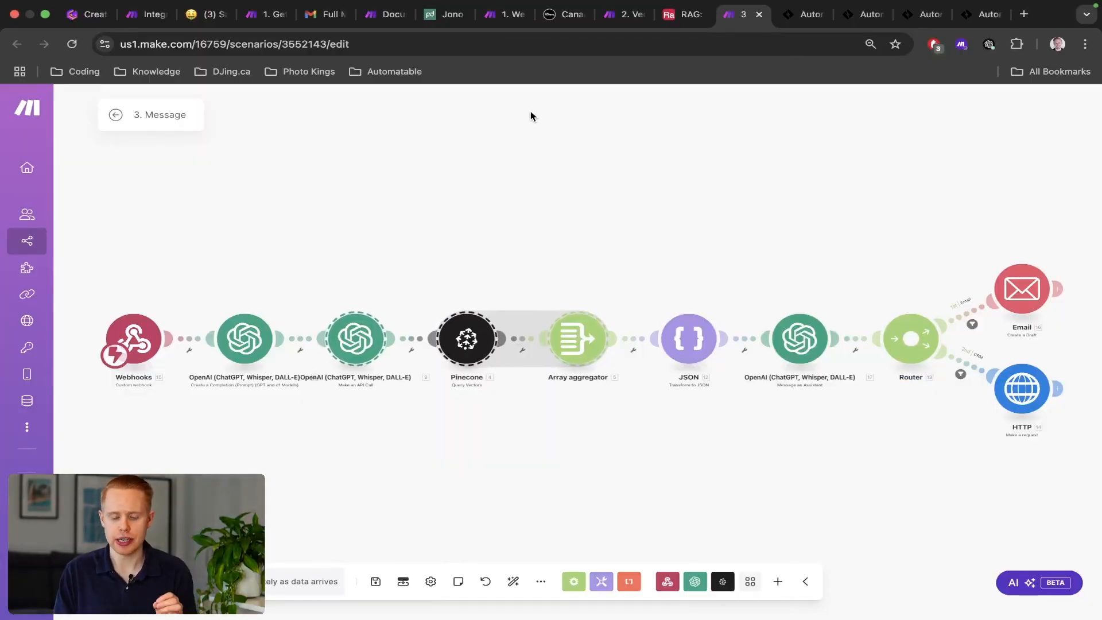
key(super+1)
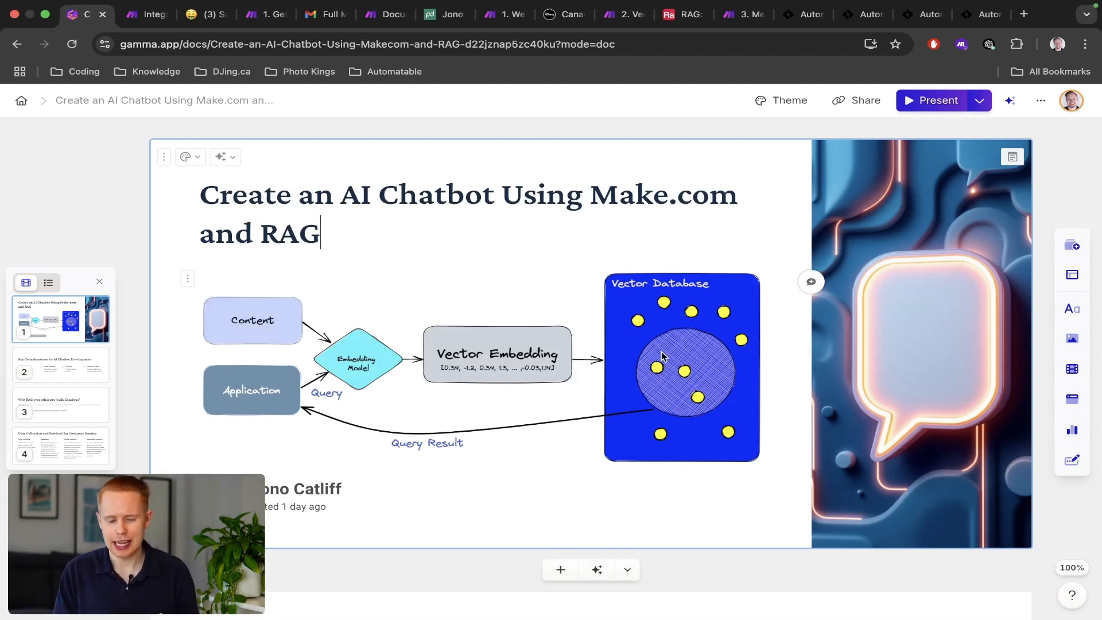
Switch from the Gamma RAG diagram to Make's Integration Notion scenario.
key(ctrl+Tab)
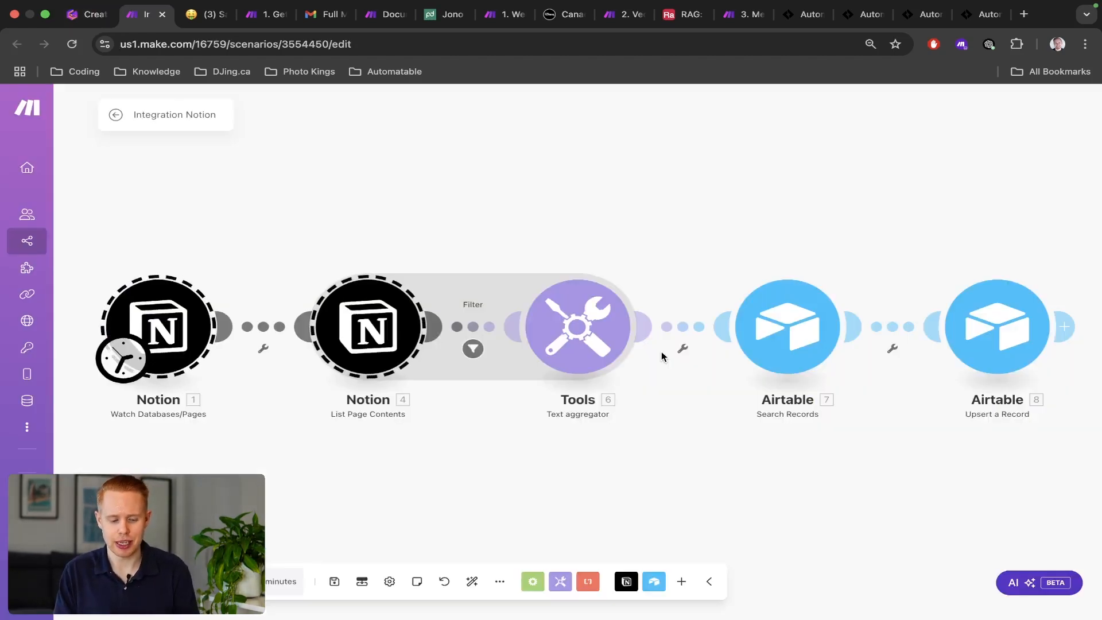
Step through the Get Emails scenario, audit email, PandaDoc agreement and djing.ca, then reach All scenarios.
key(ctrl+Tab)
key(ctrl+Tab)
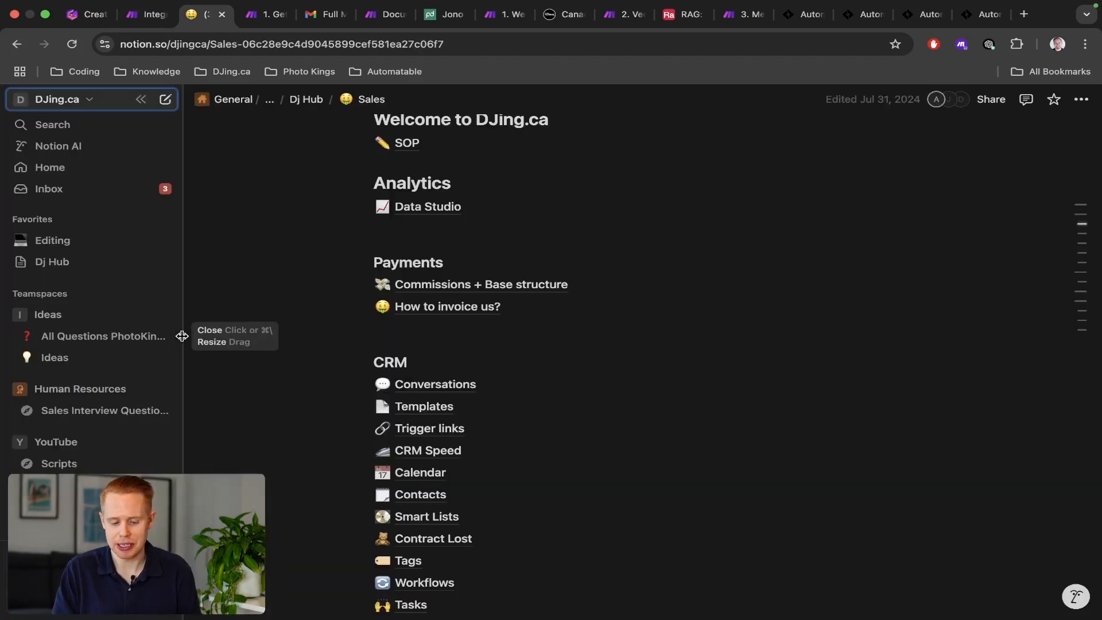
key(ctrl+Tab)
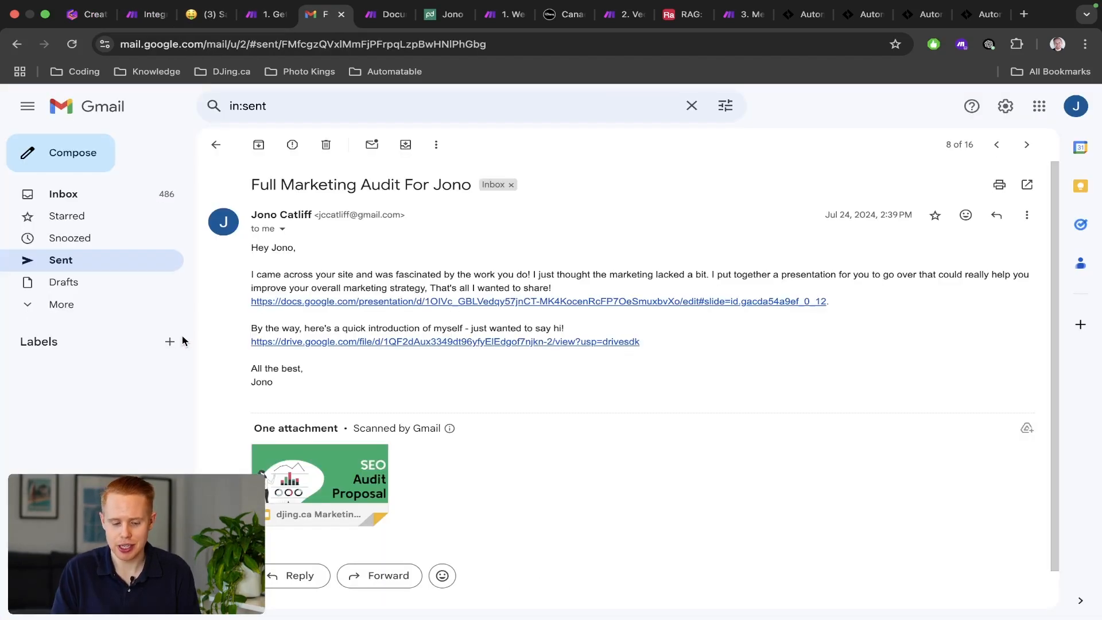
key(ctrl+Tab)
key(ctrl+Tab)
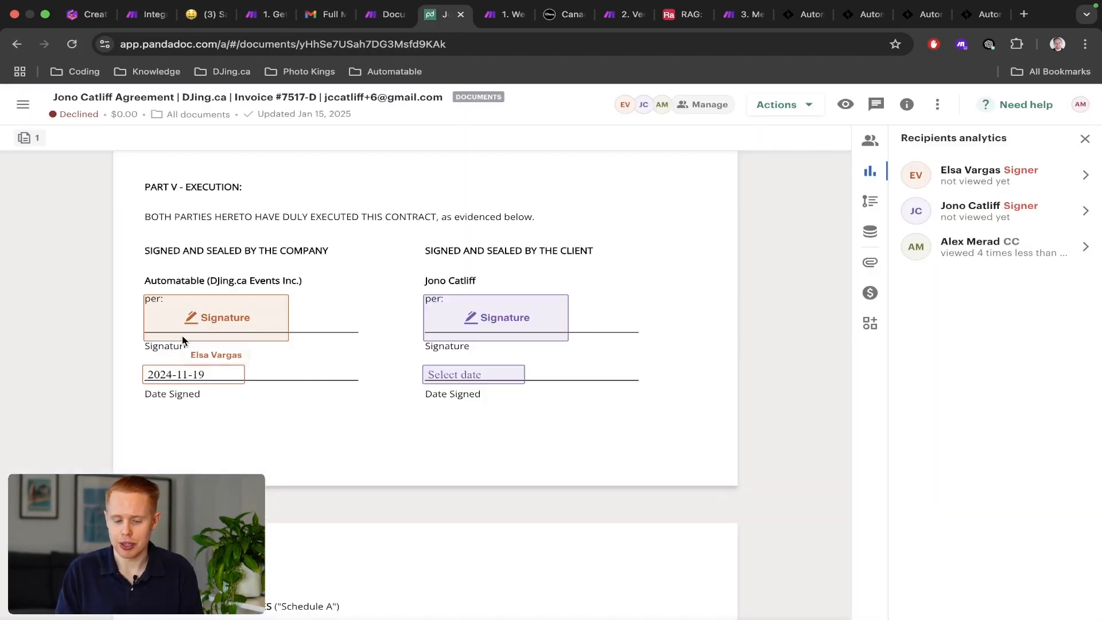
key(ctrl+Tab)
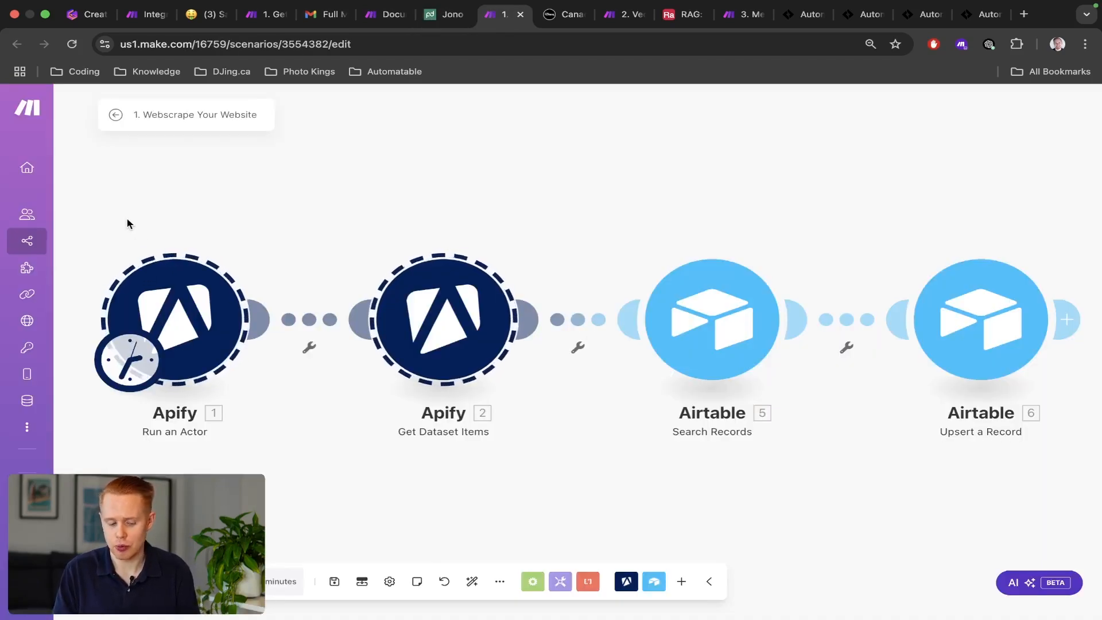
key(ctrl+Tab)
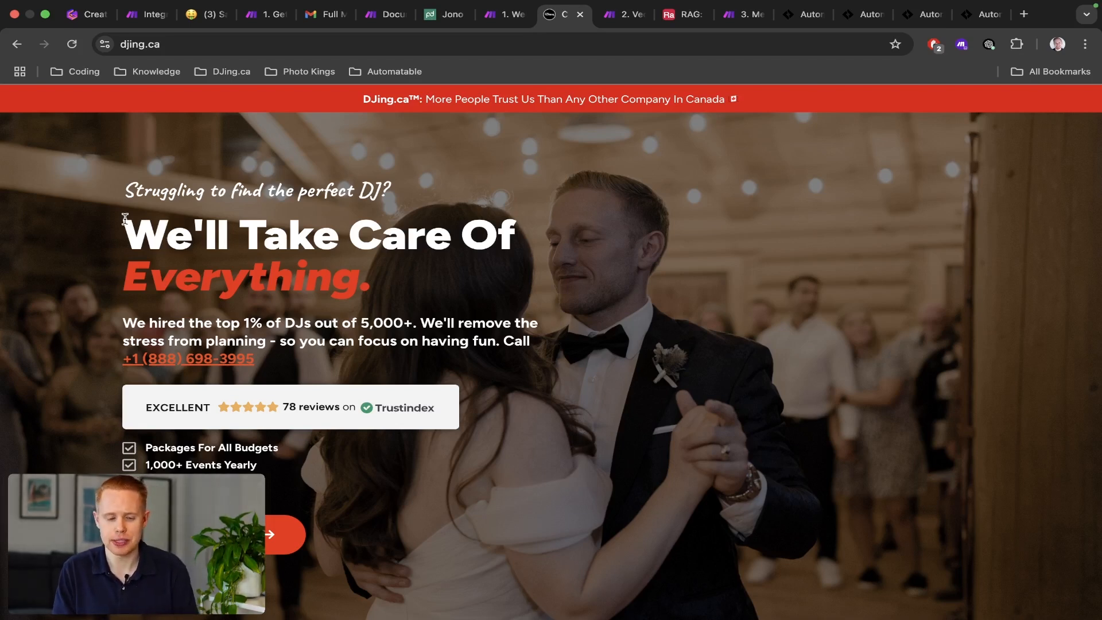
key(ctrl+shift+Tab)
key(ctrl+shift+Tab)
key(ctrl+shift+Tab)
key(ctrl+shift+Tab)
key(ctrl+shift+Tab)
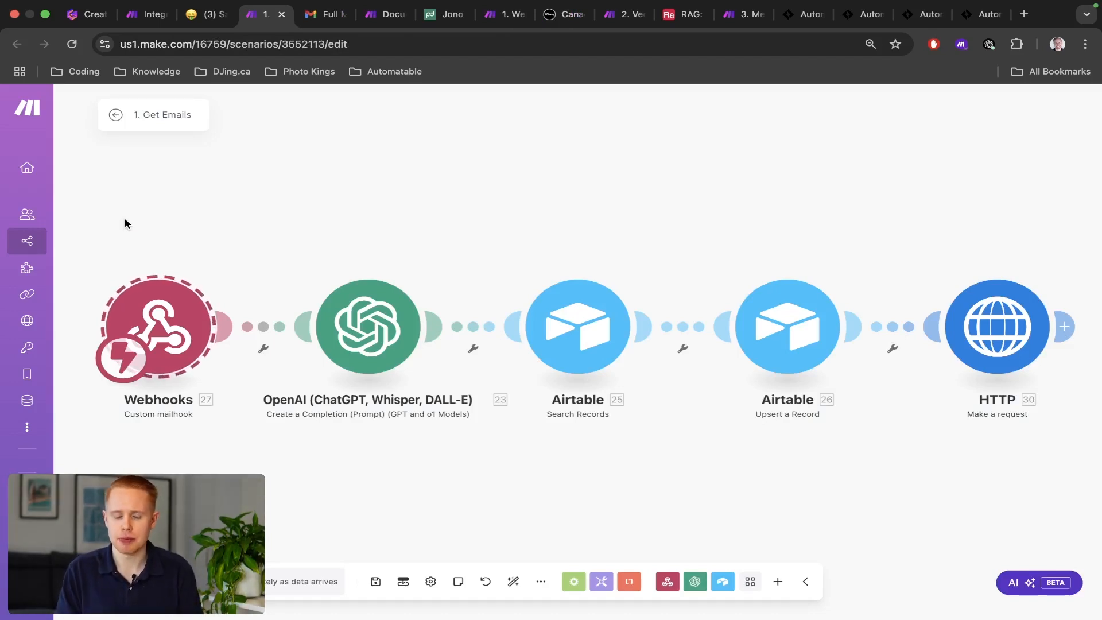
key(ctrl+Right)
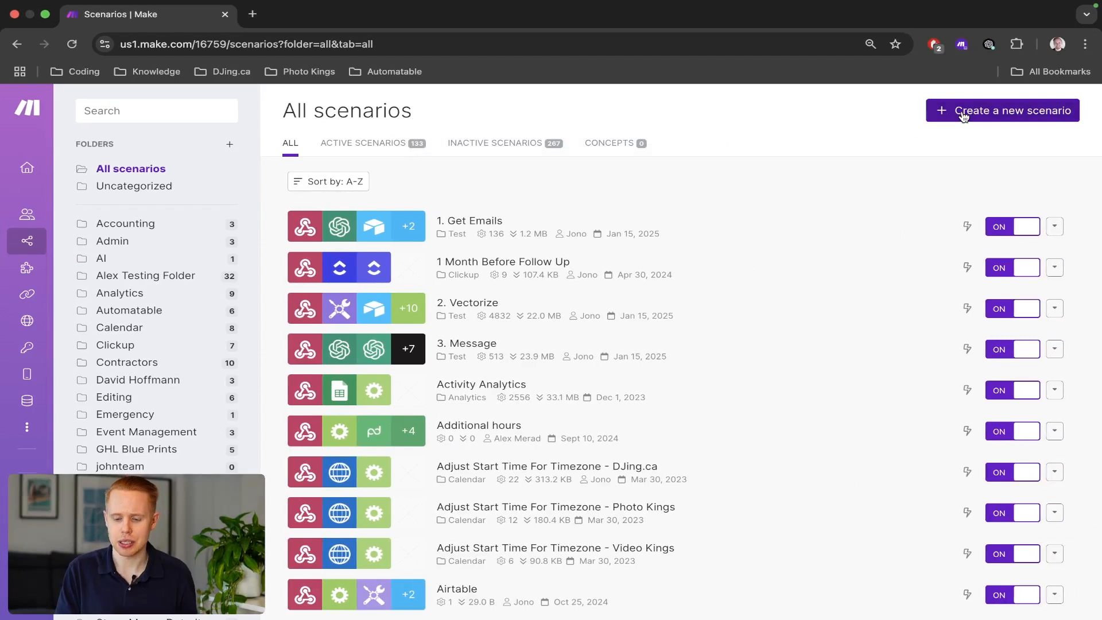
Create a blank scenario, then select both Apify modules in 1. Webscrape Your Website.
click(964, 117)
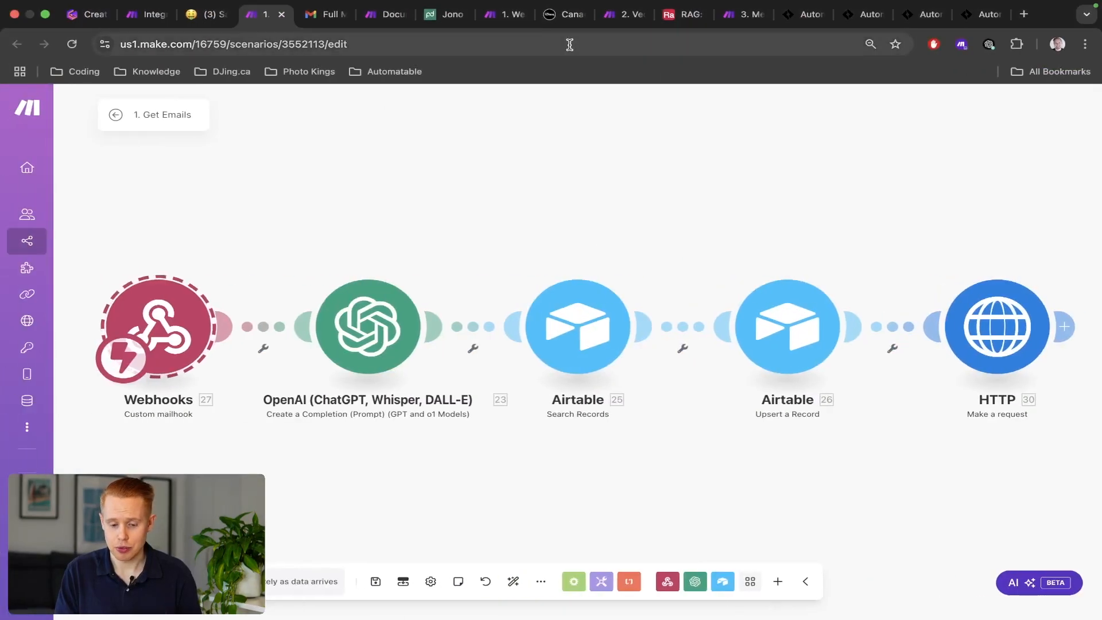
click(497, 16)
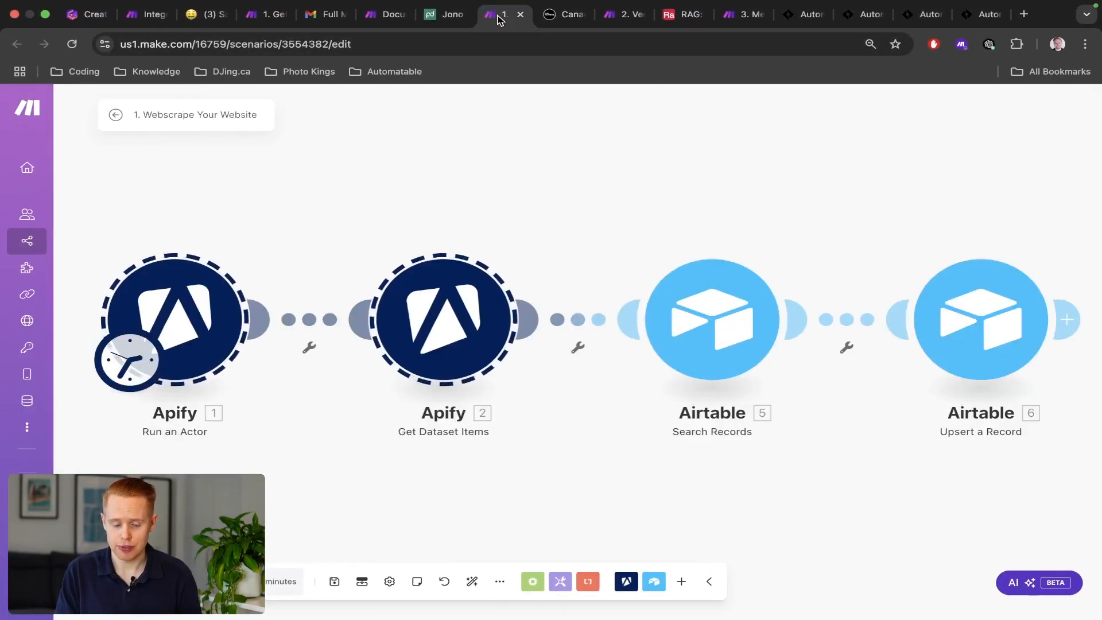
drag(123, 219, 622, 412)
Scroll the djing.ca homepage, select the Easy & Affordable text, then return to the blank scenario.
key(ctrl+Tab)
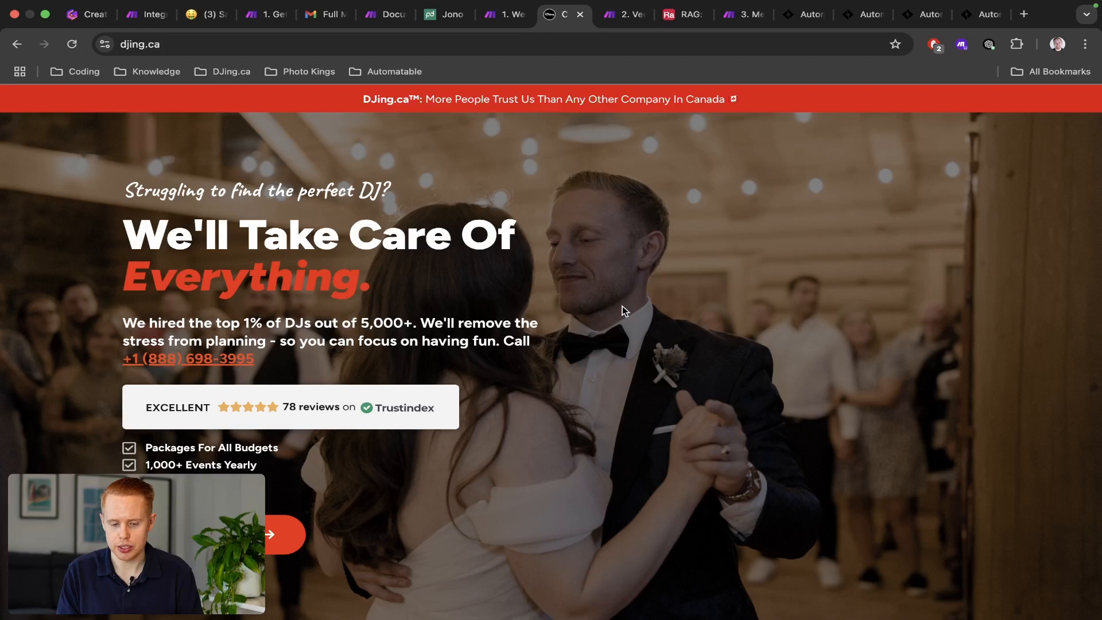
scroll(623, 310, down, 8)
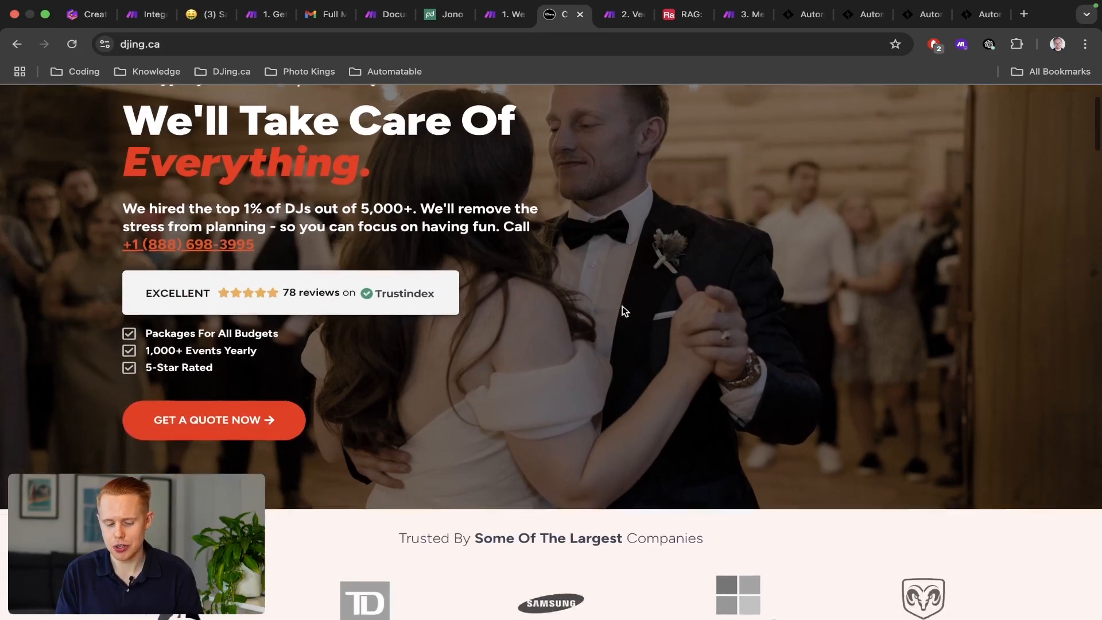
scroll(623, 311, down, 15)
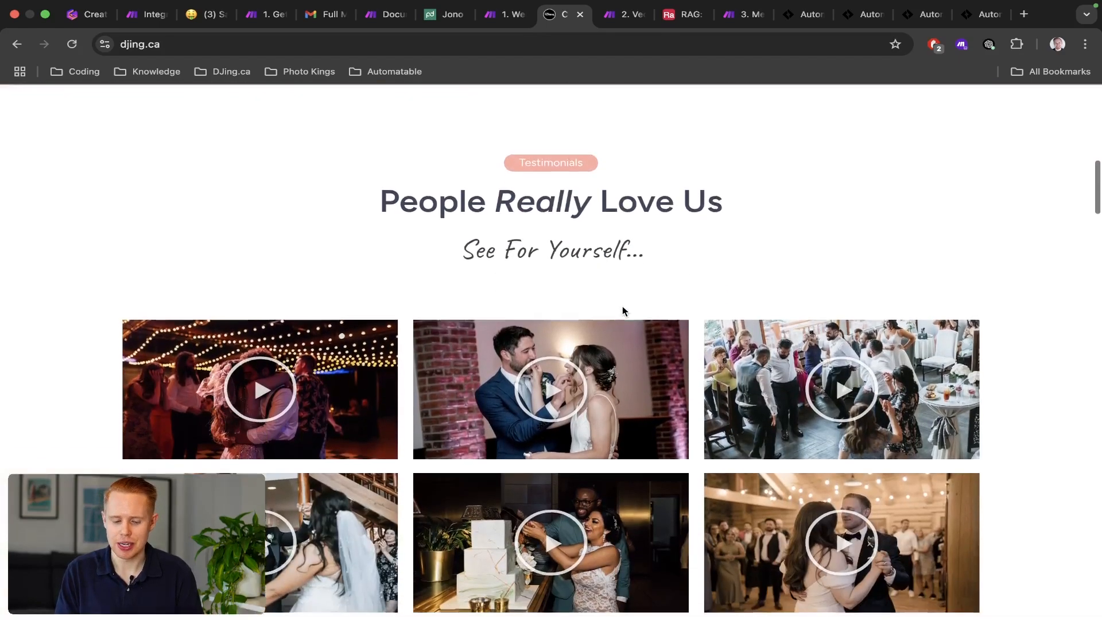
scroll(622, 307, down, 9)
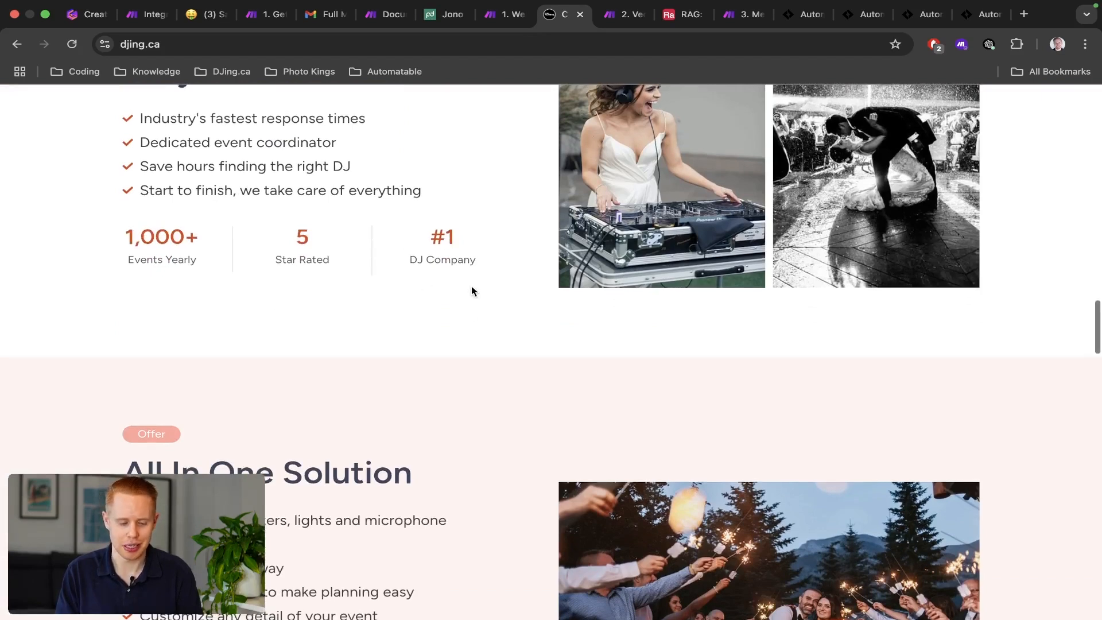
scroll(471, 286, up, 2)
drag(503, 366, 160, 168)
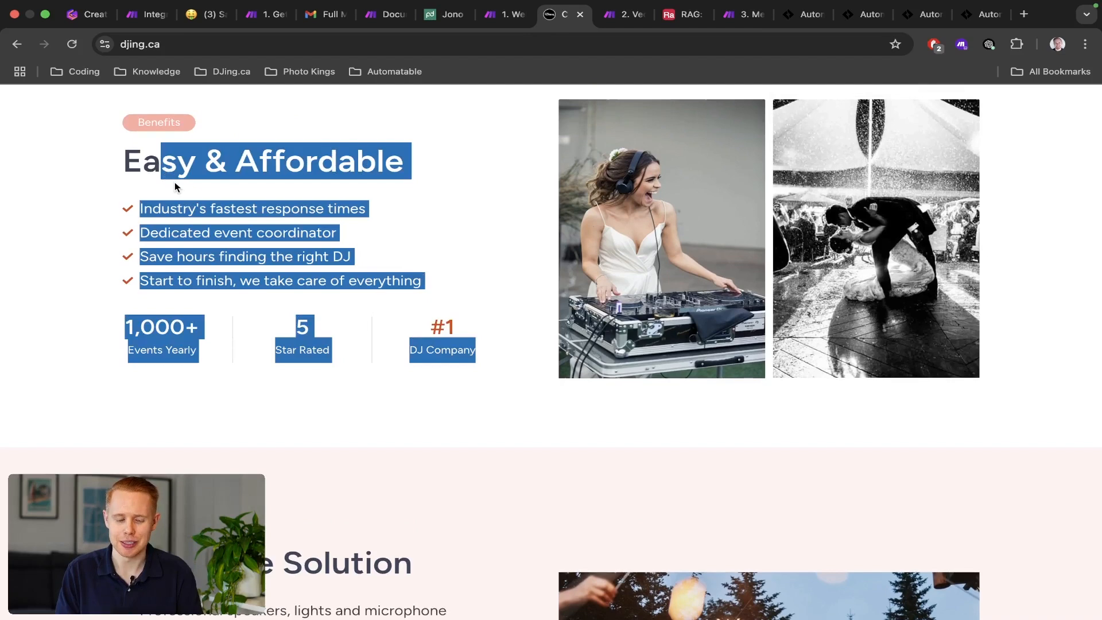
key(ctrl+Right)
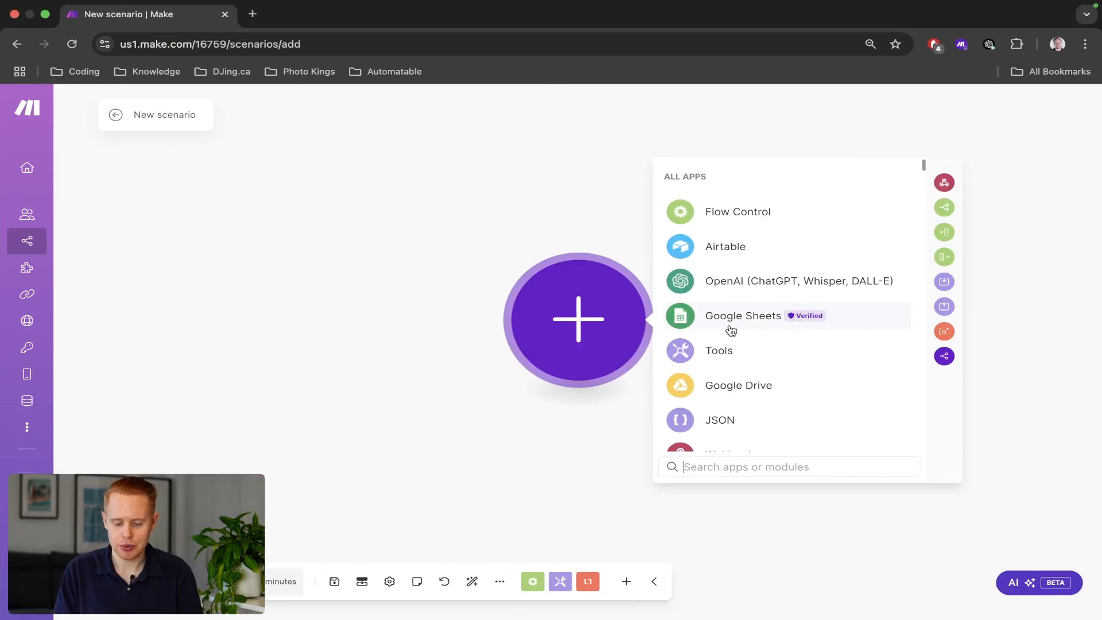
Load apify.com in a new browser tab, dismiss the cookie notice and enter the Apify Console.
text(apify)
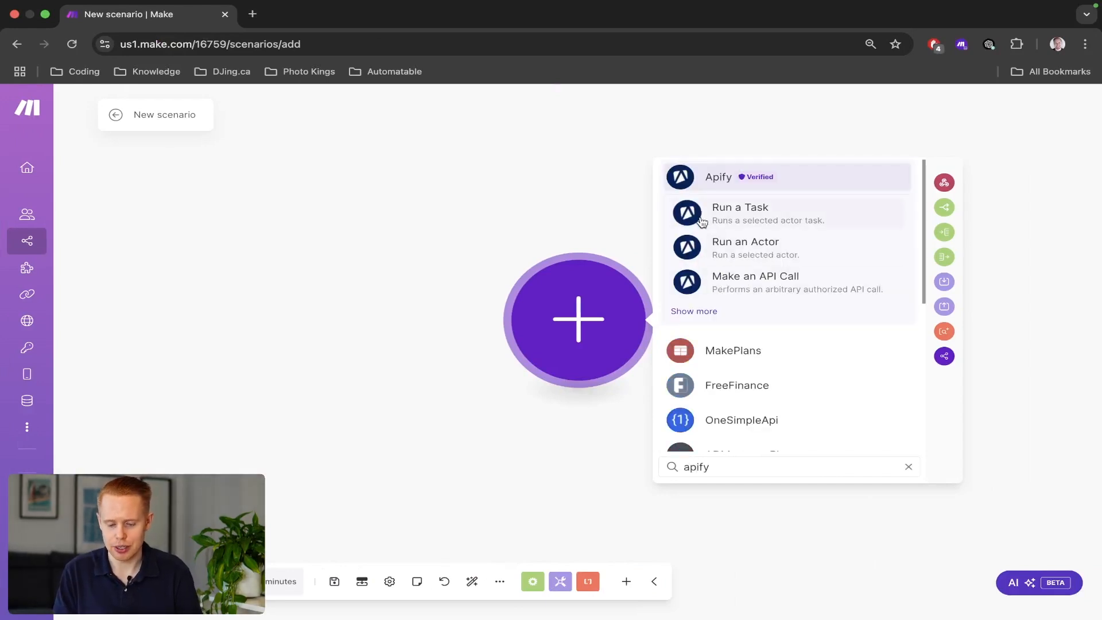
key(super+t)
text(apify.com)
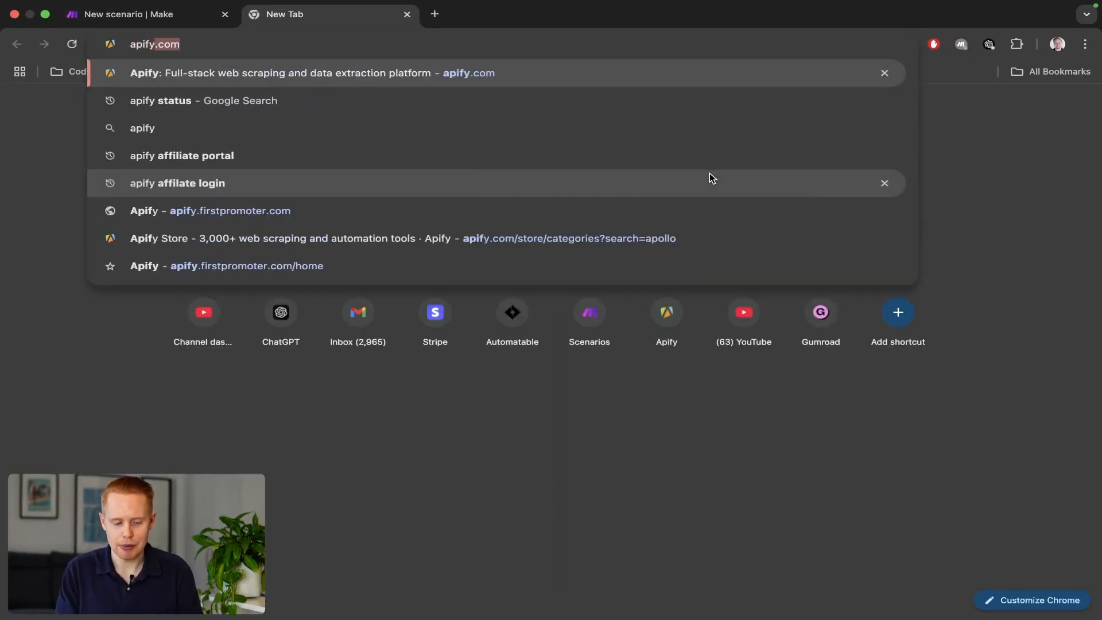
key(Return)
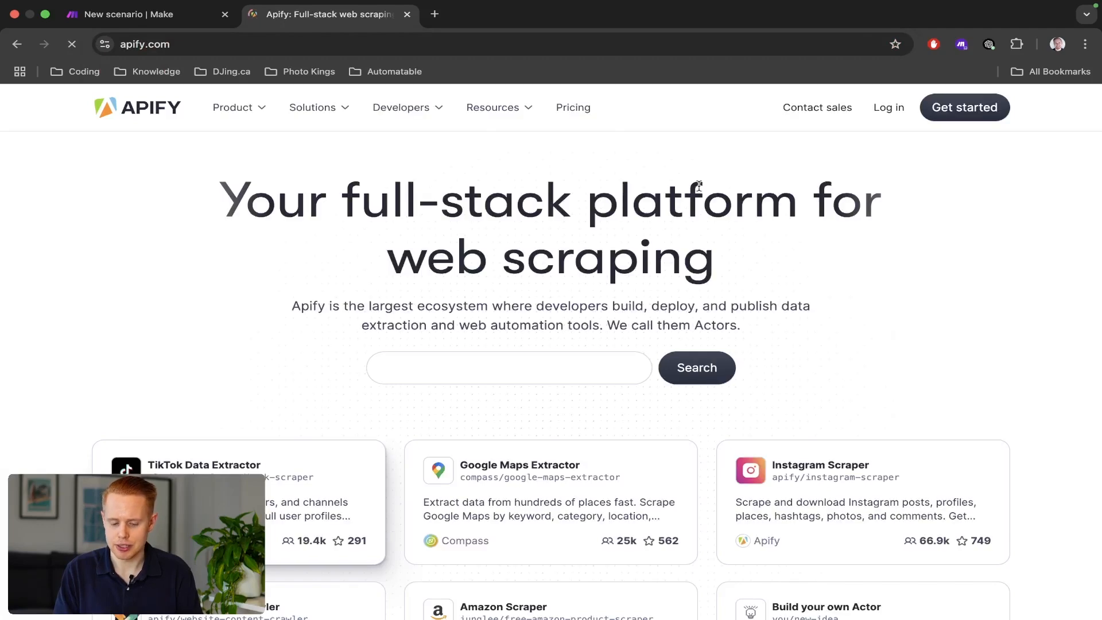
text(Scrape TikTok profiles)
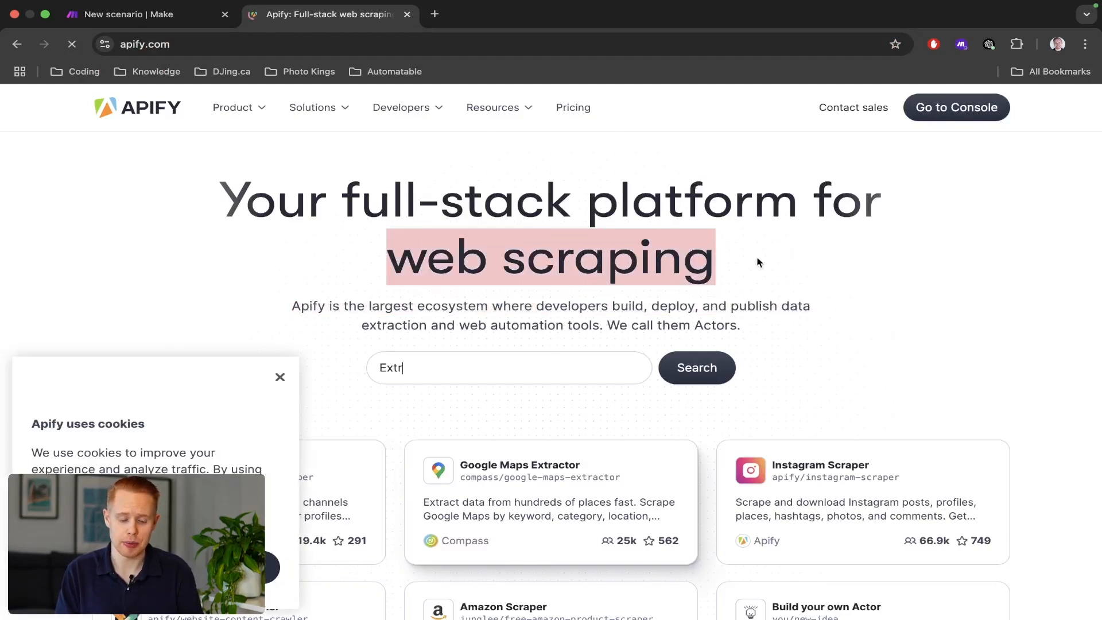
click(280, 378)
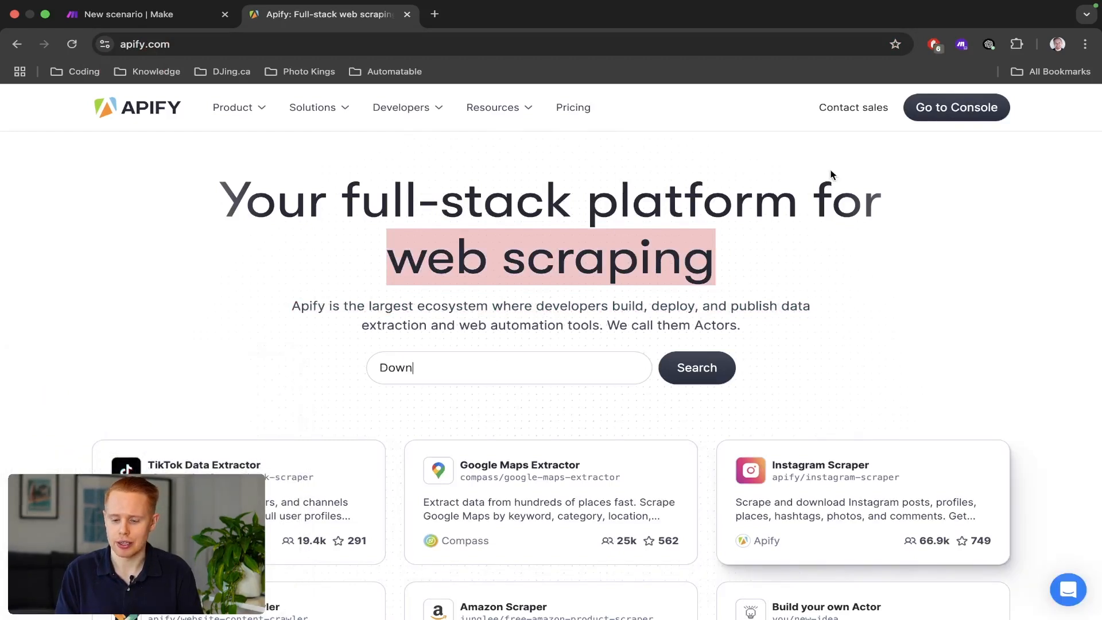
click(938, 111)
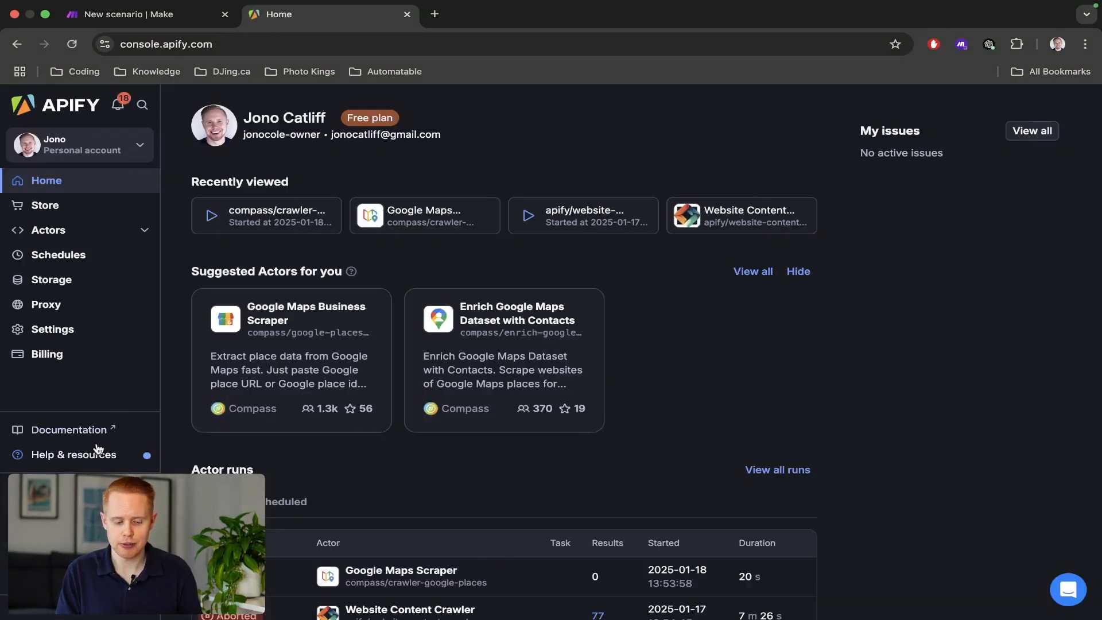
Check the $5.00 free usage limit on the Console dashboard and restore normal page zoom.
scroll(66, 497, up, 5)
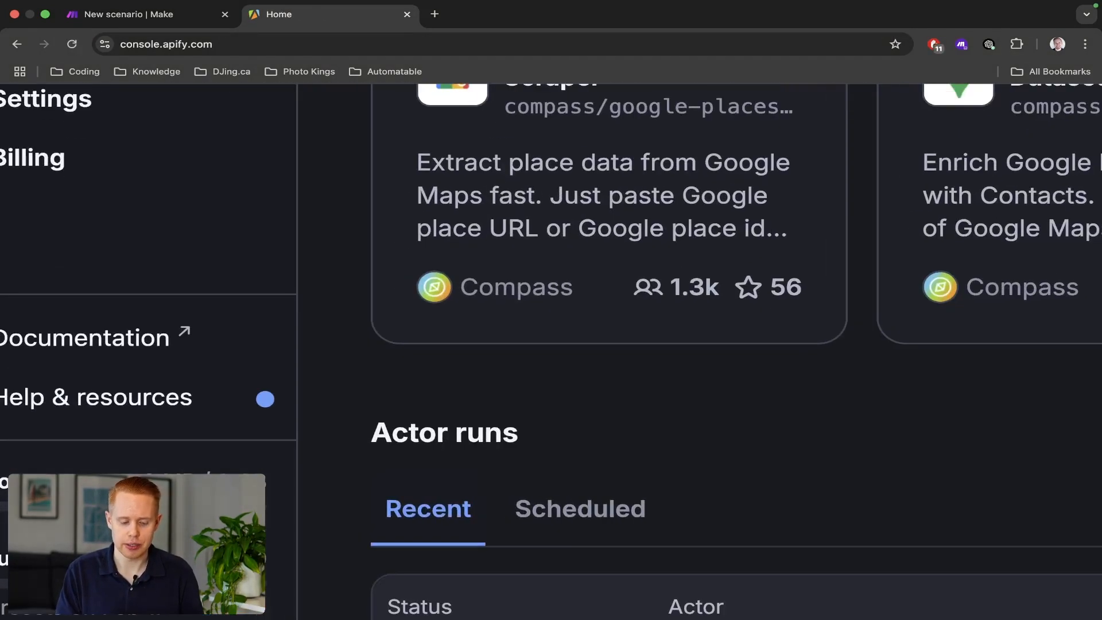
scroll(66, 497, left, 2)
scroll(67, 498, down, 4)
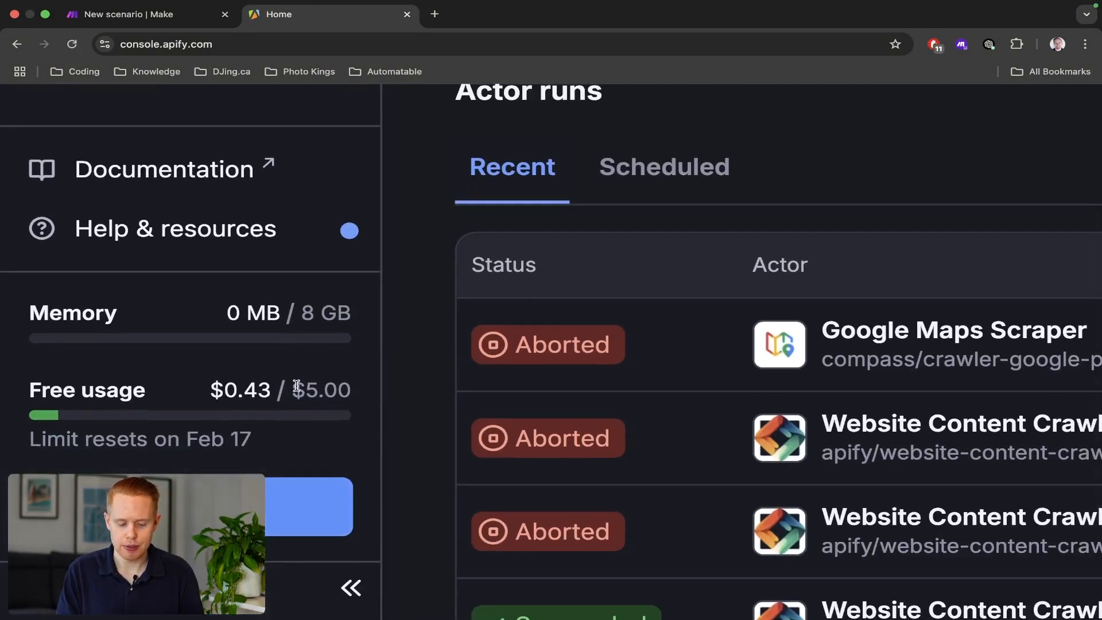
drag(292, 391, 352, 390)
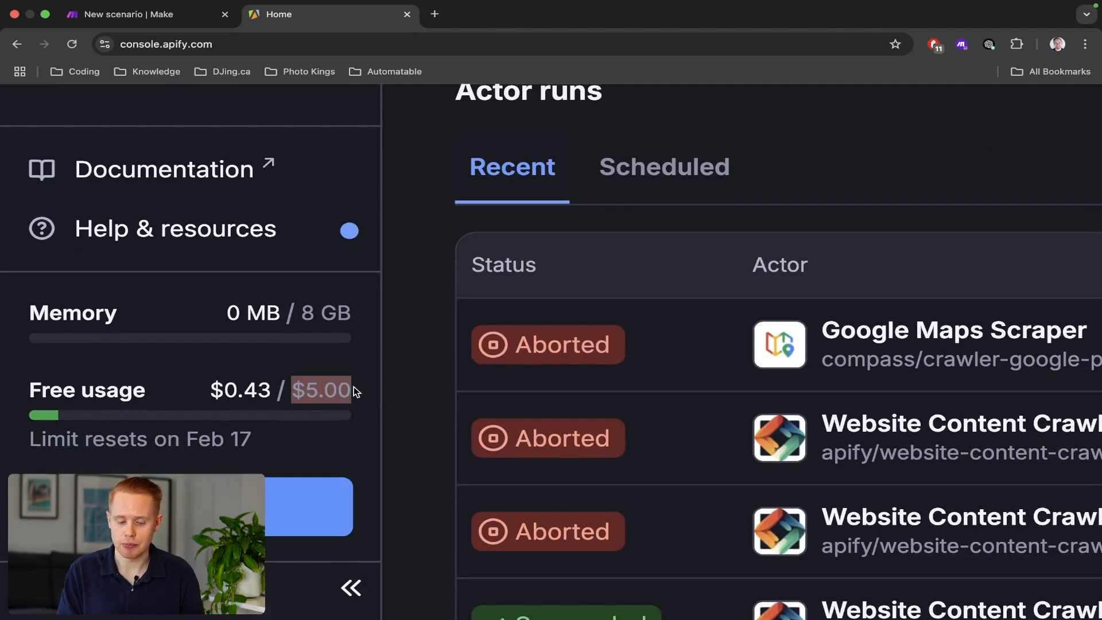
key(super+minus)
key(super+minus)
key(super+minus)
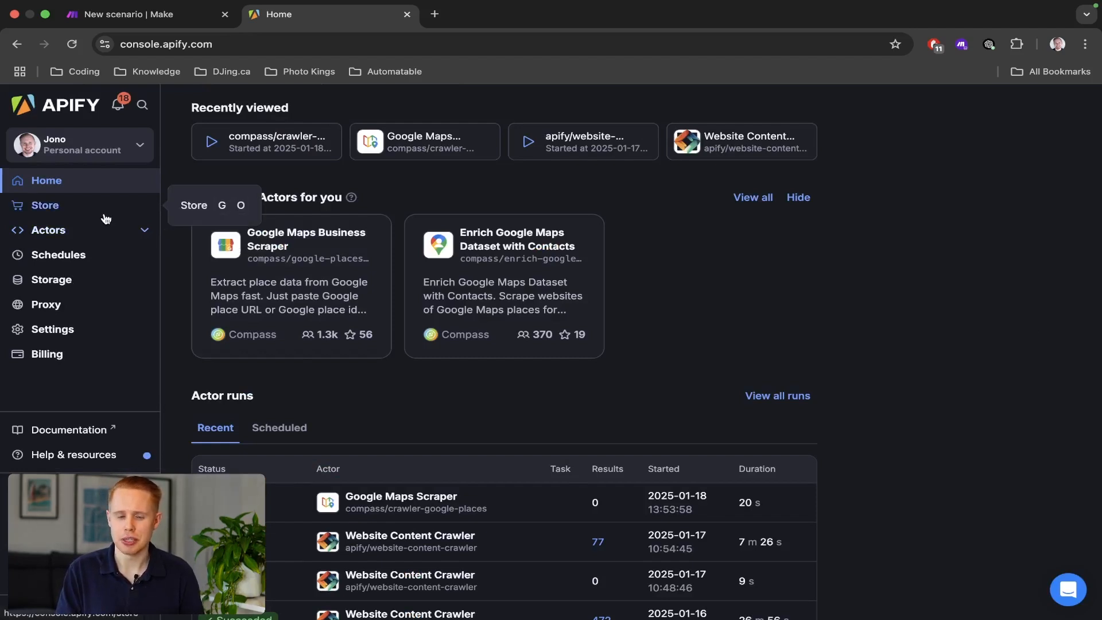
Browse the Apify Store and open the Website Content Crawler actor.
click(81, 212)
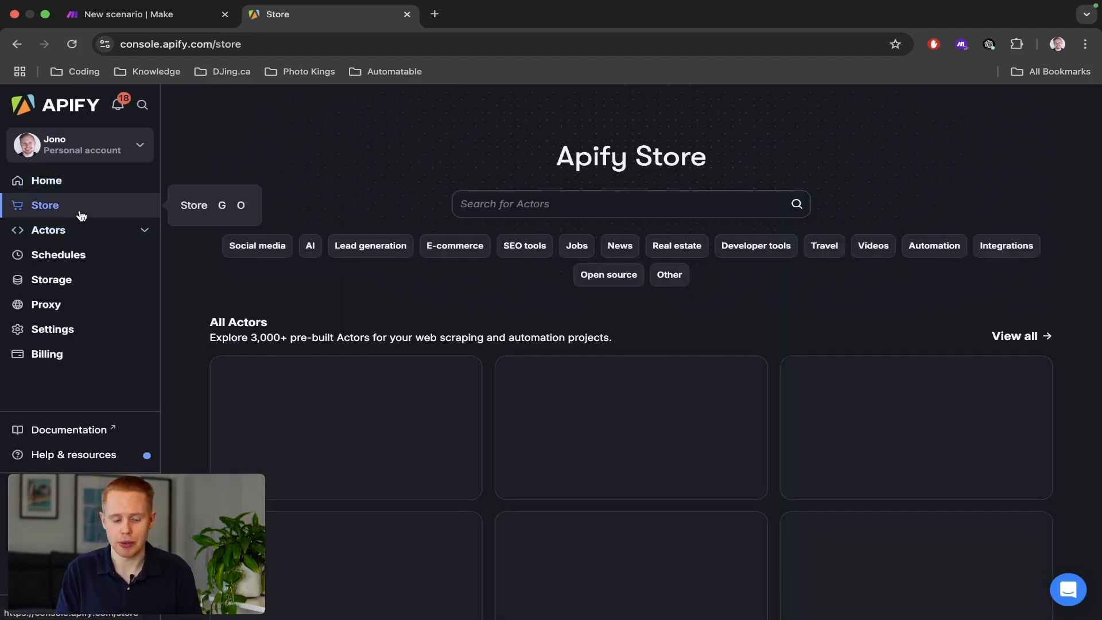
scroll(10, 204, up, 5)
scroll(9, 204, down, 5)
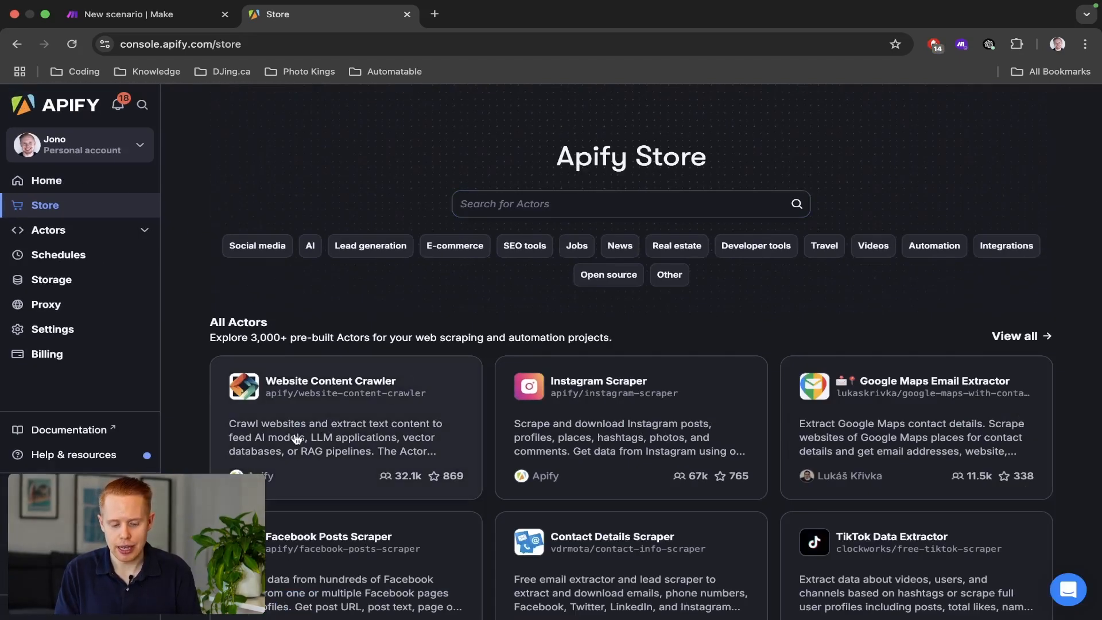
scroll(277, 448, up, 3)
scroll(278, 447, up, 3)
scroll(277, 447, down, 2)
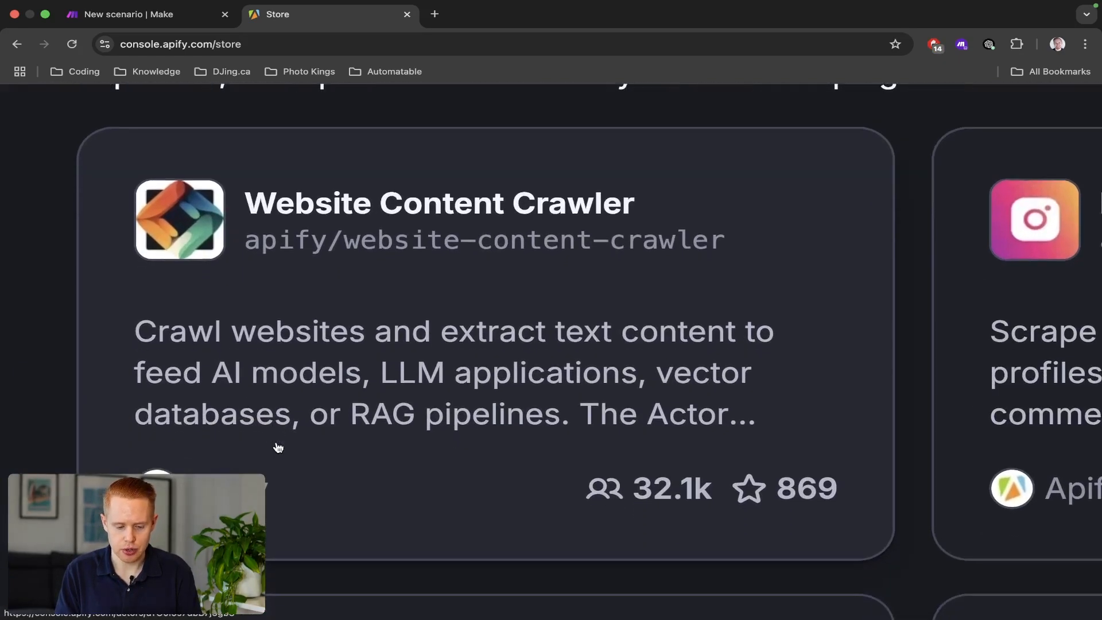
click(500, 258)
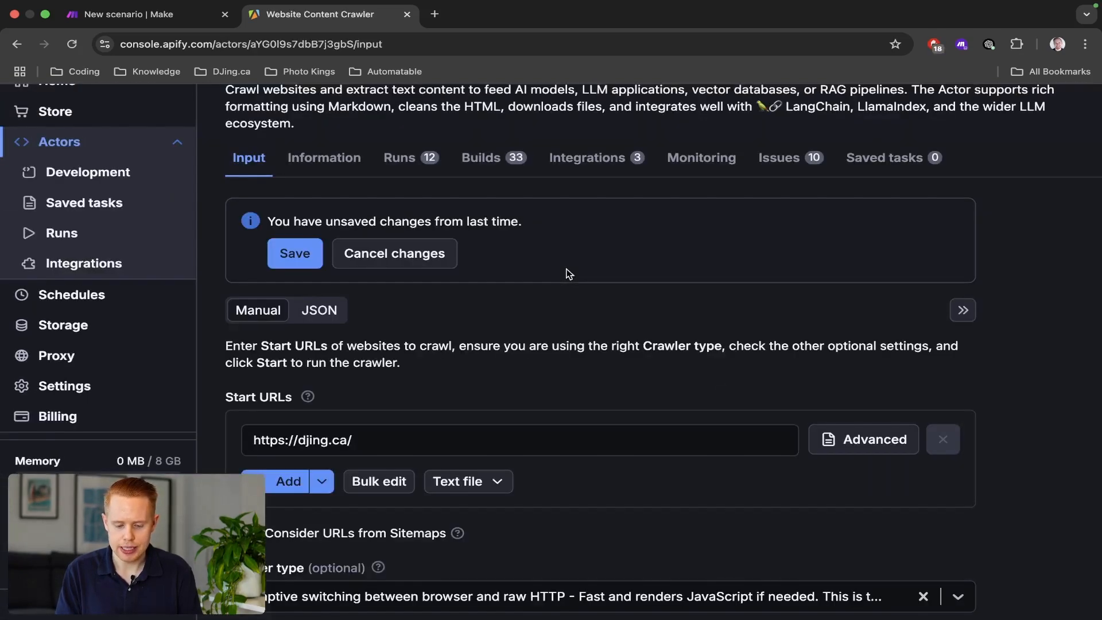
Restore the Website Content Crawler input to its default values.
scroll(551, 356, down, 5)
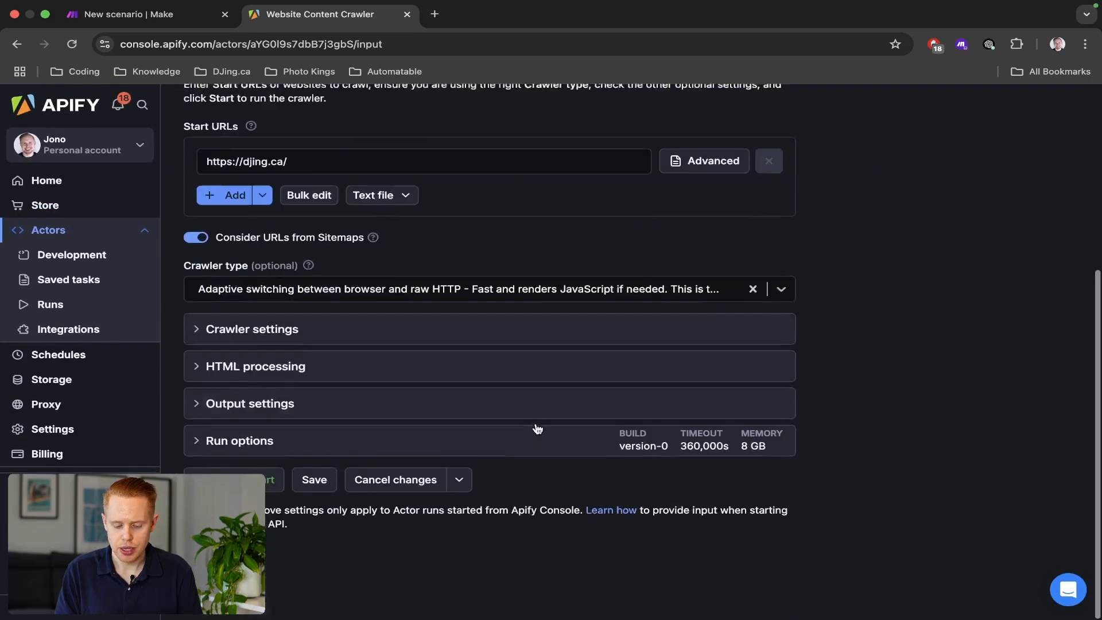
click(456, 521)
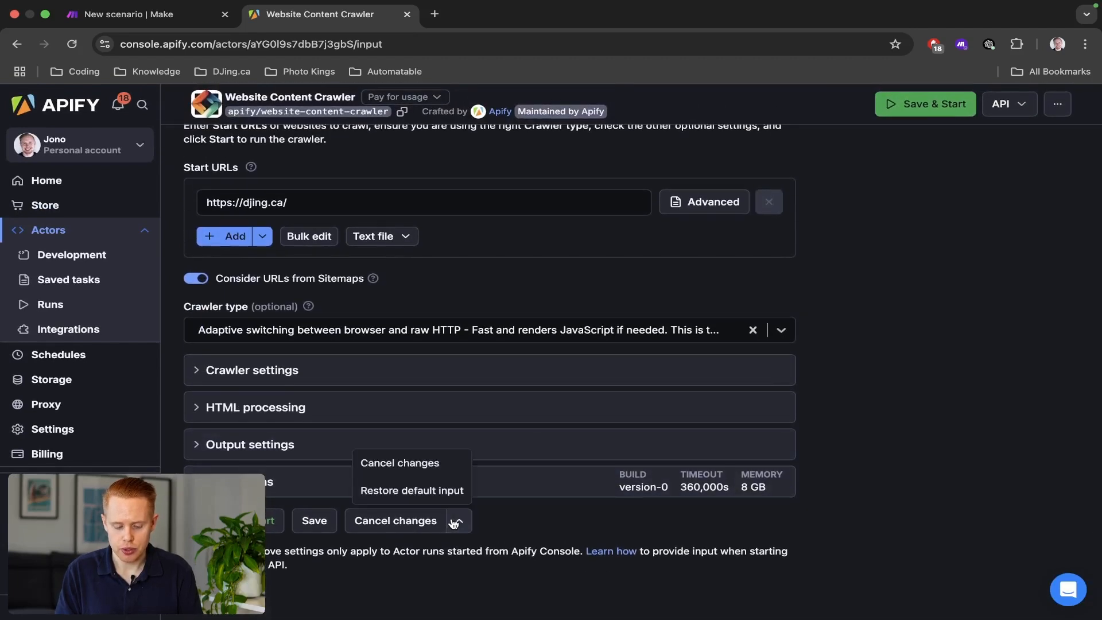
click(434, 492)
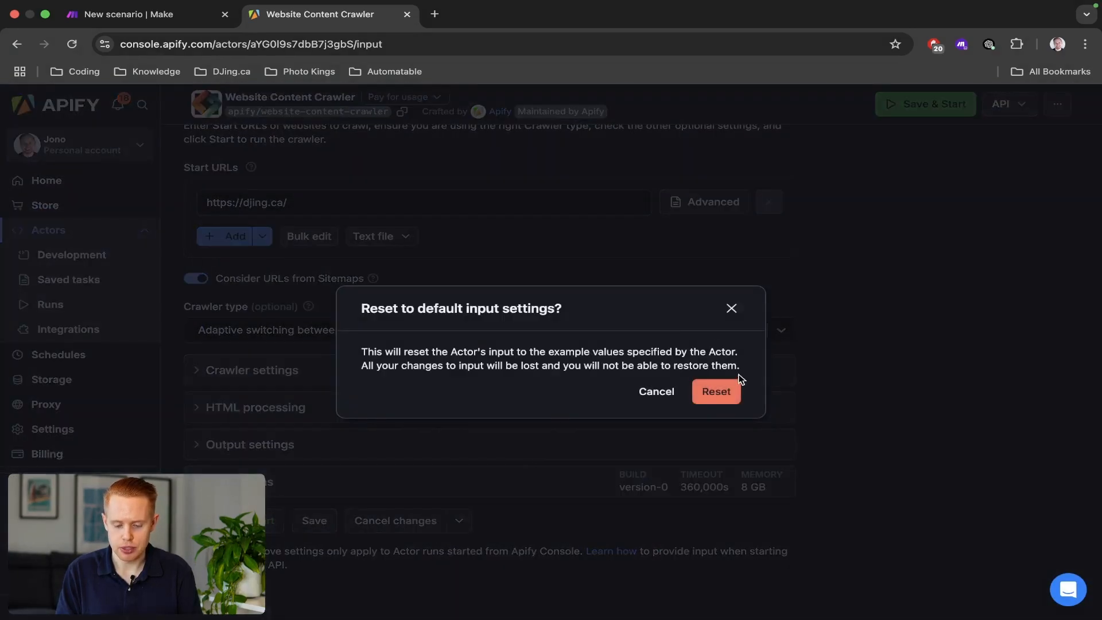
click(718, 390)
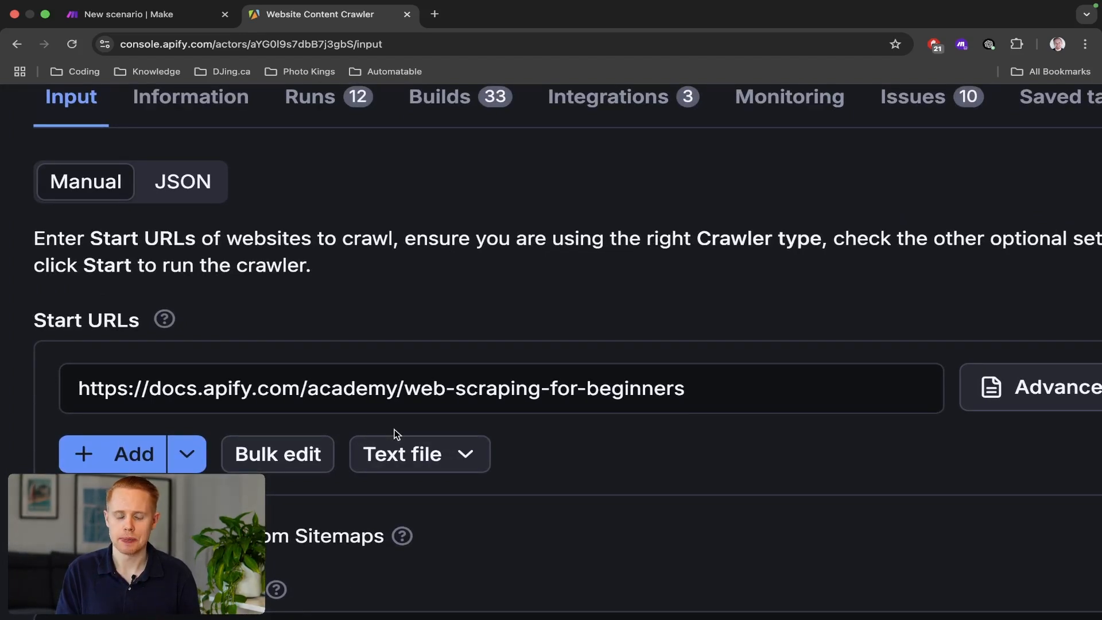
click(373, 389)
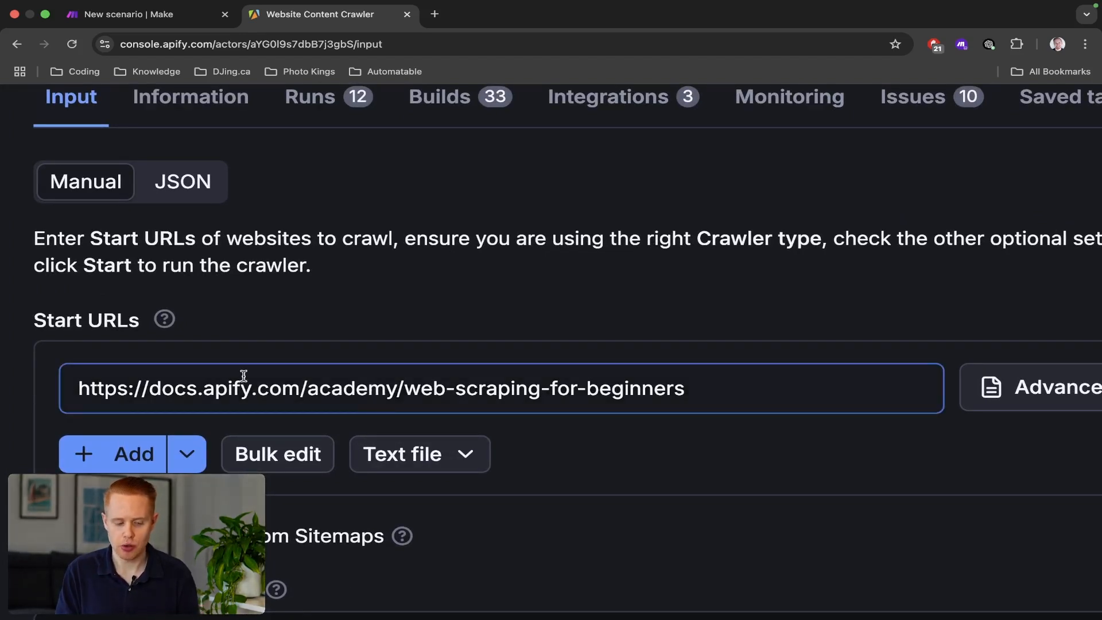
triple_click(224, 382)
text(htt)
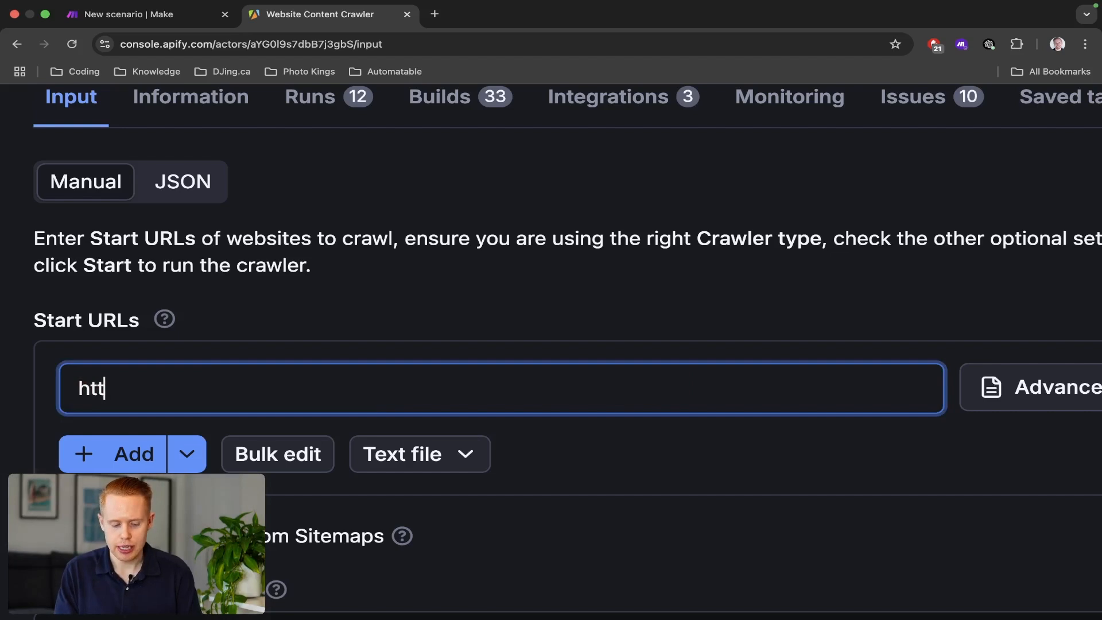
text(psL//djing.ca)
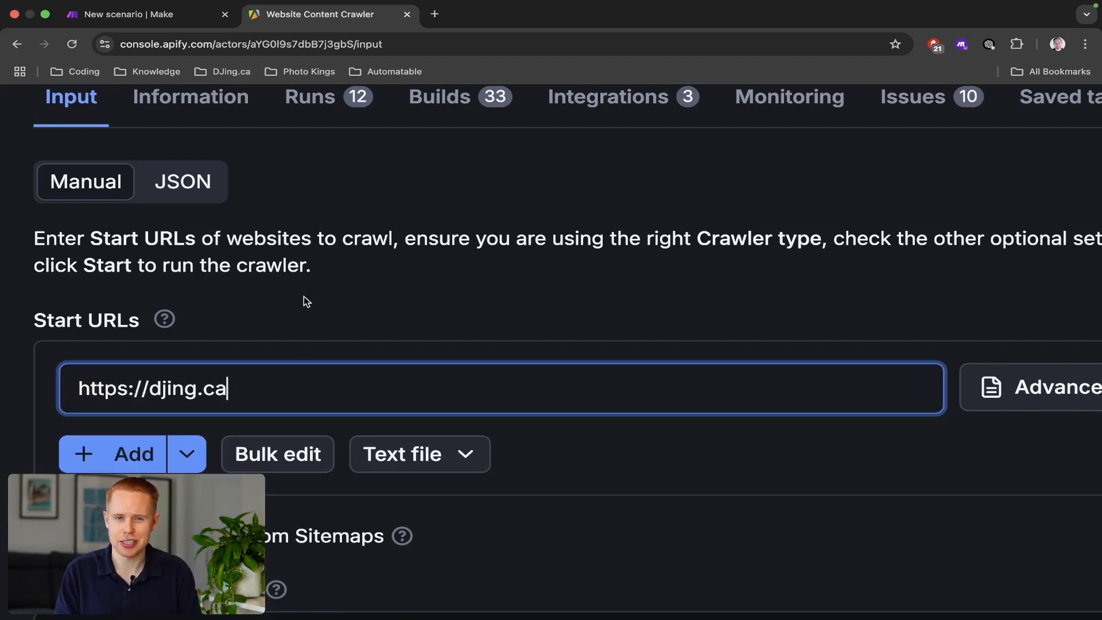
triple_click(196, 380)
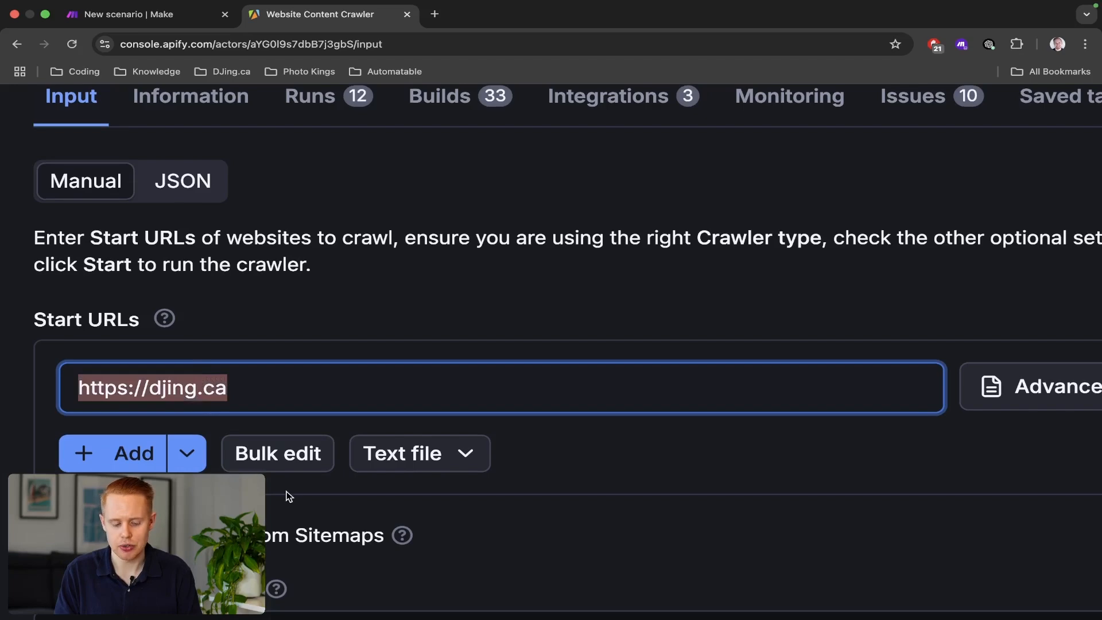
scroll(289, 496, down, 6)
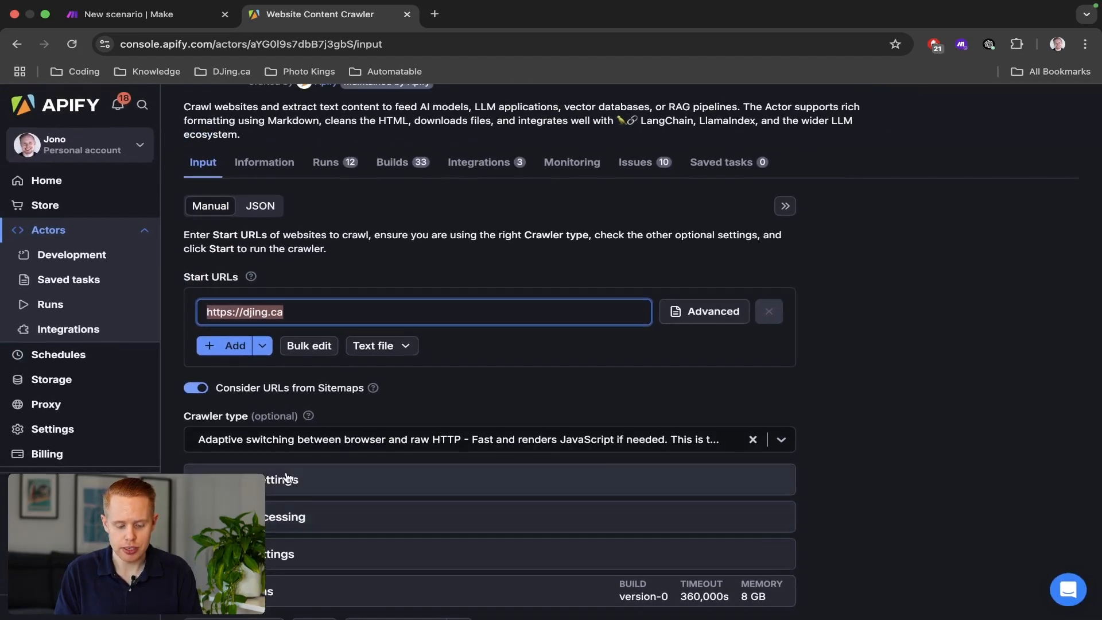
Expand the crawler settings and set Max pages to 5.
click(288, 478)
scroll(344, 437, down, 5)
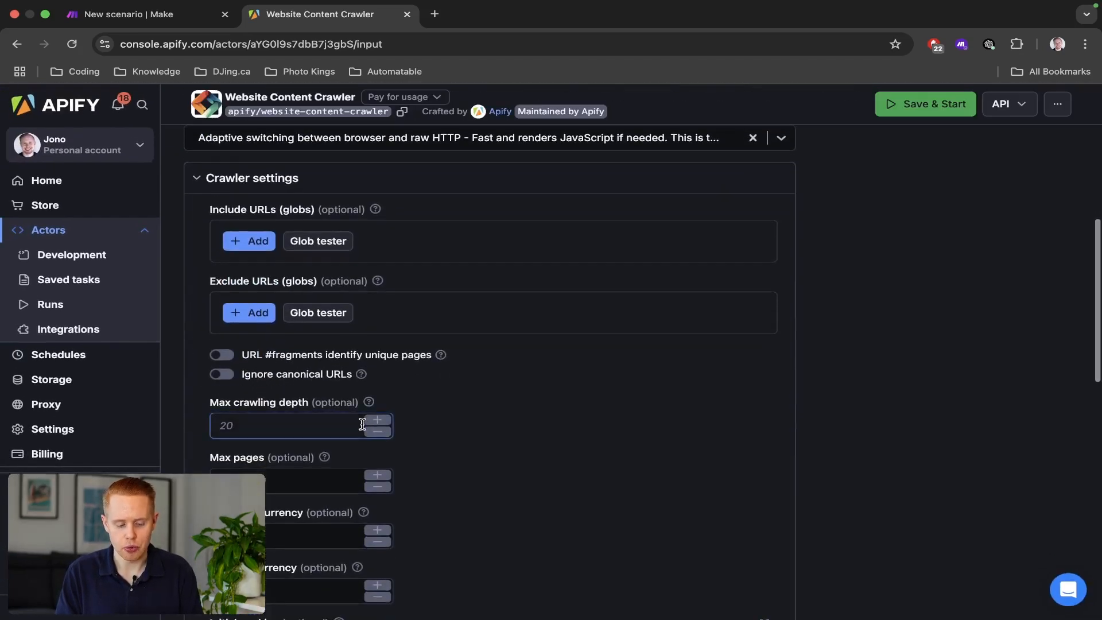
scroll(362, 424, down, 1)
click(227, 434)
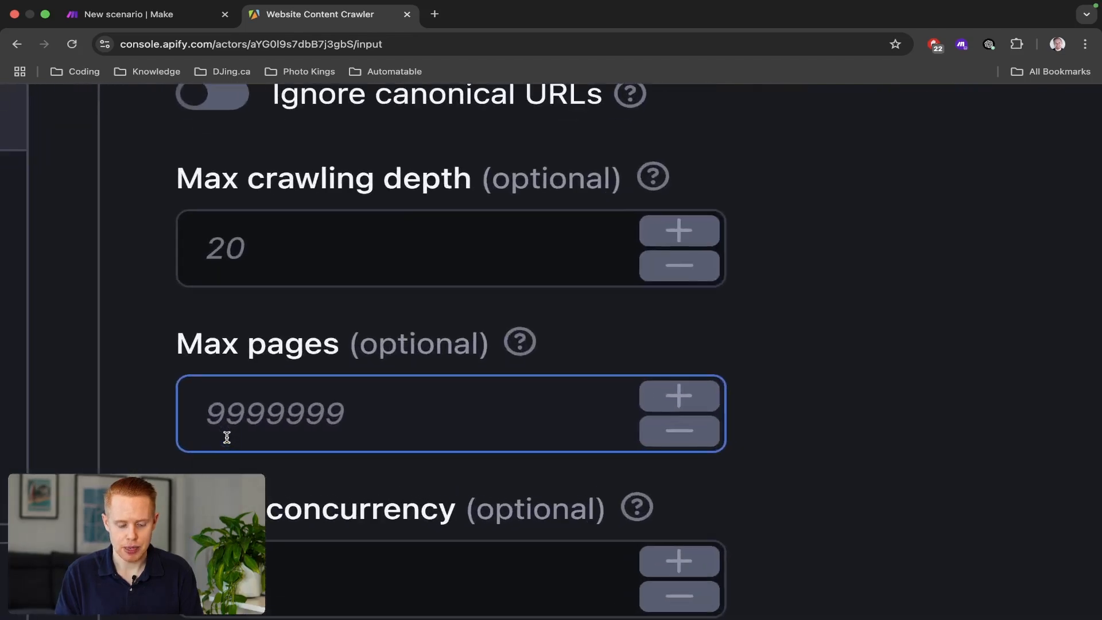
click(256, 368)
scroll(256, 372, down, 2)
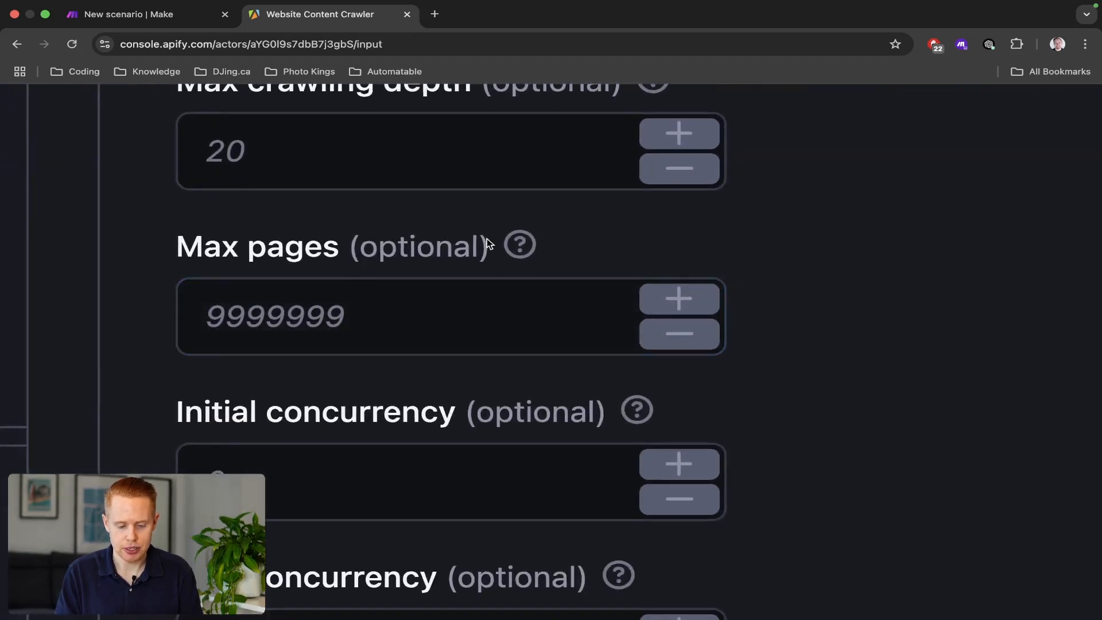
scroll(487, 239, down, 5)
scroll(486, 238, up, 4)
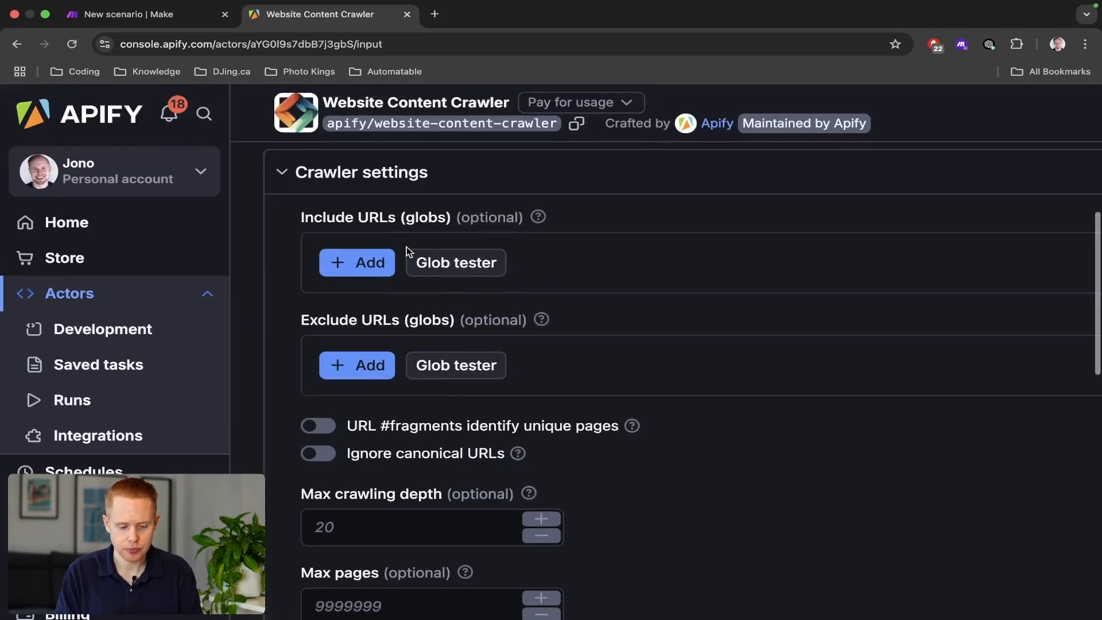
scroll(365, 389, down, 3)
click(340, 439)
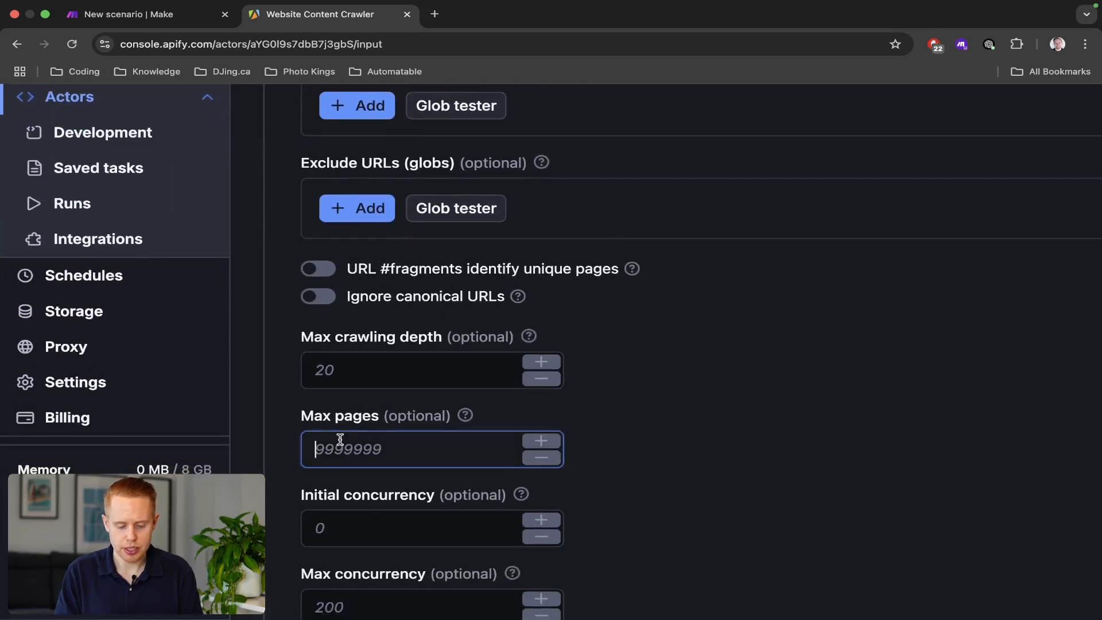
text(5)
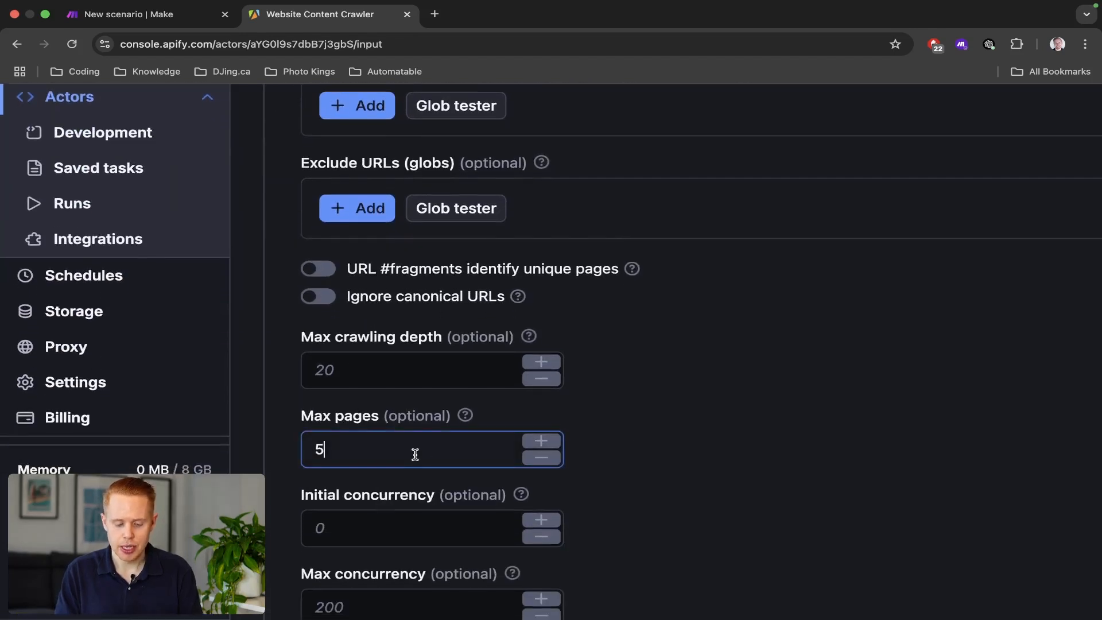
drag(414, 451, 310, 439)
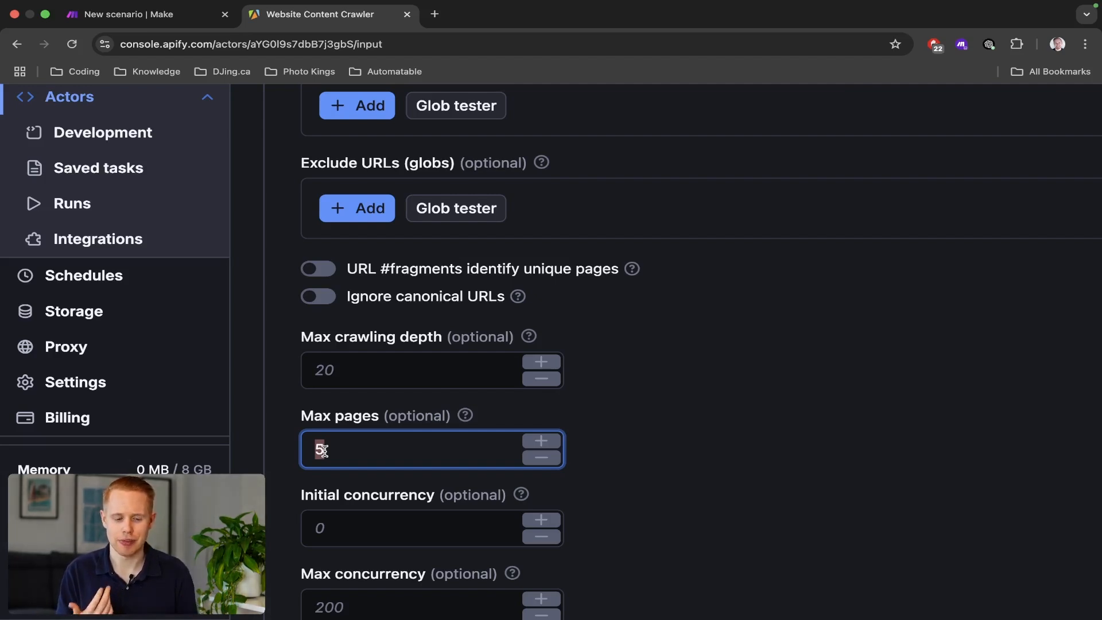
Save the crawler input and return to the Make scenario tab.
scroll(85, 529, up, 5)
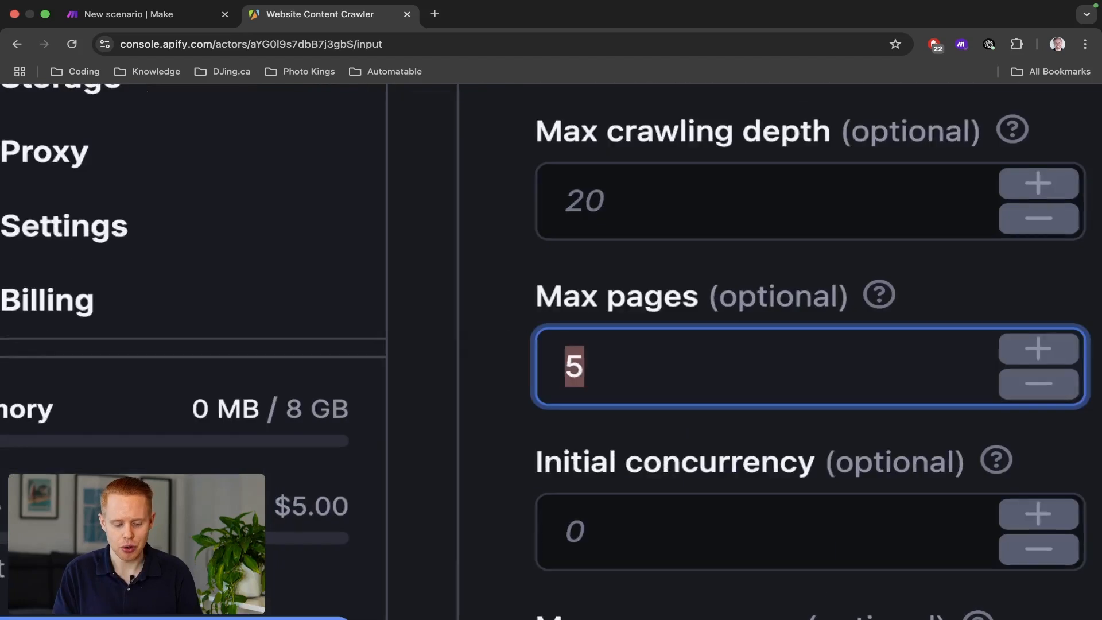
scroll(86, 529, down, 6)
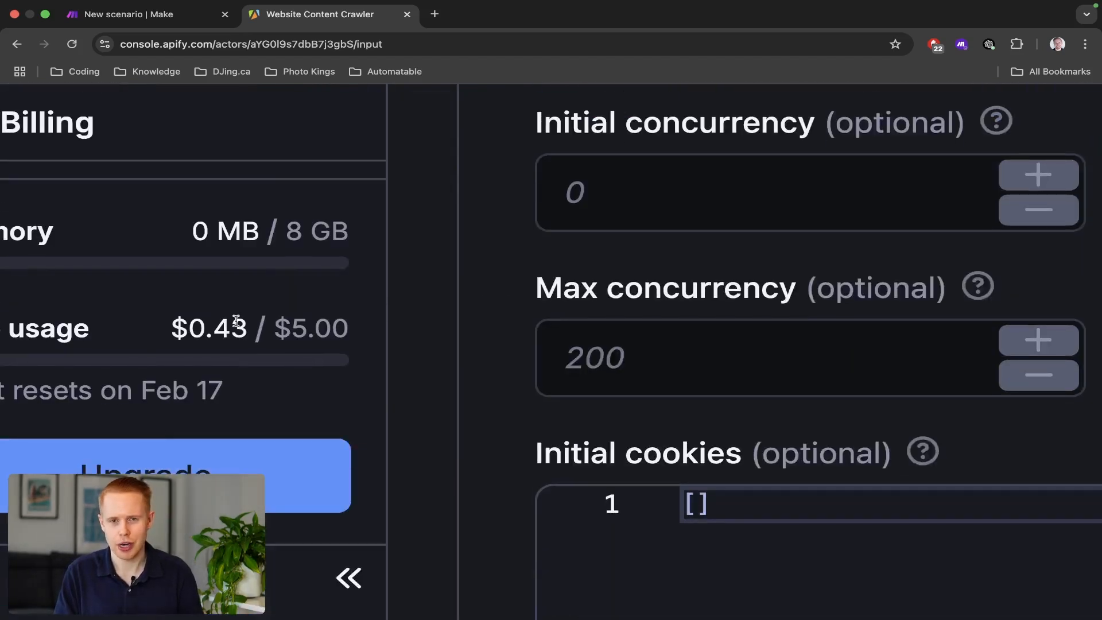
scroll(236, 320, down, 5)
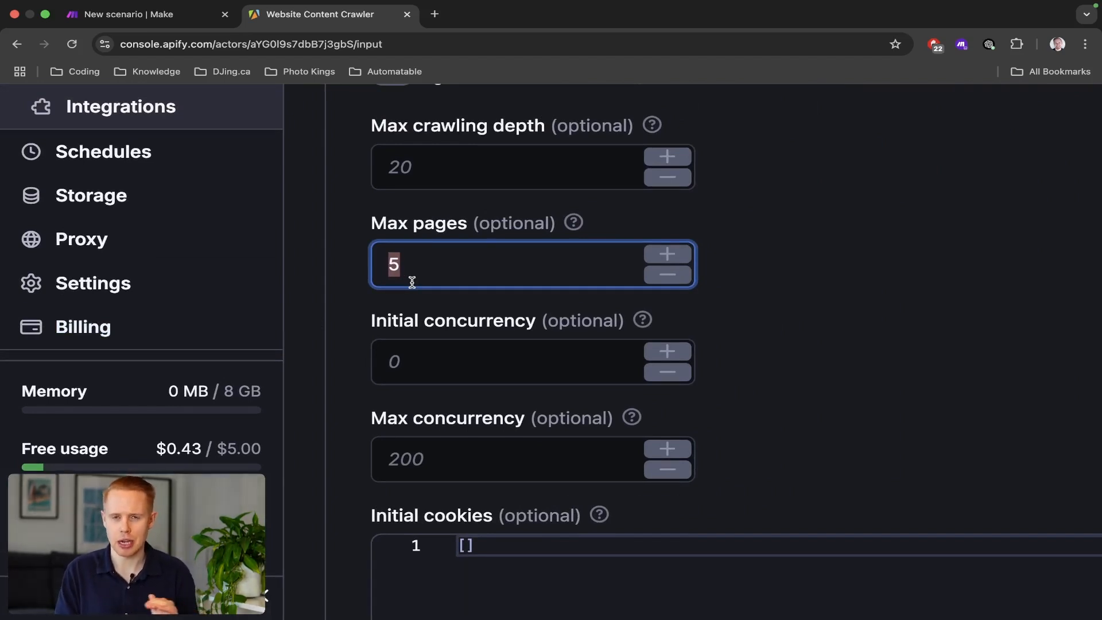
scroll(463, 345, down, 5)
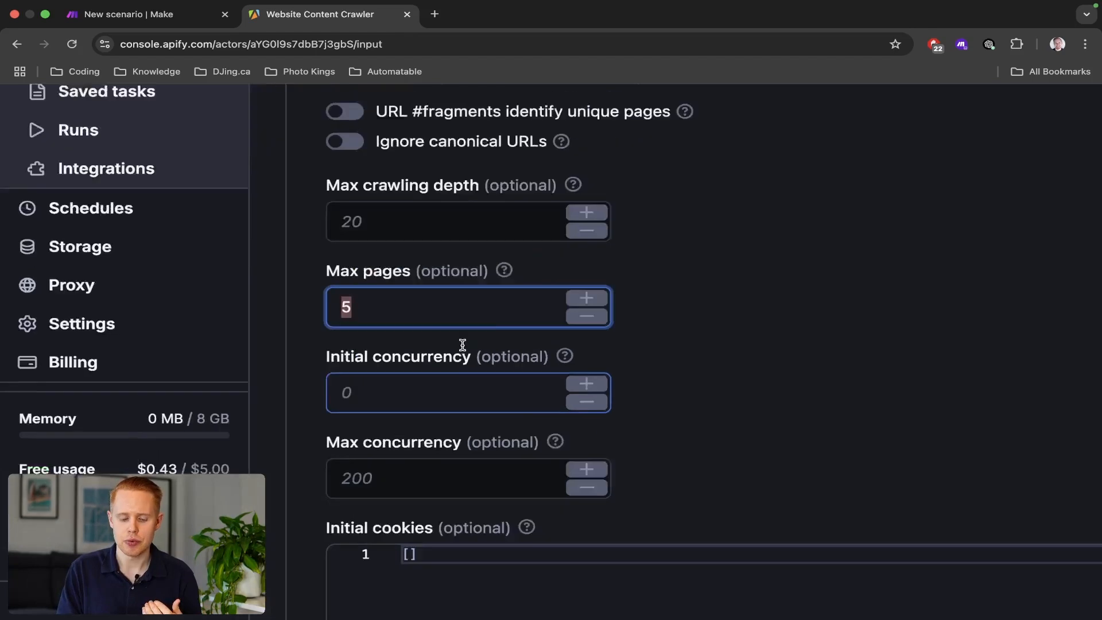
scroll(462, 345, down, 15)
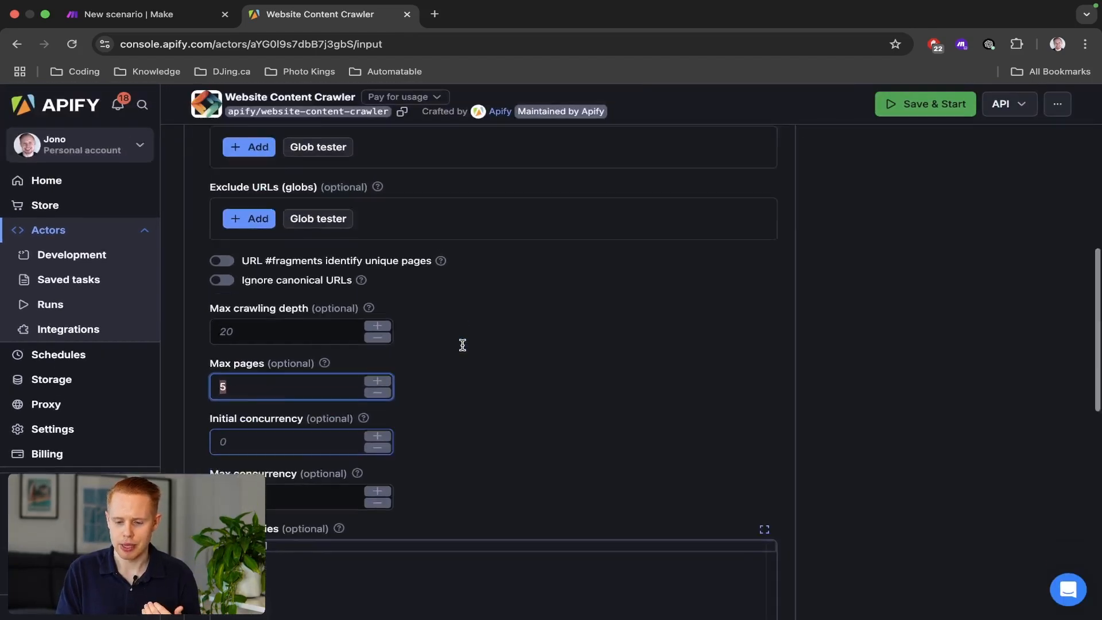
scroll(300, 551, up, 5)
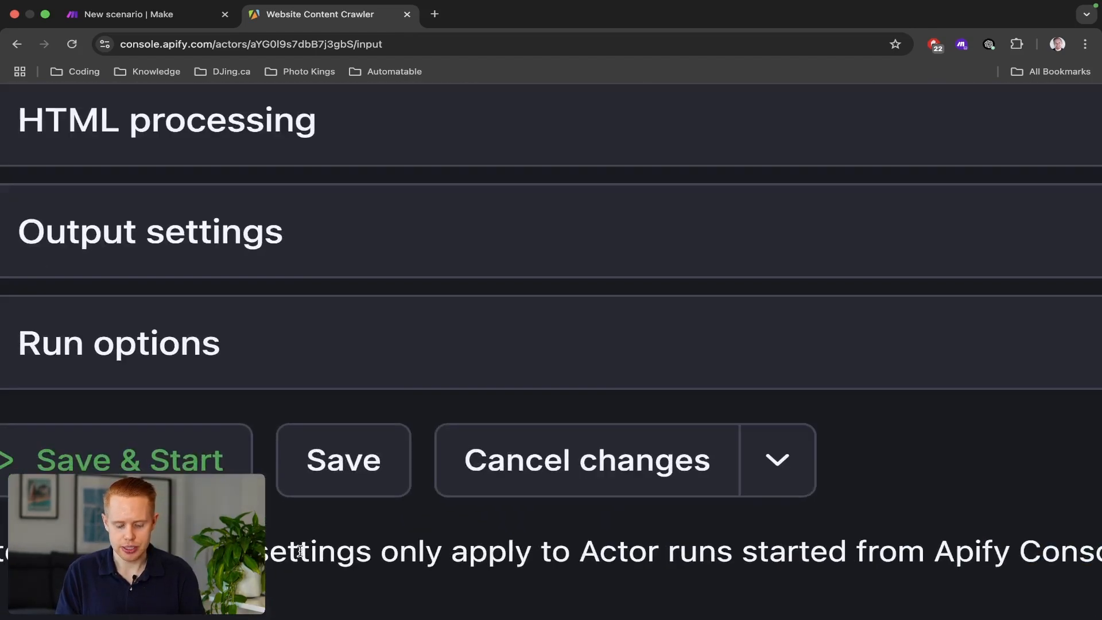
click(357, 491)
scroll(360, 489, down, 5)
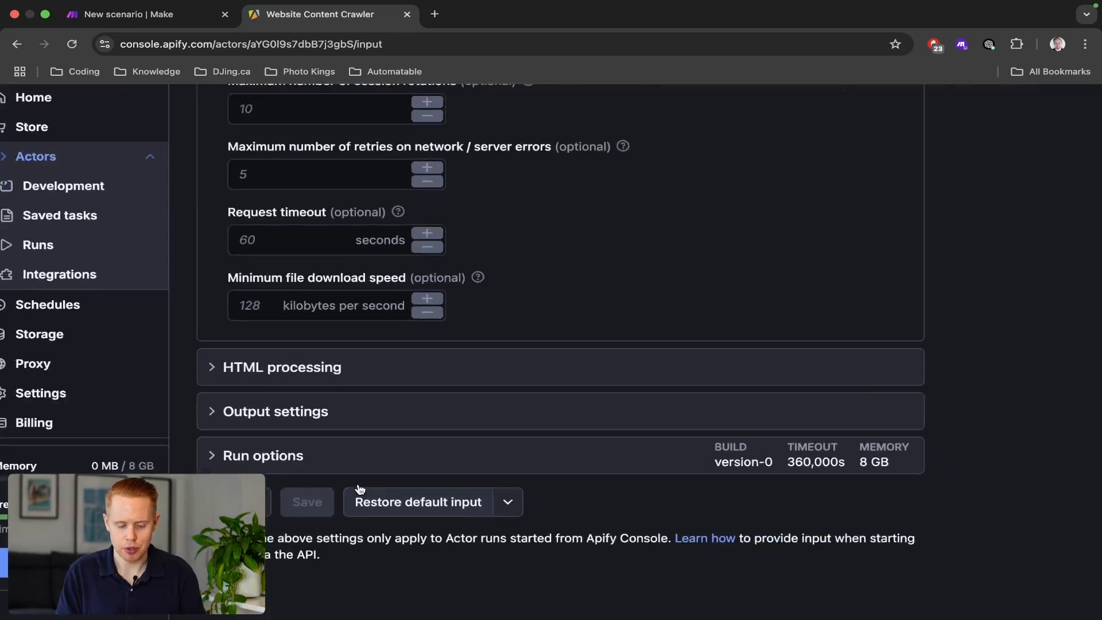
scroll(360, 489, up, 6)
scroll(360, 488, up, 5)
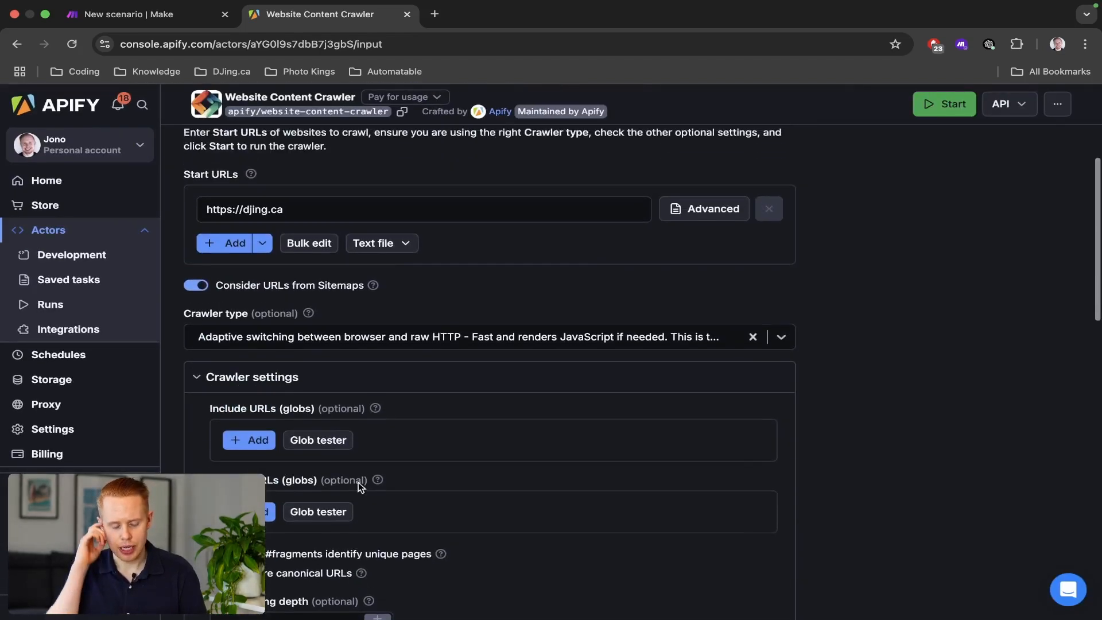
key(super+1)
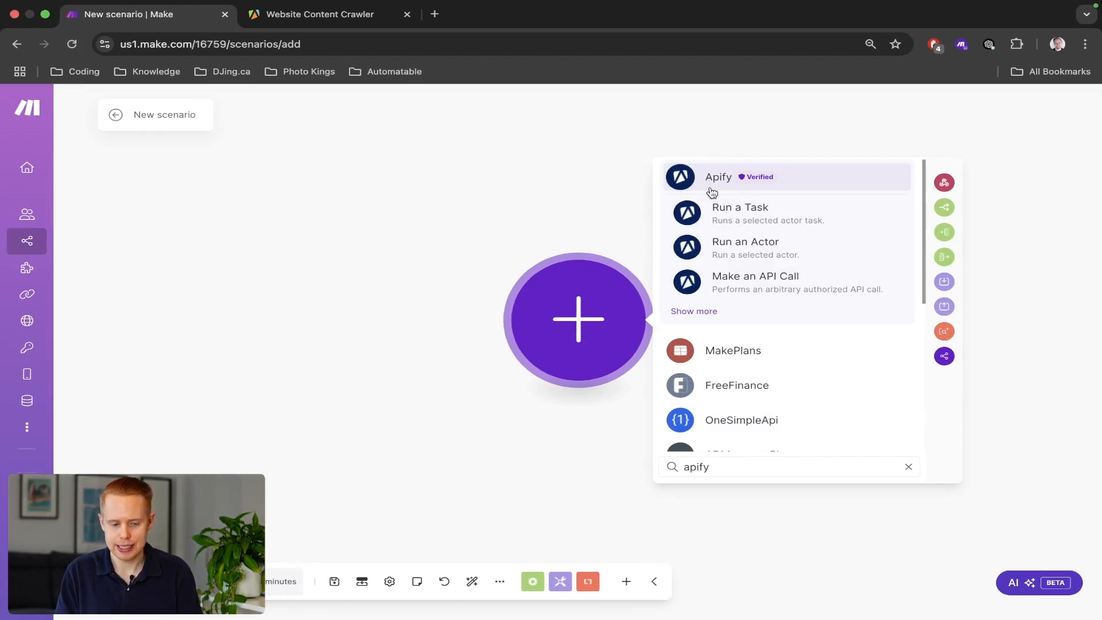
key(super+2)
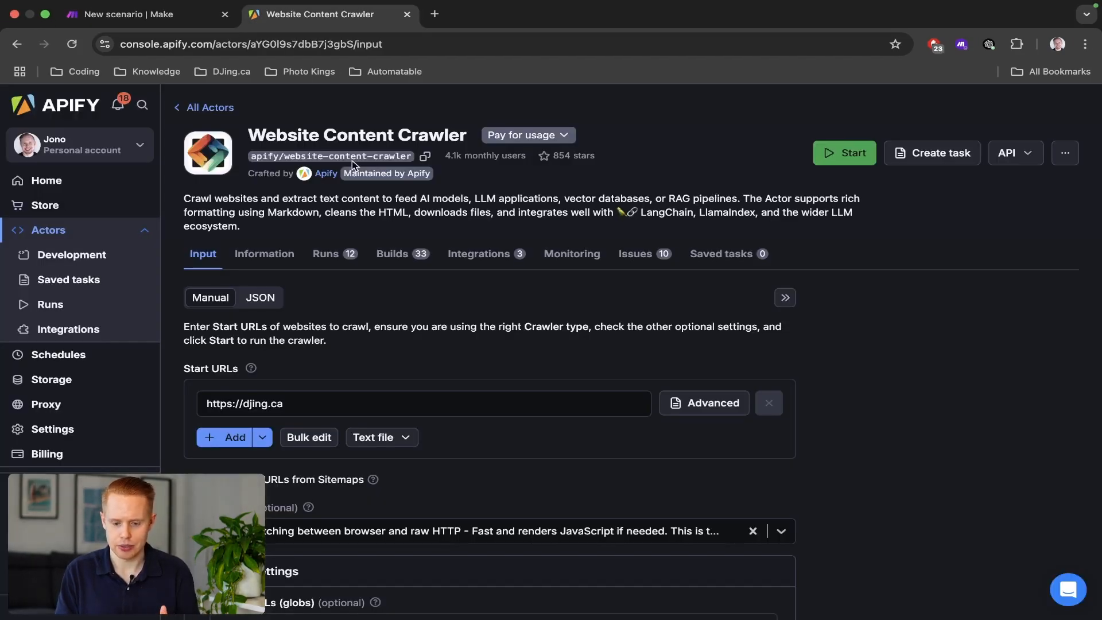
key(super+1)
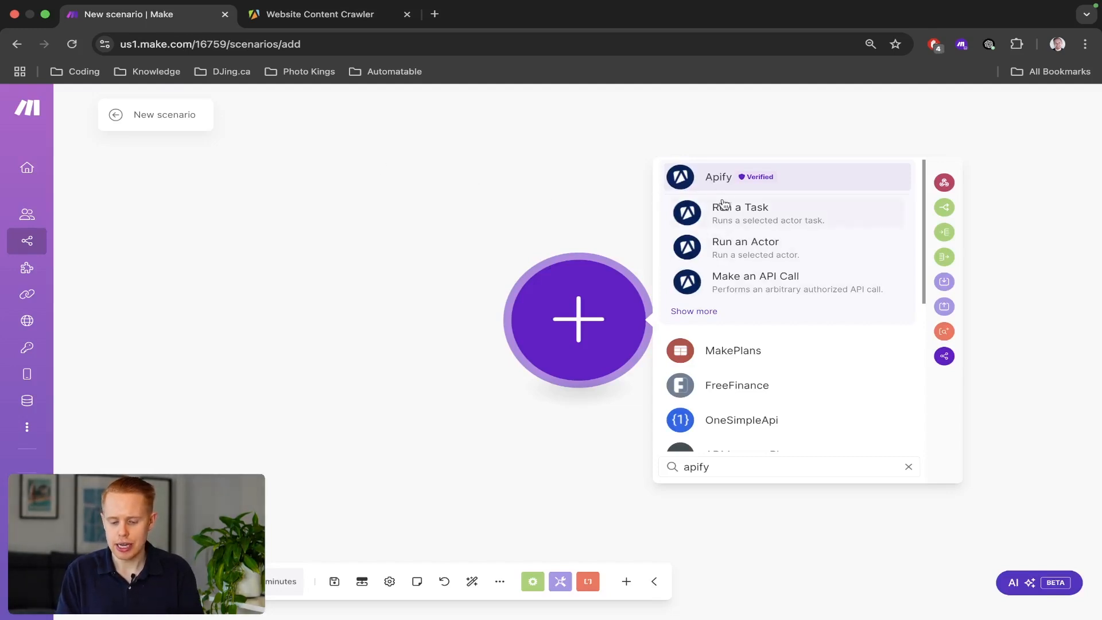
click(719, 178)
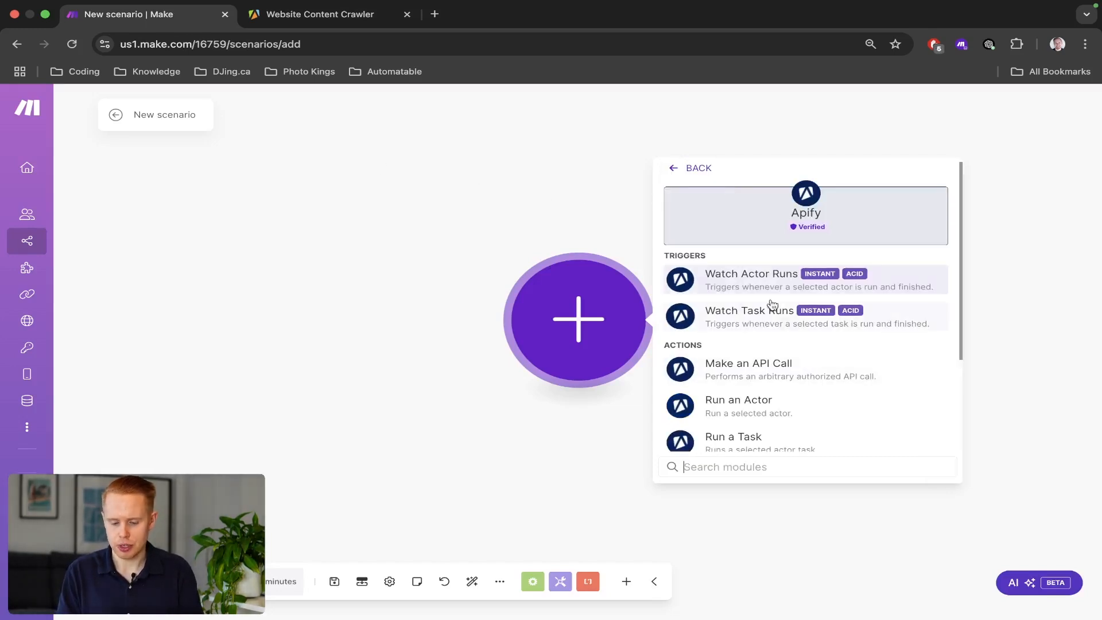
click(779, 279)
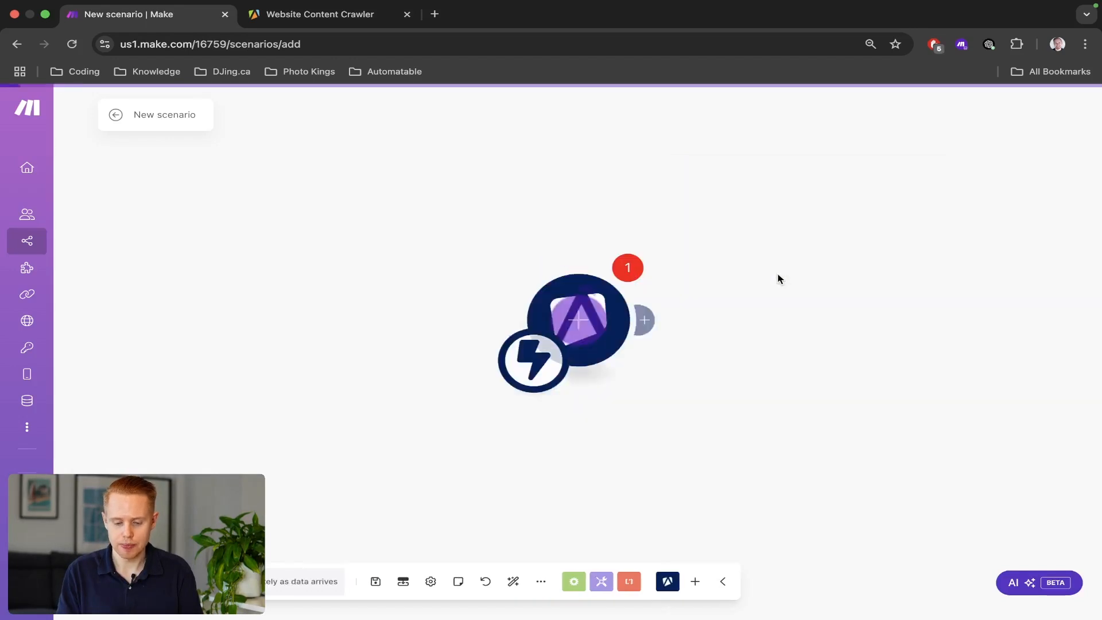
Check the existing webhook list, then start creating a new webhook.
key(super+2)
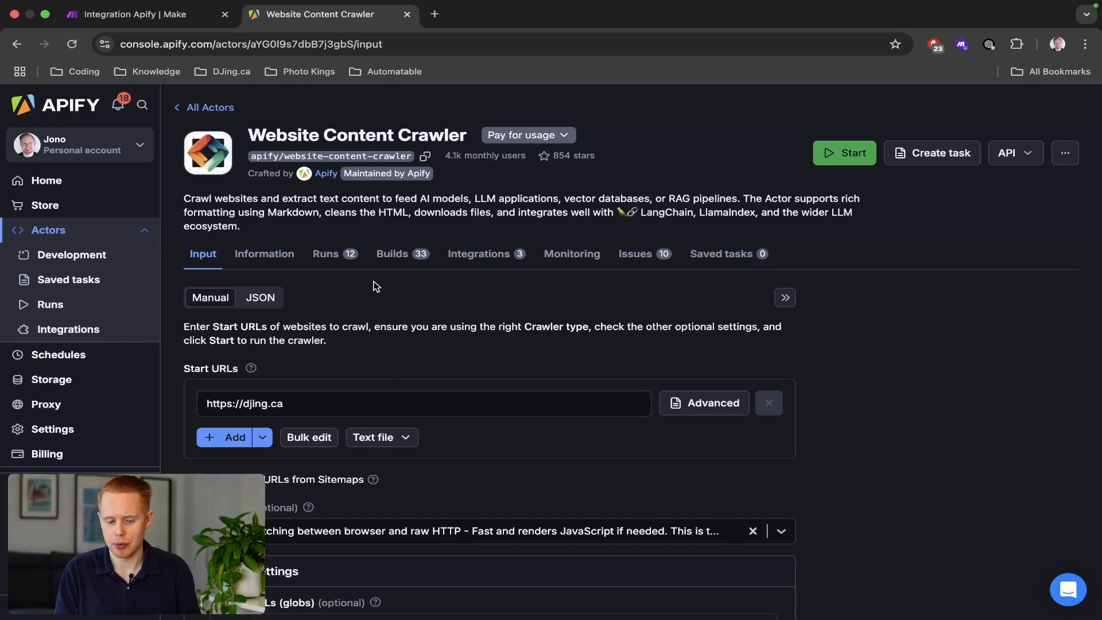
key(super+1)
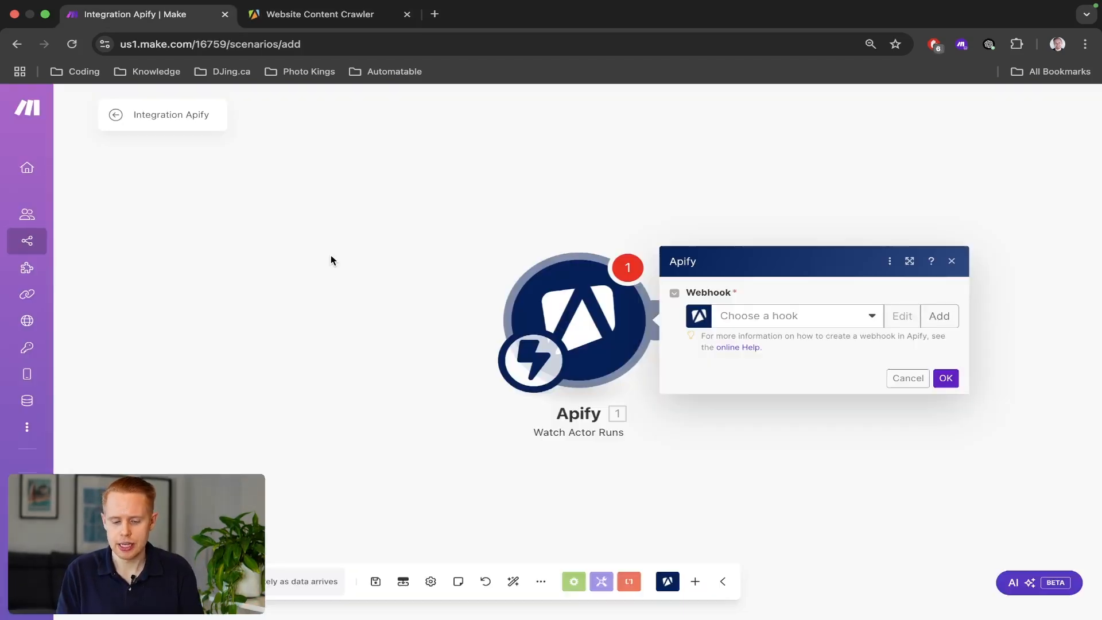
click(807, 327)
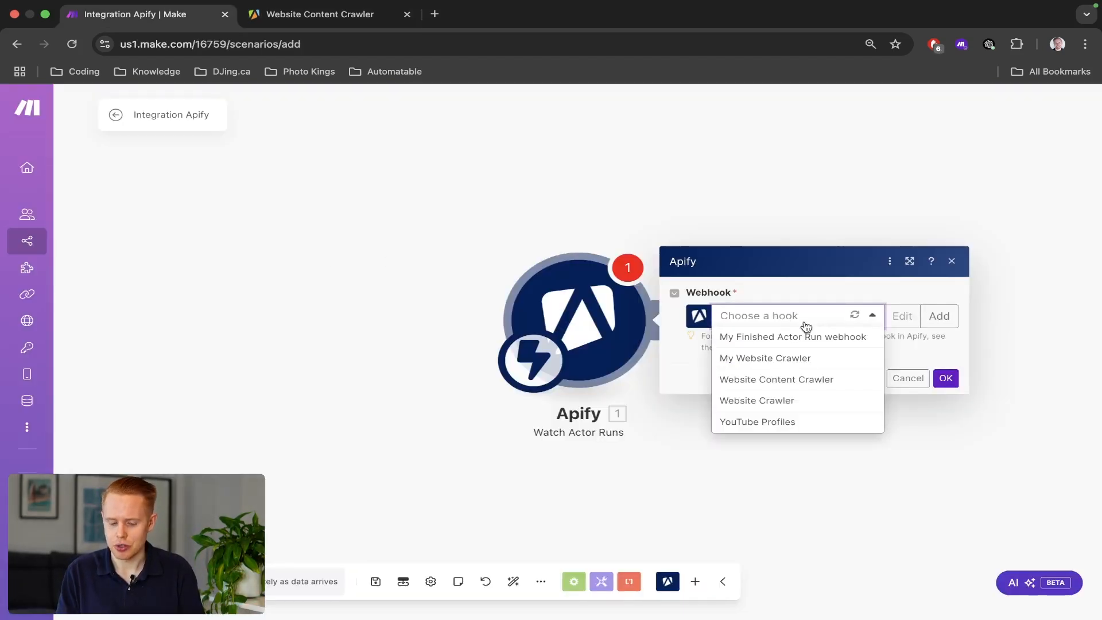
click(807, 327)
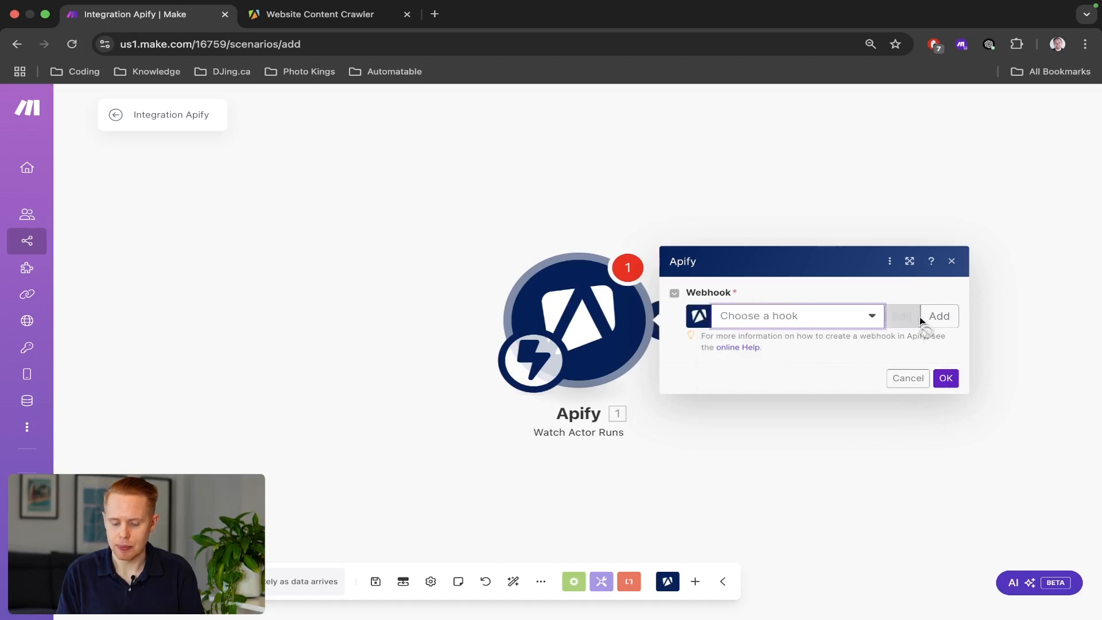
click(937, 316)
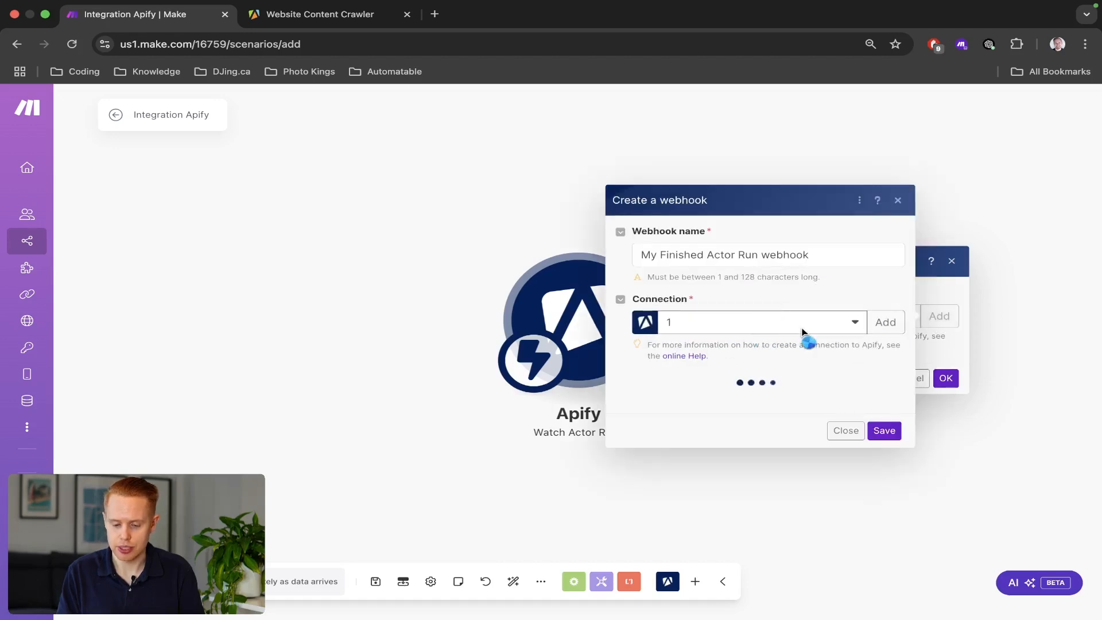
Abandon a new Apify connection and use the existing personal Apify account connection instead.
click(876, 313)
triple_click(578, 282)
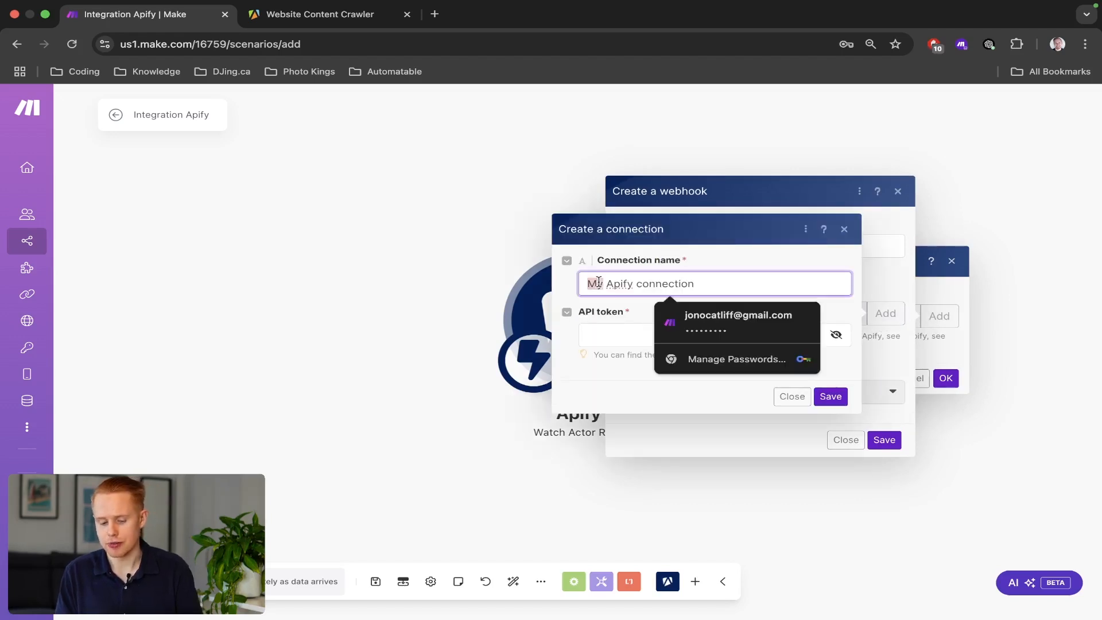
click(609, 334)
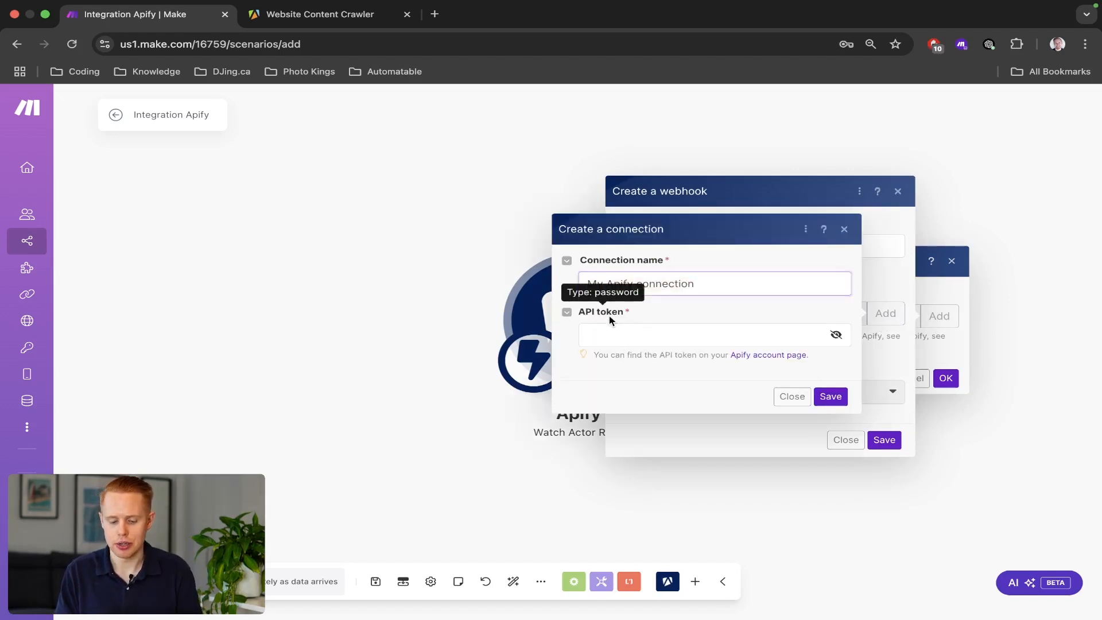
key(ctrl+Tab)
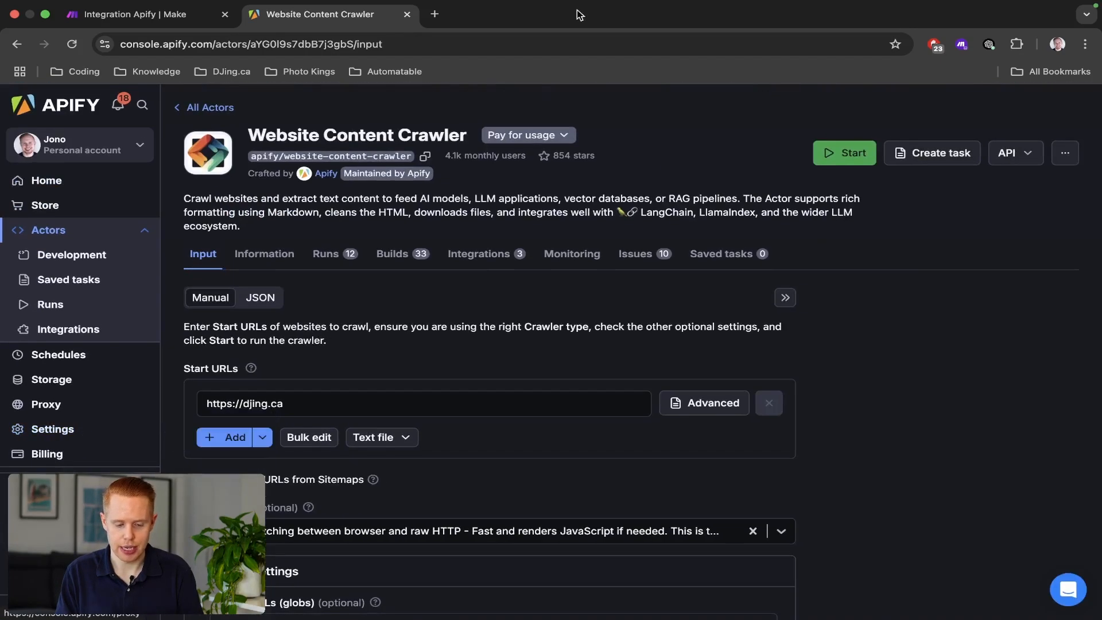
key(ctrl+shift+Tab)
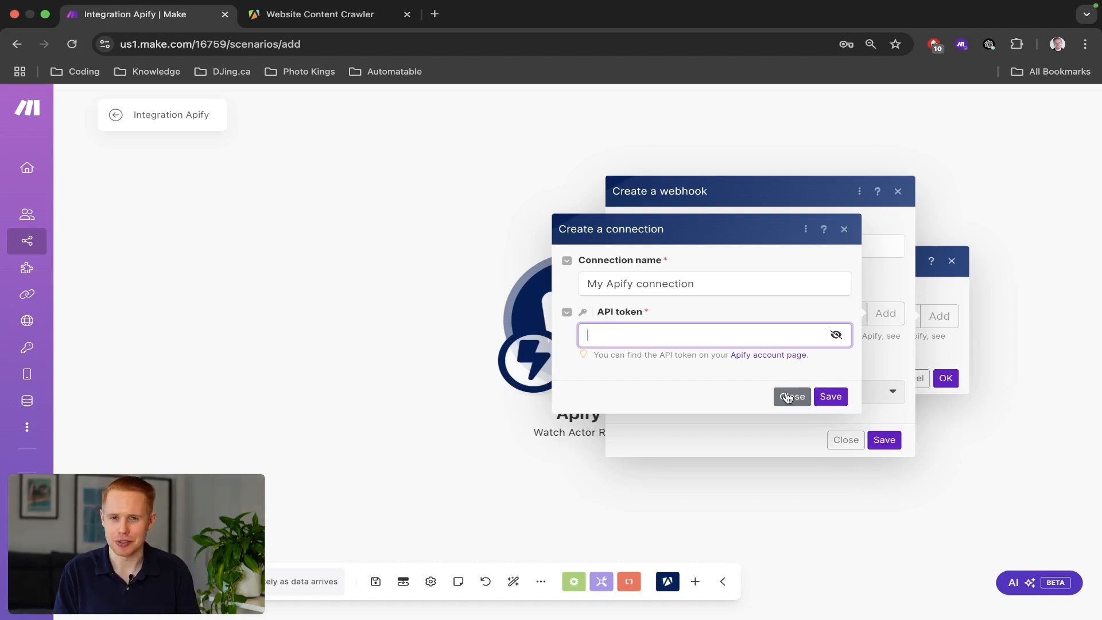
click(788, 397)
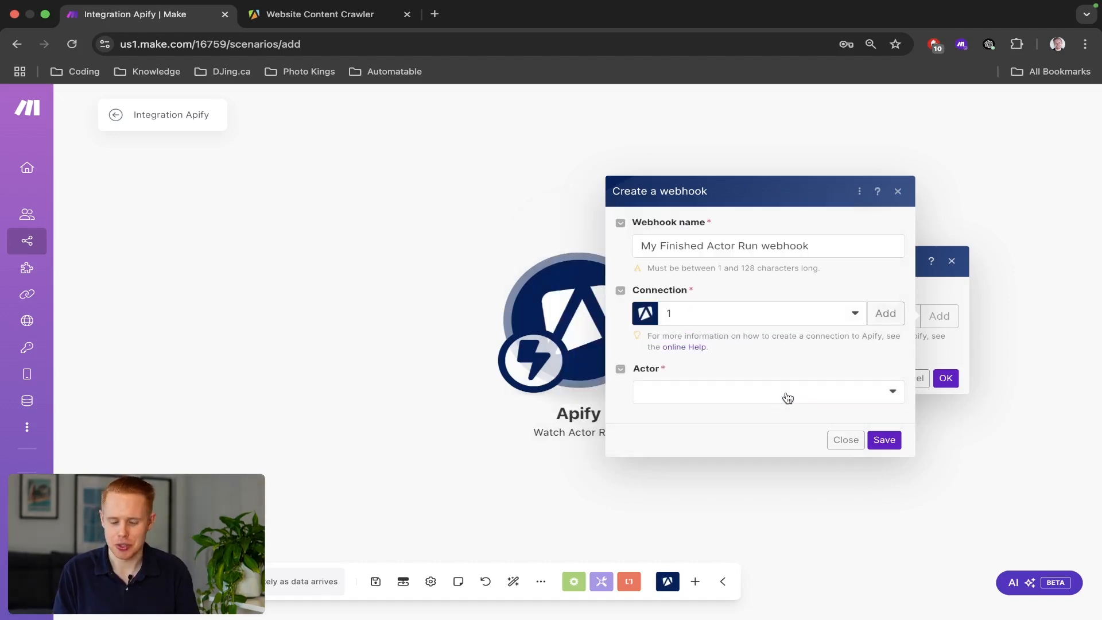
click(726, 320)
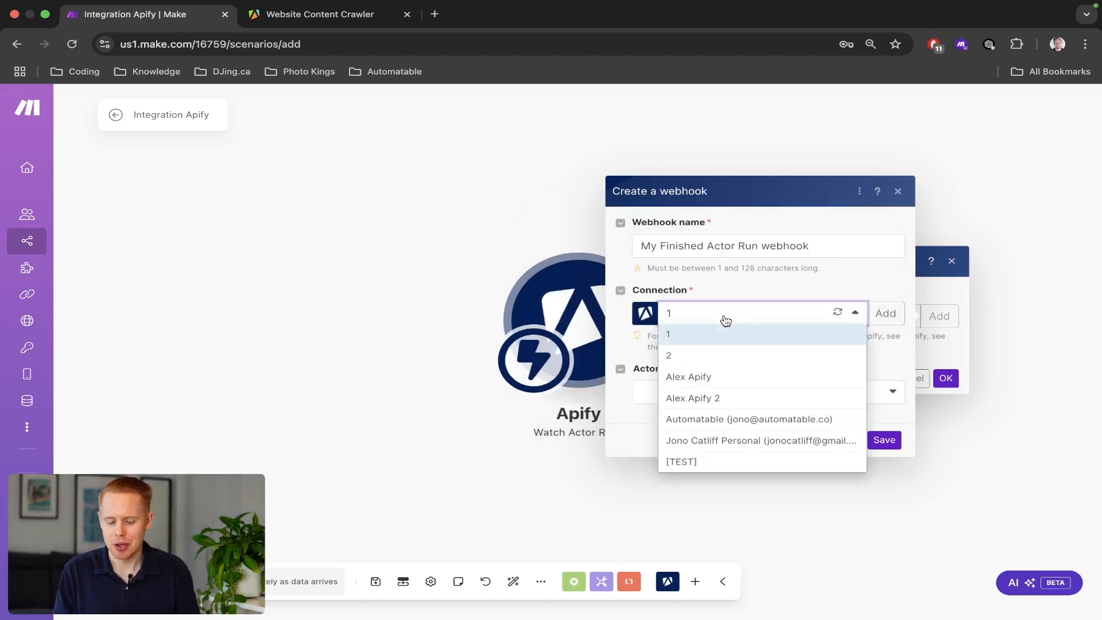
click(720, 442)
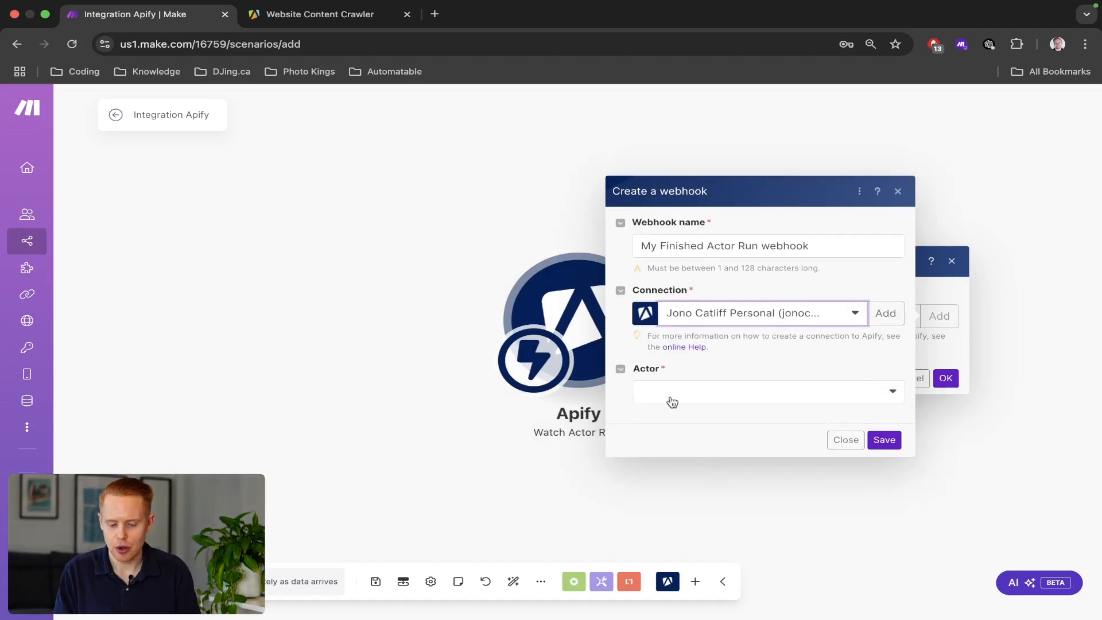
Choose Website Content Crawler as the watched actor using its copied actor ID.
click(692, 395)
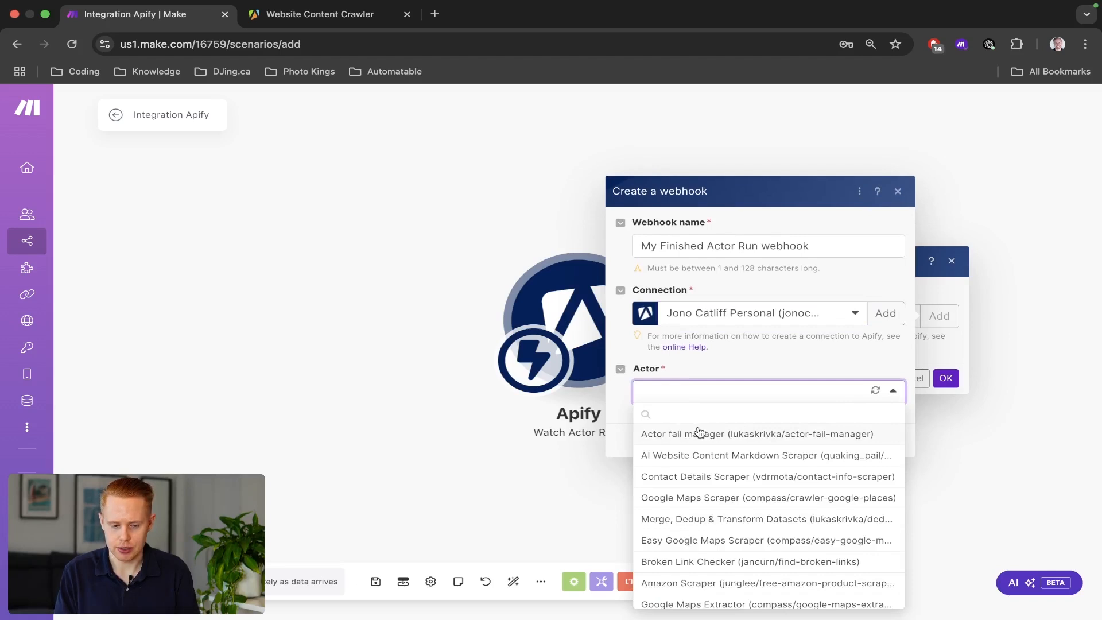
key(ctrl+Tab)
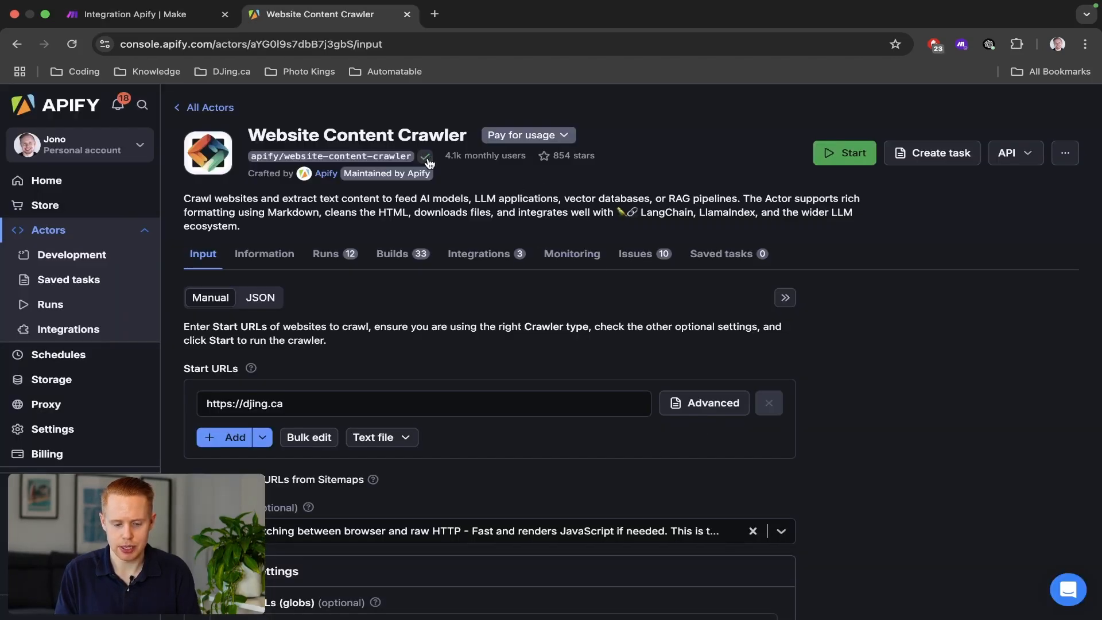
key(ctrl+shift+Tab)
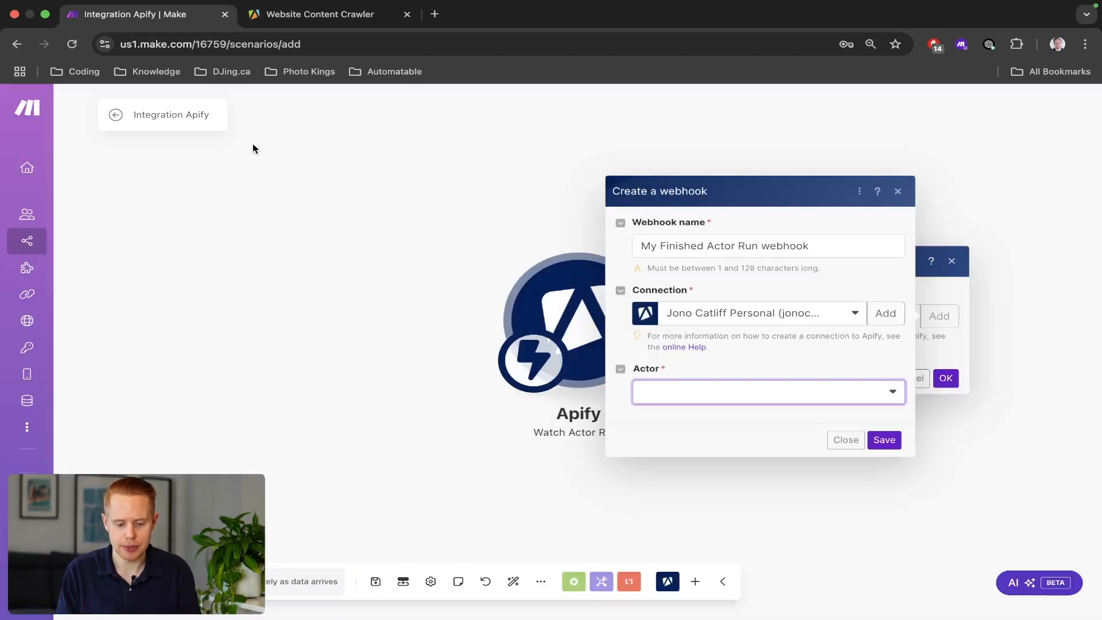
click(671, 381)
text(apify/website-content-crawler)
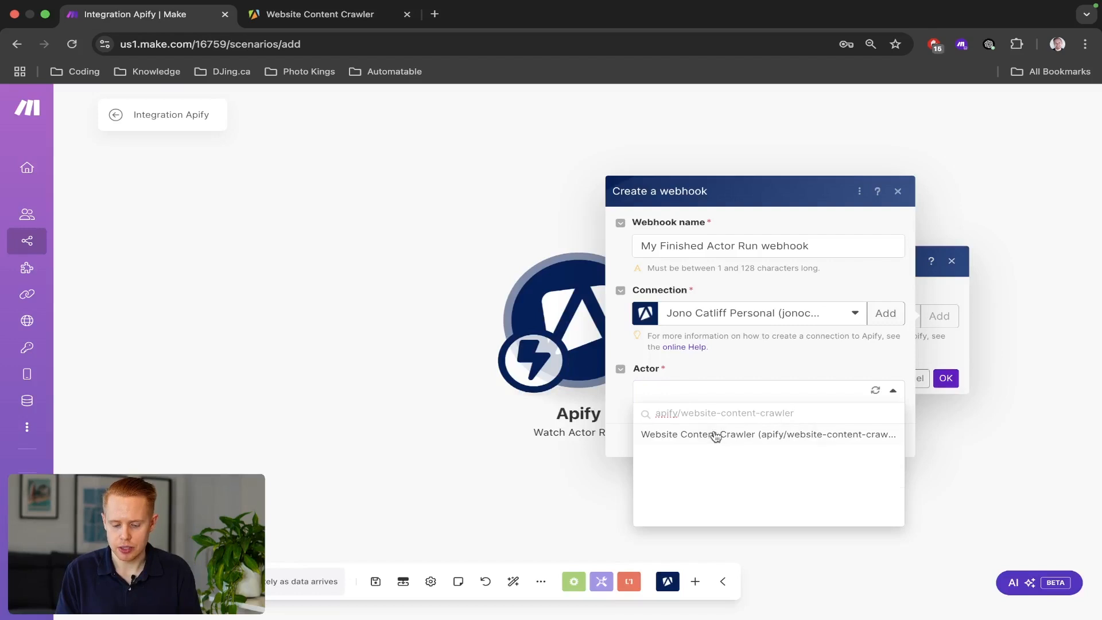
click(716, 436)
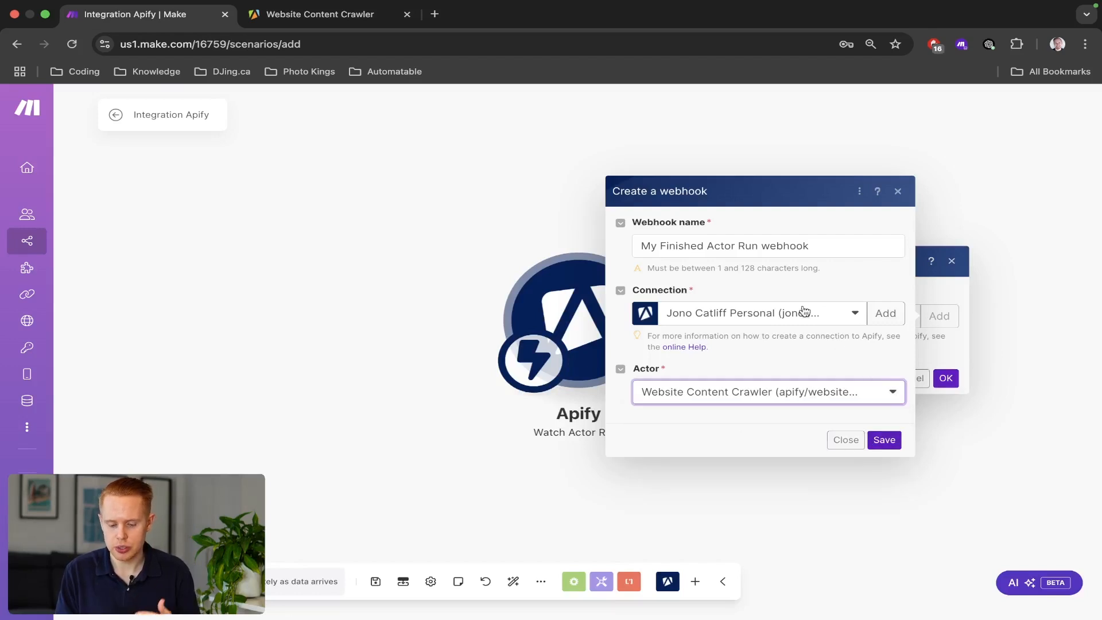
Name the webhook 'Test RAG System', save it and confirm the trigger setup.
triple_click(758, 252)
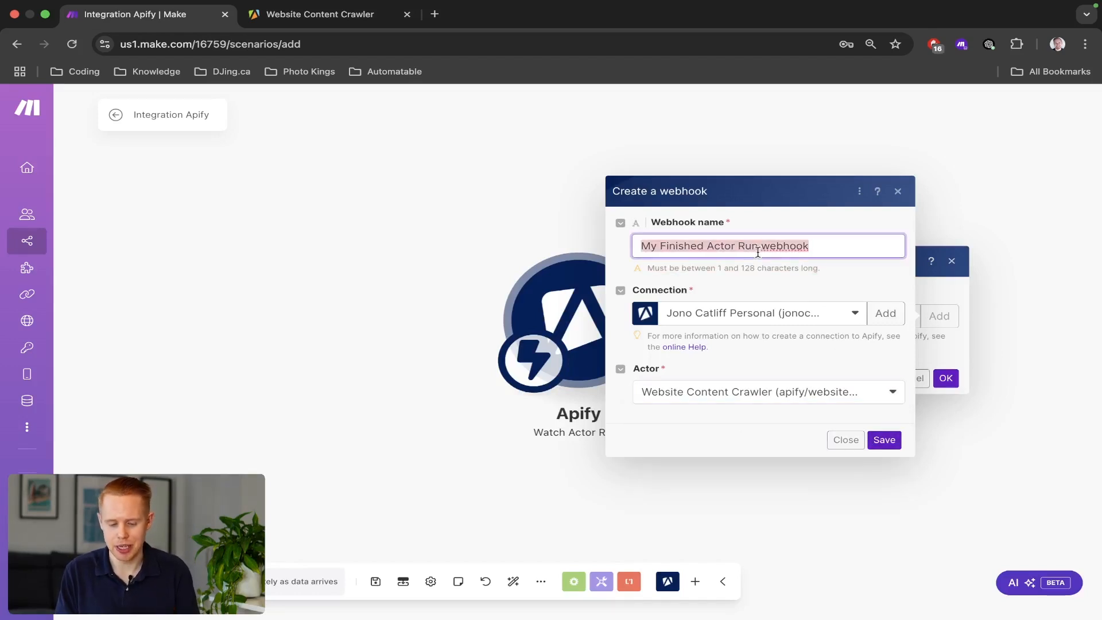
text(Test RA)
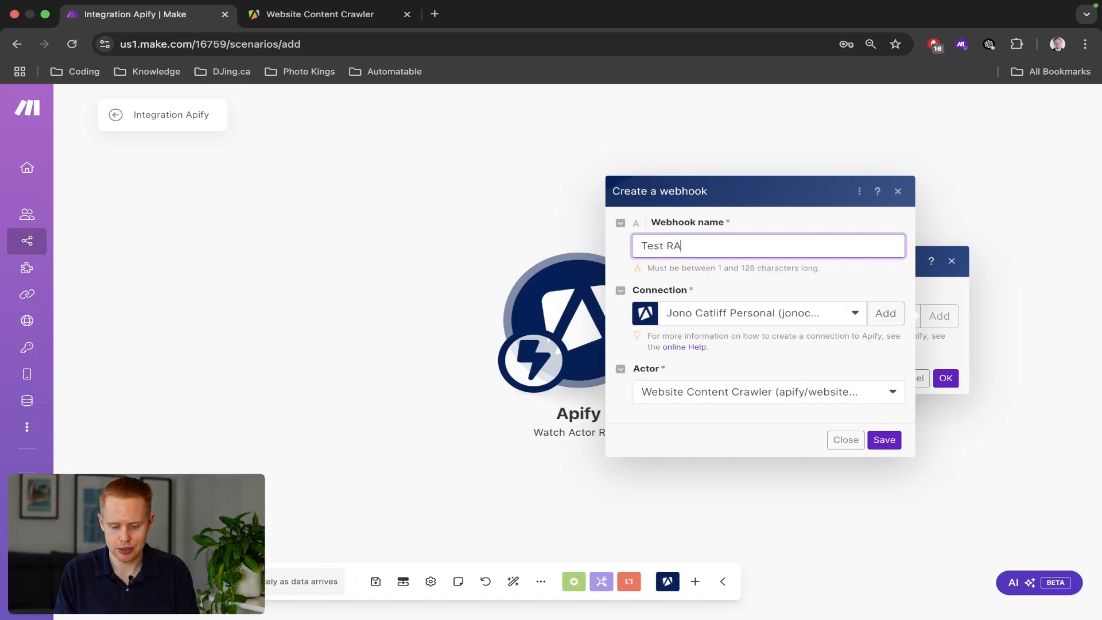
text(G System)
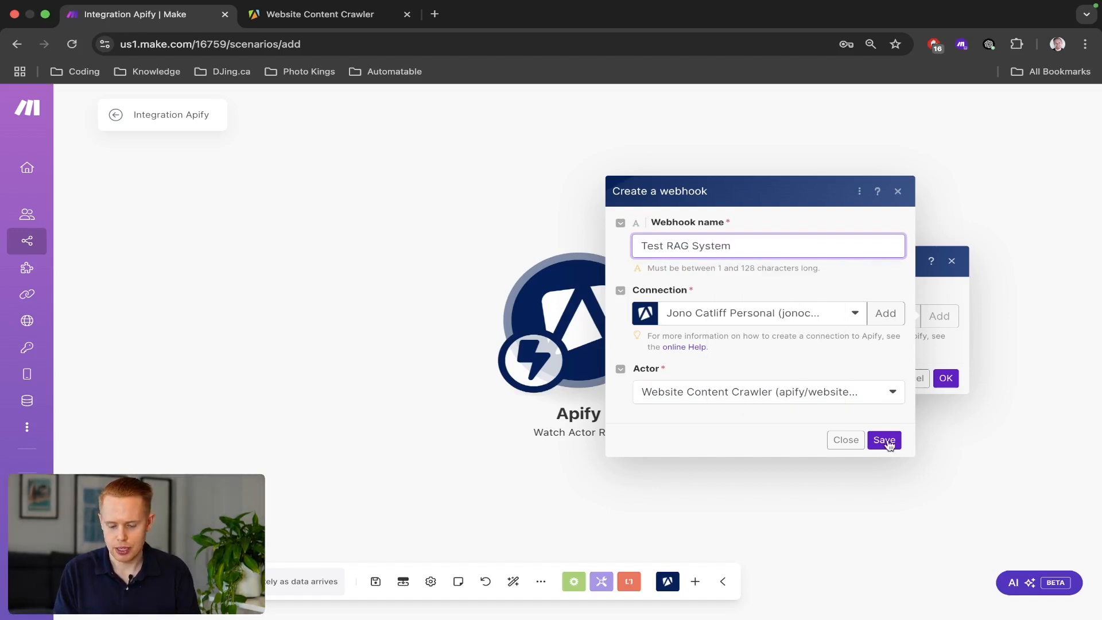
click(884, 441)
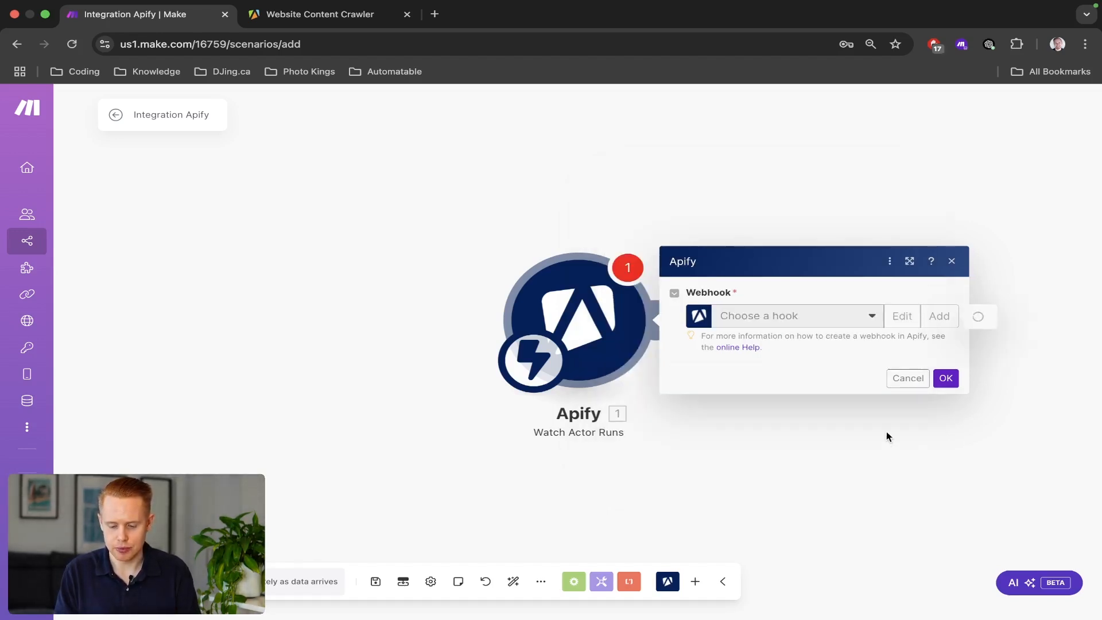
click(946, 398)
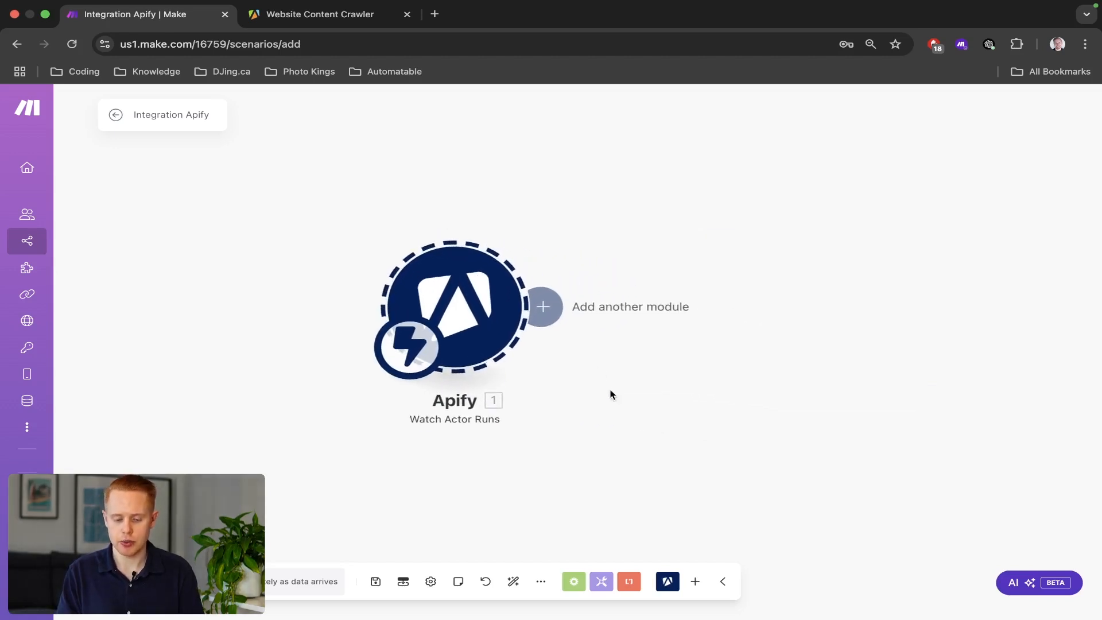
Add an Apify Get Dataset Items module after the trigger, leaving it unconfigured.
click(550, 311)
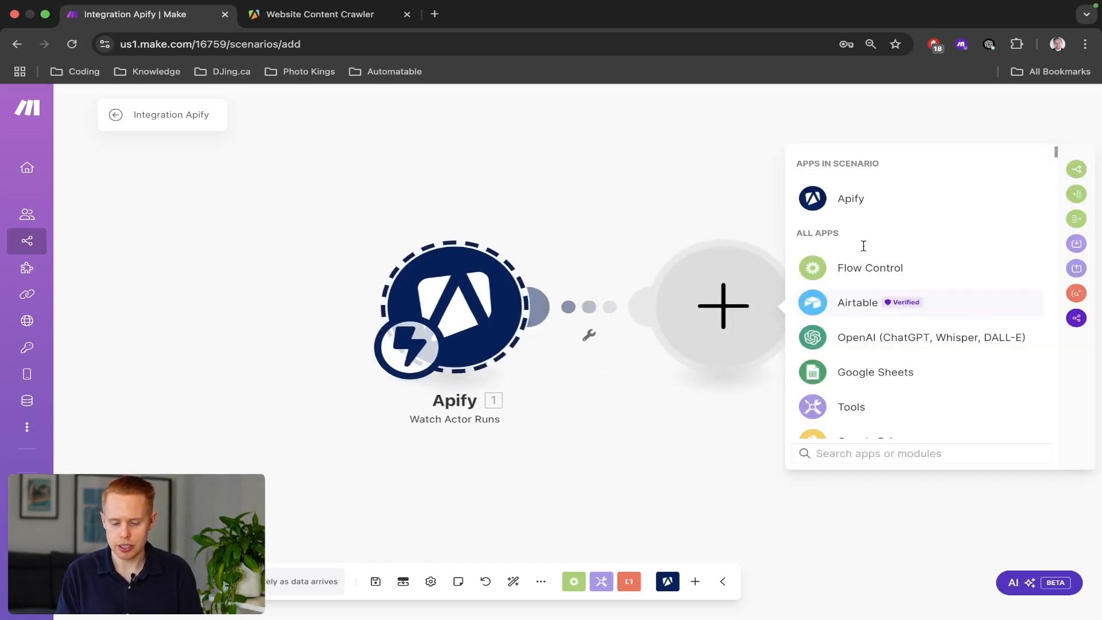
click(843, 202)
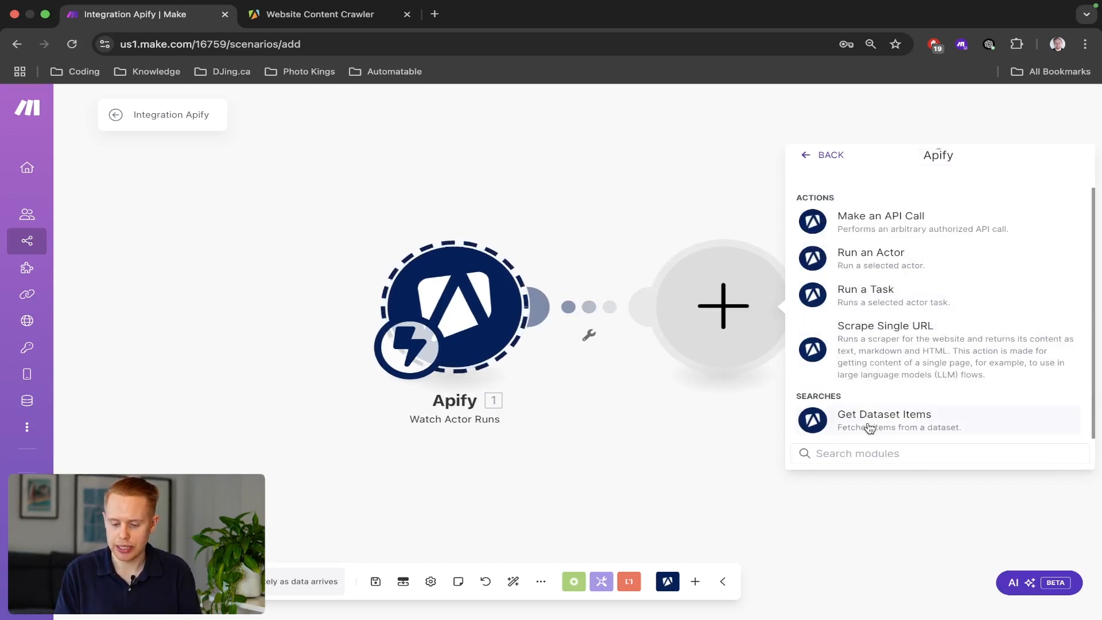
click(870, 428)
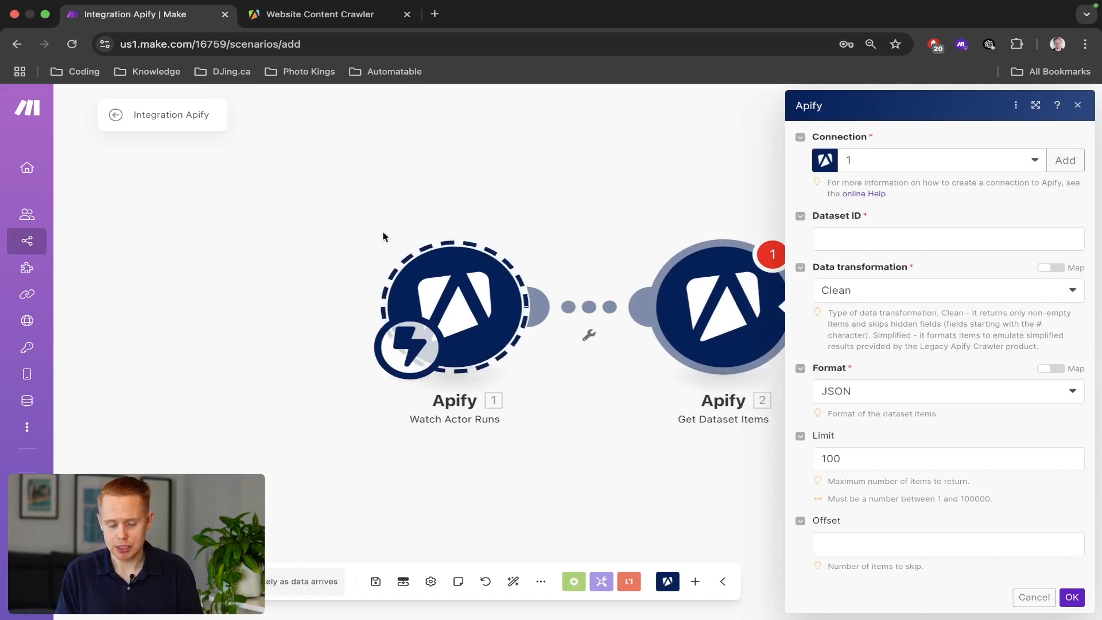
click(349, 212)
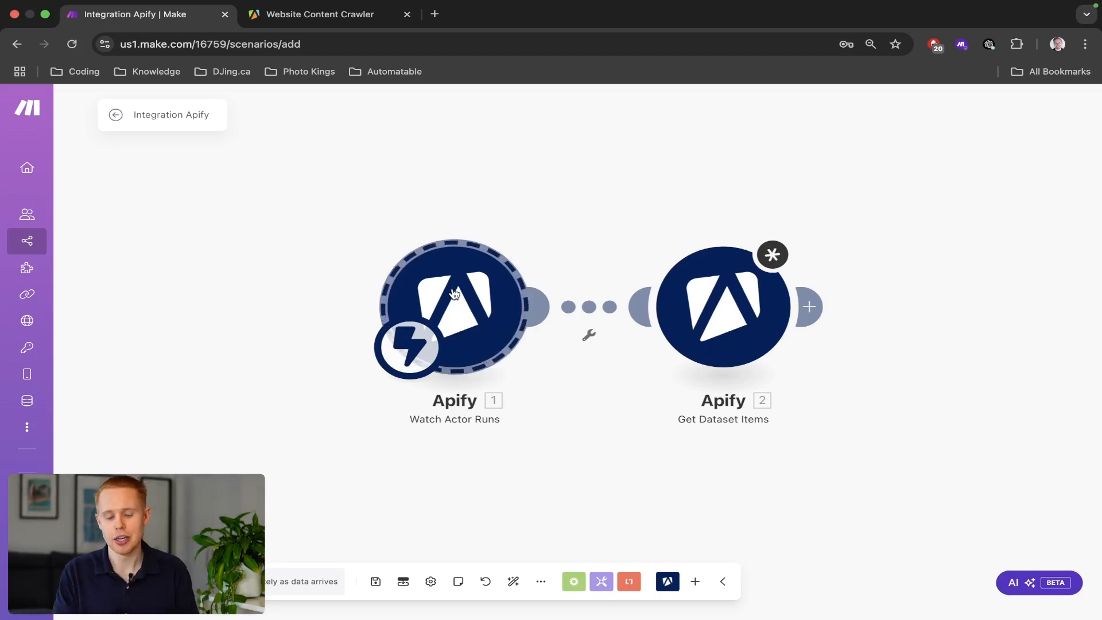
Select the Watch Actor Runs and Get Dataset Items modules on the canvas.
drag(339, 207, 610, 346)
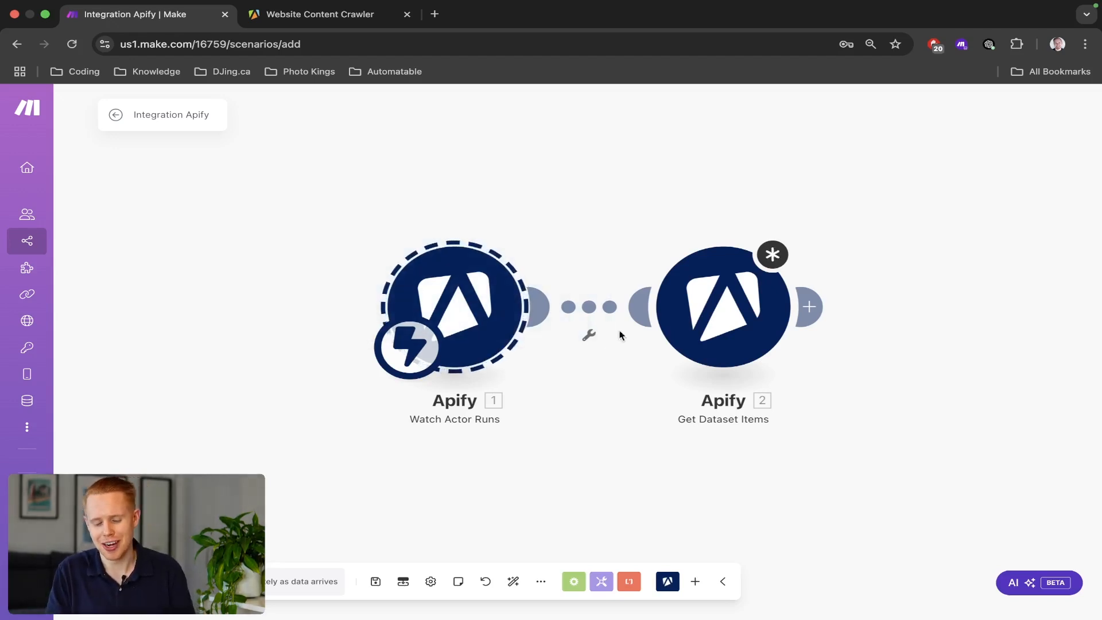
drag(622, 214, 877, 403)
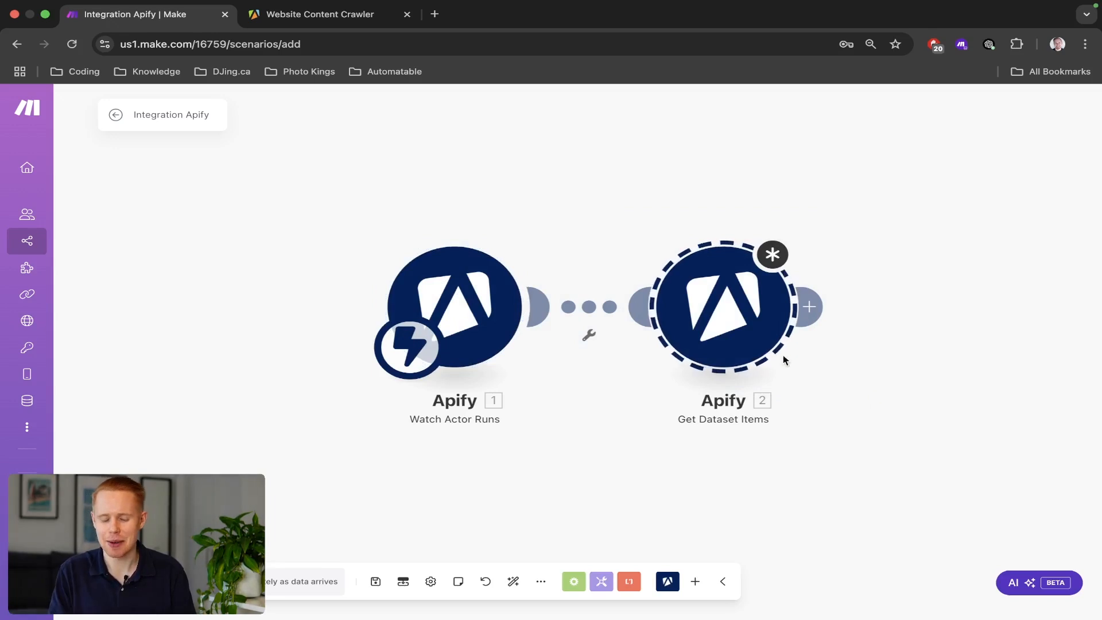
drag(351, 190, 553, 442)
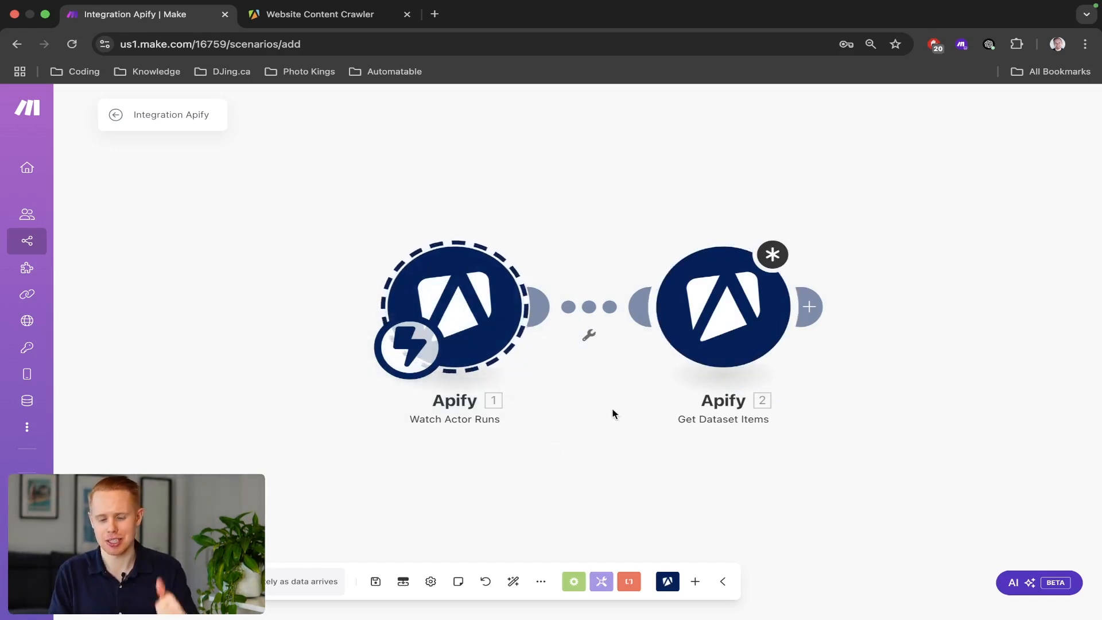
Map the trigger's defaultDatasetId into Get Dataset Items' Dataset ID and confirm.
click(712, 317)
click(906, 241)
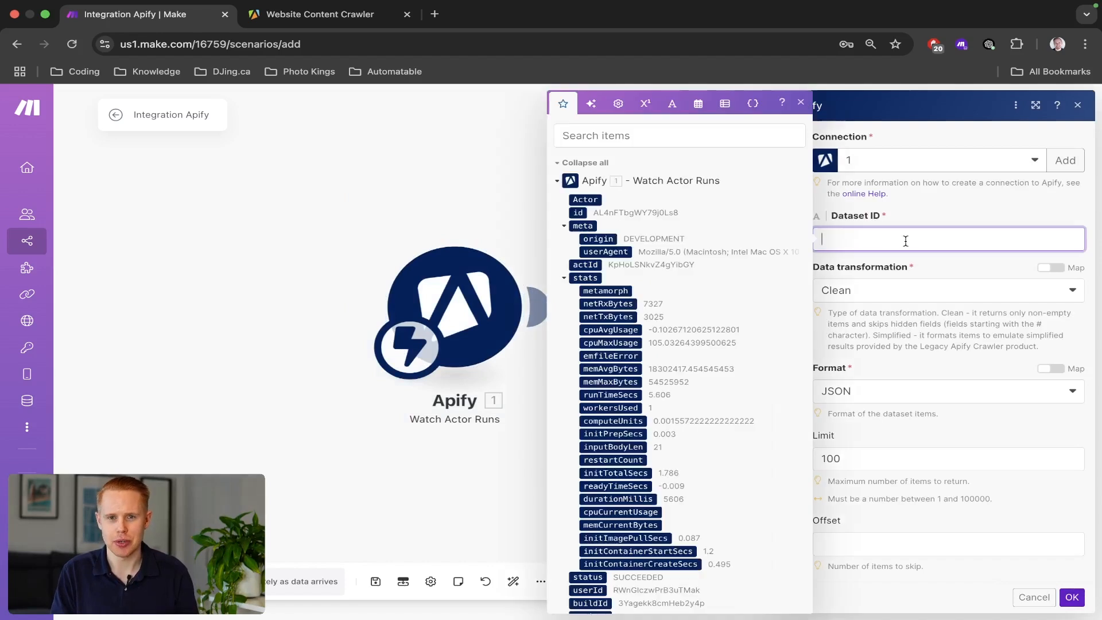
click(637, 136)
text(data)
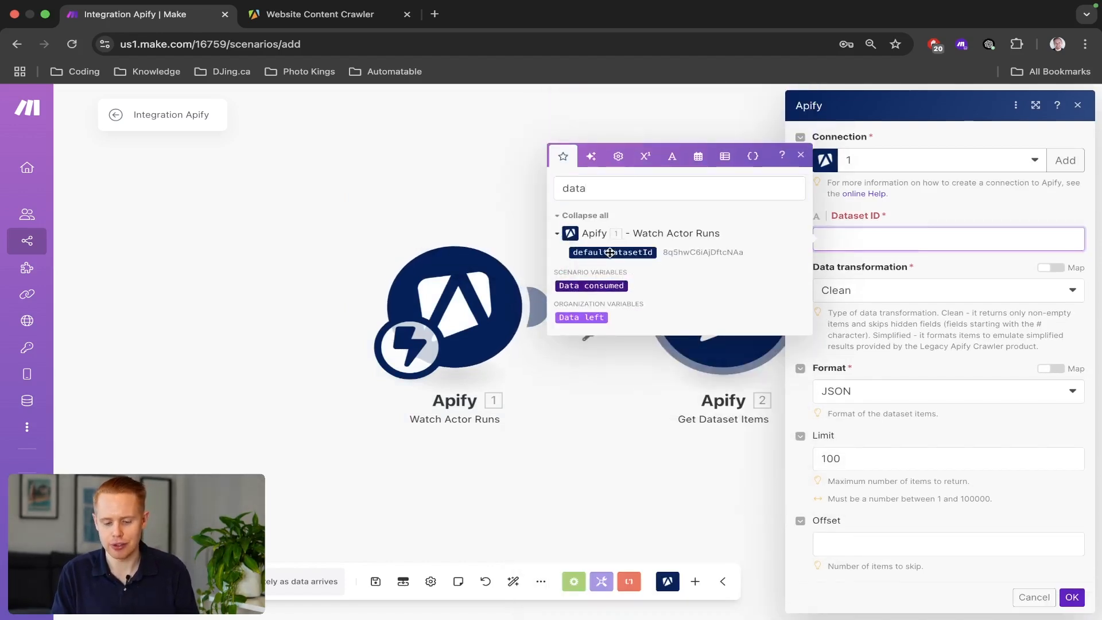
click(610, 253)
double_click(603, 190)
key(BackSpace)
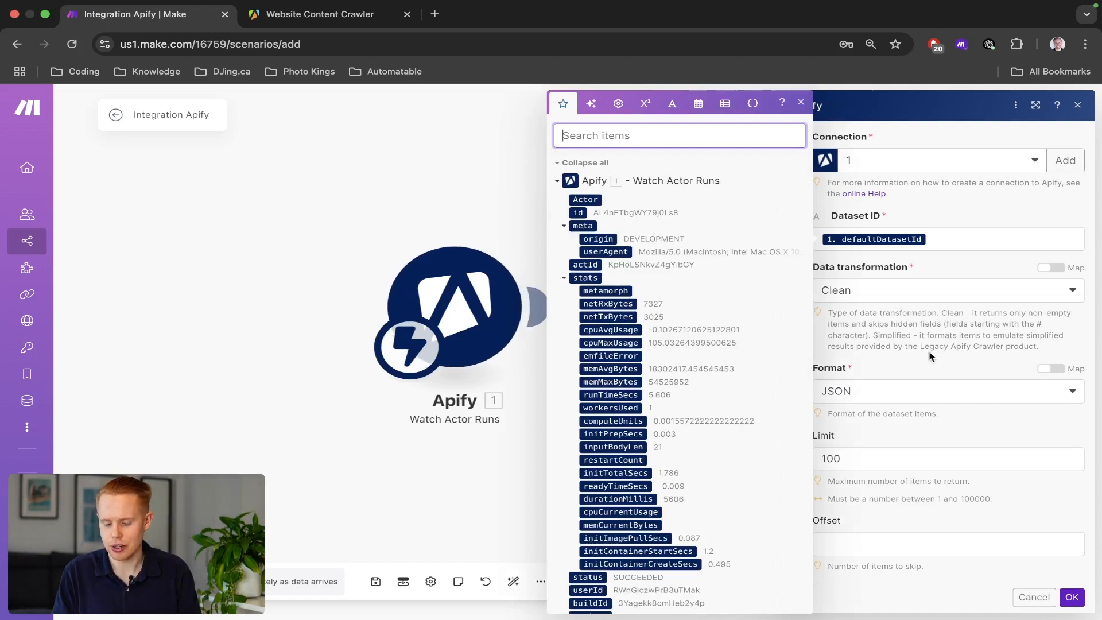
click(947, 377)
click(1071, 597)
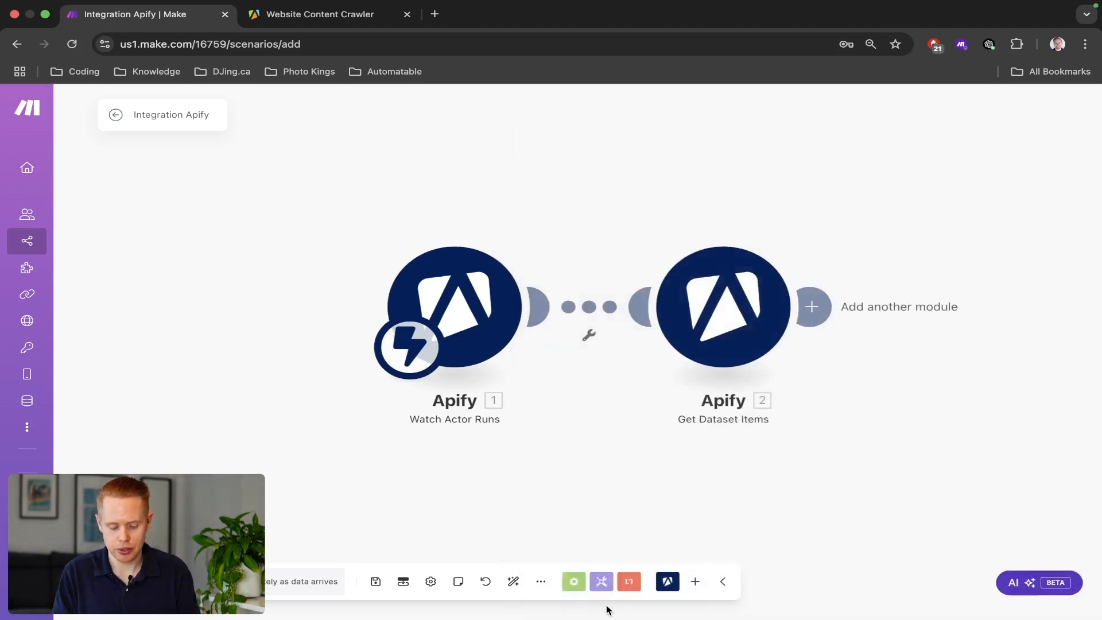
Save the scenario and run it once so it waits for data.
click(376, 581)
click(125, 582)
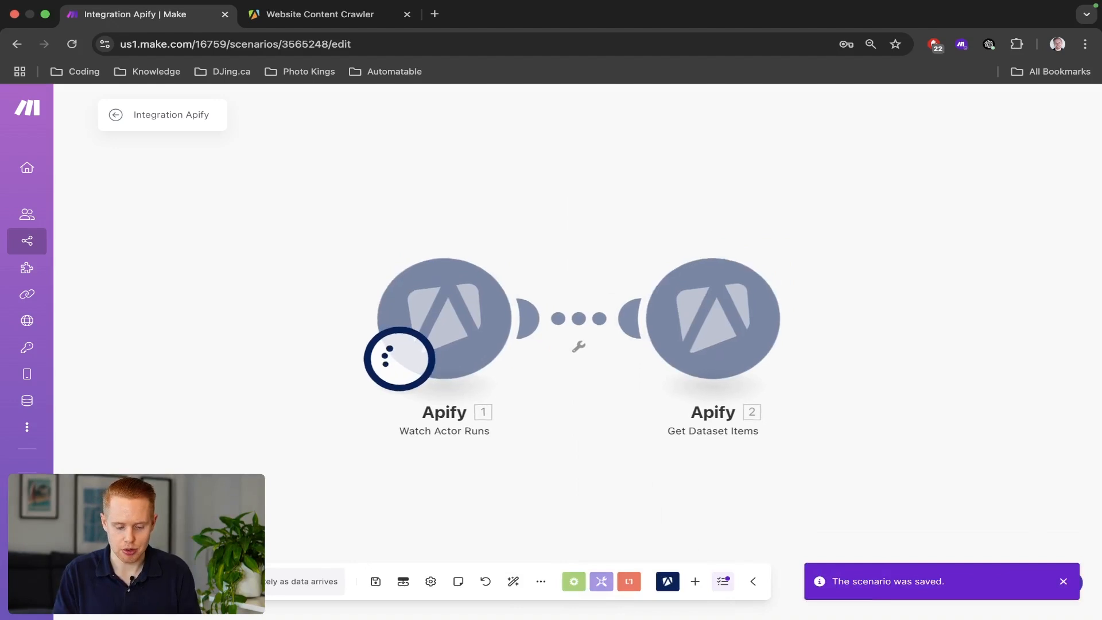
scroll(125, 582, up, 5)
scroll(642, 595, left, 5)
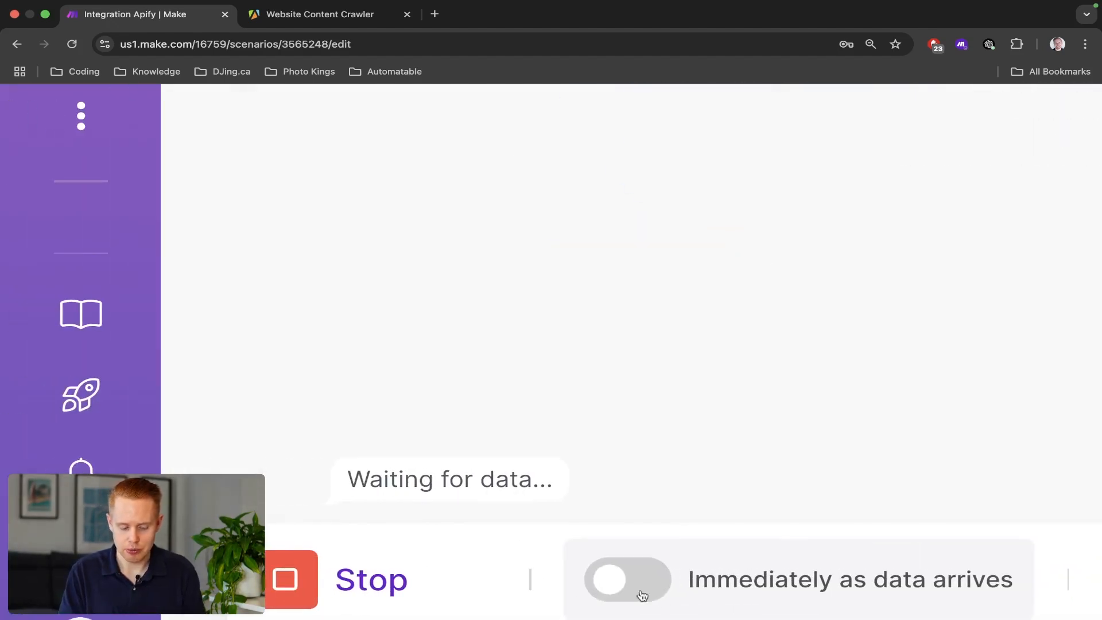
scroll(533, 600, down, 5)
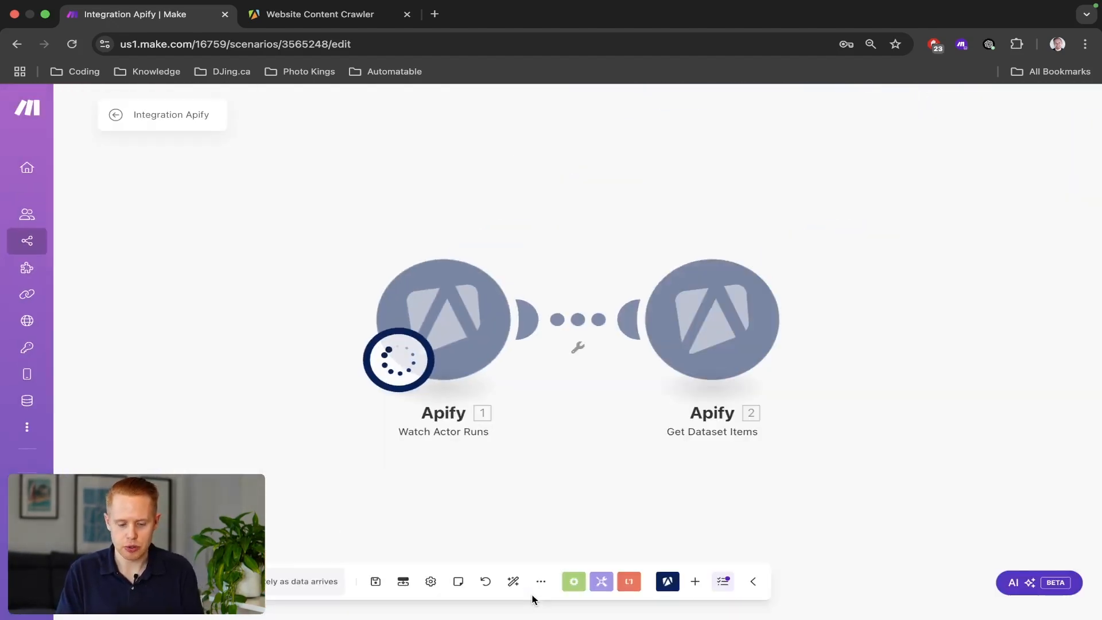
key(ctrl+Tab)
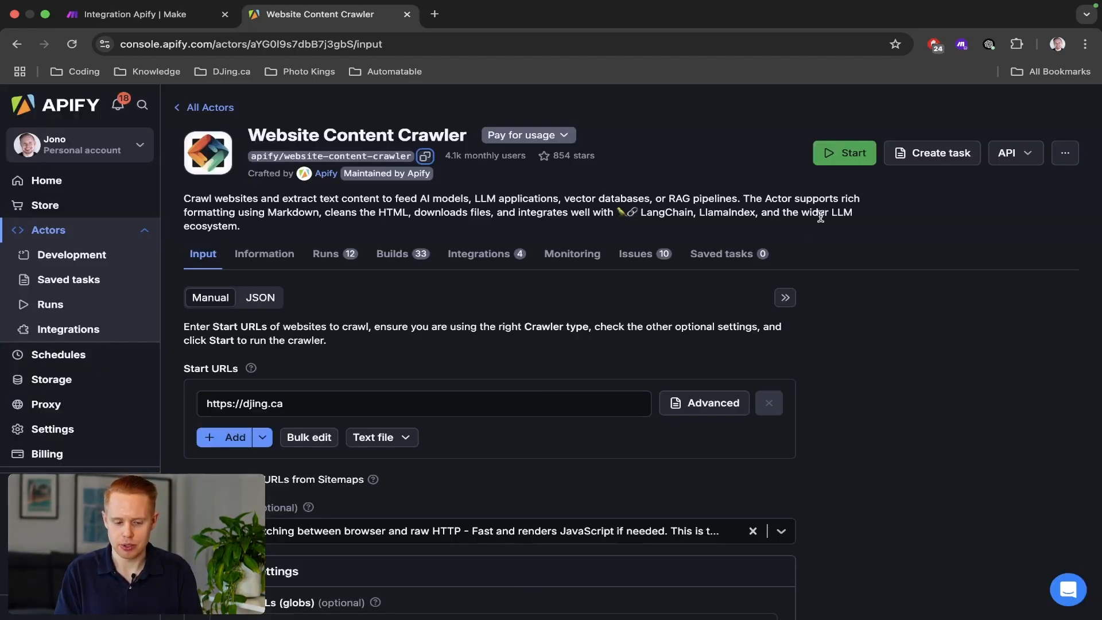
Start a Website Content Crawler run, review the run page, then return to Make.
click(838, 164)
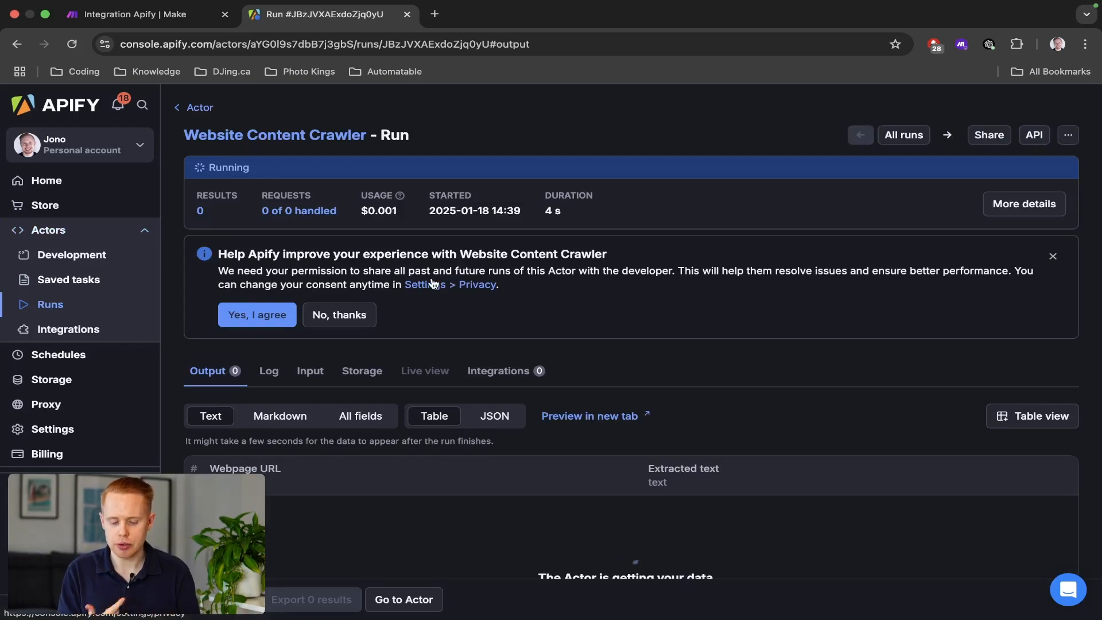
scroll(432, 283, down, 3)
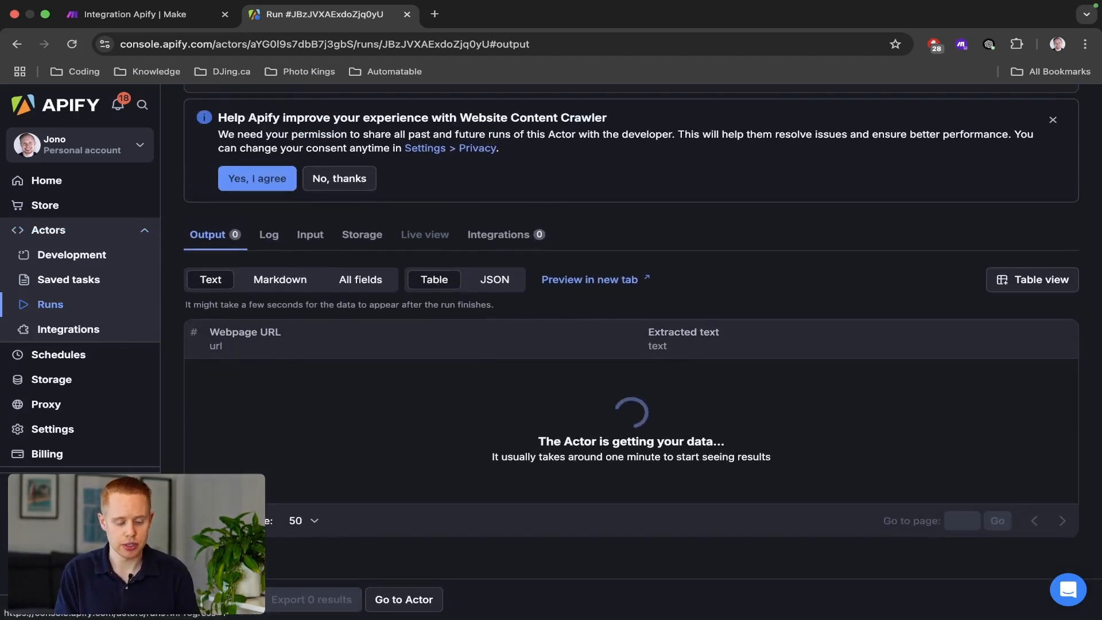
scroll(21, 501, up, 5)
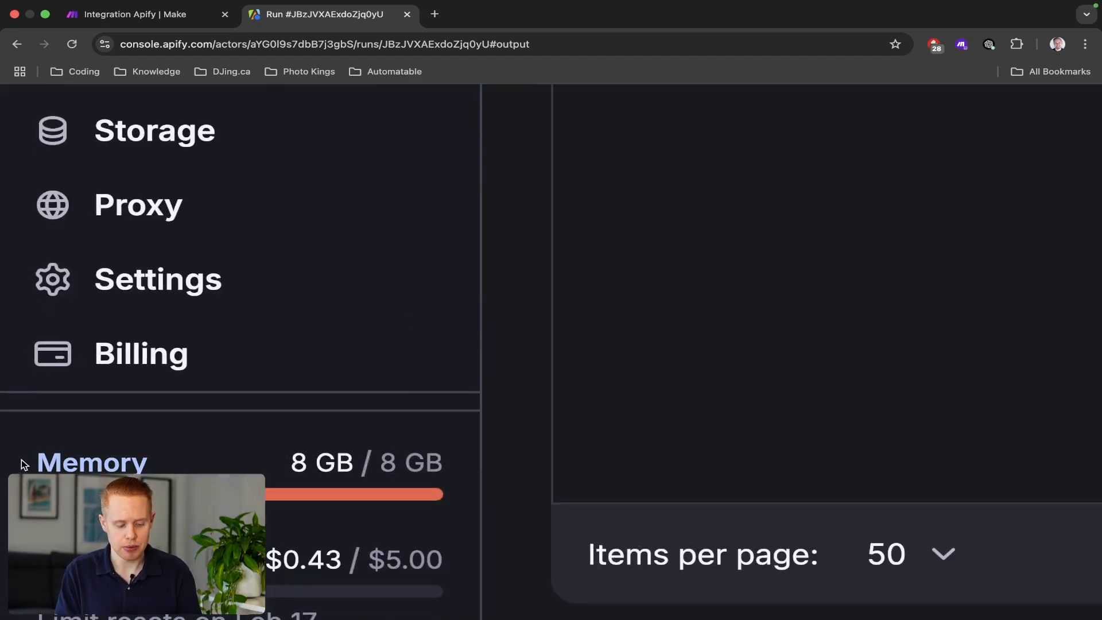
drag(22, 463, 440, 456)
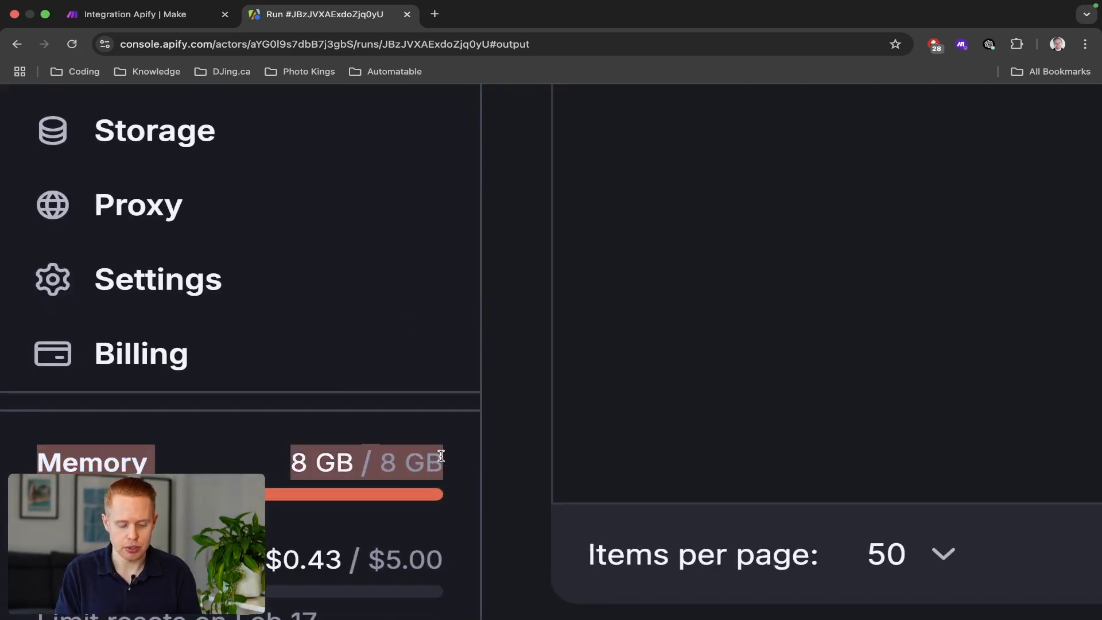
scroll(440, 457, down, 5)
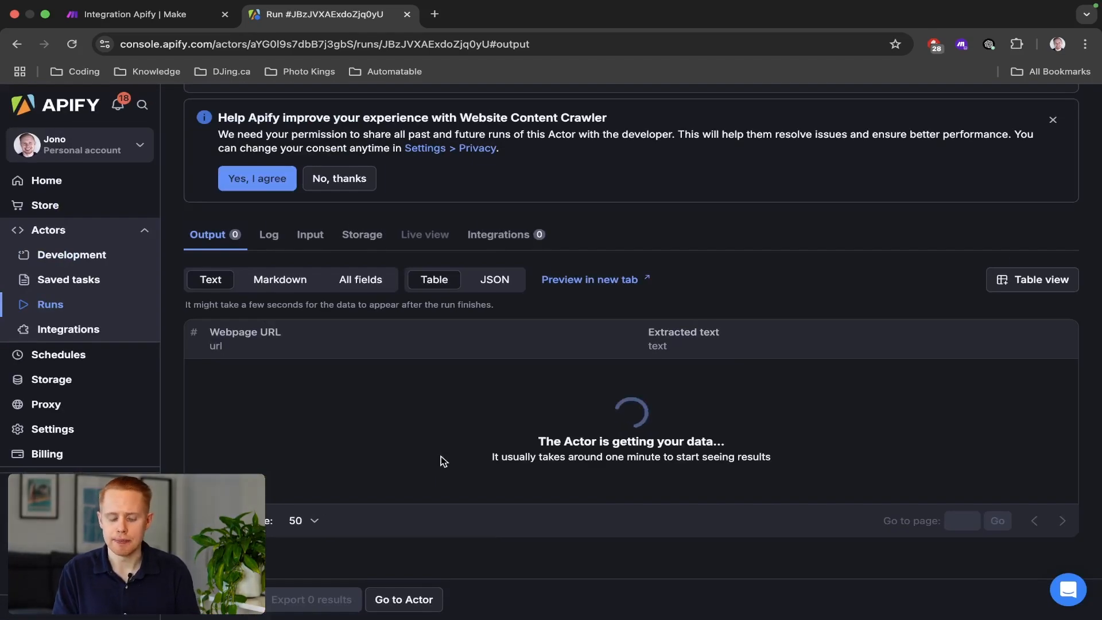
key(ctrl+shift+Tab)
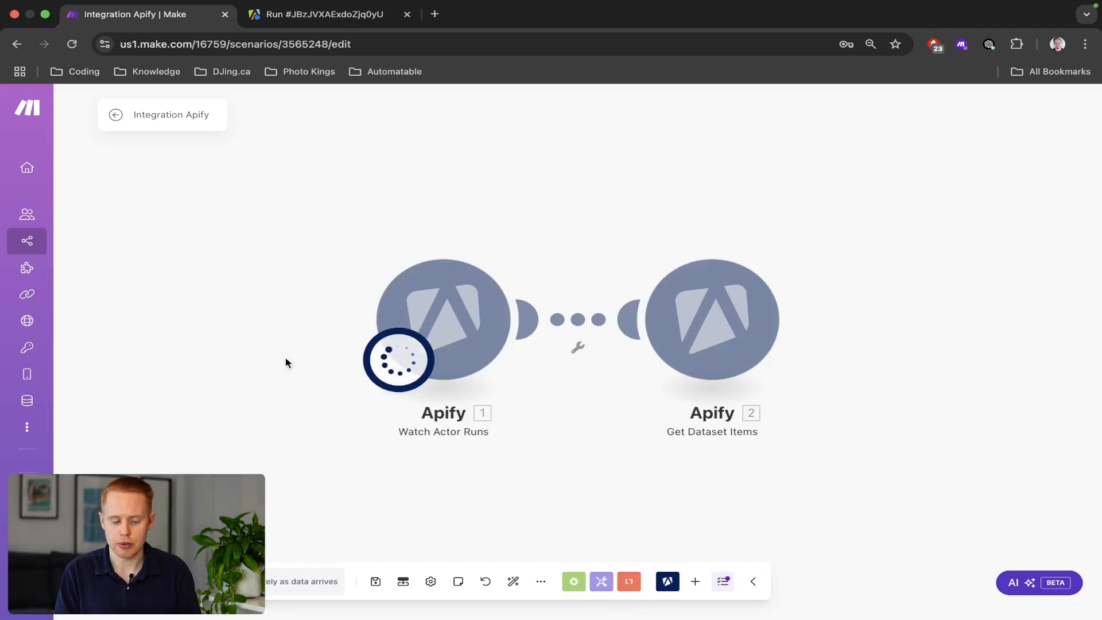
From Scenarios in a new tab, create a scenario beginning with Apify's Run an Actor module.
super+click(25, 243)
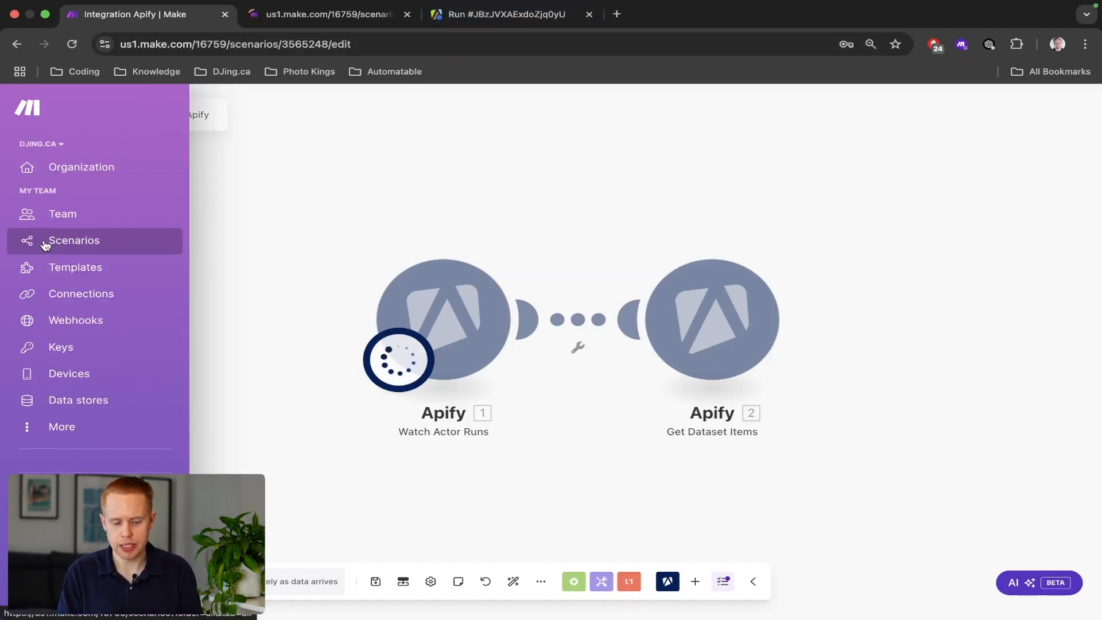
key(ctrl+Tab)
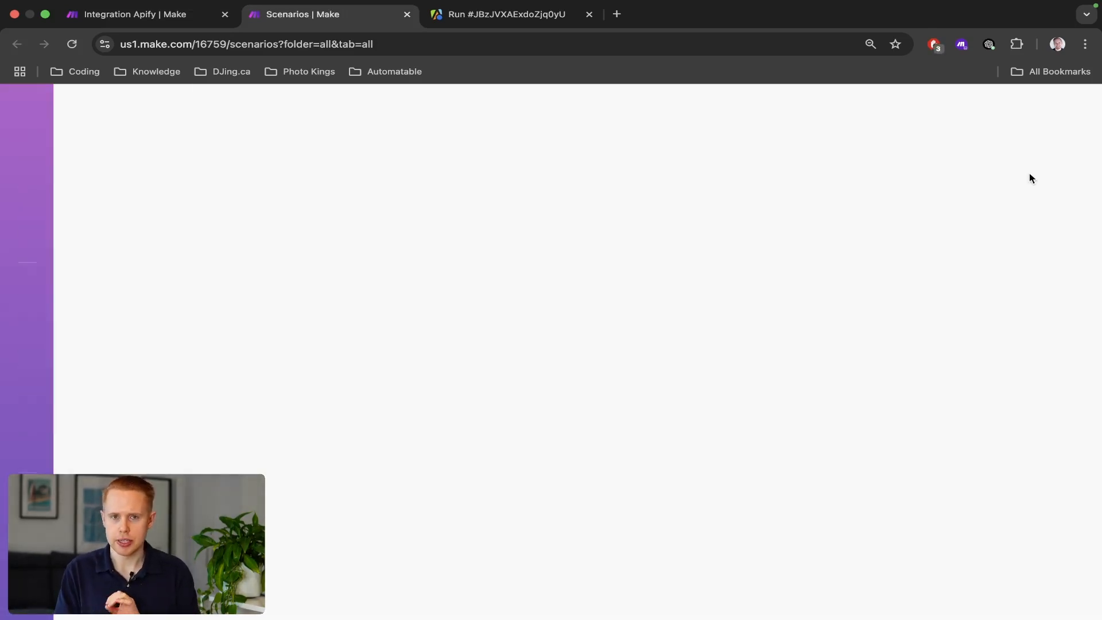
click(954, 114)
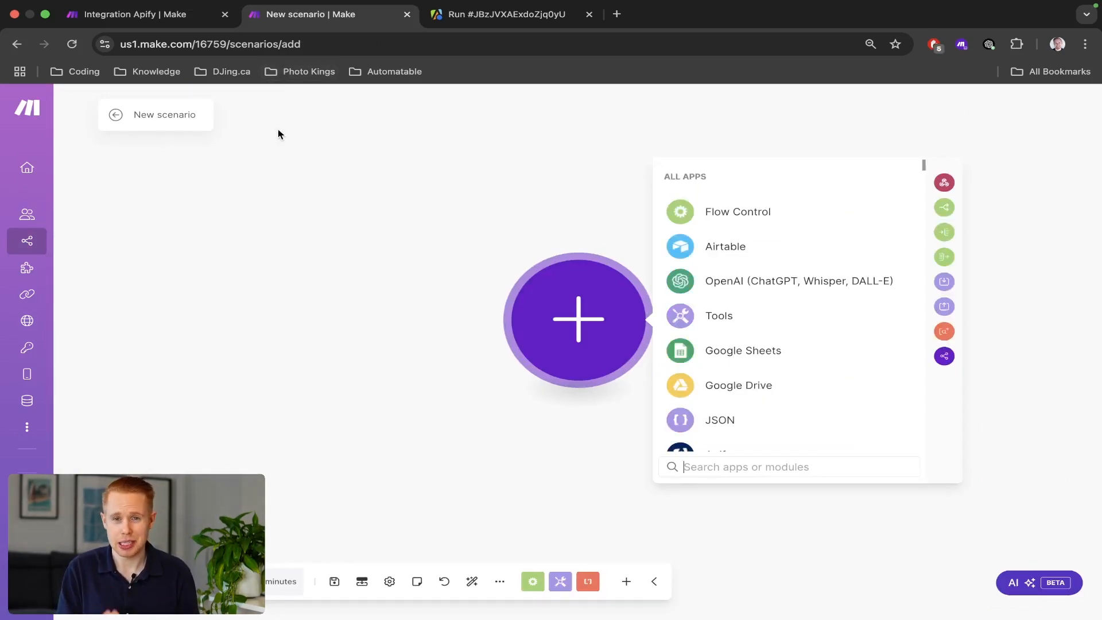
text(apify)
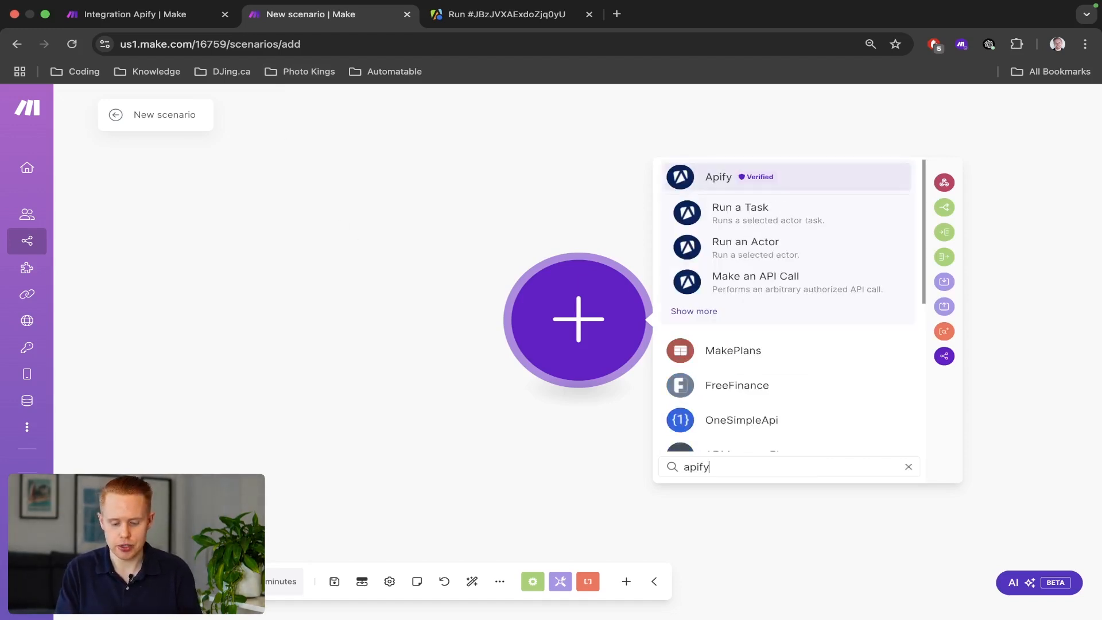
click(719, 251)
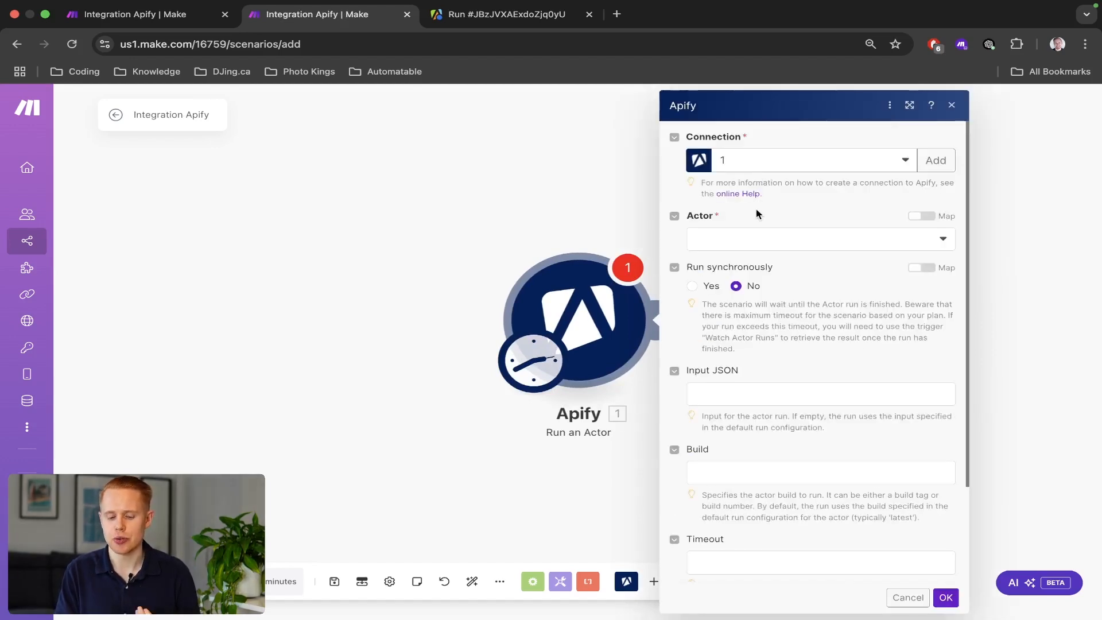
Set the Run an Actor module to the personal Apify connection and the Website Content Crawler actor.
click(773, 172)
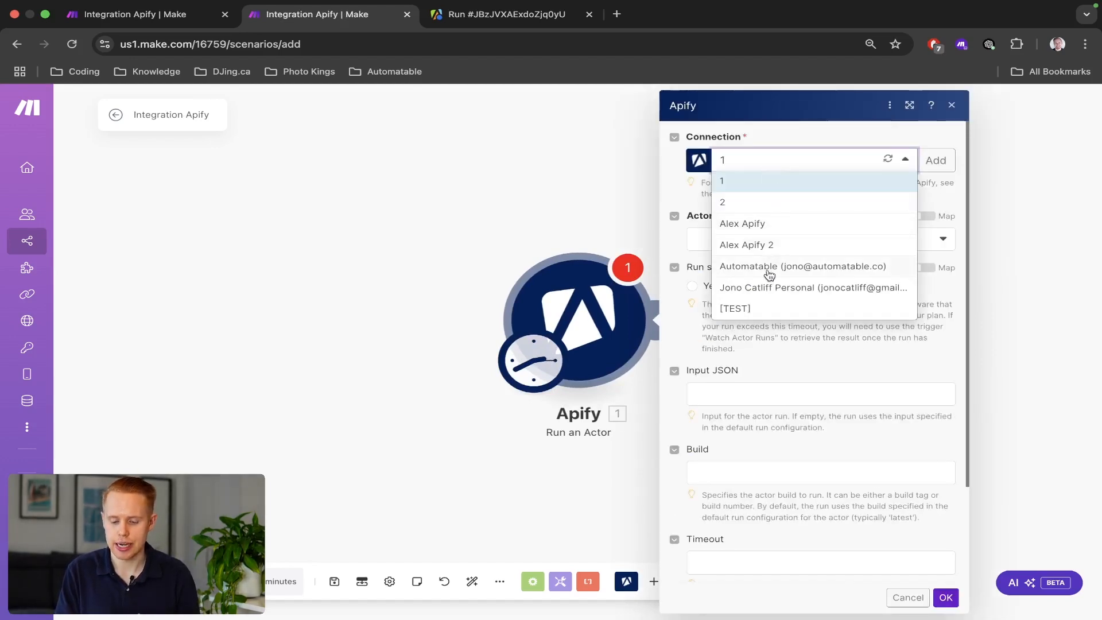
click(769, 292)
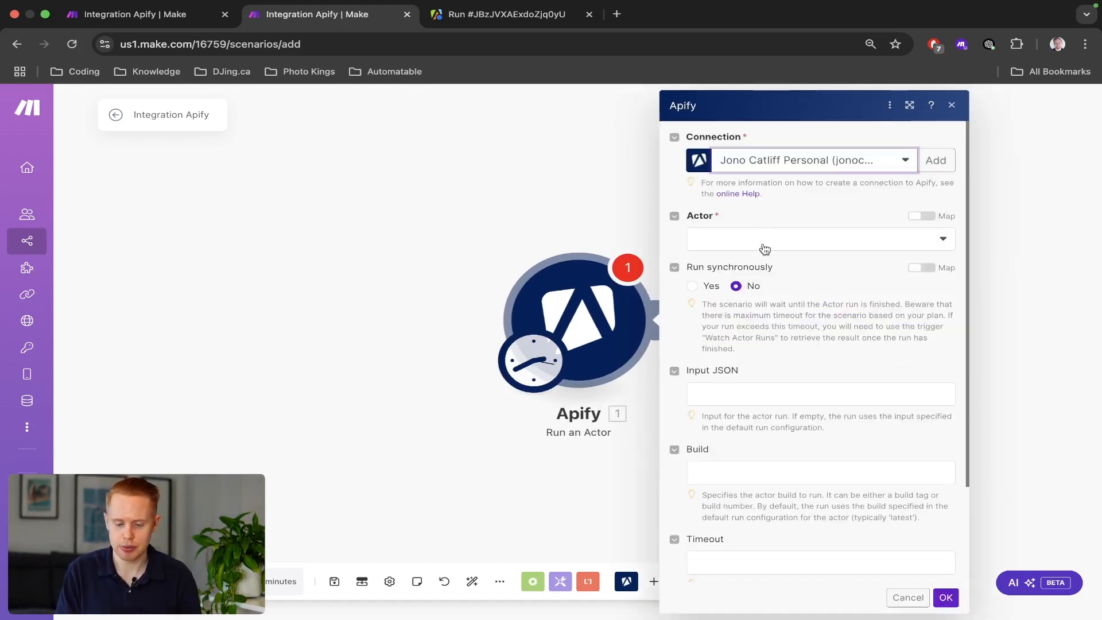
click(765, 247)
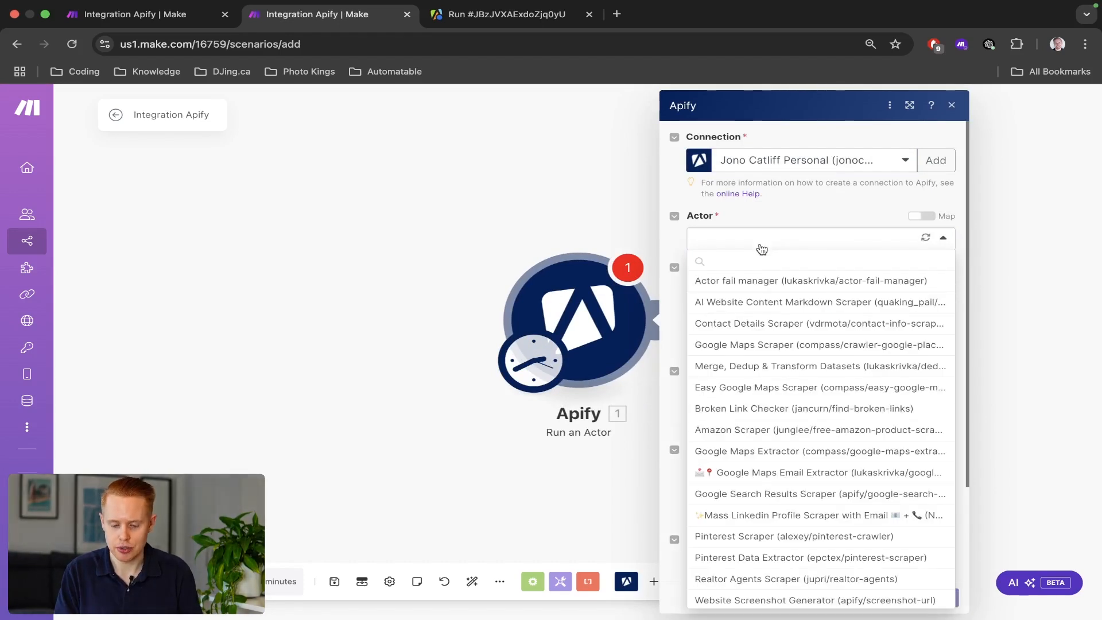
click(760, 256)
text(apify/website-content-crawler)
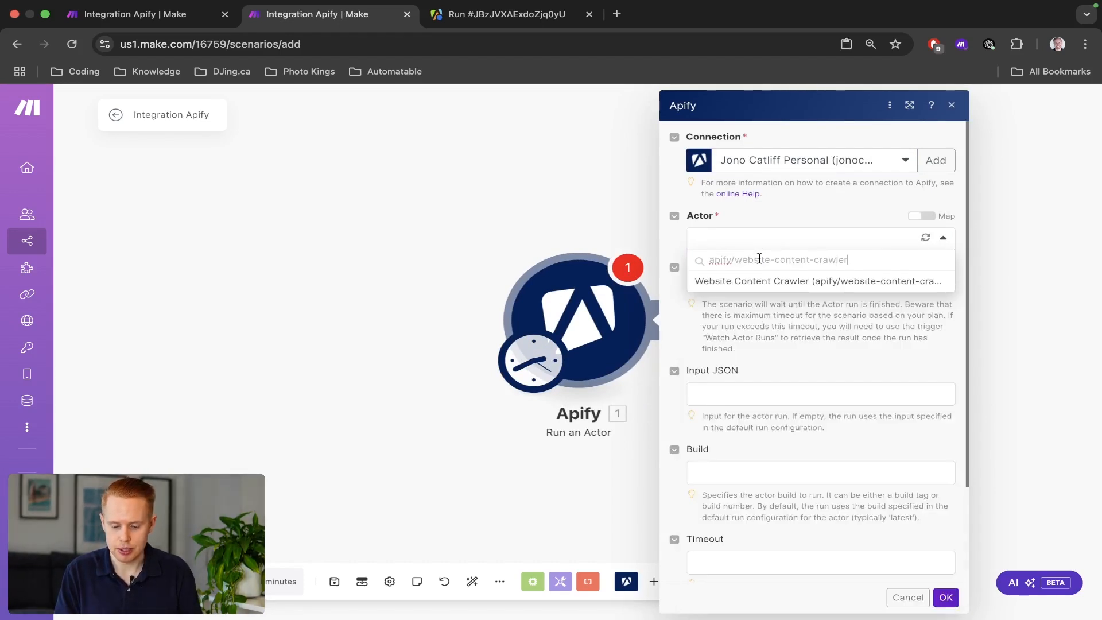
click(761, 284)
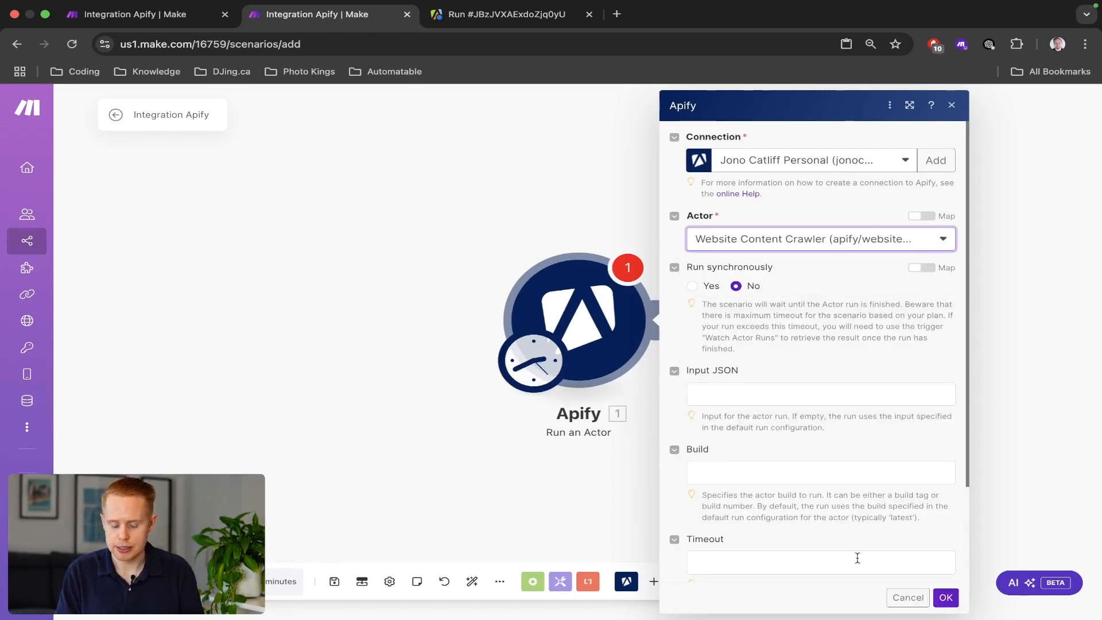
click(945, 597)
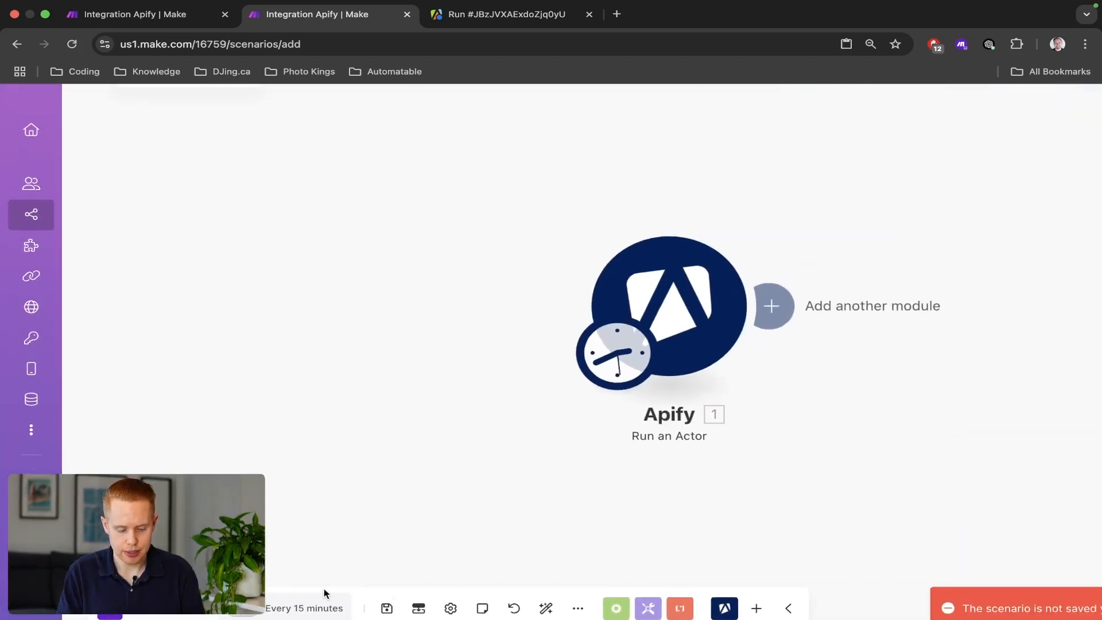
Recheck the Apify module's settings, then save the scenario.
click(660, 310)
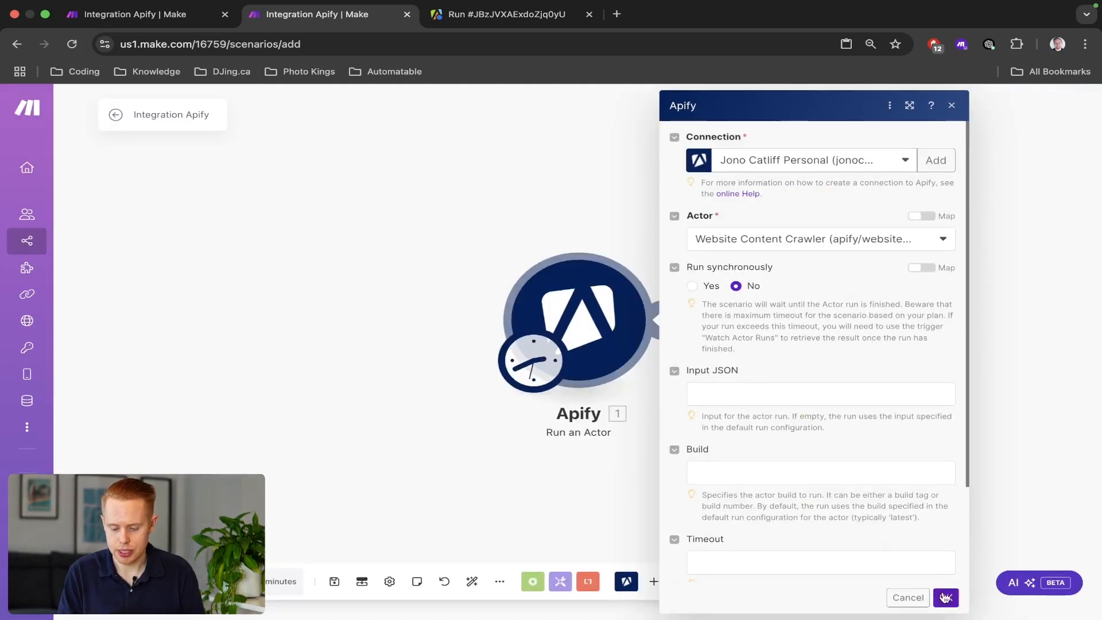
click(946, 598)
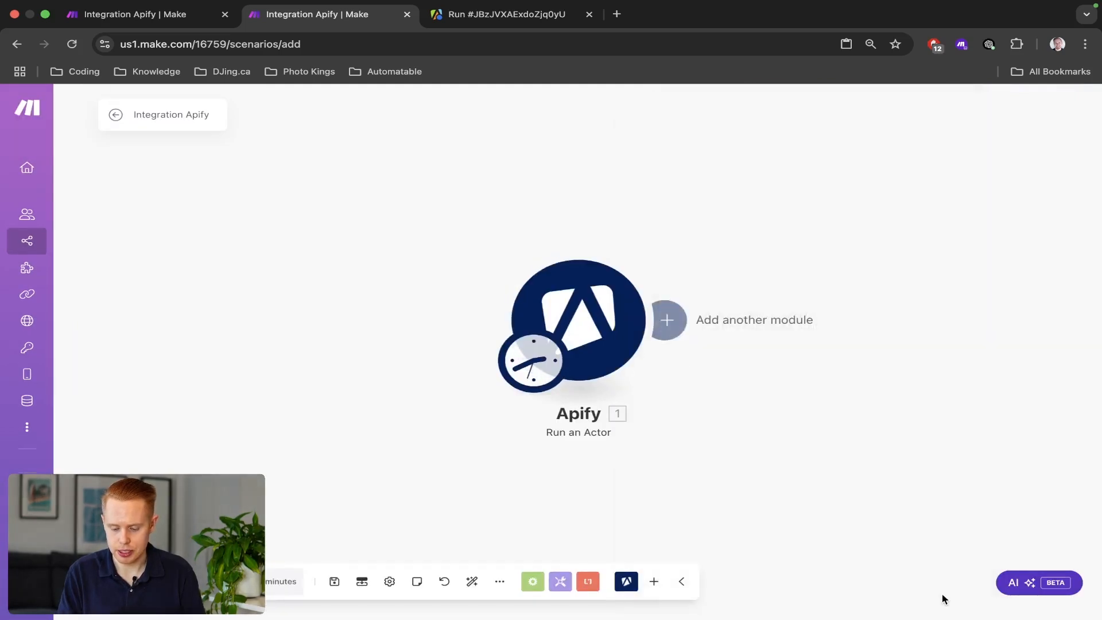
key(ctrl+s)
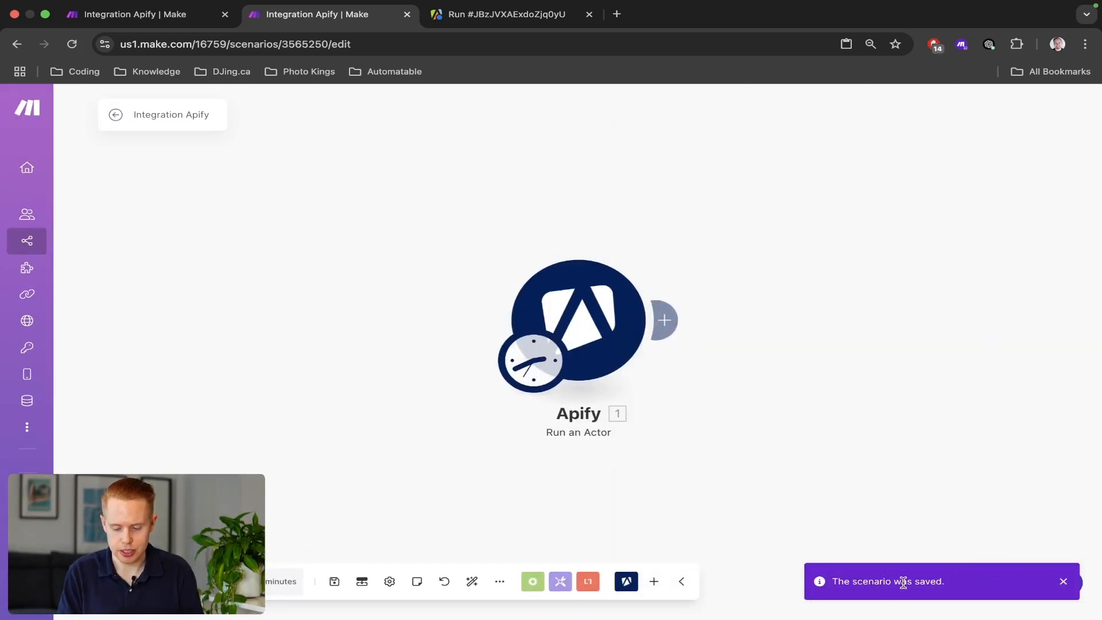
Schedule the scenario for day 1 of every month and decline activating it for now.
click(270, 583)
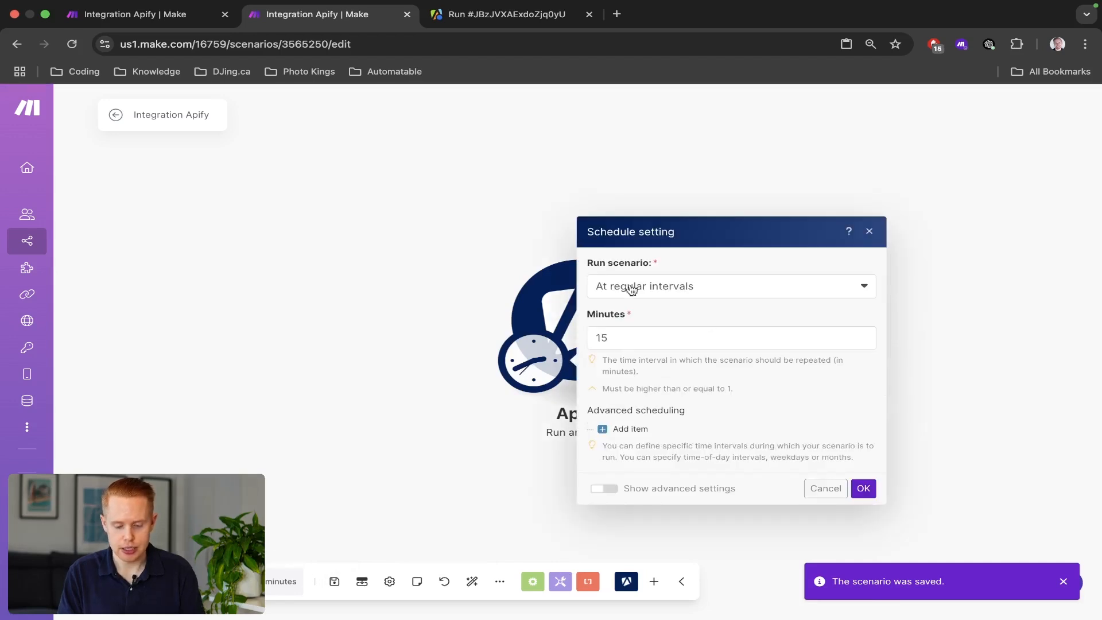
click(650, 290)
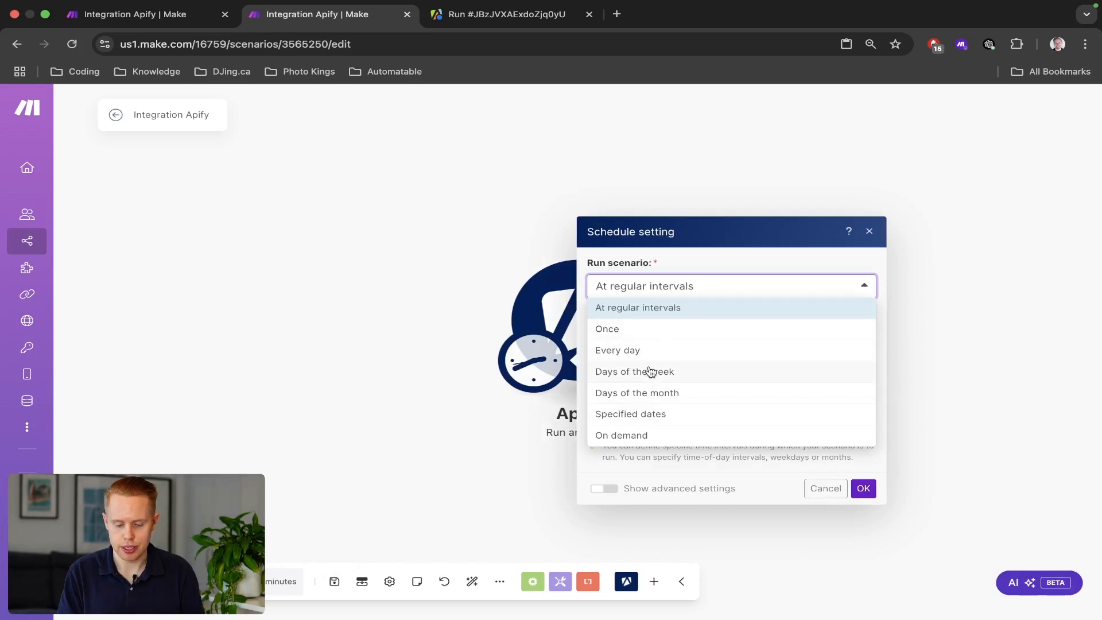
click(650, 393)
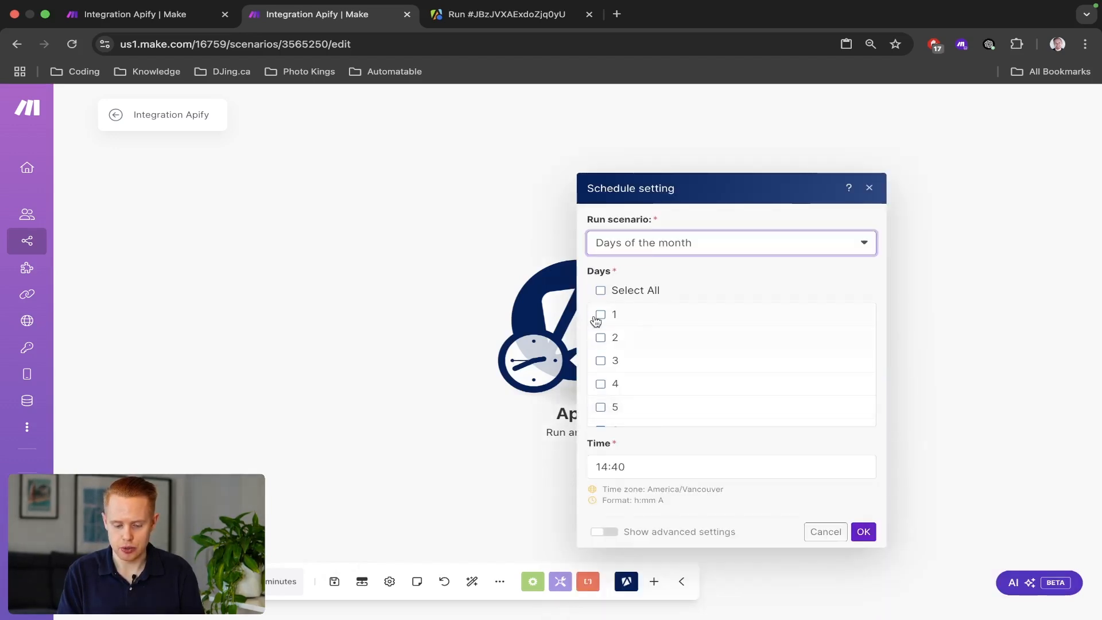
click(601, 315)
click(864, 532)
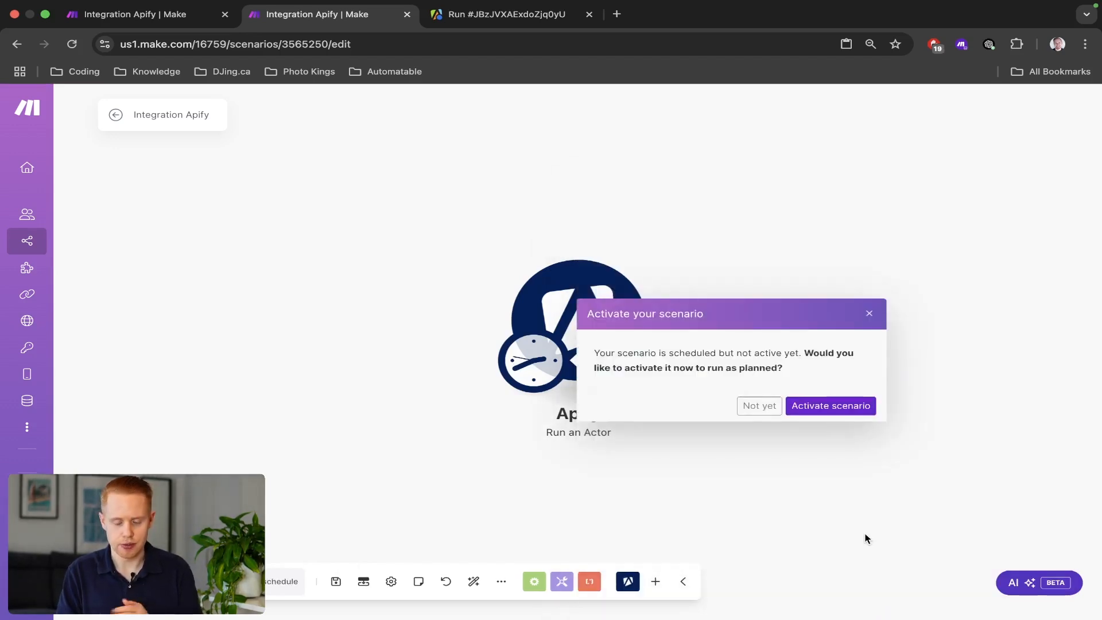
click(743, 406)
Open the Apify module's settings and focus its Input JSON field.
click(581, 323)
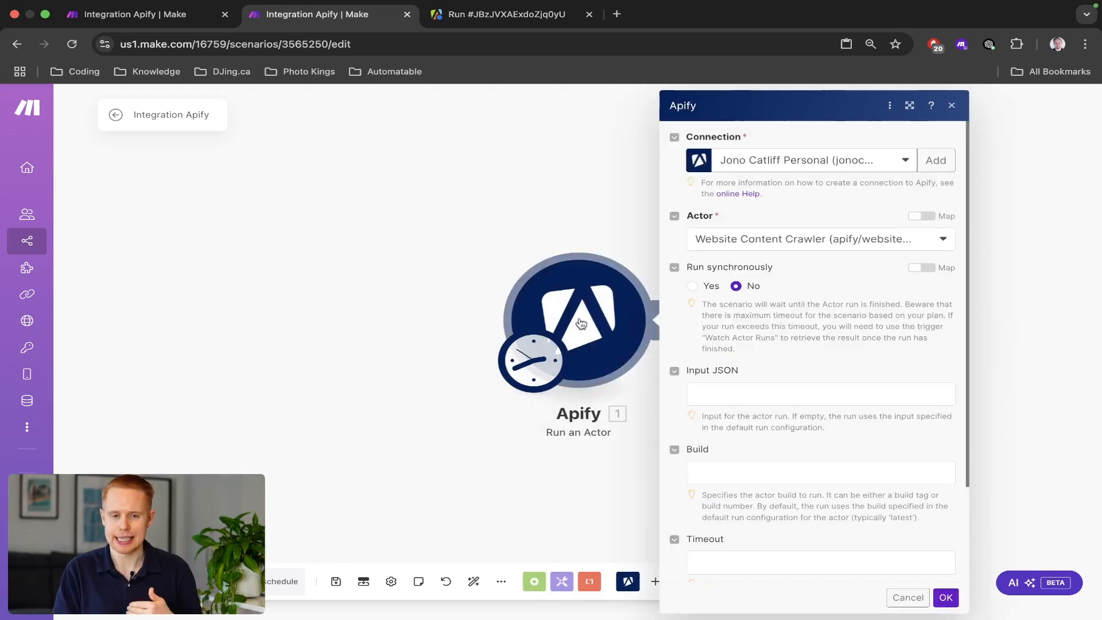
key(ctrl+shift+Tab)
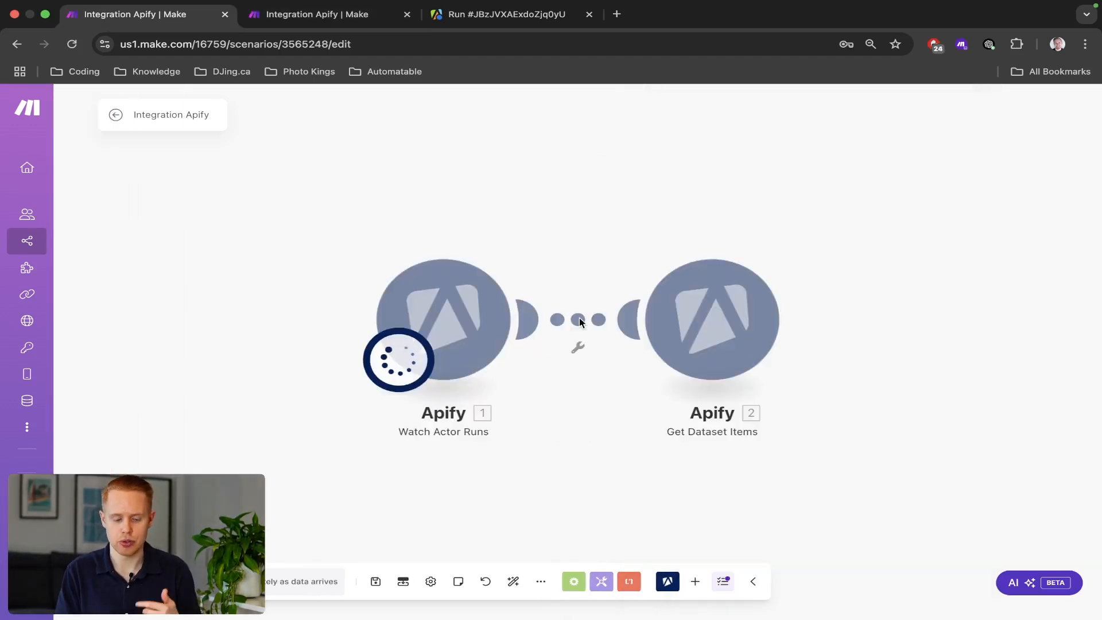
key(ctrl+shift+Tab)
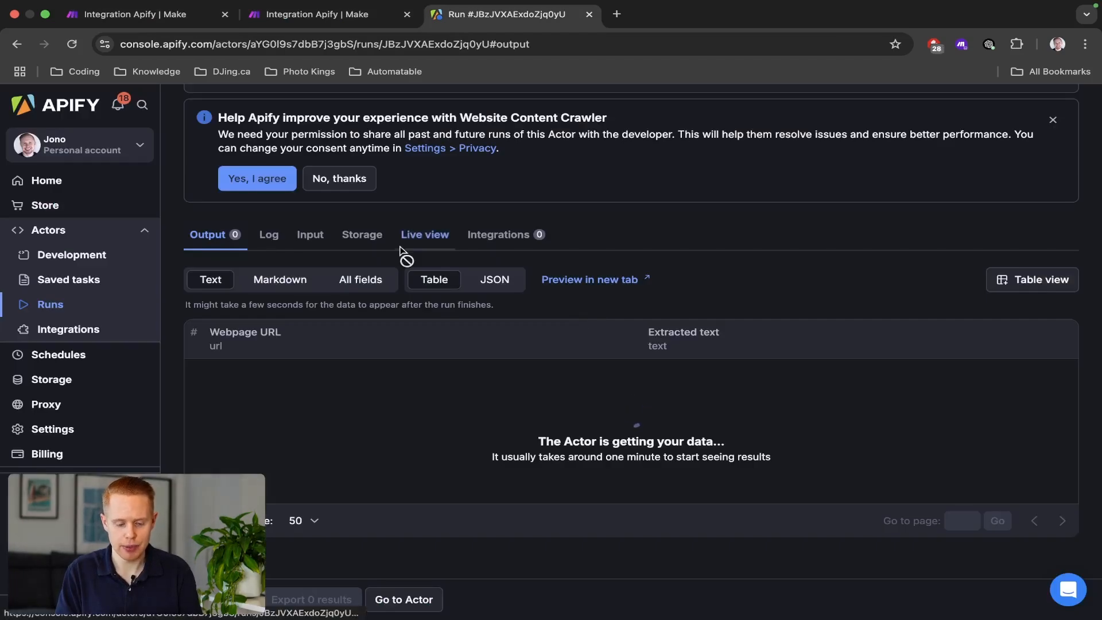
key(ctrl+shift+Tab)
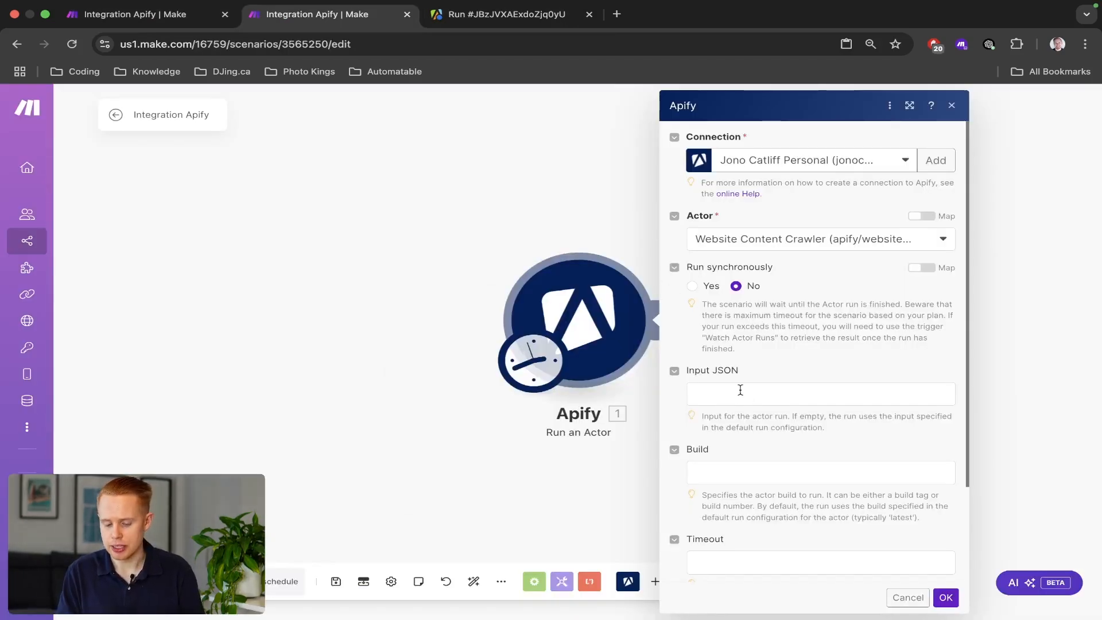
click(740, 390)
In Apify Console, go from the run page back to the Website Content Crawler actor page.
key(ctrl+Tab)
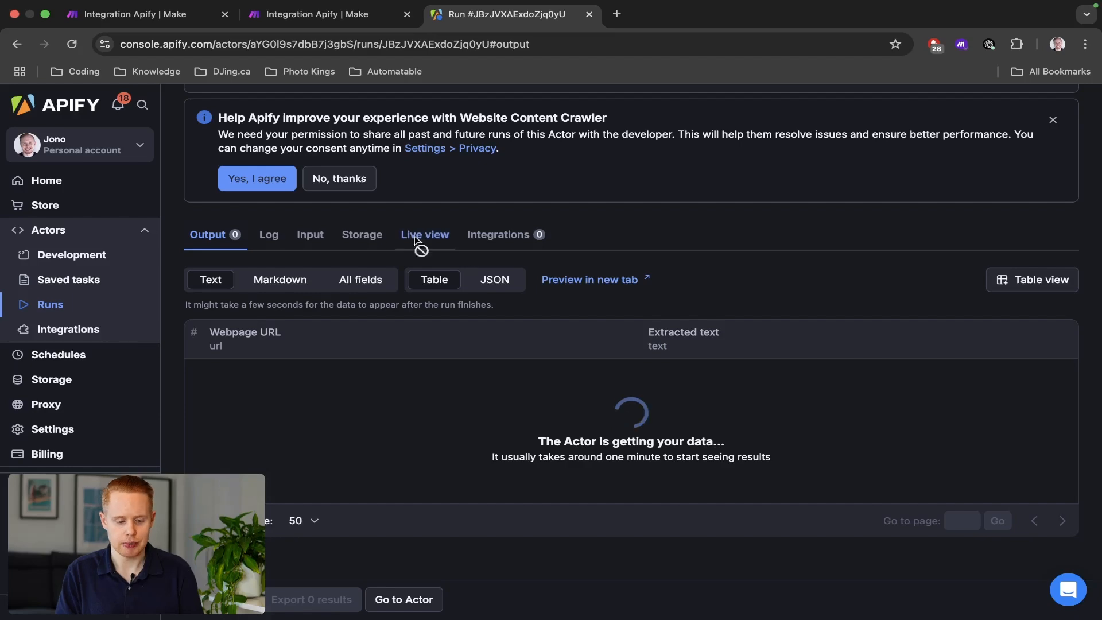
scroll(226, 180, up, 5)
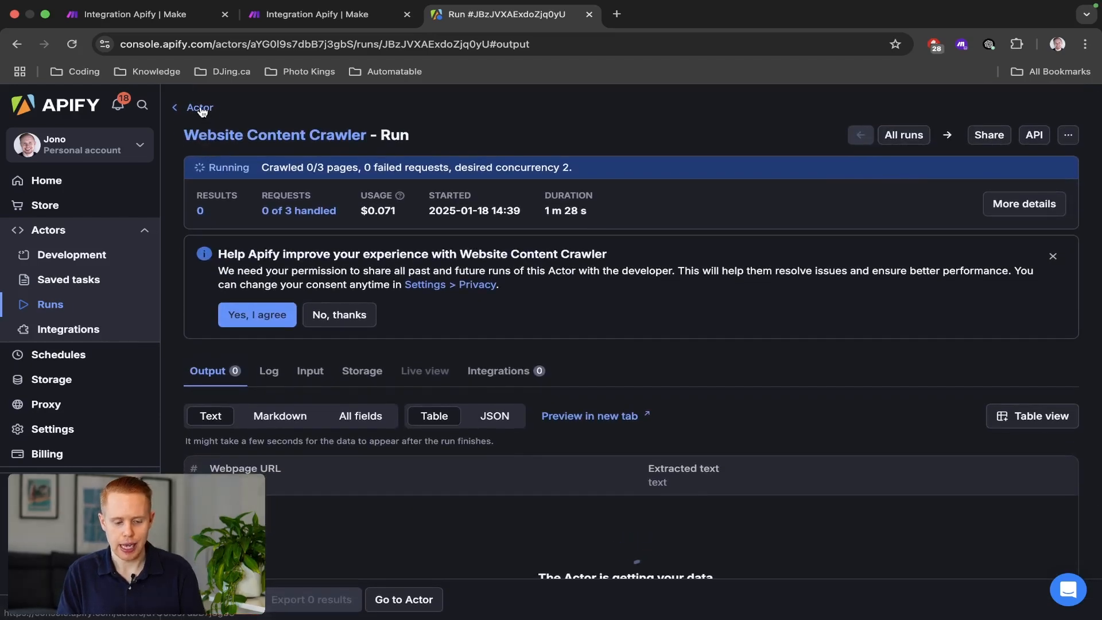
click(198, 107)
Copy the crawler's complete JSON input from Apify Console into Make's Input JSON field.
scroll(390, 341, down, 2)
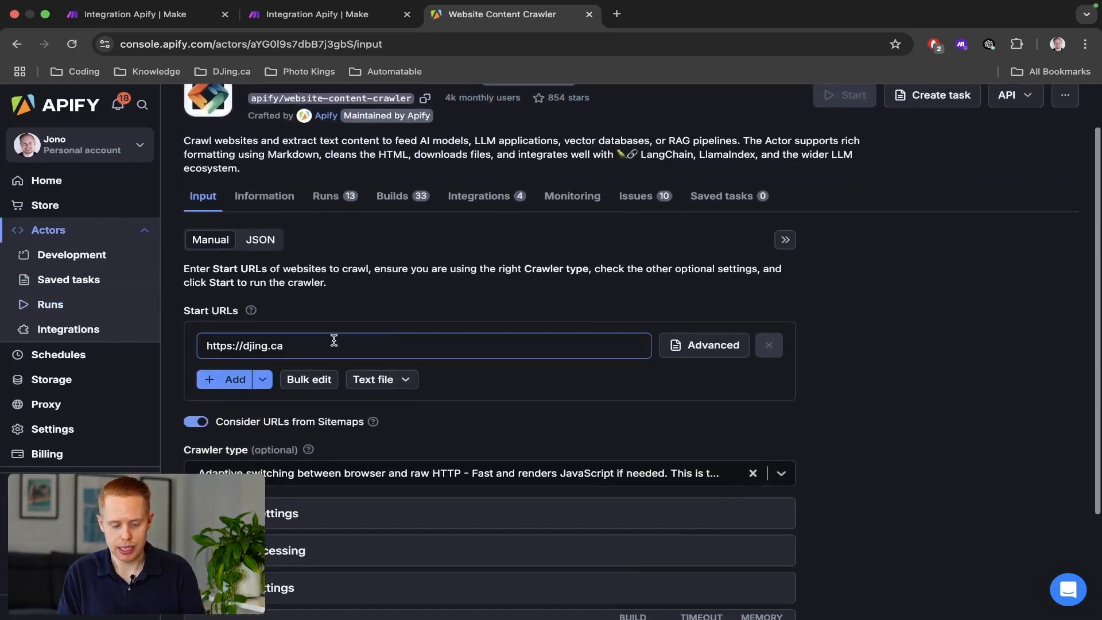
scroll(280, 258, up, 5)
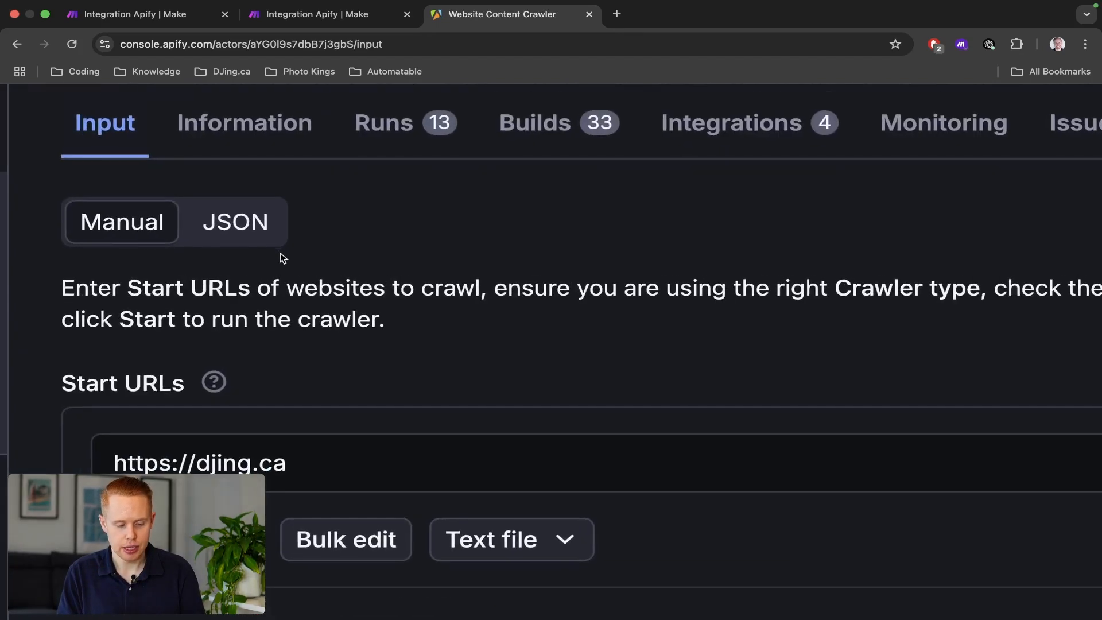
click(256, 239)
scroll(225, 220, down, 5)
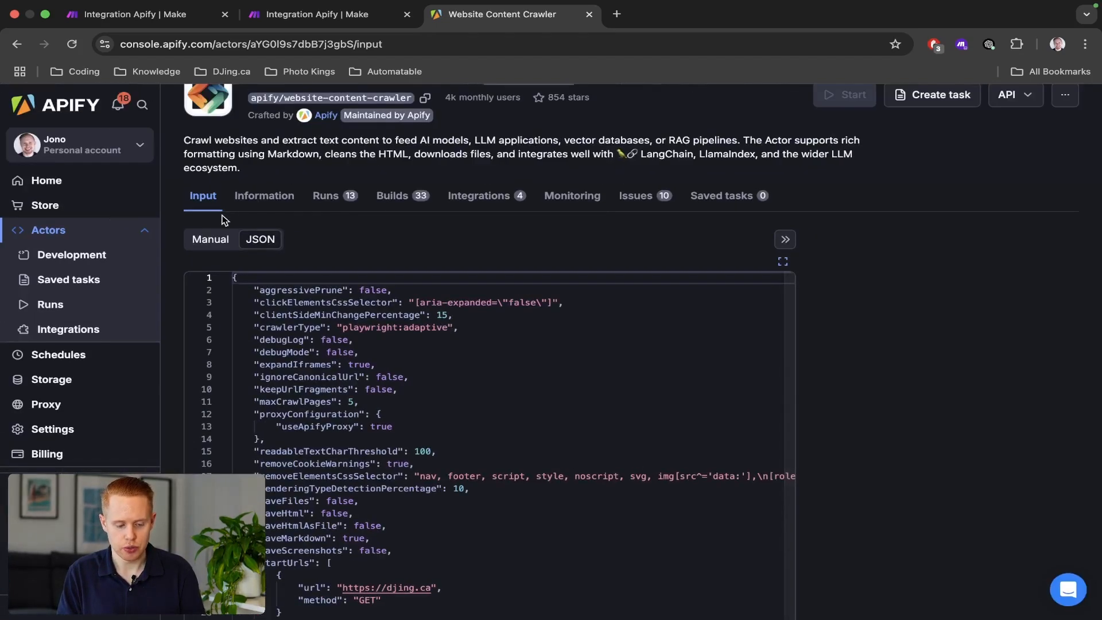
click(356, 451)
key(super+a)
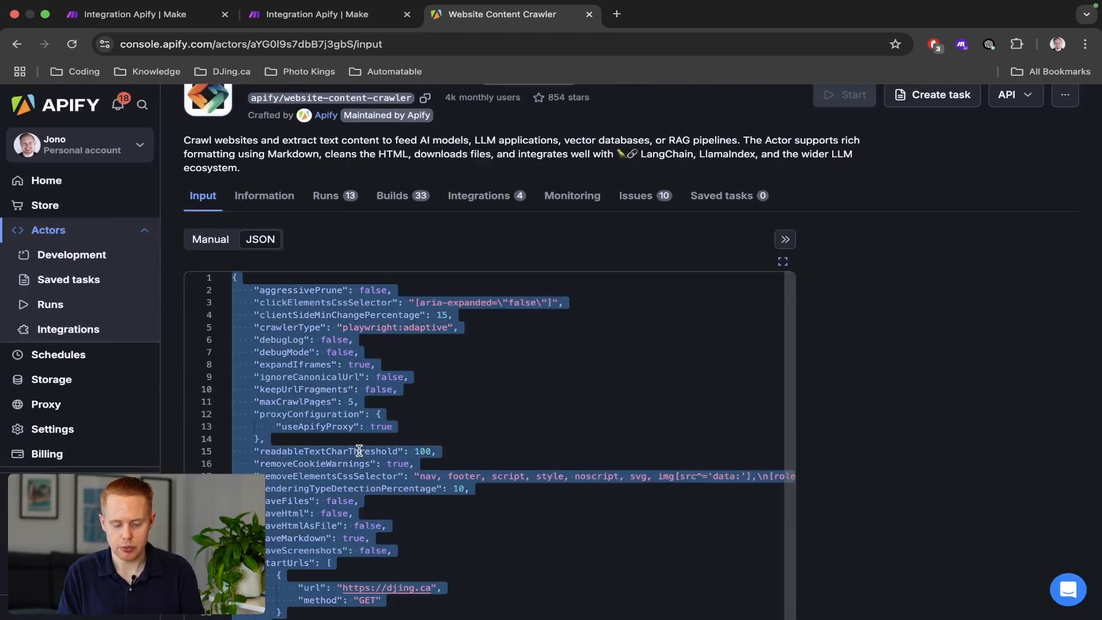
key(super+c)
key(super+alt+Left)
key(super+v)
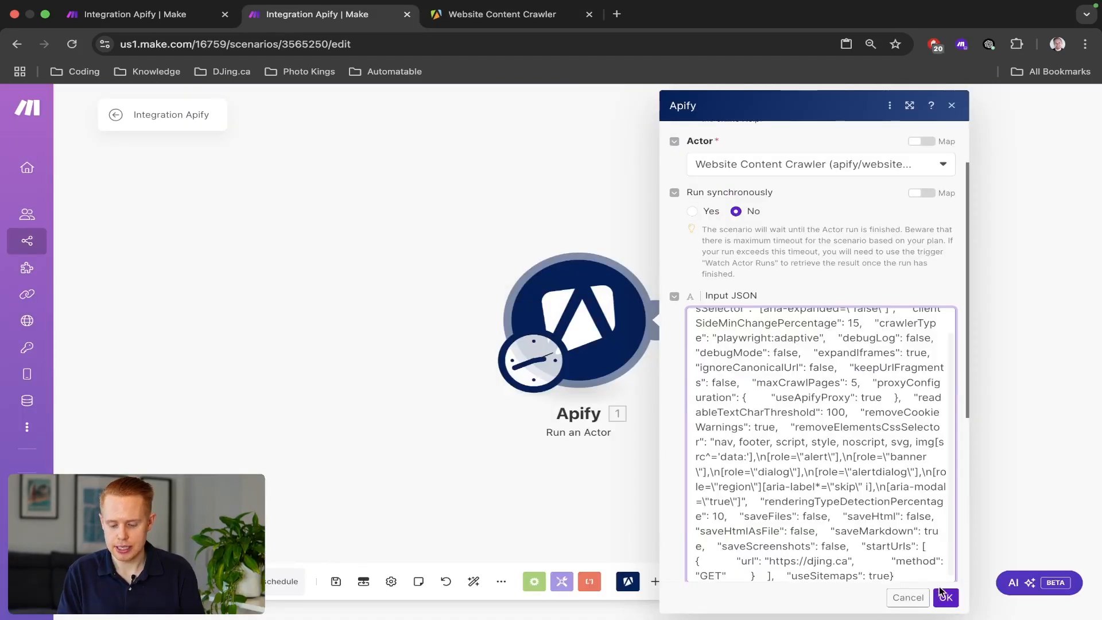
Confirm the Apify module with the pasted JSON, save the scenario, and return to the Apify crawler page.
click(946, 598)
key(super+s)
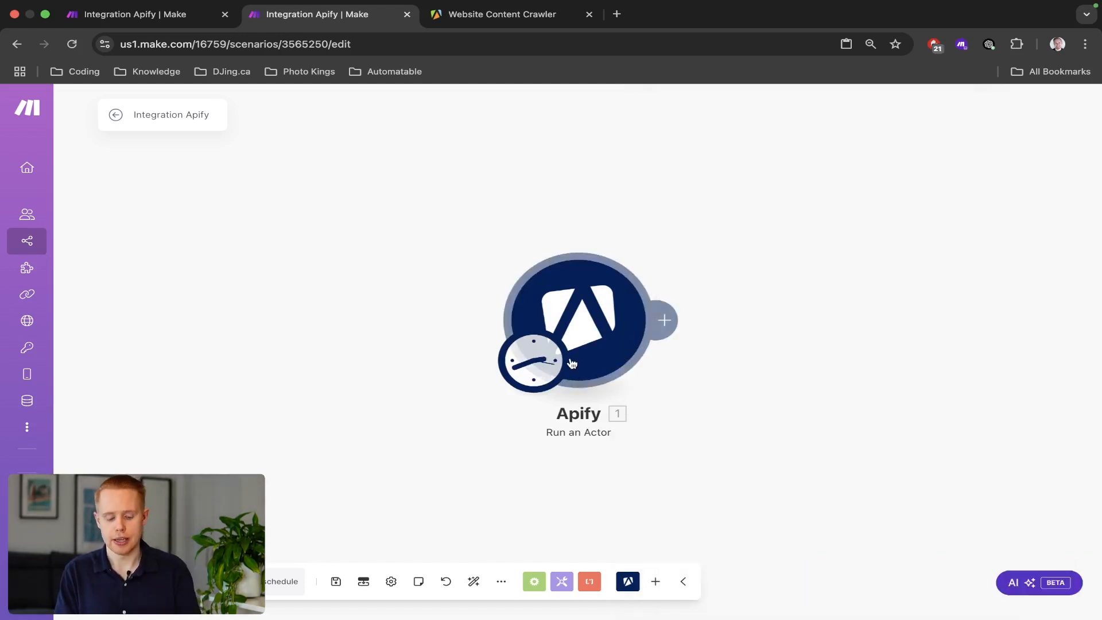
key(super+1)
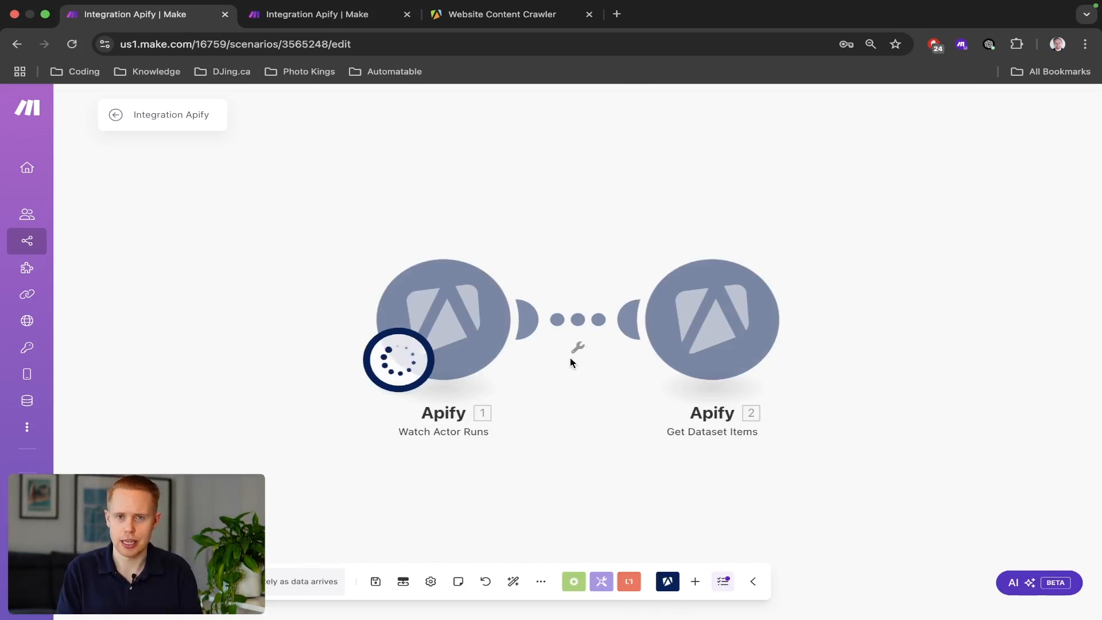
key(super+3)
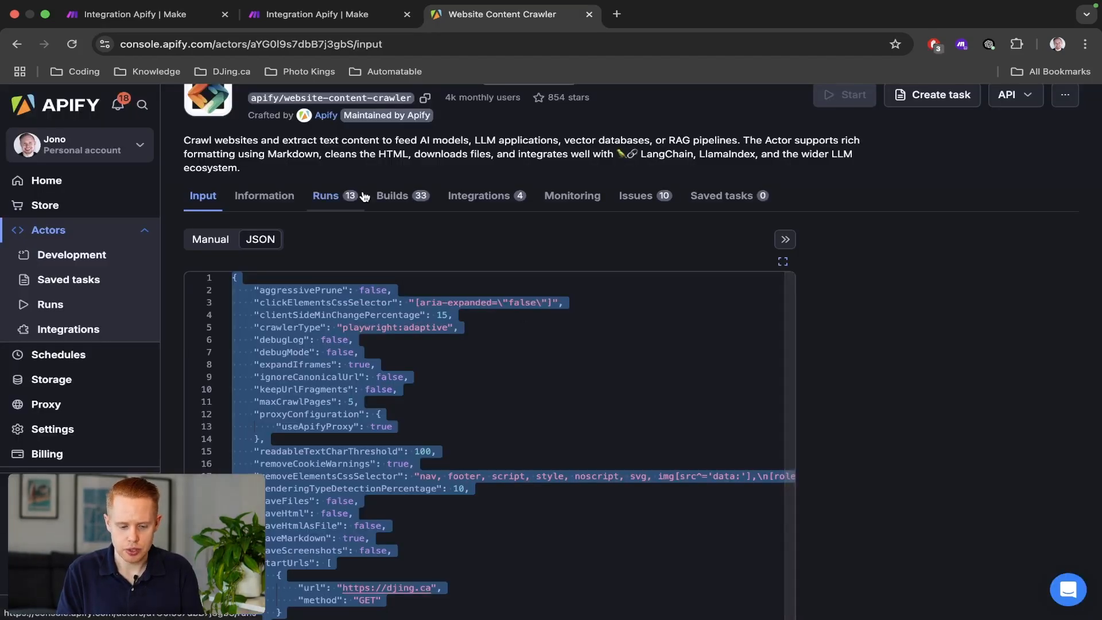
Check the crawler's Runs list to confirm the latest run finished with 5 results.
click(332, 193)
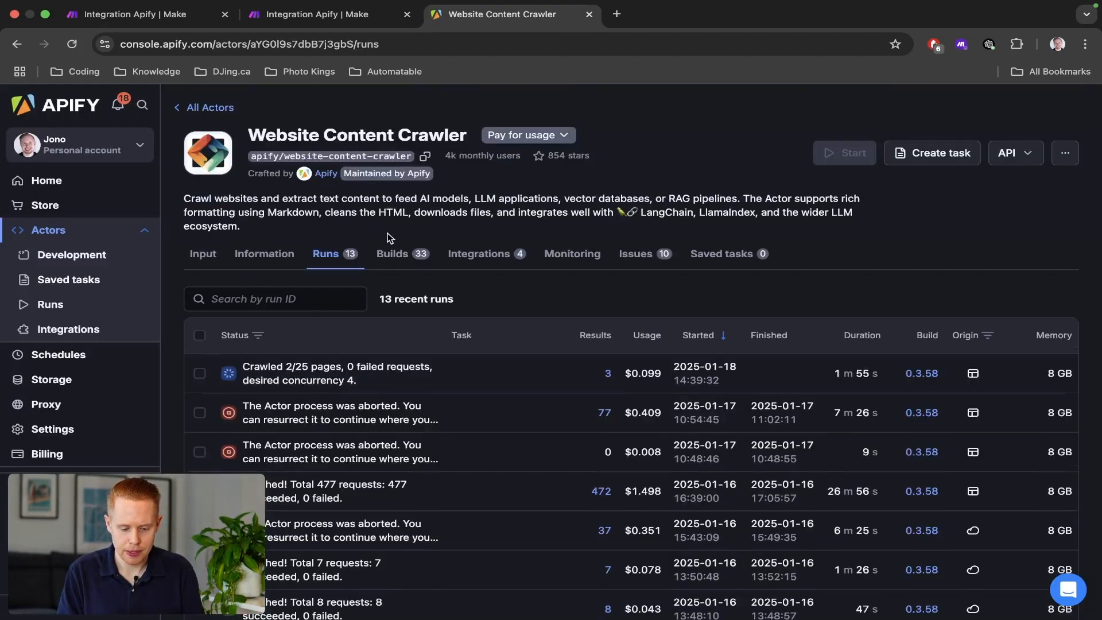
scroll(389, 238, down, 2)
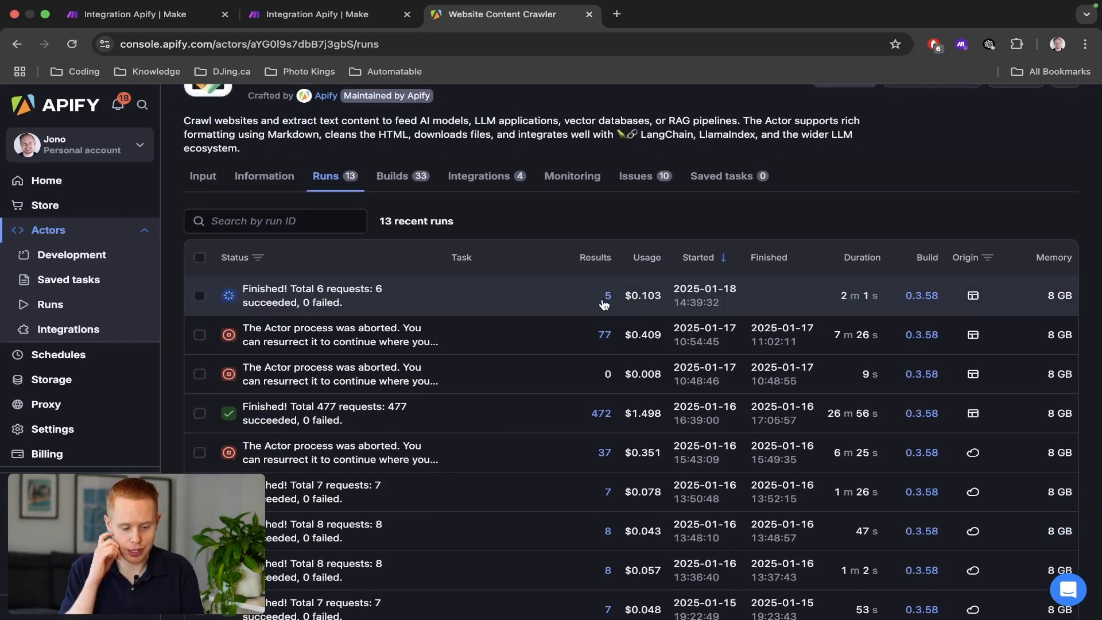
scroll(266, 296, up, 2)
scroll(266, 296, up, 3)
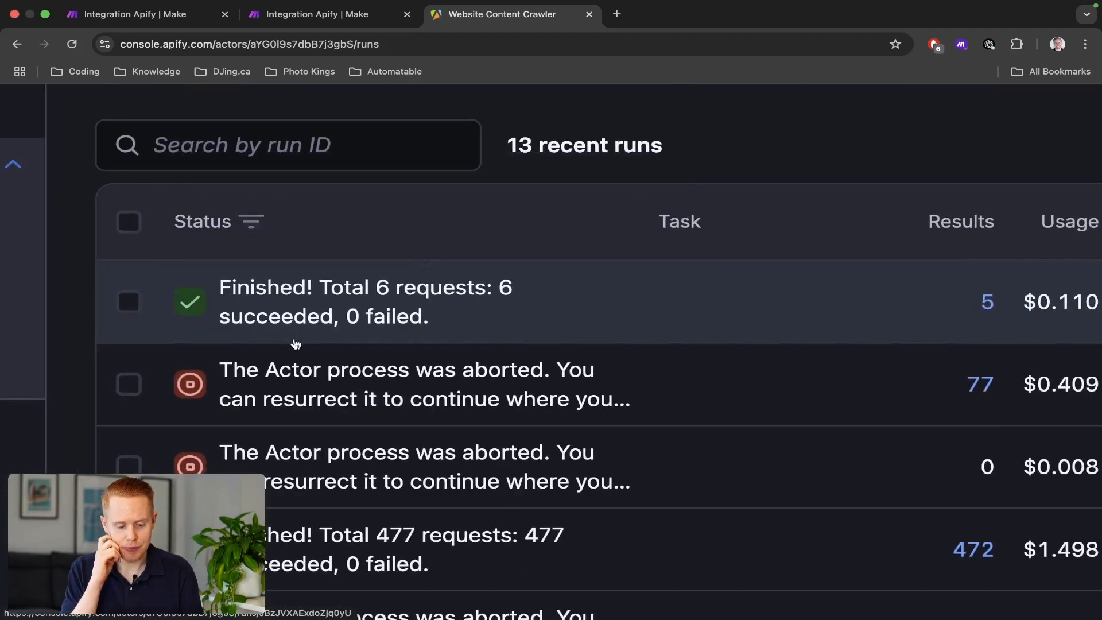
scroll(251, 290, down, 5)
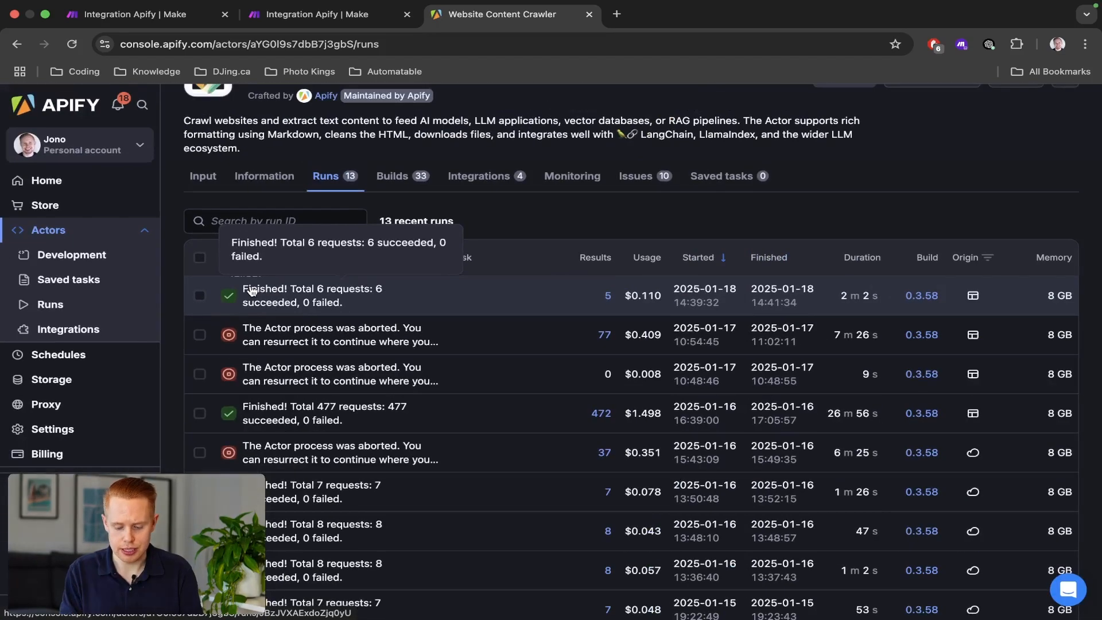
key(ctrl+Tab)
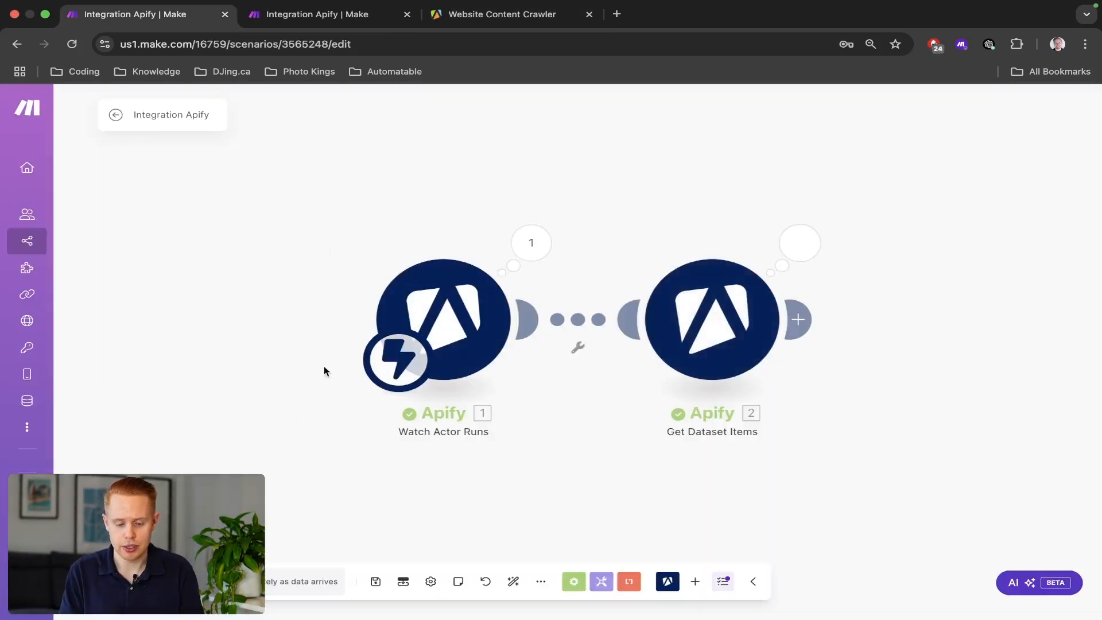
Review the Watch Actor Runs output showing the crawl SUCCEEDED with all 6 requests, then close it.
click(553, 237)
scroll(690, 315, up, 5)
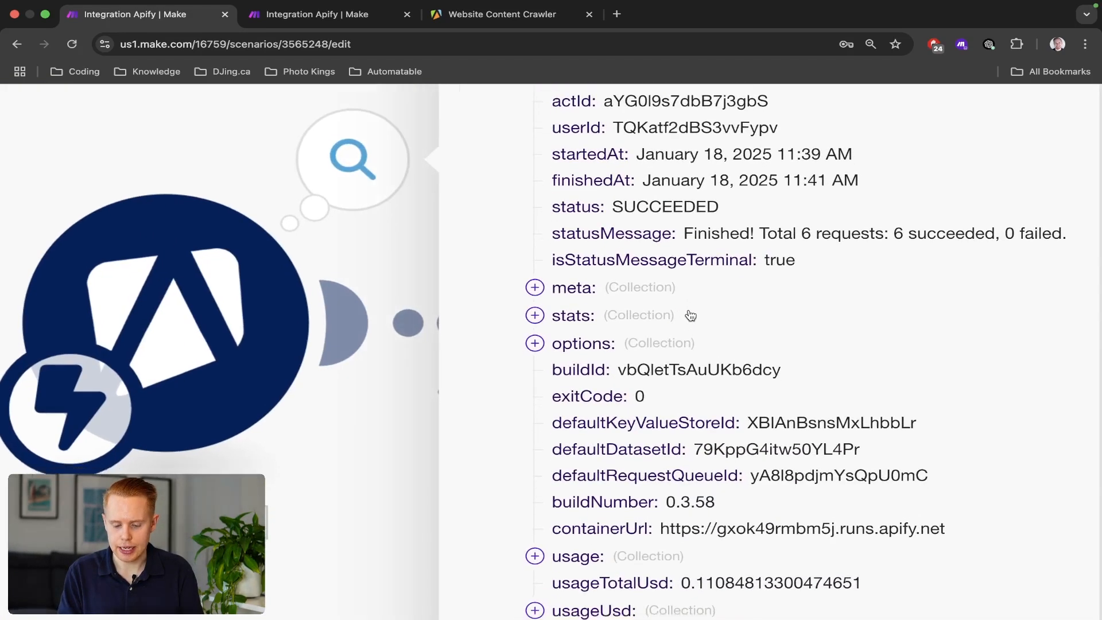
scroll(691, 316, down, 3)
scroll(647, 445, up, 4)
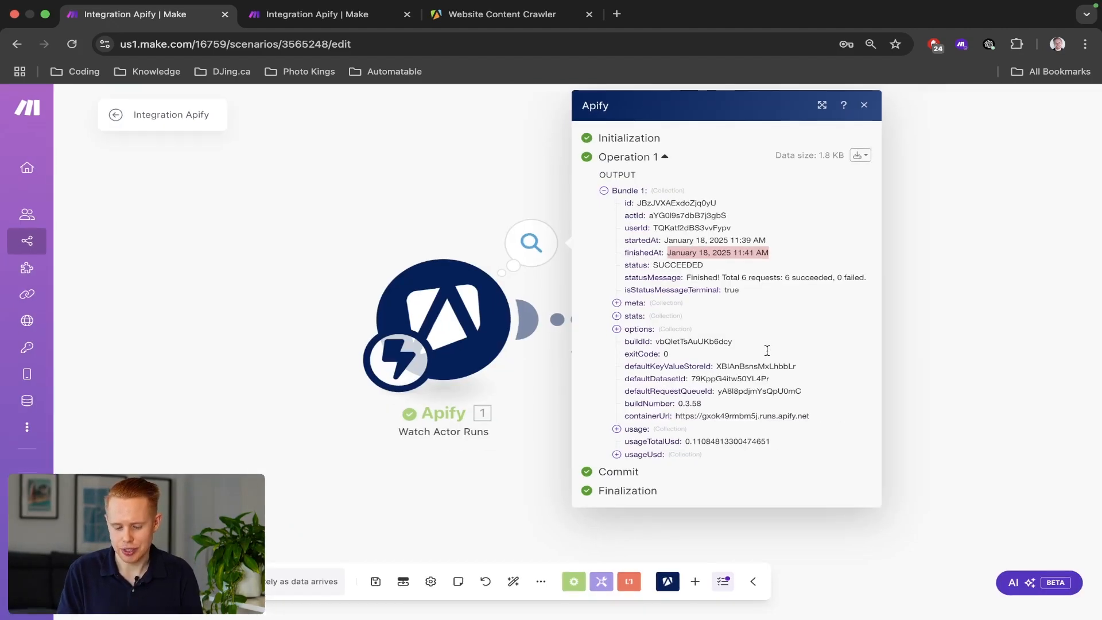
click(443, 213)
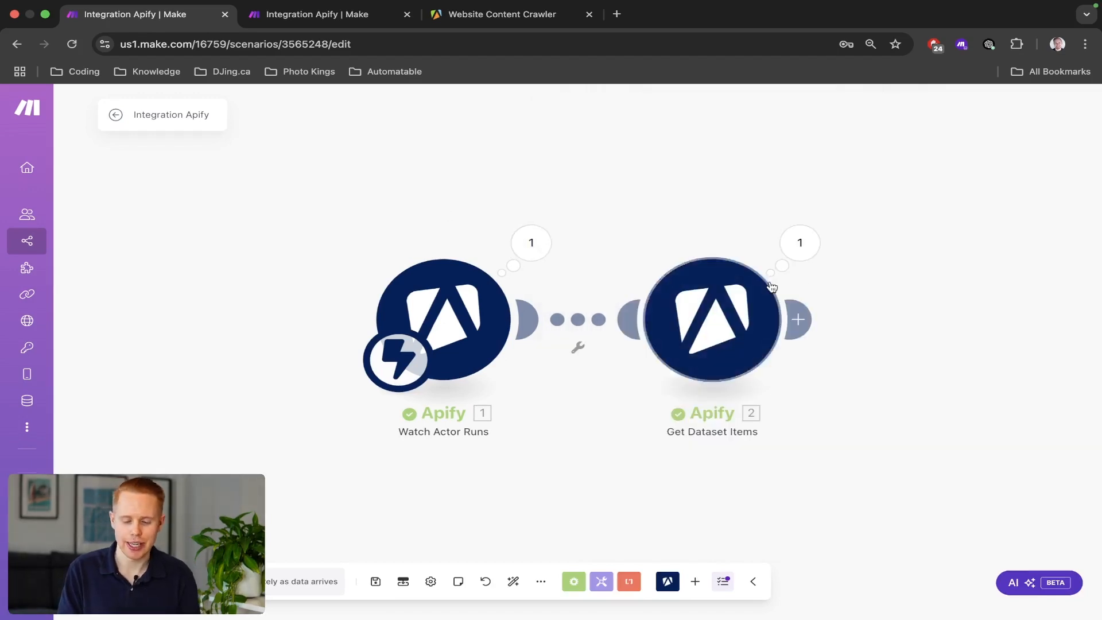
click(808, 254)
scroll(580, 365, down, 10)
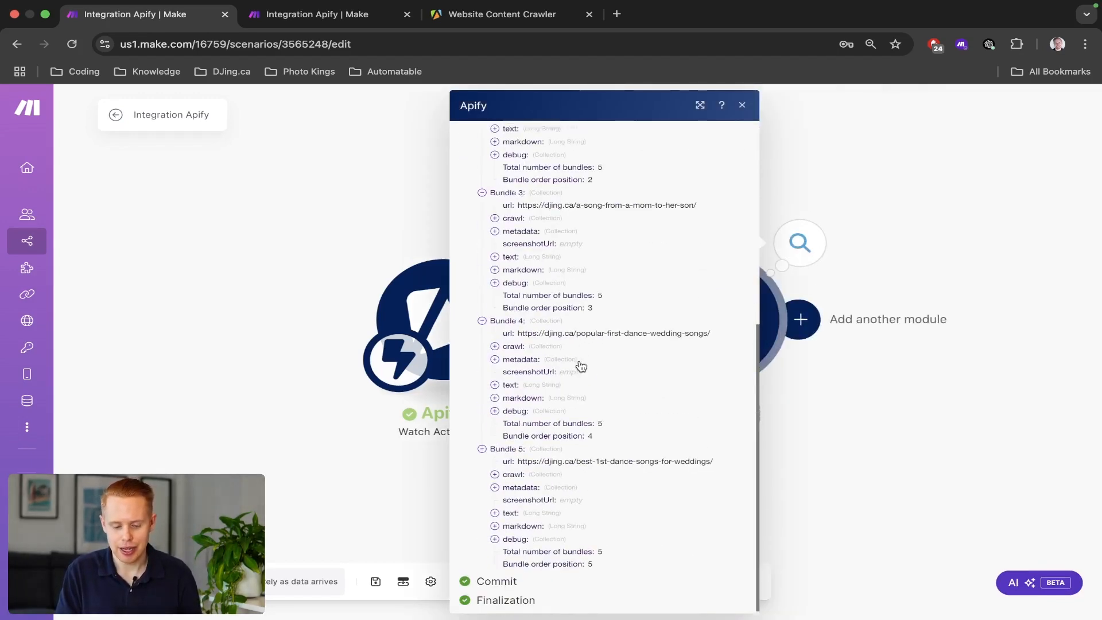
scroll(578, 365, up, 10)
click(483, 273)
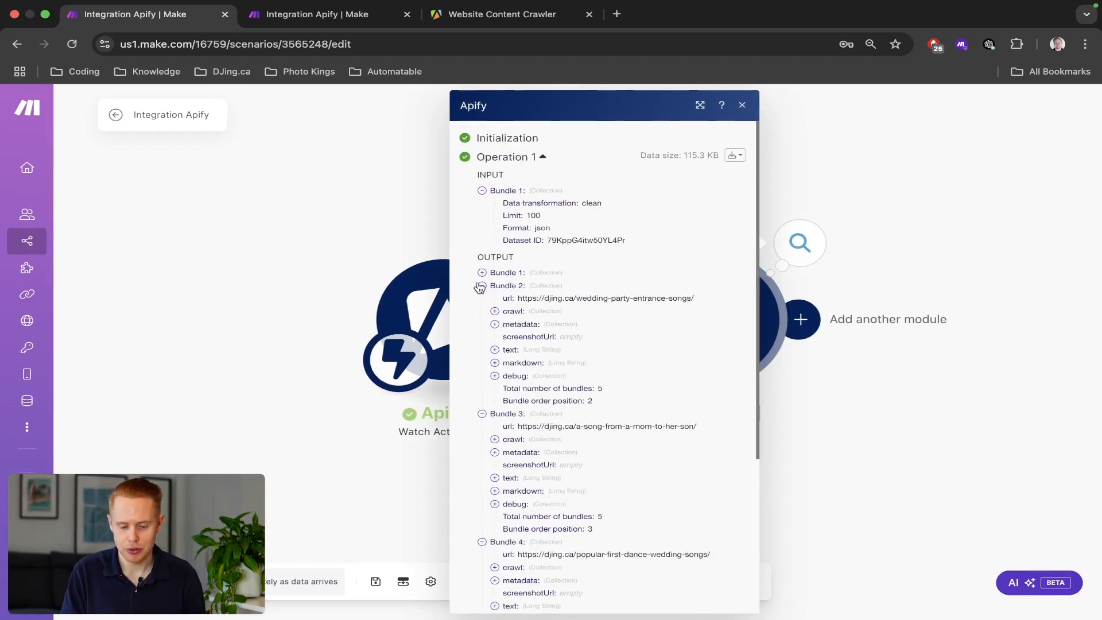
click(482, 286)
click(482, 300)
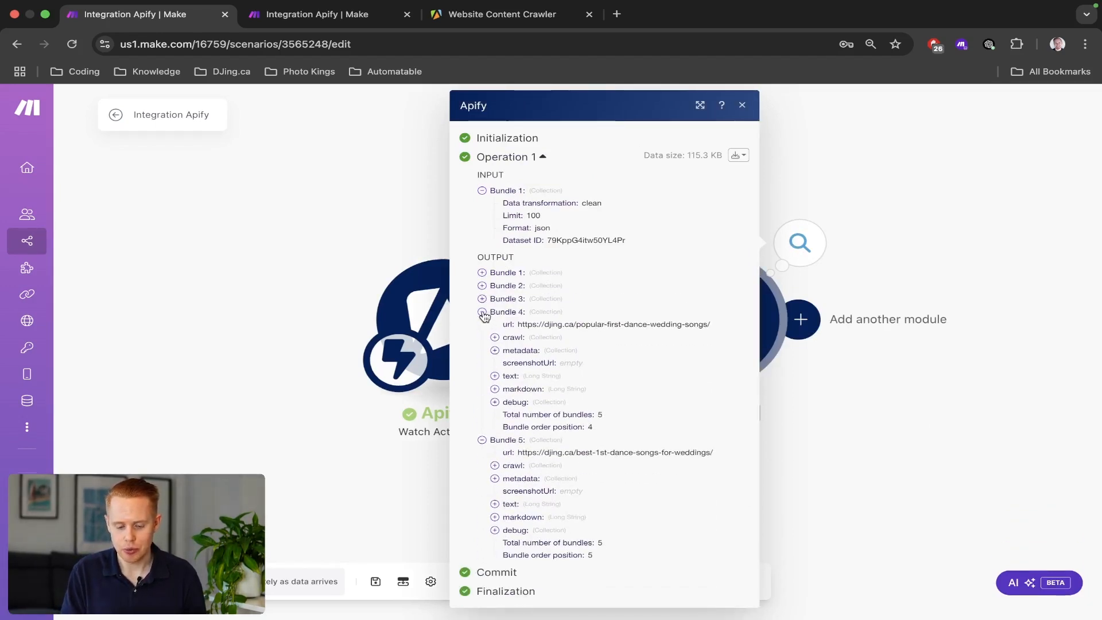
click(483, 313)
click(482, 325)
click(482, 273)
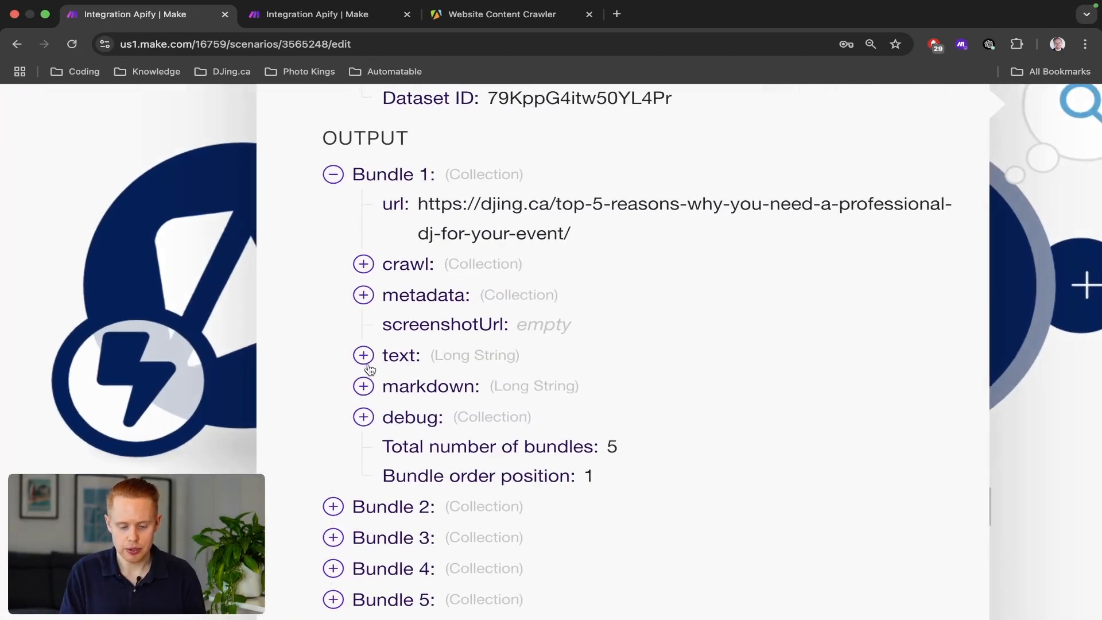
click(368, 362)
scroll(540, 405, down, 10)
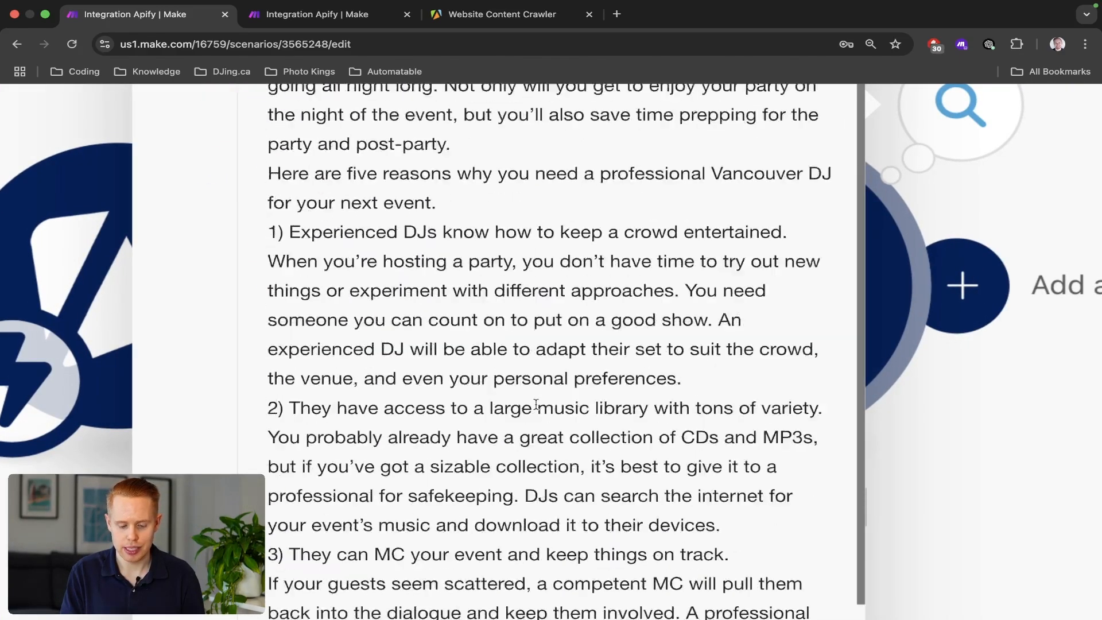
scroll(536, 405, down, 4)
scroll(536, 405, down, 5)
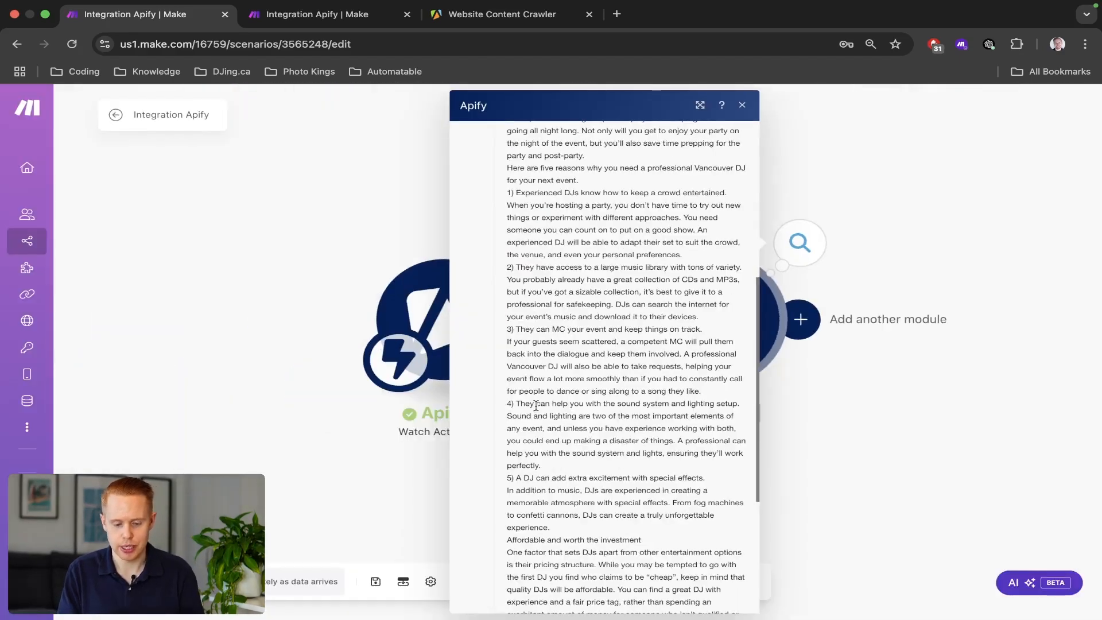
key(ctrl+shift+Tab)
scroll(463, 192, up, 5)
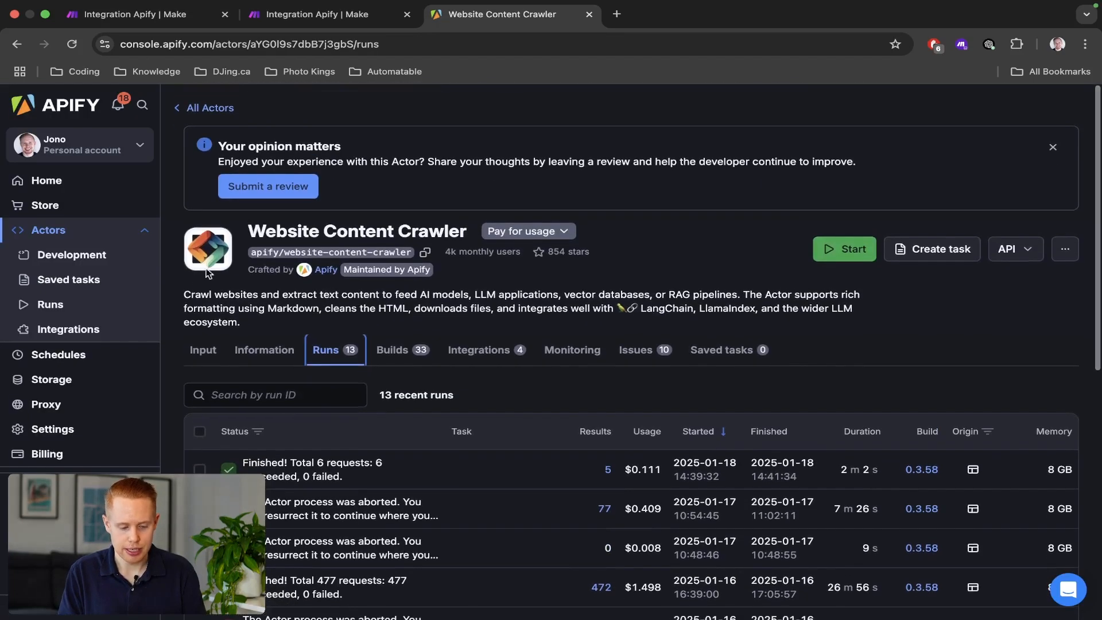
drag(339, 297, 723, 296)
key(ctrl+Tab)
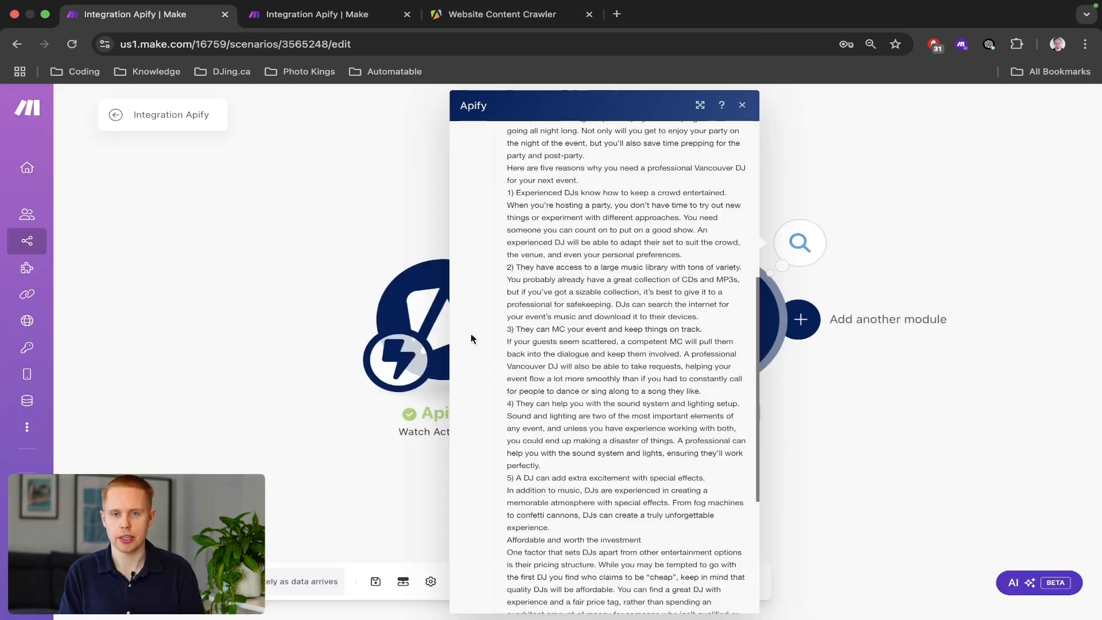
click(257, 251)
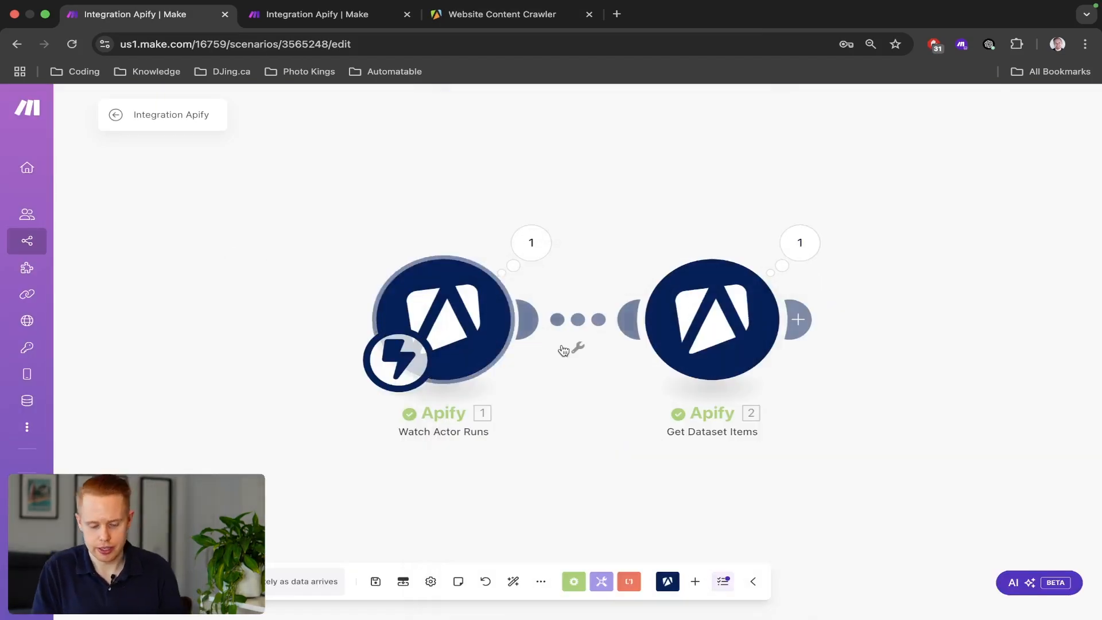
drag(264, 170, 488, 414)
scroll(487, 414, down, 3)
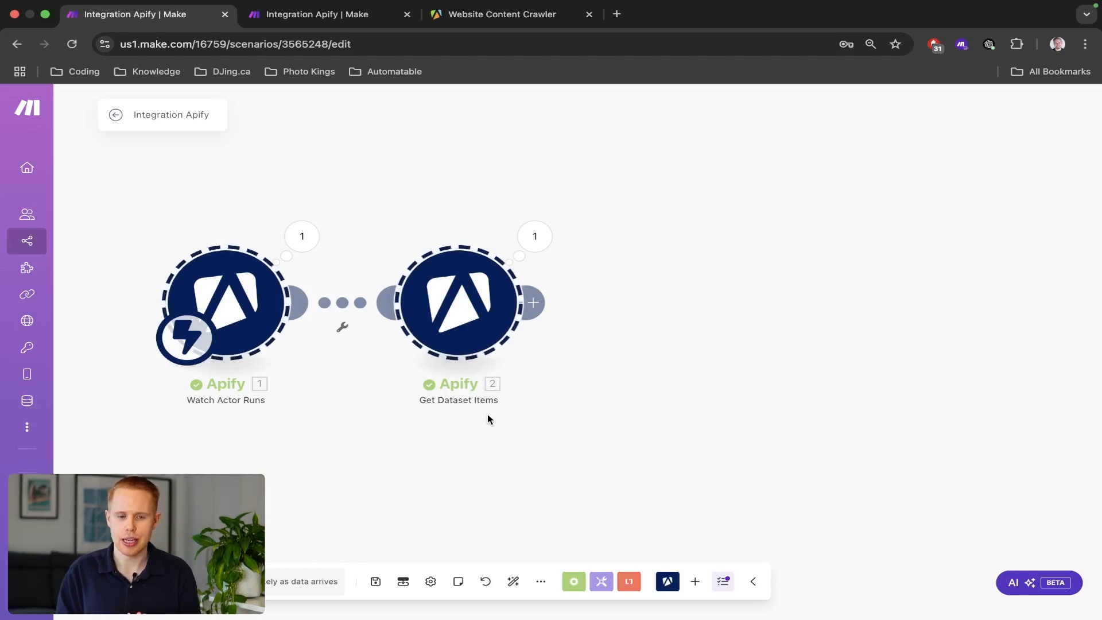
Go to airtable.com in a new tab, open the RAG base, and dismiss the AI popup.
key(super+t)
text(airta)
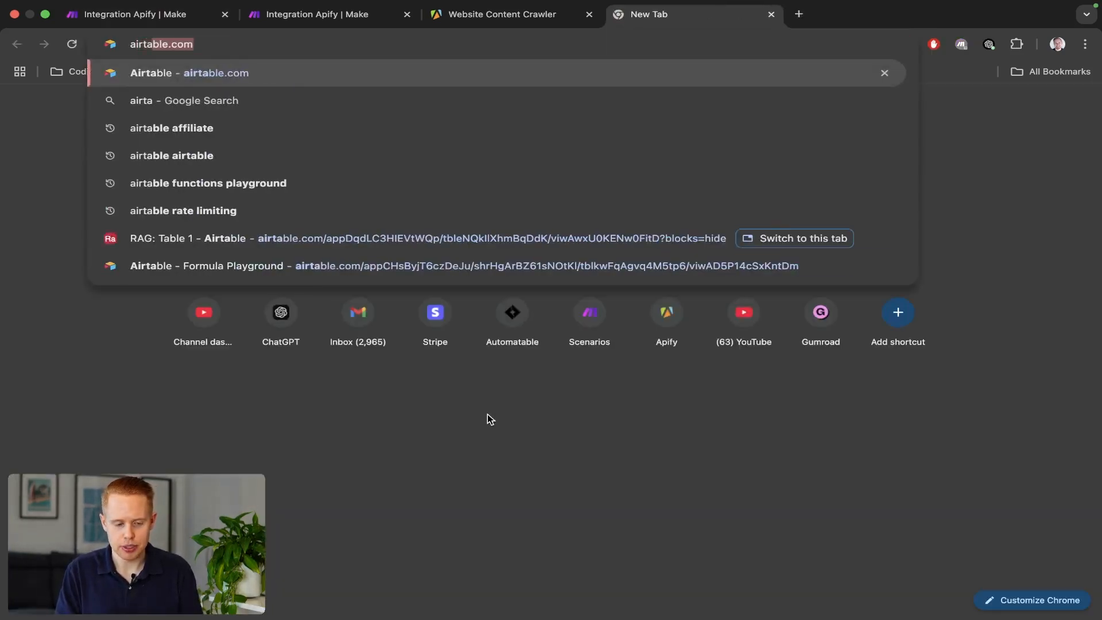
key(Return)
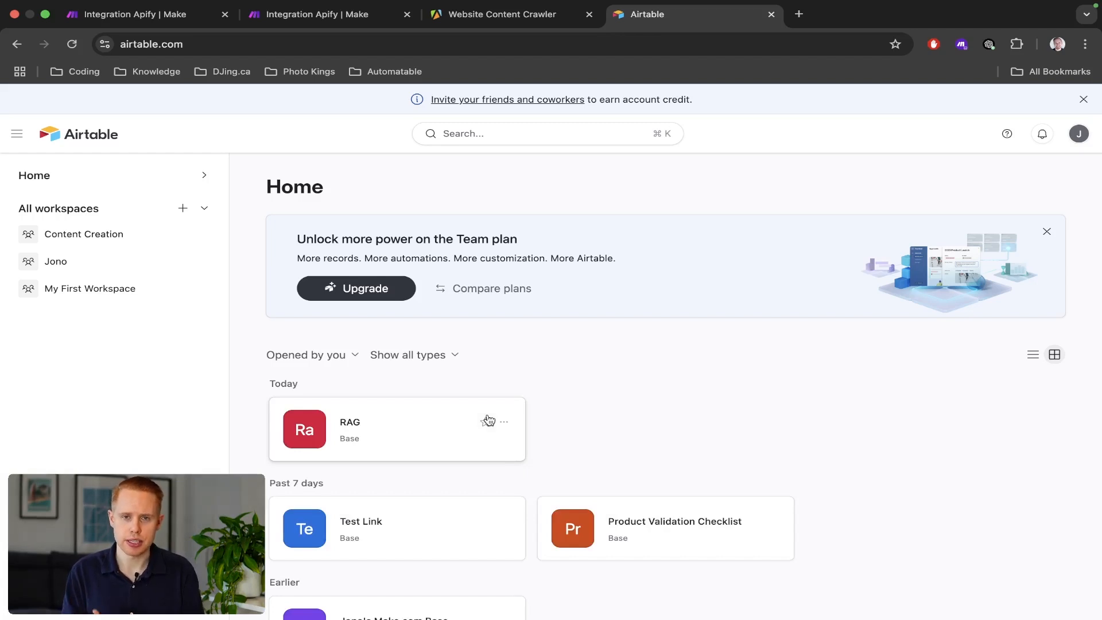
click(383, 429)
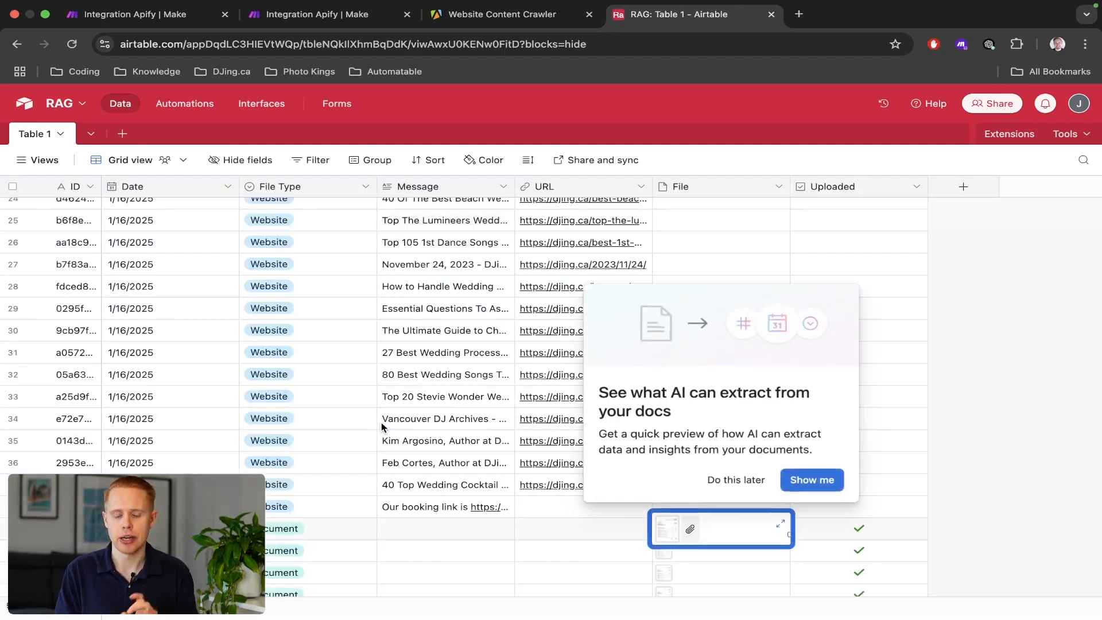
click(735, 478)
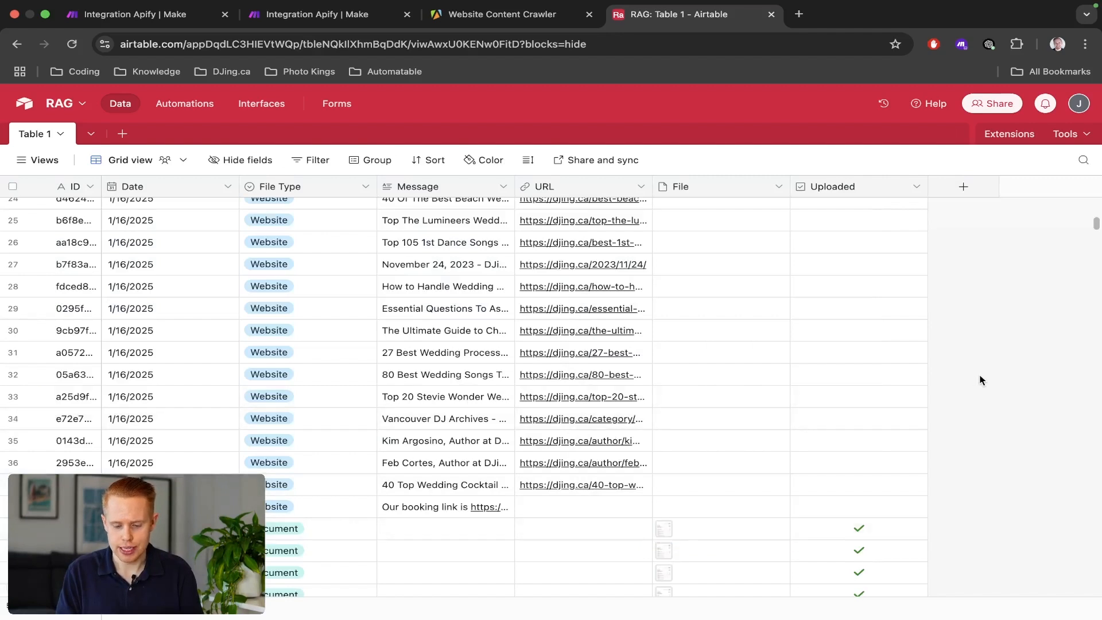
Select both Apify modules in Make, then scroll through the RAG base's Table 1 fields.
key(super+1)
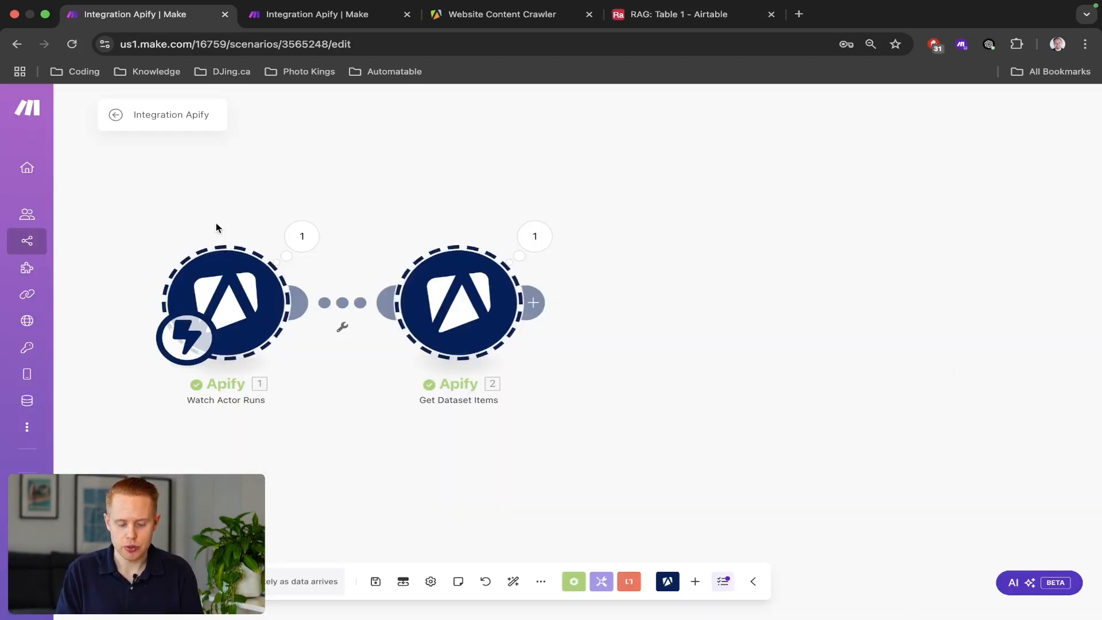
drag(153, 239, 522, 364)
key(super+4)
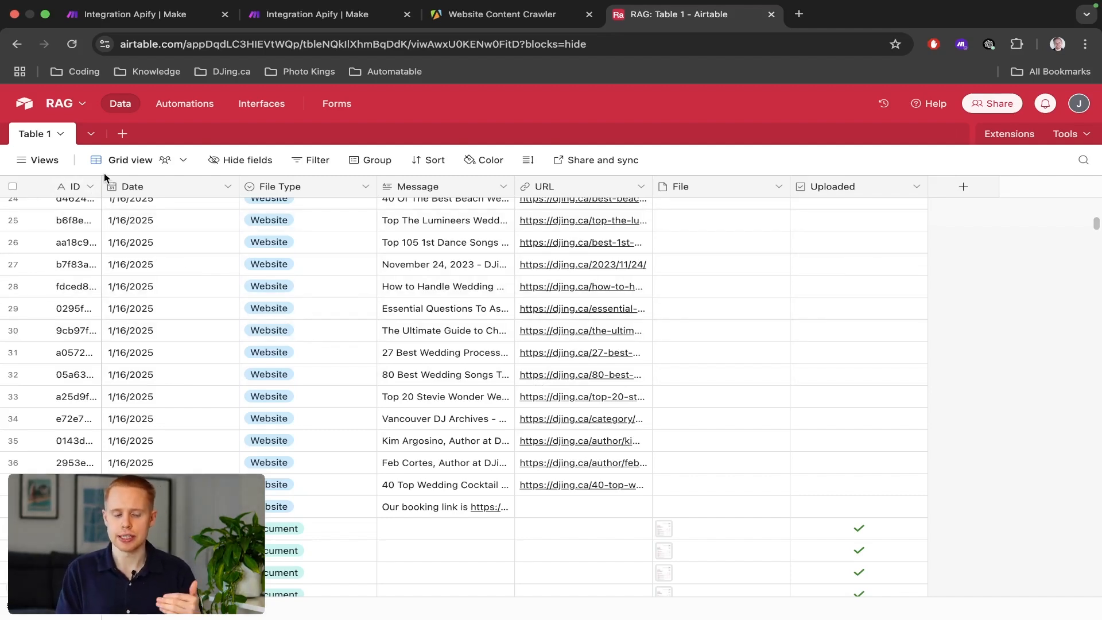
click(38, 160)
scroll(415, 421, up, 10)
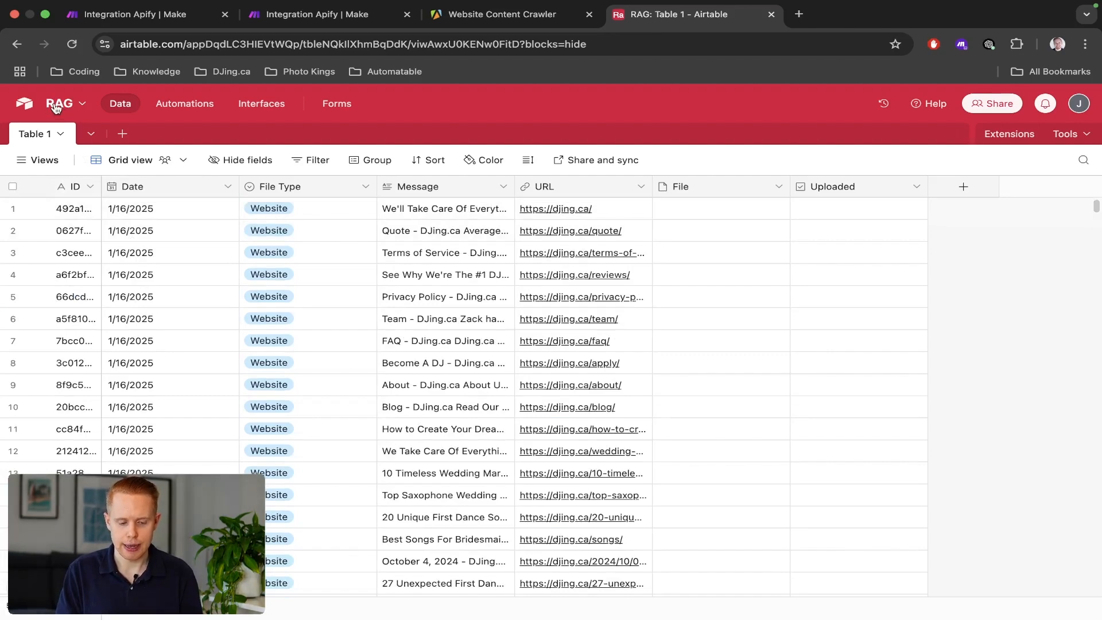
scroll(372, 468, down, 20)
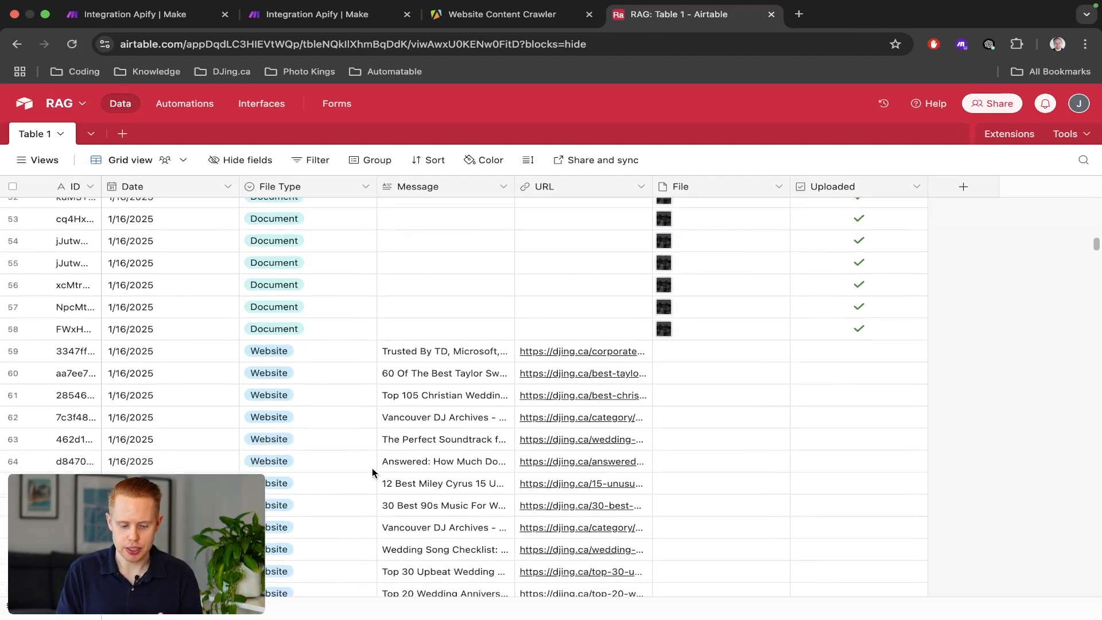
scroll(372, 467, down, 20)
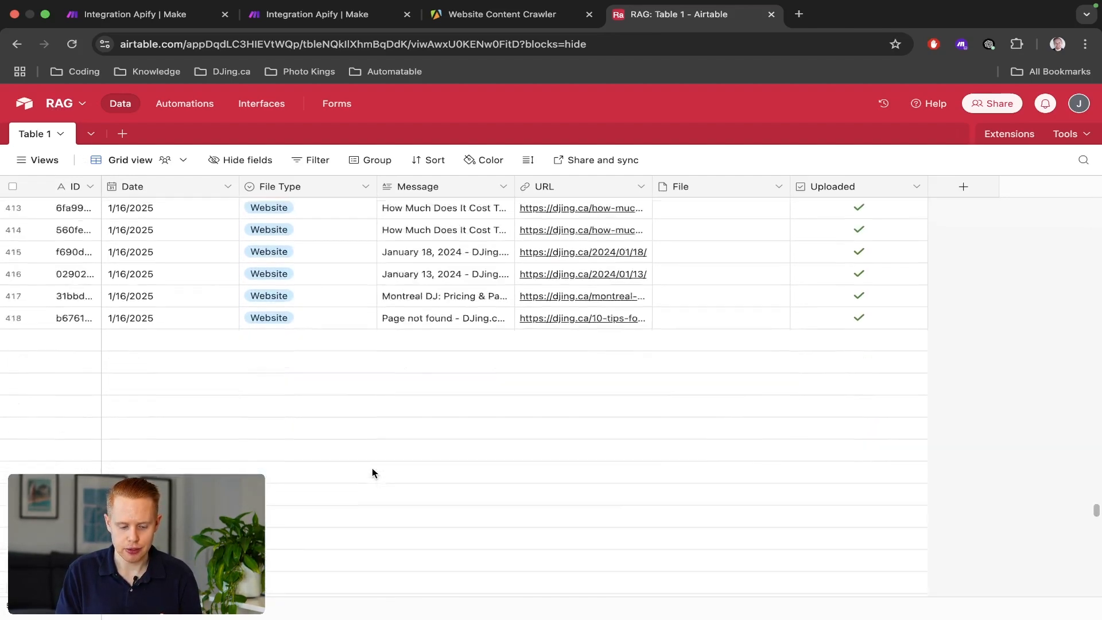
scroll(372, 468, down, 5)
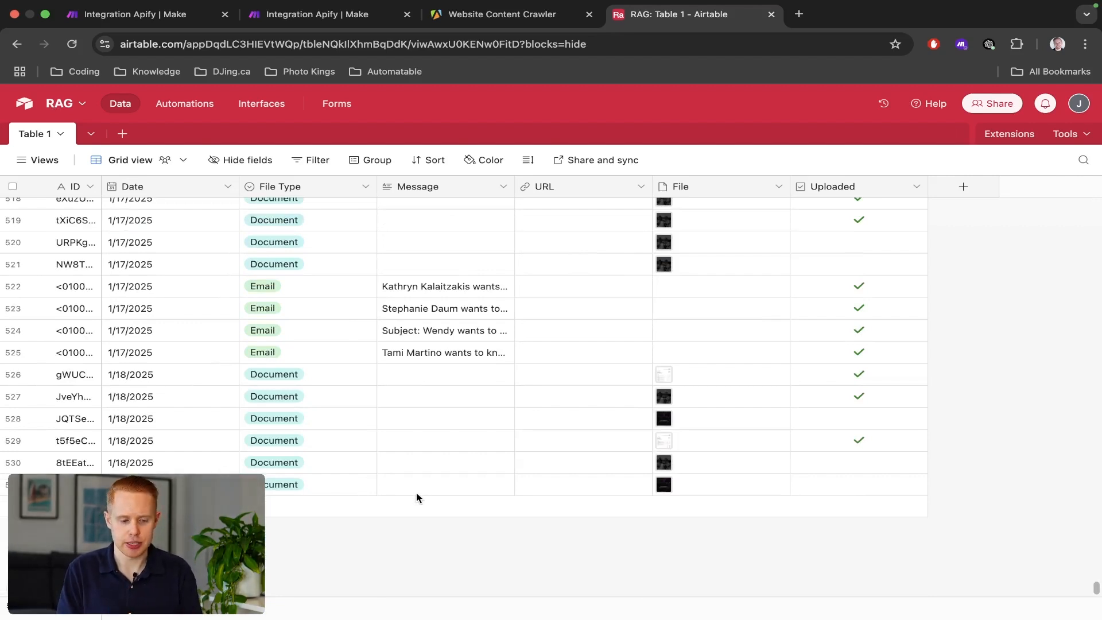
key(super+1)
Add an Airtable Search Records module after Get Dataset Items.
click(534, 303)
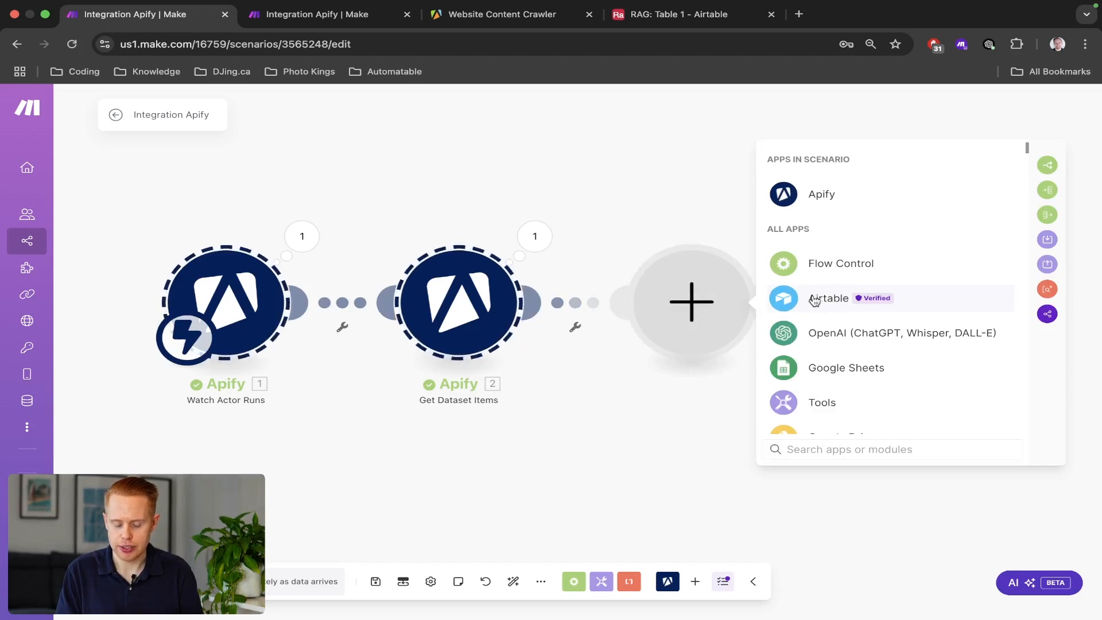
click(816, 300)
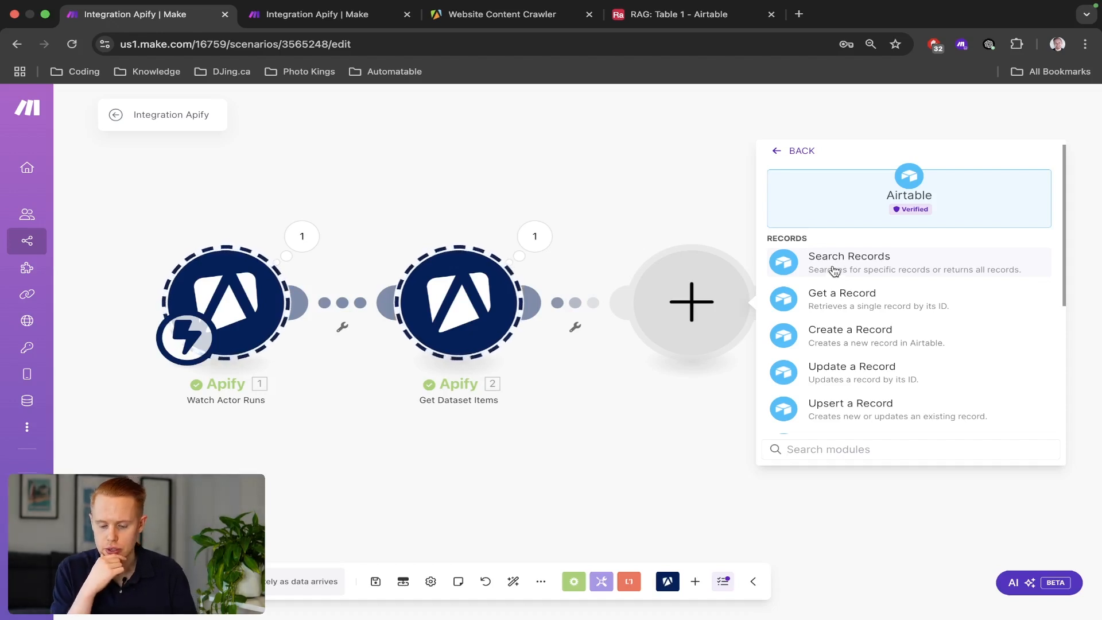
click(814, 258)
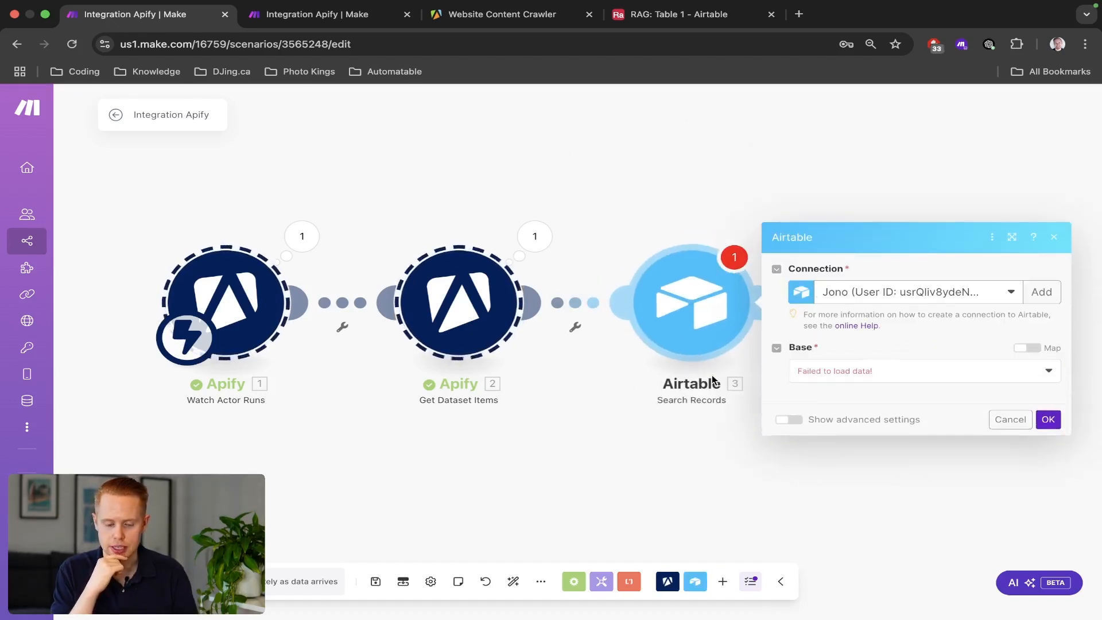
click(677, 209)
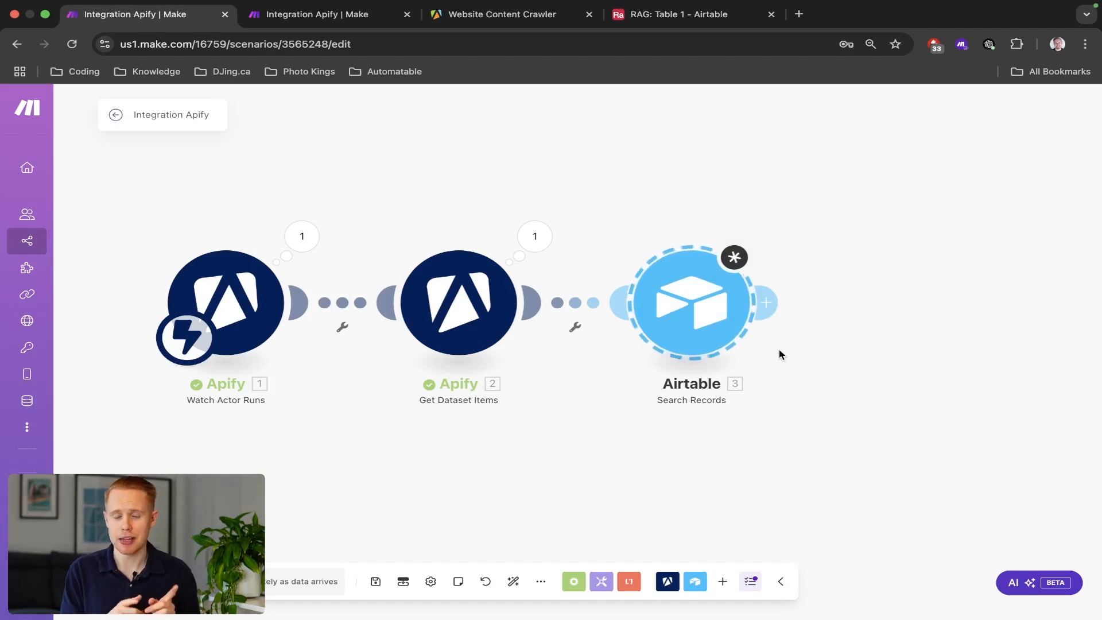
Compare with the Airtable RAG table and reopen the Search Records module's settings.
key(ctrl+shift+Tab)
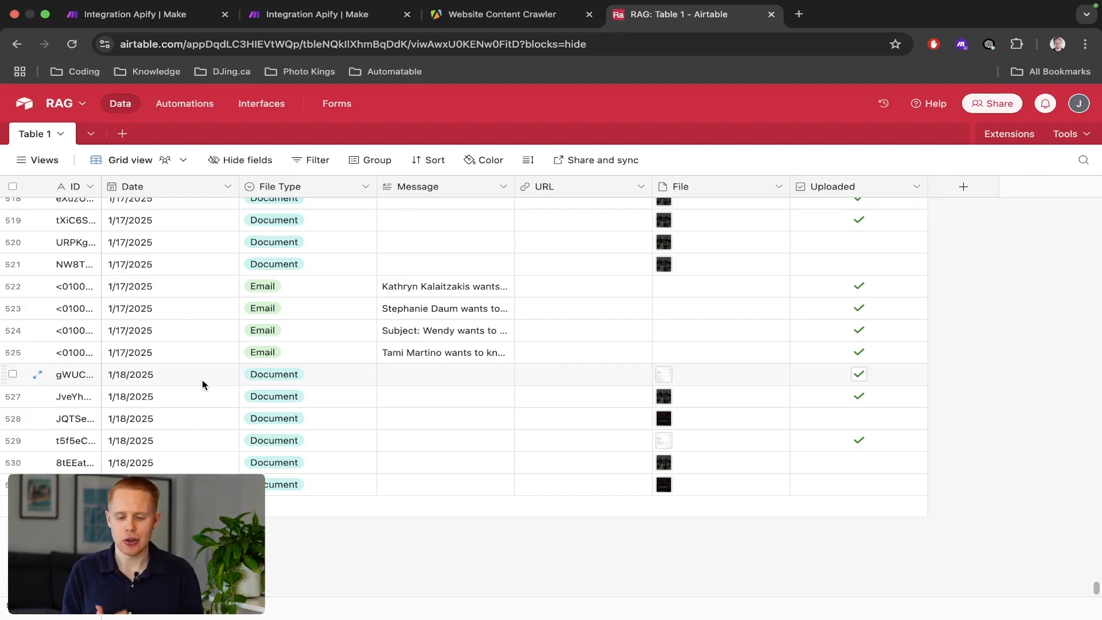
key(super+1)
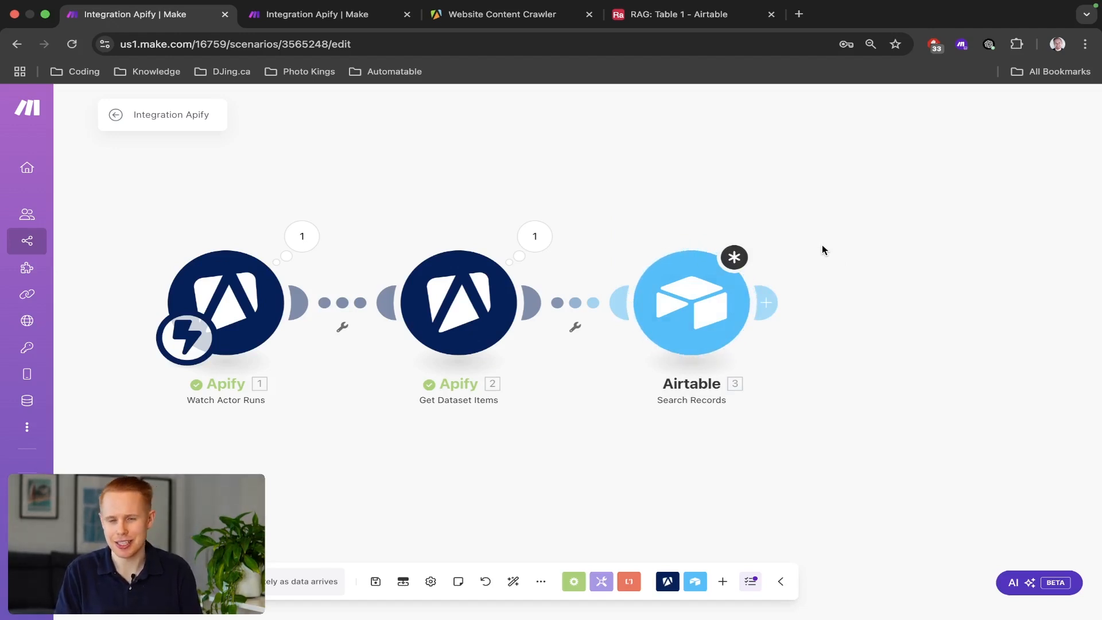
click(692, 322)
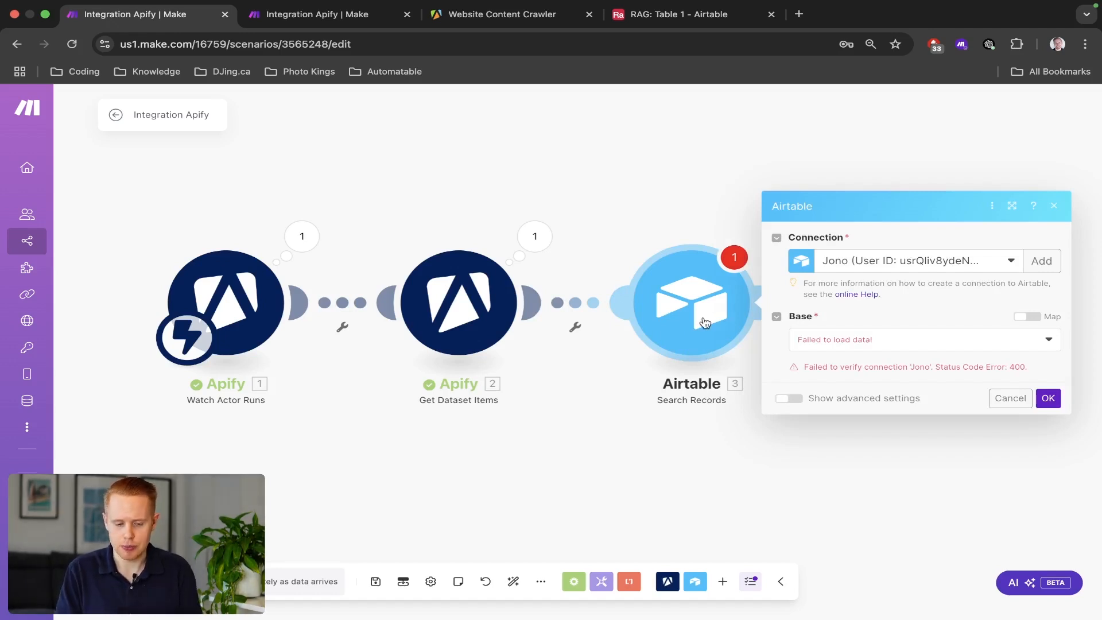
key(super+4)
Leave the RAG base and return to the Airtable home page.
scroll(453, 273, down, 10)
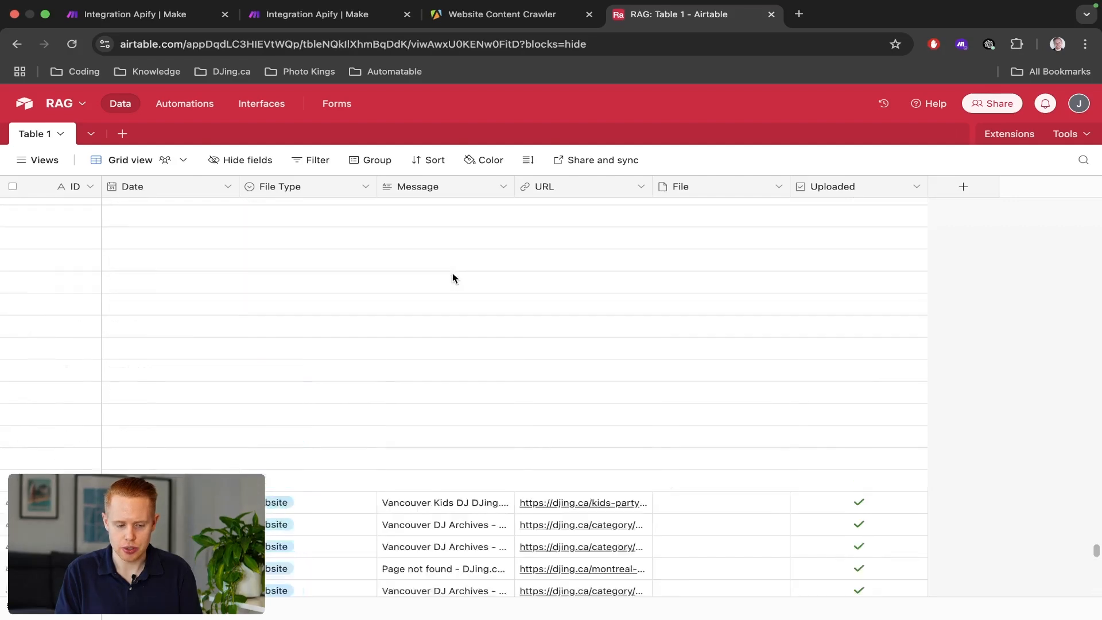
scroll(453, 279, up, 20)
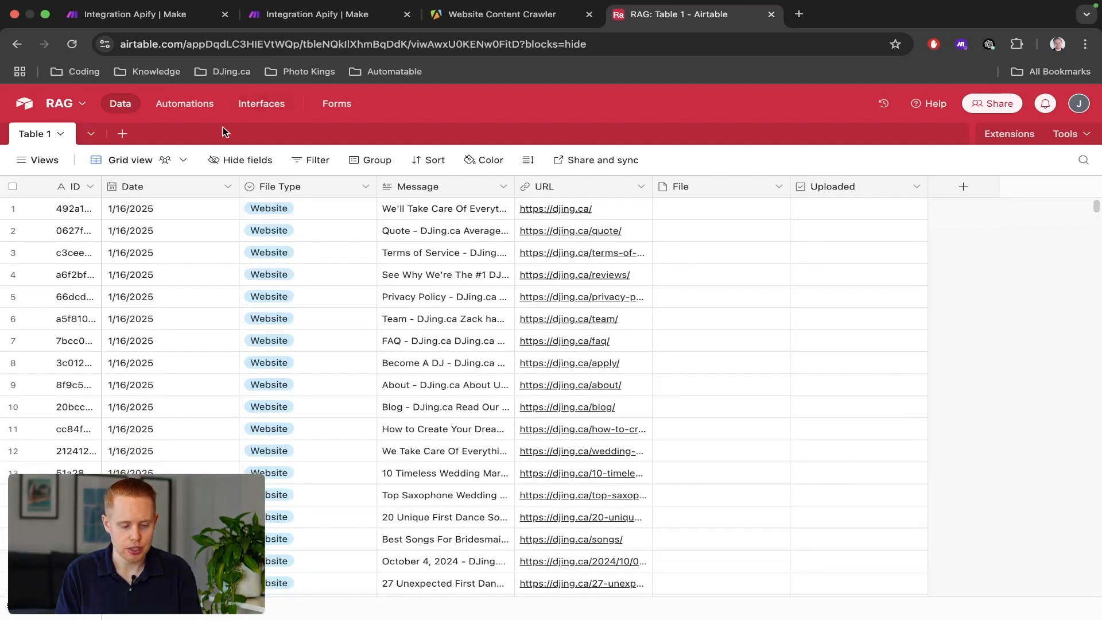
click(59, 103)
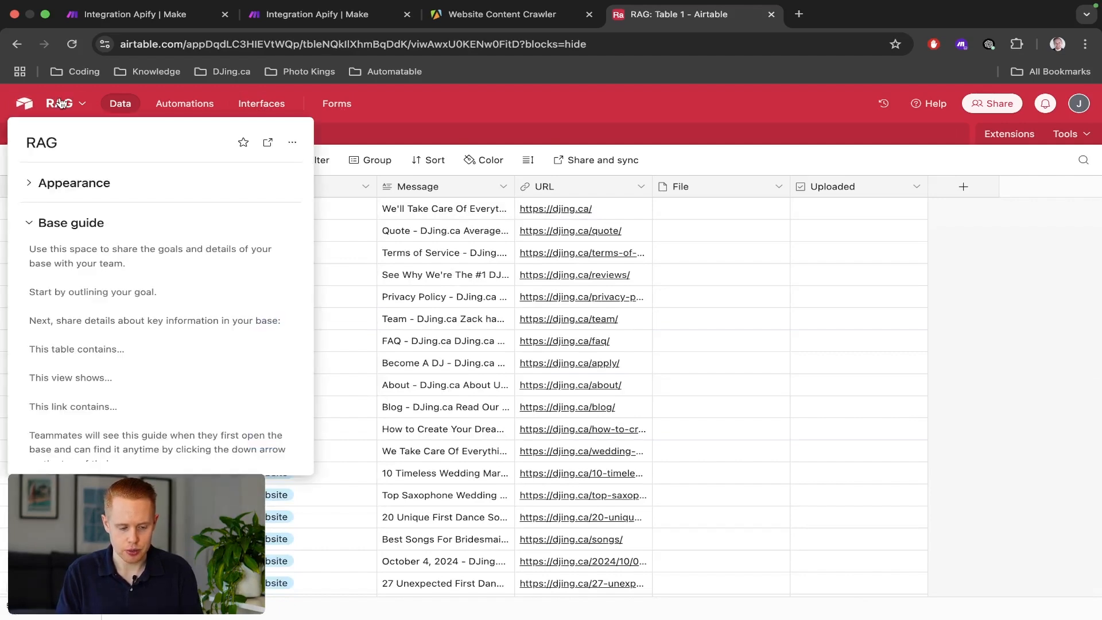
click(24, 103)
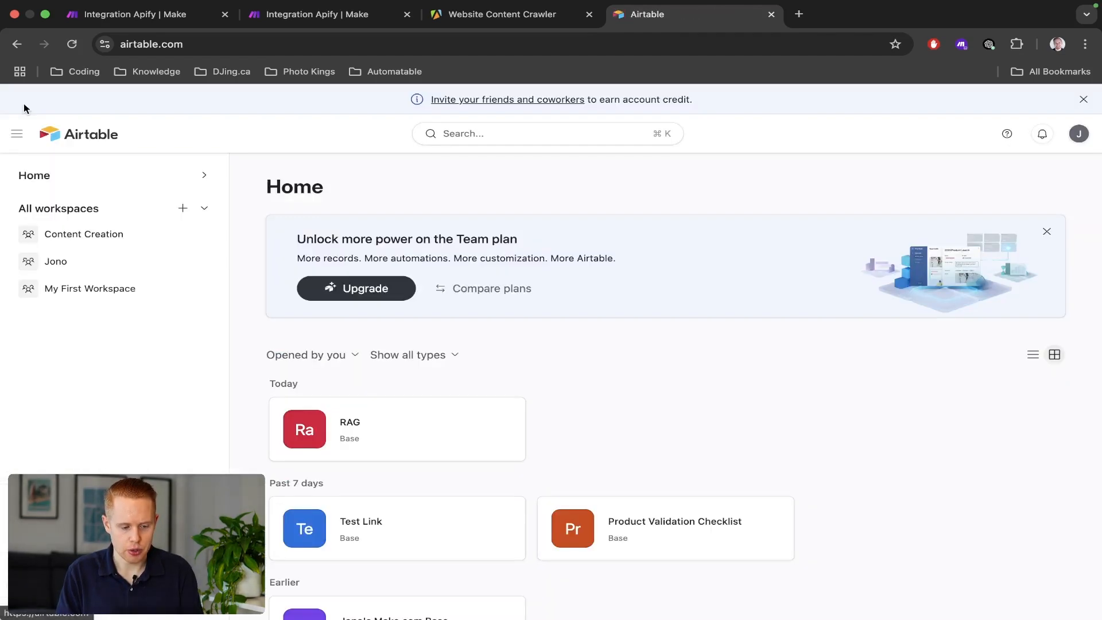
right_click(565, 401)
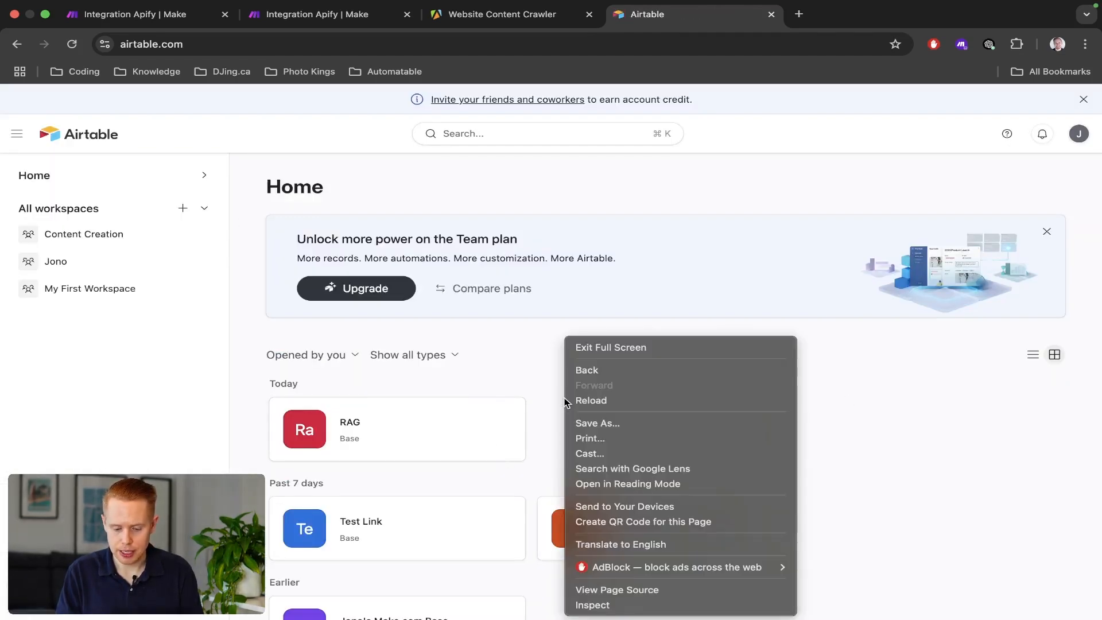
click(562, 403)
scroll(561, 403, down, 3)
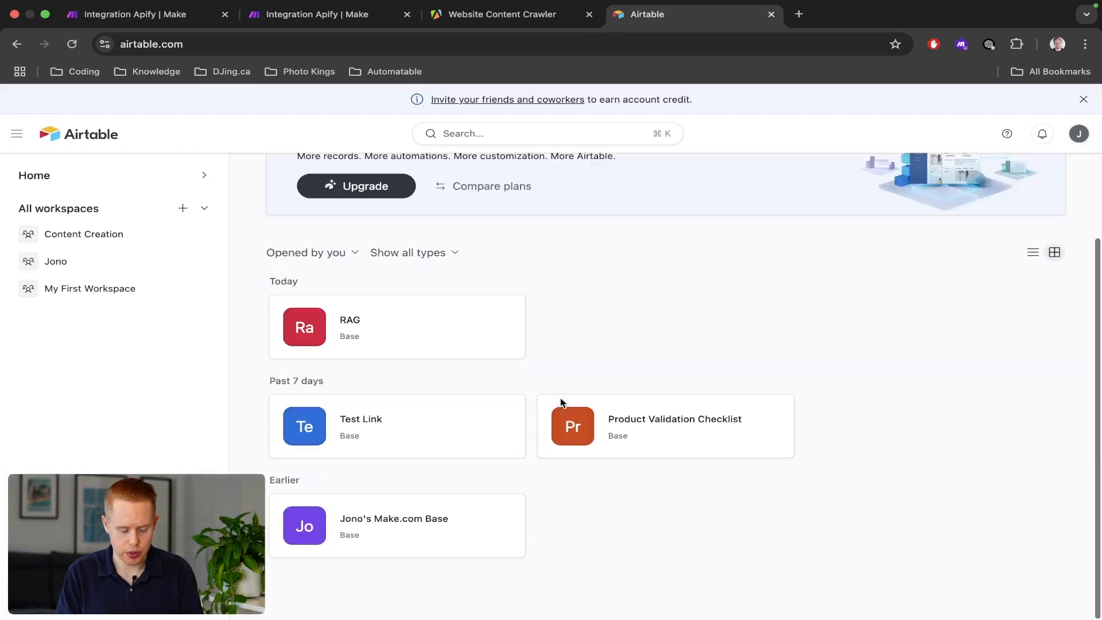
Create a new blank base from scratch in the chosen workspace.
click(114, 596)
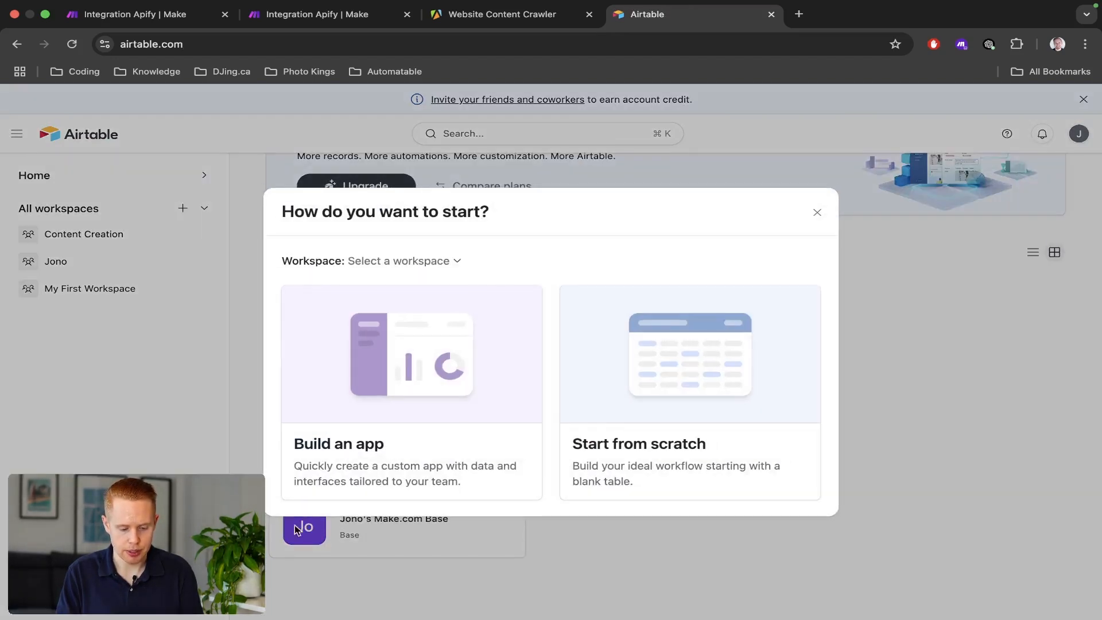
click(734, 400)
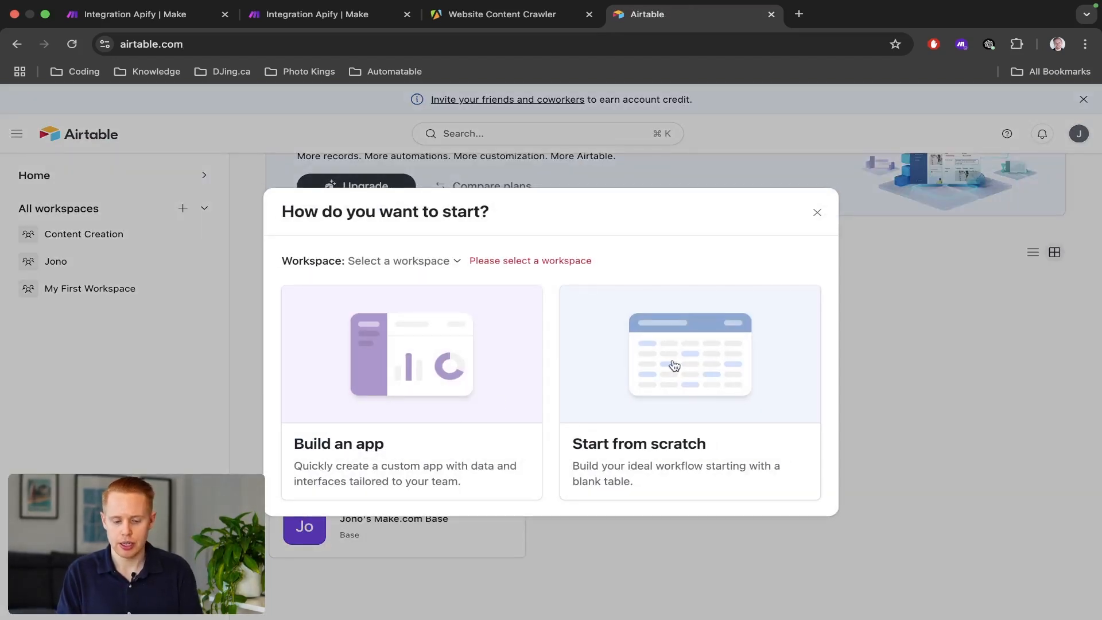
click(455, 260)
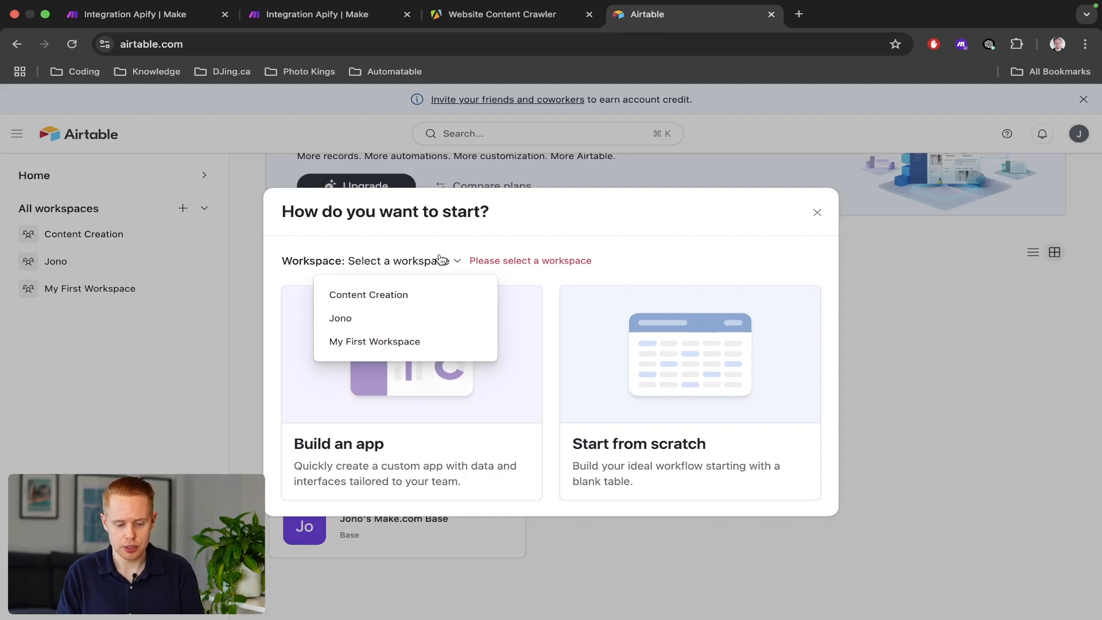
click(389, 319)
click(692, 366)
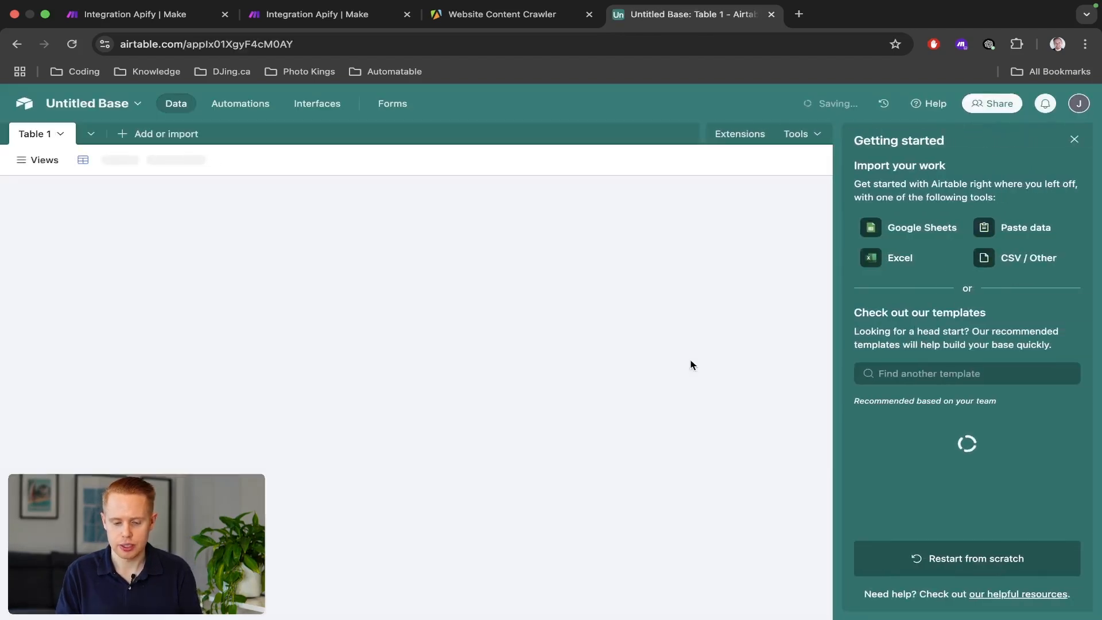
click(1075, 141)
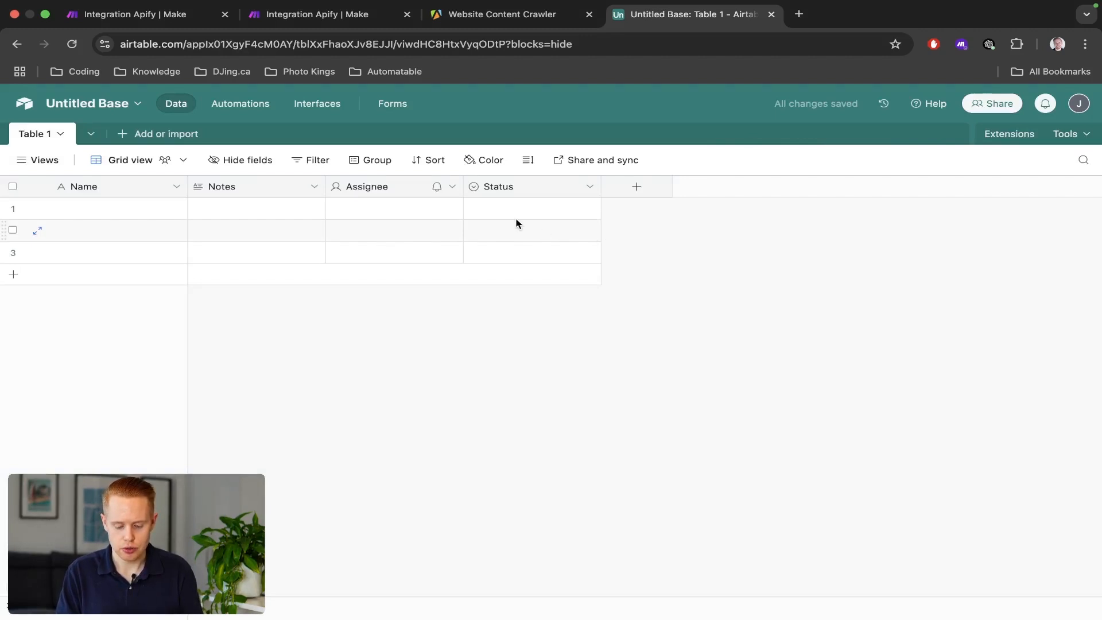
Open the new base in a second tab, with the RAG base open for reference.
click(76, 217)
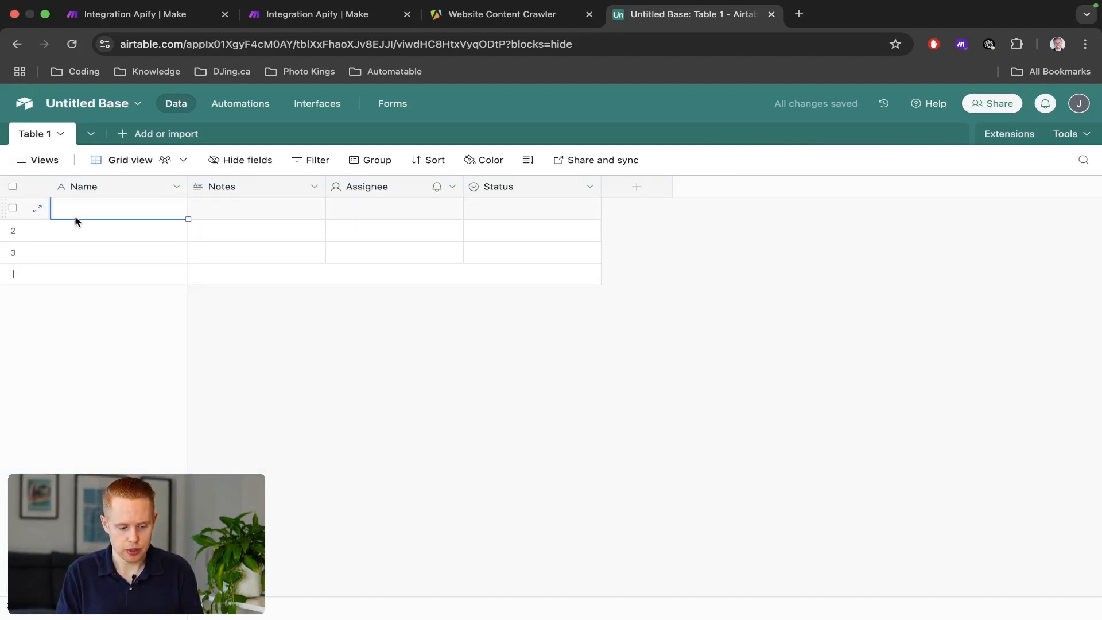
key(super+v)
click(630, 401)
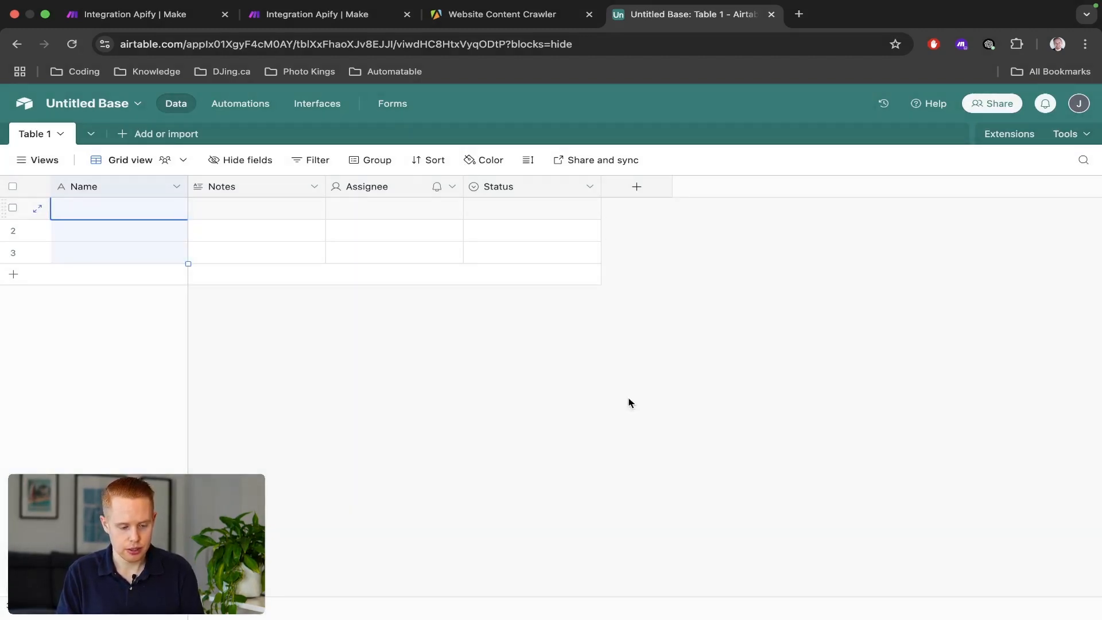
key(super+l)
key(super+Return)
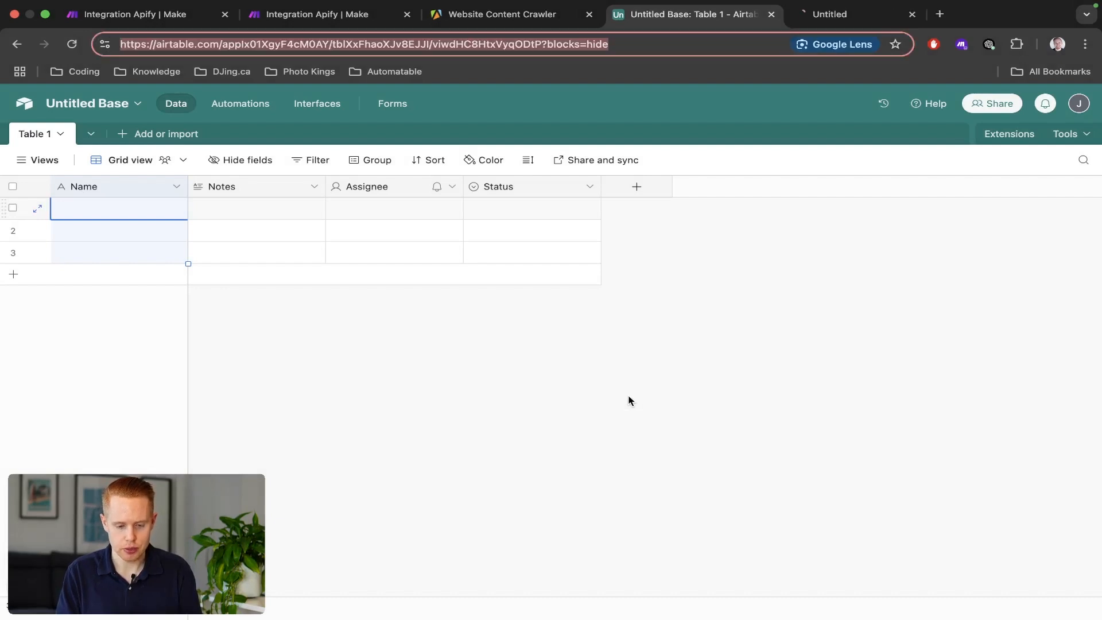
click(24, 111)
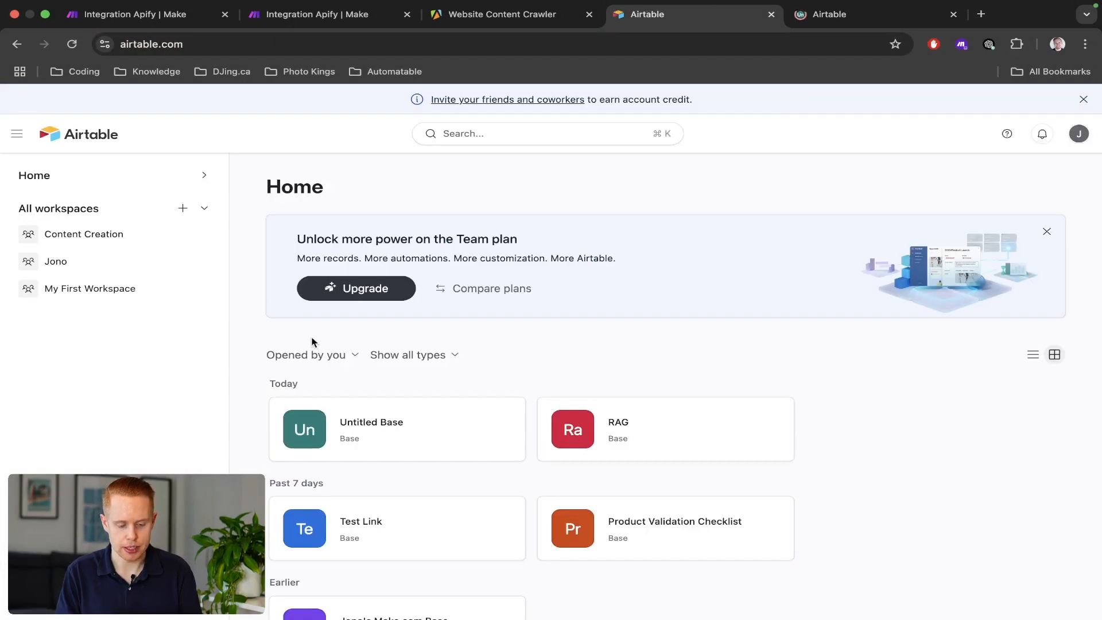
click(635, 433)
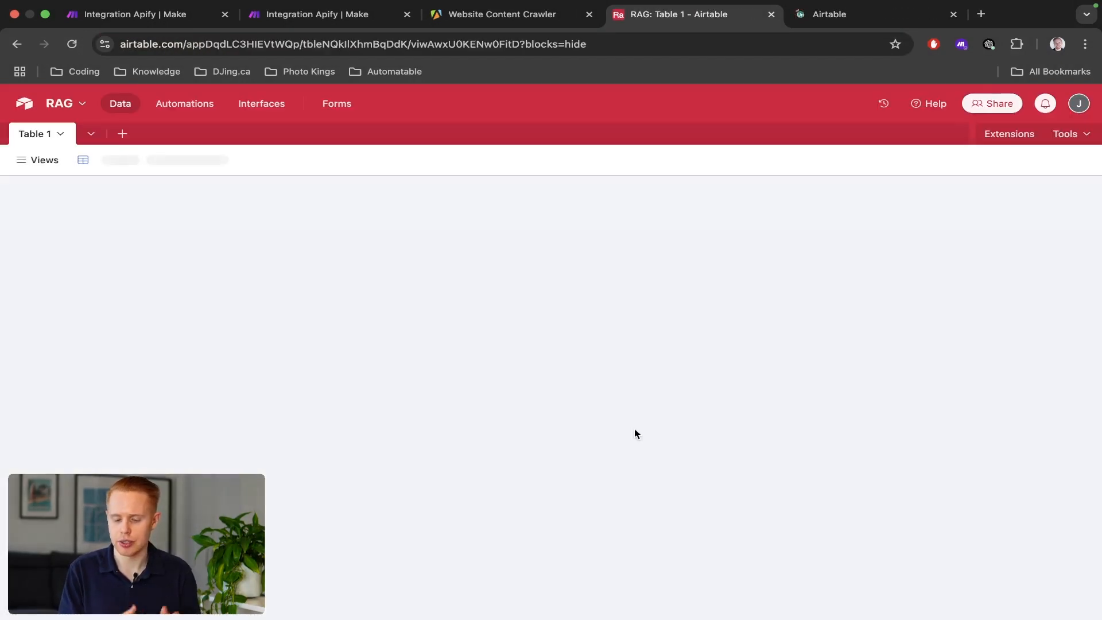
key(ctrl+Tab)
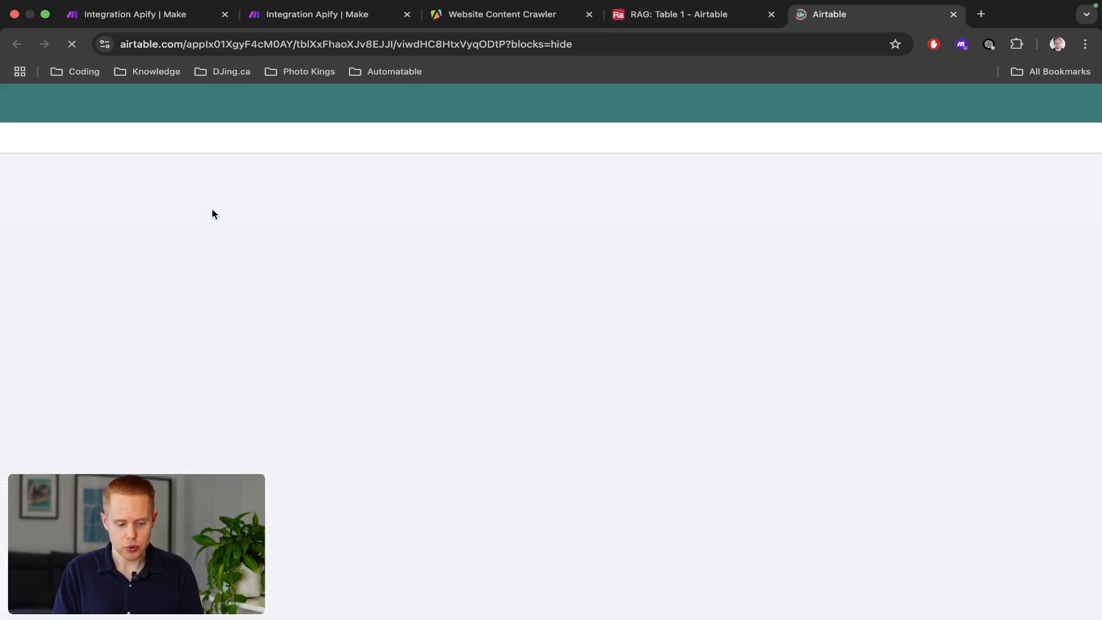
Rename the new table's primary Name field to ID.
click(101, 190)
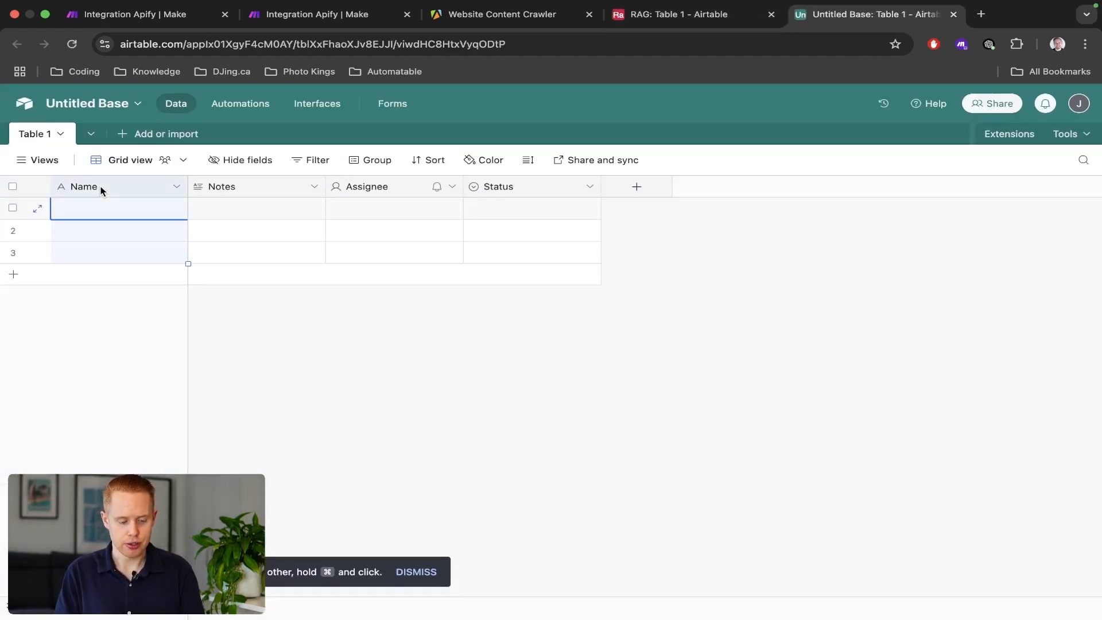
double_click(101, 190)
click(118, 224)
key(super+a)
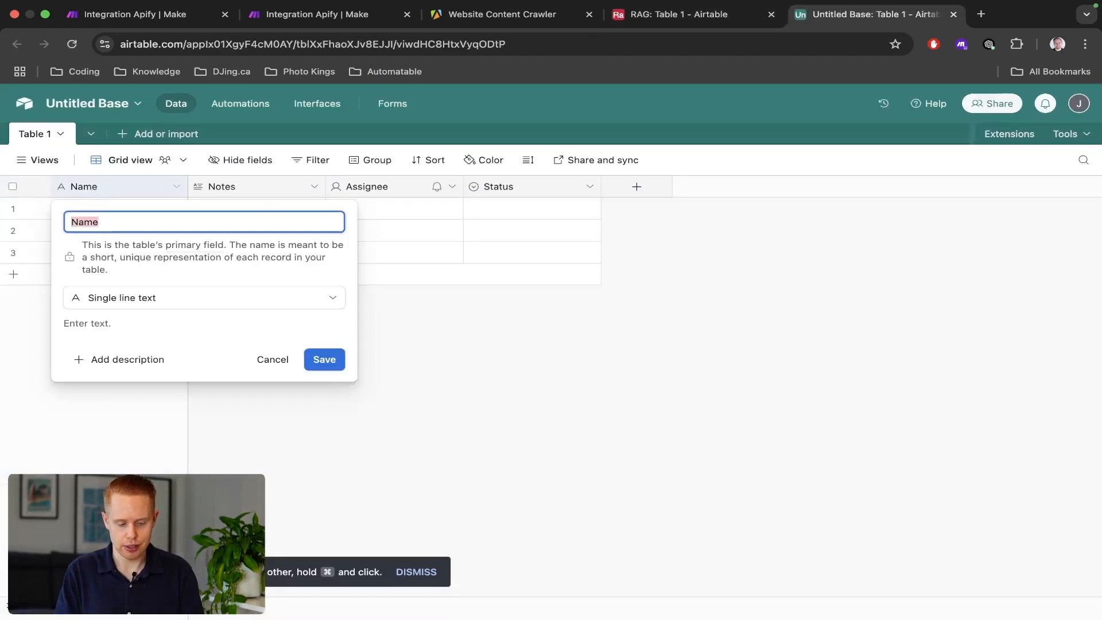
text(ID)
click(322, 360)
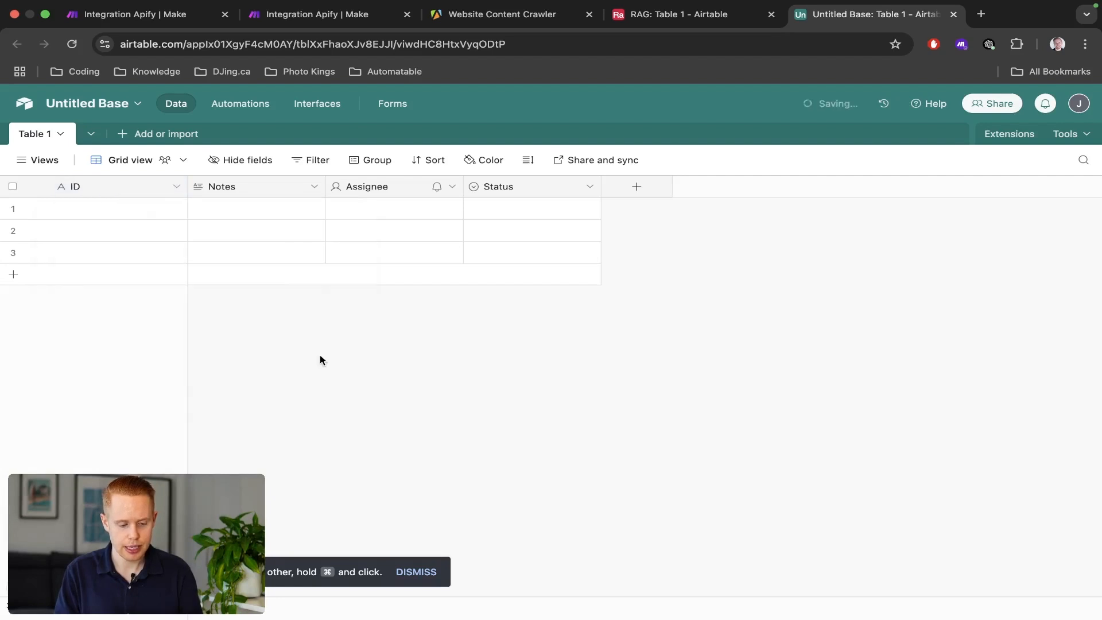
key(ctrl+shift+Tab)
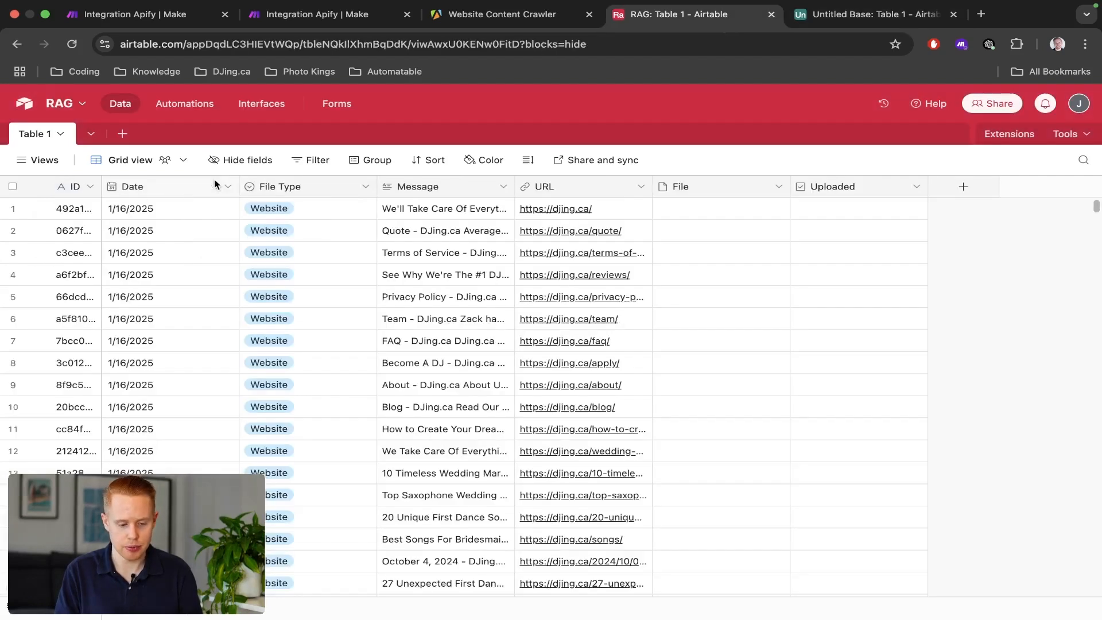
key(ctrl+Tab)
Turn the Notes field into a Date-type field named Date.
click(224, 187)
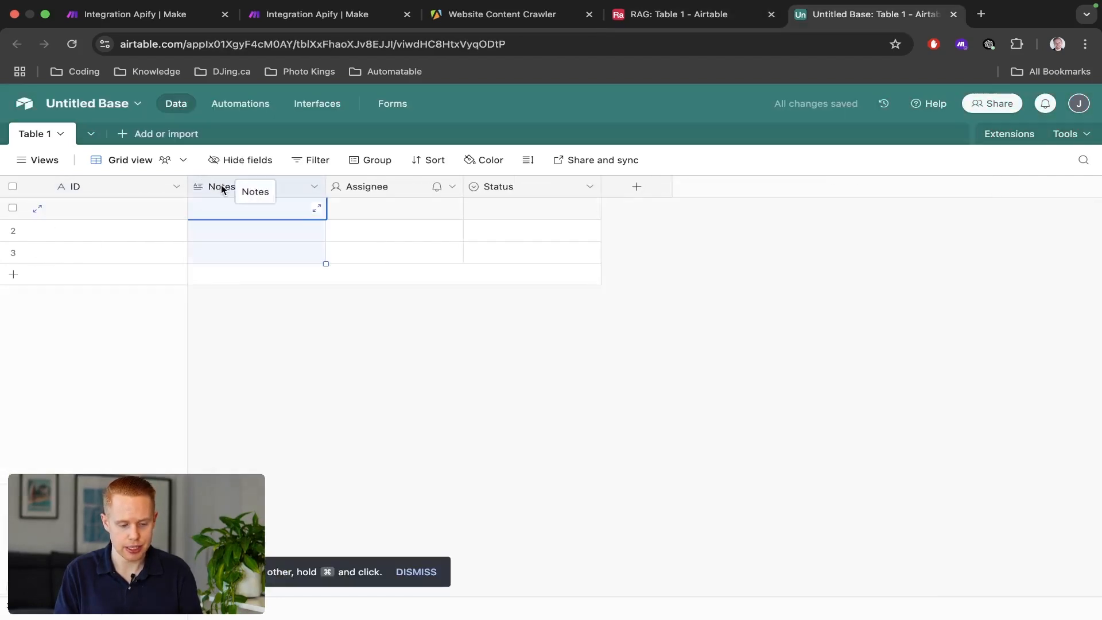
click(313, 186)
click(298, 219)
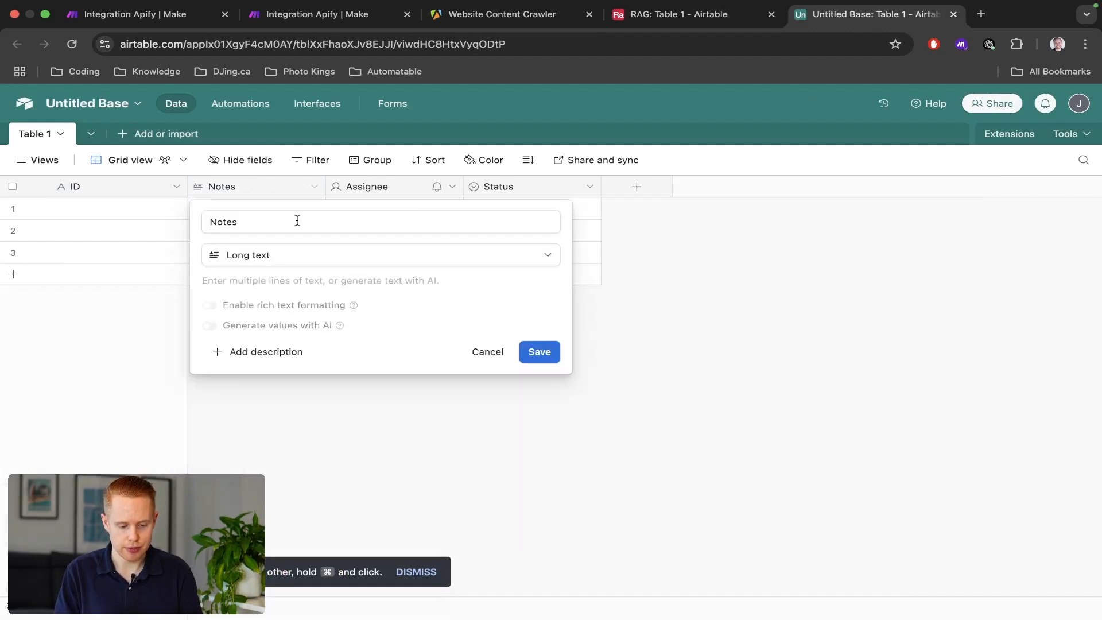
double_click(320, 224)
text(Date)
click(308, 262)
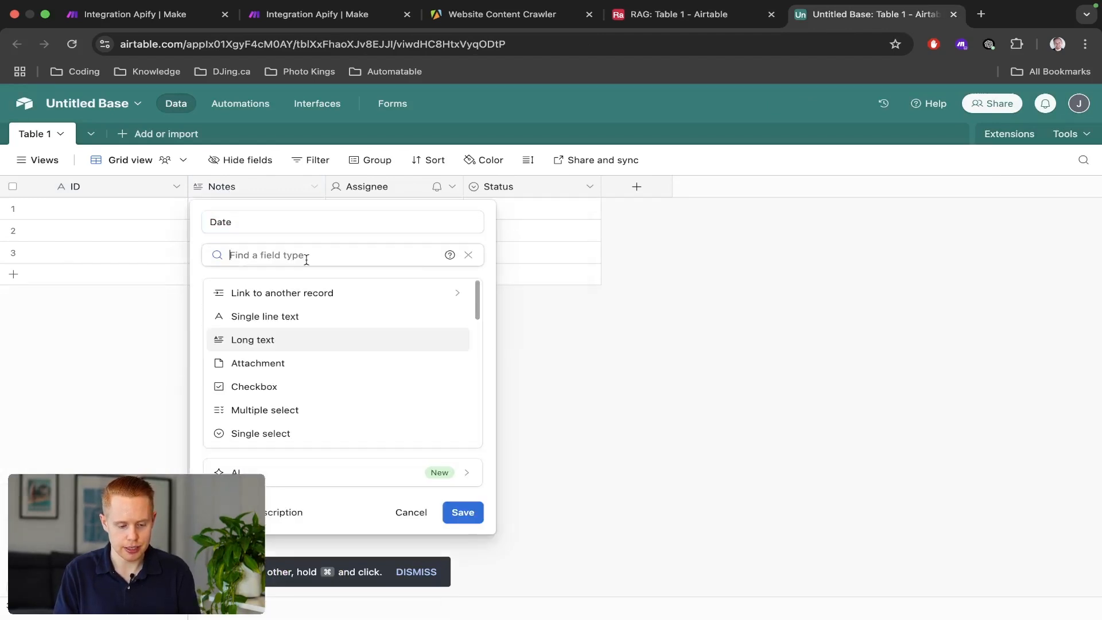
text(date)
click(287, 298)
click(465, 475)
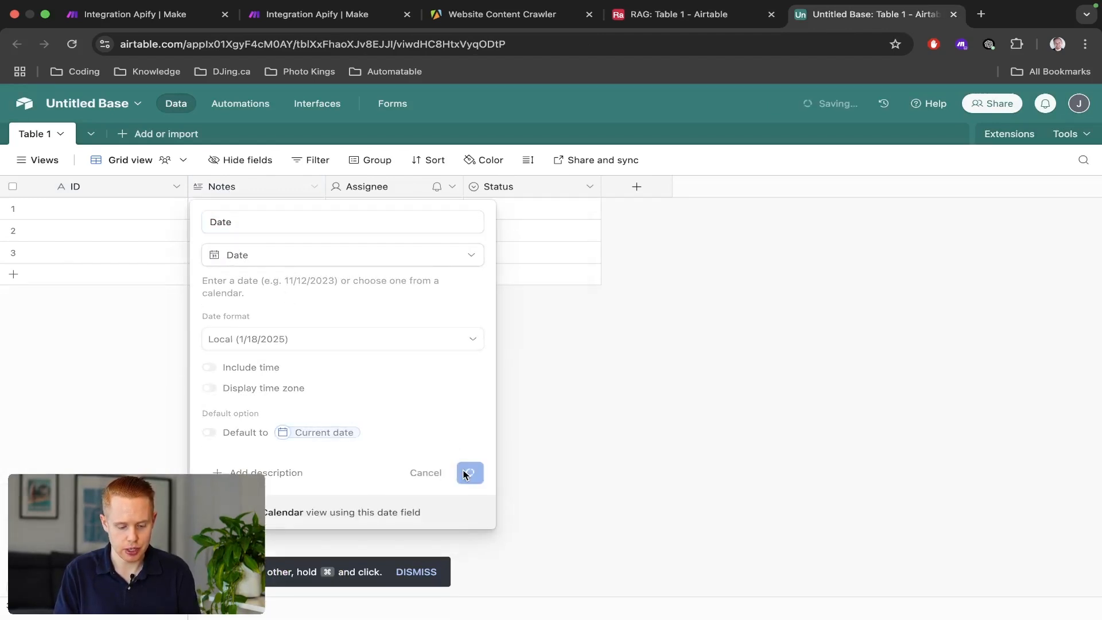
key(ctrl+shift+Tab)
key(ctrl+Tab)
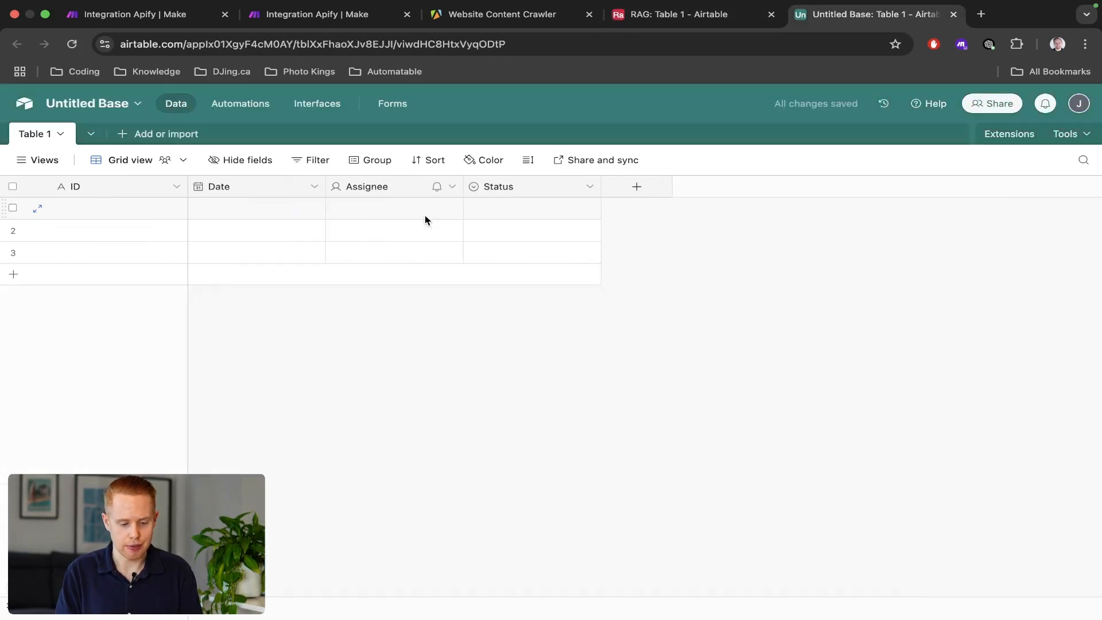
Rename the Assignee field to Source, checking the RAG table's field names for reference.
click(358, 190)
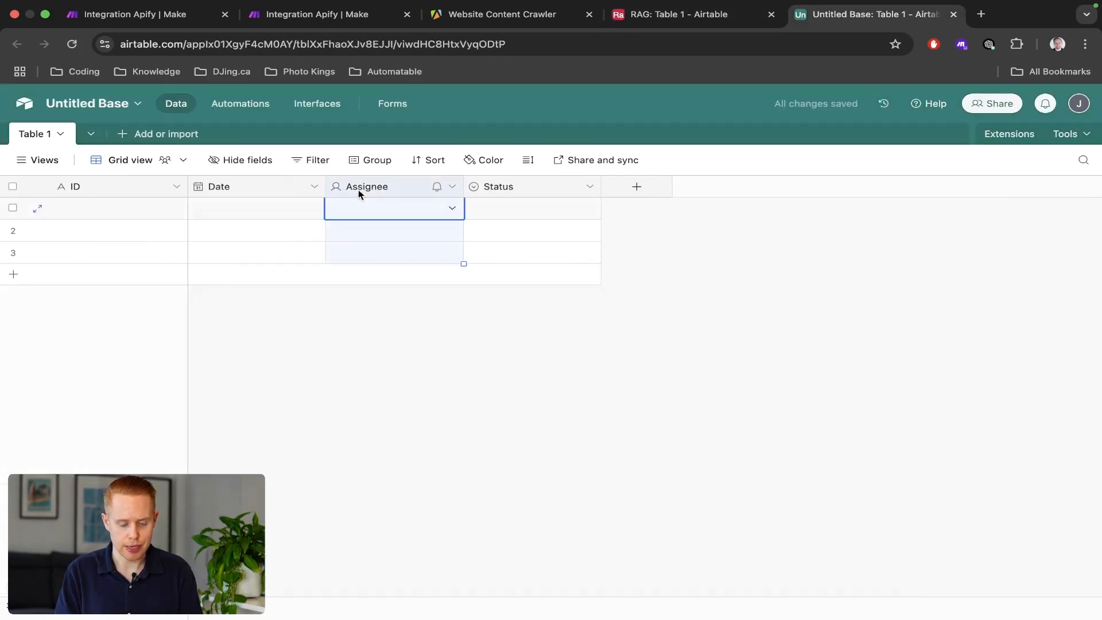
click(447, 188)
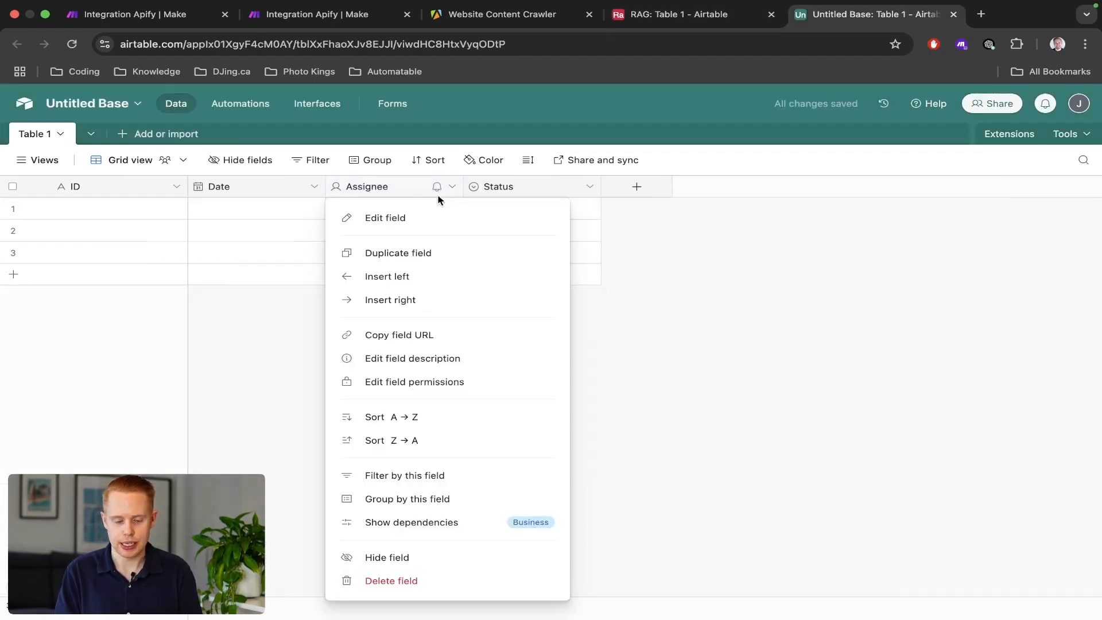
click(402, 221)
double_click(395, 222)
text(FileType)
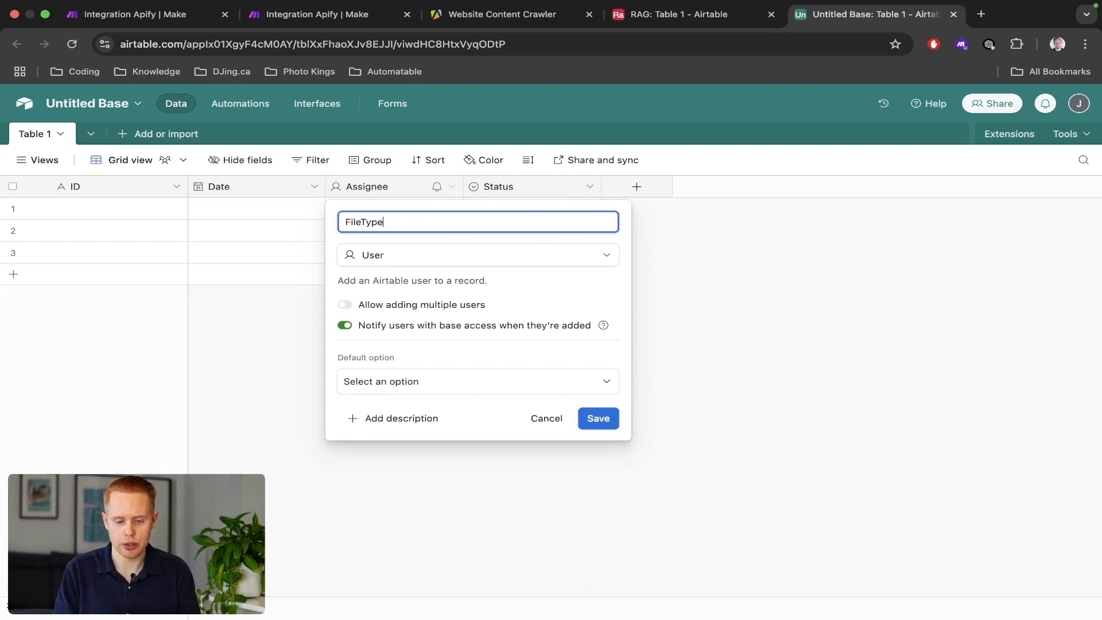
key(ctrl+shift+Tab)
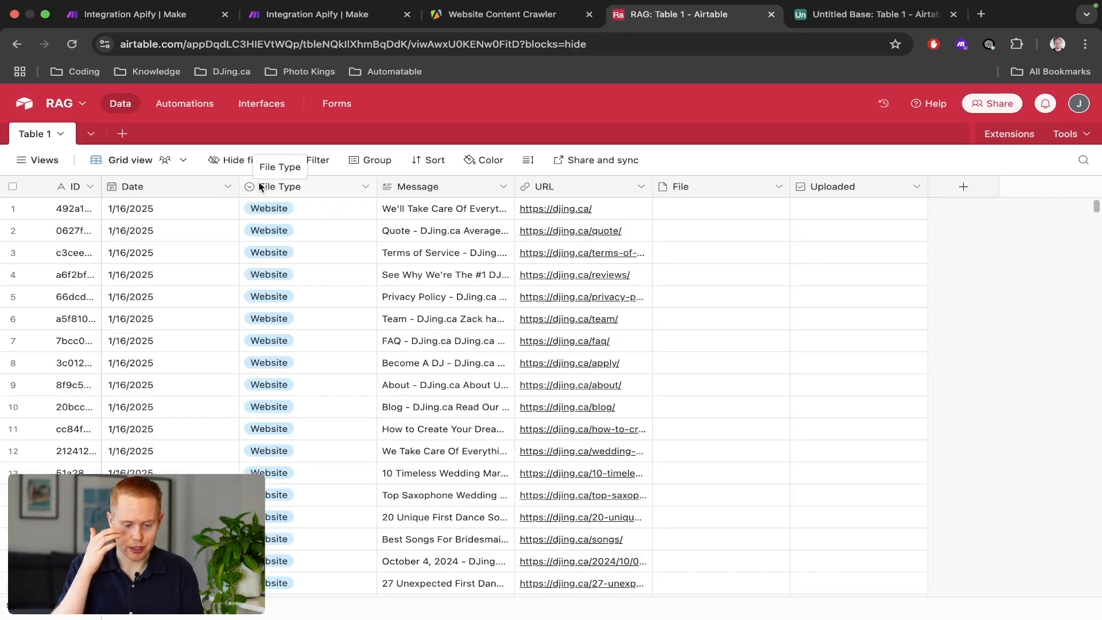
scroll(259, 187, up, 10)
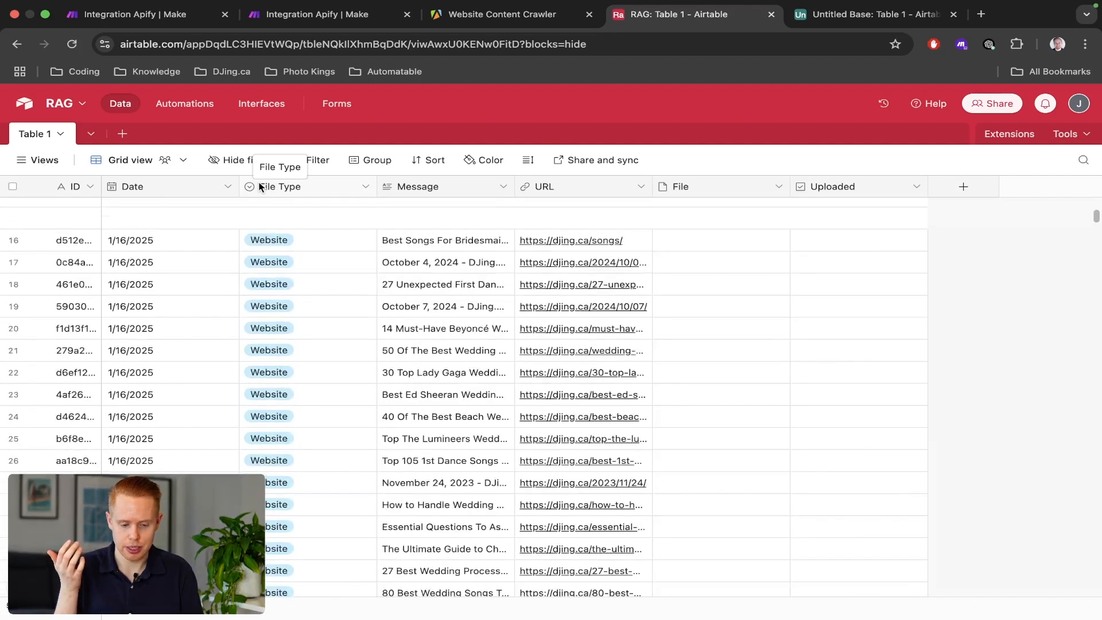
key(ctrl+Tab)
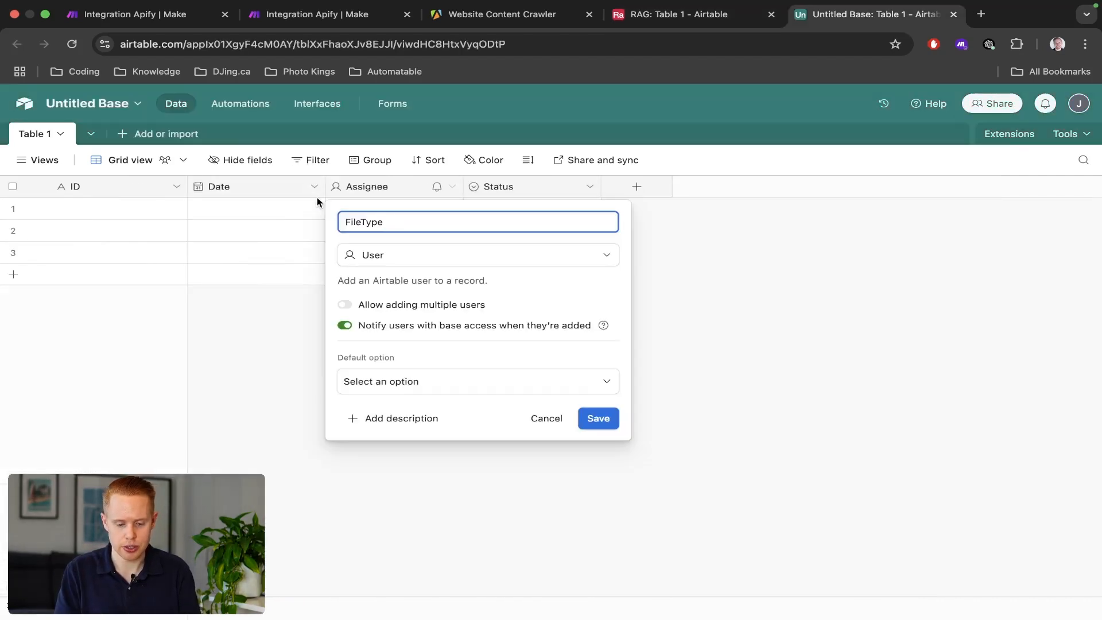
key(super+a)
text(Source)
Make Source a single-select field with Website and Email options and save it.
click(425, 256)
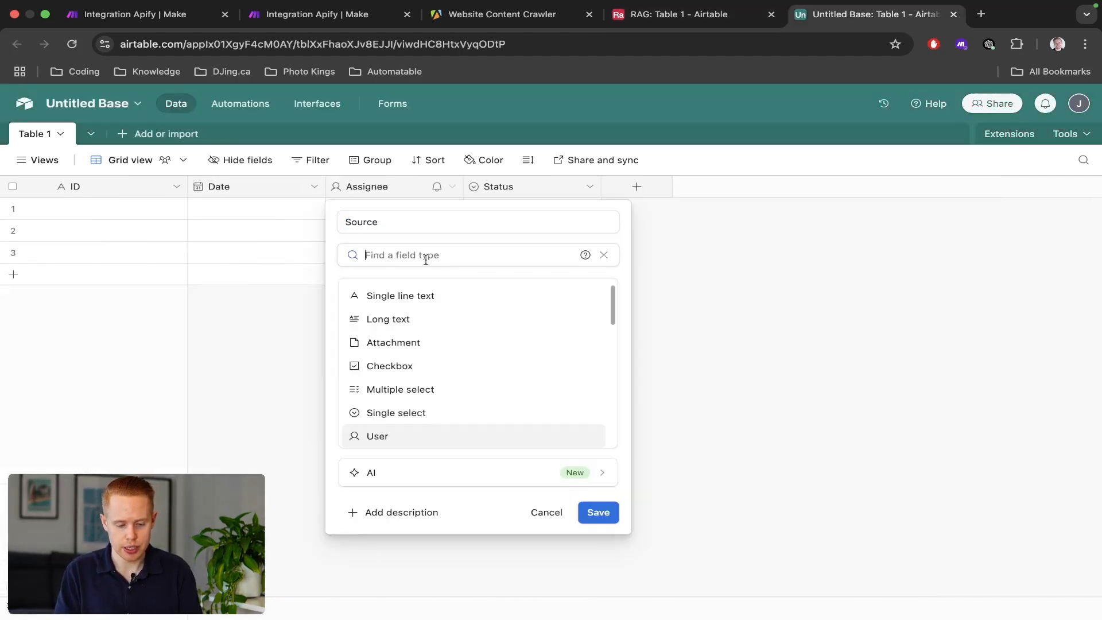
text(drop)
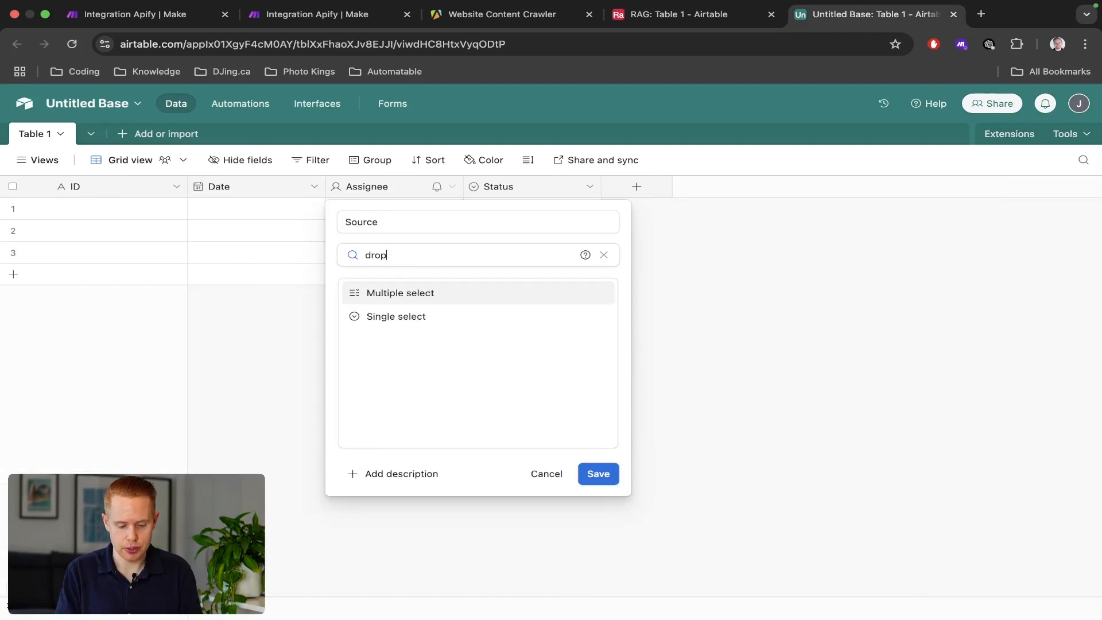
click(409, 320)
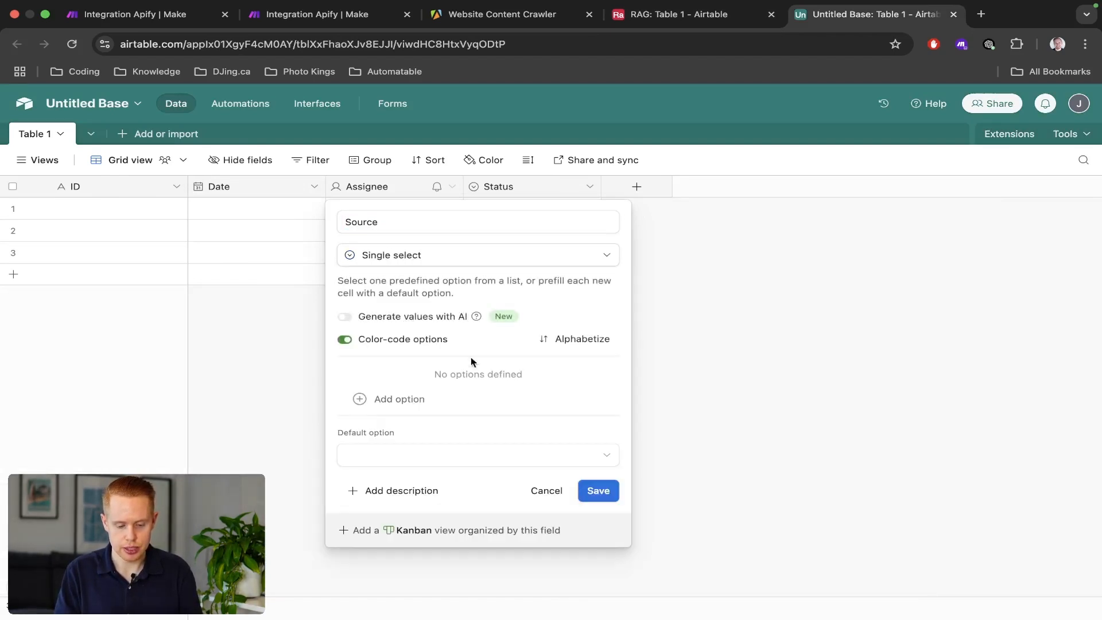
key(ctrl+shift+Tab)
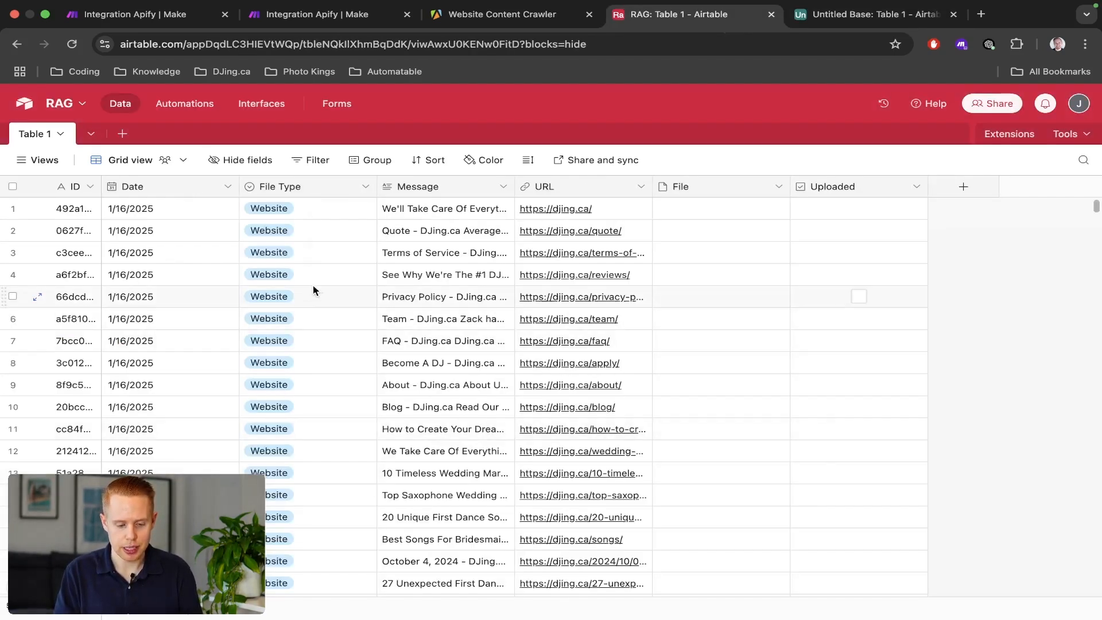
click(336, 256)
click(336, 257)
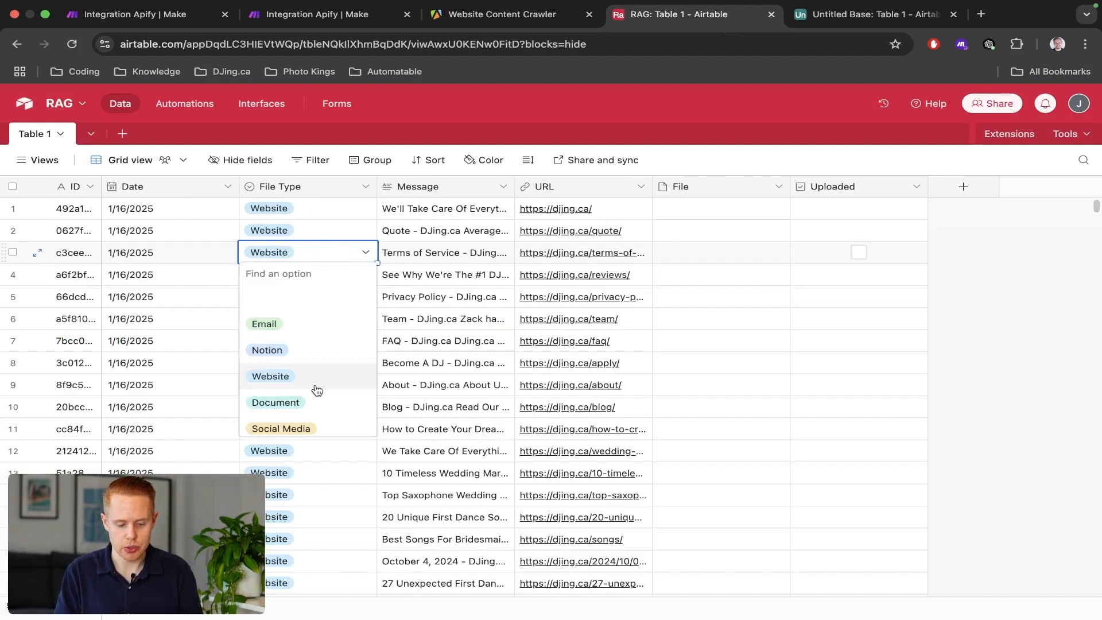
key(ctrl+Tab)
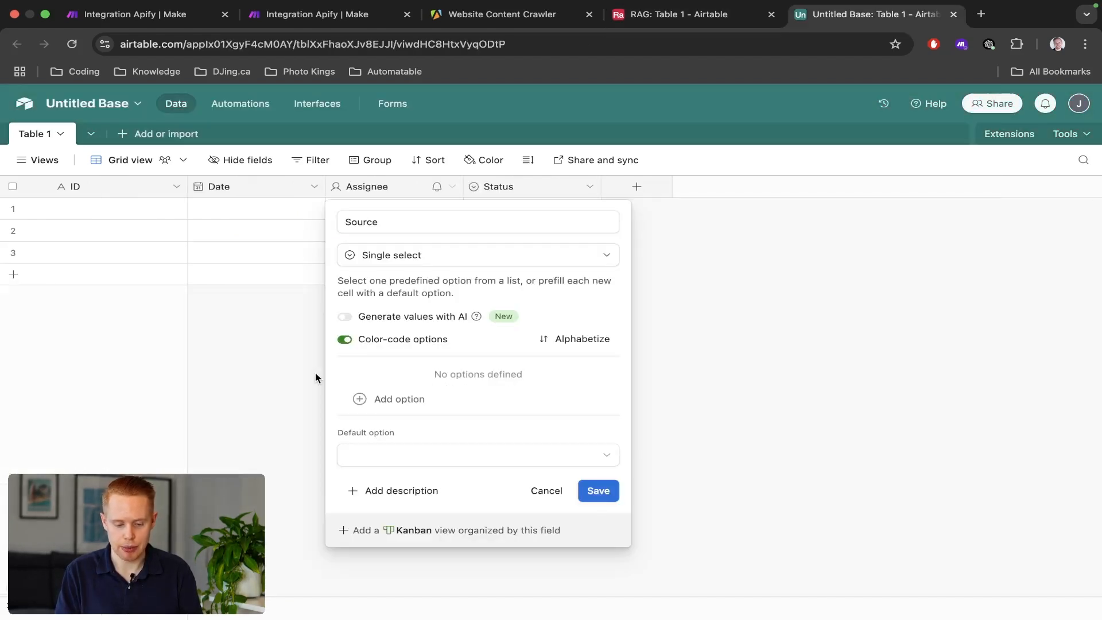
click(401, 399)
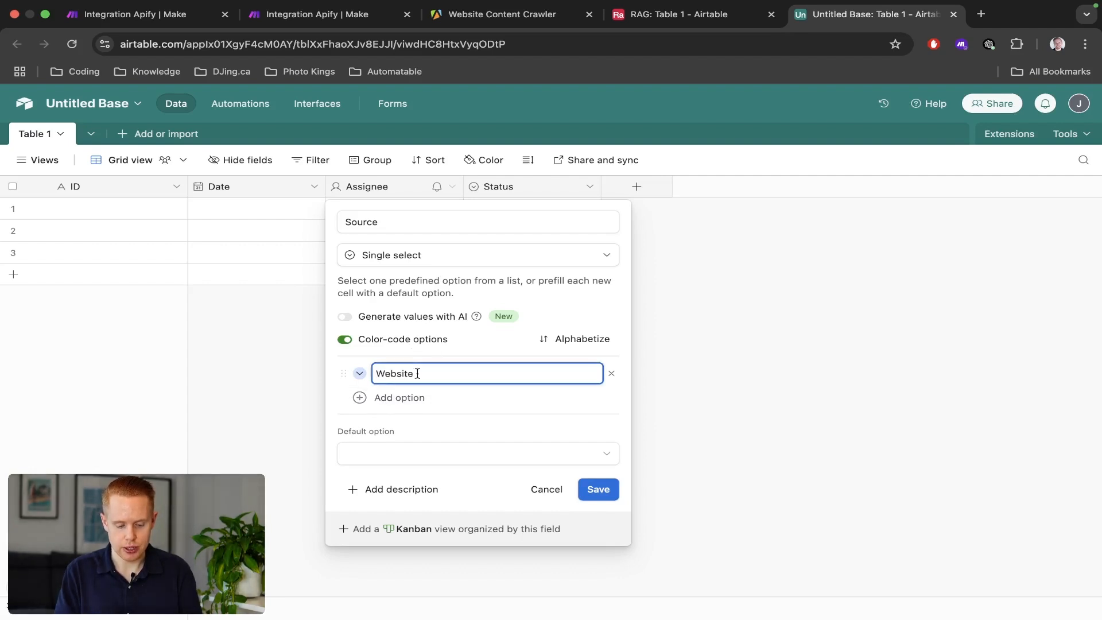
click(402, 398)
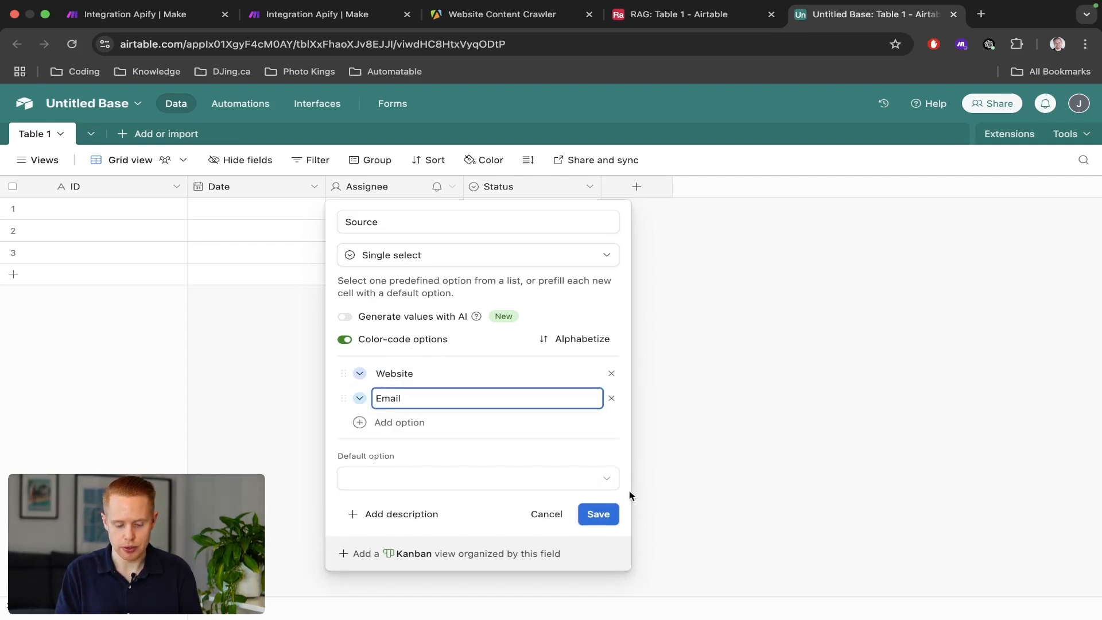
click(598, 514)
key(ctrl+shift+Tab)
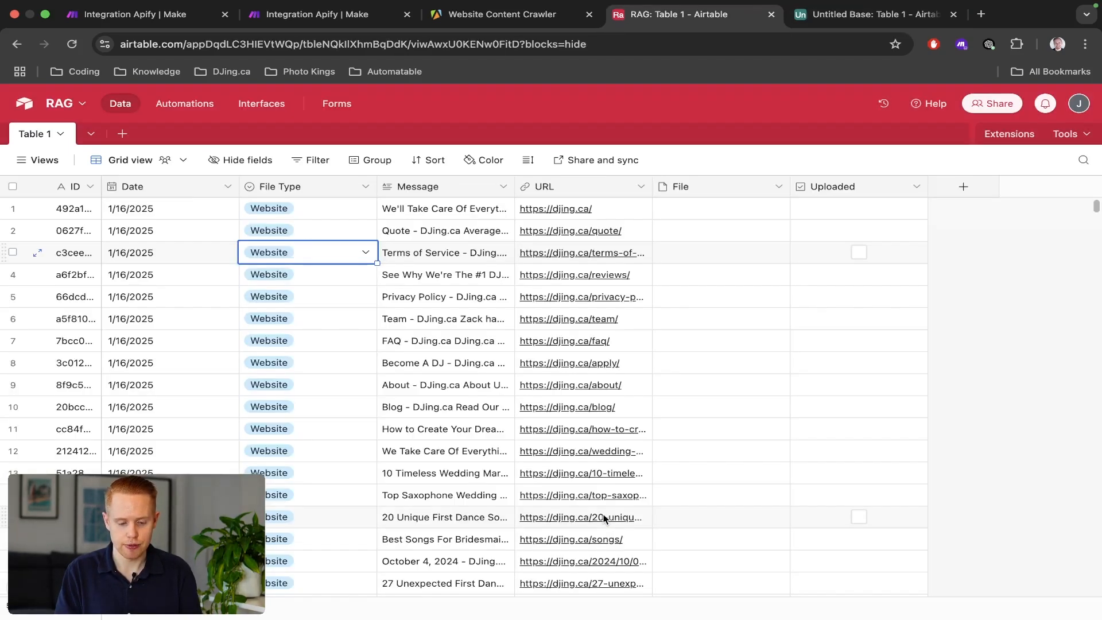
key(ctrl+Tab)
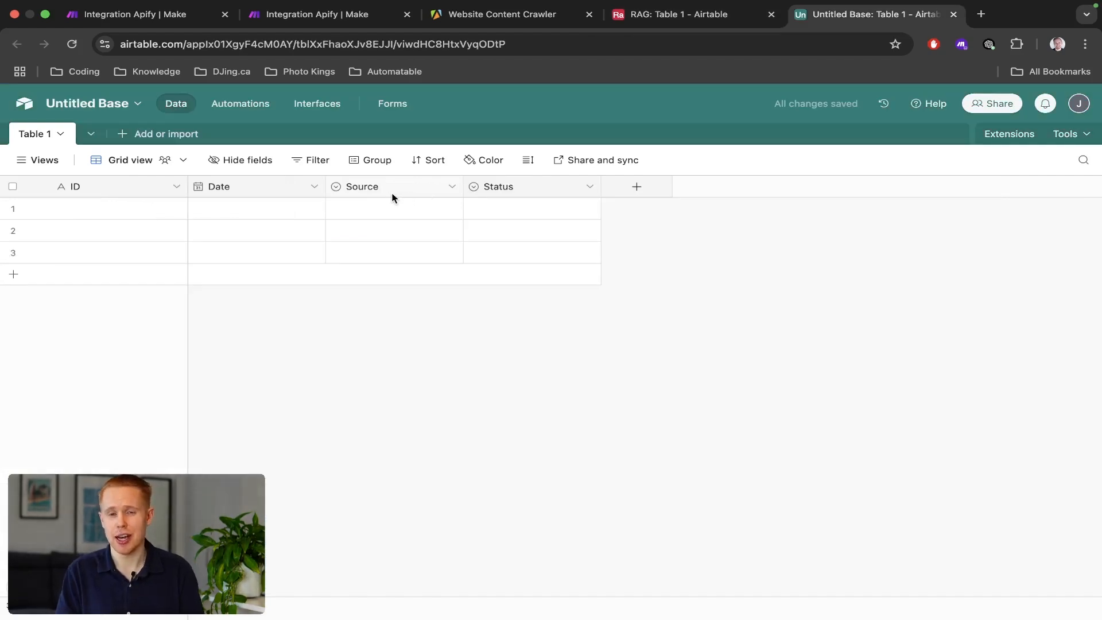
Change the Status field into a long-text field named Message.
click(487, 186)
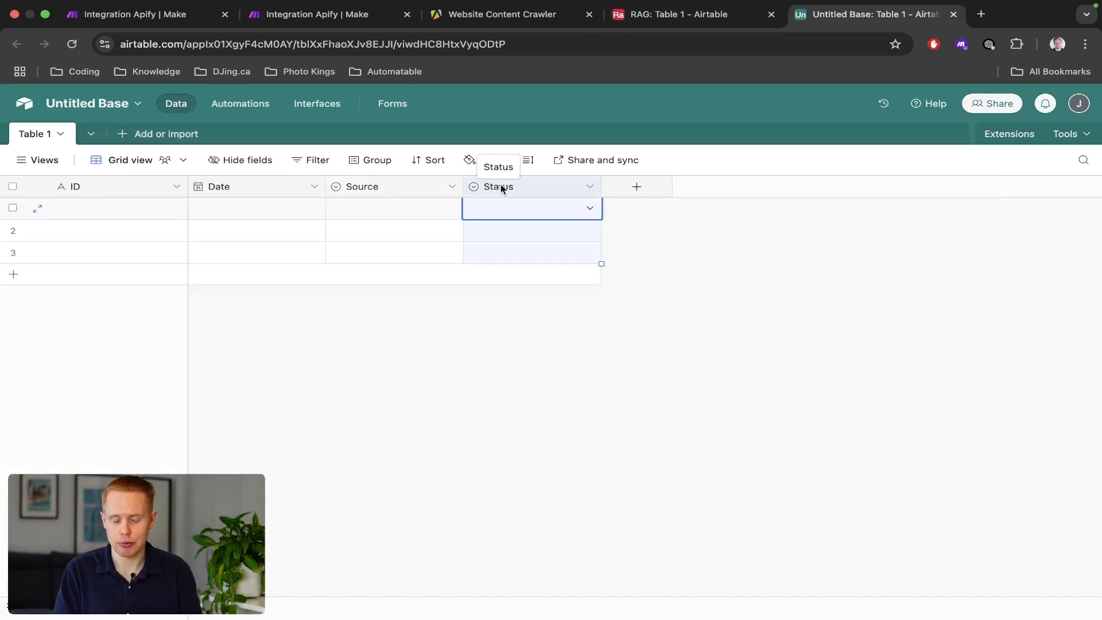
click(589, 187)
click(560, 216)
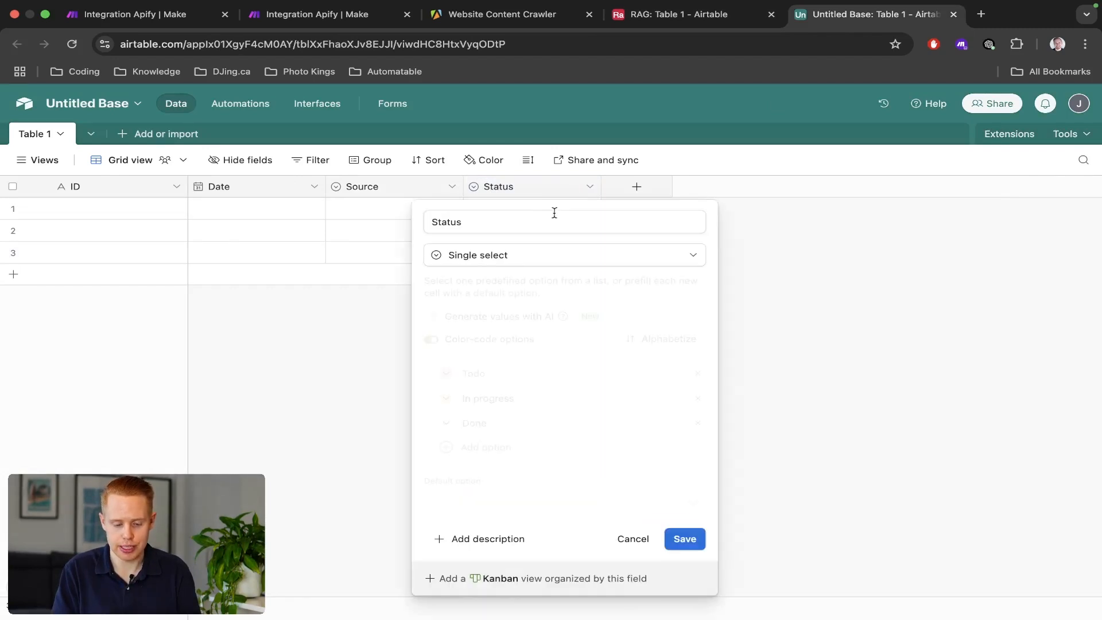
key(super+a)
text(Message)
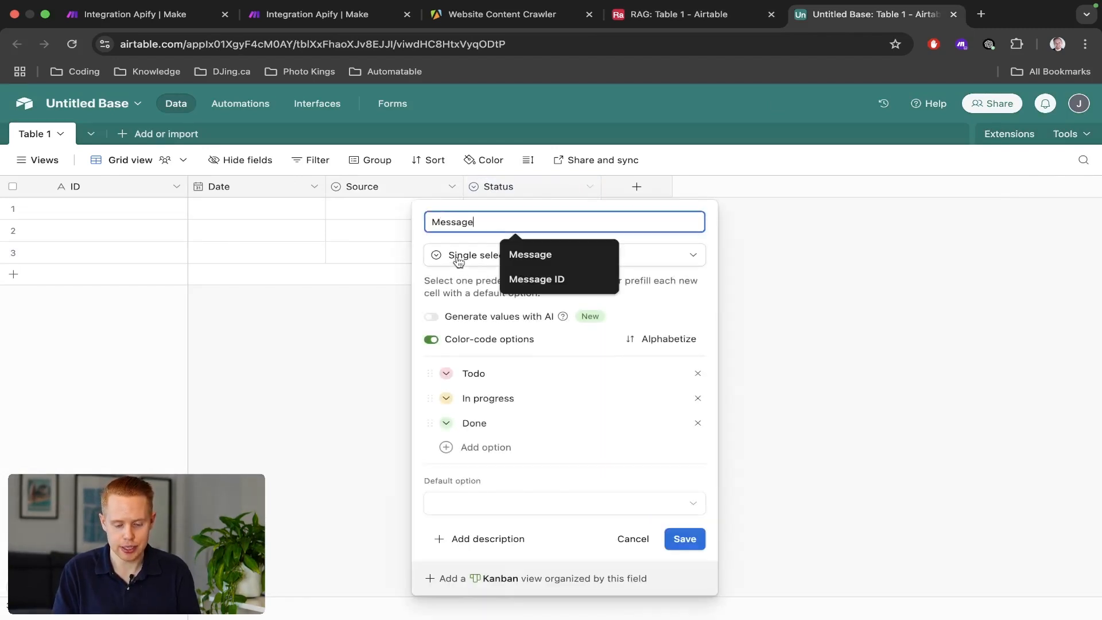
click(453, 256)
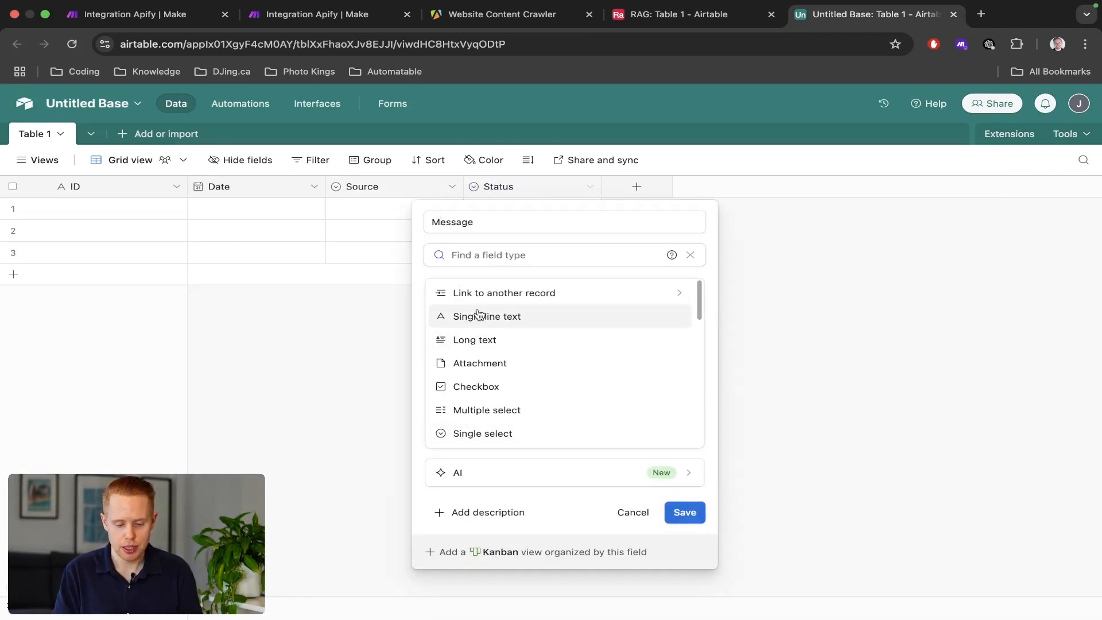
click(474, 339)
click(763, 352)
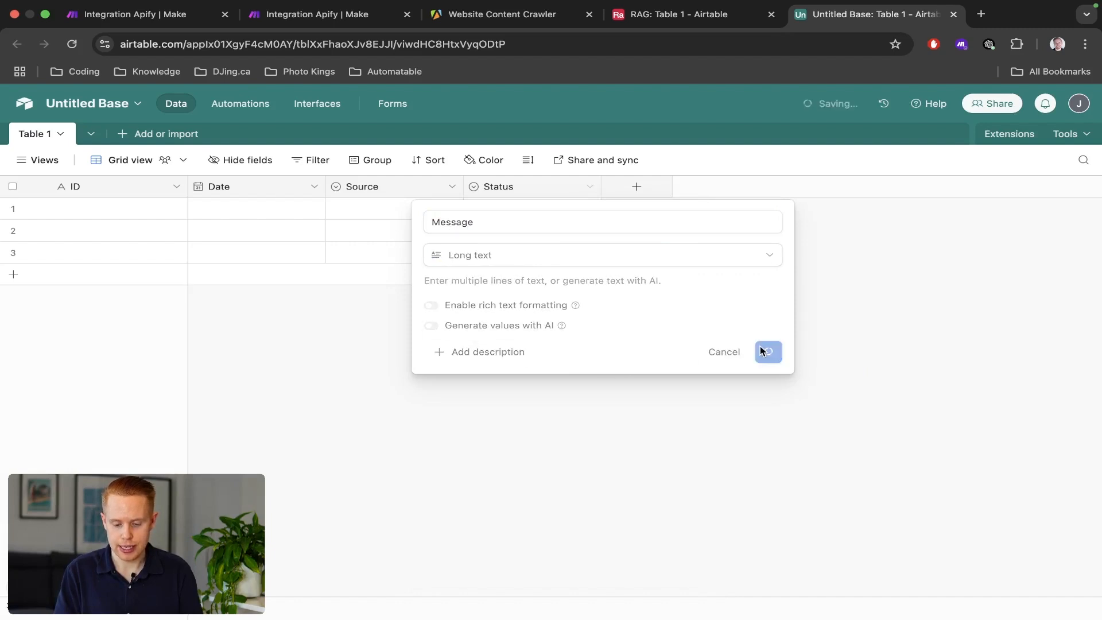
key(ctrl+shift+Tab)
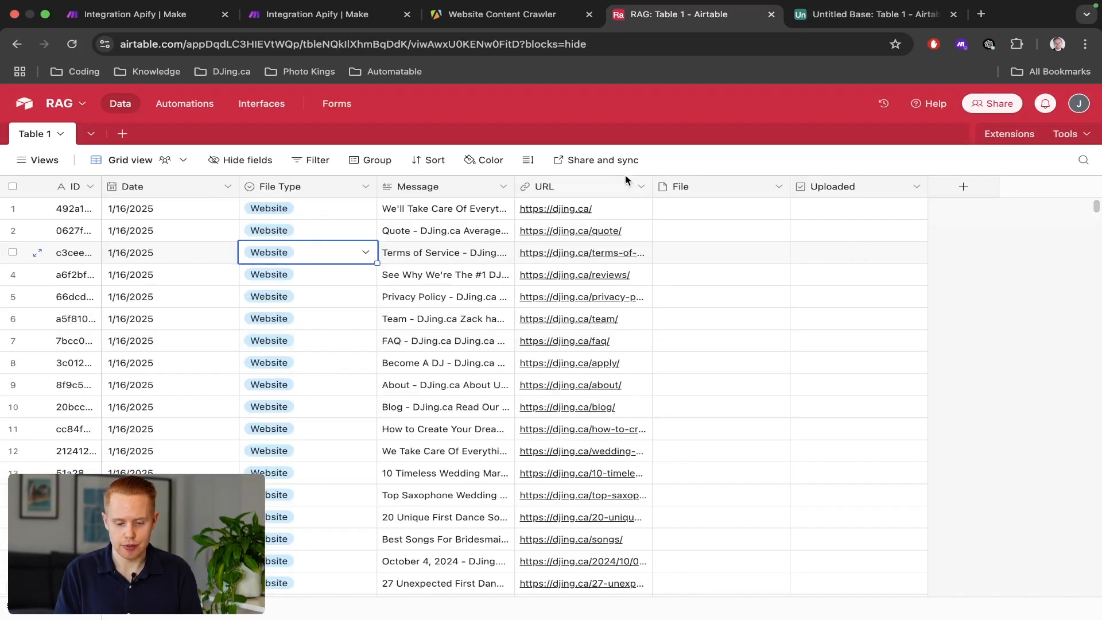
key(ctrl+Tab)
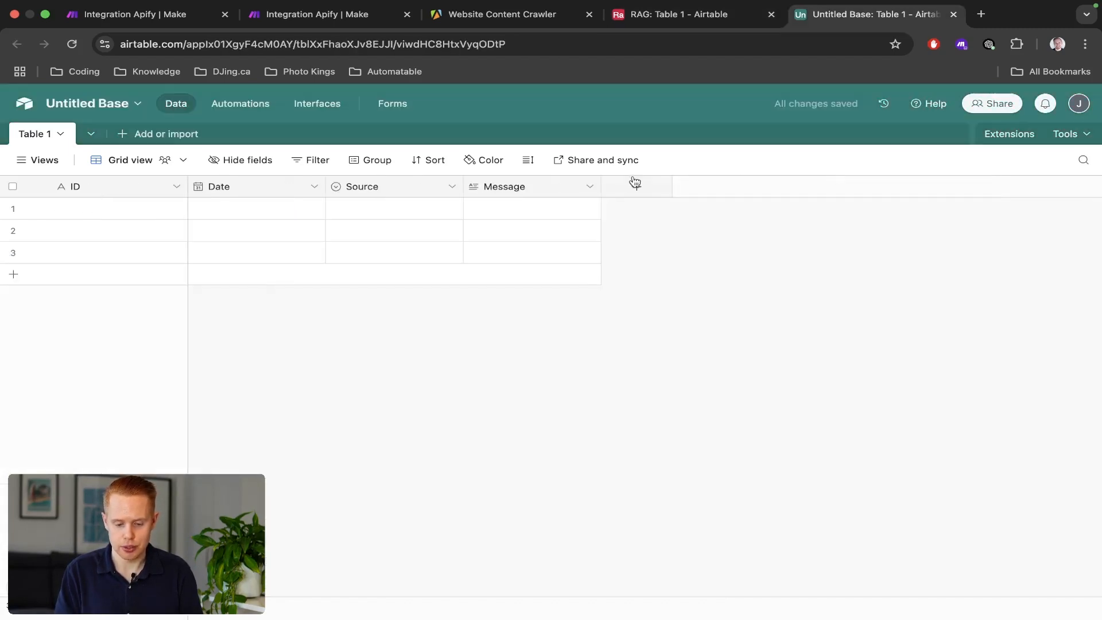
Add a URL field of type URL.
click(633, 187)
text(URL)
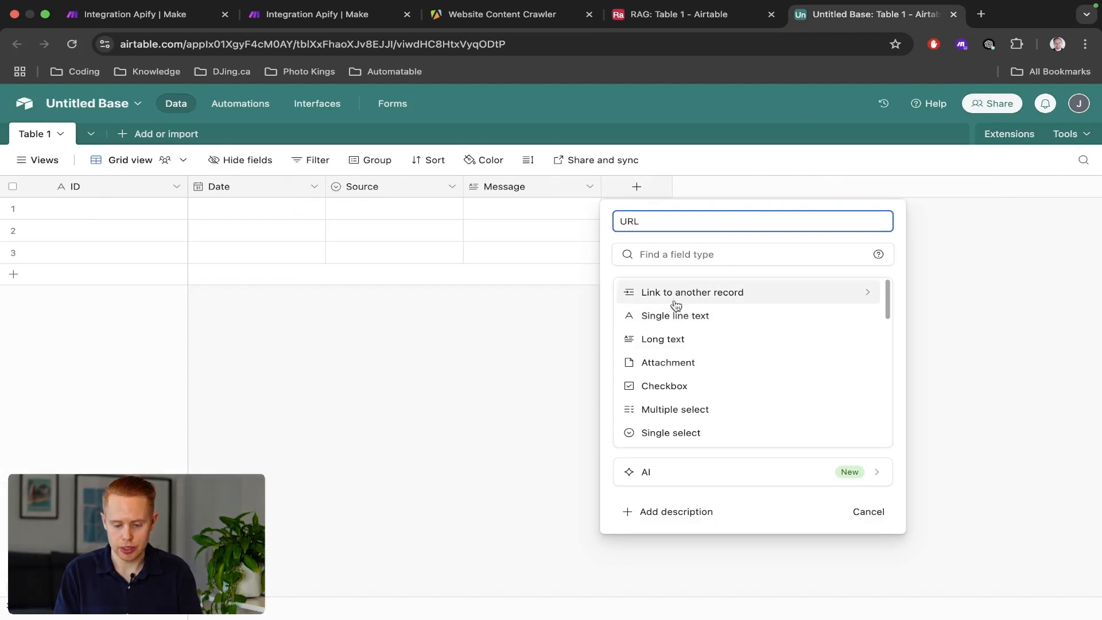
click(679, 319)
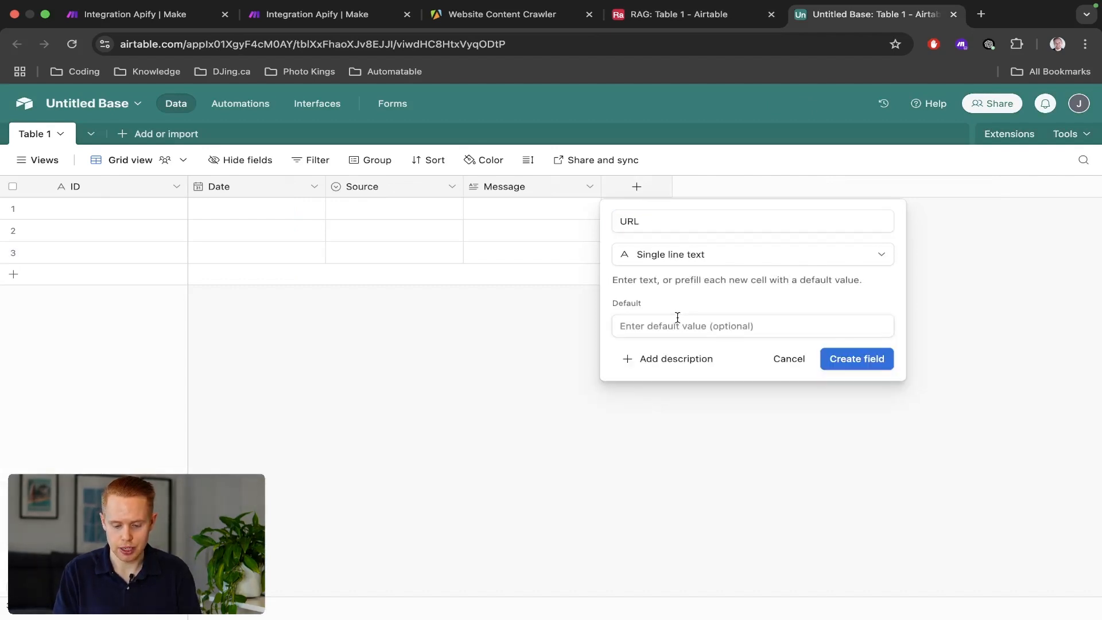
click(641, 255)
text(url)
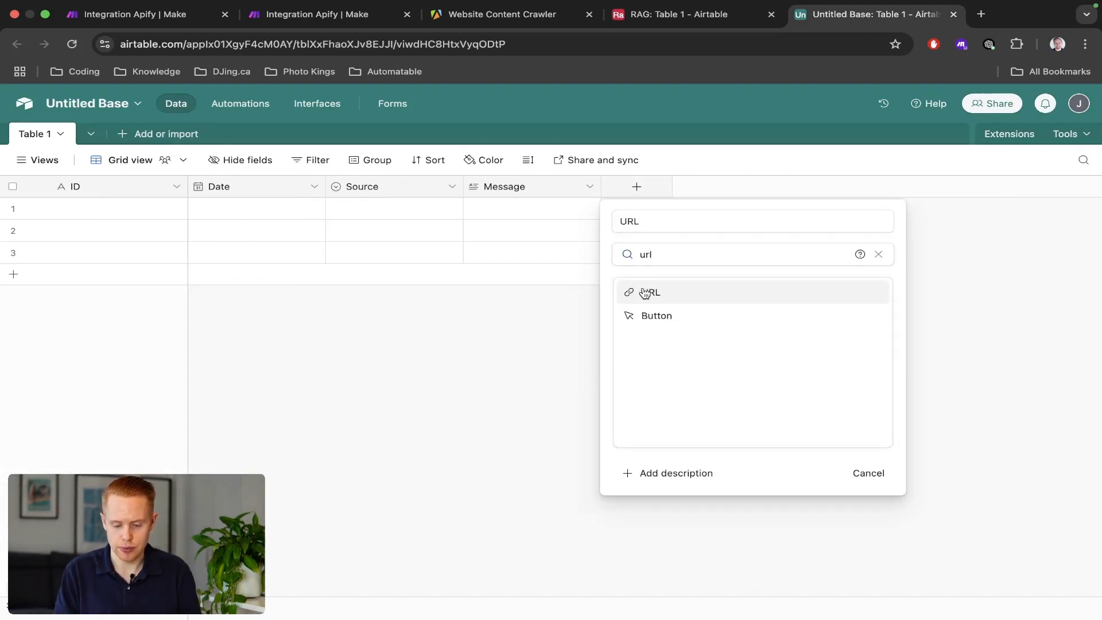
click(645, 293)
click(855, 336)
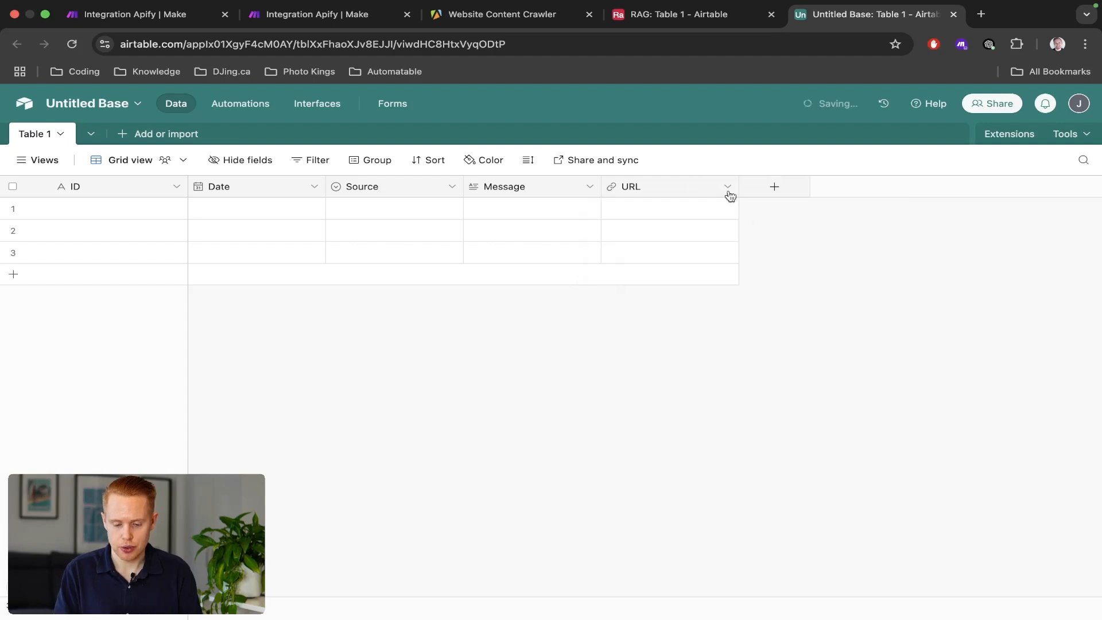
Add a File field of type Attachment.
click(757, 186)
key(ctrl+shift+Tab)
key(ctrl+Tab)
text(Fi)
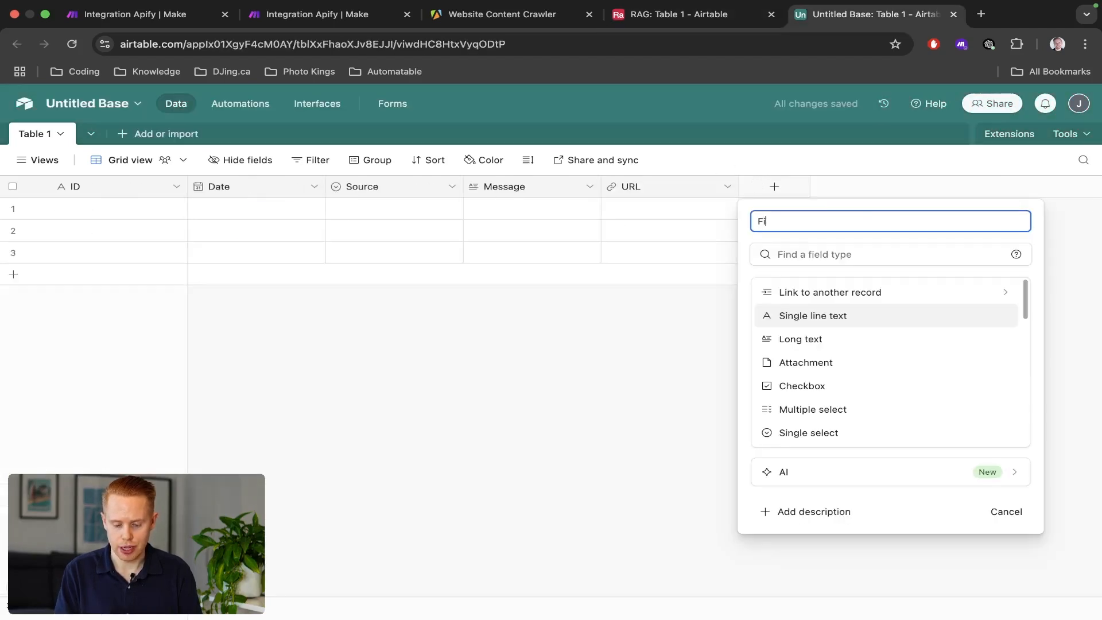
click(796, 252)
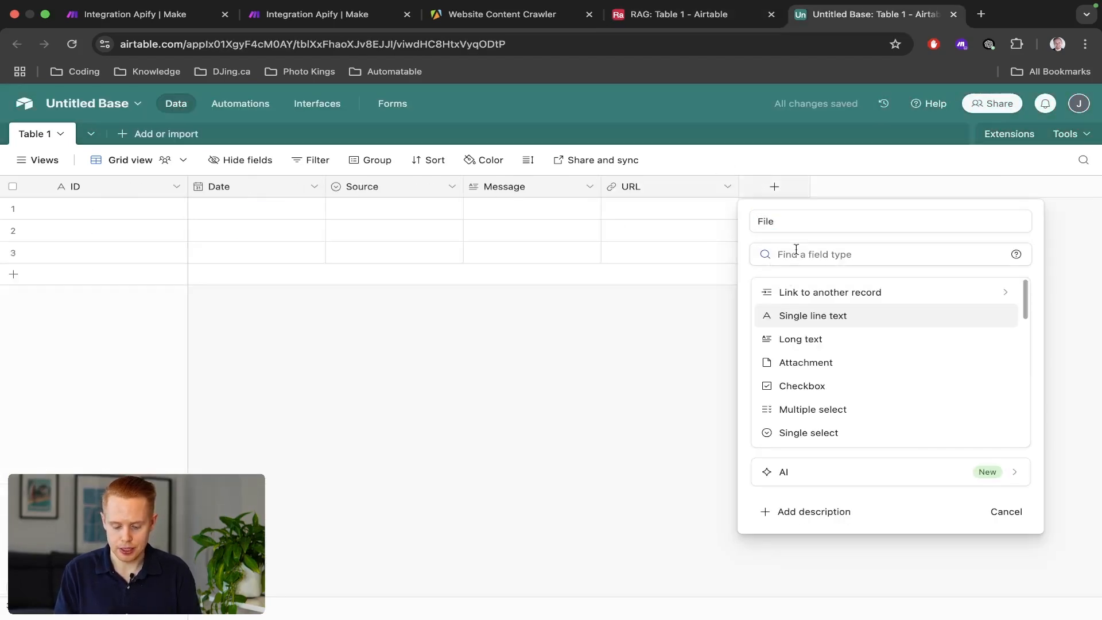
text(fil)
click(795, 290)
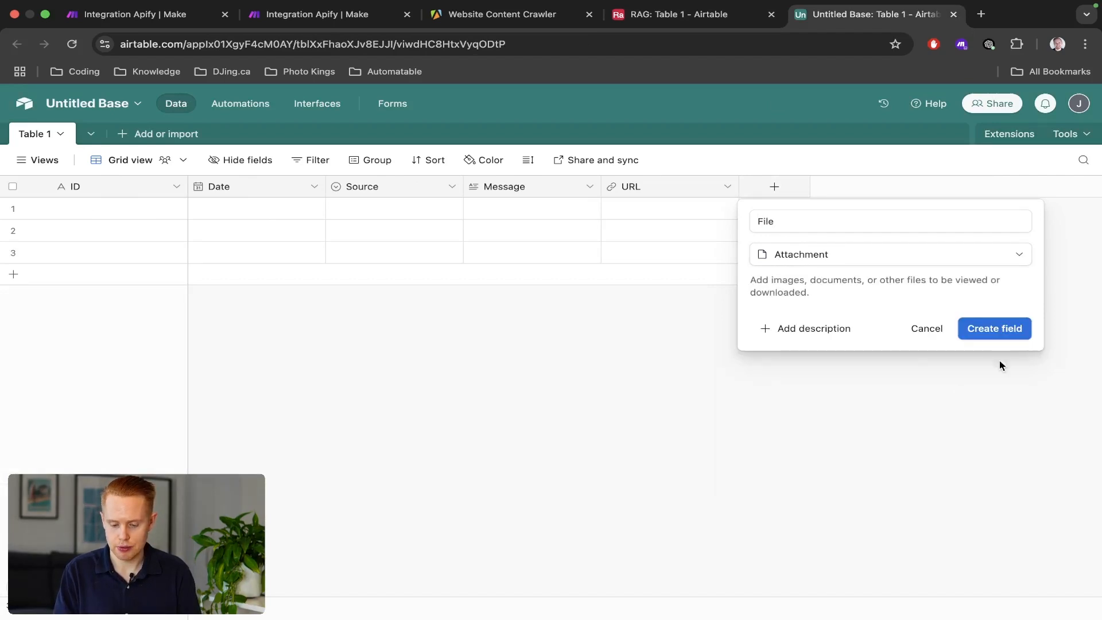
click(1008, 337)
Add an Uploaded field of type Checkbox.
click(909, 188)
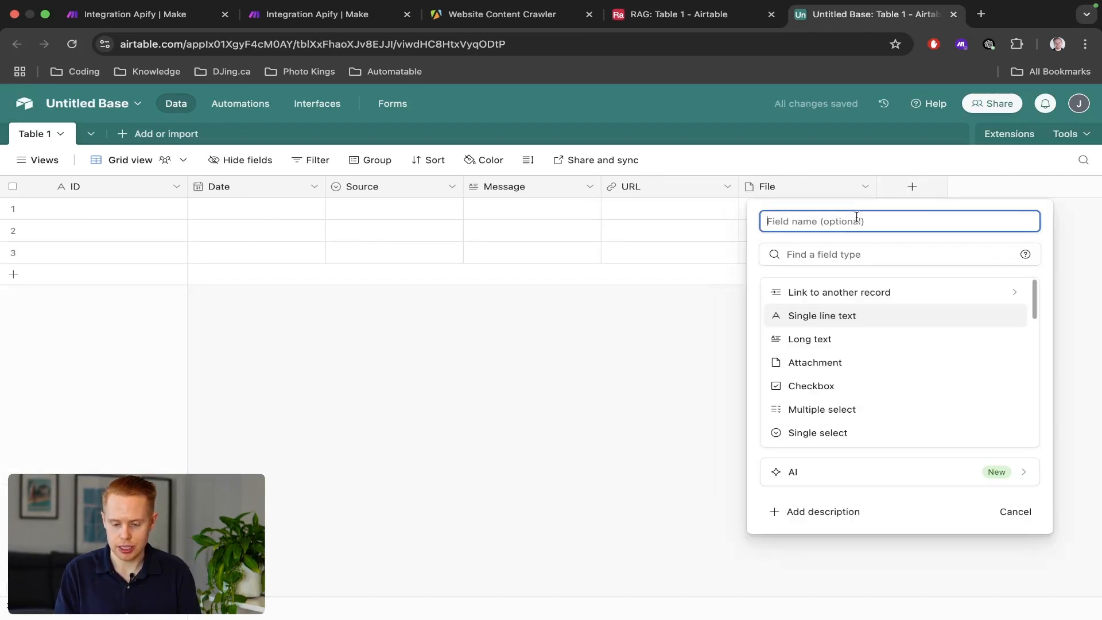
text(Uploaded)
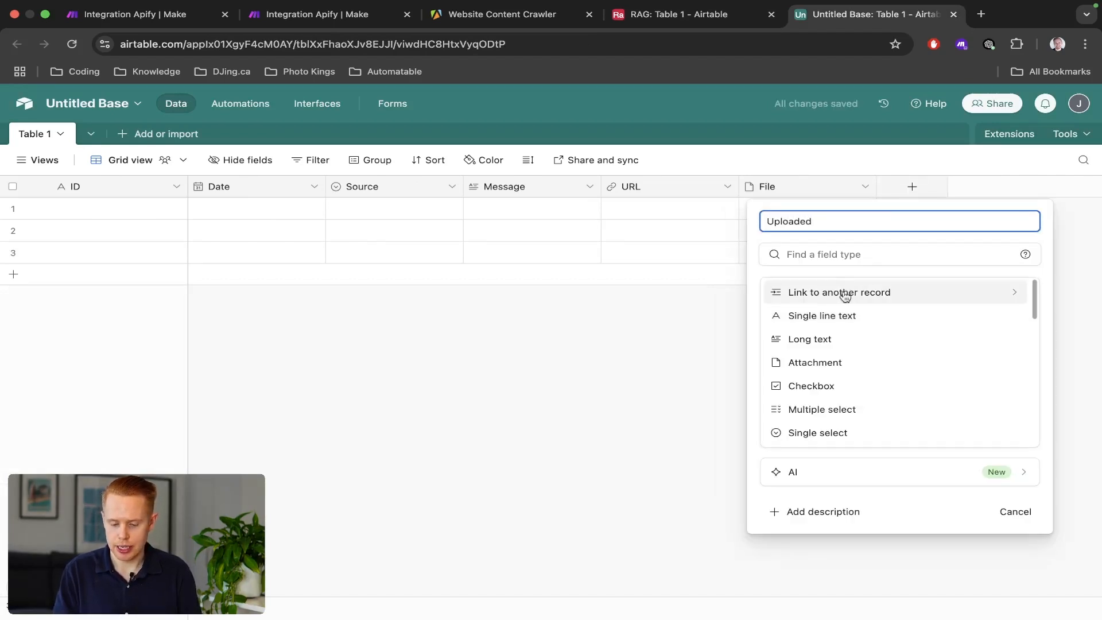
click(818, 387)
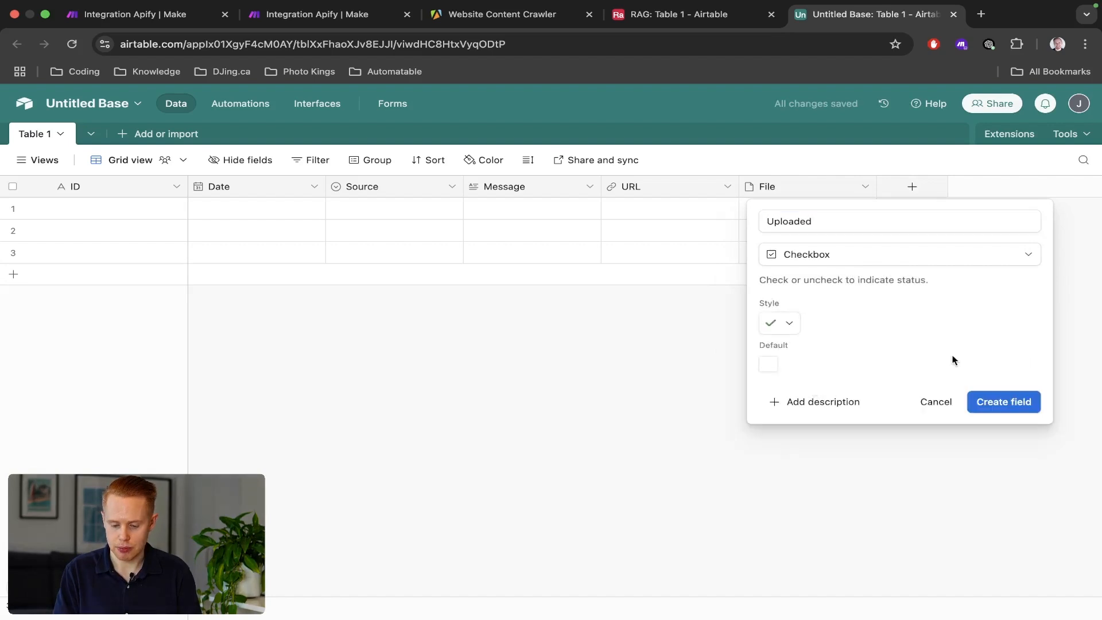
click(997, 404)
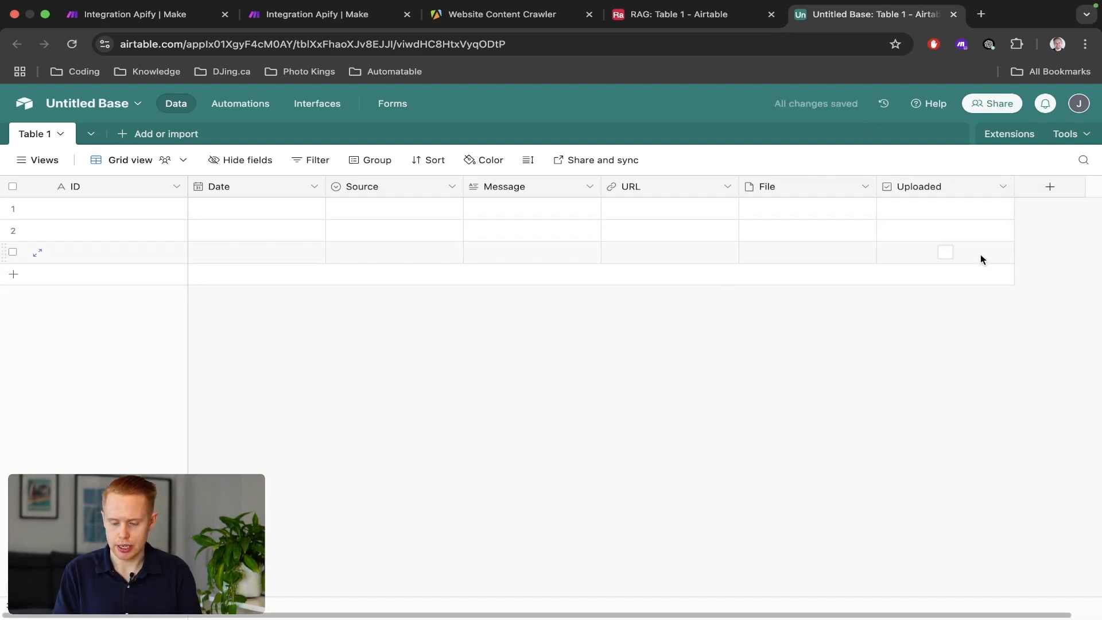
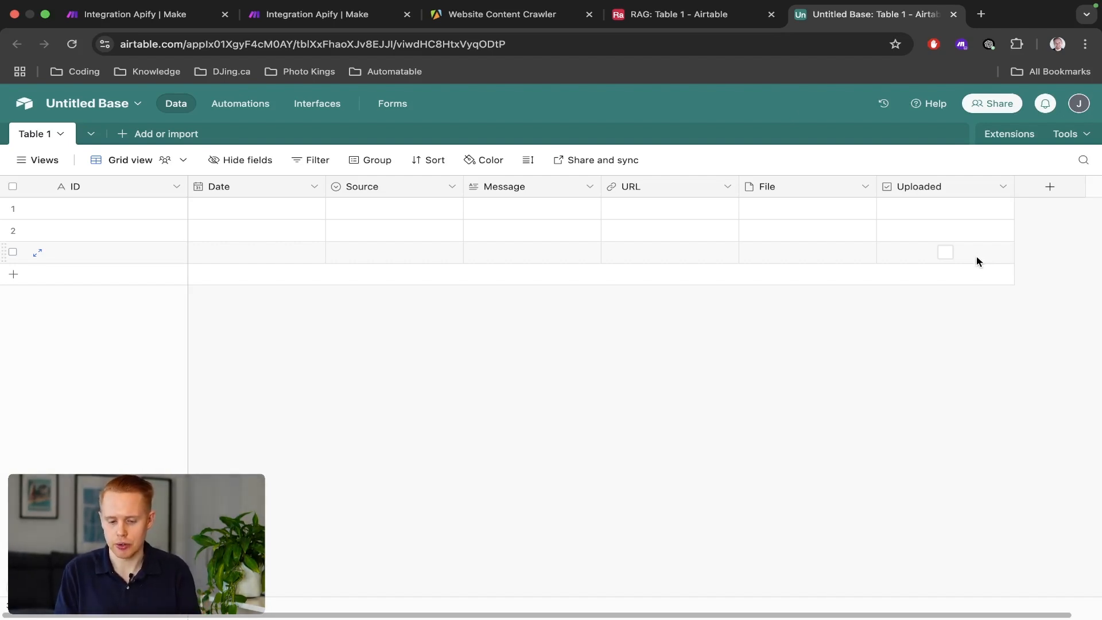
Move the 'Untitled Base: Table 1' browser tab next to the Make scenario tab.
drag(815, 17, 211, 17)
Switch the Search Records module's connection to the other Airtable account.
click(154, 18)
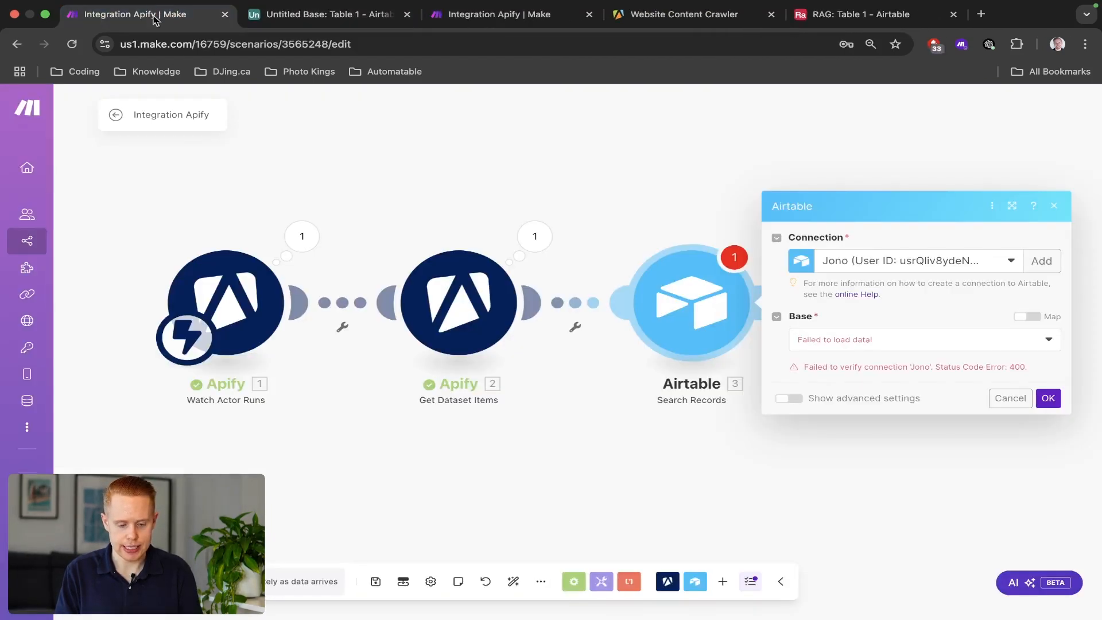
drag(153, 224, 583, 412)
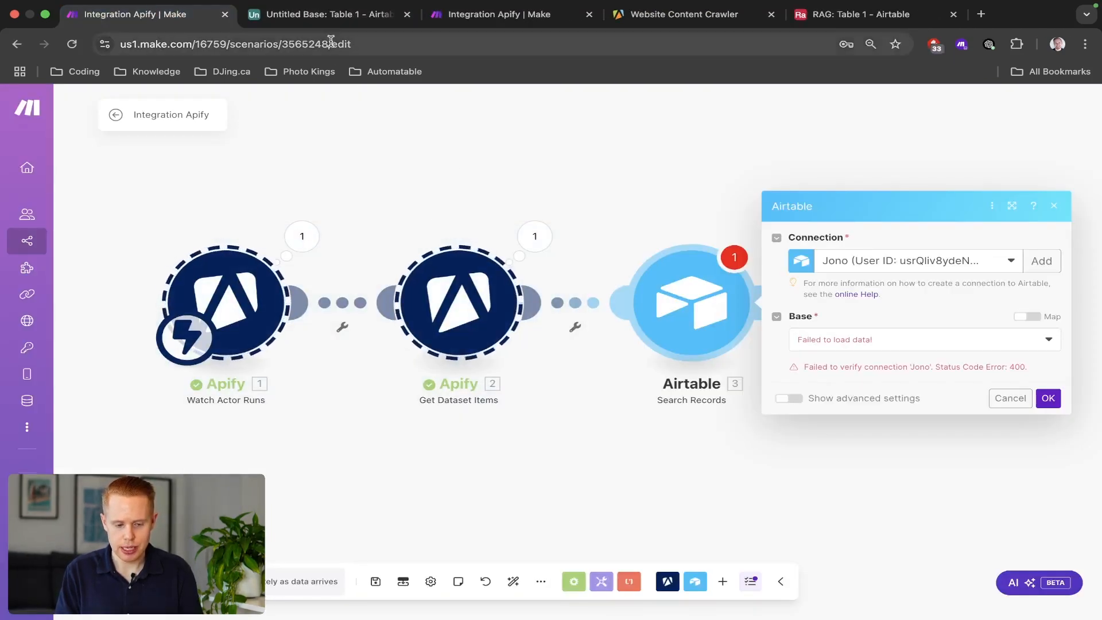
click(329, 18)
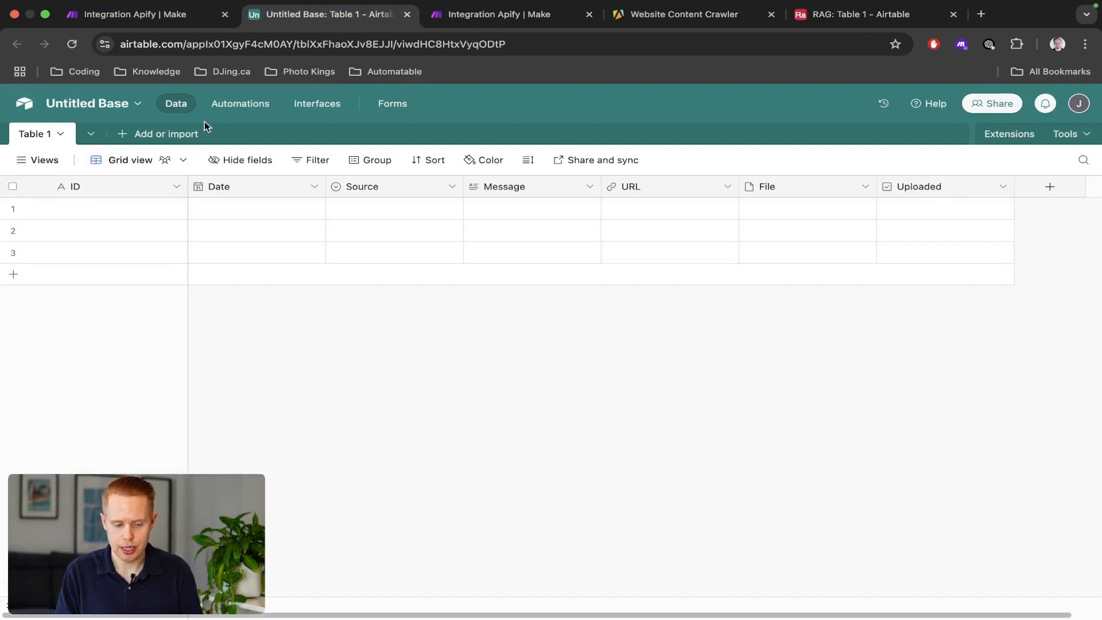
key(ctrl+shift+Tab)
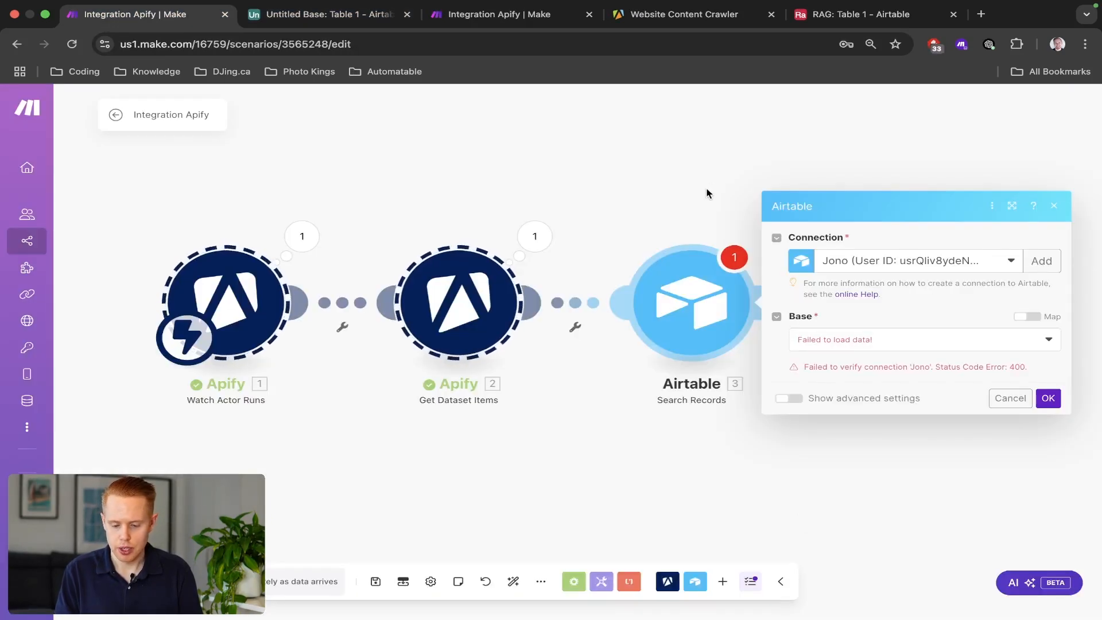
drag(706, 189, 599, 187)
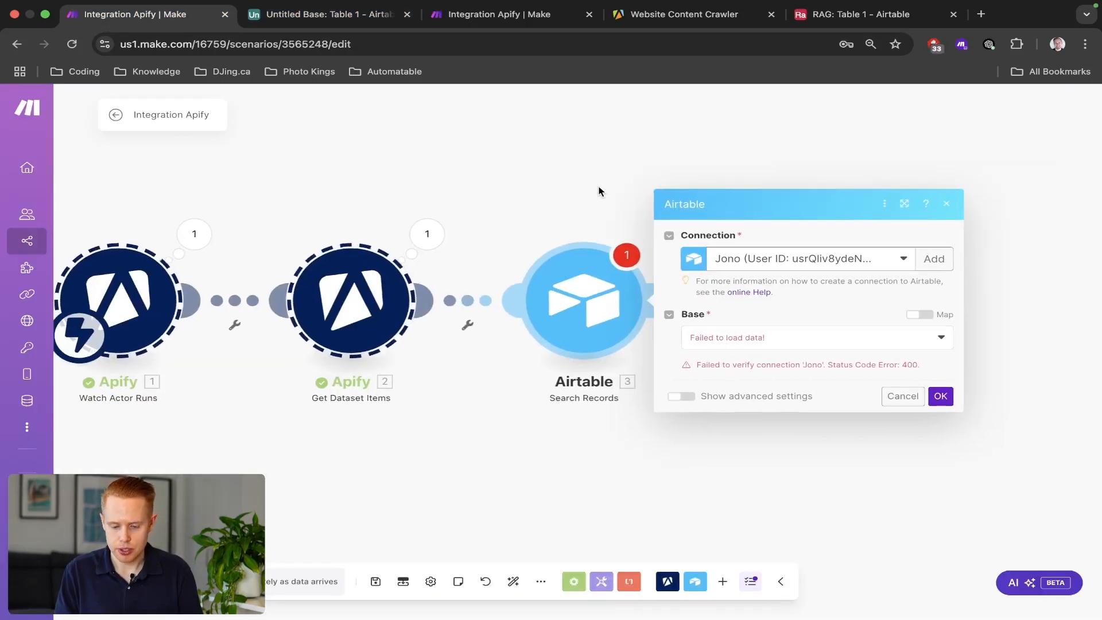
click(858, 259)
click(859, 261)
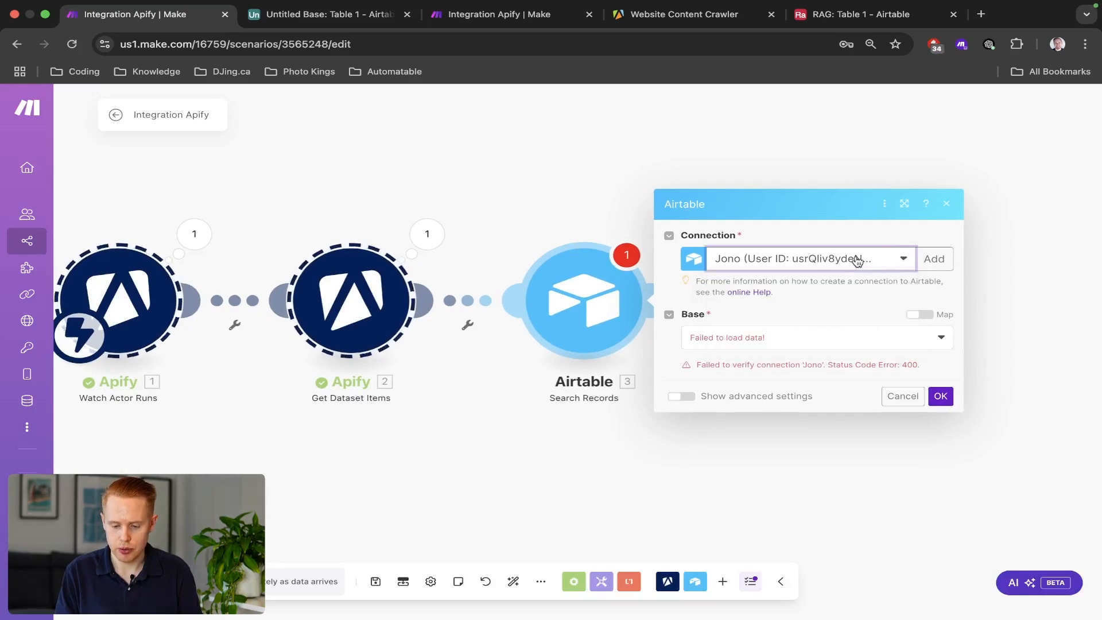
click(870, 268)
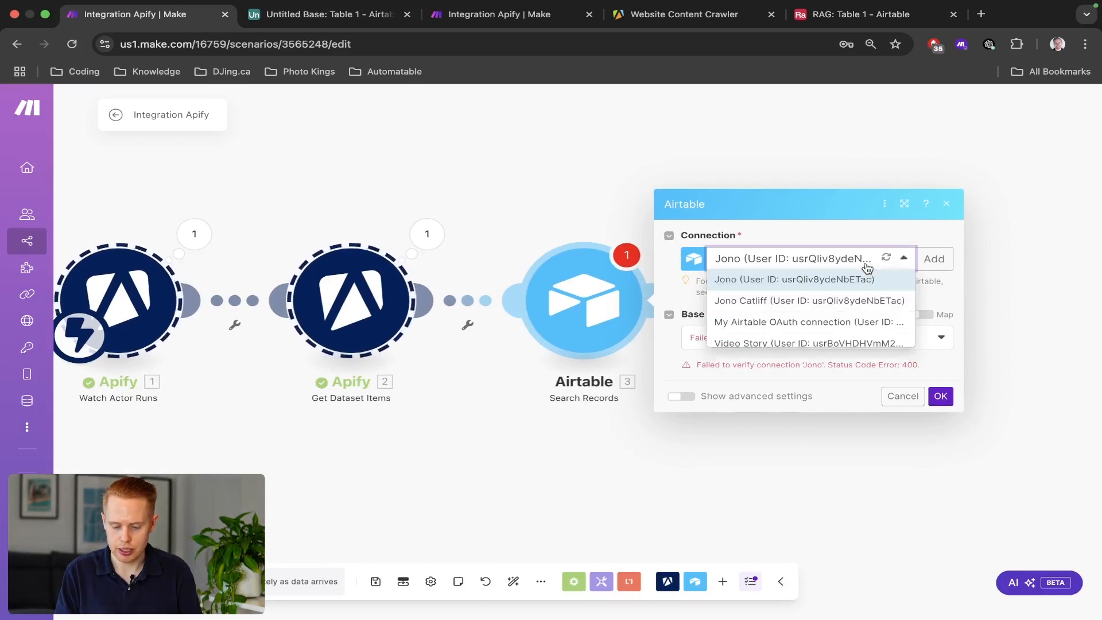
click(846, 299)
click(713, 352)
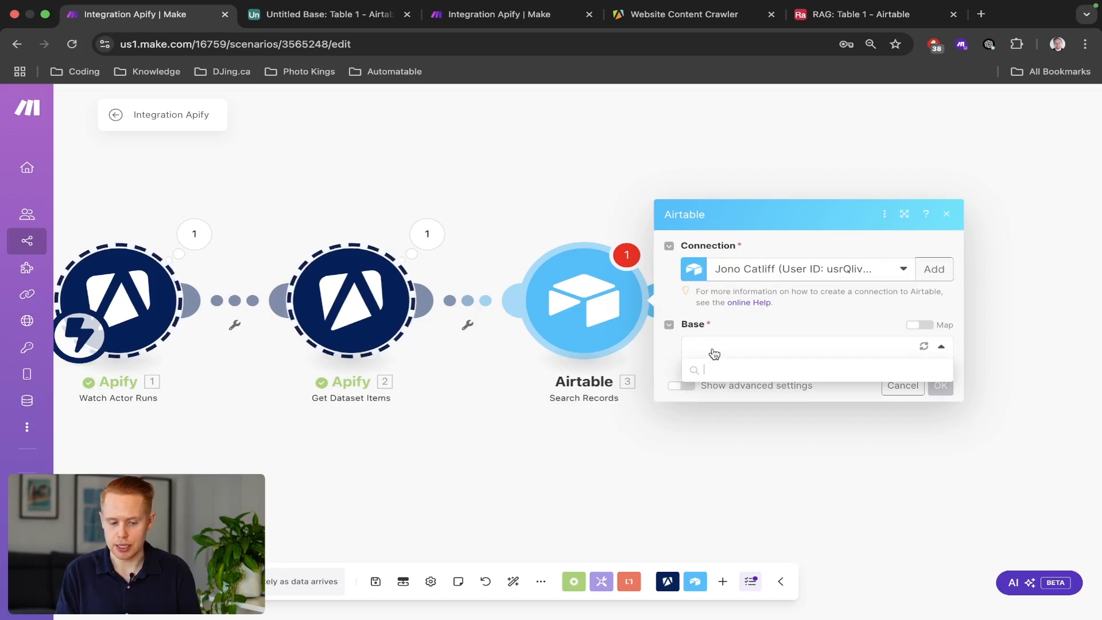
Rename the Airtable Untitled Base to RAG-TEST.
key(ctrl+Tab)
click(82, 106)
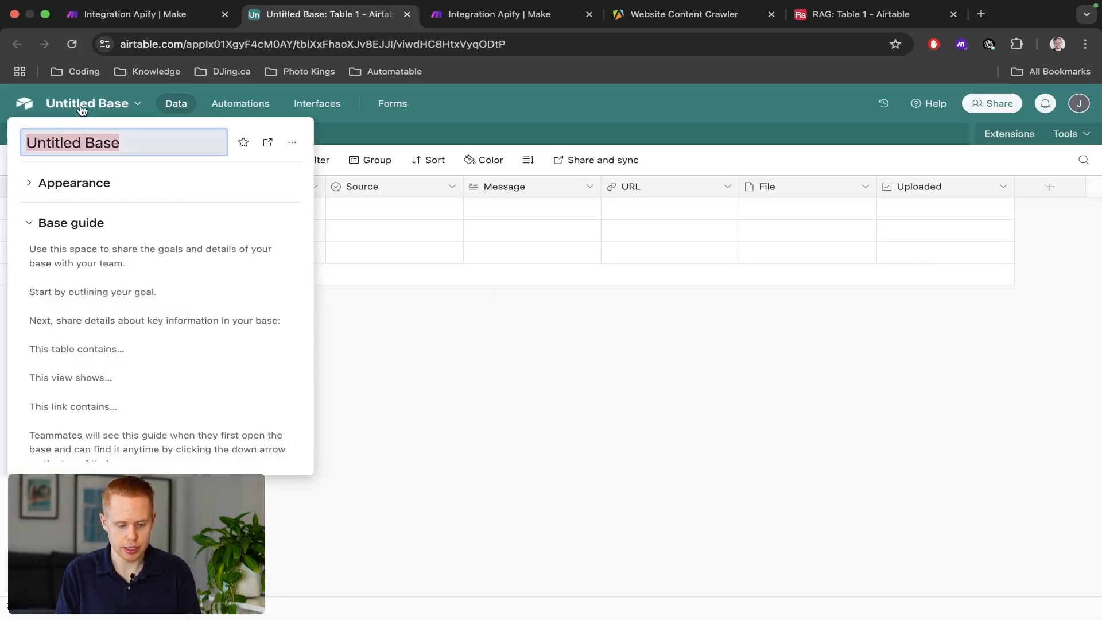
text(RAG-TEST)
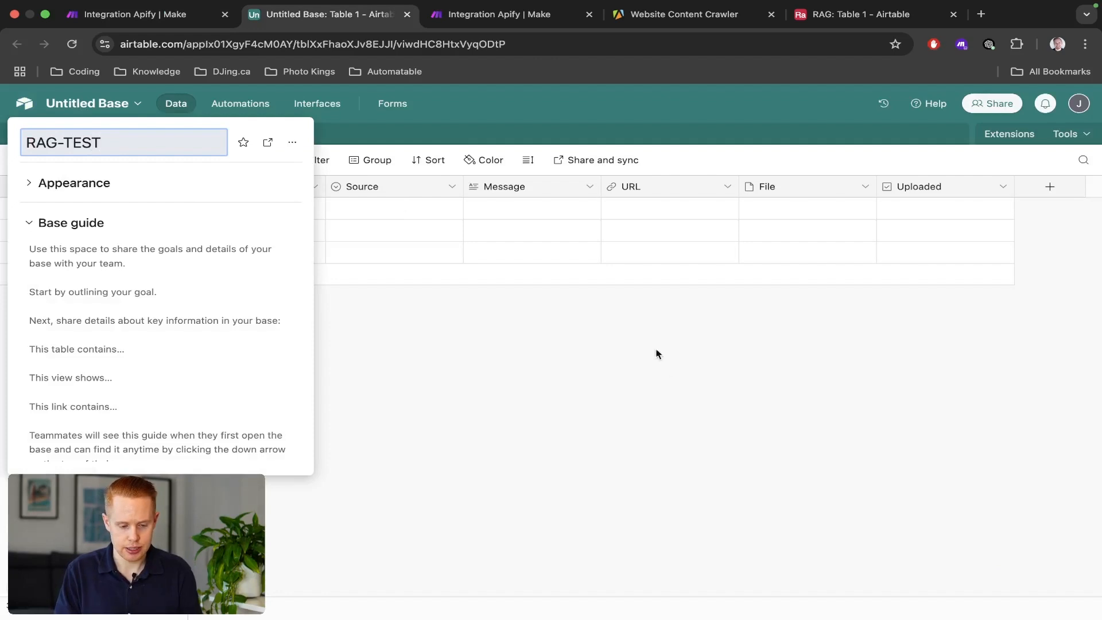
key(Return)
Reload the Base list in Make and start adding a new Airtable connection.
key(ctrl+shift+Tab)
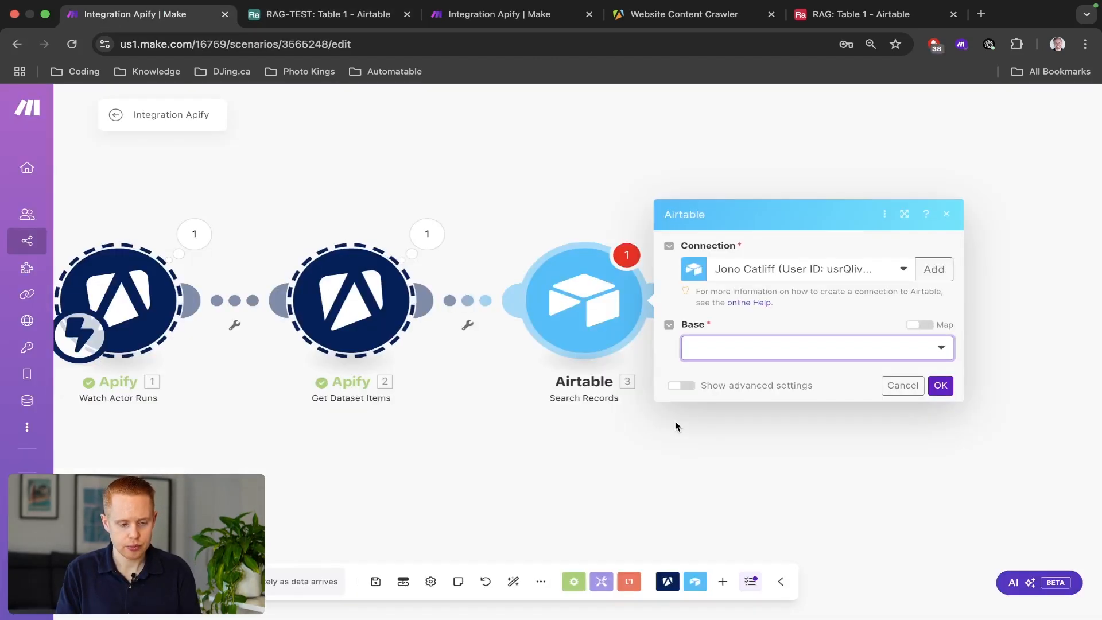
click(784, 349)
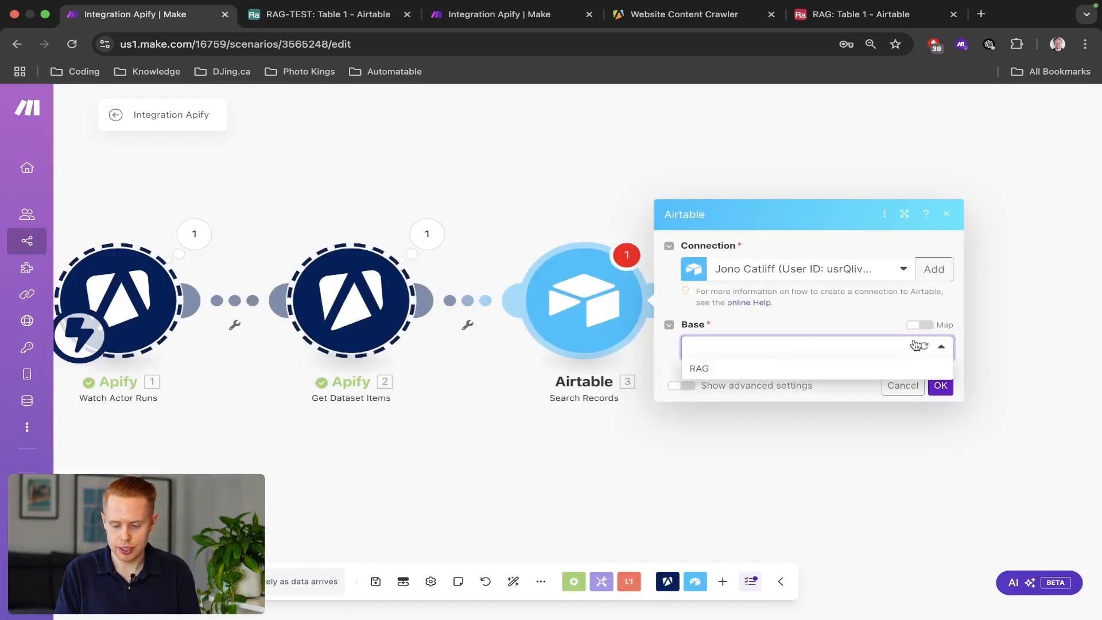
click(919, 345)
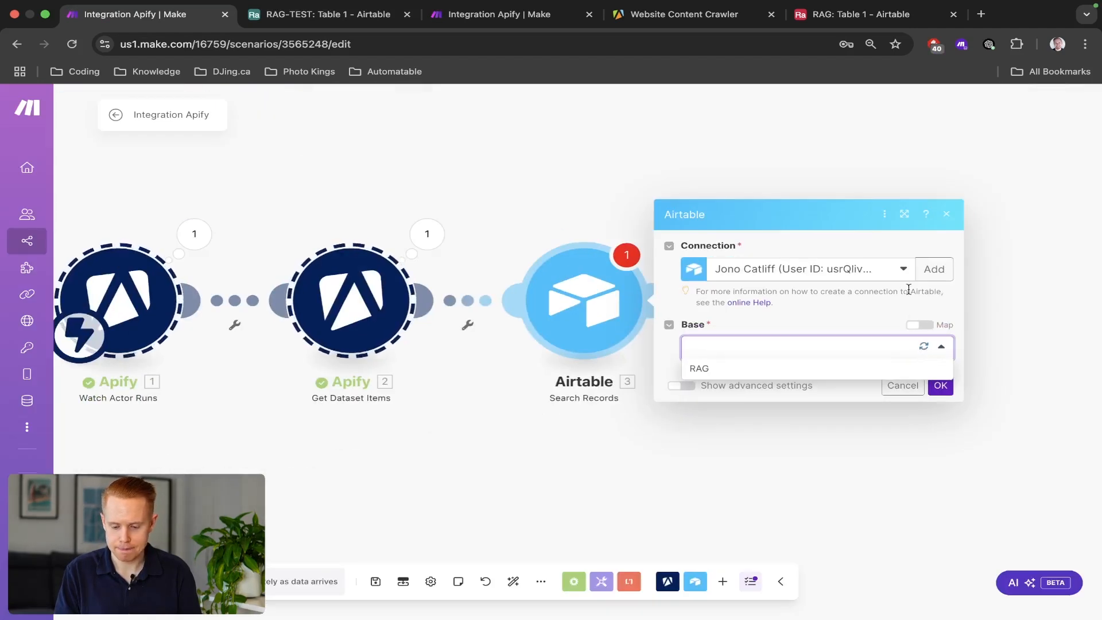
click(935, 269)
click(656, 270)
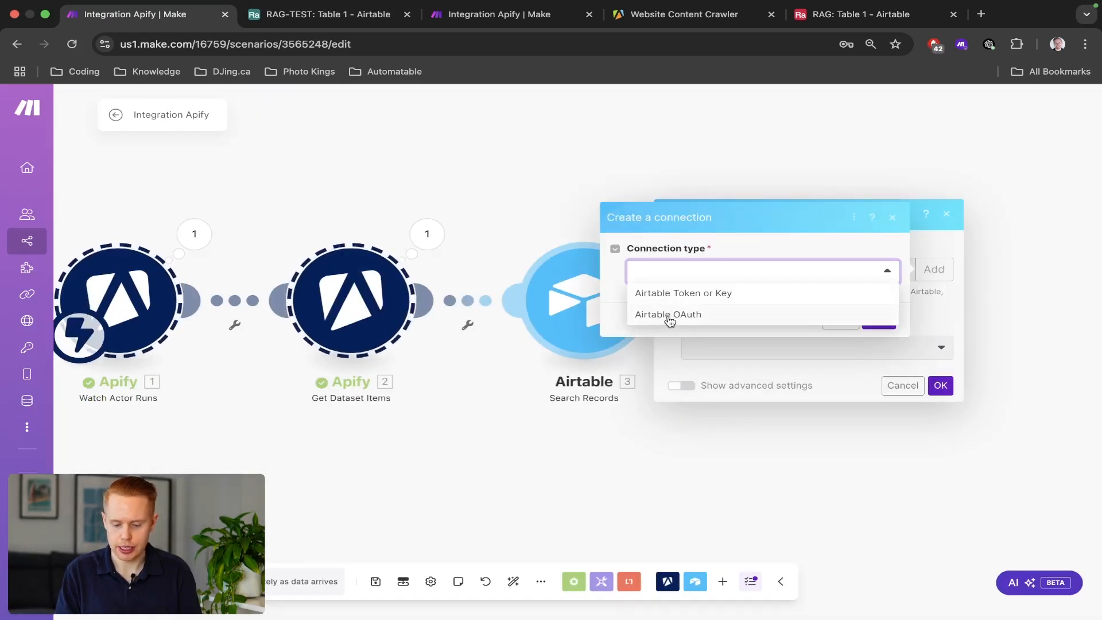
Create an Airtable OAuth connection and grant it access to the RAG-TEST base.
click(678, 316)
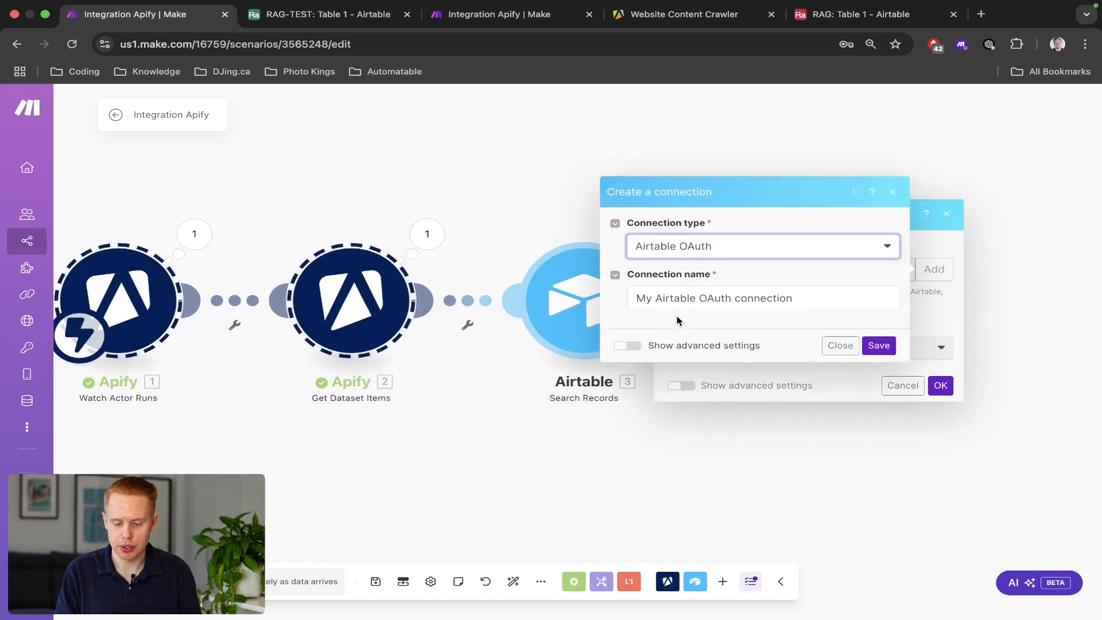
click(879, 346)
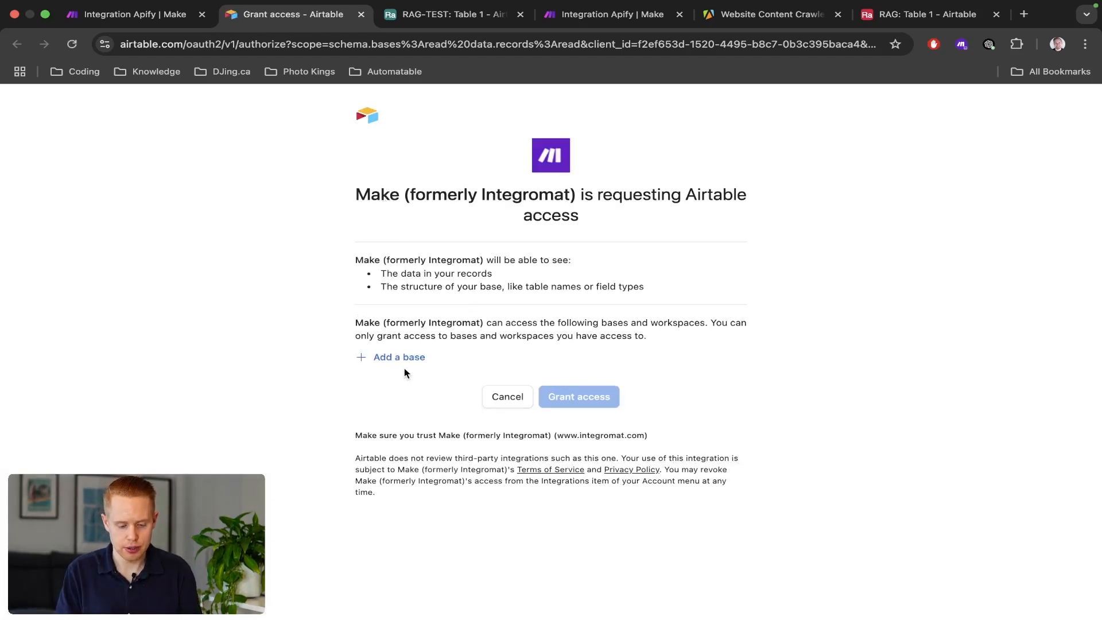
click(406, 363)
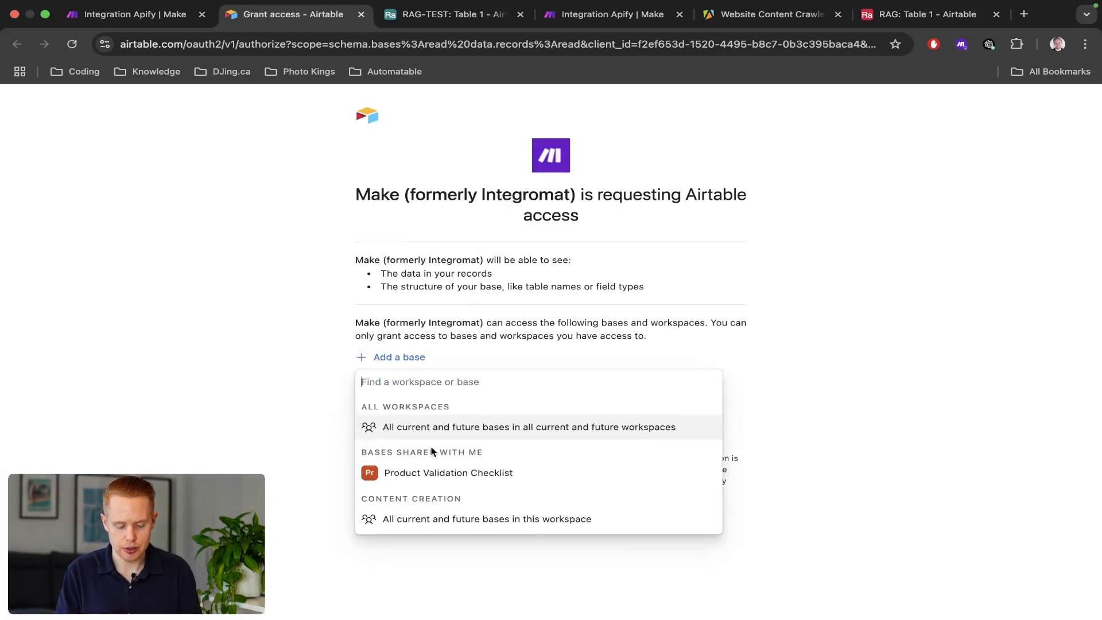
scroll(431, 451, down, 5)
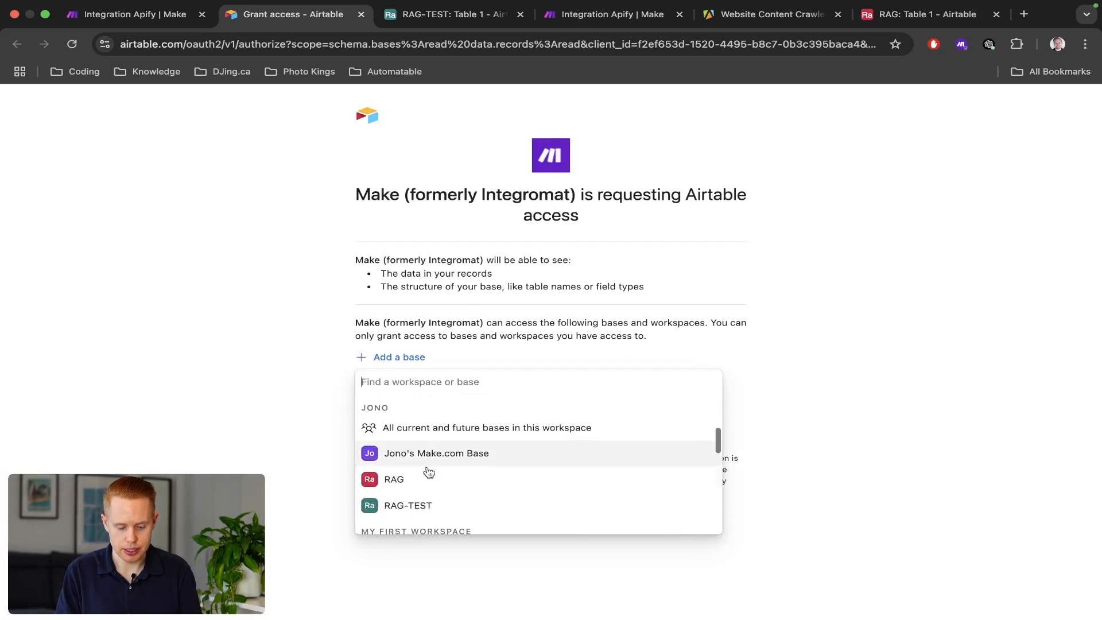
click(419, 506)
click(585, 444)
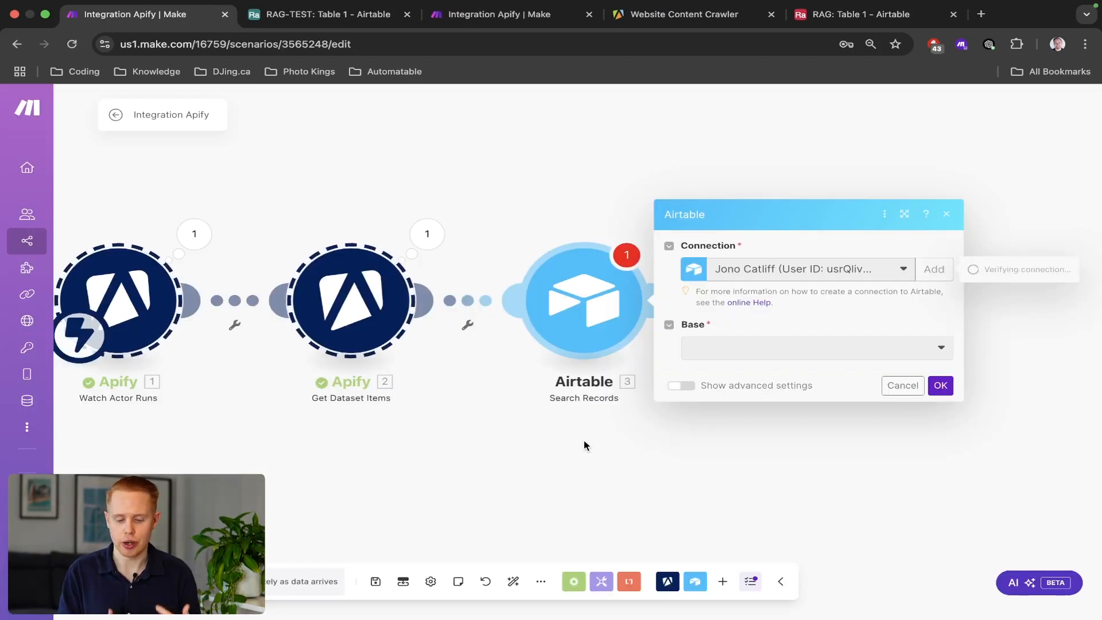
key(ctrl+Tab)
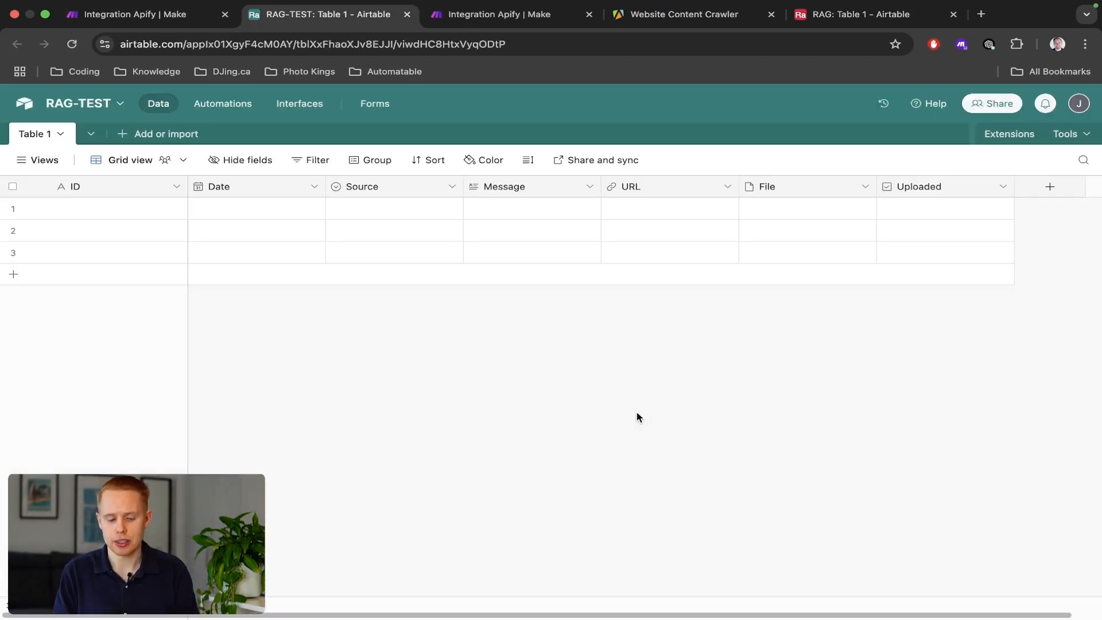
key(ctrl+shift+Tab)
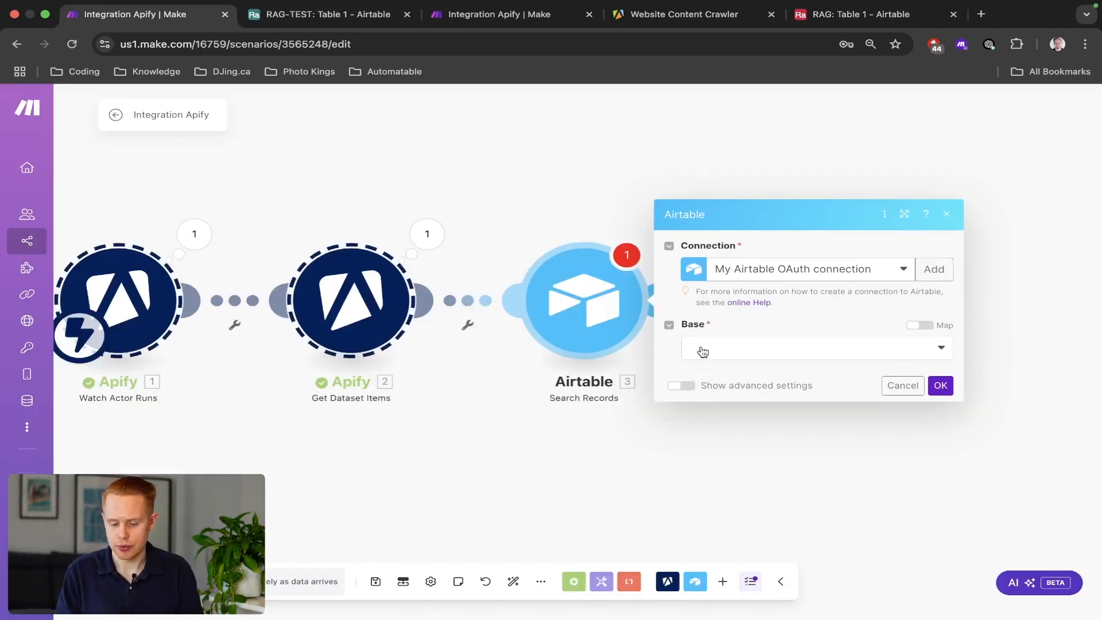
Set Search Records to RAG-TEST base, Table 1, with only ID as an output field.
click(716, 355)
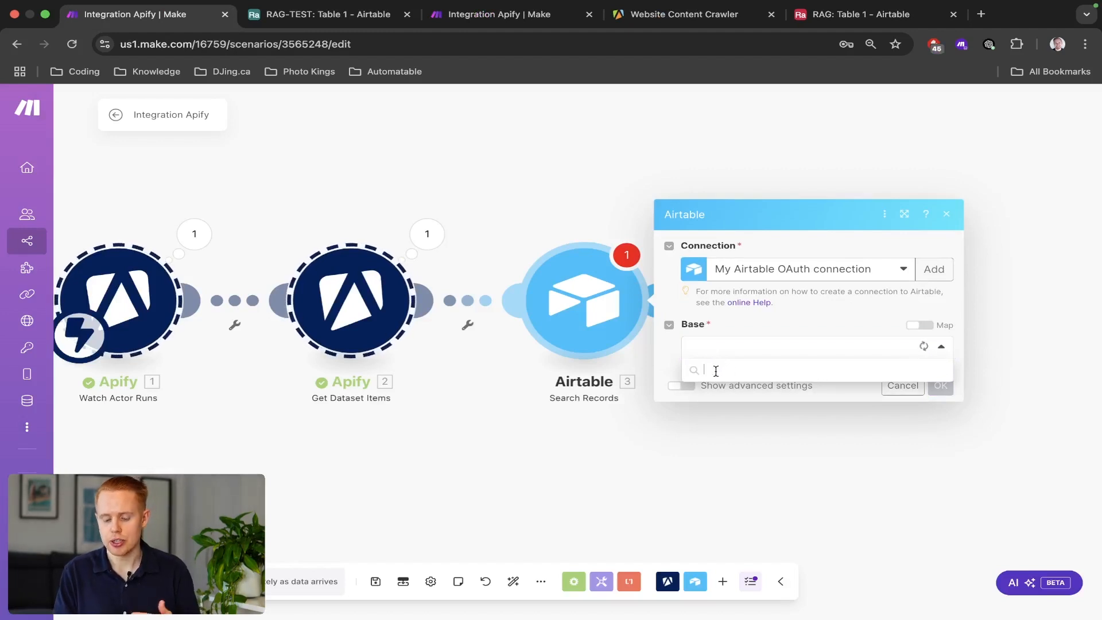
click(716, 369)
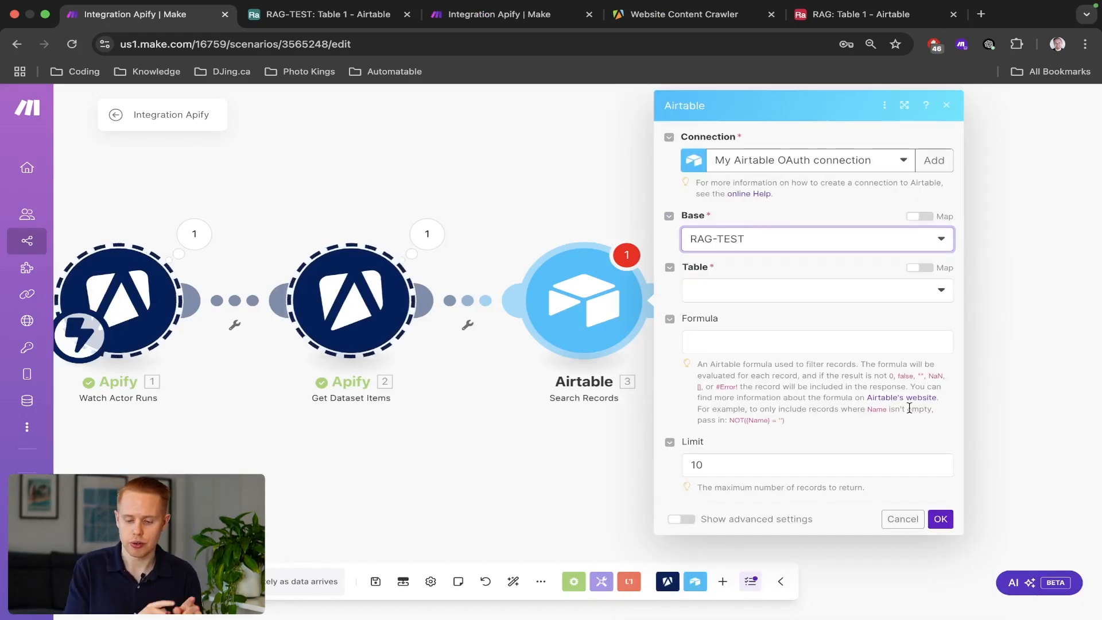
click(859, 293)
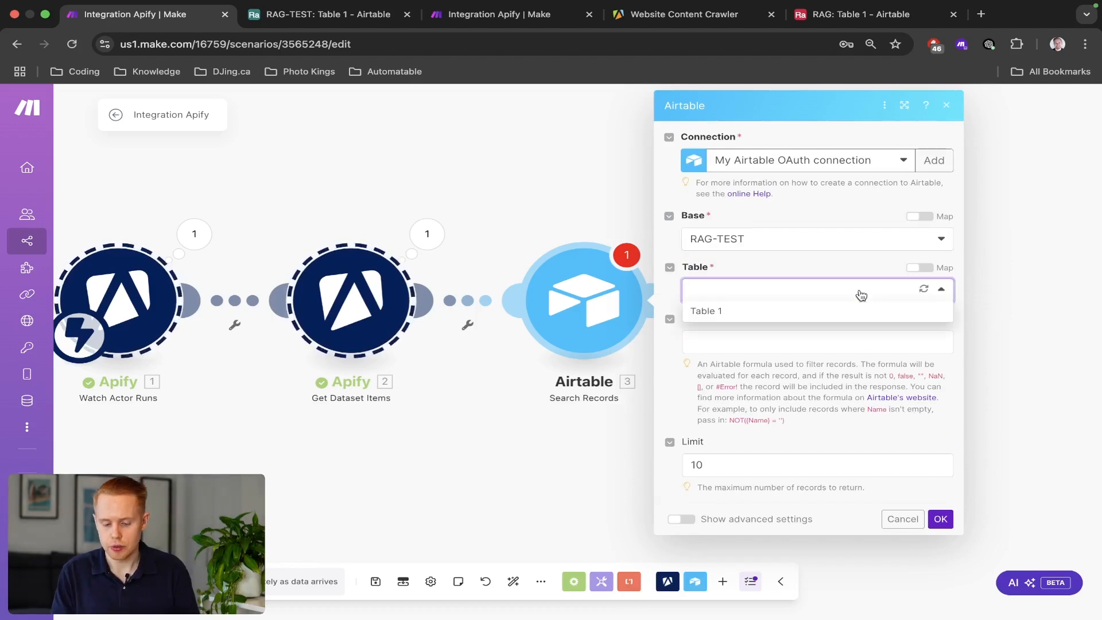
click(764, 310)
key(ctrl+Tab)
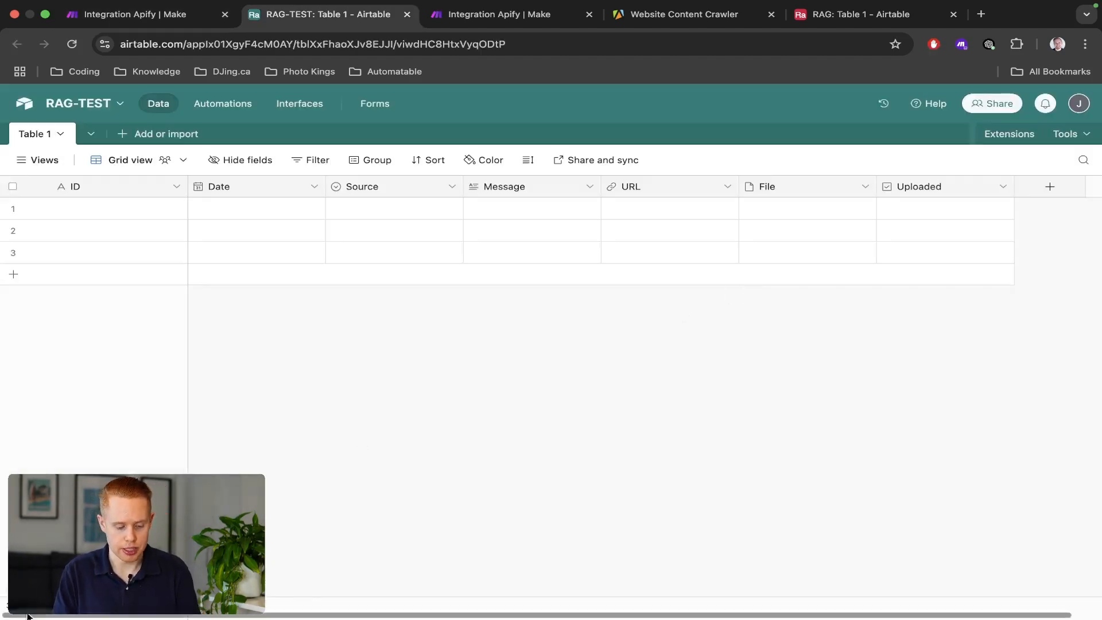
key(ctrl+shift+Tab)
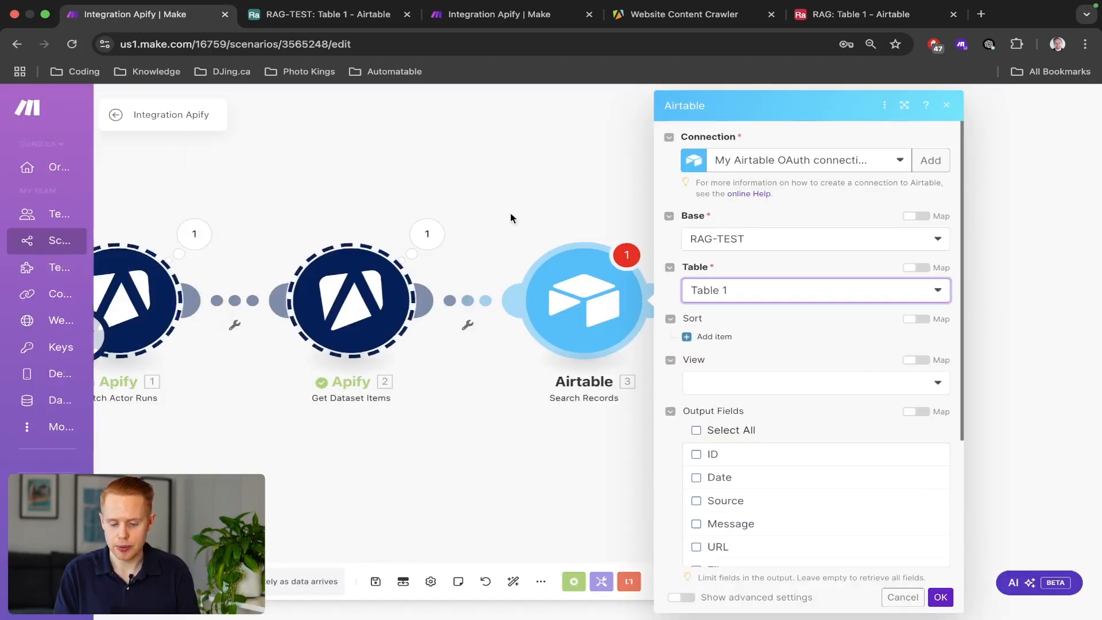
scroll(754, 363, down, 3)
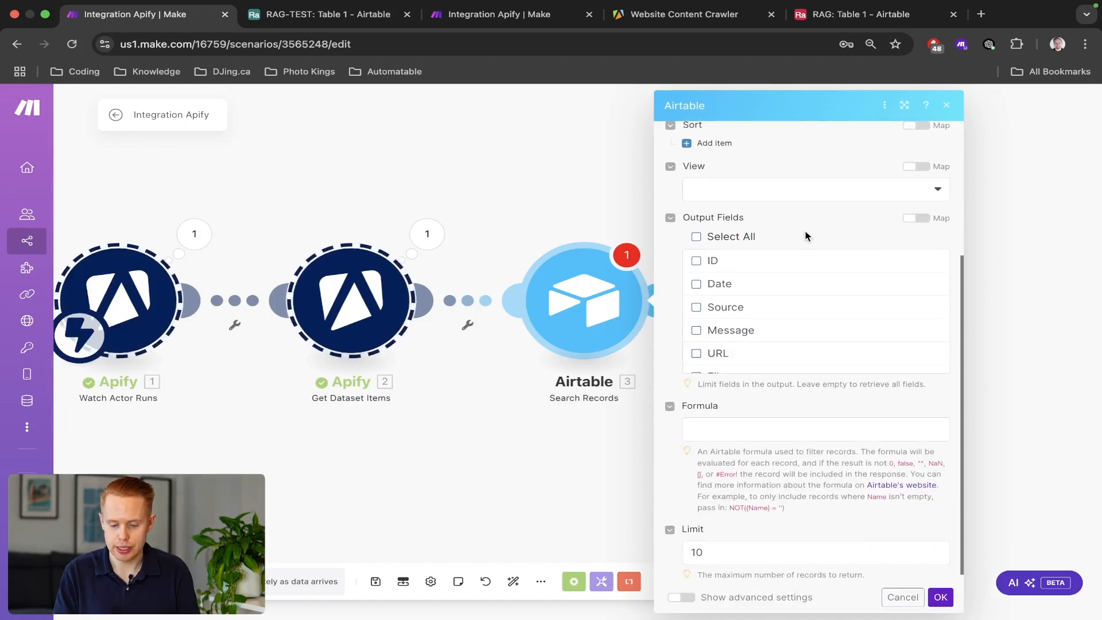
click(700, 262)
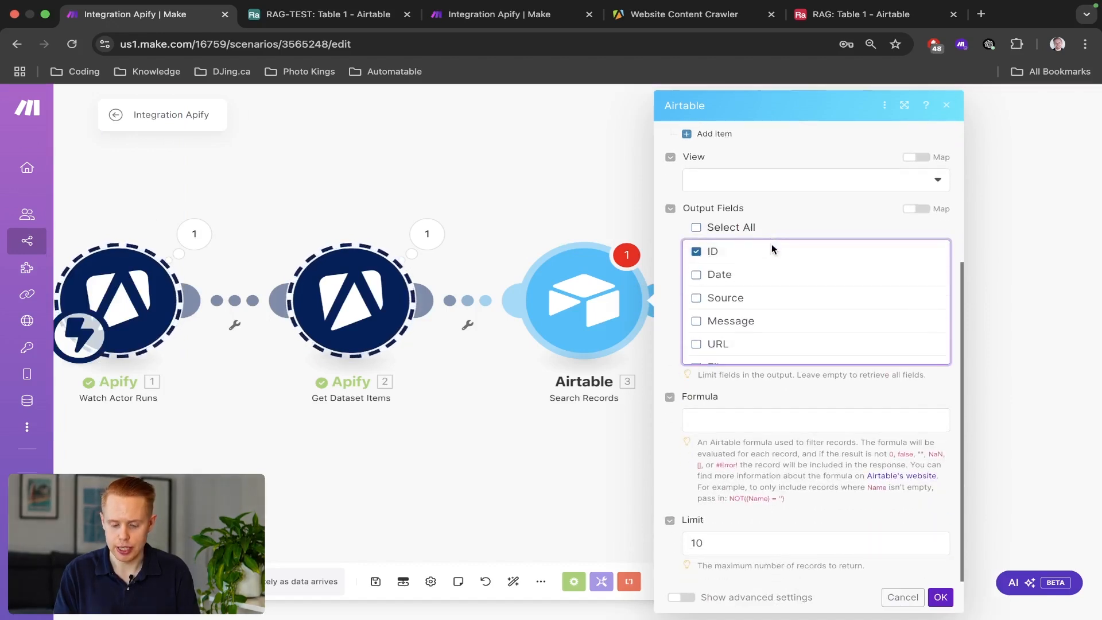
click(727, 421)
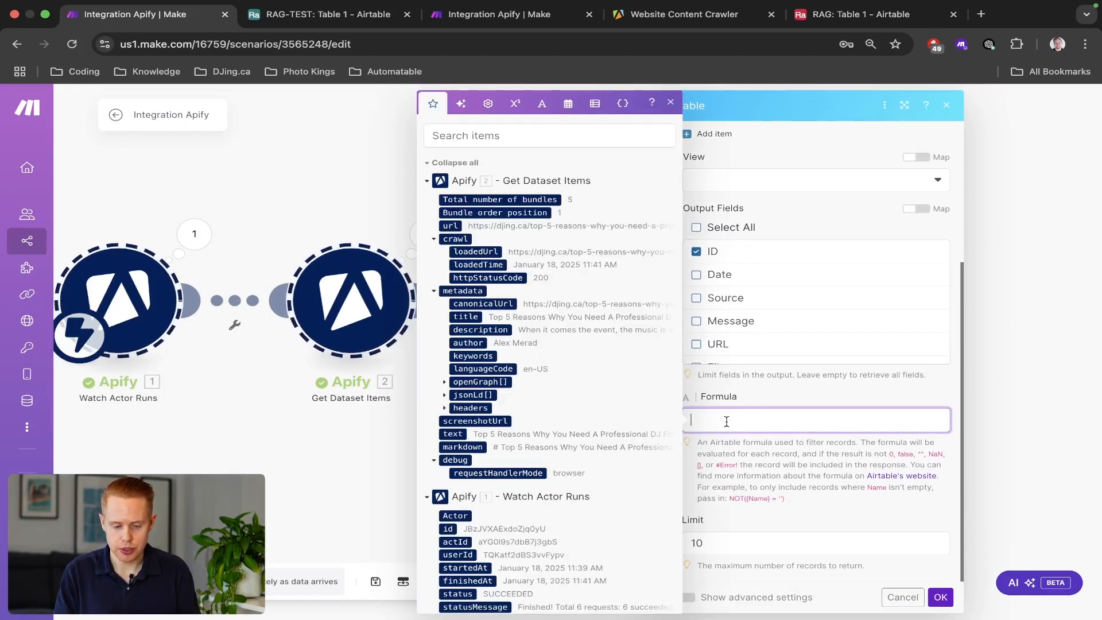
Write the filter formula {ID} = "2. url" using the crawled page's mapped url.
key(ctrl+Tab)
key(ctrl+shift+Tab)
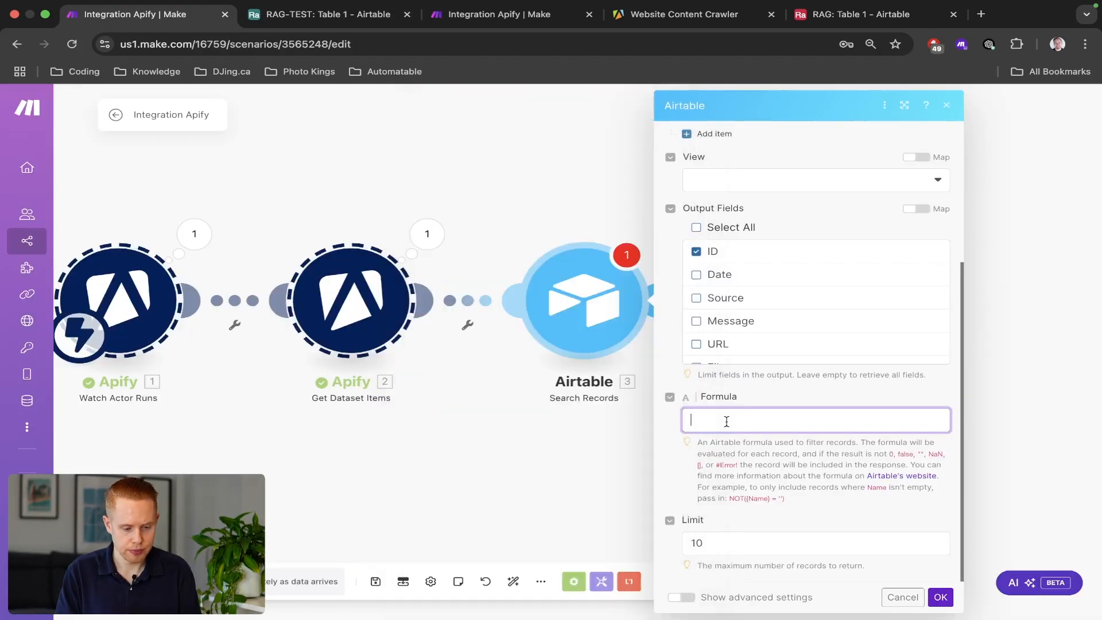
text({})
text(ID} = ")
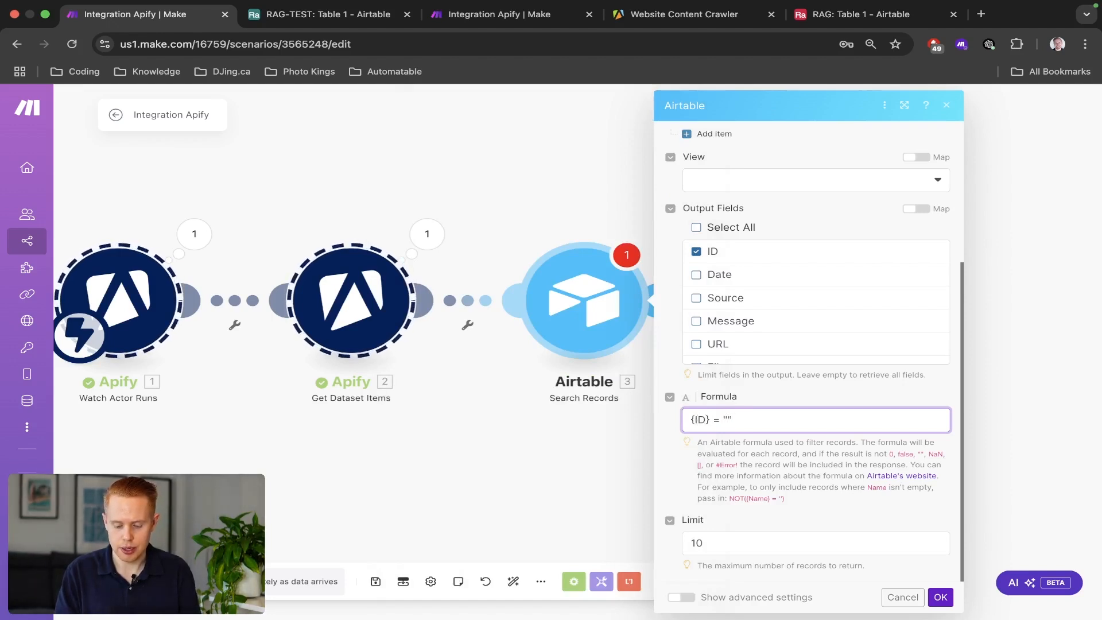
click(728, 418)
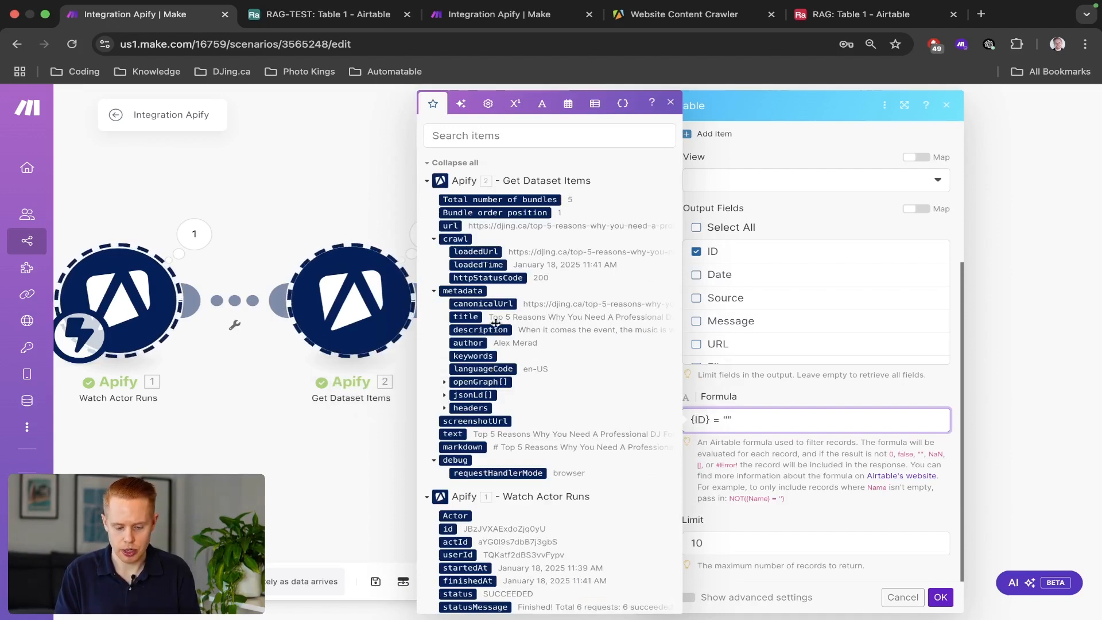
scroll(496, 345, down, 2)
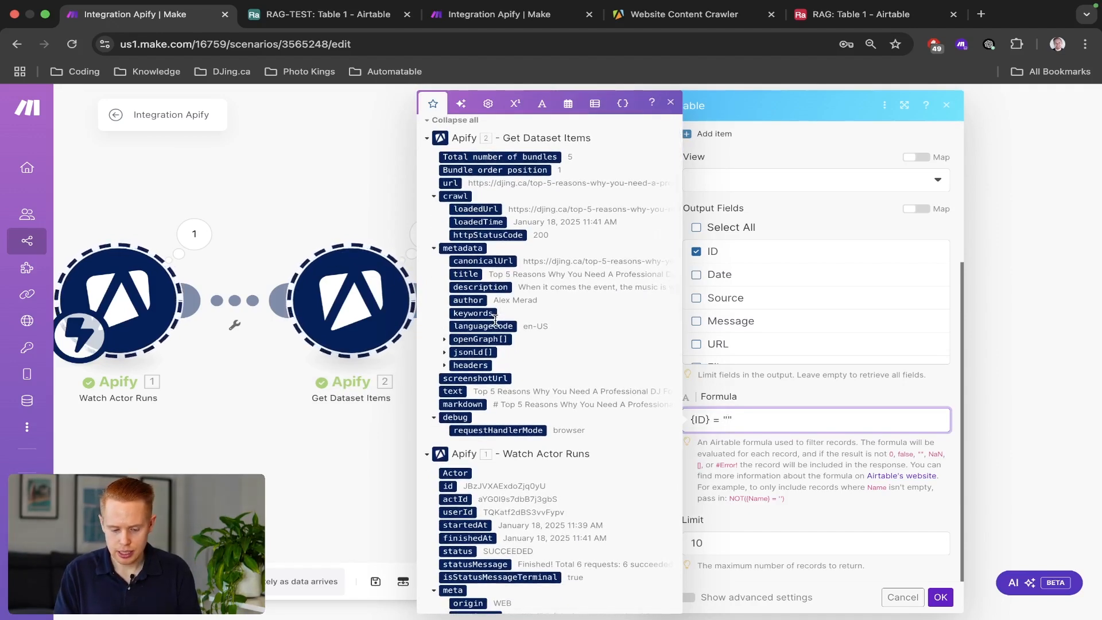
scroll(496, 319, up, 2)
click(481, 138)
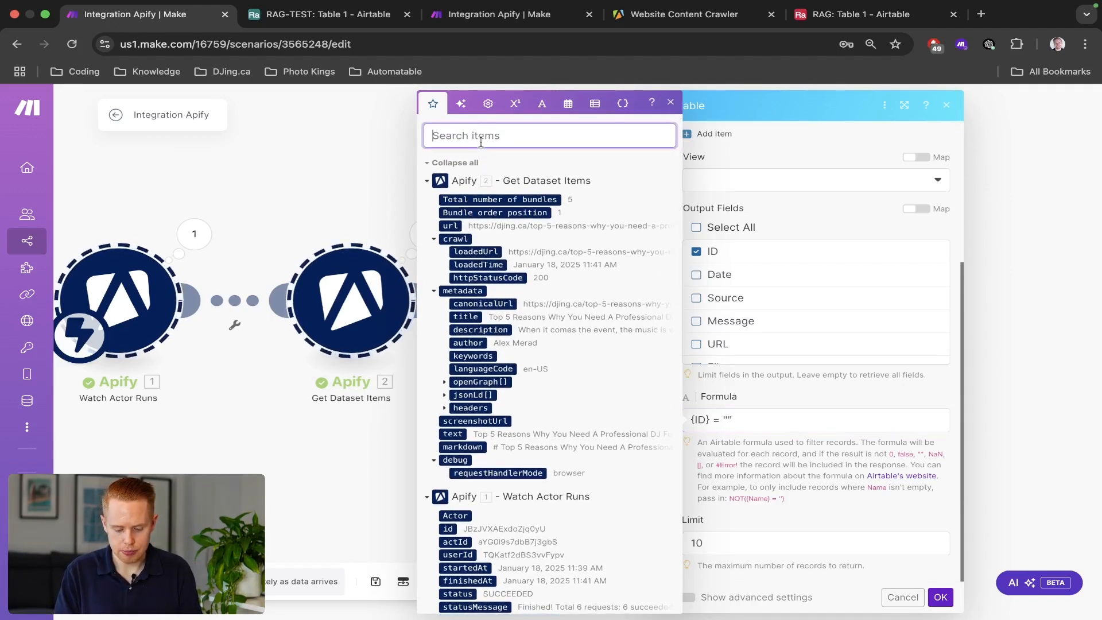
text(id)
key(BackSpace)
key(BackSpace)
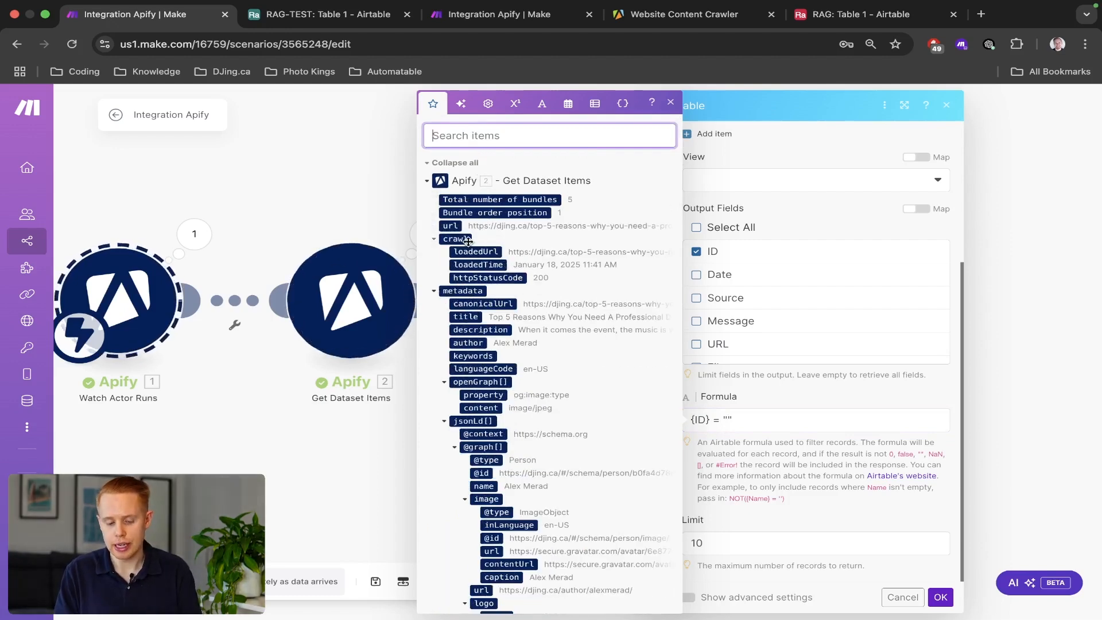
click(727, 419)
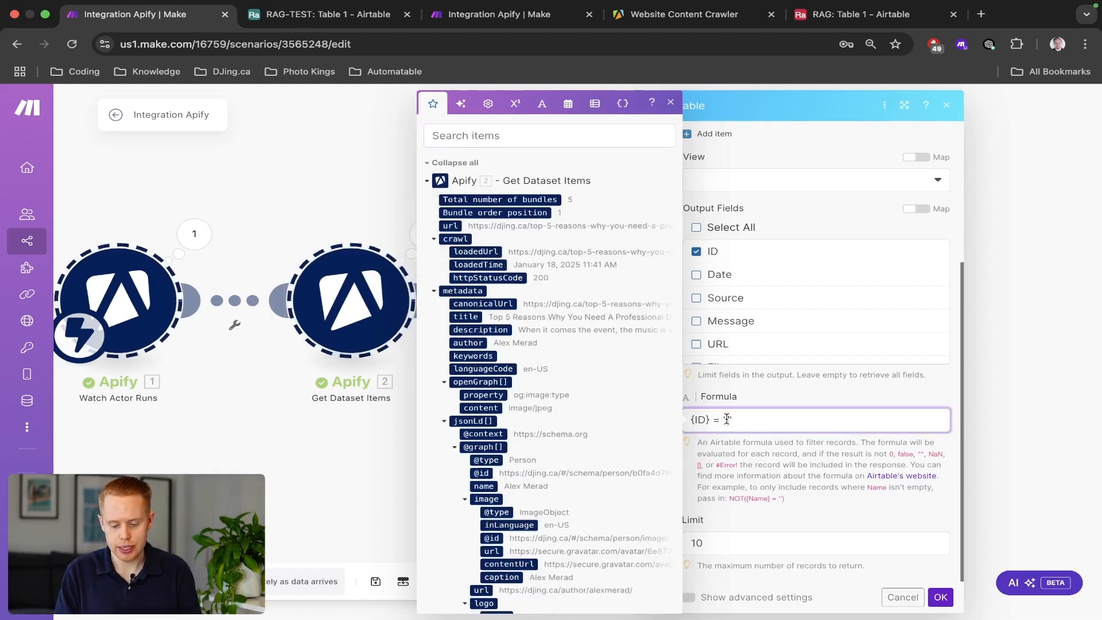
click(449, 226)
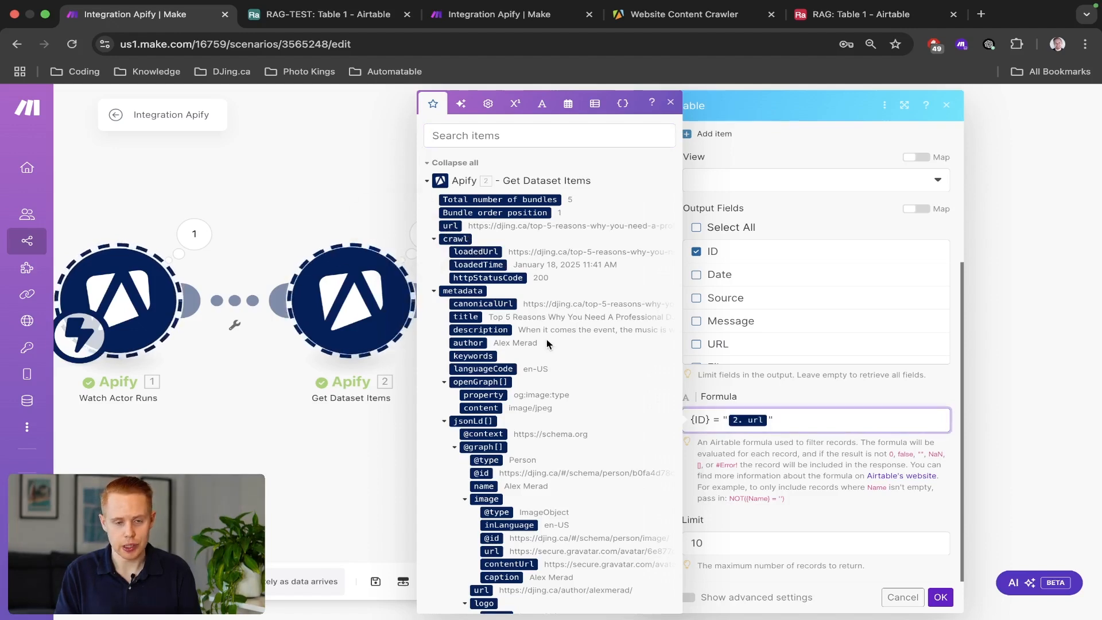
Change the formula's field name from ID to URL, giving {URL} = "2. url".
key(ctrl+Tab)
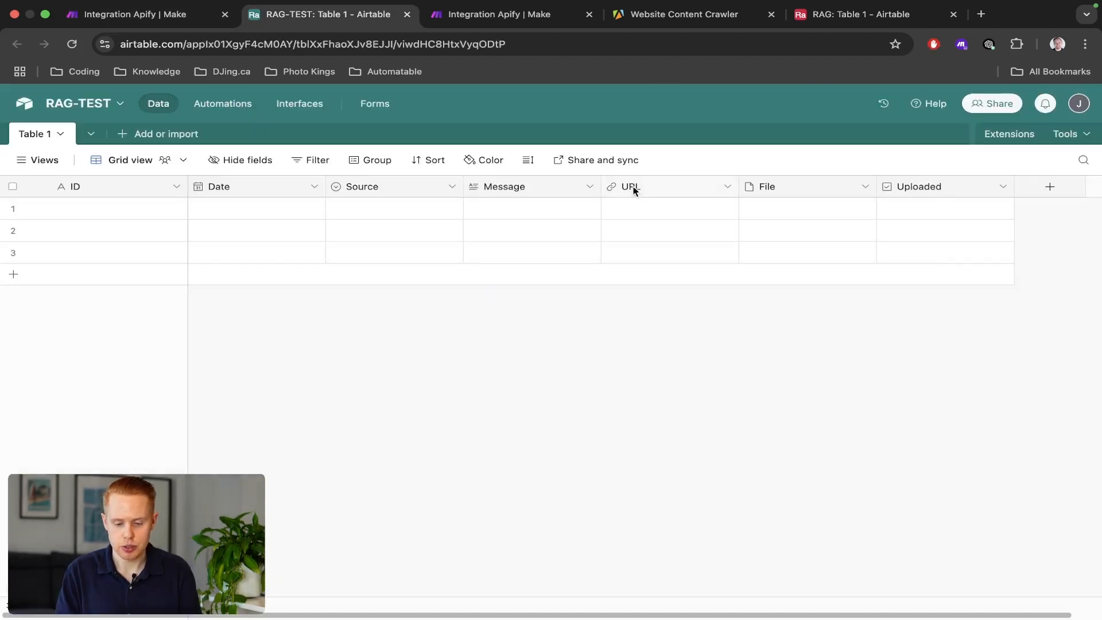
key(ctrl+shift+Tab)
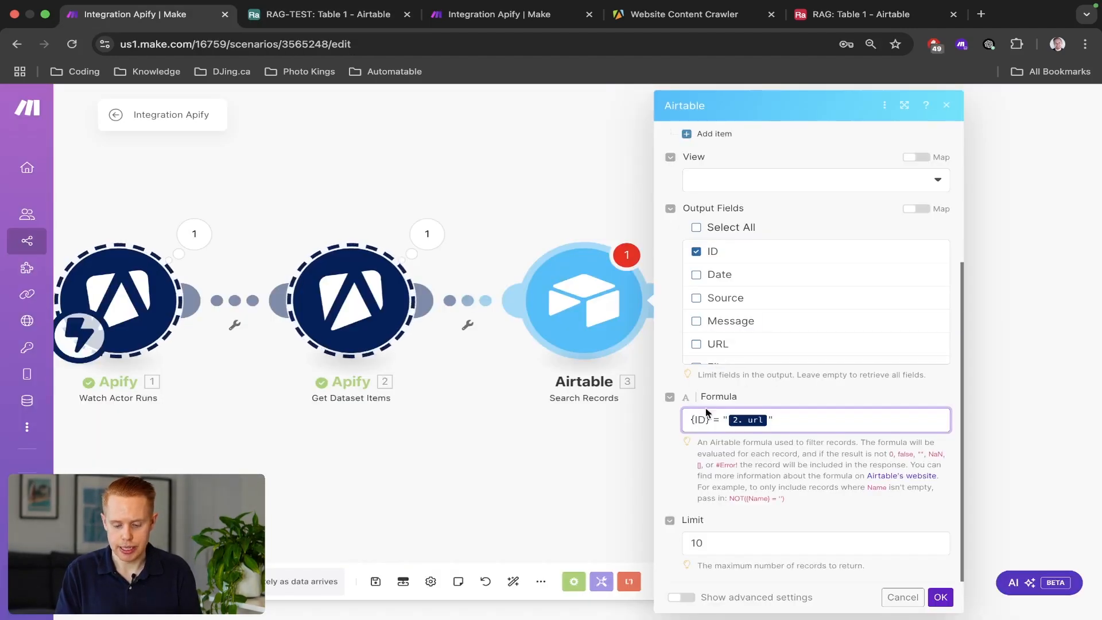
click(705, 422)
key(BackSpace)
key(BackSpace)
text(URL)
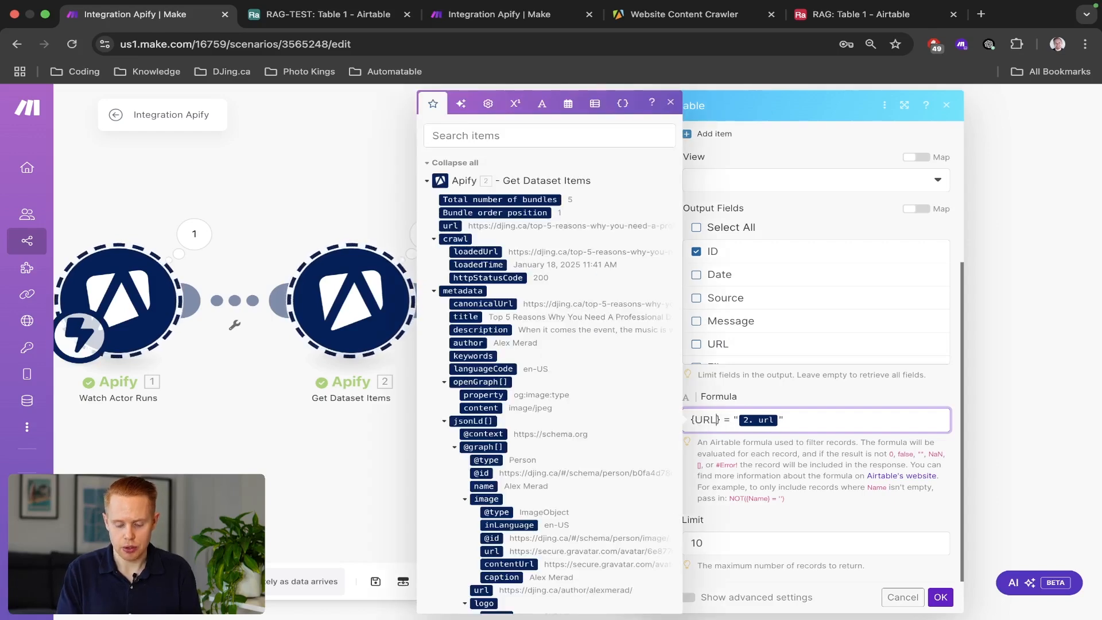
click(831, 484)
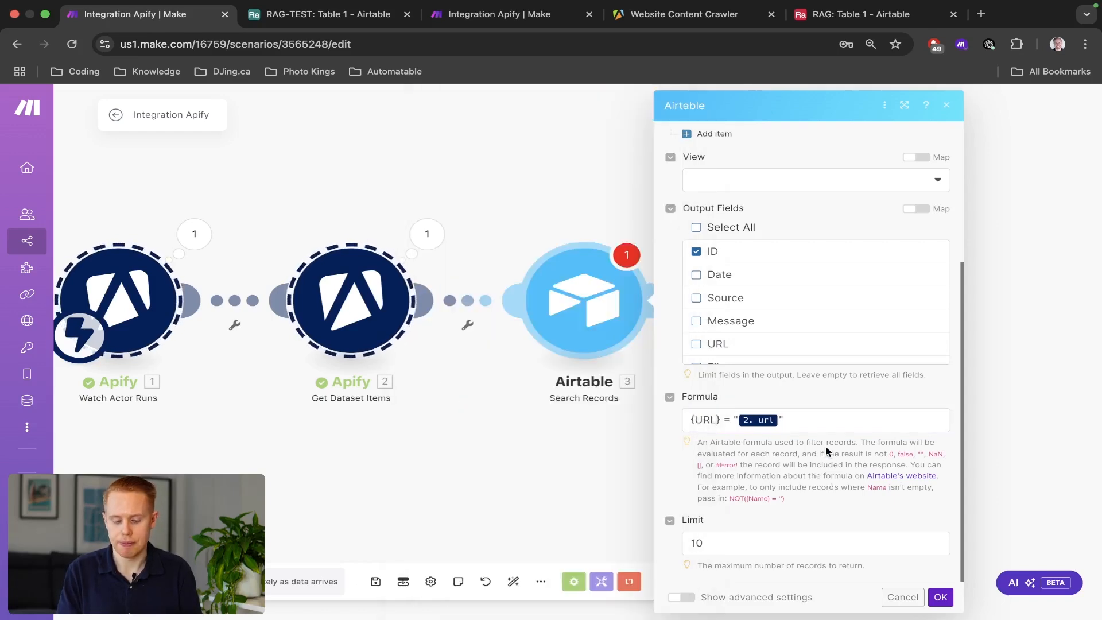
Set the search Limit to 1 and save the Search Records settings.
scroll(827, 451, up, 5)
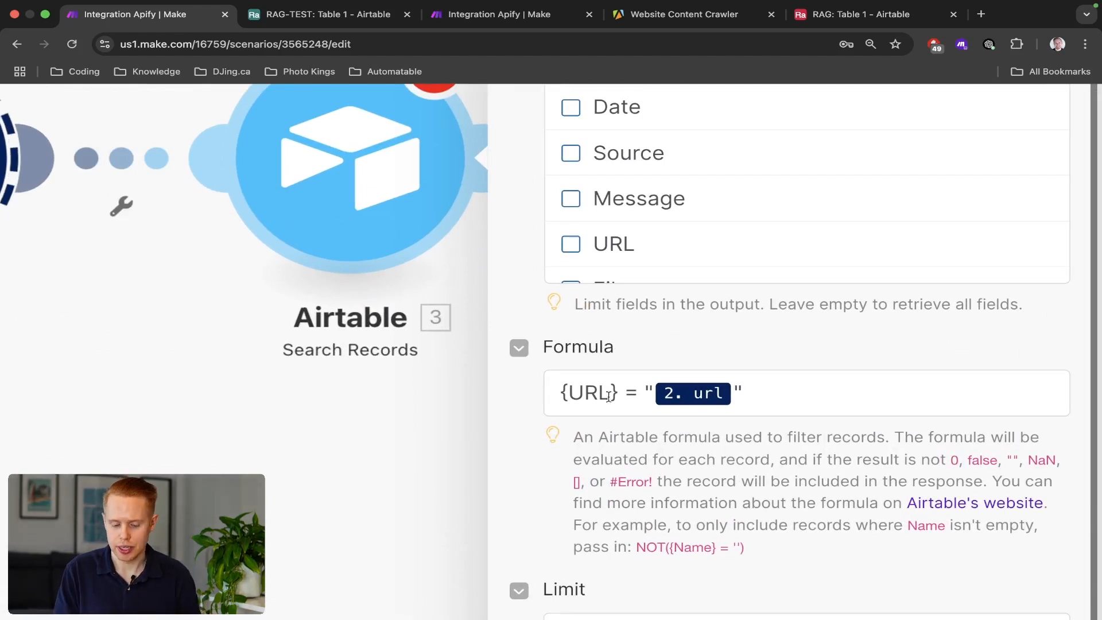
drag(608, 397, 803, 394)
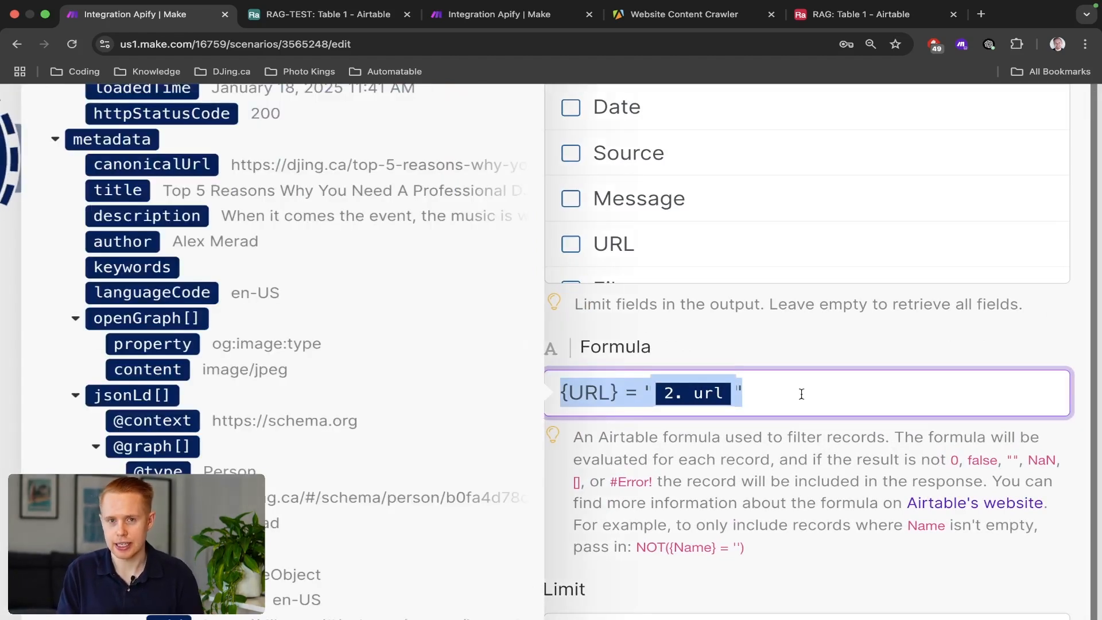
click(768, 342)
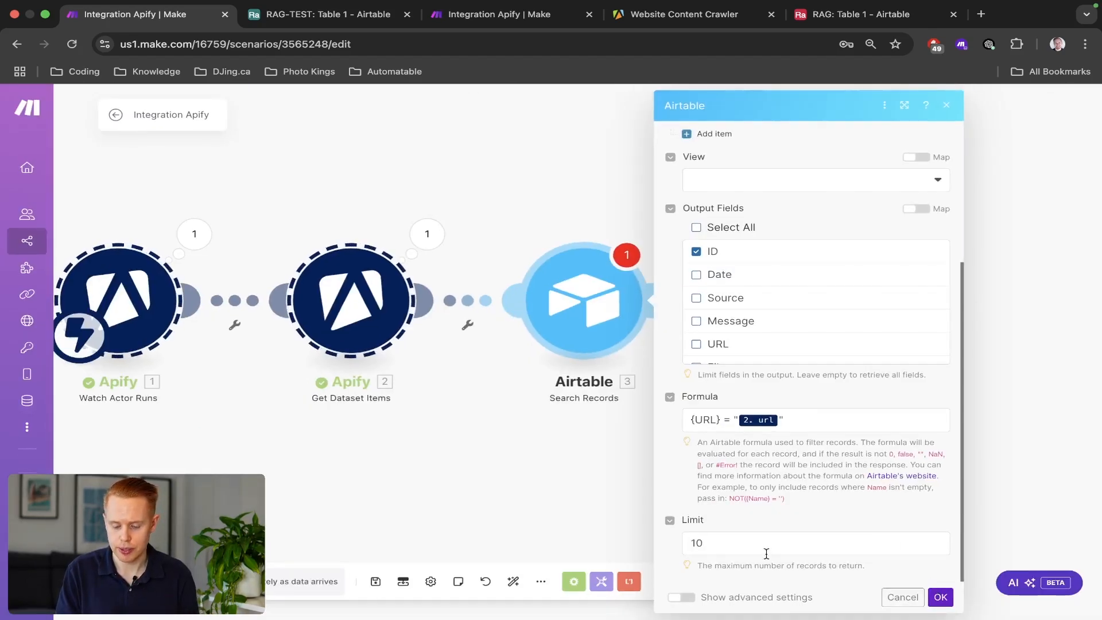
click(767, 554)
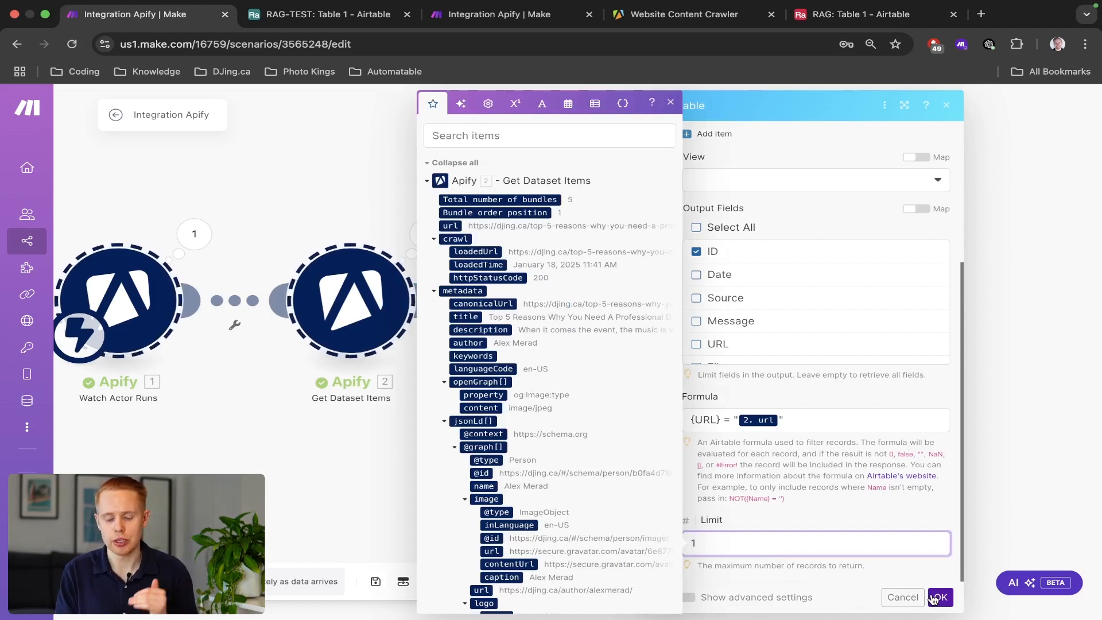
click(940, 598)
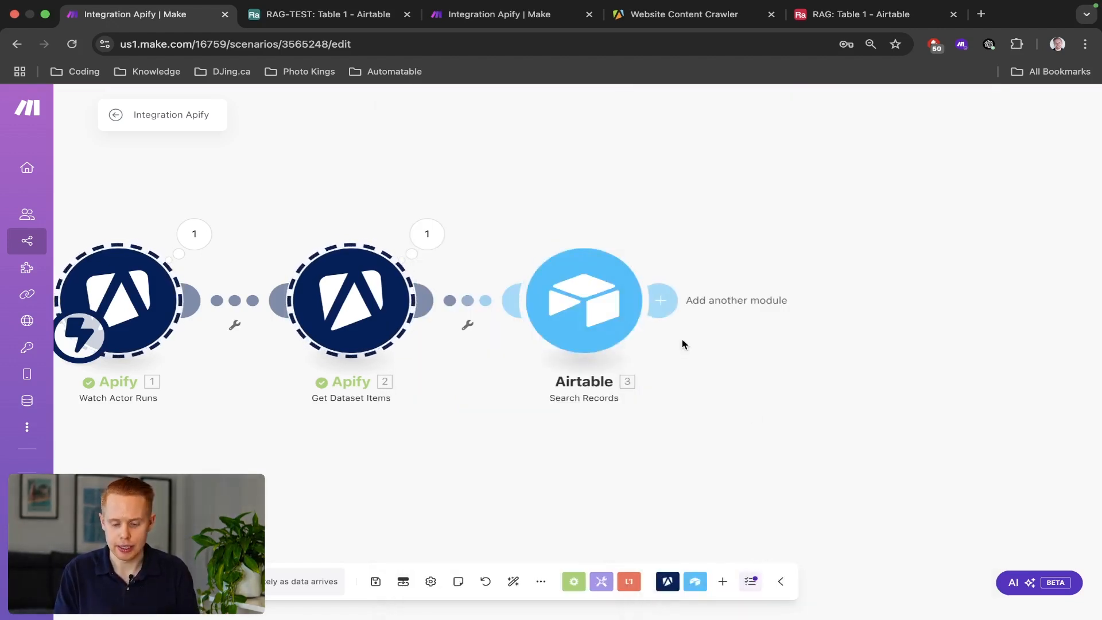
Add an Airtable Upsert a Record module after the search step.
click(669, 303)
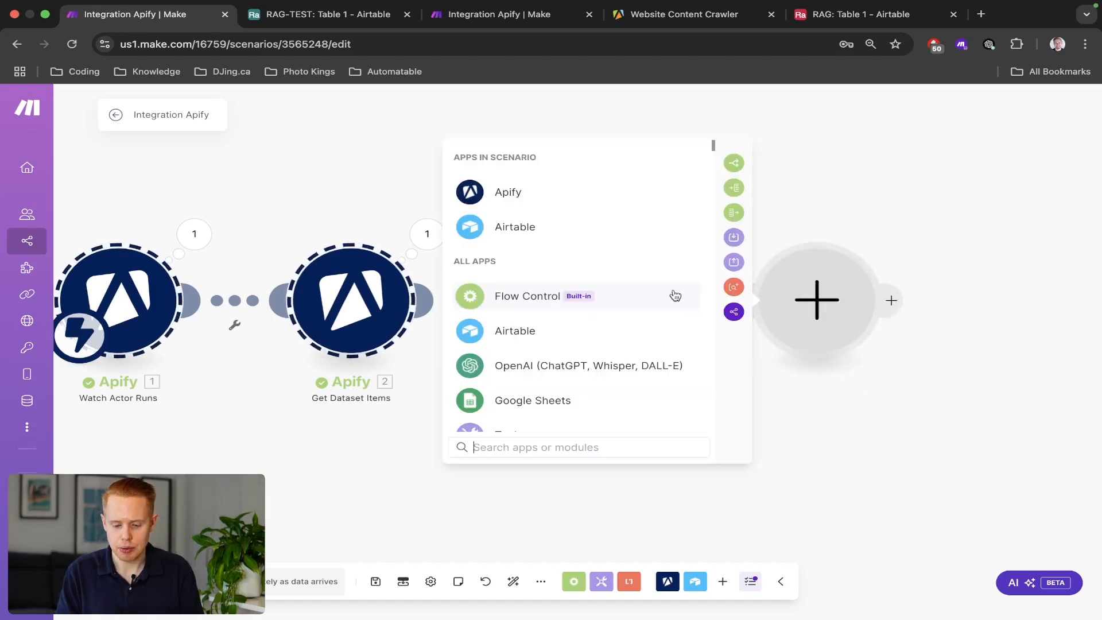
click(528, 229)
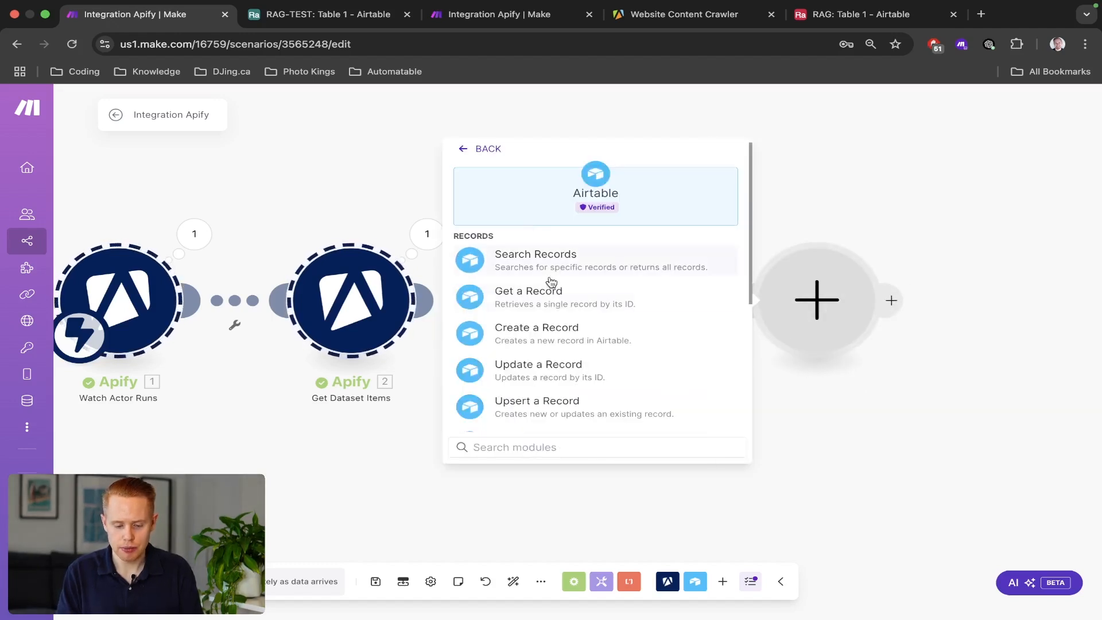
scroll(549, 411, up, 10)
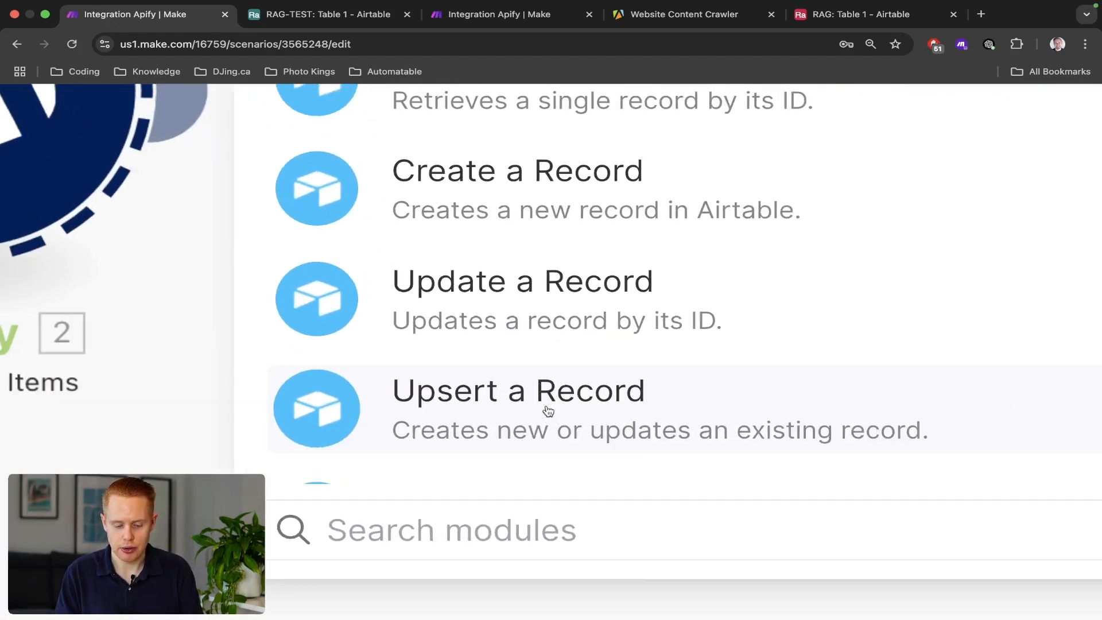
click(637, 431)
scroll(739, 263, down, 10)
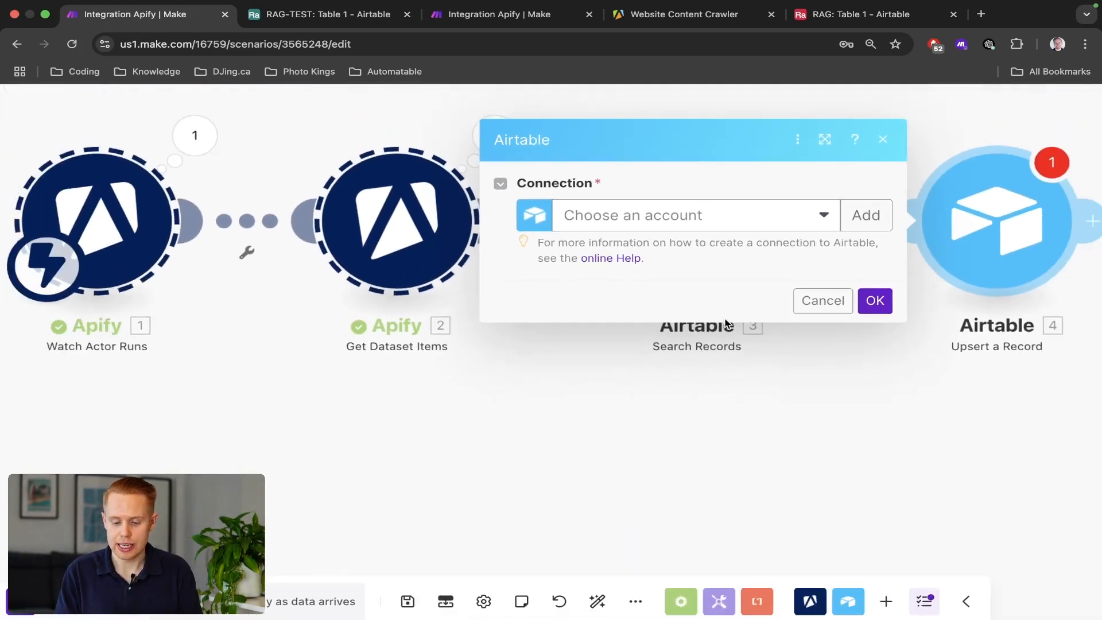
click(661, 307)
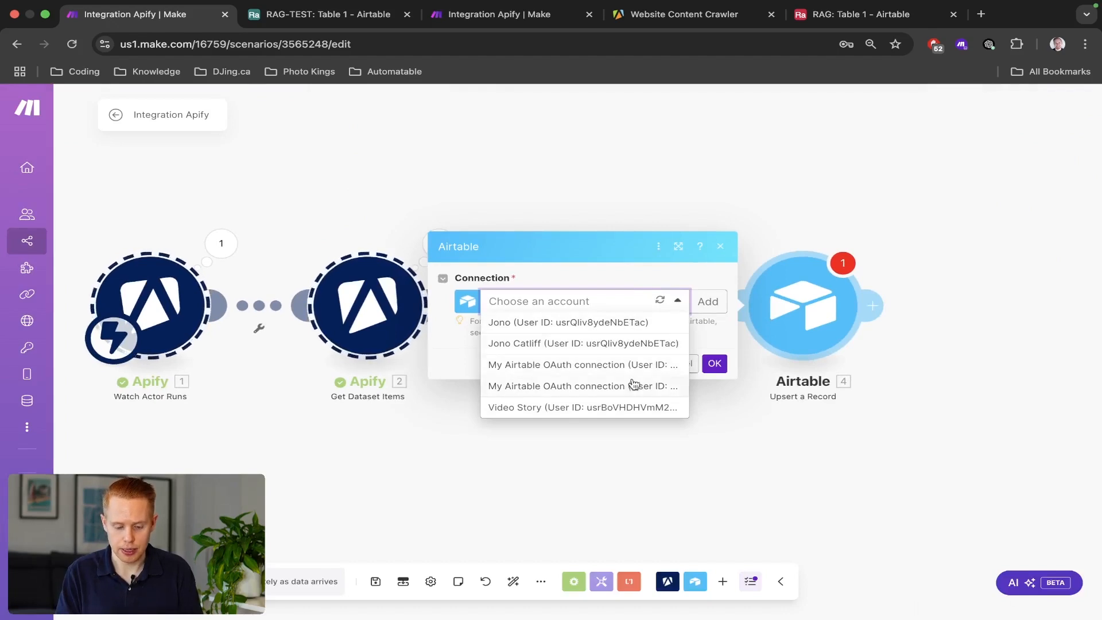
Check the search step's Airtable account, then pick that connection for the upsert step.
scroll(631, 386, up, 5)
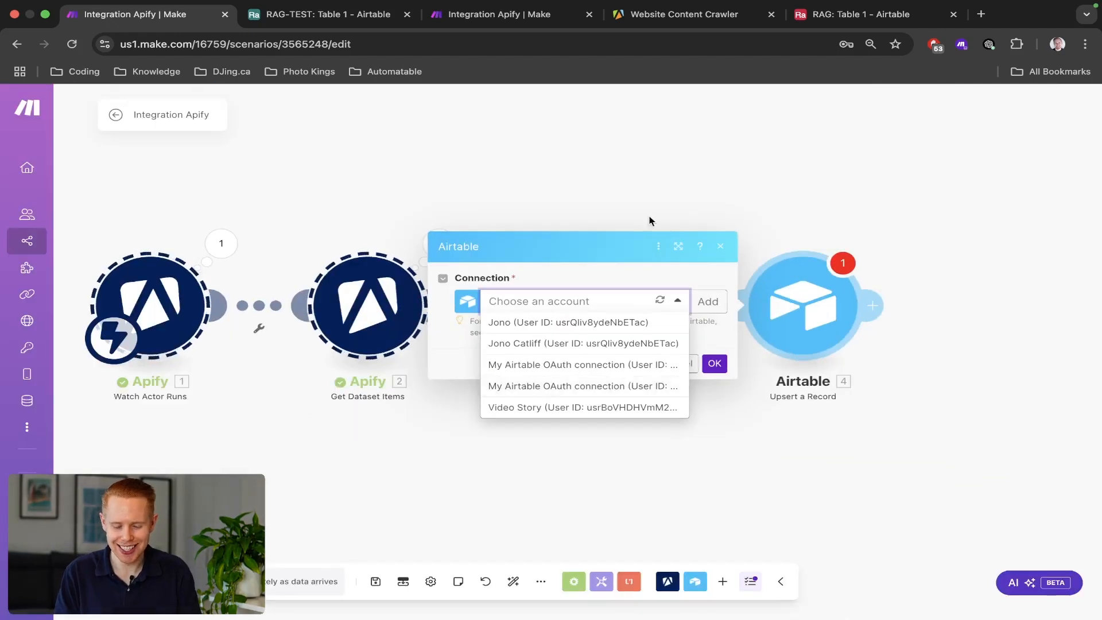
click(649, 214)
click(597, 305)
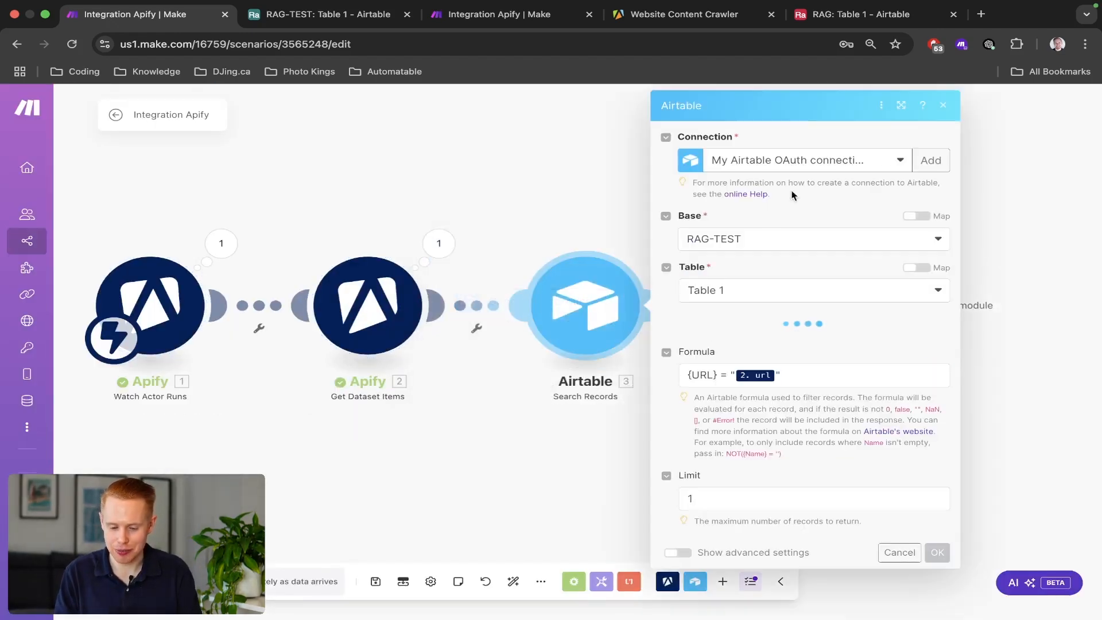
click(806, 170)
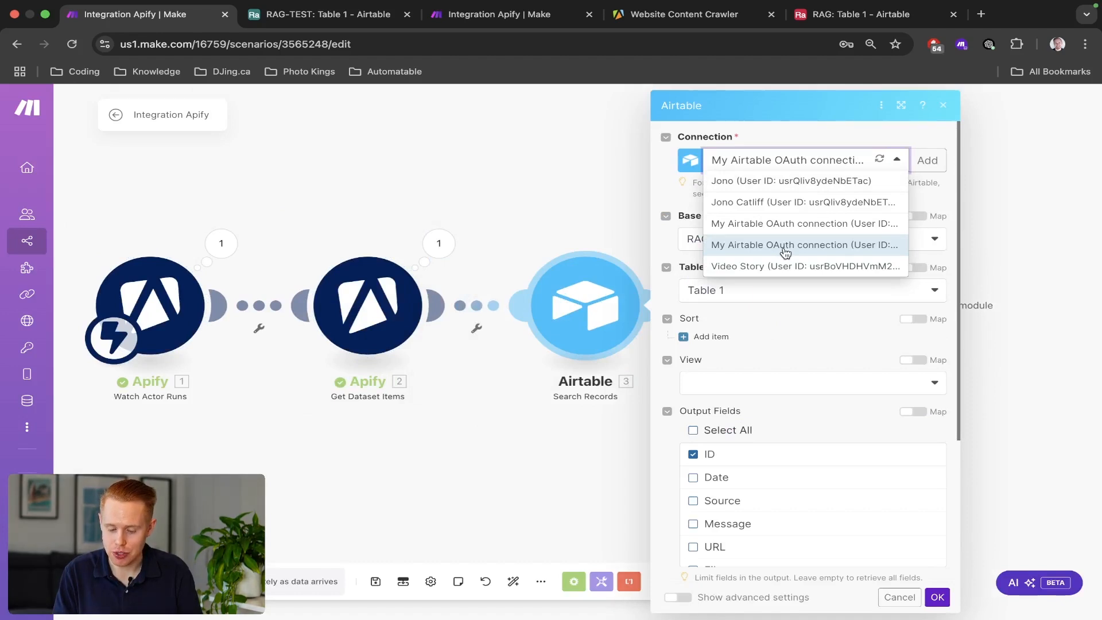
click(517, 257)
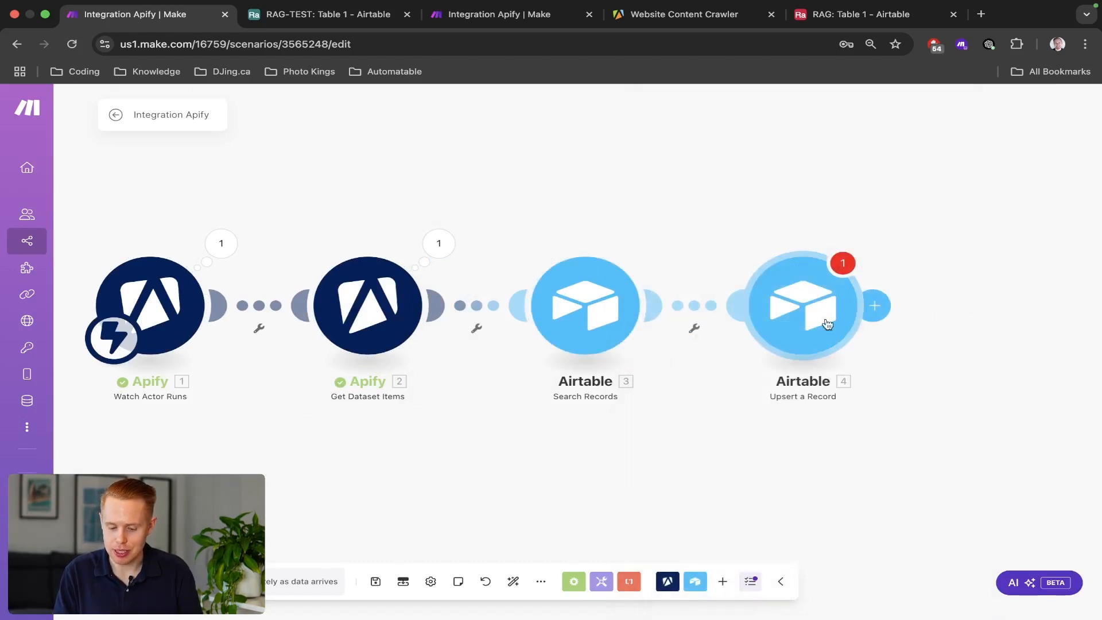
click(804, 305)
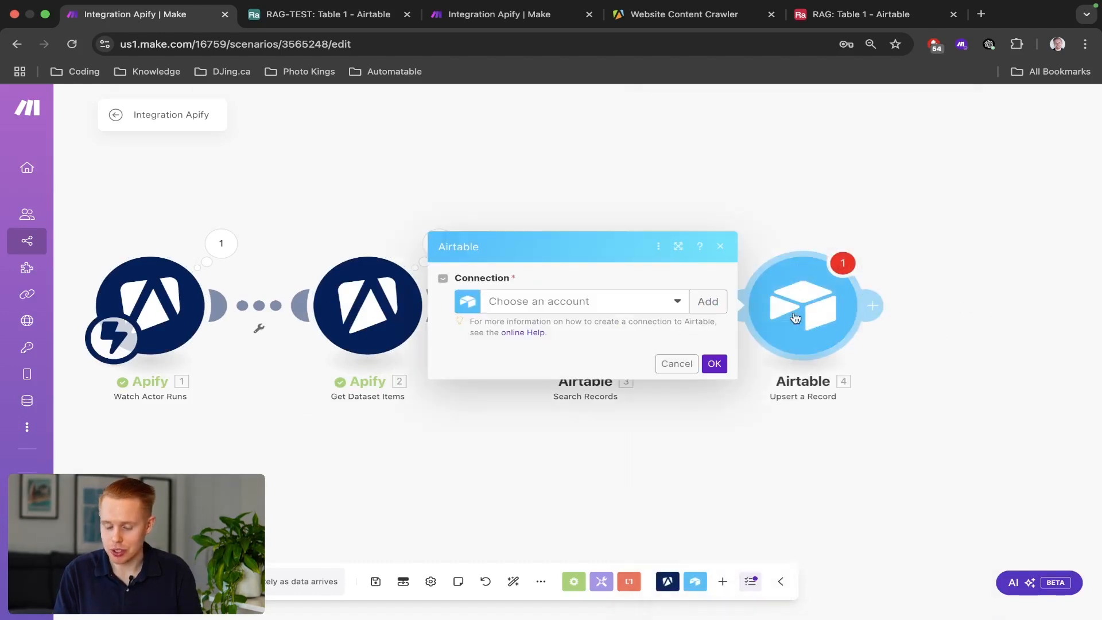
click(576, 311)
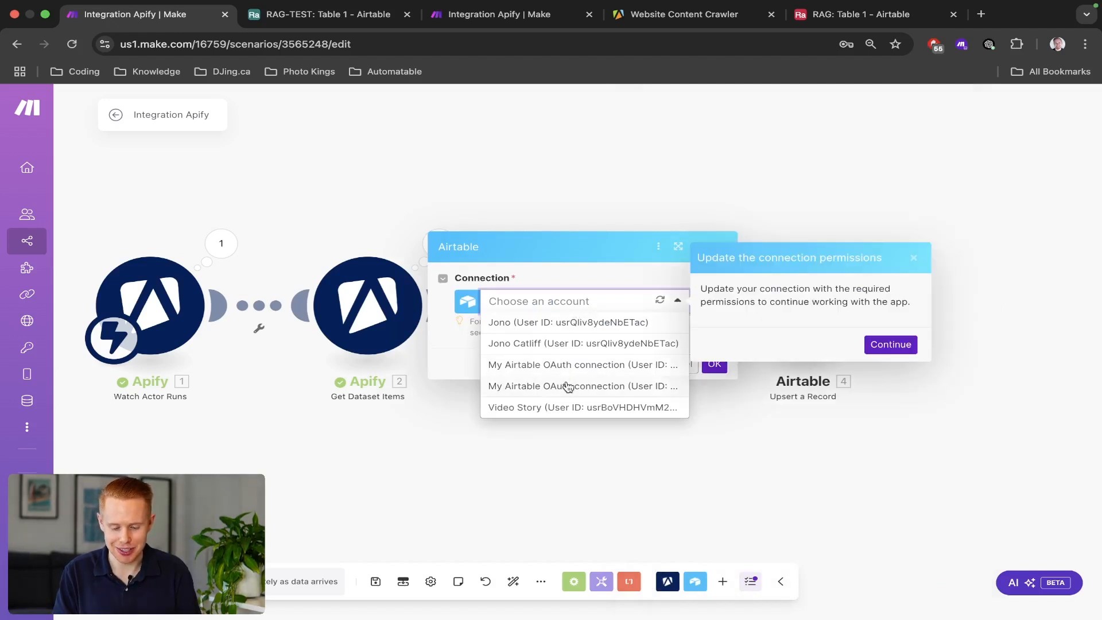
Update the connection's permissions to include the RAG-TEST base and grant access.
click(886, 351)
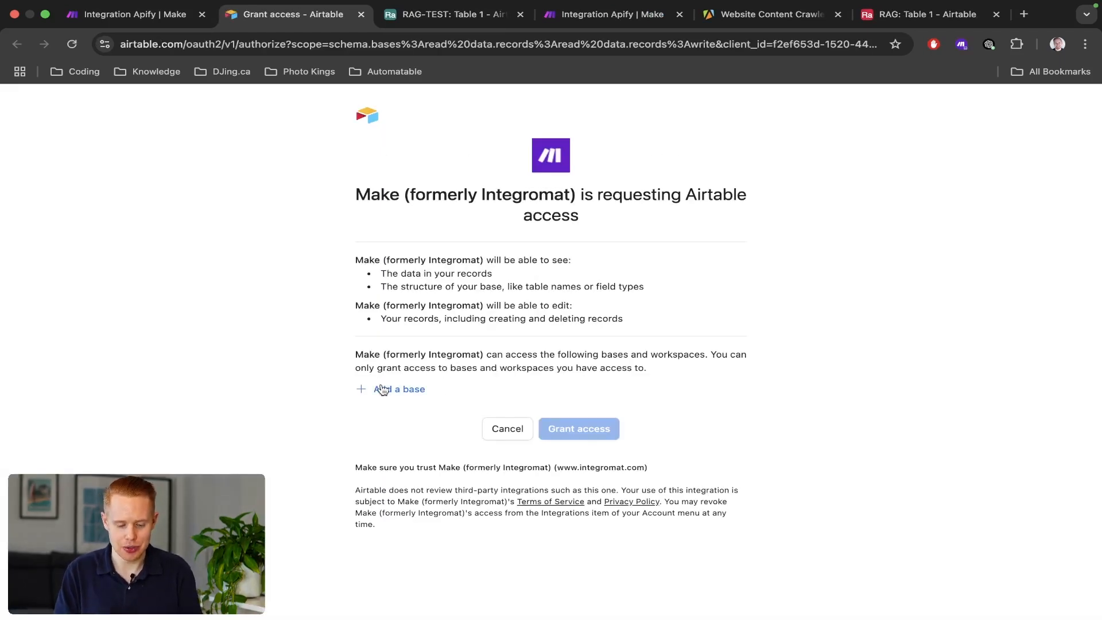
click(383, 390)
scroll(419, 480, down, 5)
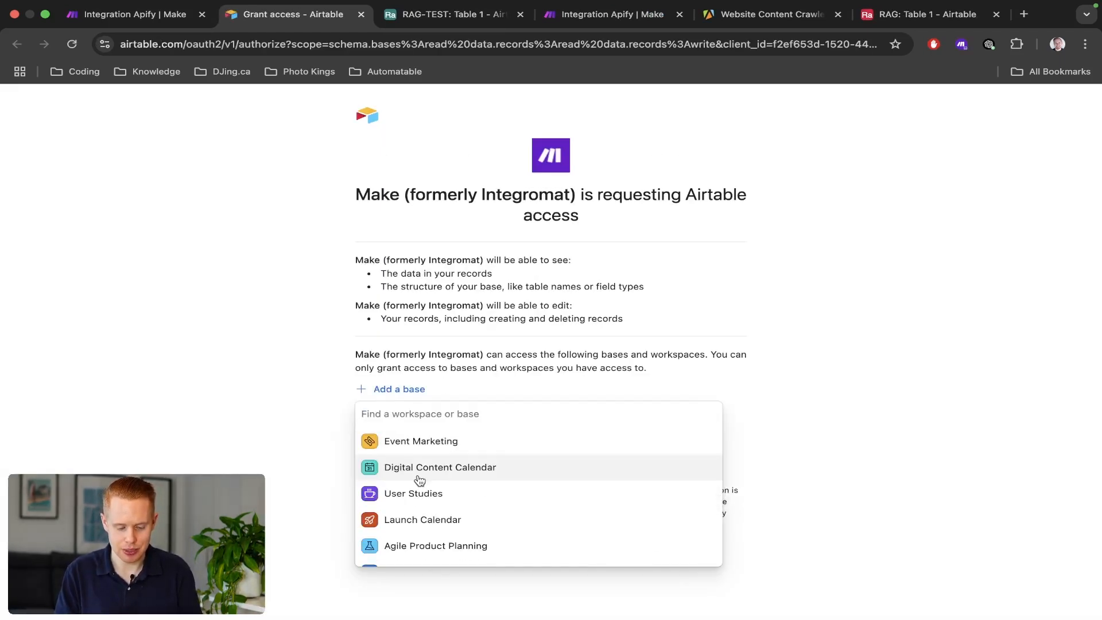
text(rag)
click(417, 480)
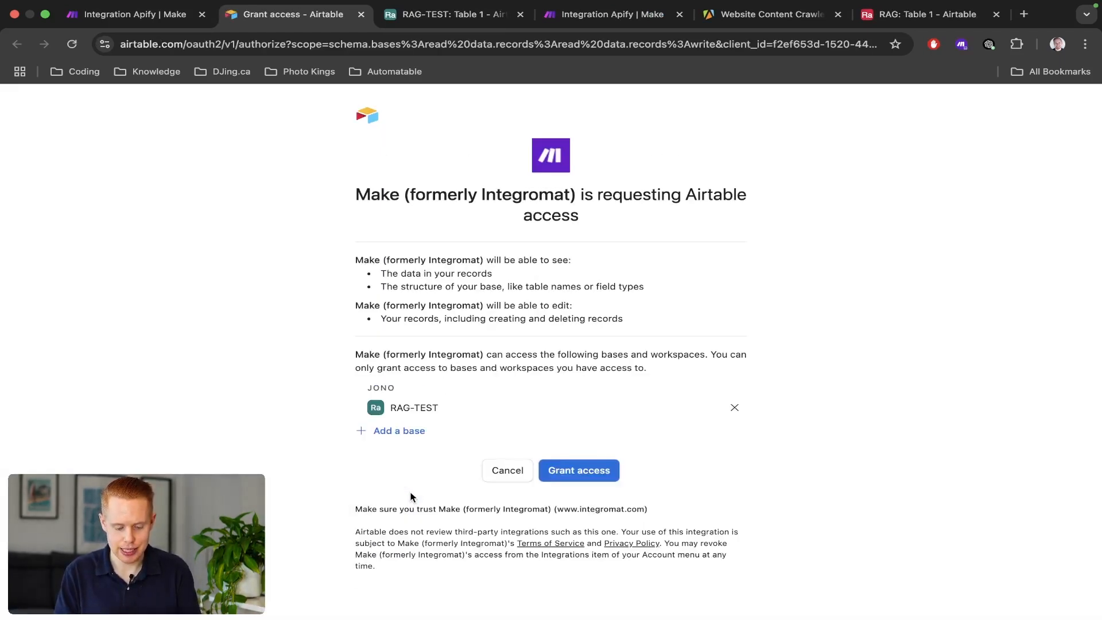
click(613, 477)
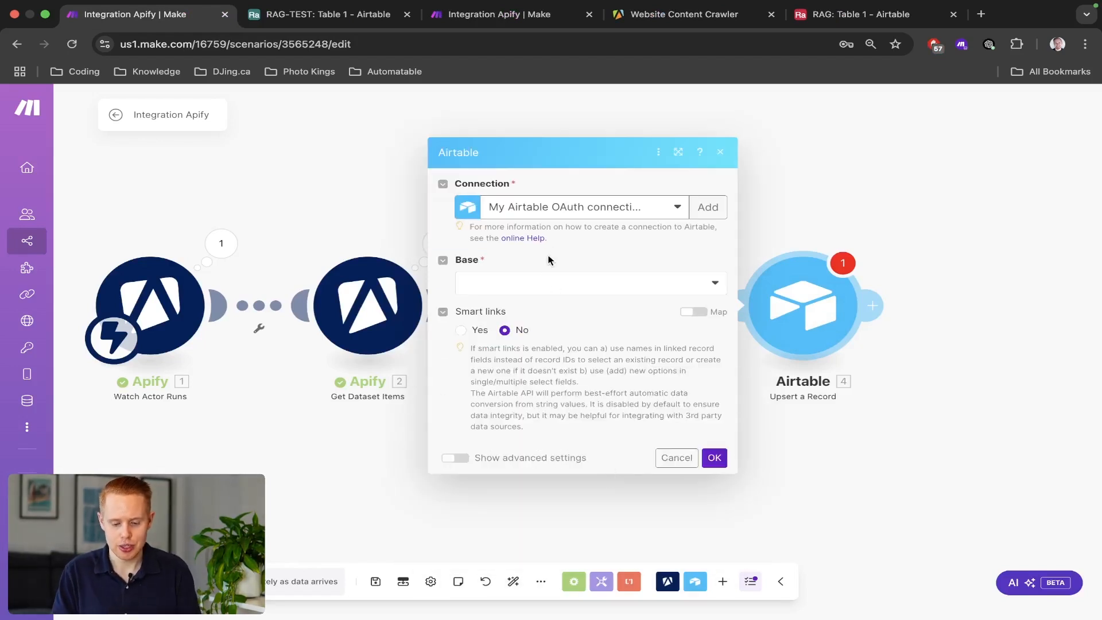
Target RAG-TEST's Table 1, map 3. ID into Record ID, then clear it.
click(540, 287)
click(524, 305)
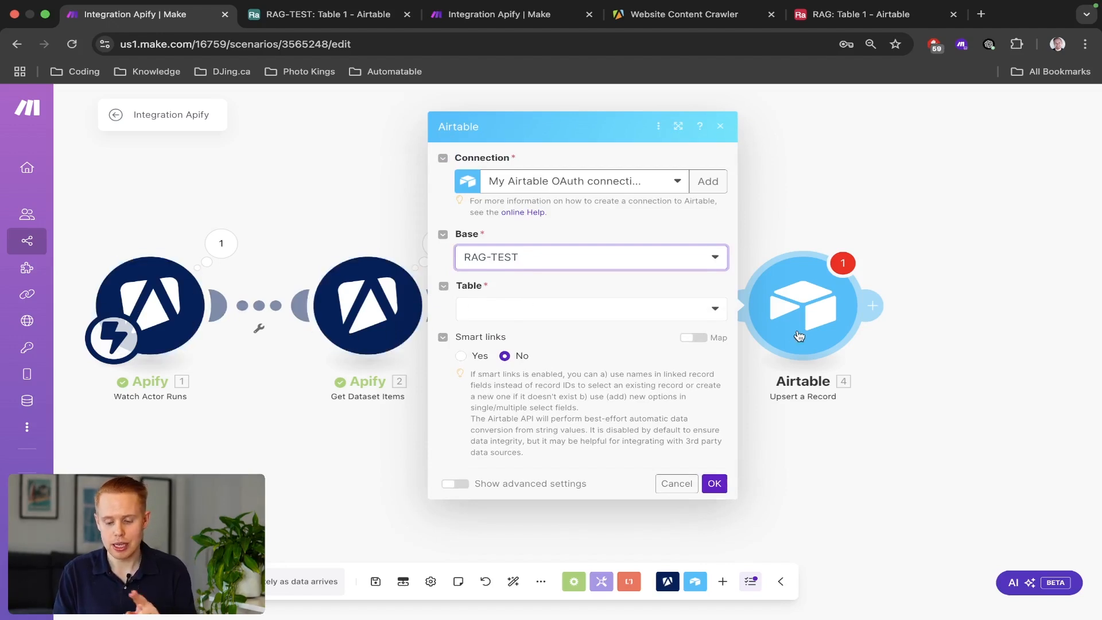
click(549, 310)
click(529, 326)
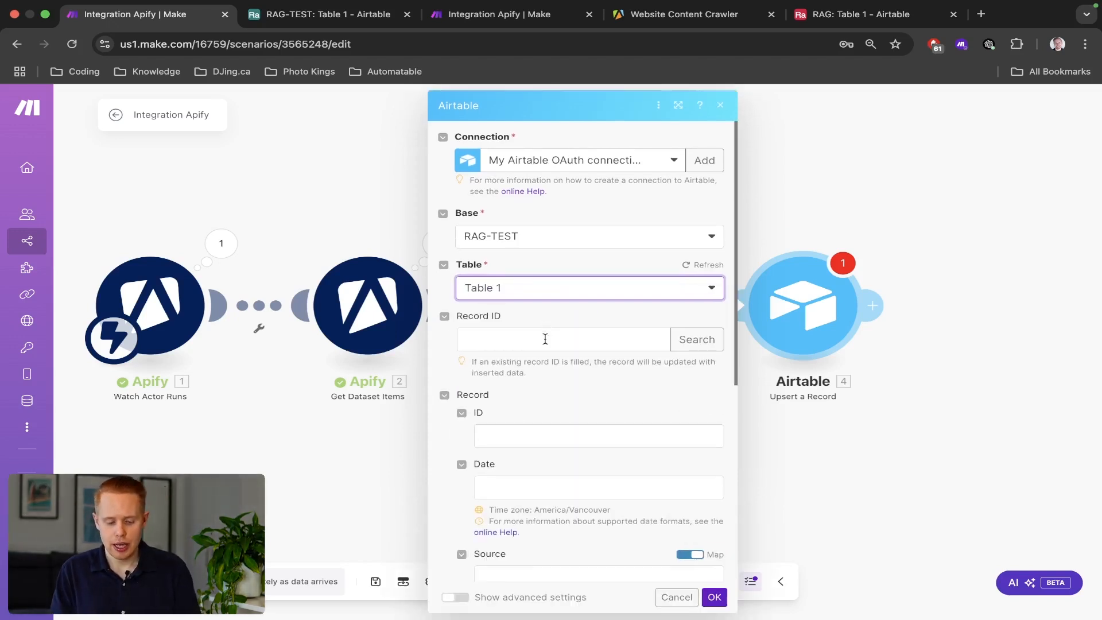
click(546, 339)
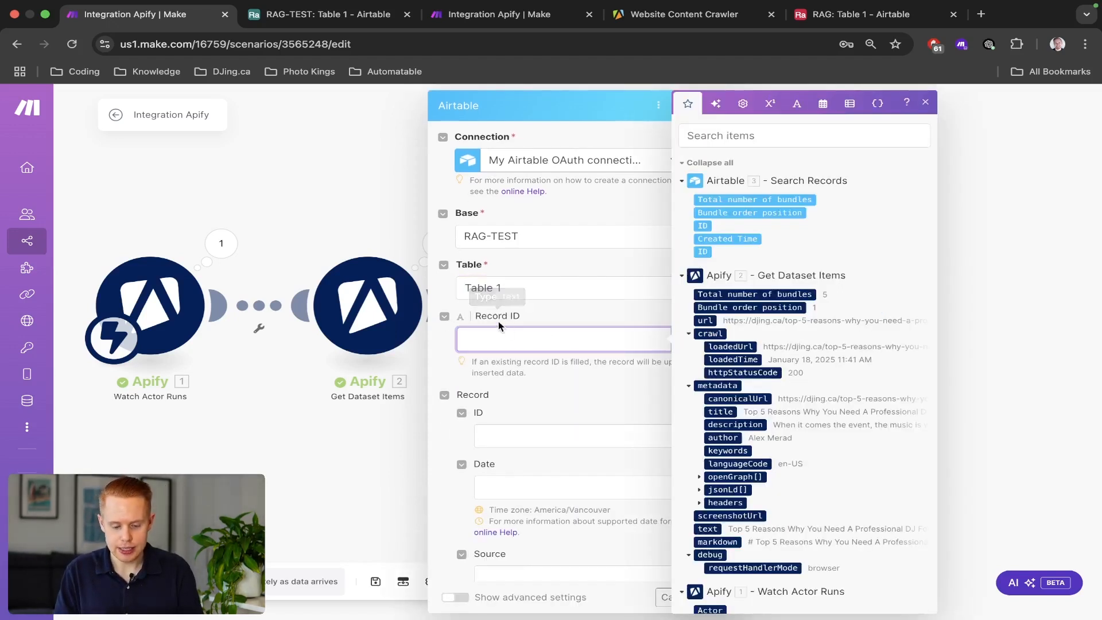
click(702, 227)
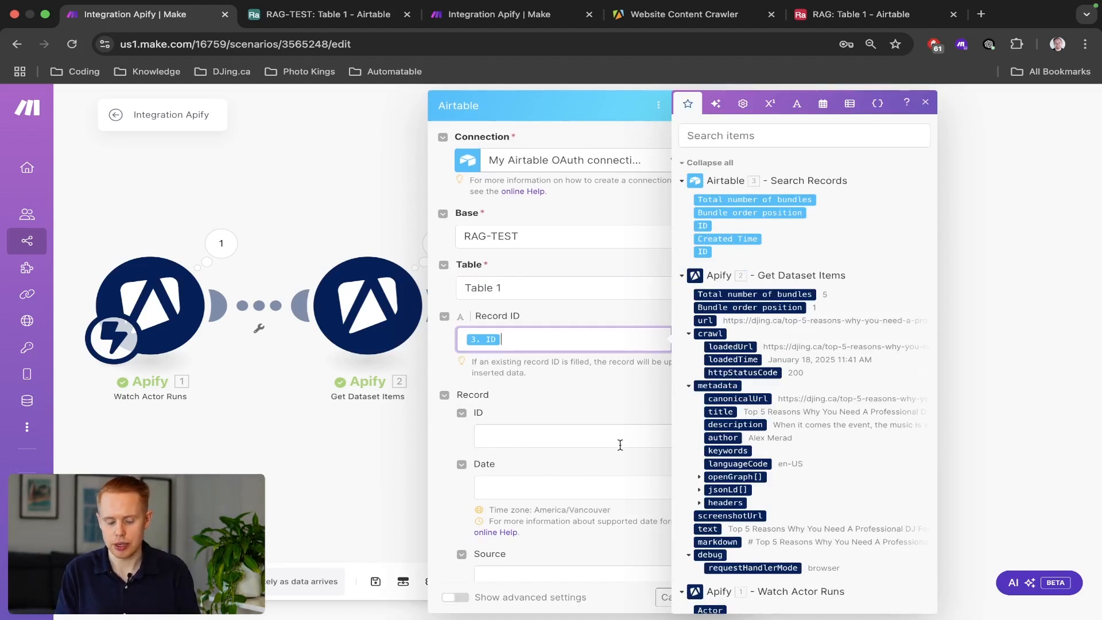
key(super+a)
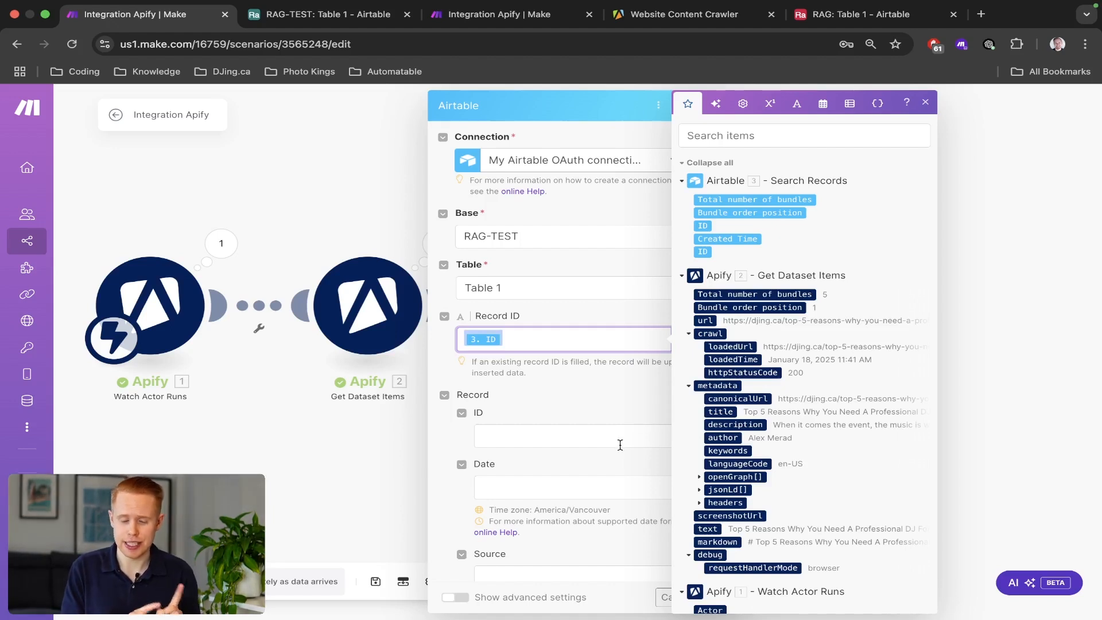
key(BackSpace)
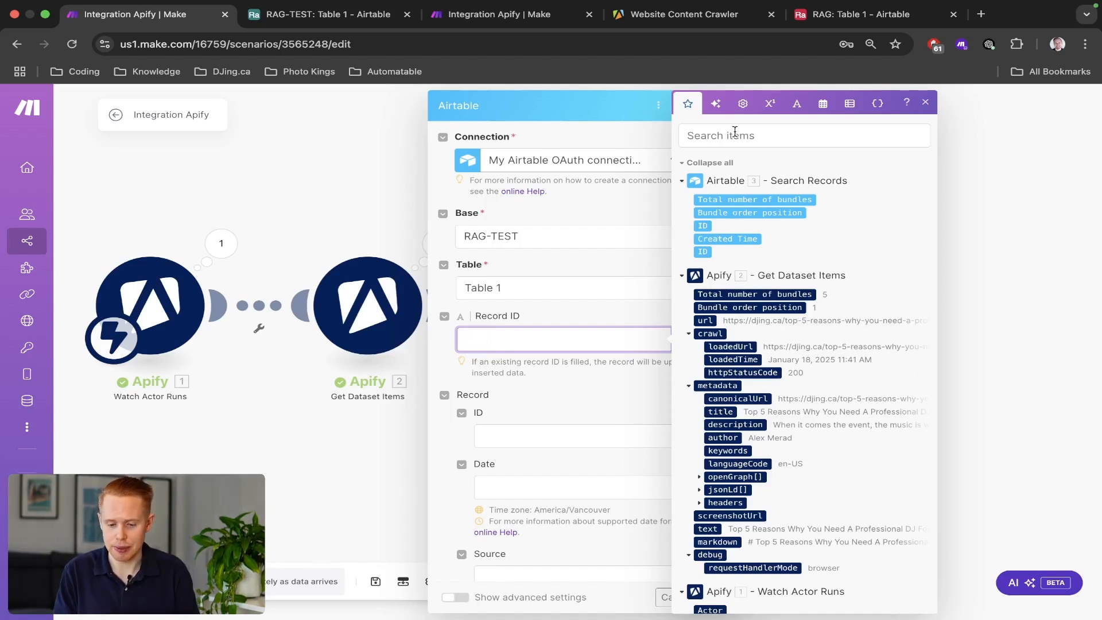
Fill Record ID with ifempty(3. ID; emptystring) using the General and Text functions.
click(743, 103)
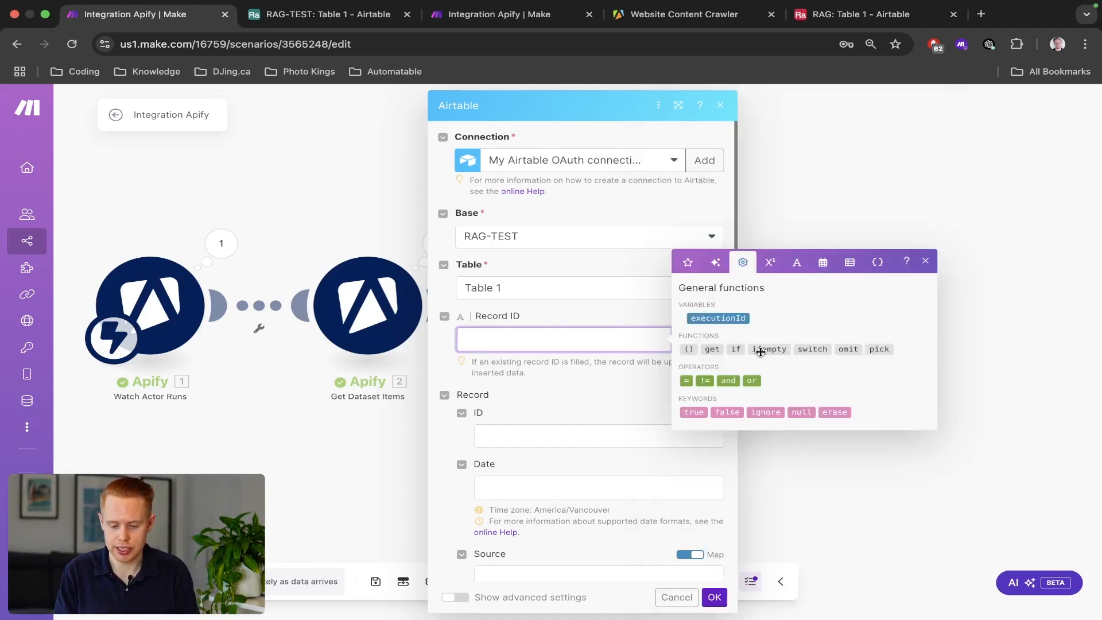
click(761, 349)
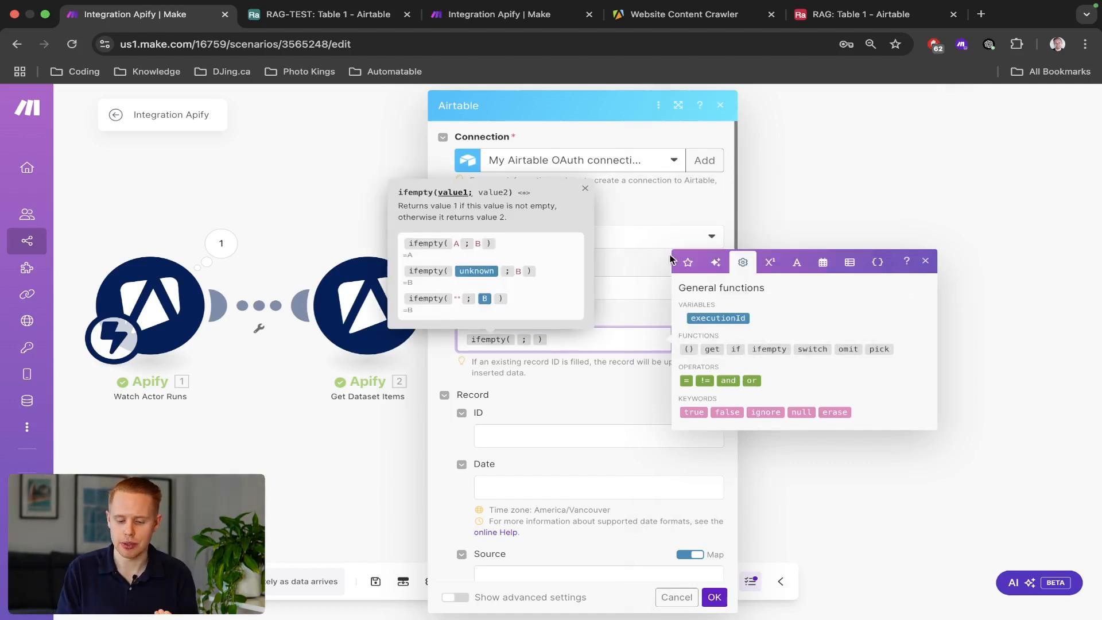
click(688, 262)
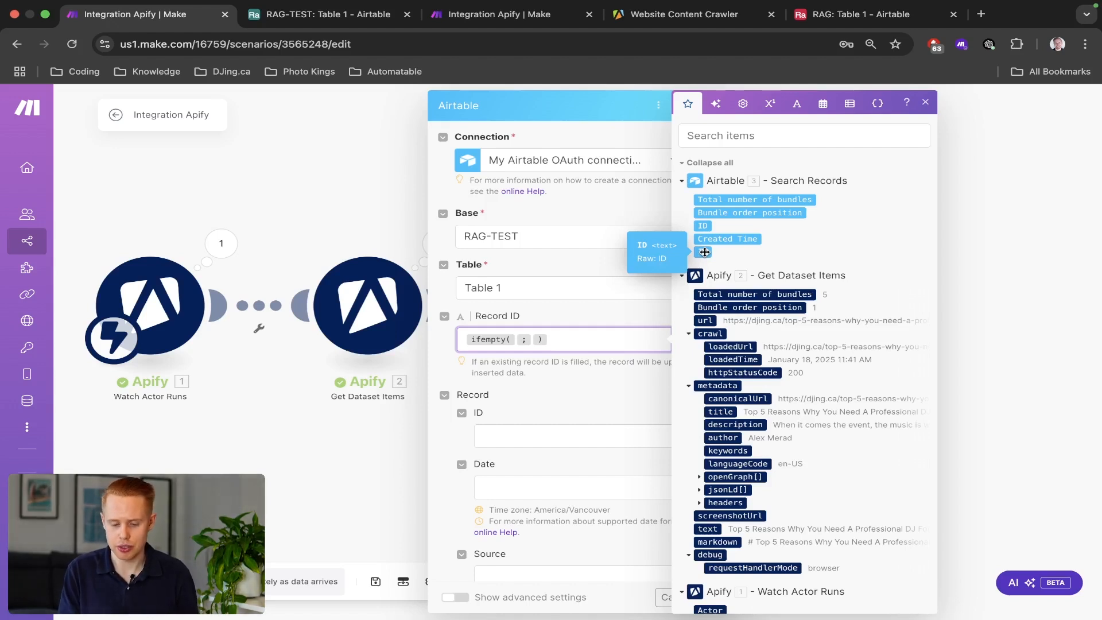
click(704, 228)
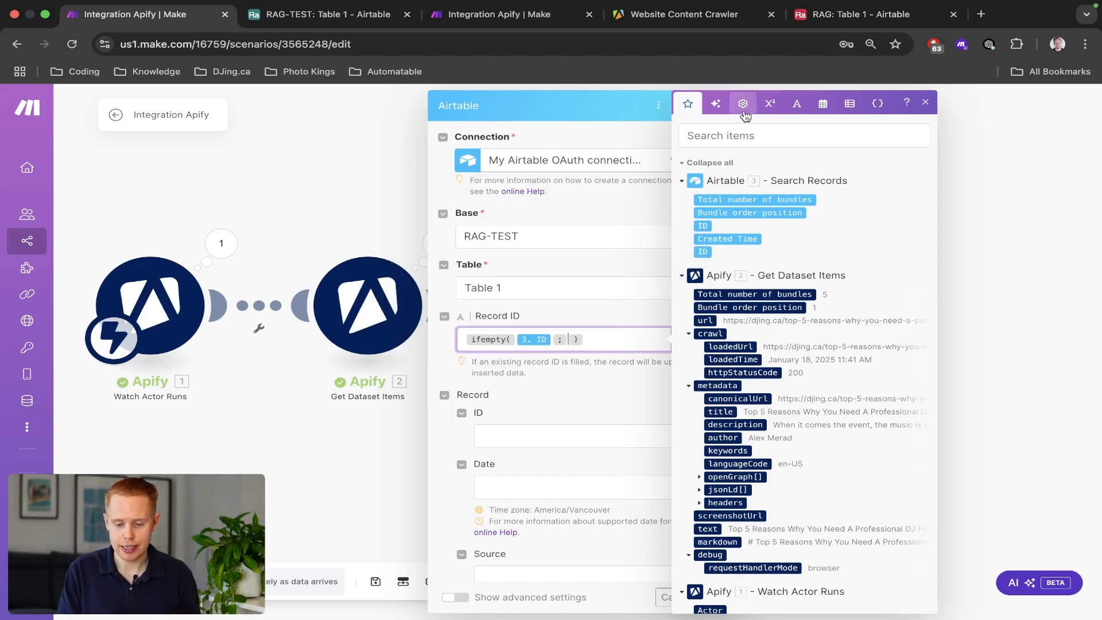
click(797, 104)
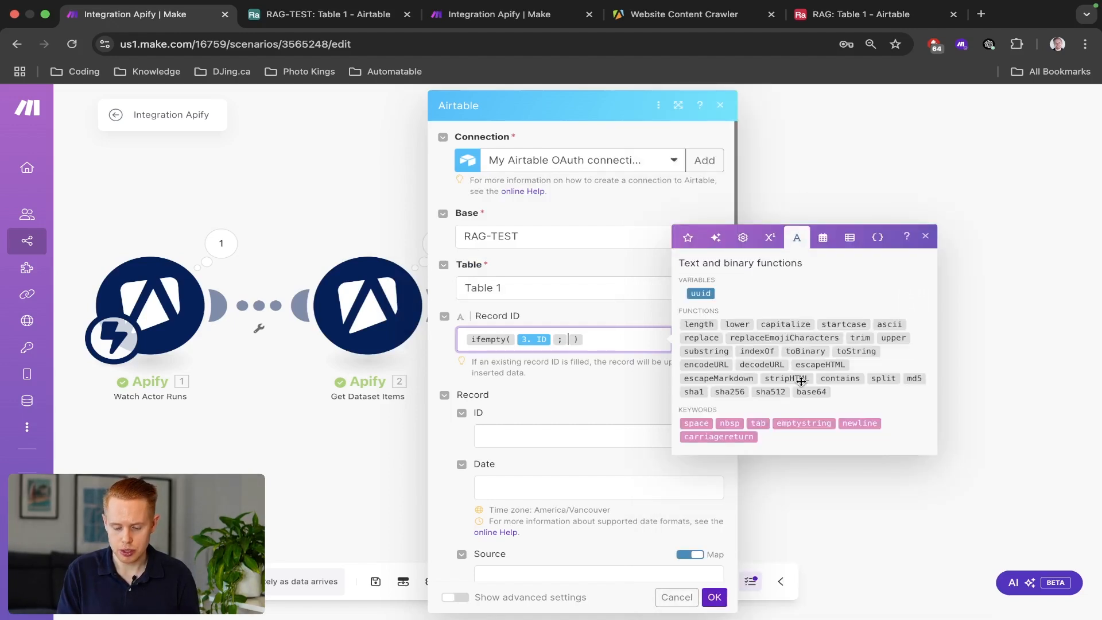
click(784, 428)
scroll(529, 350, up, 5)
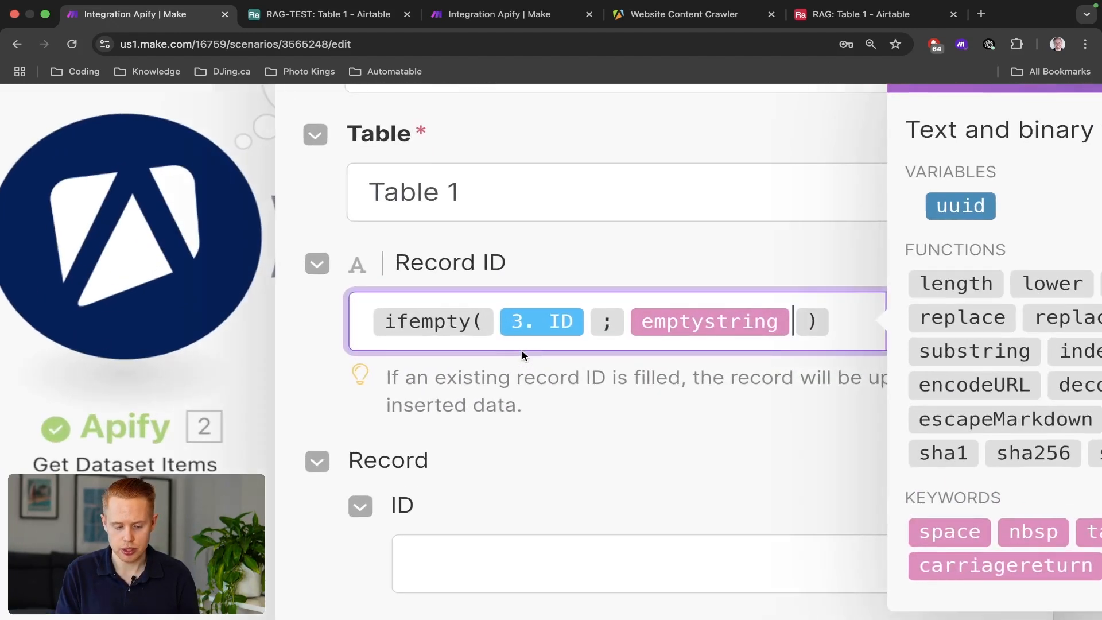
mouse_move(440, 323)
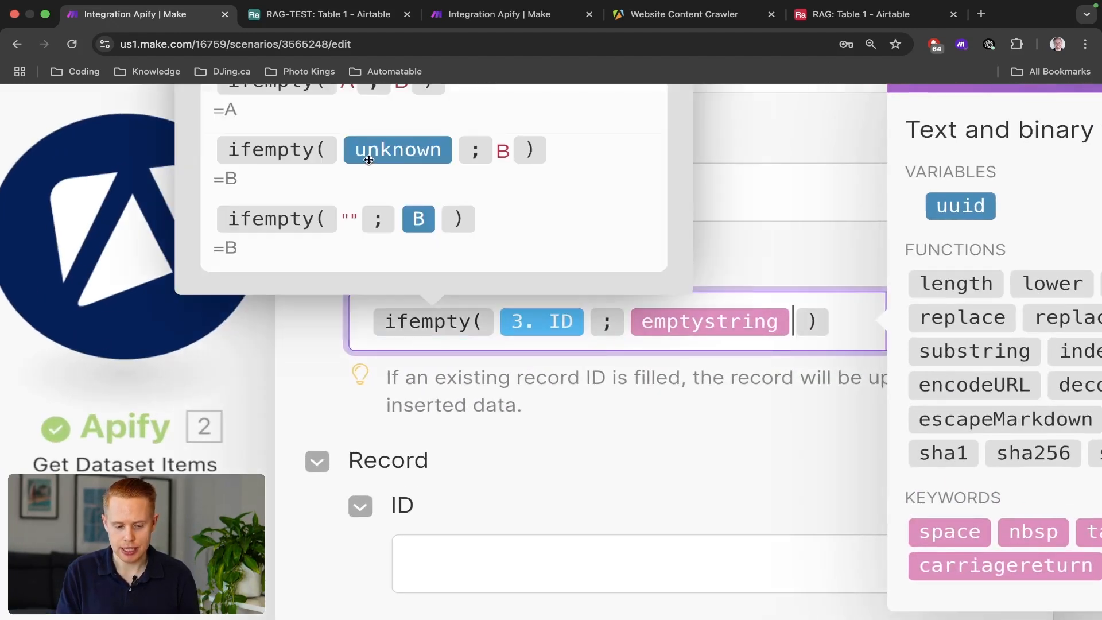
scroll(329, 147, up, 2)
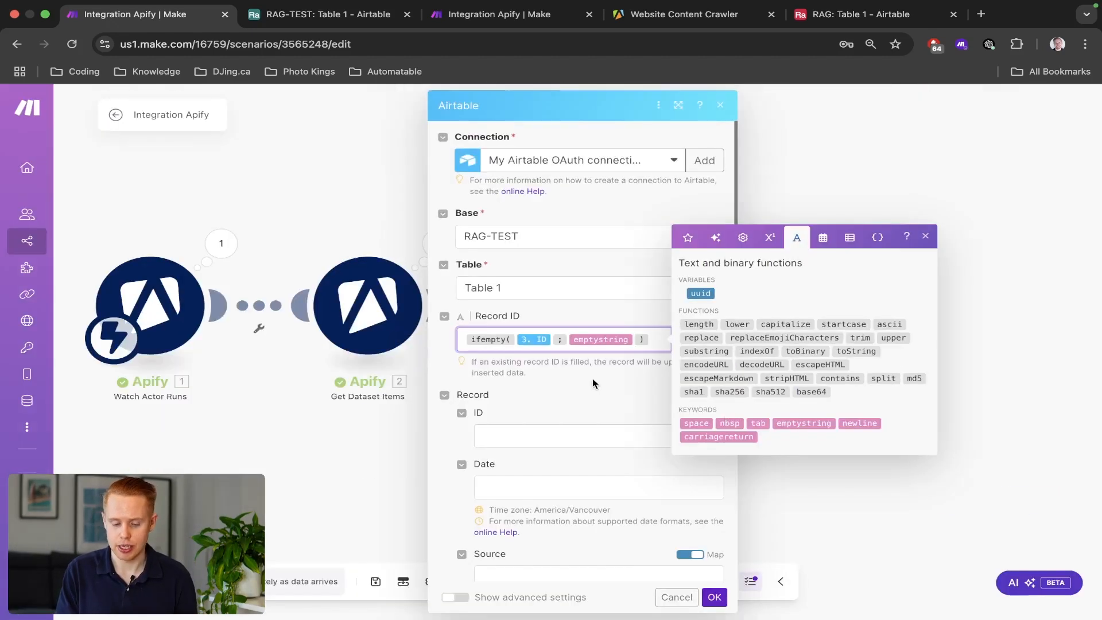
click(689, 487)
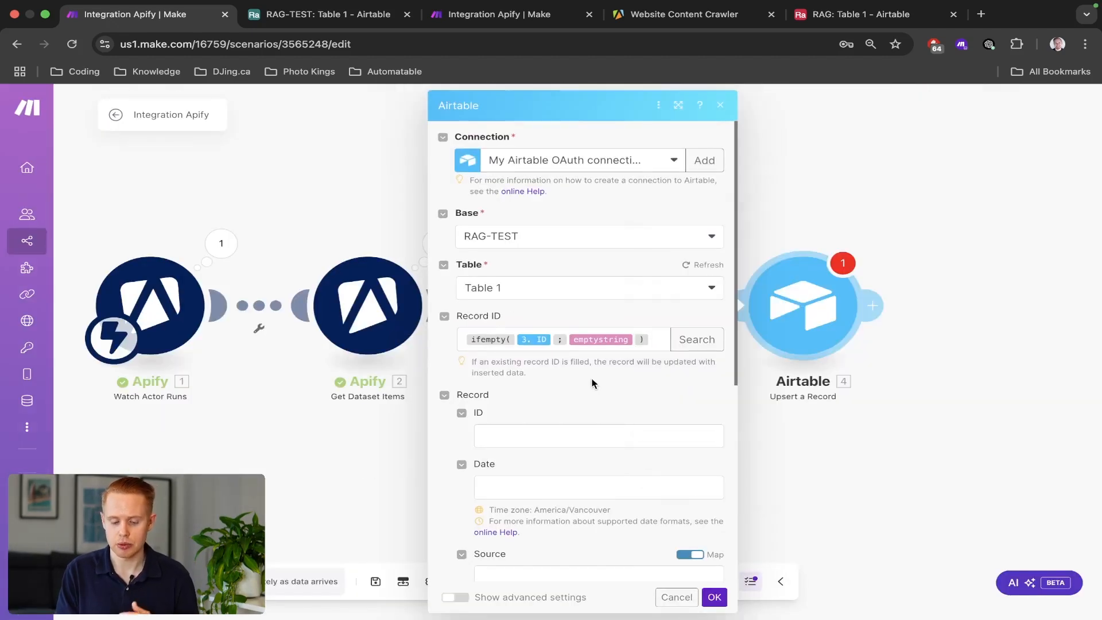
scroll(569, 402, down, 2)
click(557, 391)
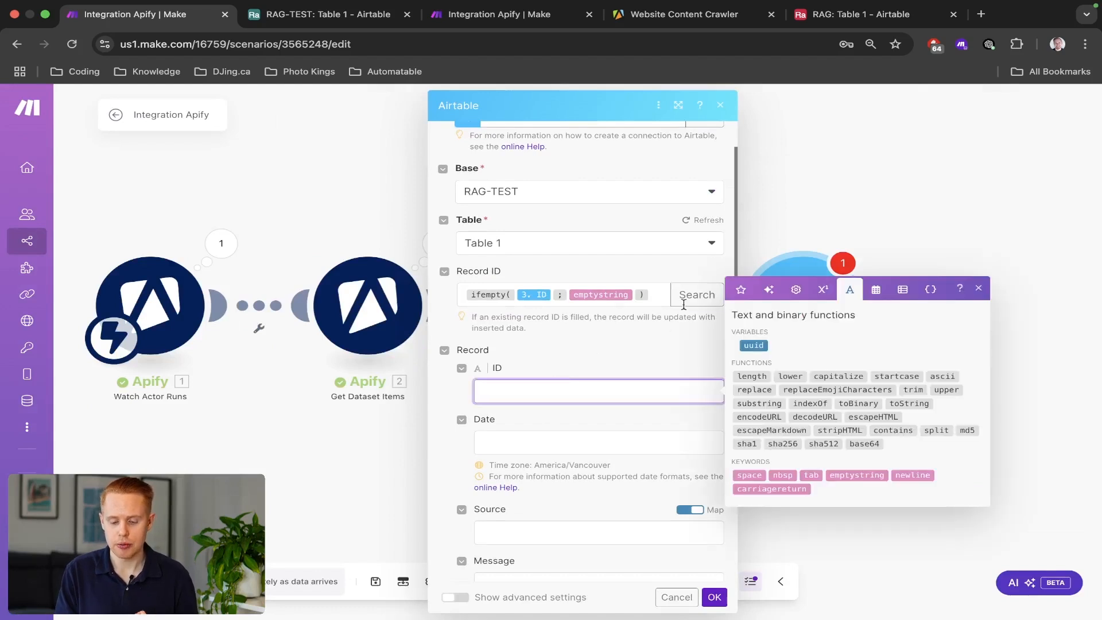
Map 3. ID into the ID field and set Date to the current time.
click(741, 289)
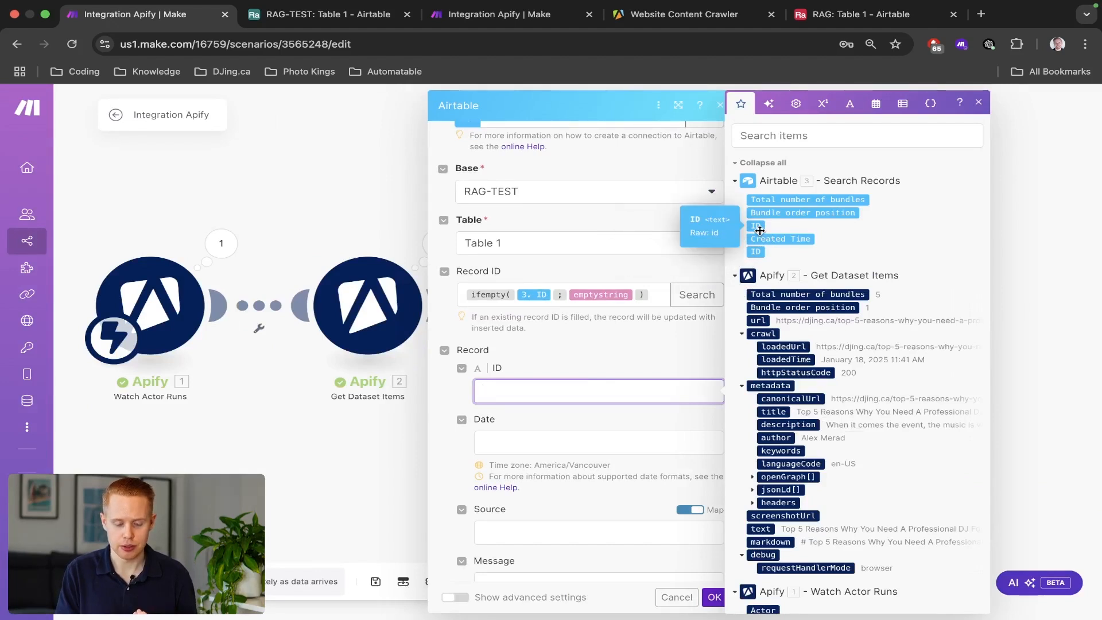
click(759, 229)
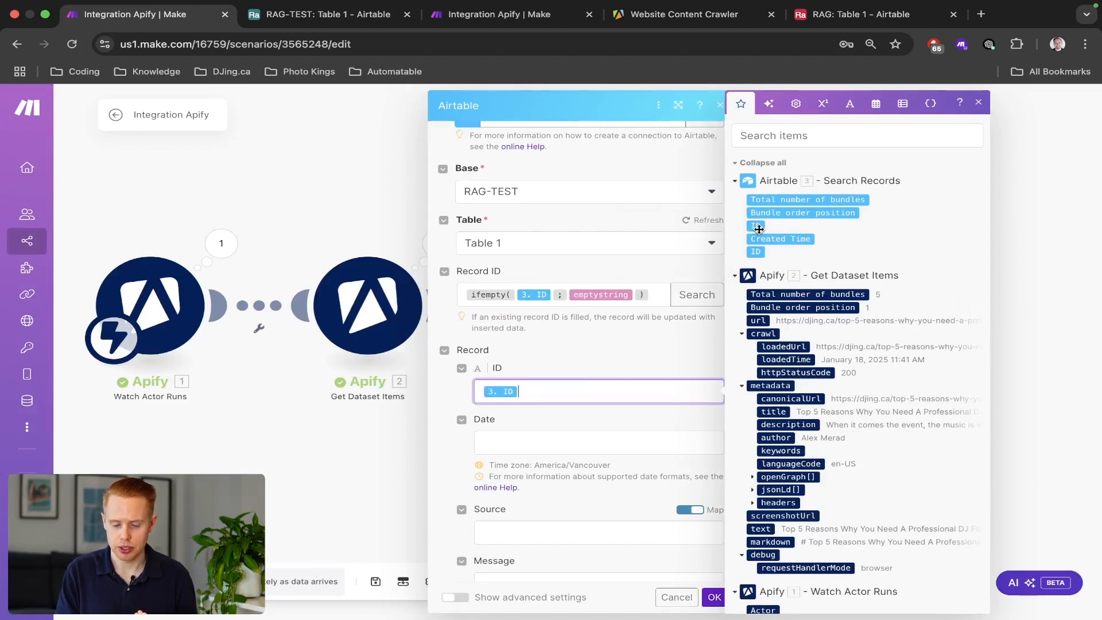
scroll(599, 378, down, 2)
click(560, 372)
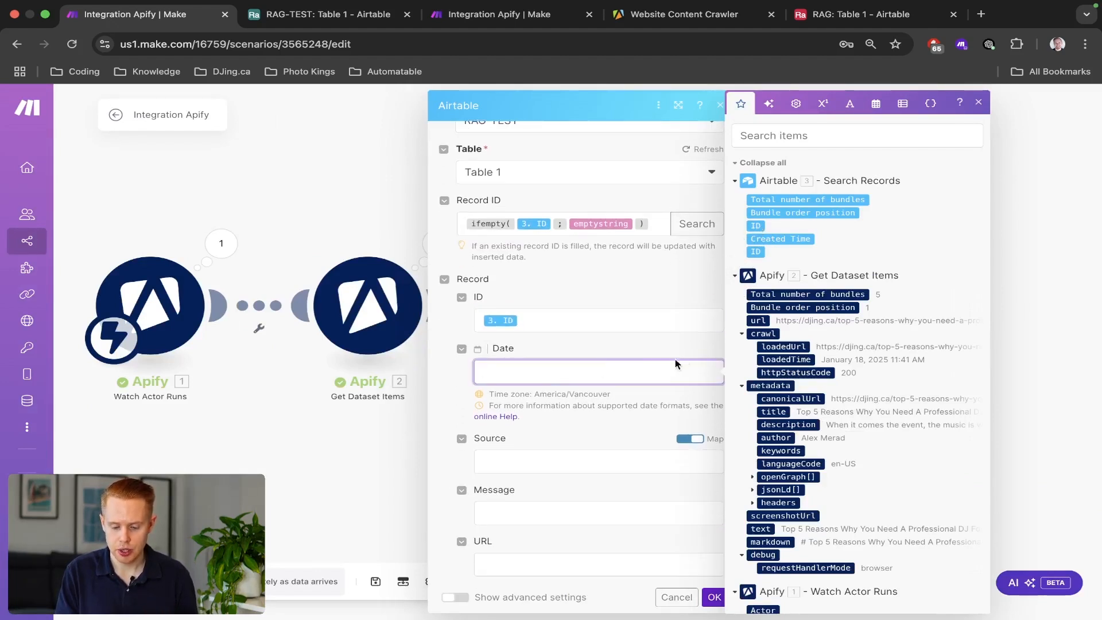
click(873, 106)
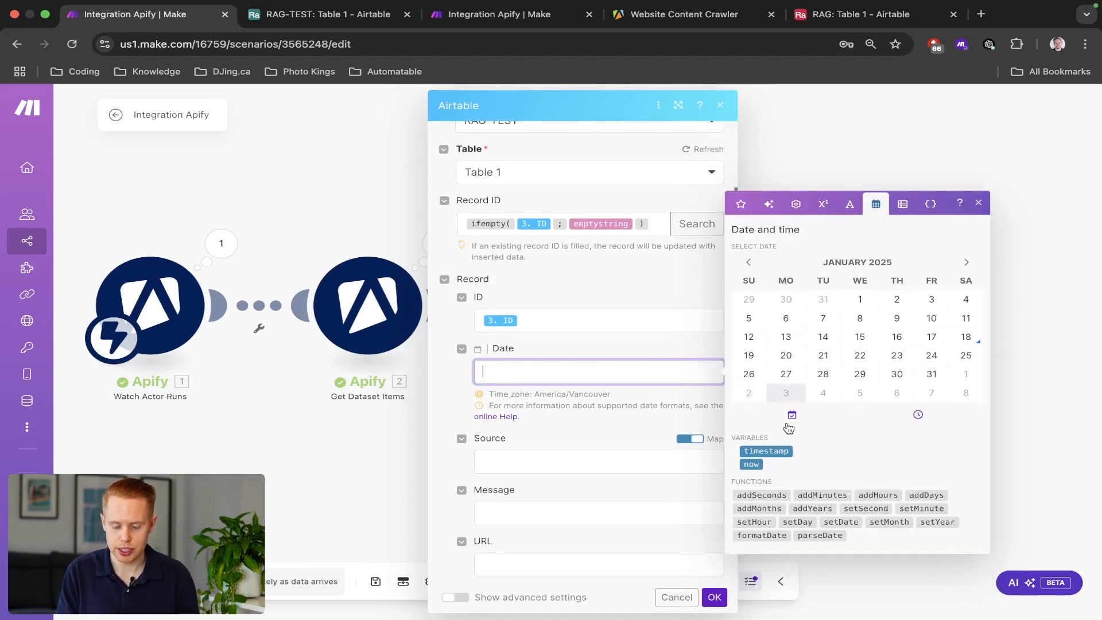
click(750, 465)
Set the Source field to the fixed choice Website.
click(505, 460)
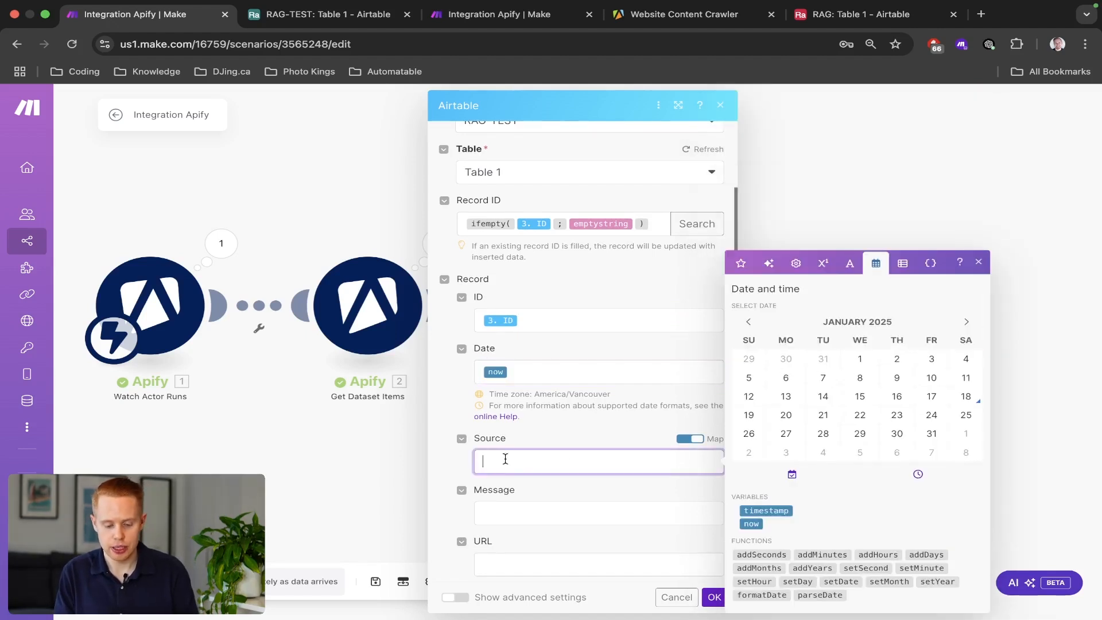
text(Website)
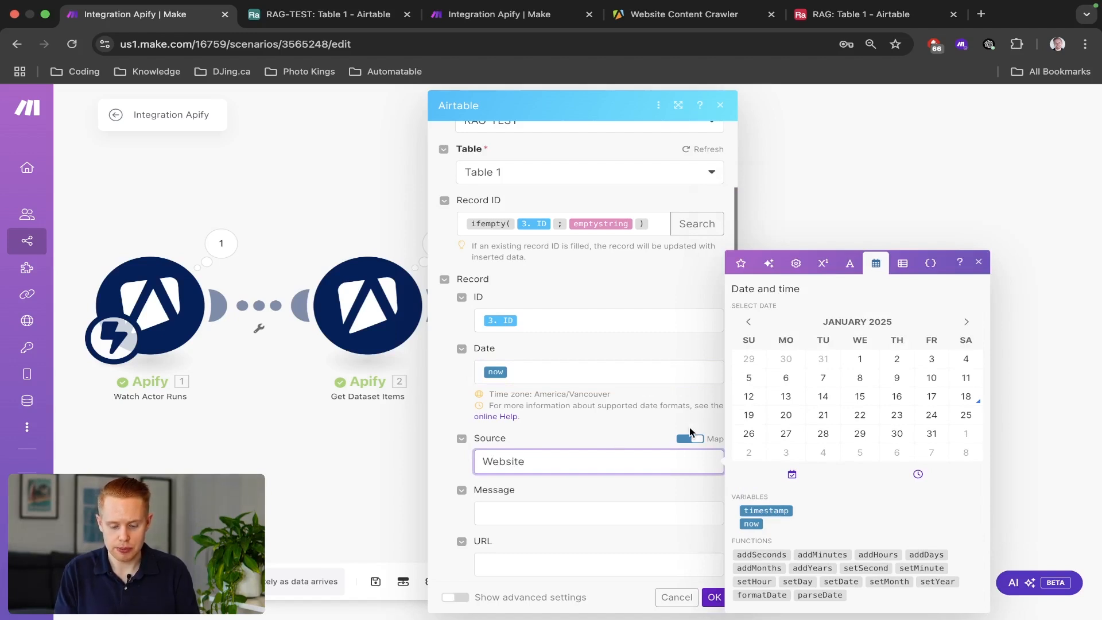
click(691, 436)
click(574, 472)
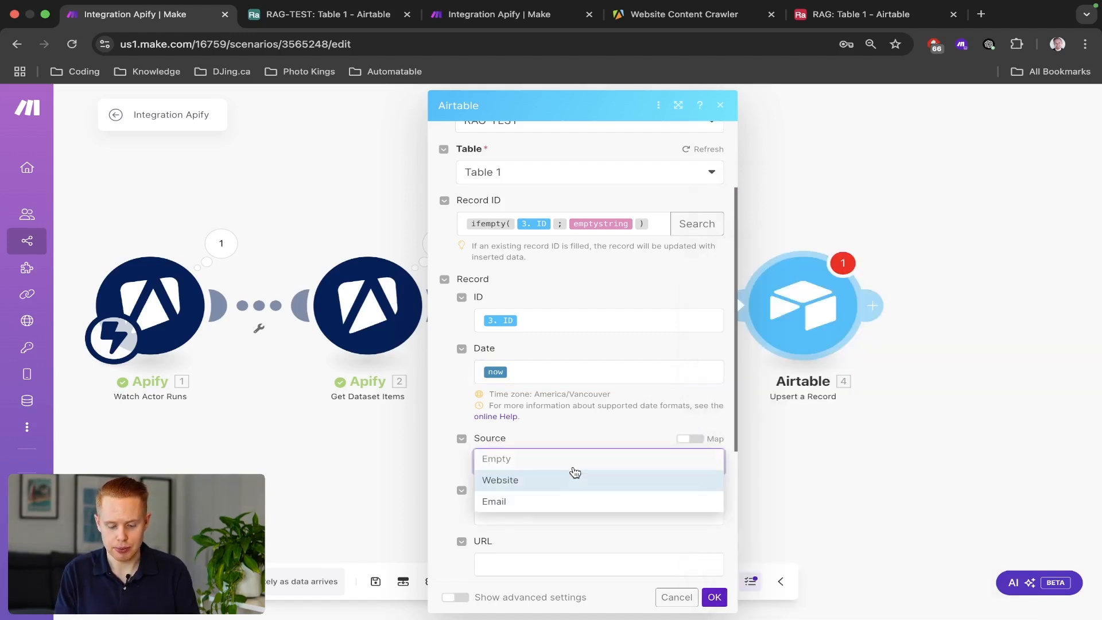
click(539, 481)
scroll(537, 402, down, 4)
Map 2. text into Message and 2. url into URL.
click(528, 305)
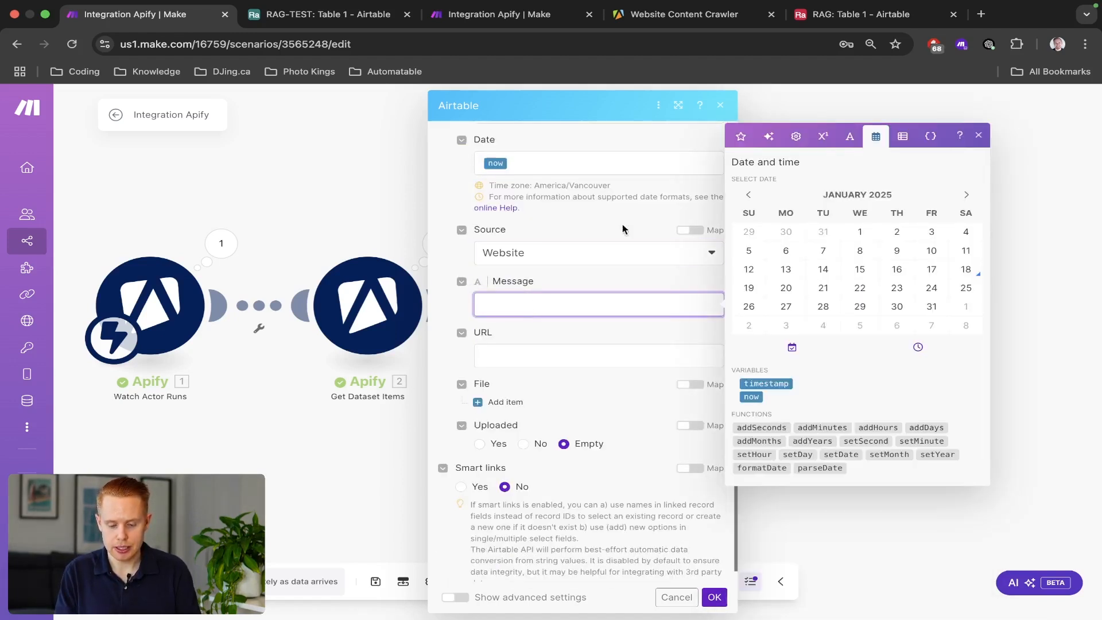
click(740, 136)
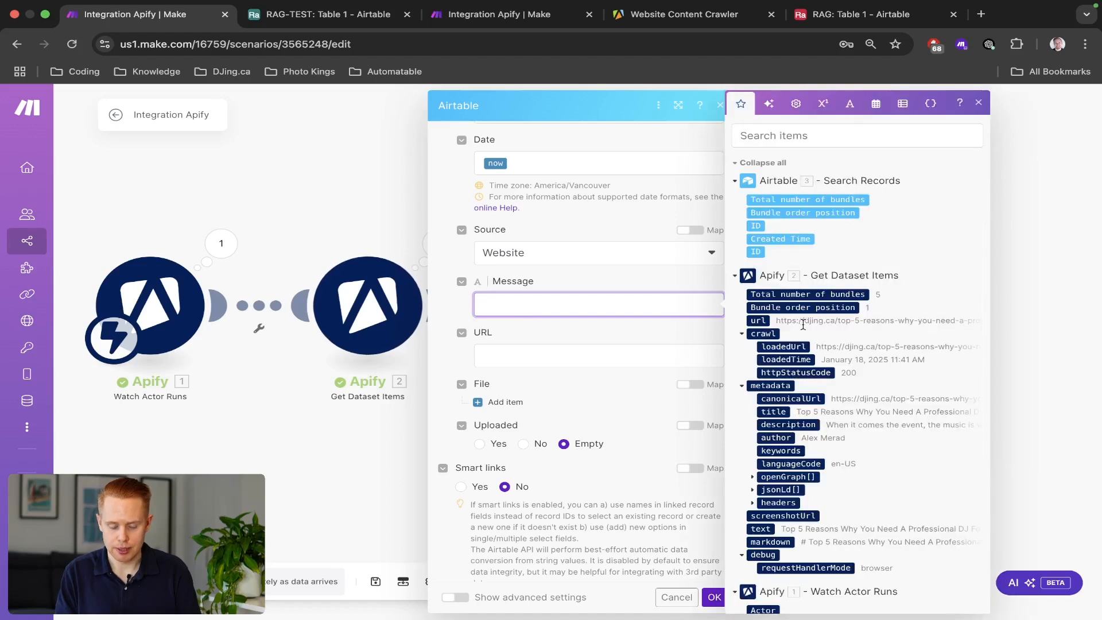
scroll(893, 351, up, 5)
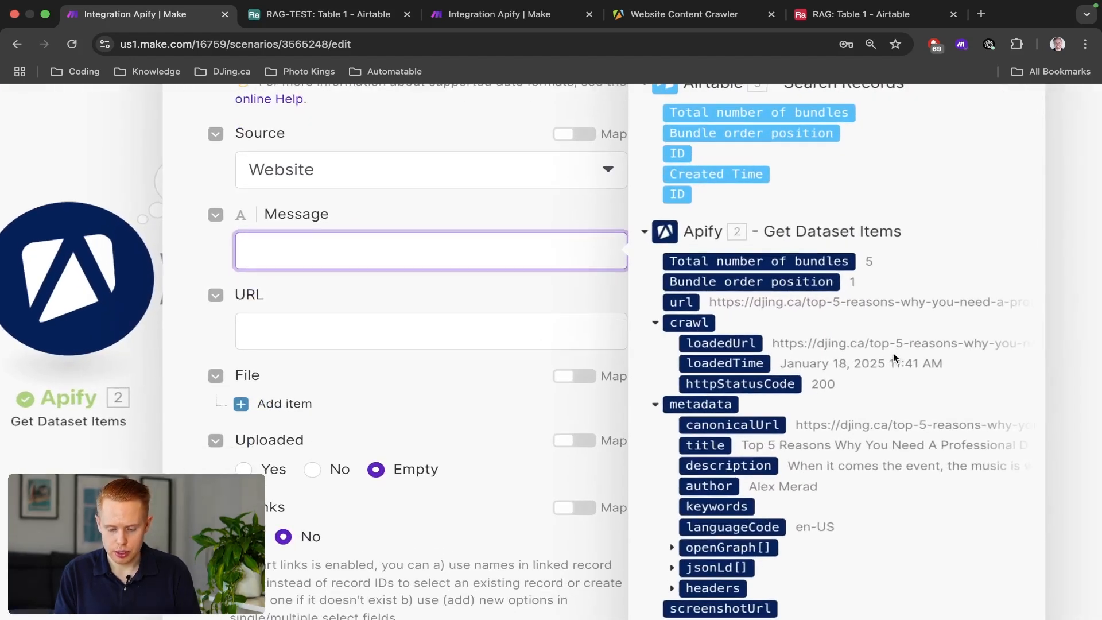
scroll(894, 355, down, 5)
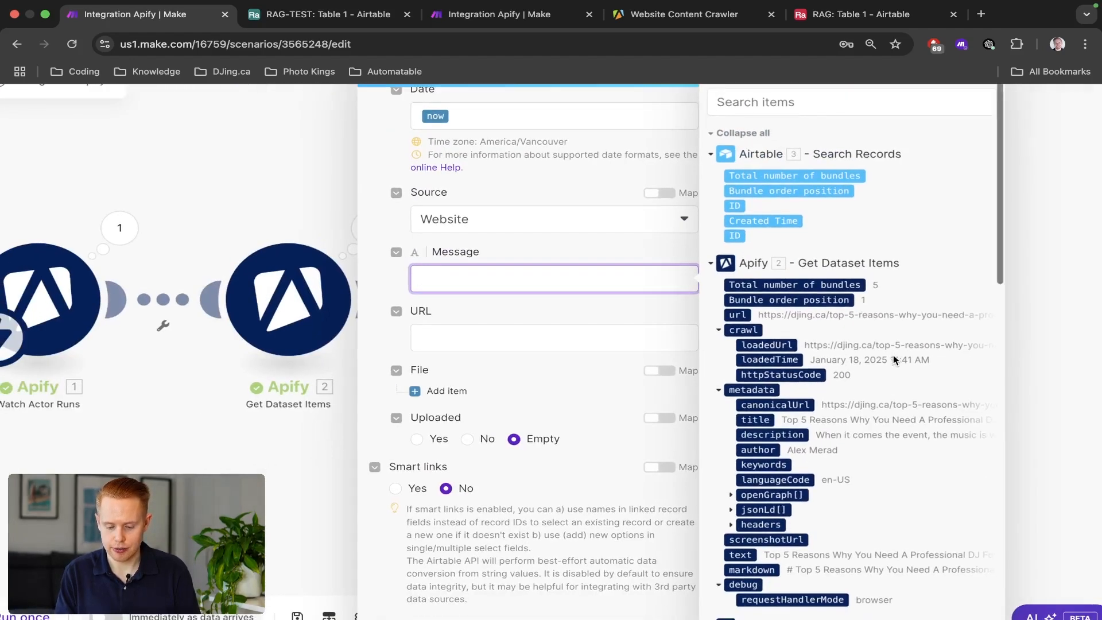
scroll(894, 355, down, 3)
click(736, 460)
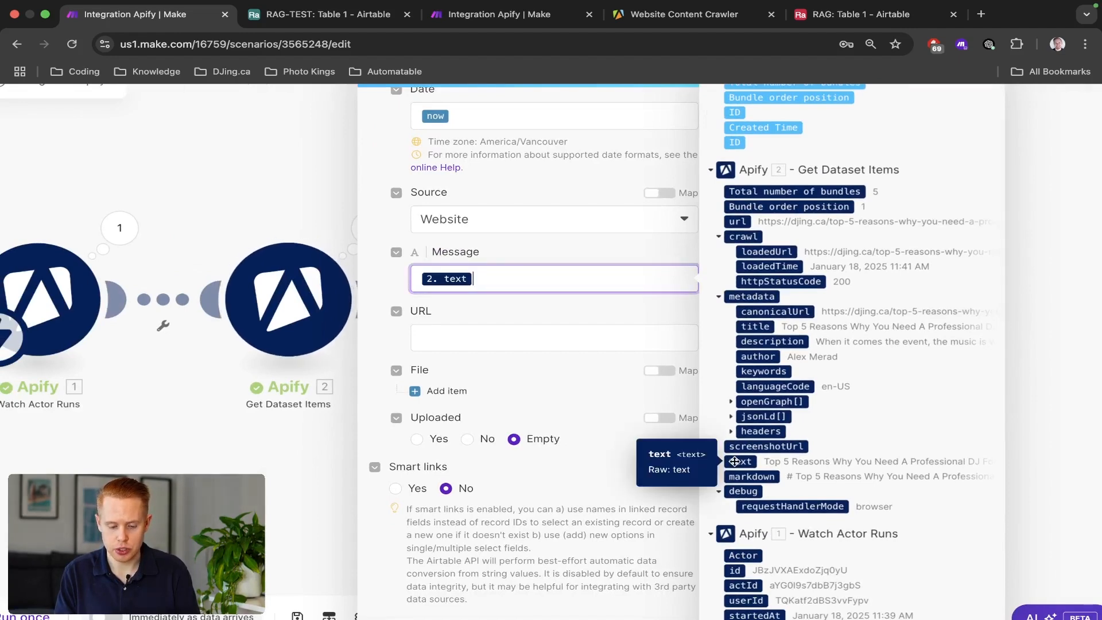
click(523, 333)
click(738, 221)
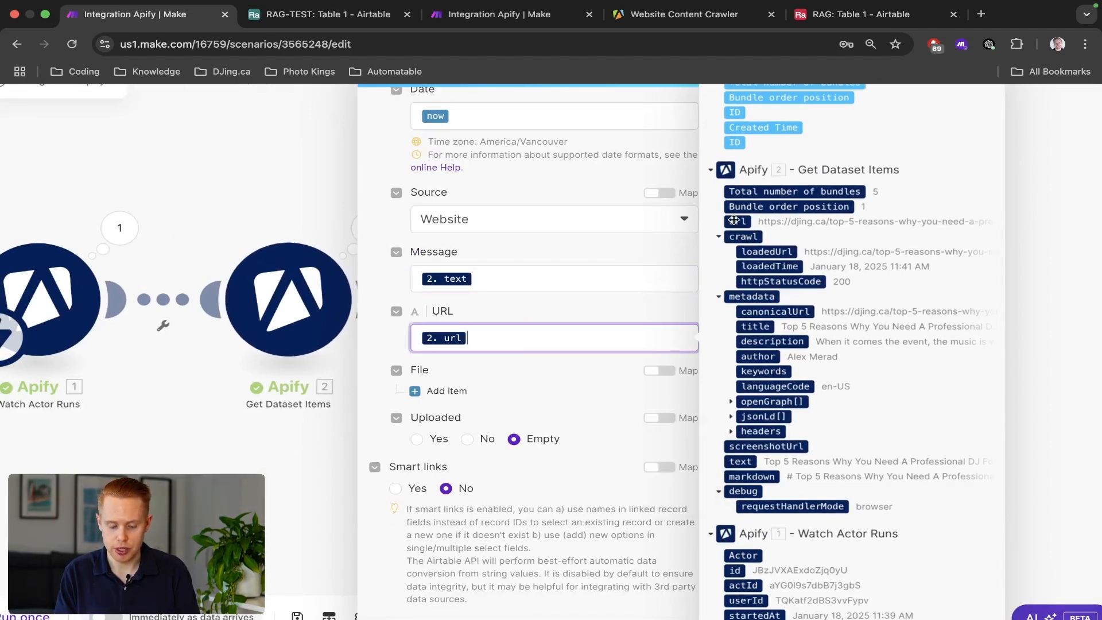
scroll(478, 363, down, 1)
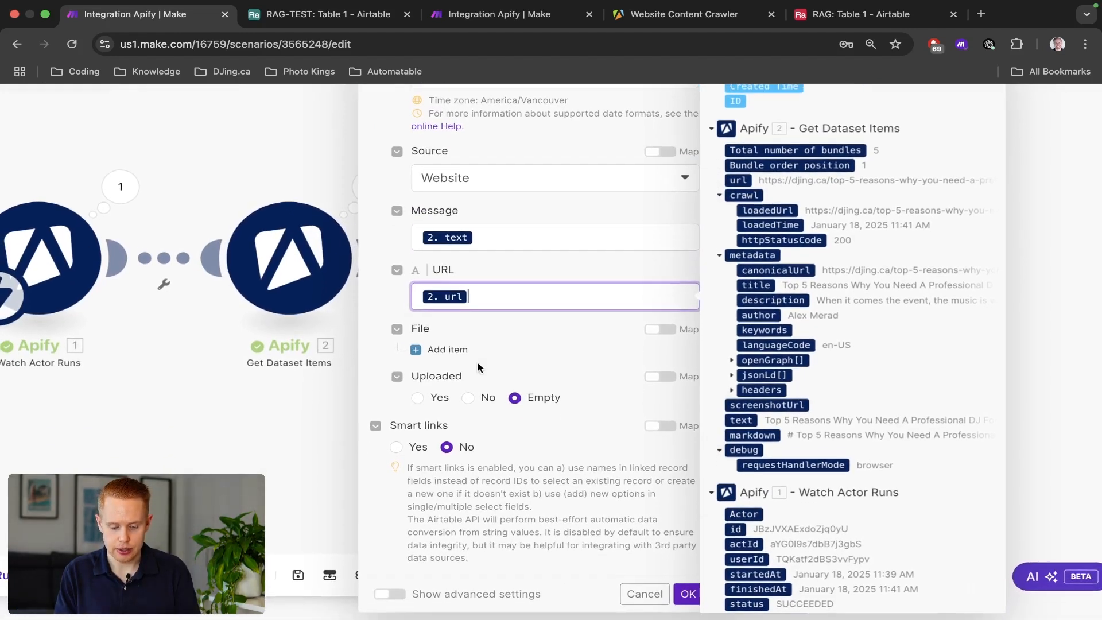
Set Uploaded to No, save the scenario, and run it once.
click(467, 410)
scroll(531, 402, down, 3)
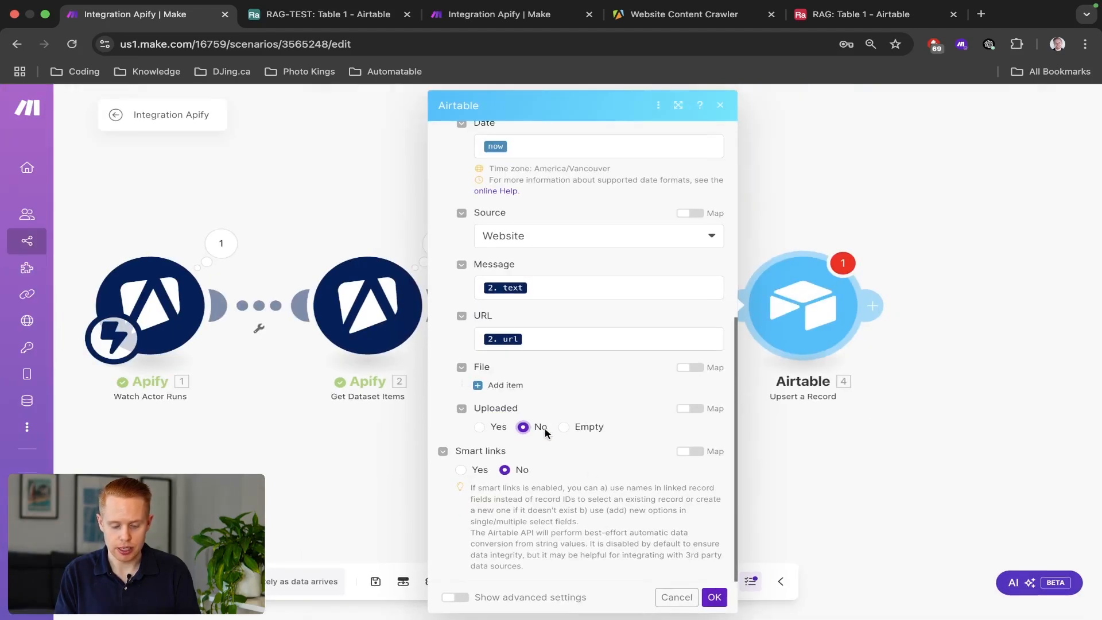
click(715, 600)
key(ctrl+s)
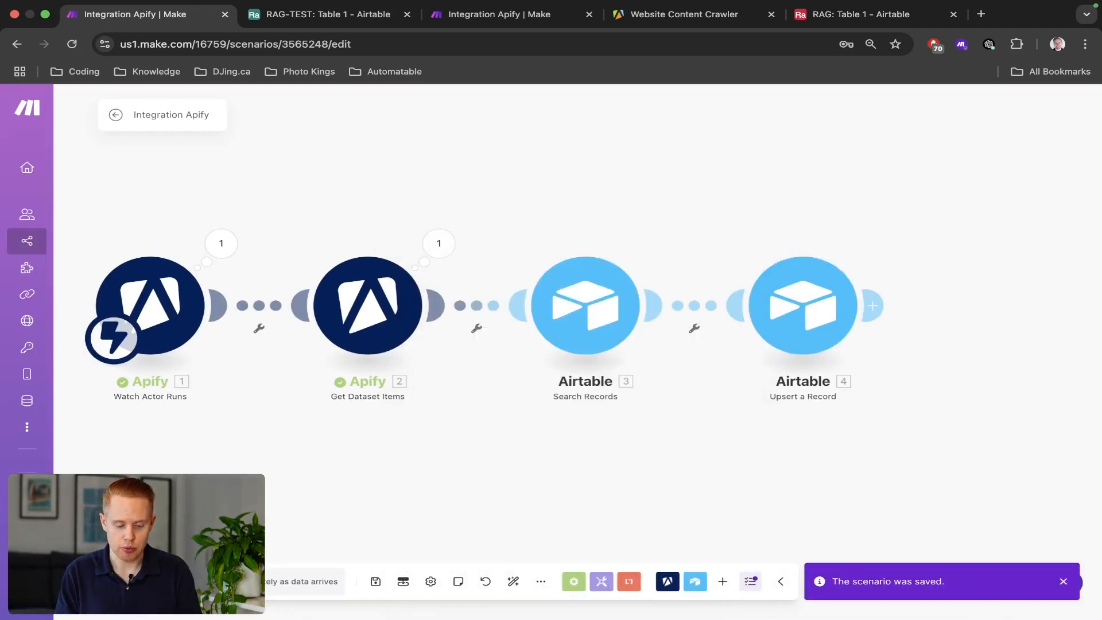
click(145, 581)
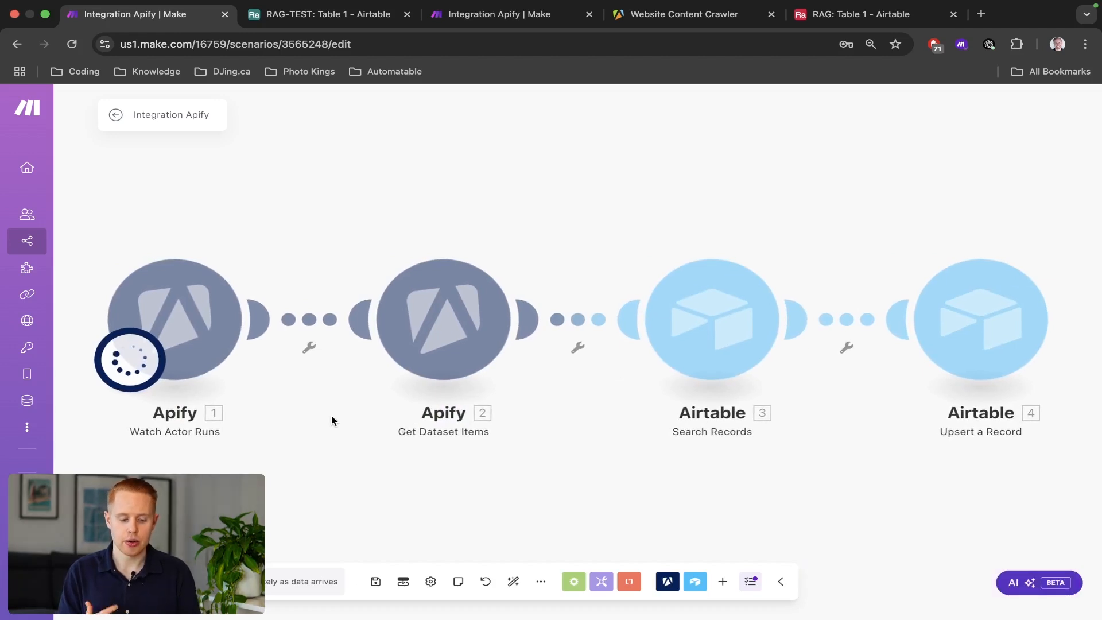
Start a new Website Content Crawler run in Apify, then go back to the Airtable RAG-TEST table.
key(ctrl+Tab)
key(ctrl+Tab)
key(ctrl+Tab)
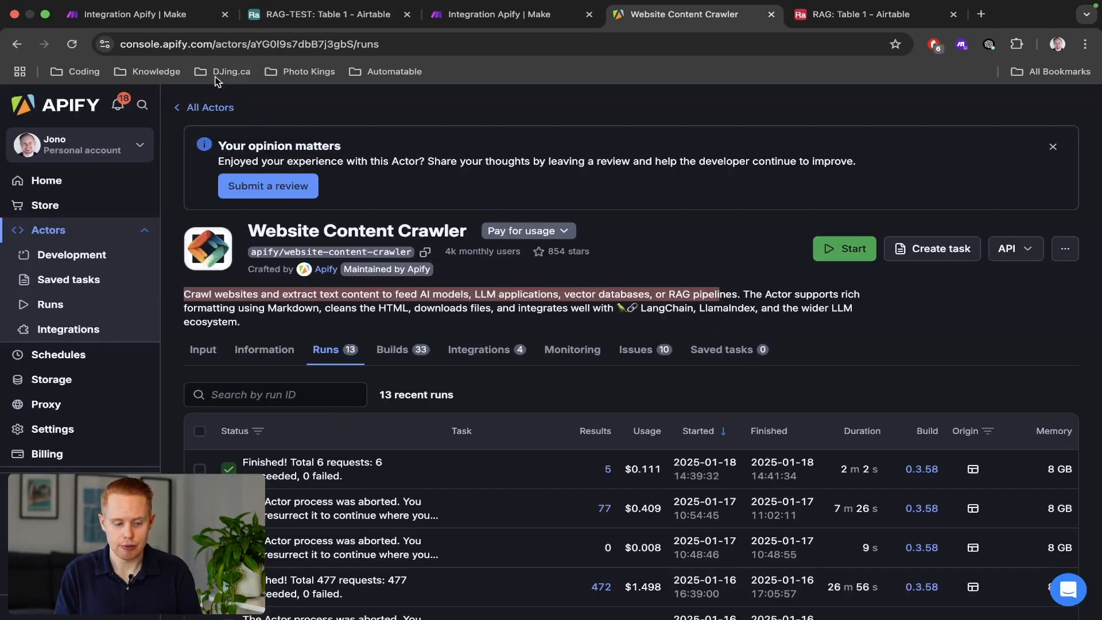
click(210, 107)
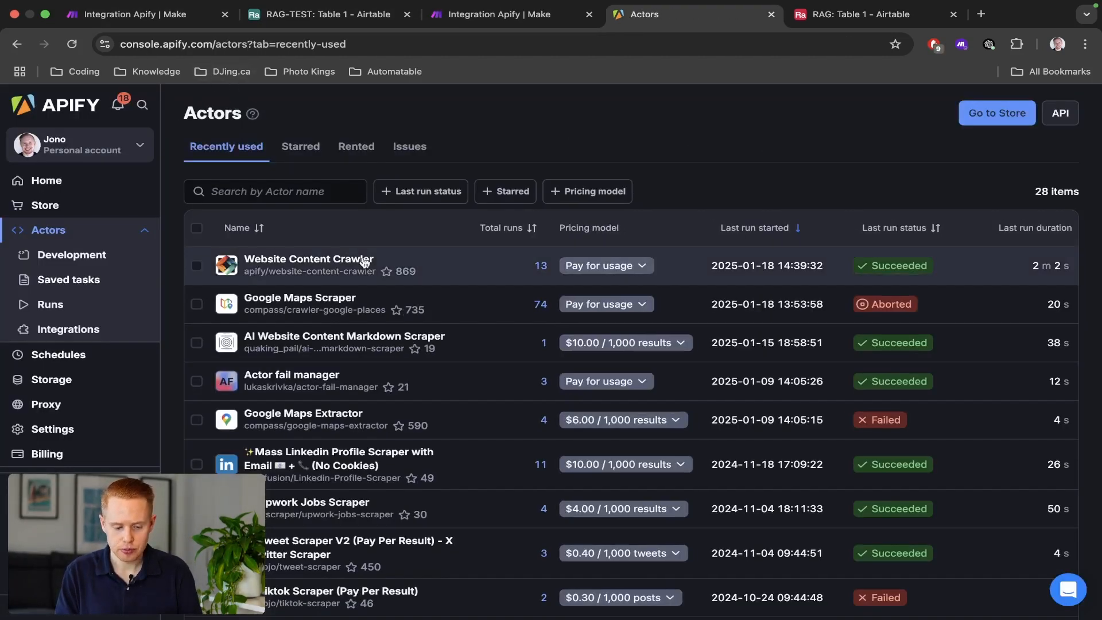
click(364, 263)
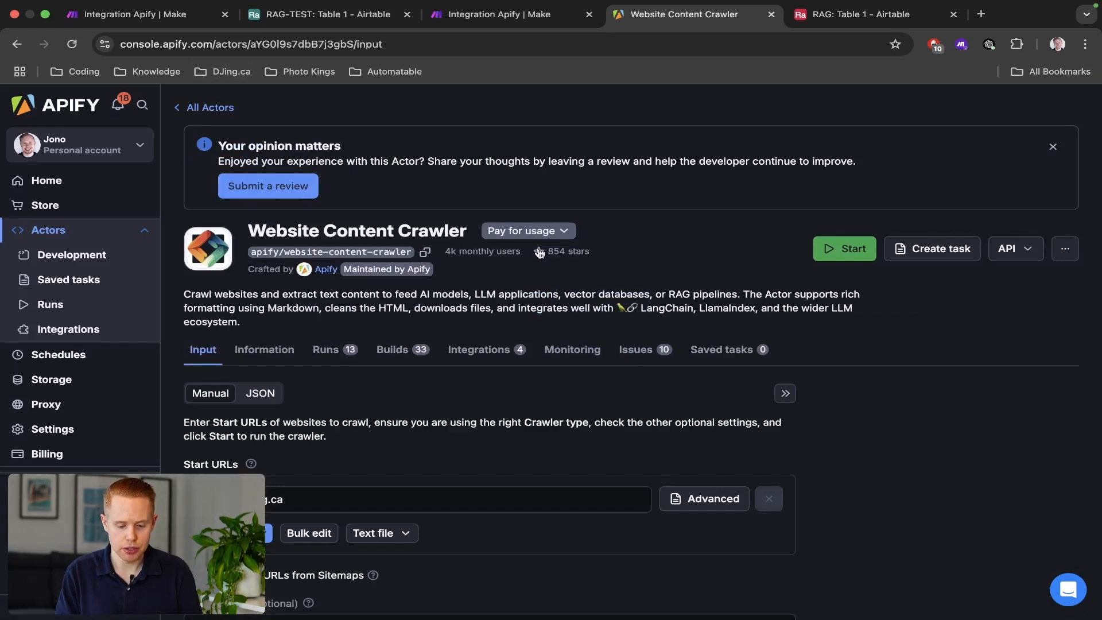
click(844, 248)
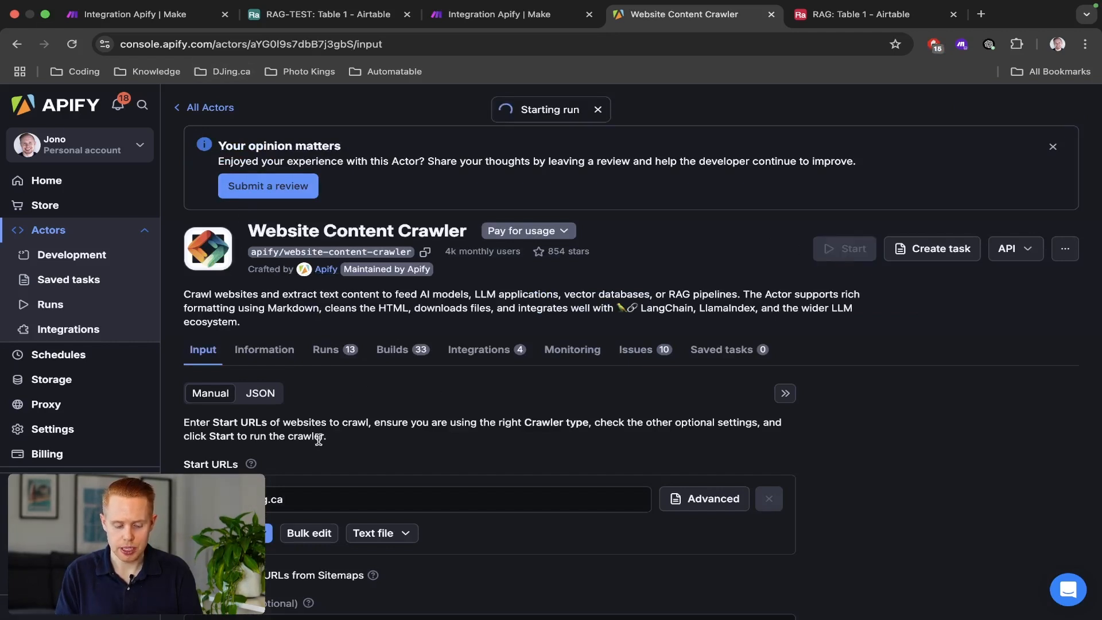
key(ctrl+shift+Tab)
key(ctrl+shift+Tab)
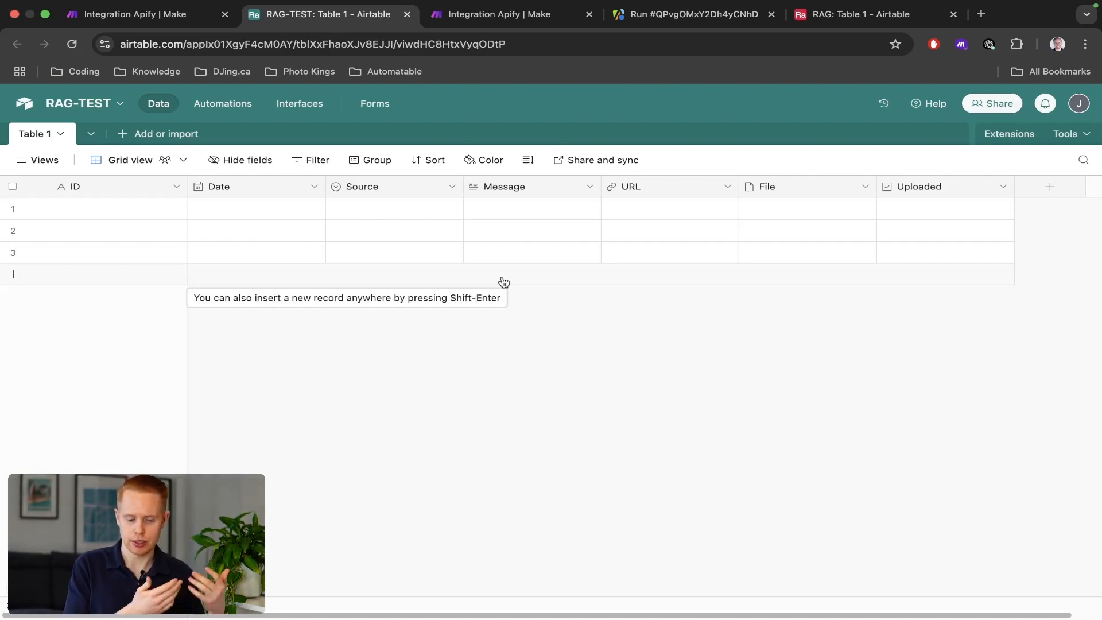
key(ctrl+Left)
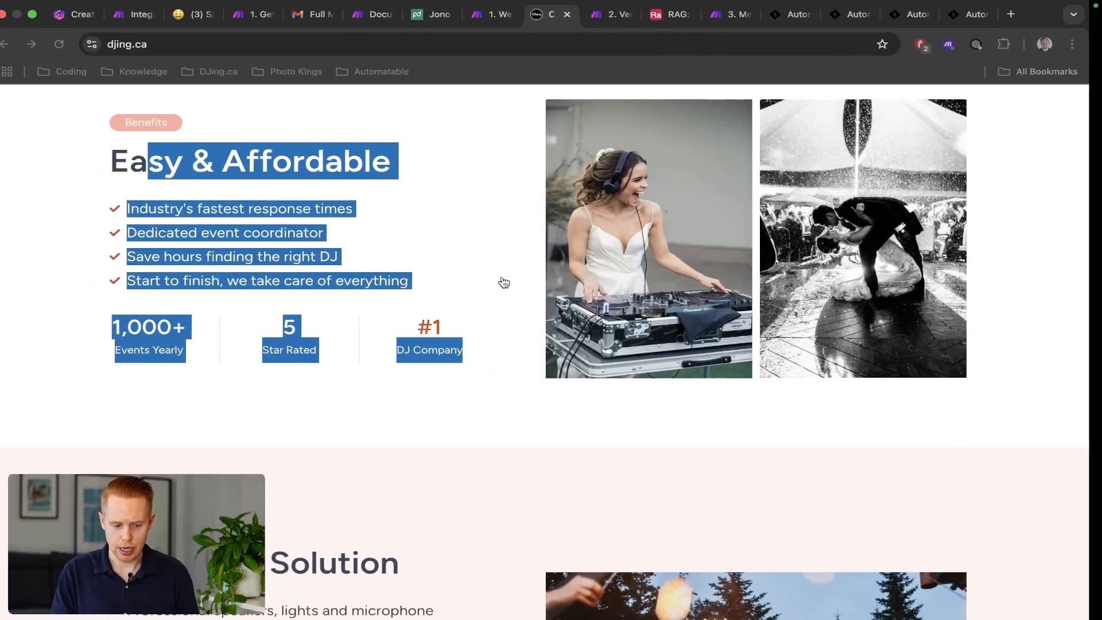
click(388, 14)
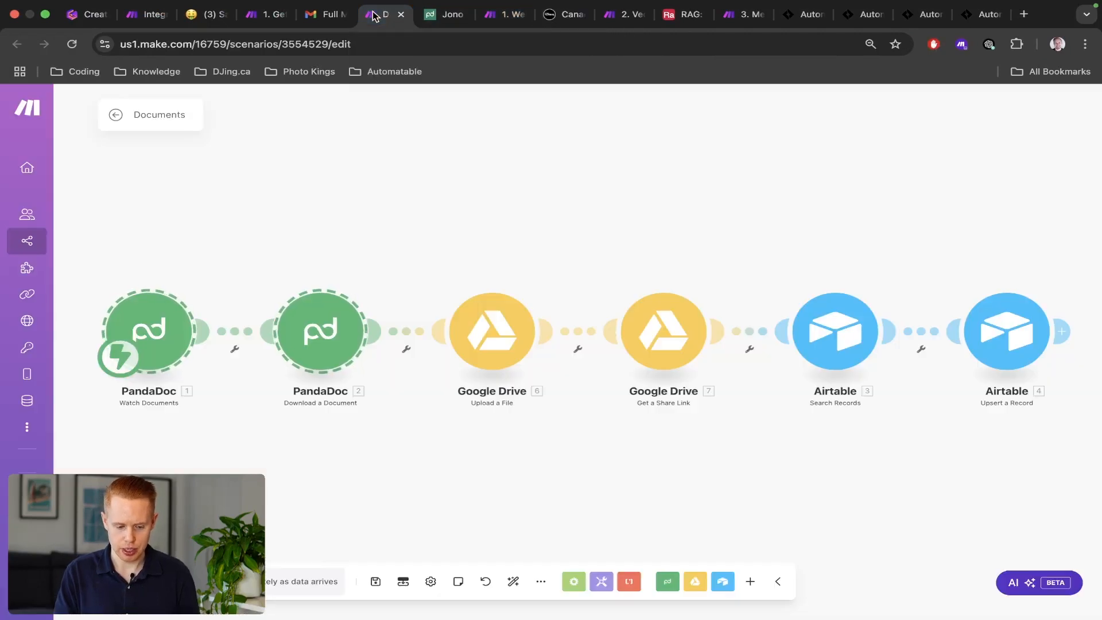
click(489, 14)
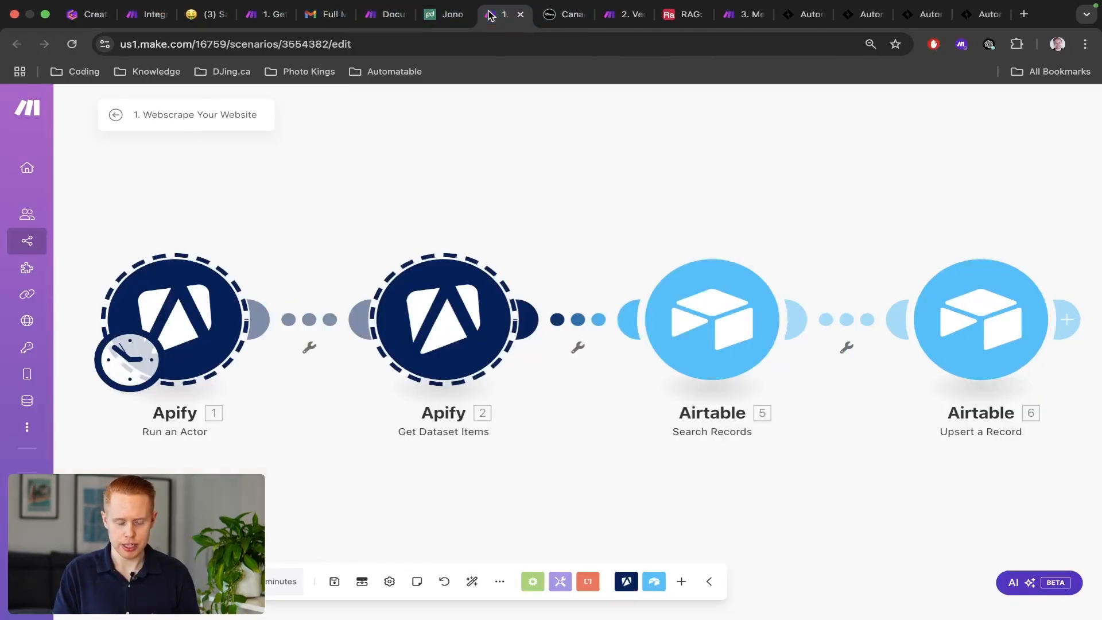
click(264, 14)
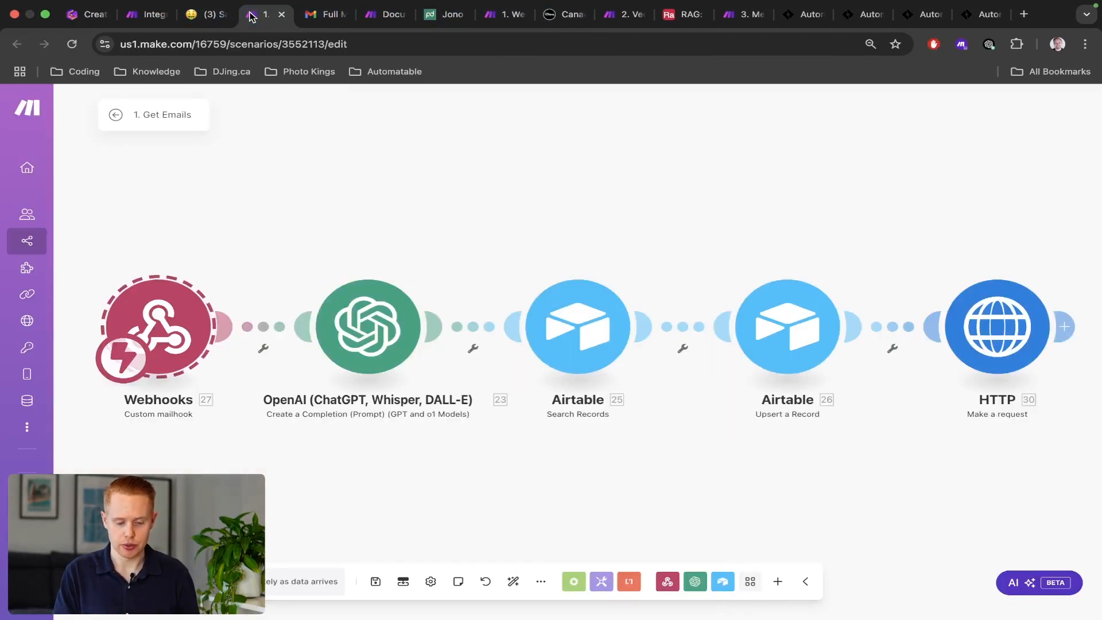
drag(111, 231, 1101, 459)
key(super+2)
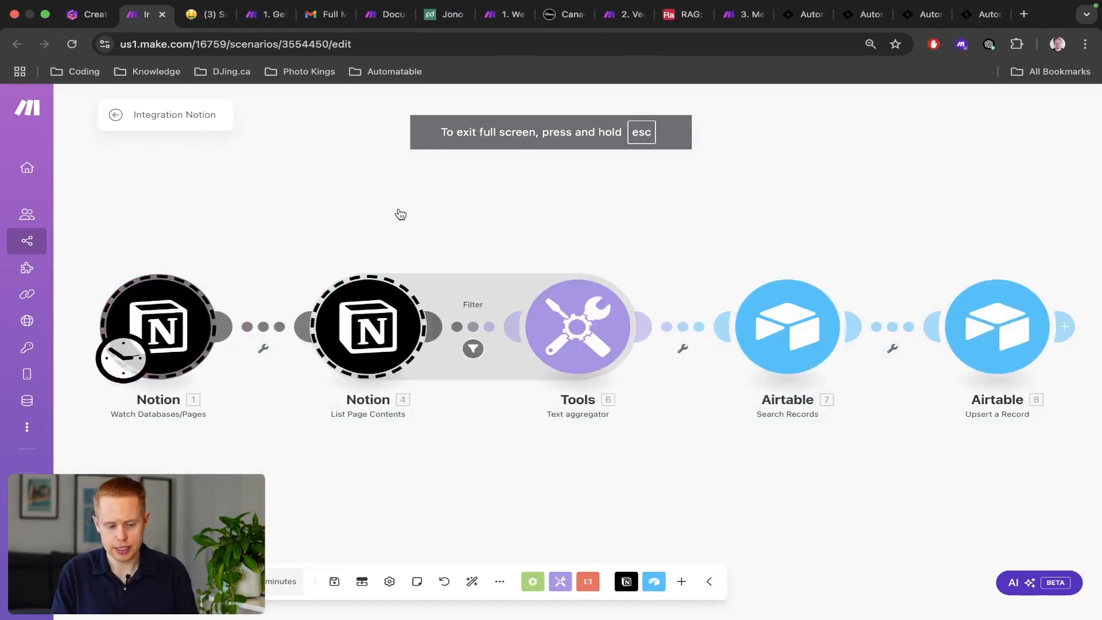
click(381, 17)
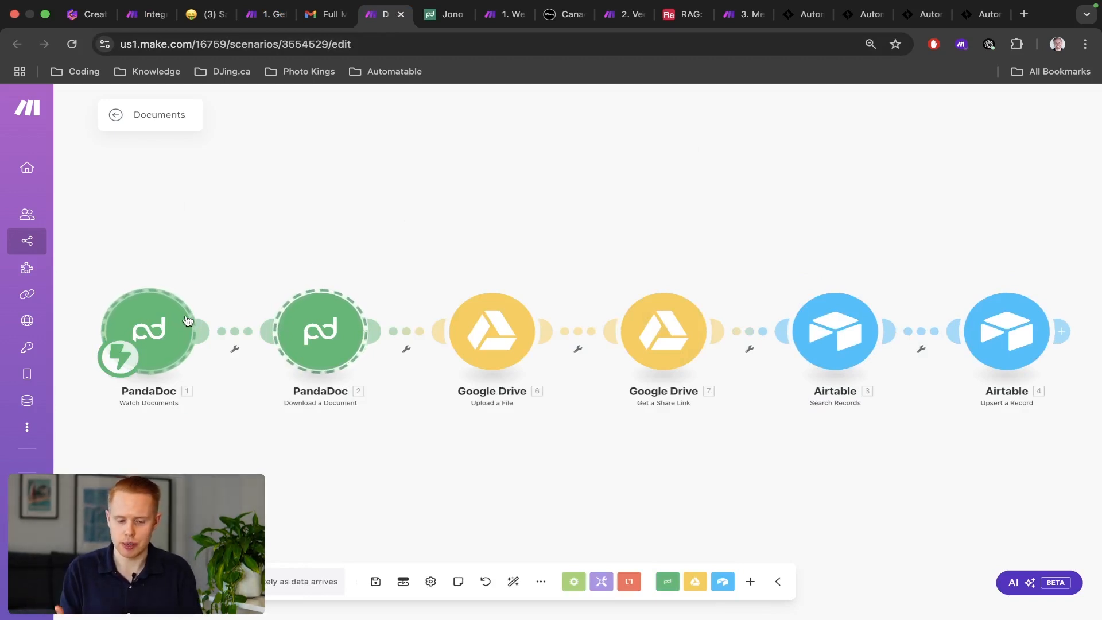
click(266, 15)
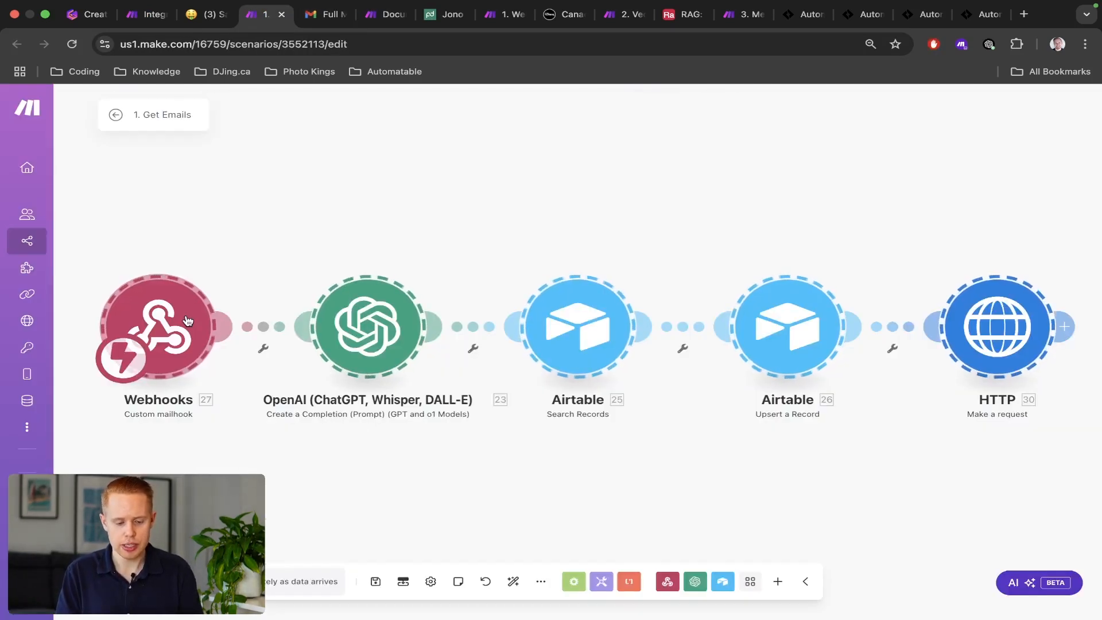
scroll(159, 321, down, 3)
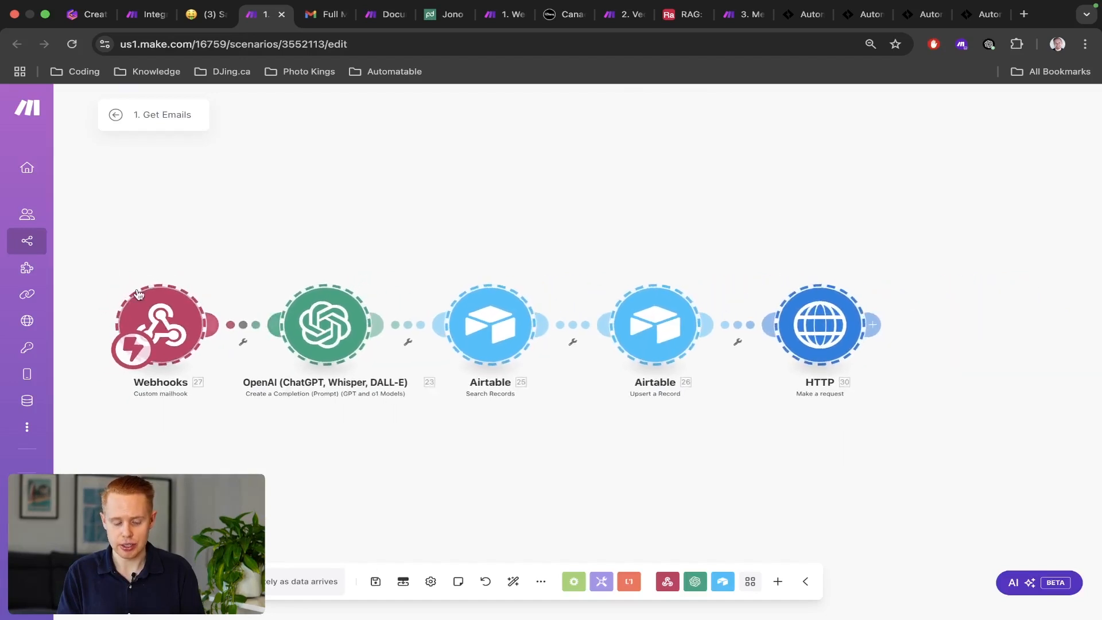
drag(103, 253, 222, 416)
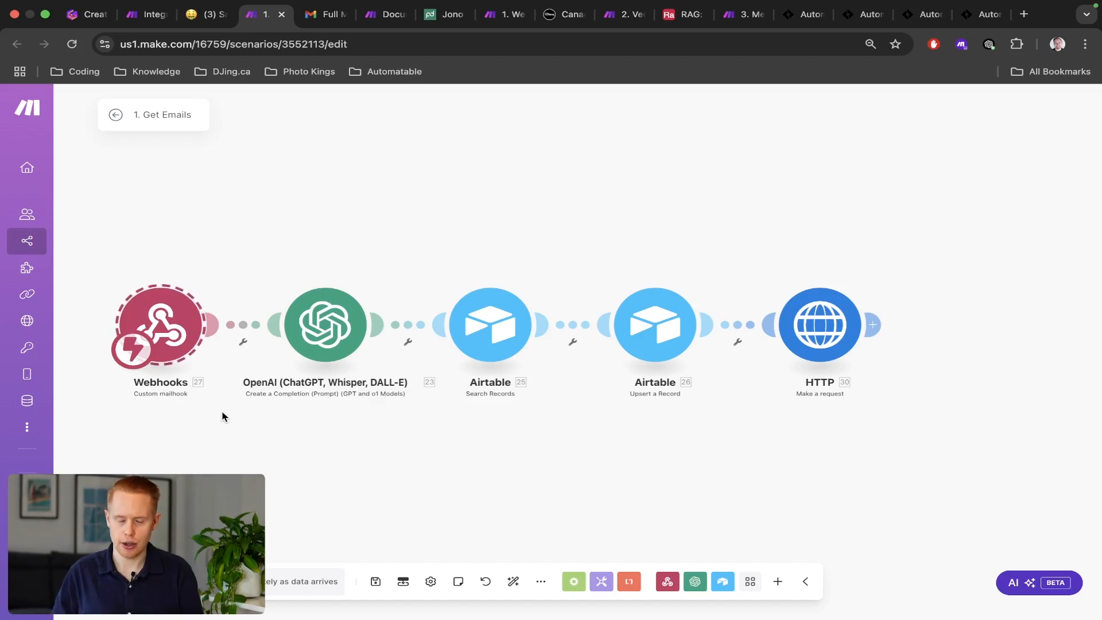
key(ctrl+Right)
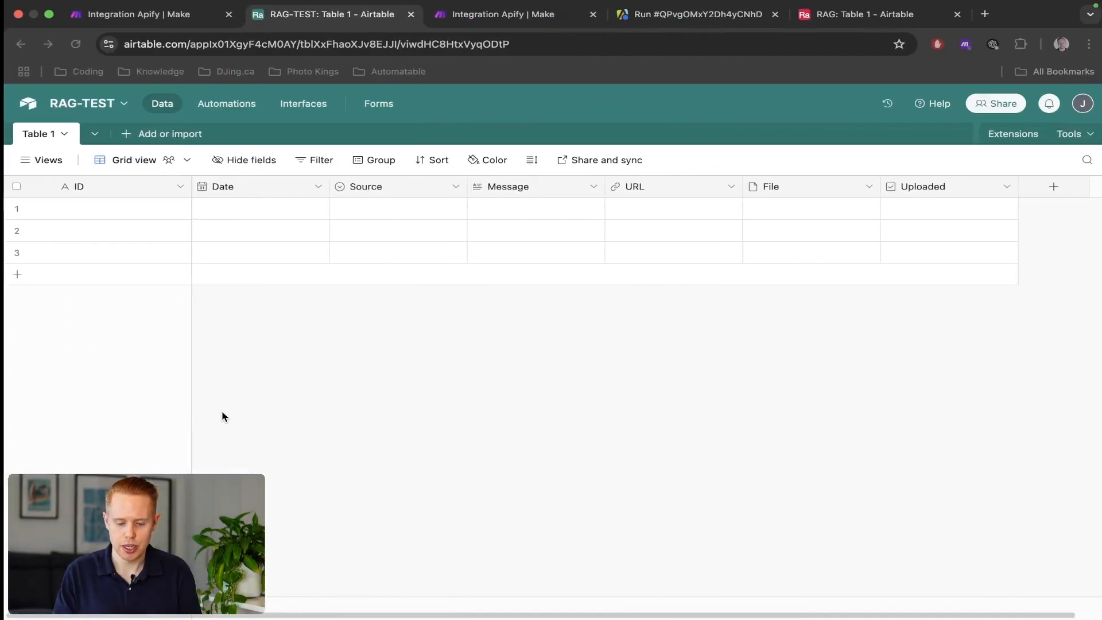
Rename the new Run an Actor scenario to RAG-TEST-APIFY-SCRAPE.
key(ctrl+shift+Tab)
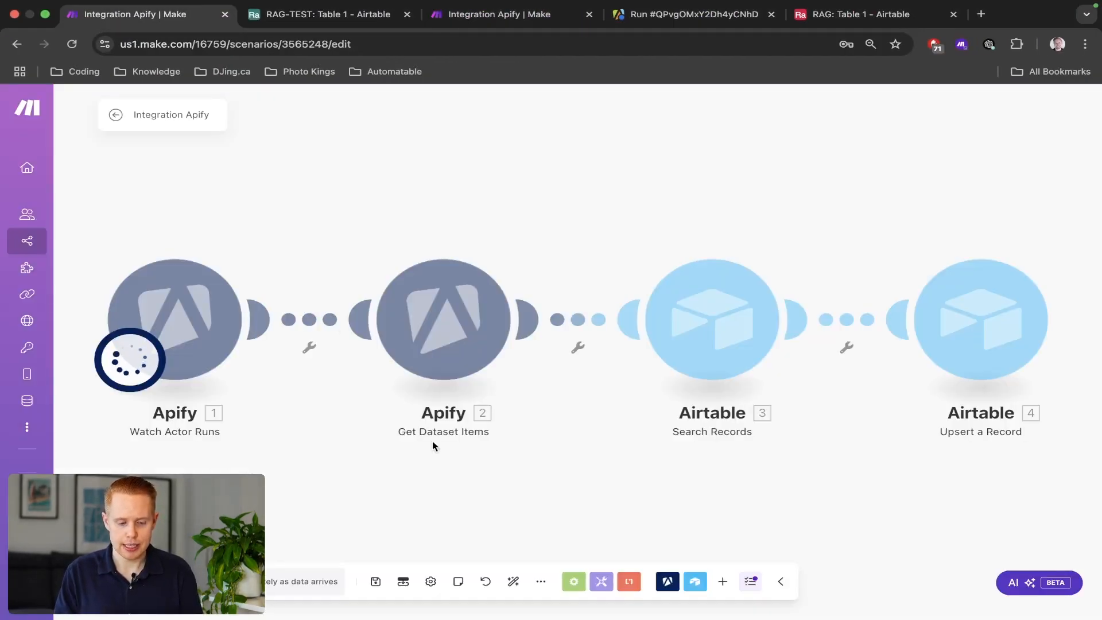
key(super+3)
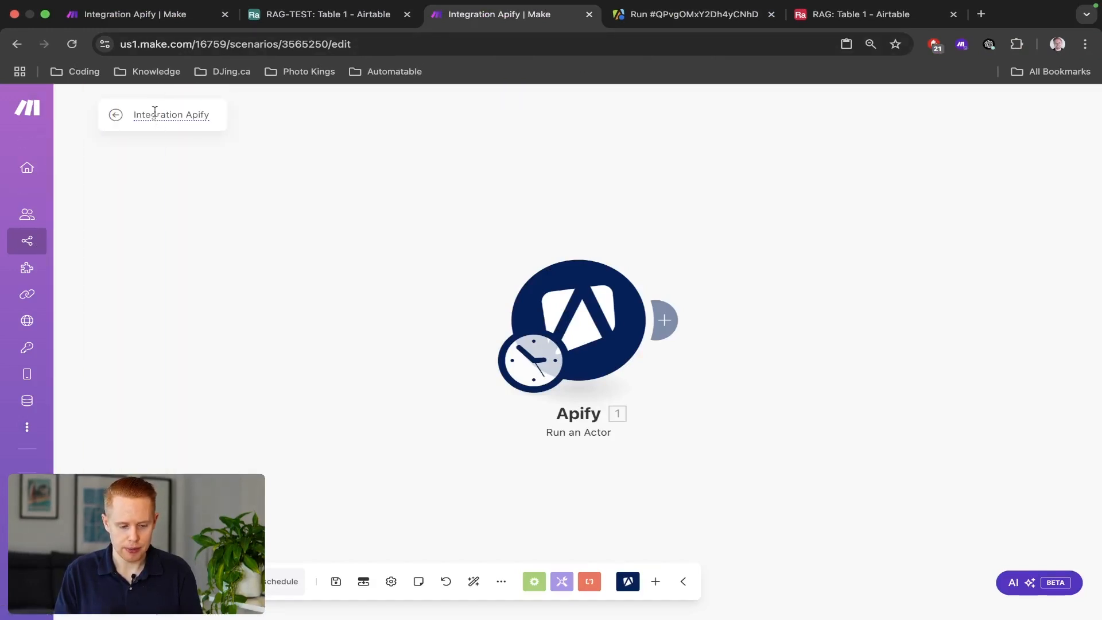
triple_click(153, 117)
text(RAG=TE)
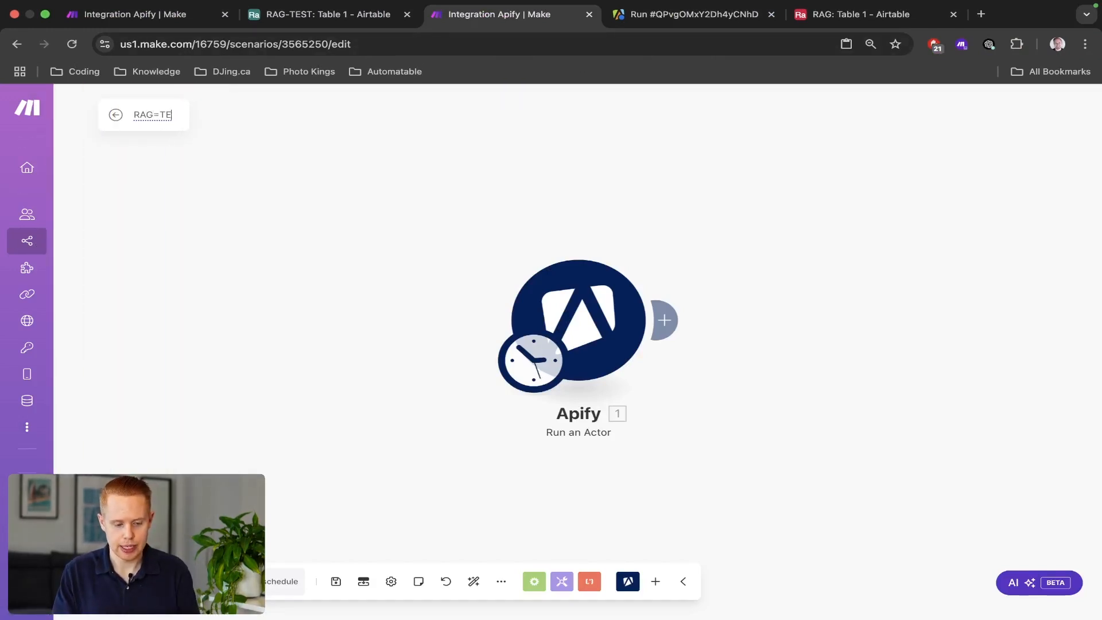
key(BackSpace)
key(BackSpace)
key(BackSpace)
text(-TEST)
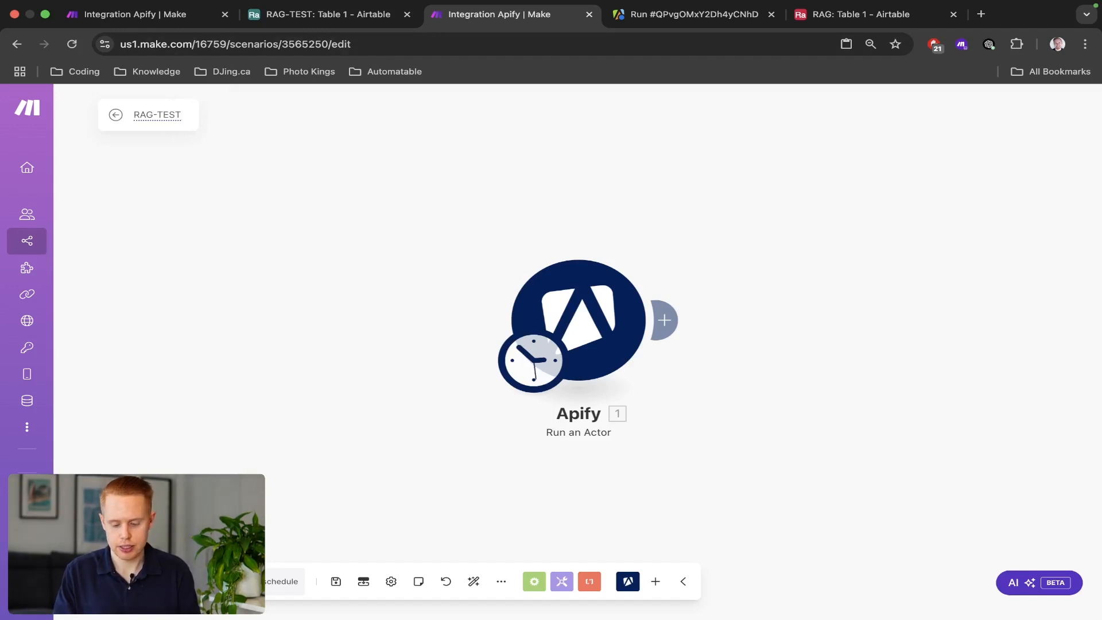
text(-APIFY)
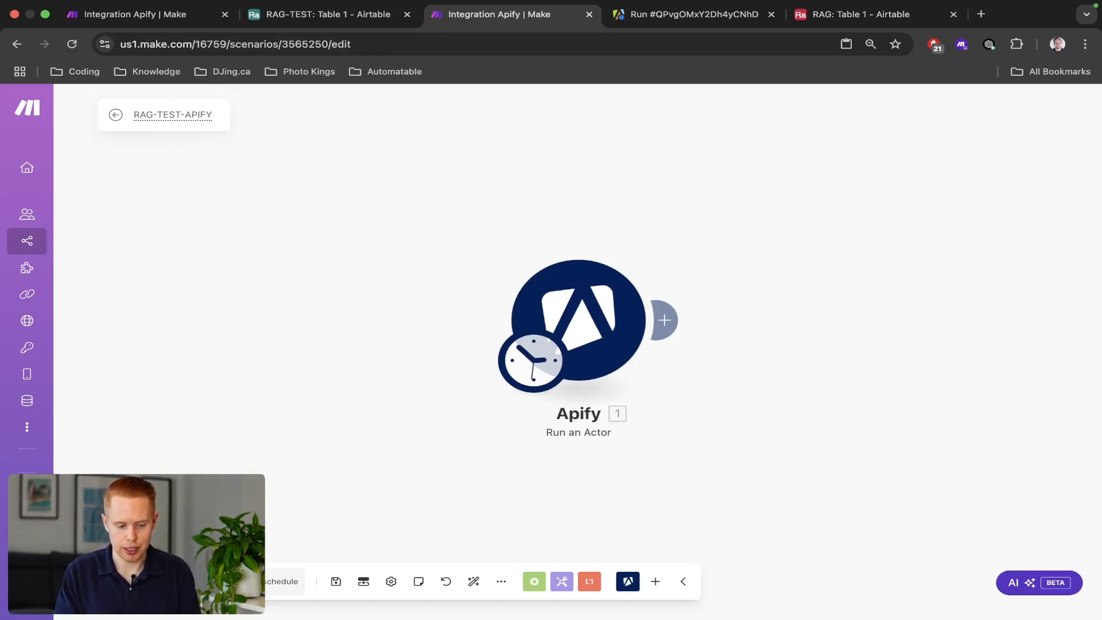
text(-SC)
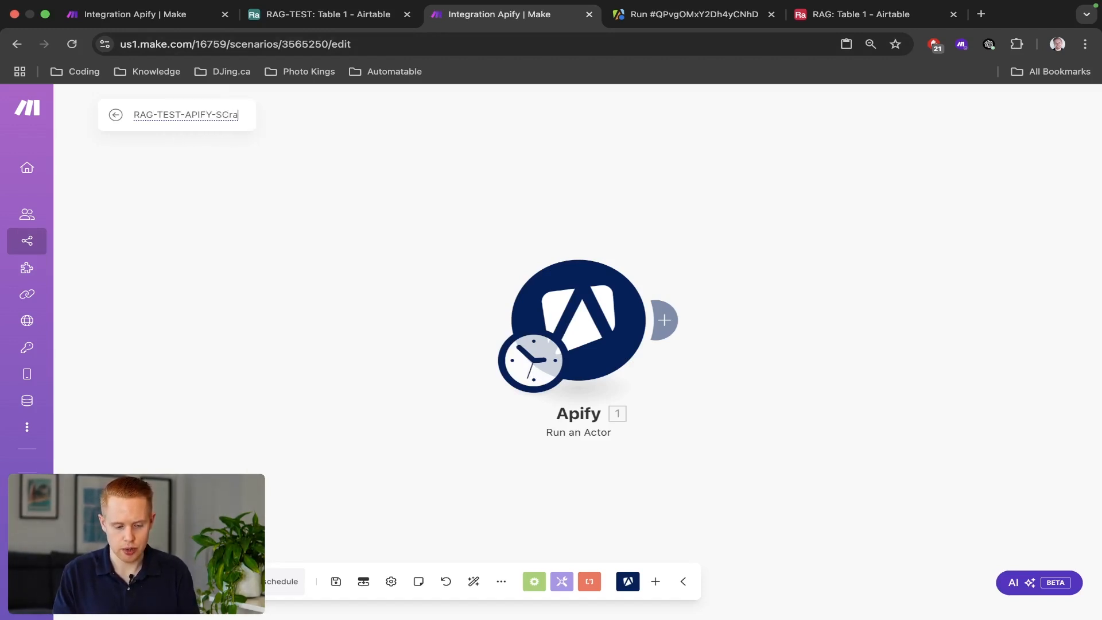
text(RAPE)
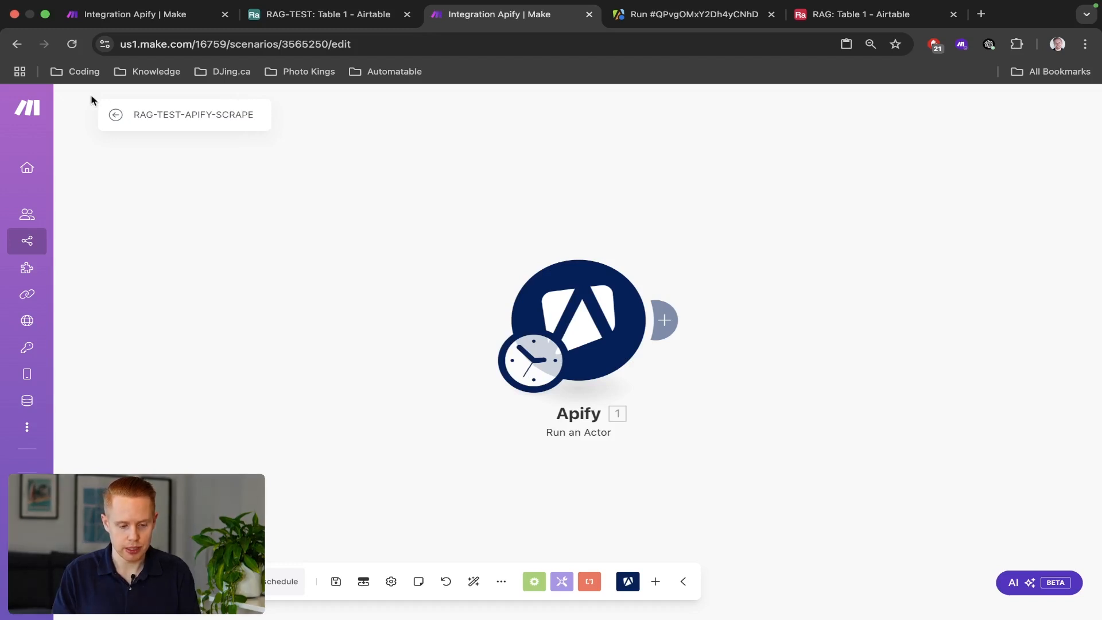
Rename the Watch Actor Runs scenario to RAG-TEST-APIFY-RESULTS.
click(157, 22)
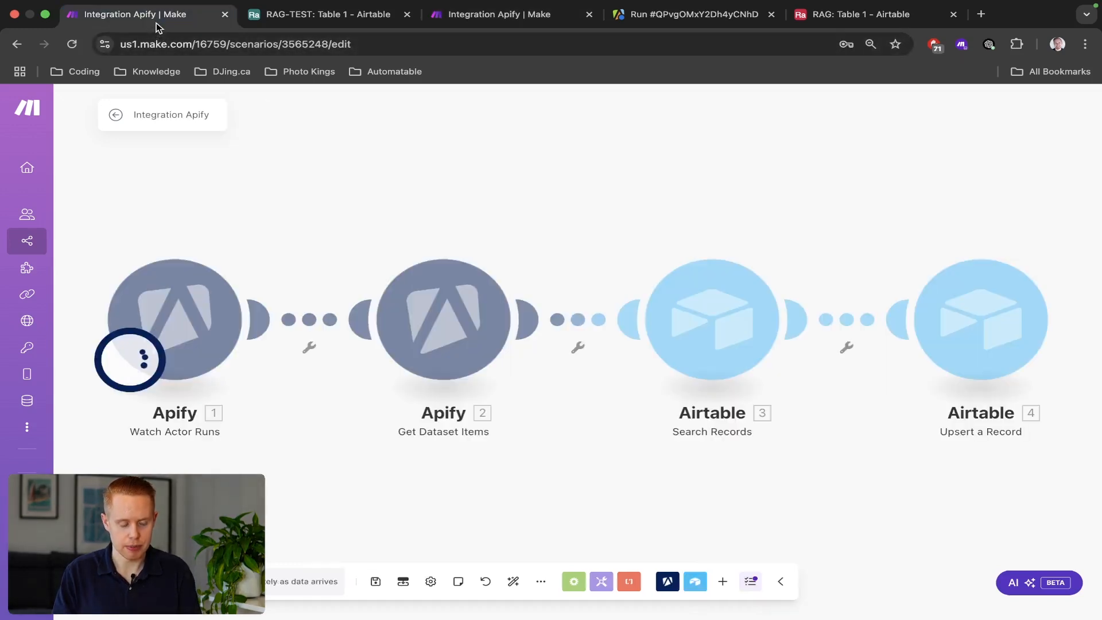
click(149, 117)
text(RAG-TEST-APIFY-SCRAPE)
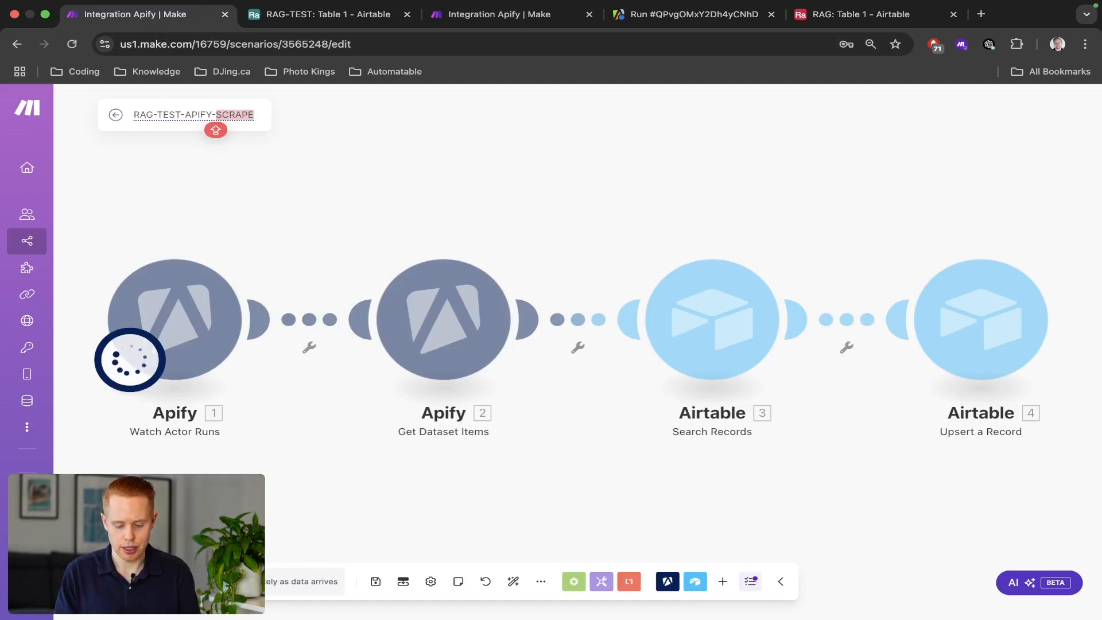
key(BackSpace)
key(BackSpace)
key(BackSpace)
key(BackSpace)
key(BackSpace)
key(BackSpace)
text(RESULTS)
click(272, 200)
Save the RAG-TEST-APIFY-SCRAPE scenario past the payload error and return to All scenarios.
key(ctrl+Tab)
key(ctrl+Tab)
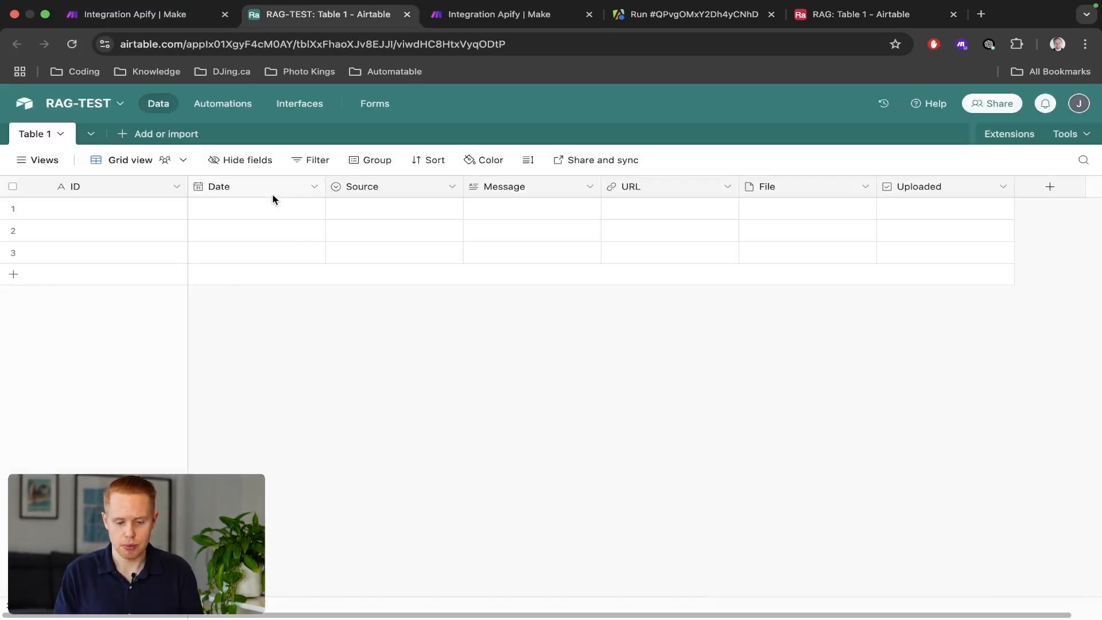
mouse_move(27, 236)
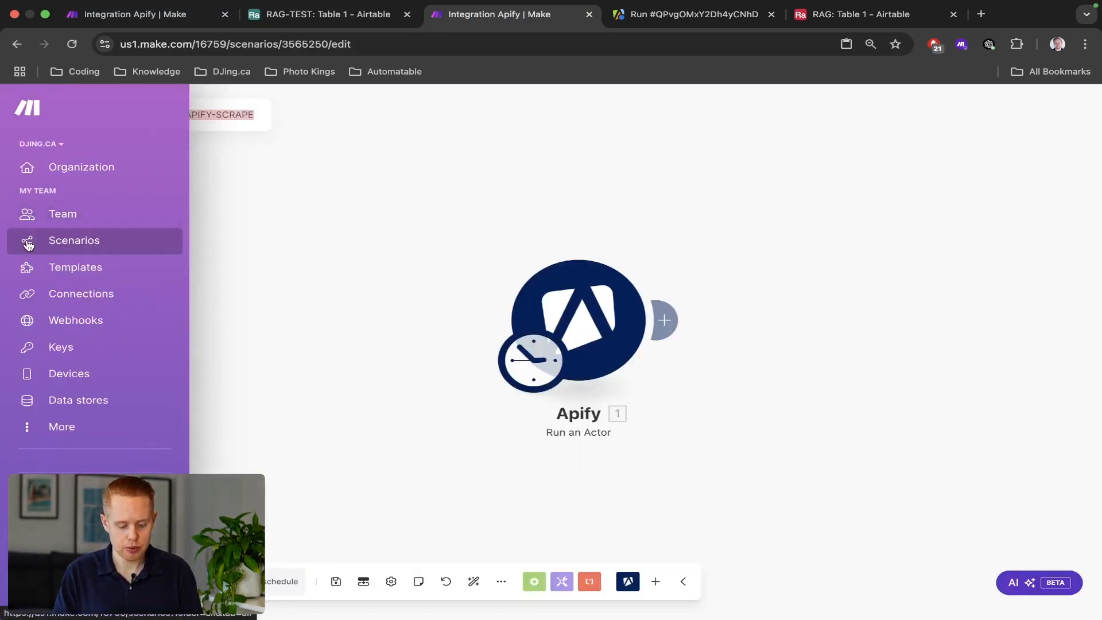
key(super+s)
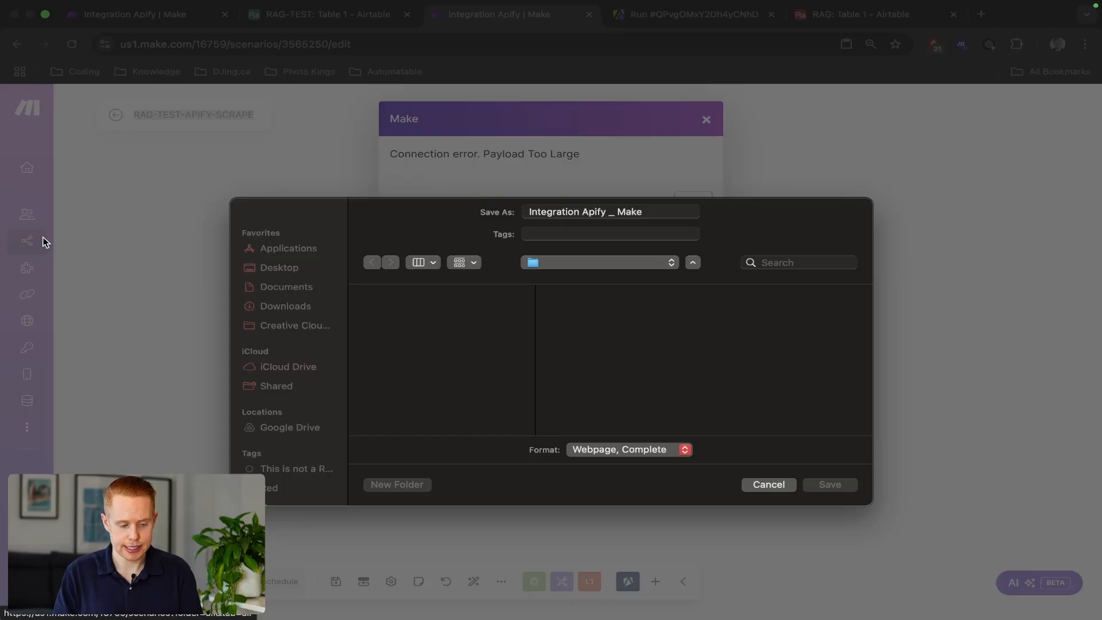
click(769, 485)
key(Escape)
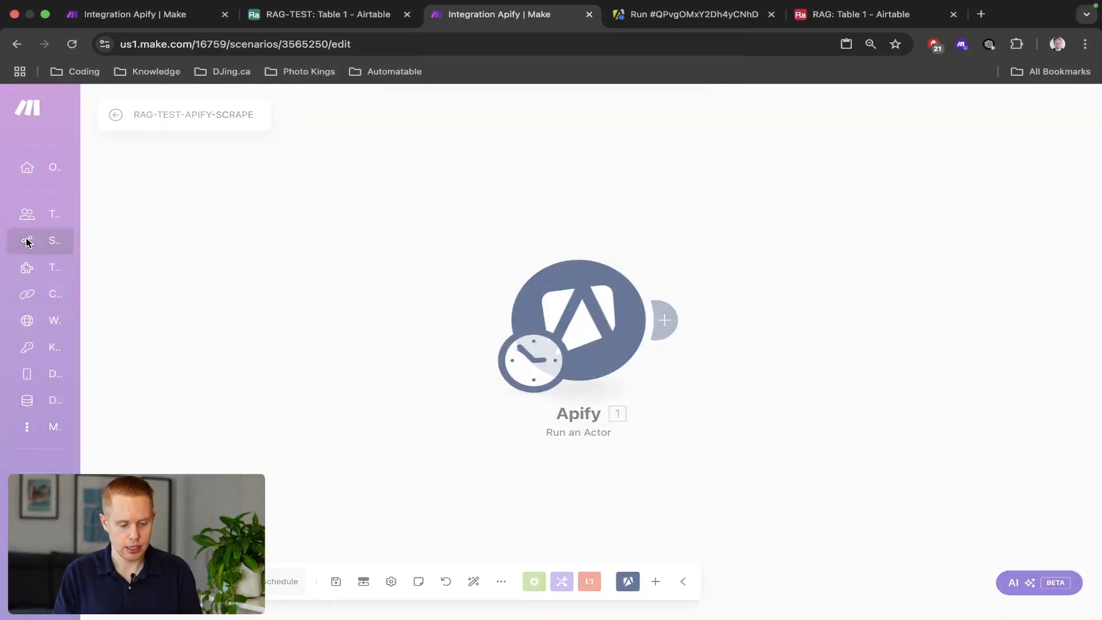
click(27, 241)
click(660, 204)
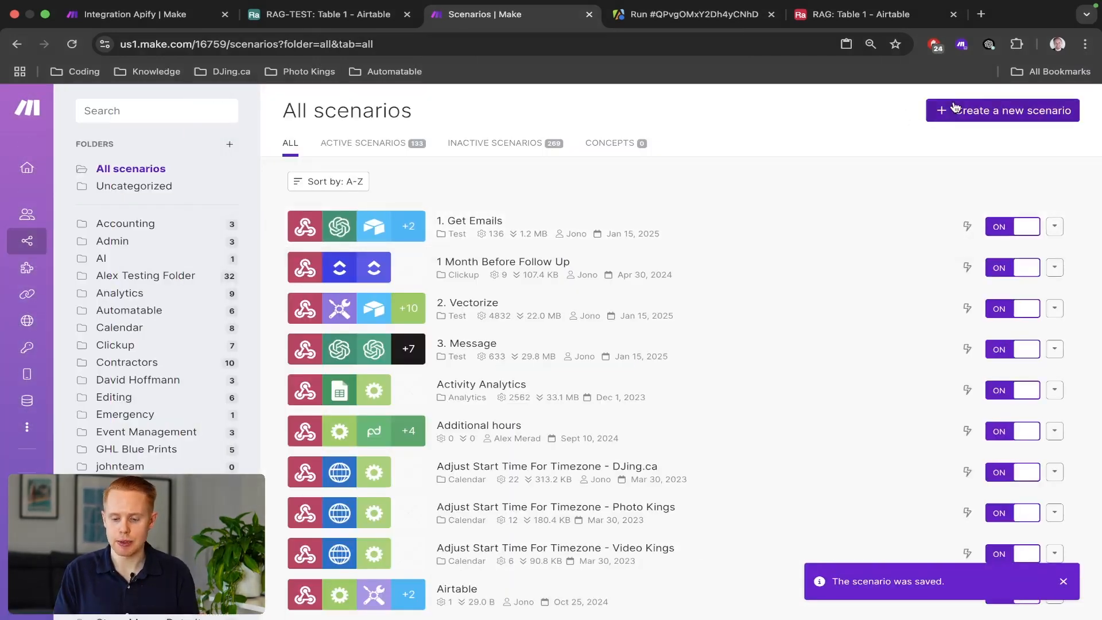
Create a new scenario and name it RAG-TEST-EMAIL.
click(952, 108)
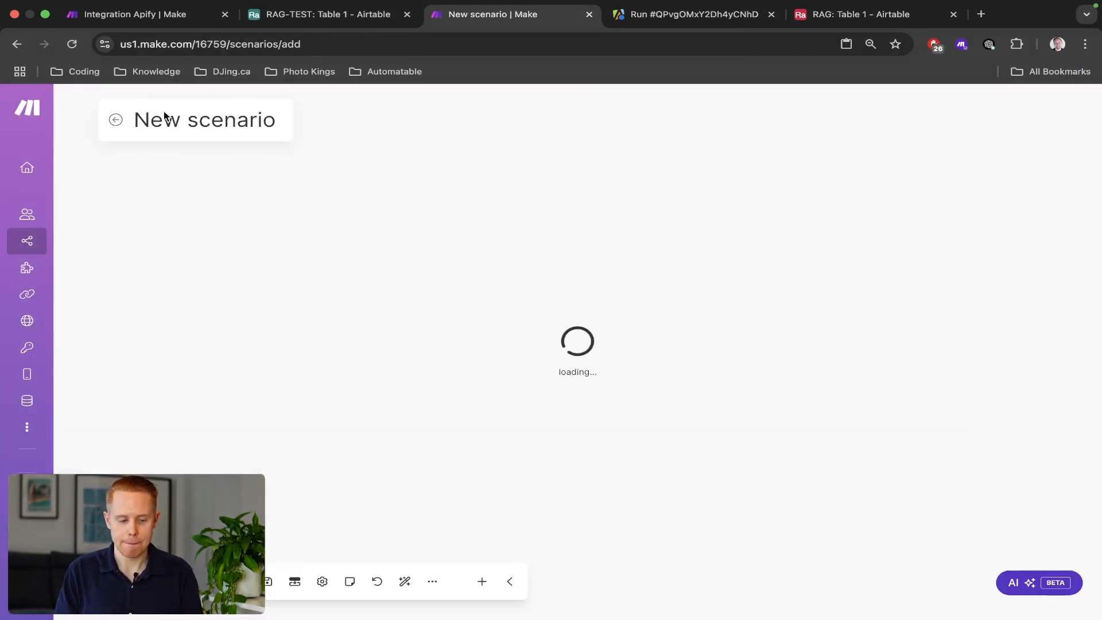
click(163, 116)
key(super+a)
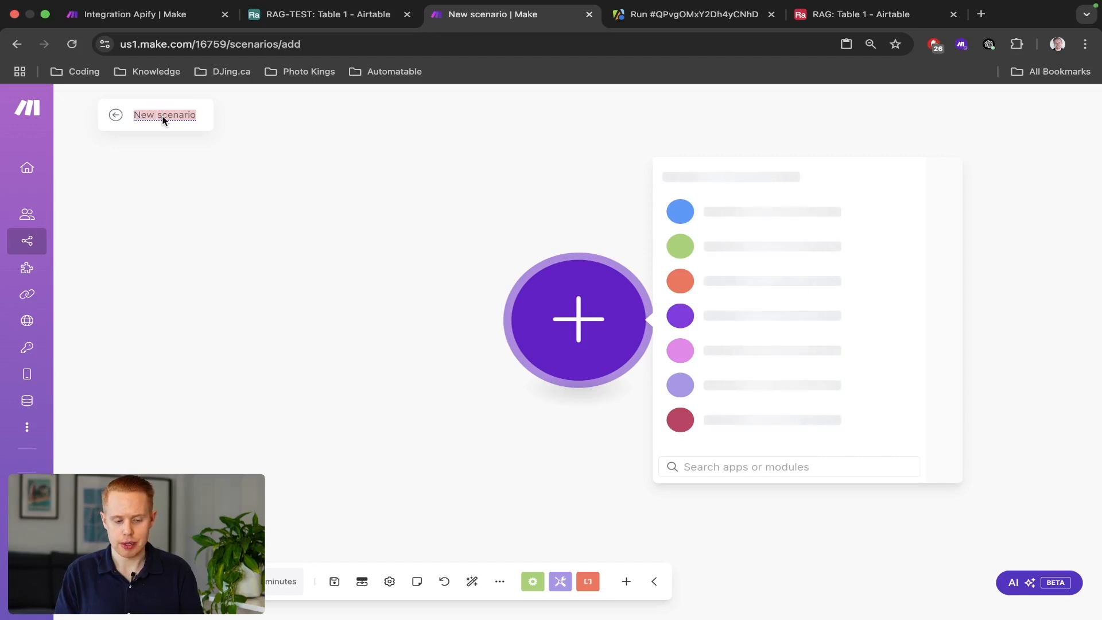
text(RAG-TEST-APIFY-SCRAPE)
key(alt+shift+Left)
key(alt+shift+Left)
text(EMAIL)
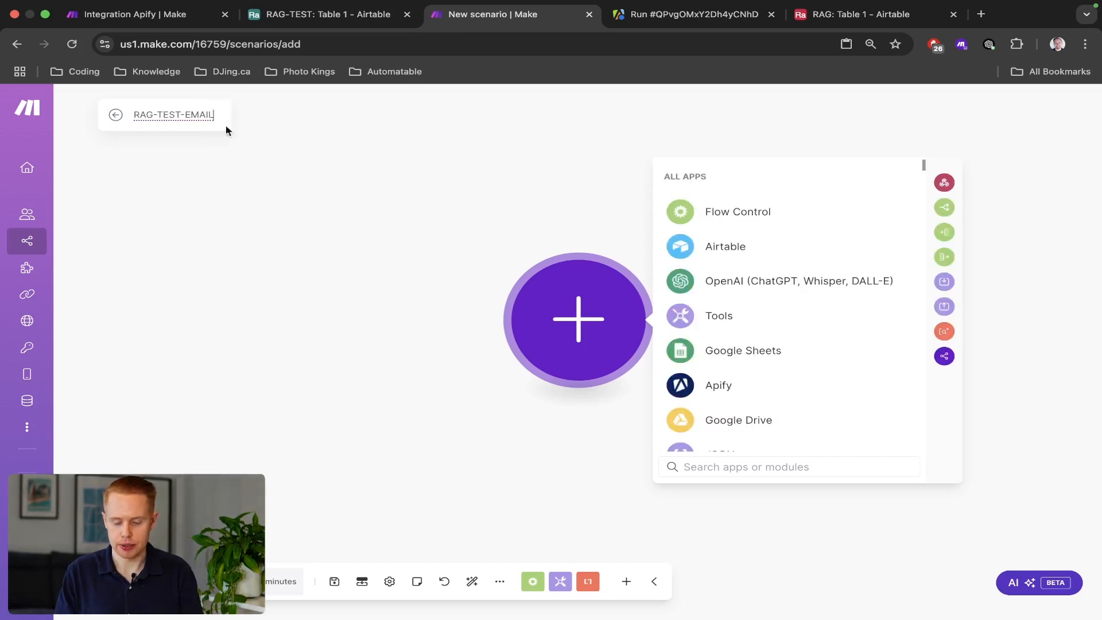
key(Return)
Search the app picker for GMAIL and show the Gmail modules.
click(732, 465)
text(GMAIL)
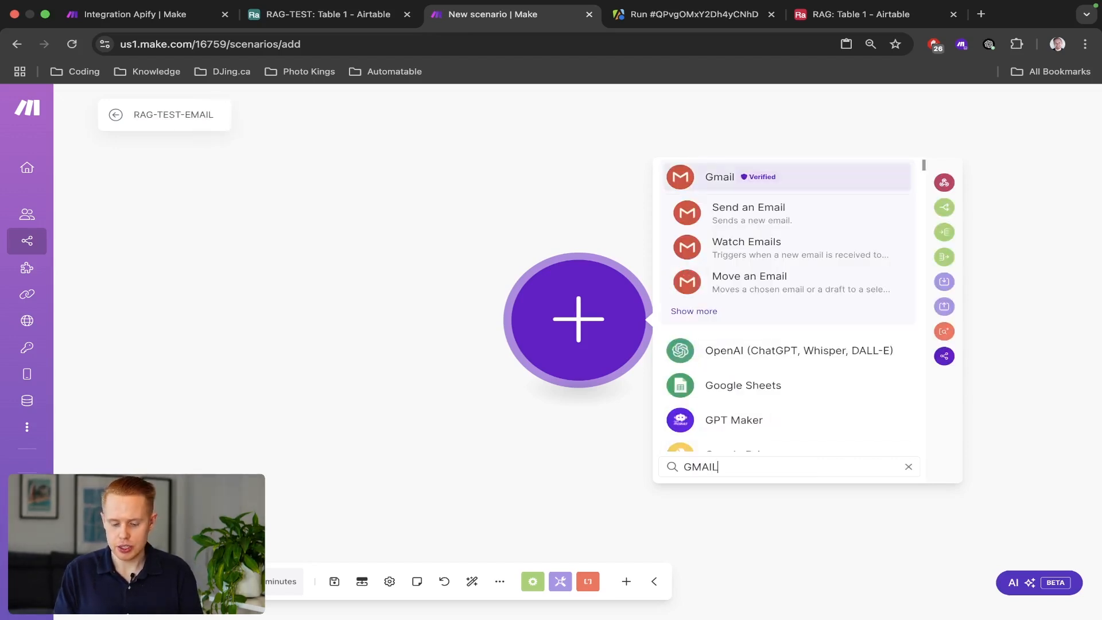
click(719, 183)
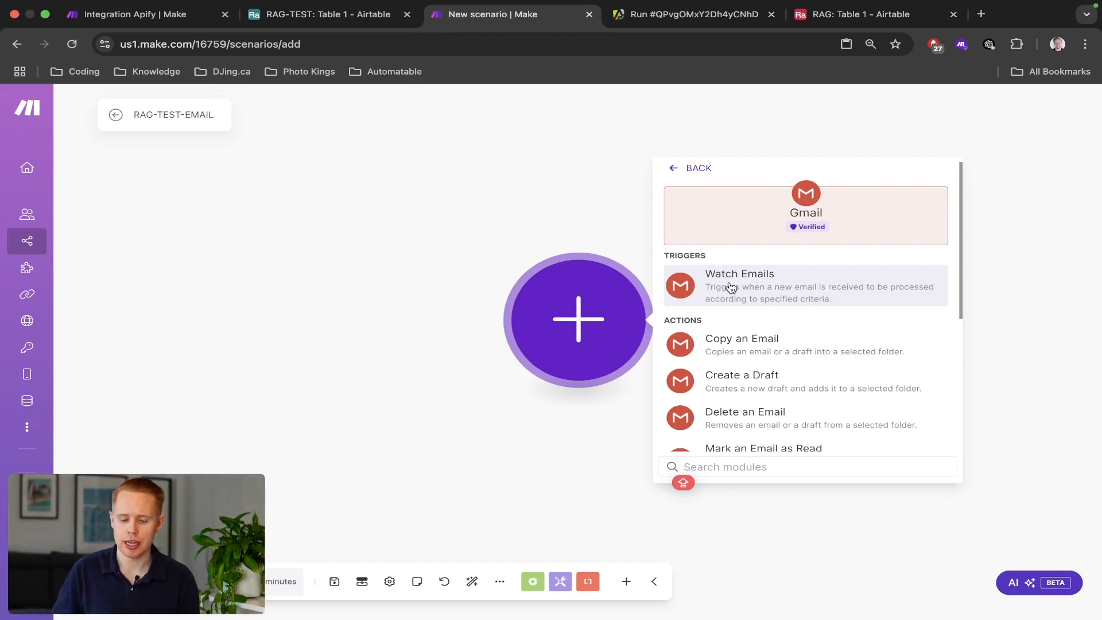
Add the Gmail Watch Emails trigger and review its 15-minute schedule.
click(731, 288)
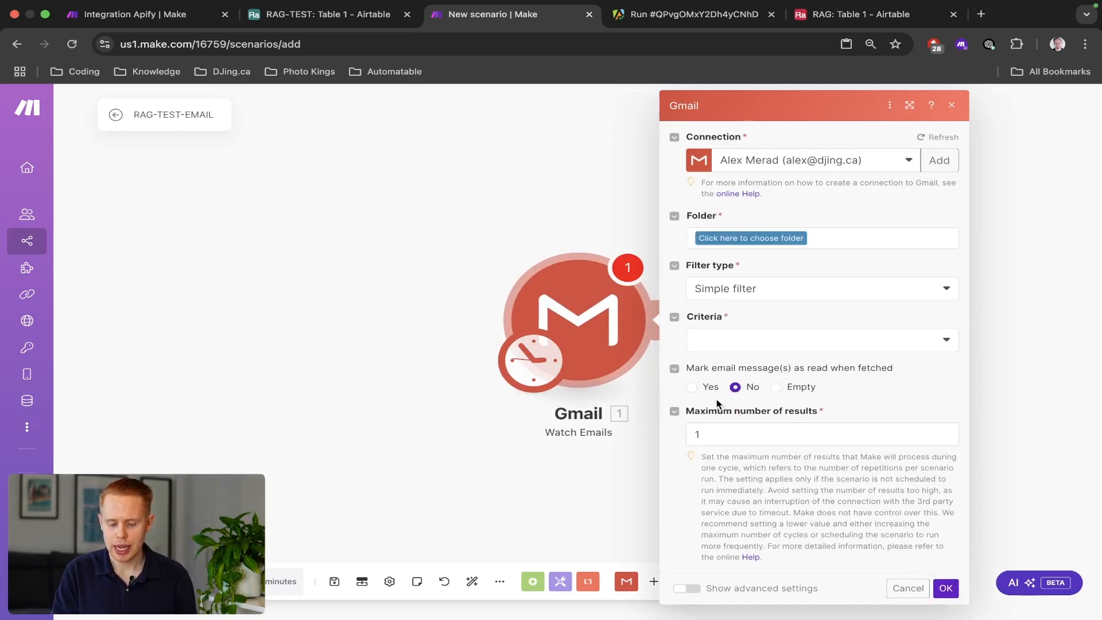
click(519, 366)
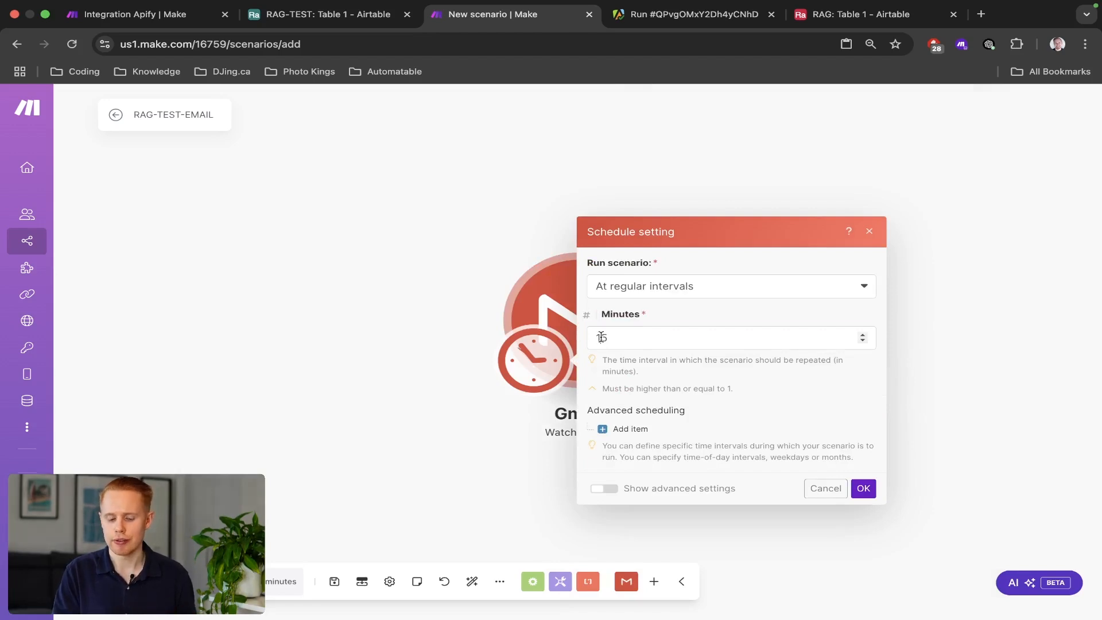
double_click(601, 337)
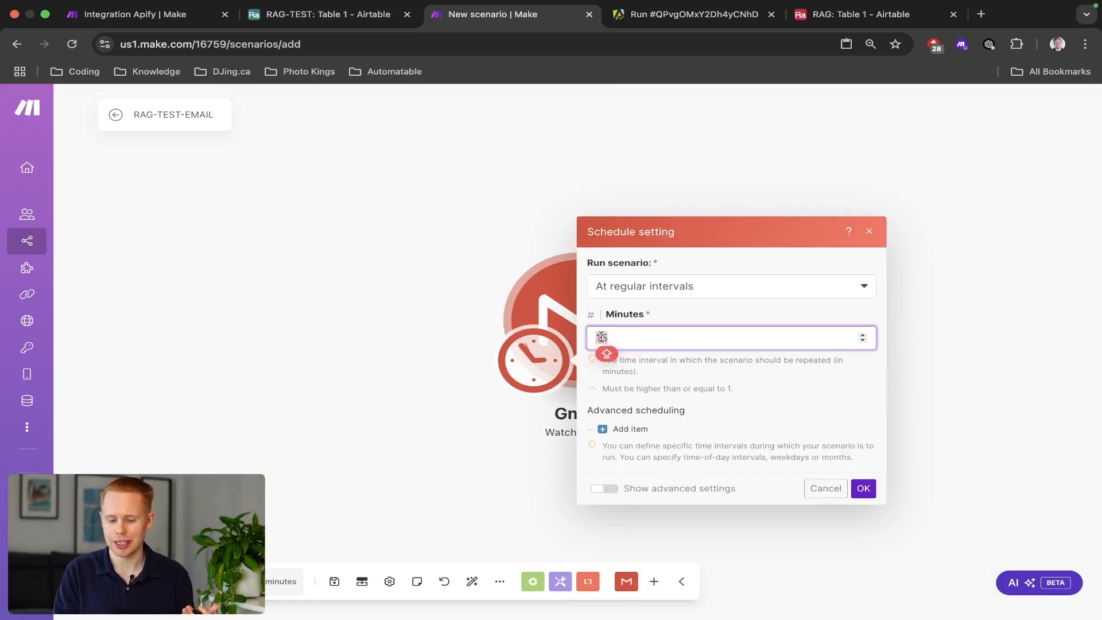
click(514, 292)
Set the trigger's maximum number of results to 100.
click(536, 300)
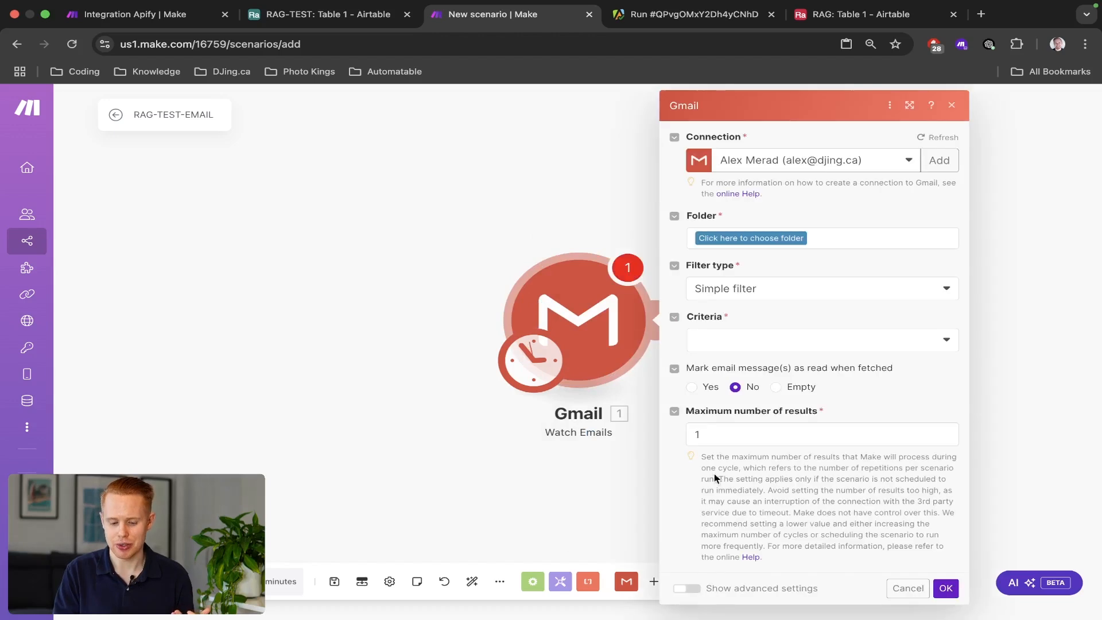
click(714, 438)
text(00)
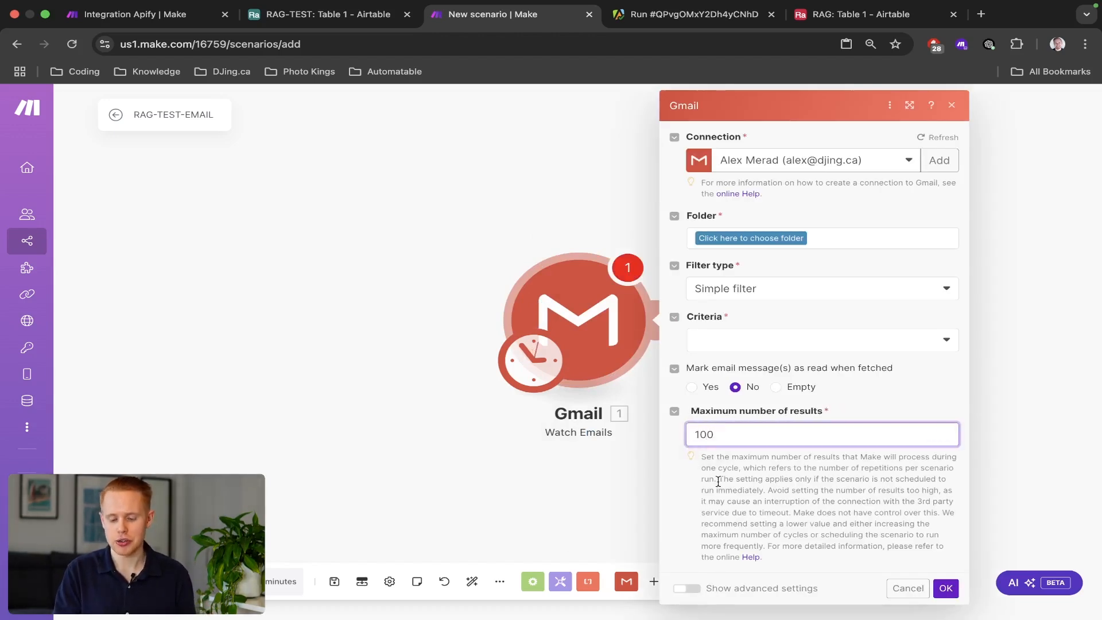
click(718, 481)
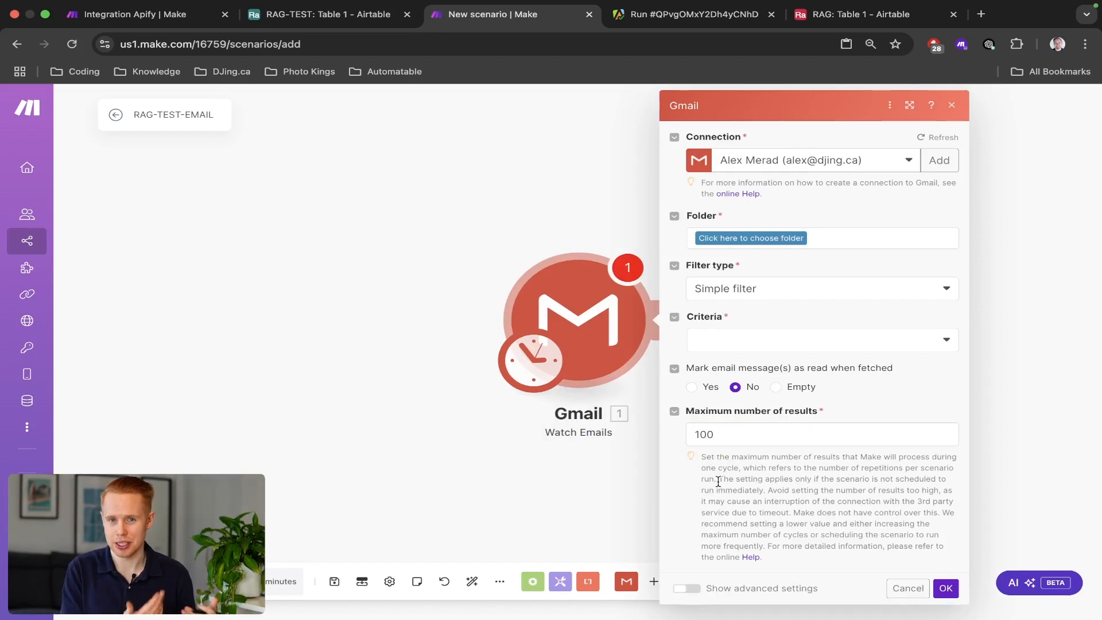
Discard the Gmail trigger and use a Webhooks Custom mailhook, found by searching MAILHOOK.
click(908, 588)
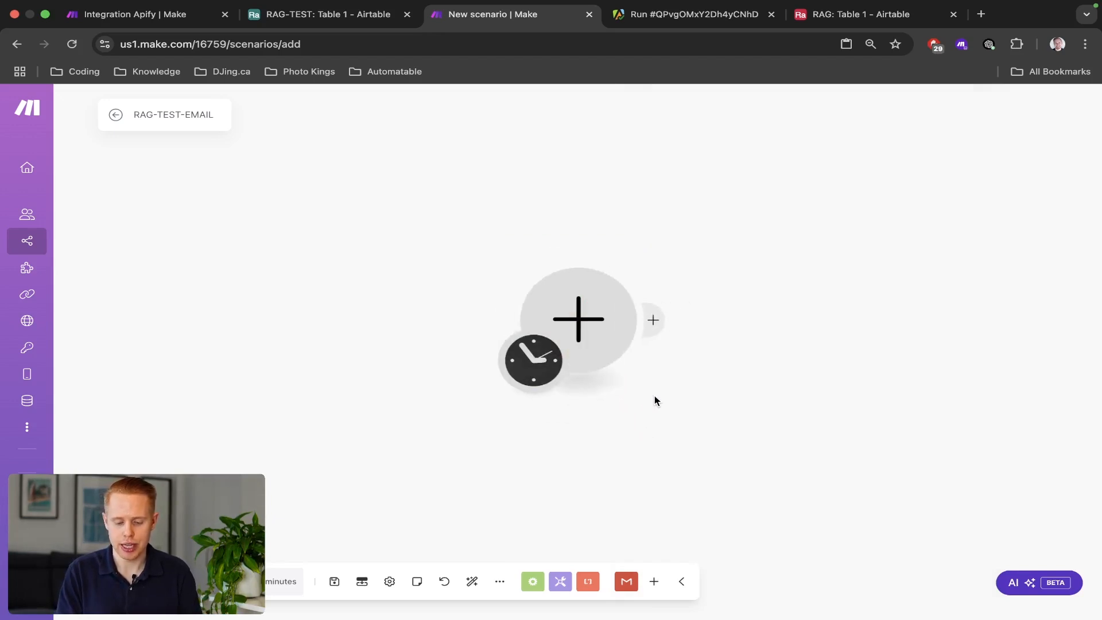
click(558, 315)
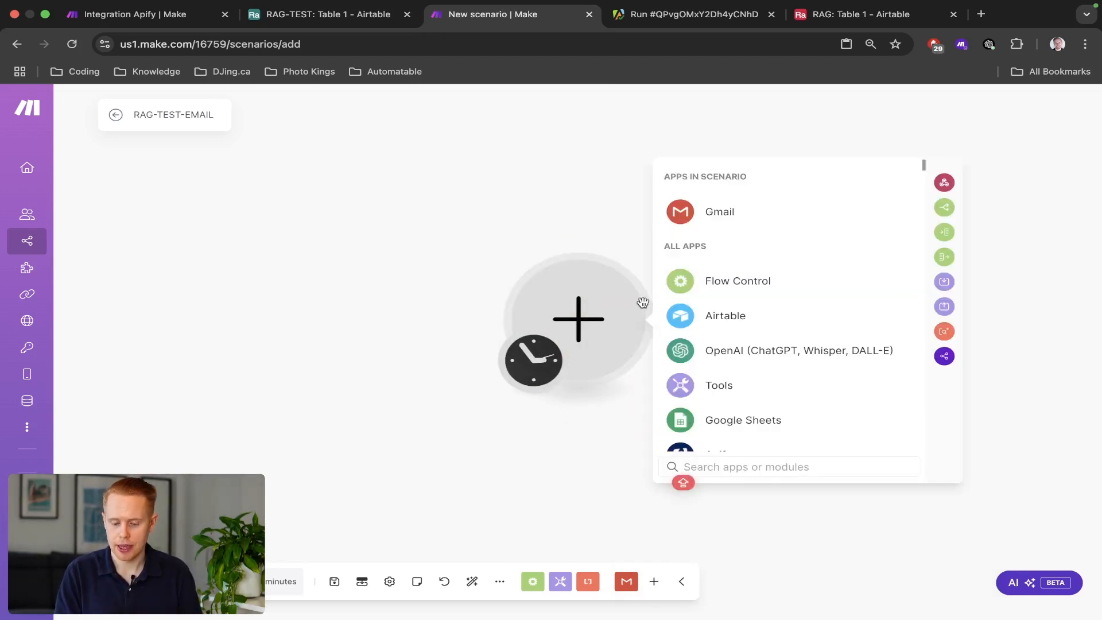
text(MAILHOOK)
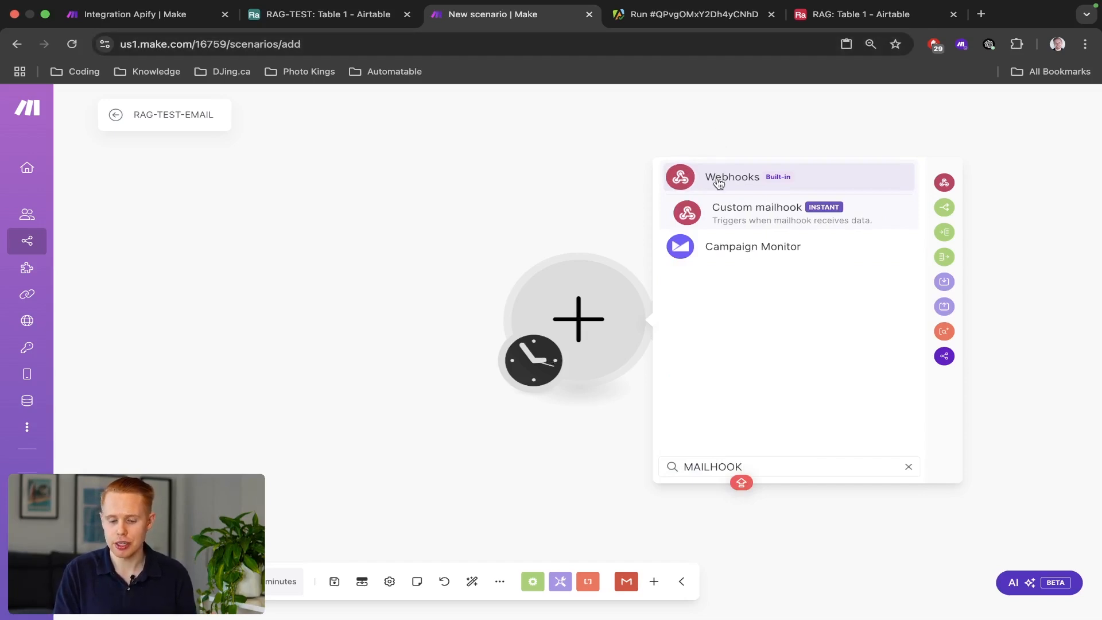
click(730, 210)
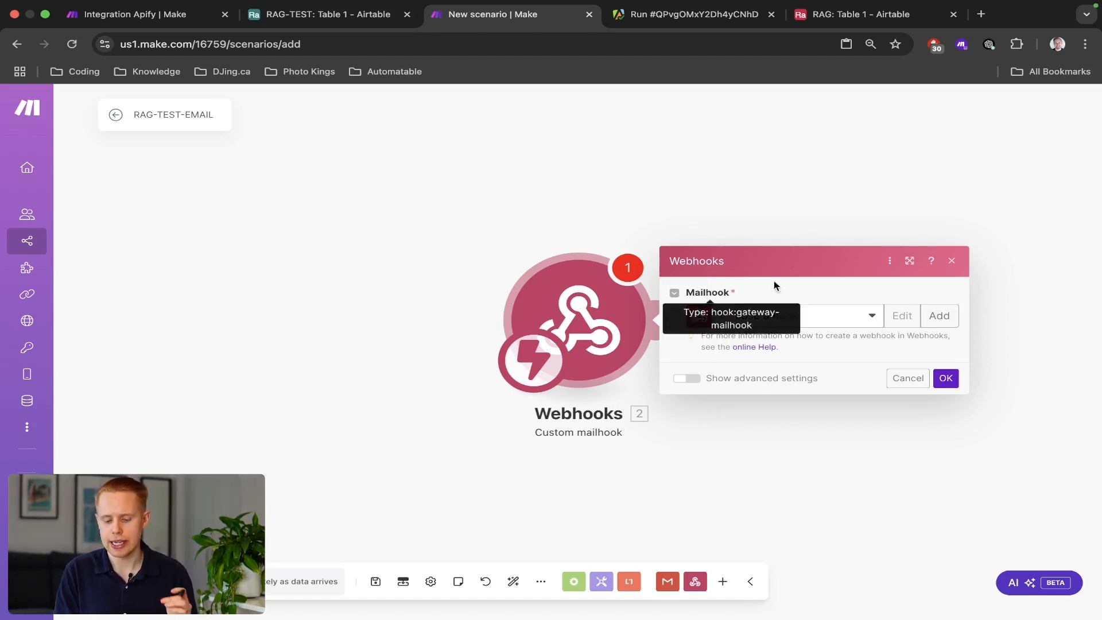
Create a new mailhook named RAG-EMAIL-TEST.
click(939, 315)
triple_click(811, 310)
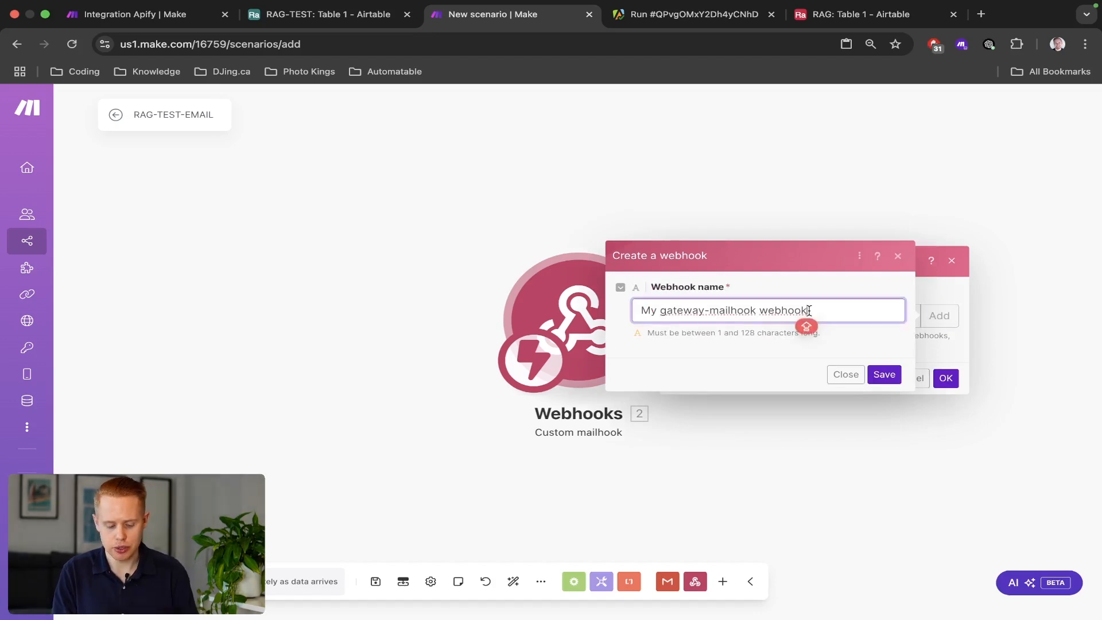
text(RAG-EMAIL)
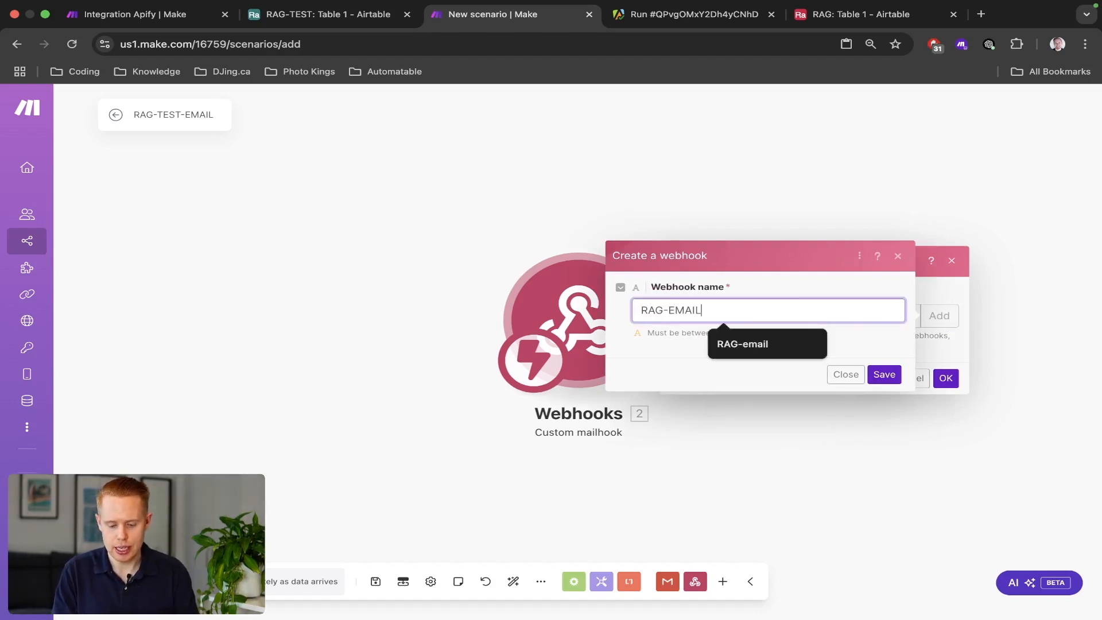
text(-TEST)
click(884, 374)
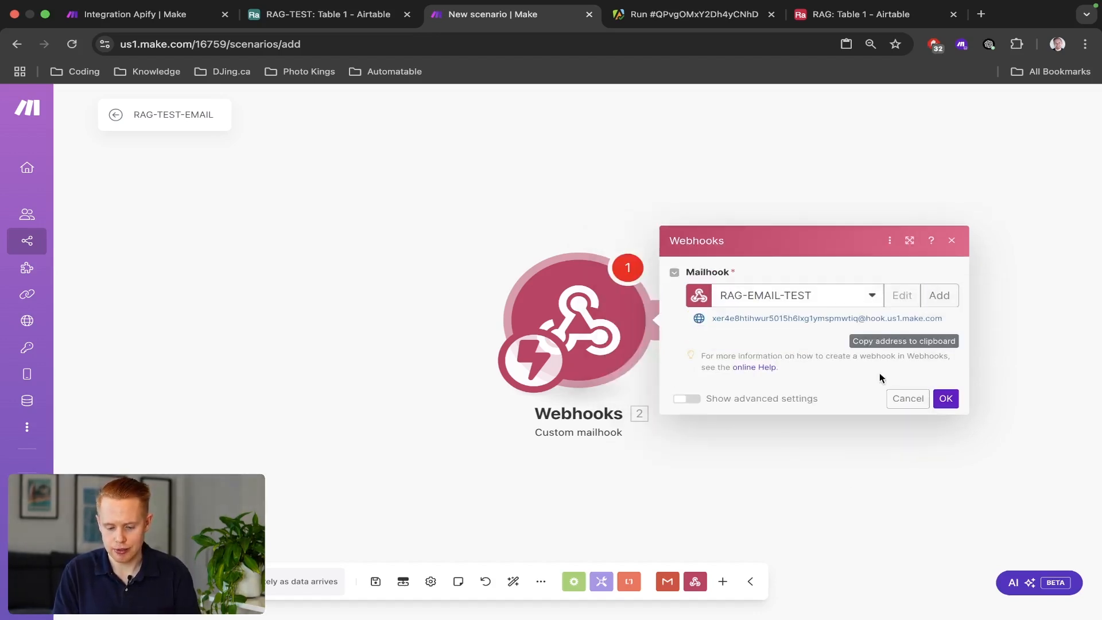
Copy the mailhook's email address, confirm the settings and run the scenario once.
drag(714, 320, 886, 347)
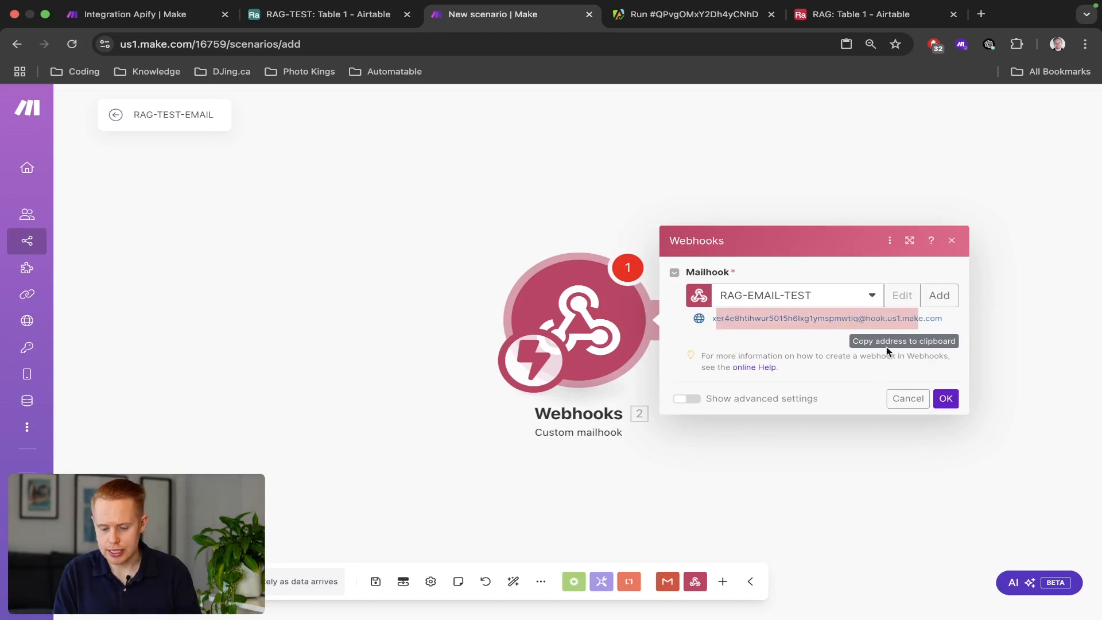
click(946, 400)
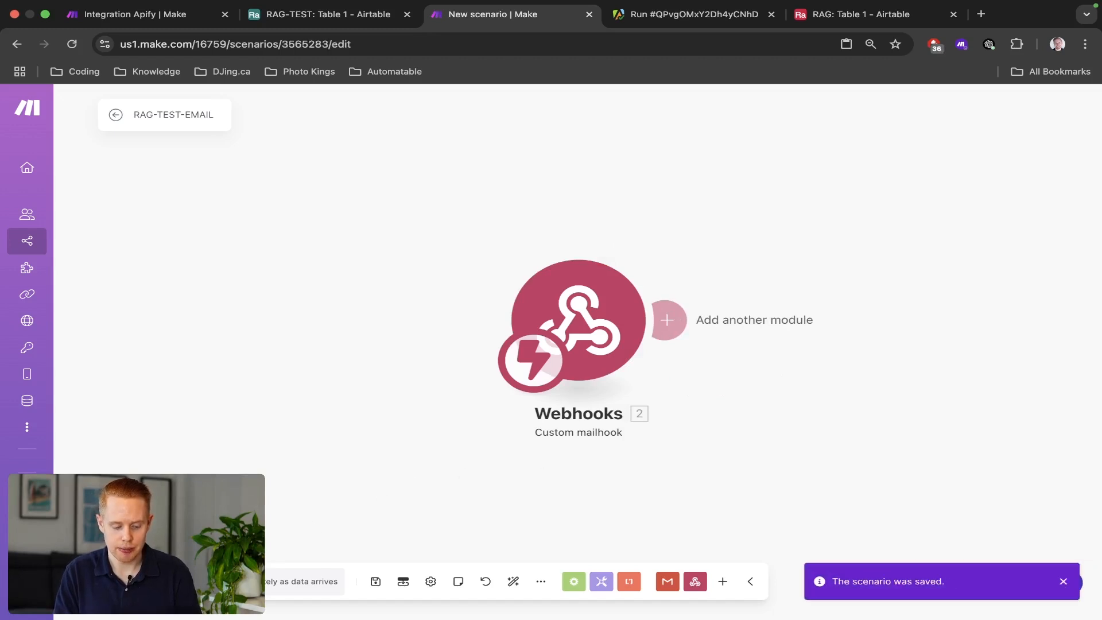
click(109, 582)
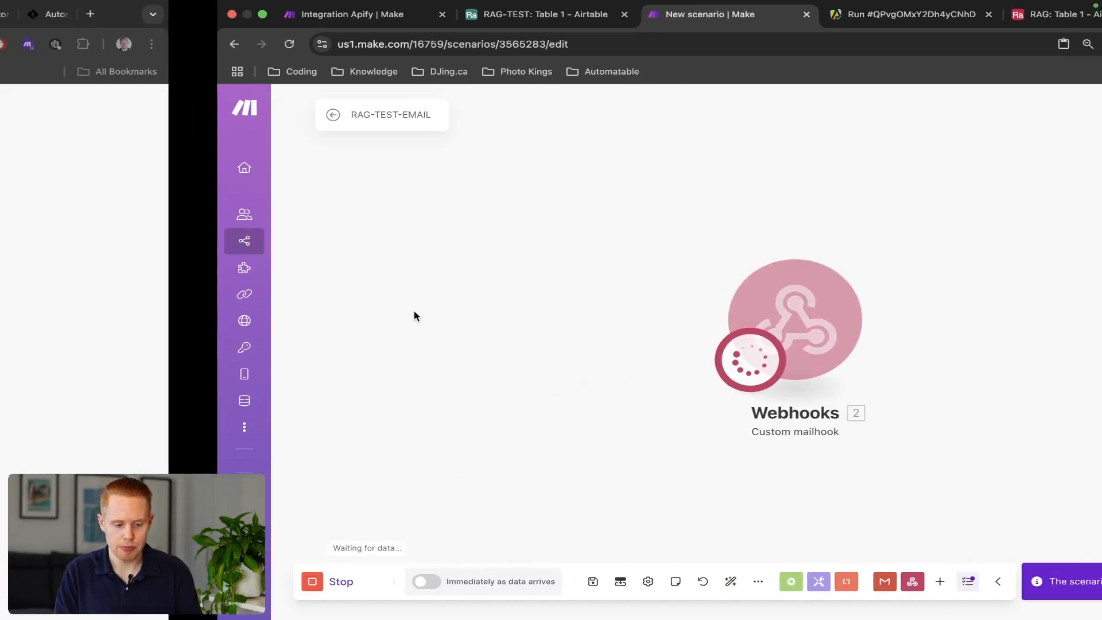
In Gmail's Forwarding and POP/IMAP settings, add the copied mailhook address as a forwarding address.
click(322, 13)
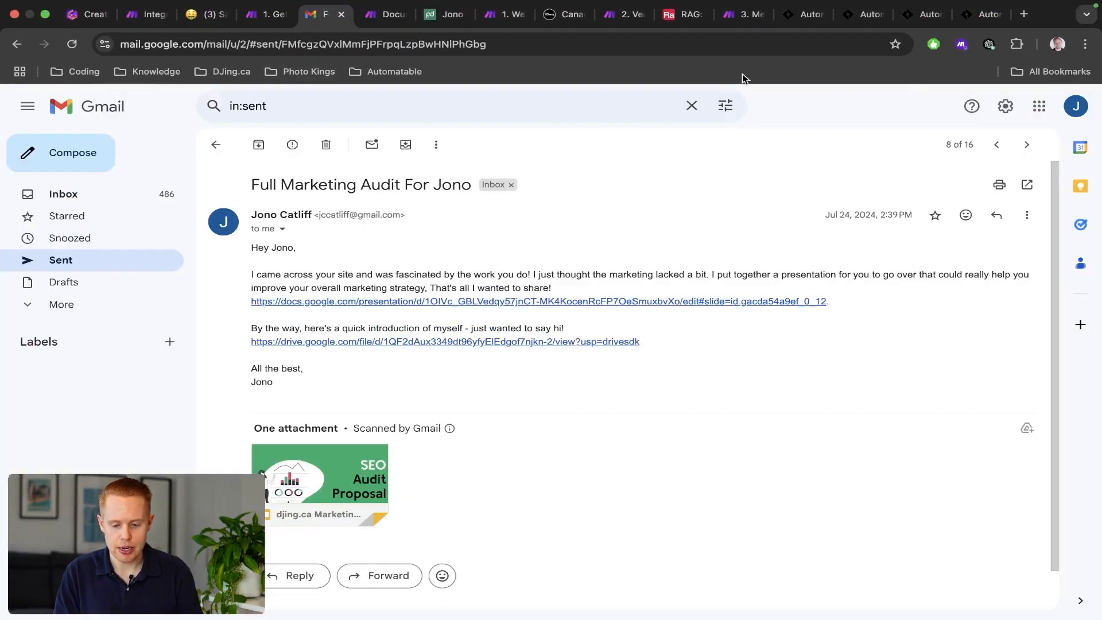
click(1006, 108)
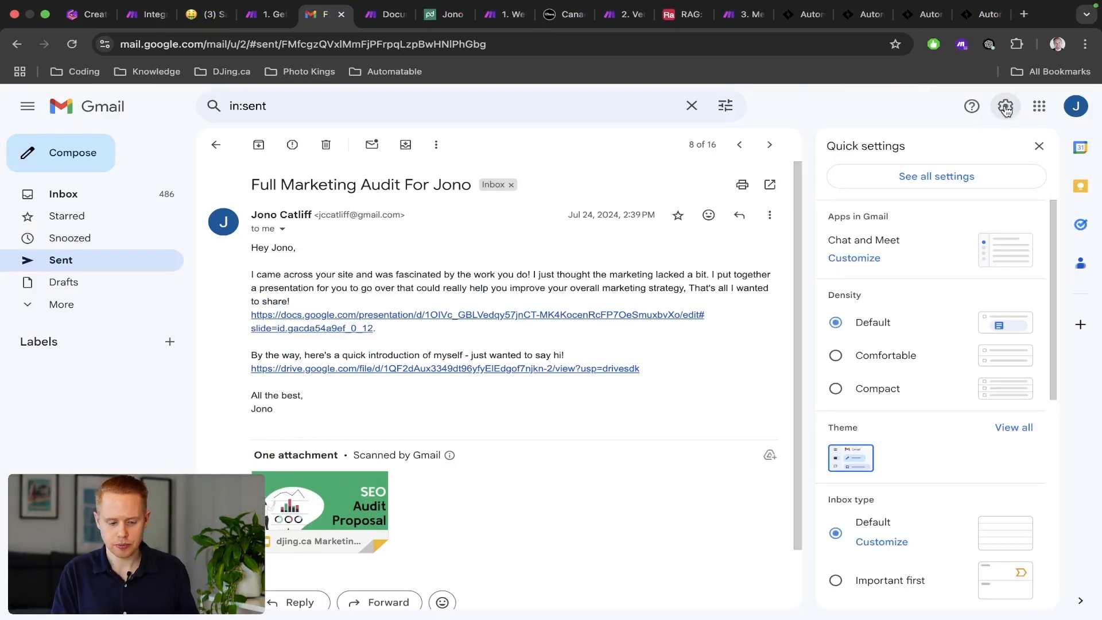
click(931, 178)
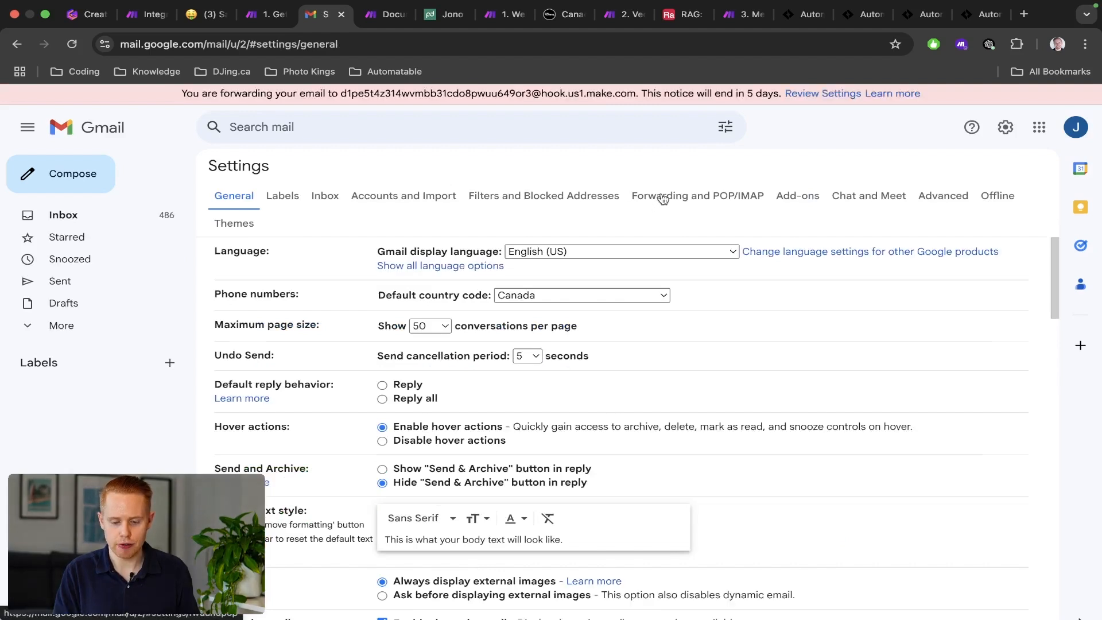
click(661, 195)
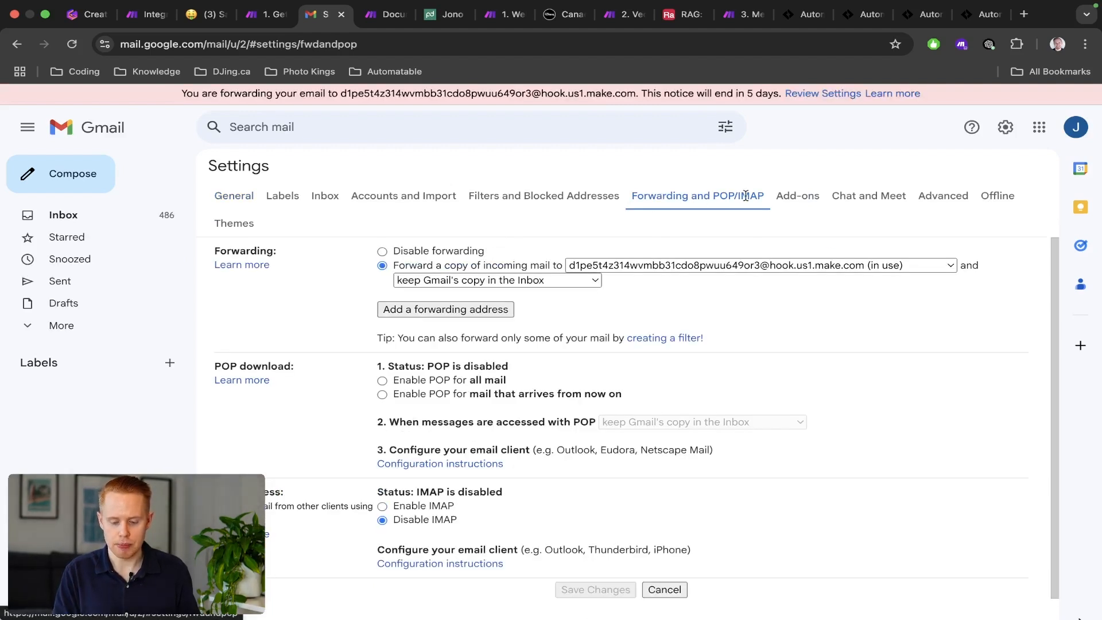
click(479, 310)
key(super+v)
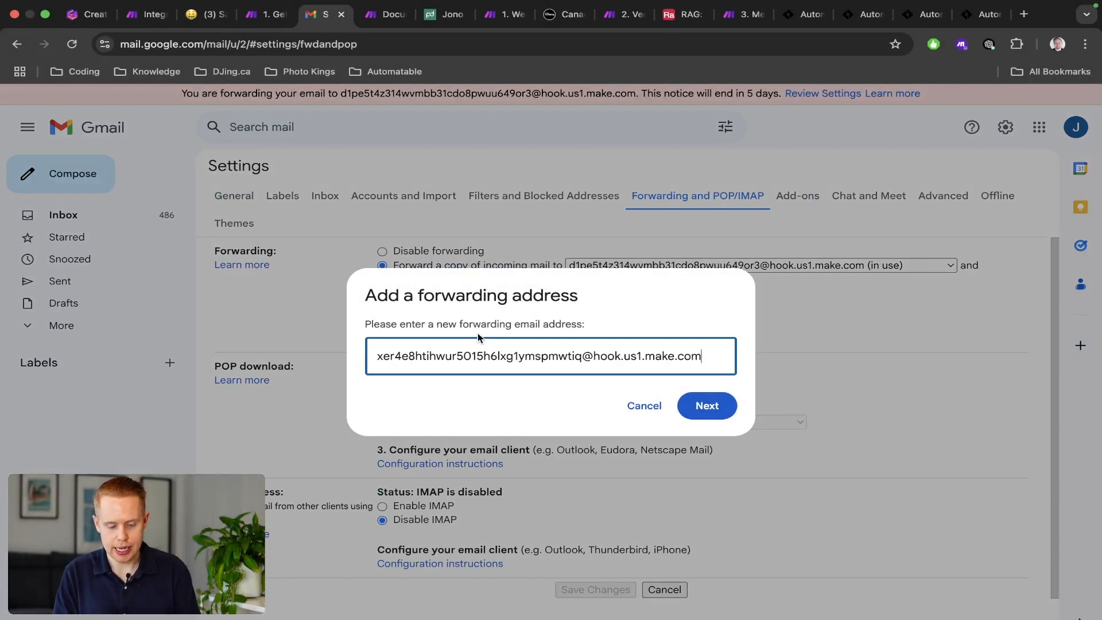
click(717, 407)
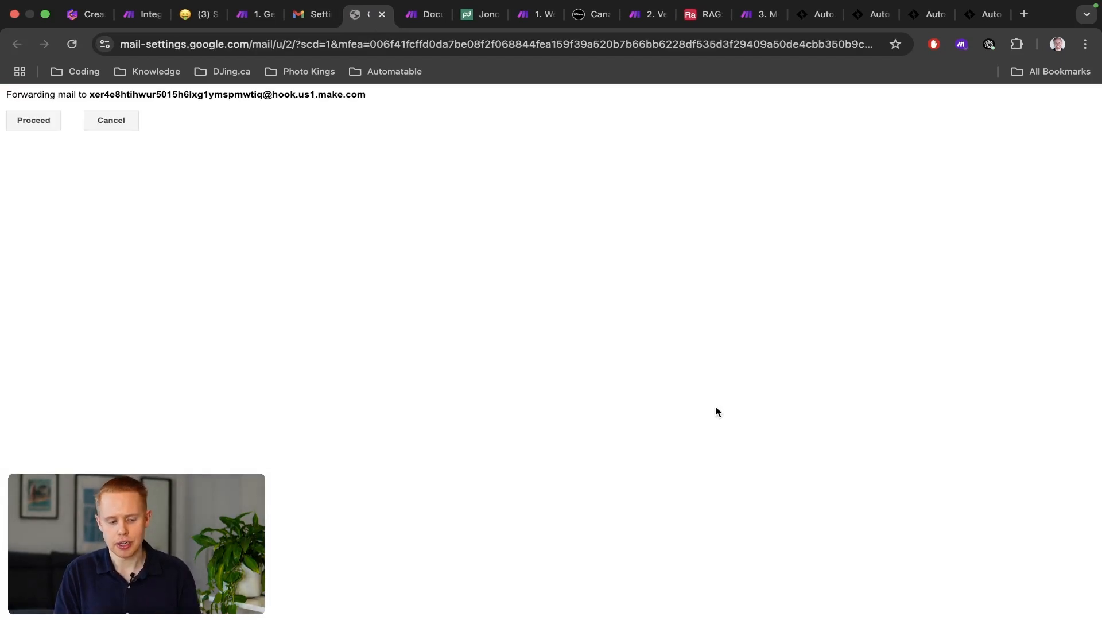
click(50, 119)
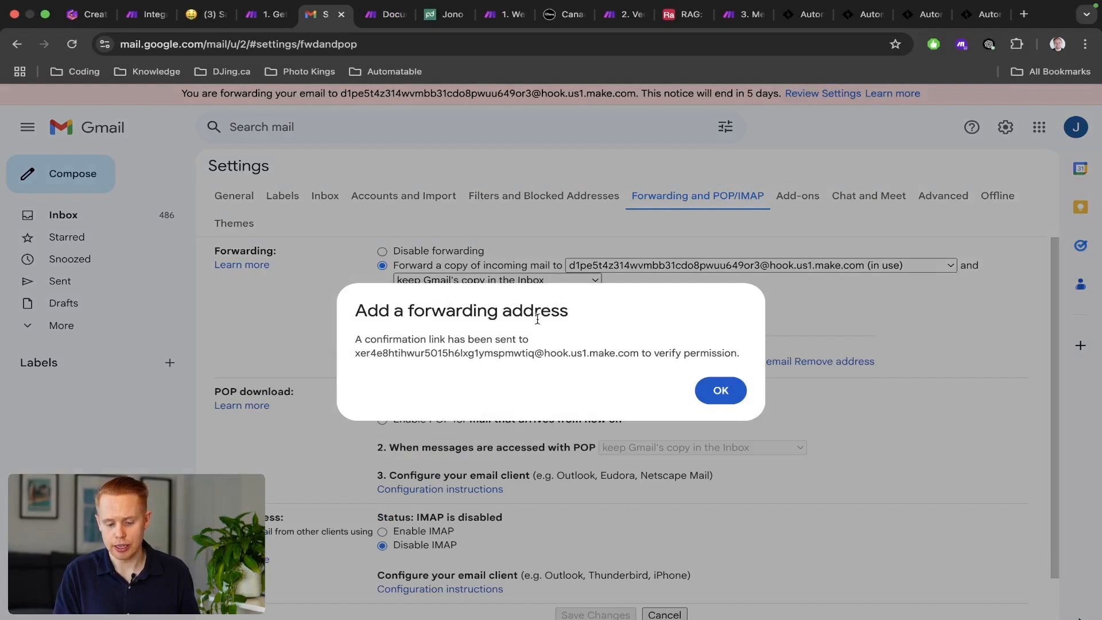
click(706, 387)
Expand the captured email's Text in the mailhook output and open its confirmation link.
key(ctrl+Right)
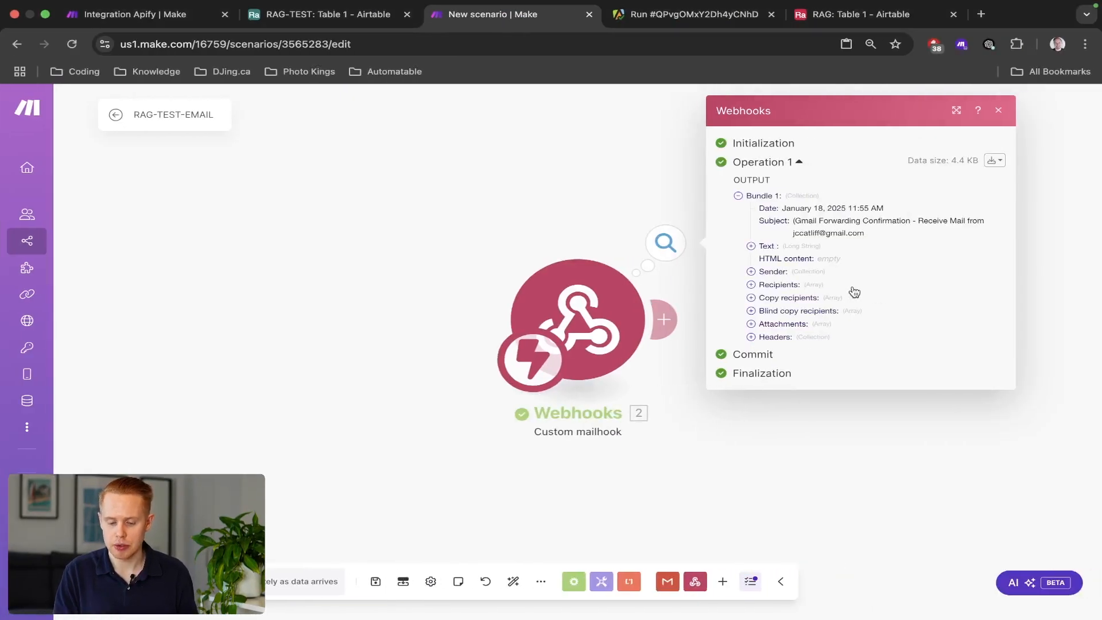
scroll(853, 290, up, 5)
scroll(855, 296, right, 5)
scroll(763, 246, up, 4)
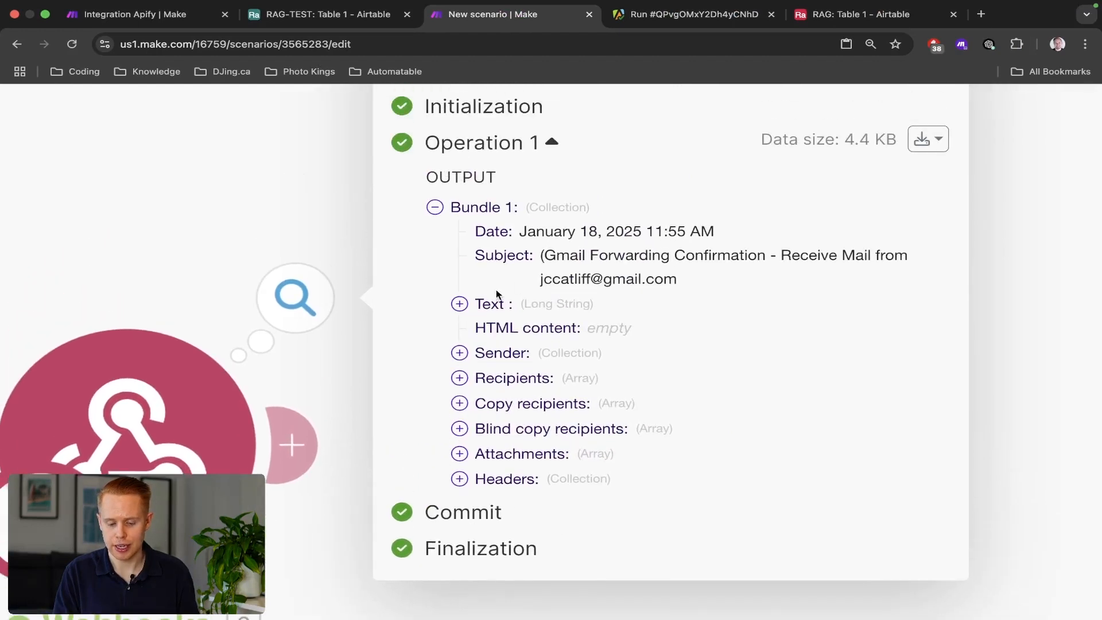
click(470, 298)
scroll(573, 356, down, 1)
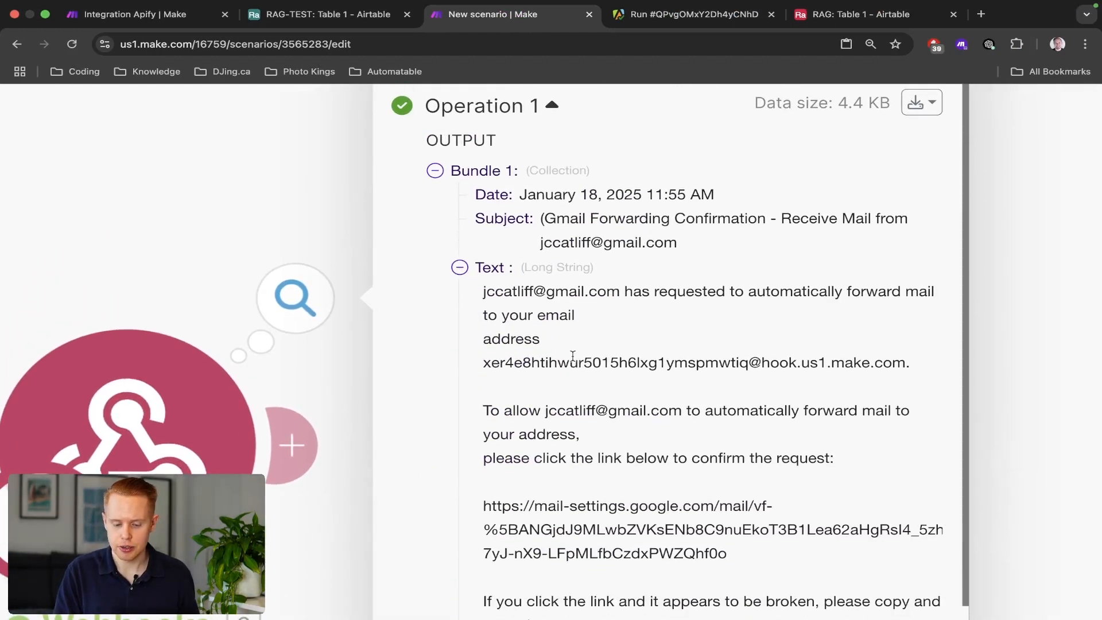
scroll(573, 356, down, 1)
click(547, 480)
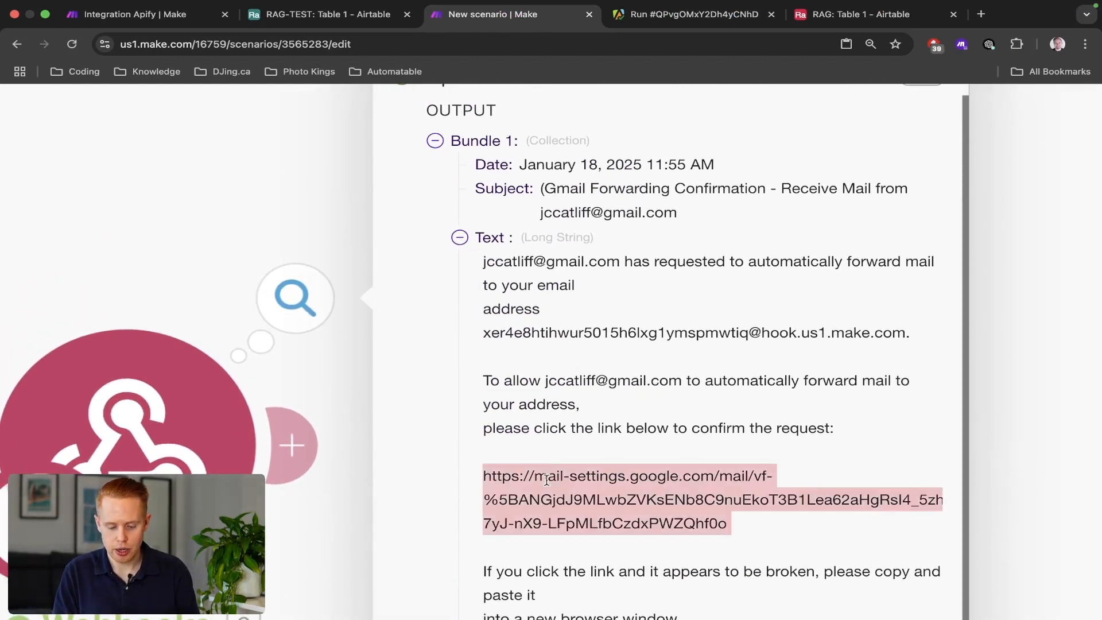
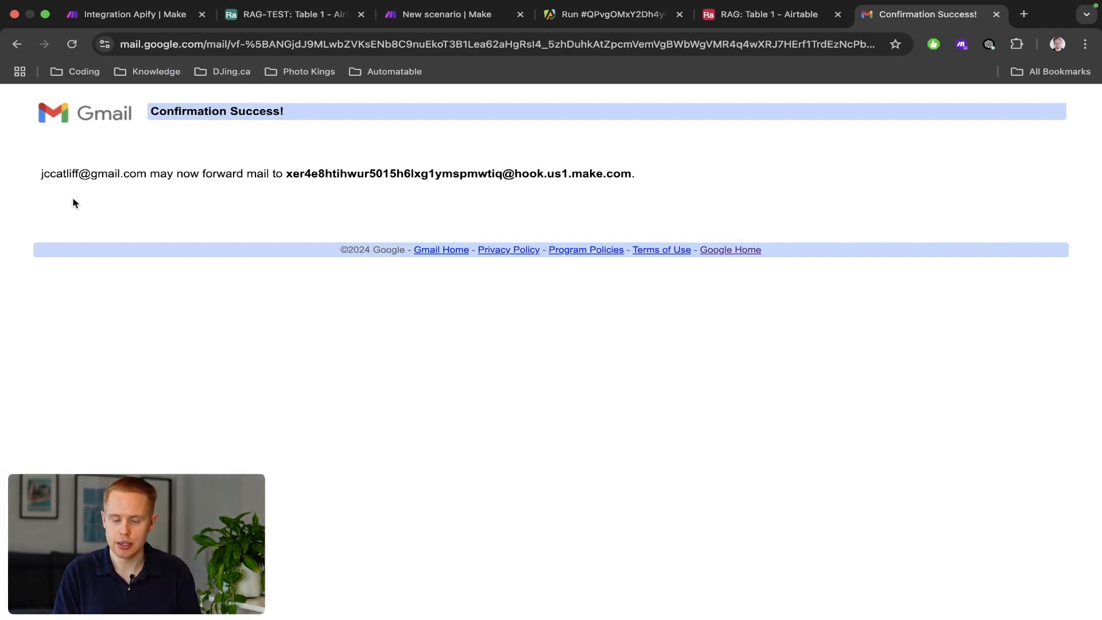
Load the forwarding confirmation page, close it, and return to Gmail settings.
key(super+w)
scroll(659, 393, down, 5)
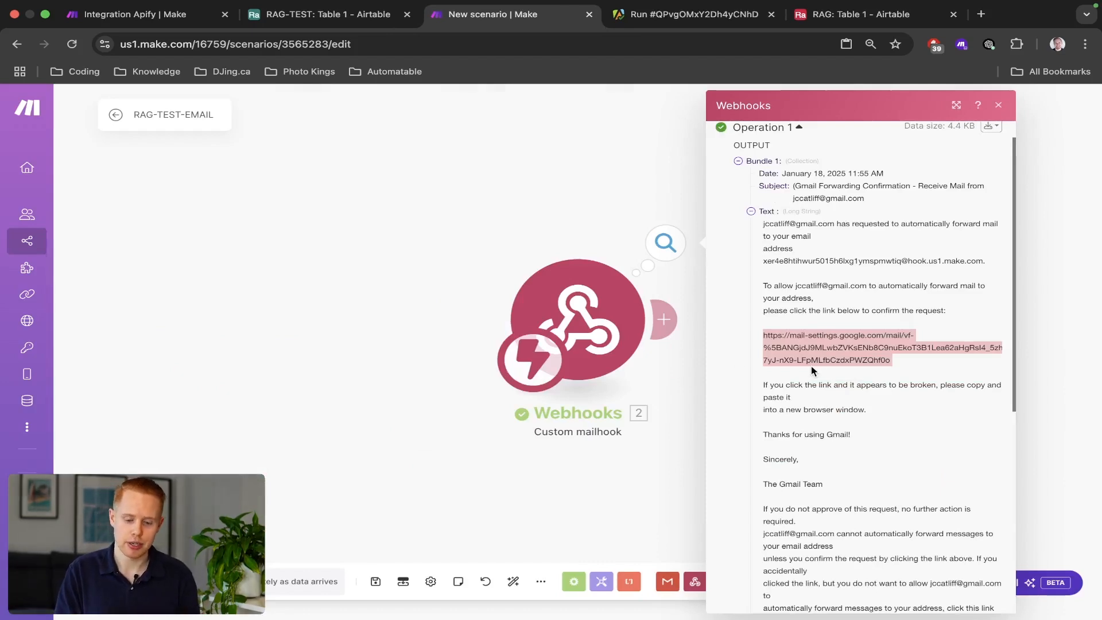
key(ctrl+Left)
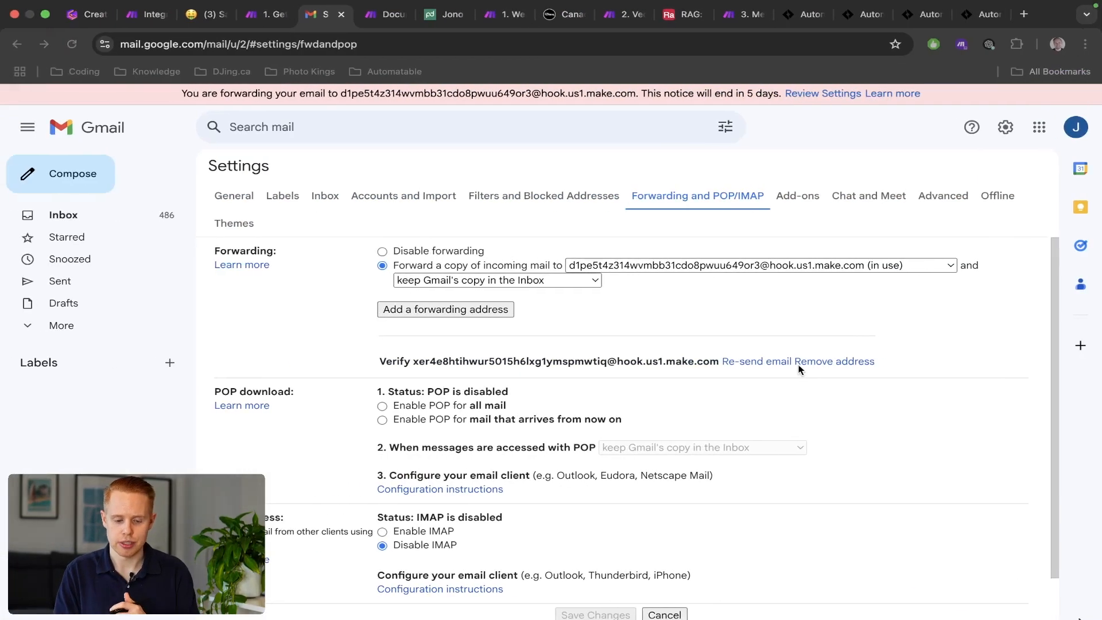
Set Gmail forwarding to the new Make mailhook address and save the changes.
click(127, 221)
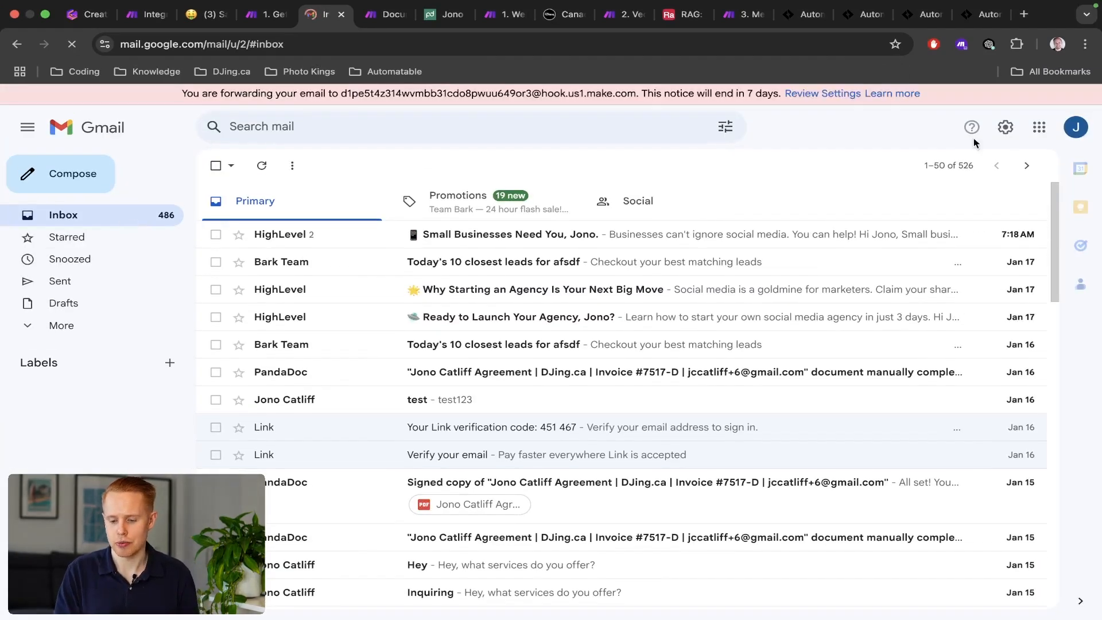
click(1006, 128)
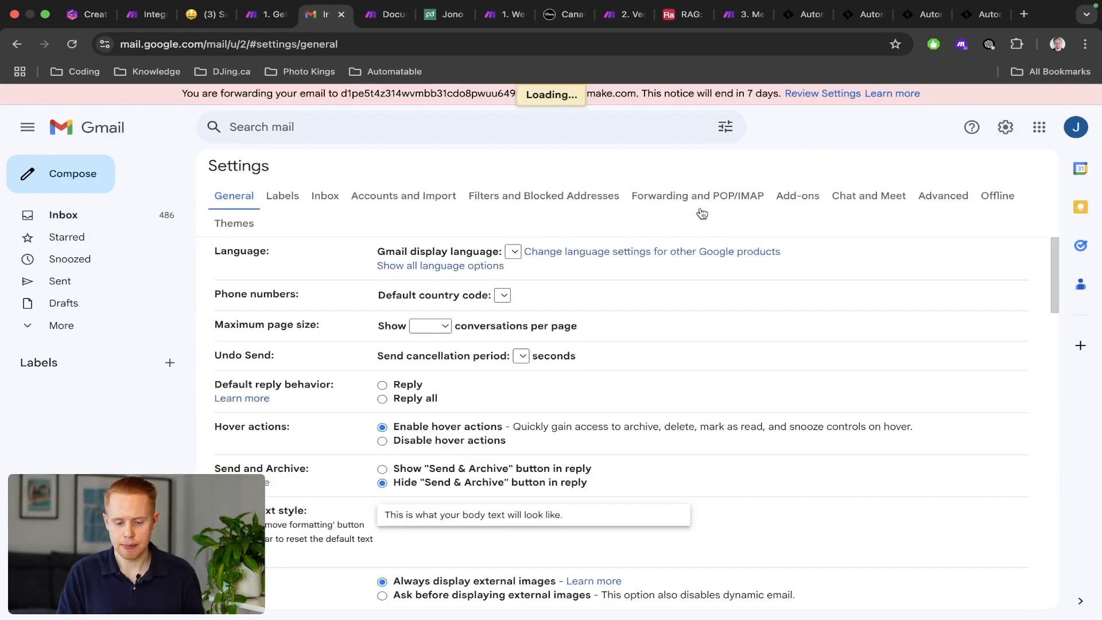
click(689, 198)
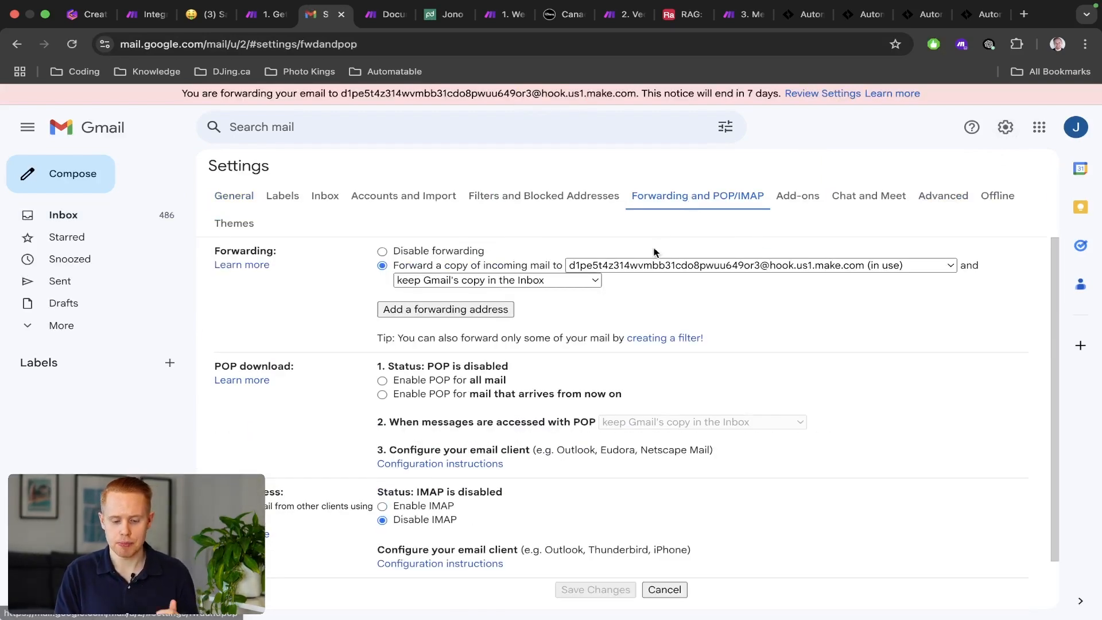
click(646, 265)
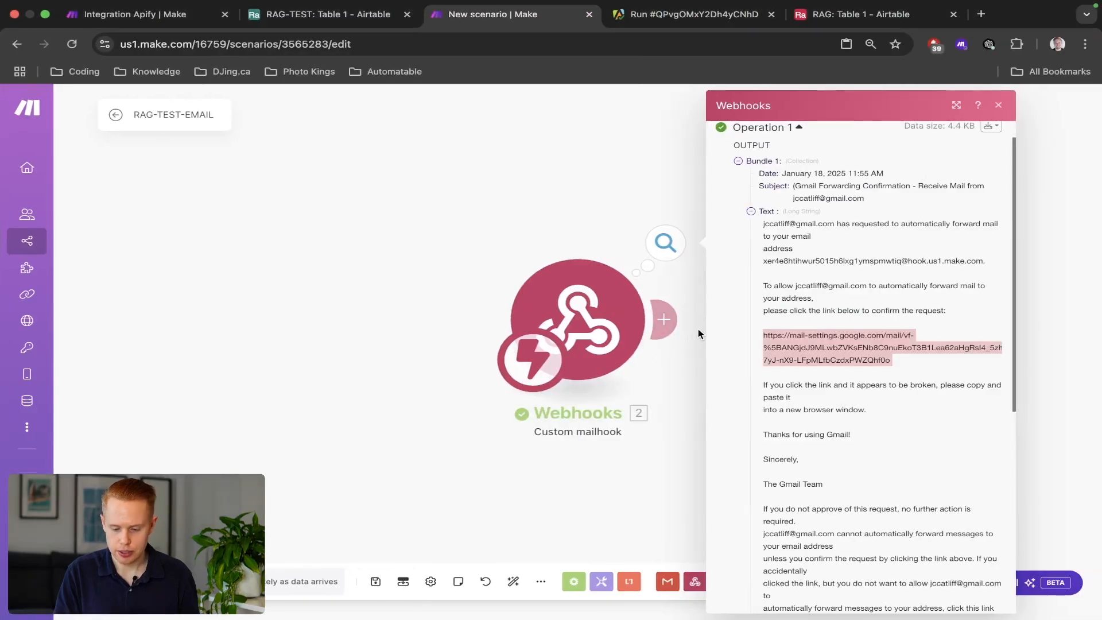
click(575, 343)
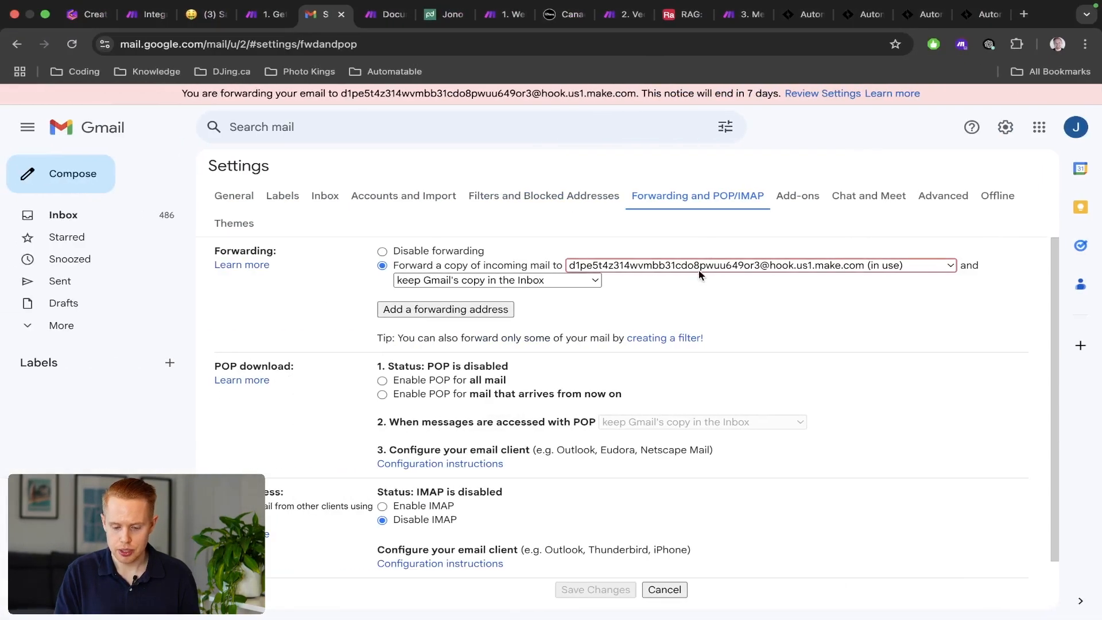
click(698, 270)
click(661, 297)
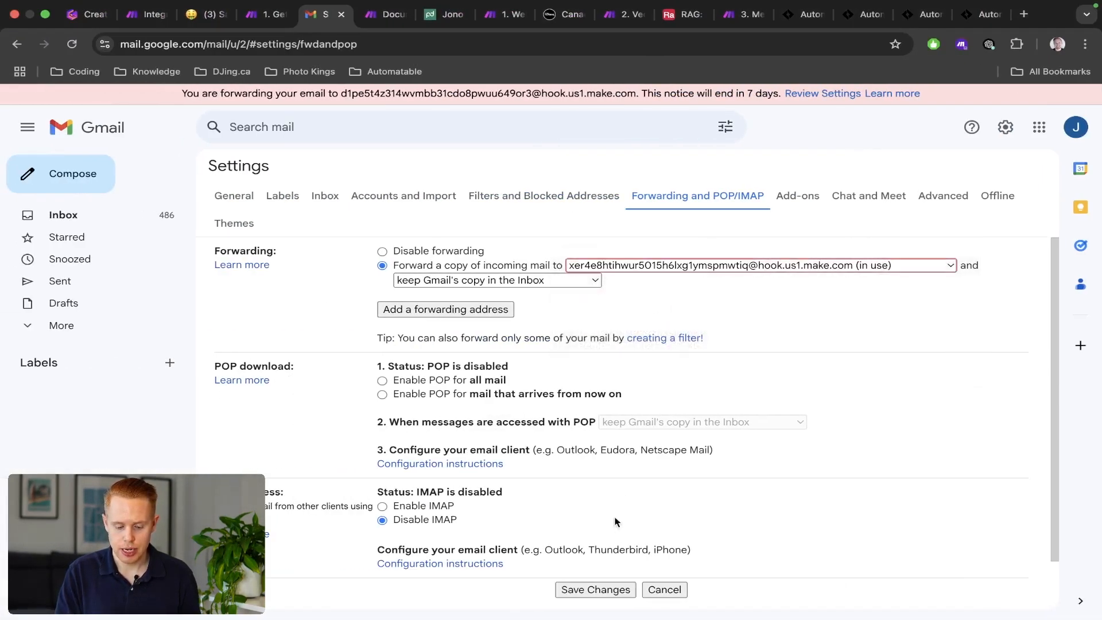
click(598, 589)
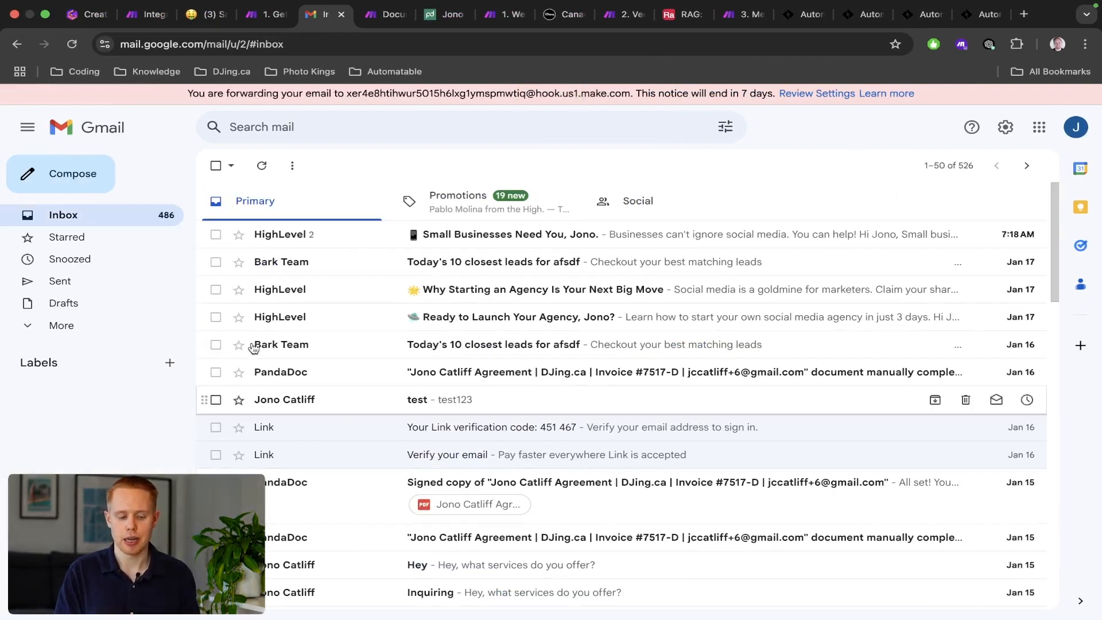
Compose a test email to your own address with 'test' as its content.
click(91, 185)
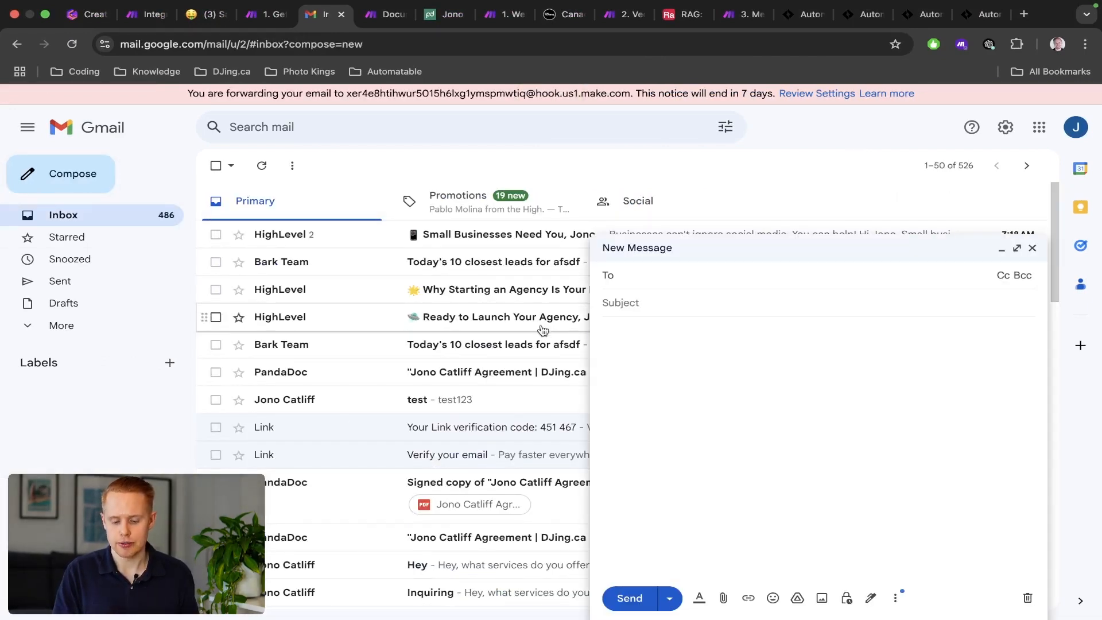
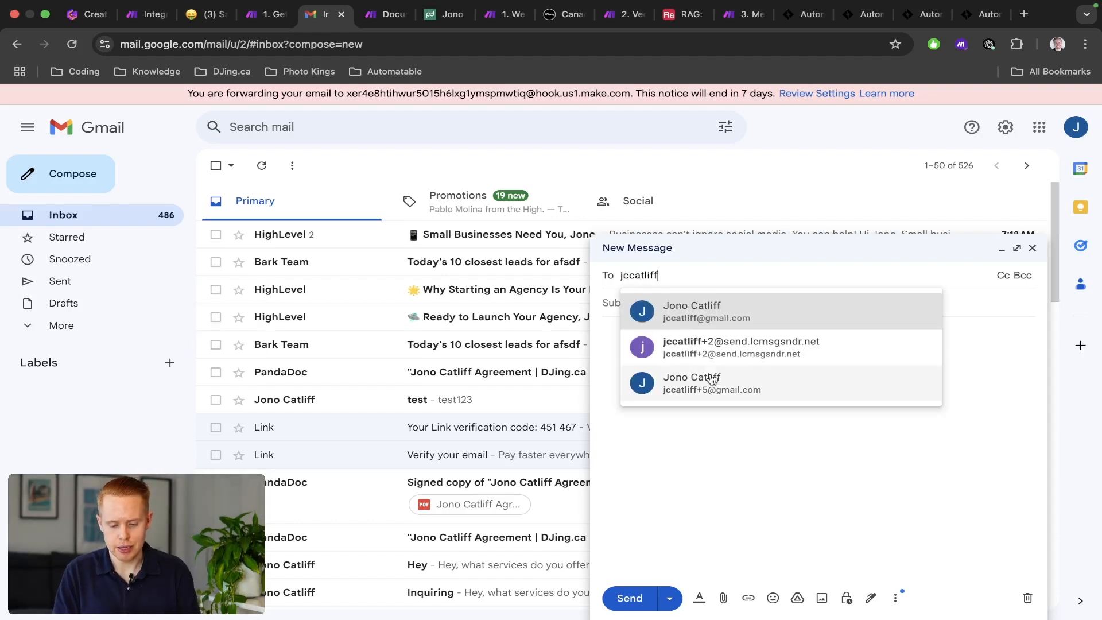
click(721, 313)
text(test)
click(671, 348)
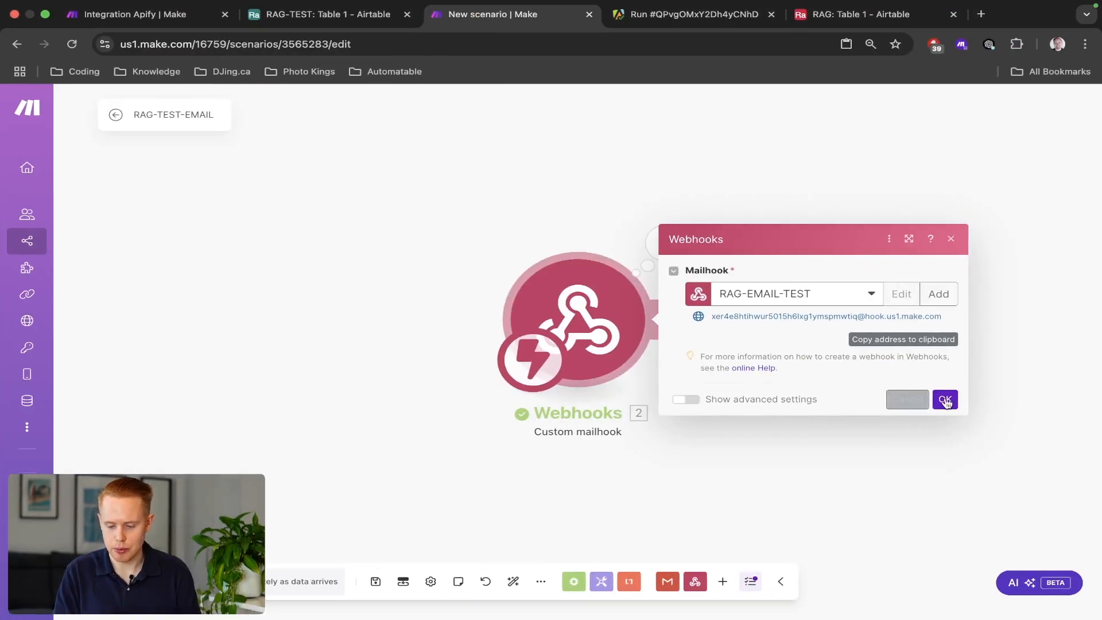
Send the test email and check that the mailhook captured subject and text 'test'.
click(943, 397)
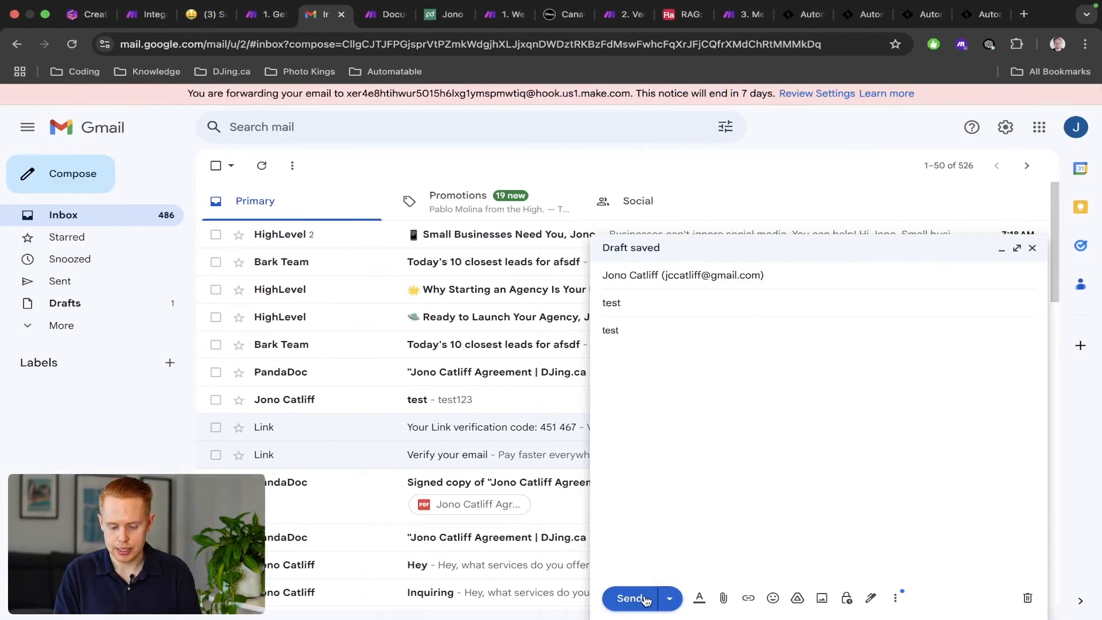
click(644, 599)
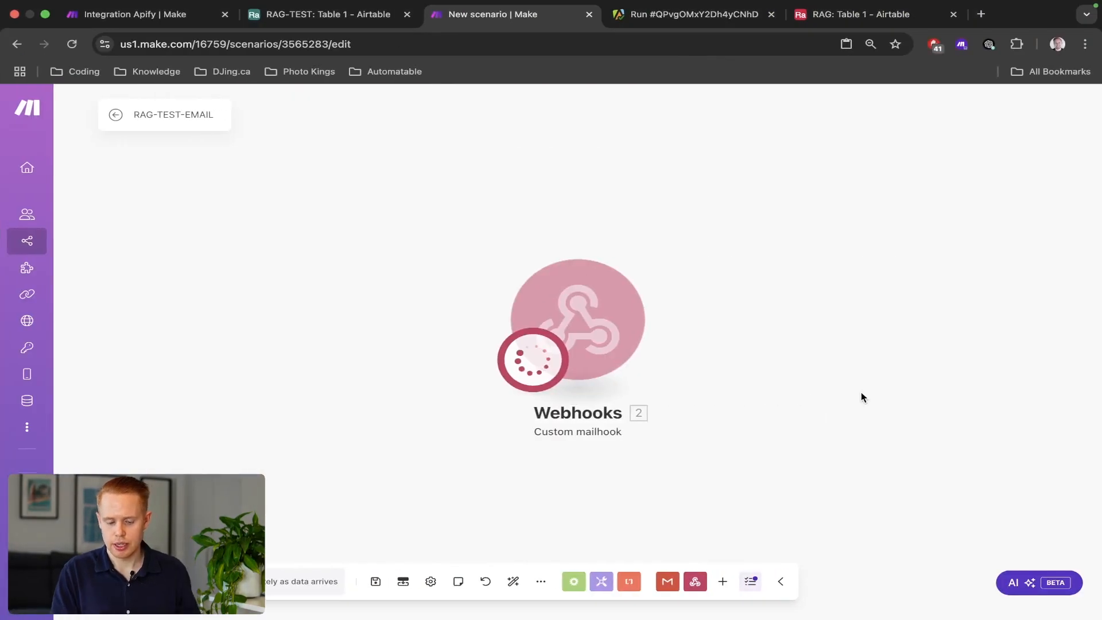
scroll(719, 330, down, 3)
drag(701, 315, 673, 280)
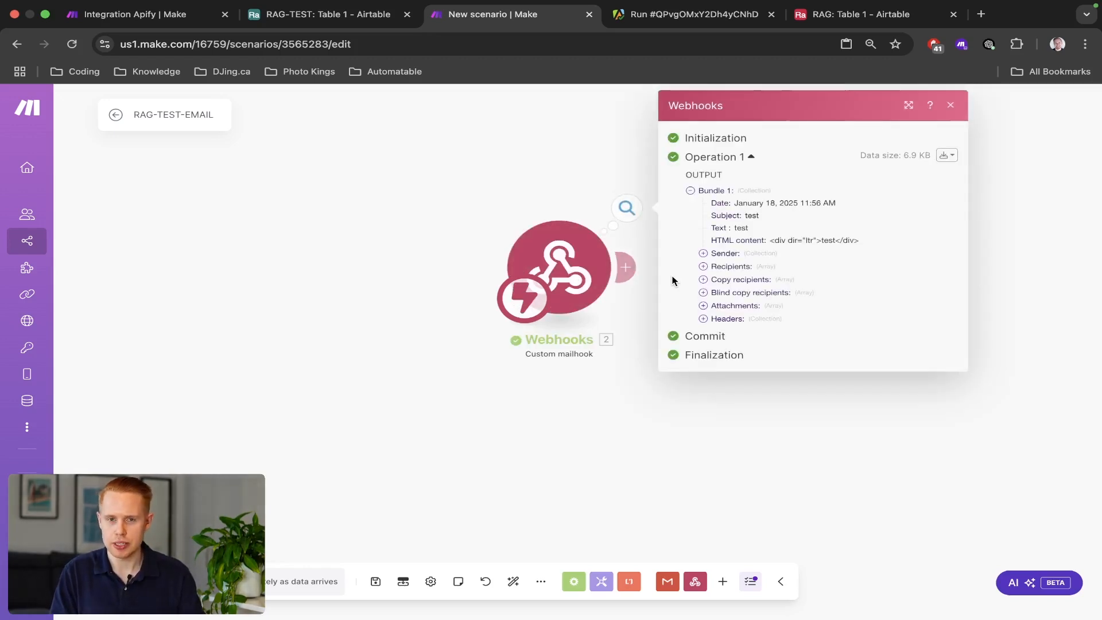
click(451, 209)
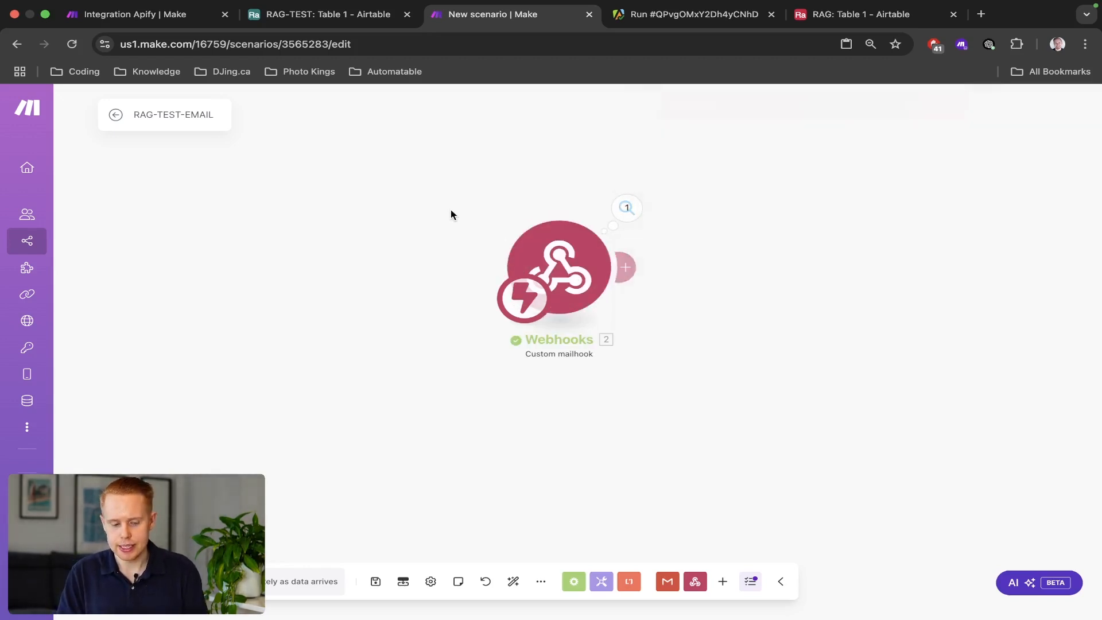
Move the new scenario tab to second place and select all four Apify scenario modules.
drag(447, 17, 308, 19)
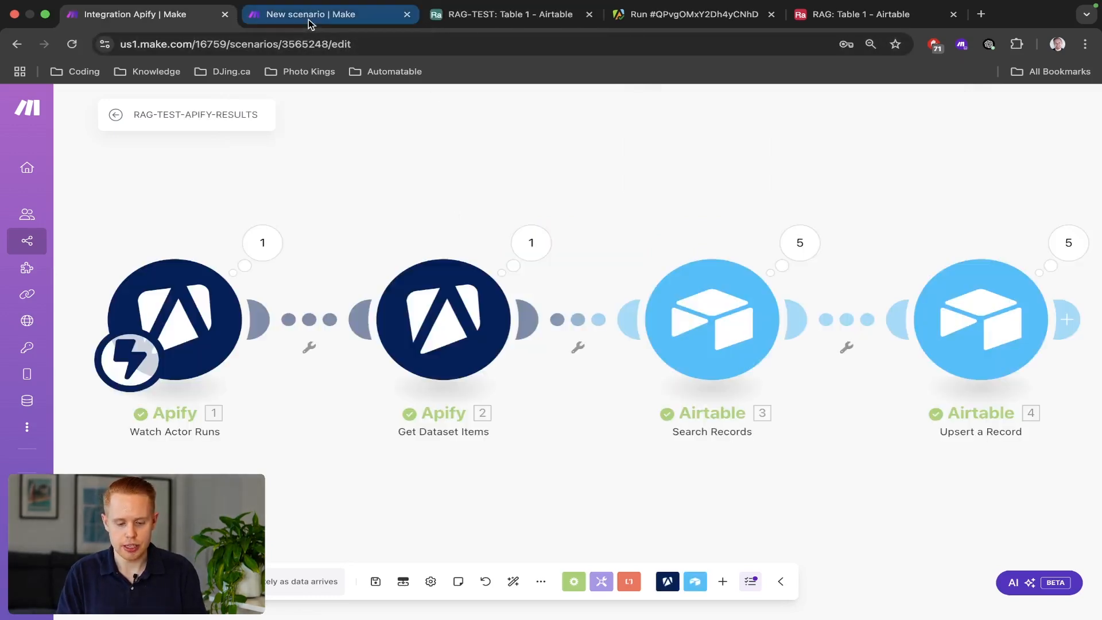
scroll(292, 271, down, 5)
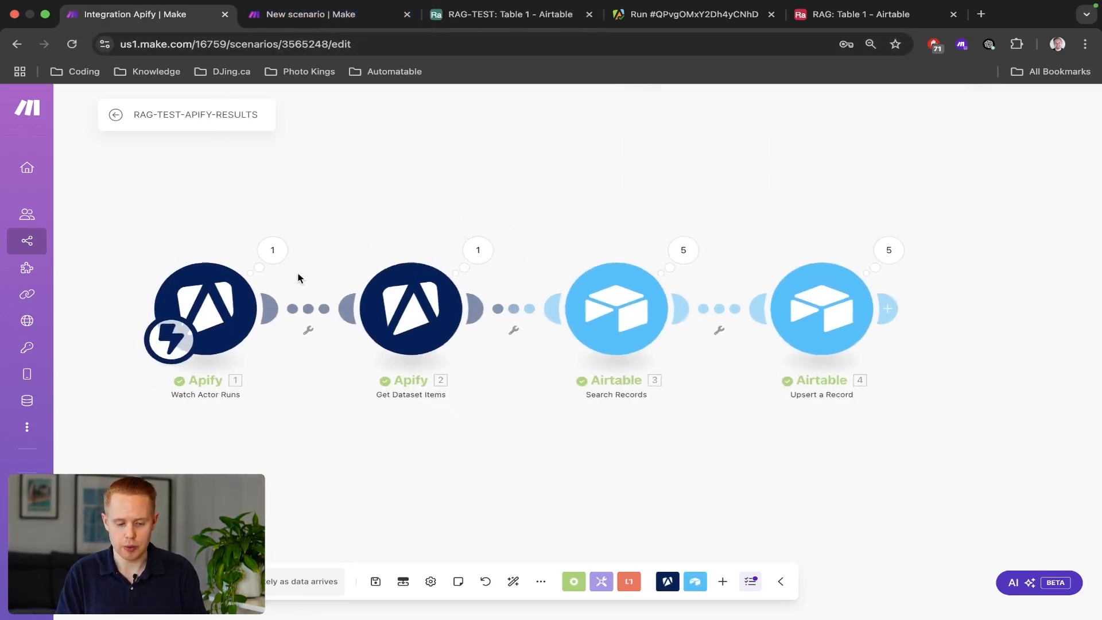
drag(158, 227, 808, 398)
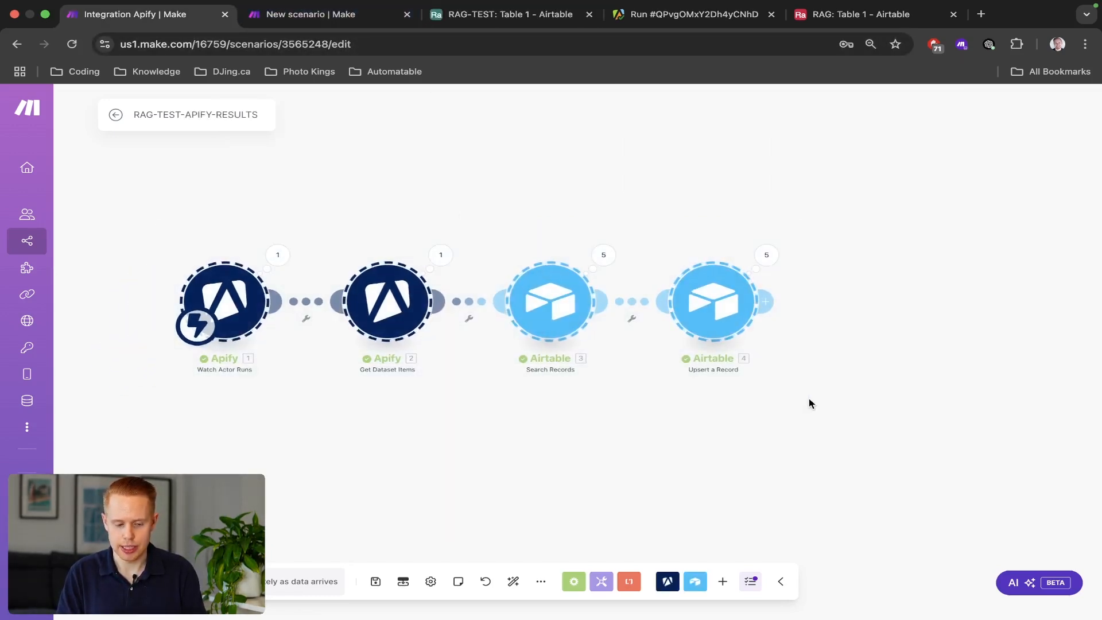
Place the RAG-TEST Airtable tab beside the Apify scenario and view its five Website rows.
key(ctrl+Tab)
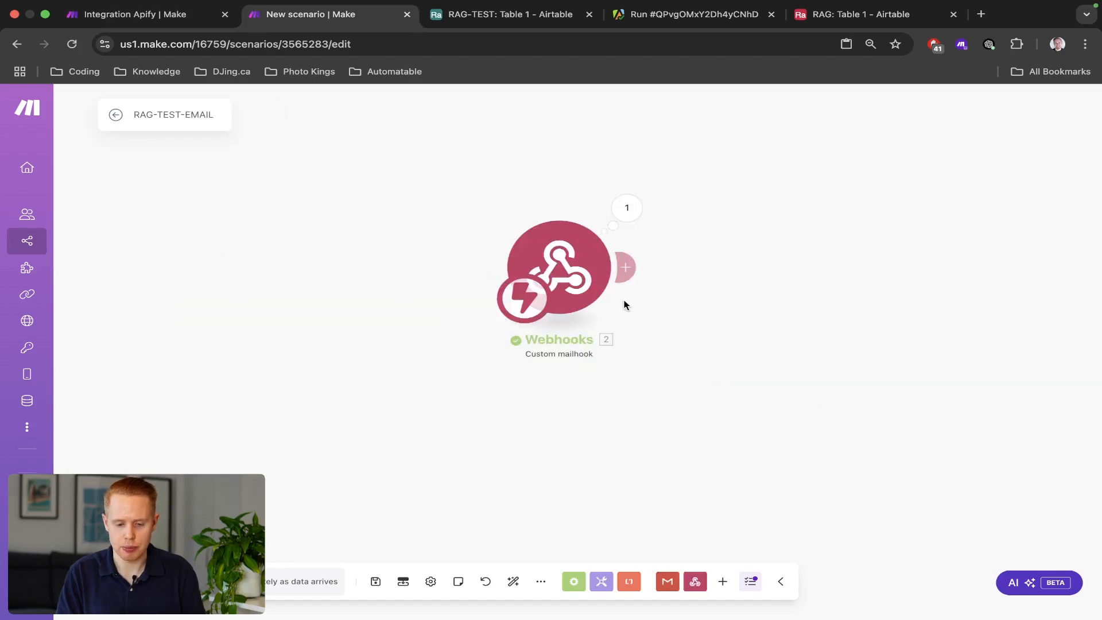
key(ctrl+Tab)
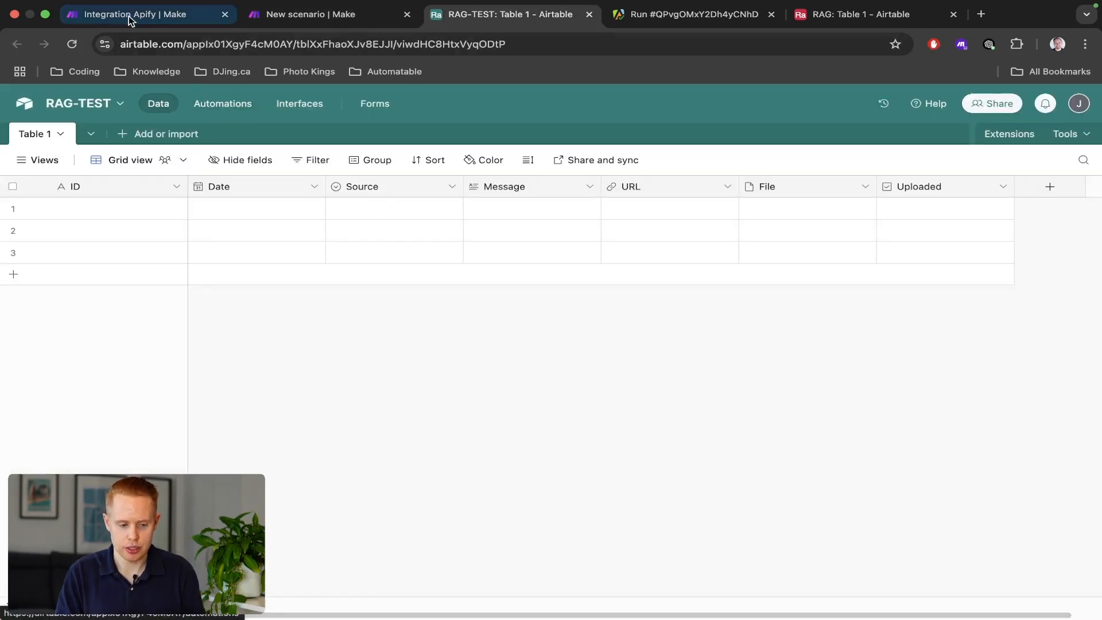
click(129, 15)
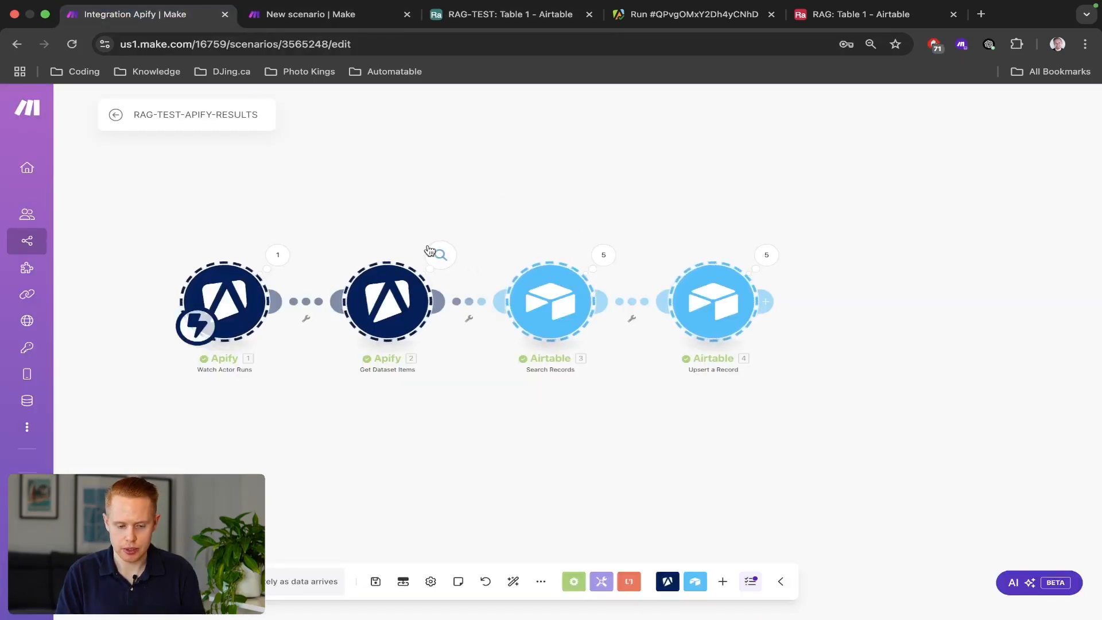
drag(479, 23, 296, 17)
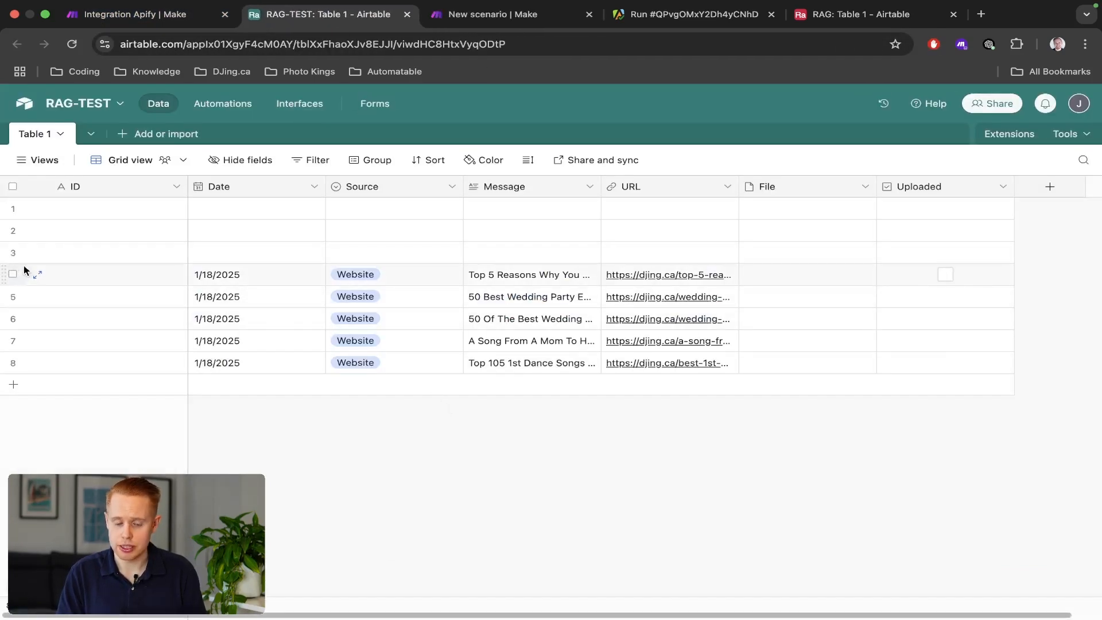
click(138, 13)
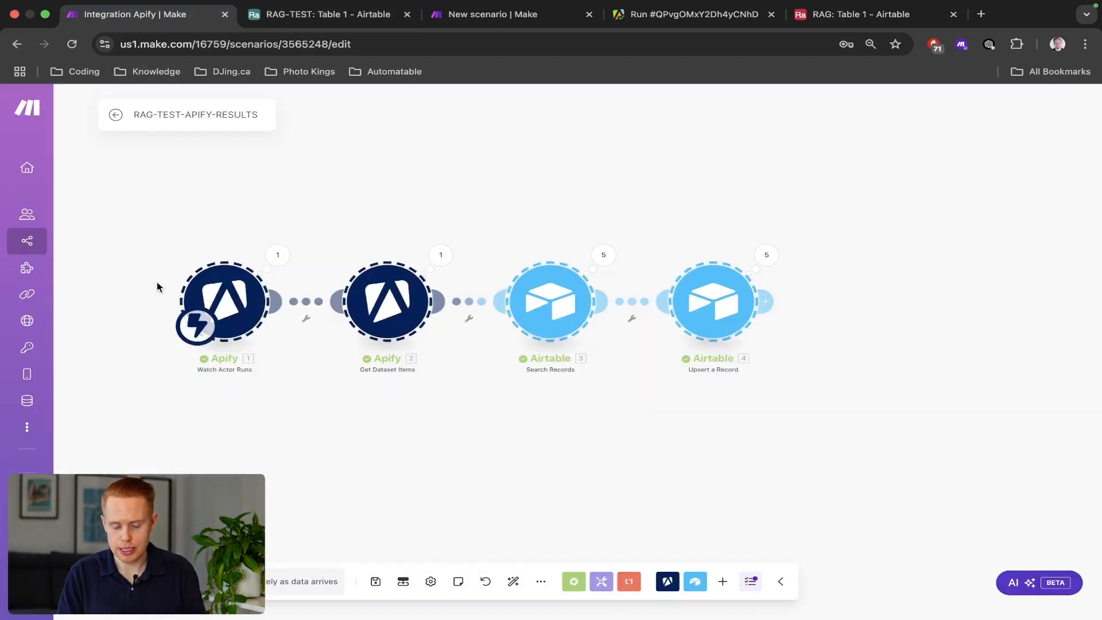
key(ctrl+Tab)
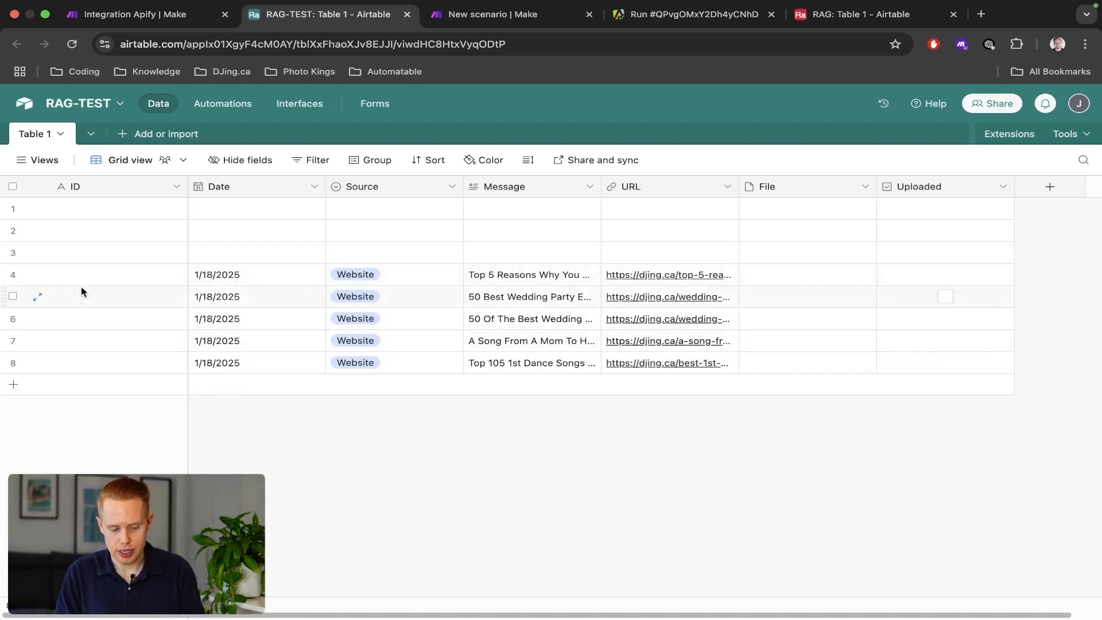
Replace the Upsert a Record ID mapping 3. ID with a generated uuid and confirm the settings.
key(ctrl+shift+Tab)
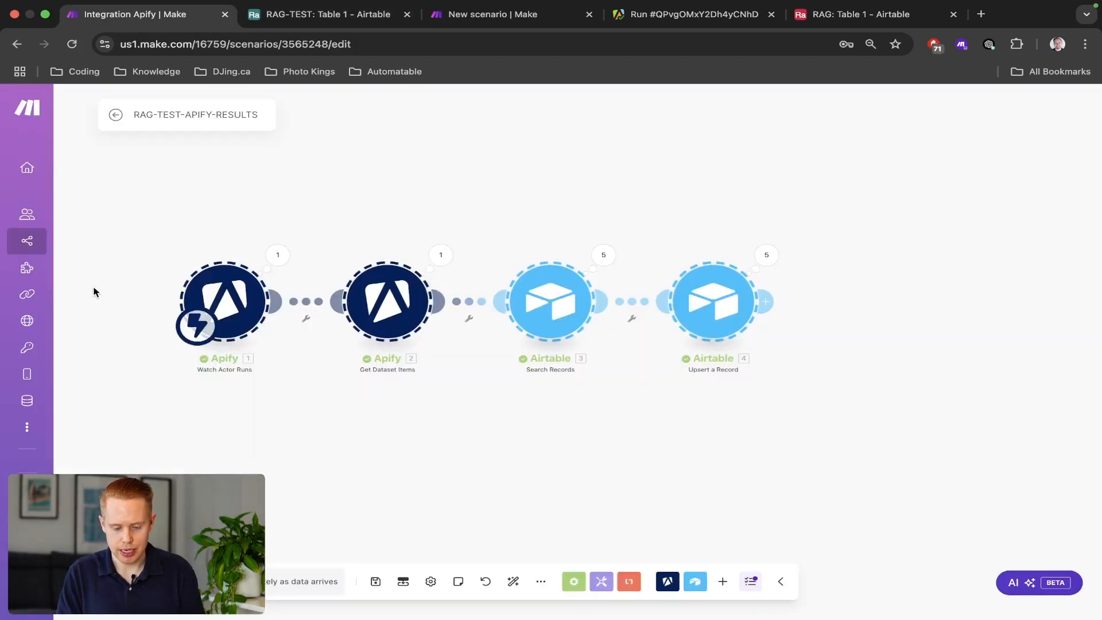
click(728, 318)
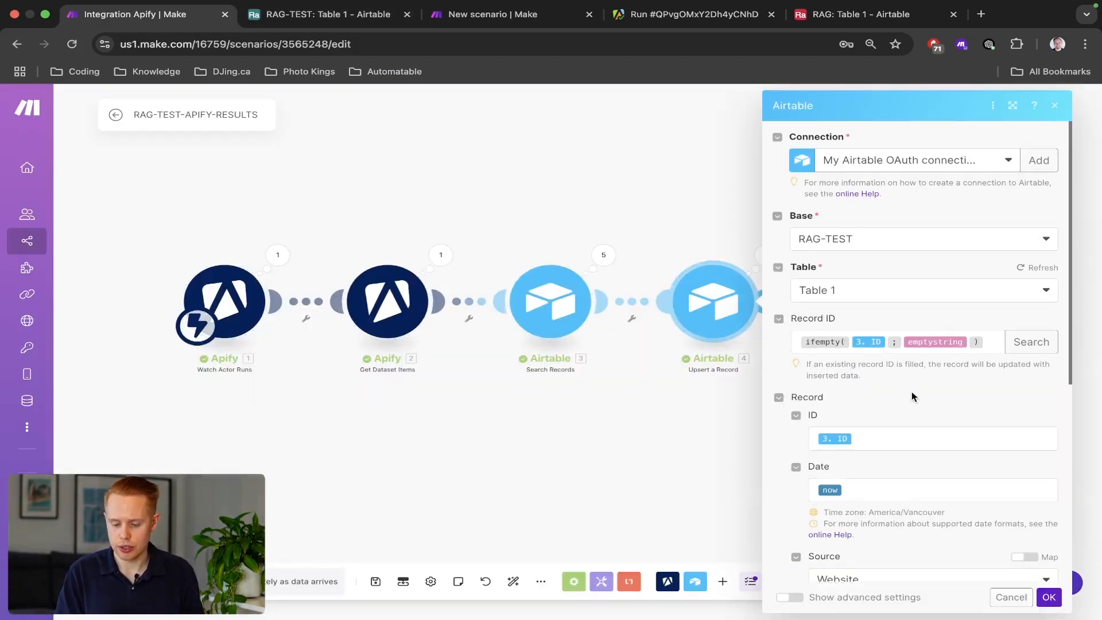
click(900, 440)
key(BackSpace)
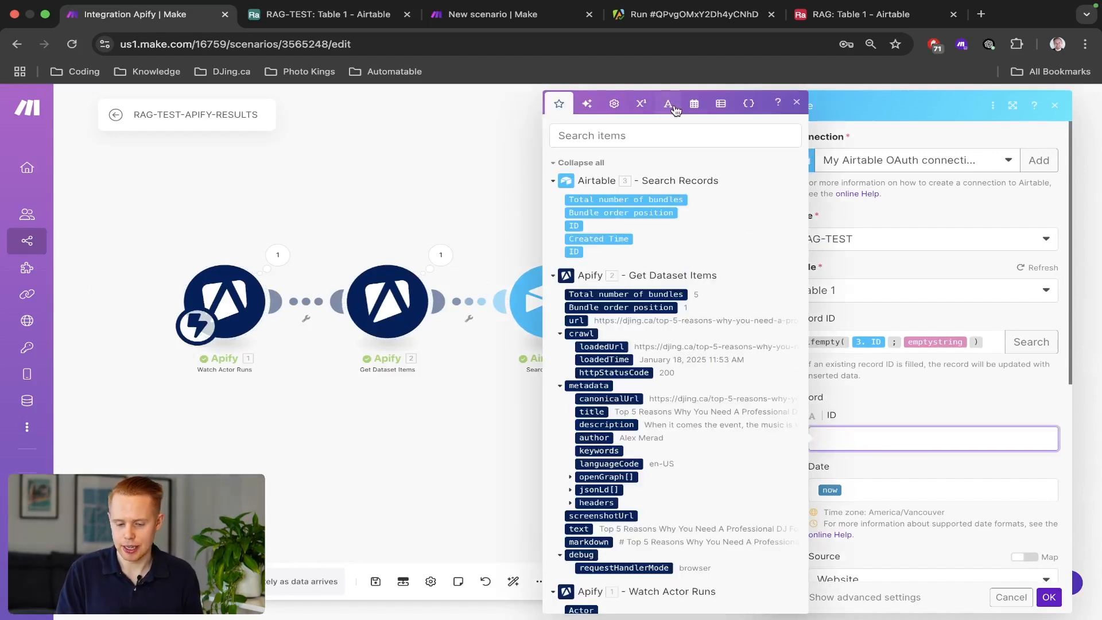
click(673, 105)
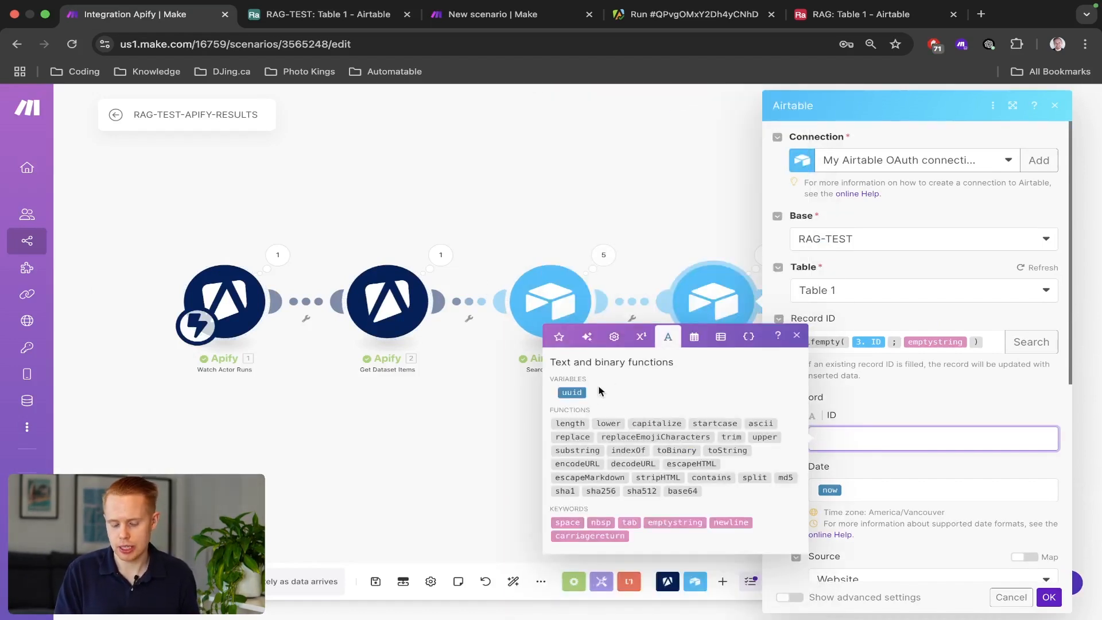
click(569, 394)
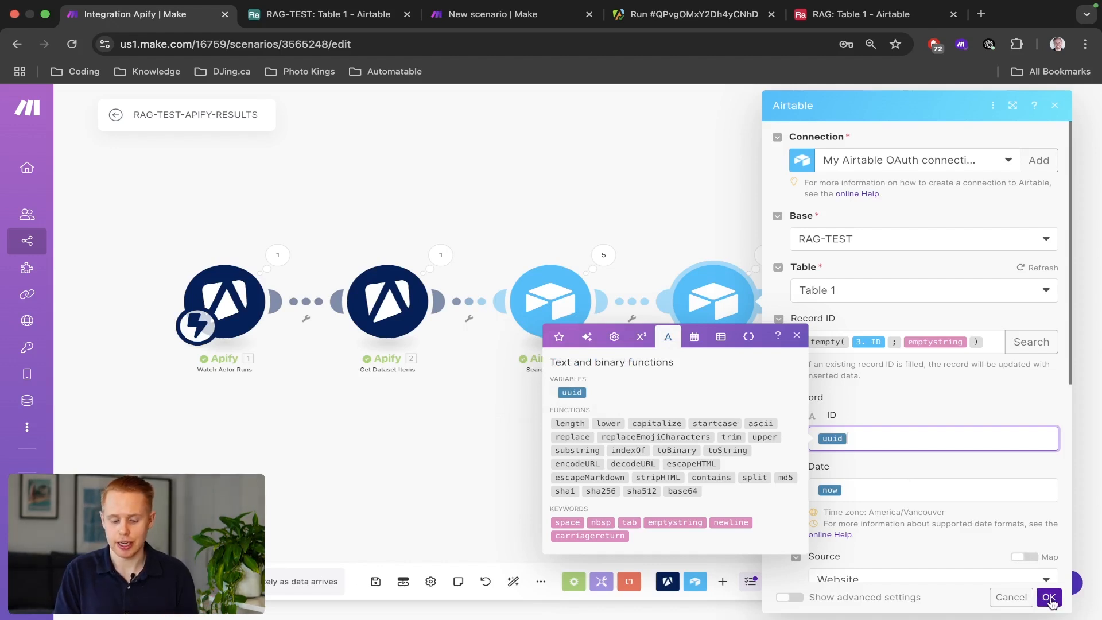
click(1049, 598)
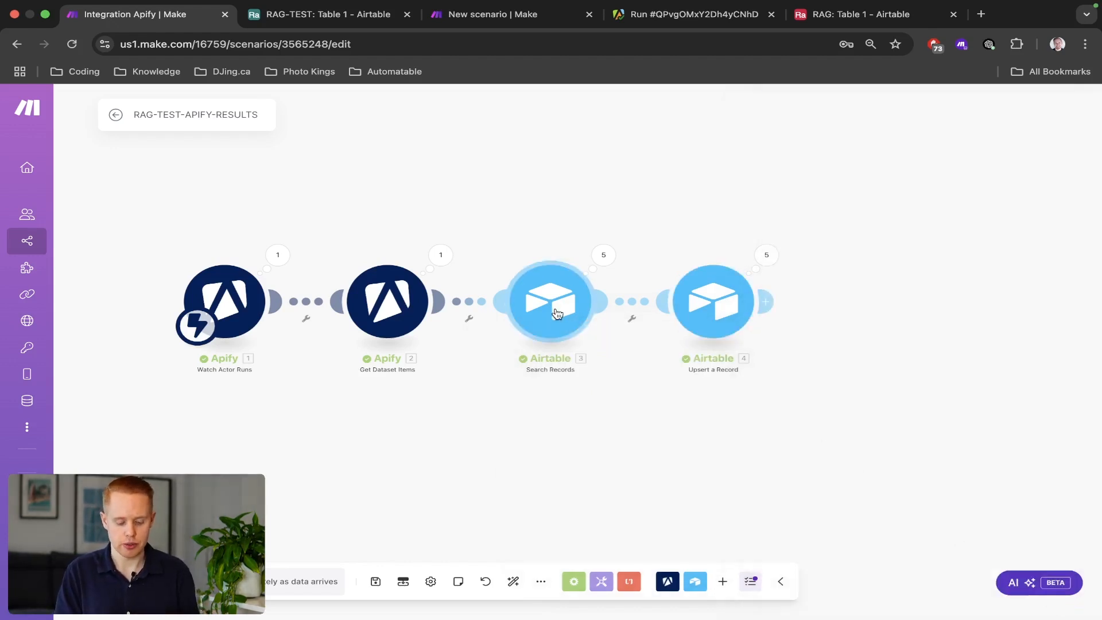
Save the RAG-TEST-APIFY-RESULTS scenario.
key(super+s)
key(ctrl+Tab)
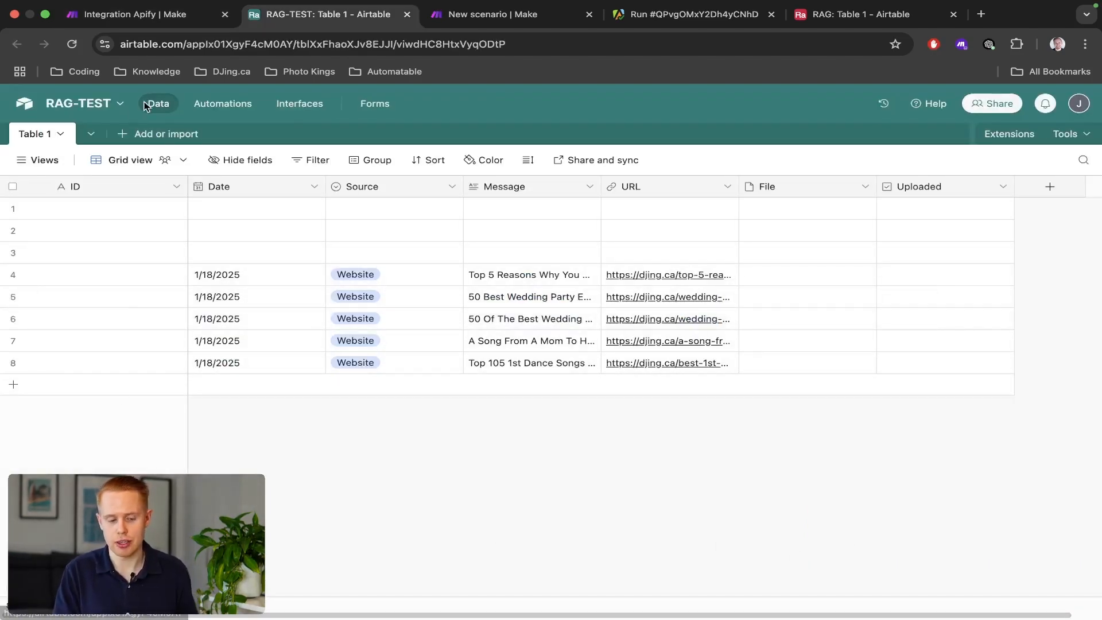
click(481, 17)
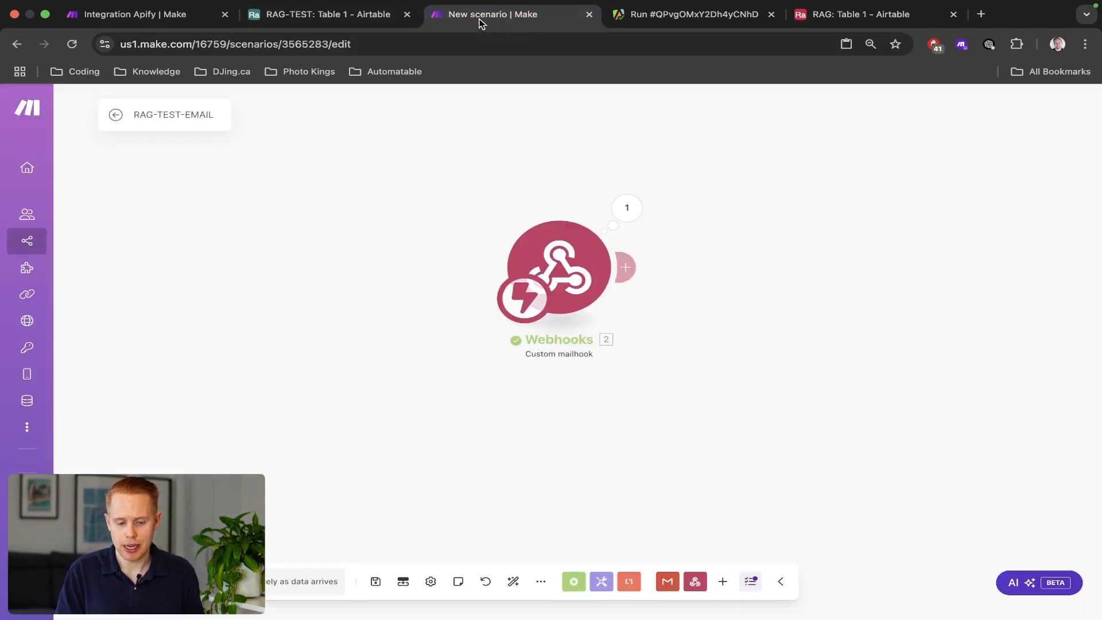
Paste the Airtable Search Records and Upsert a Record steps after the Custom mailhook in RAG-TEST-EMAIL.
click(628, 268)
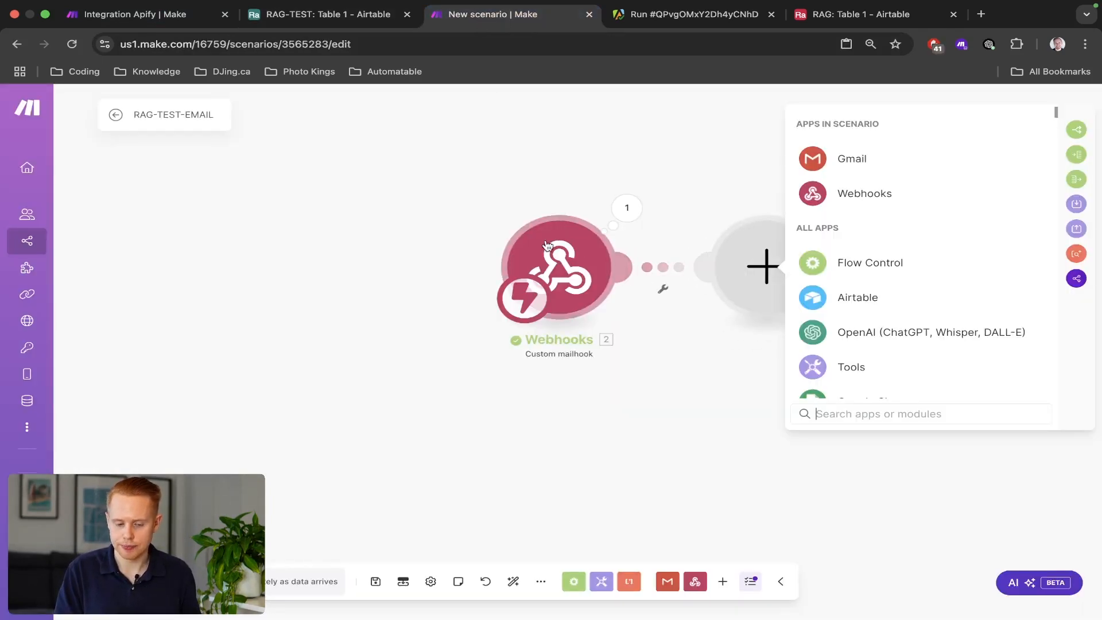
click(150, 16)
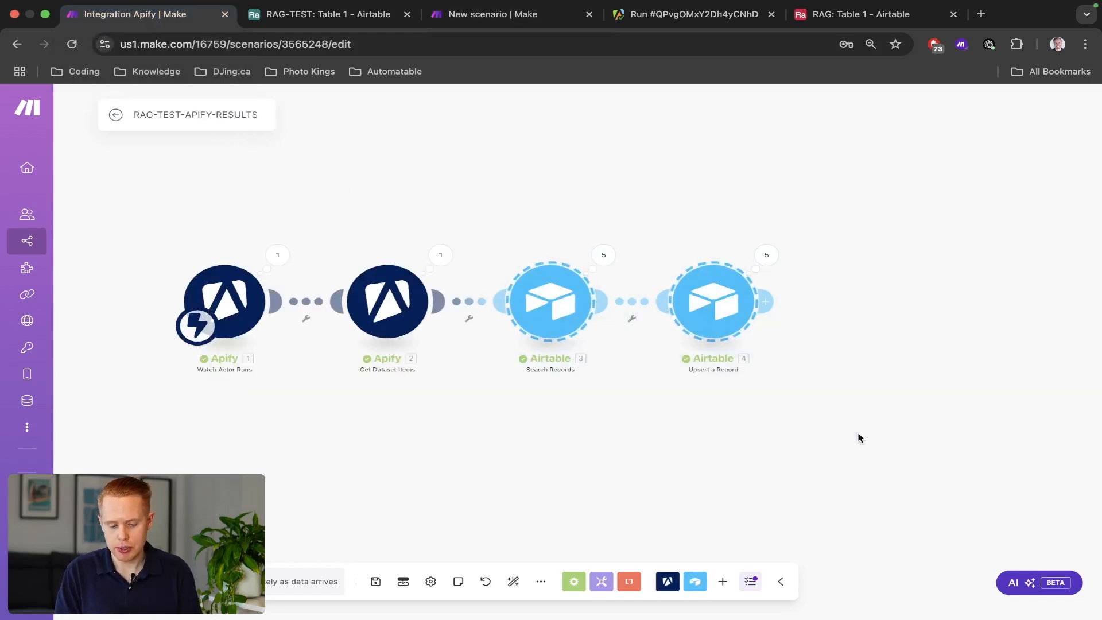
key(ctrl+Tab)
key(ctrl+Tab)
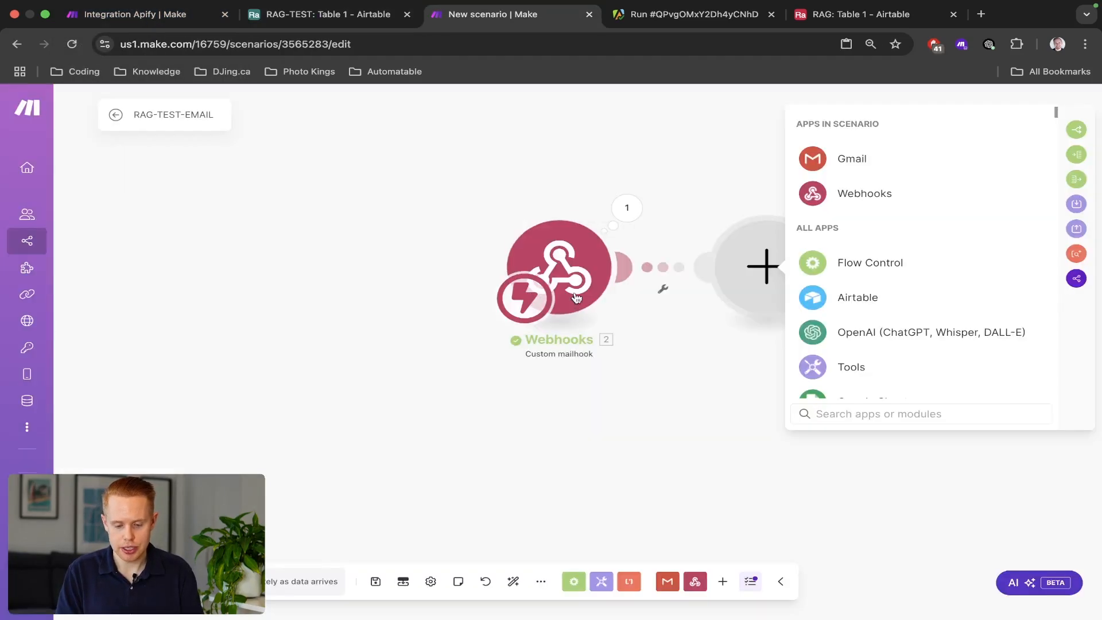
click(608, 117)
key(ctrl+v)
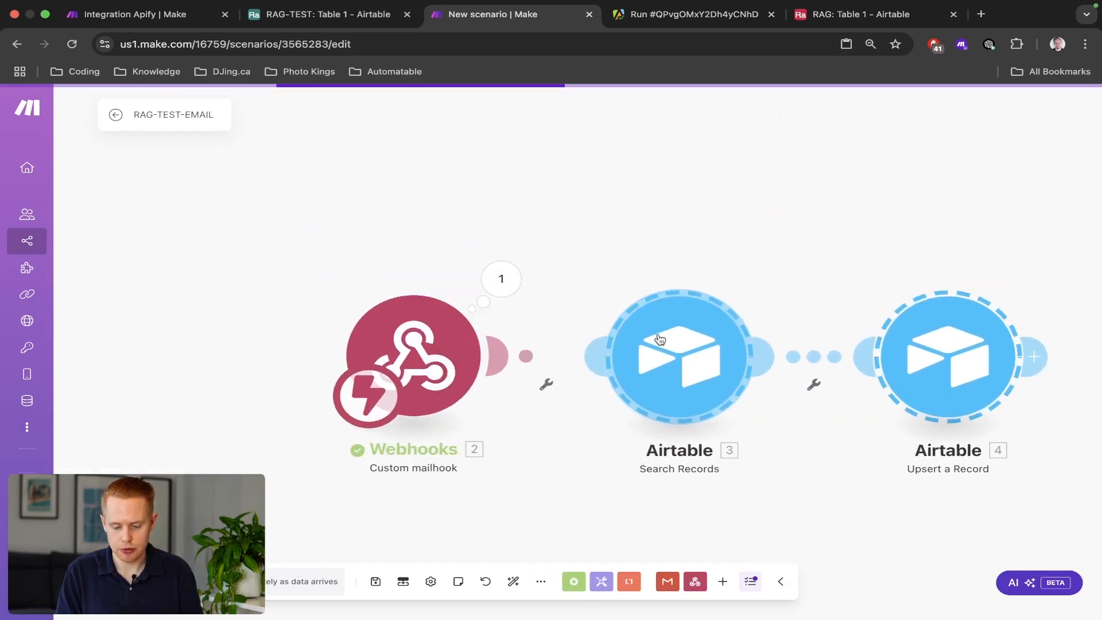
In Search Records, change the formula's field from URL to ID and remove the 2.url mapping.
click(659, 339)
drag(608, 278, 482, 253)
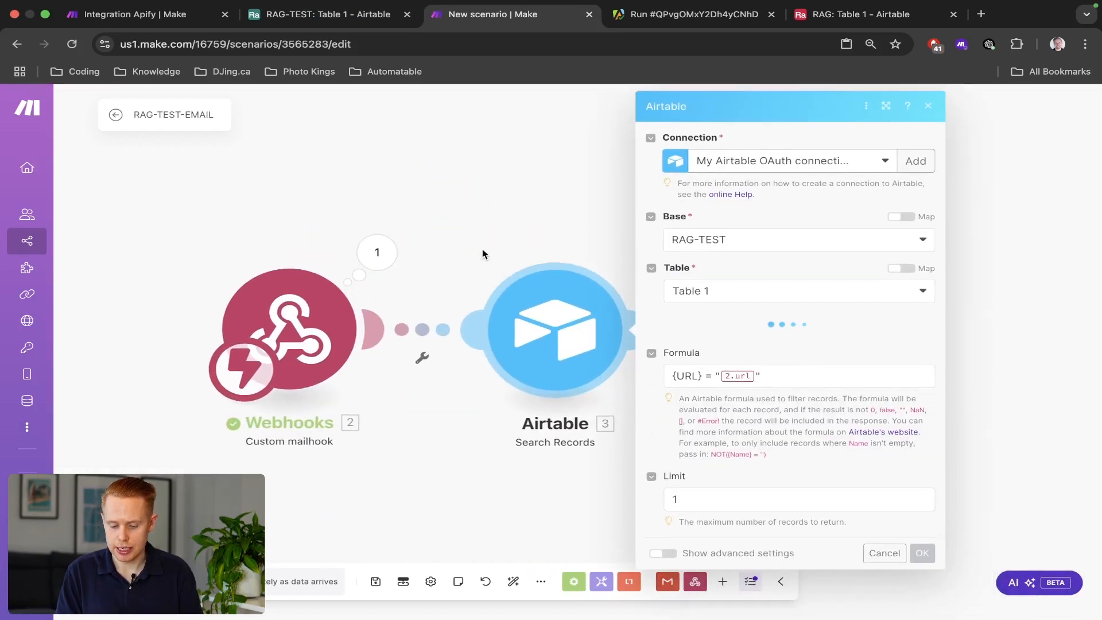
scroll(699, 398, down, 4)
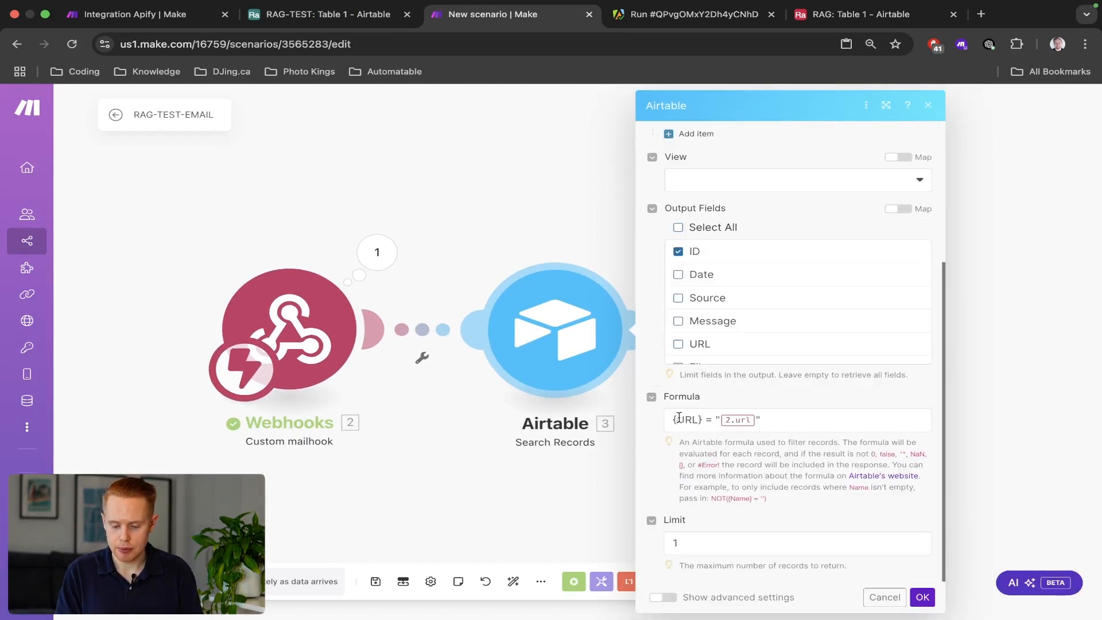
double_click(680, 419)
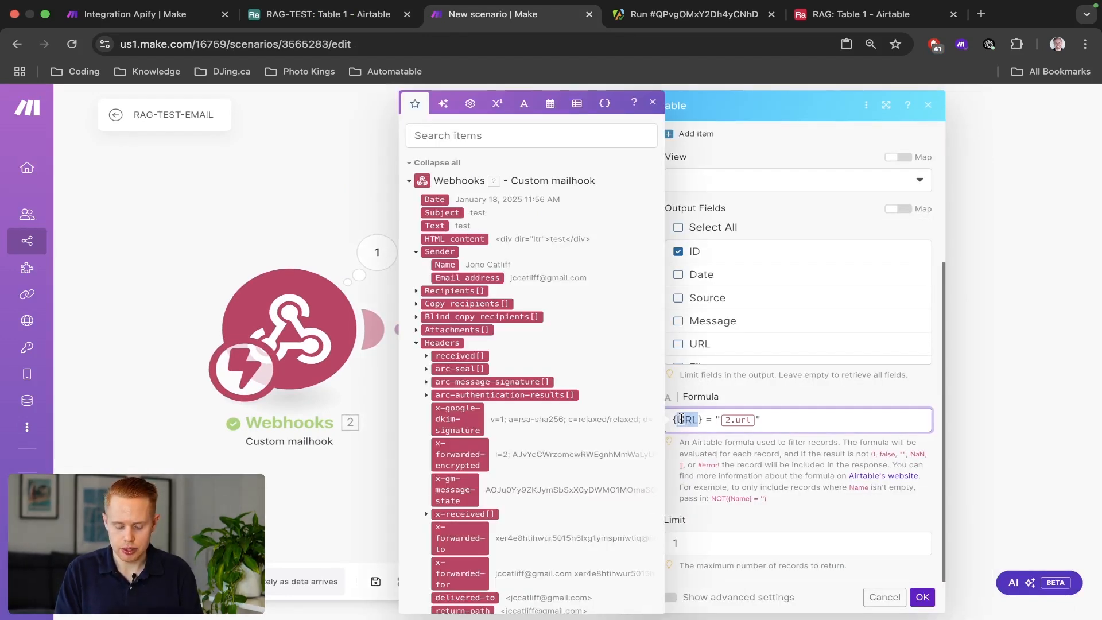
text(ID)
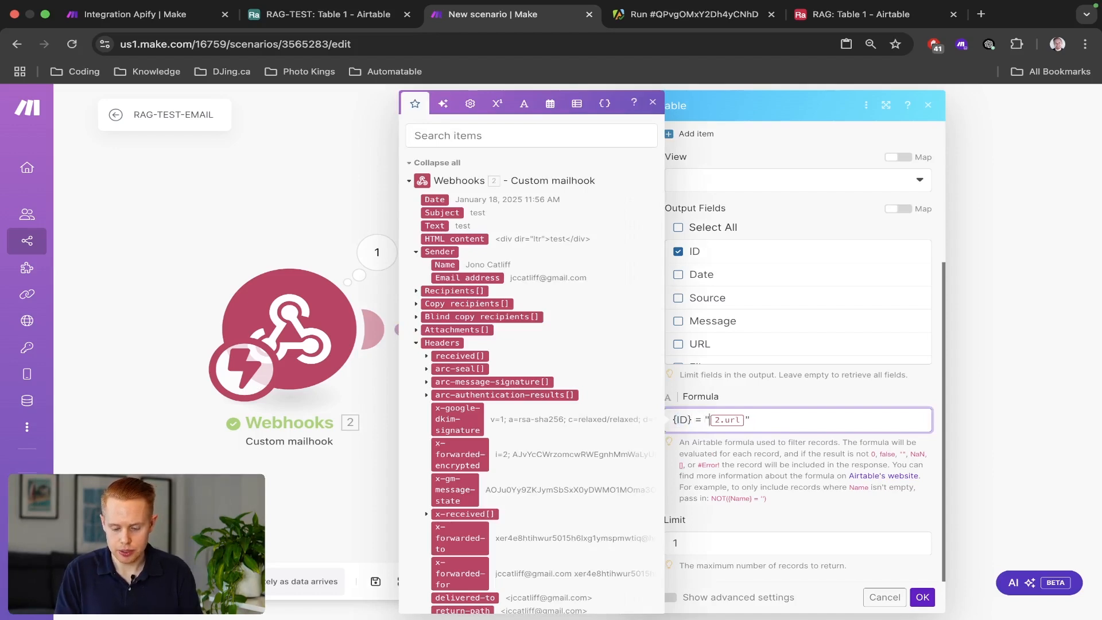
key(BackSpace)
Map the email's 2. Headers: message-id between the formula quotes, copy that mapping, and confirm.
click(479, 138)
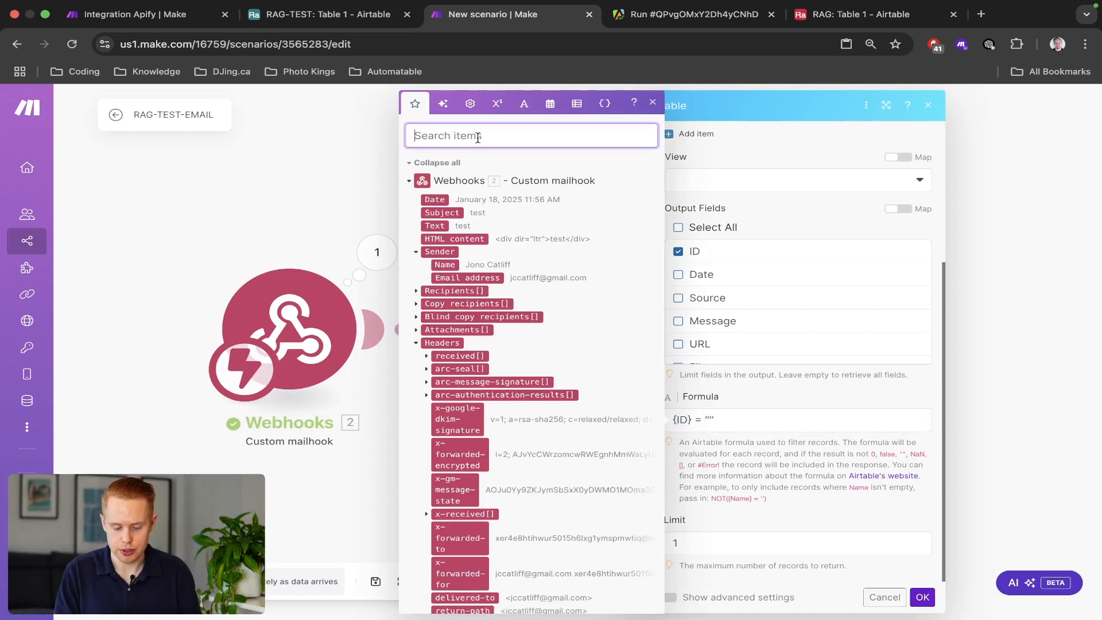
text(id)
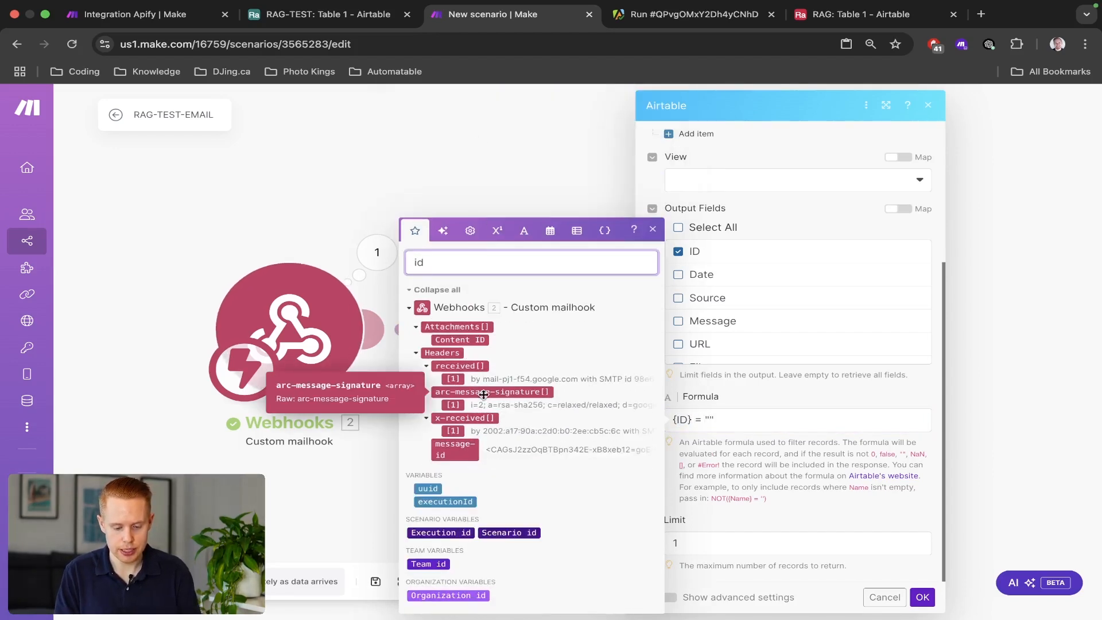
scroll(507, 377, up, 5)
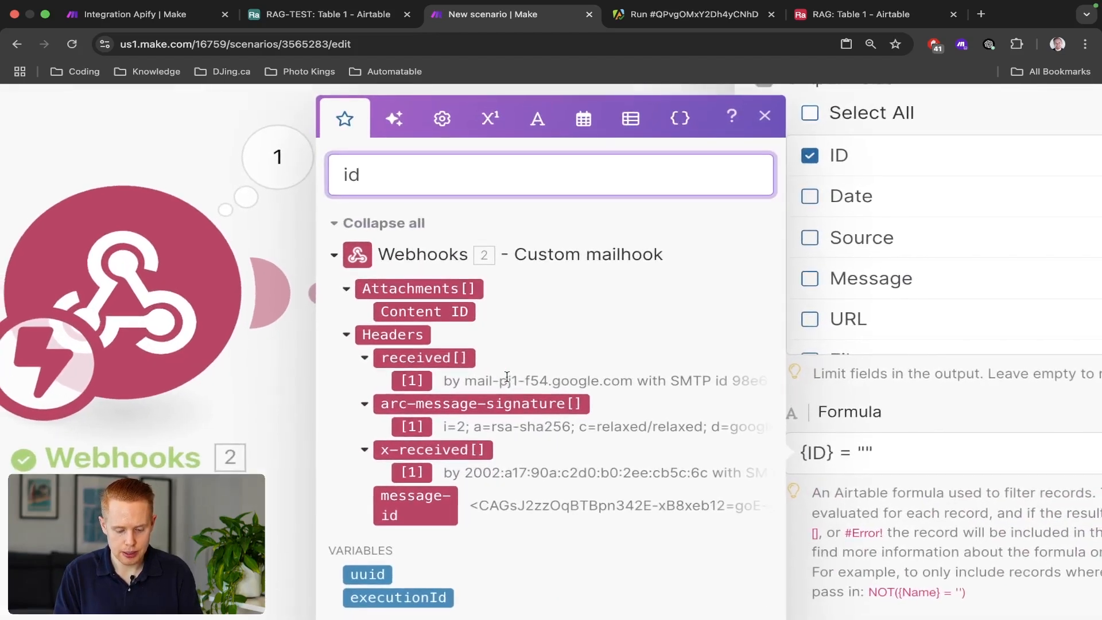
click(424, 523)
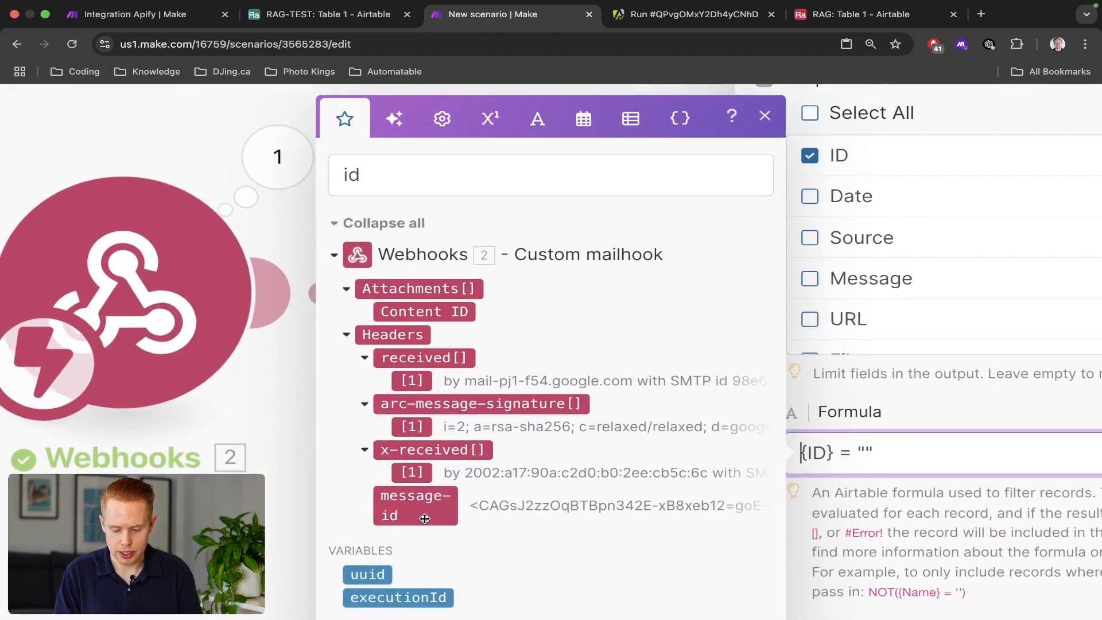
drag(425, 518, 838, 440)
scroll(839, 440, down, 5)
key(ctrl+shift+Tab)
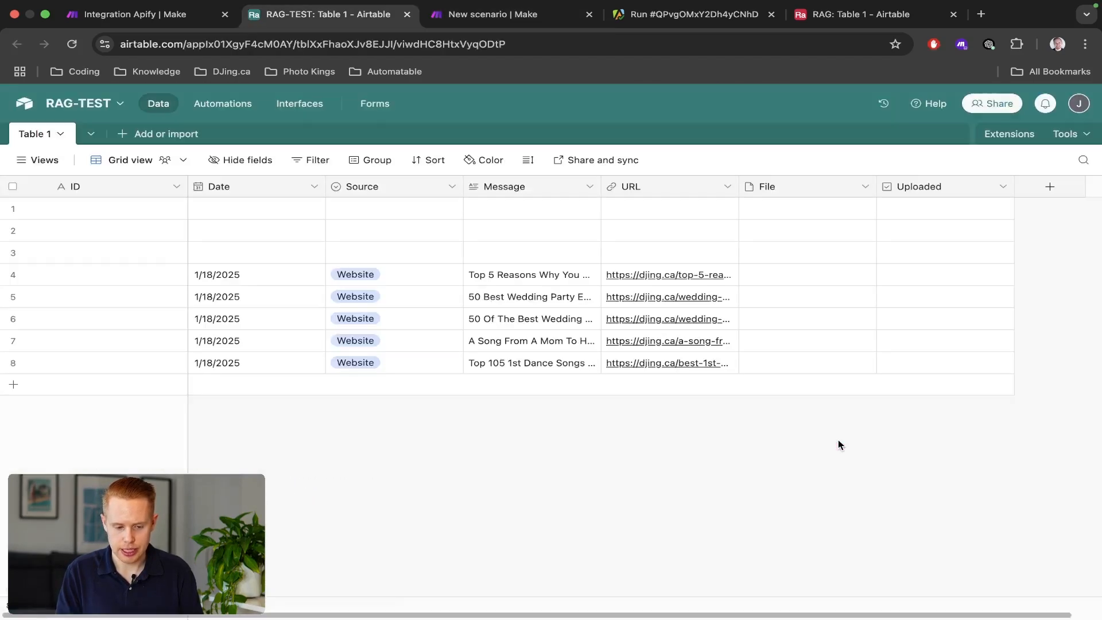
key(ctrl+shift+Tab)
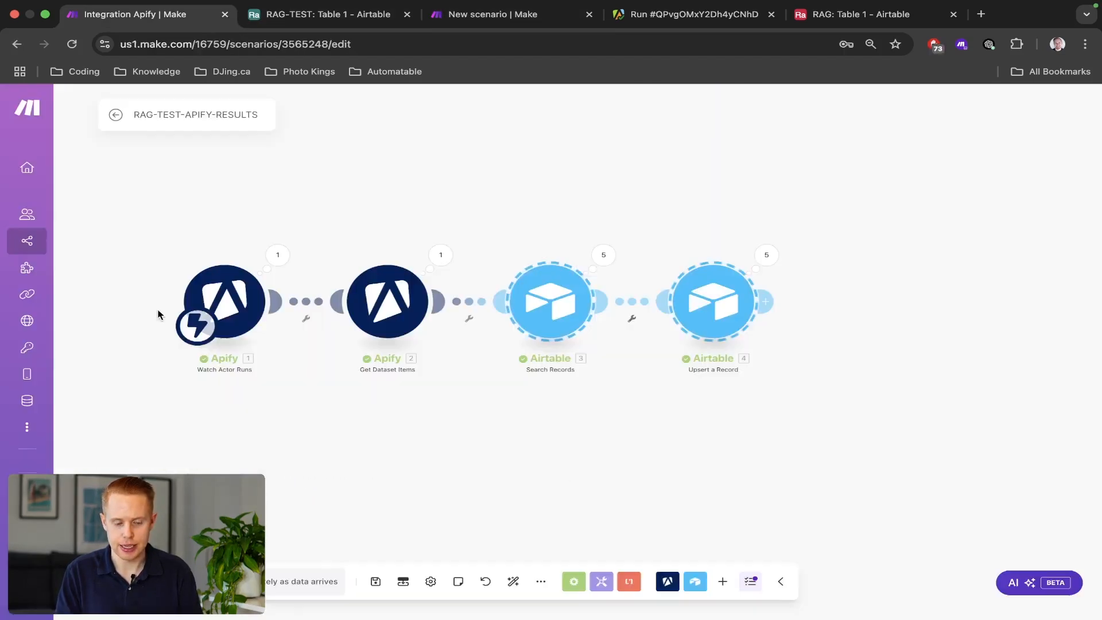
key(ctrl+Tab)
key(ctrl+Tab)
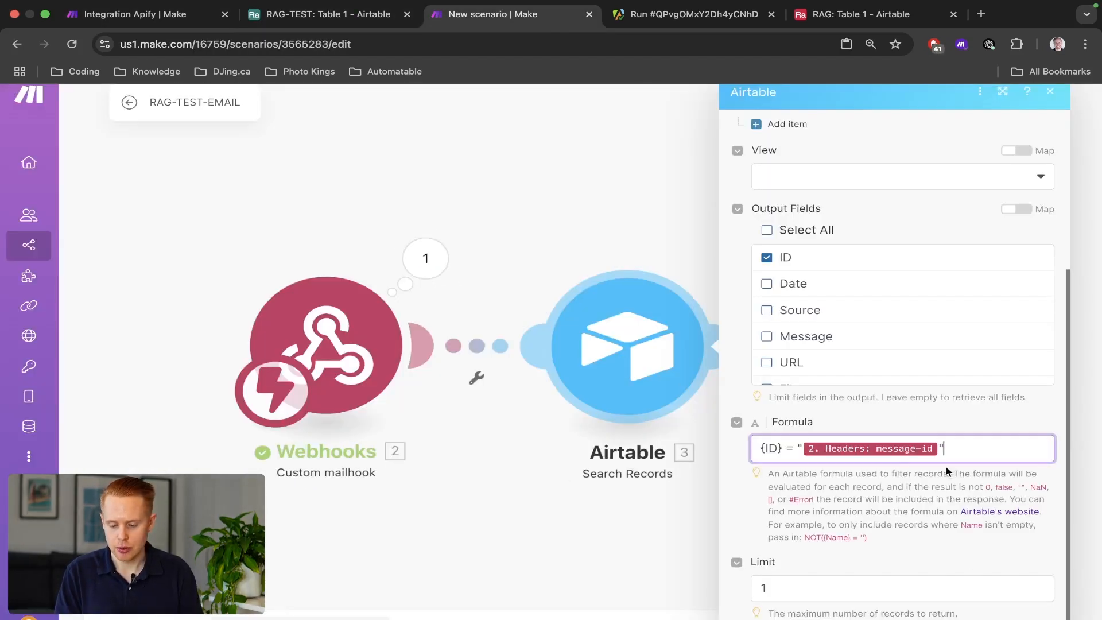
key(shift+Left)
key(super+c)
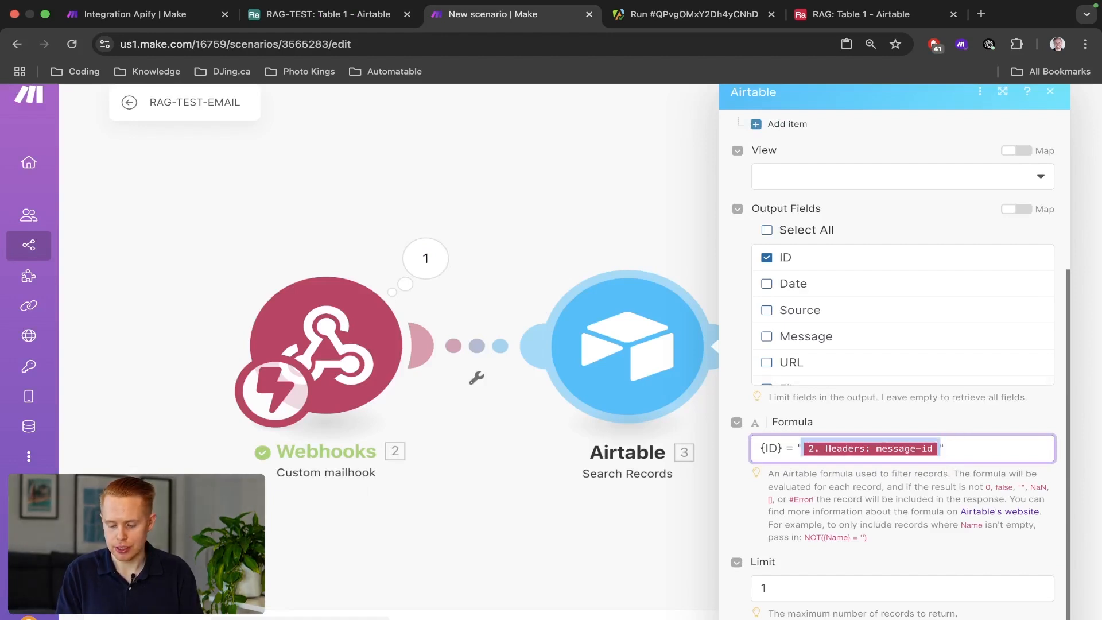
key(super+minus)
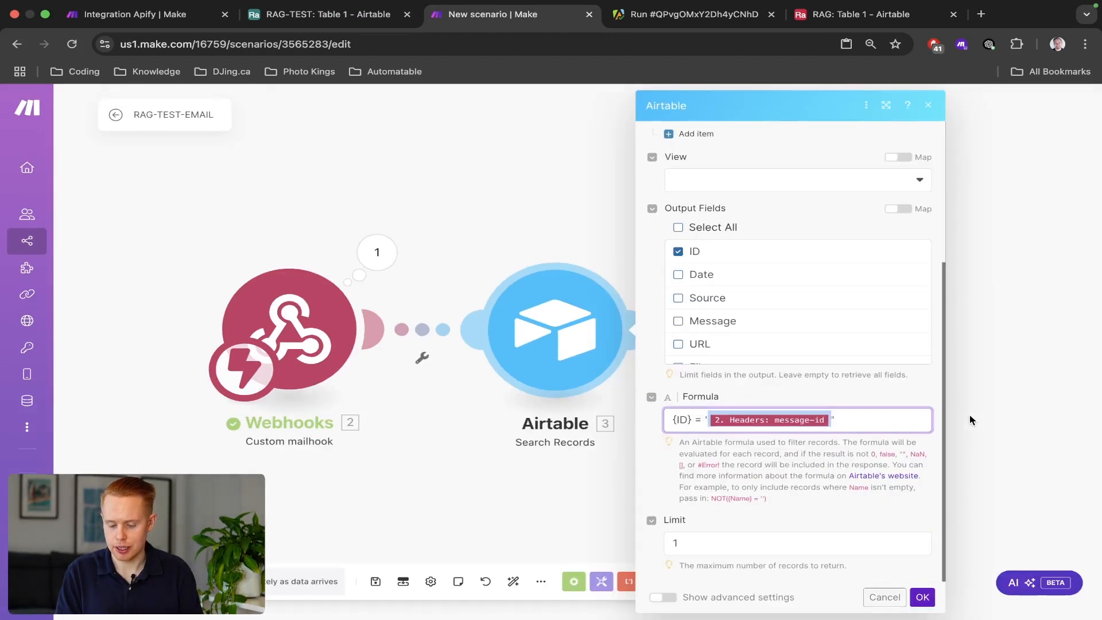
click(919, 597)
In Upsert a Record, replace the uuid ID with the 2. Headers: message-id mapping.
drag(1010, 292, 610, 256)
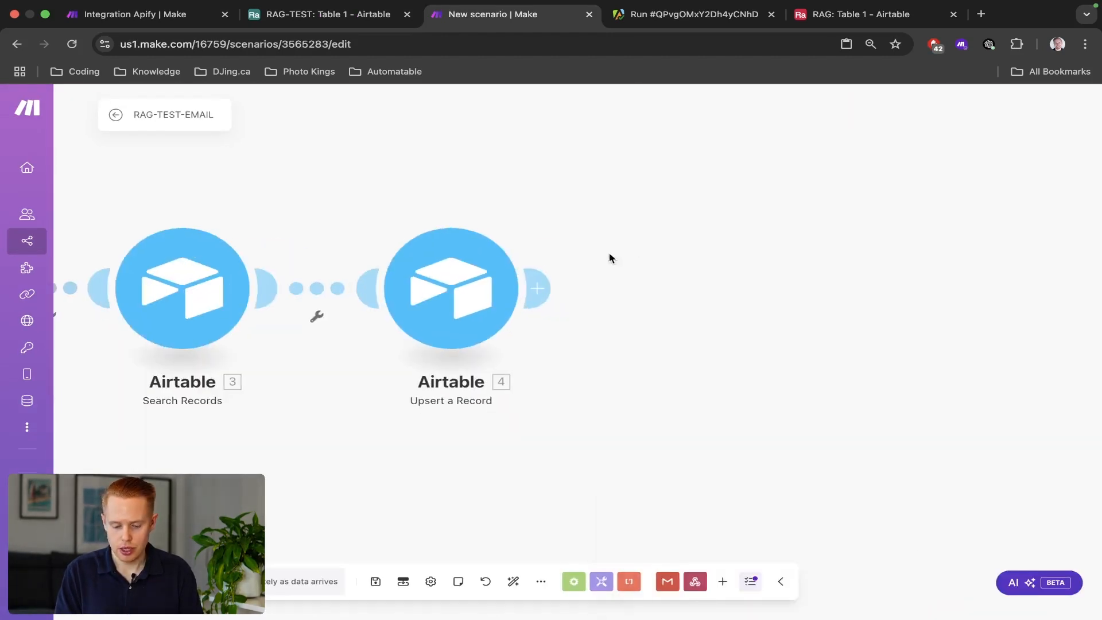
click(460, 293)
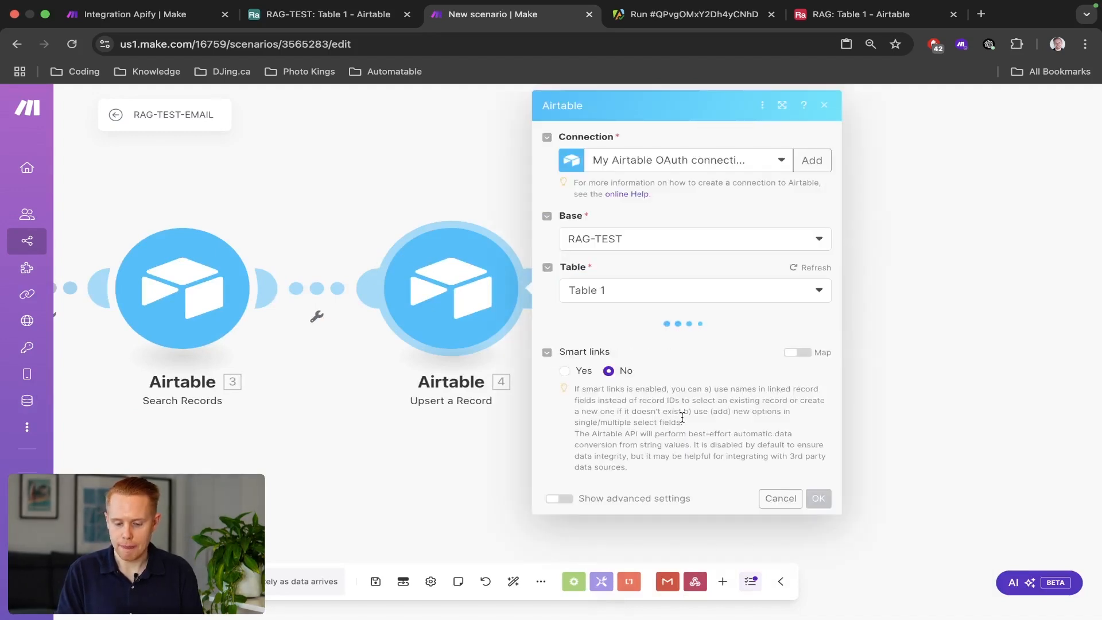
scroll(680, 423, down, 1)
scroll(680, 424, down, 2)
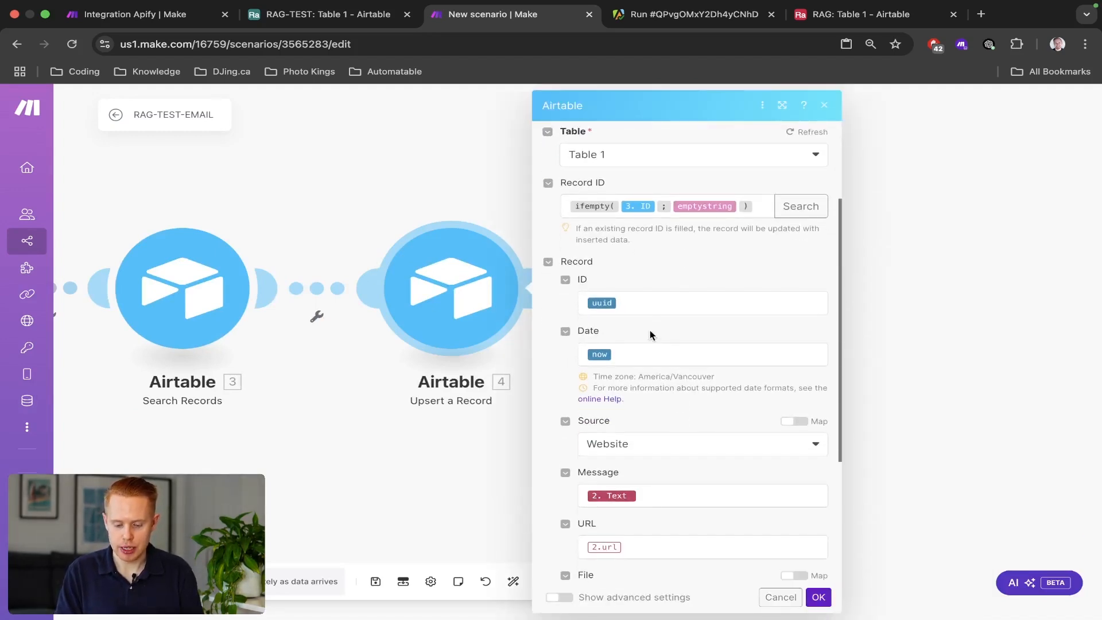
click(650, 310)
key(super+a)
key(super+v)
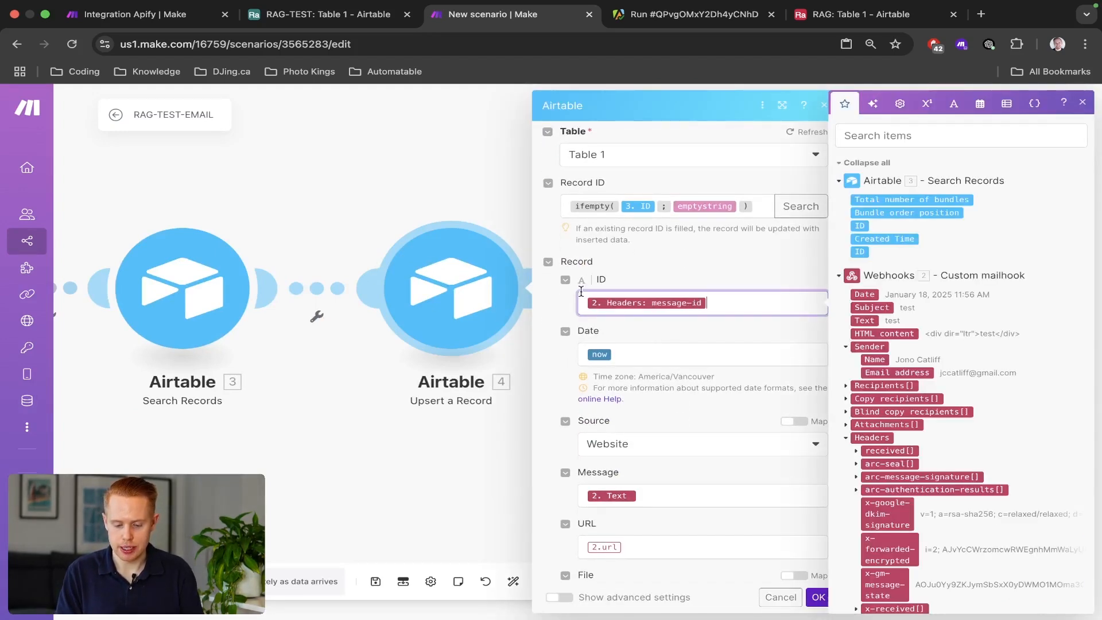
Empty the URL field, confirm and save the scenario, then bring up the Gmail desktop.
scroll(675, 459, down, 3)
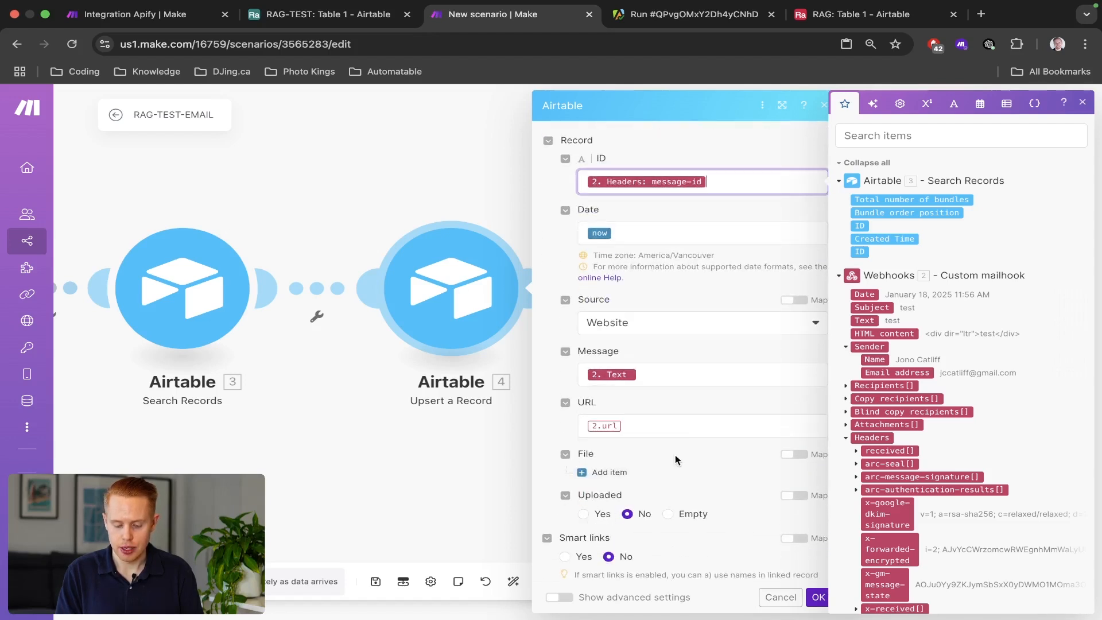
click(681, 424)
key(BackSpace)
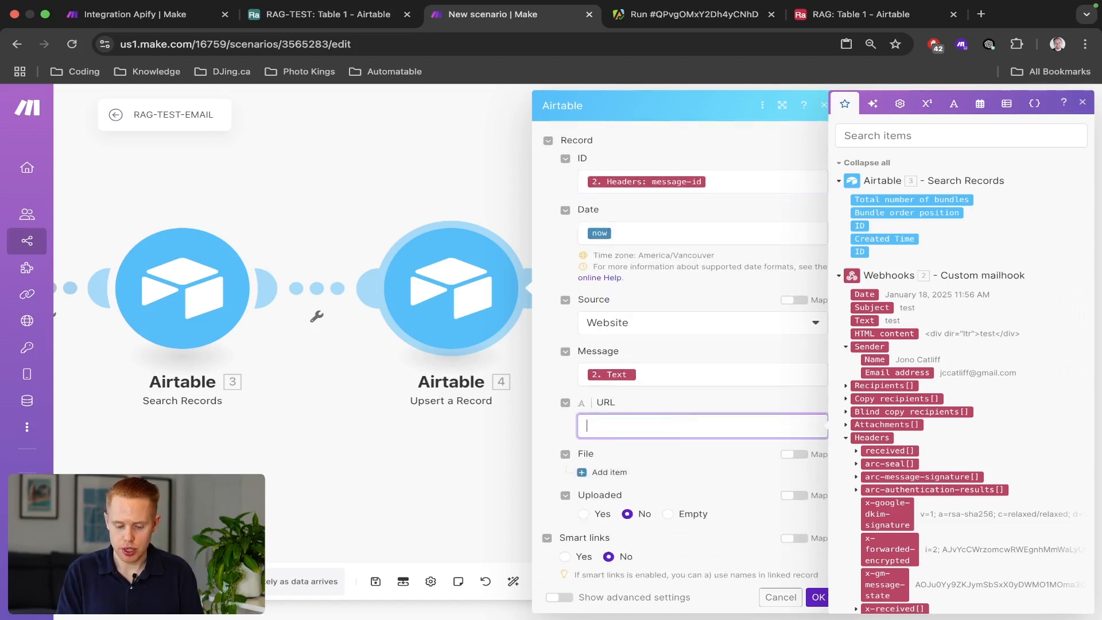
scroll(674, 467, down, 2)
scroll(674, 468, up, 2)
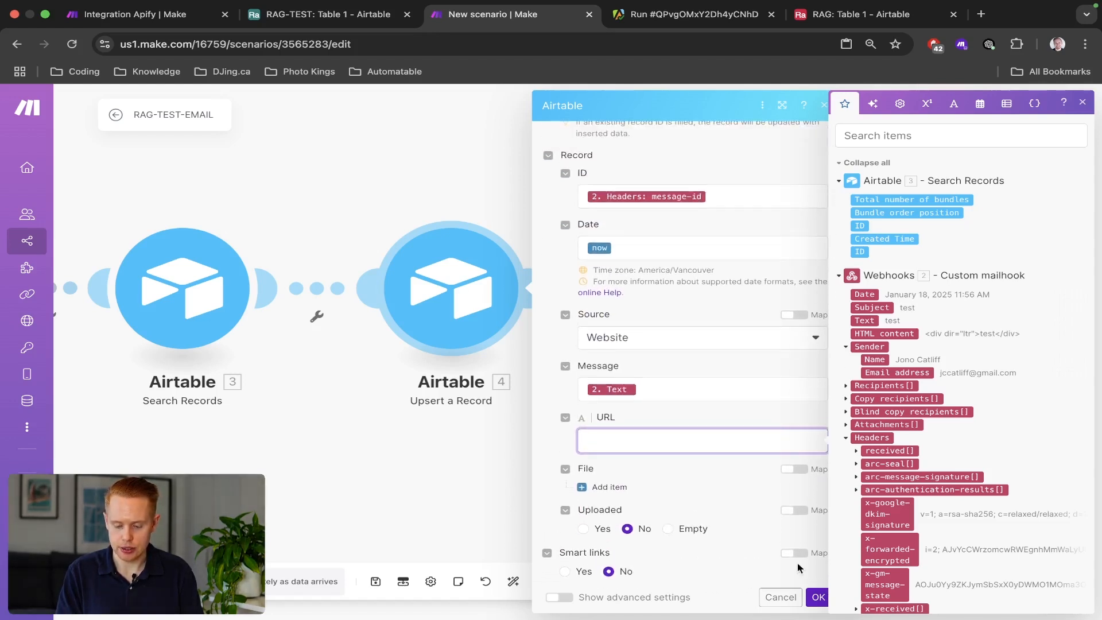
click(816, 595)
key(super+s)
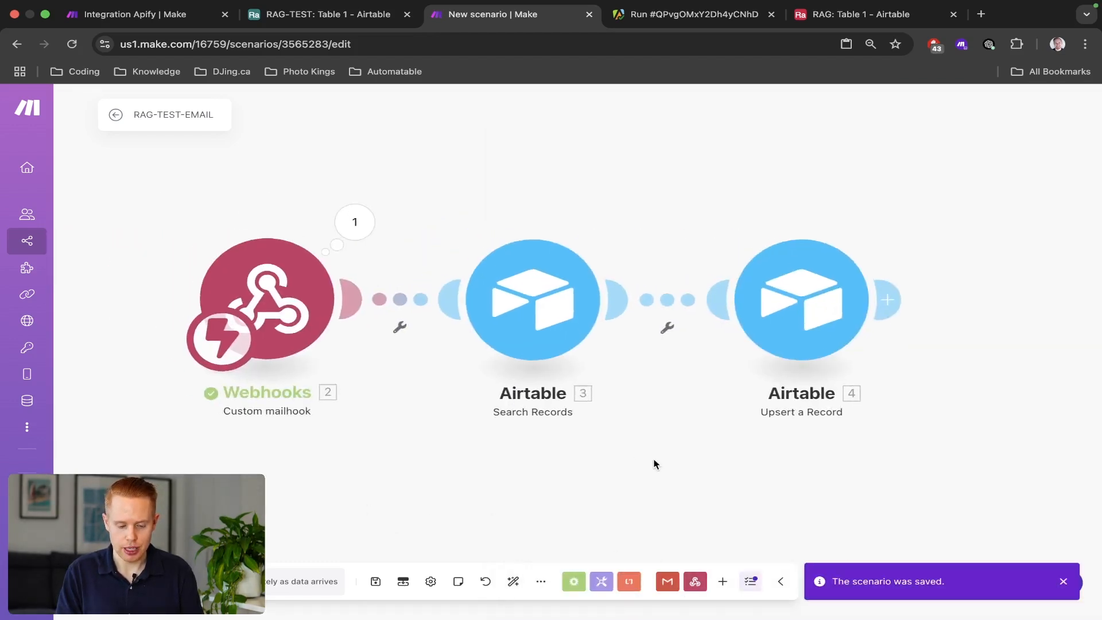
key(ctrl+Left)
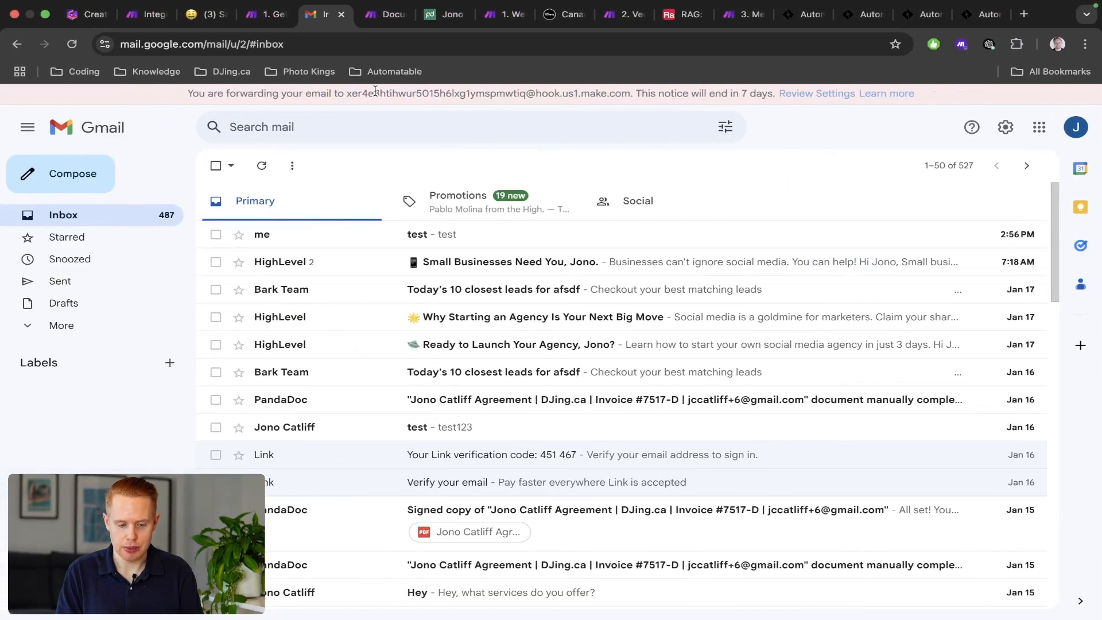
Paste the OpenAI o1-mini completion module between Webhooks and Airtable Search Records, auto-align, and open it.
click(260, 19)
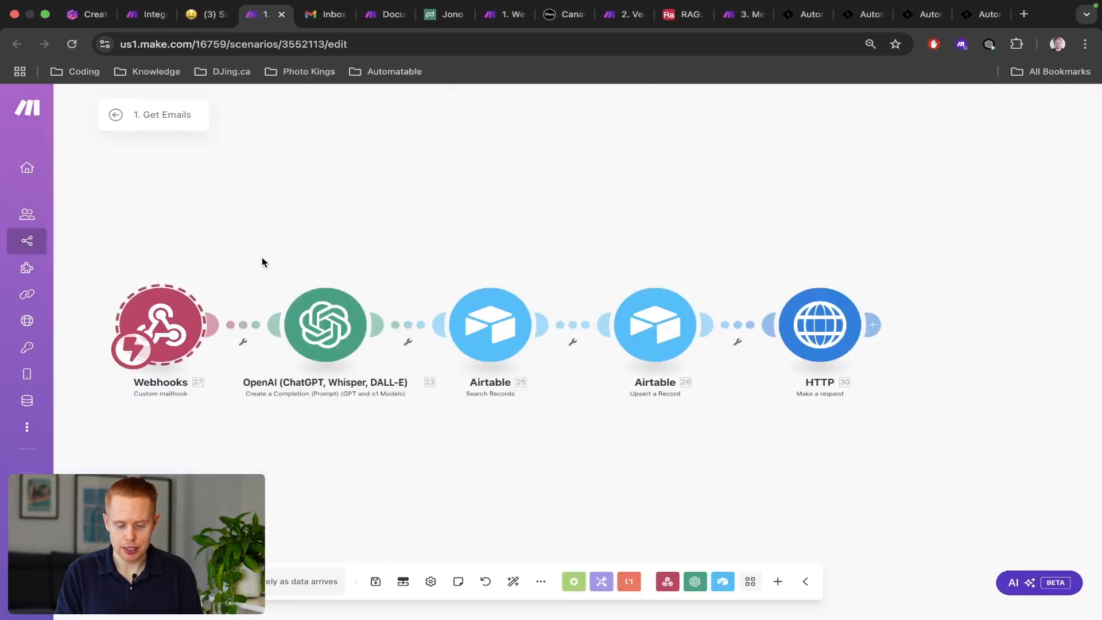
key(ctrl+Right)
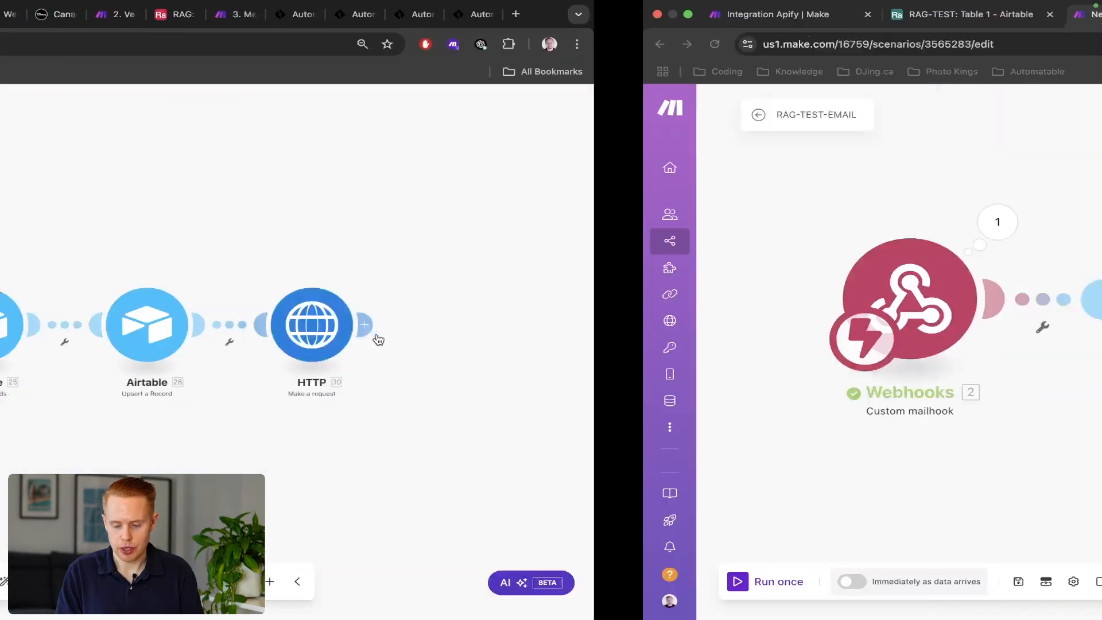
key(super+v)
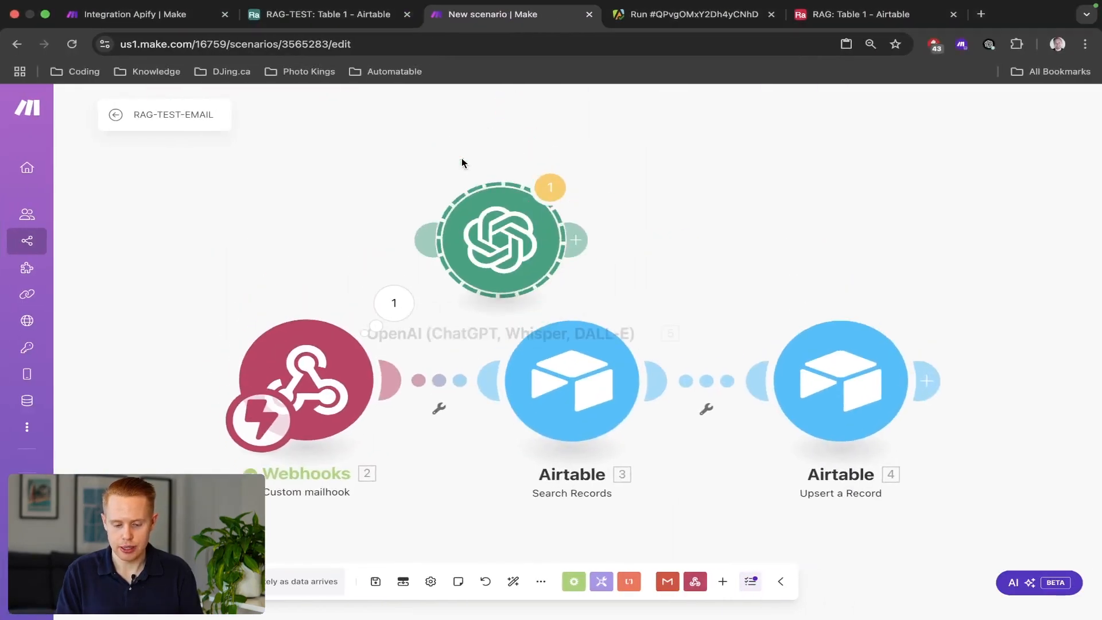
drag(496, 255, 472, 338)
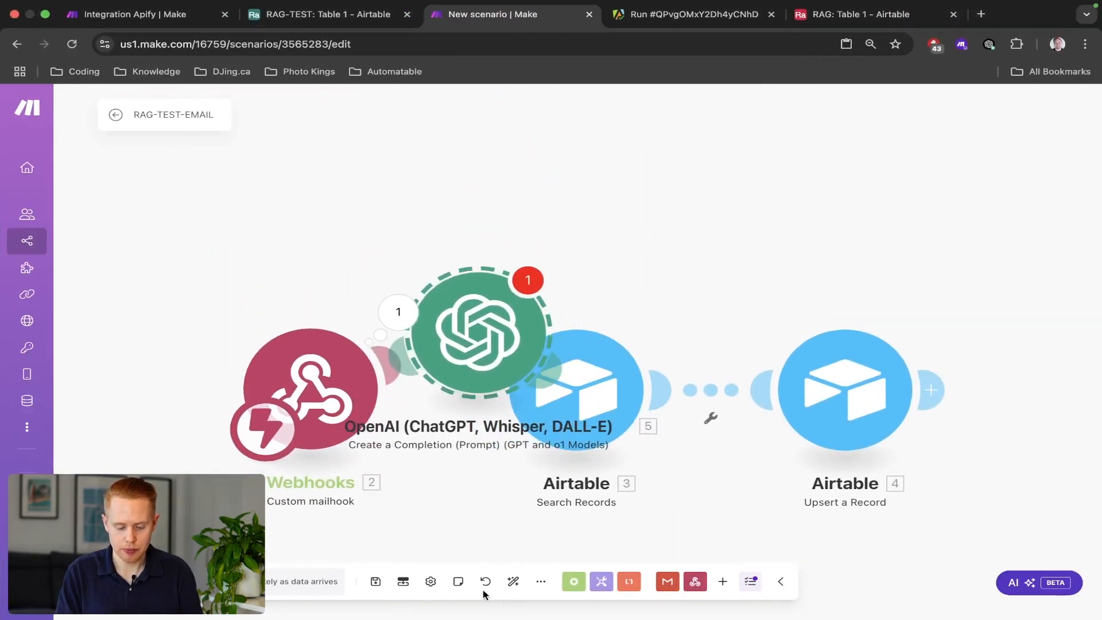
click(513, 582)
click(475, 337)
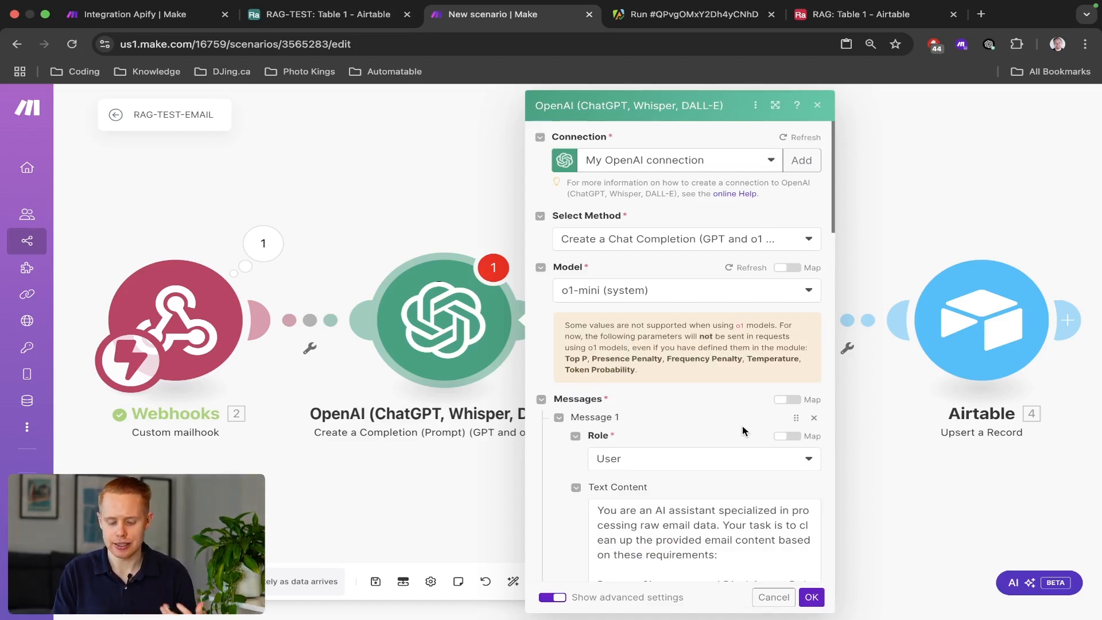
Swap the prompt's 27.text mapping for the webhook's 2. Text after "Raw Email Content:" and confirm.
scroll(742, 431, down, 10)
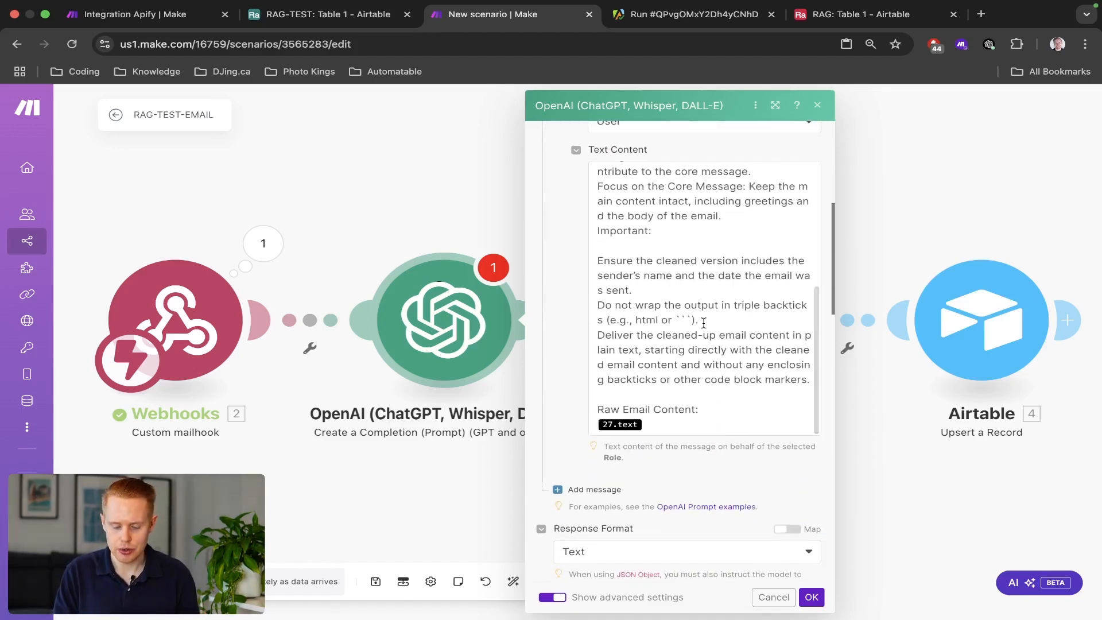
scroll(704, 323, up, 10)
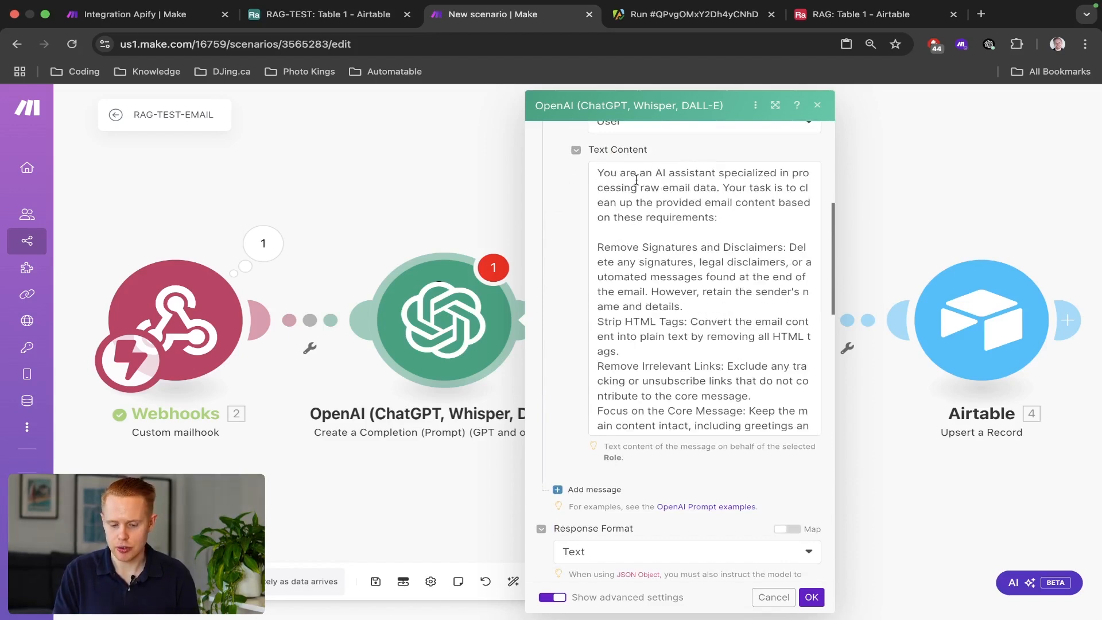
drag(636, 180, 772, 200)
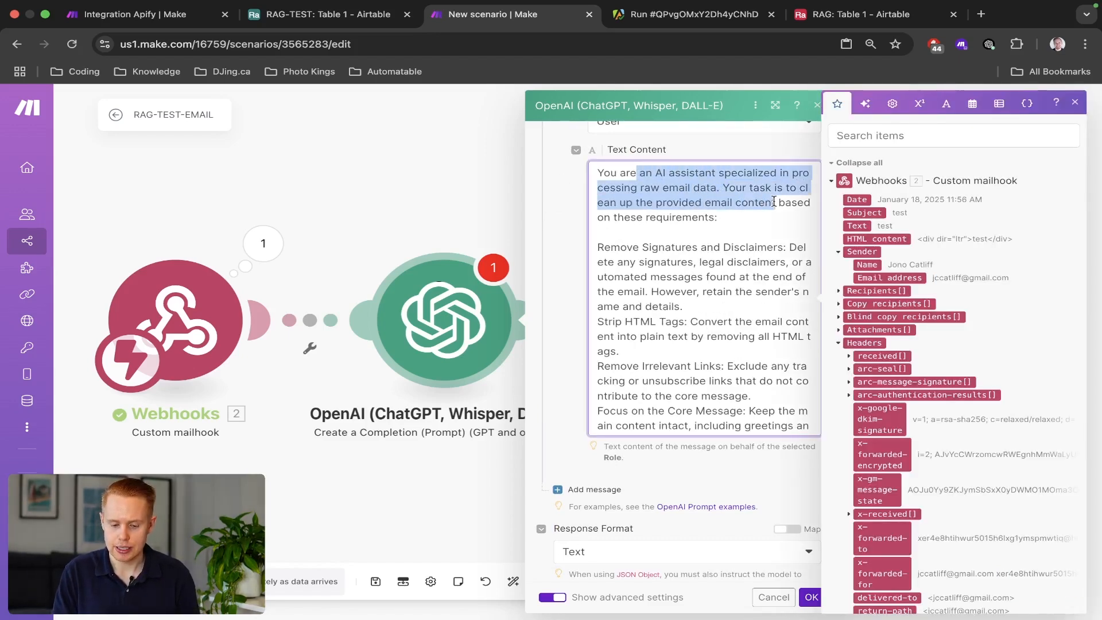
drag(778, 205, 786, 212)
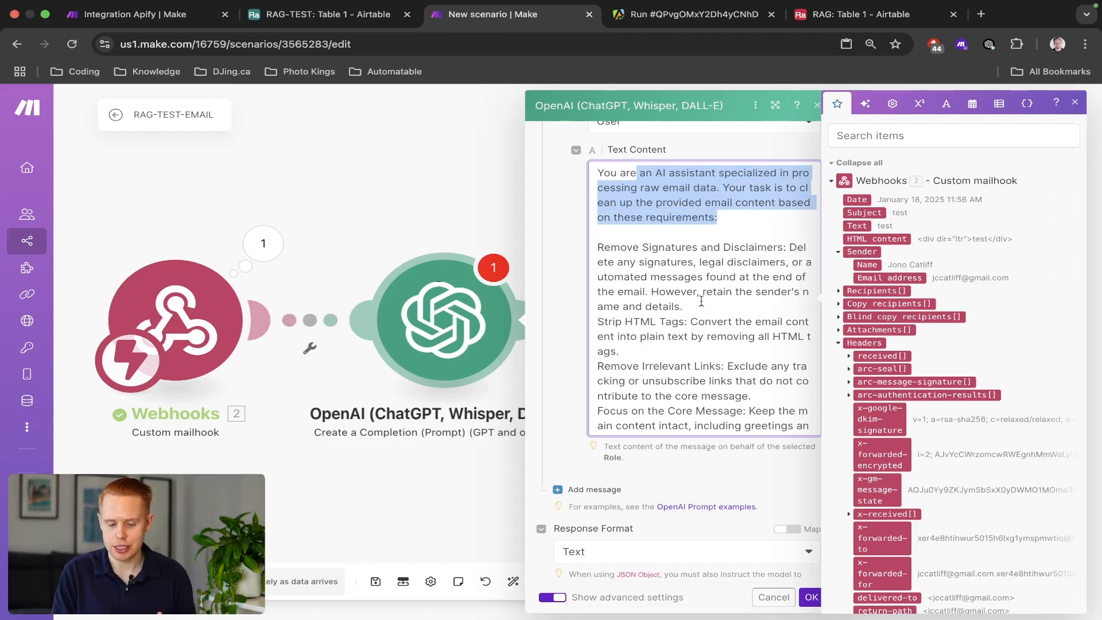
click(670, 481)
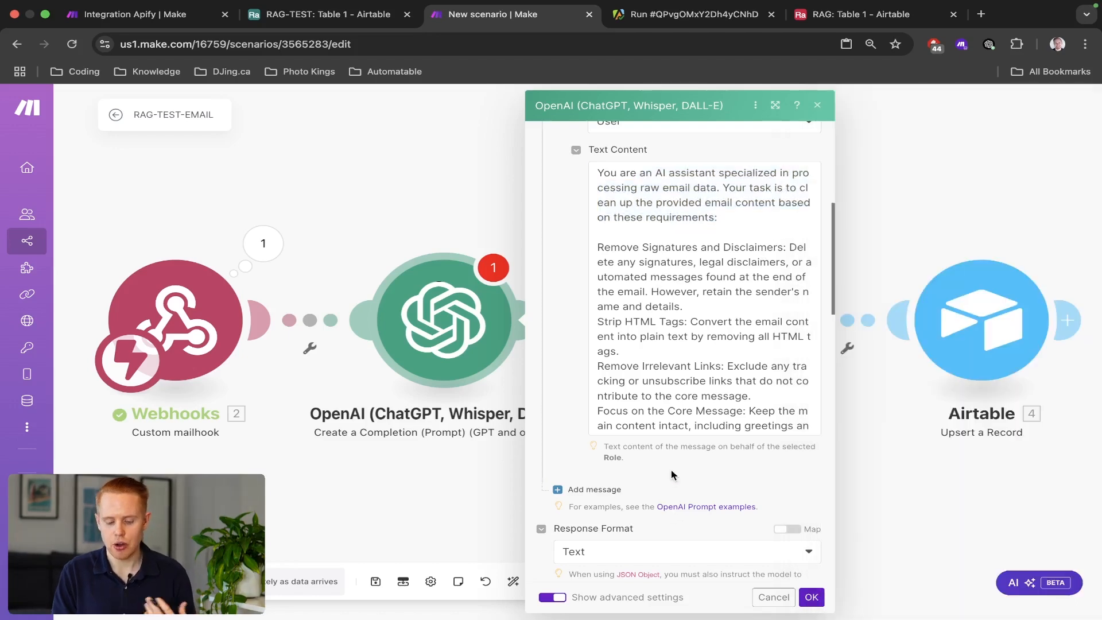
scroll(673, 476, down, 1)
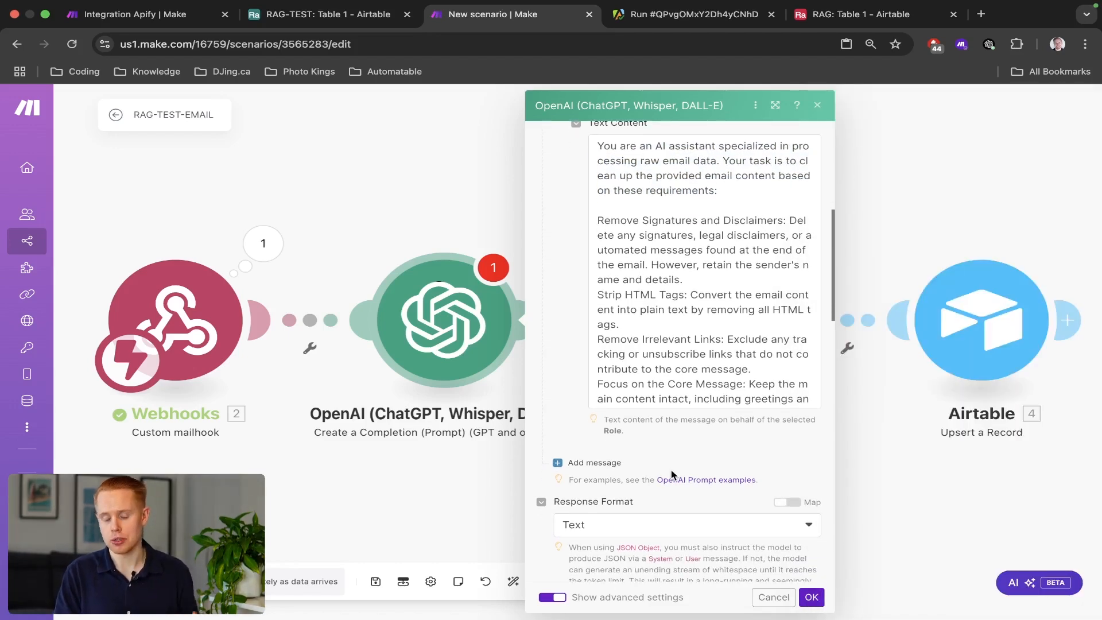
scroll(673, 476, down, 8)
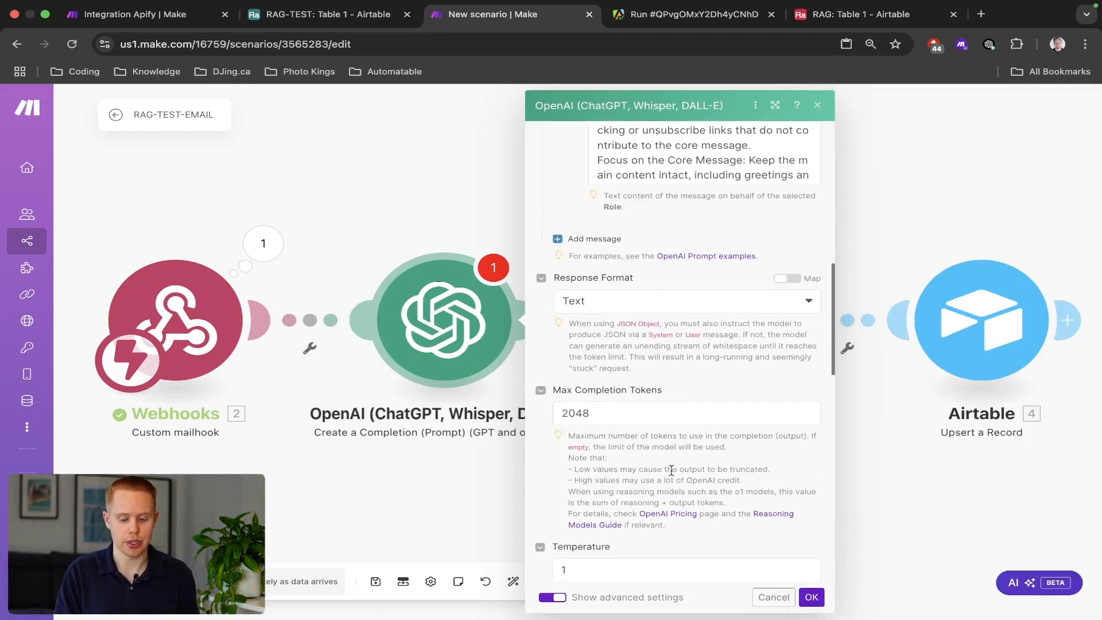
scroll(676, 281, up, 9)
scroll(677, 335, down, 8)
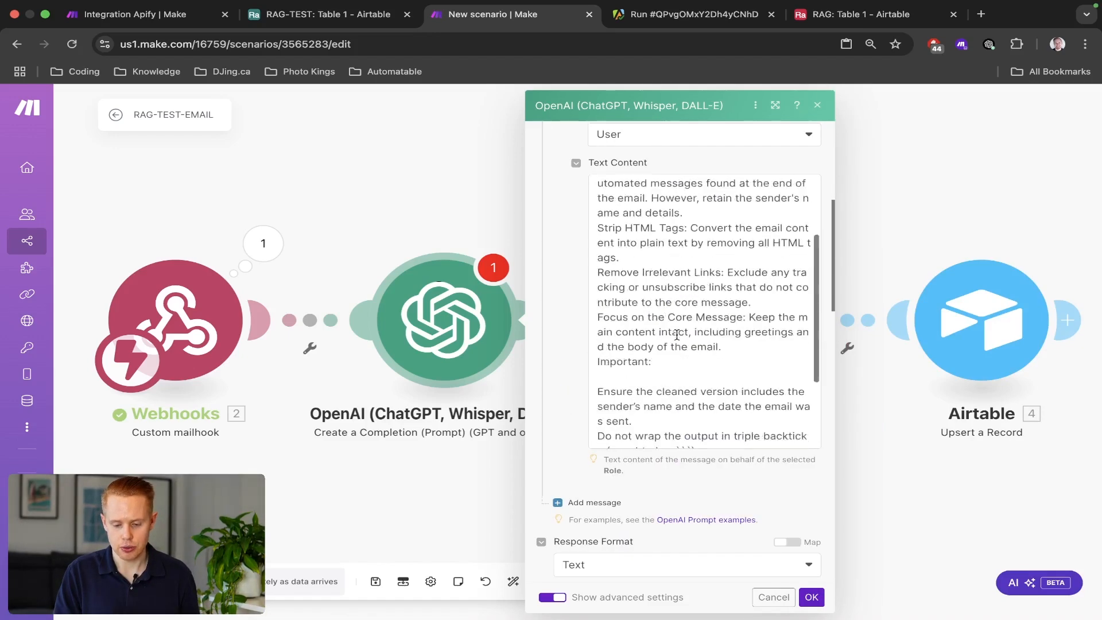
click(655, 442)
key(BackSpace)
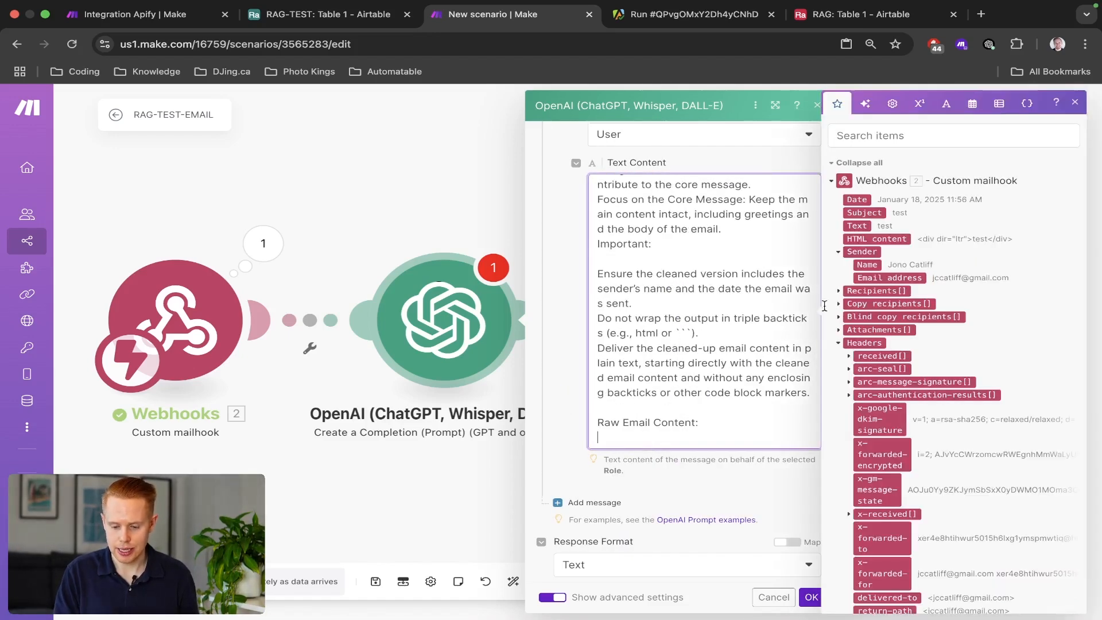
click(857, 226)
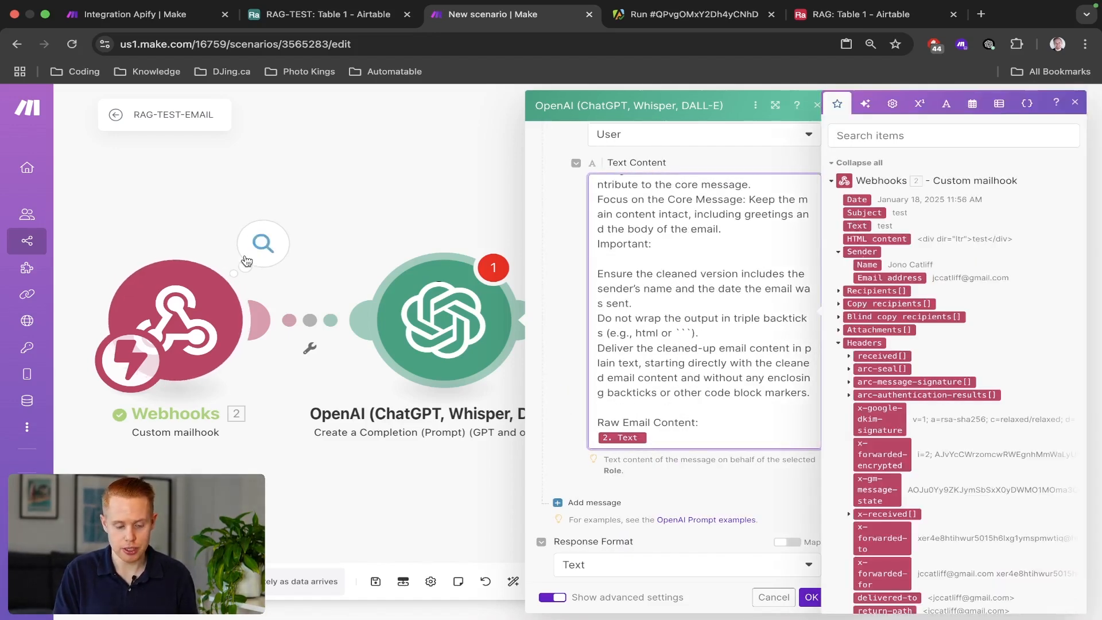
click(811, 597)
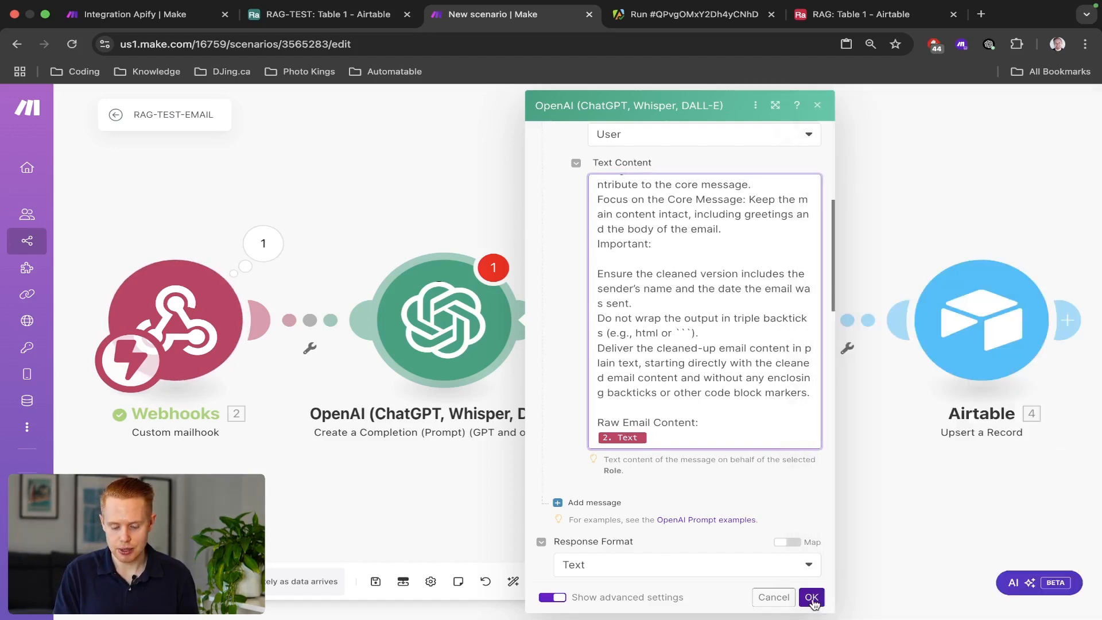
Map the OpenAI 5. Result into the Airtable upsert's Message field, confirm, and save the scenario.
click(972, 308)
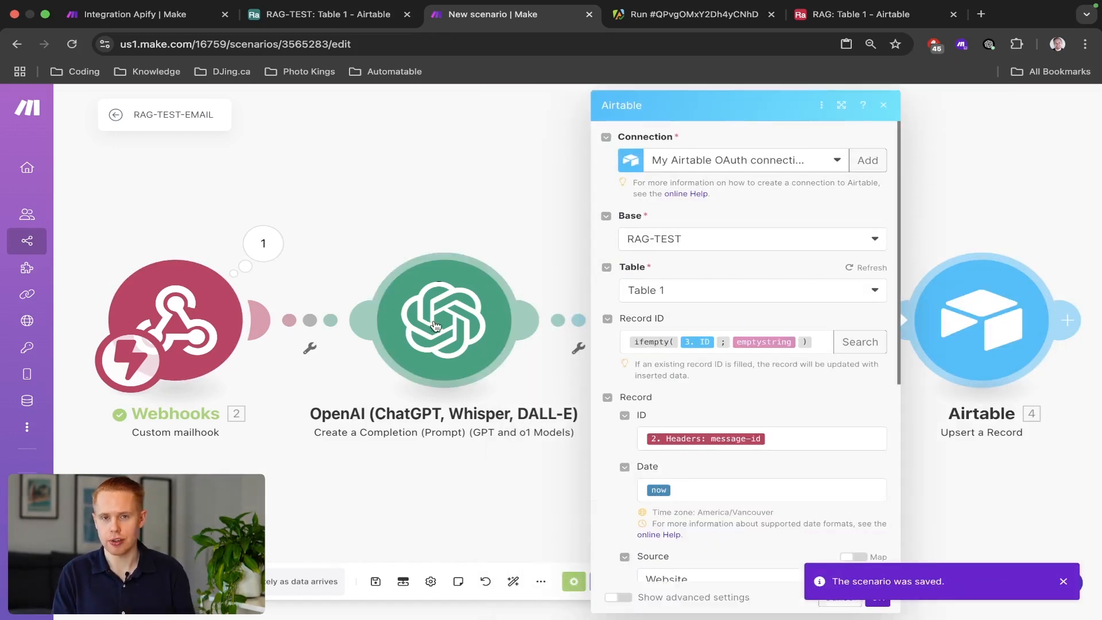
scroll(788, 394, down, 3)
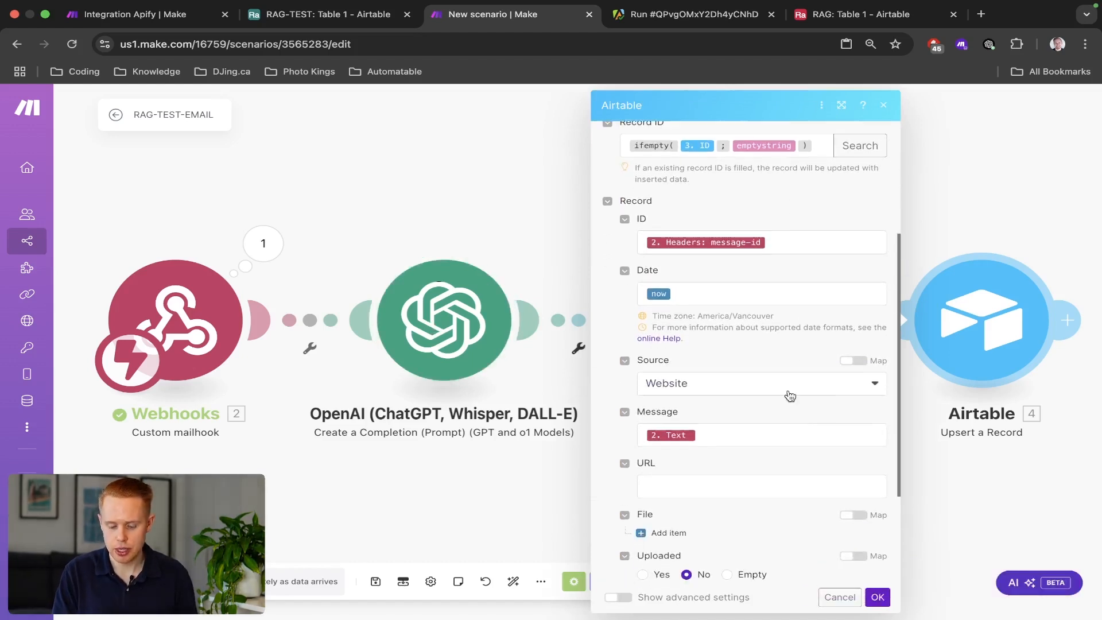
click(749, 430)
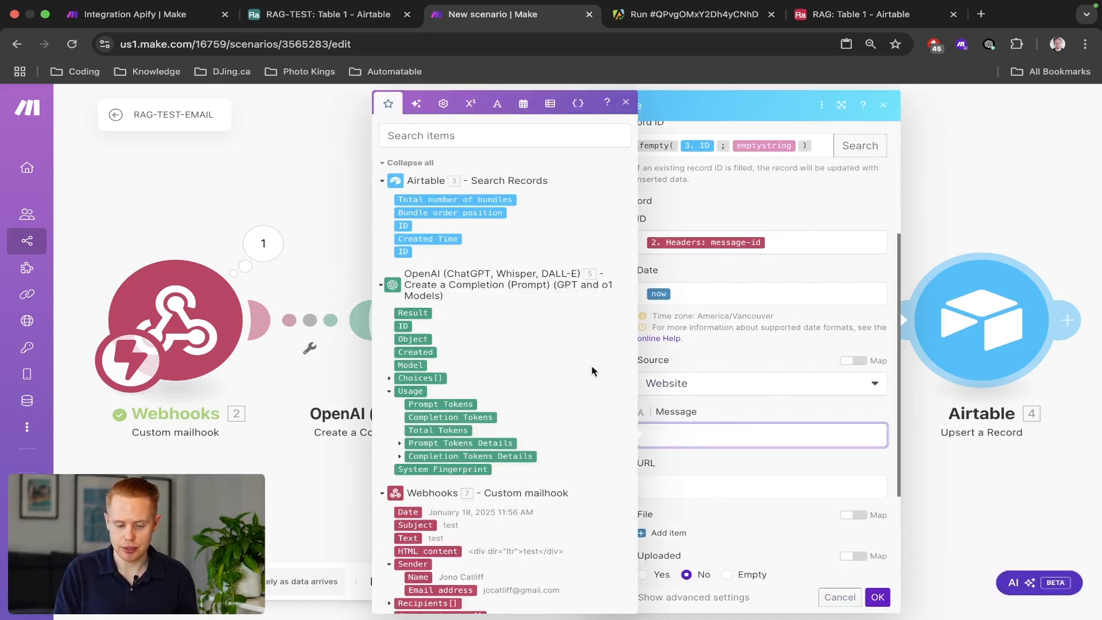
click(406, 314)
click(867, 596)
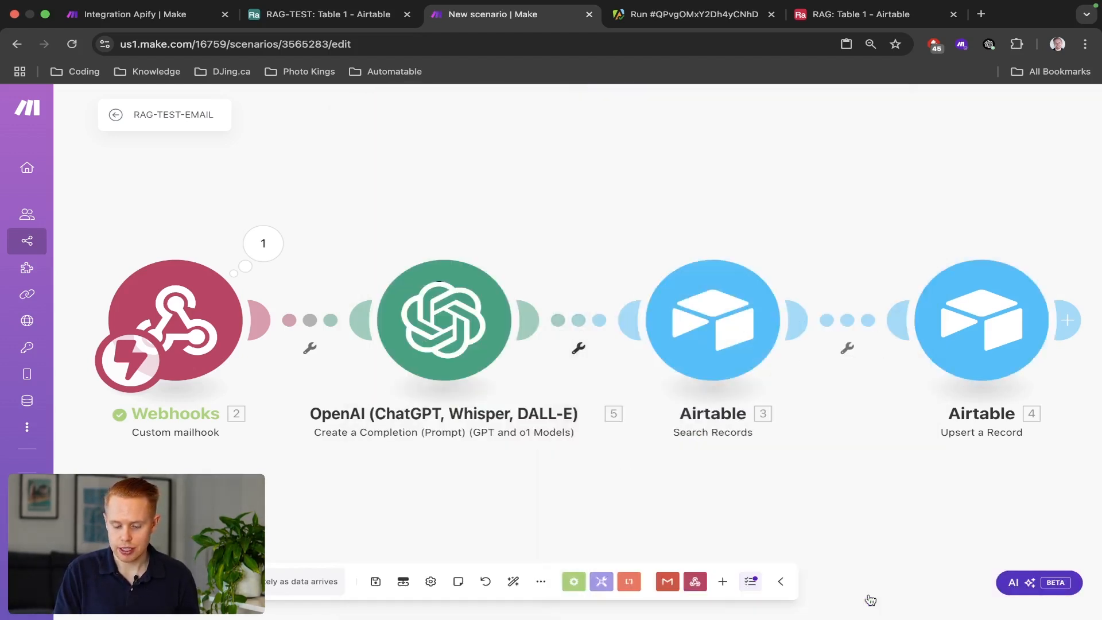
key(super+s)
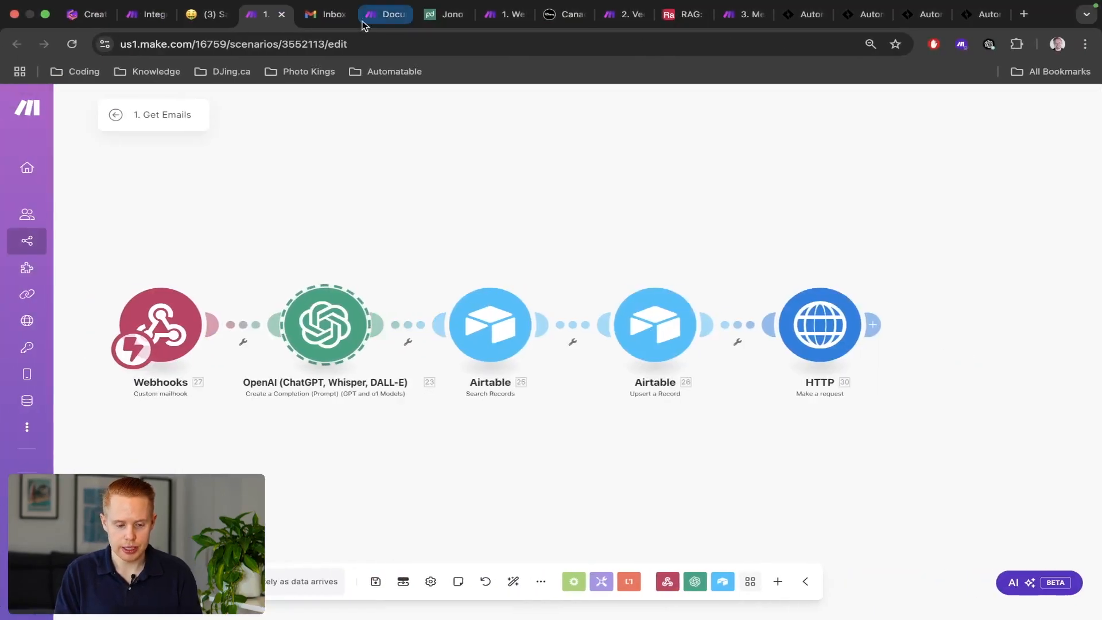
Compose a new Gmail message to your own address with subject test2.
click(330, 15)
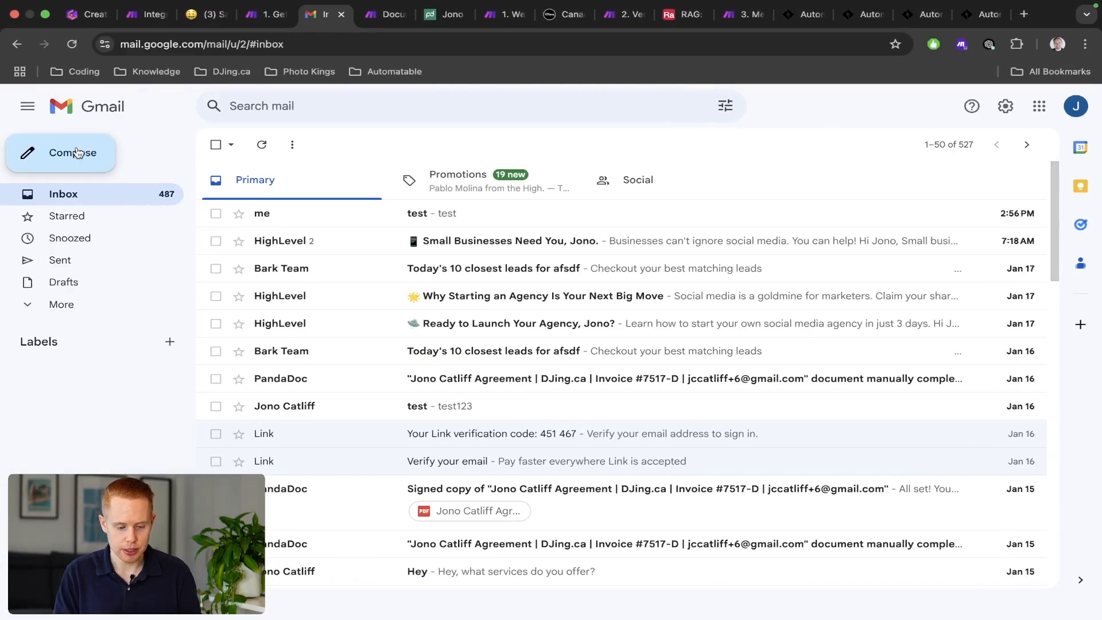
click(79, 153)
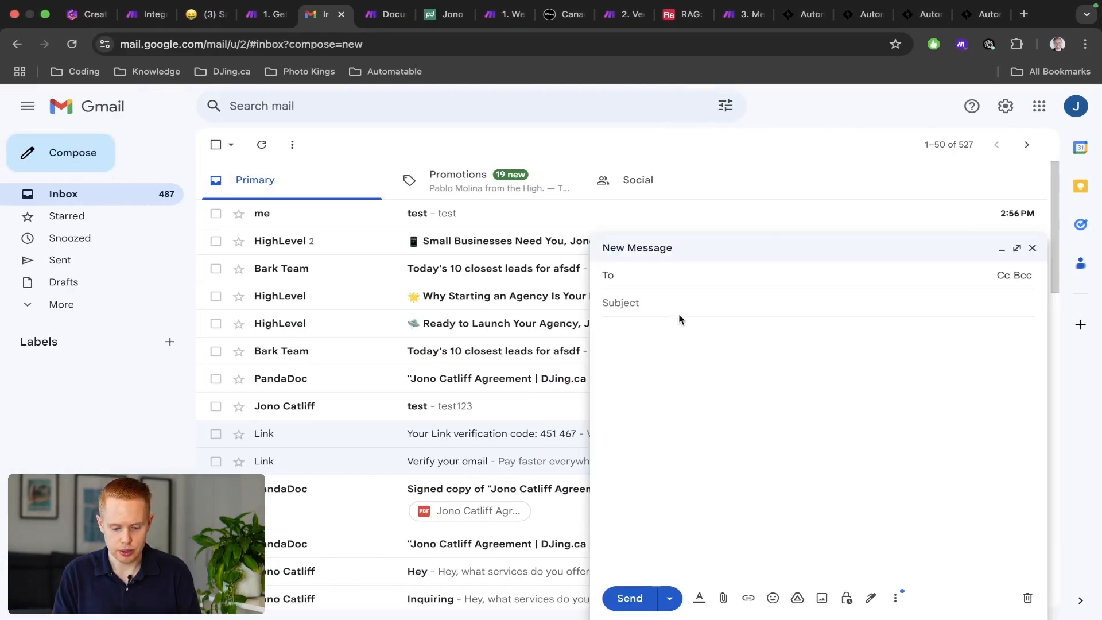
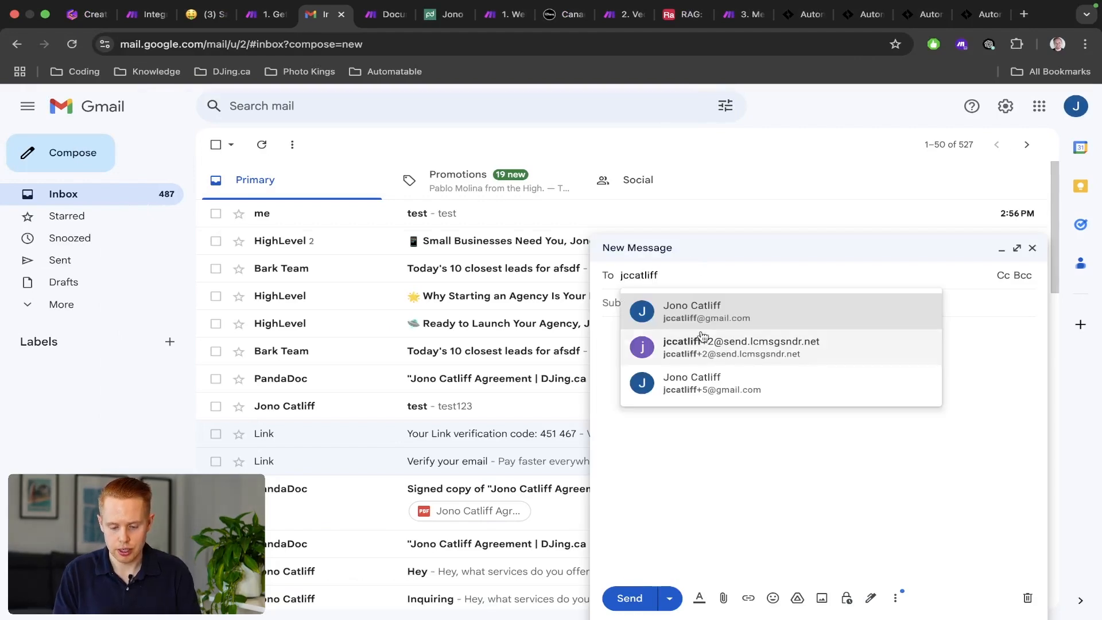
key(Return)
key(Tab)
text(test2)
key(Tab)
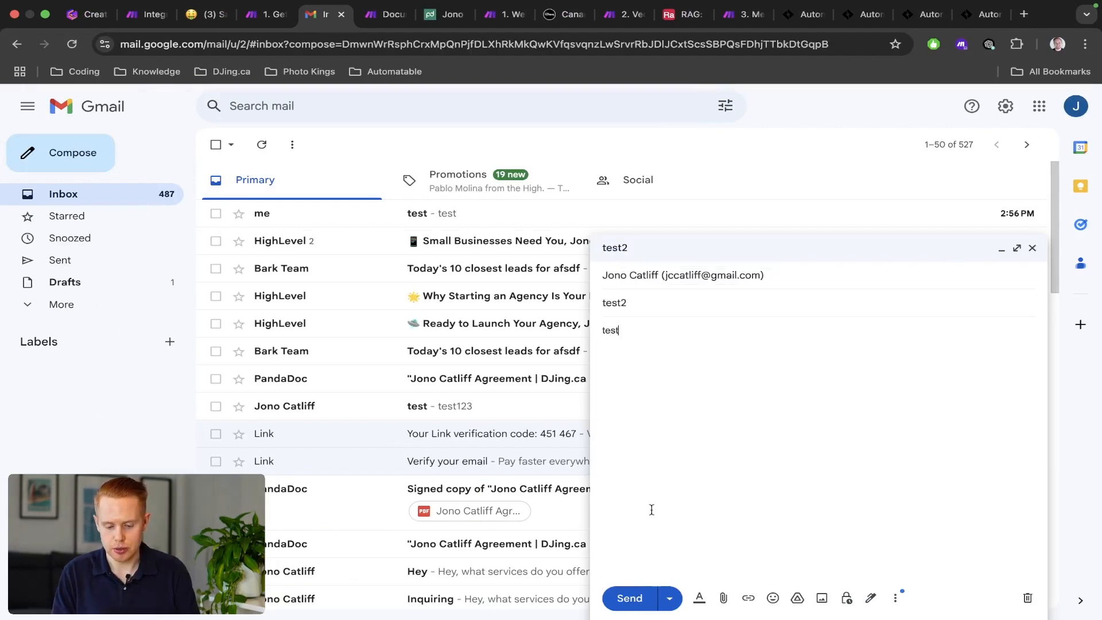
Send the test2 email, inspect the OpenAI and Airtable run results, and check the new RAG-TEST row.
click(631, 599)
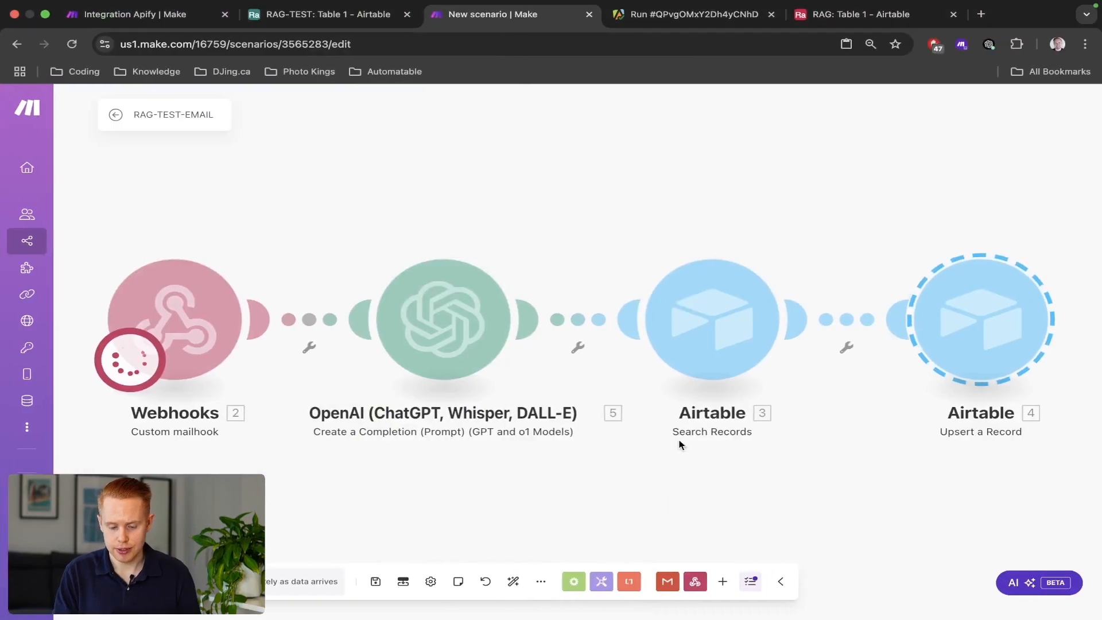
scroll(646, 381, down, 3)
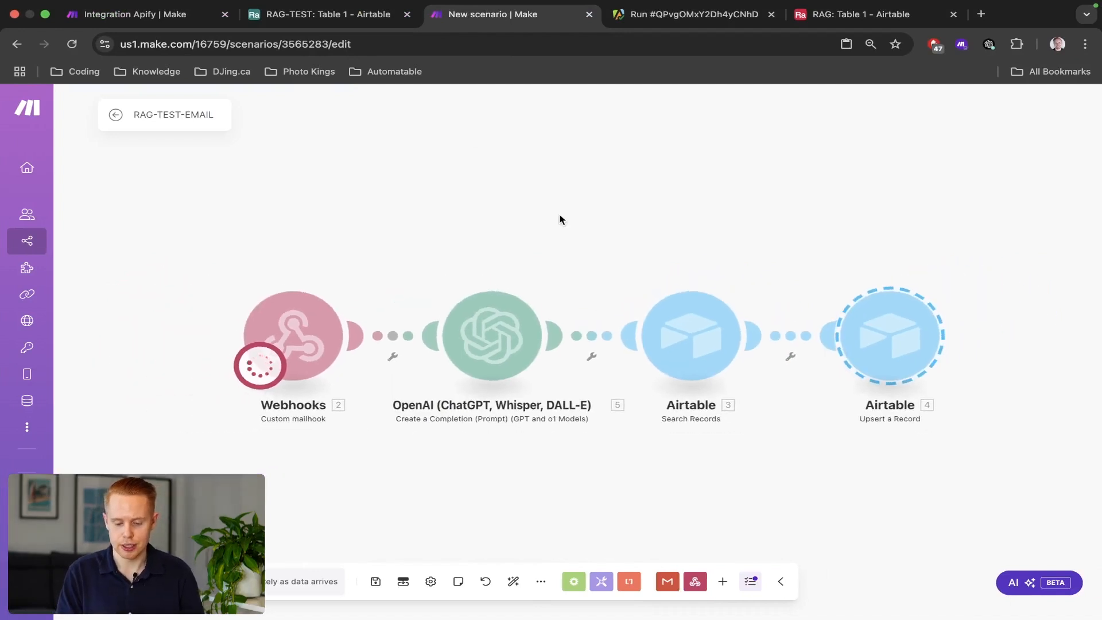
drag(559, 219, 526, 178)
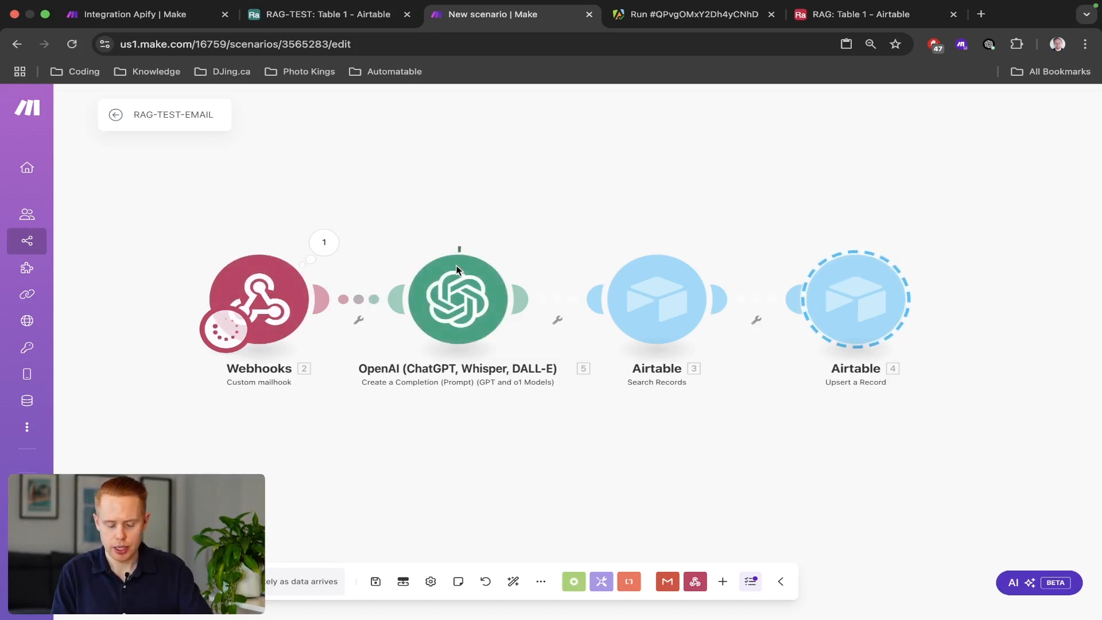
click(531, 245)
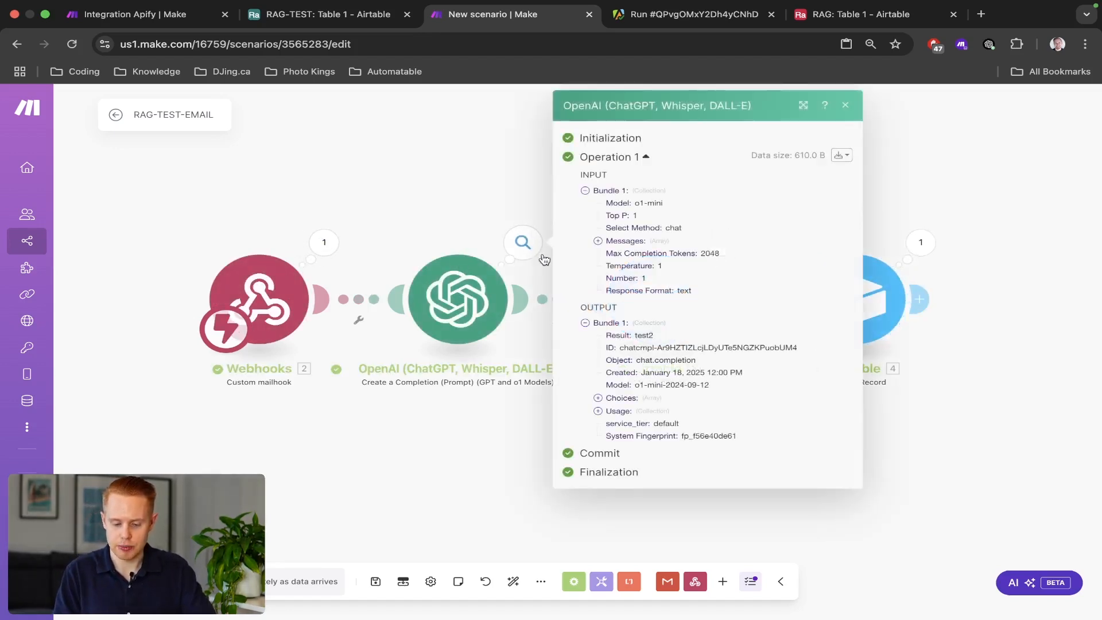
click(919, 243)
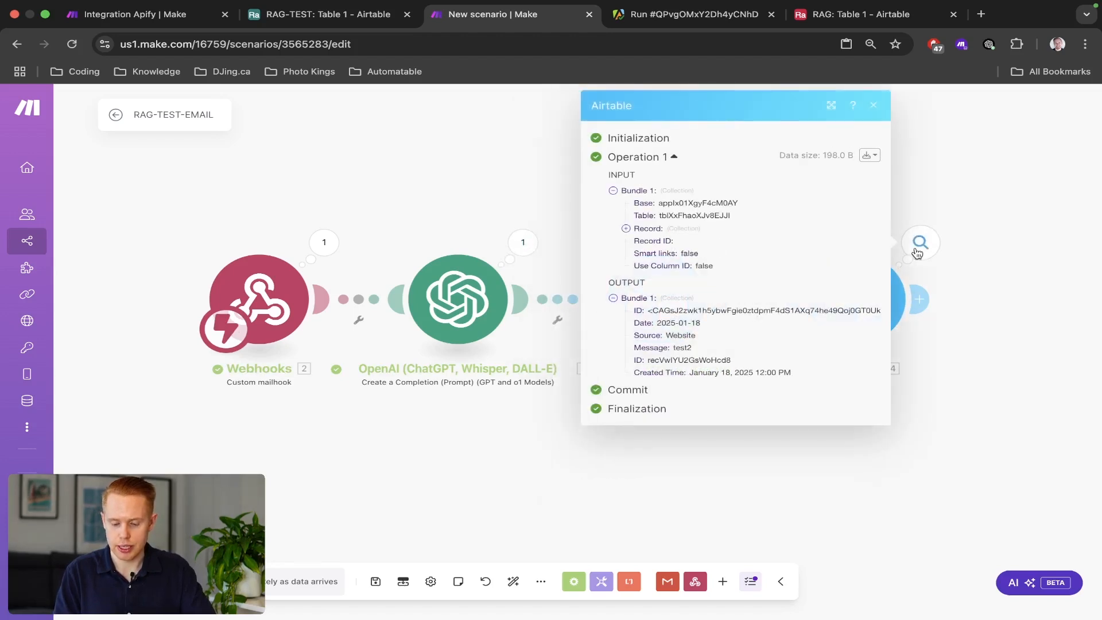
click(310, 27)
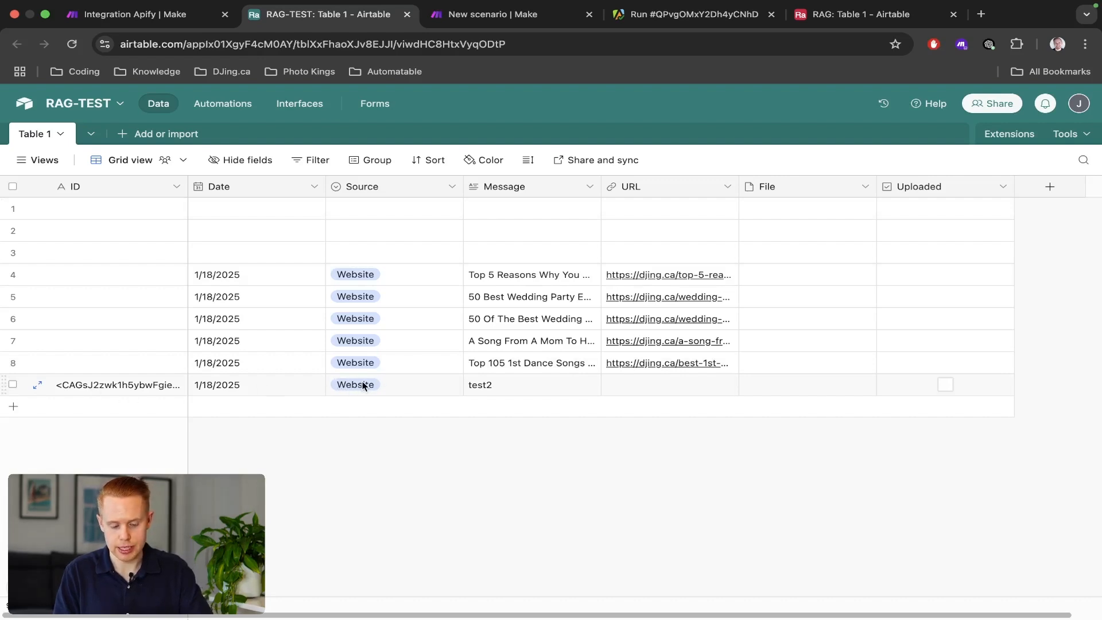
key(ctrl+shift+Tab)
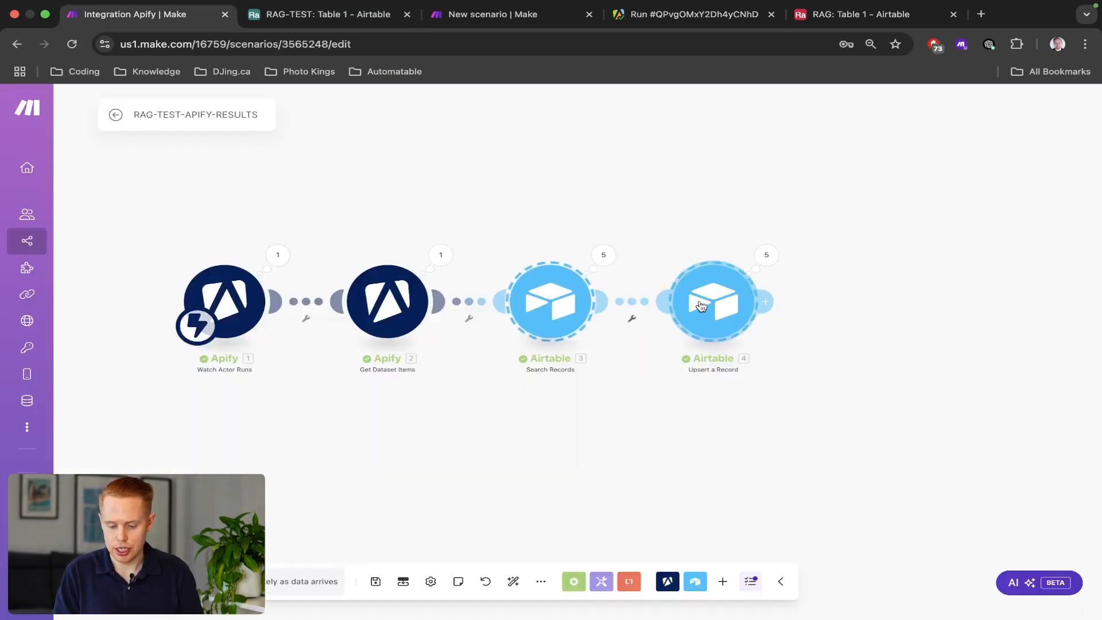
Change the Upsert a Record step's Source from Website to Email and save the scenario.
click(702, 306)
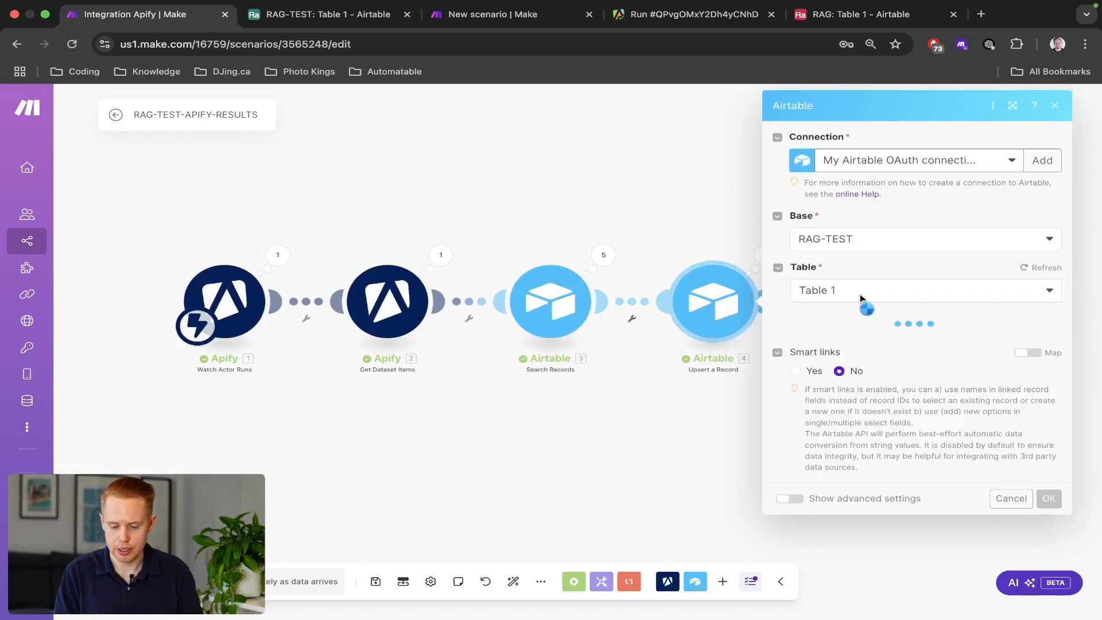
scroll(864, 413, down, 5)
click(859, 408)
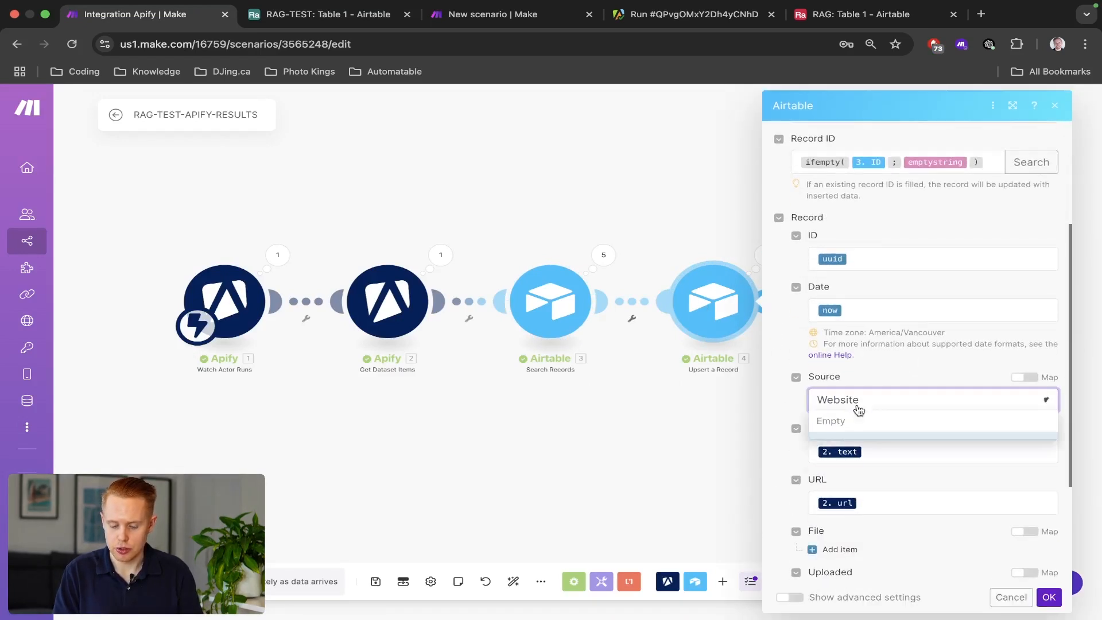
click(841, 465)
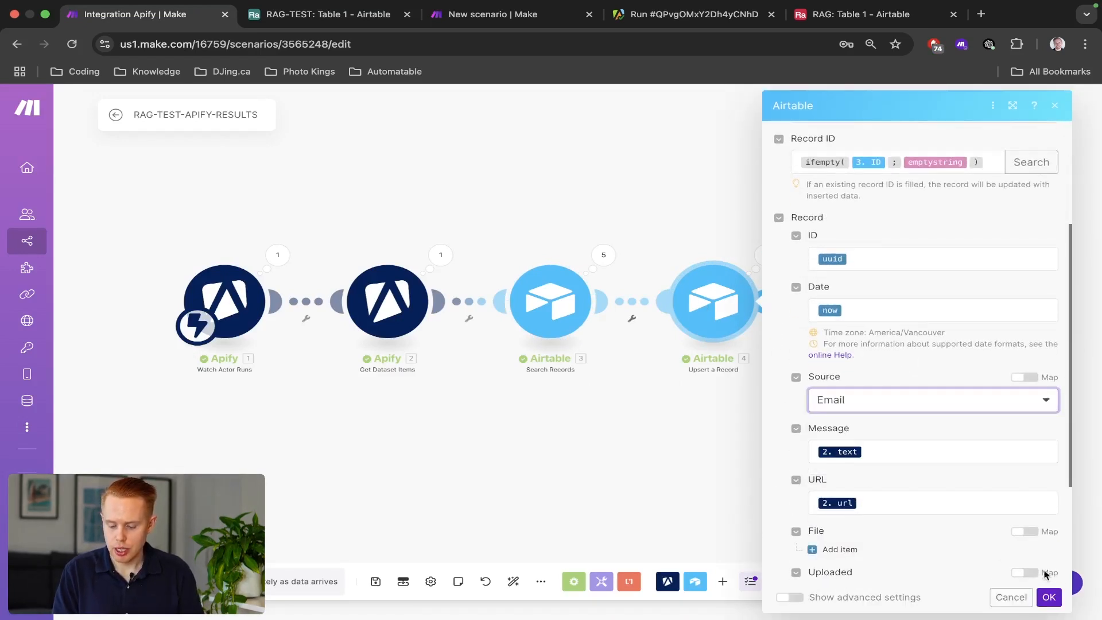
click(1050, 598)
key(super+s)
key(super+s)
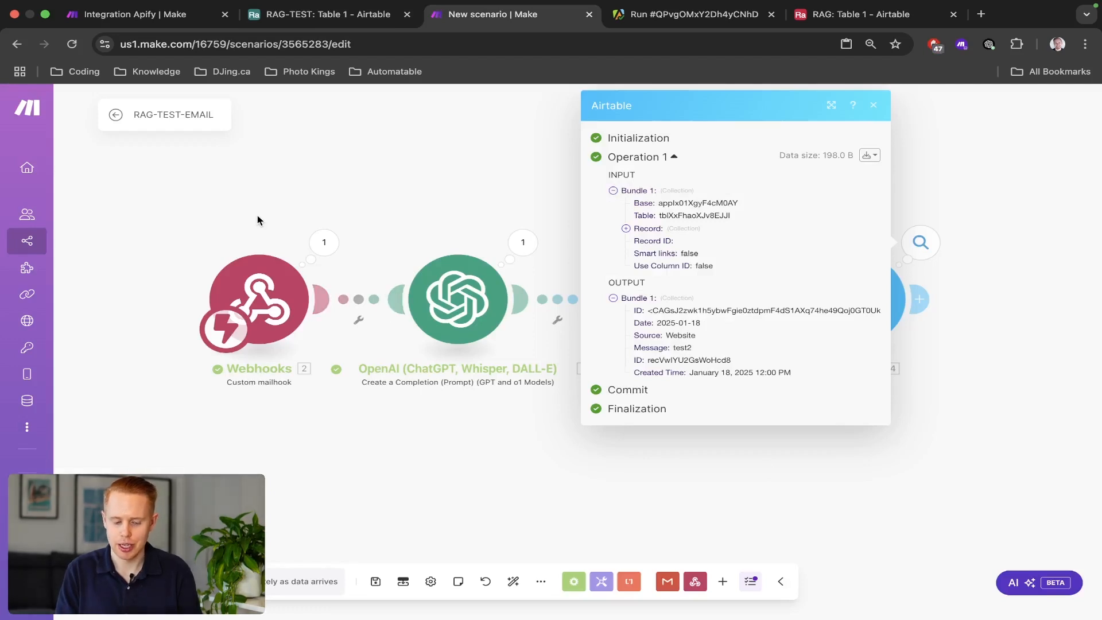
Select the Webhooks, OpenAI and both Airtable modules, then view All scenarios in a new tab.
click(258, 220)
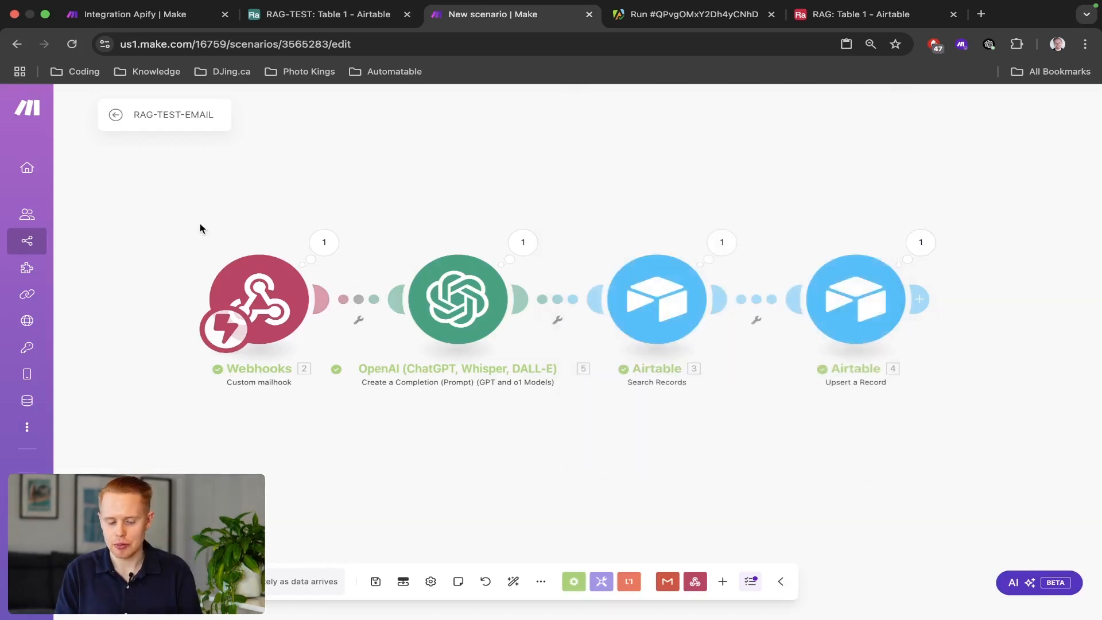
drag(162, 215, 379, 390)
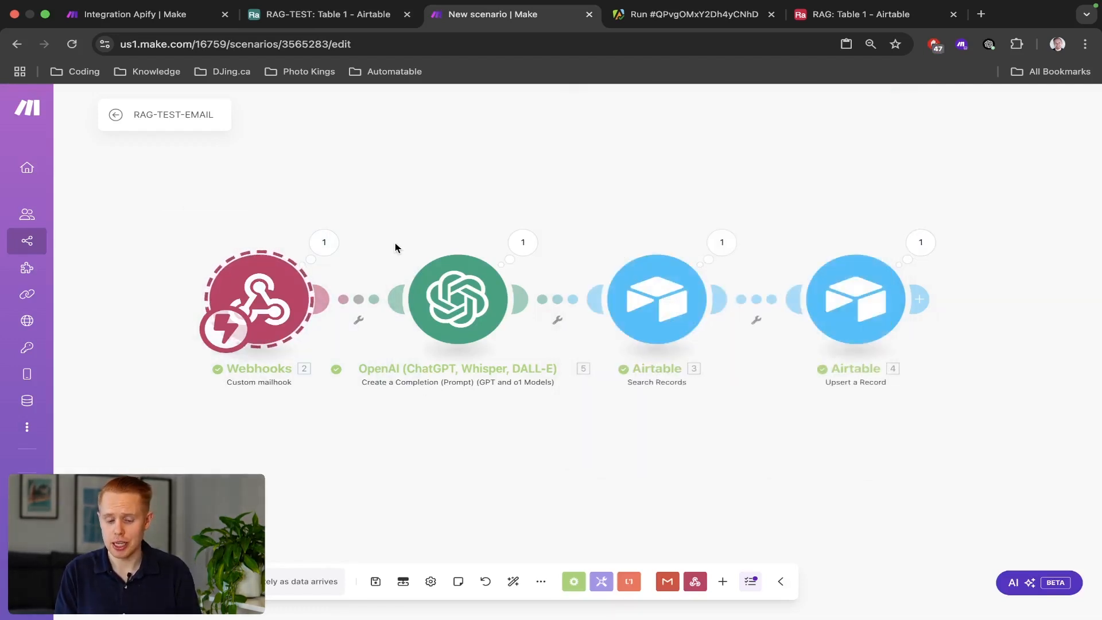
drag(395, 244, 980, 386)
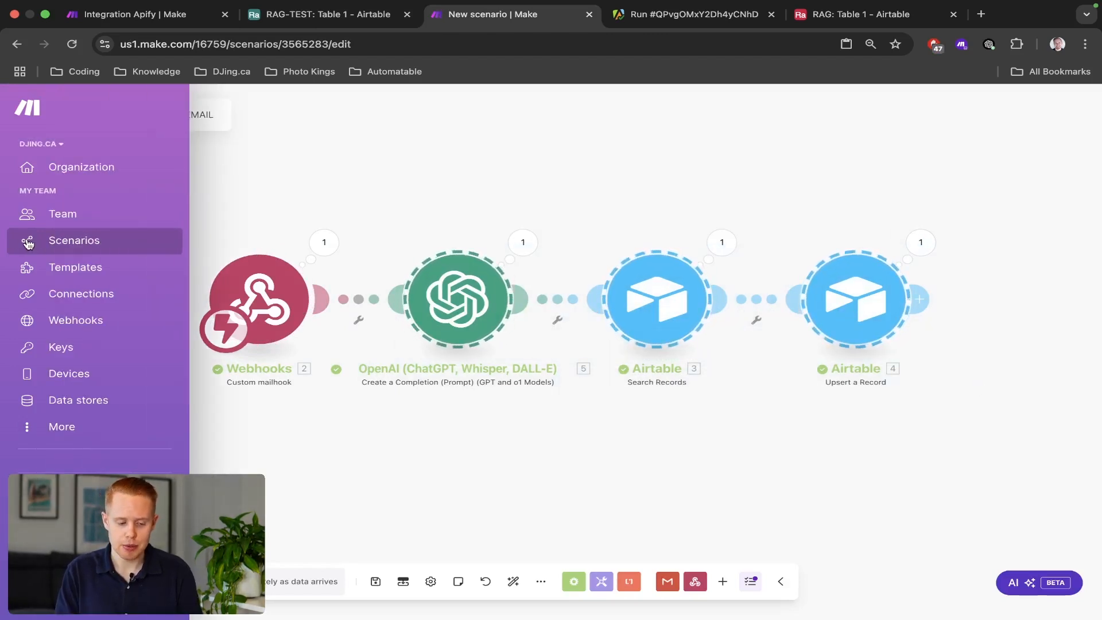
super+click(27, 241)
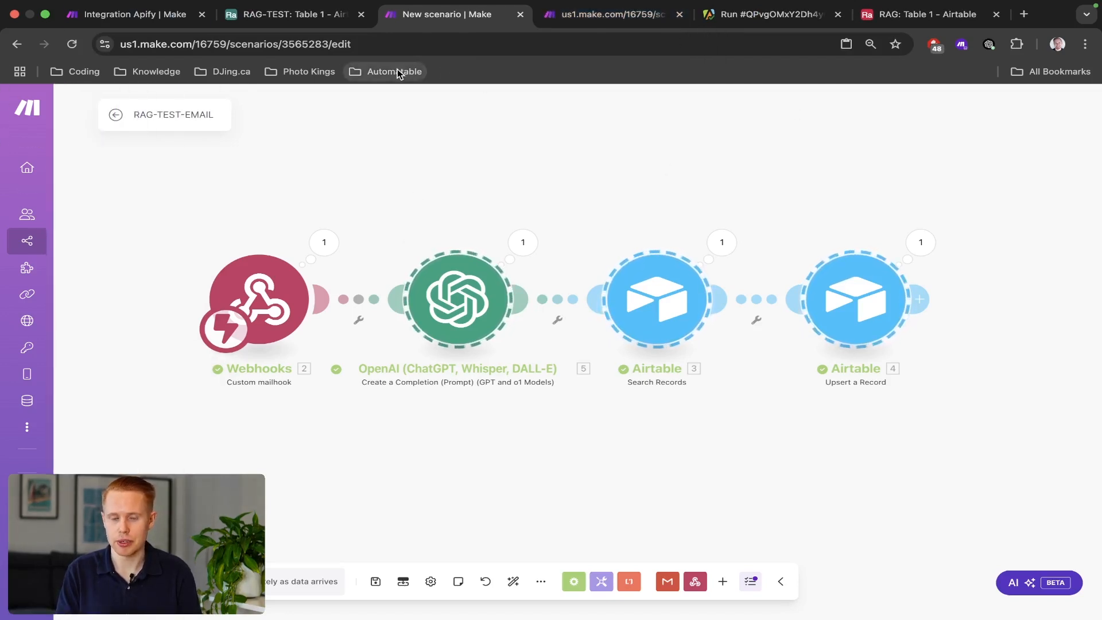
key(ctrl+Tab)
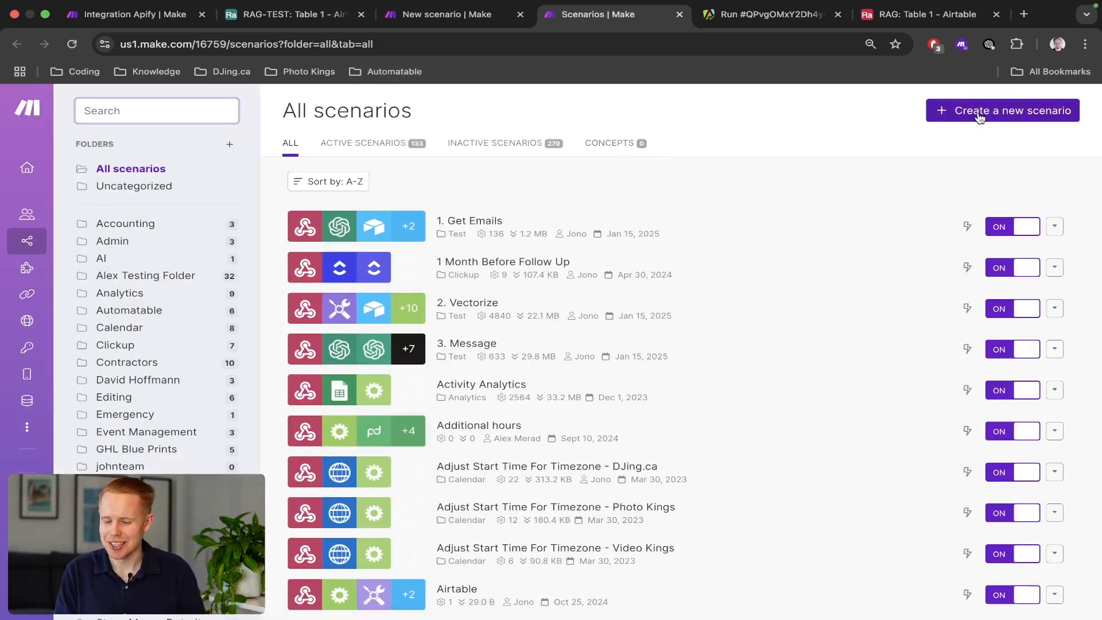
Create a new scenario named RAG-TEST-ADD-VECTOR-DATABASE and bring up the app list for its first module.
click(980, 113)
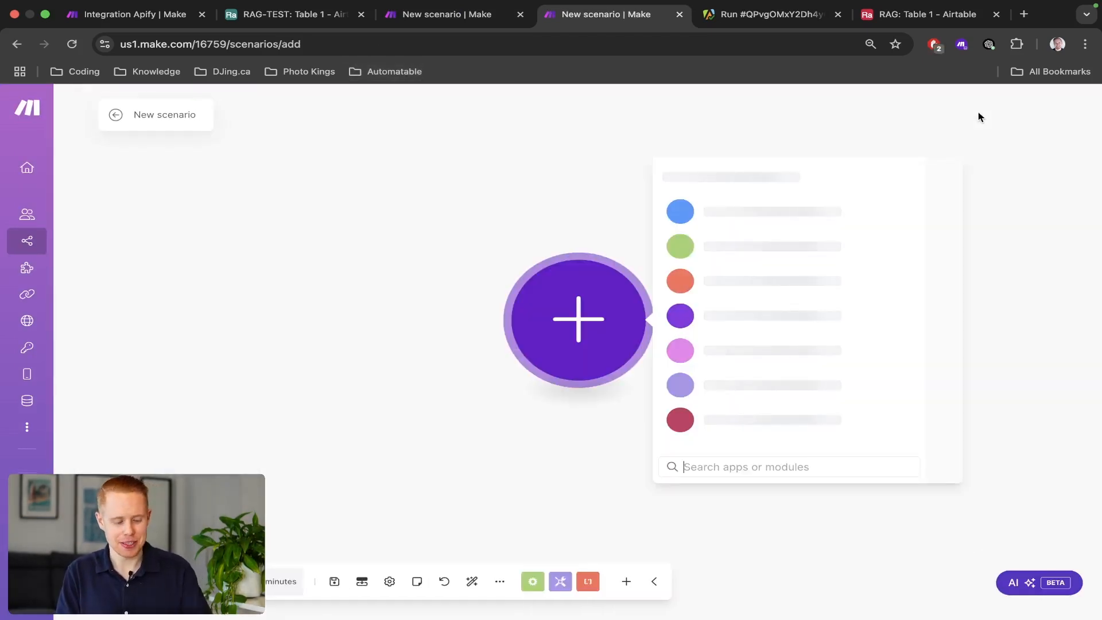
double_click(167, 114)
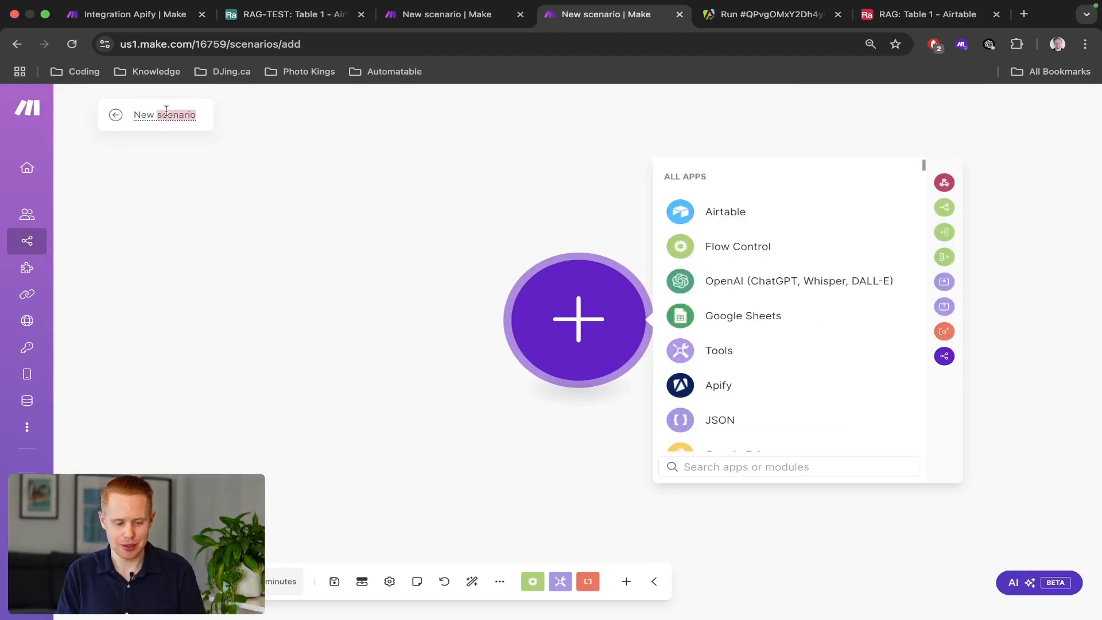
text(RAG-T)
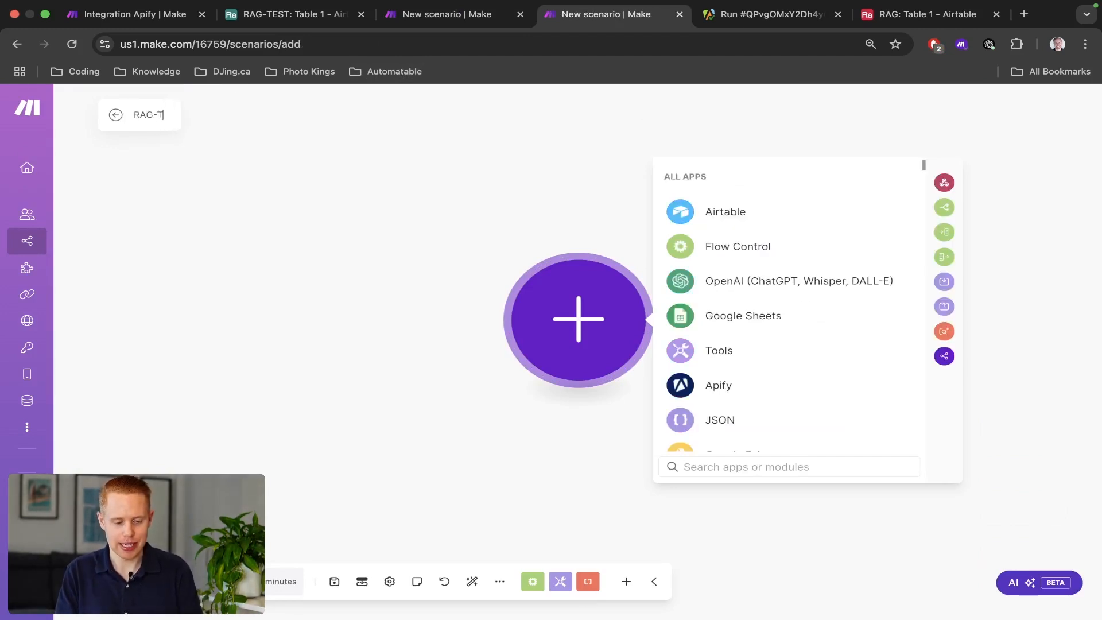
text(EST-ADD)
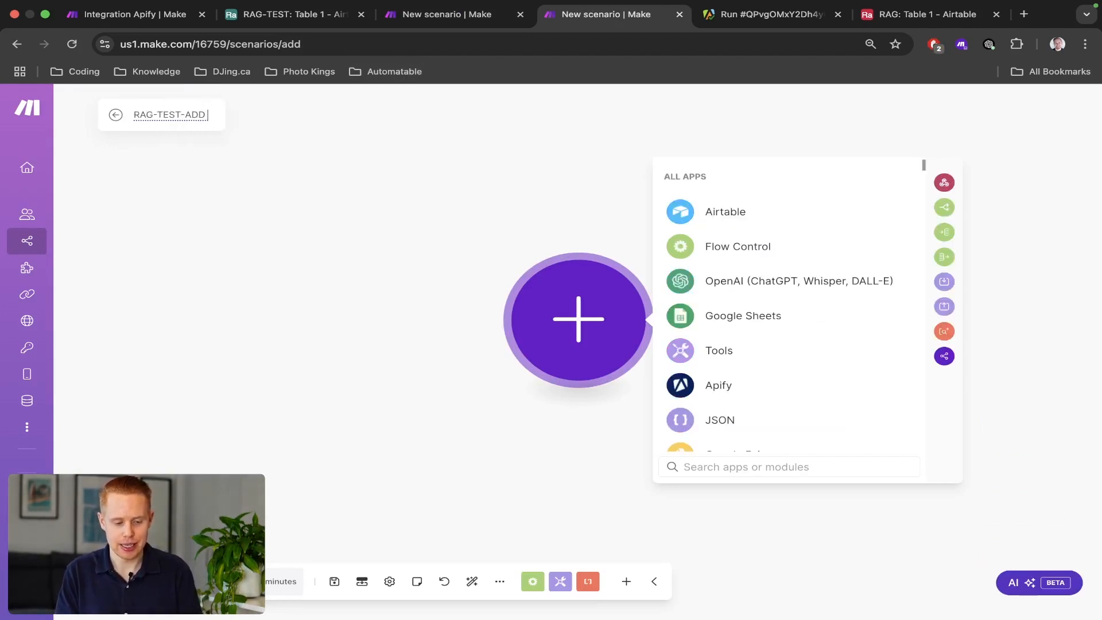
text(-VECTOR)
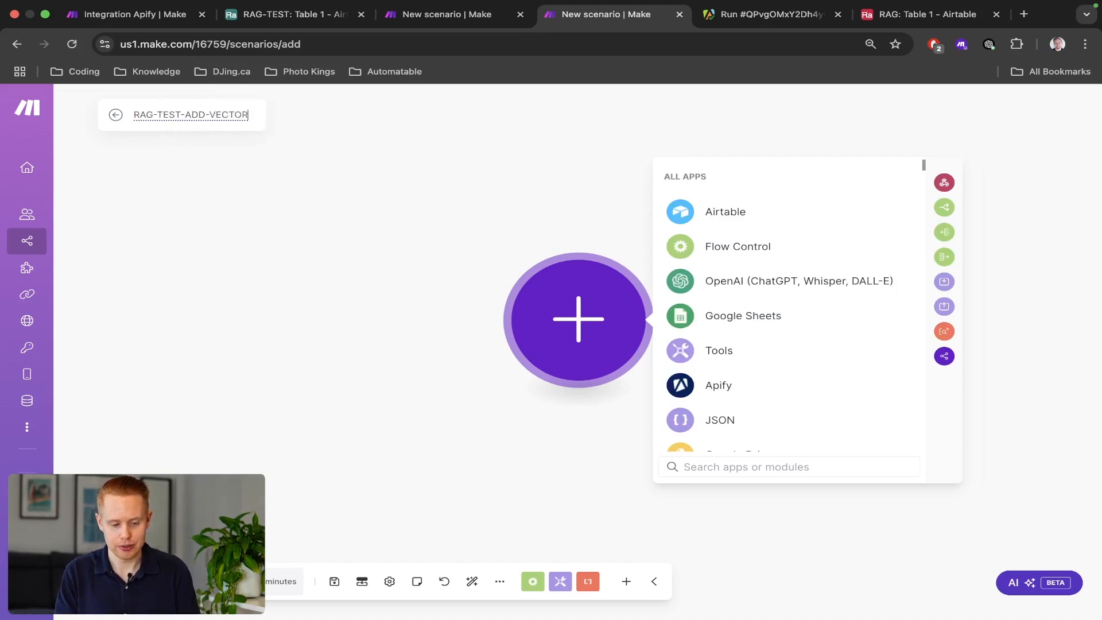
text(-DATABASE)
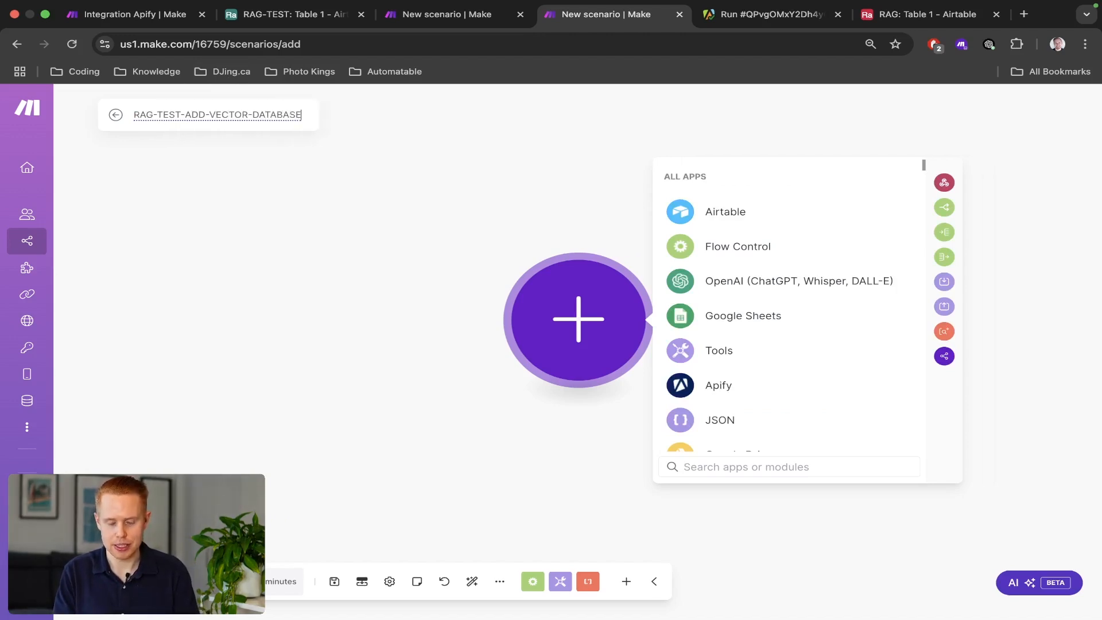
click(317, 260)
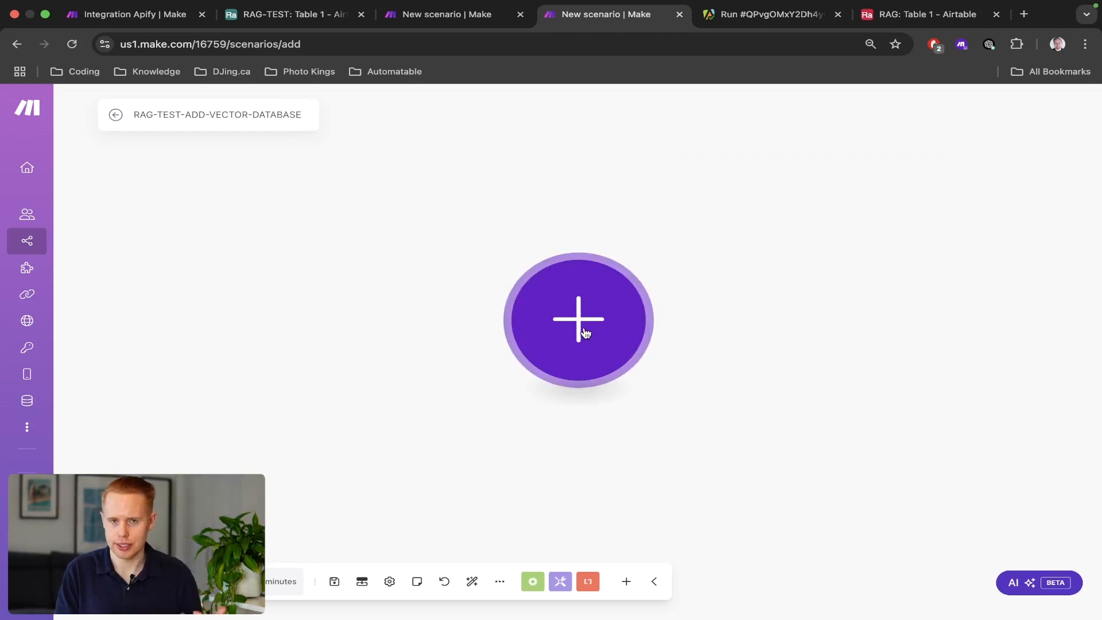
click(592, 302)
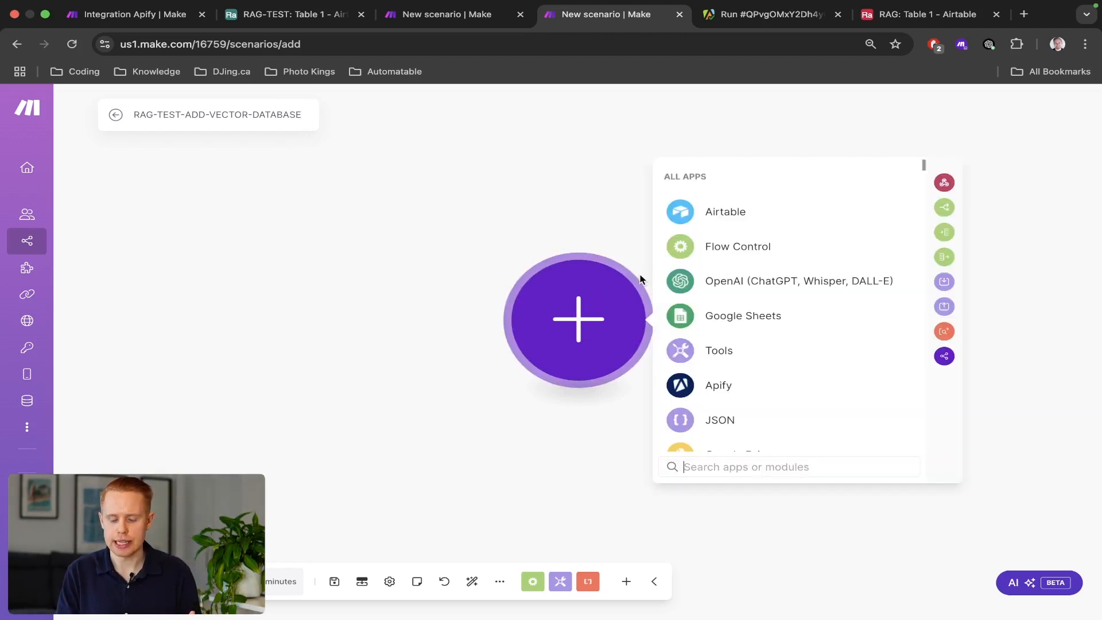
Move the RAG-TEST Airtable tab after the scenario tabs and return to the new scenario.
drag(874, 21, 741, 25)
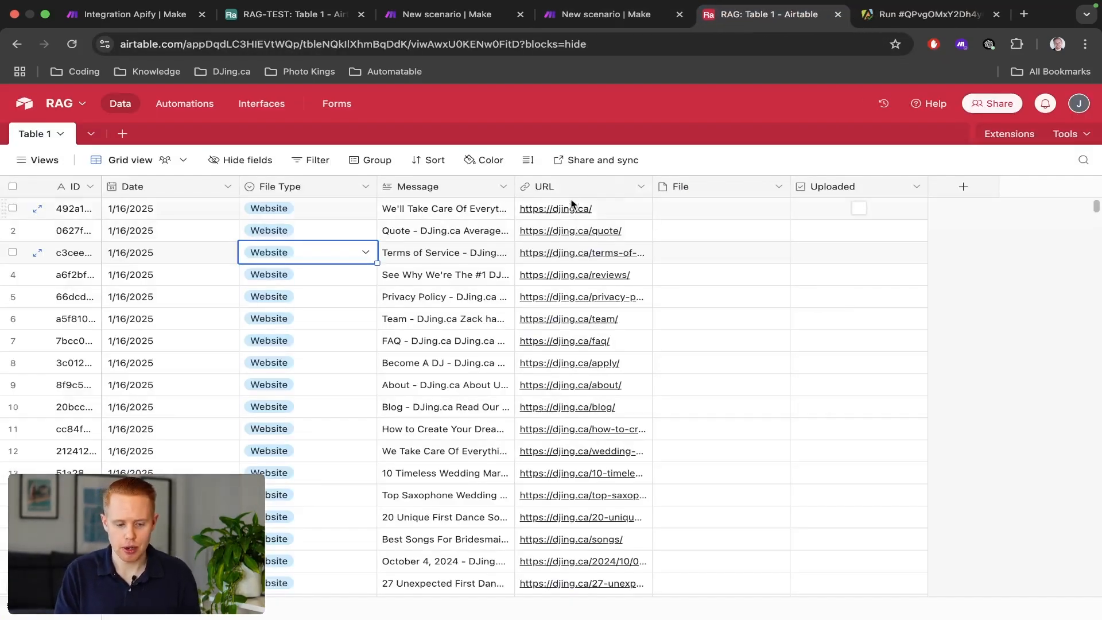
click(254, 27)
drag(253, 27, 574, 30)
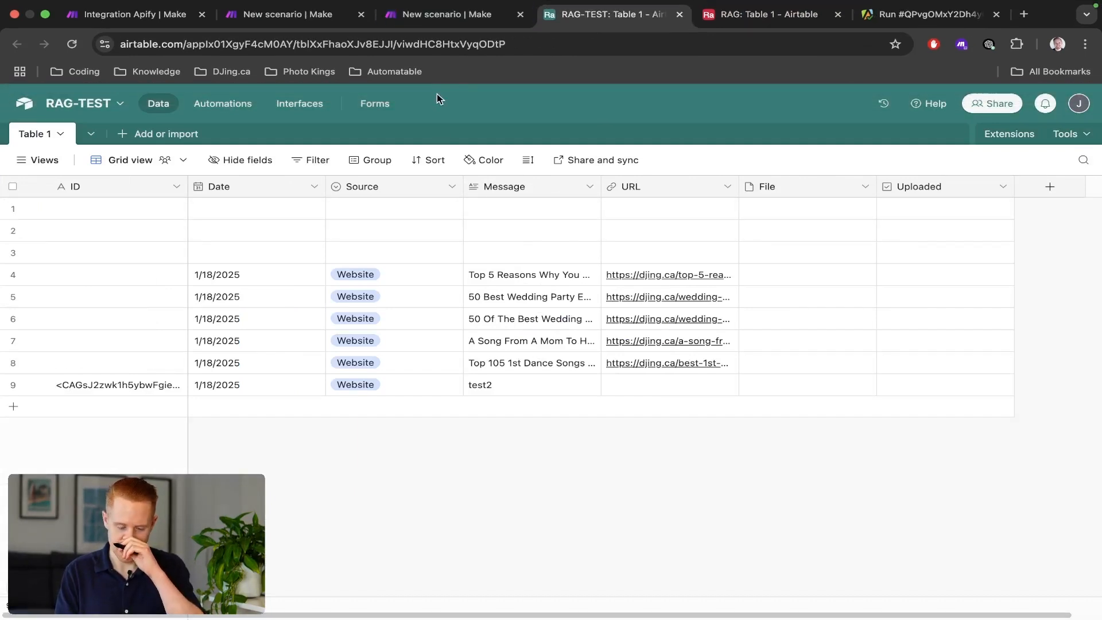
click(447, 24)
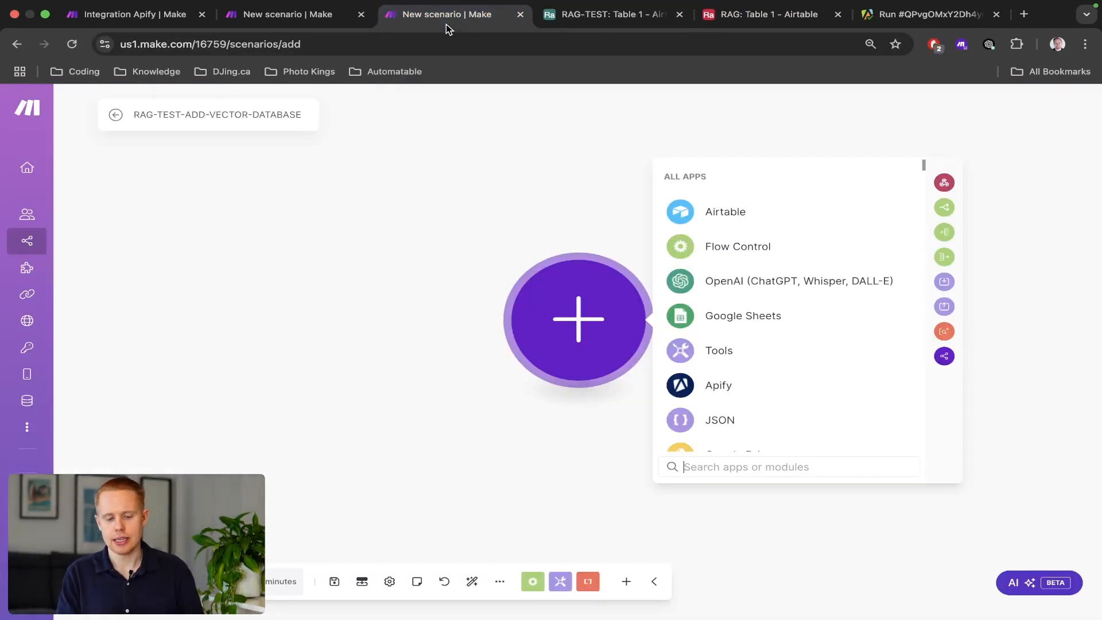
Look through the RAG-TEST-EMAIL, 1. Get Emails and Documents scenarios.
click(291, 19)
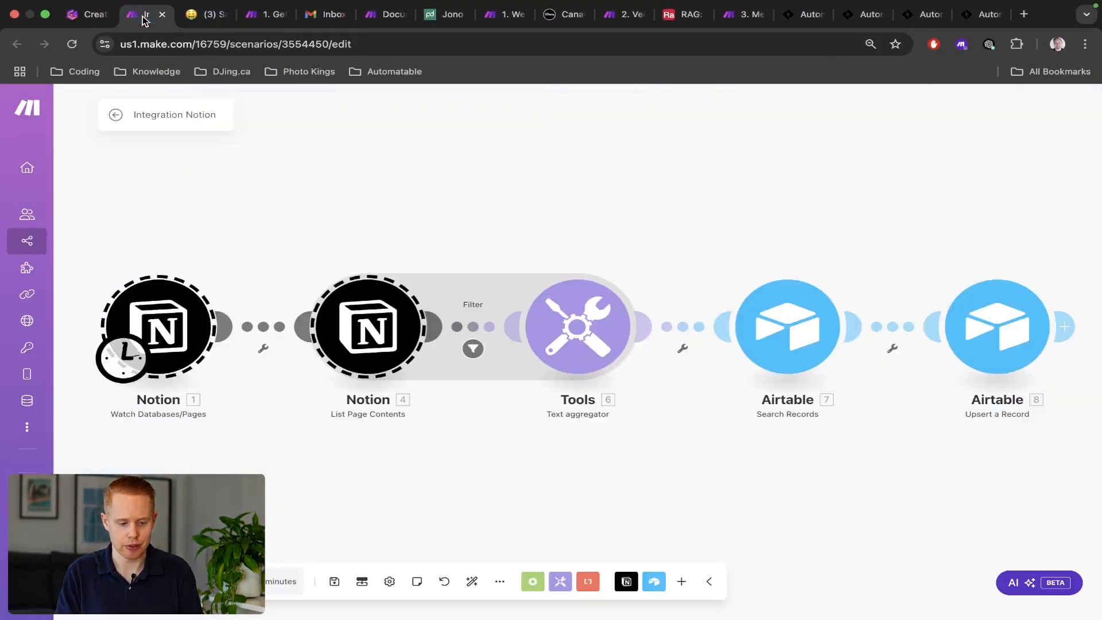
key(ctrl+Tab)
key(ctrl+Tab)
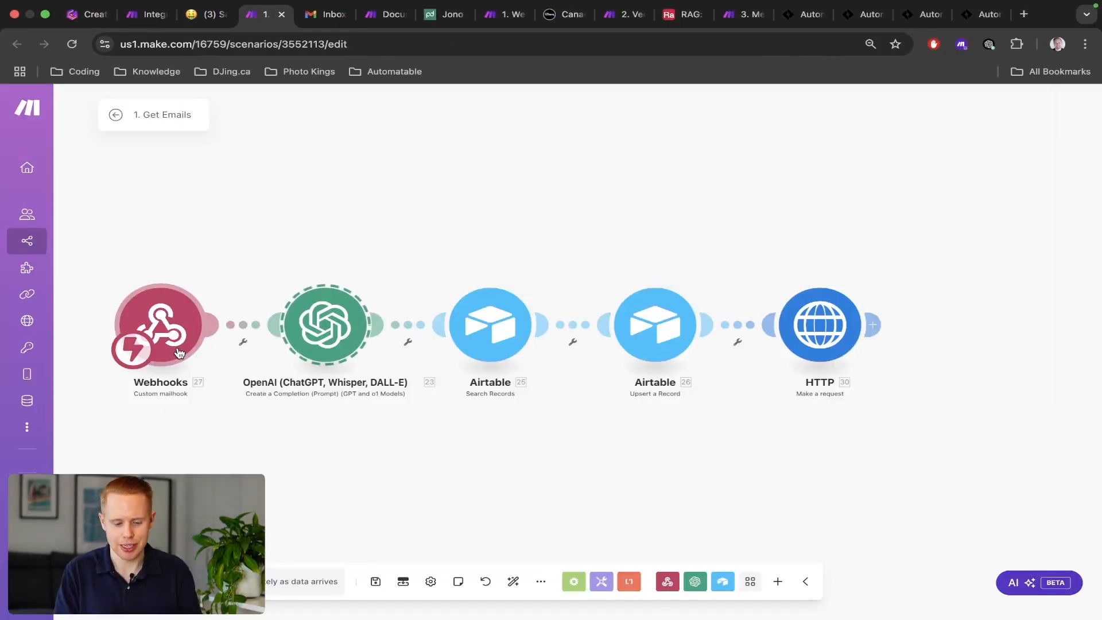
key(ctrl+Tab)
key(ctrl+Tab)
key(ctrl+Tab)
key(ctrl+Tab)
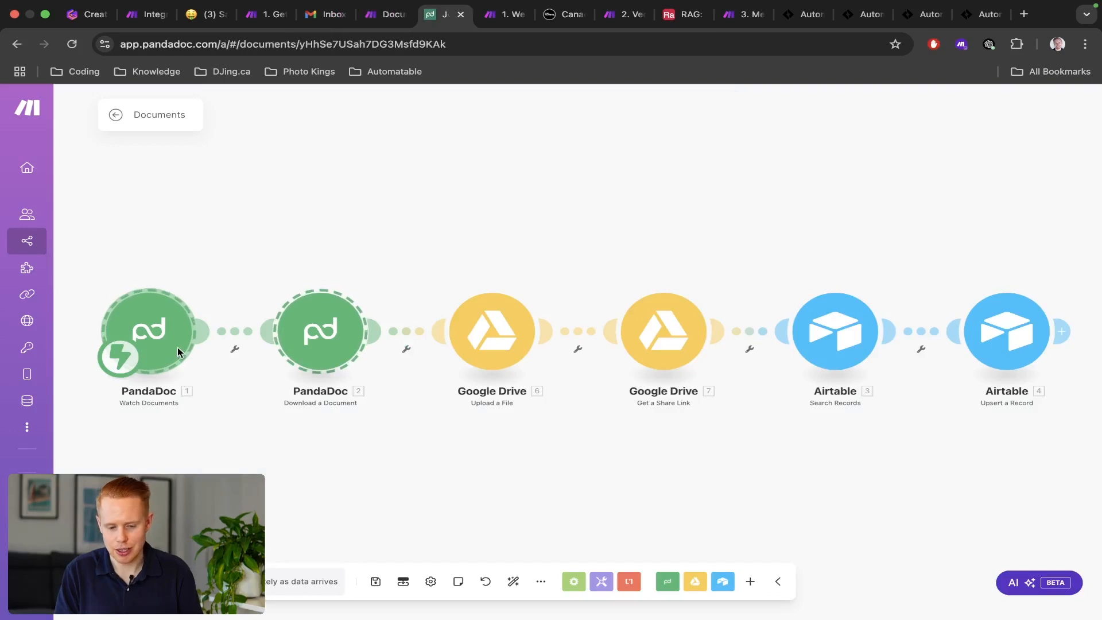
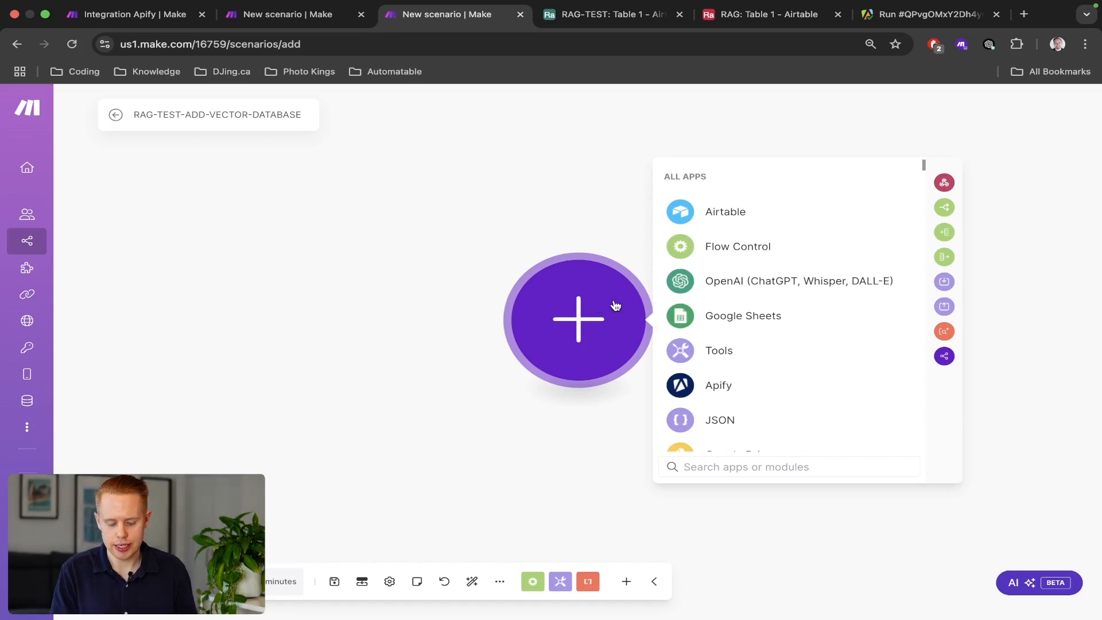
Add a Webhooks Custom webhook trigger and save a new webhook named RAG-TEST-AIRTABLE.
text(webhook)
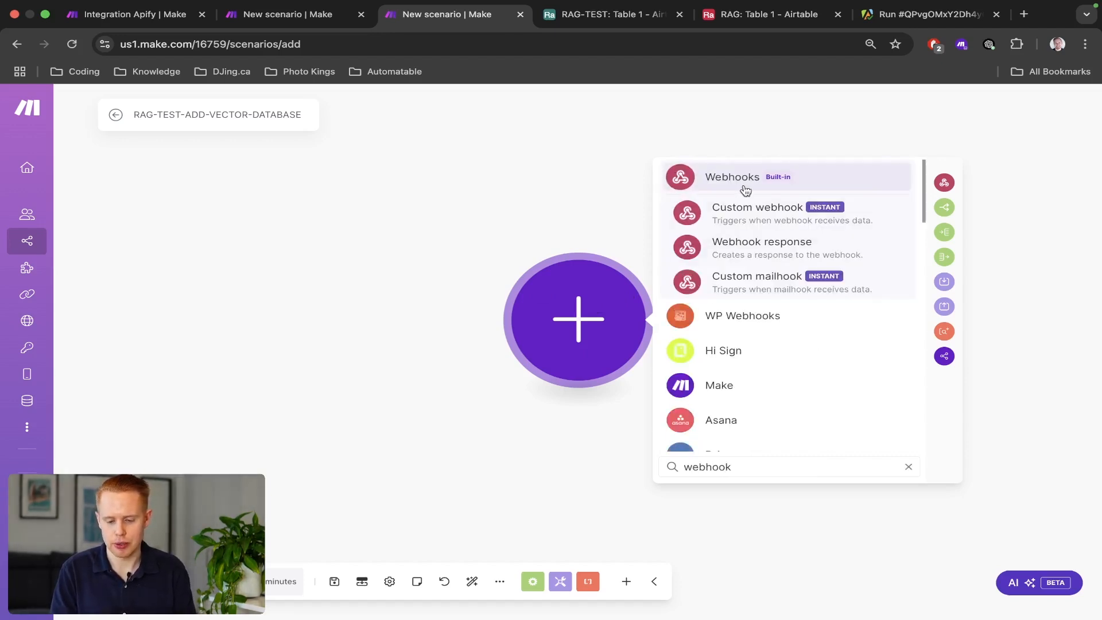
click(746, 185)
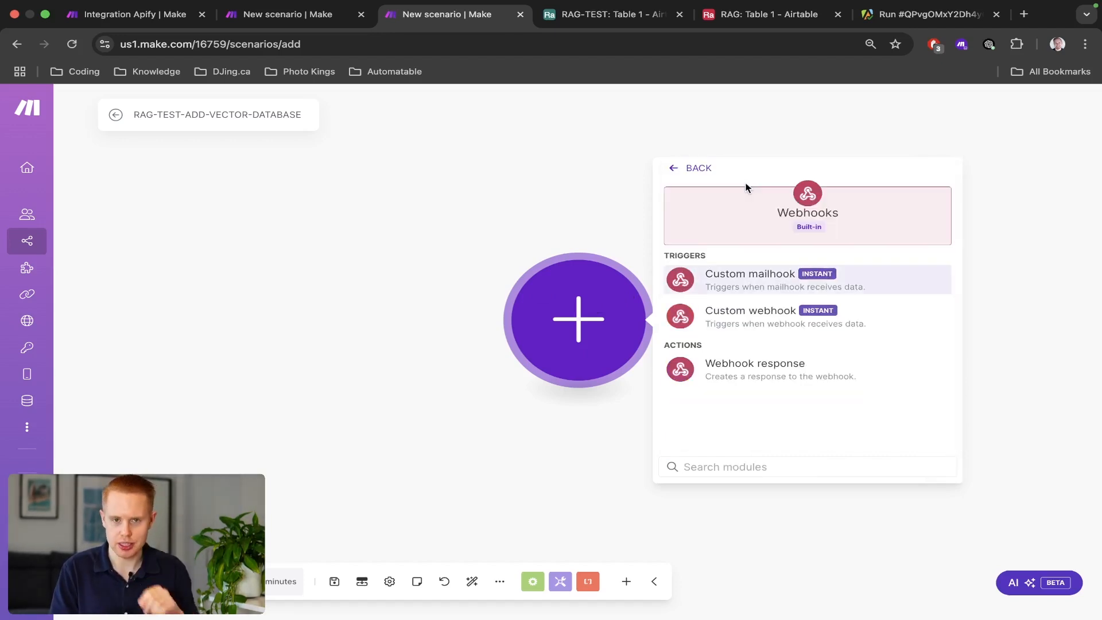
click(736, 329)
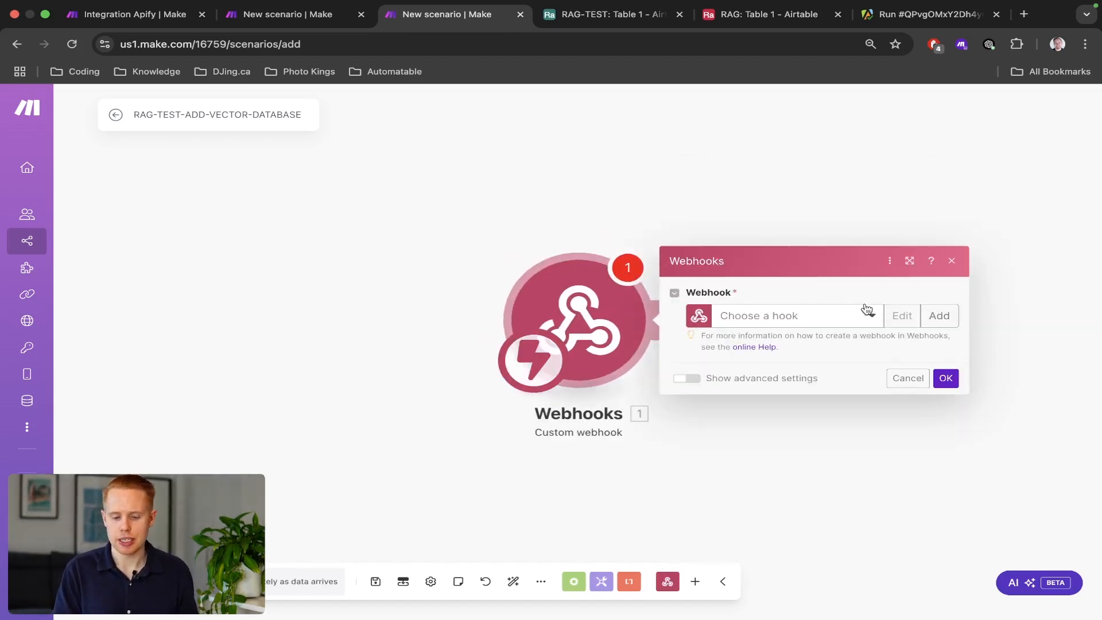
click(939, 316)
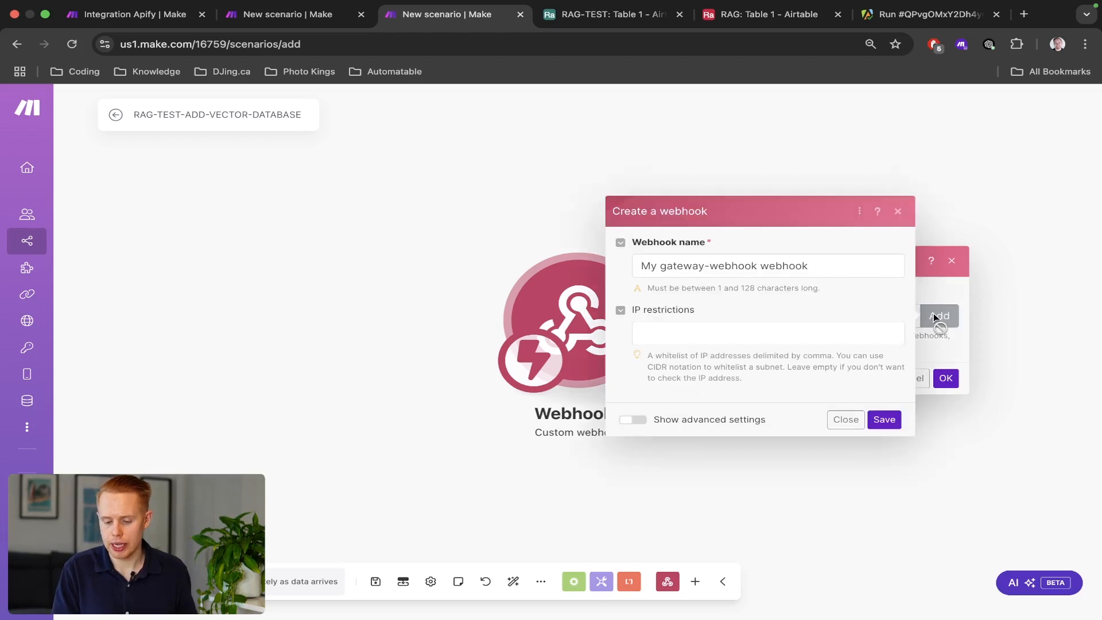
triple_click(743, 277)
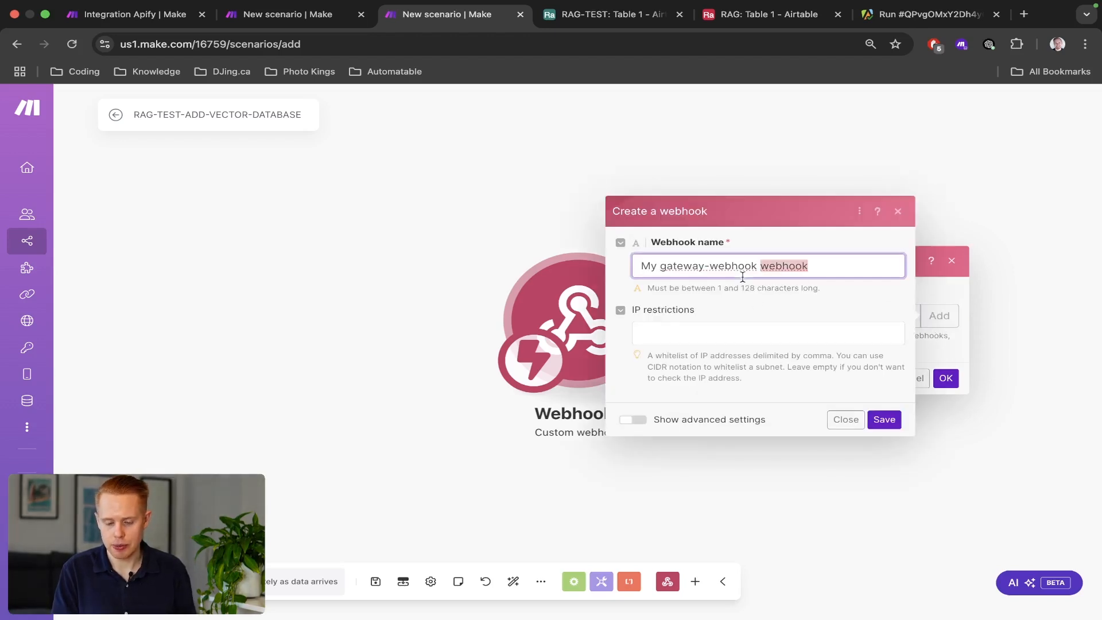
text(RAG-)
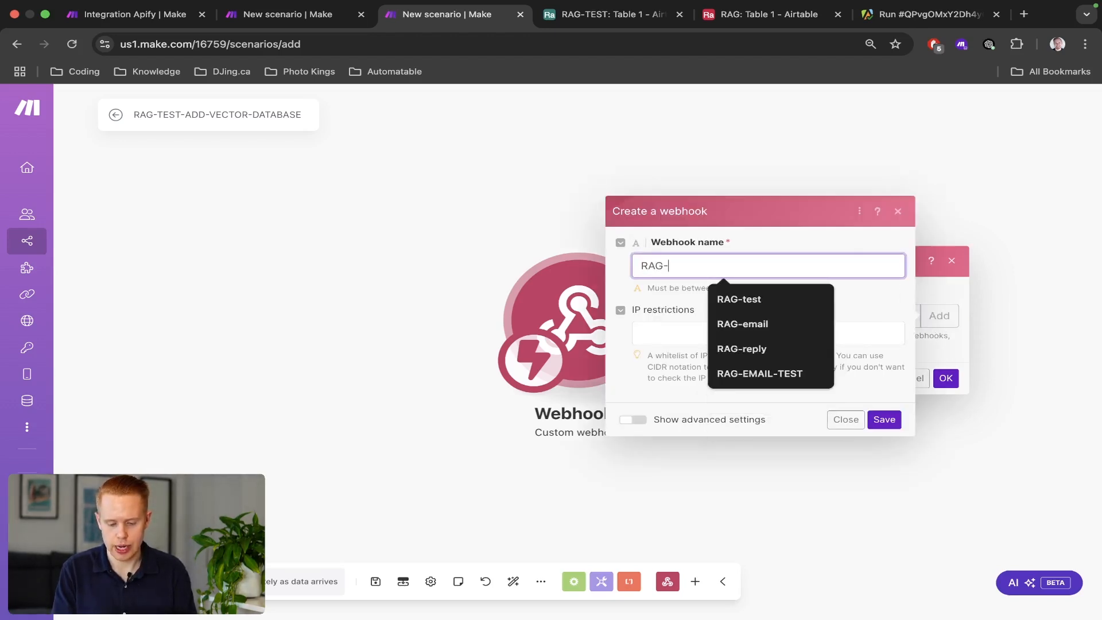
text(TEST-AIRTABLE)
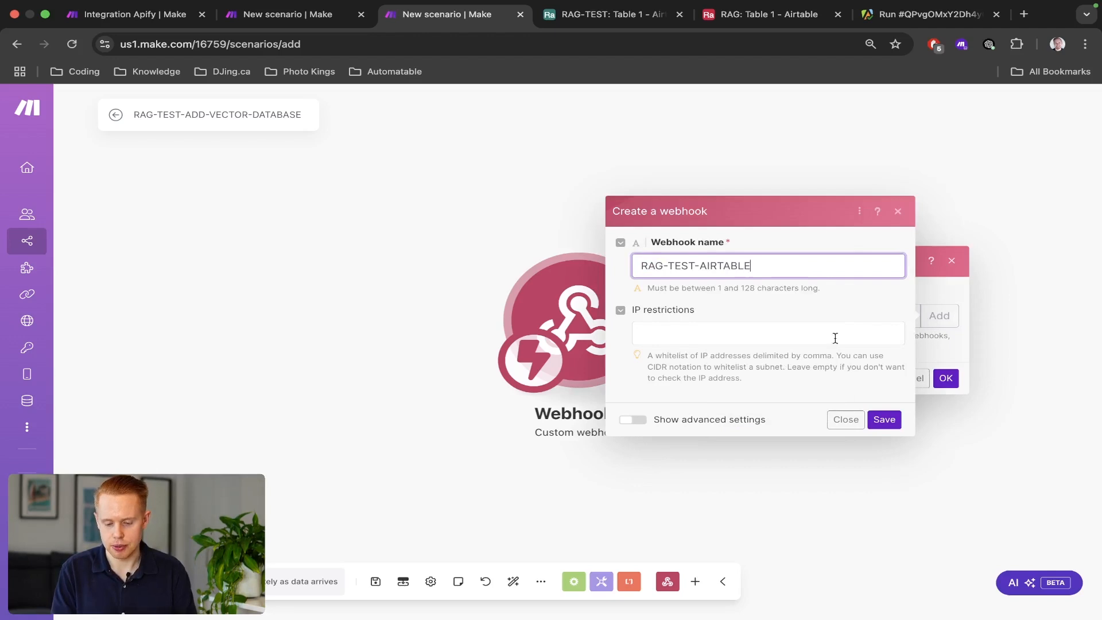
click(884, 419)
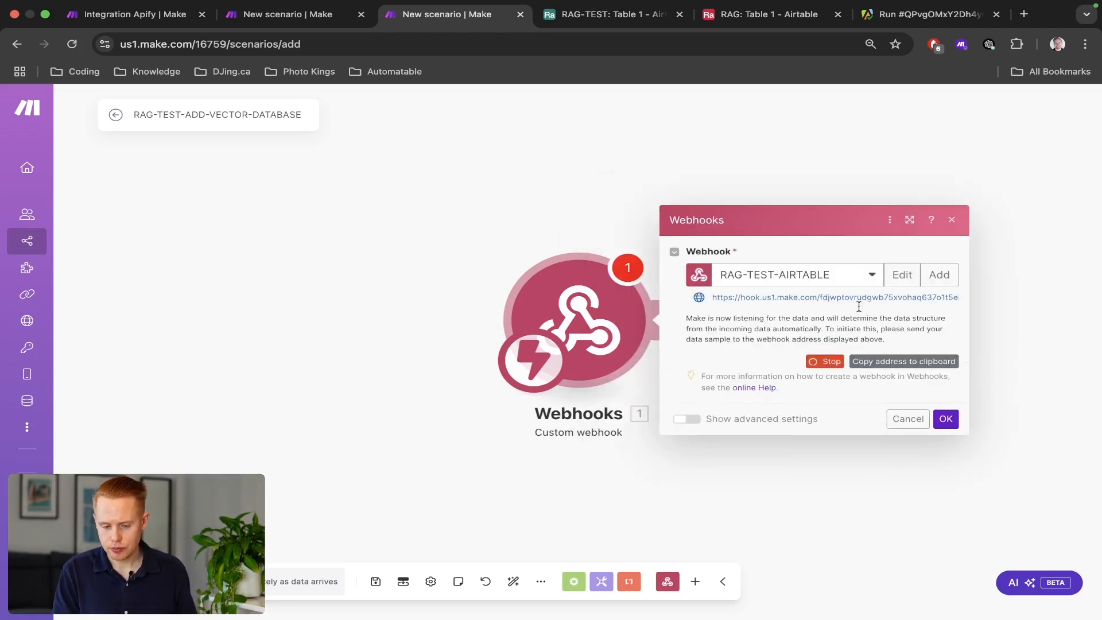
Reorder the Airtable browser tab, then close the webhook settings in Make.
drag(770, 14, 623, 20)
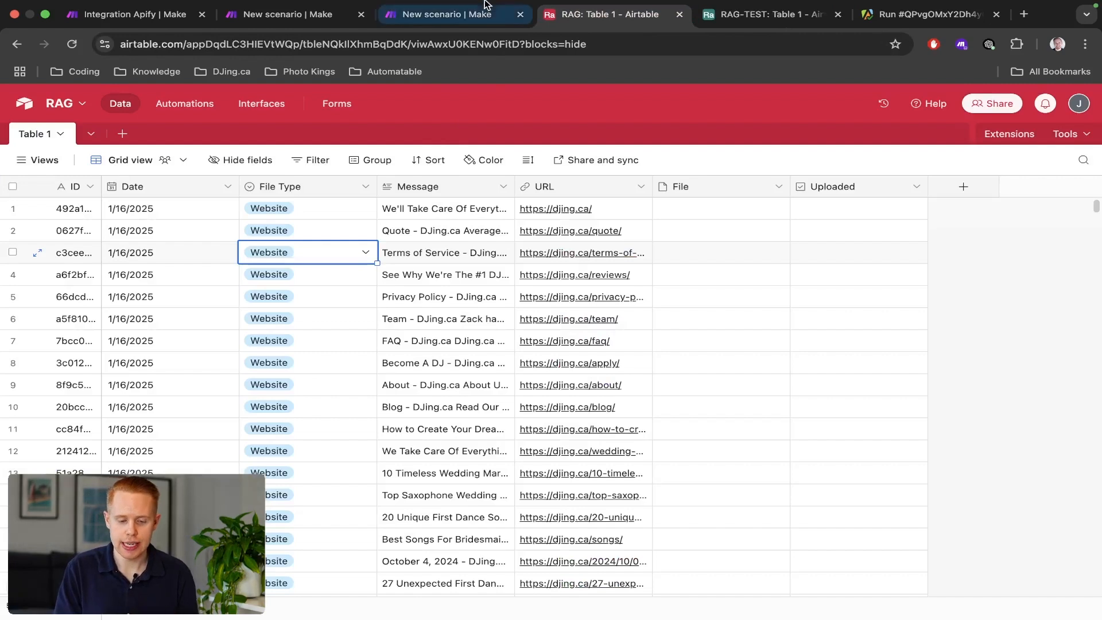
click(448, 14)
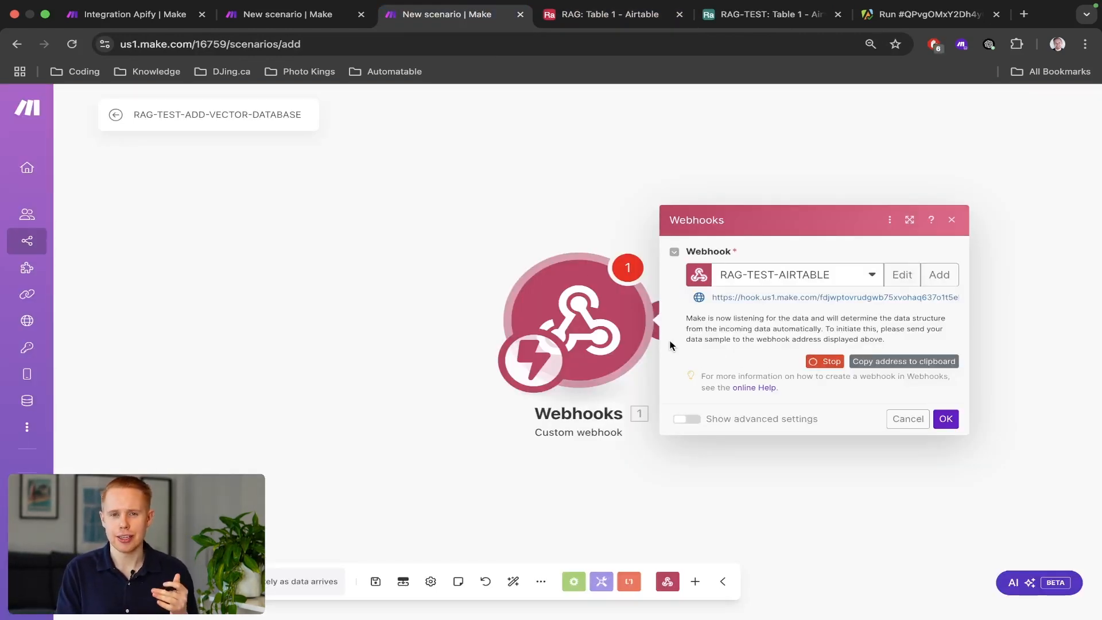
click(451, 191)
Add an empty module, browse the Airtable modules, then delete the empty module.
right_click(453, 190)
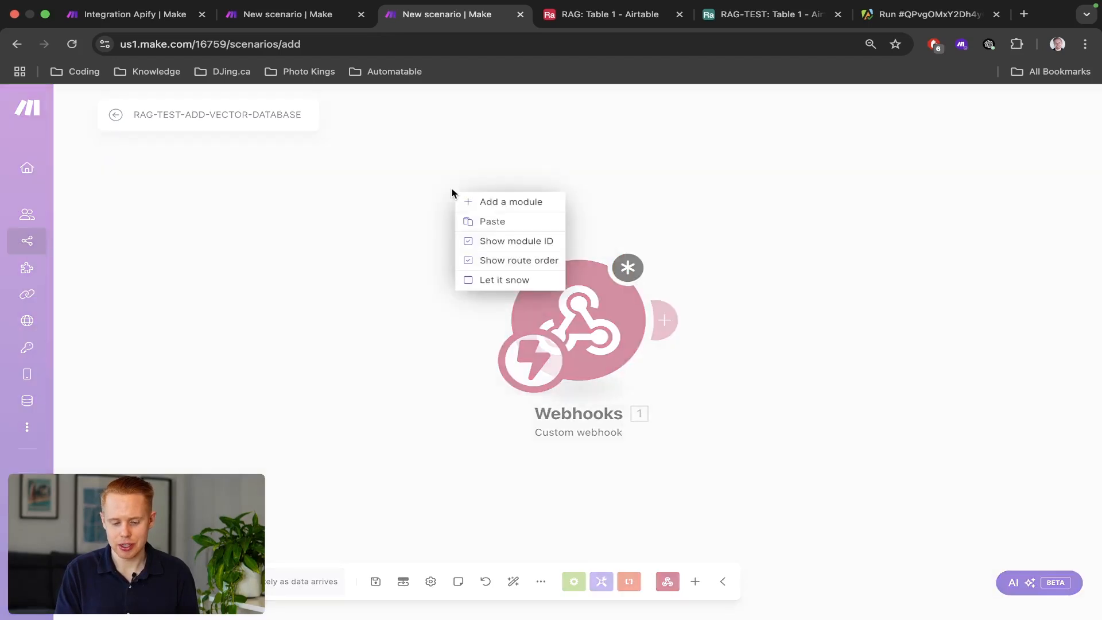
click(480, 202)
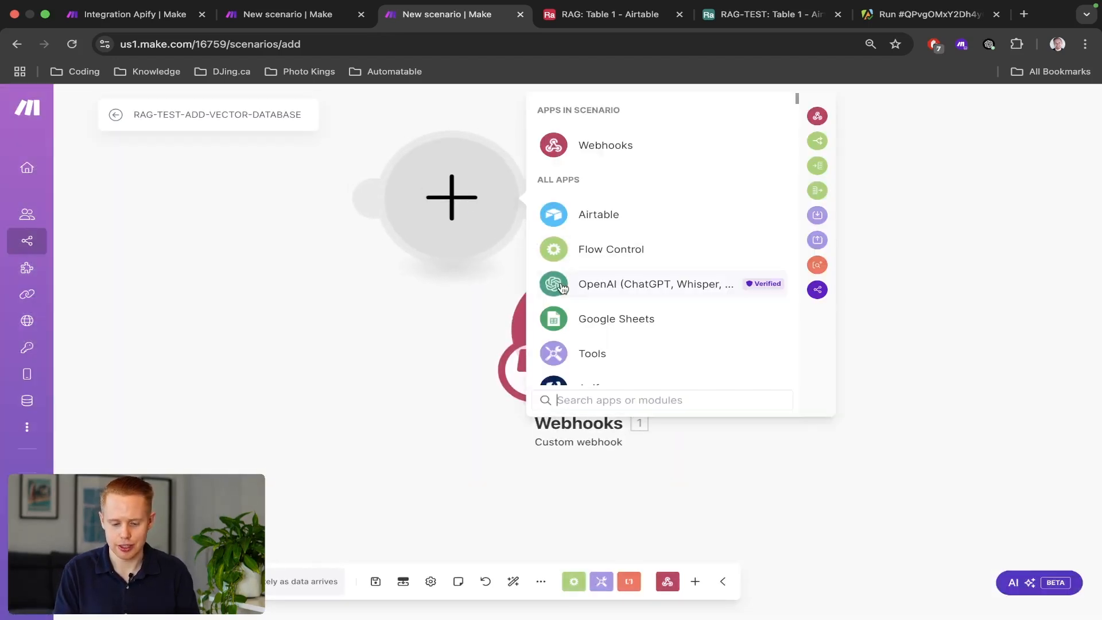
click(585, 224)
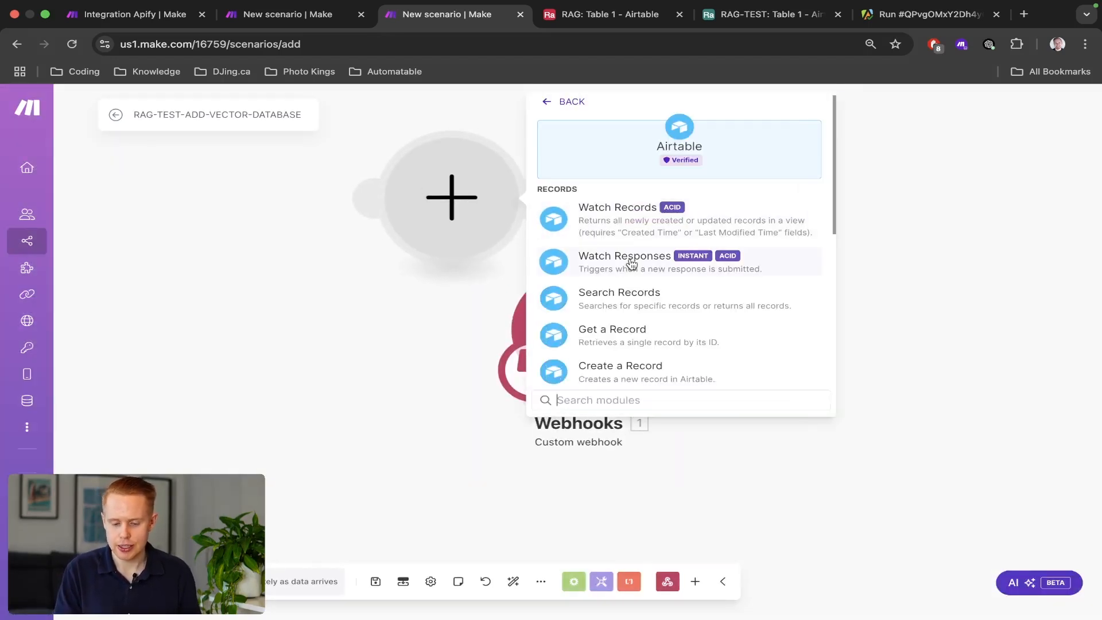
scroll(631, 263, down, 5)
scroll(627, 261, up, 5)
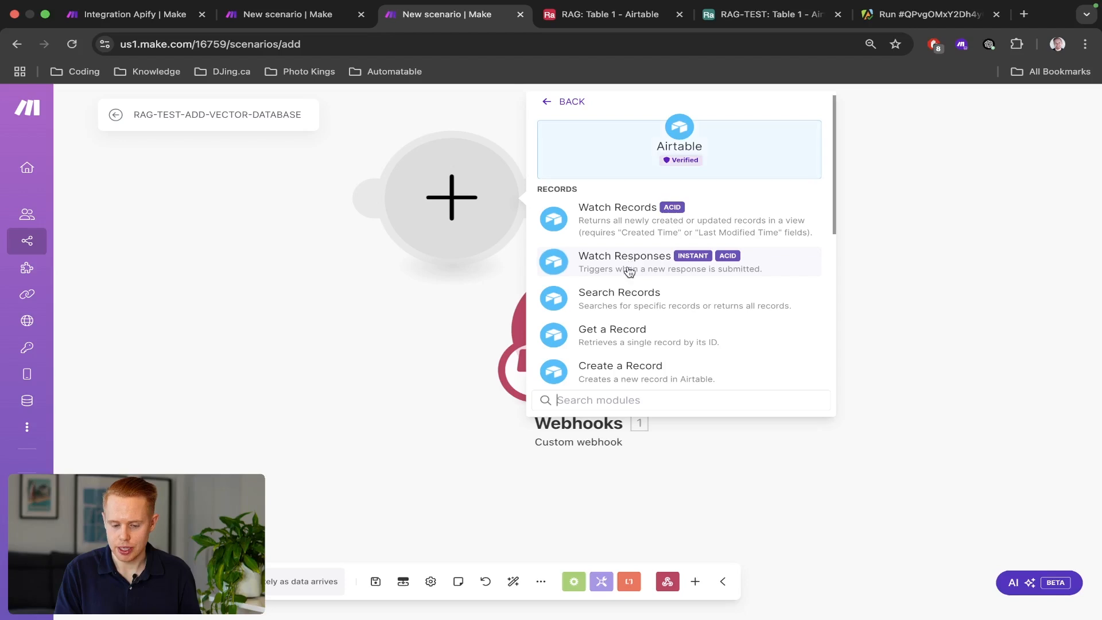
click(253, 227)
right_click(432, 201)
click(459, 229)
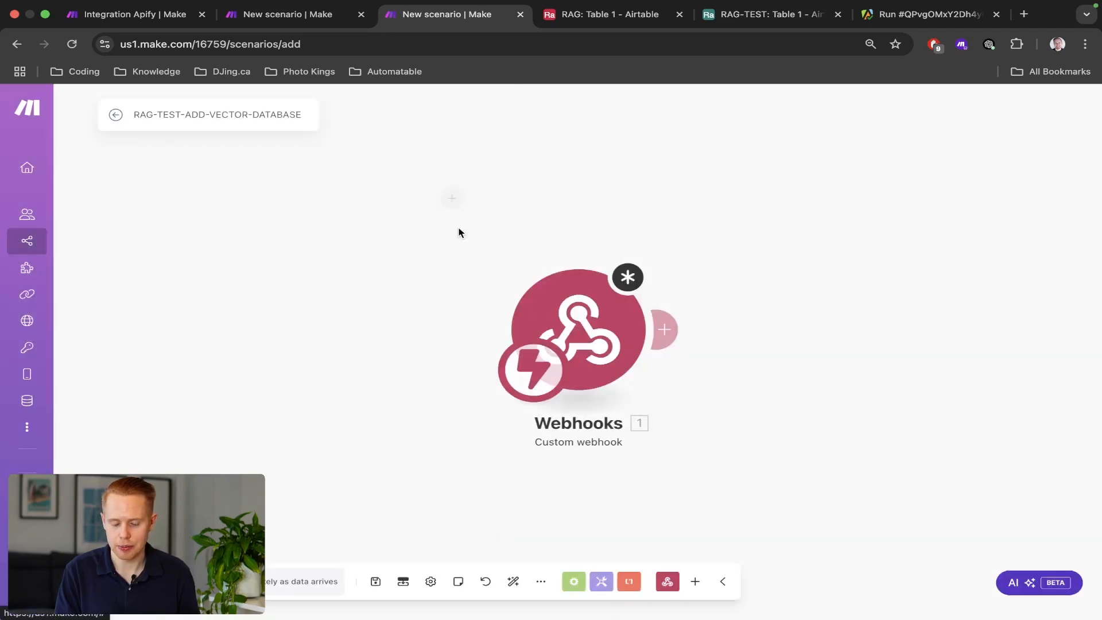
In the RAG Airtable base's automations, switch Automation 1 off and create Automation 2.
click(588, 26)
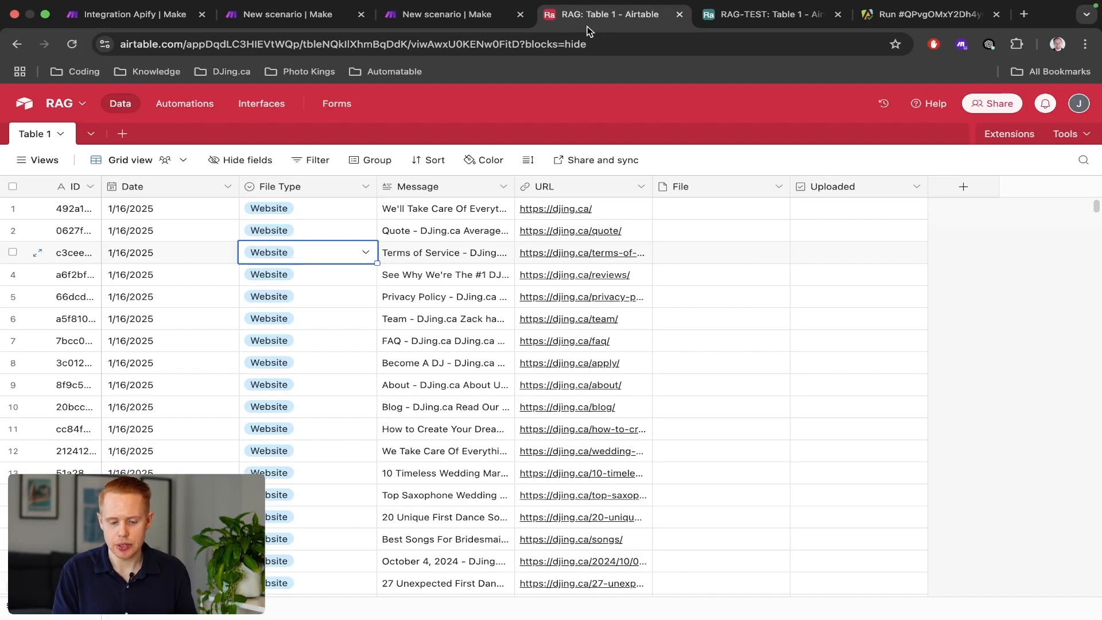
click(198, 103)
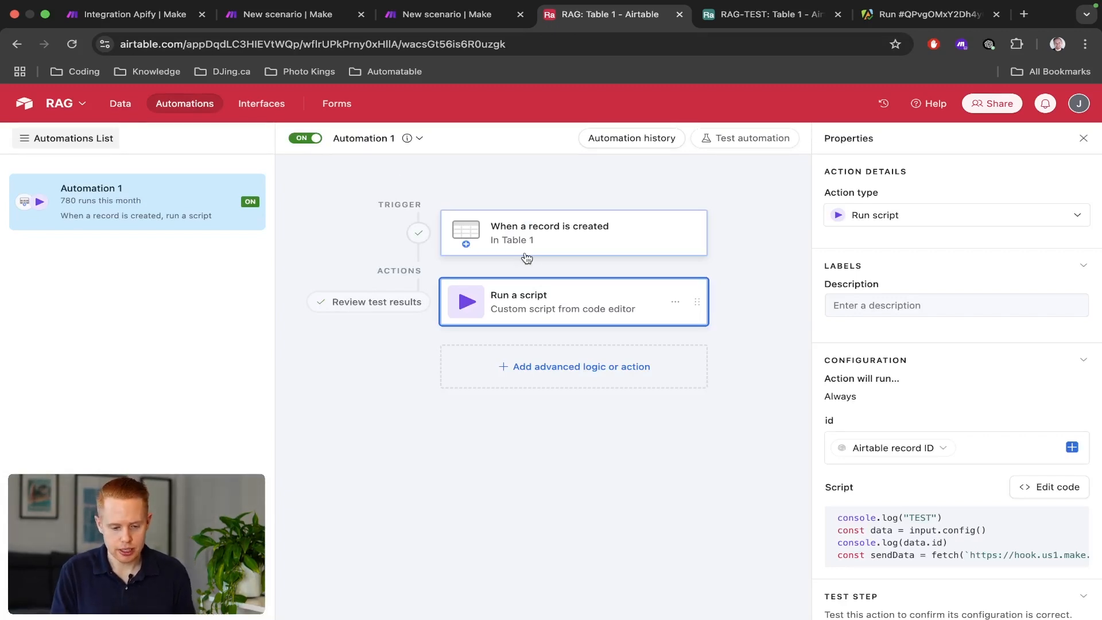
click(316, 140)
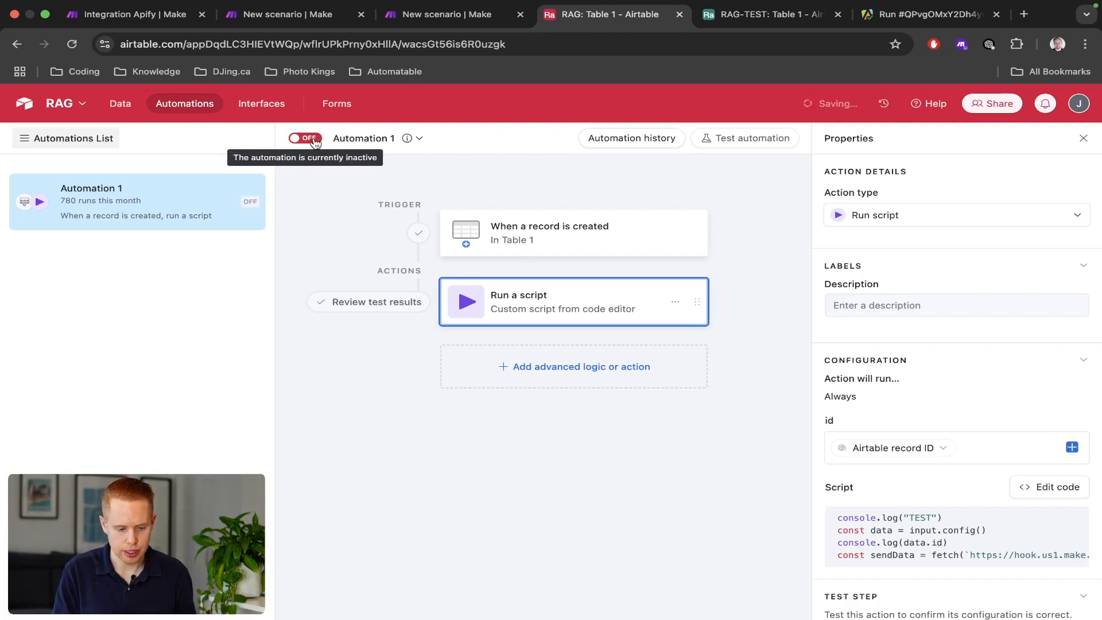
right_click(136, 249)
click(77, 275)
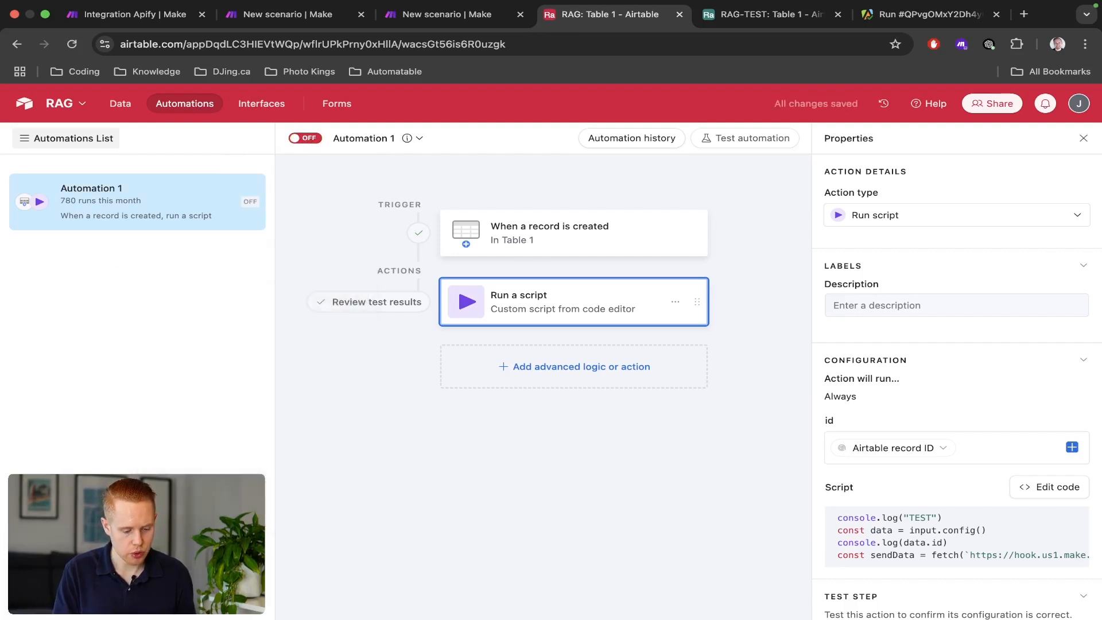
click(77, 580)
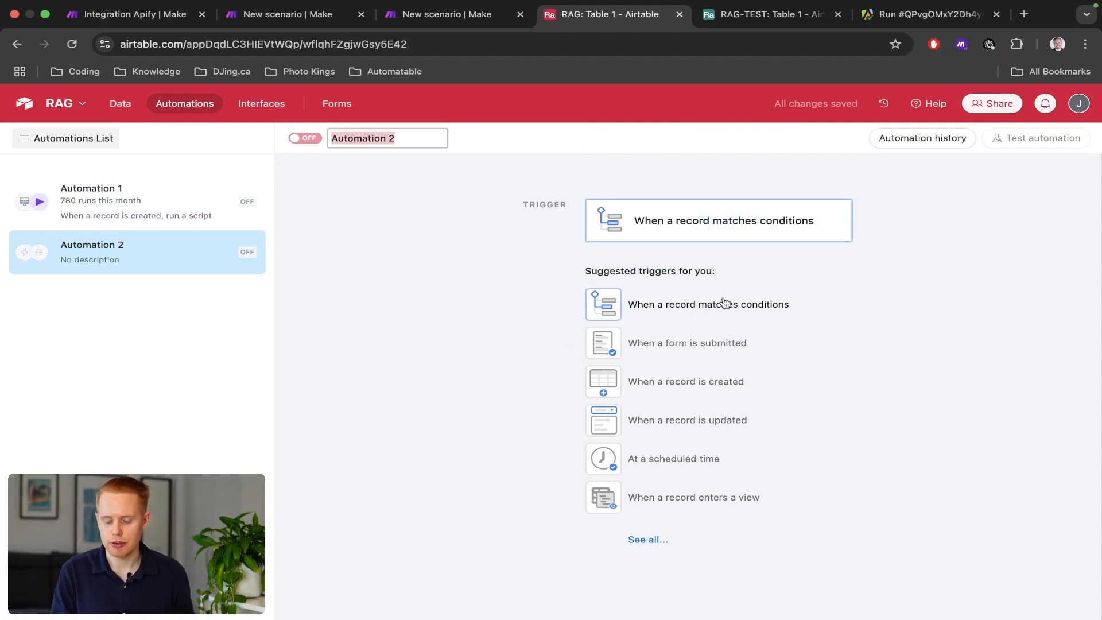
Set Automation 2's trigger to 'When record created' on Table 1.
click(727, 235)
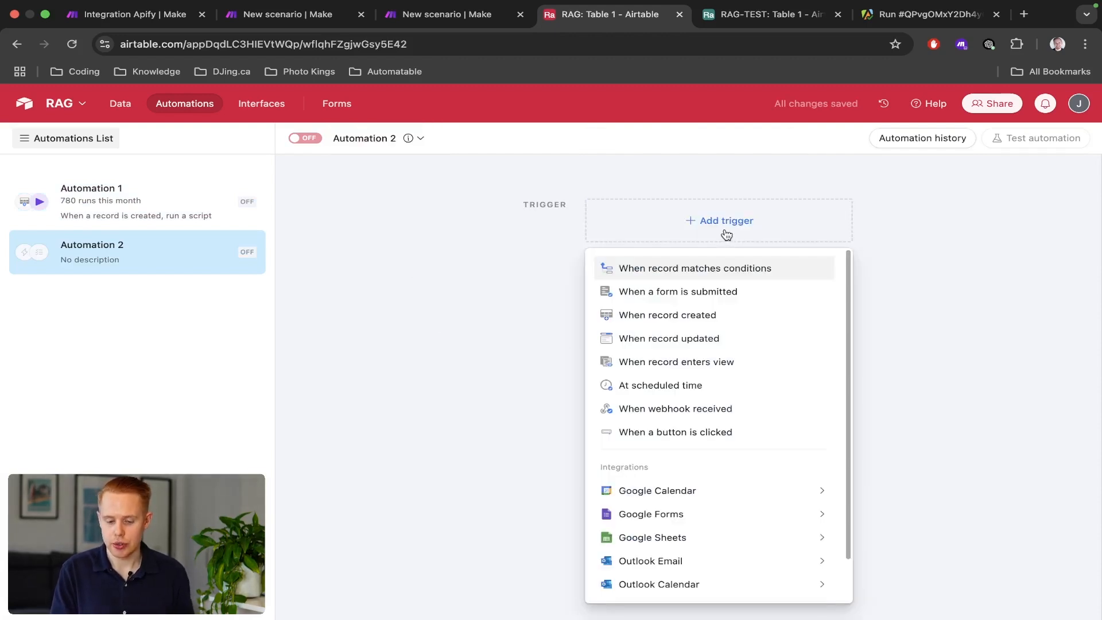
click(698, 315)
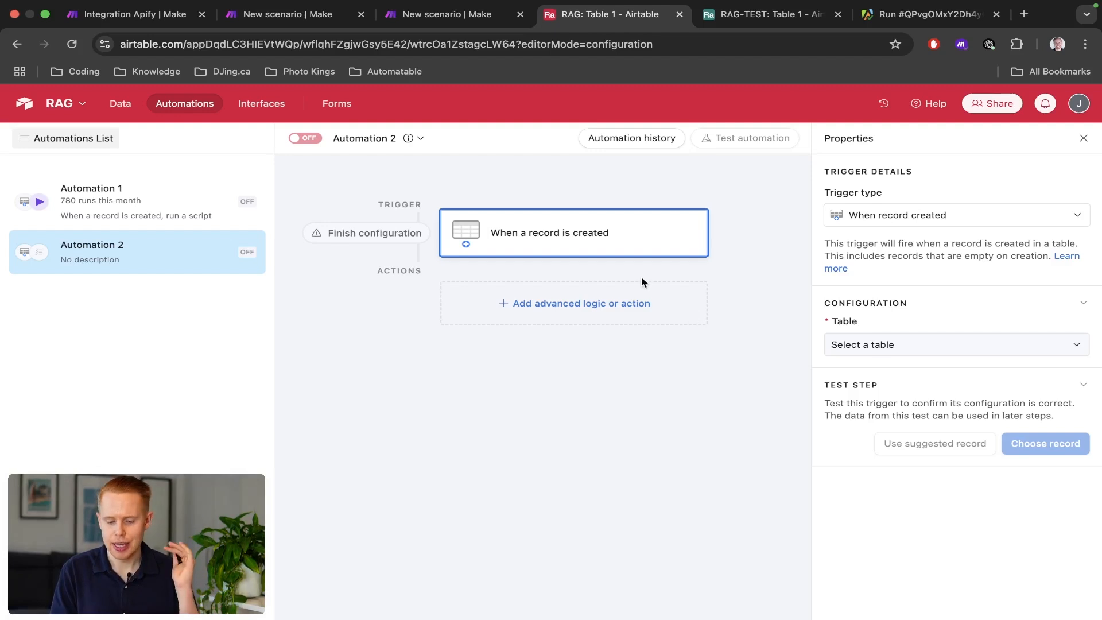
click(883, 345)
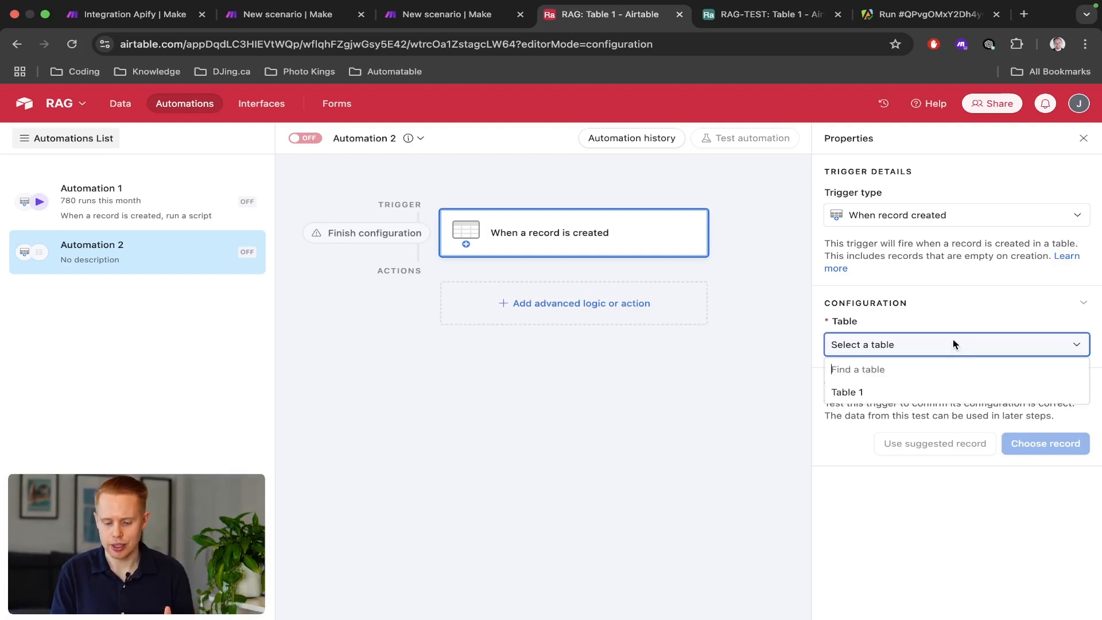
click(912, 394)
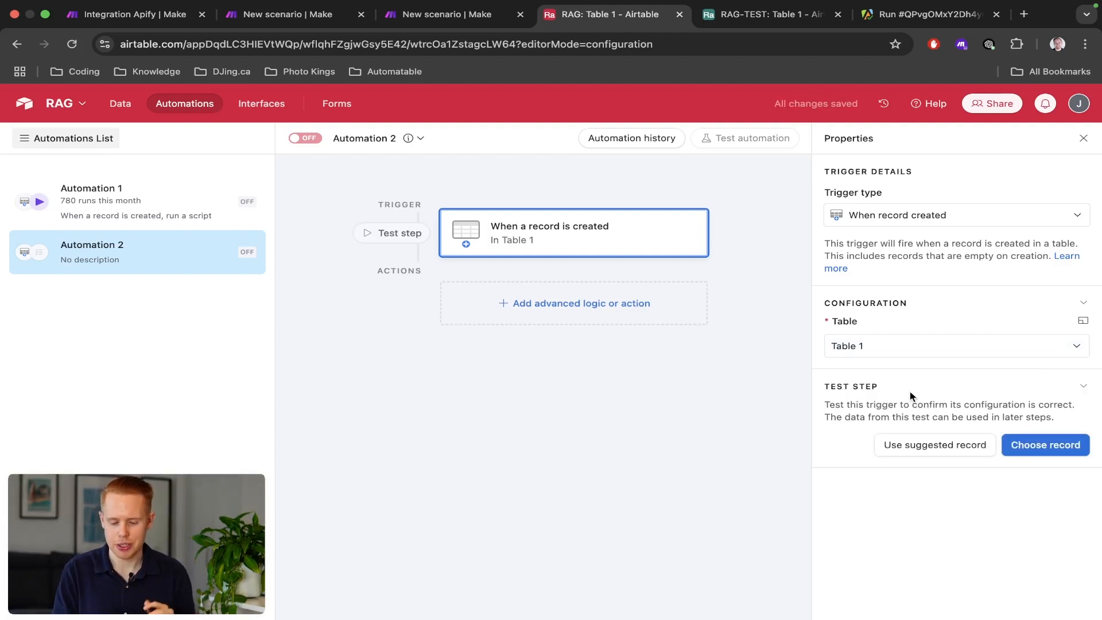
Browse the list of actions that can follow the trigger.
click(562, 318)
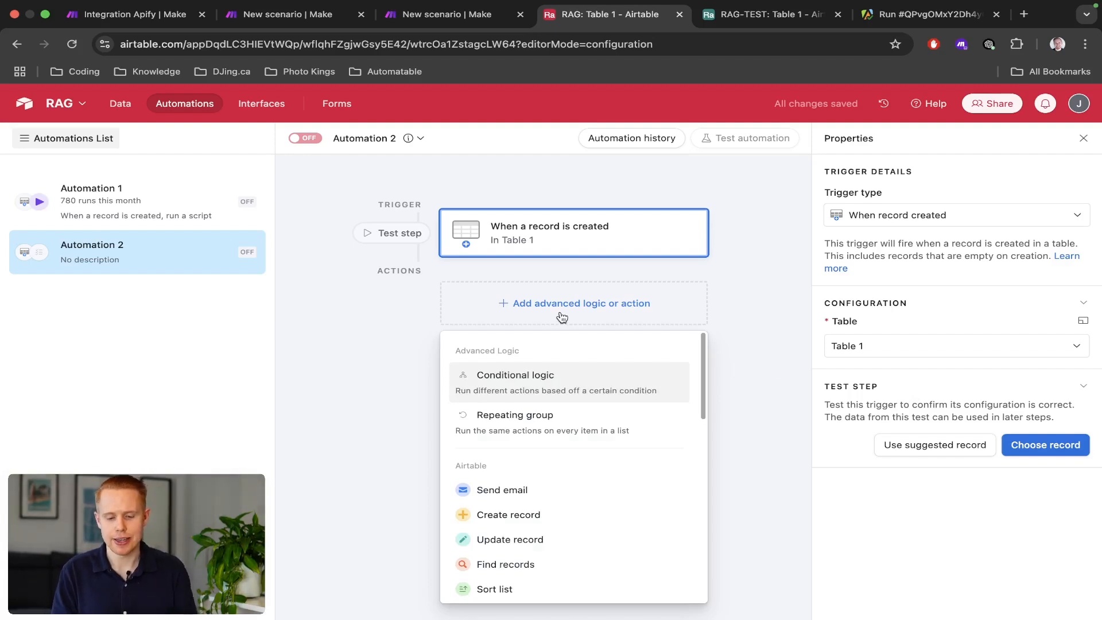
key(ctrl+shift+Tab)
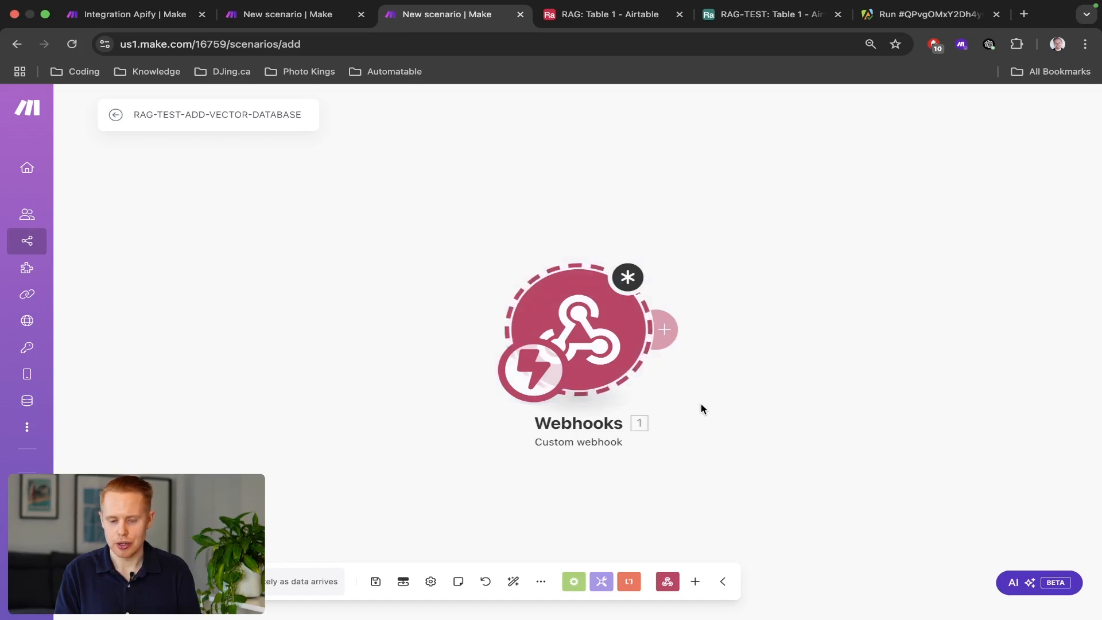
key(ctrl+Tab)
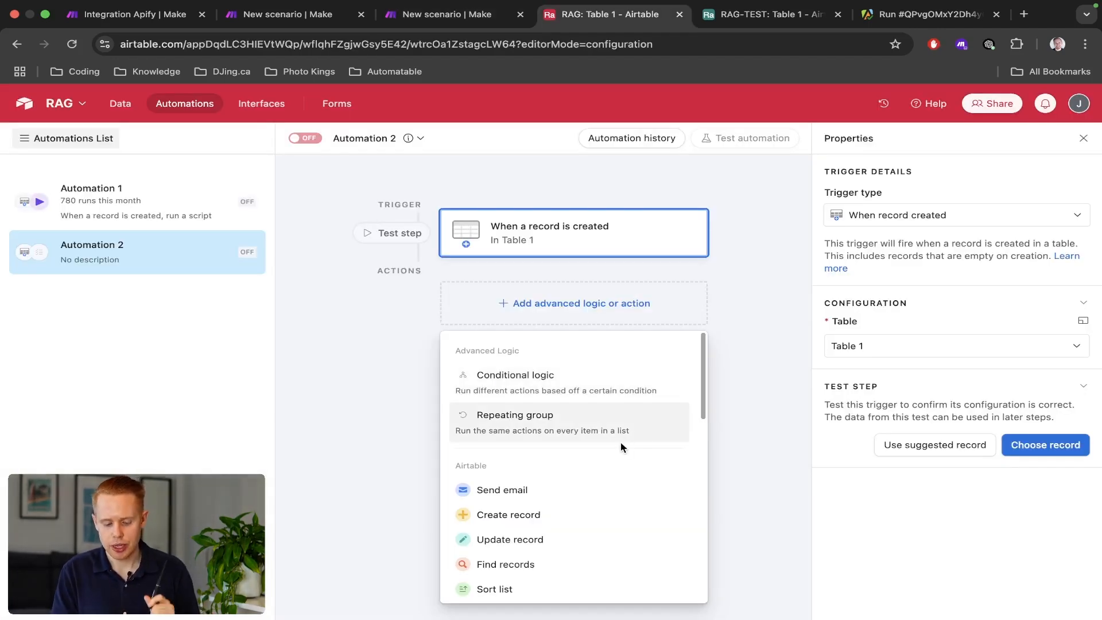
click(584, 313)
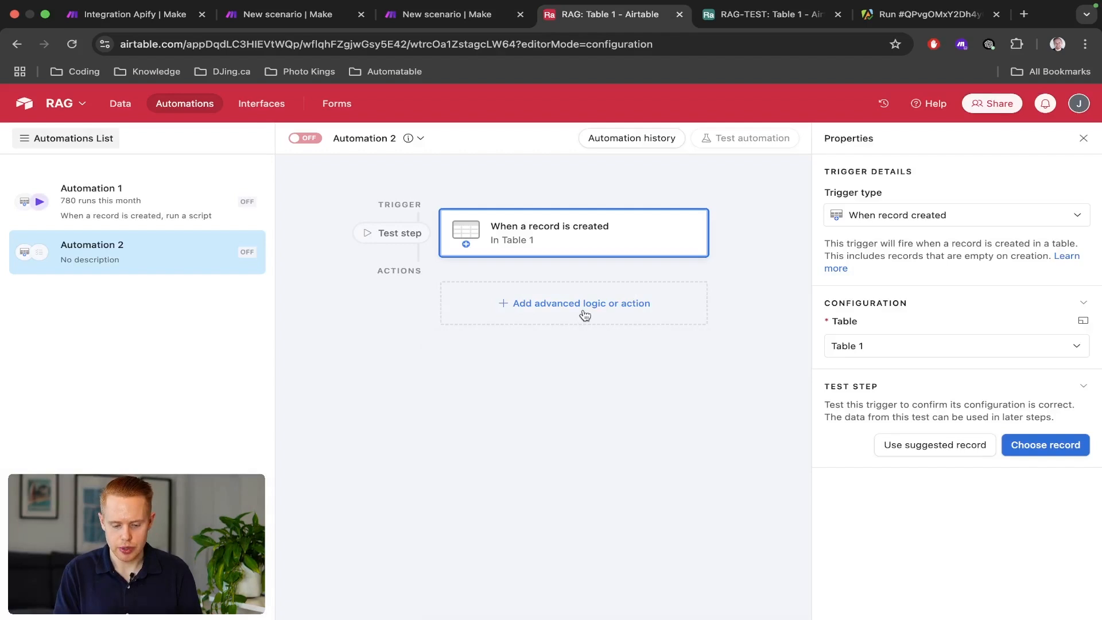
click(558, 312)
scroll(545, 428, down, 2)
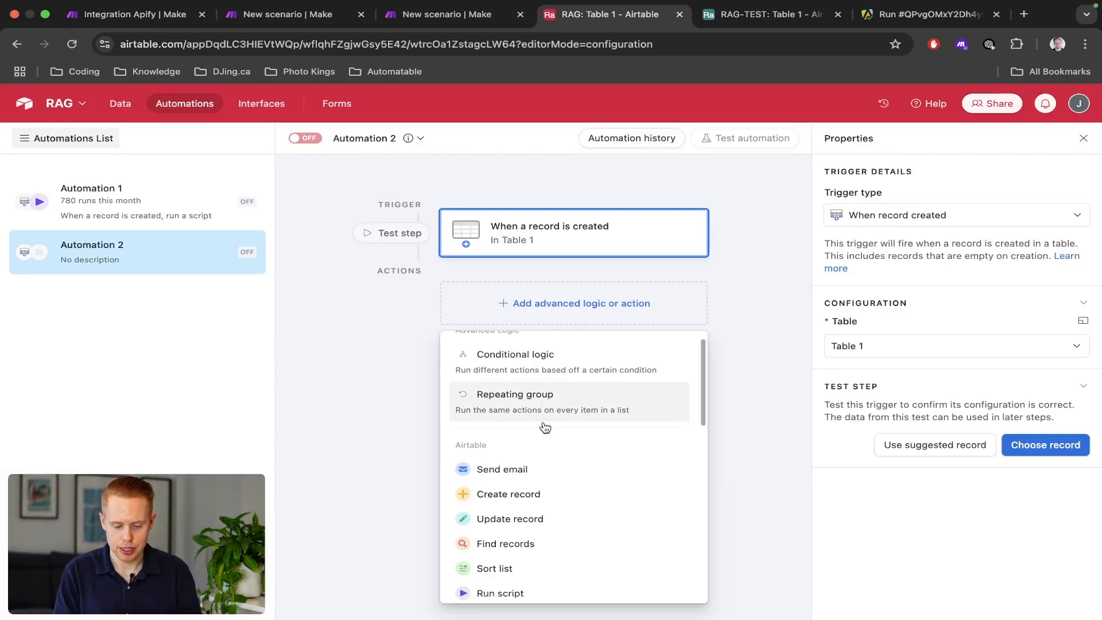
scroll(534, 442, down, 2)
Add a Run script action with an input variable ID set to the Airtable record ID.
click(511, 476)
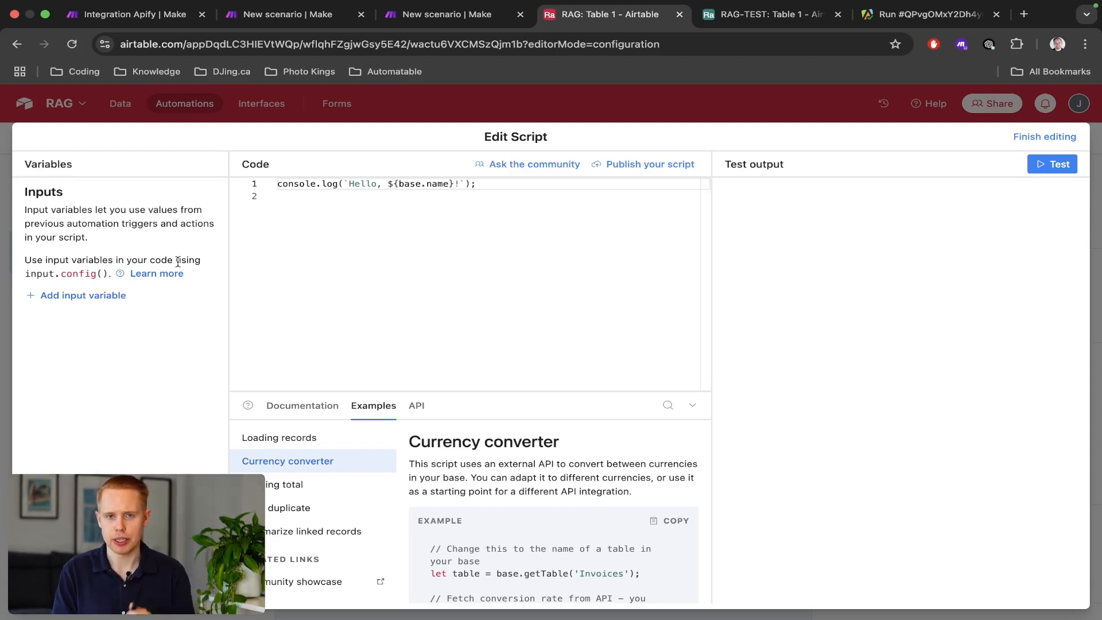
click(118, 295)
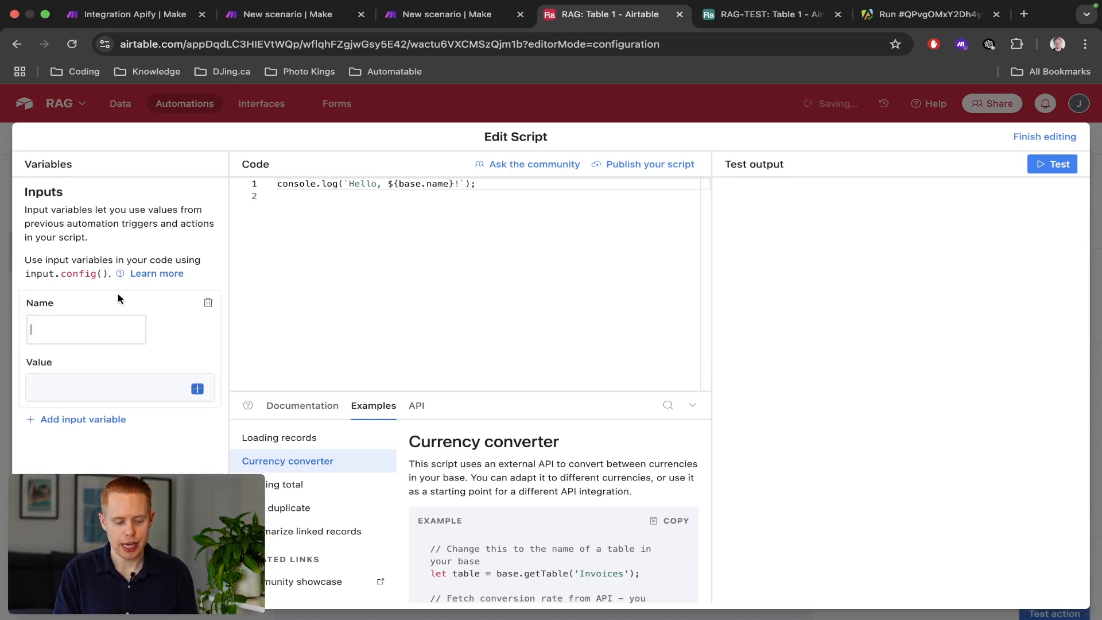
click(76, 340)
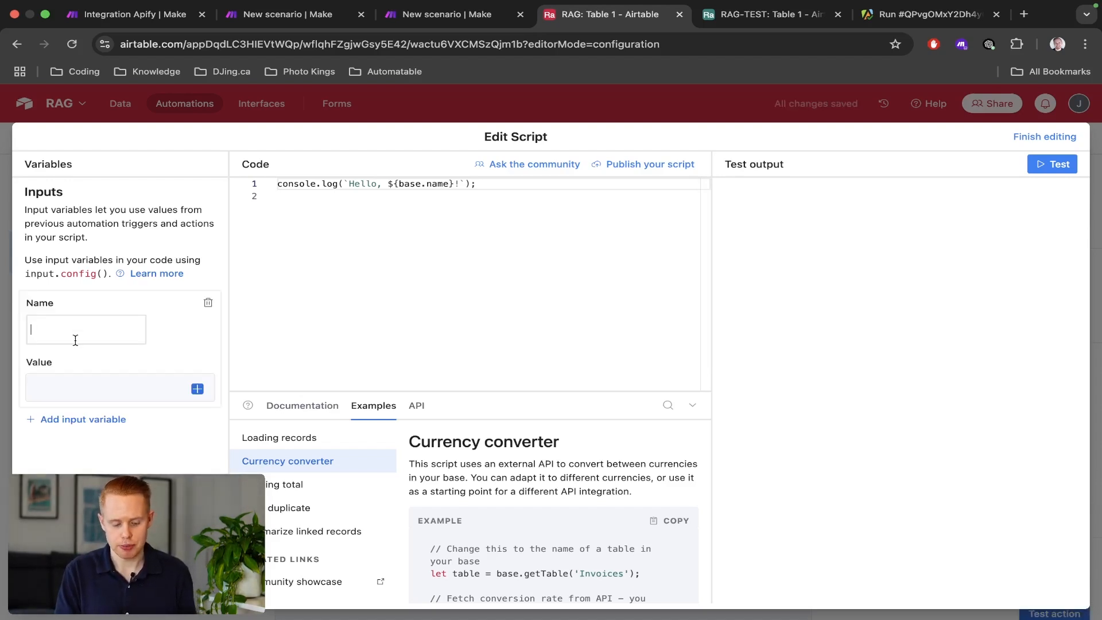
text(ID)
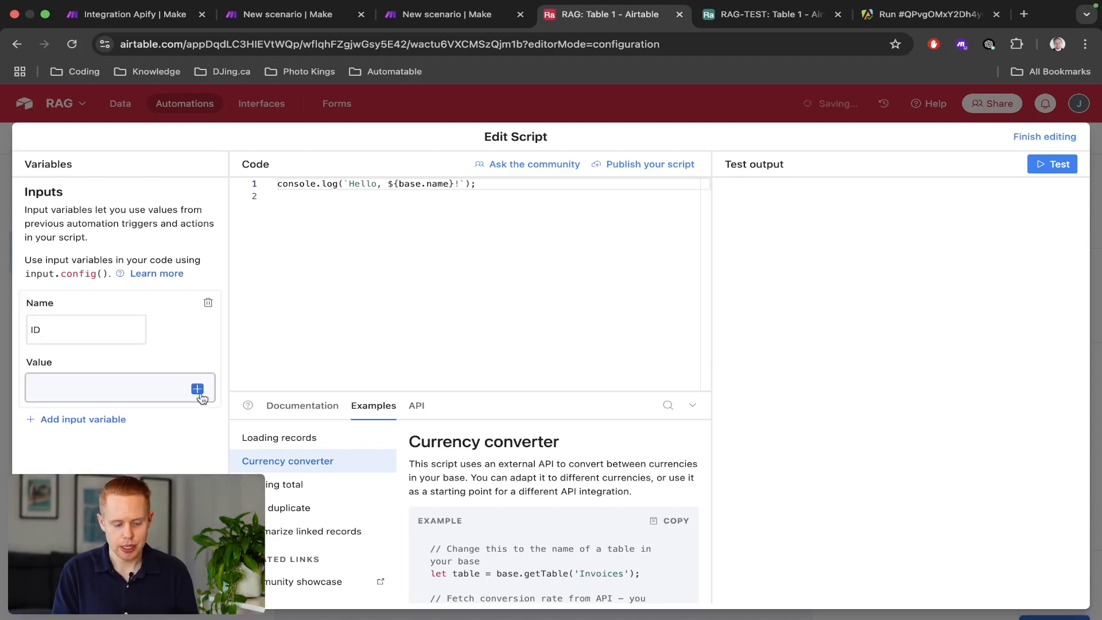
click(197, 390)
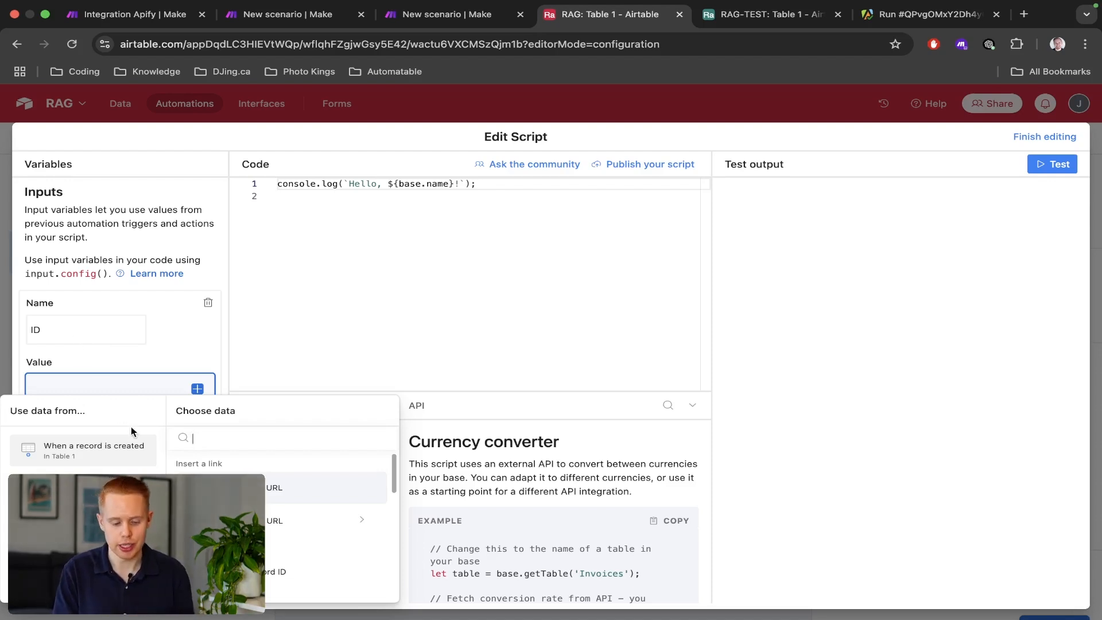
scroll(282, 505, down, 1)
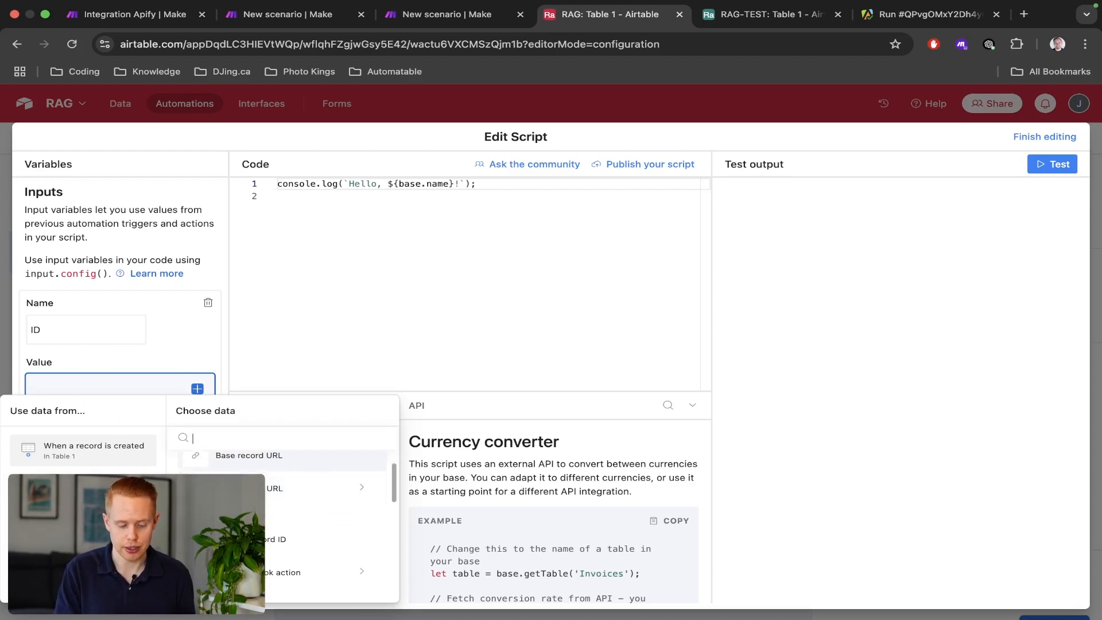
click(321, 539)
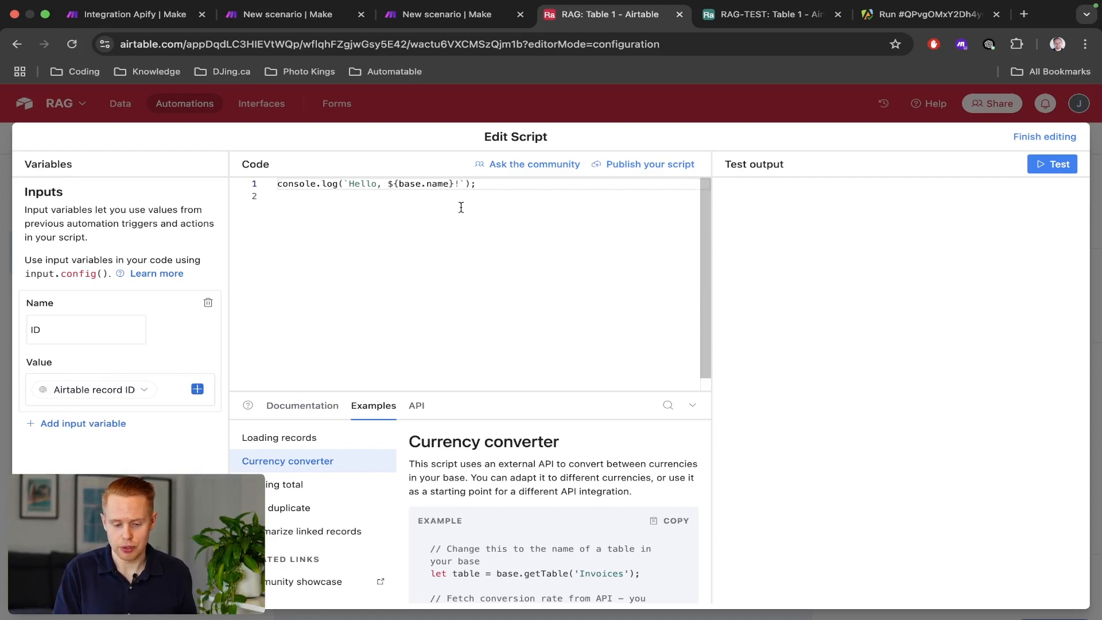
key(Return)
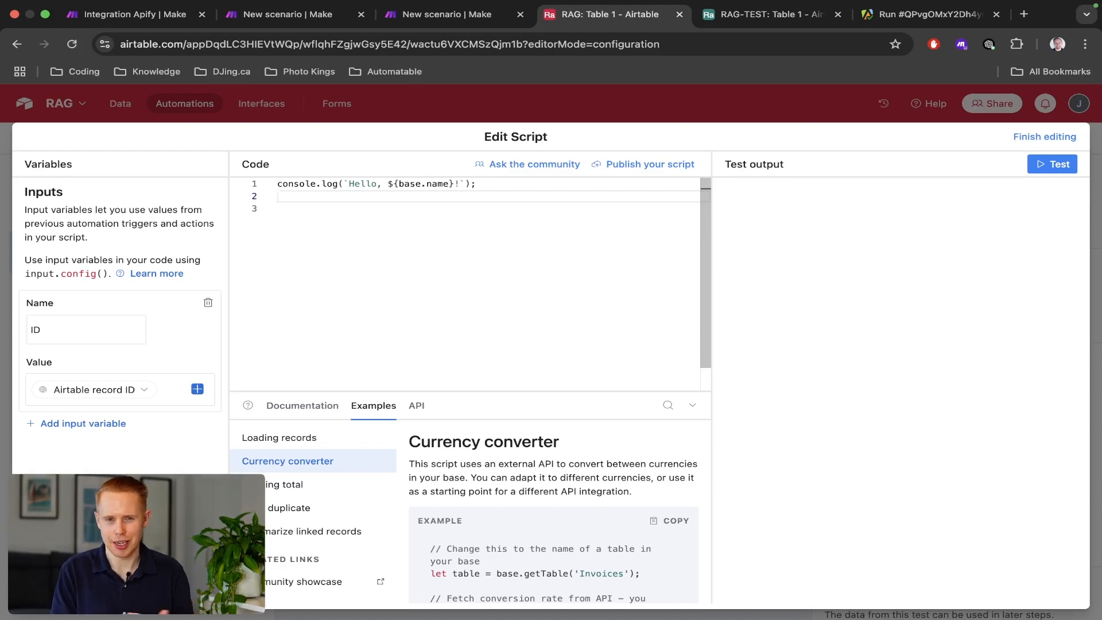
Add the line 'const data = input.config()' to the script.
text(const data =)
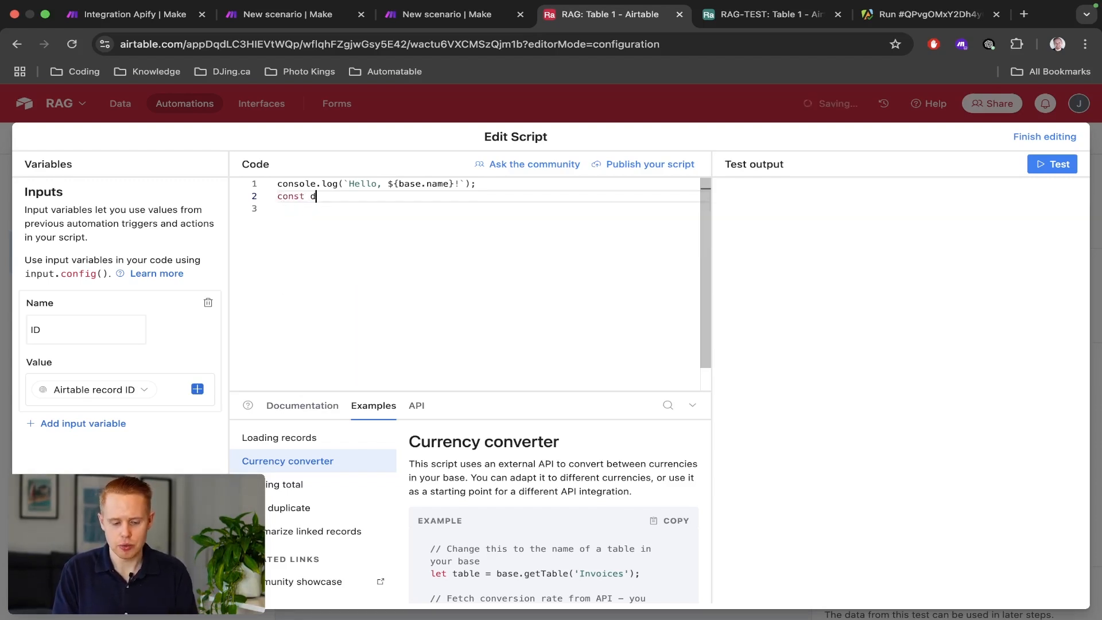
key(Left)
key(Left)
key(Left)
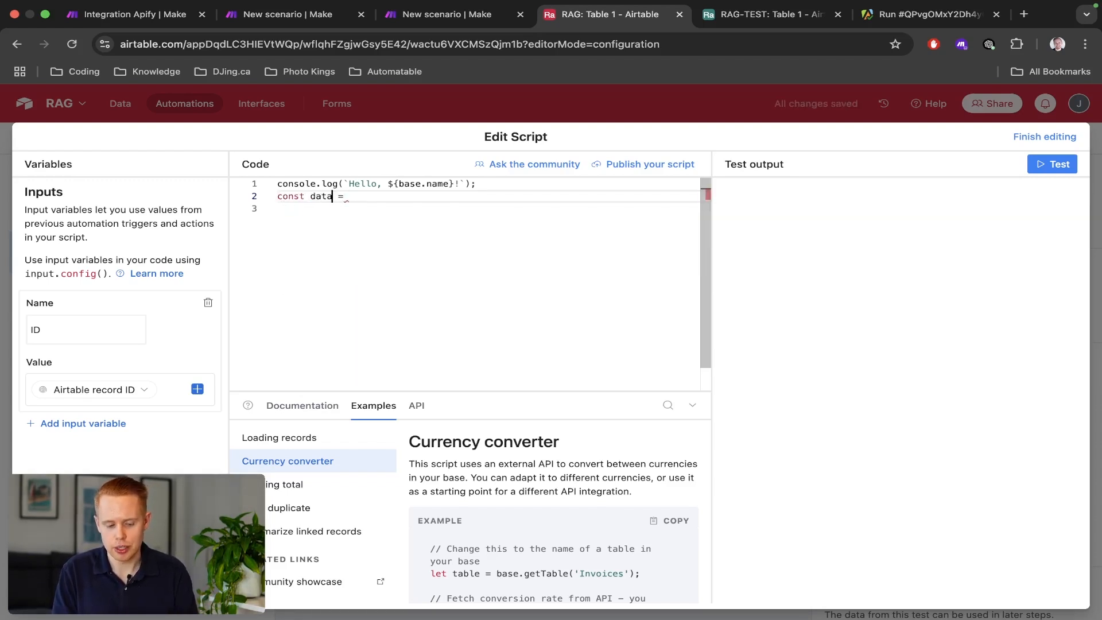
key(shift+super+Left)
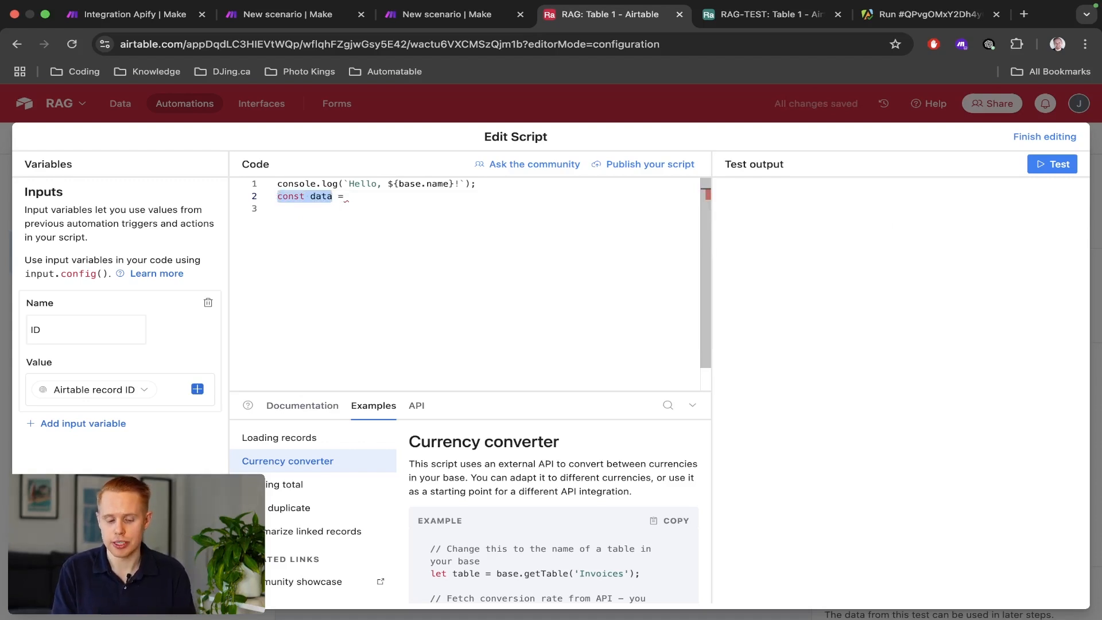
key(Right)
key(Right)
key(Right)
key(Right)
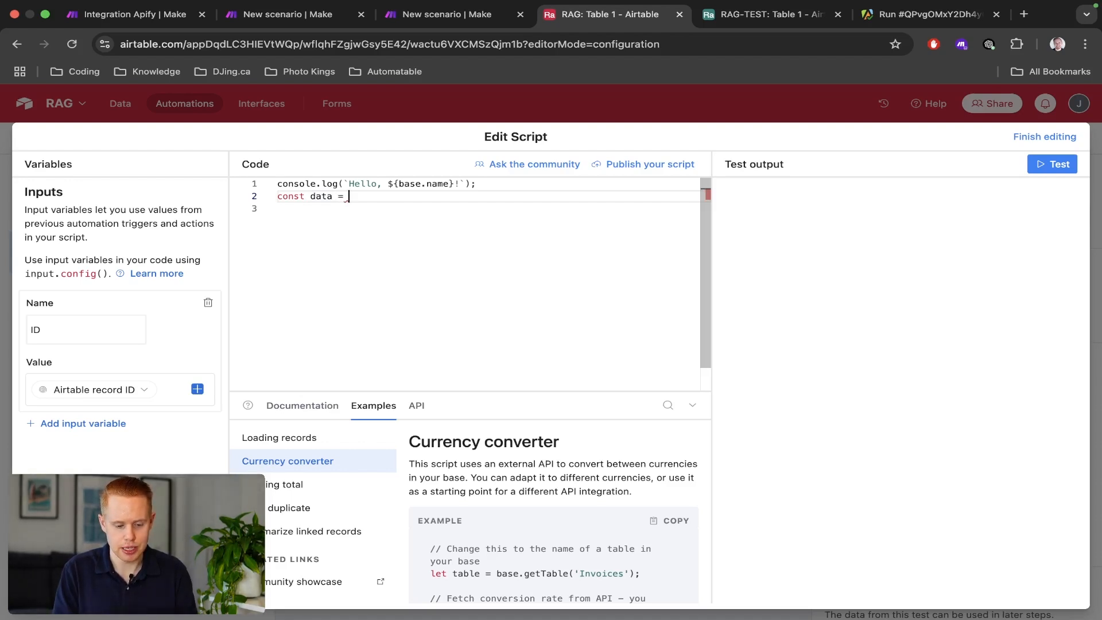
text(inp)
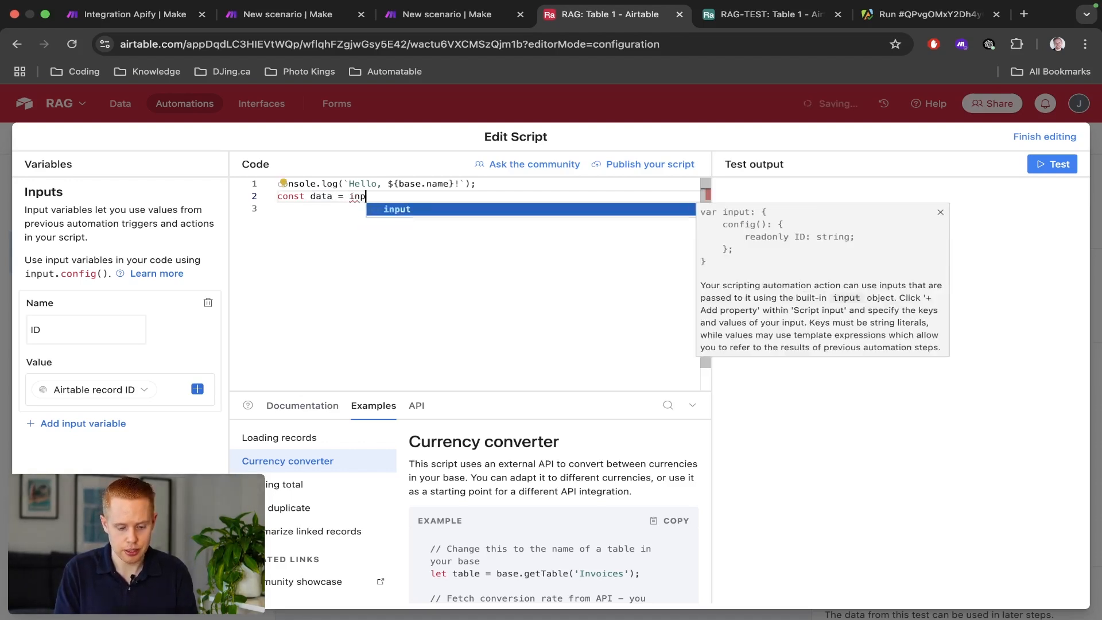
text(ut.config())
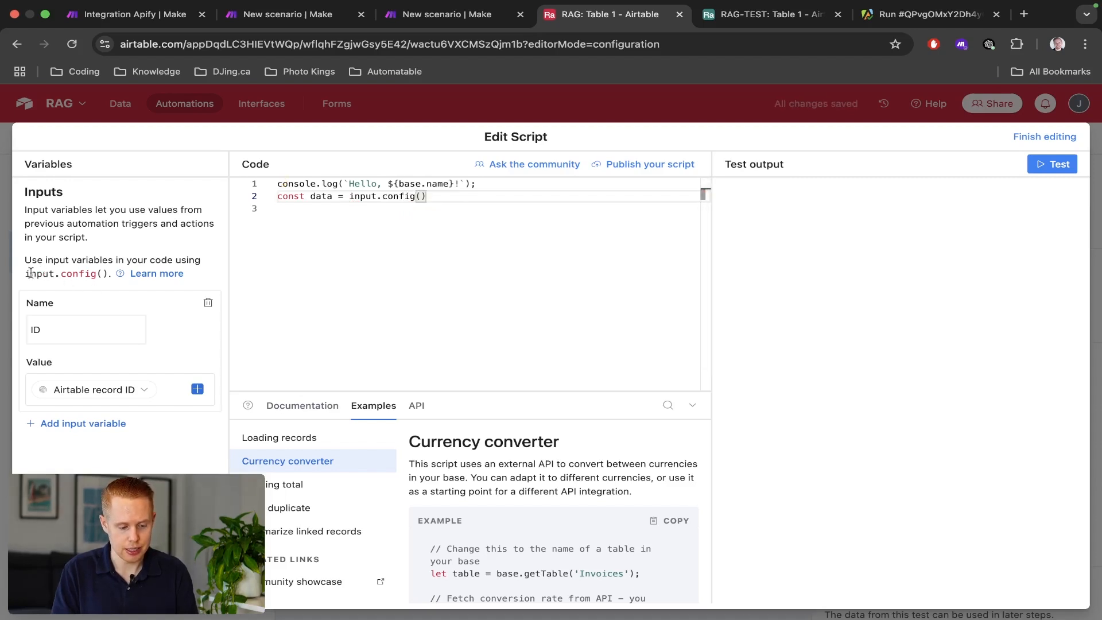
drag(27, 274, 107, 275)
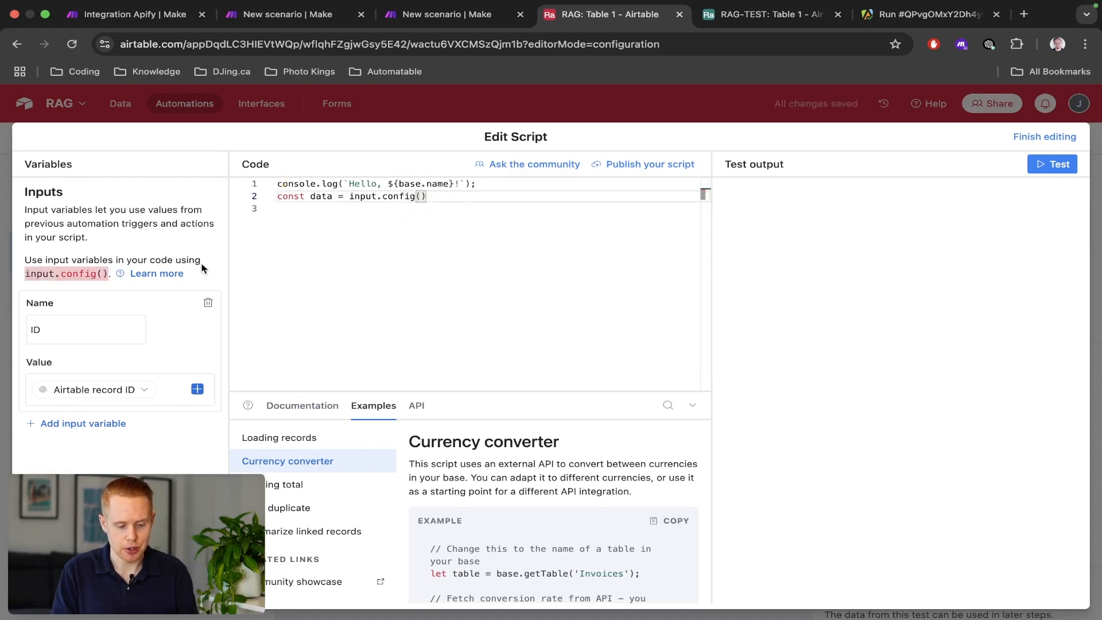
click(444, 201)
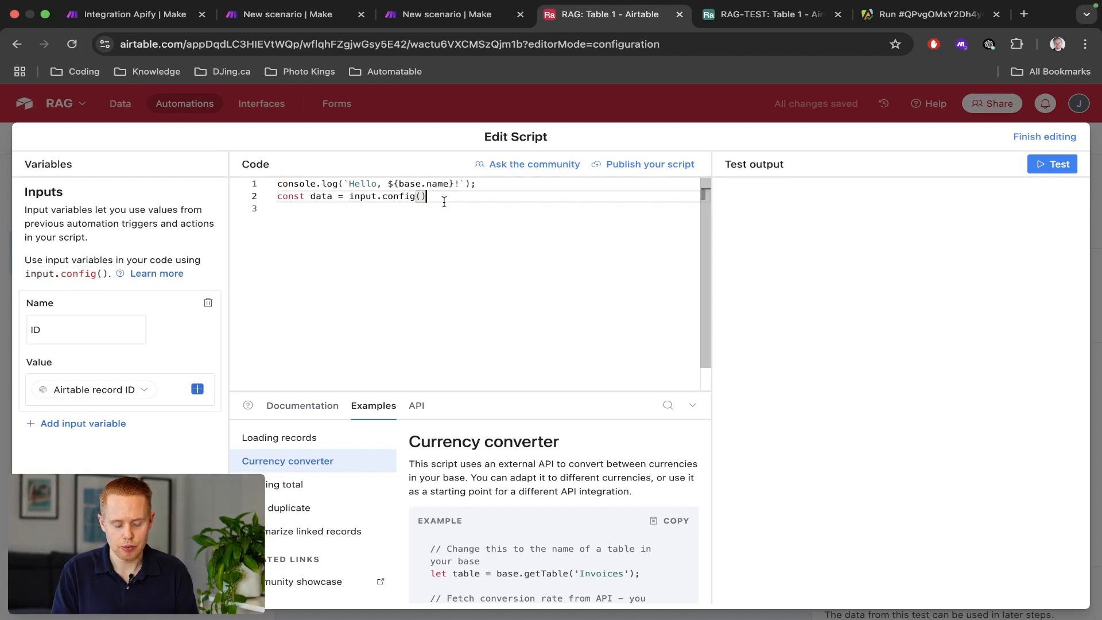
Add 'console.log(data.ID)' on line 3 and start a script test.
key(Return)
text(consoe.)
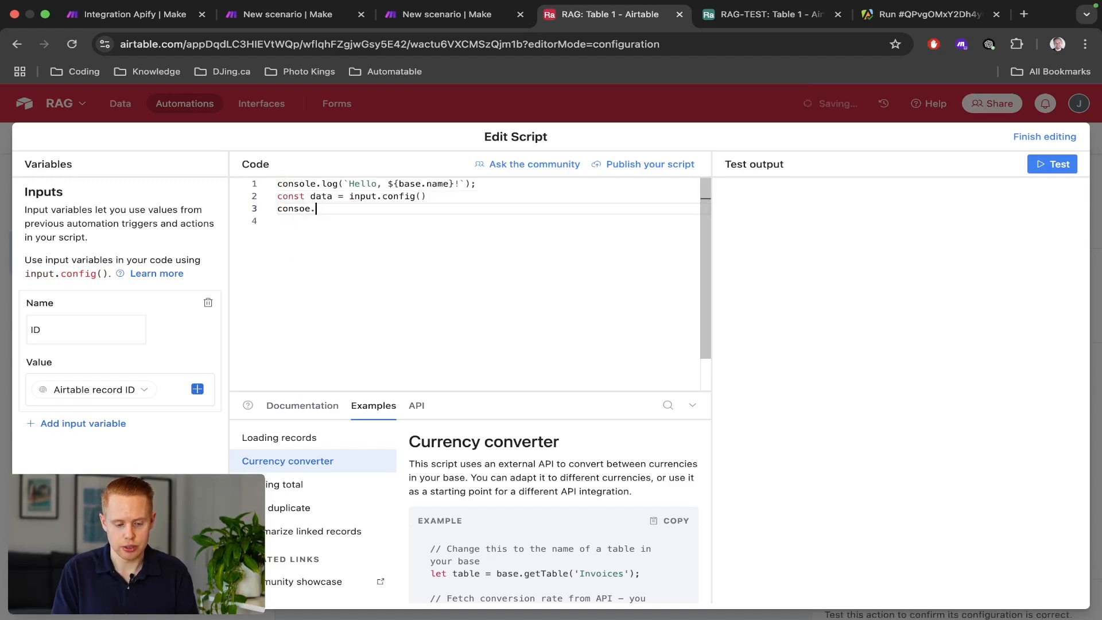
key(BackSpace)
key(BackSpace)
text(le.log()
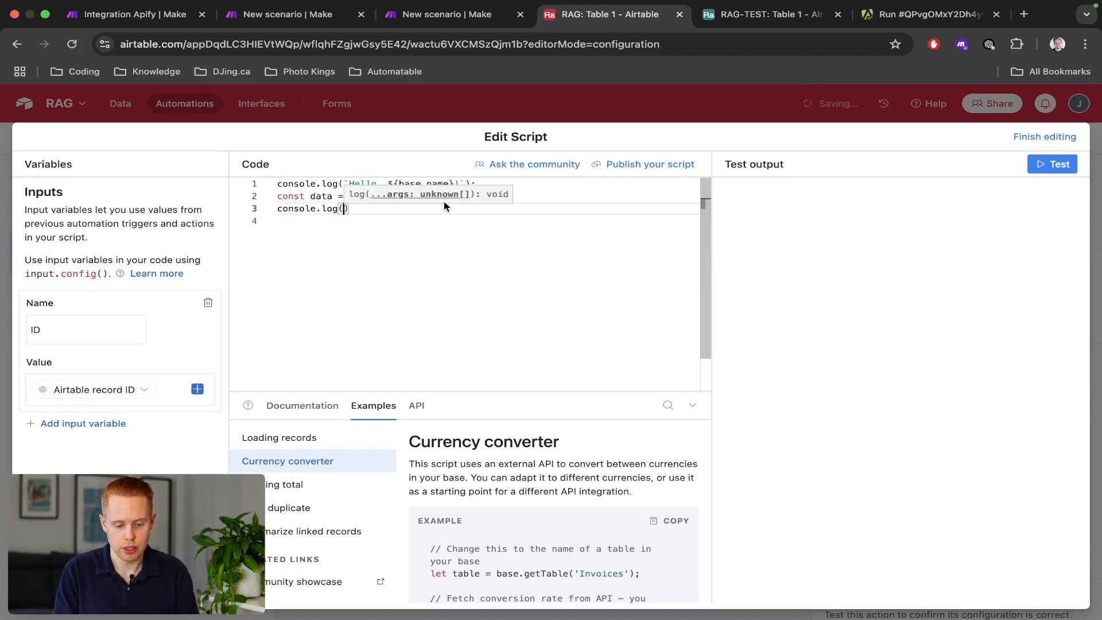
text(data.ID)
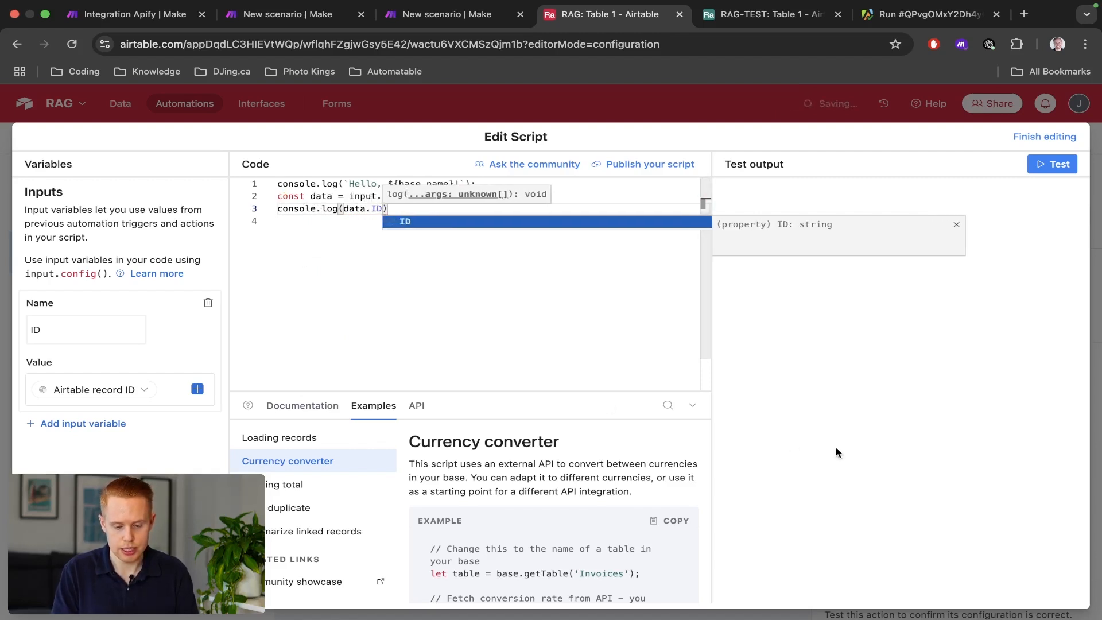
key(Escape)
click(1052, 164)
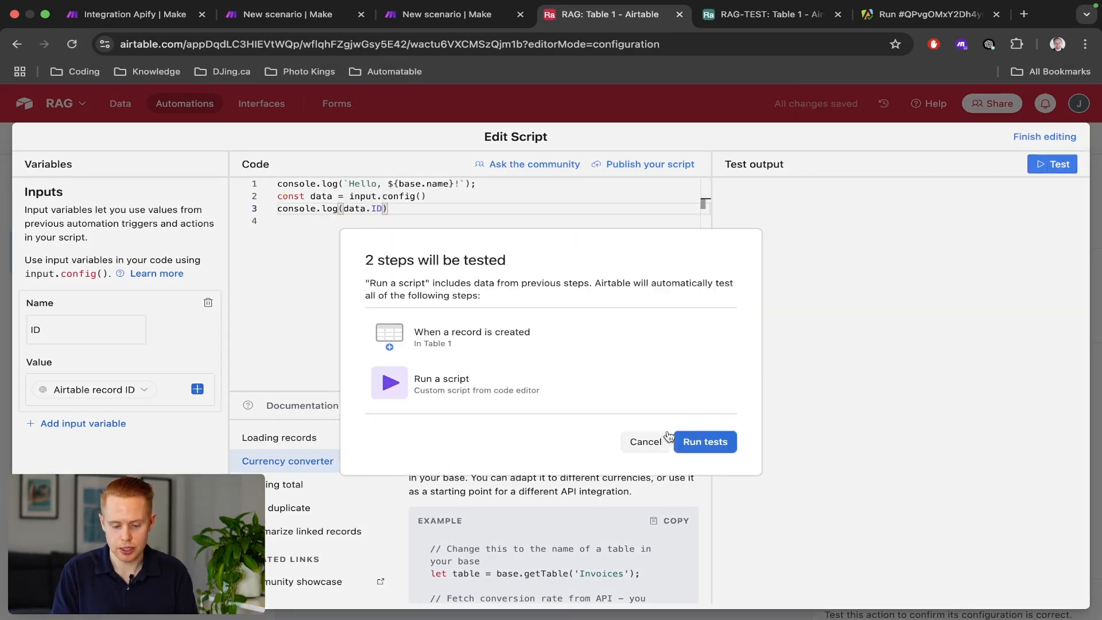
Run the test on the first existing record and check the logged record ID.
click(705, 442)
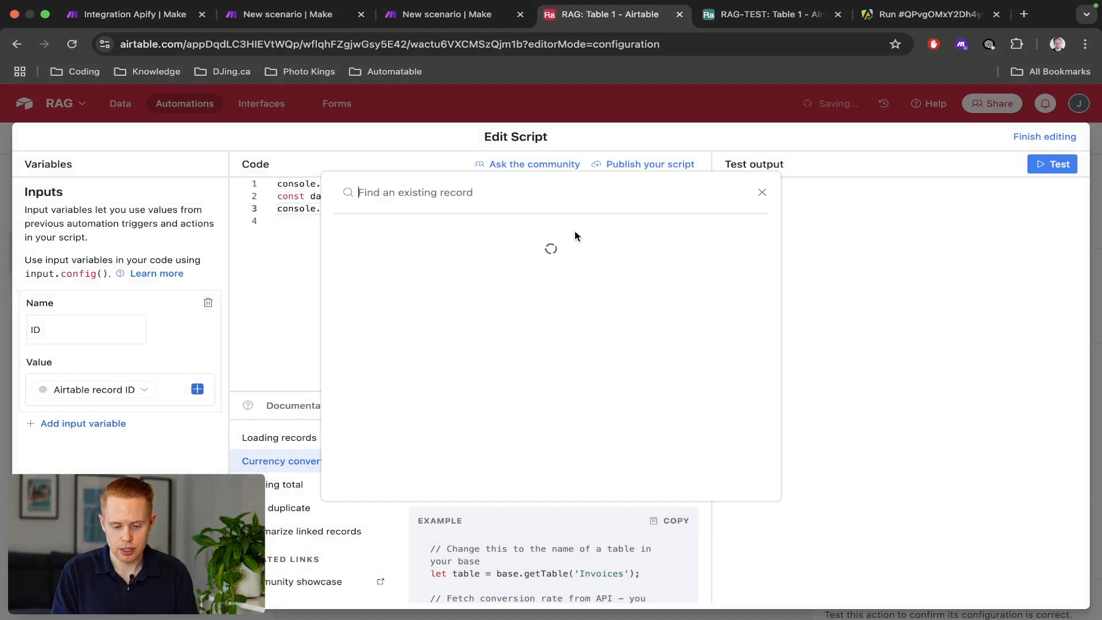
click(564, 244)
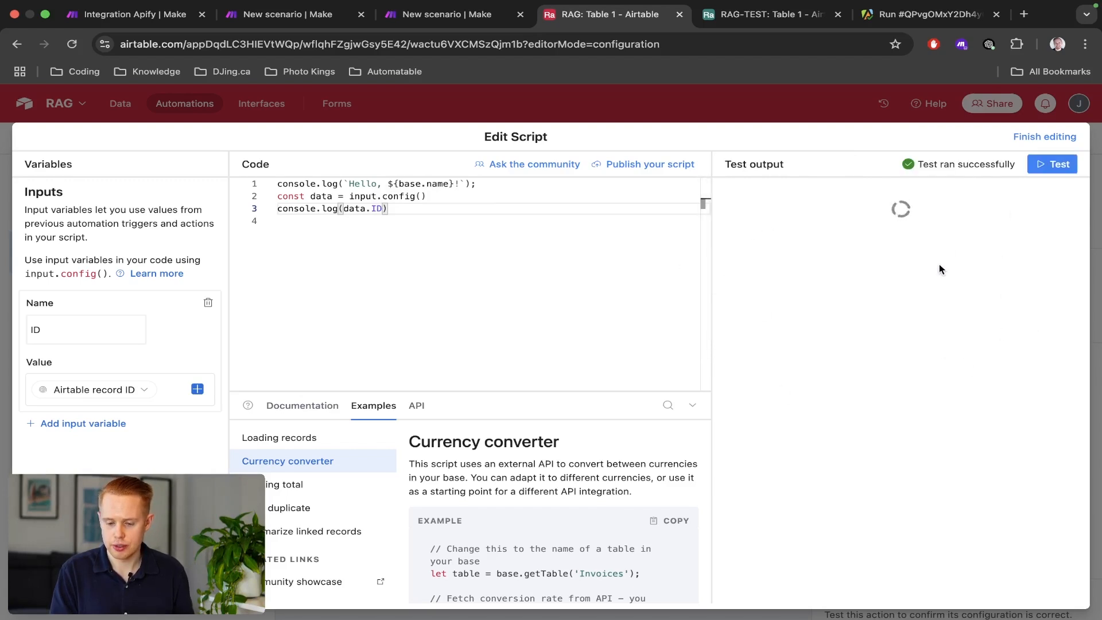
double_click(763, 337)
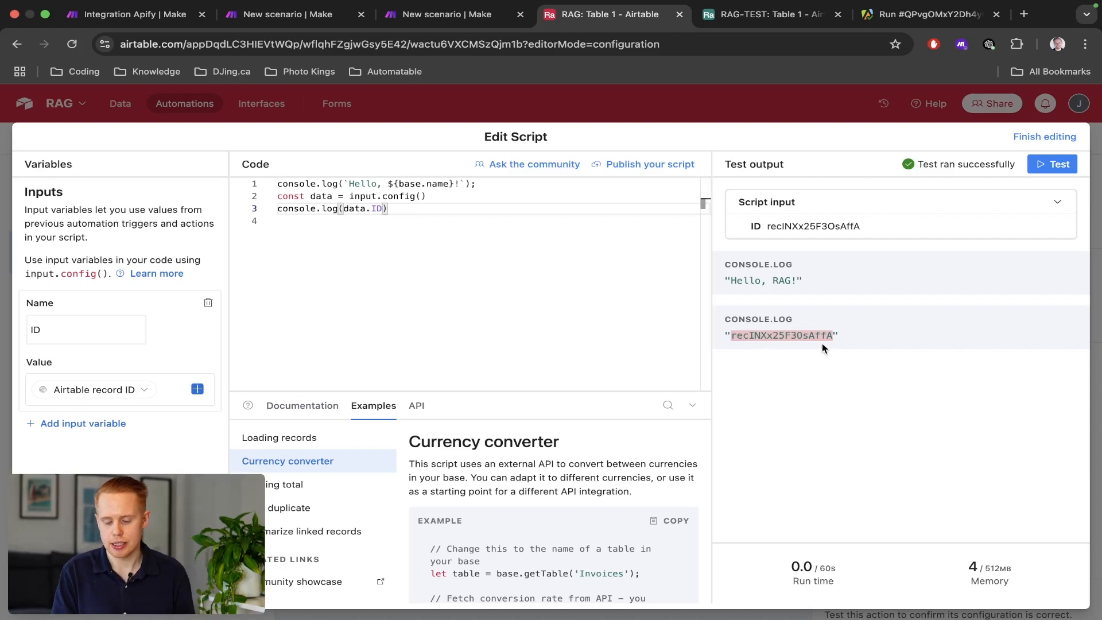
key(ctrl+shift+Tab)
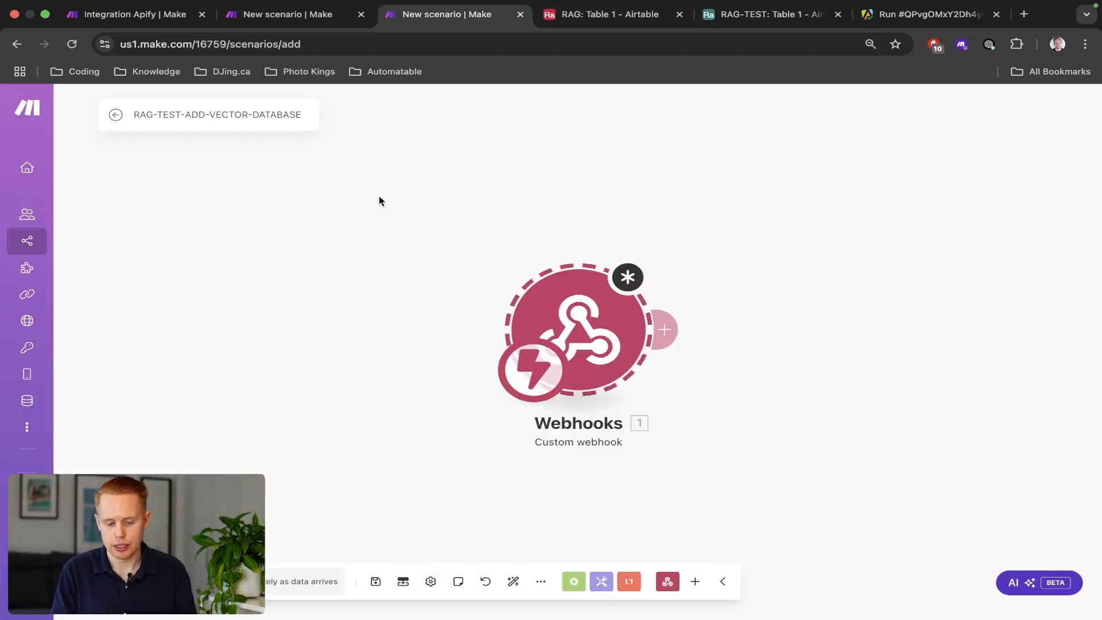
drag(379, 198, 737, 457)
key(ctrl+Tab)
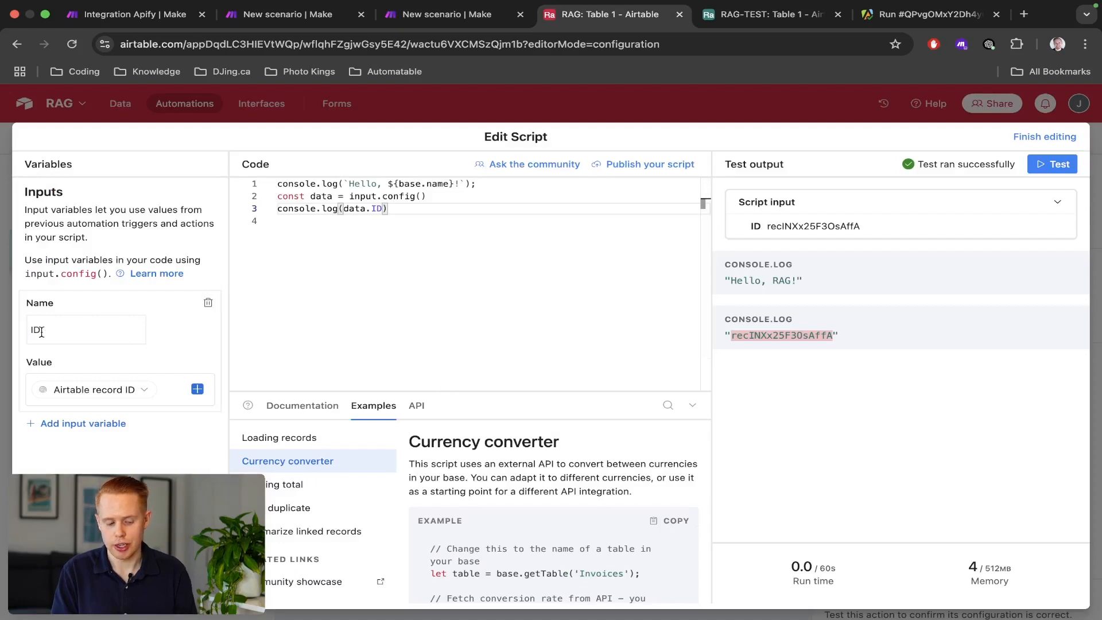
Compare the ID variable and data declaration with the record ID in the output.
double_click(41, 333)
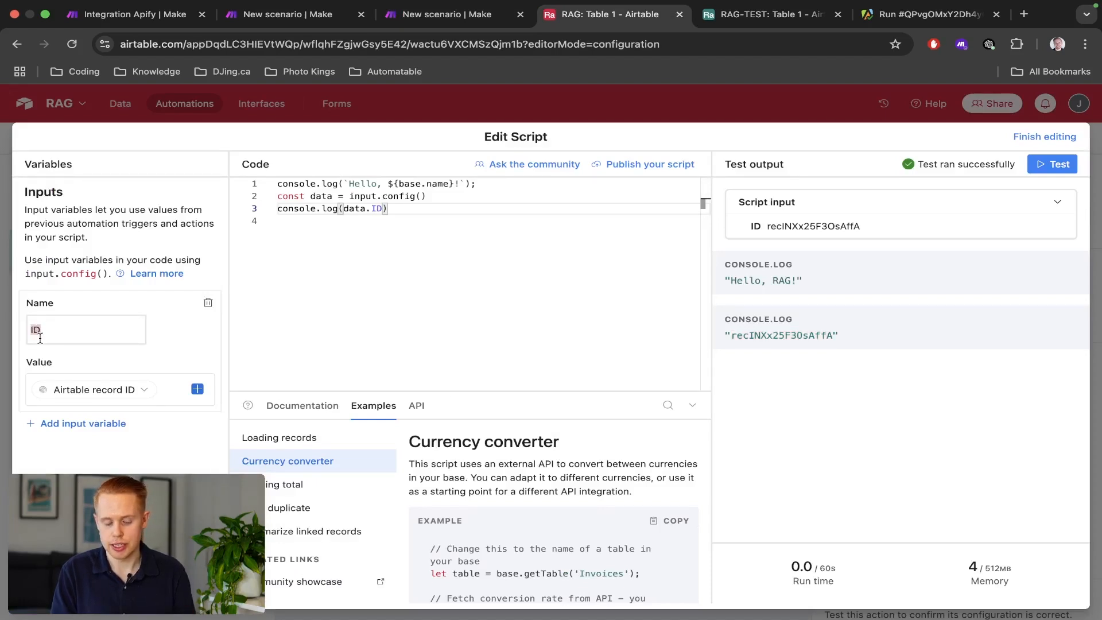
mouse_move(80, 396)
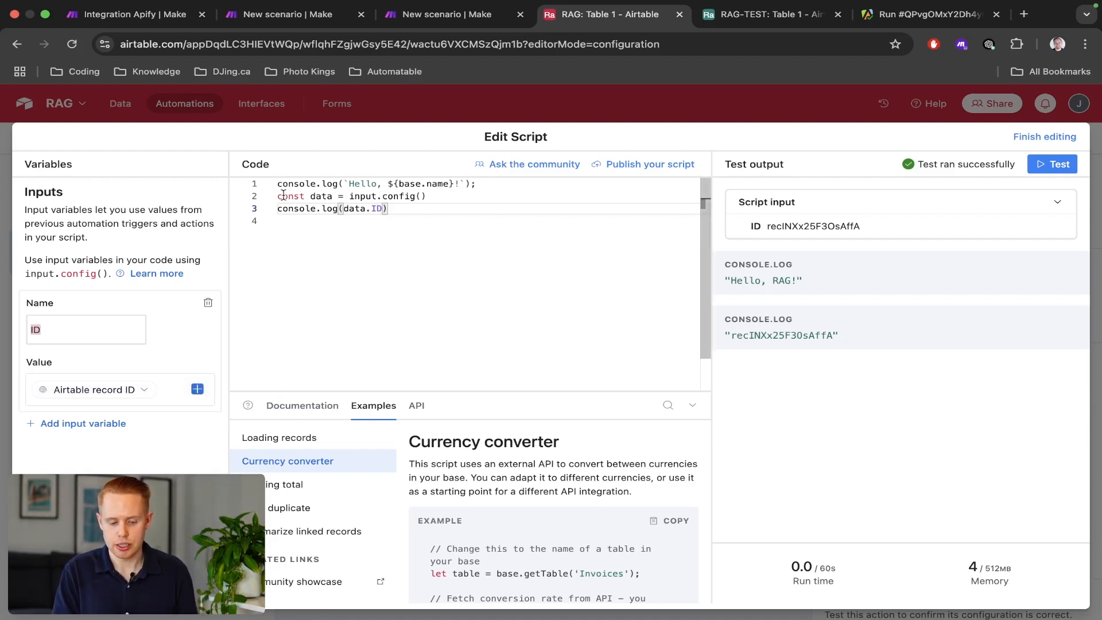
drag(278, 197, 453, 197)
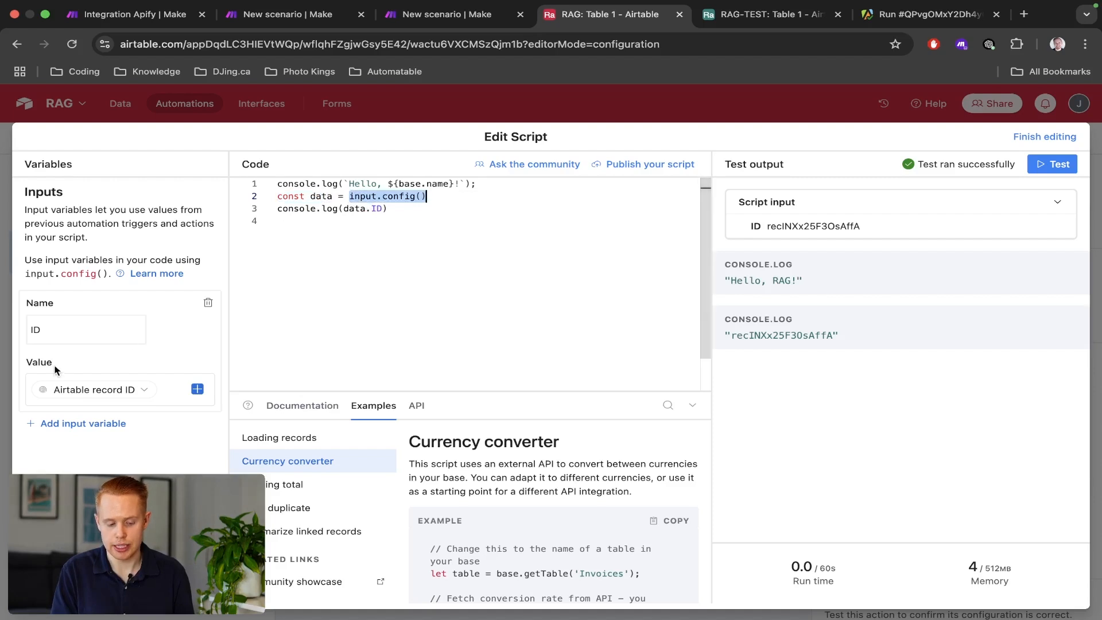
double_click(785, 337)
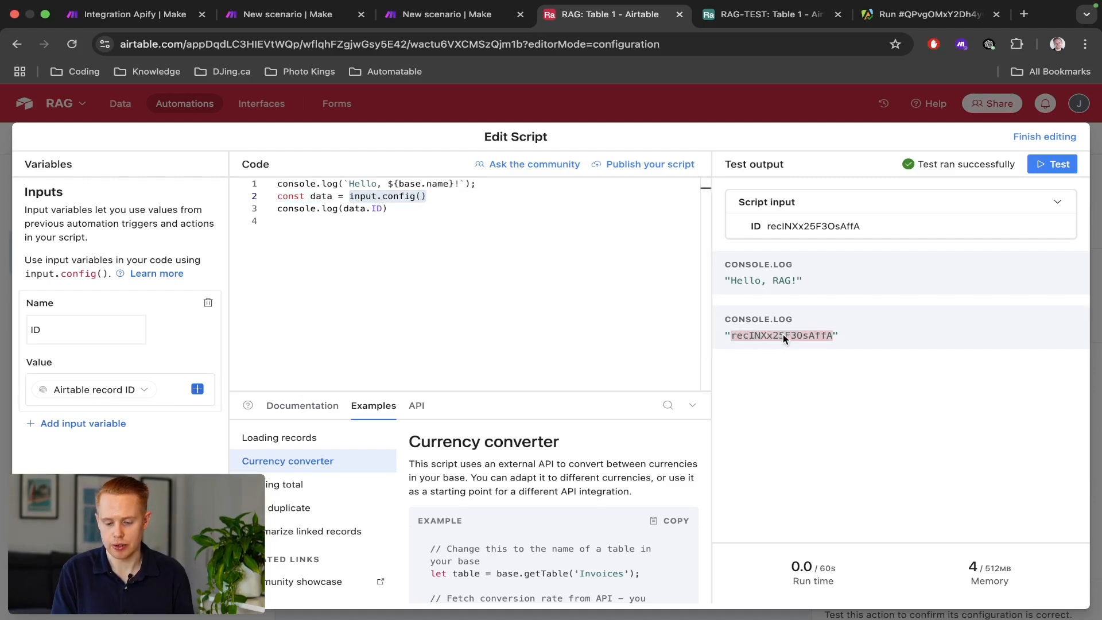
click(572, 253)
Start a fetch(` call on line 5 and copy the webhook URL from Make.
key(Return)
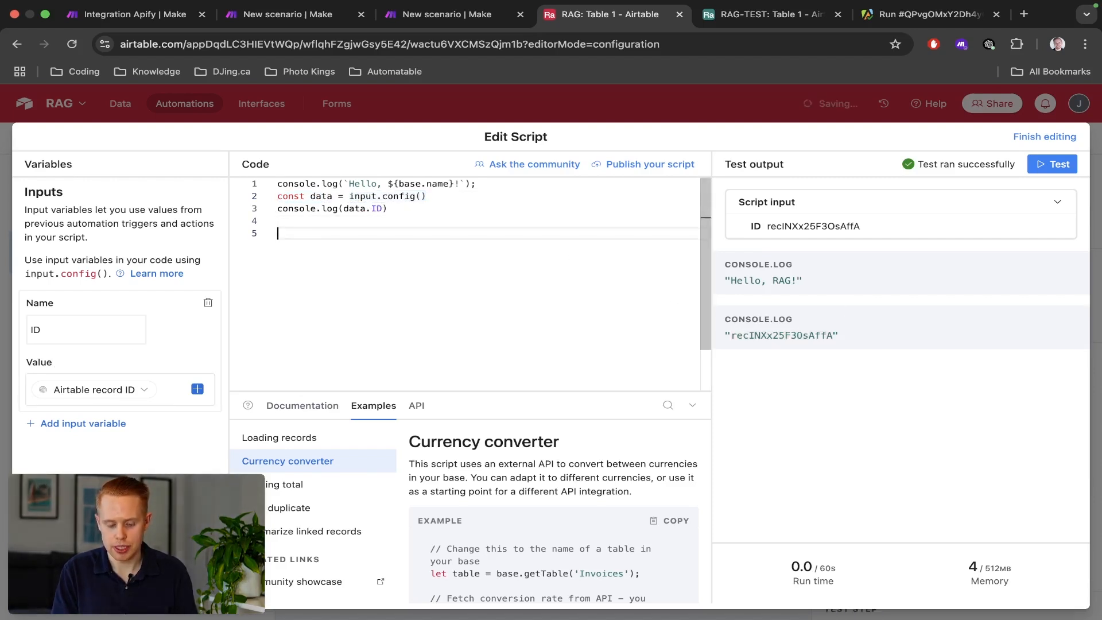
text(fet)
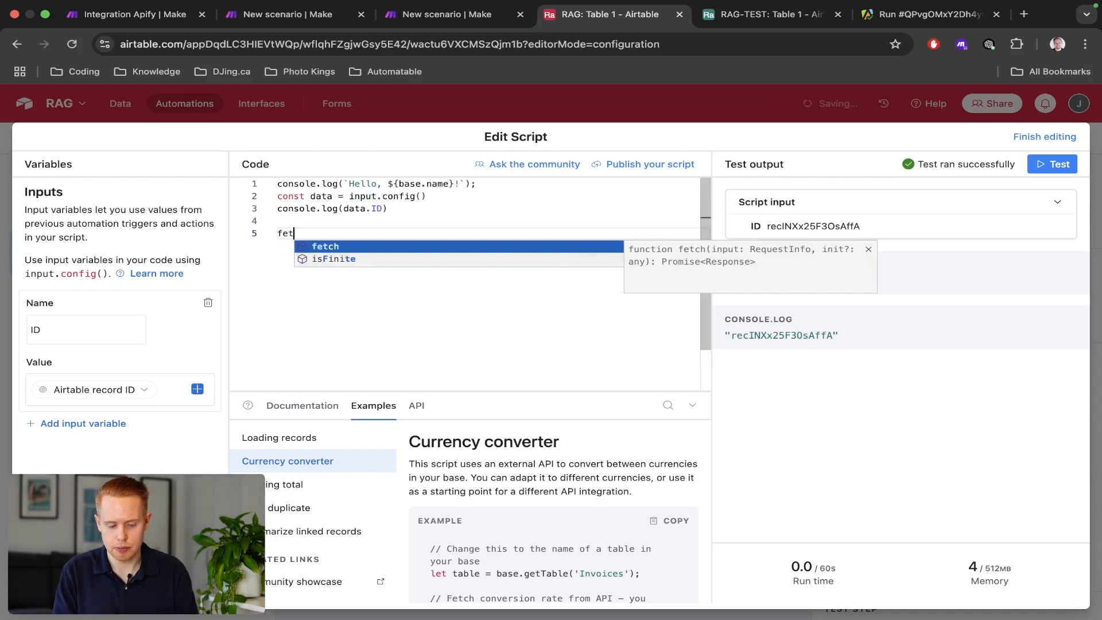
text(ch(`)
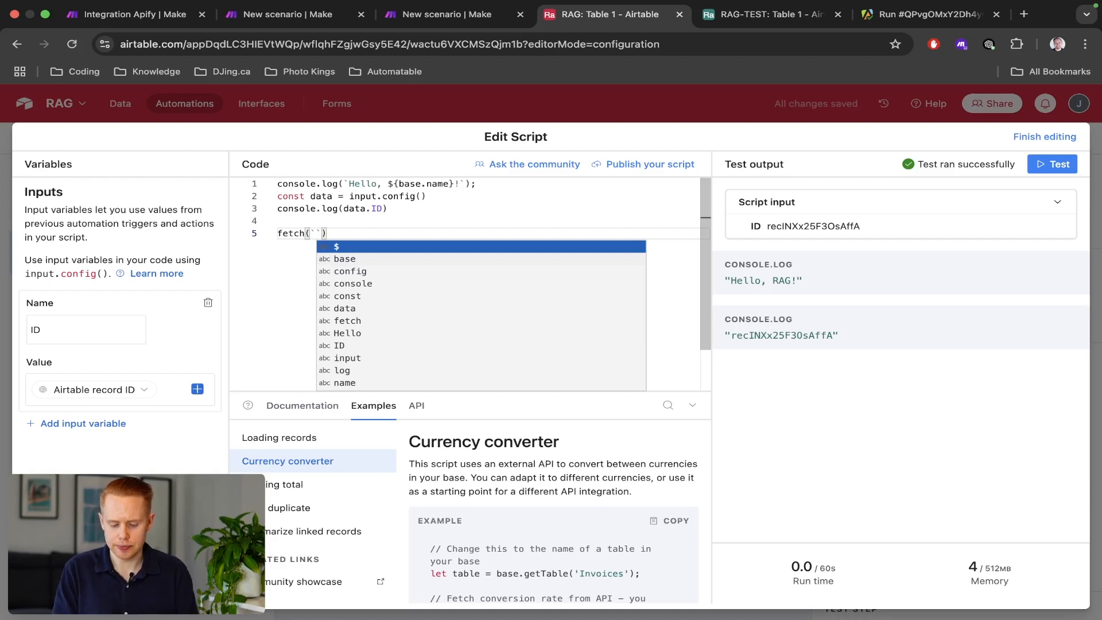
key(ctrl+shift+Tab)
click(580, 330)
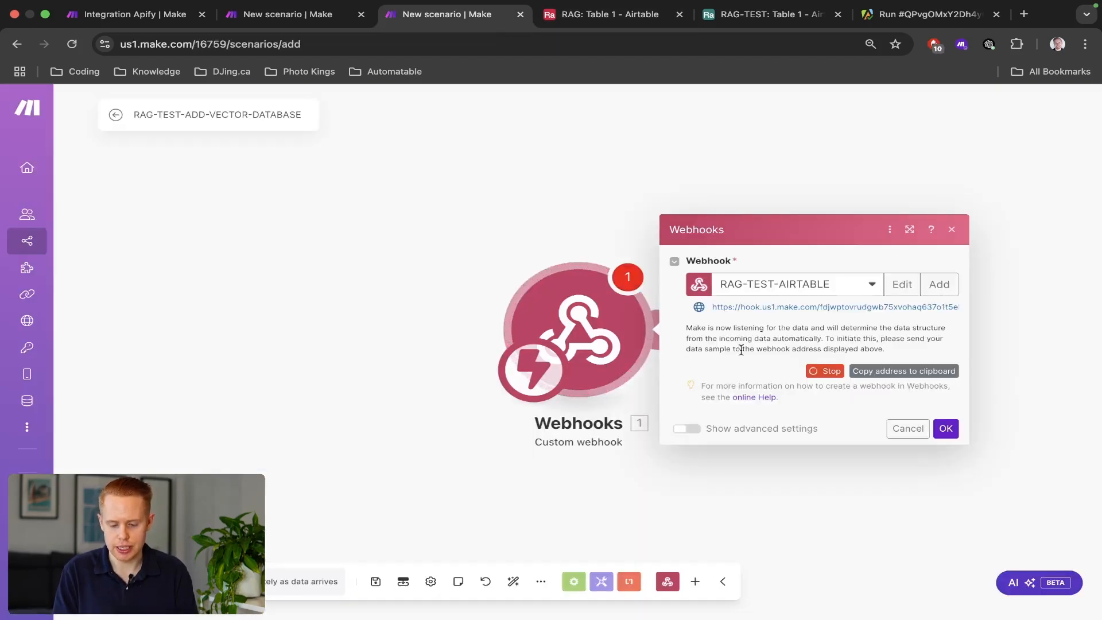
click(901, 376)
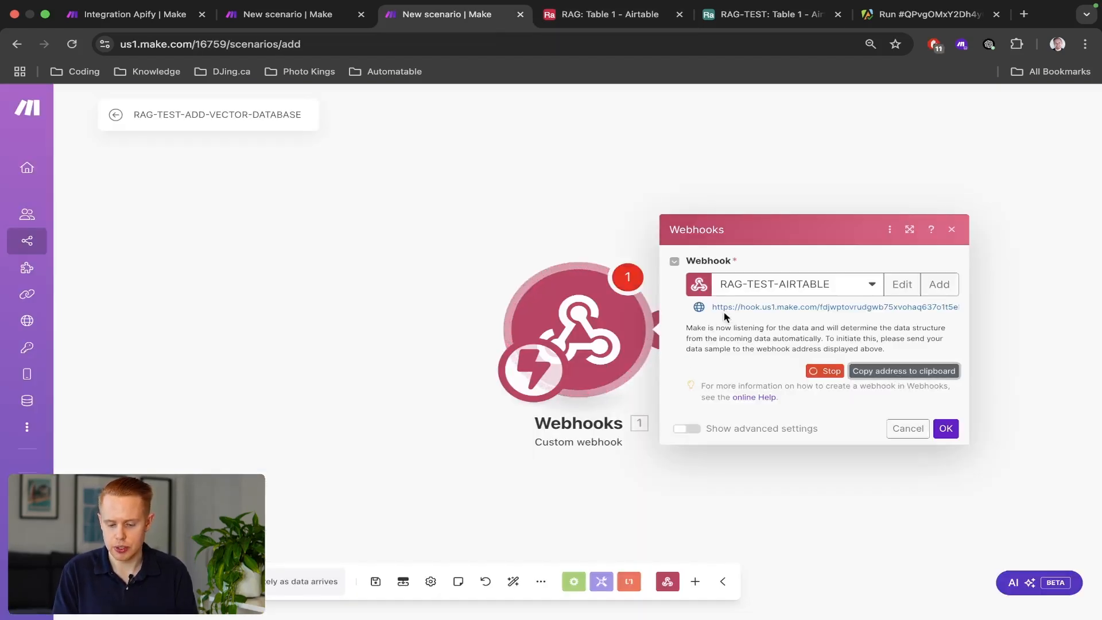
key(ctrl+Tab)
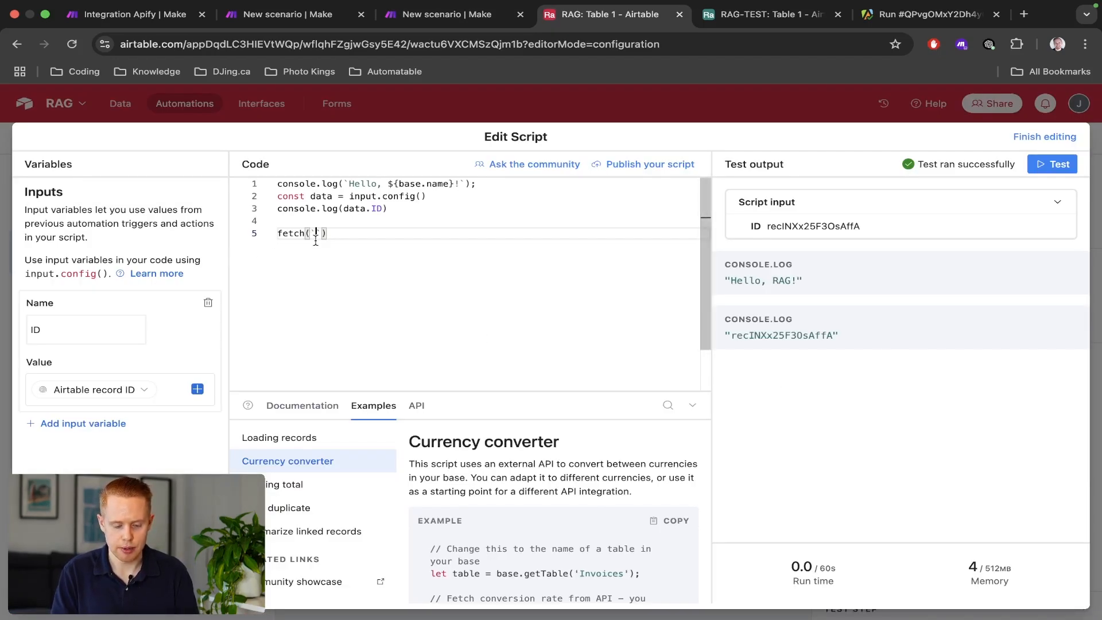
Paste the Make webhook URL inside the fetch backticks.
key(super+plus)
key(super+plus)
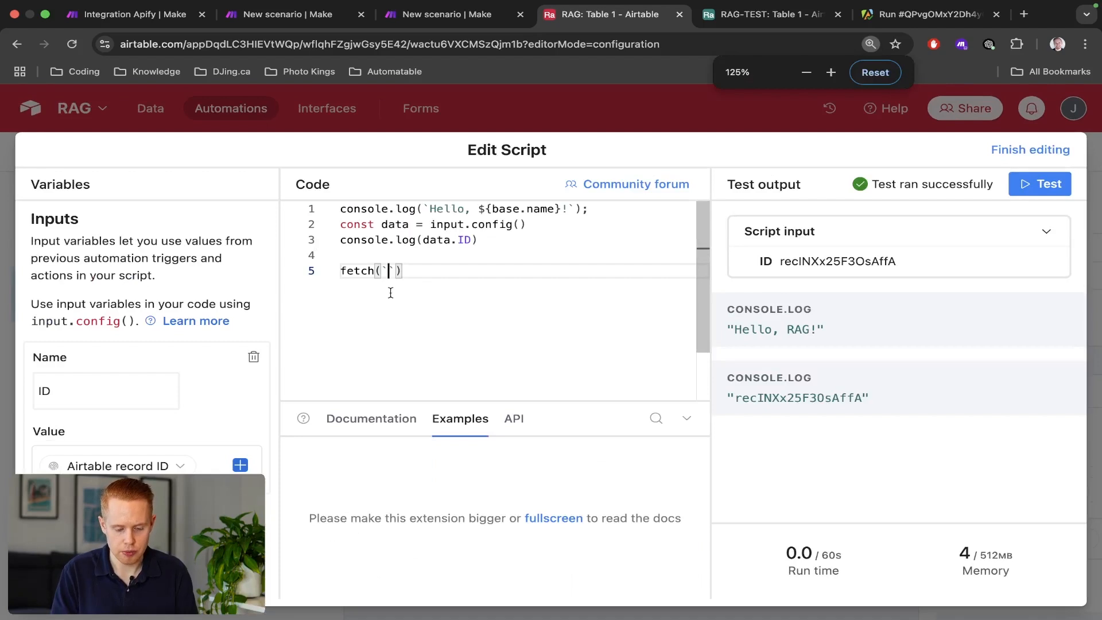
key(ctrl+space)
key(Escape)
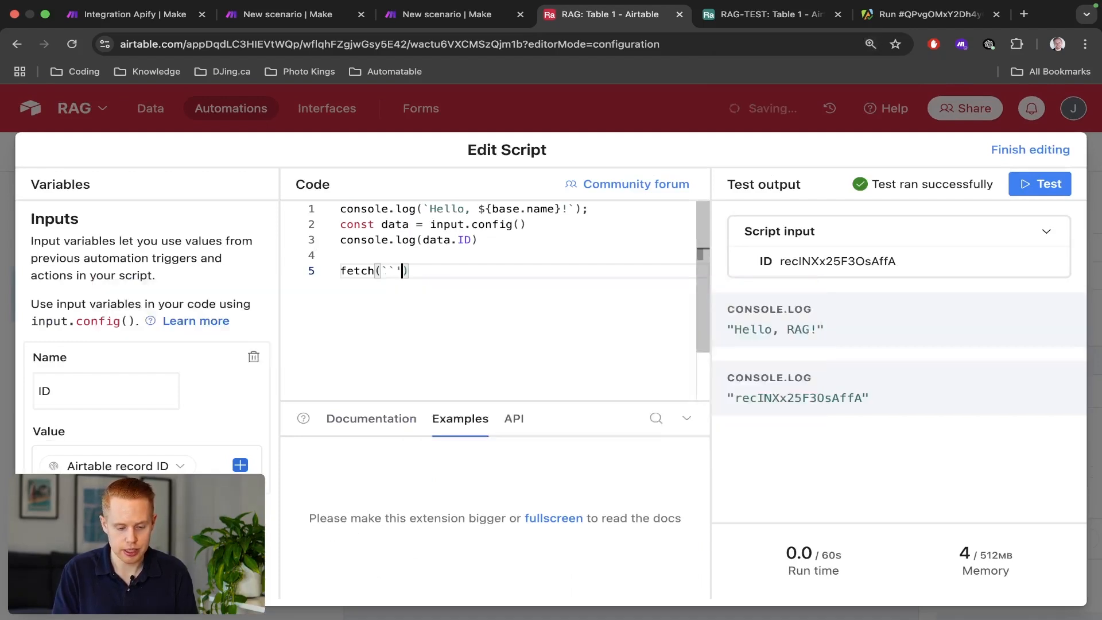
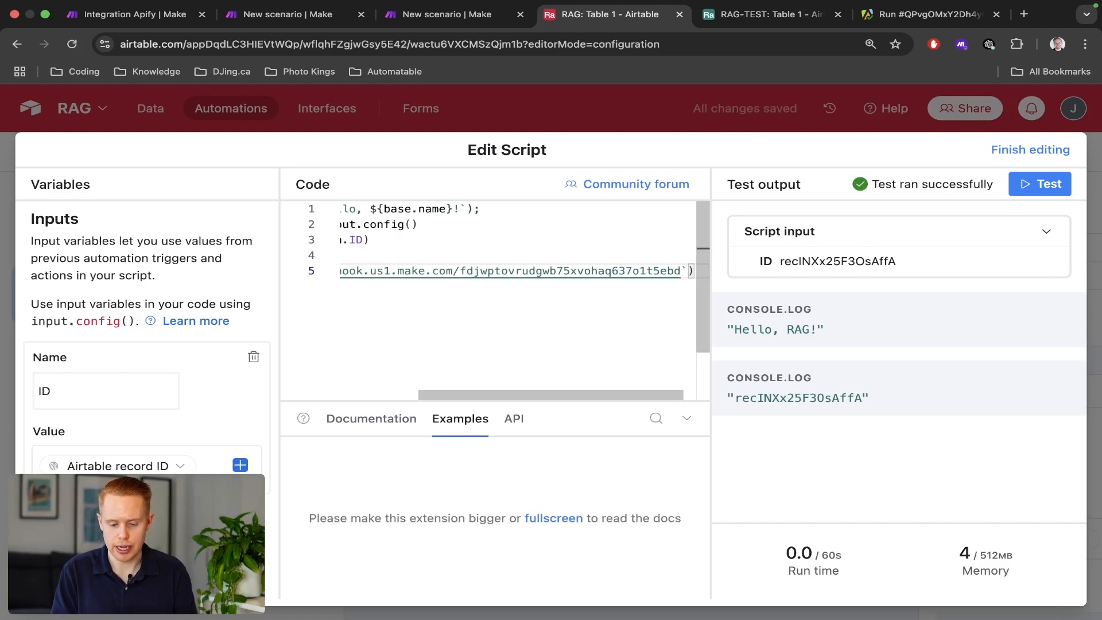
scroll(517, 287, left, 5)
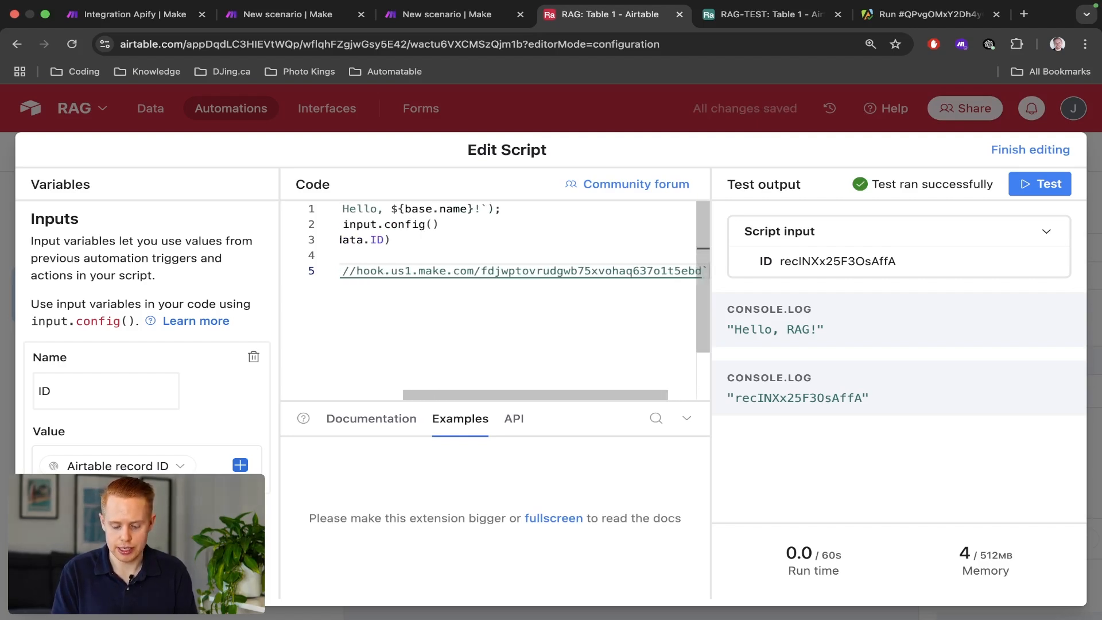
key(super+minus)
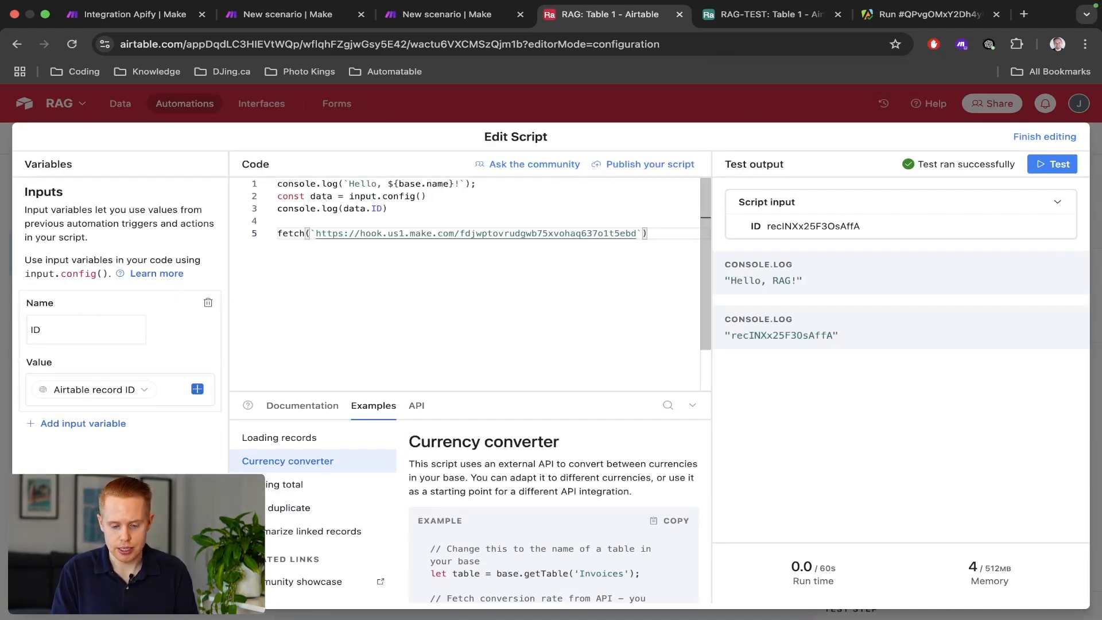
Append ?id=${data.ID} to the webhook URL in the fetch call.
text(${)
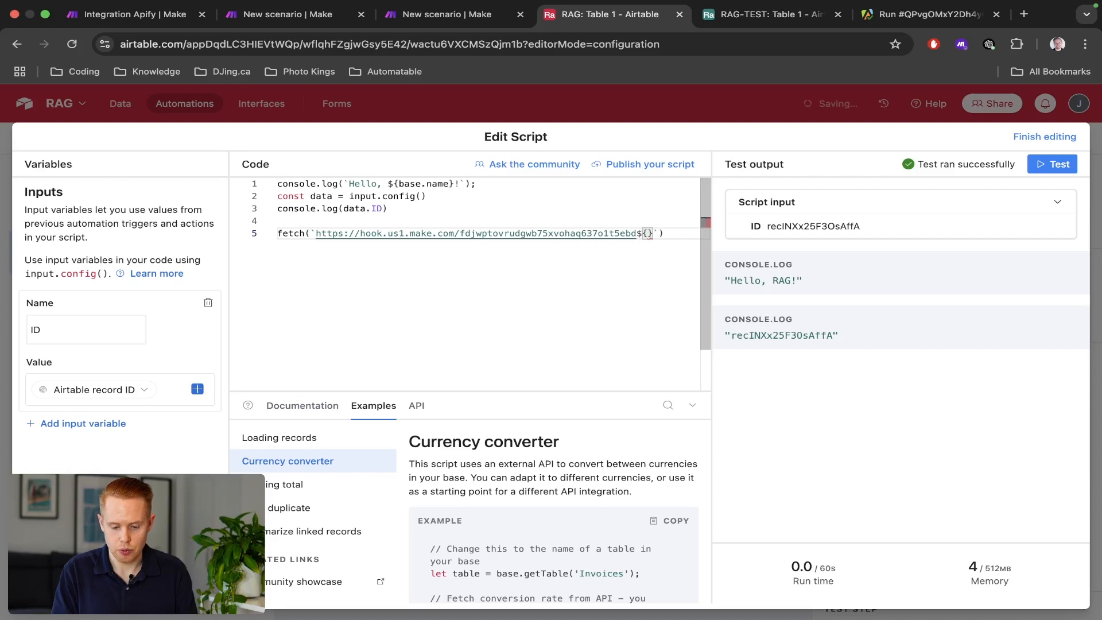
key(Left)
key(Left)
text(?)
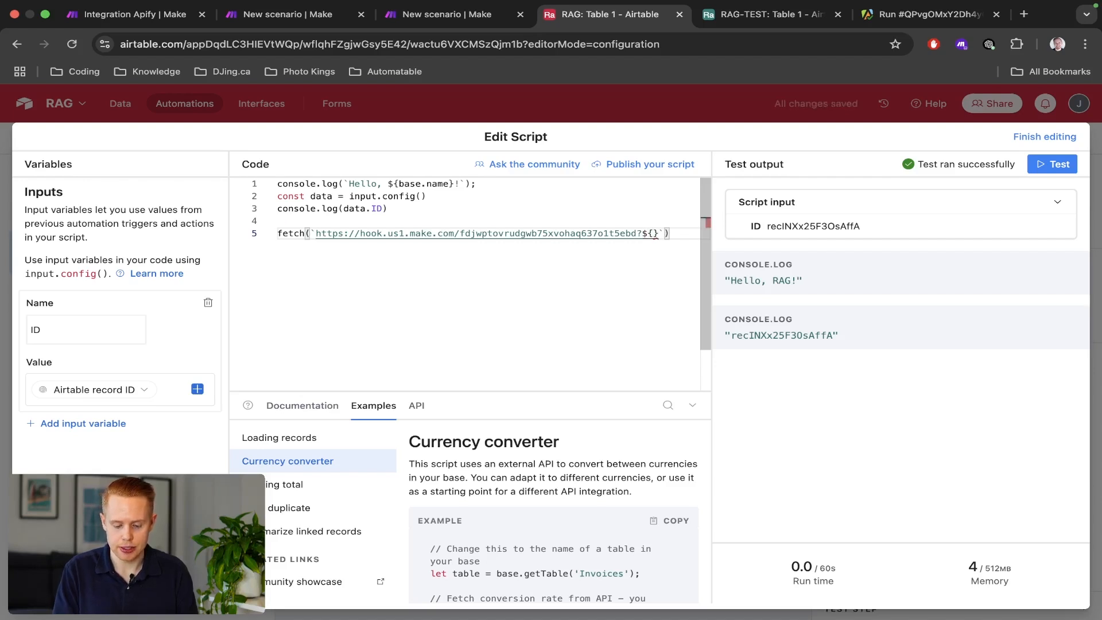
text(id=${)
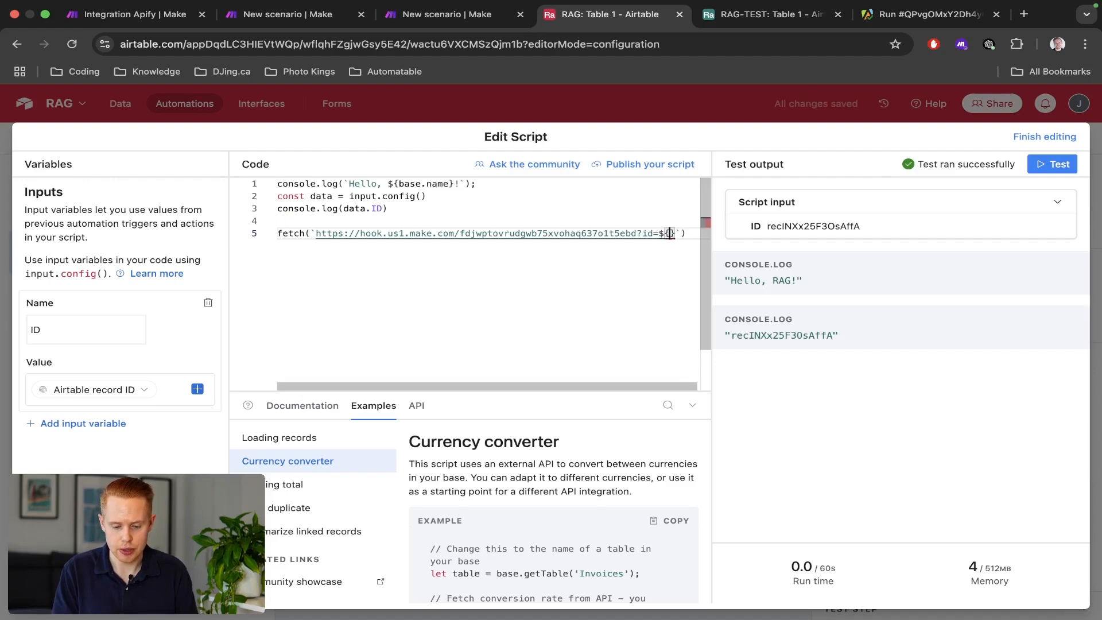
text(data.ID)
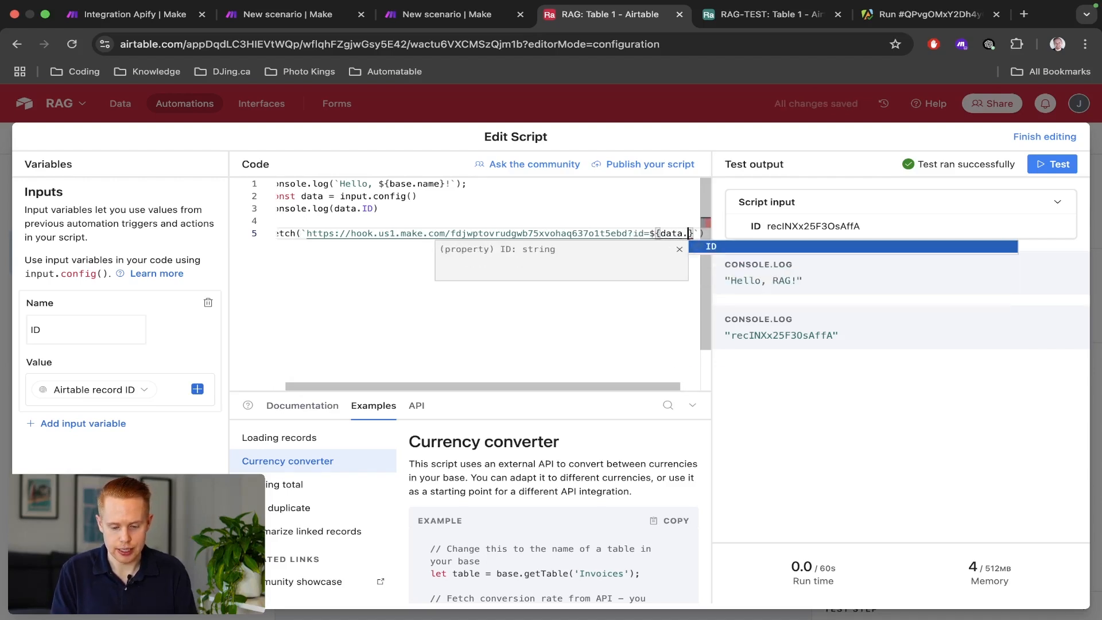
click(317, 223)
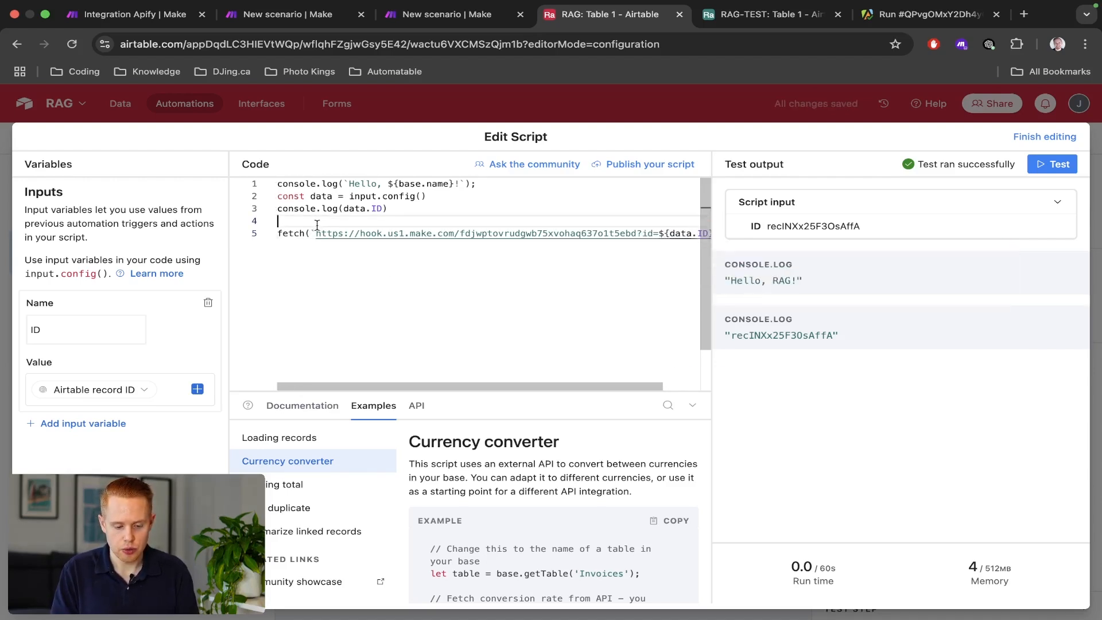
drag(317, 233, 668, 234)
click(638, 236)
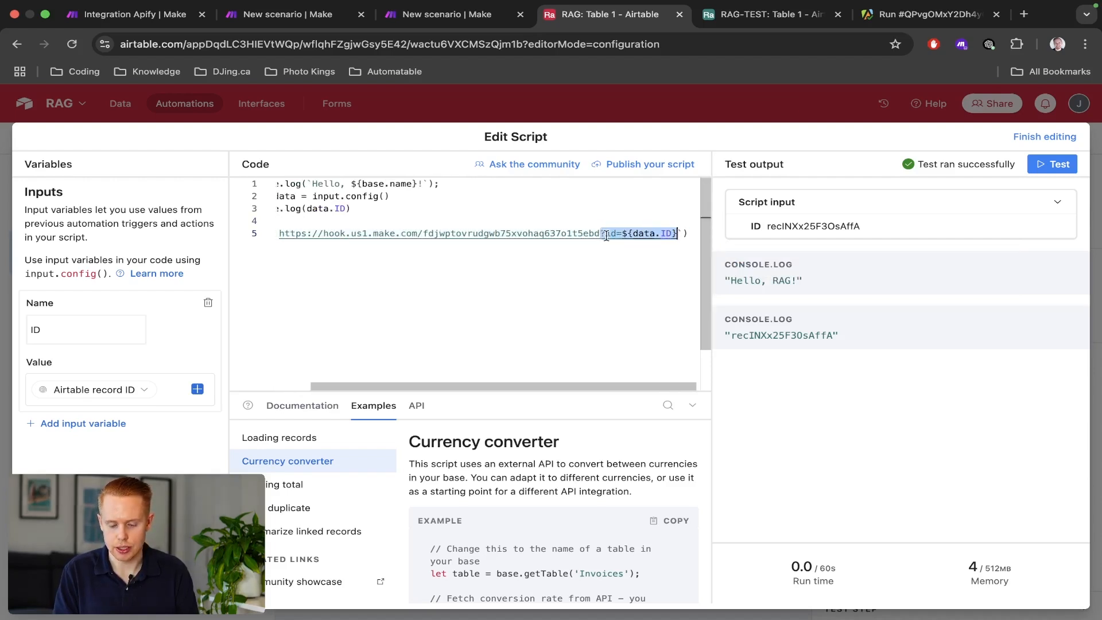
double_click(752, 334)
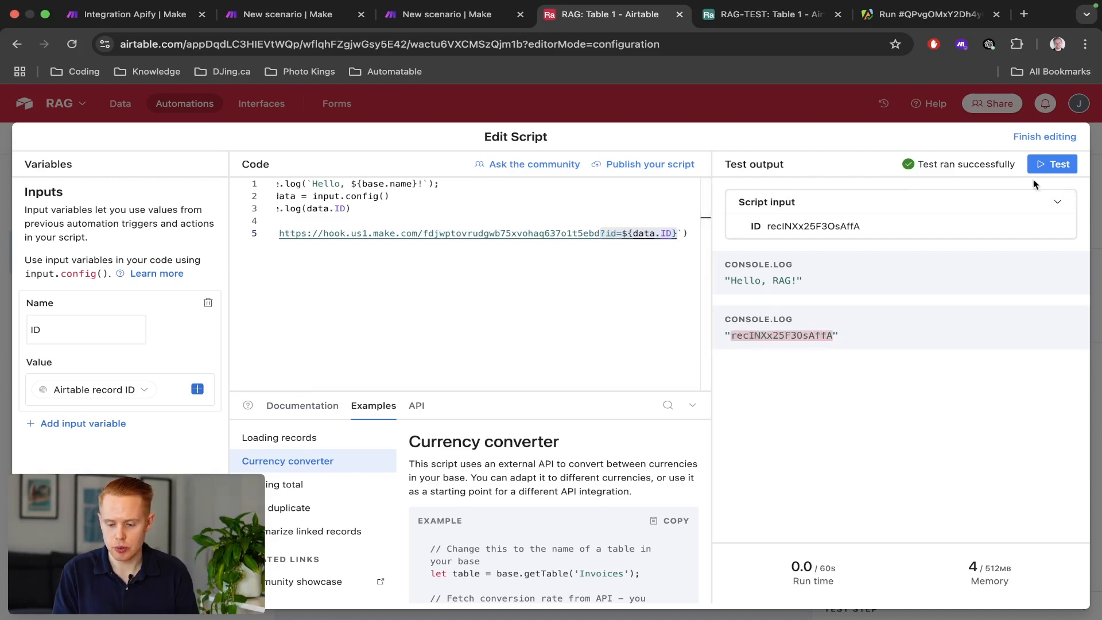
Run the Make scenario once, then rerun the Airtable script test to call the webhook.
key(ctrl+shift+Tab)
click(909, 430)
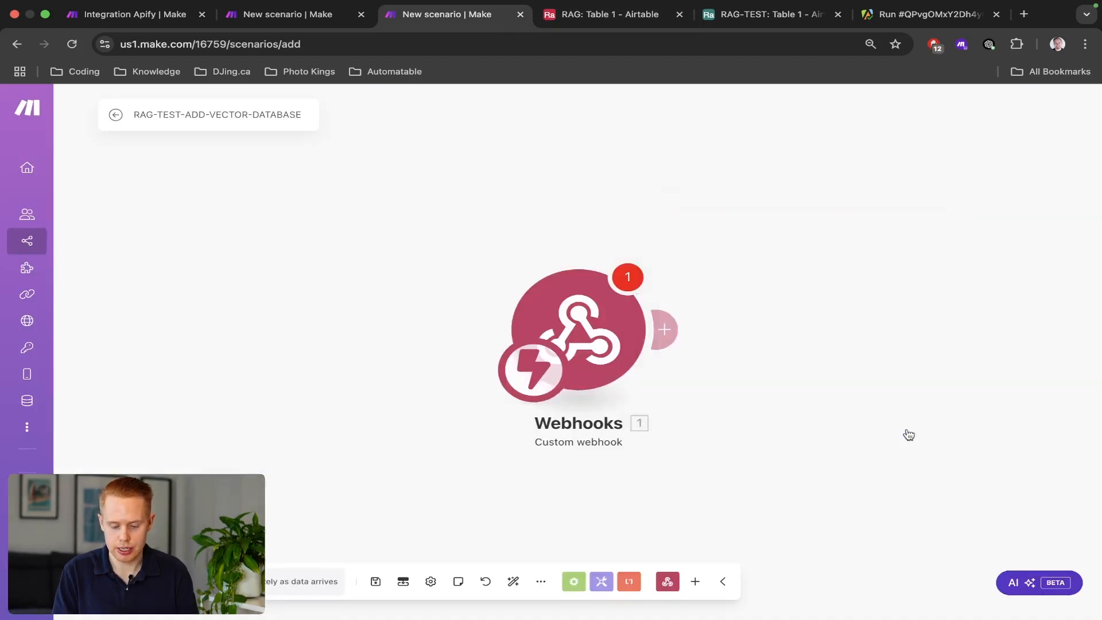
click(142, 582)
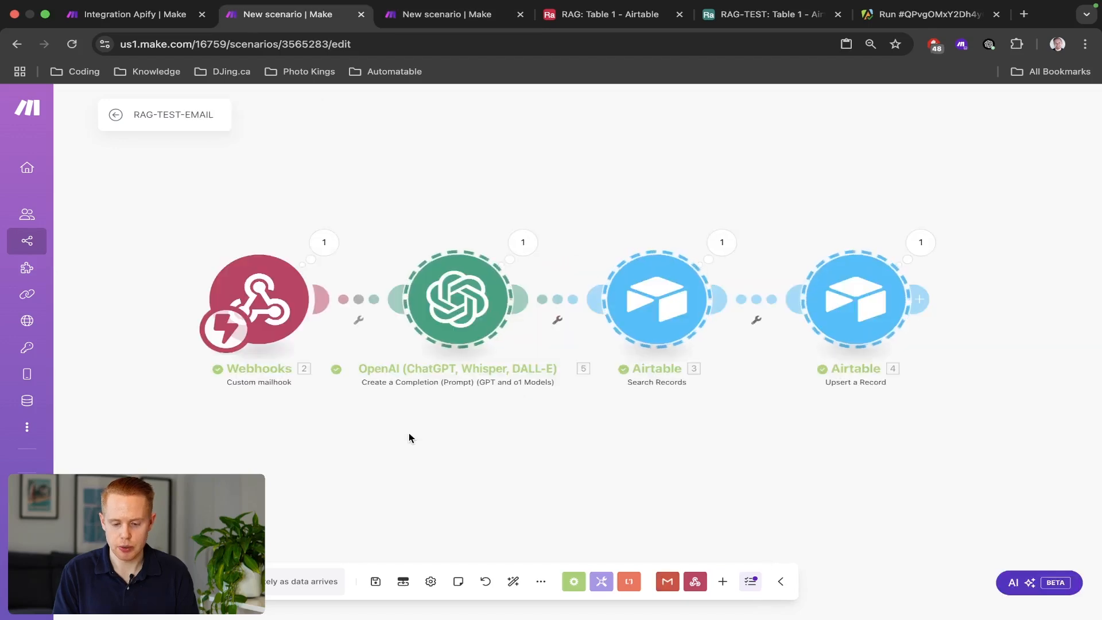
key(ctrl+Tab)
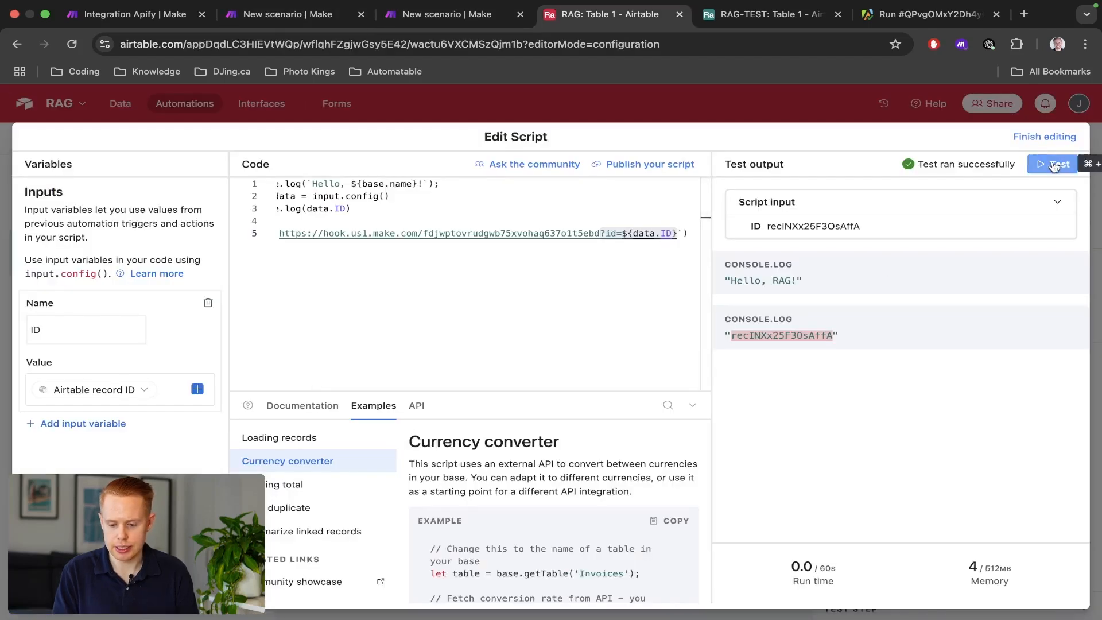
click(1054, 166)
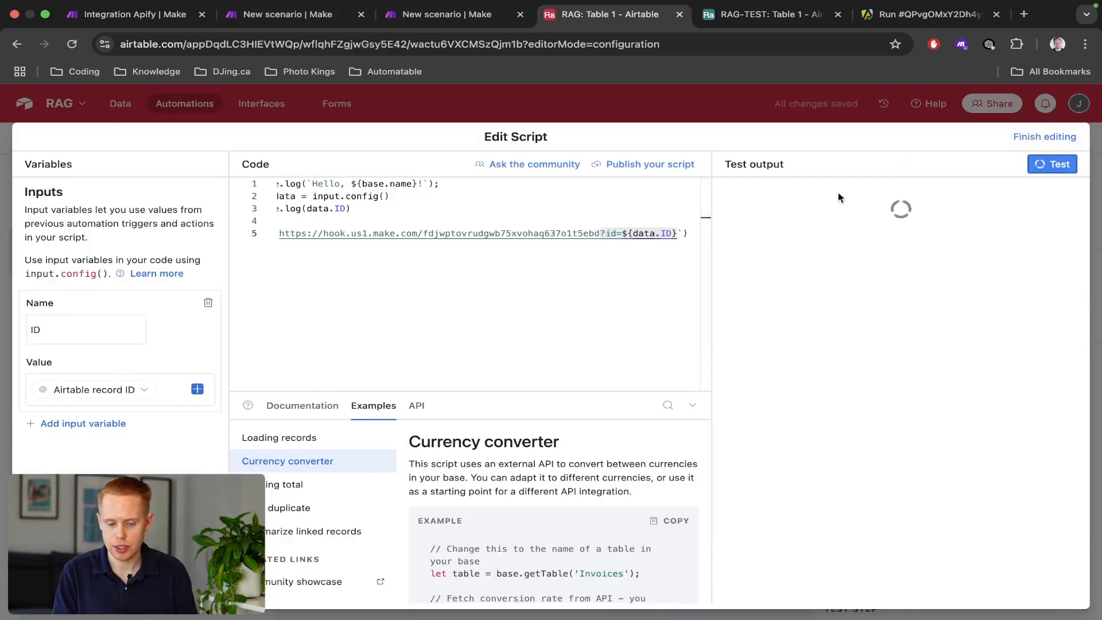
Inspect the id field received in the Make webhook's output bundle.
key(ctrl+shift+Tab)
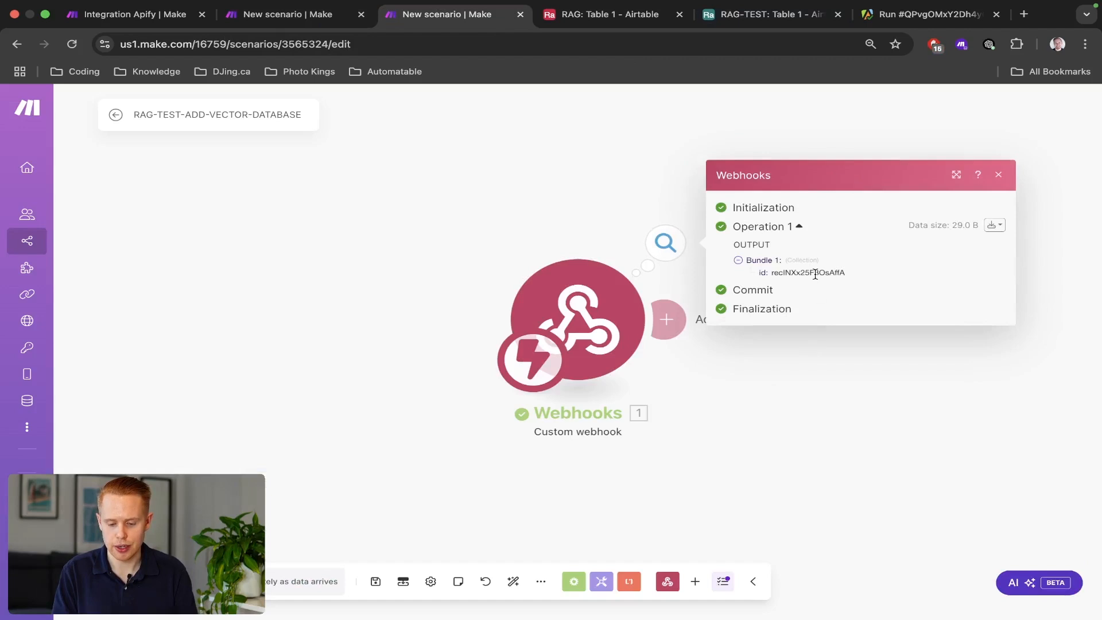
double_click(816, 274)
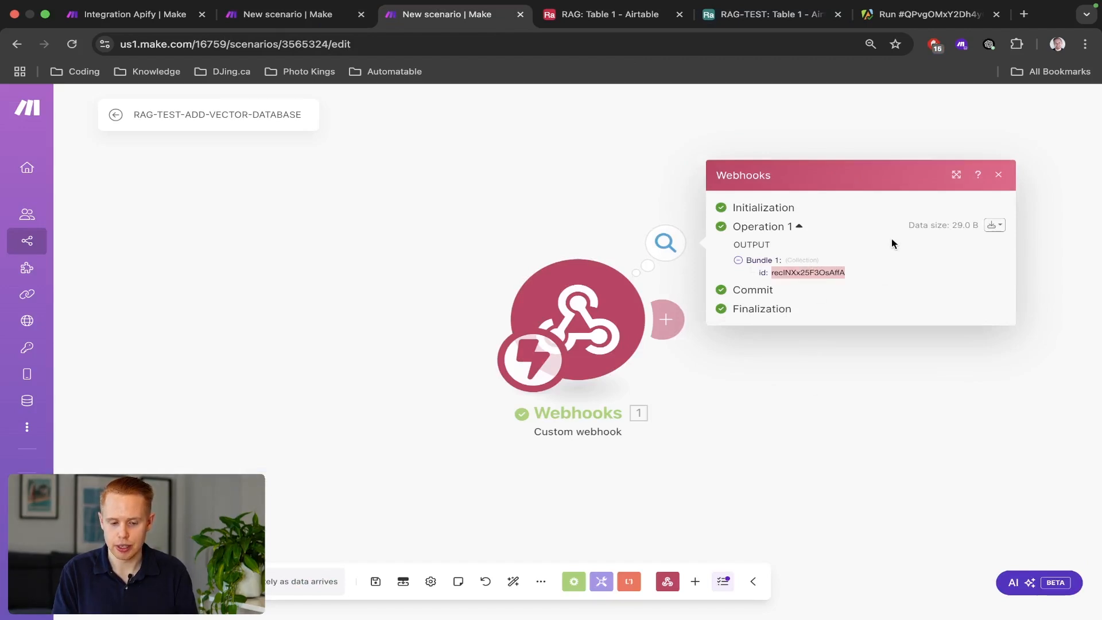
scroll(762, 271, up, 5)
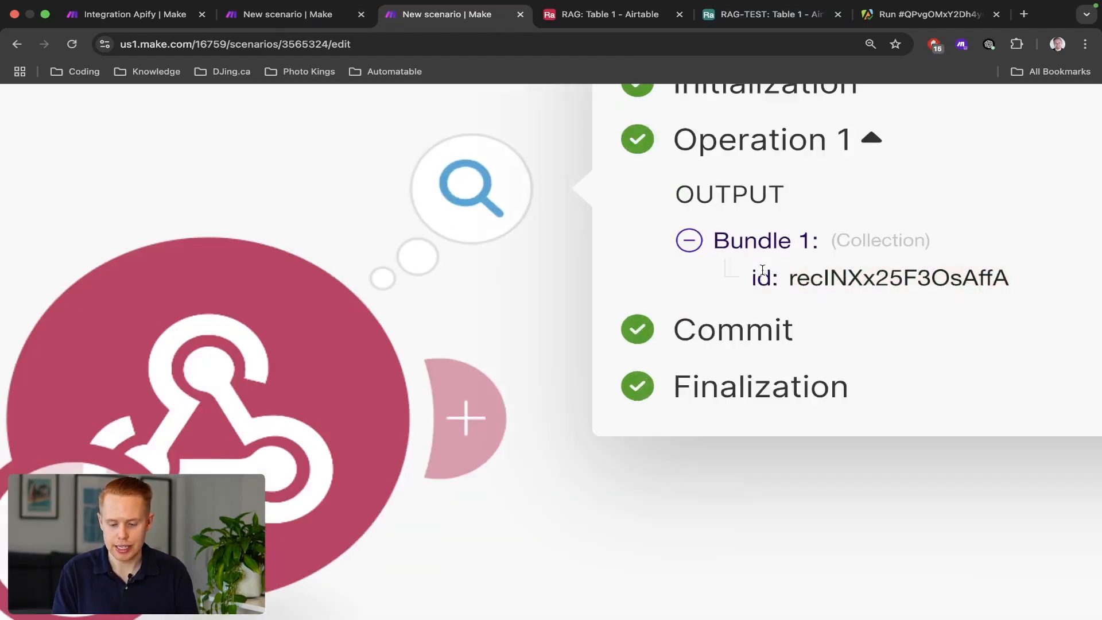
double_click(762, 272)
key(ctrl+shift+Tab)
key(ctrl+Tab)
key(ctrl+Tab)
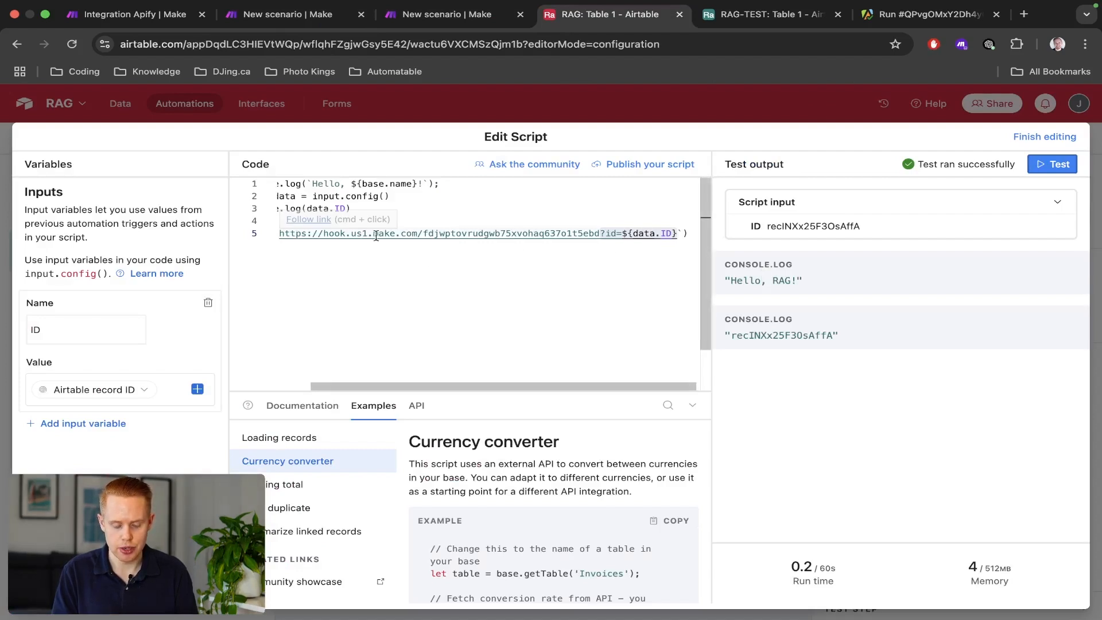
Compare the ?id=${data.ID} parameter in the fetch URL with the id received by Make's webhook.
double_click(611, 233)
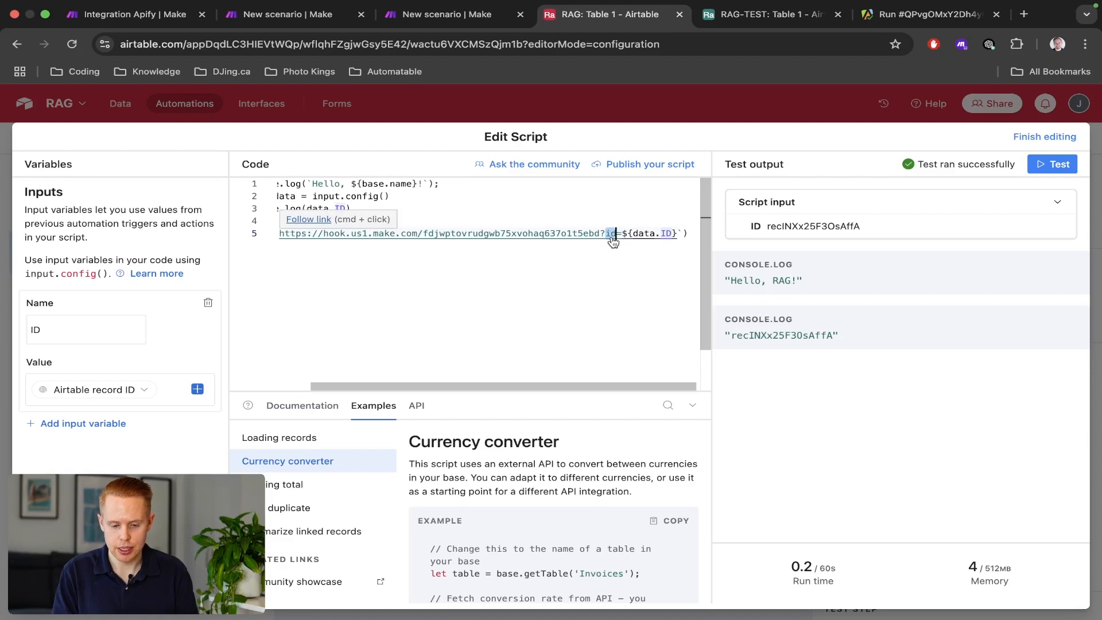
key(ctrl+shift+Tab)
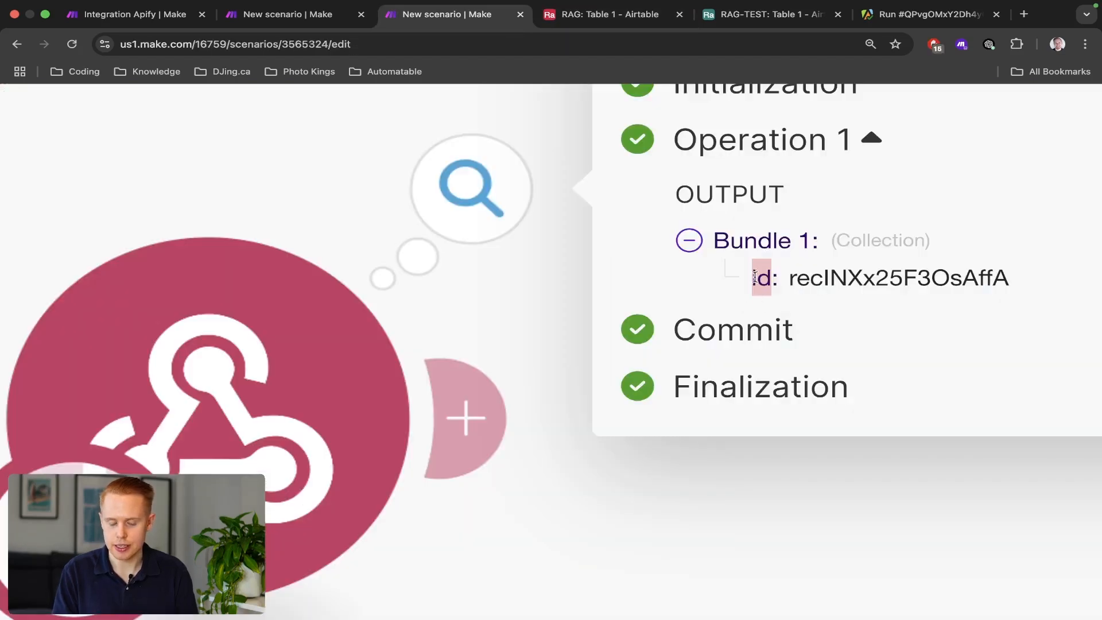
key(ctrl+Tab)
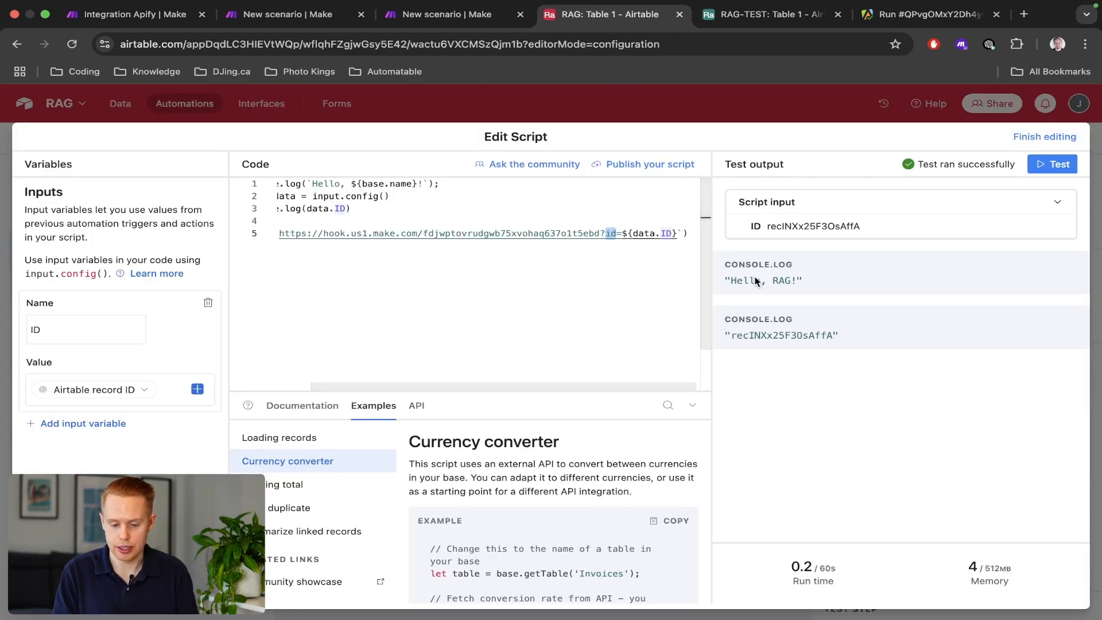
key(ctrl+shift+Tab)
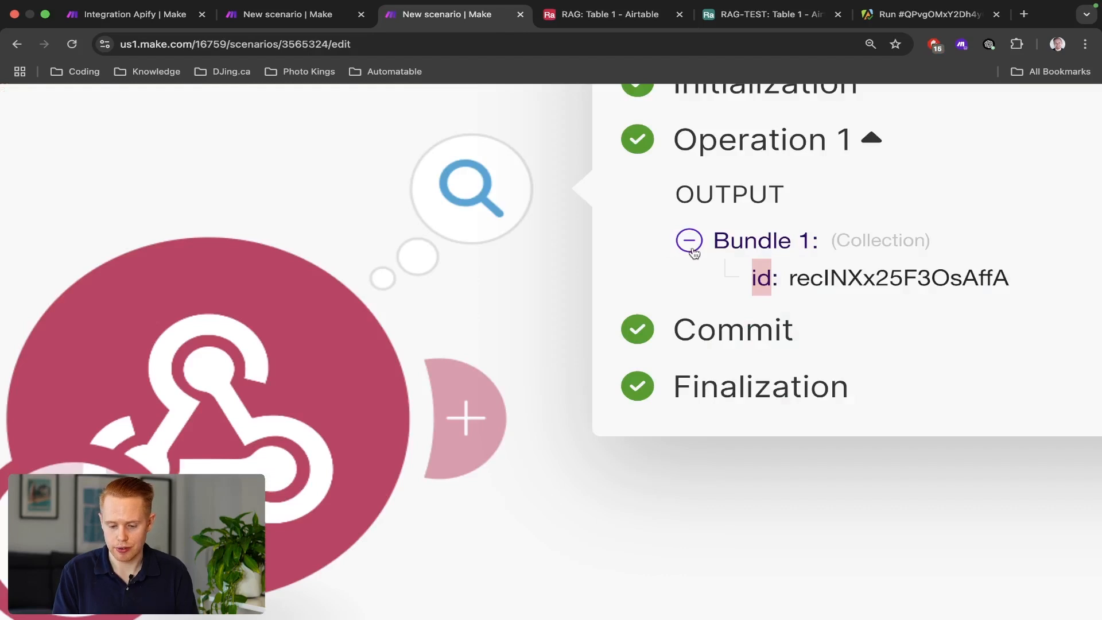
key(ctrl+Tab)
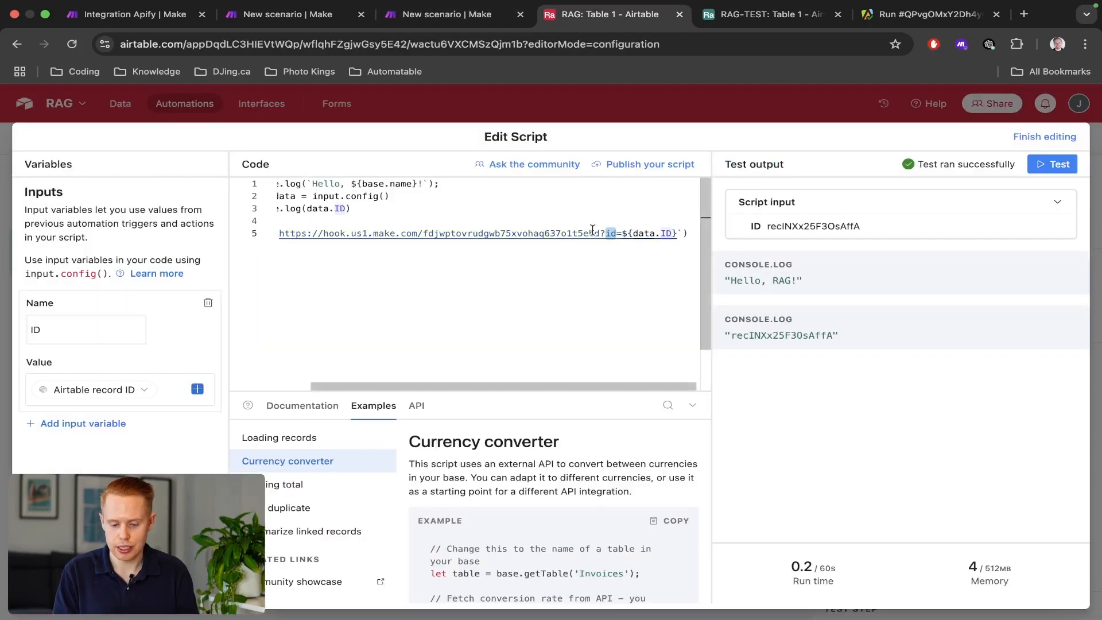
drag(628, 234, 660, 236)
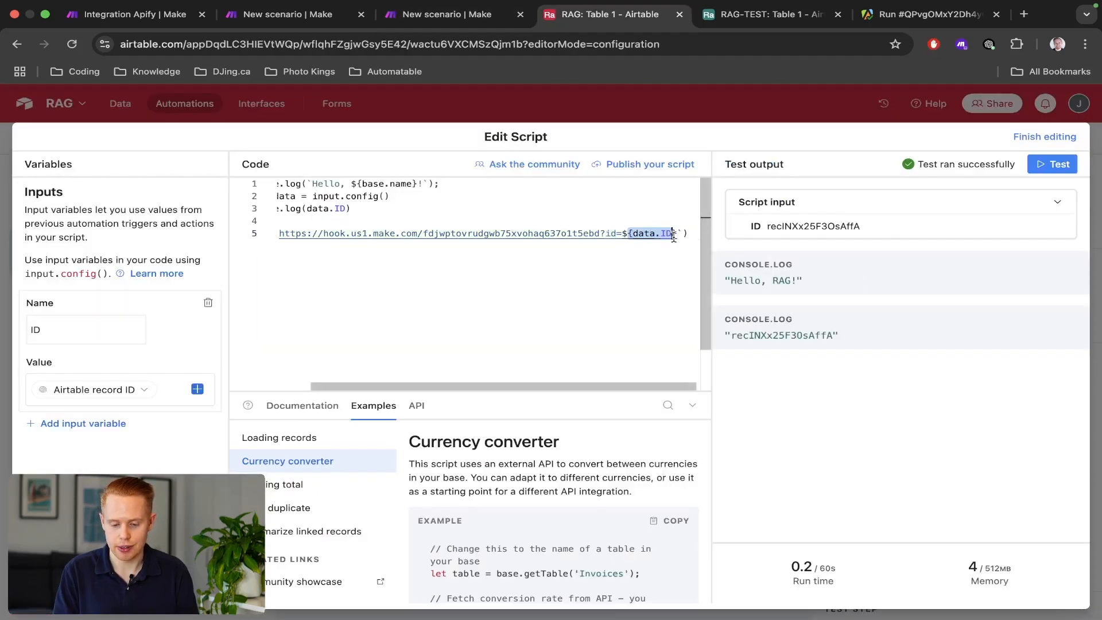
key(ctrl+shift+Tab)
double_click(821, 271)
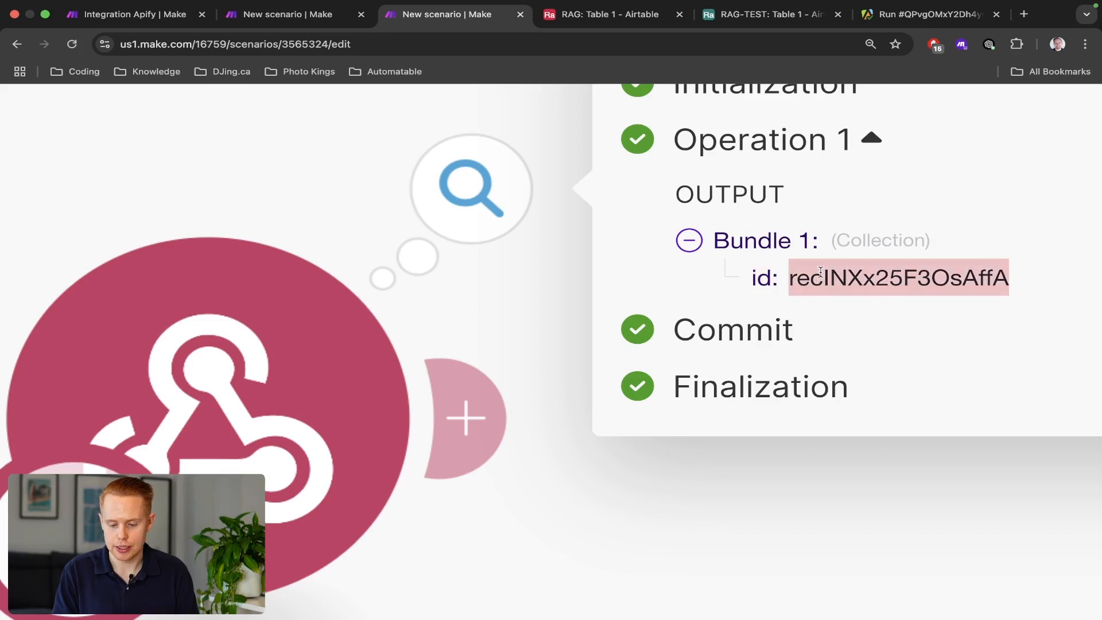
key(ctrl+Tab)
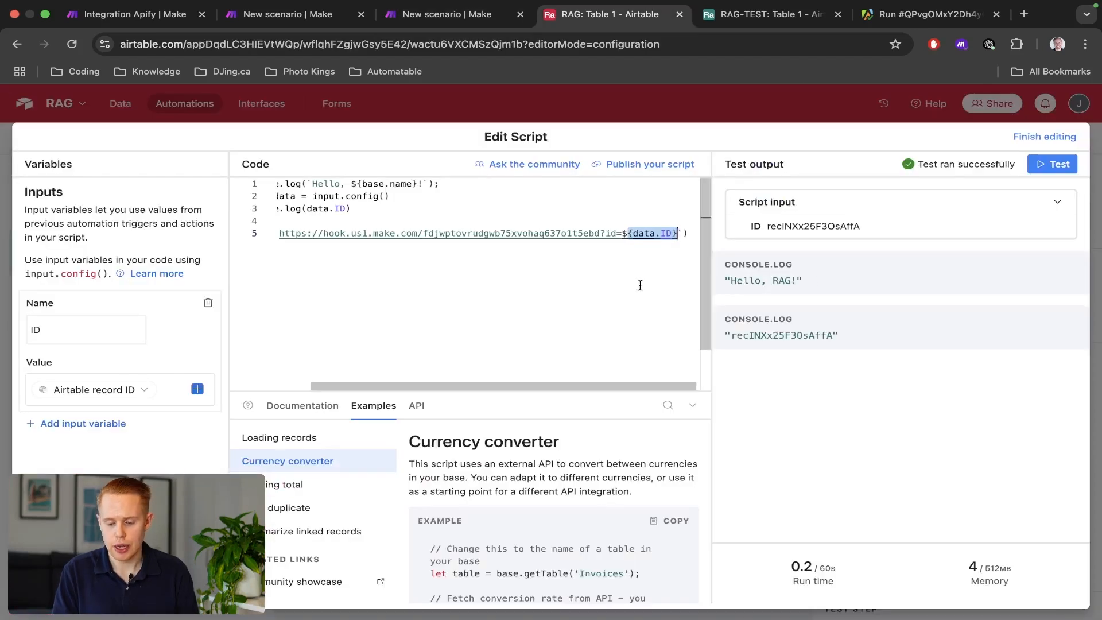
key(ctrl+shift+Tab)
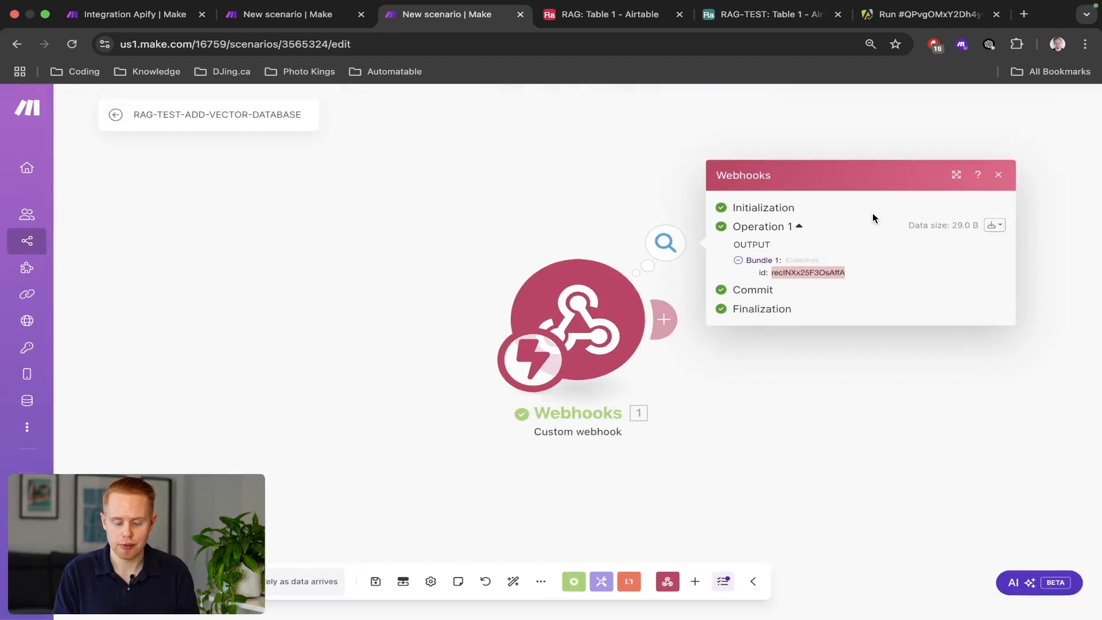
key(ctrl+Tab)
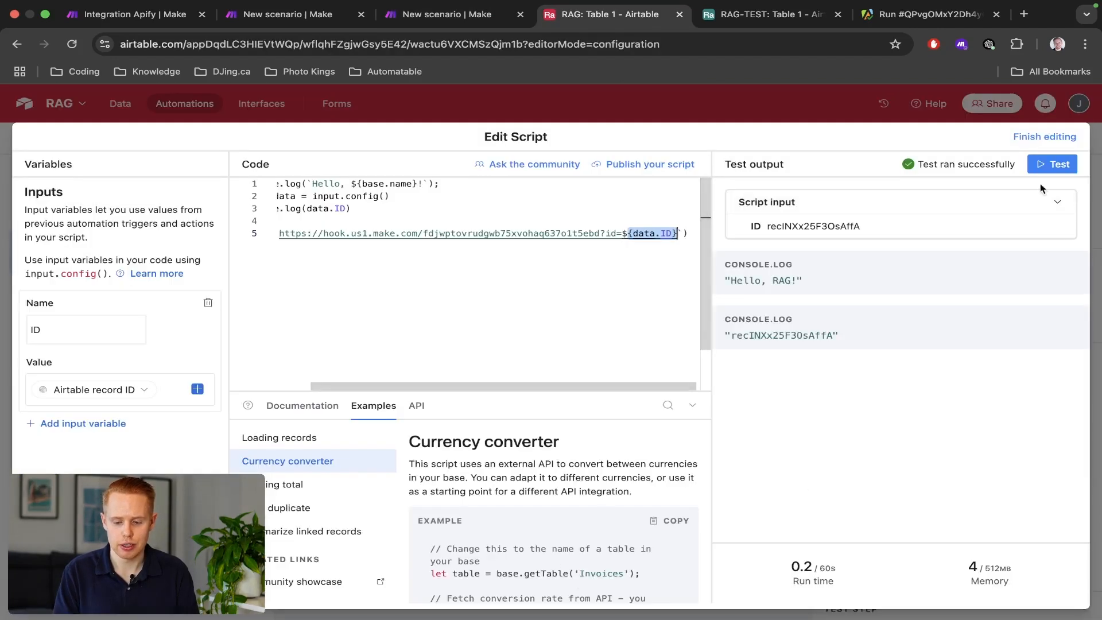
Close the script editor, switch Automation 2 on, and open the table's data grid.
click(1042, 138)
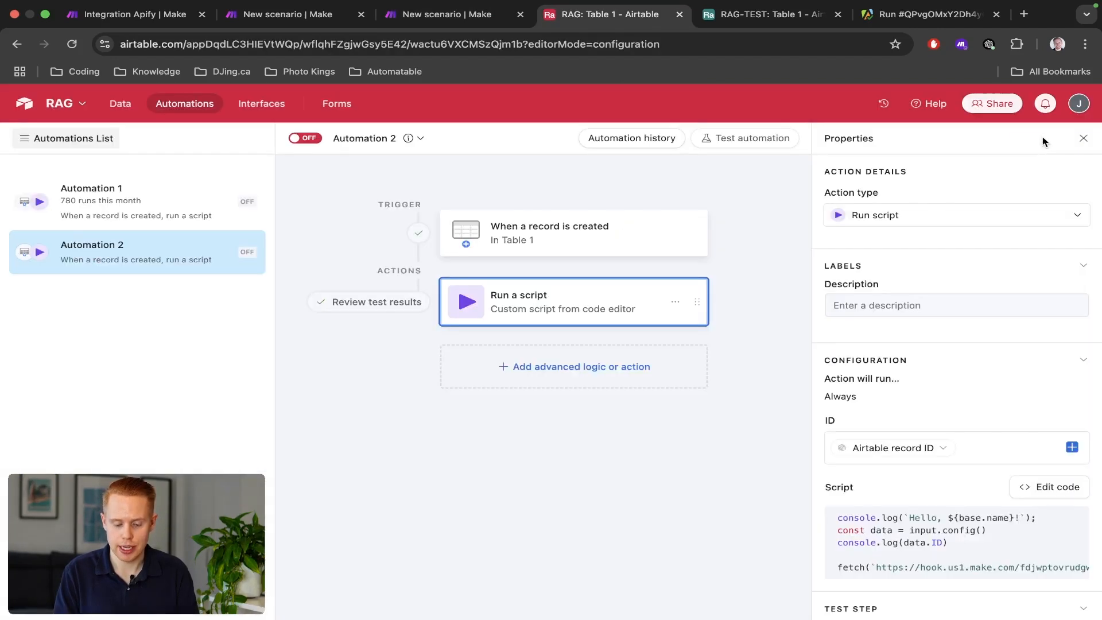
click(301, 139)
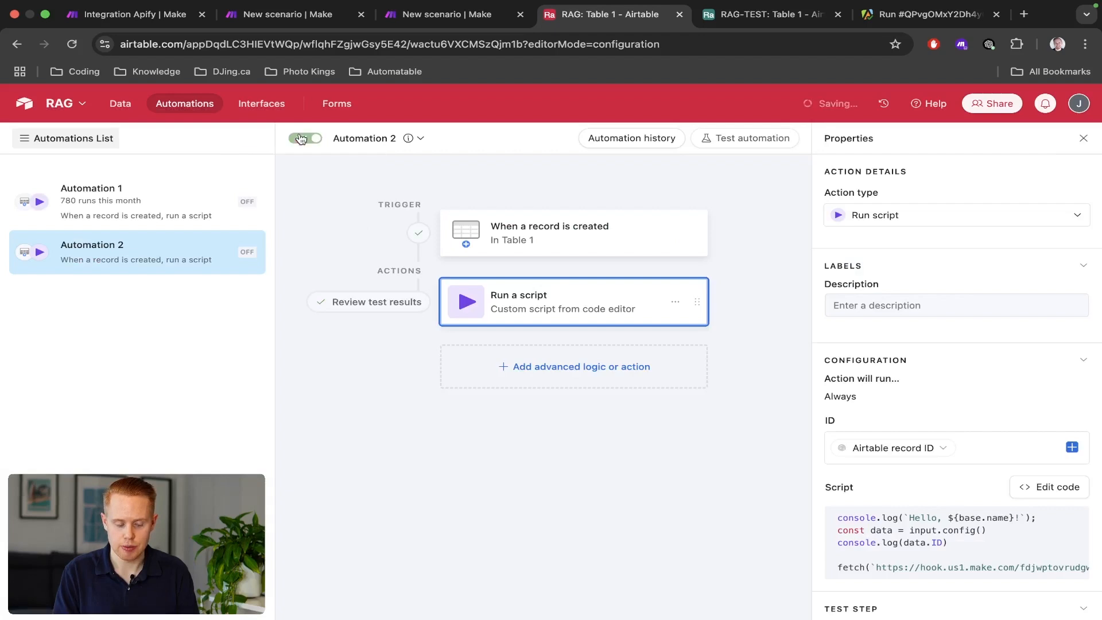
click(122, 105)
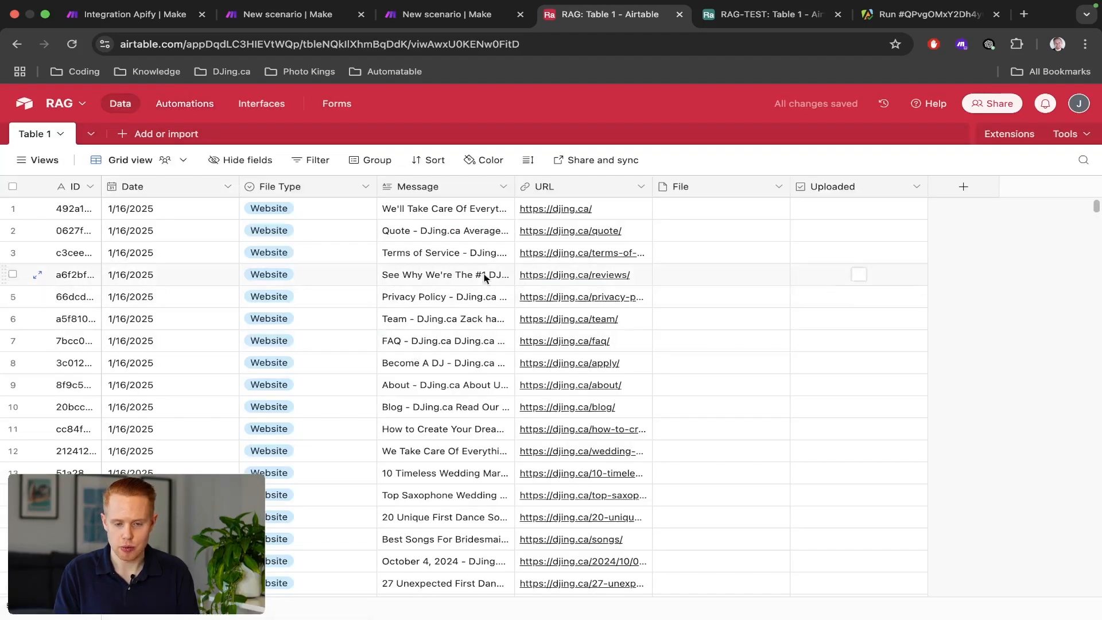
Back in Make, make room on the canvas and add a new module after the webhook.
key(ctrl+shift+Tab)
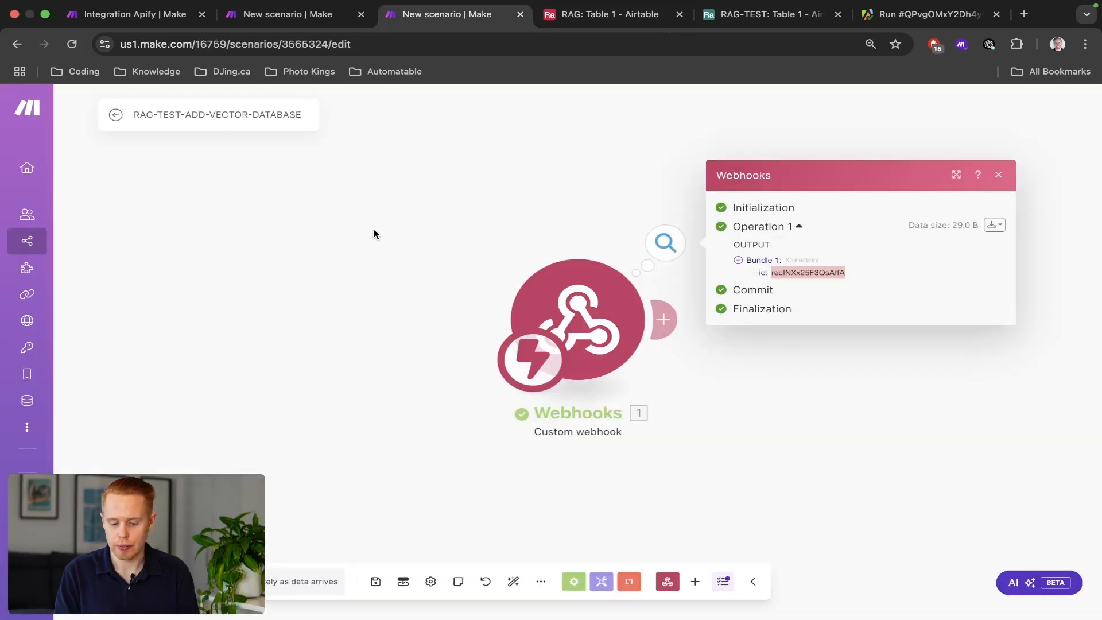
drag(375, 232, 647, 396)
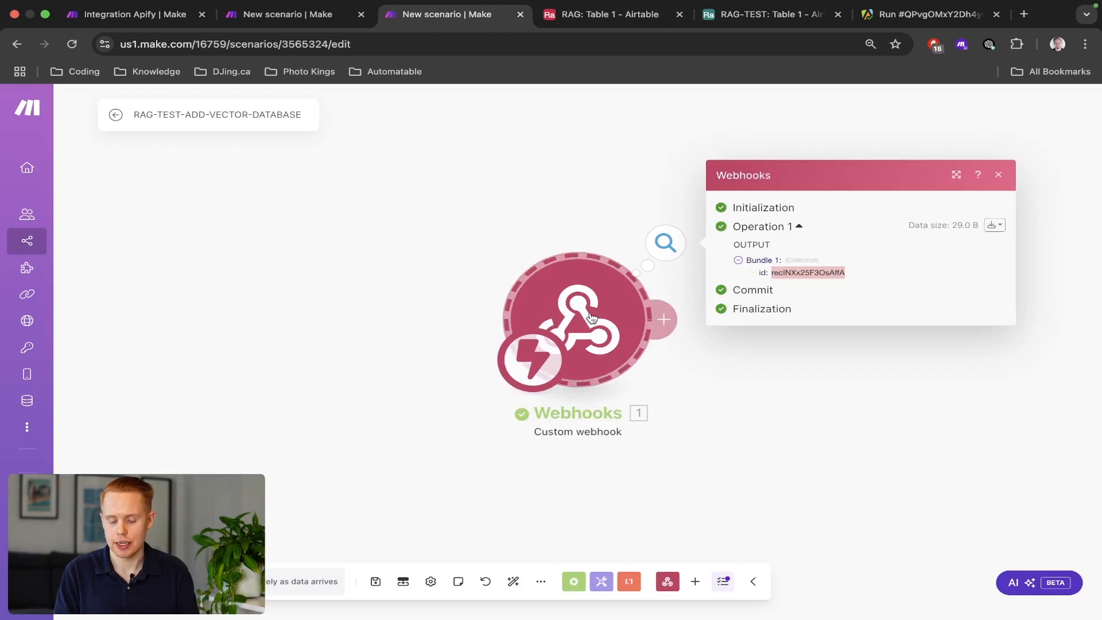
click(477, 232)
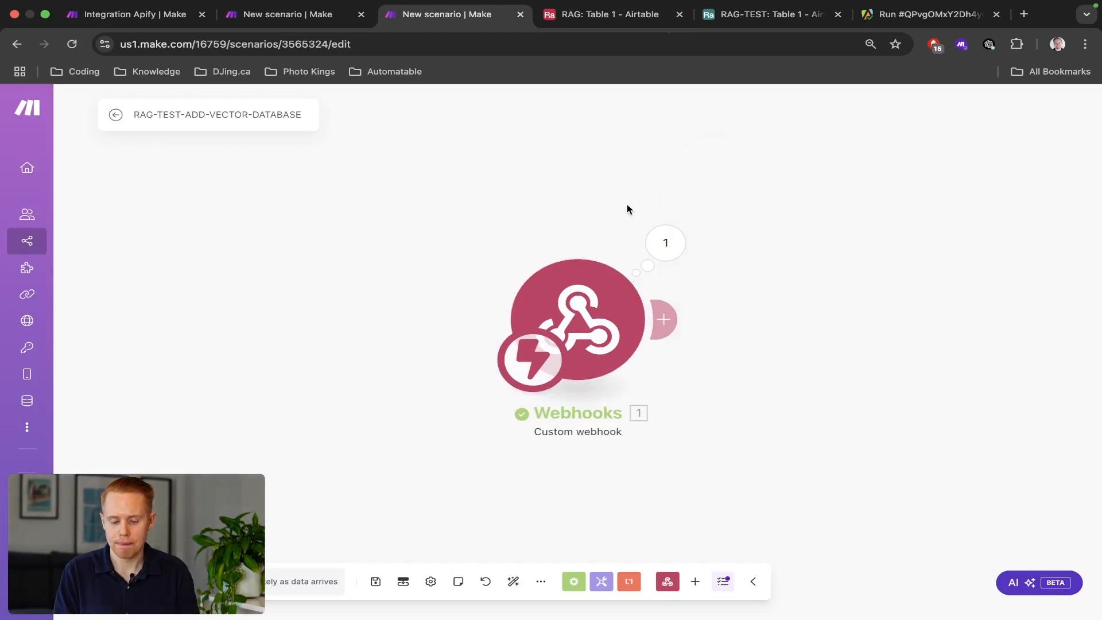
drag(628, 209, 504, 209)
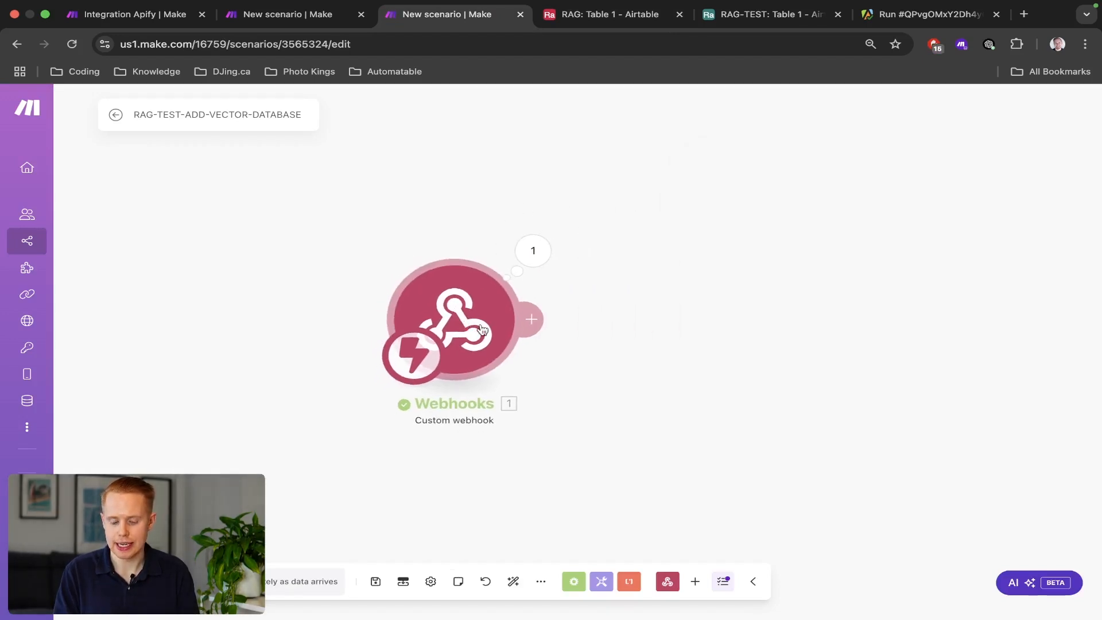
click(535, 320)
Add an Airtable Get a Record module using the OAuth connection and the RAG-TEST base.
click(819, 279)
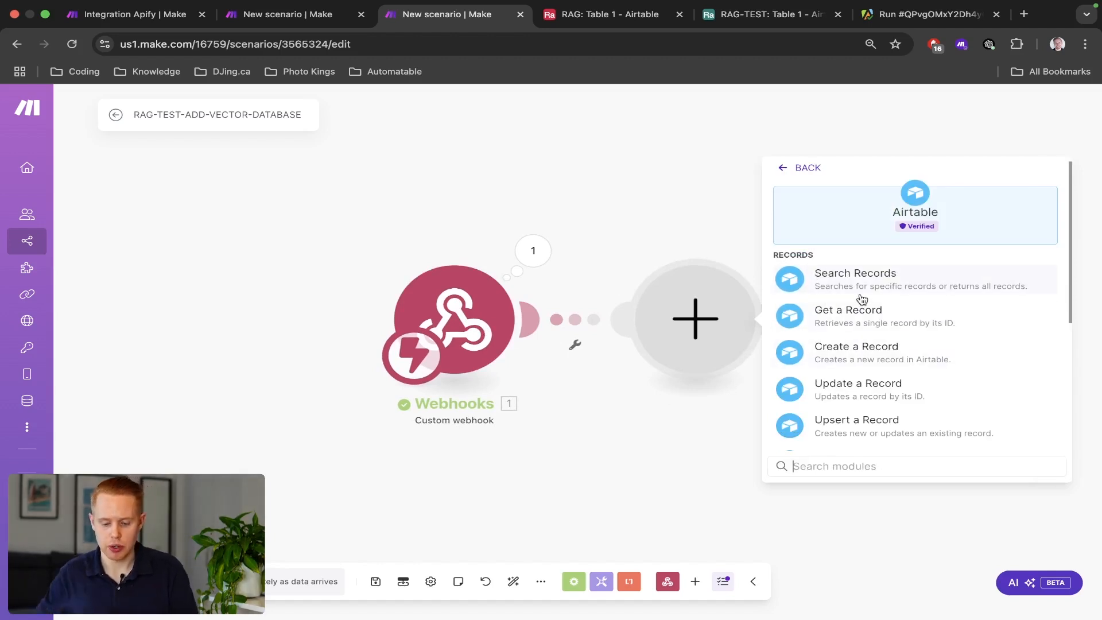
click(857, 320)
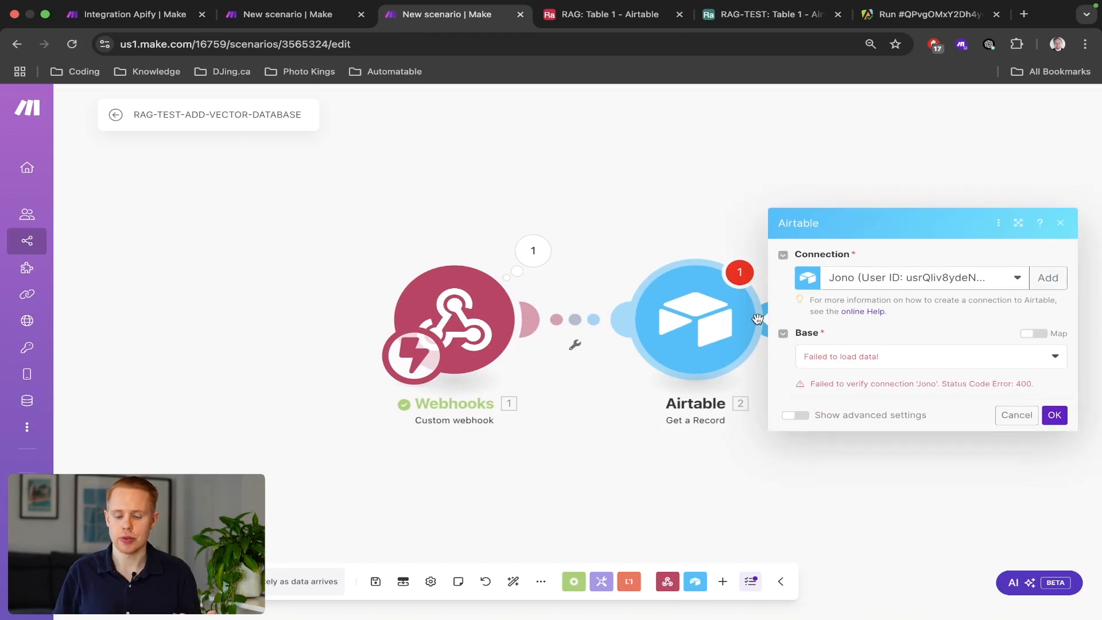
click(892, 291)
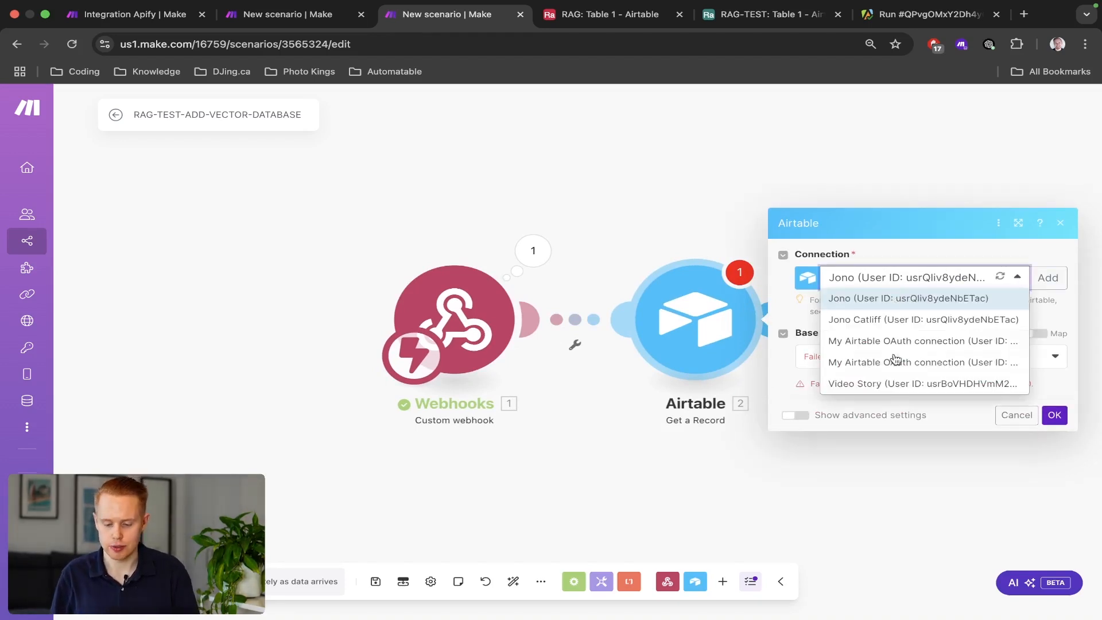
click(895, 362)
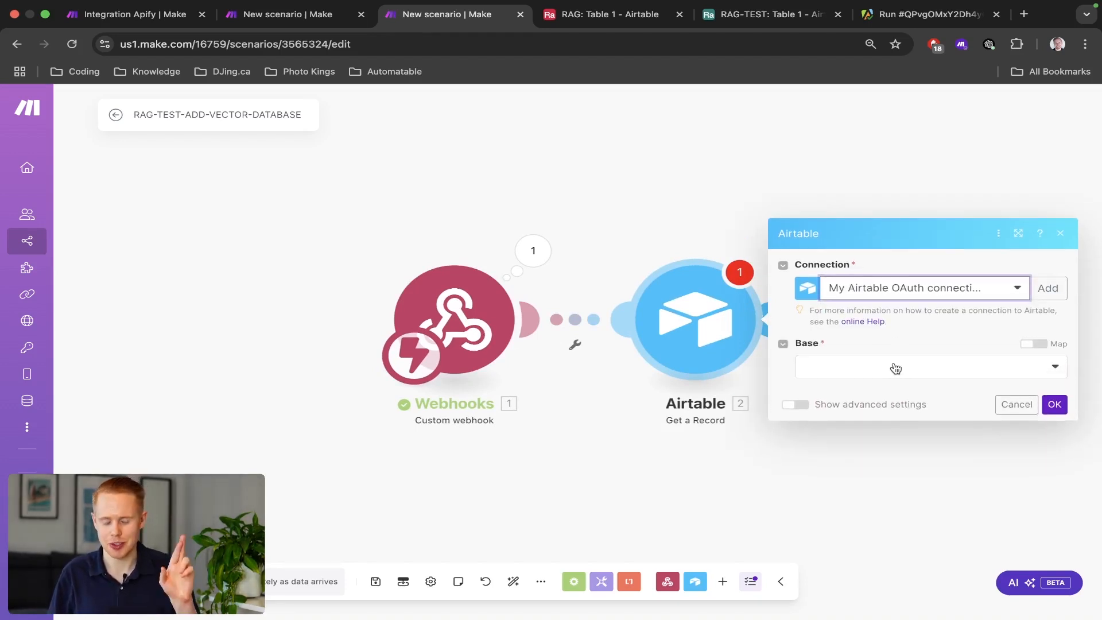
click(896, 369)
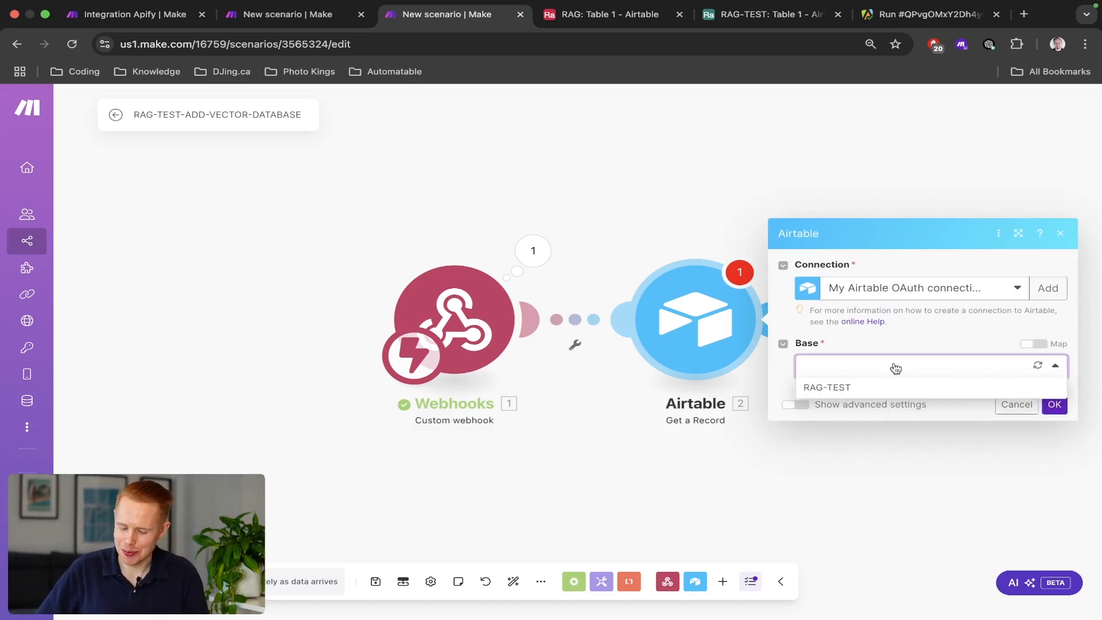
click(810, 387)
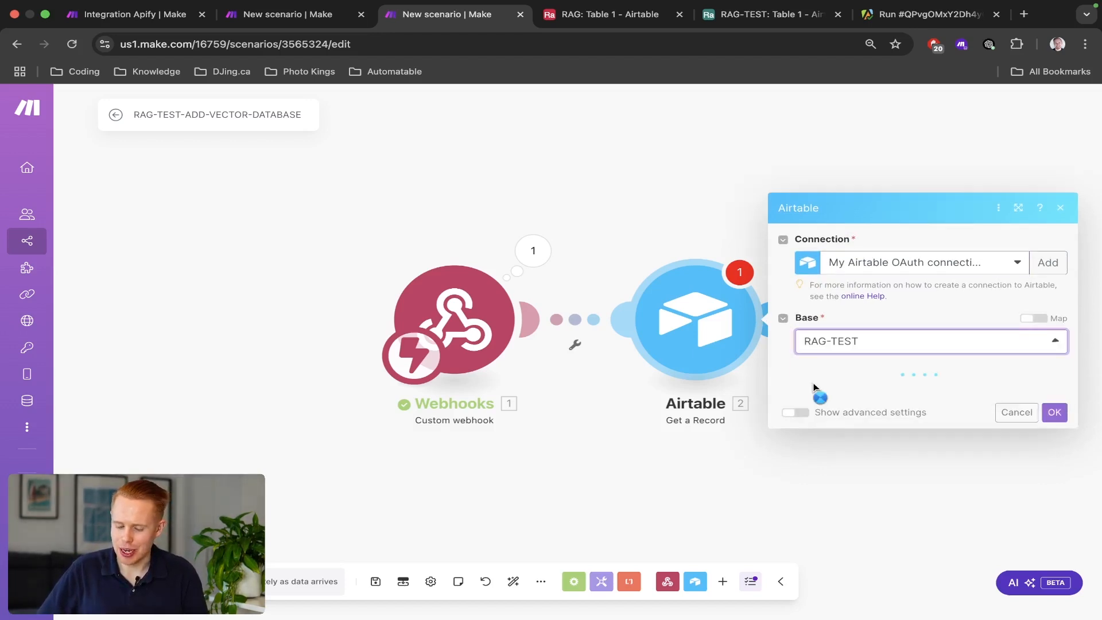
Check the RAG-TEST table in Airtable, moving its tab to the front.
click(609, 15)
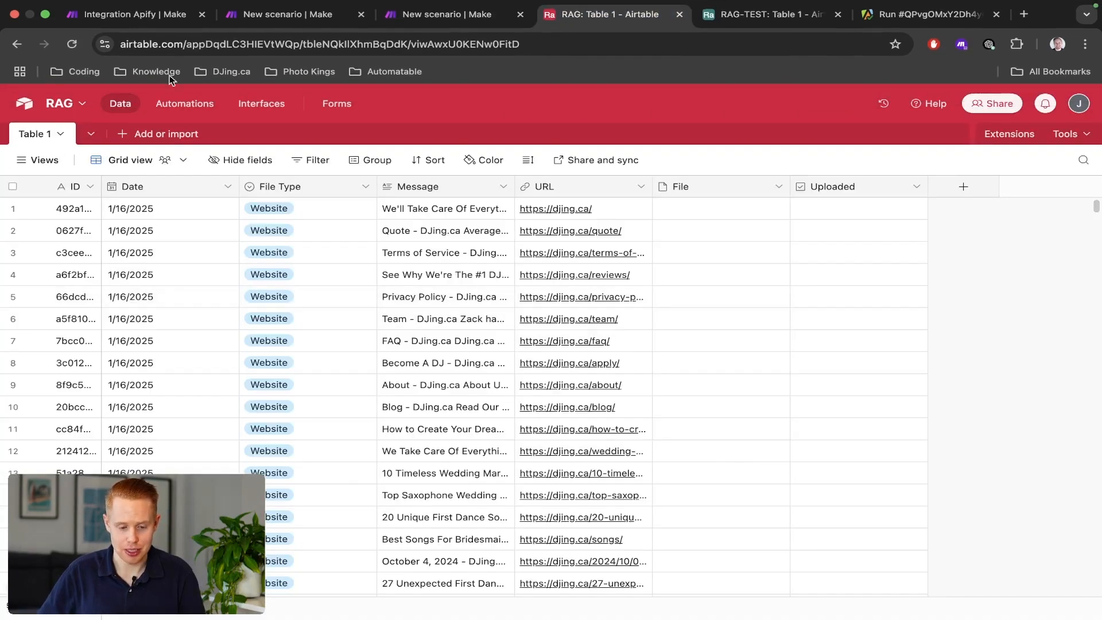
drag(569, 17, 725, 20)
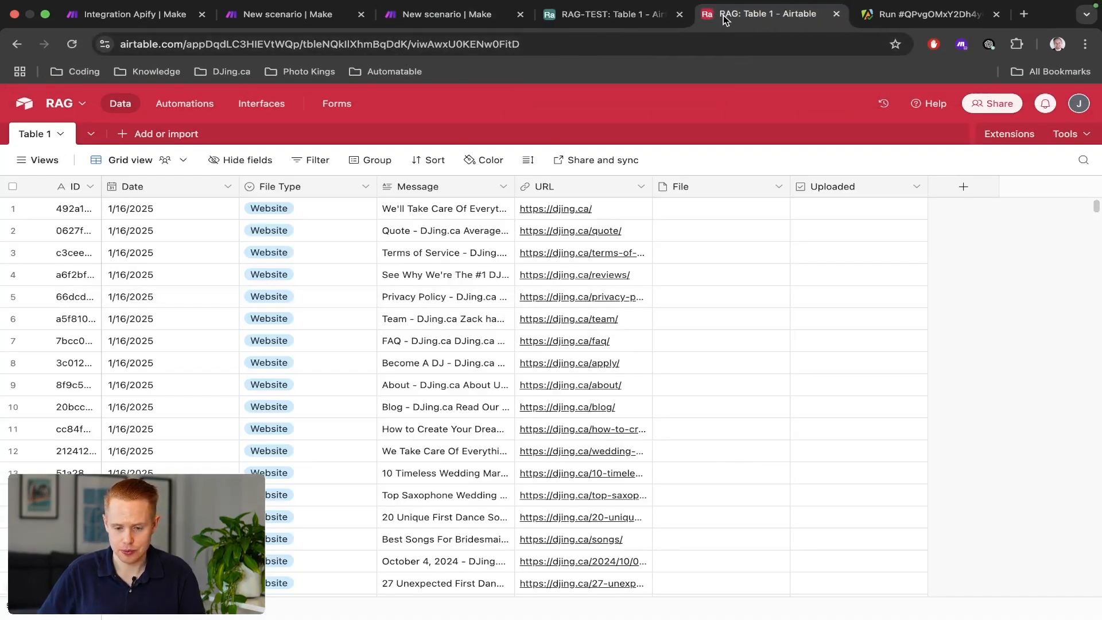
click(615, 14)
click(458, 17)
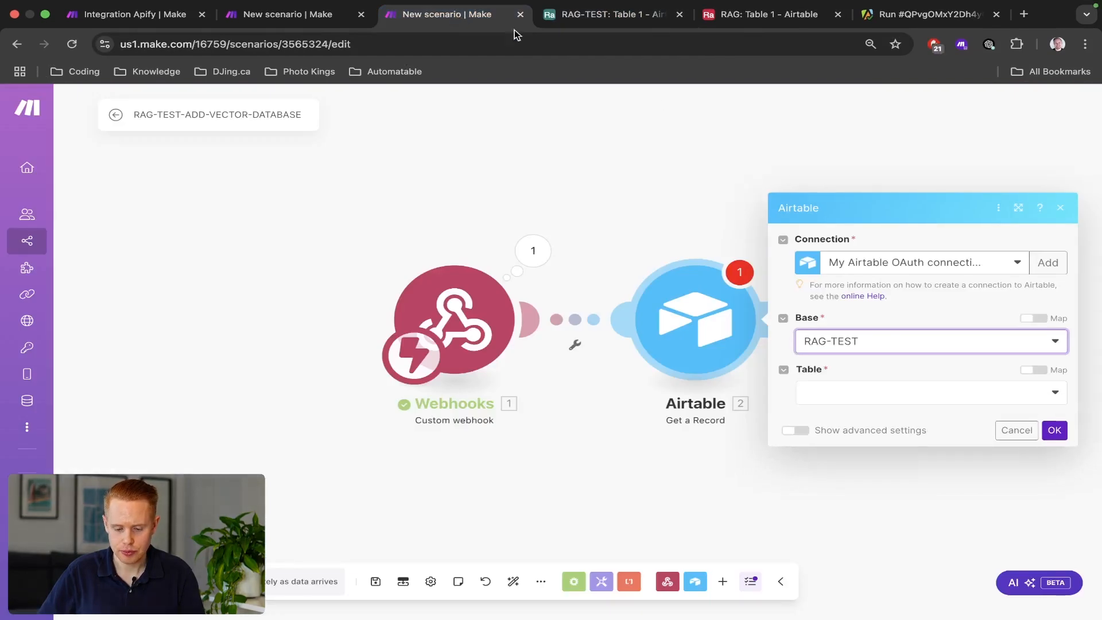
Choose Table 1, map the webhook's 1. id into Record ID, and save the module.
click(863, 401)
click(863, 415)
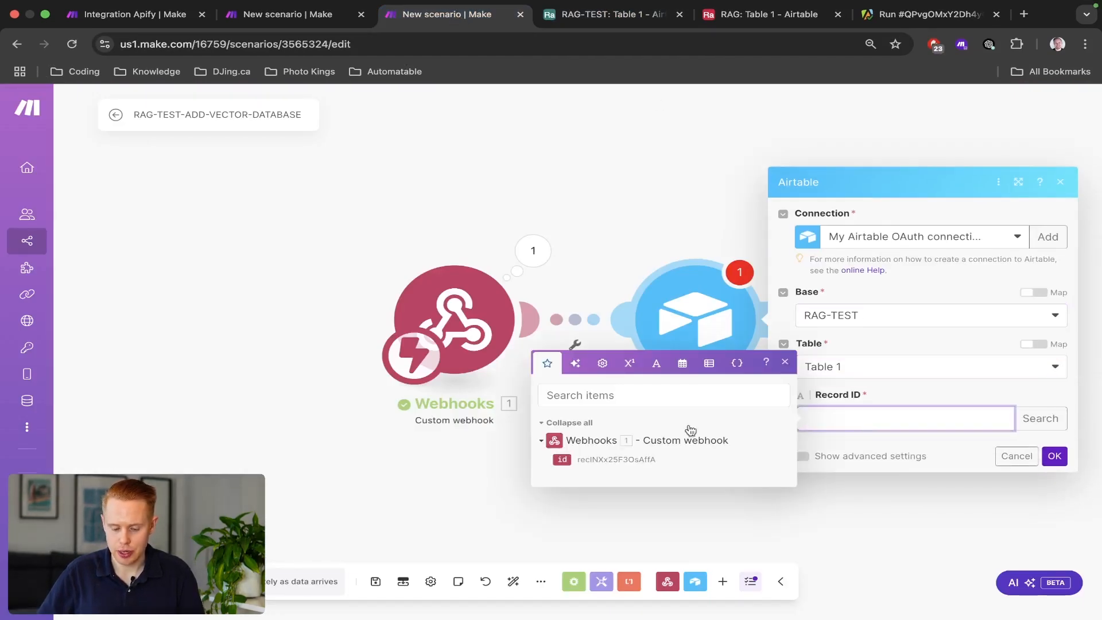
click(563, 459)
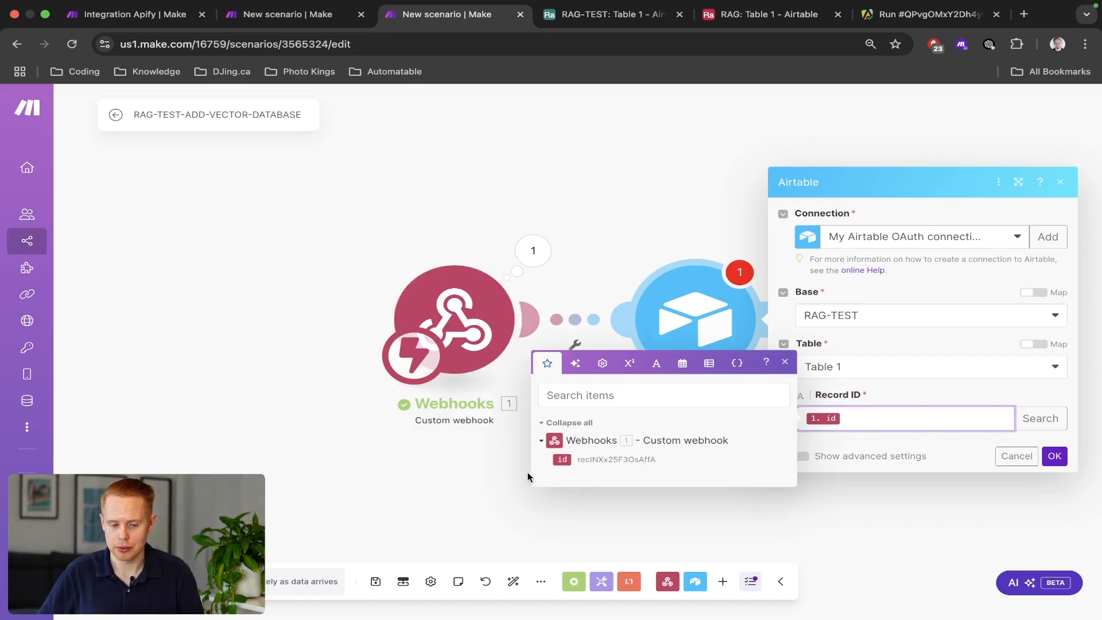
key(ctrl+Tab)
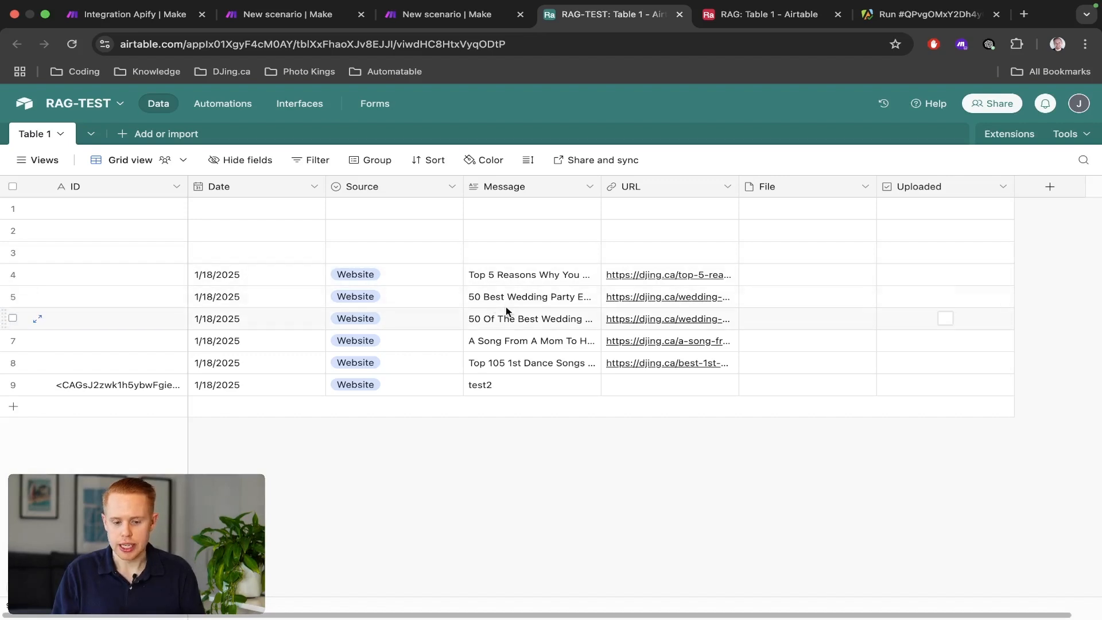
key(ctrl+shift+Tab)
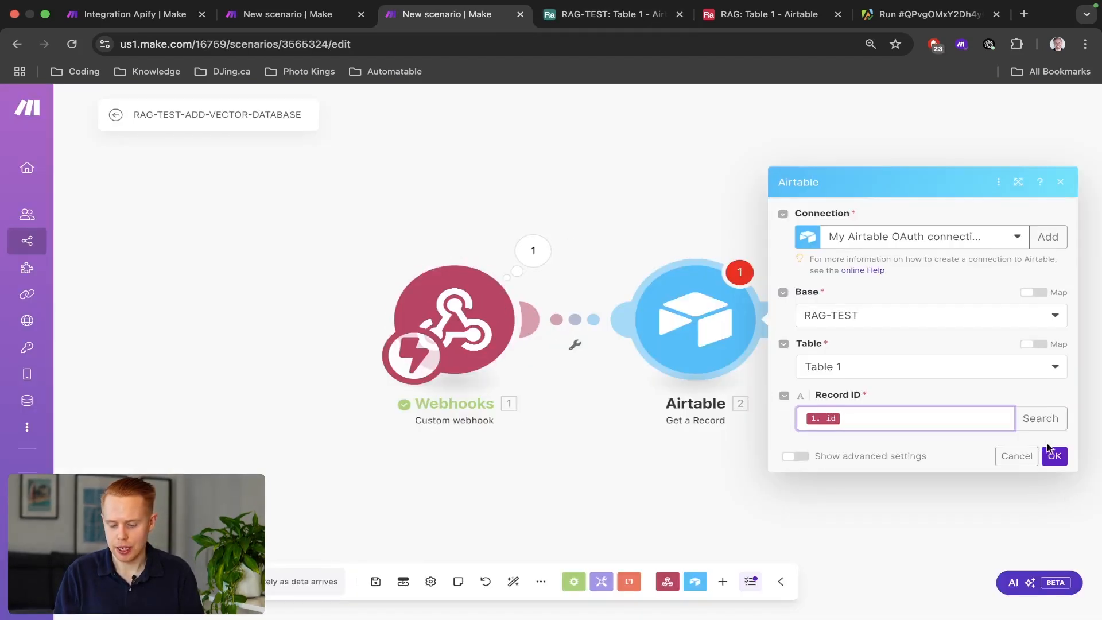
click(1051, 452)
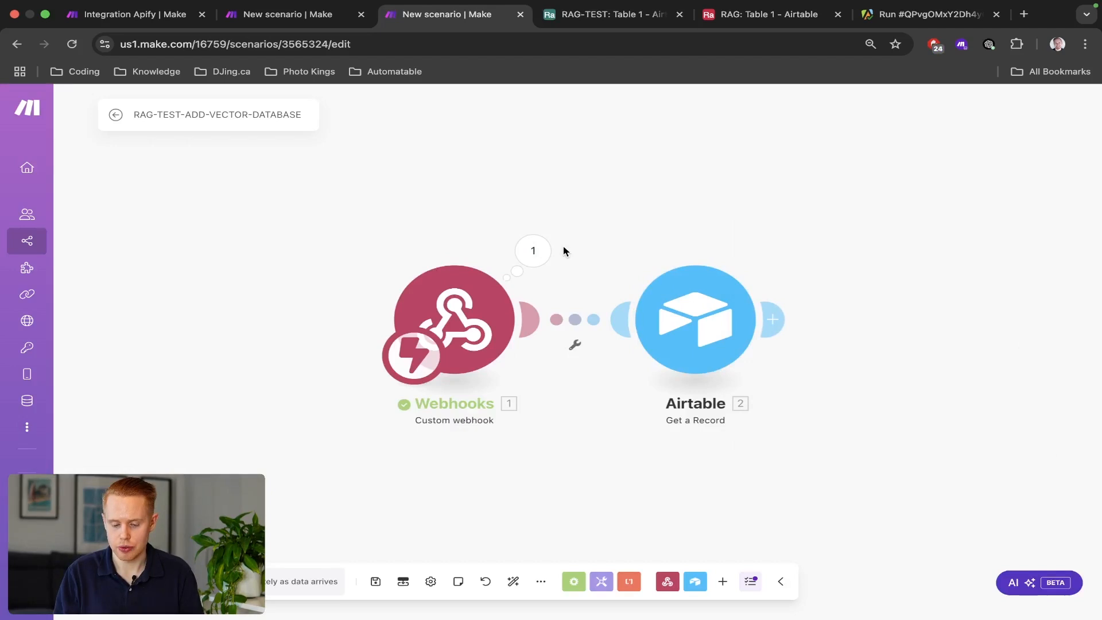
Add a test record with ID asdfasdf to the RAG-TEST table.
drag(564, 251, 804, 441)
scroll(666, 323, down, 2)
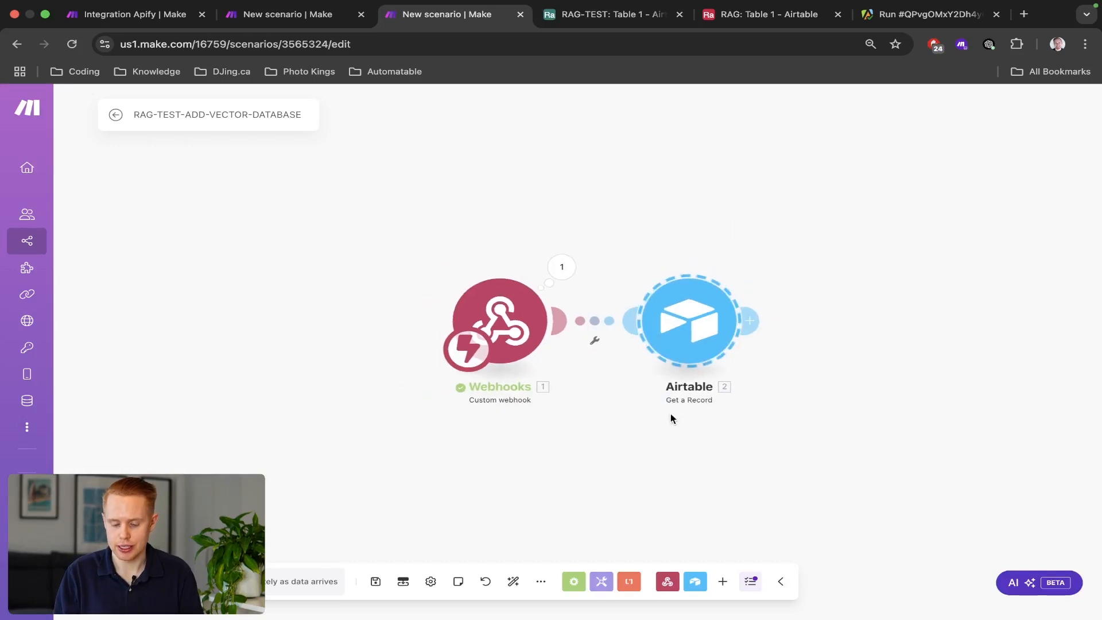
key(ctrl+Tab)
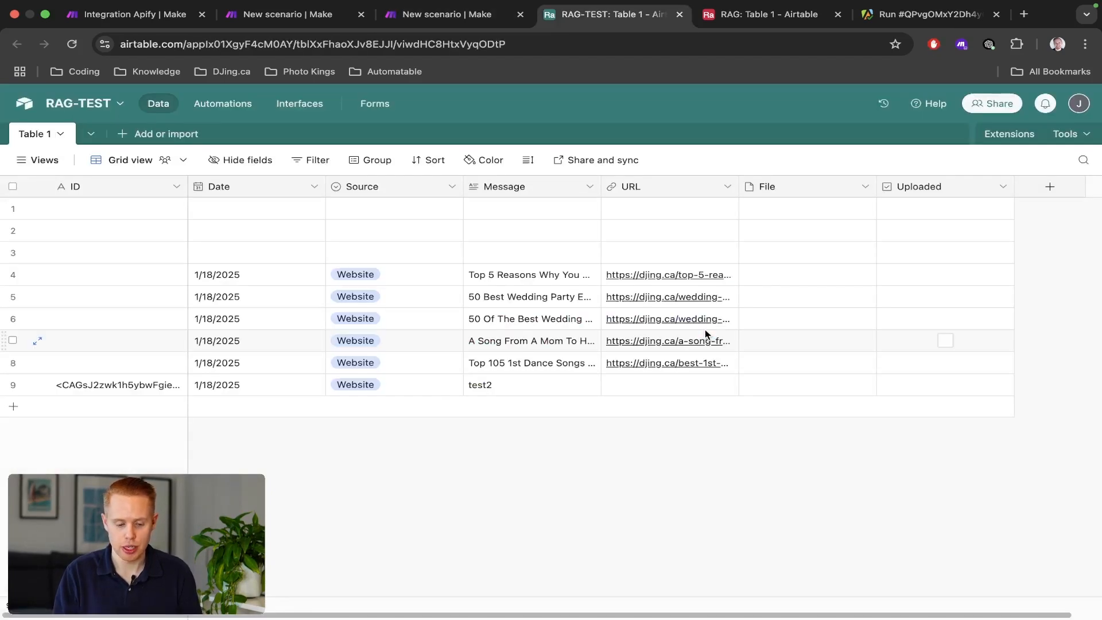
click(247, 410)
text(asdfasdf)
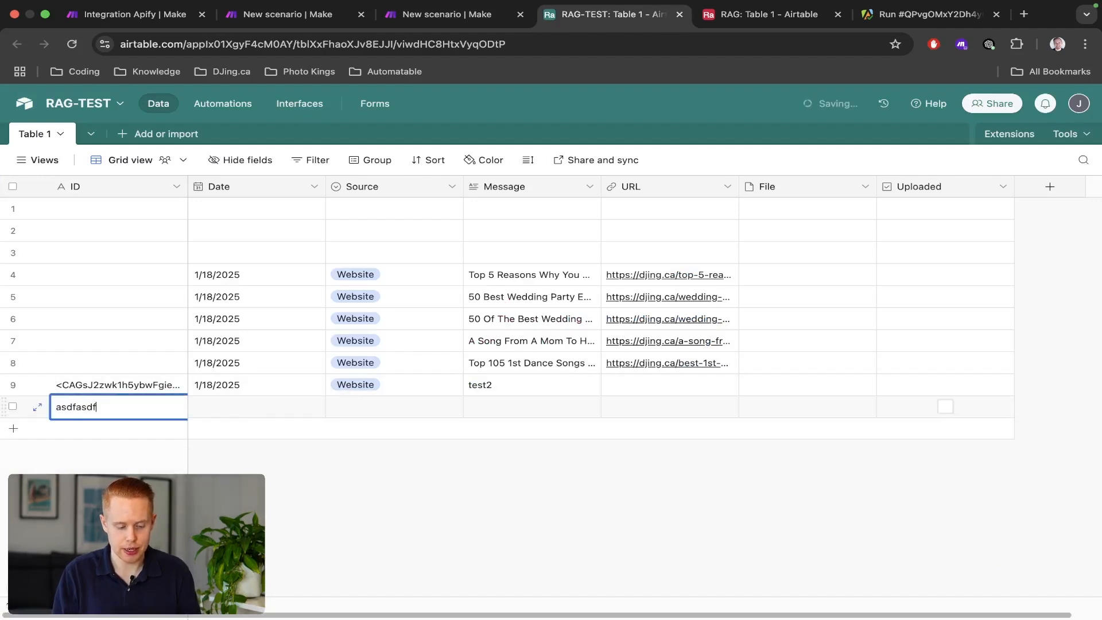
key(Tab)
key(Tab)
key(Tab)
key(Tab)
key(Tab)
key(Tab)
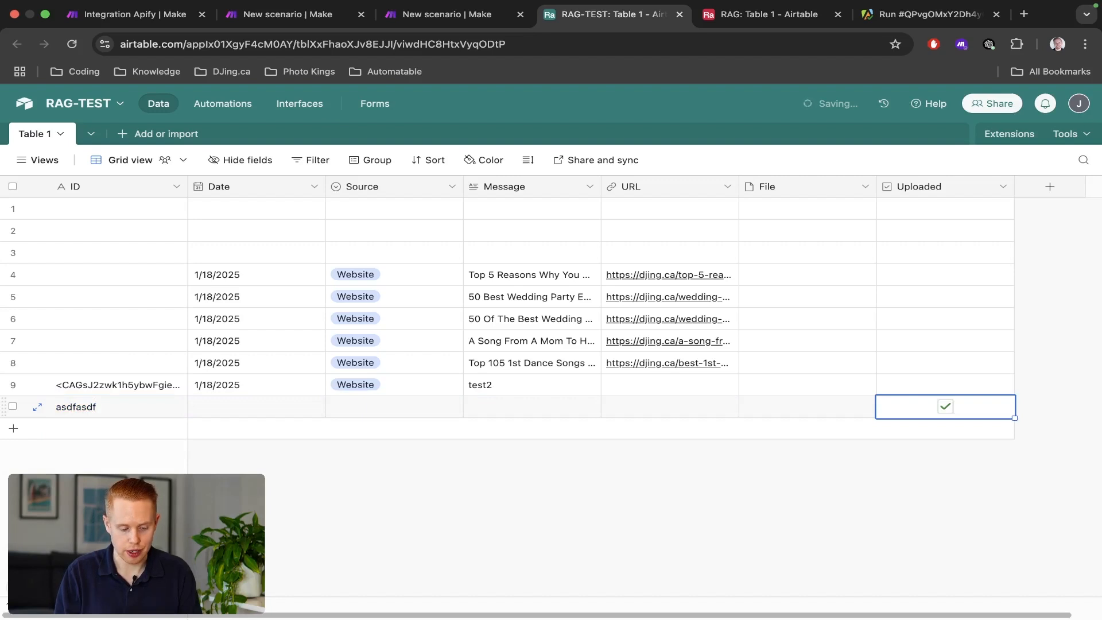
Give row 3 the ID afsdsf and add row 11 with ID asdfsdf.
click(137, 251)
text(afsdsf)
key(Return)
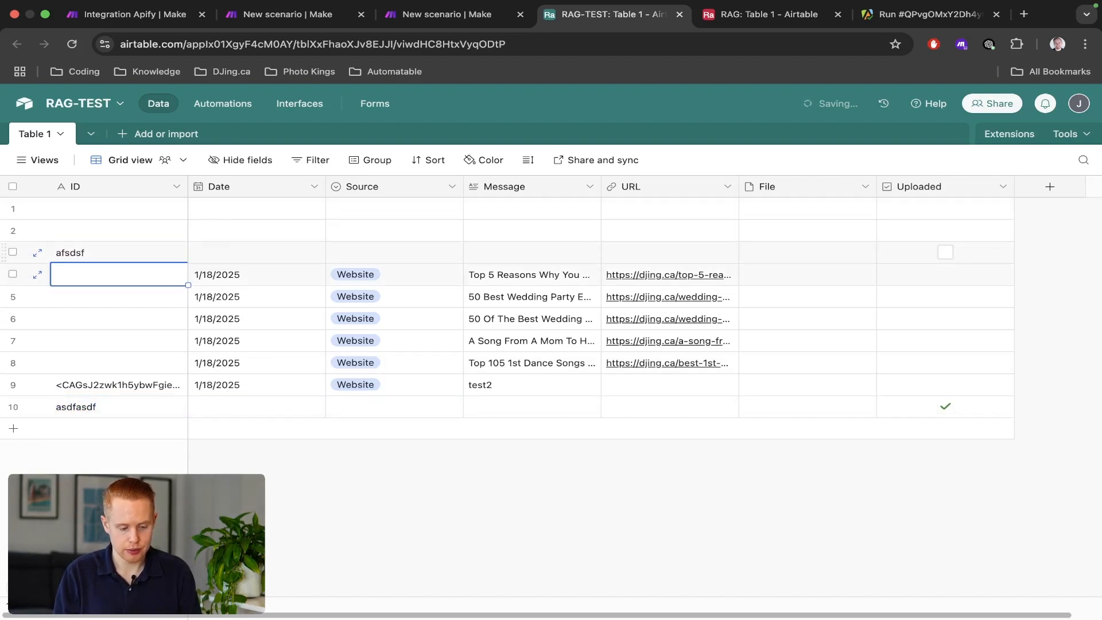
key(super+alt+Left)
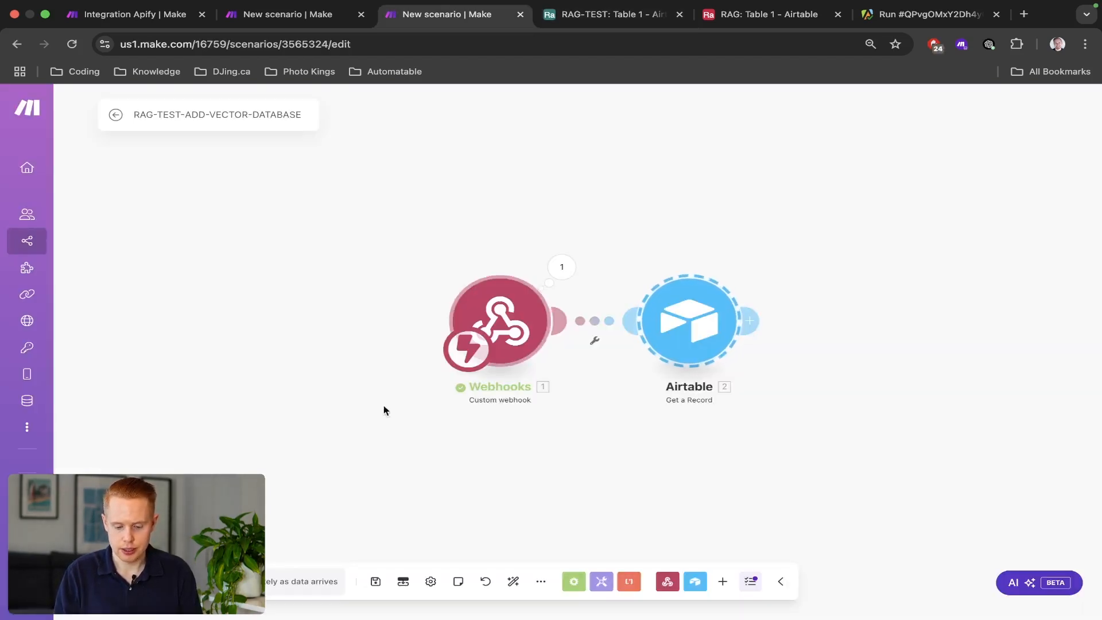
key(super+alt+Right)
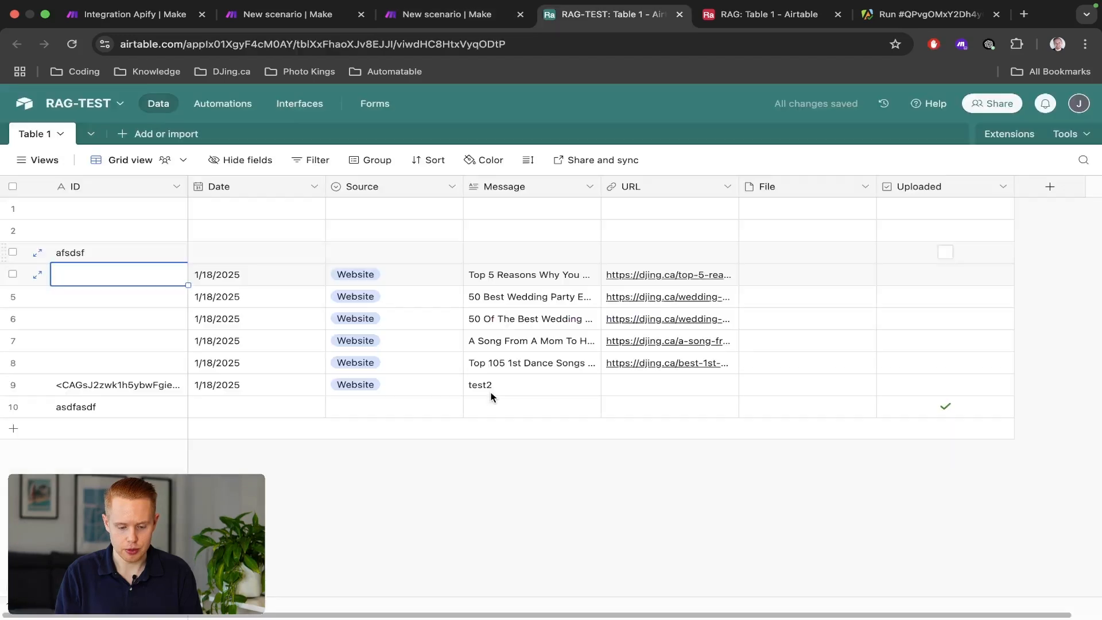
click(12, 429)
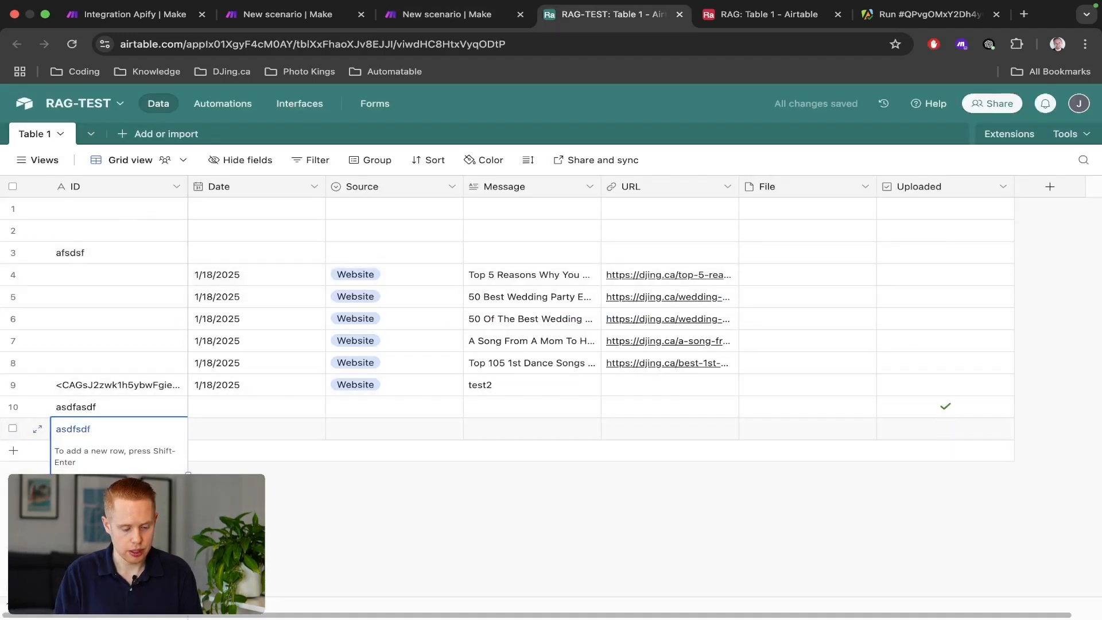
key(Return)
Bring up the RAG-TEST-EMAIL scenario showing its mailhook, OpenAI, Search Records and Upsert modules.
key(super+alt+Left)
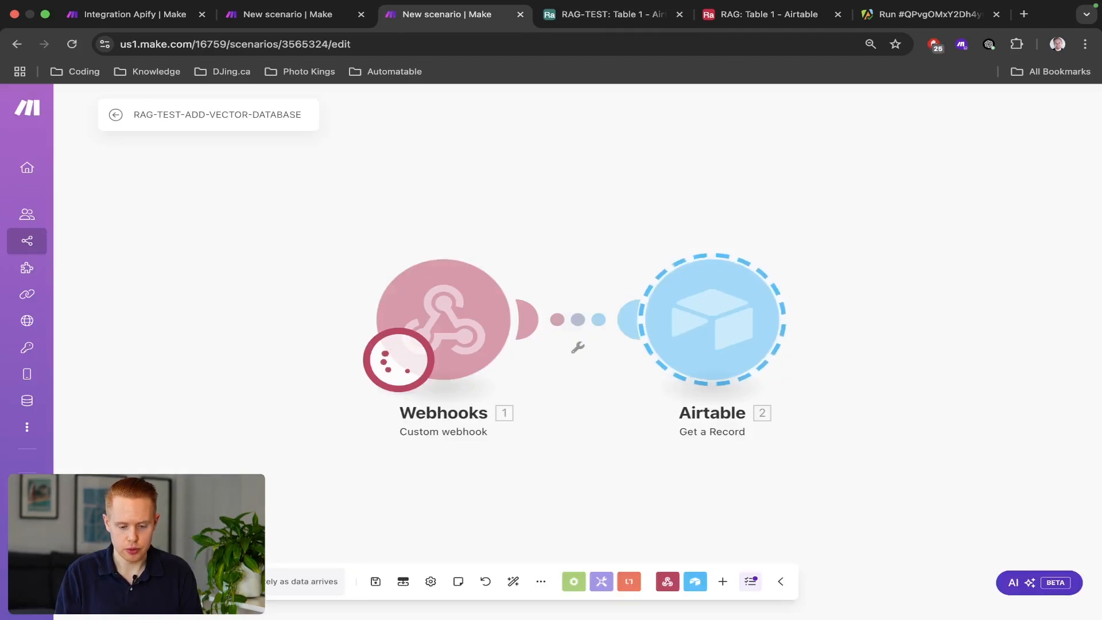
drag(335, 283, 570, 397)
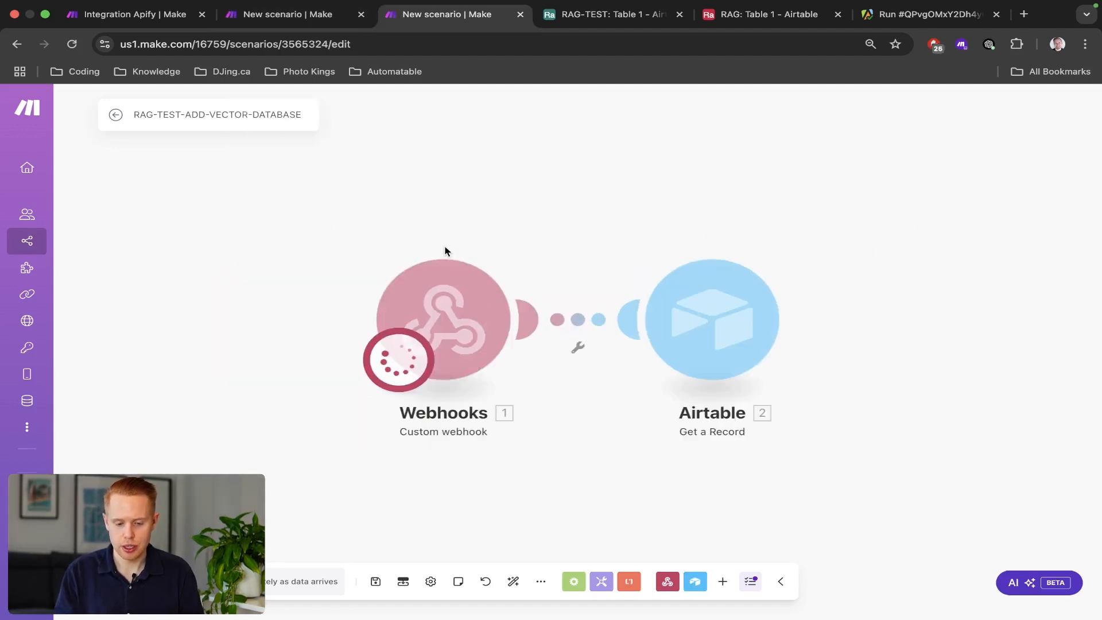
key(ctrl+Tab)
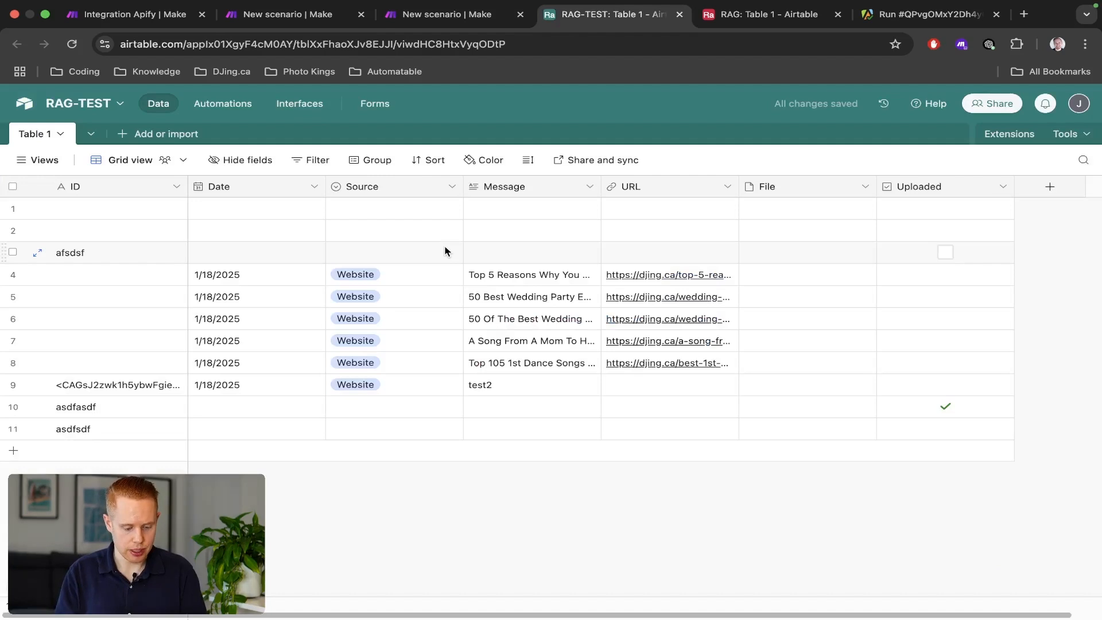
key(ctrl+shift+Tab)
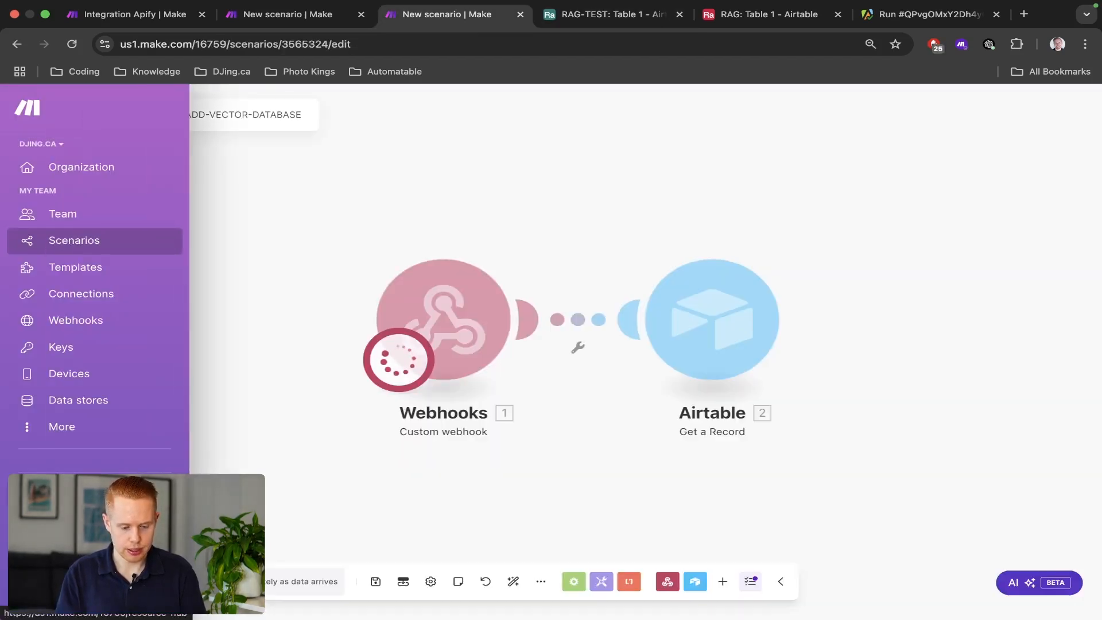
key(ctrl+Tab)
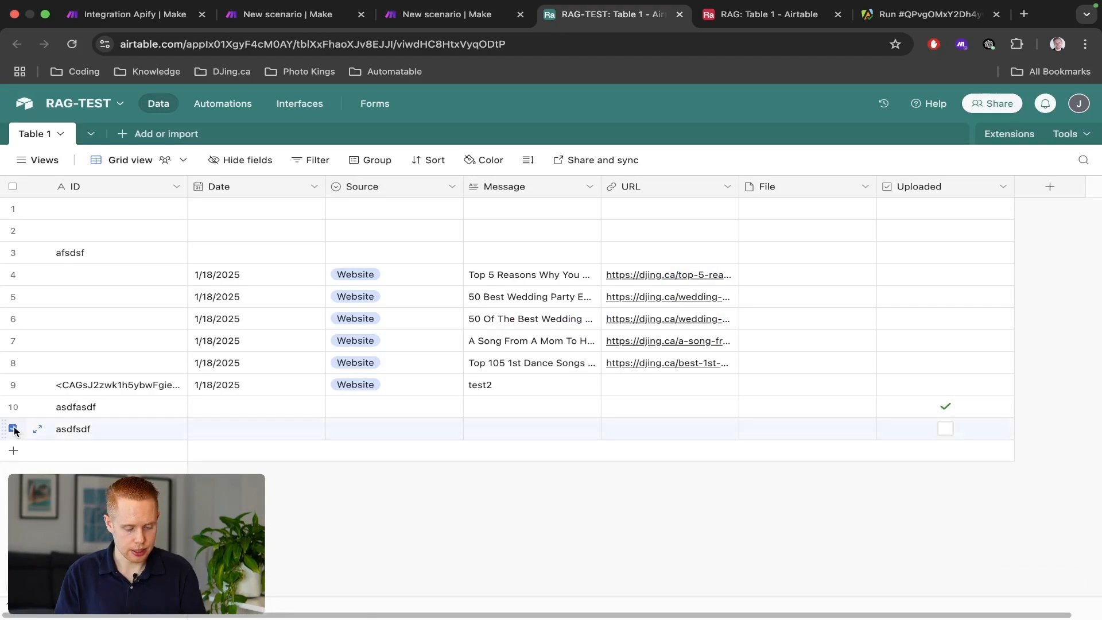
click(65, 436)
click(282, 430)
click(414, 431)
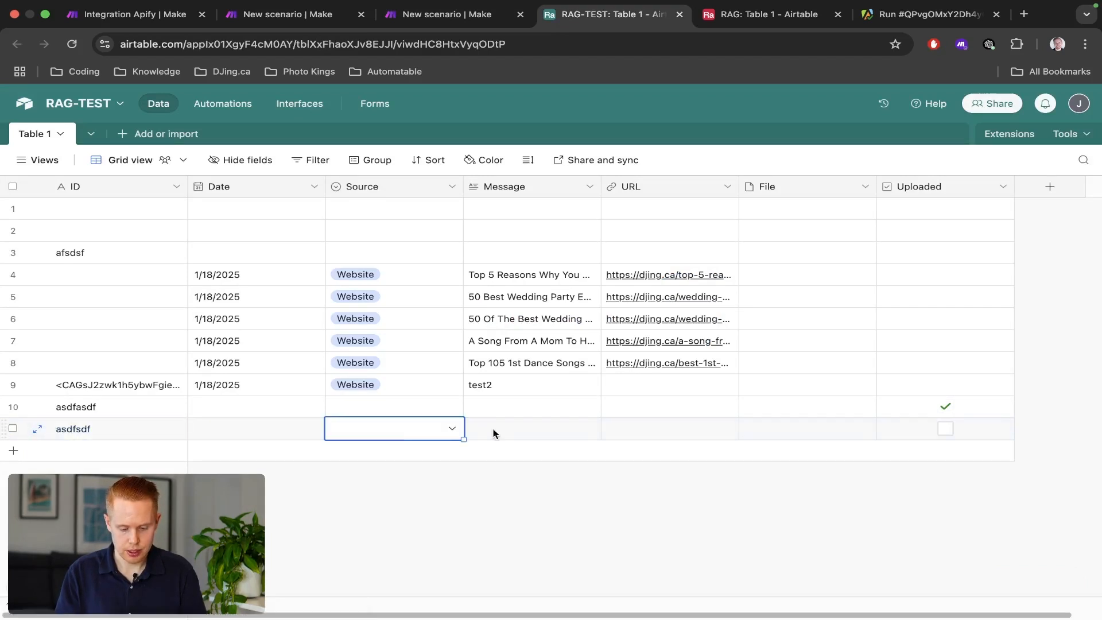
click(528, 431)
click(666, 431)
click(804, 430)
click(902, 429)
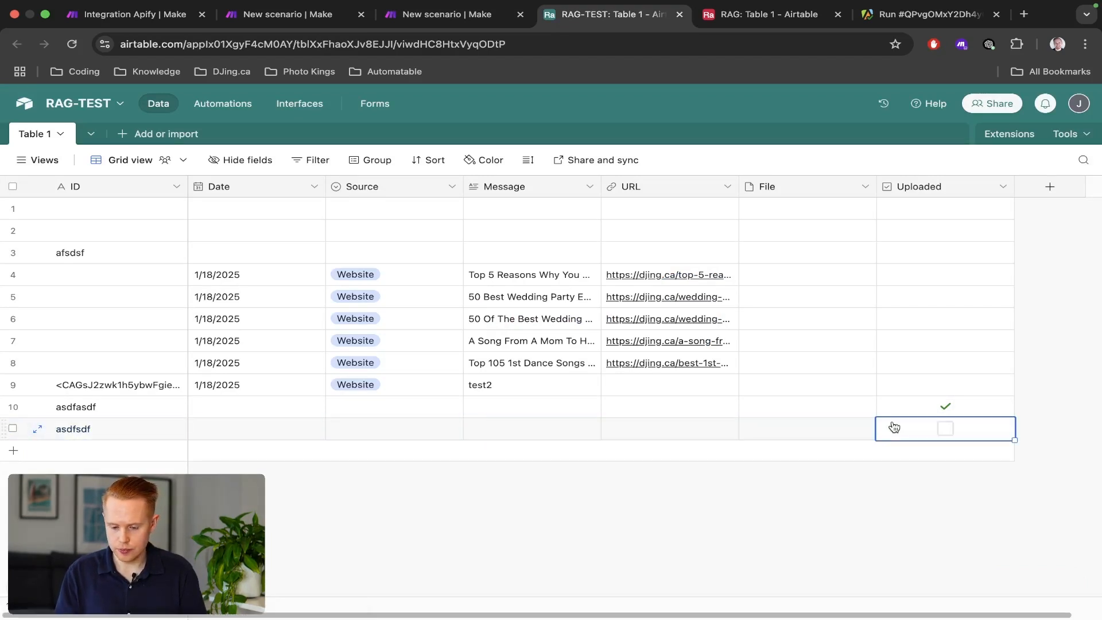
key(ctrl+shift+Tab)
key(ctrl+shift+Tab)
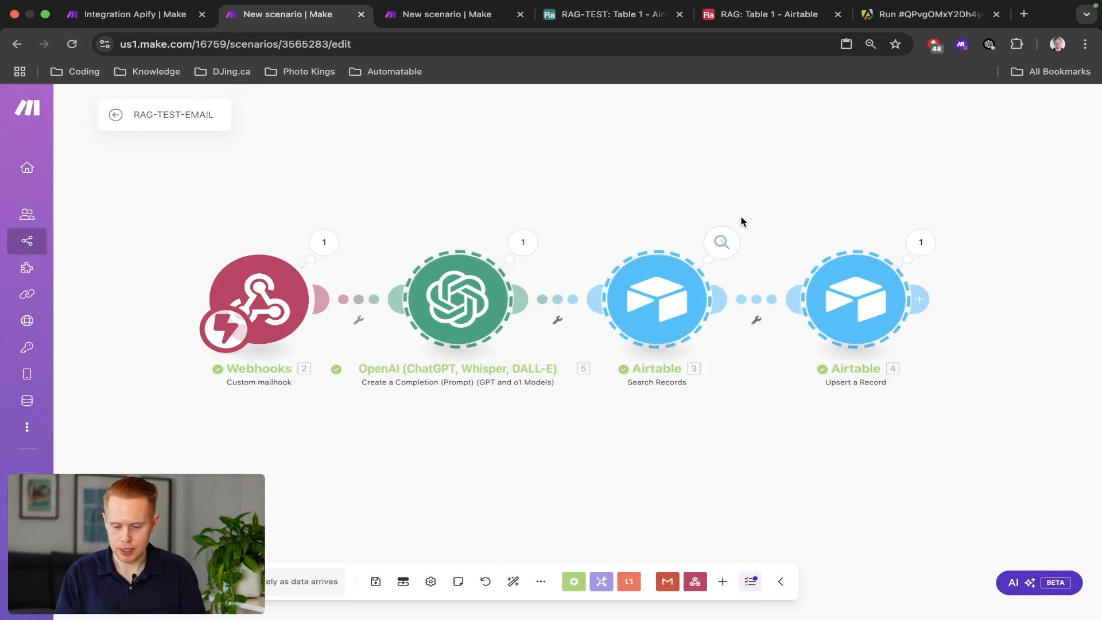
Run Upsert a Record alone with test values asdfds, sadfasd and sadfsd.
right_click(848, 288)
click(905, 318)
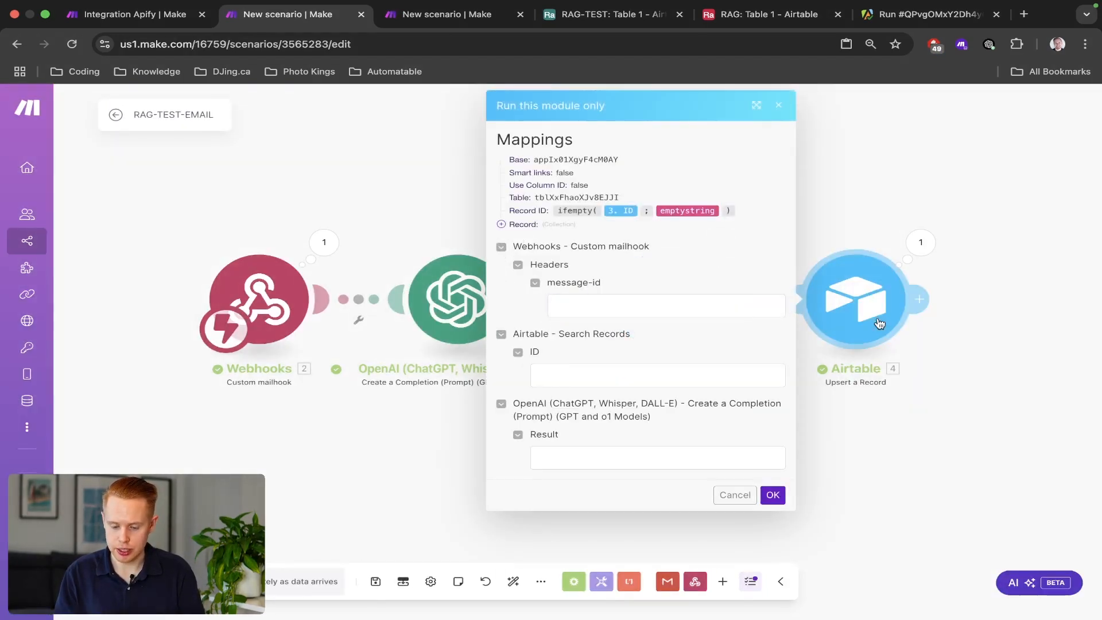
click(619, 313)
text(asdfds)
key(Tab)
text(sadfasd)
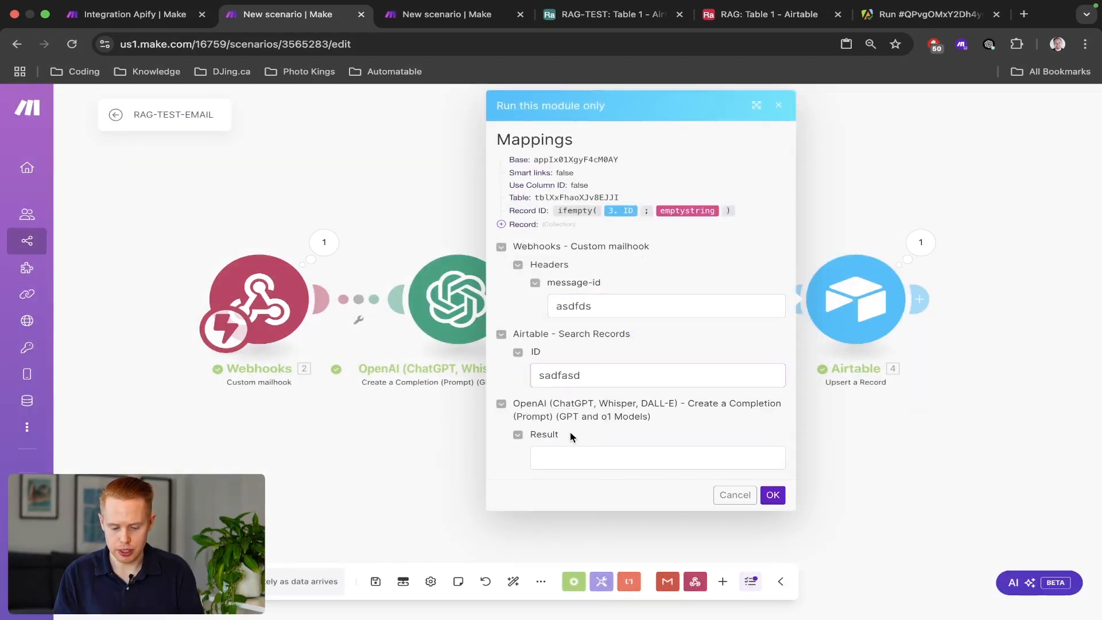
click(608, 460)
text(sadfsdf)
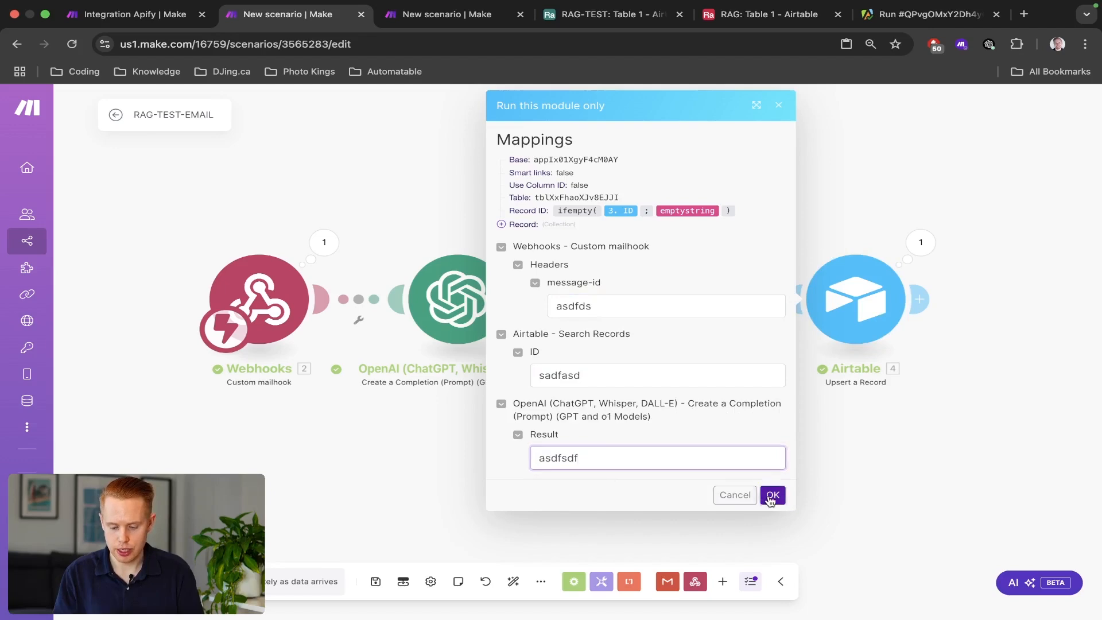
click(773, 495)
After the failed run, rerun Upsert a Record alone with message-id and Result asdf.
click(543, 216)
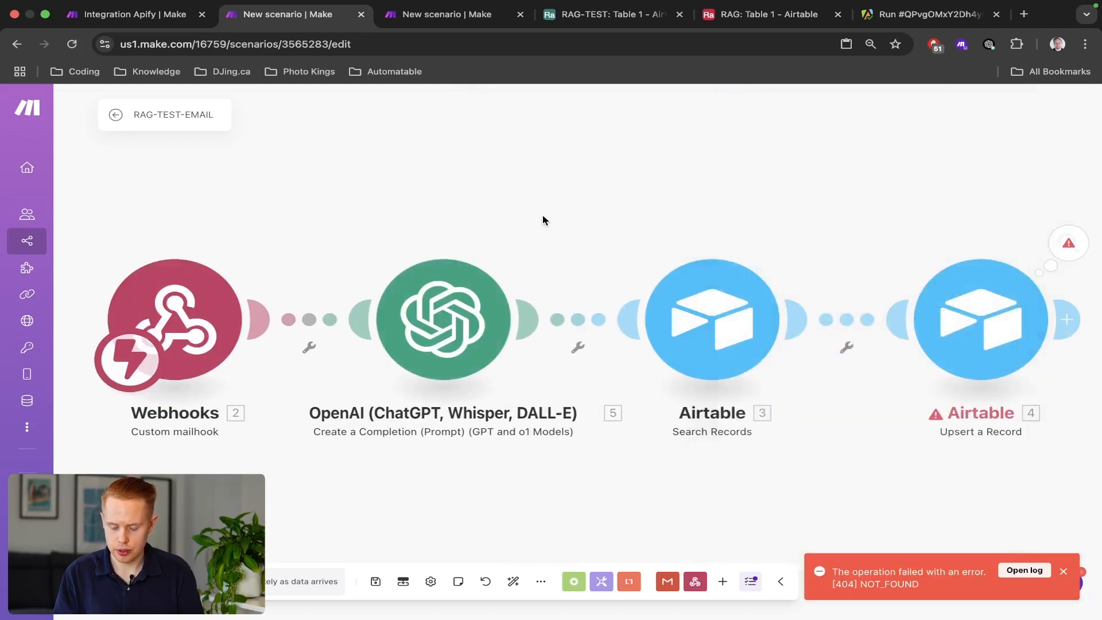
drag(543, 216, 324, 188)
right_click(790, 294)
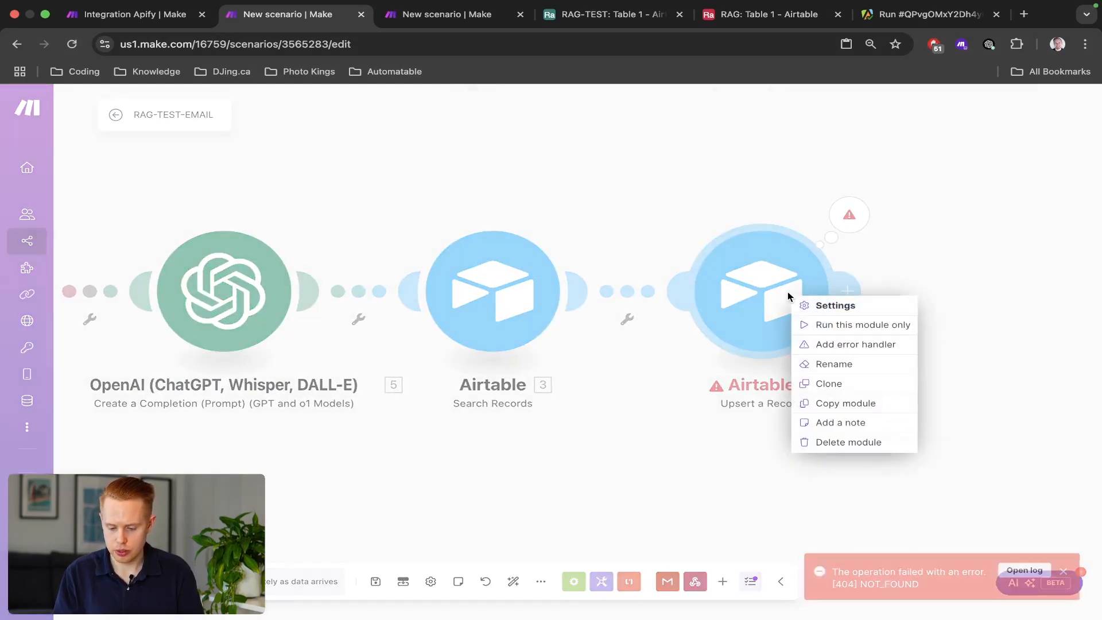
click(804, 325)
click(471, 374)
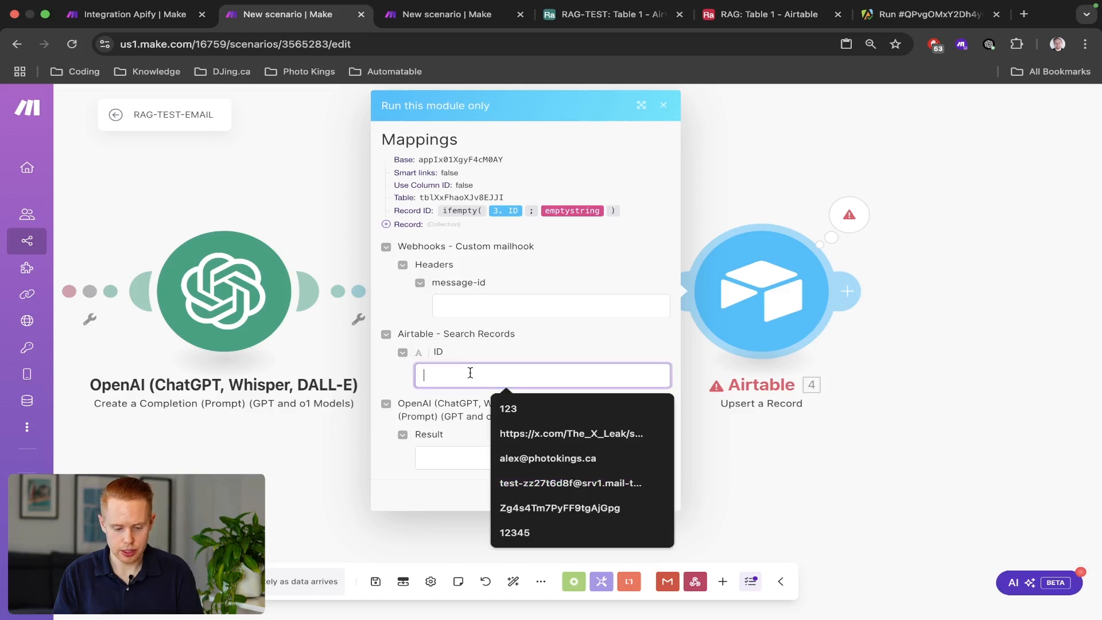
click(468, 305)
text(asdf)
click(532, 459)
text(asdf)
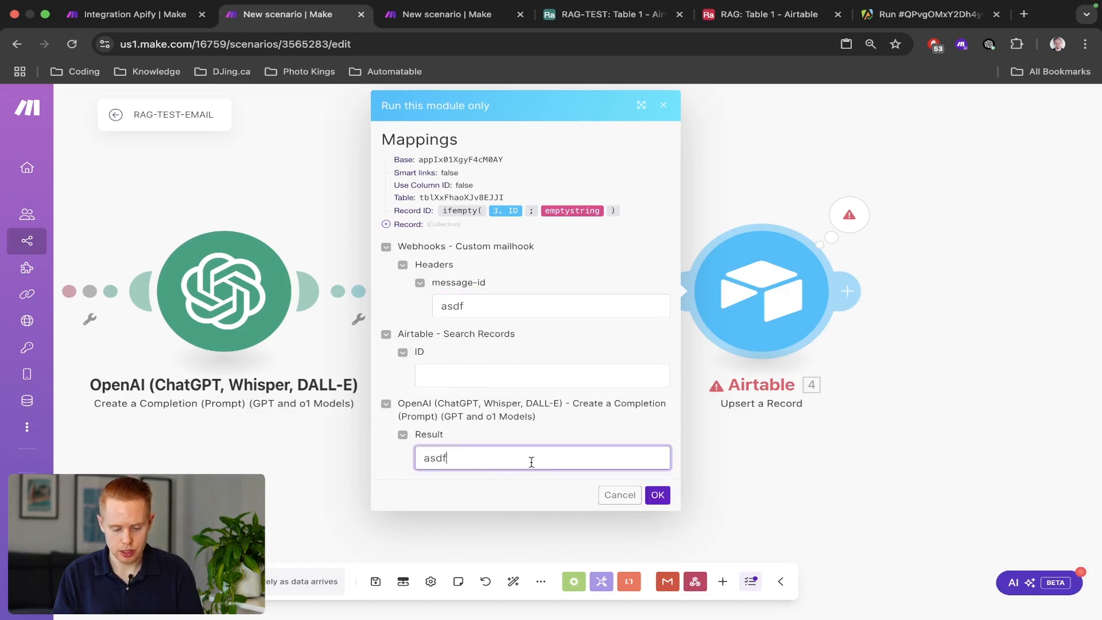
click(657, 496)
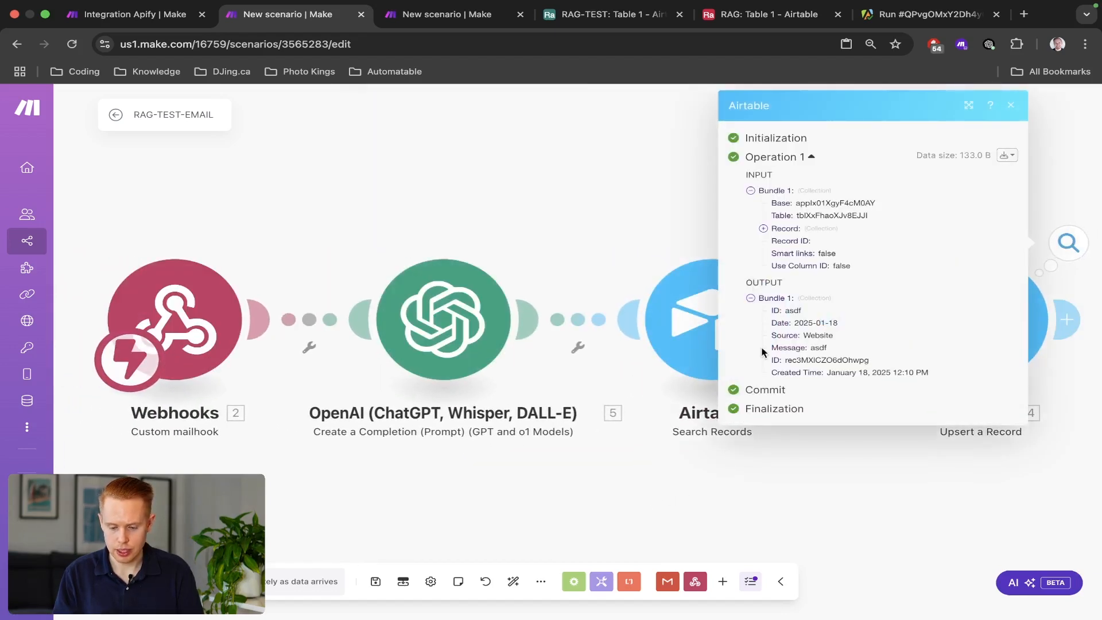
key(ctrl+Tab)
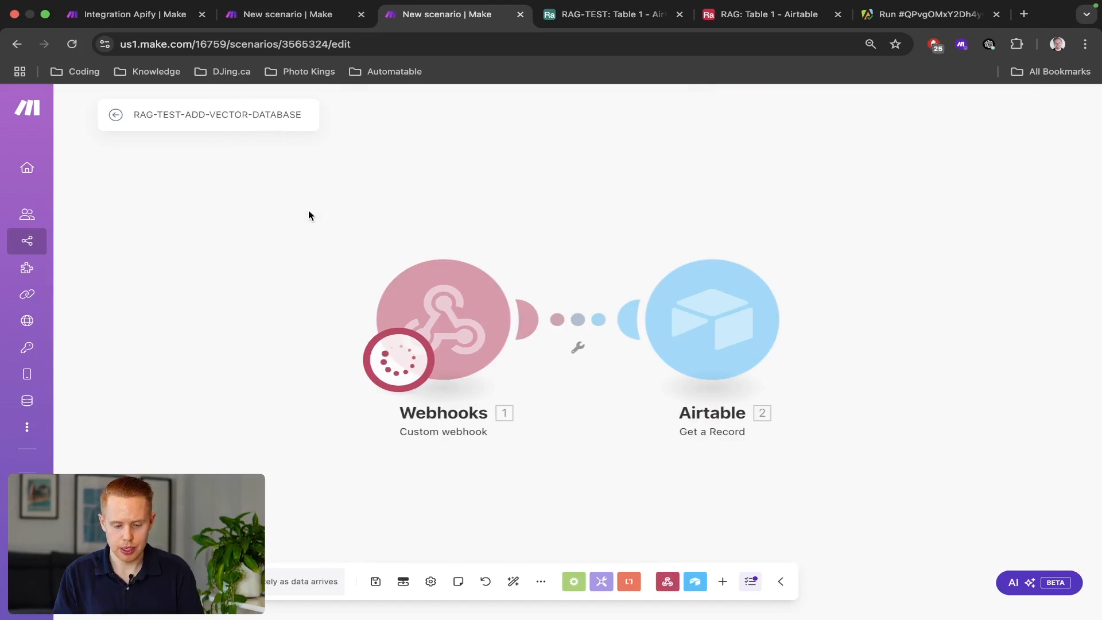
Open the RAG-TEST base's automations in Airtable, moving the RAG table tab last.
drag(309, 213, 611, 463)
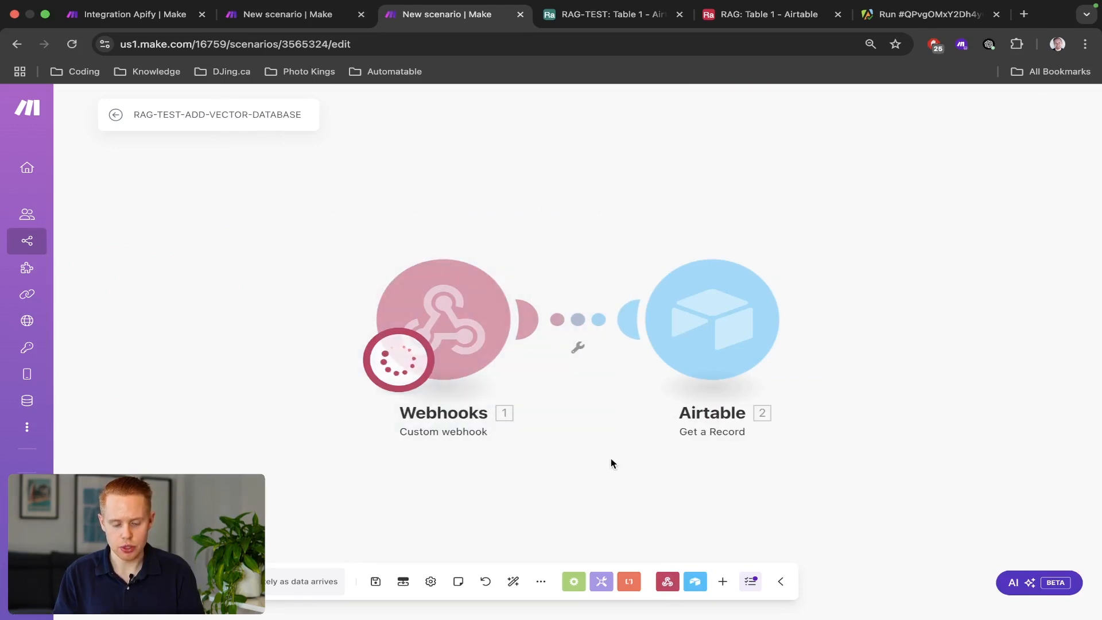
drag(316, 217, 581, 467)
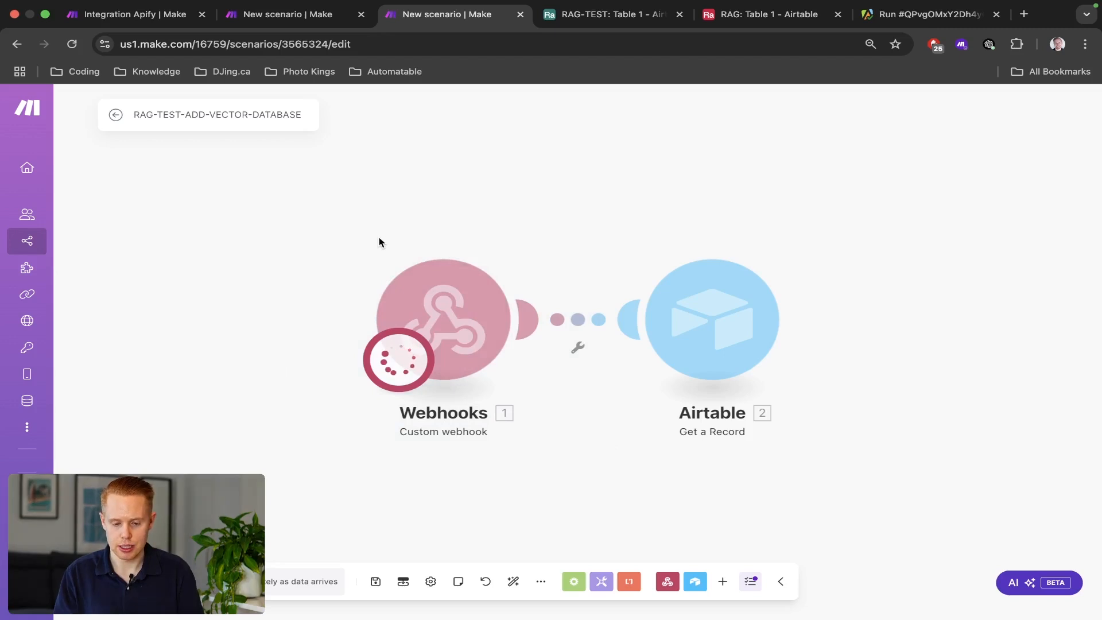
key(ctrl+Tab)
click(210, 106)
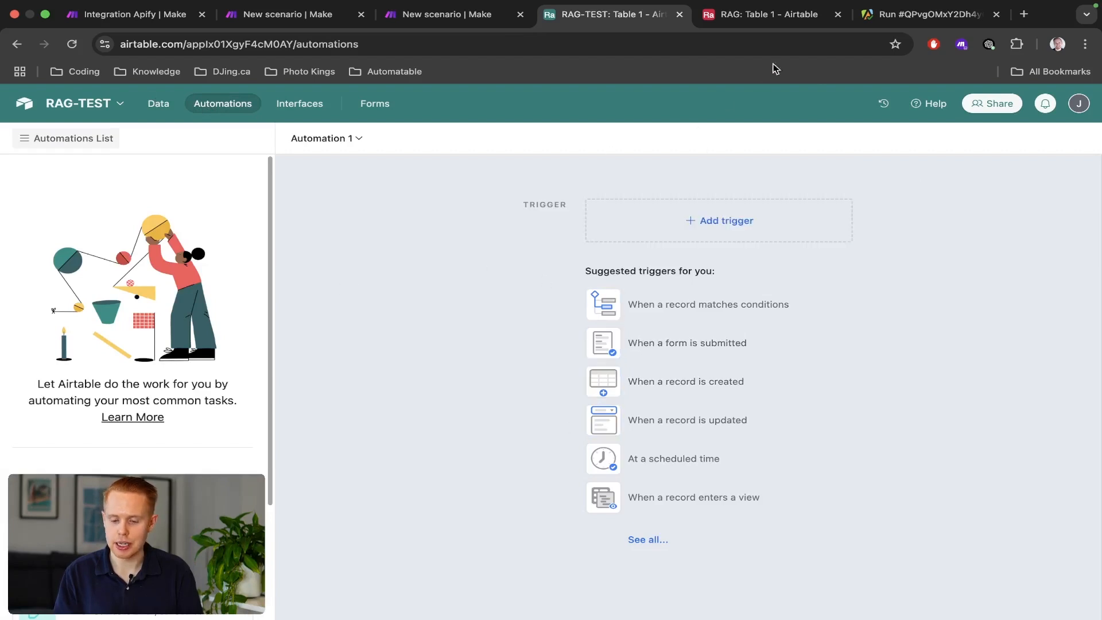
drag(748, 14, 930, 14)
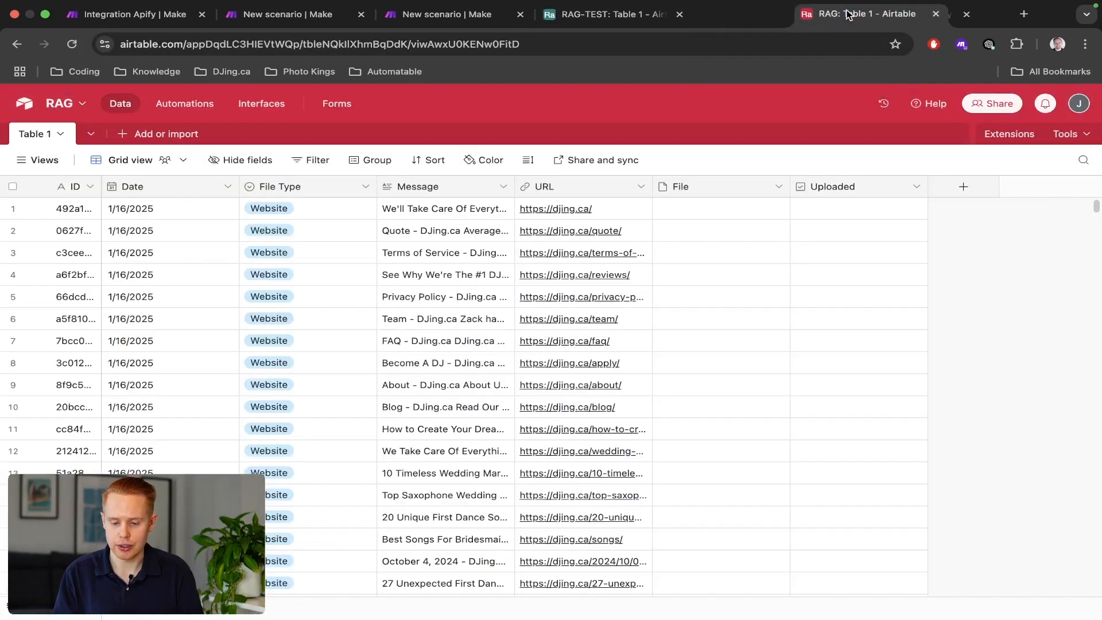
click(607, 14)
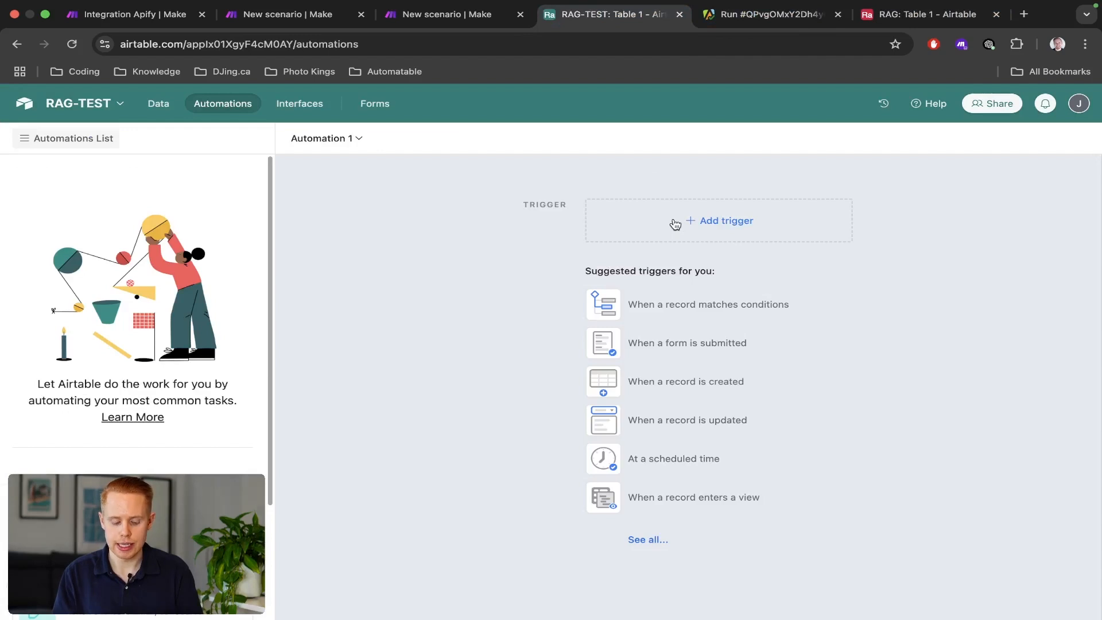
Inspect the webhook's received id and the record Get a Record returned in the test run.
key(ctrl+shift+Tab)
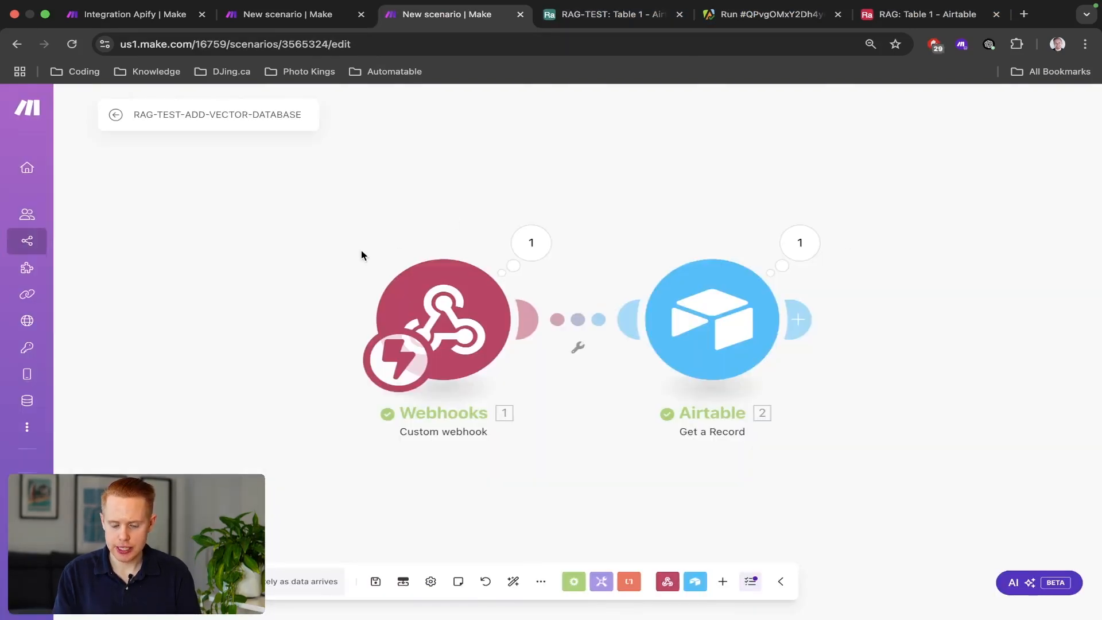
drag(356, 185, 631, 459)
key(ctrl+Tab)
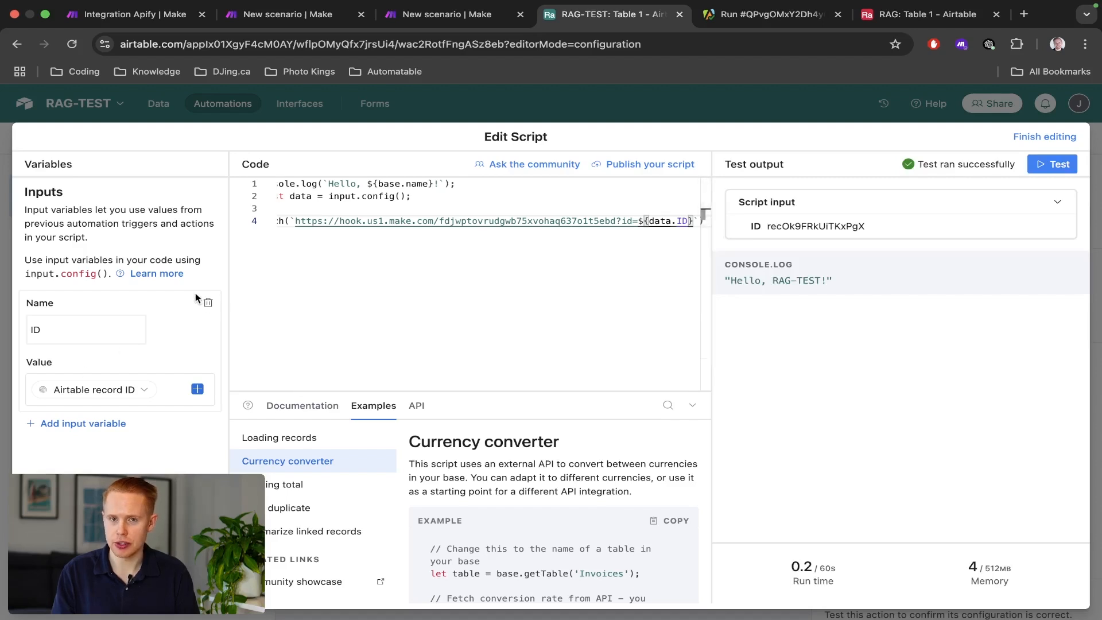
key(ctrl+shift+Tab)
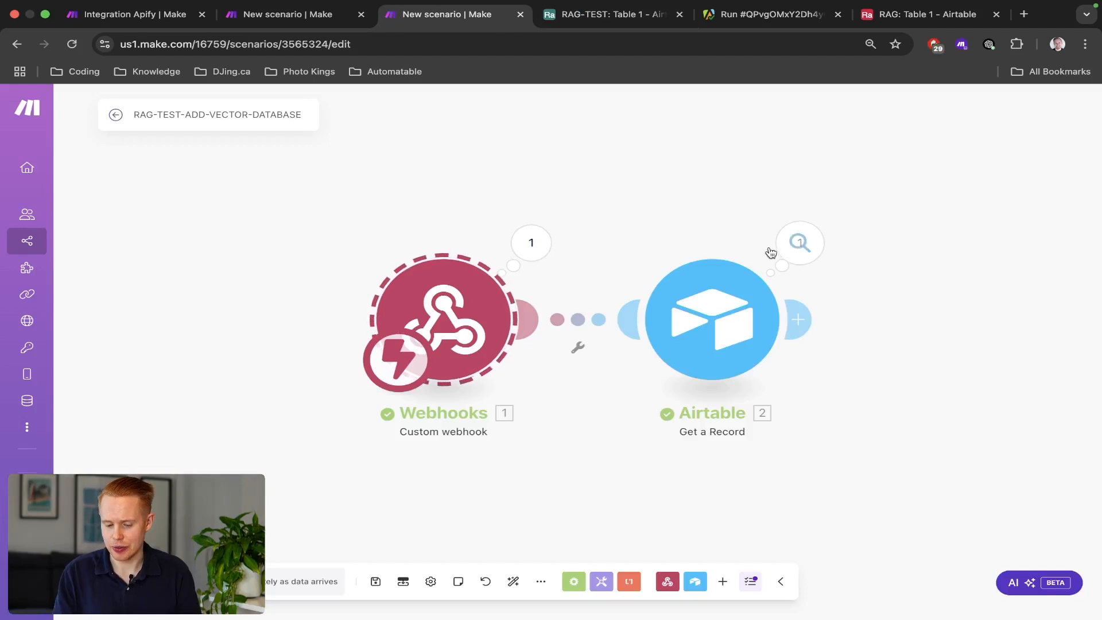
click(531, 243)
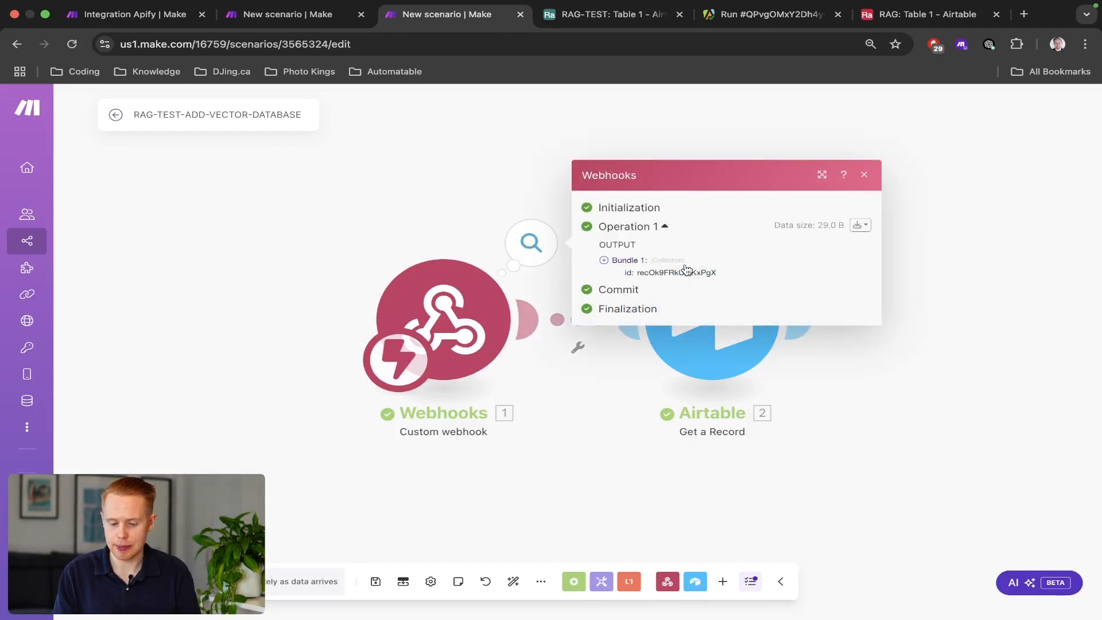
click(622, 262)
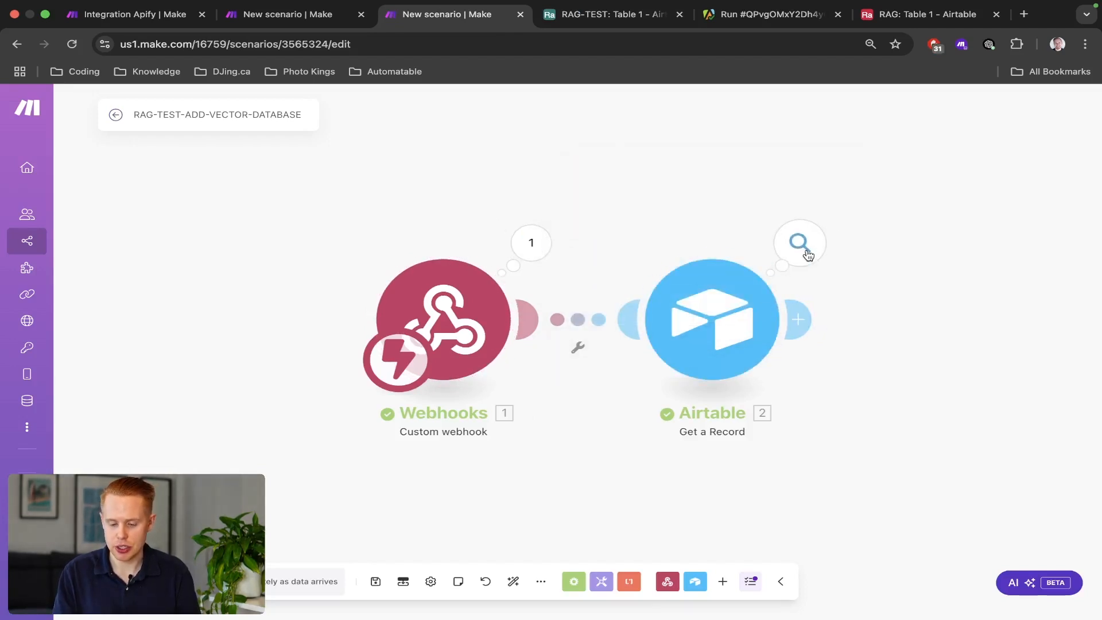
click(800, 243)
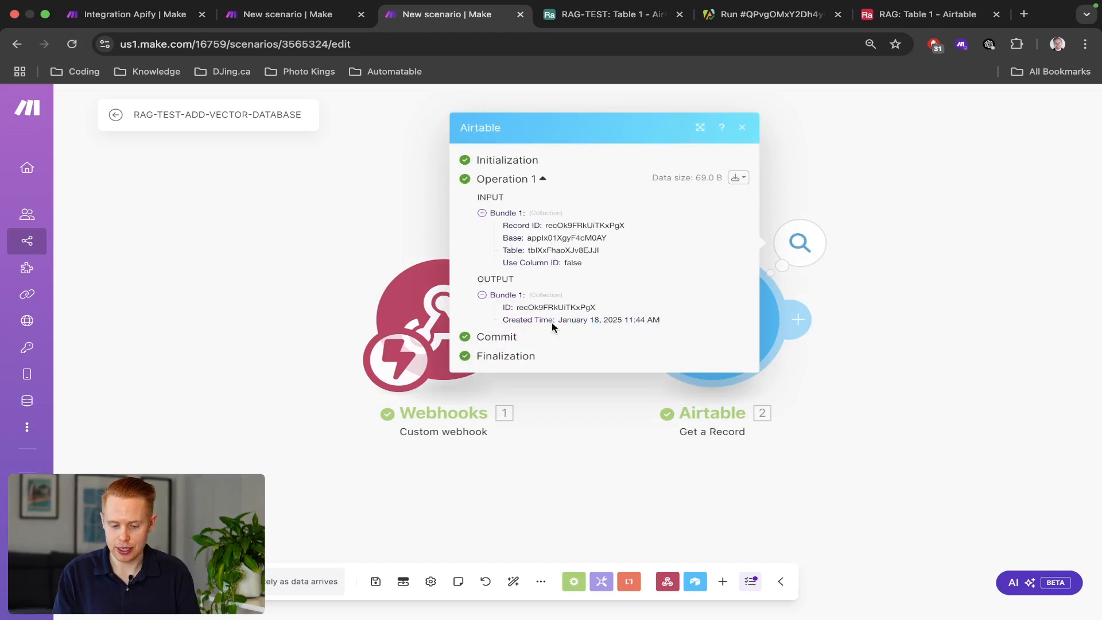
click(331, 188)
scroll(877, 294, down, 3)
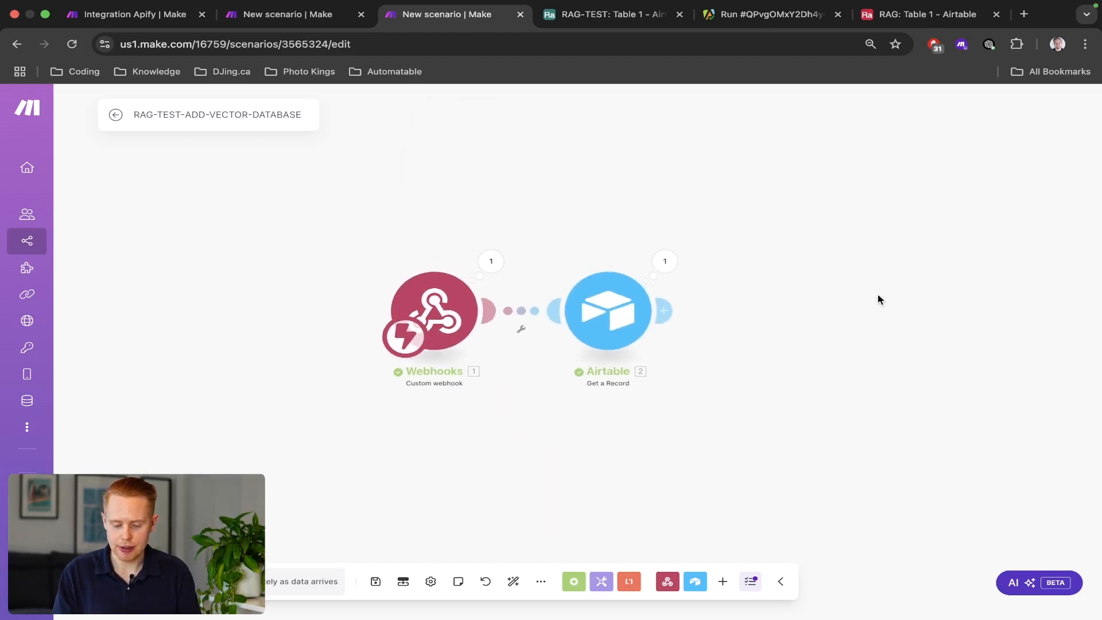
drag(878, 294, 669, 278)
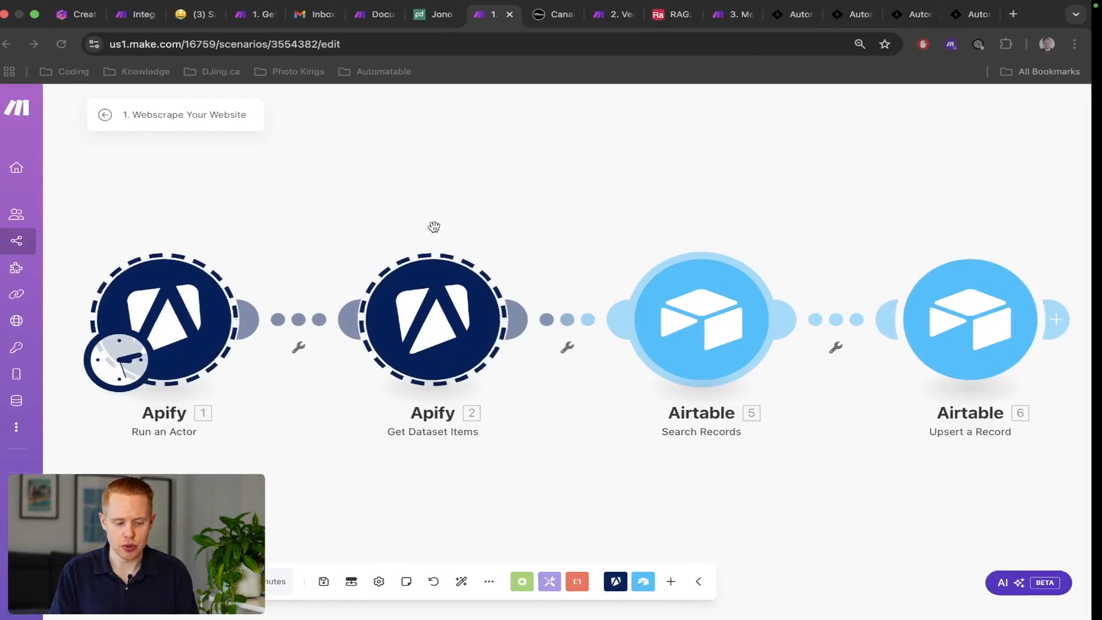
In 2. Vectorize, select the upper branch's four modules, then the lower PDF.co-to-Airtable branch.
click(614, 17)
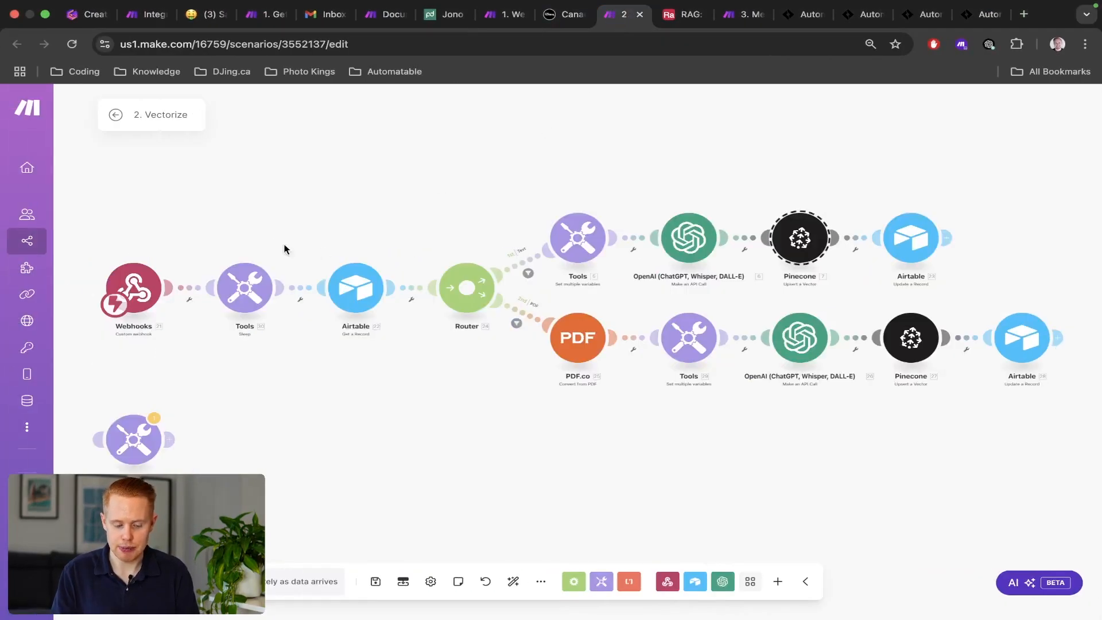
drag(388, 188, 1078, 410)
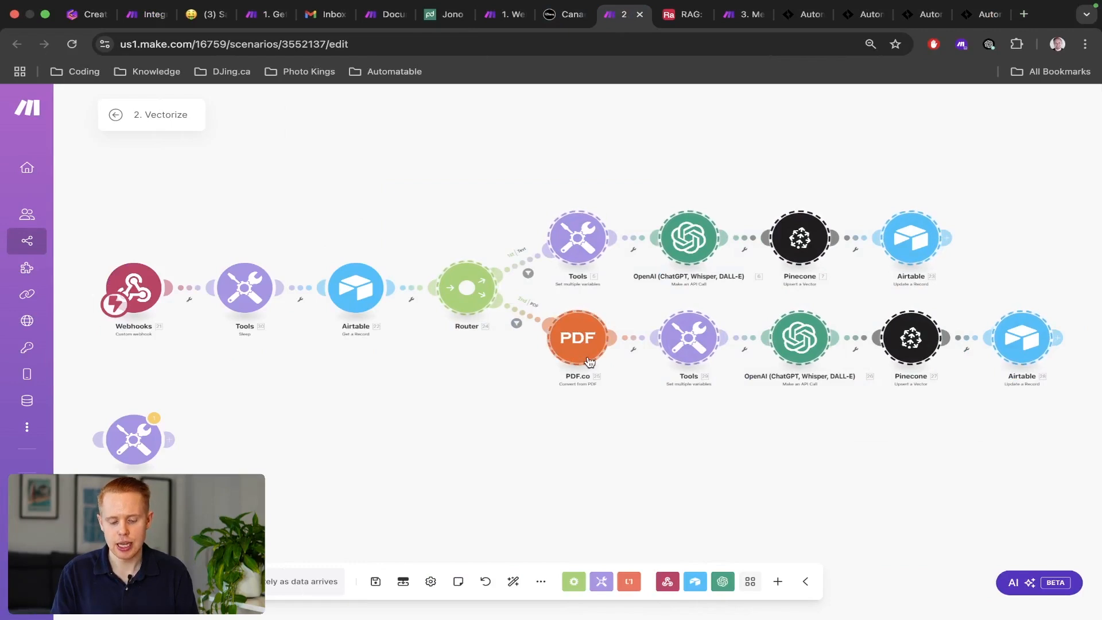
drag(520, 171, 966, 270)
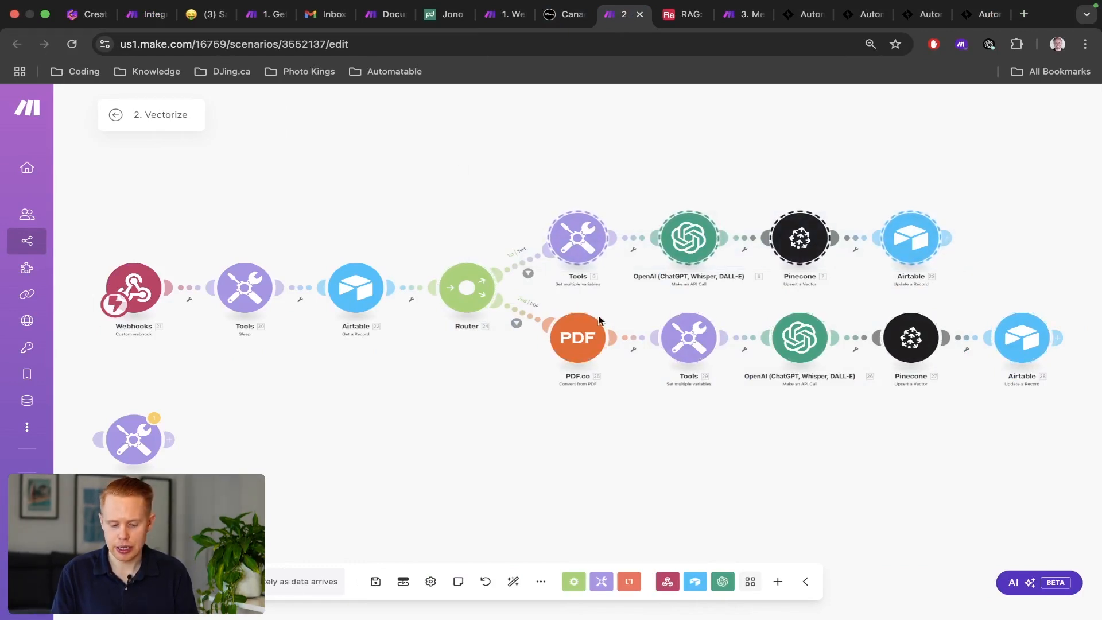
drag(550, 296, 1070, 391)
click(556, 298)
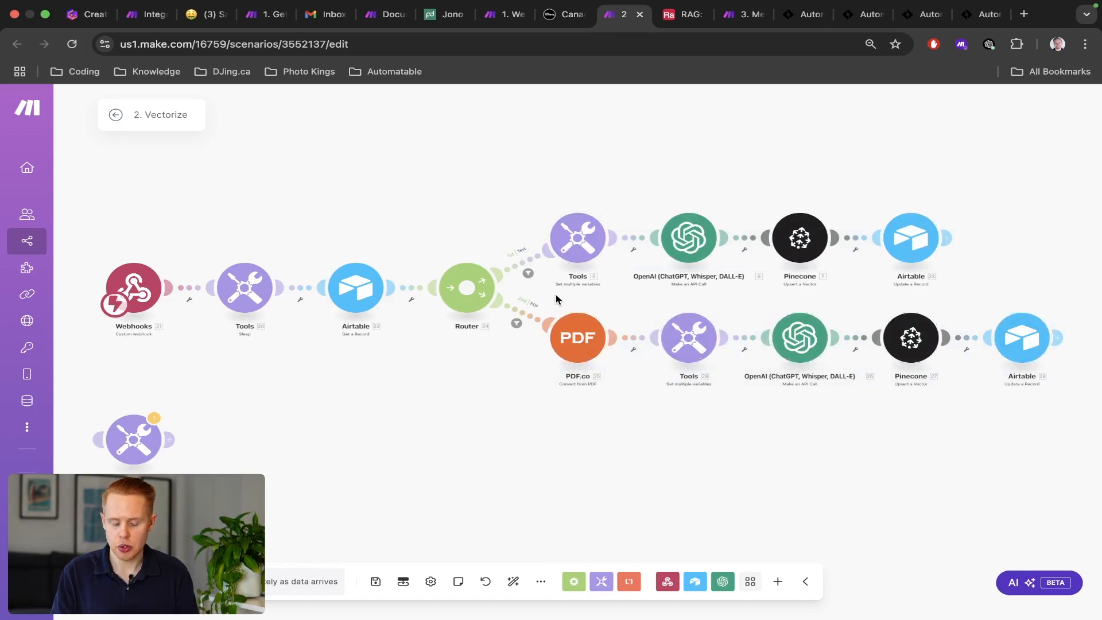
drag(551, 299, 1098, 406)
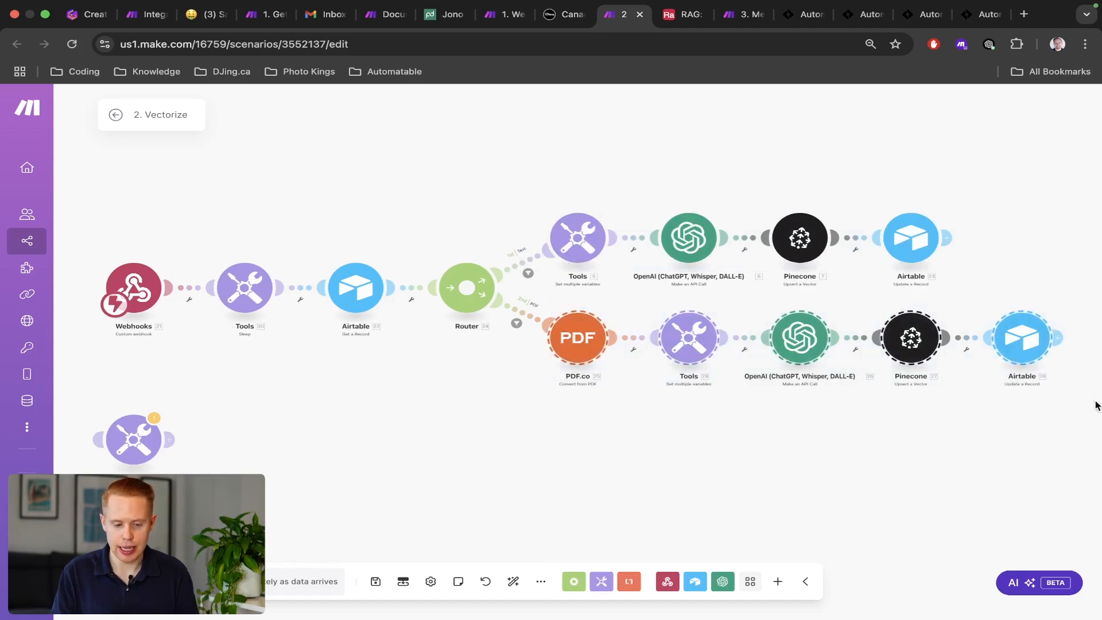
click(428, 15)
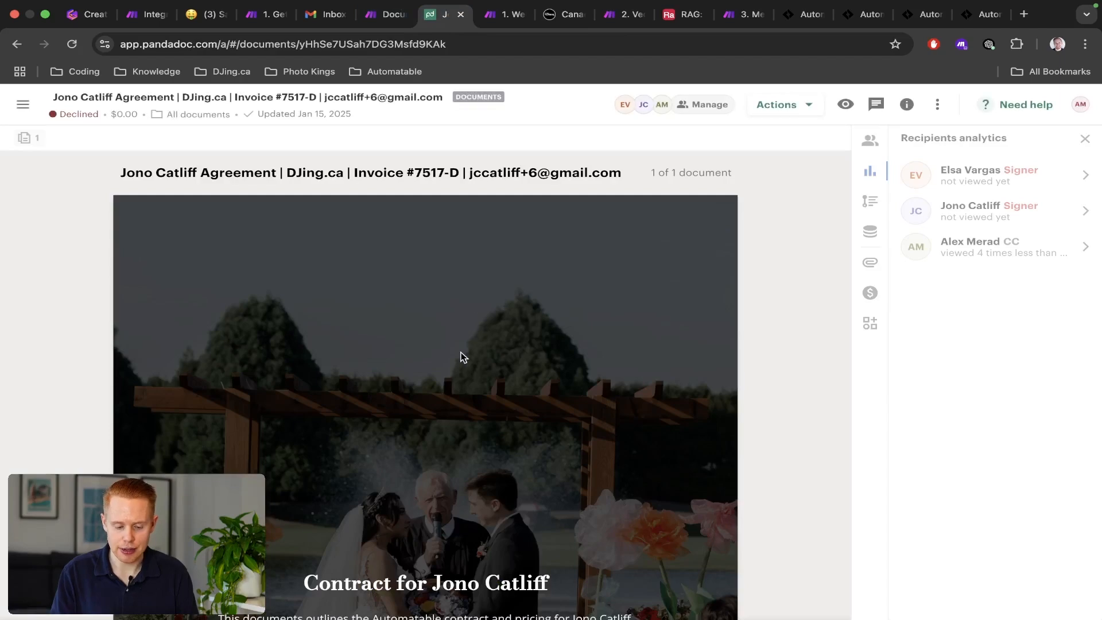
Scroll the PandaDoc agreement down to Schedule A and back, then return to 2. Vectorize.
scroll(461, 357, down, 5)
scroll(461, 357, down, 15)
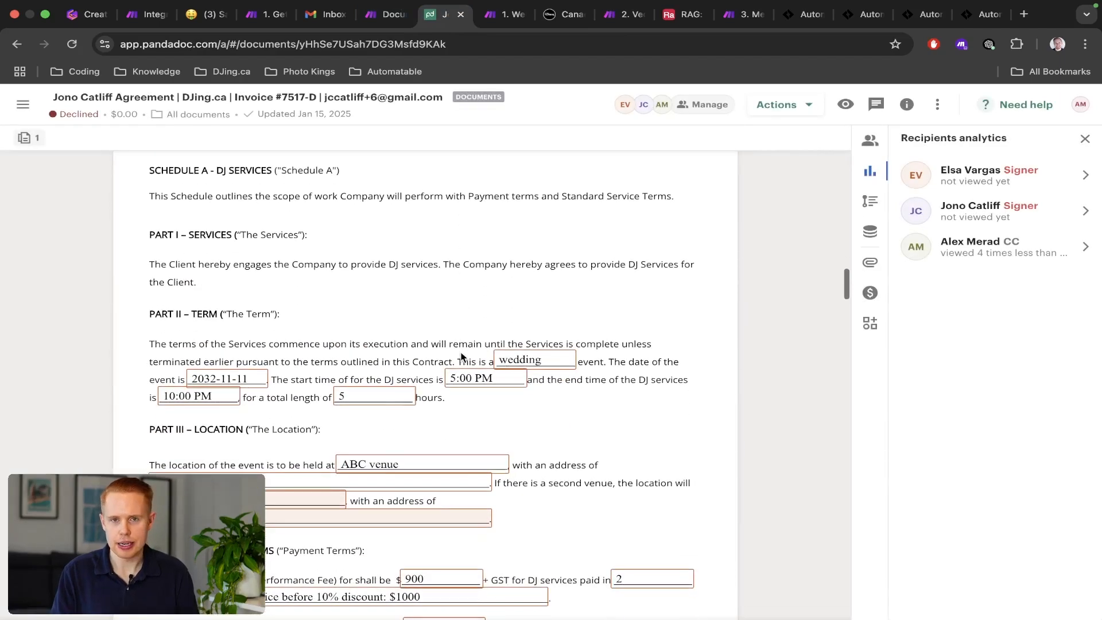
scroll(461, 357, up, 20)
click(621, 15)
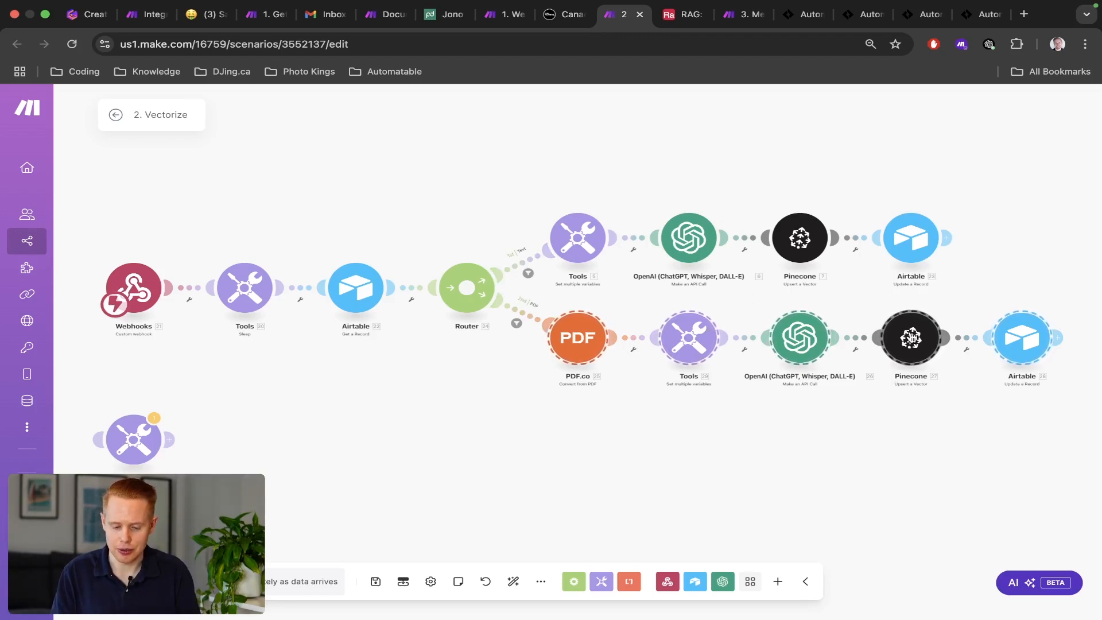
Copy the upper branch's four modules and paste them after Get a Record.
drag(515, 165, 943, 281)
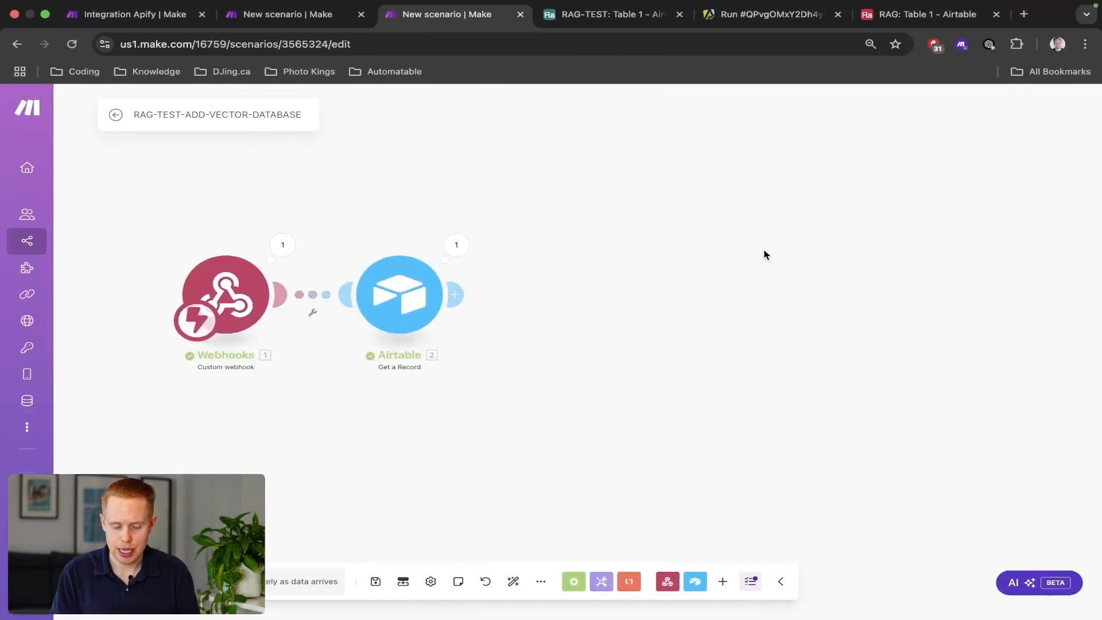
key(ctrl+v)
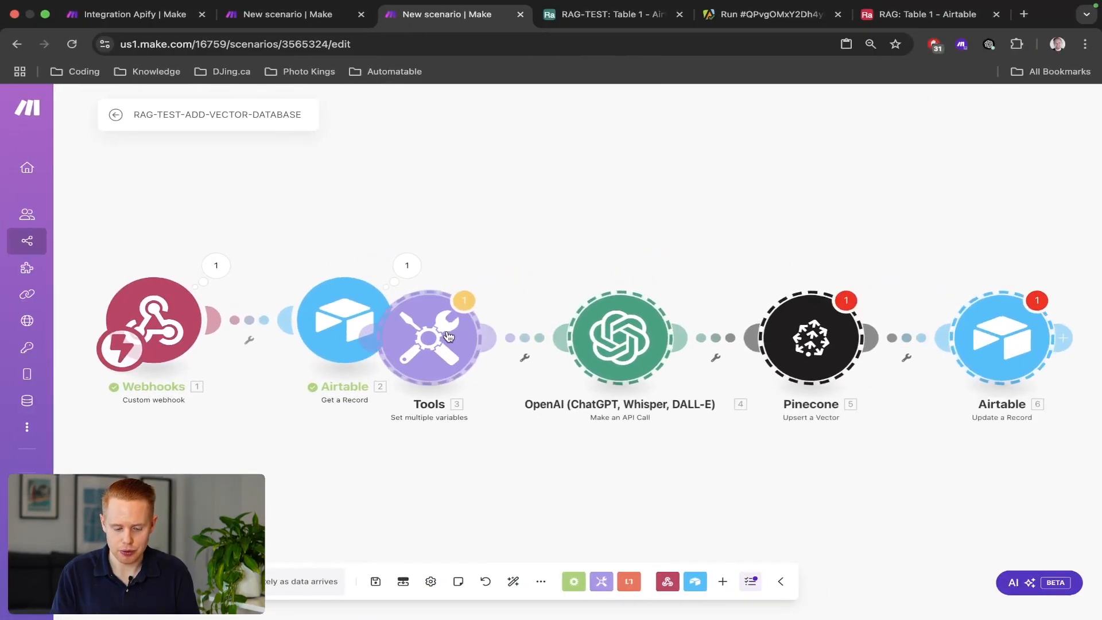
drag(451, 336, 569, 322)
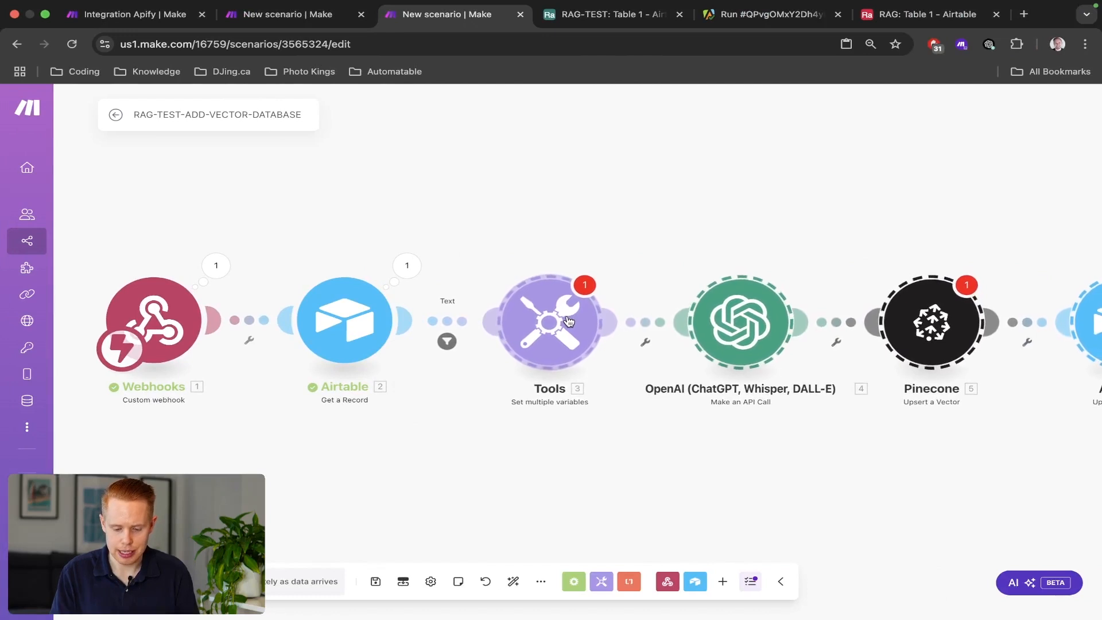
click(627, 213)
scroll(627, 213, down, 2)
drag(627, 214, 510, 190)
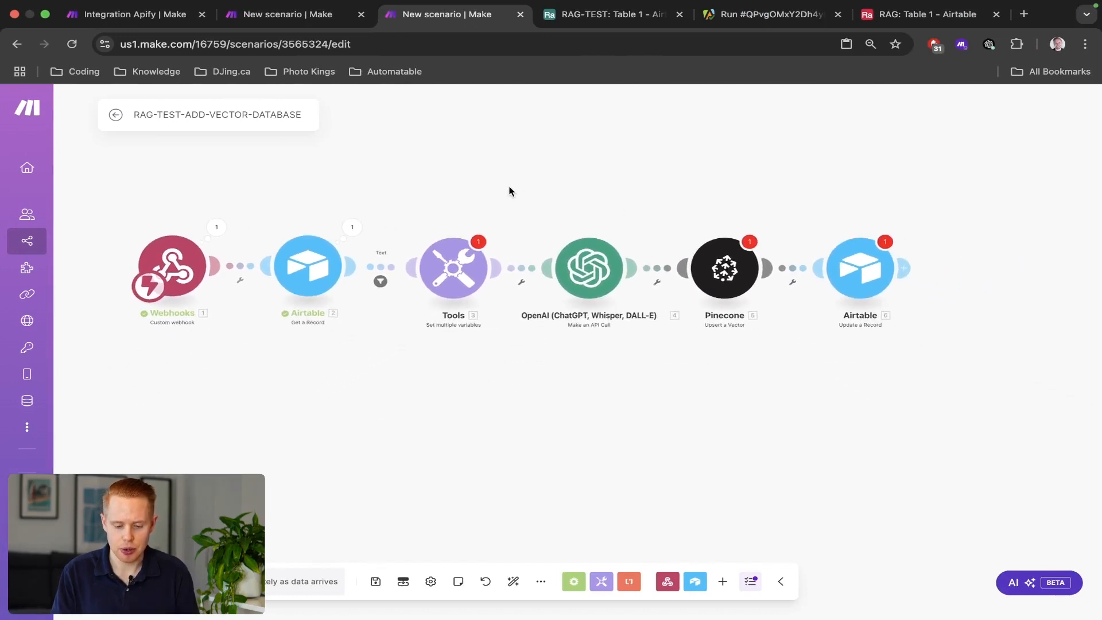
Open the Tools variable value formula and make a throwaway edit, leaving it unchanged.
click(446, 292)
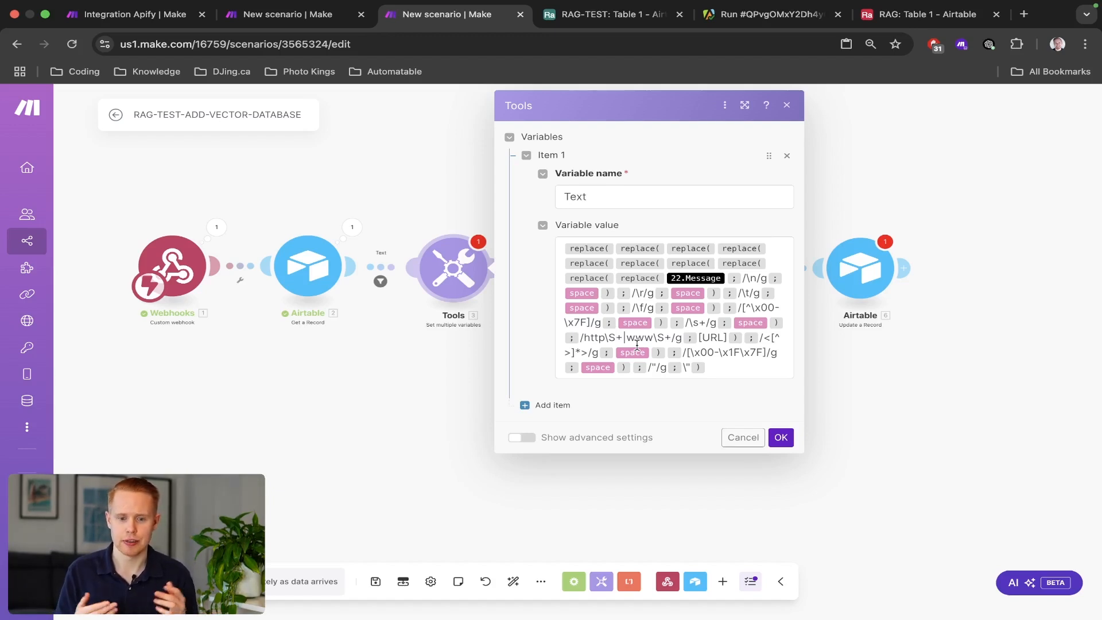
click(772, 363)
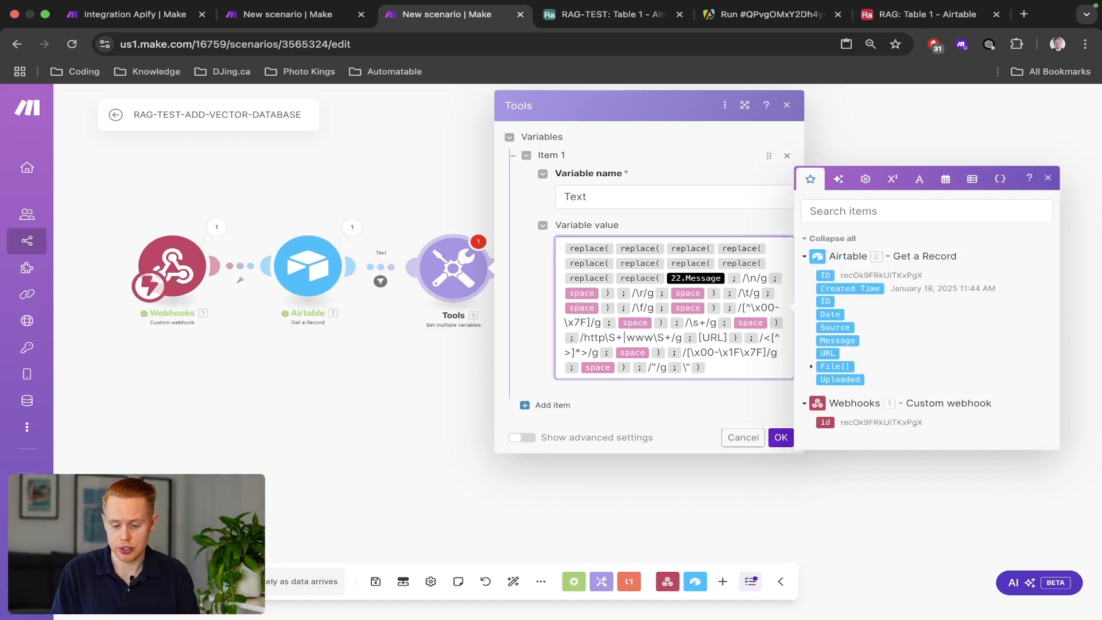
key(Return)
key(Return)
text(!!!!!)
key(shift+Home)
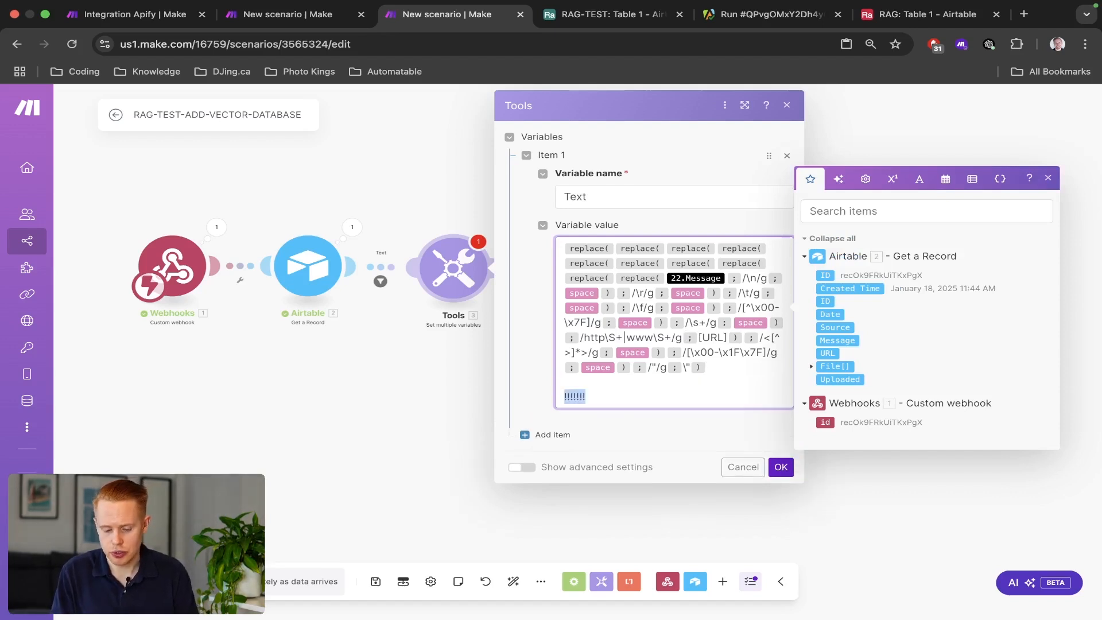
key(BackSpace)
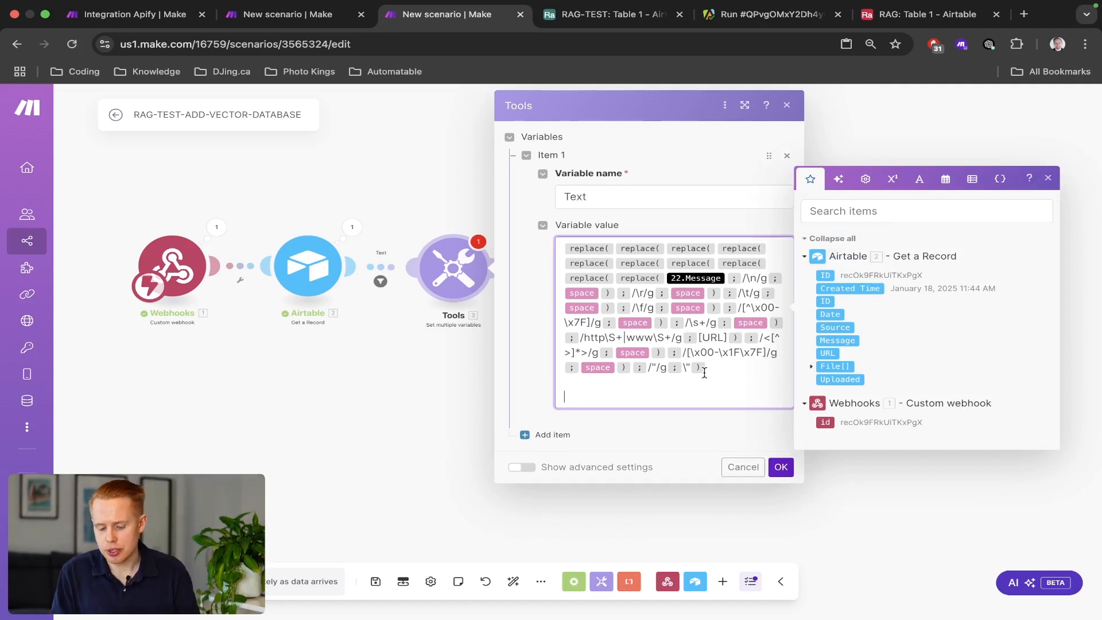
key(BackSpace)
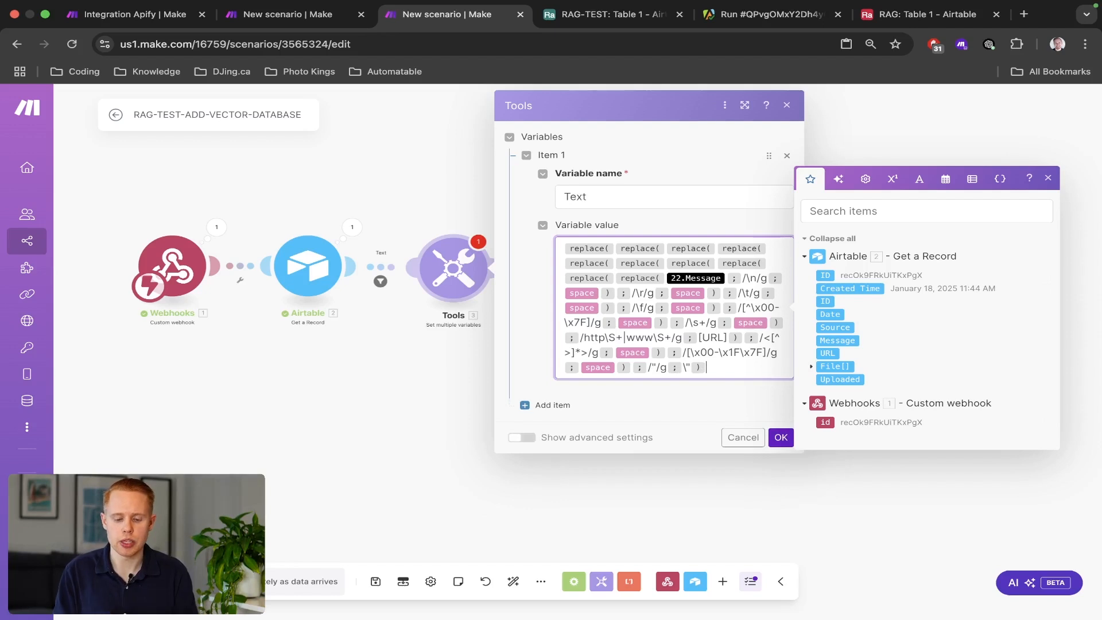
click(782, 437)
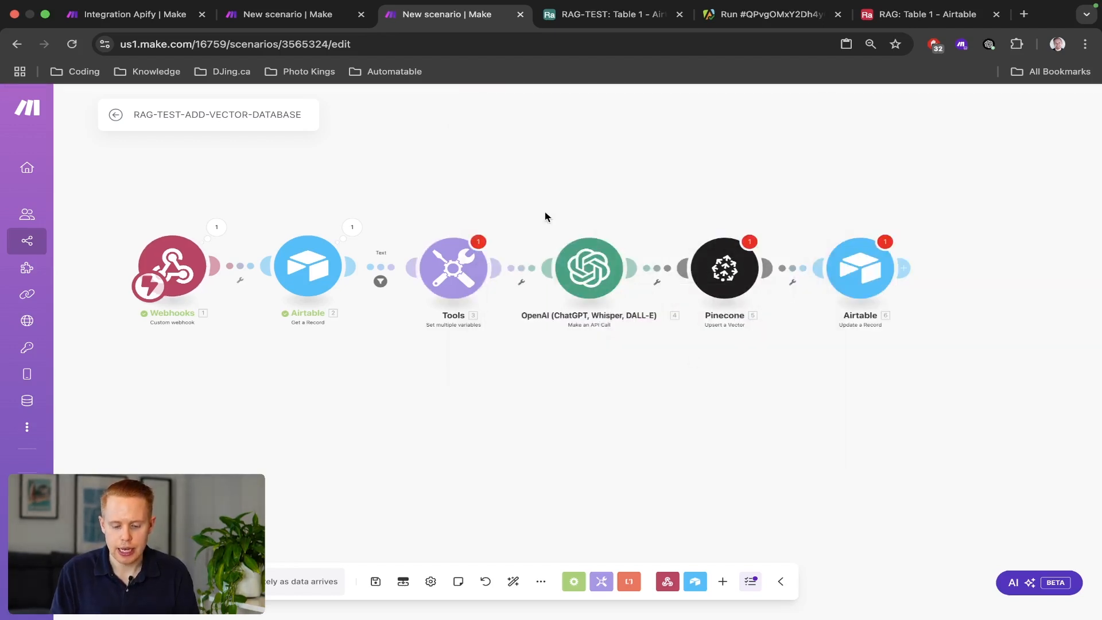
Replace 22.Message with 2. Message in the Tools variable value and confirm.
drag(545, 216, 771, 346)
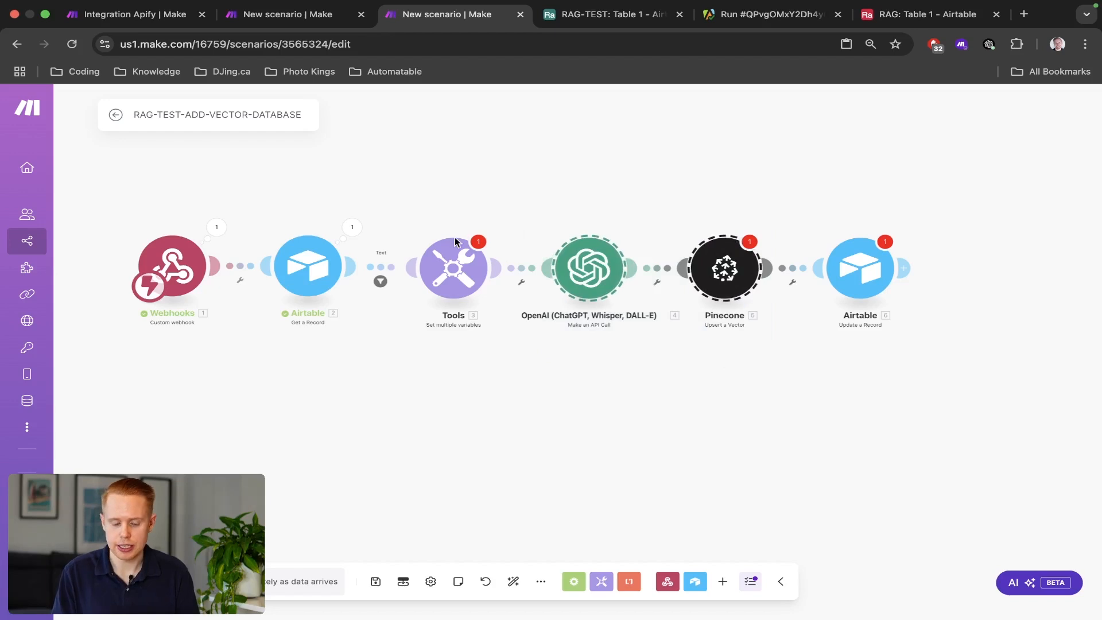
click(476, 271)
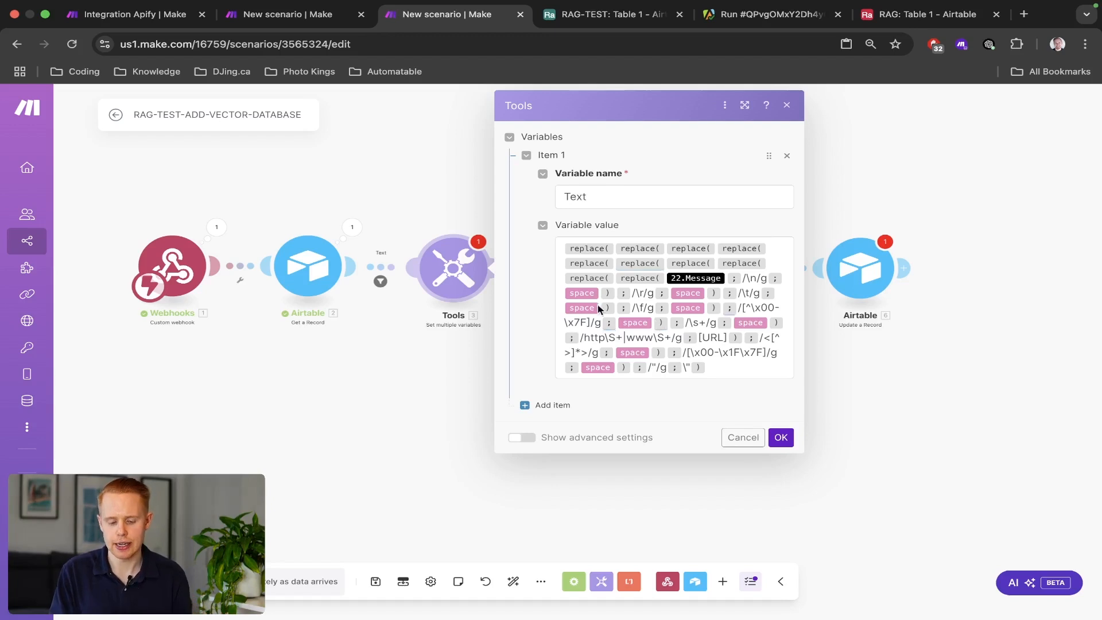
click(724, 278)
key(BackSpace)
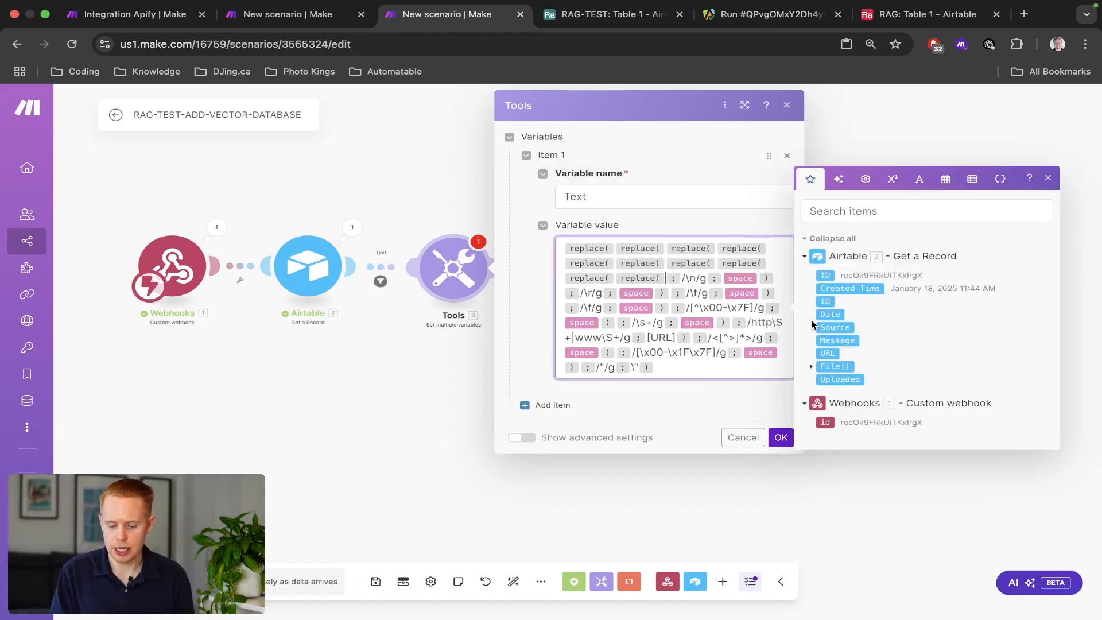
click(829, 340)
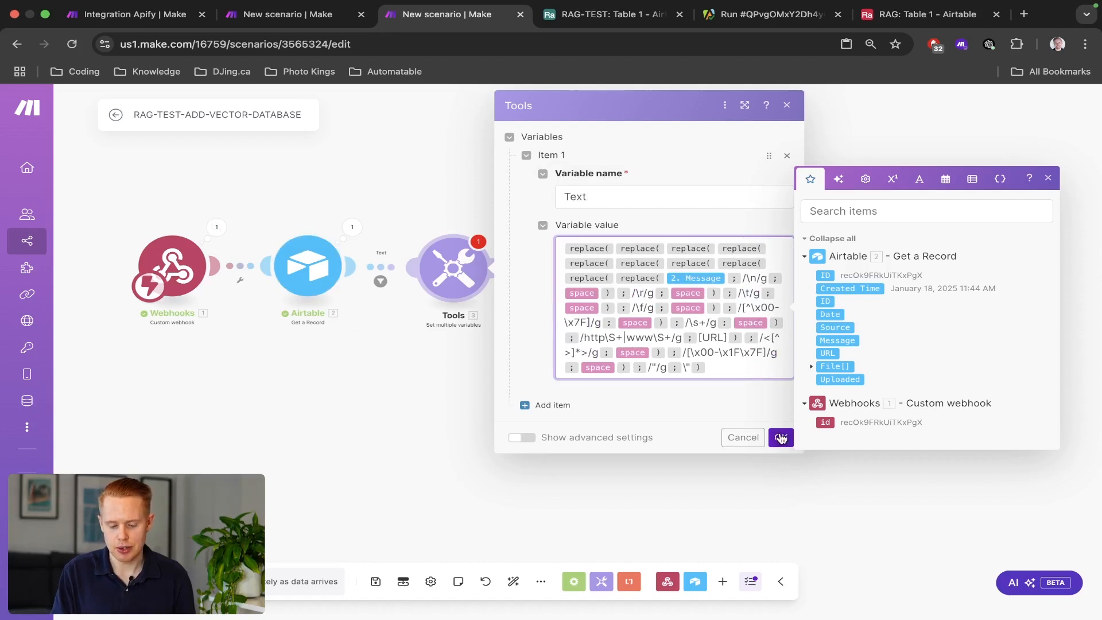
click(780, 437)
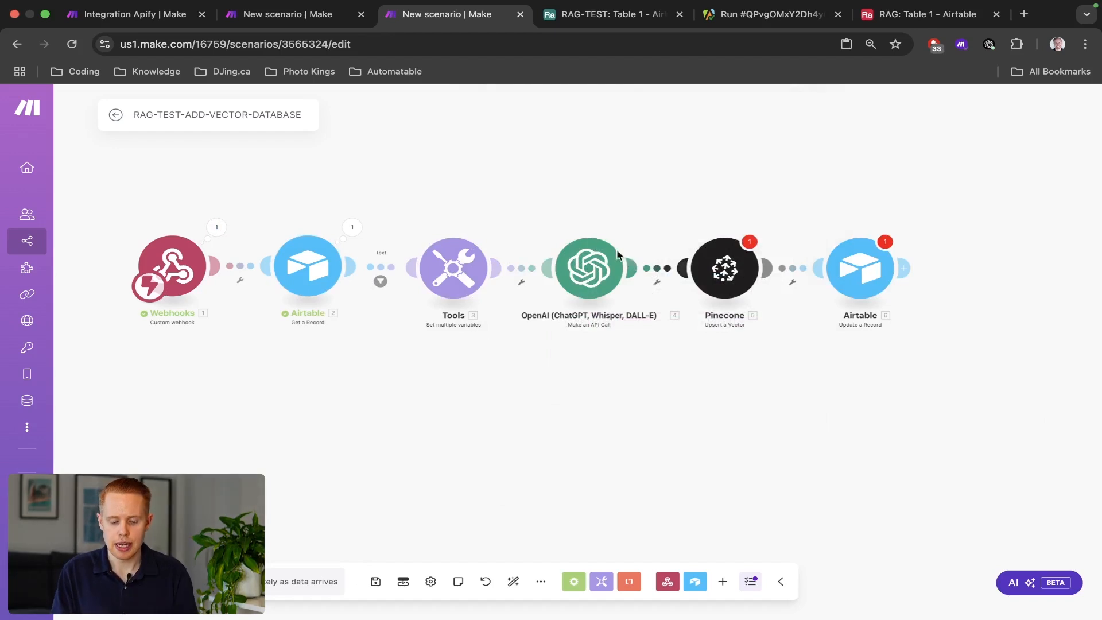
Open the OpenAI step's settings, then start editing the Gamma slide deck title.
click(574, 260)
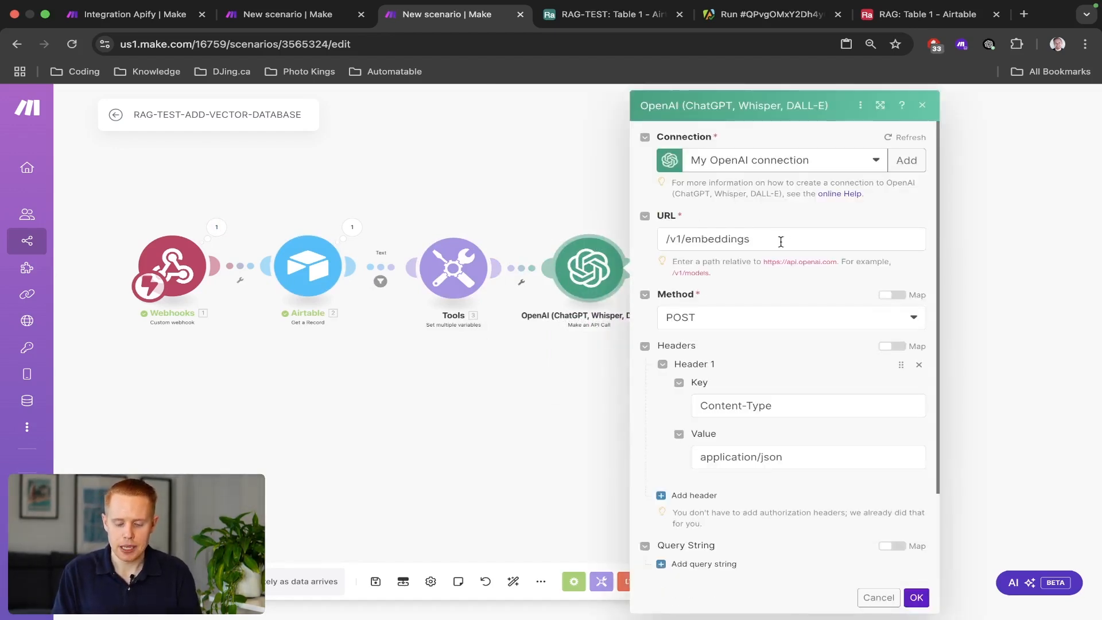
key(ctrl+Left)
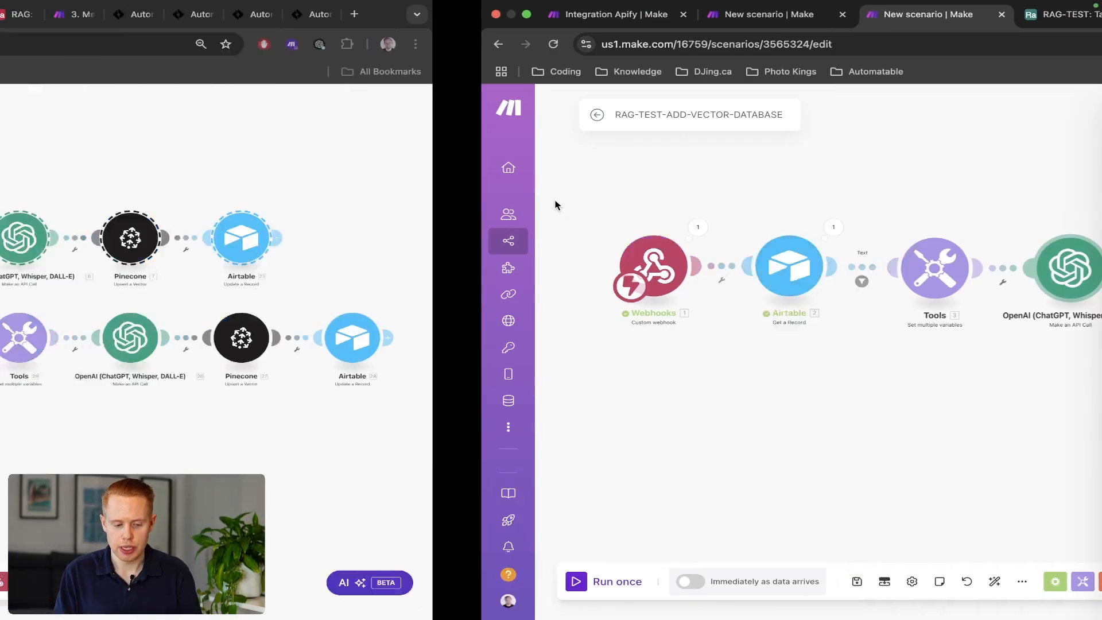
key(ctrl+1)
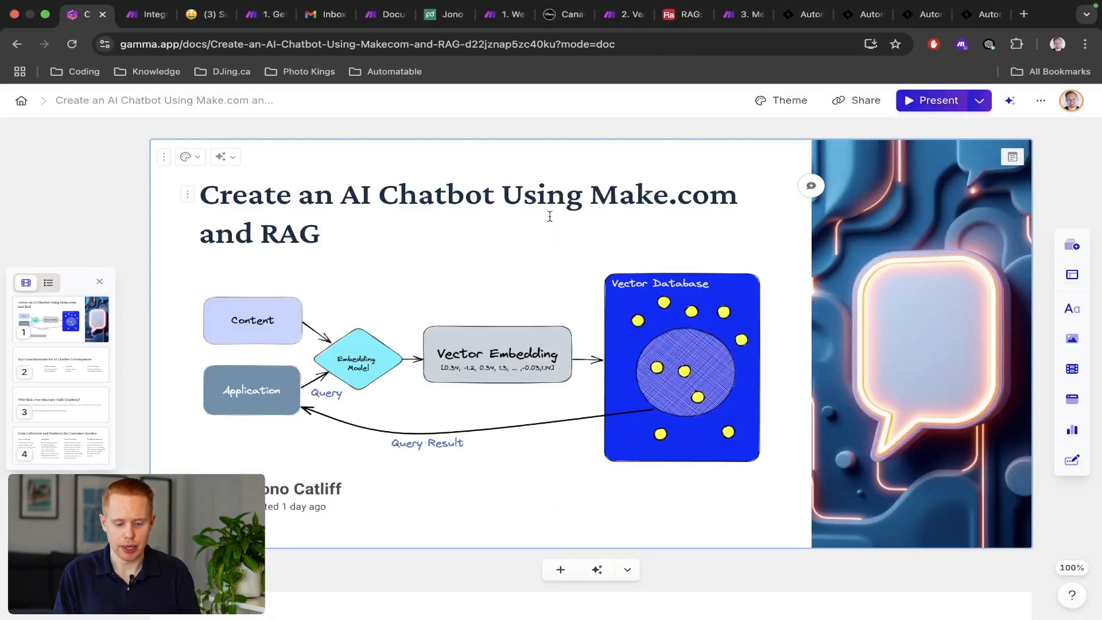
click(550, 232)
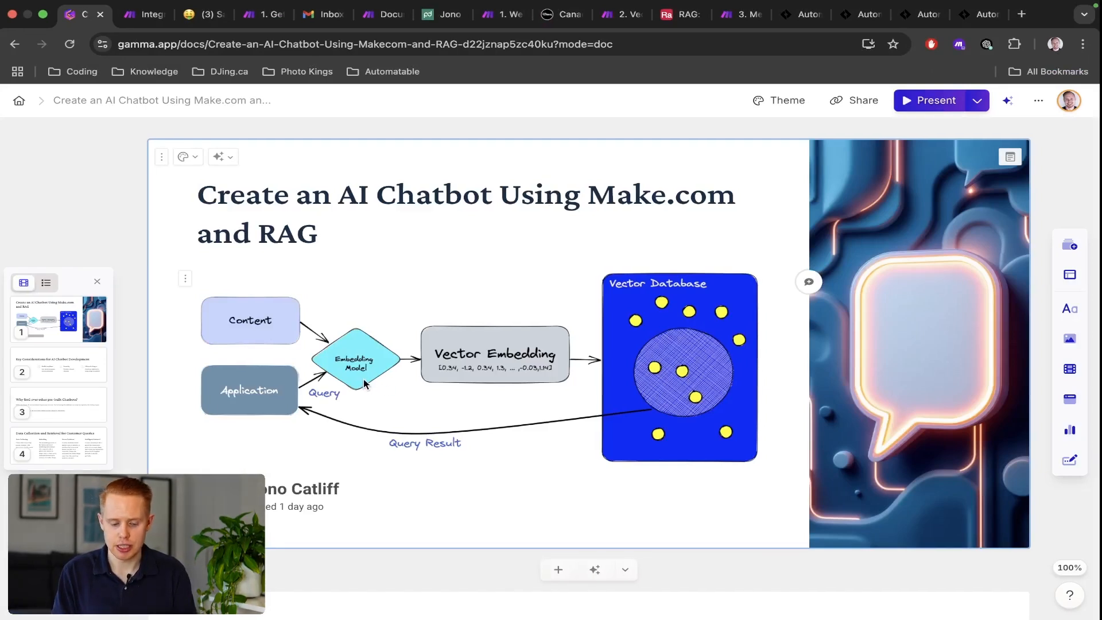
Back in Make, select the /v1/embeddings URL path and close the OpenAI settings.
key(ctrl+Right)
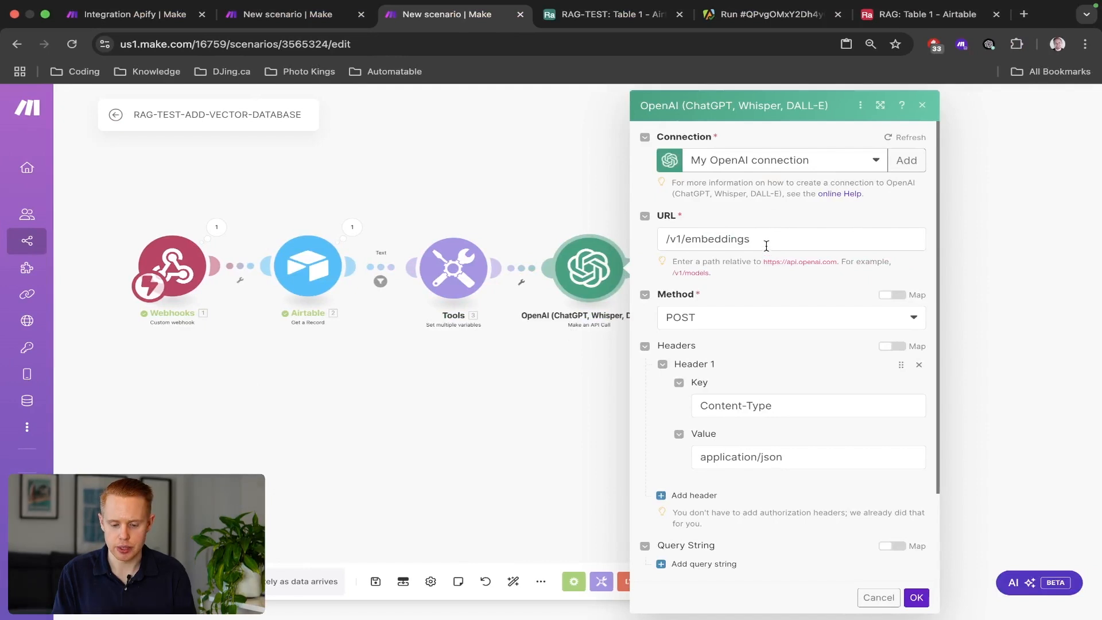
triple_click(766, 243)
click(346, 193)
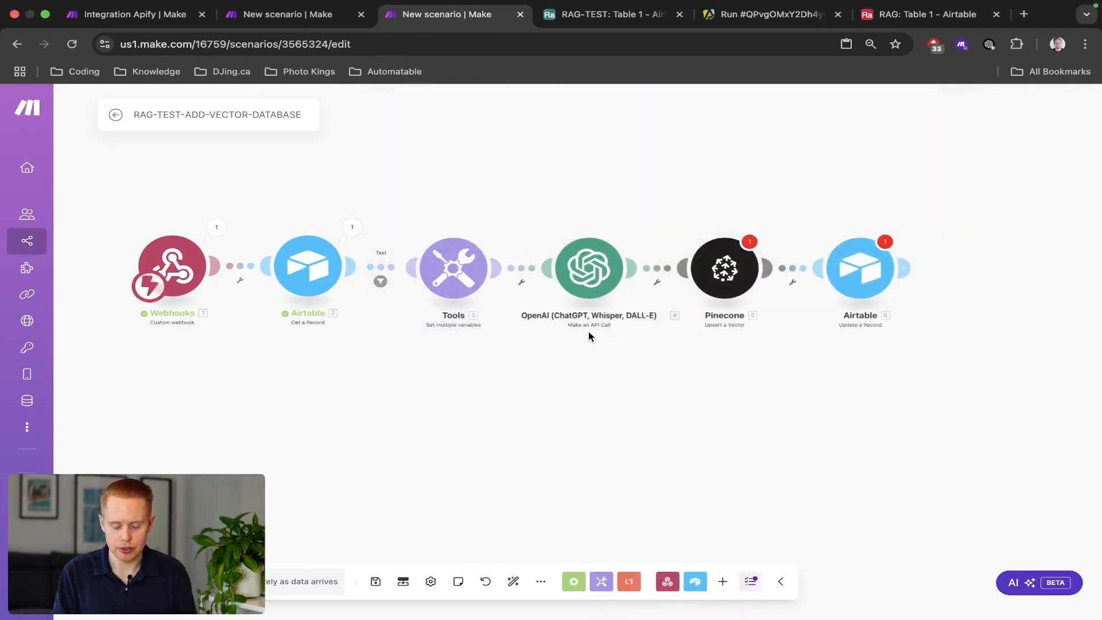
Add OpenAI's Make an API Call module, found by searching chatgpt.
click(900, 267)
text(chatgpt)
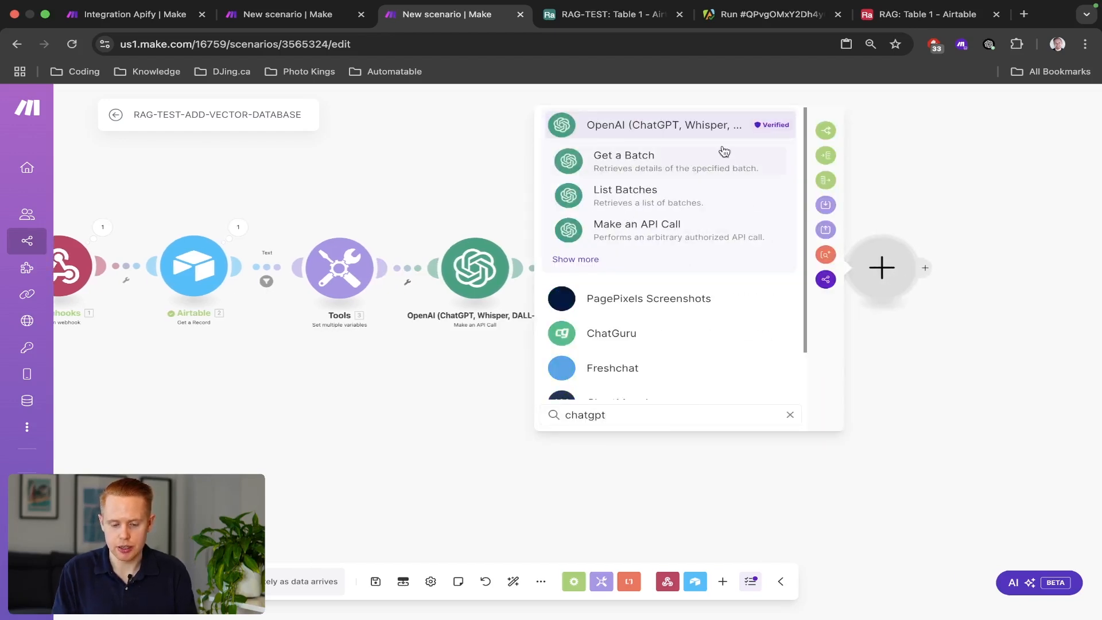
click(581, 261)
scroll(597, 298, down, 10)
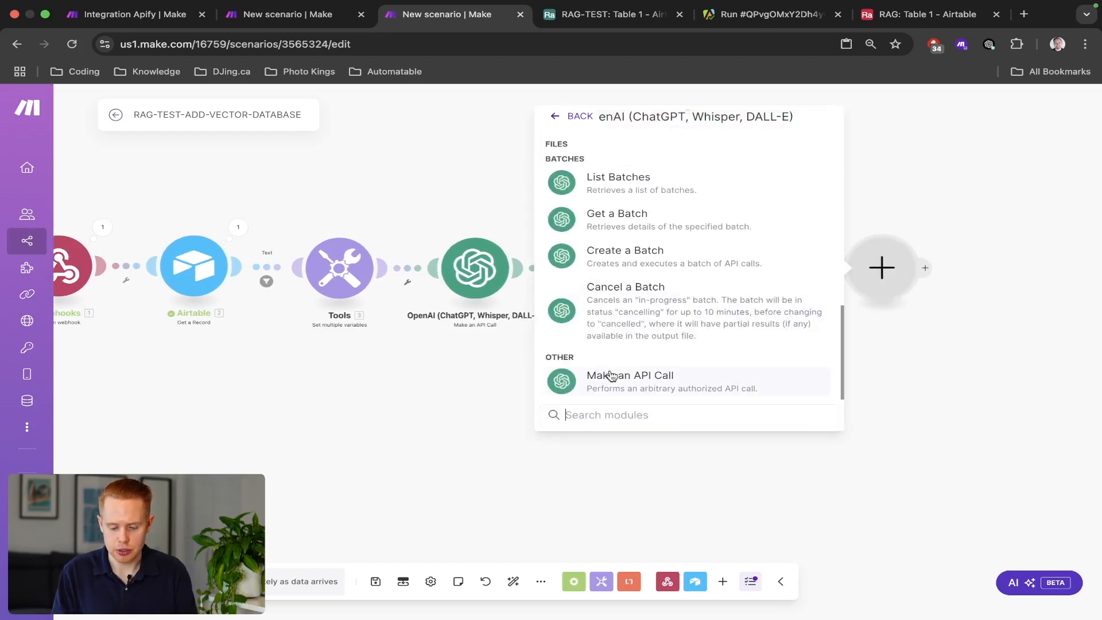
click(639, 376)
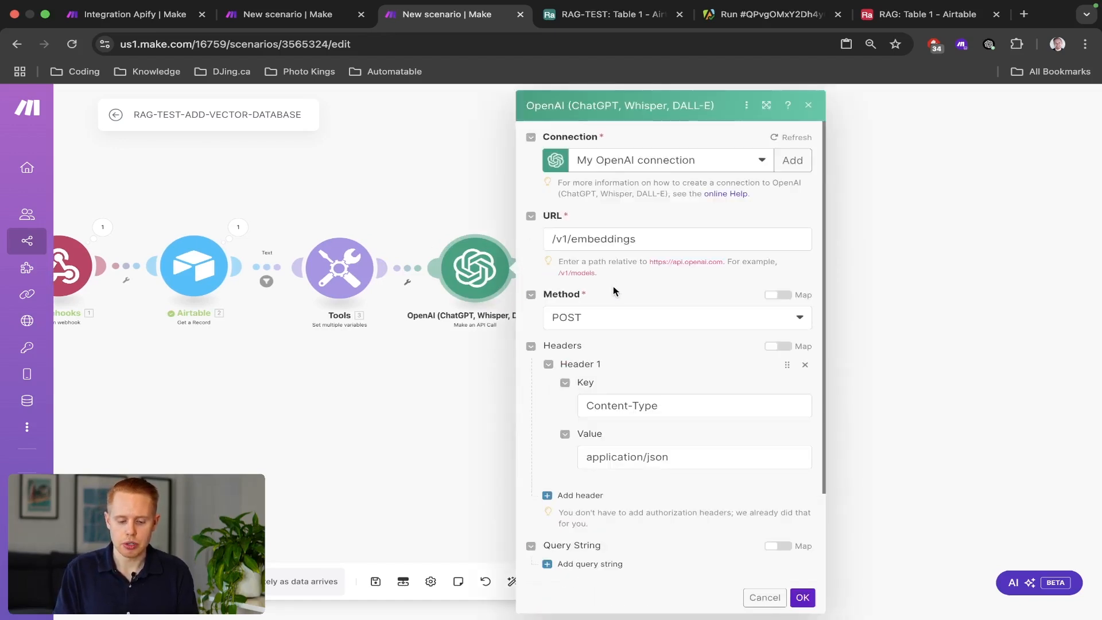
Review the /v1/embeddings URL and the body's text-embedding-3-small model and float encoding format.
triple_click(648, 242)
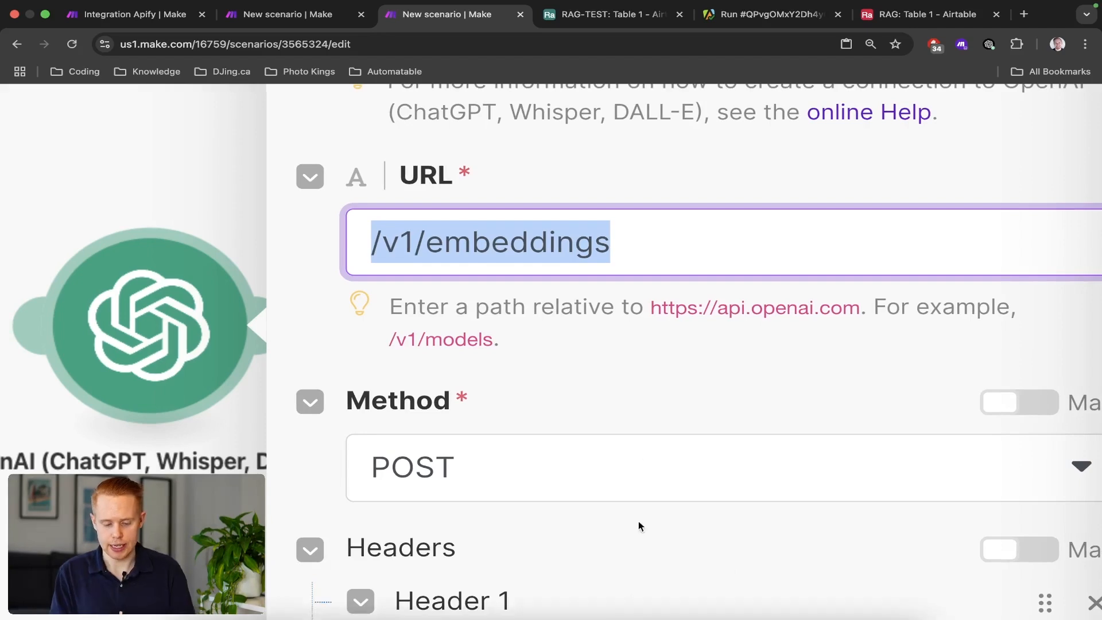
scroll(640, 452, down, 3)
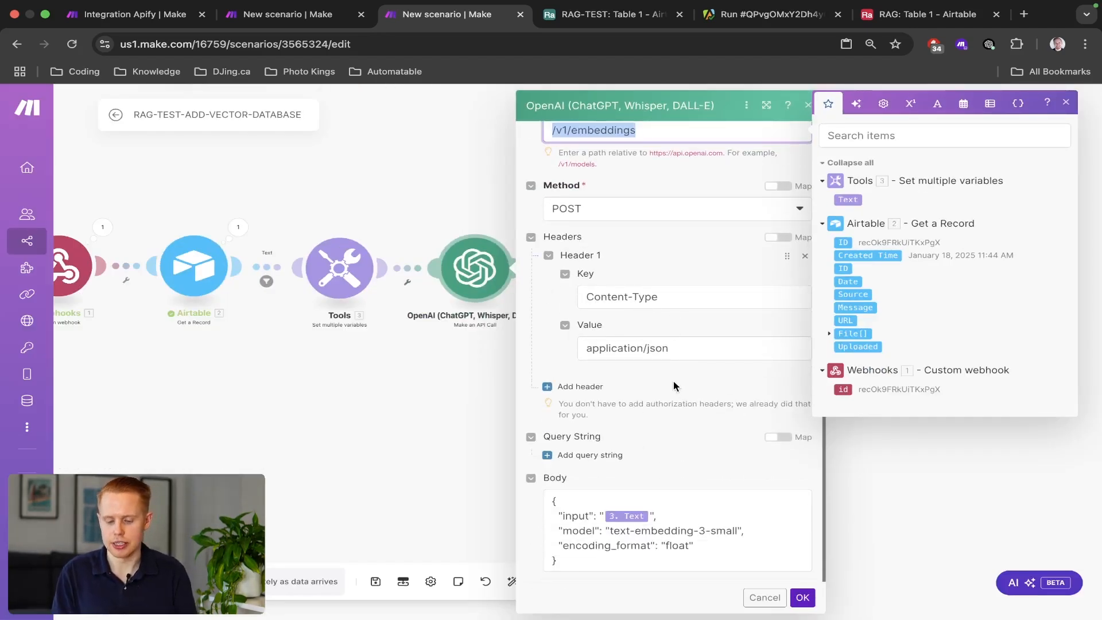
click(642, 565)
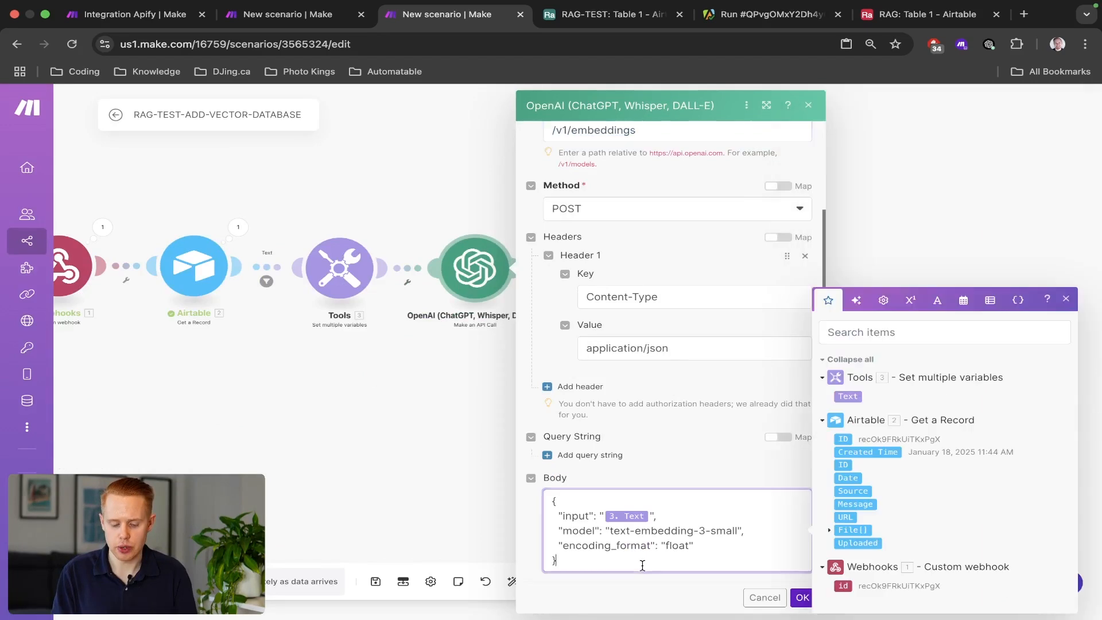
drag(642, 565, 561, 497)
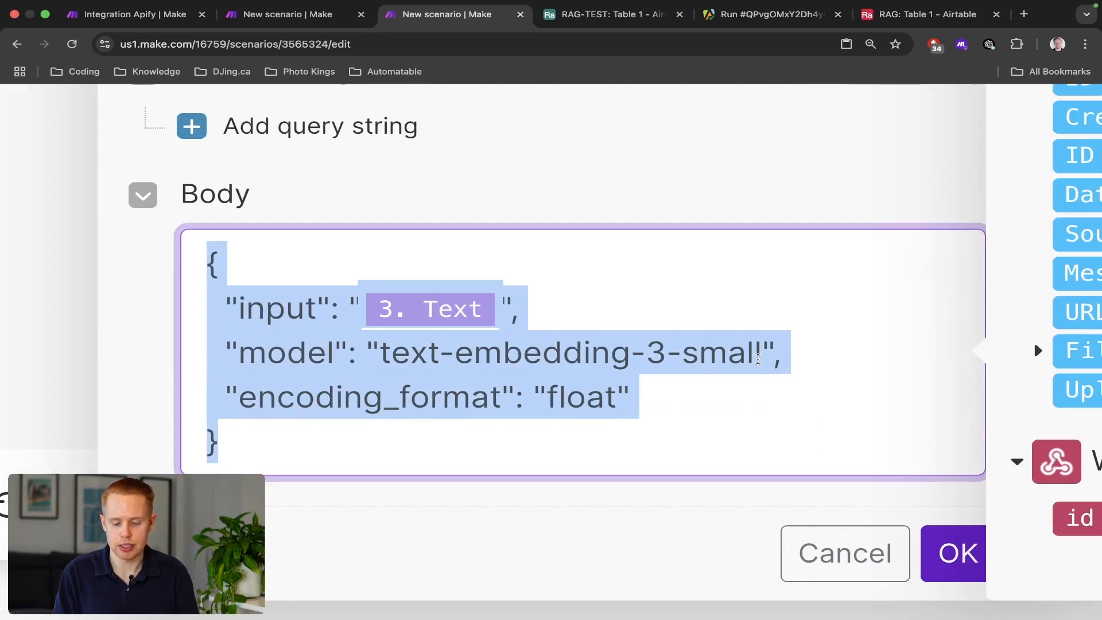
click(758, 359)
drag(758, 359, 380, 353)
double_click(589, 407)
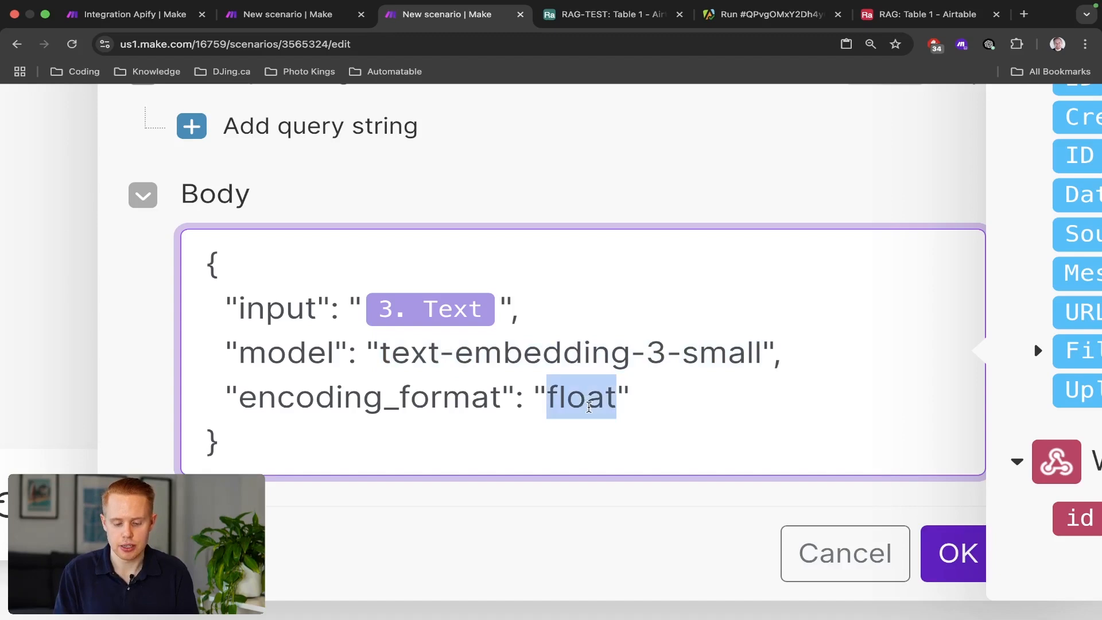
Zoom out on the scenario and bring up the Gamma 'Create an AI Chatbot Using Make.com and RAG' slide.
key(super+minus)
key(super+minus)
key(super+minus)
key(super+minus)
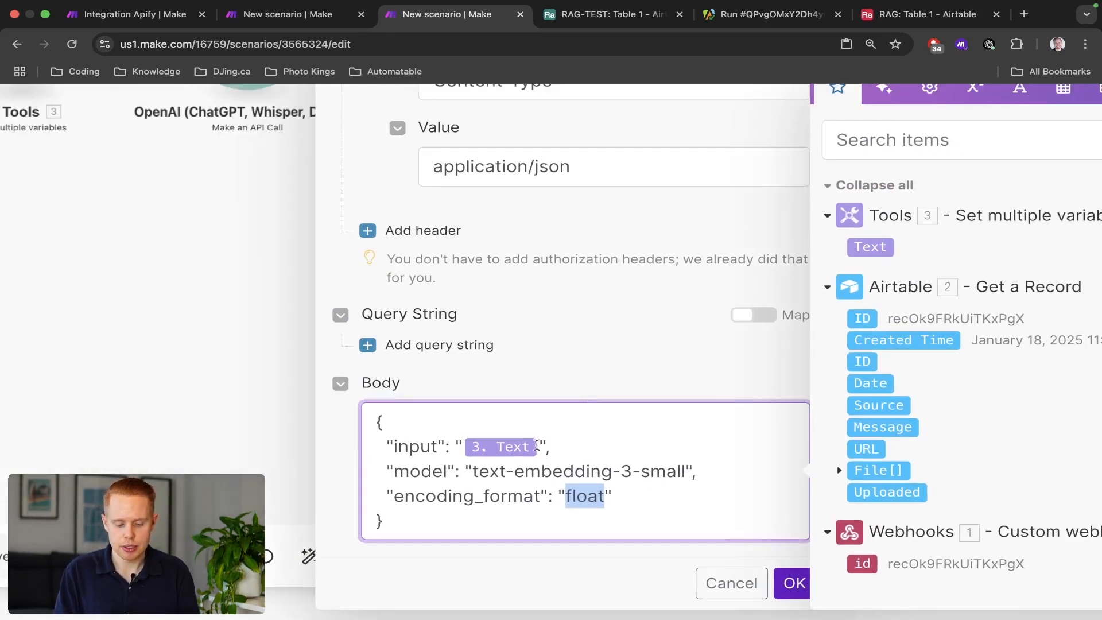
key(super+minus)
key(super+minus)
key(super+minus)
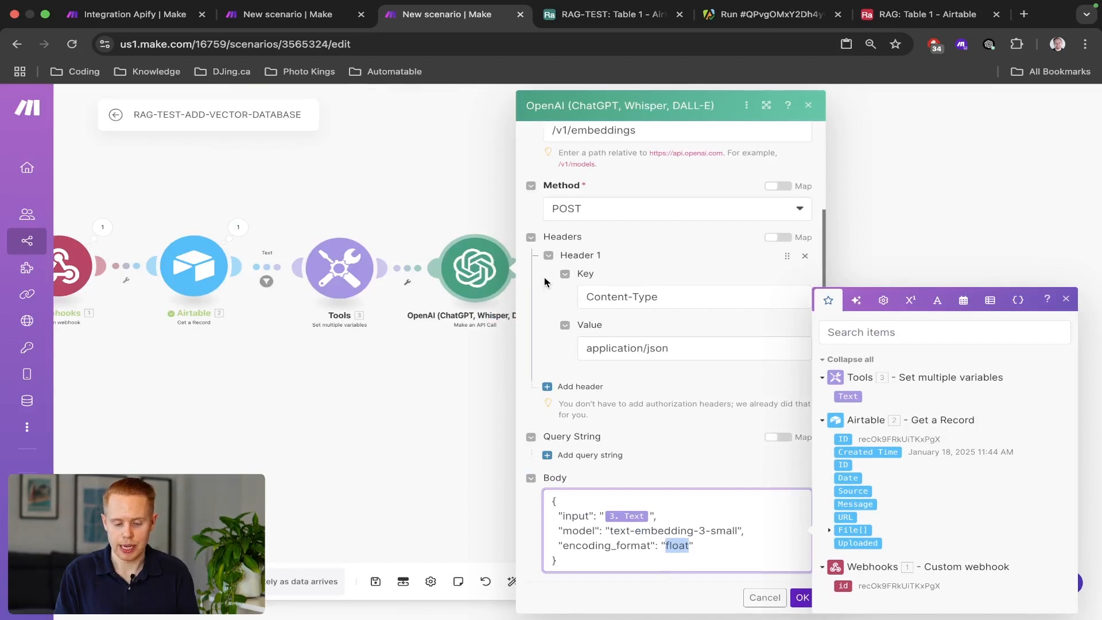
key(ctrl+Left)
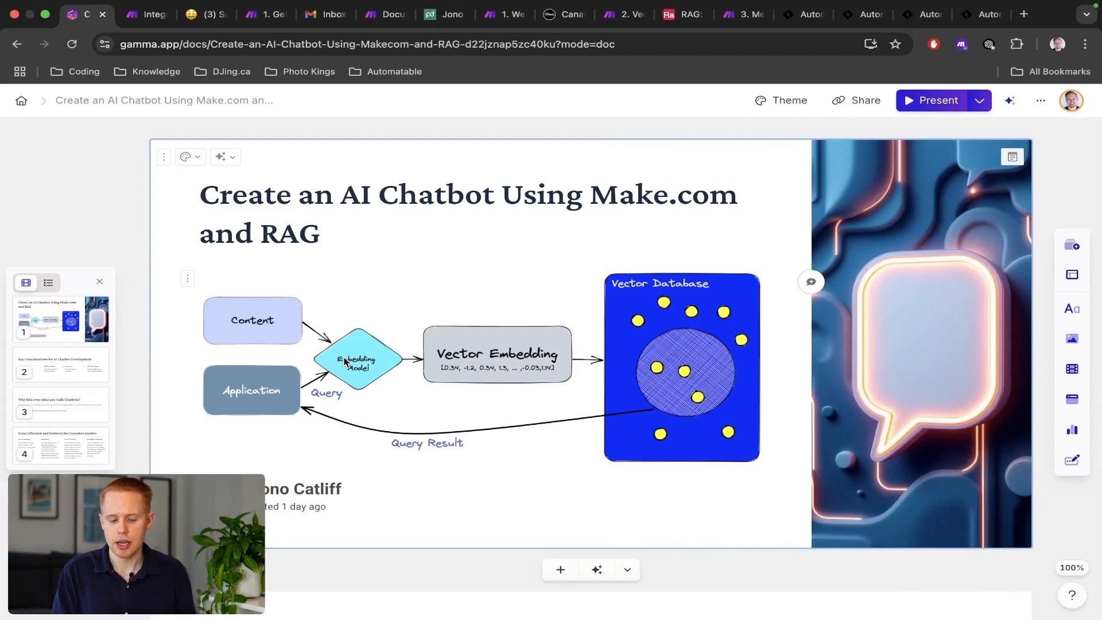
Scroll the Gamma deck to the Data Collection and Retrieval card's Embedding explanation.
scroll(343, 361, down, 8)
scroll(344, 358, down, 5)
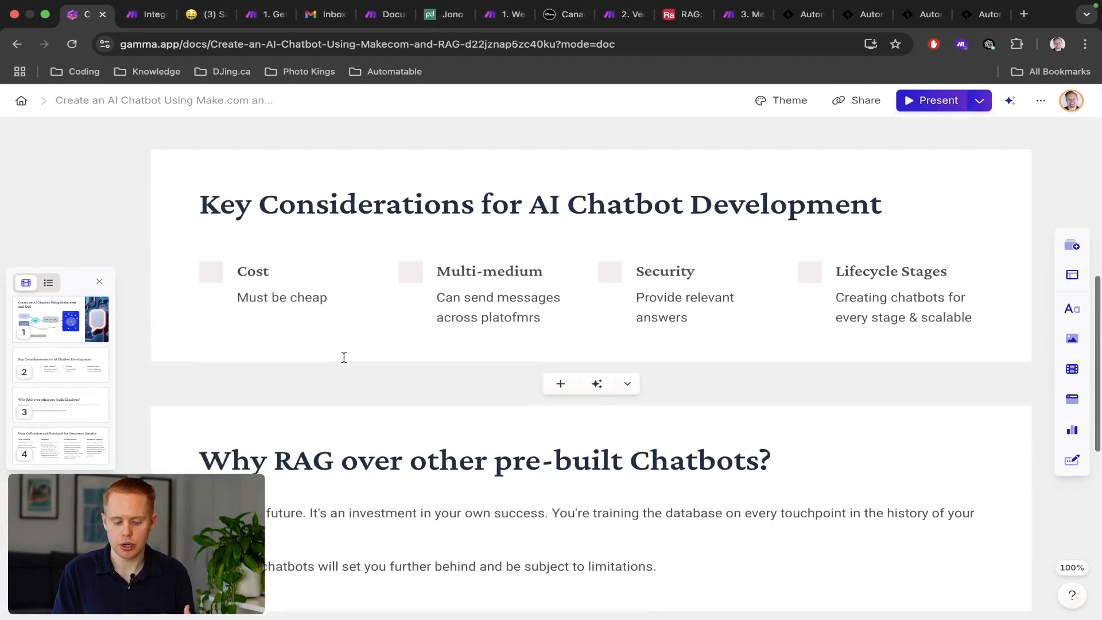
scroll(344, 362, down, 3)
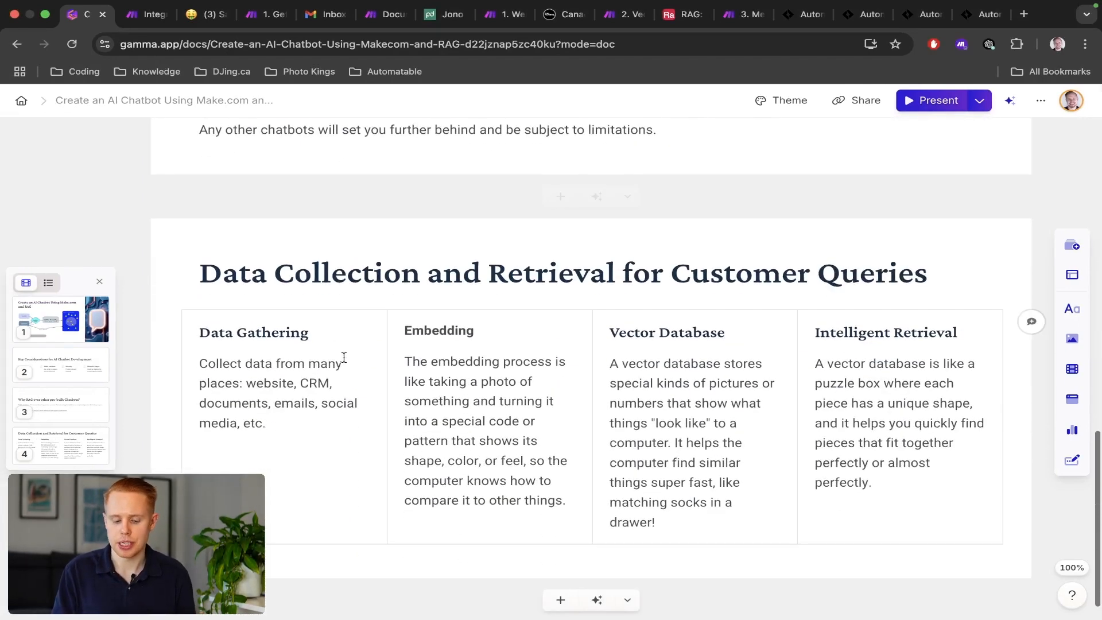
scroll(385, 381, down, 1)
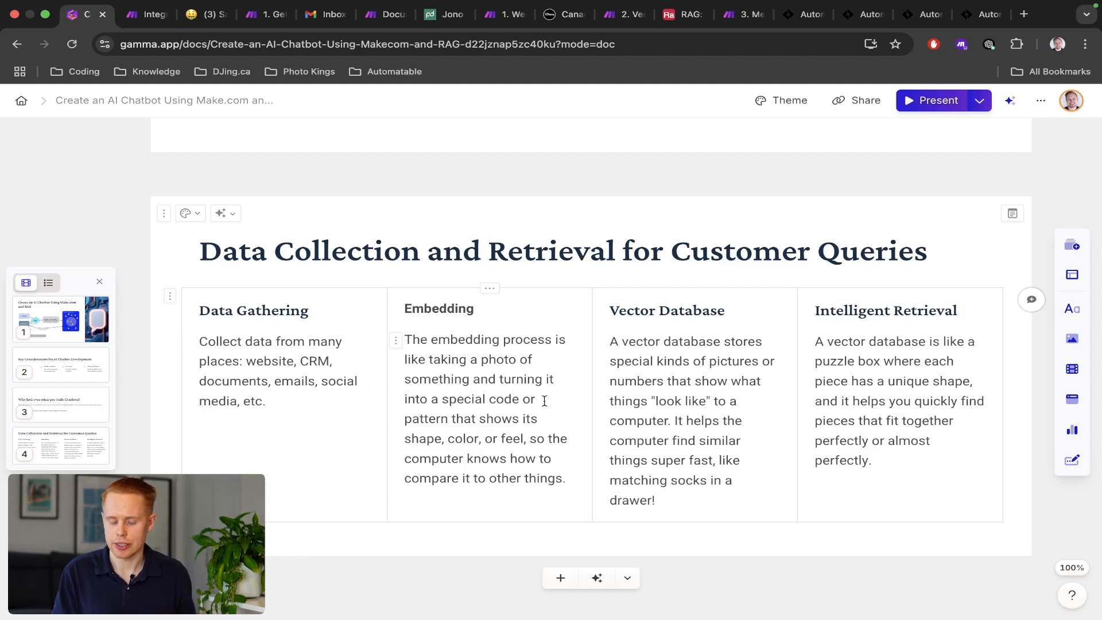
scroll(522, 425, up, 5)
scroll(522, 425, up, 1)
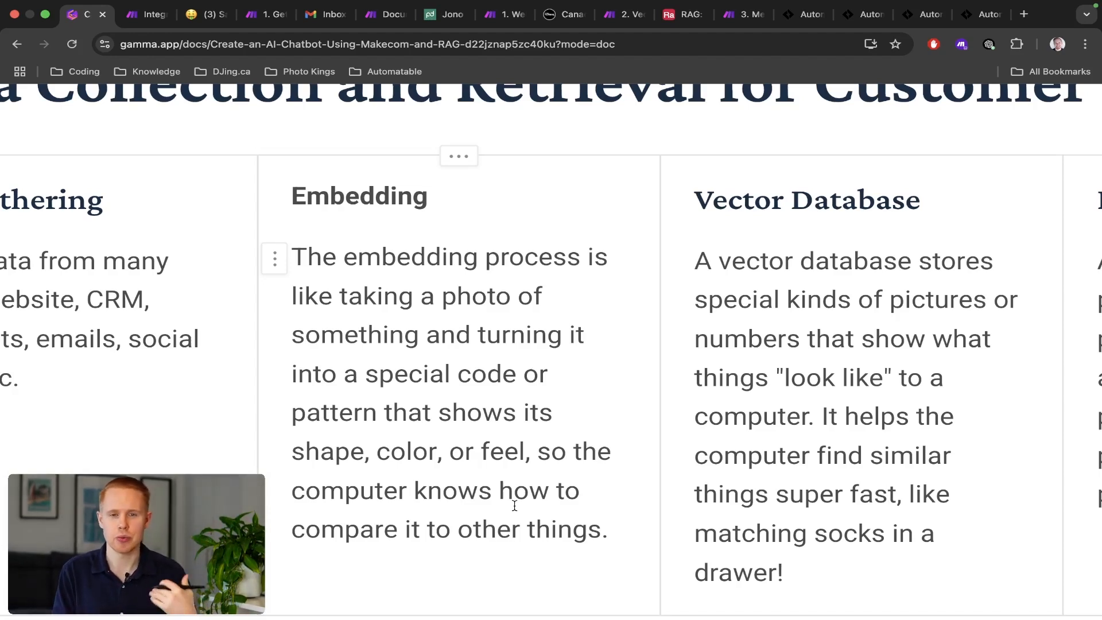
scroll(515, 506, down, 5)
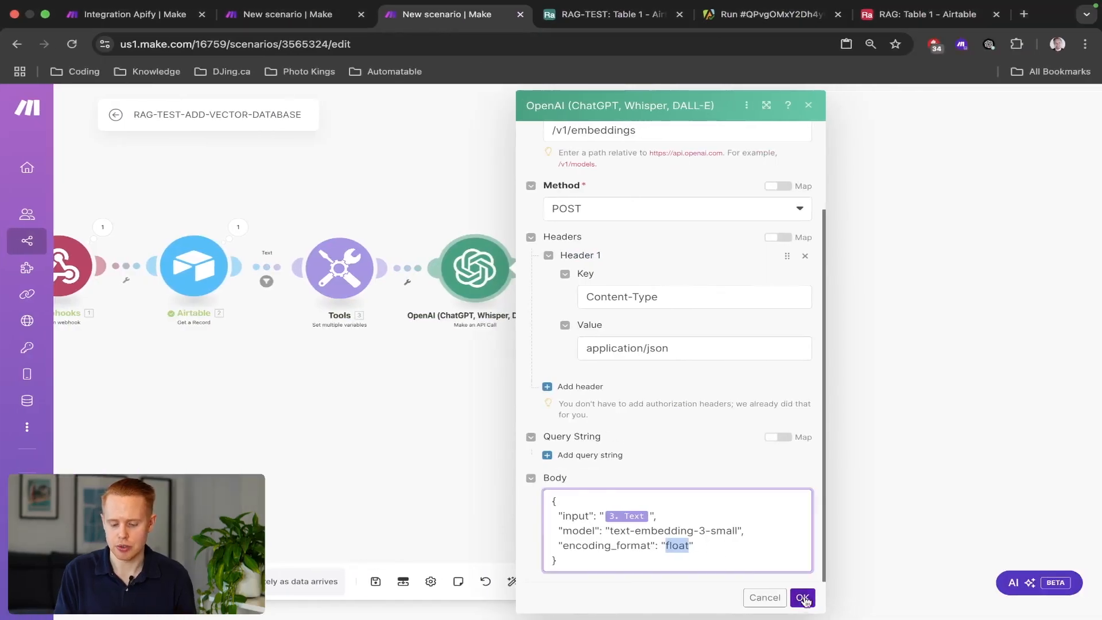
Save the OpenAI module settings and open the Pinecone upsert module.
click(802, 598)
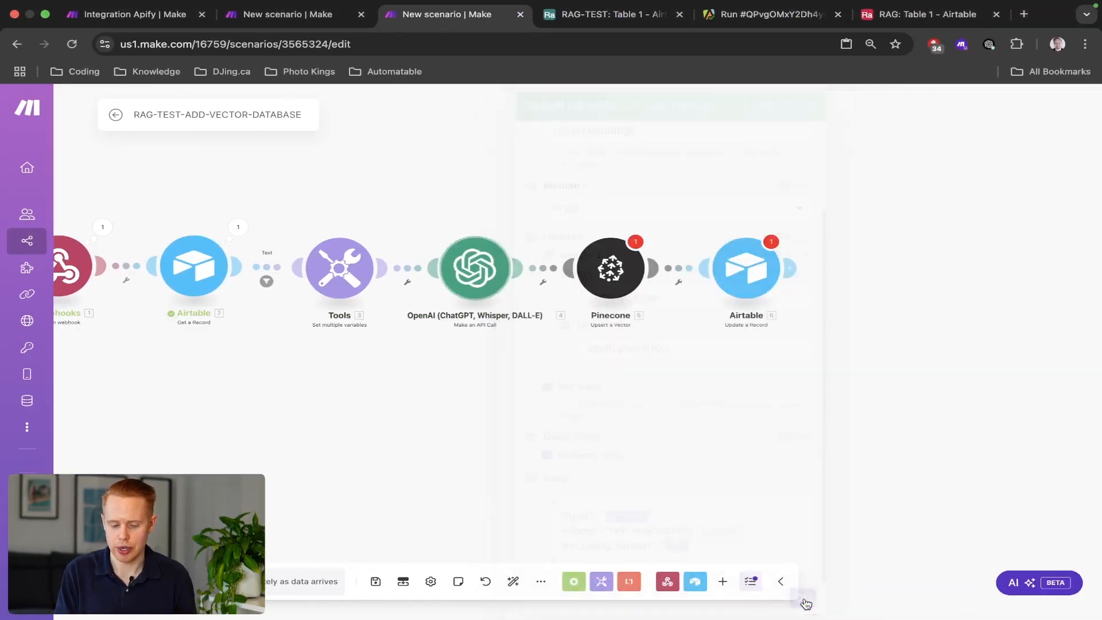
click(607, 289)
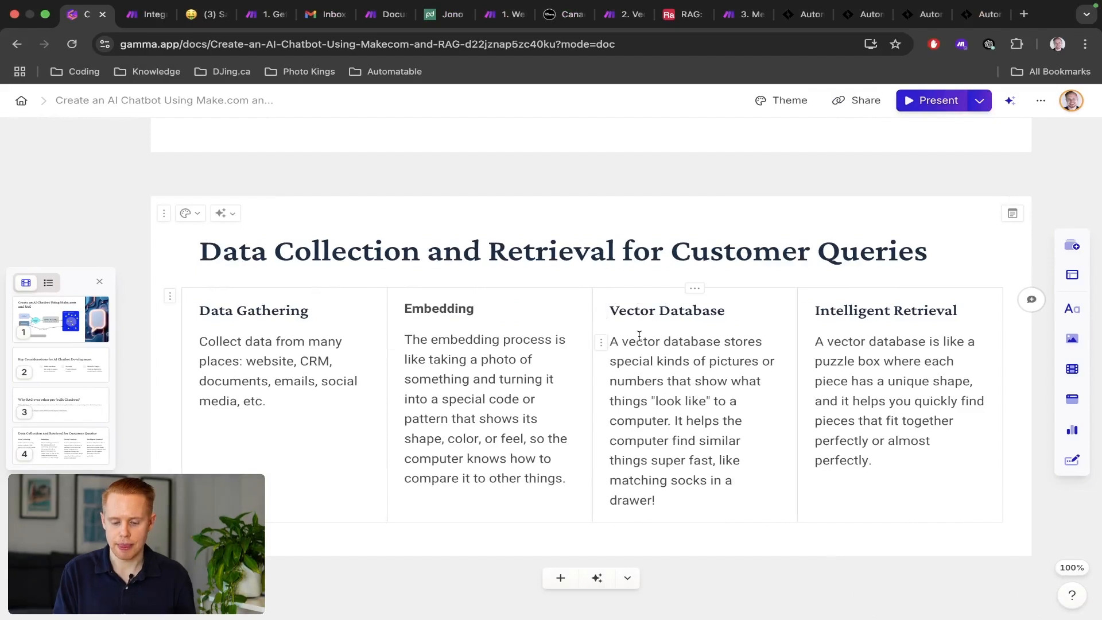
Highlight the Vector Database explanation and the matching-socks comparison on the Gamma card.
drag(622, 343, 739, 396)
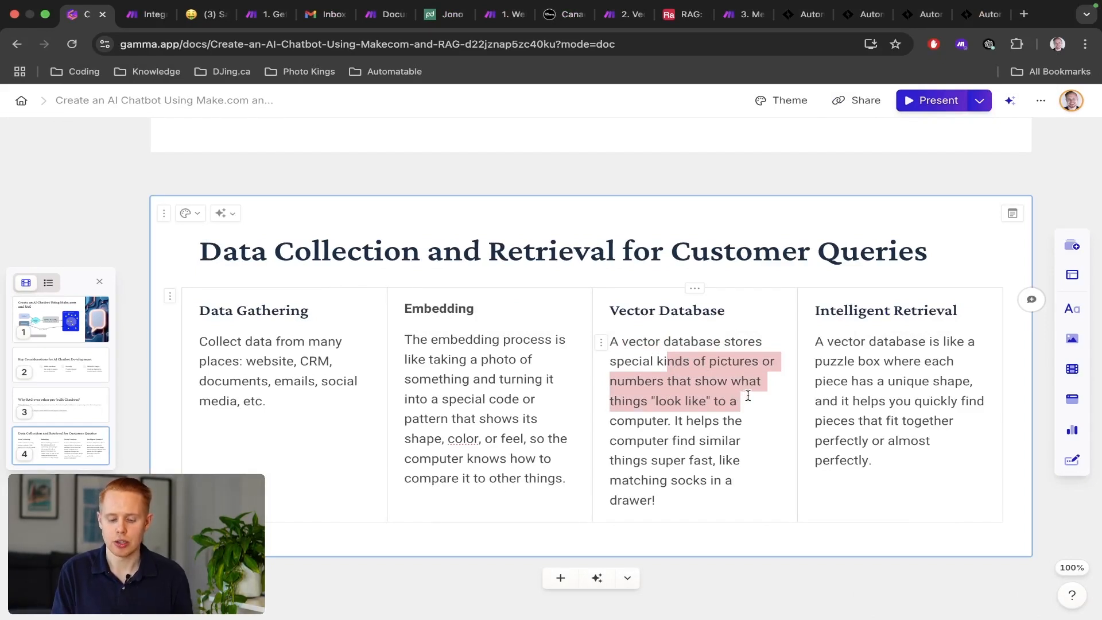
drag(748, 401, 746, 421)
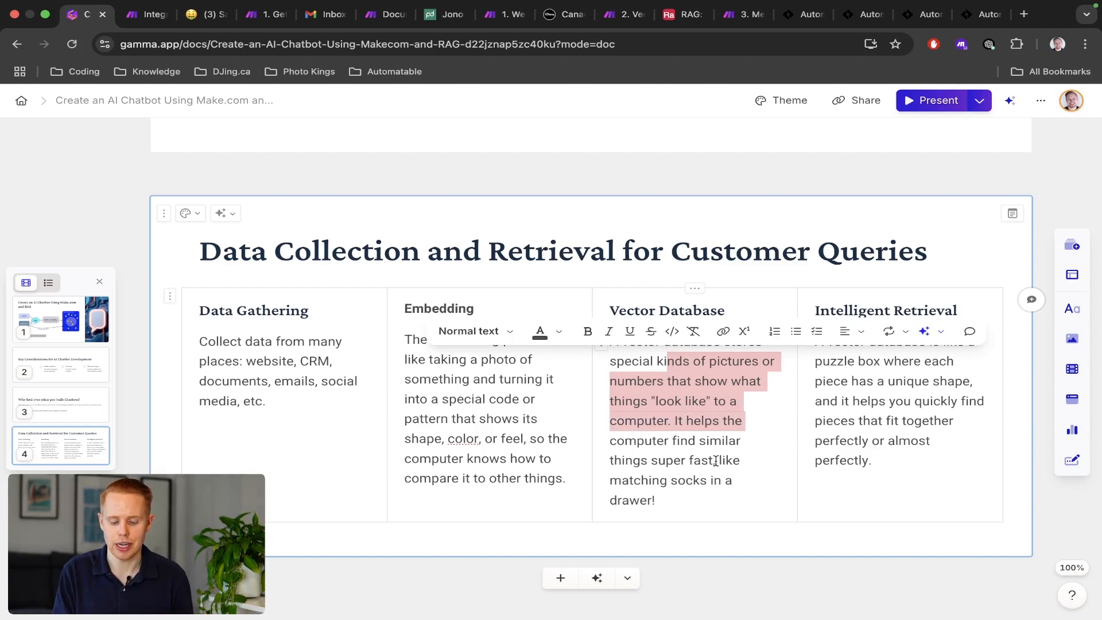
drag(716, 461, 713, 525)
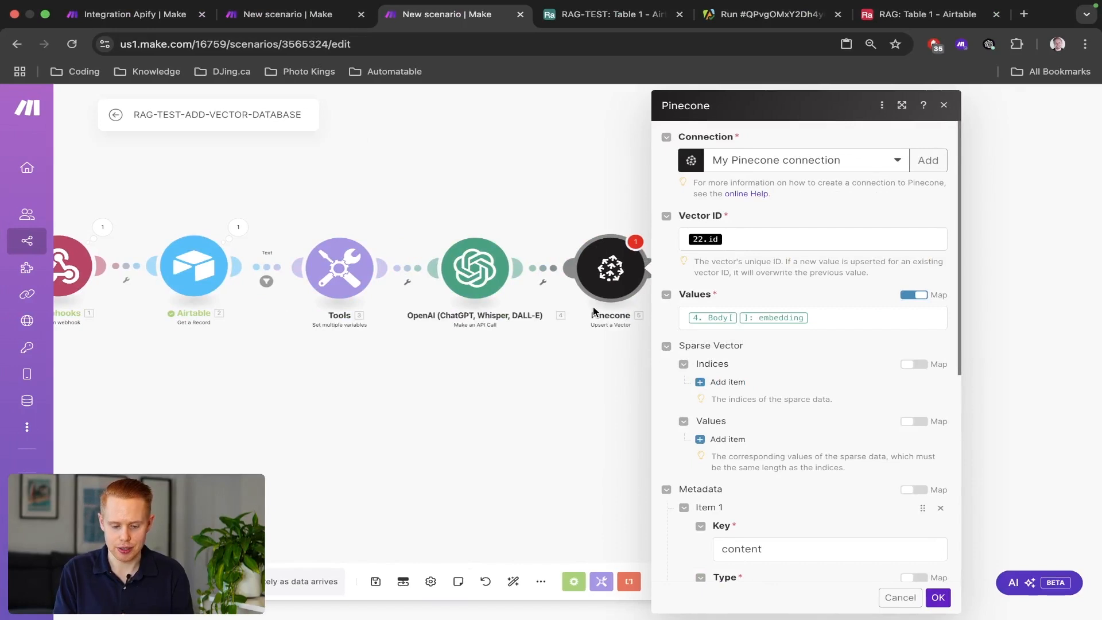
Replace the Pinecone Vector ID's 22.id with the Airtable record ID.
scroll(594, 311, up, 3)
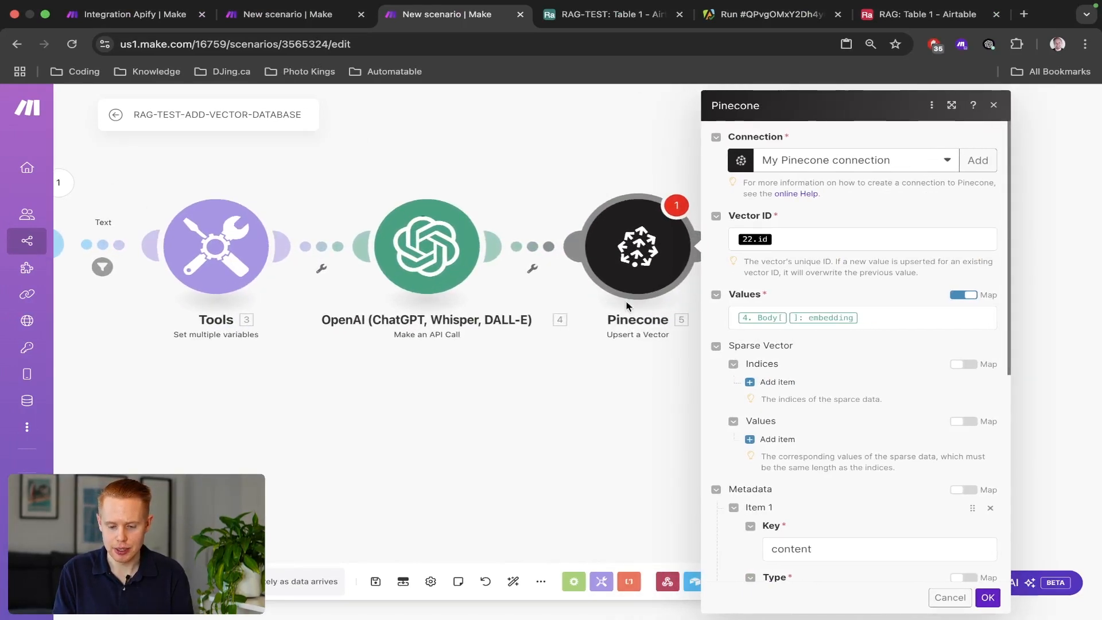
drag(384, 417, 611, 426)
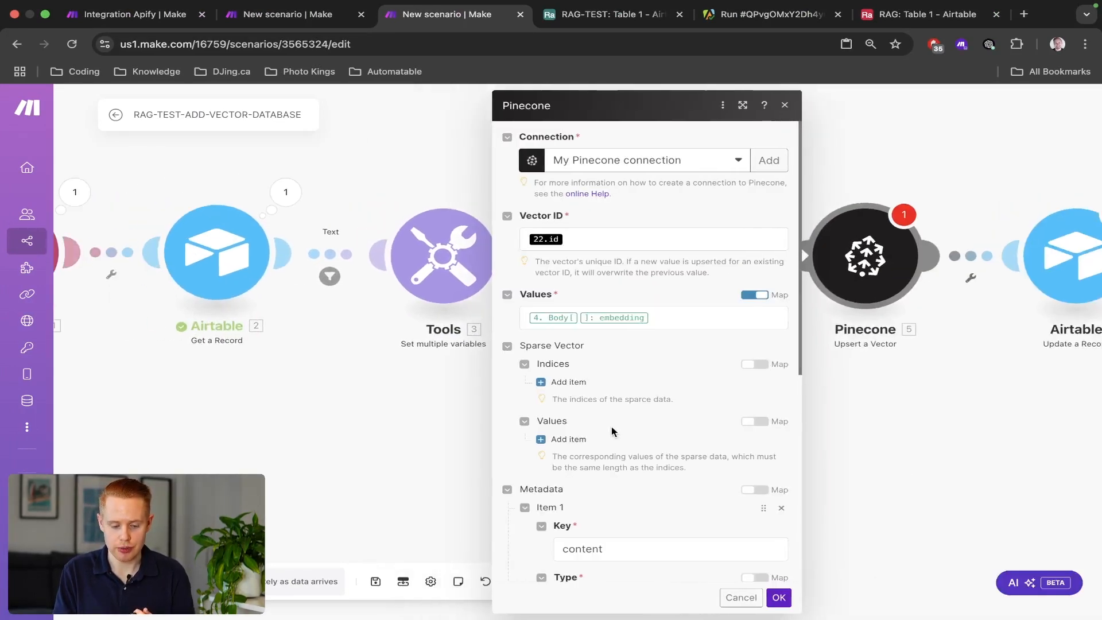
click(583, 242)
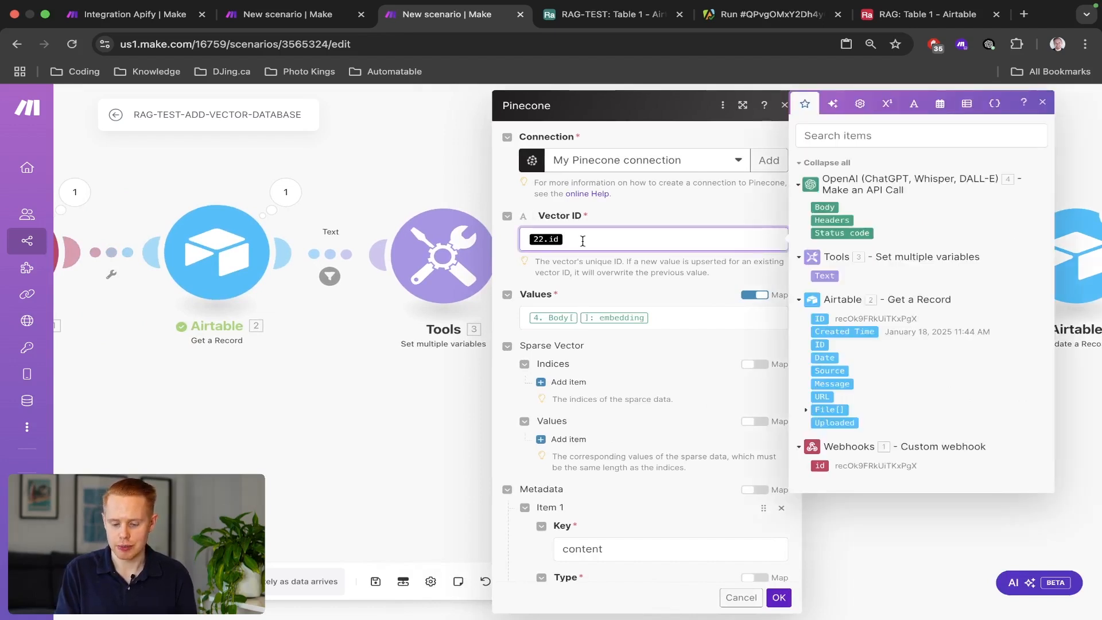
key(BackSpace)
click(820, 319)
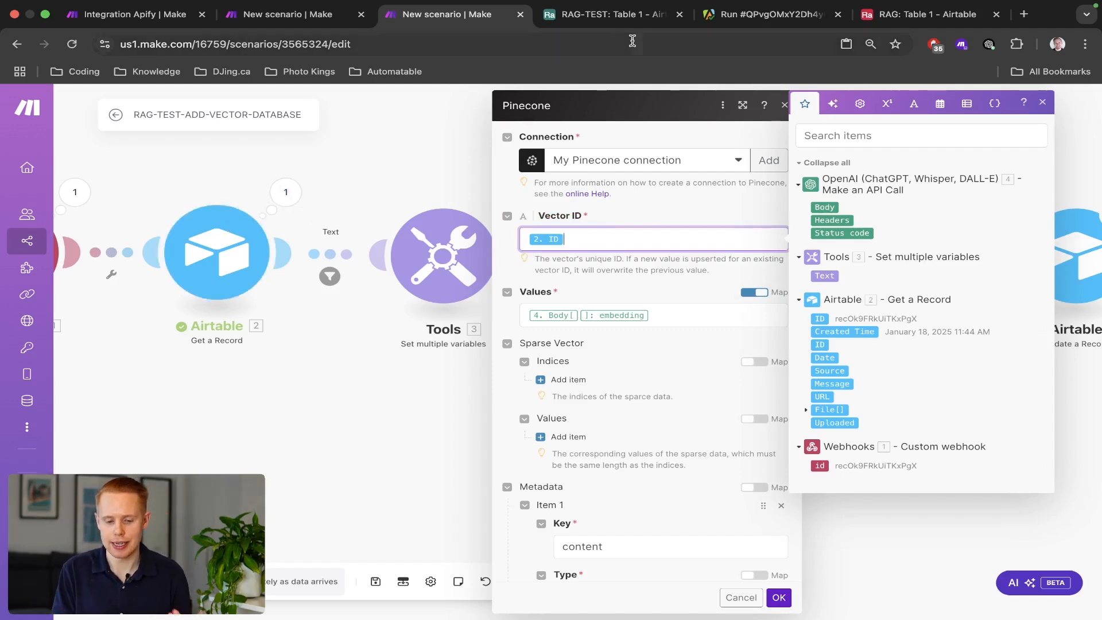
Leave the Airtable script editor and show the RAG-TEST Table 1 data grid.
click(609, 14)
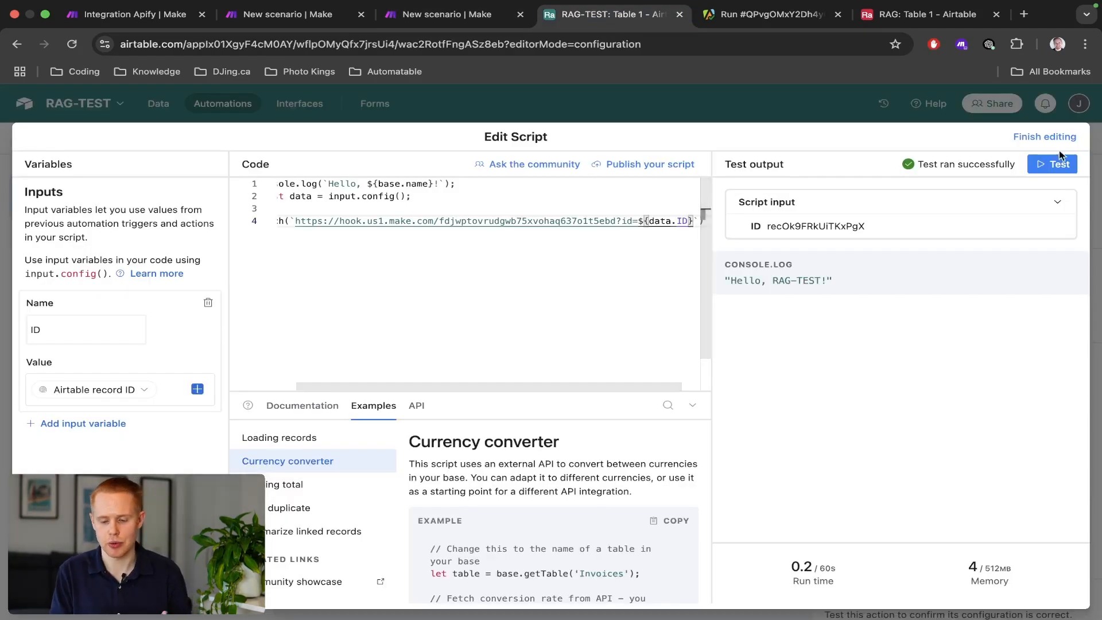
click(1051, 138)
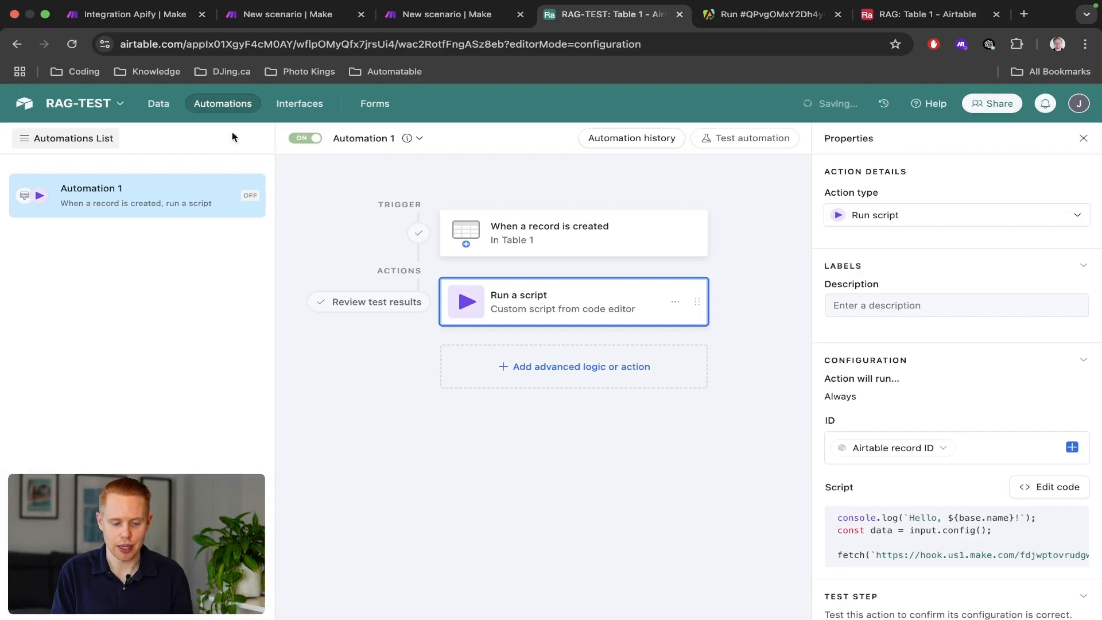
click(158, 104)
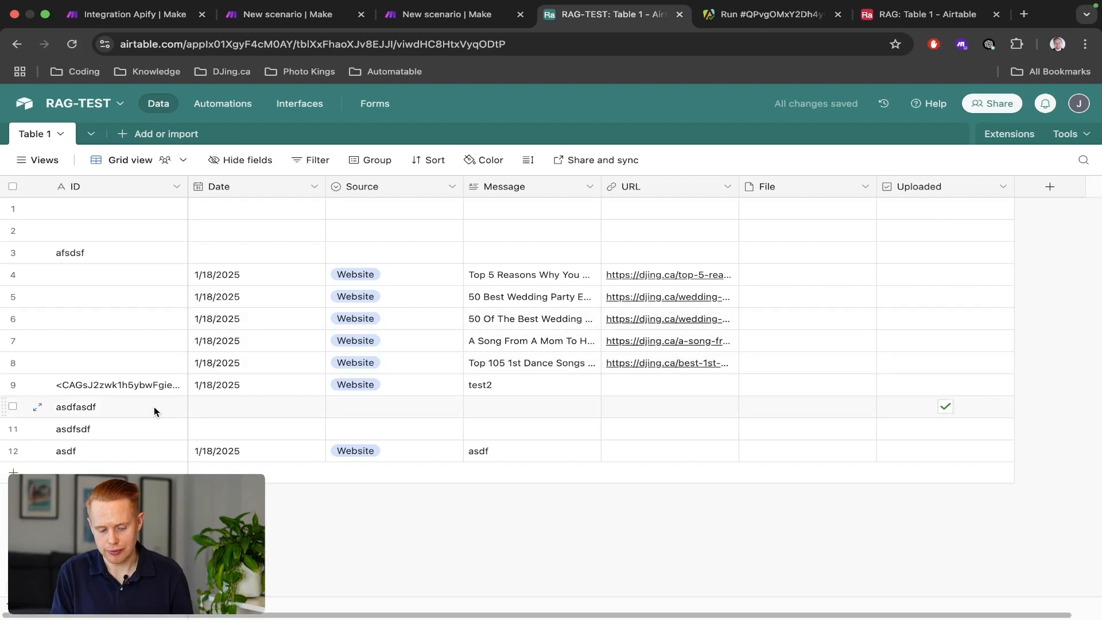
Map the Pinecone metadata title value to the Airtable record's 2. ID.
click(451, 23)
scroll(611, 431, down, 6)
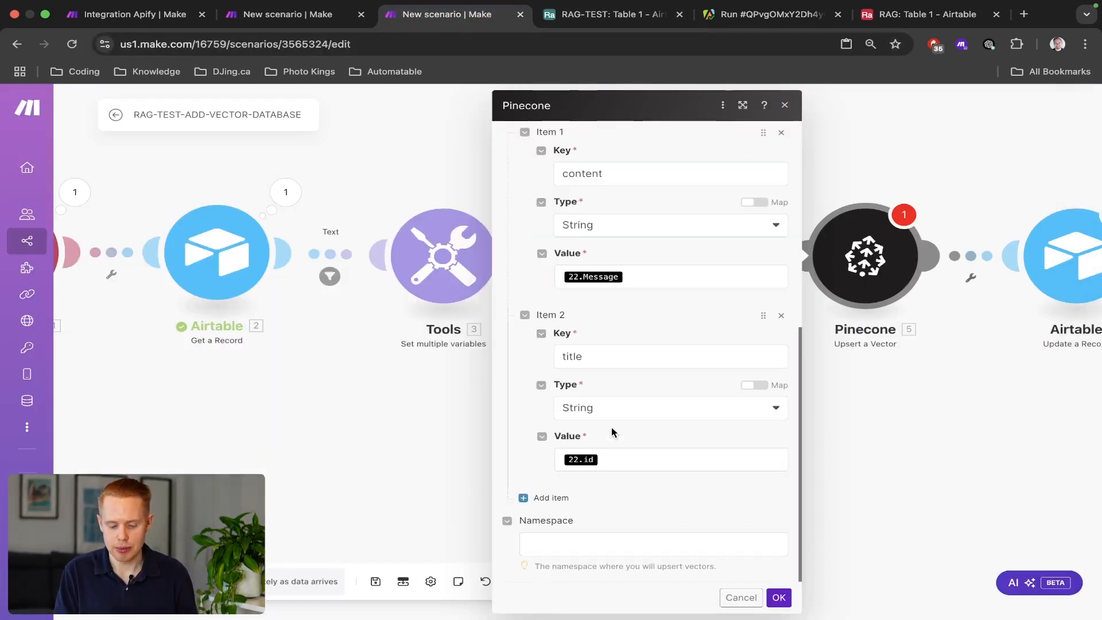
click(606, 461)
key(BackSpace)
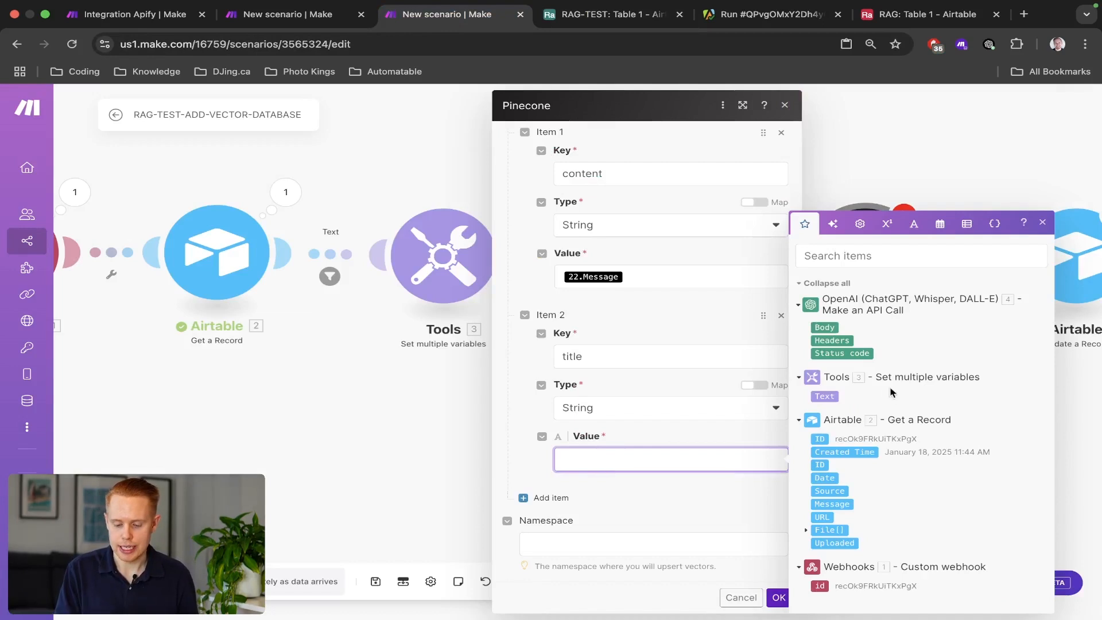
click(820, 439)
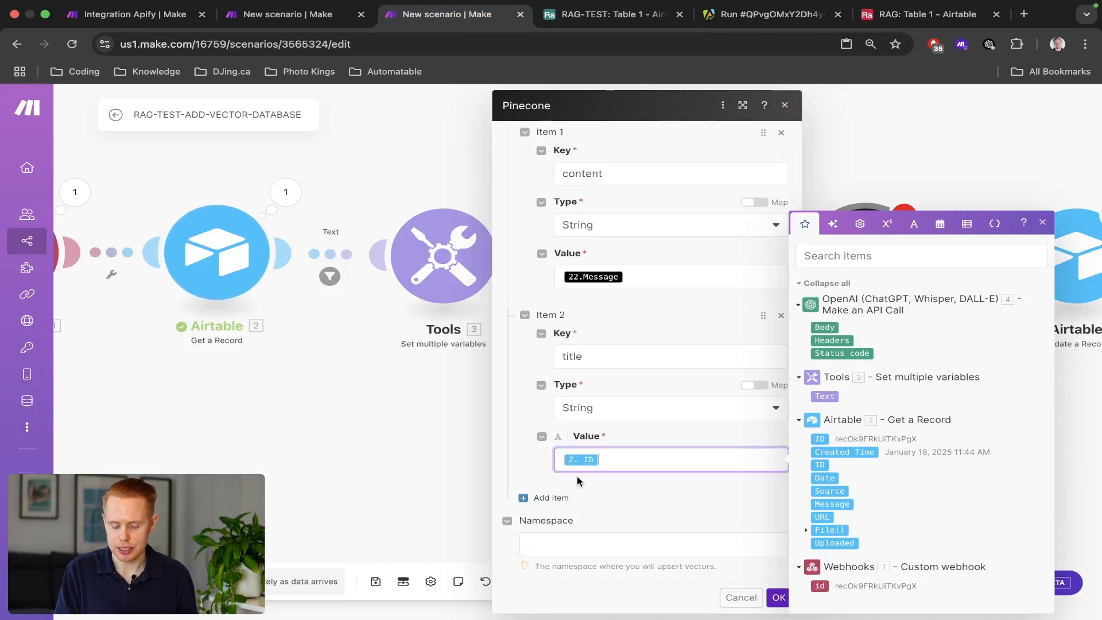
scroll(613, 385, up, 2)
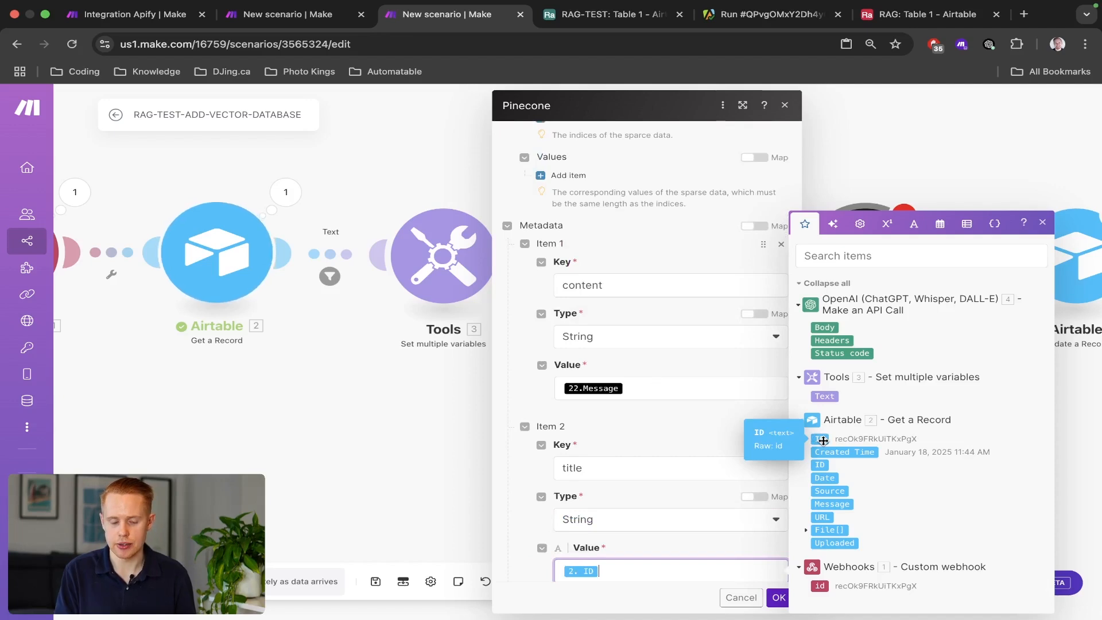
Check the RAG-TEST Airtable table, reading row 4's full Message text.
key(ctrl+shift+Tab)
key(ctrl+Tab)
key(ctrl+Tab)
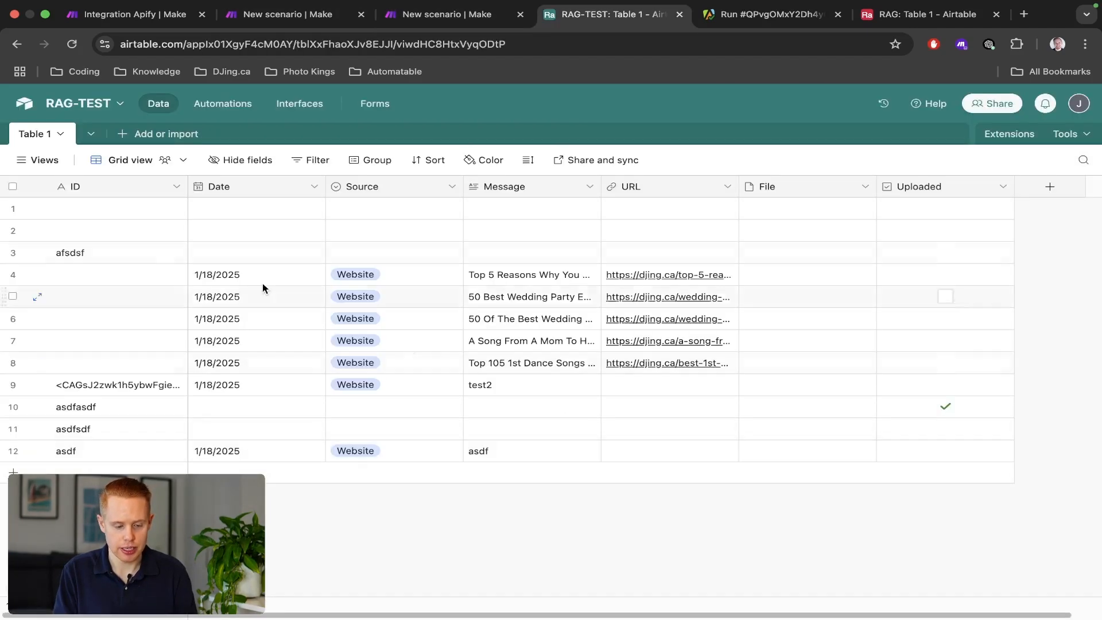
key(ctrl+shift+Tab)
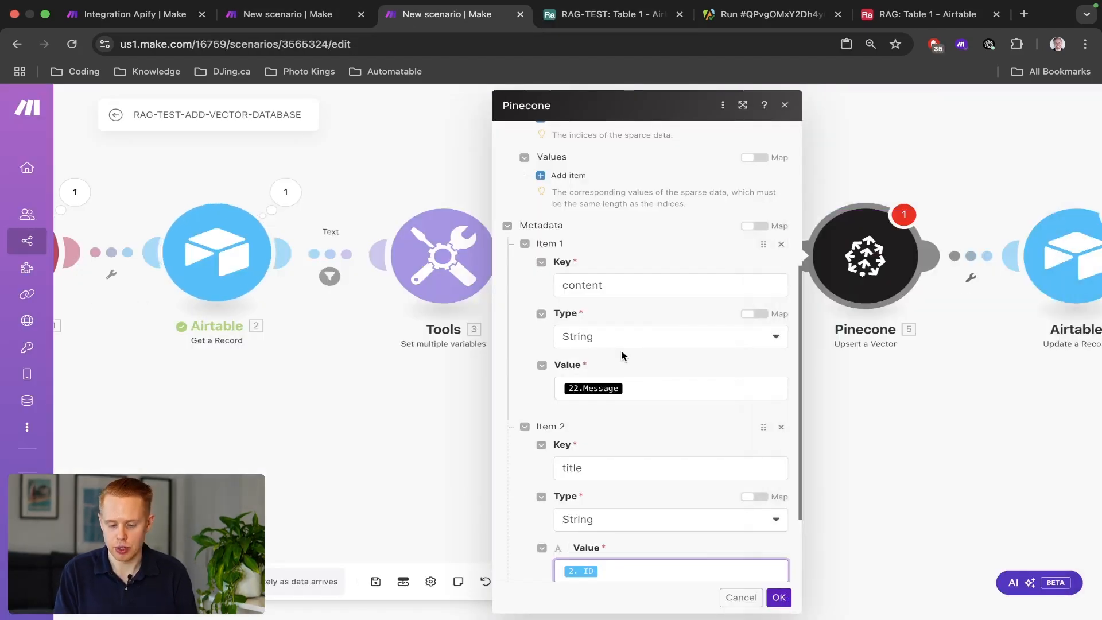
scroll(638, 396, down, 2)
click(666, 330)
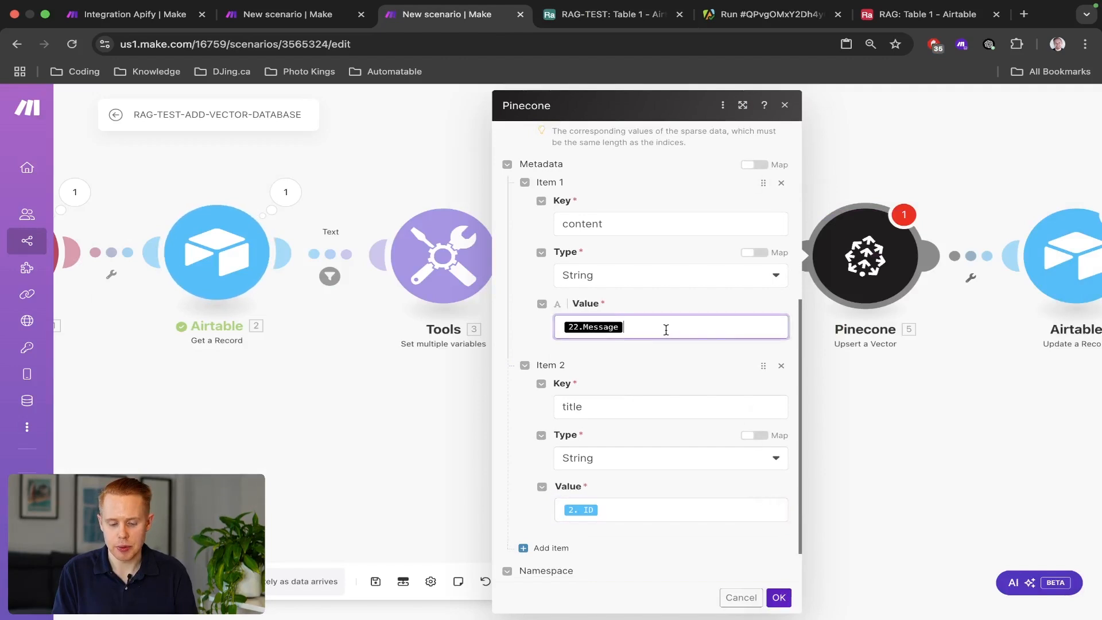
scroll(611, 348, up, 3)
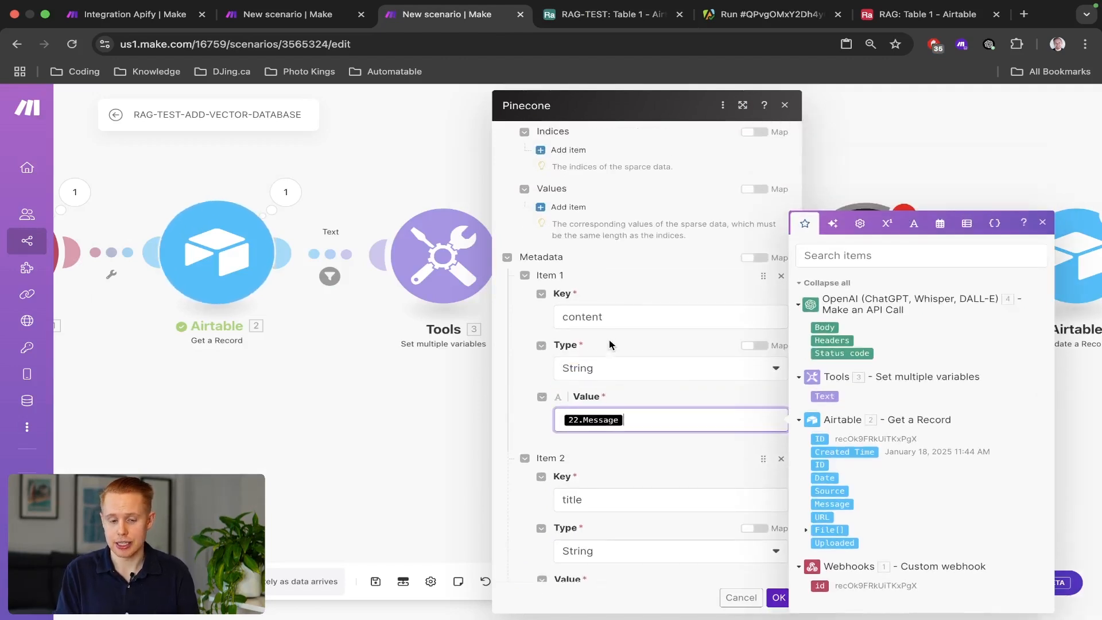
key(ctrl+shift+Tab)
key(ctrl+Tab)
key(ctrl+Tab)
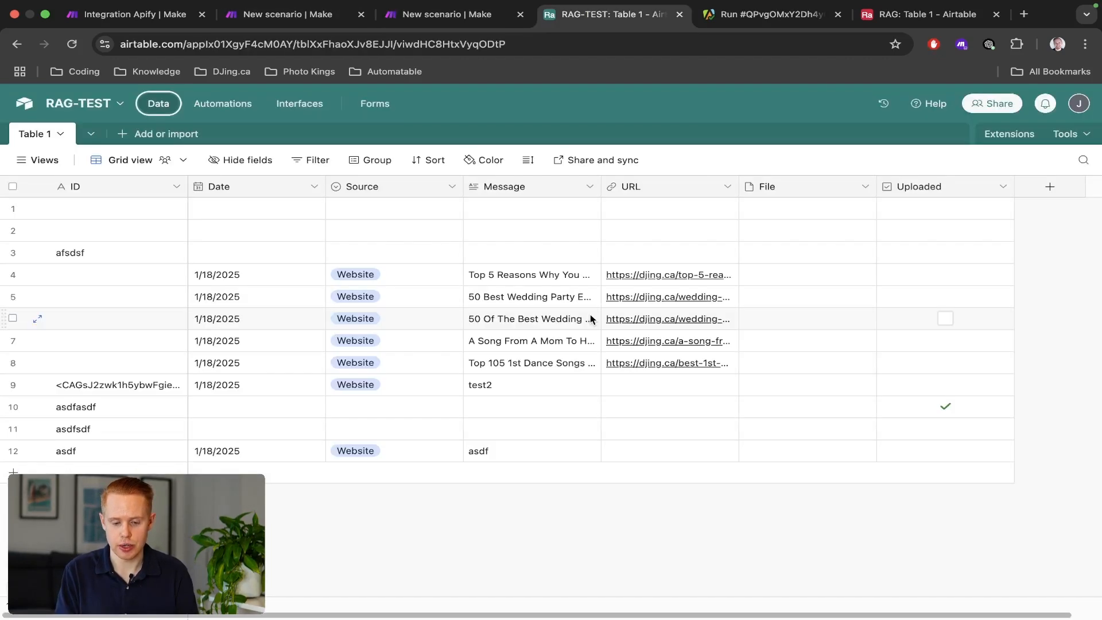
double_click(525, 275)
scroll(525, 277, up, 10)
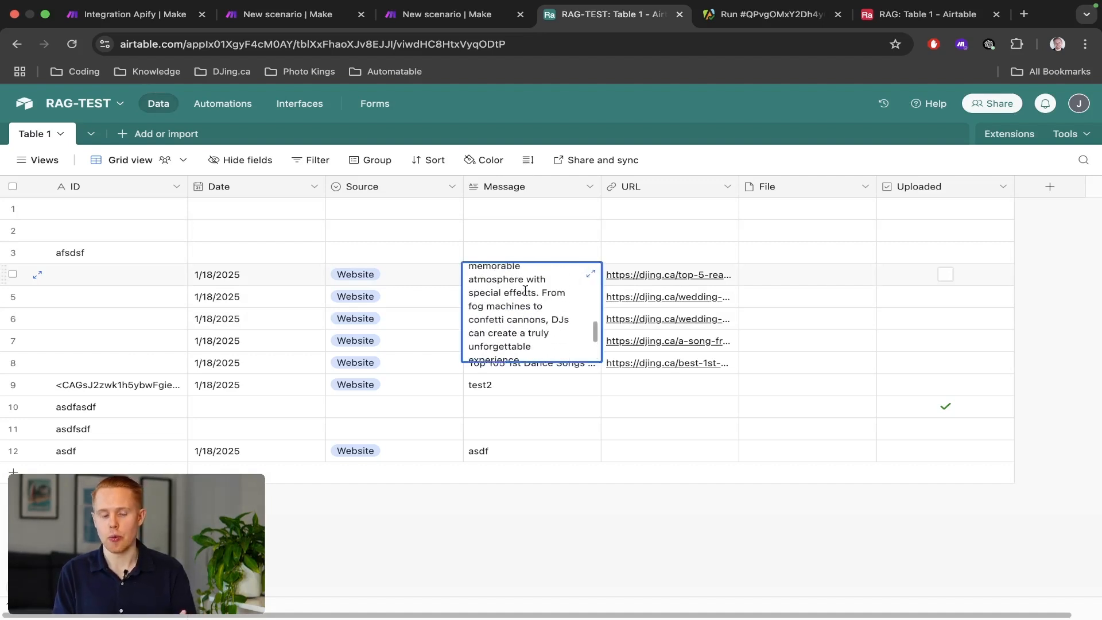
scroll(525, 291, up, 8)
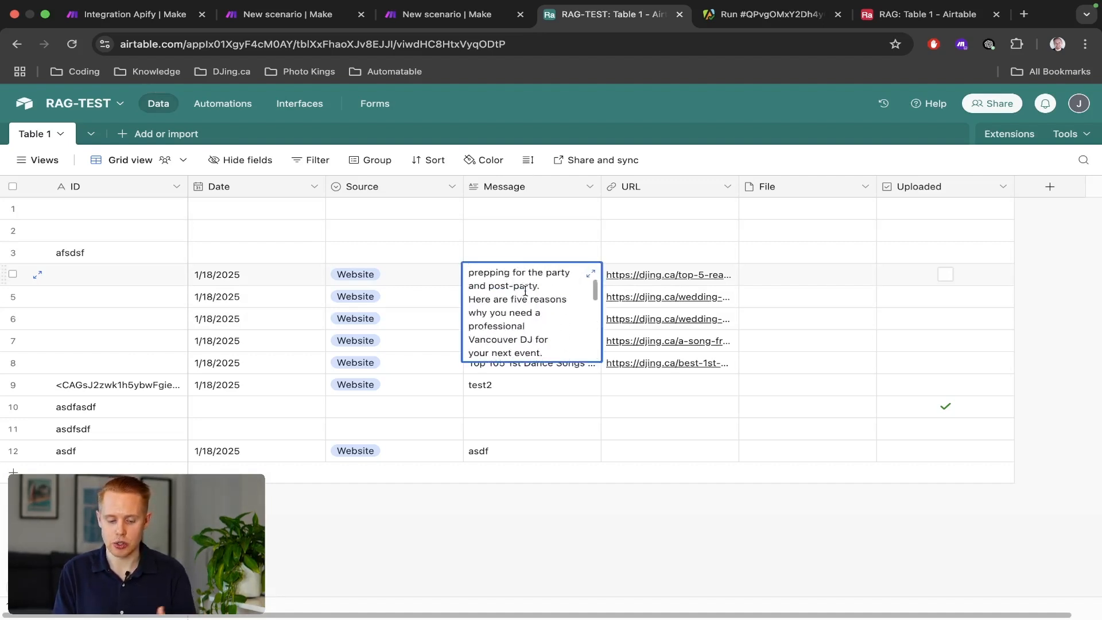
scroll(525, 291, up, 5)
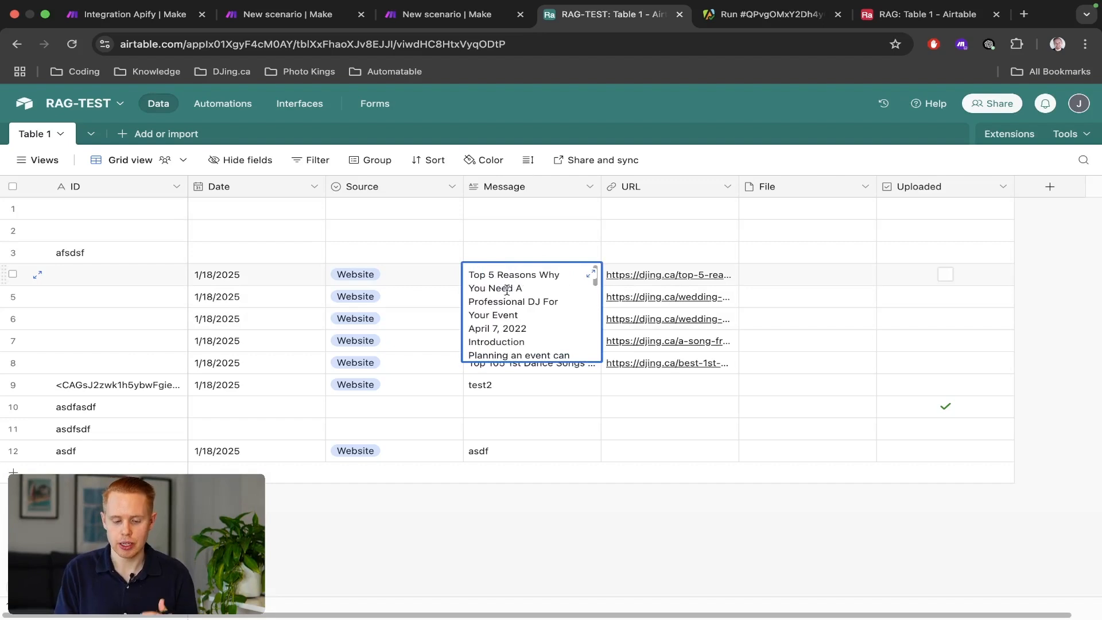
key(ctrl+shift+Tab)
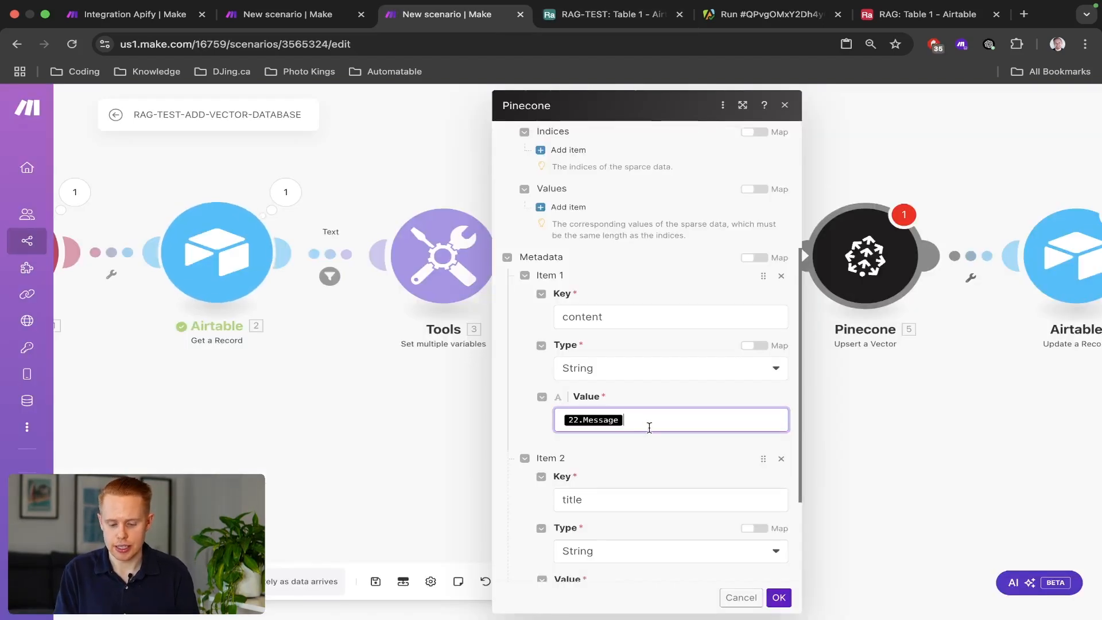
Map the content metadata value to Airtable 2. Message, save, and reopen the Pinecone module.
click(650, 427)
key(BackSpace)
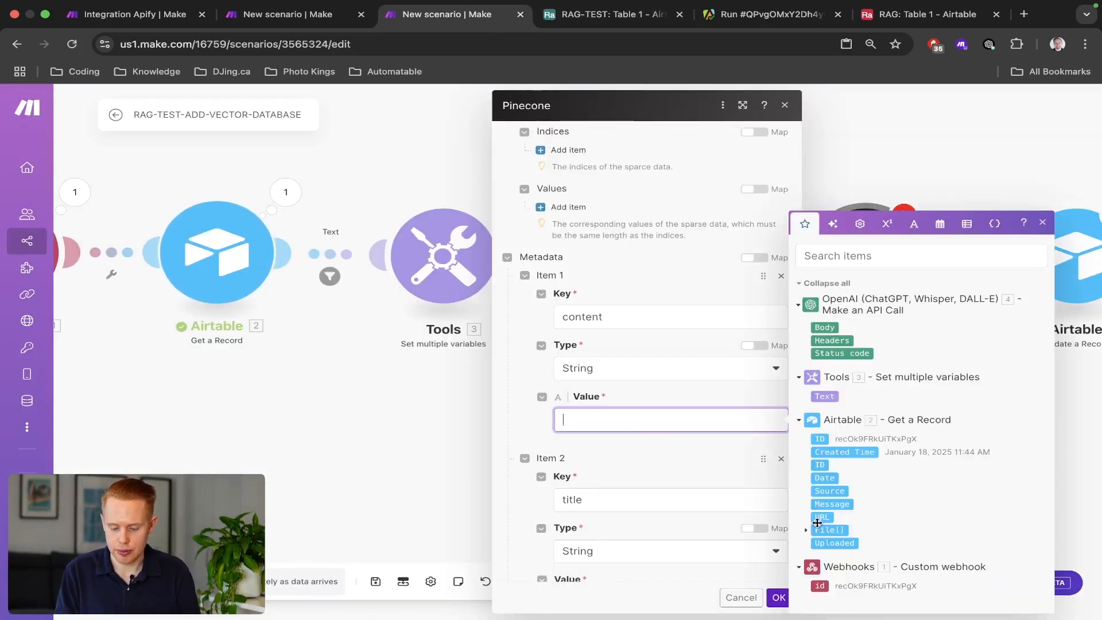
click(826, 509)
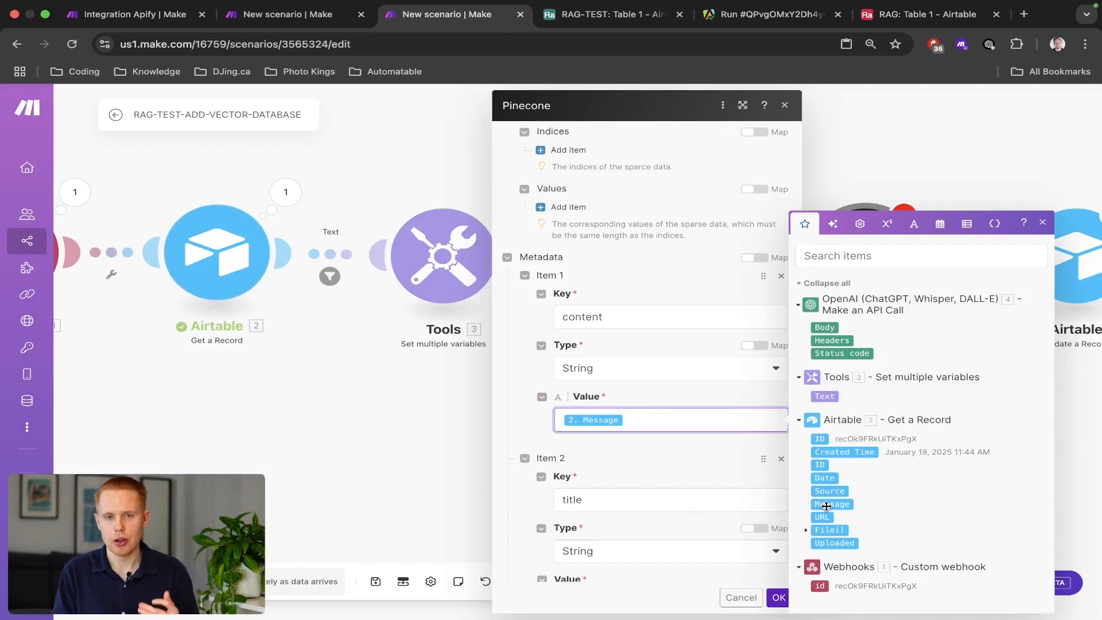
scroll(619, 486, down, 3)
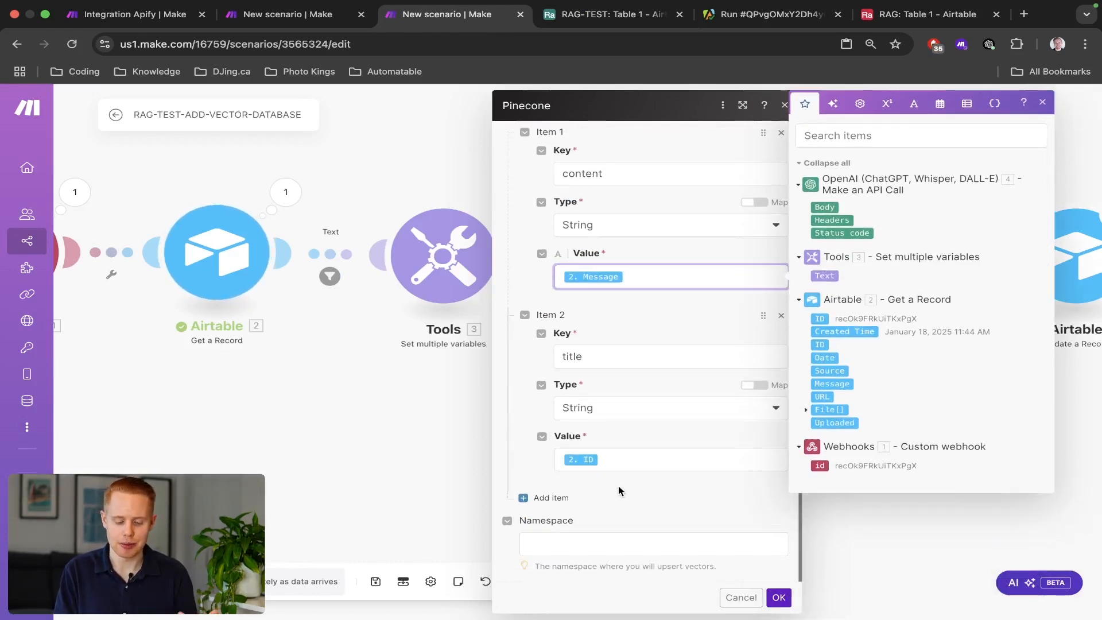
click(778, 598)
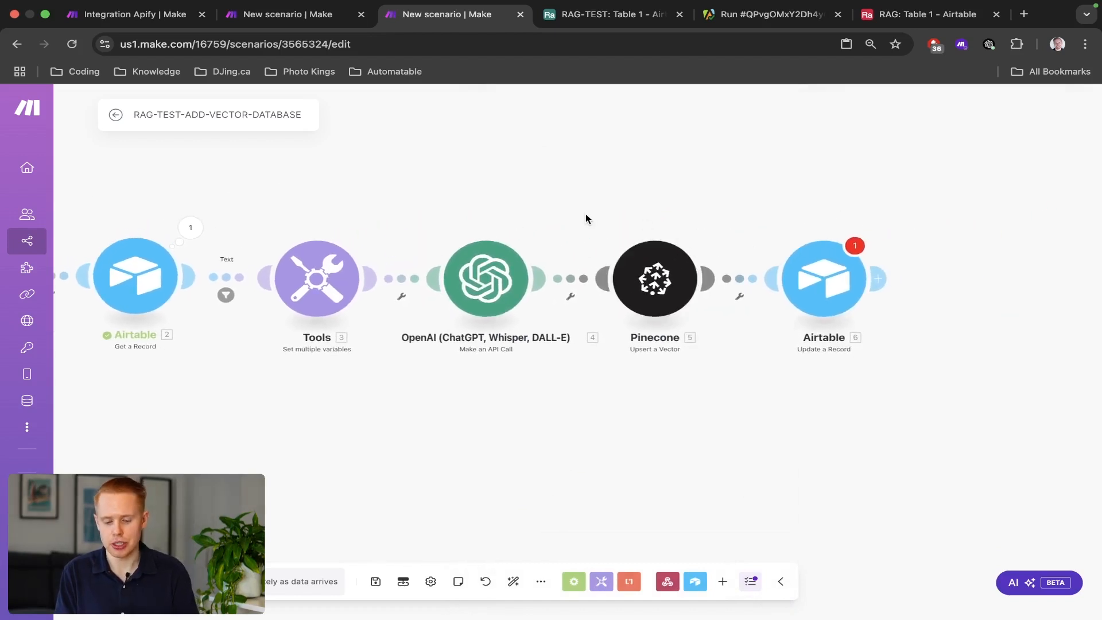
drag(586, 214, 712, 344)
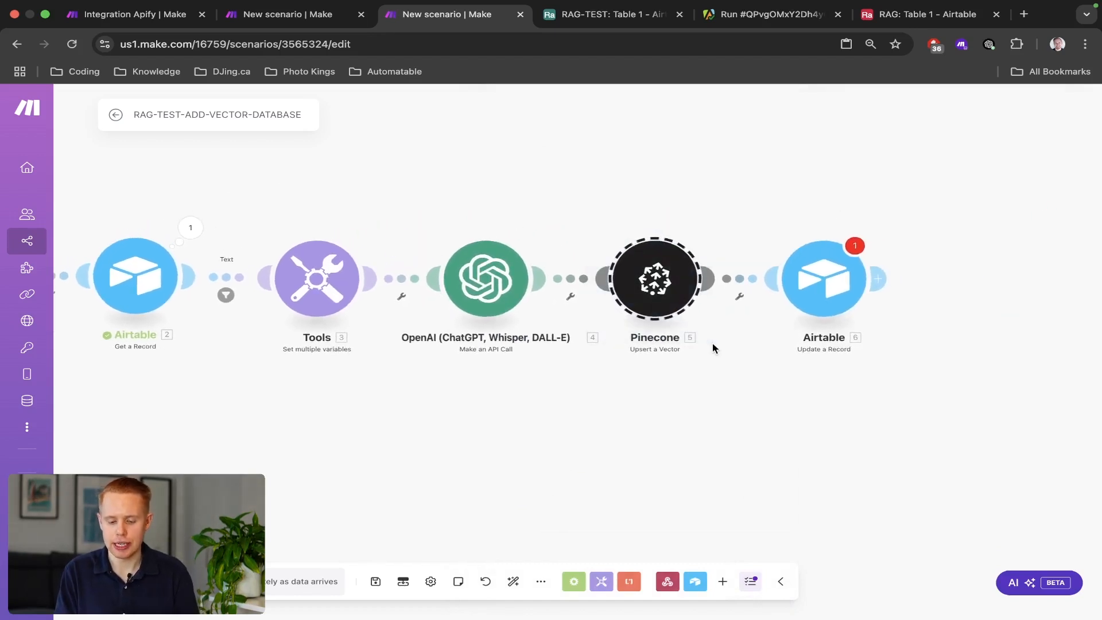
click(642, 289)
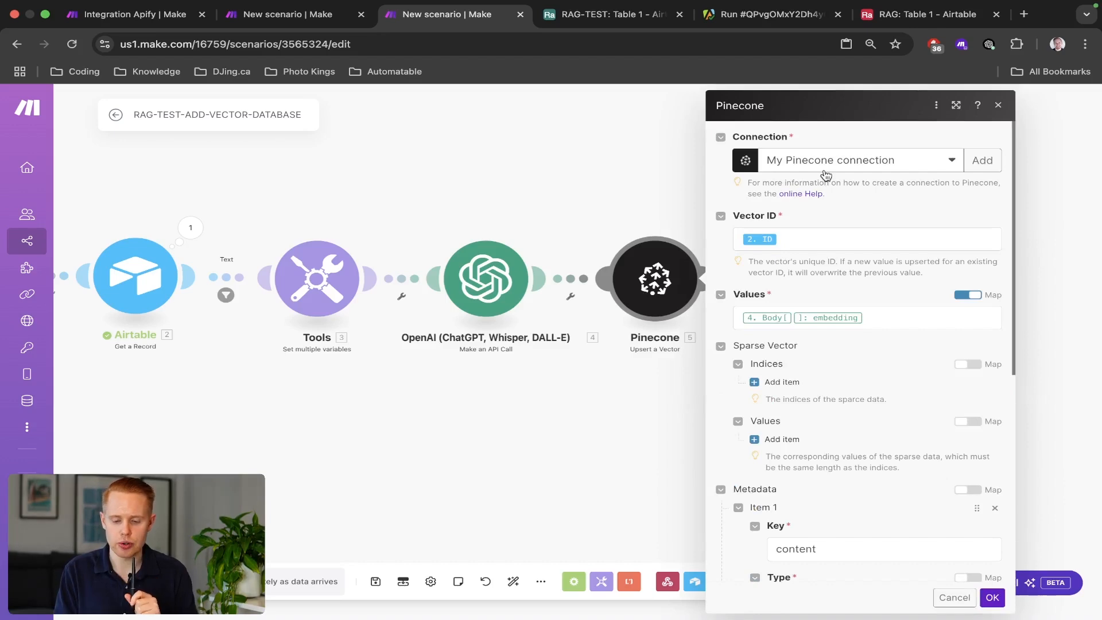
Load the Pinecone website in a new tab and sign in to the console.
key(super+t)
text(in)
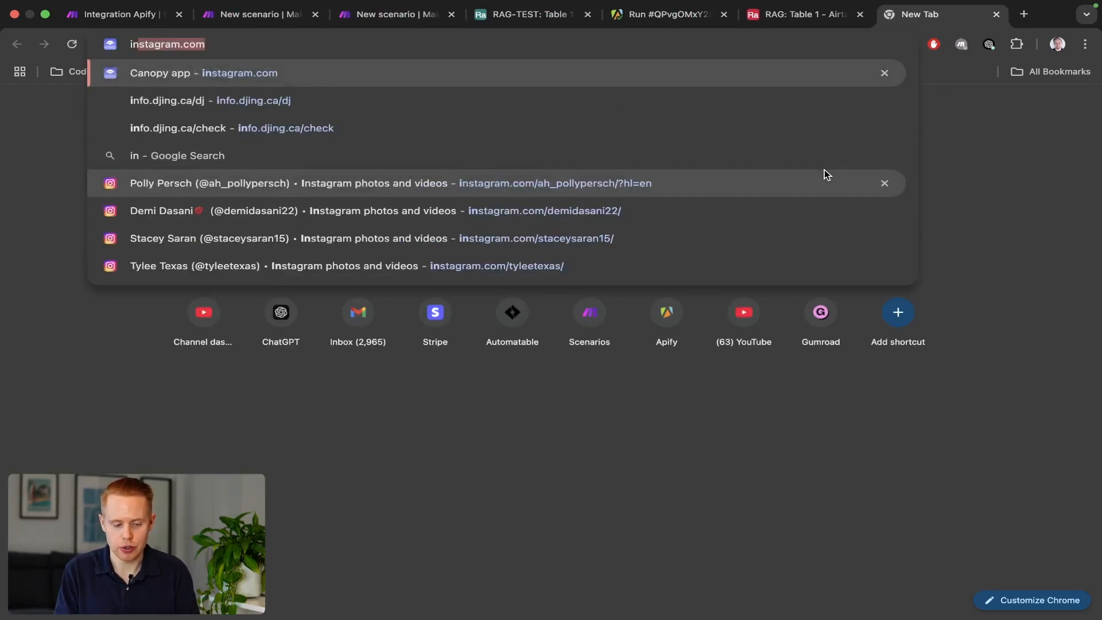
key(BackSpace)
key(BackSpace)
key(BackSpace)
text(pine)
key(Return)
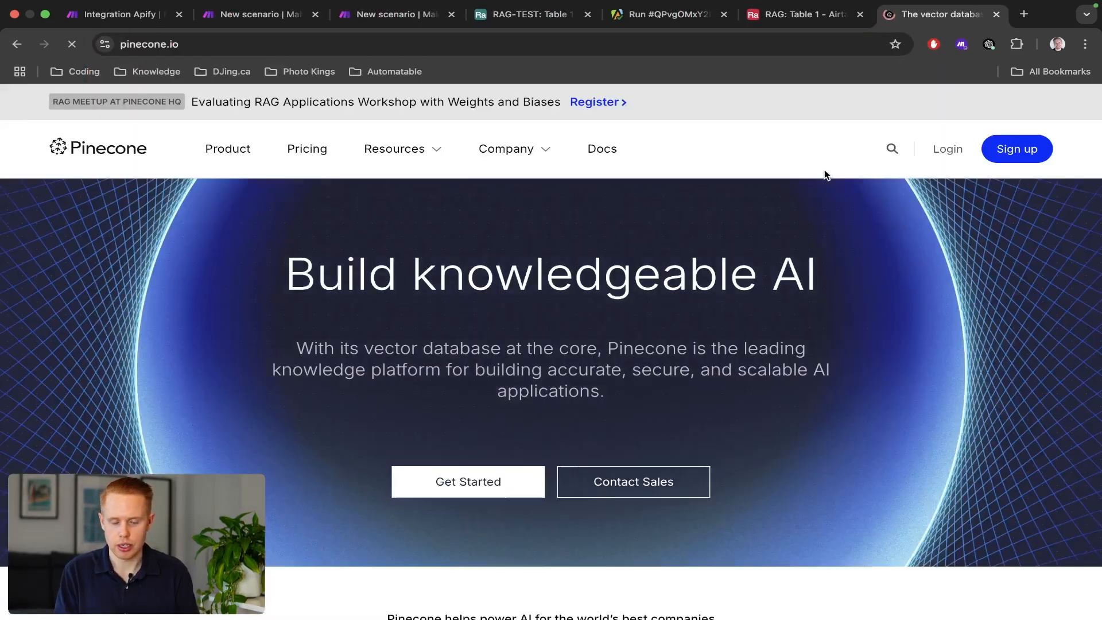
click(939, 151)
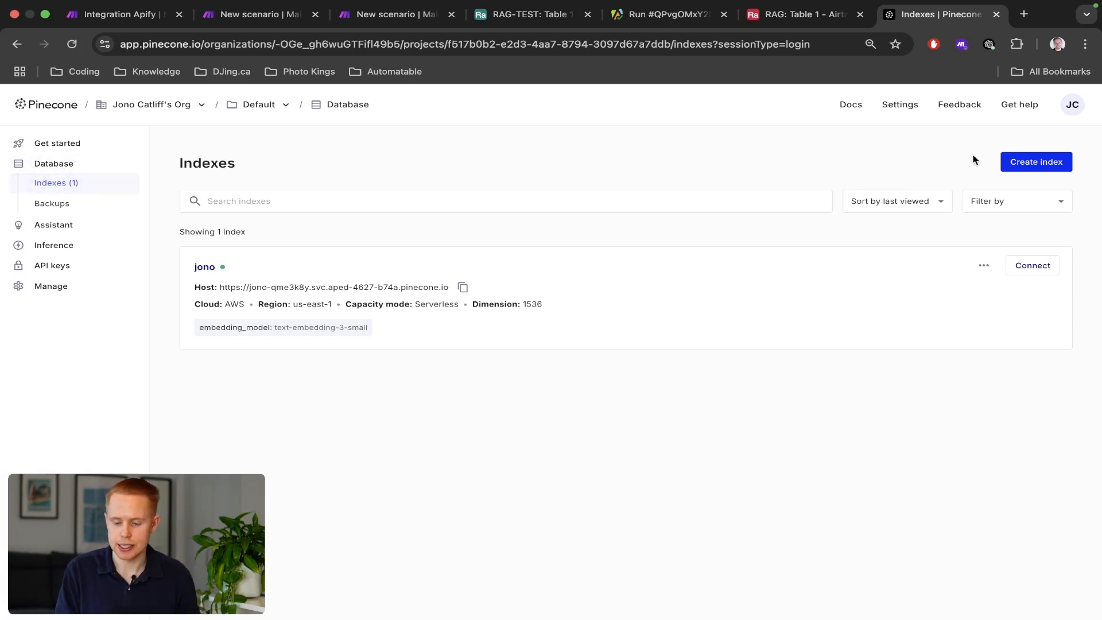
Start a new index named RAG-TEST configured for text-embedding-3-small.
click(1026, 169)
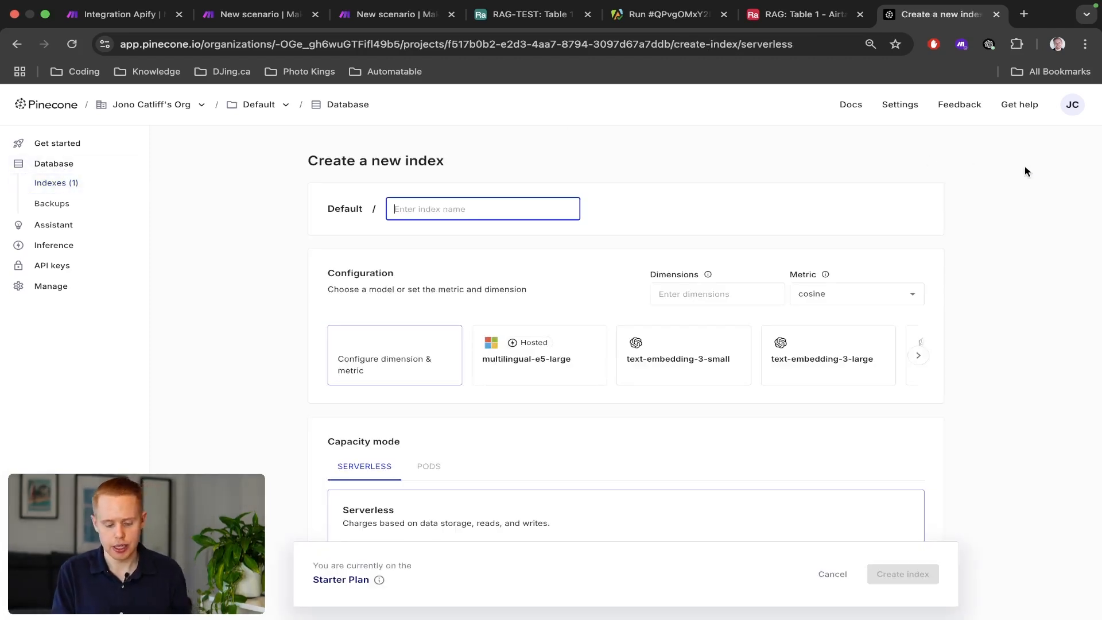
text(R)
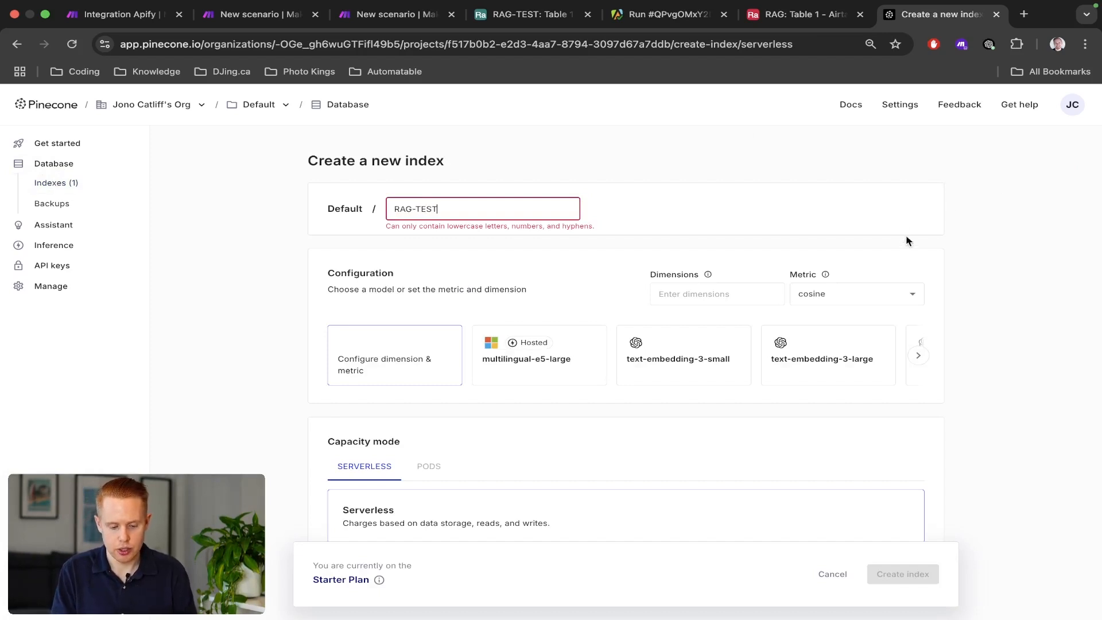
text(AG-TEST)
click(630, 276)
scroll(666, 356, up, 5)
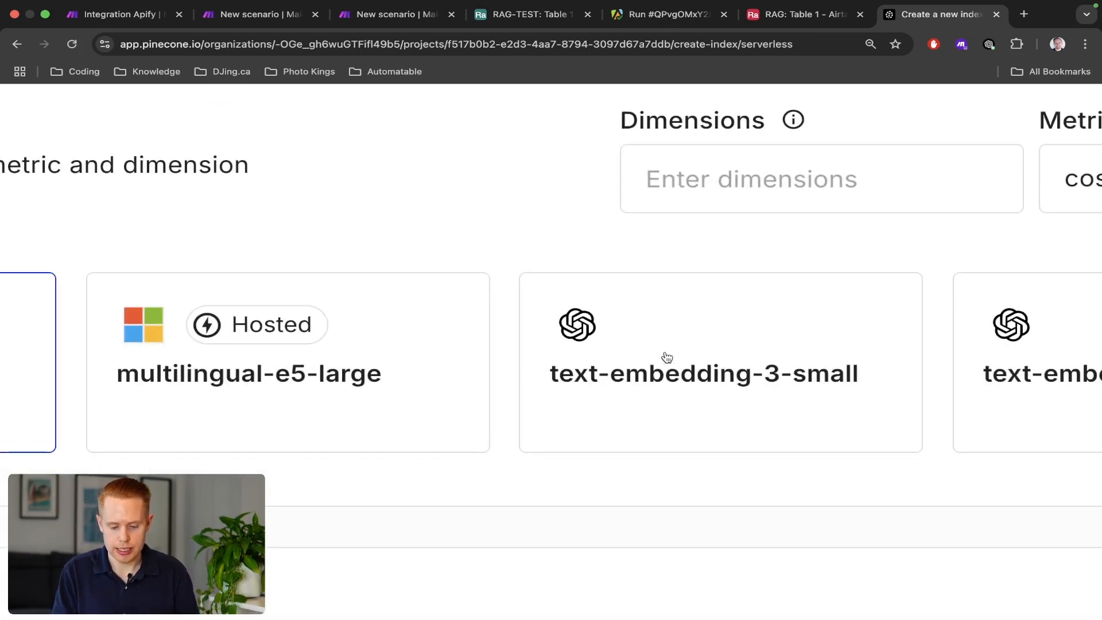
click(666, 356)
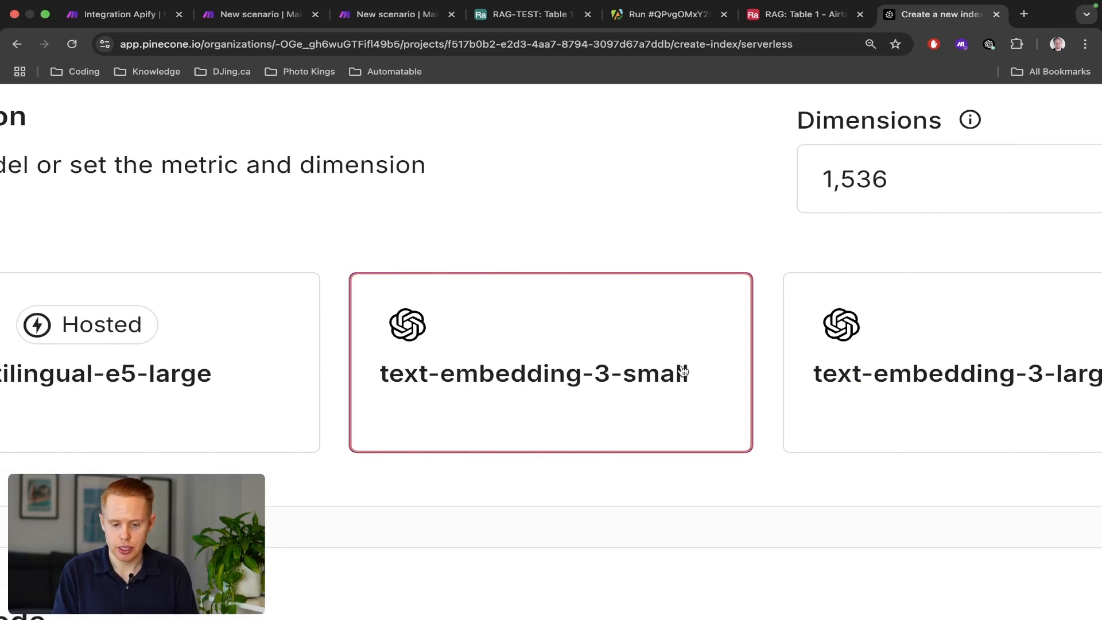
Confirm the embedding model name in the Make OpenAI module's request body.
key(ctrl+shift+Tab)
key(ctrl+shift+Tab)
key(ctrl+shift+Tab)
key(ctrl+shift+Tab)
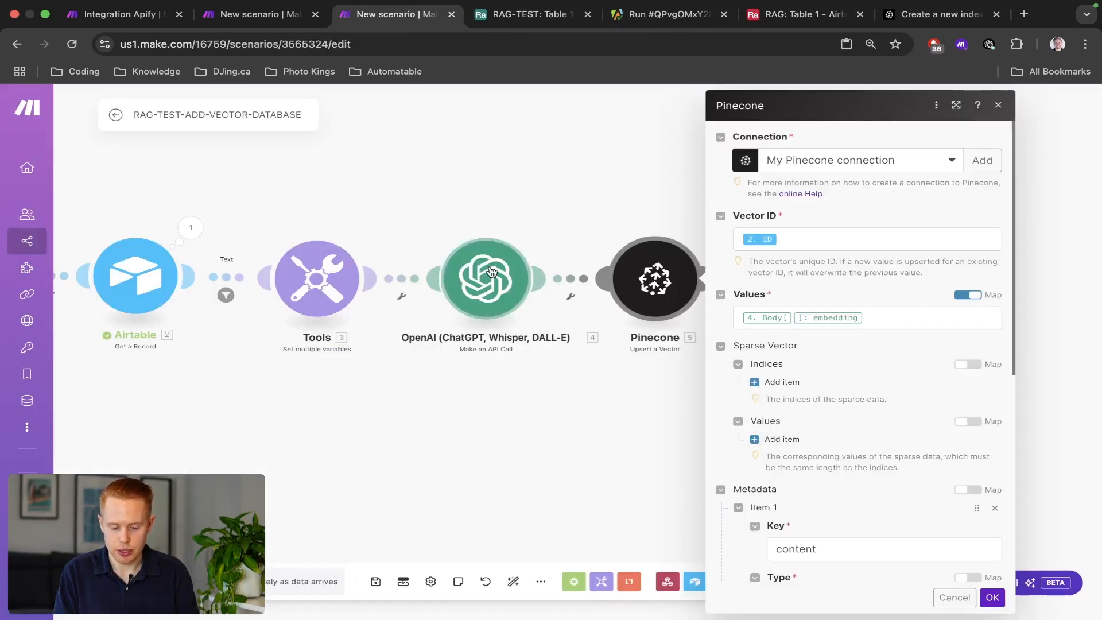
click(491, 271)
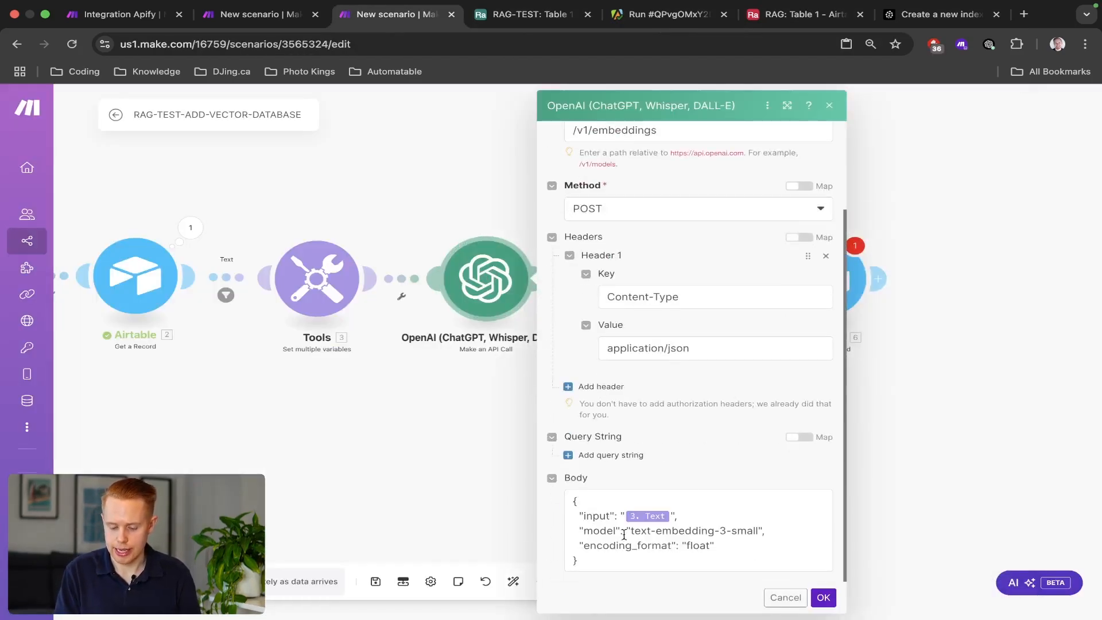
drag(630, 532, 750, 532)
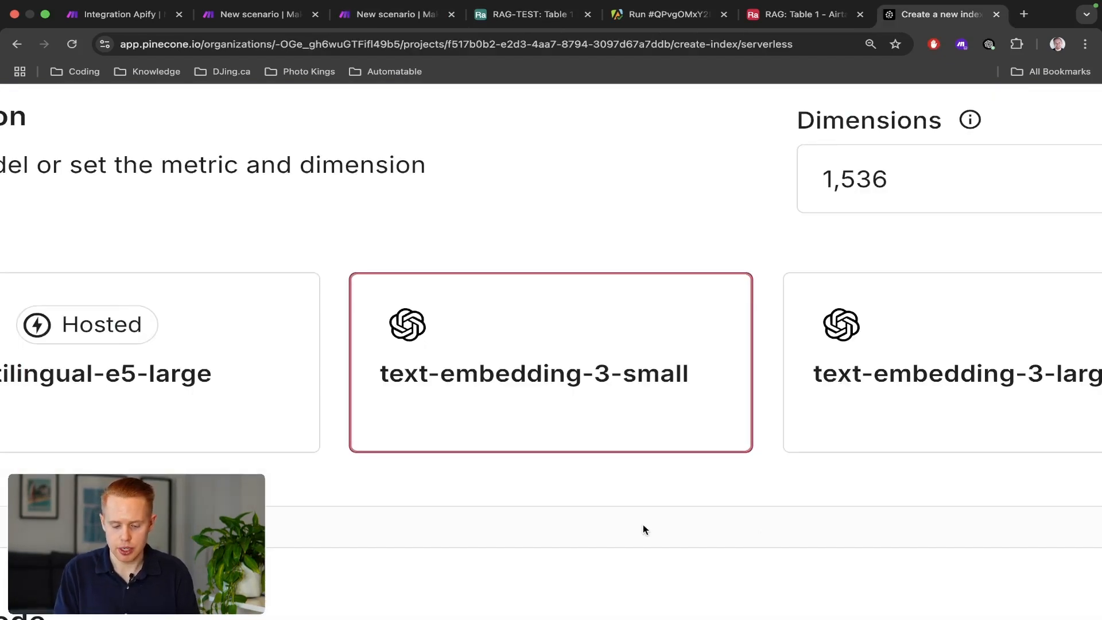
Review the index's cloud provider, region, deletion protection and tag settings.
scroll(644, 525, down, 3)
scroll(643, 525, down, 3)
scroll(643, 524, down, 3)
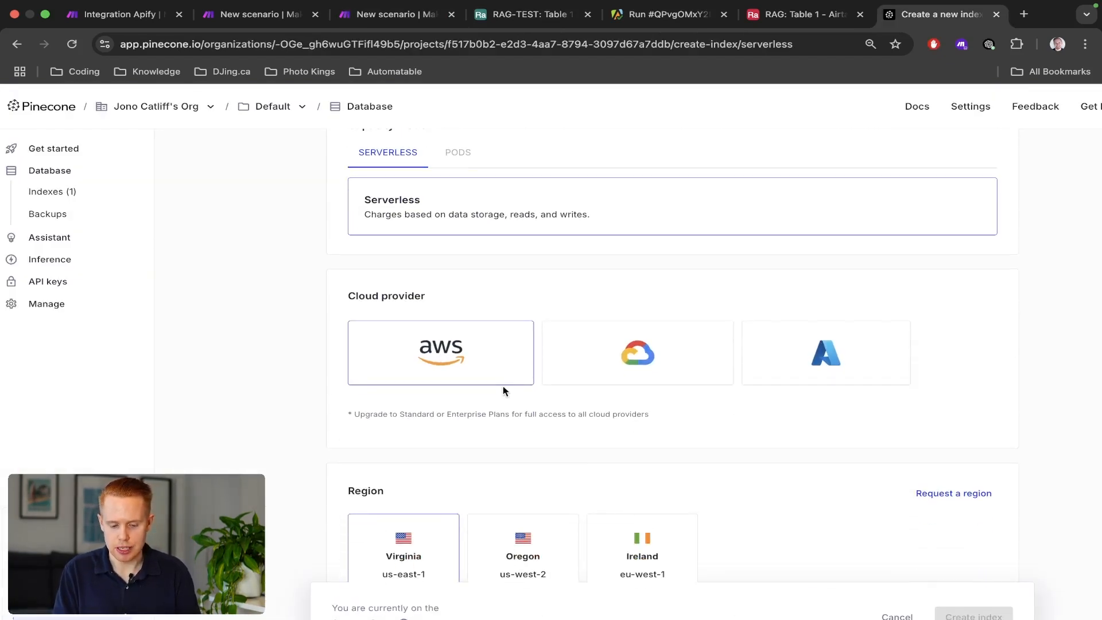
scroll(471, 320, down, 2)
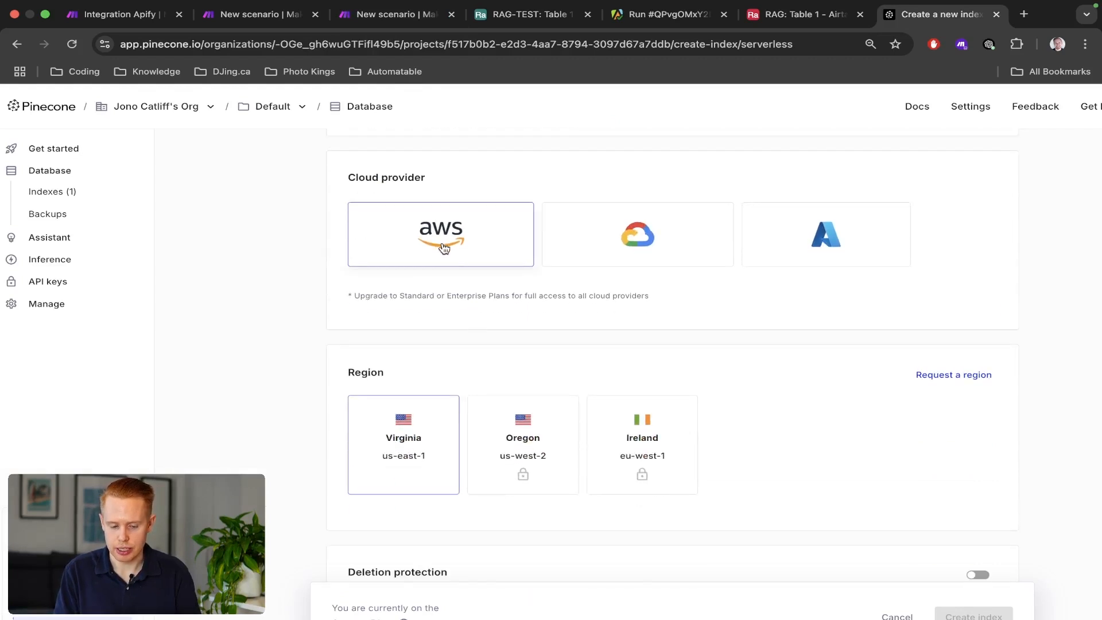
scroll(460, 359, down, 2)
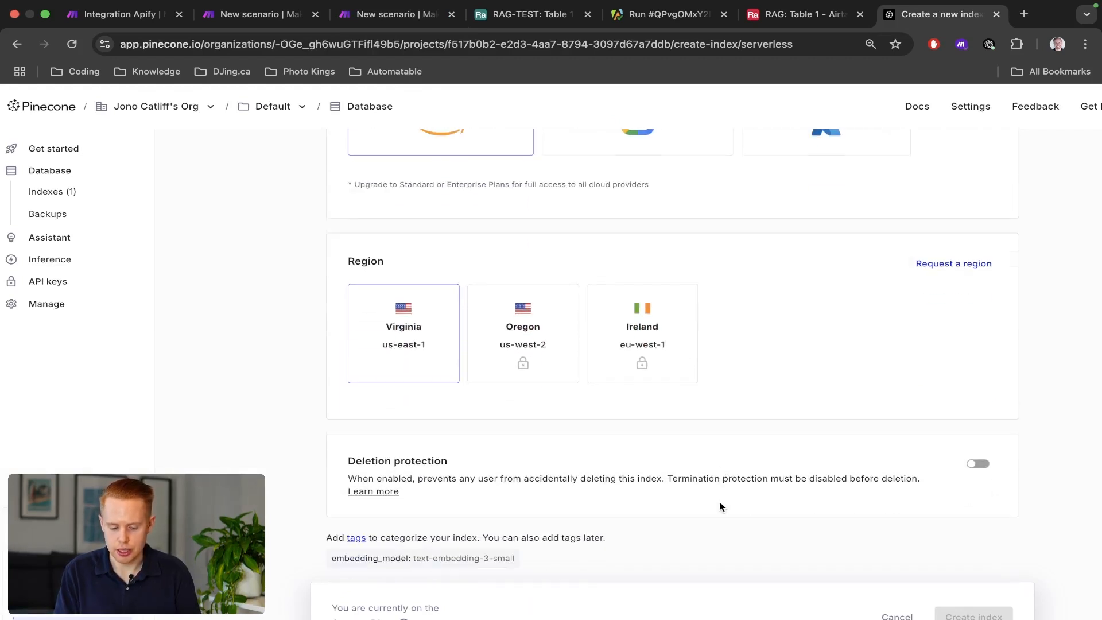
scroll(889, 581, down, 1)
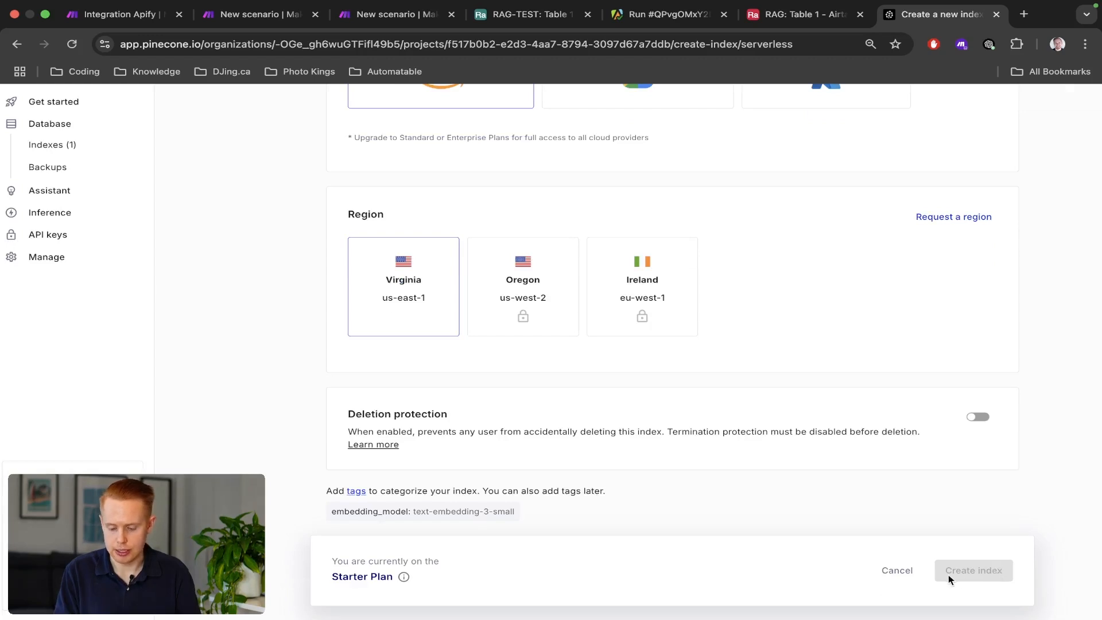
Cancel the new index and copy the existing index's host name from its HOST URL.
click(899, 572)
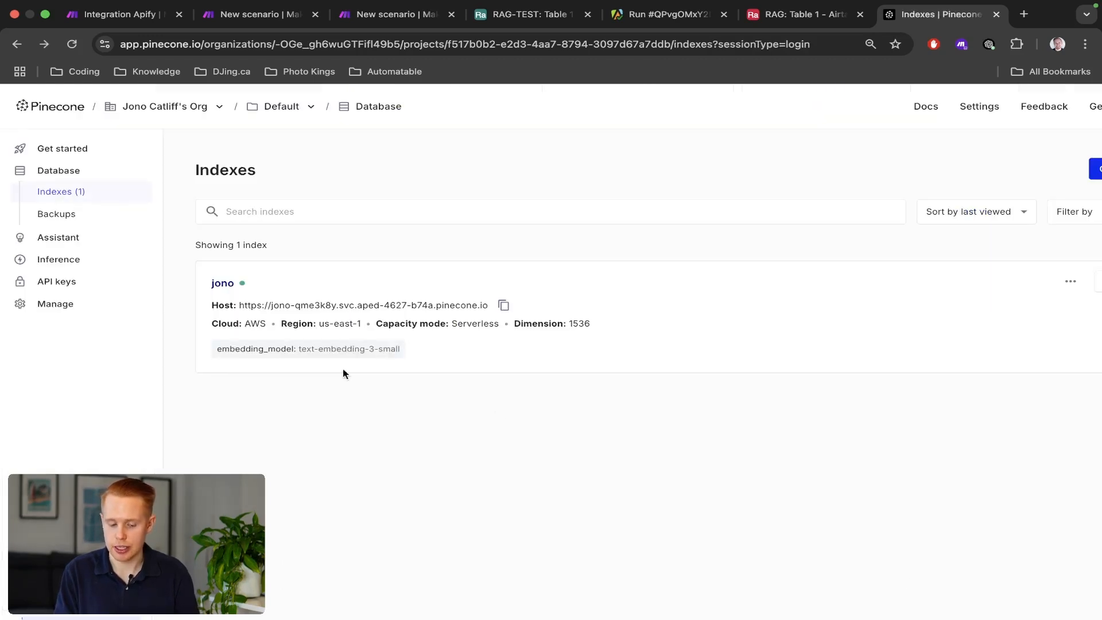
click(306, 318)
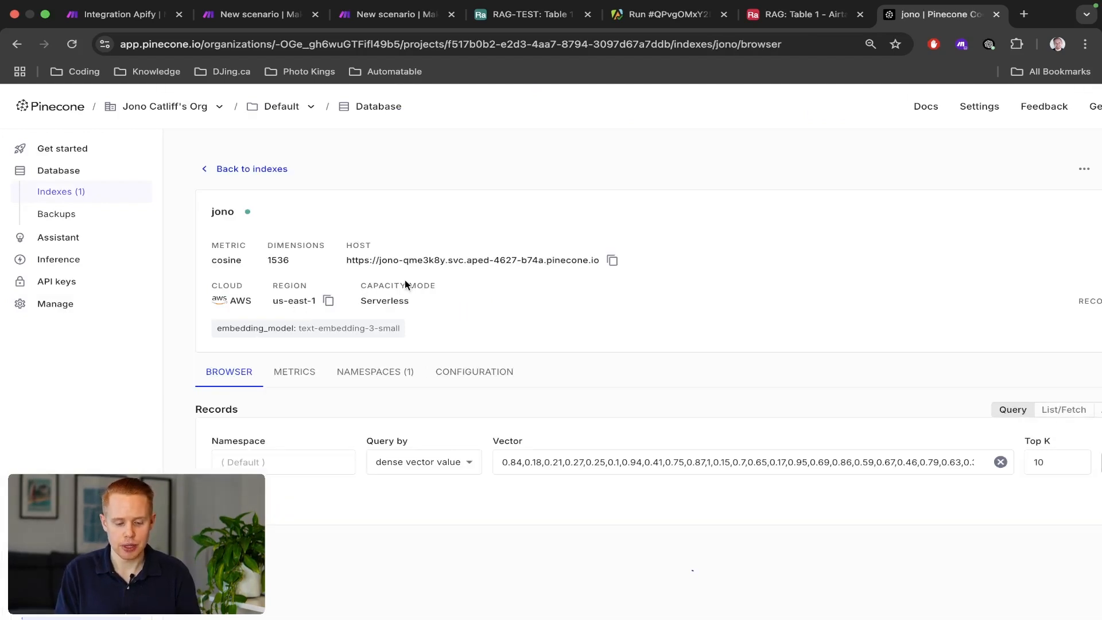
scroll(406, 282, up, 5)
scroll(405, 280, up, 2)
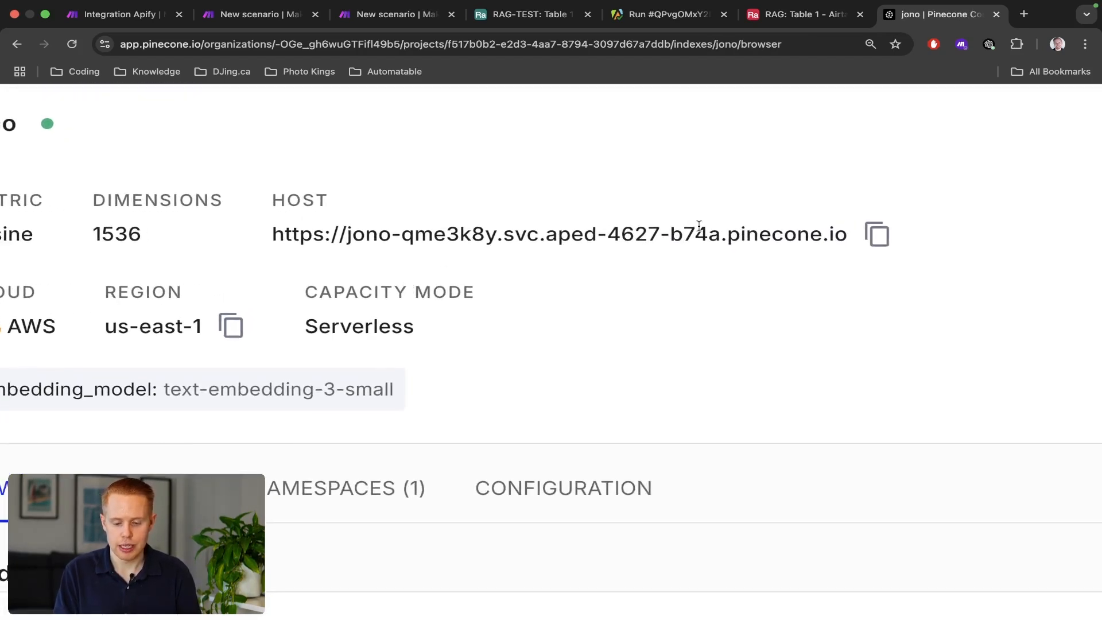
drag(722, 237, 343, 231)
key(super+c)
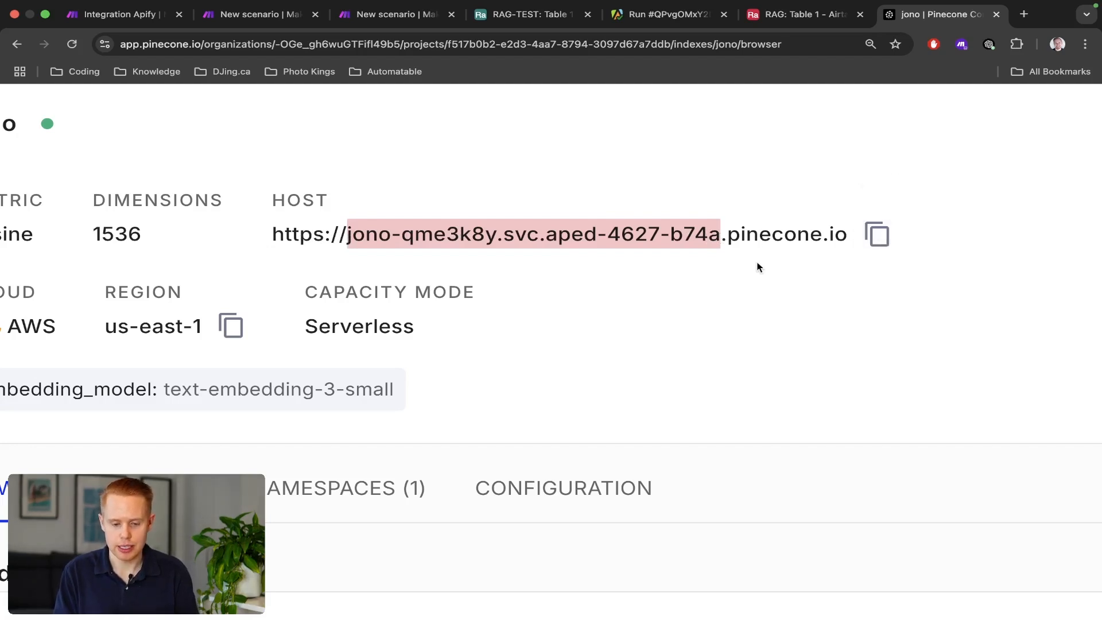
key(ctrl+shift+Tab)
key(ctrl+shift+Tab)
key(ctrl+shift+Tab)
key(ctrl+shift+Tab)
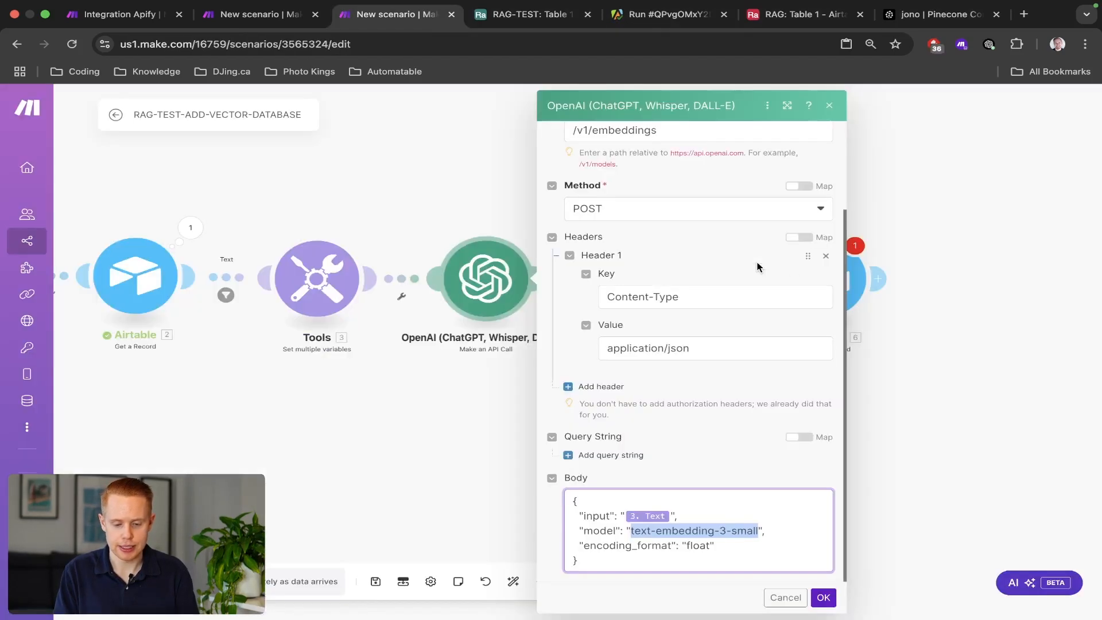
Start a new Pinecone connection with the copied host name as its Index Name.
click(970, 310)
click(647, 273)
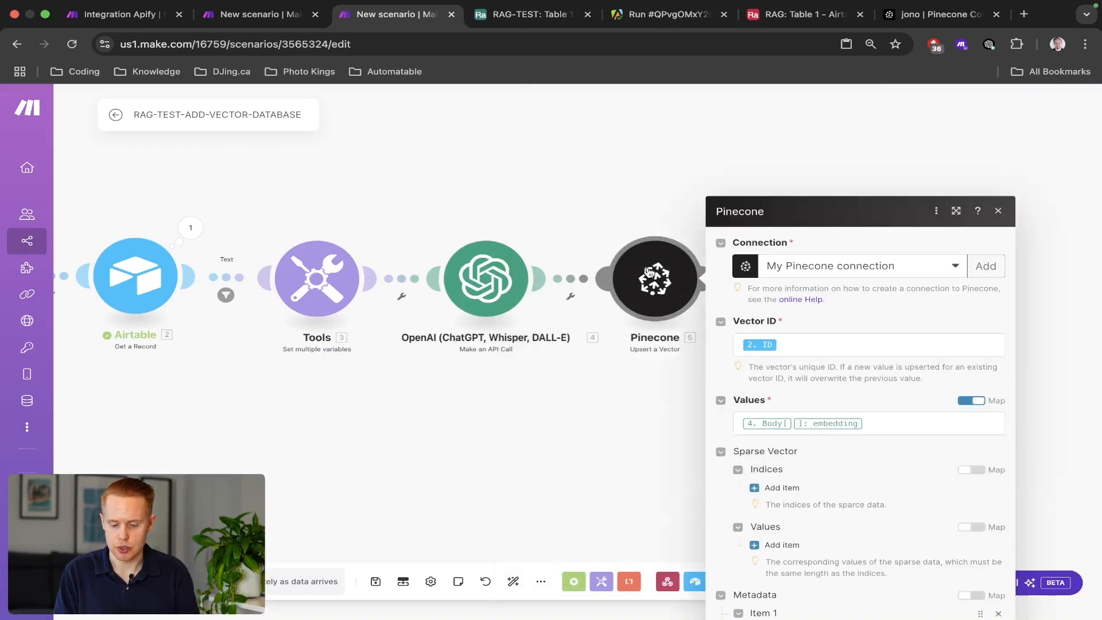
click(983, 160)
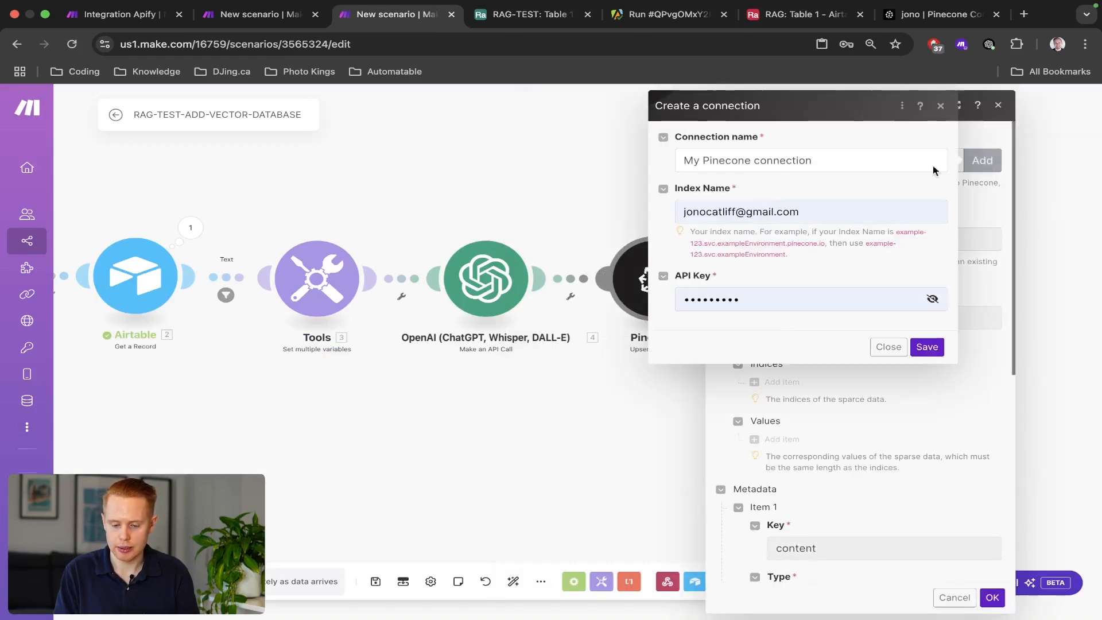
click(775, 213)
triple_click(775, 213)
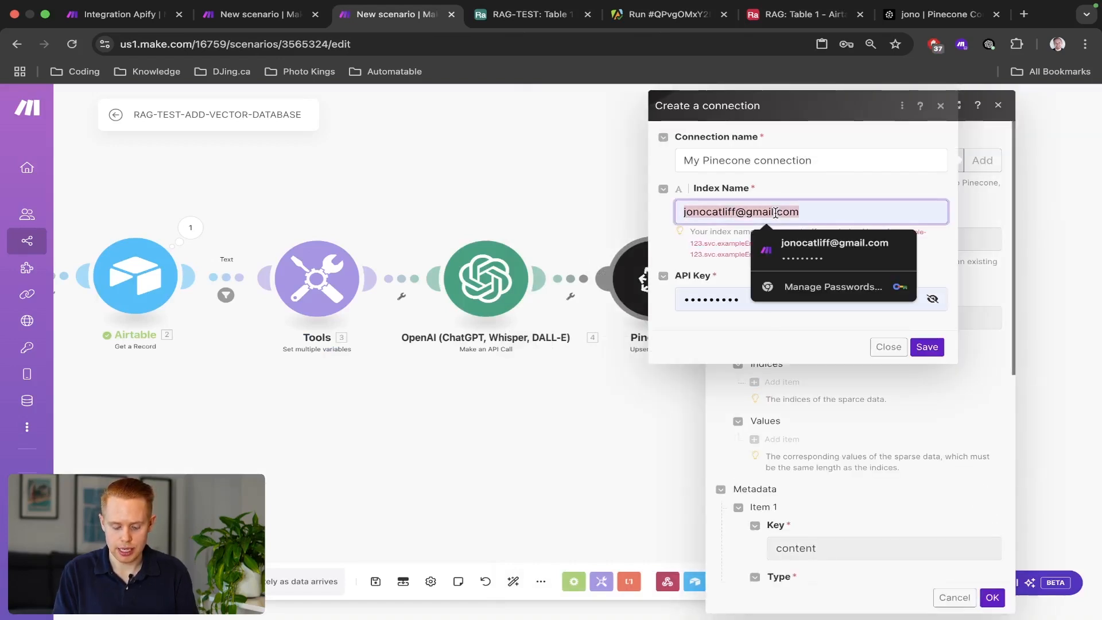
key(super+v)
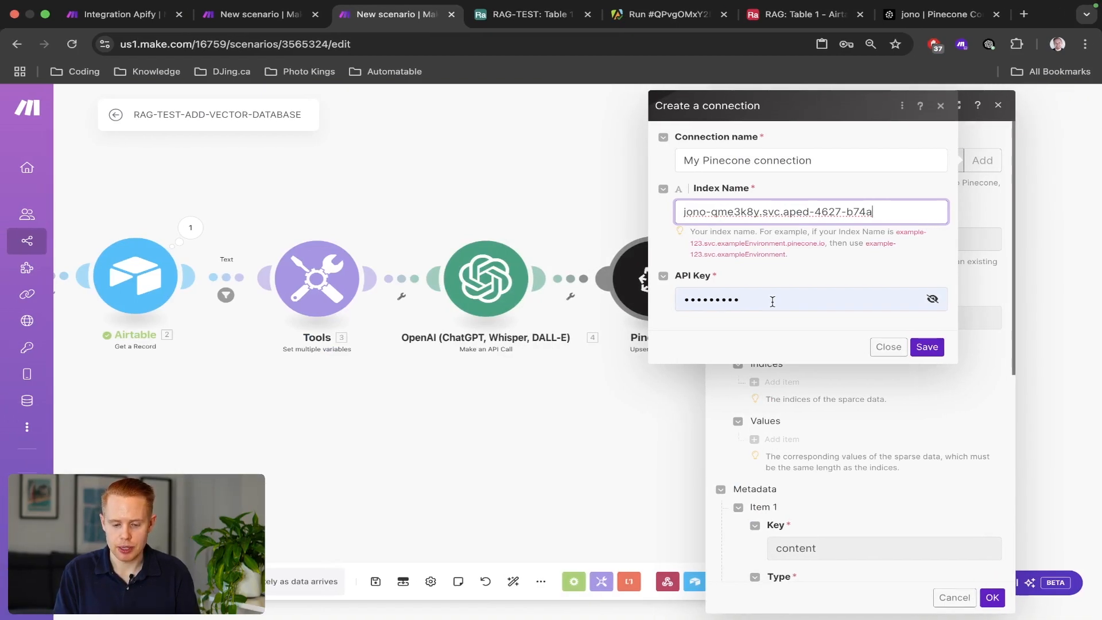
Check the API keys in Pinecone, save My Pinecone connection, and confirm the upsert step.
key(super+9)
scroll(689, 318, down, 5)
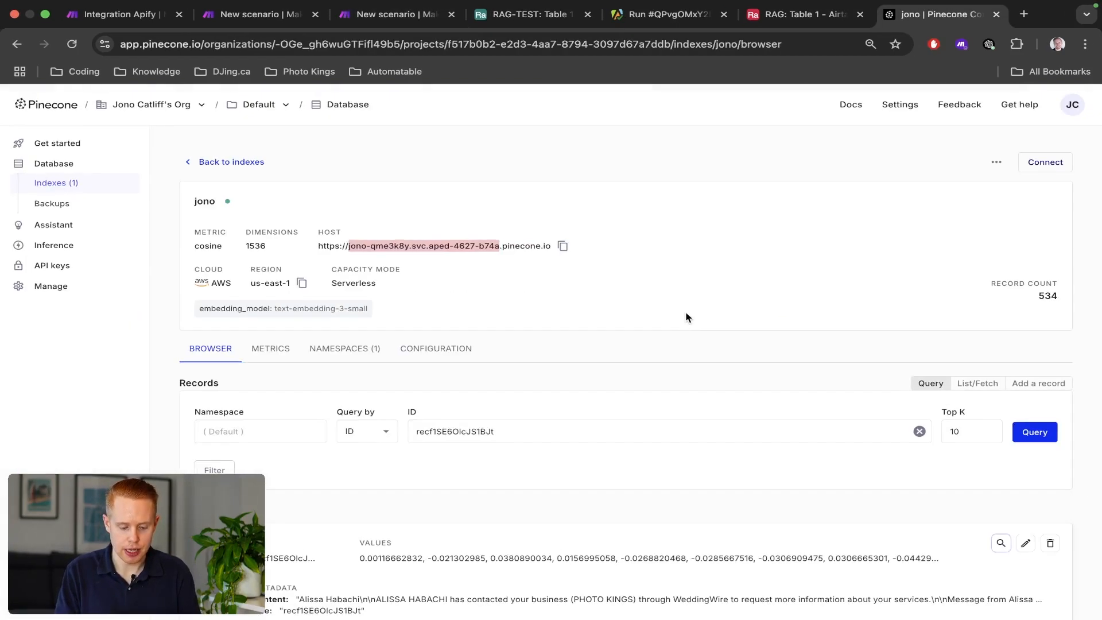
click(47, 266)
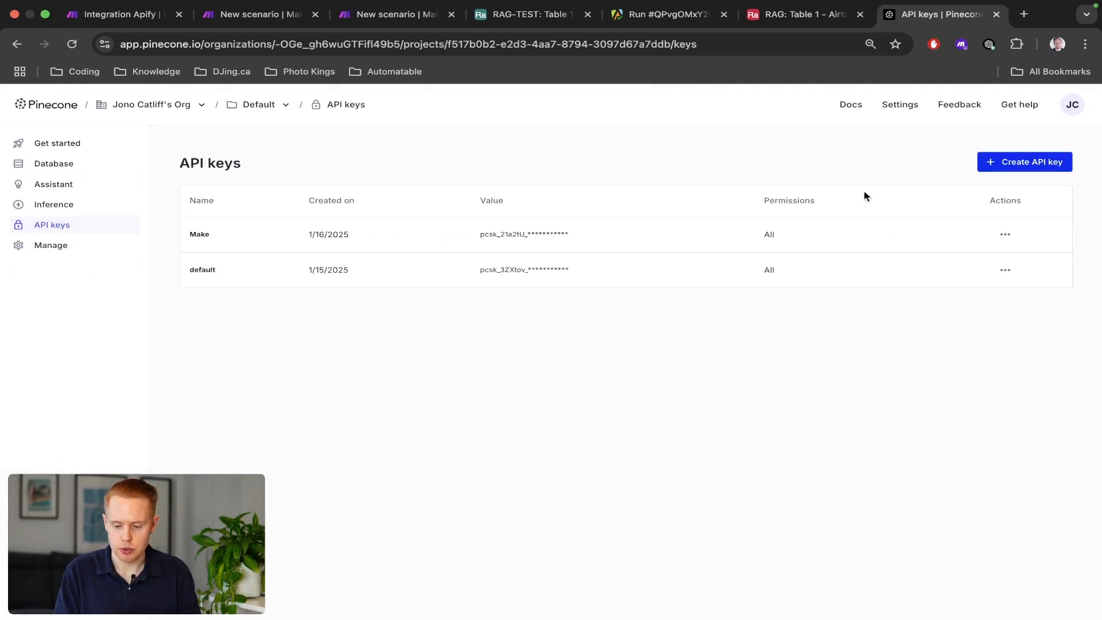
click(394, 16)
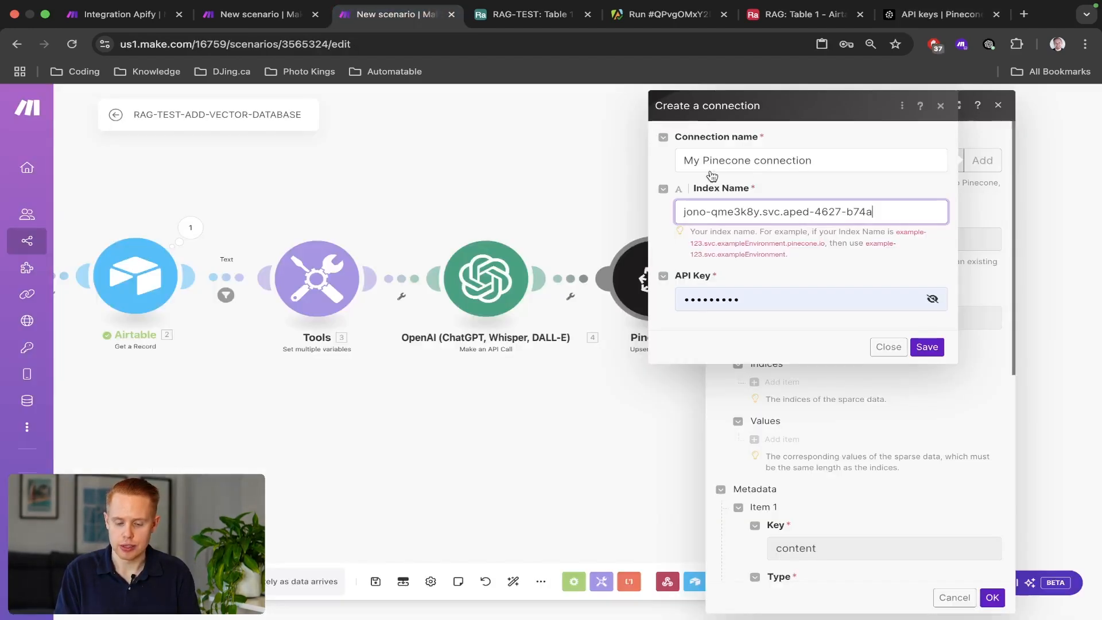
click(884, 347)
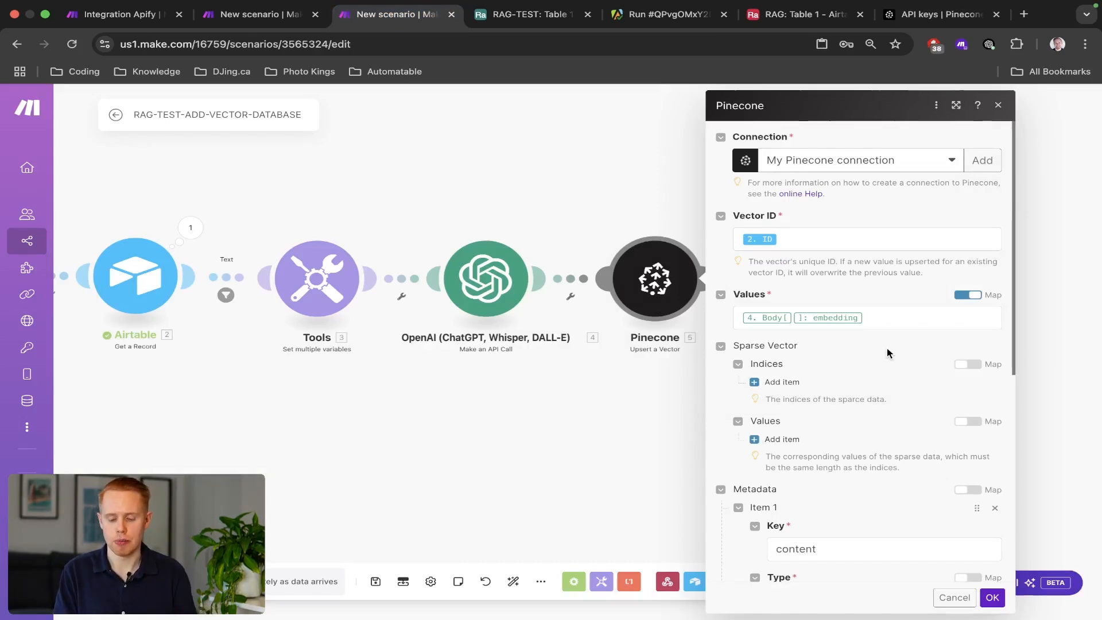
click(993, 598)
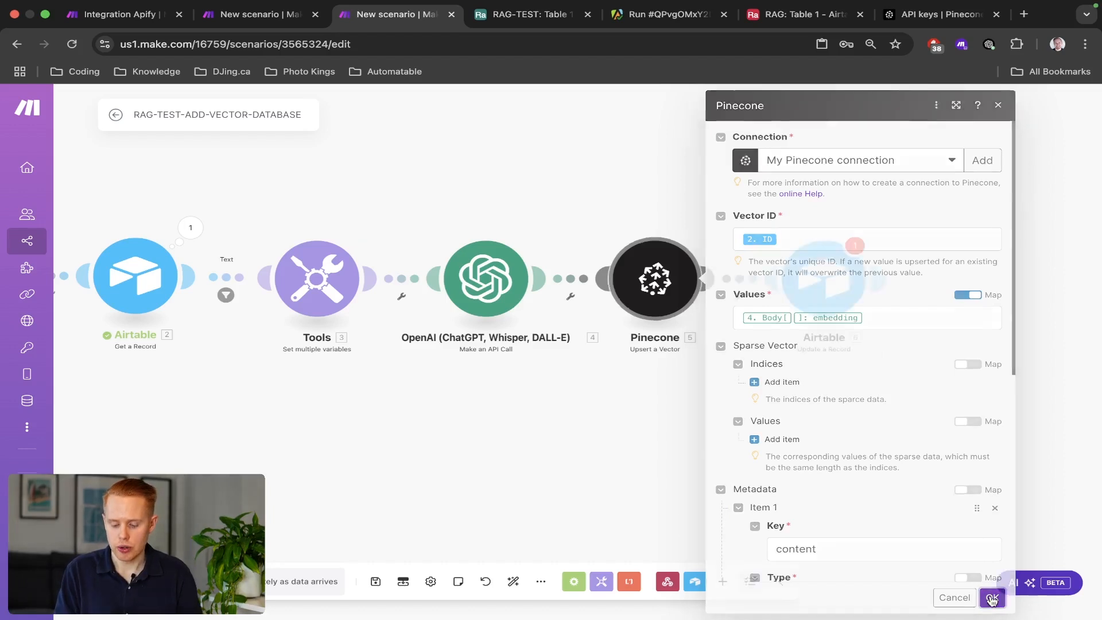
Review the OpenAI embedding and Airtable Update a Record settings, then check Table 1 in Airtable.
click(506, 281)
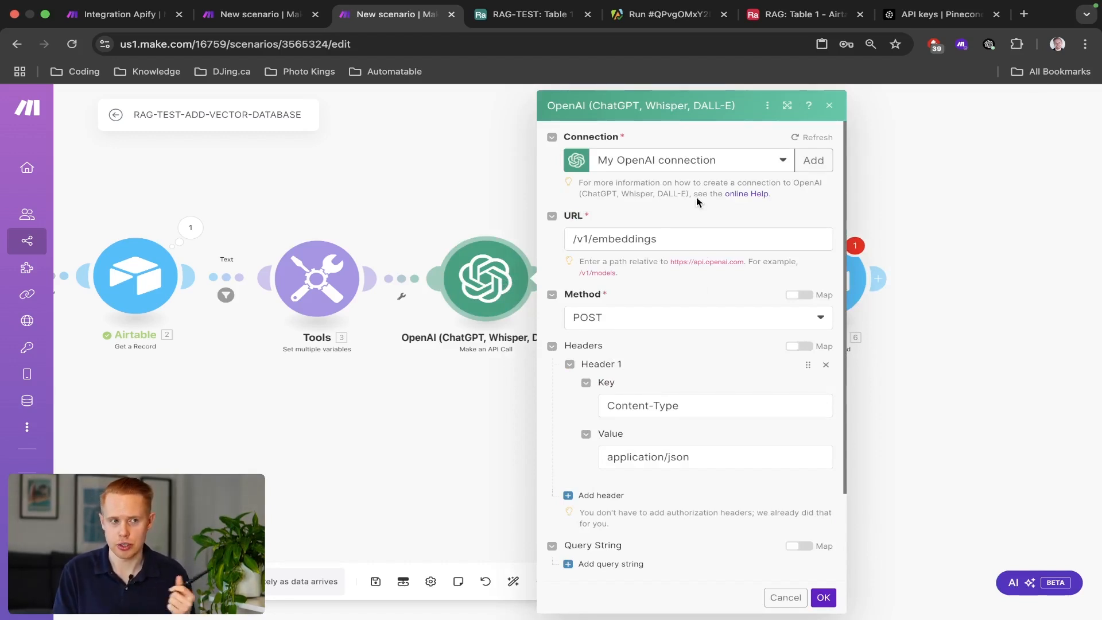
click(459, 208)
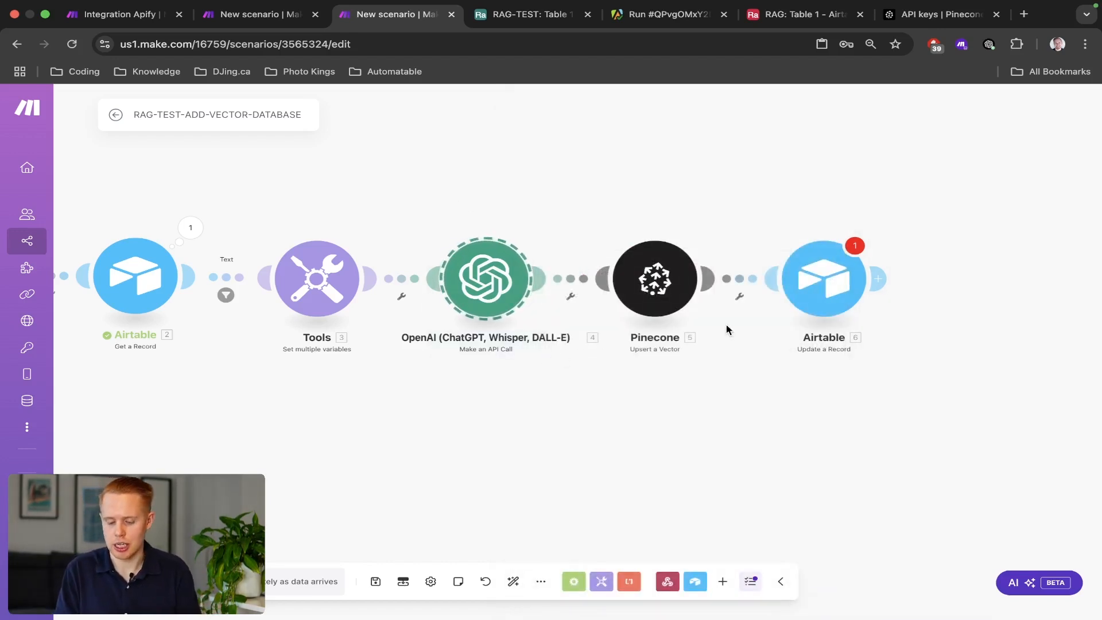
click(807, 299)
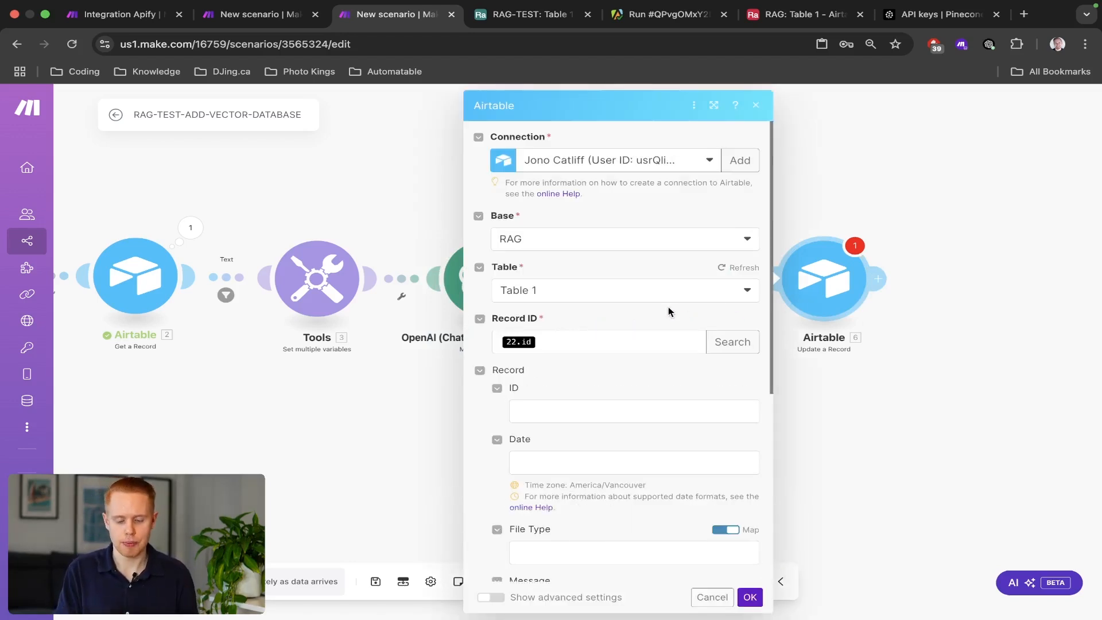
scroll(613, 343, down, 2)
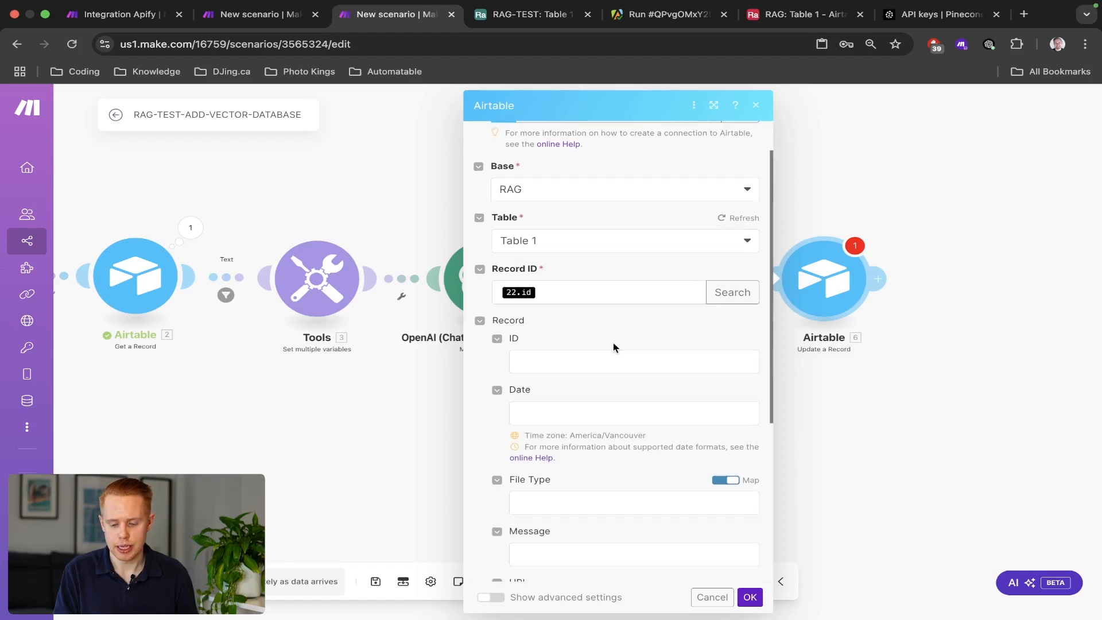
click(950, 405)
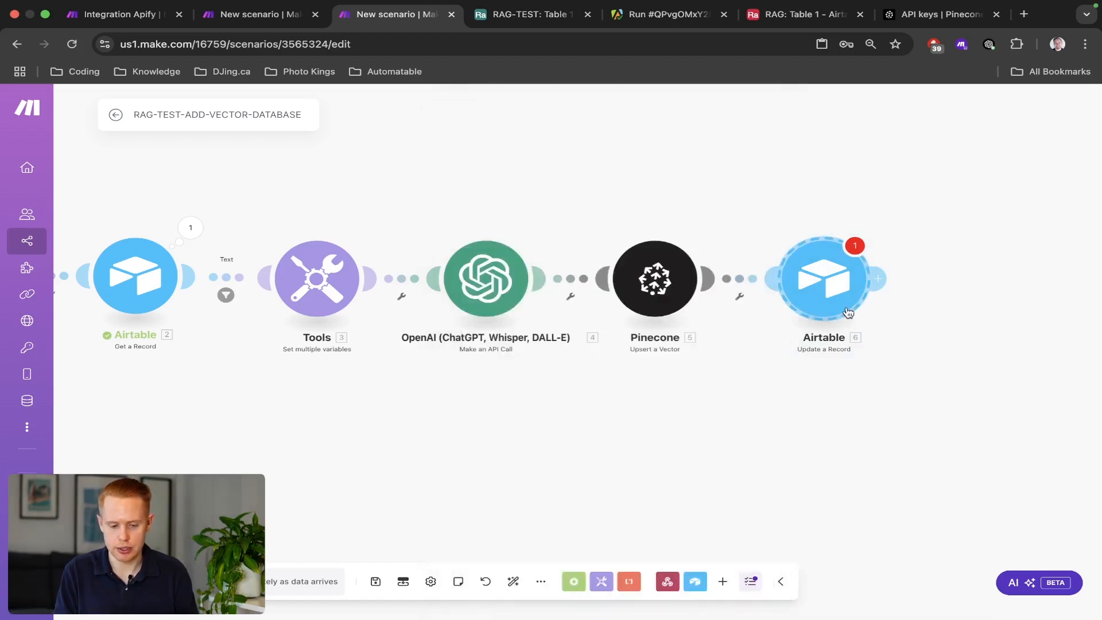
key(ctrl+Tab)
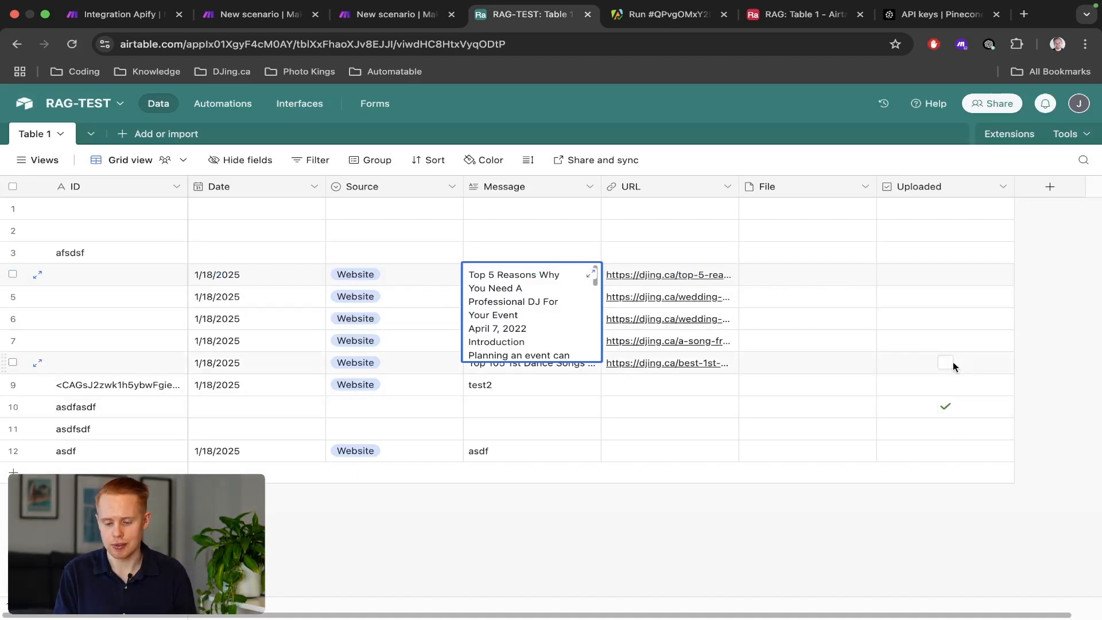
key(ctrl+shift+Tab)
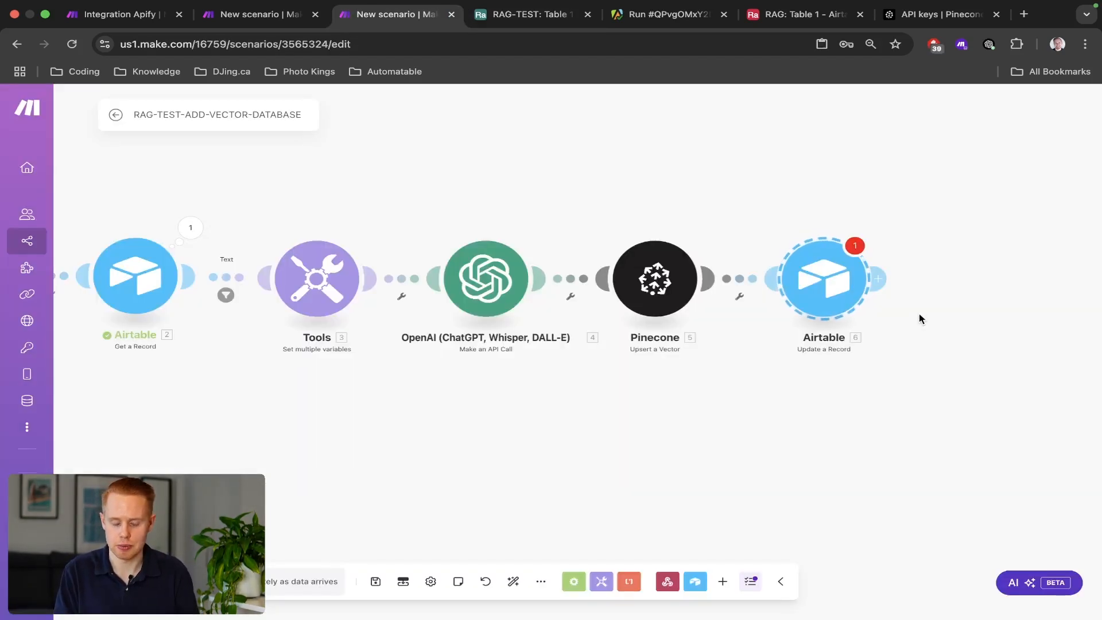
Point the Airtable update step at the OAuth connection, the RAG-TEST base and Table 1.
click(823, 283)
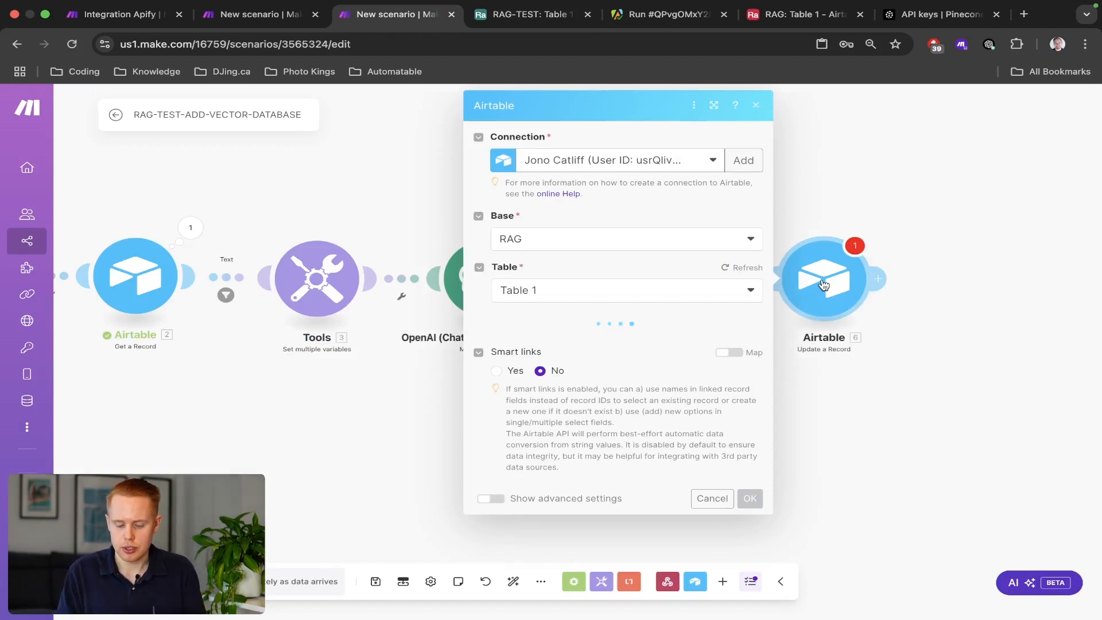
click(634, 241)
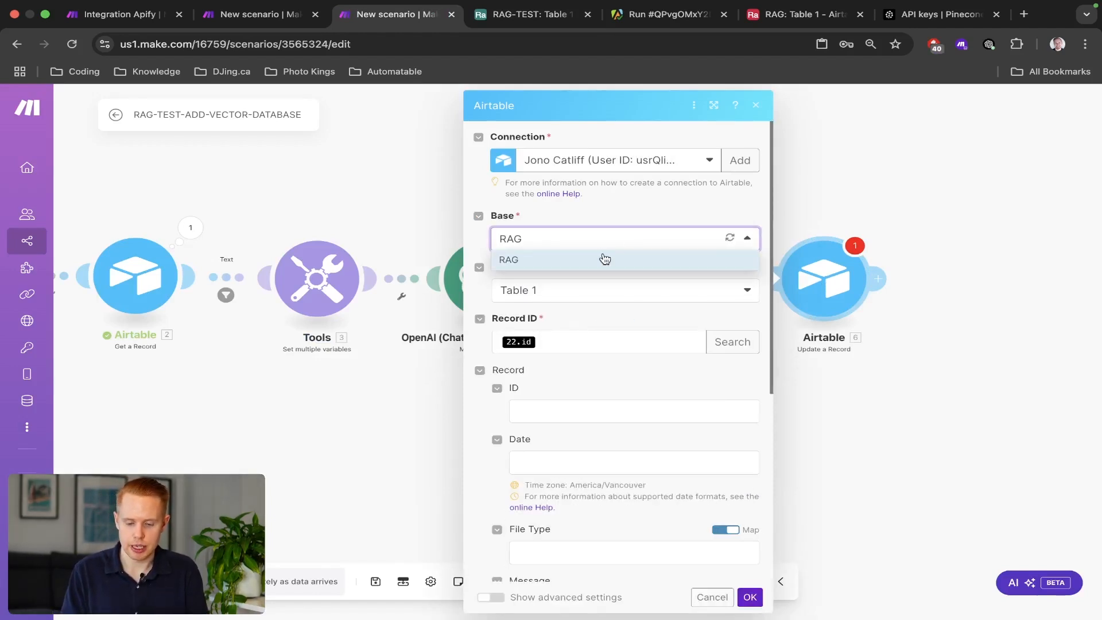
click(578, 166)
click(593, 239)
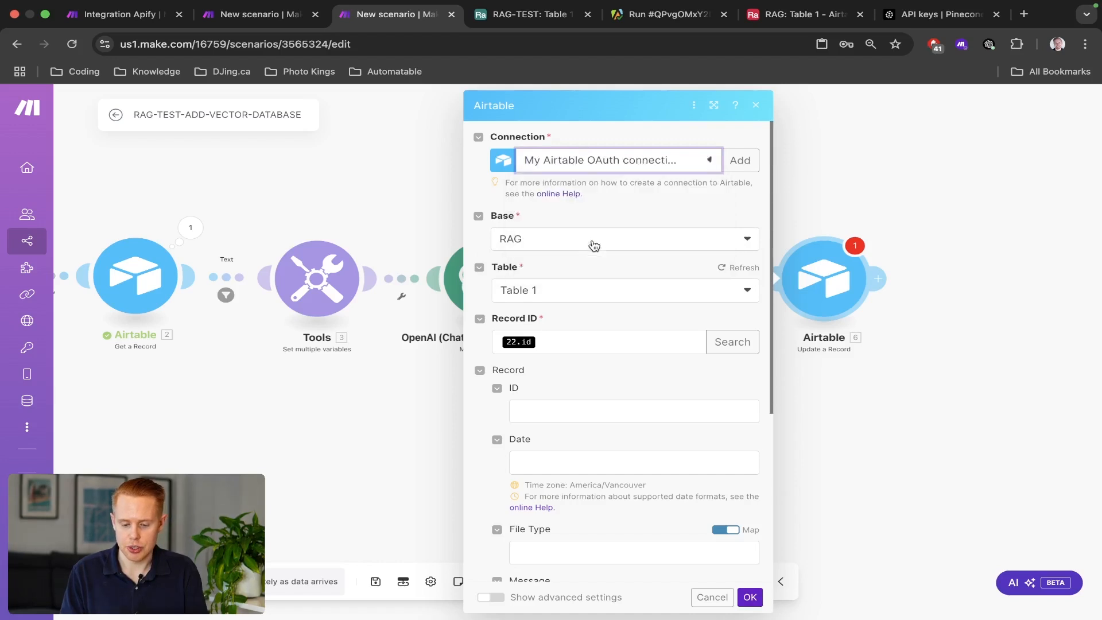
click(540, 248)
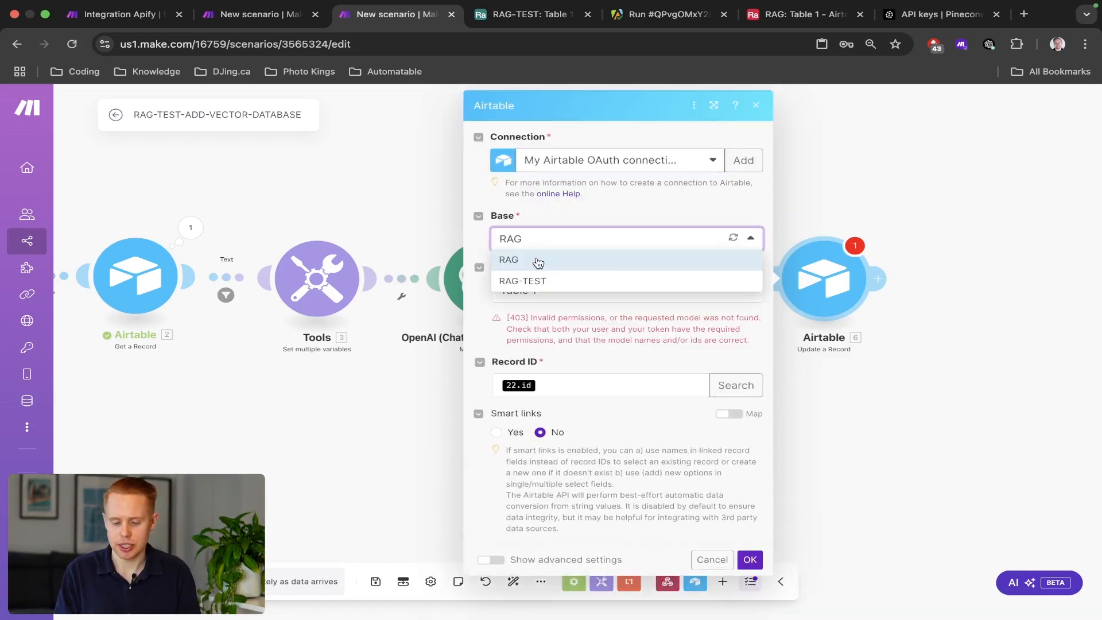
click(535, 282)
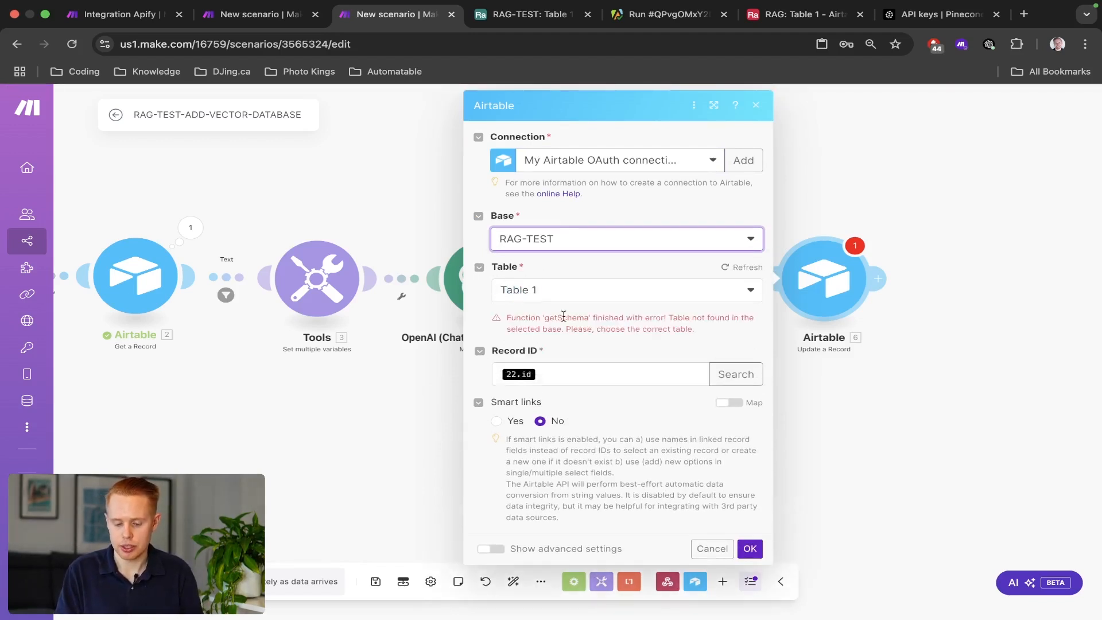
click(618, 301)
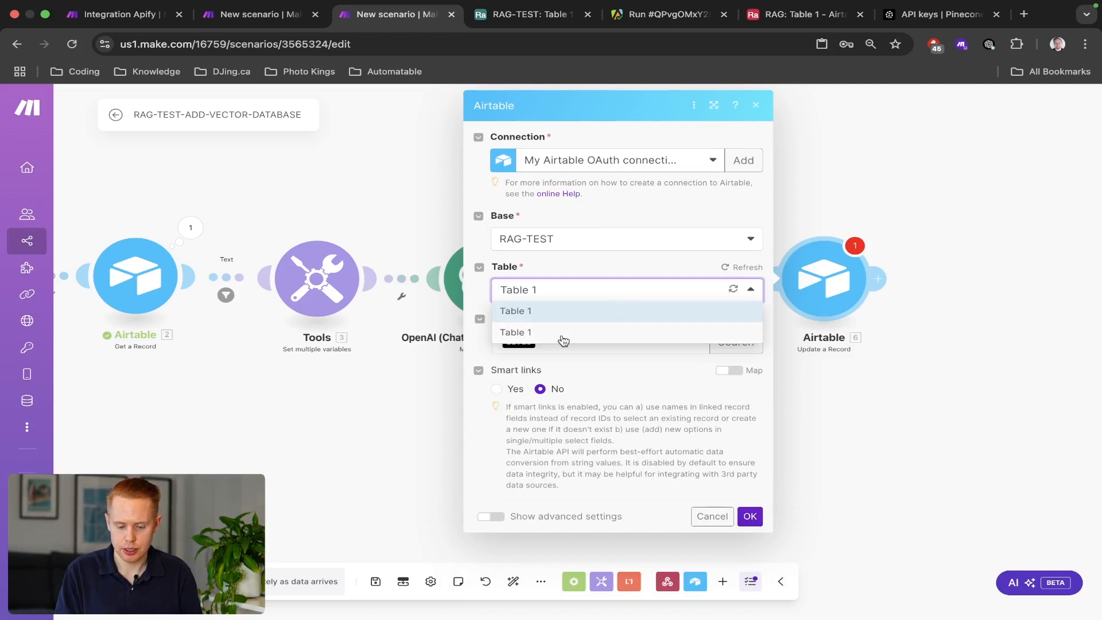
click(561, 338)
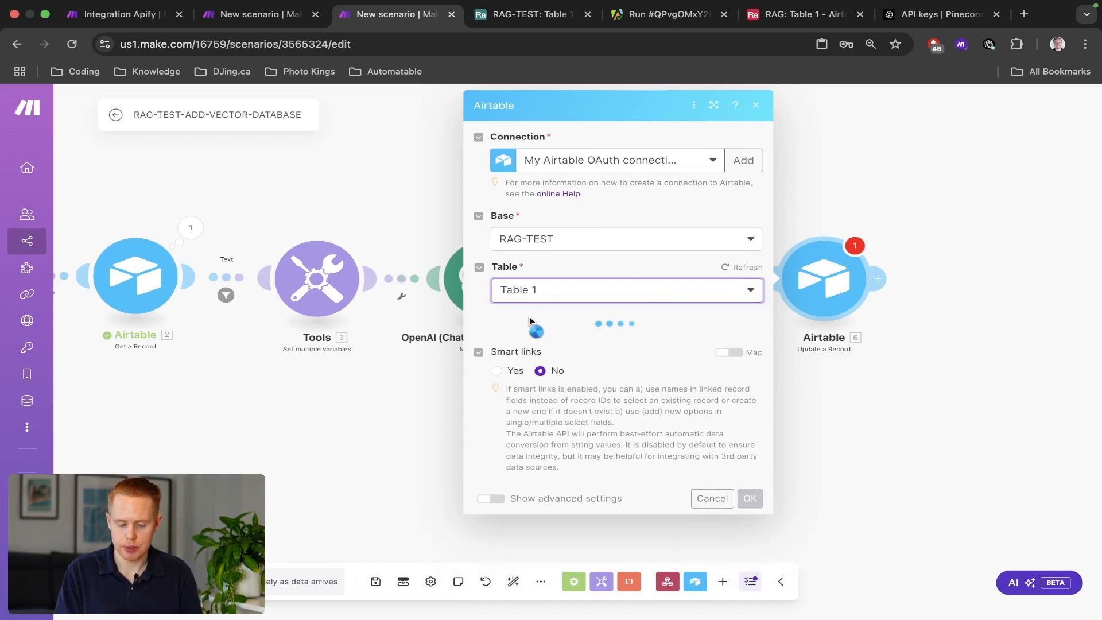
Map the fetched record's ID as Record ID, set Uploaded to Yes, and save the scenario.
click(534, 344)
key(BackSpace)
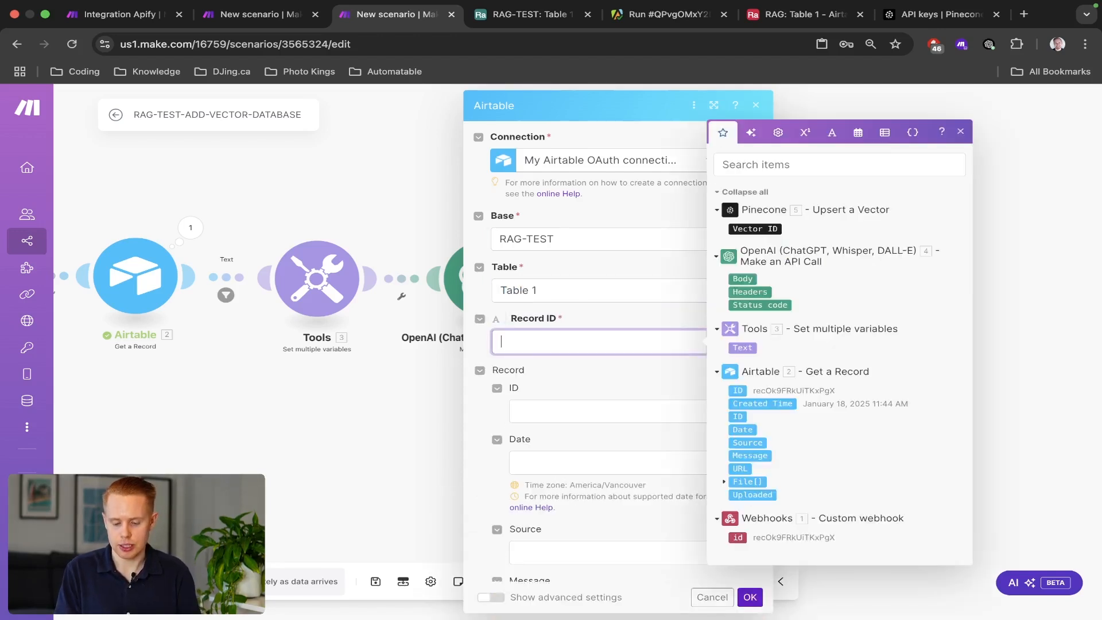
click(737, 390)
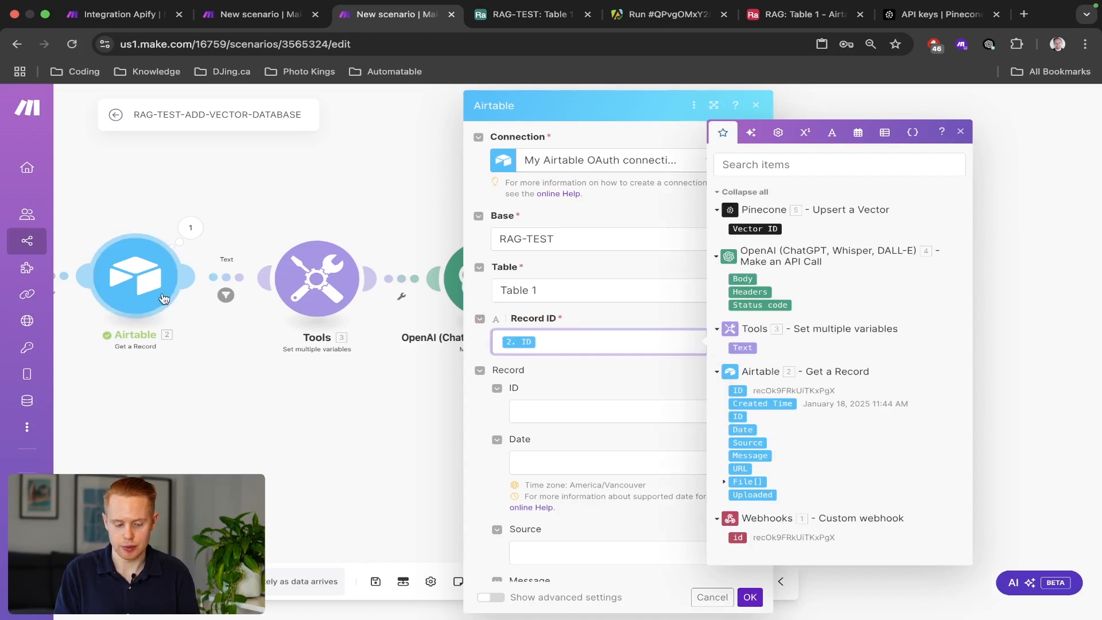
scroll(524, 411, down, 5)
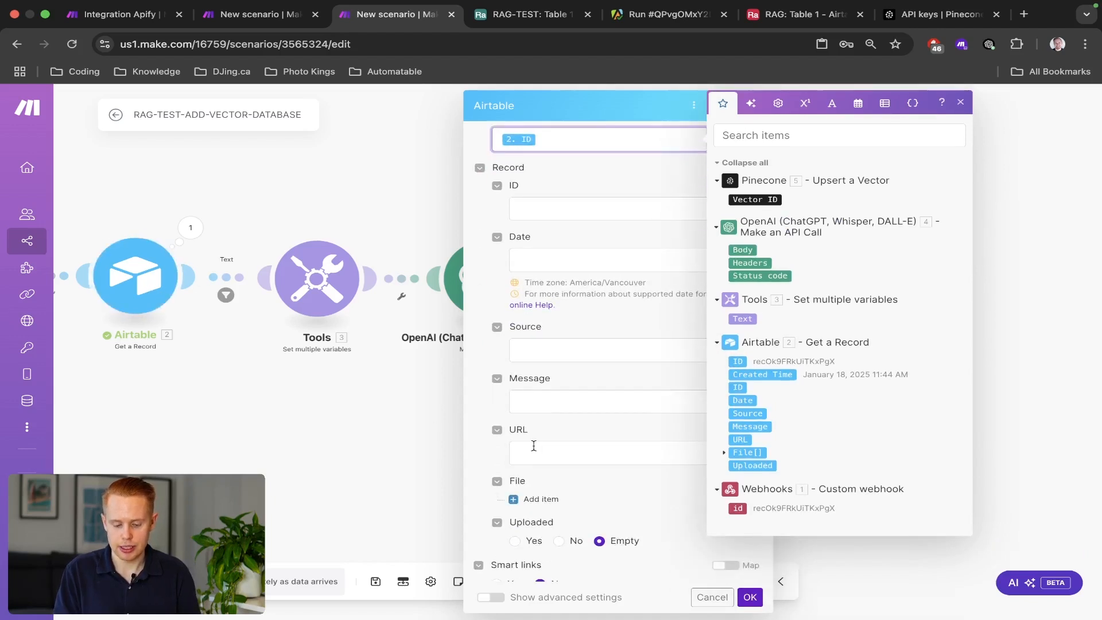
click(591, 409)
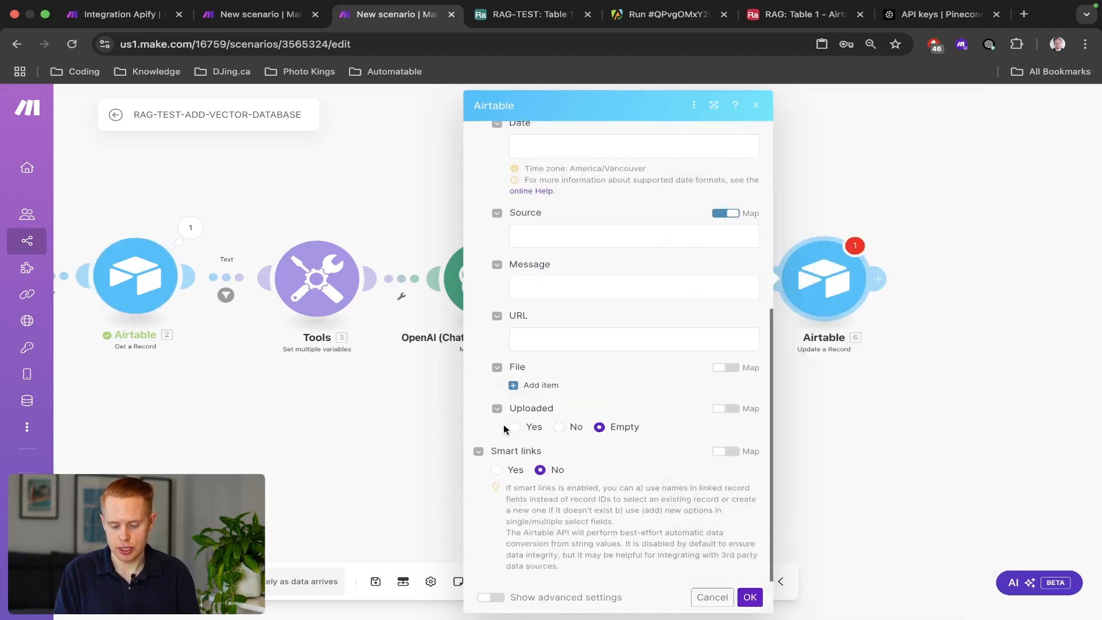
click(515, 428)
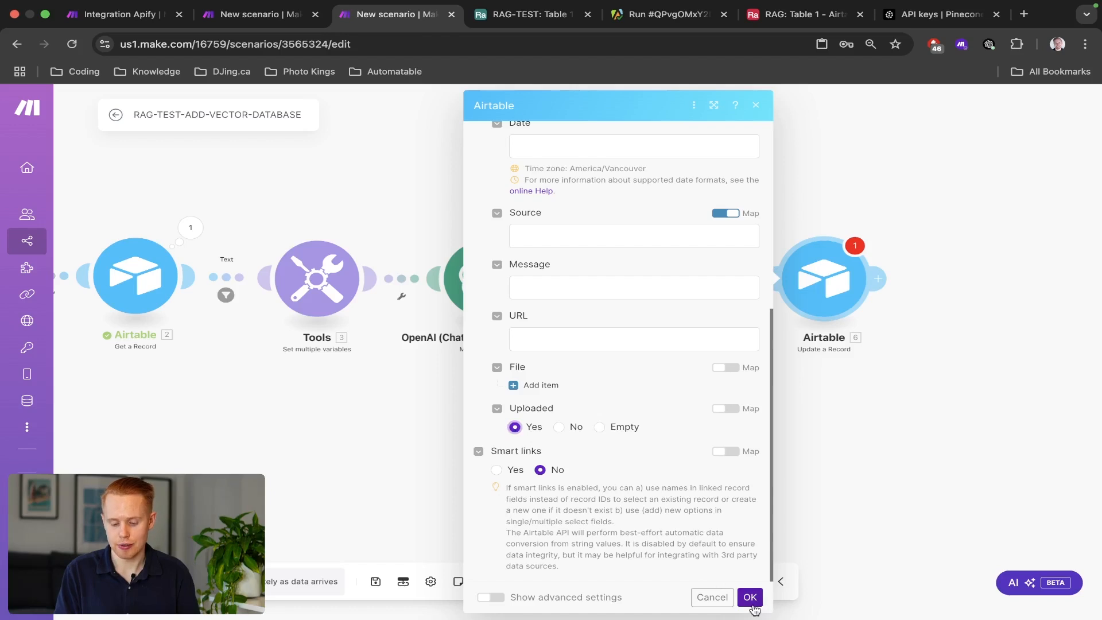
click(750, 597)
key(ctrl+s)
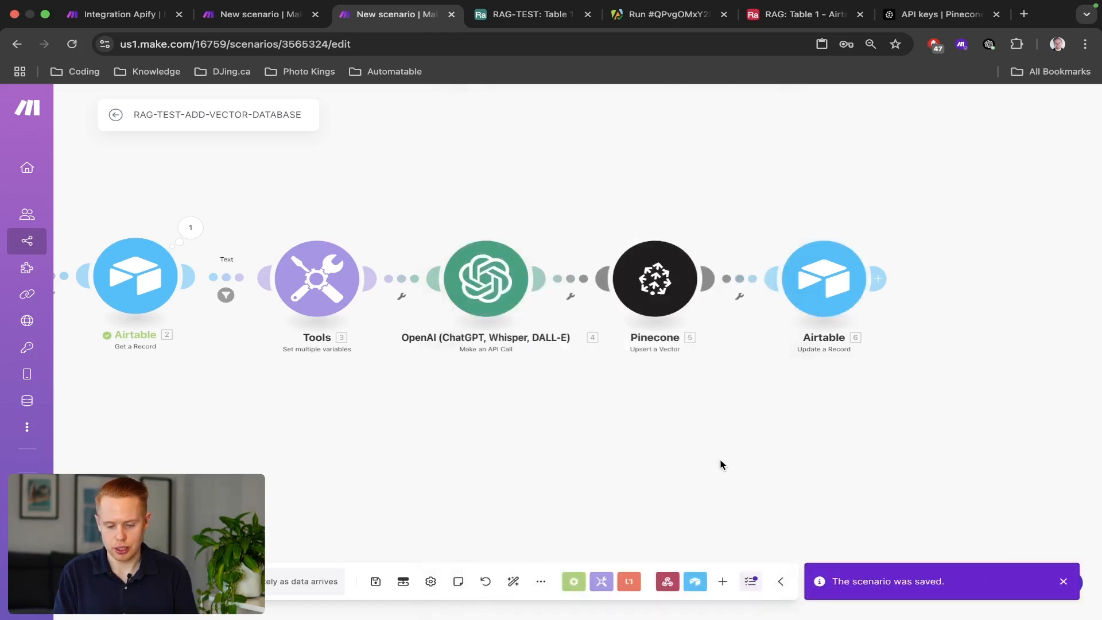
Delete the Text filter's File Type and Message conditions and label, then save.
scroll(583, 433, down, 5)
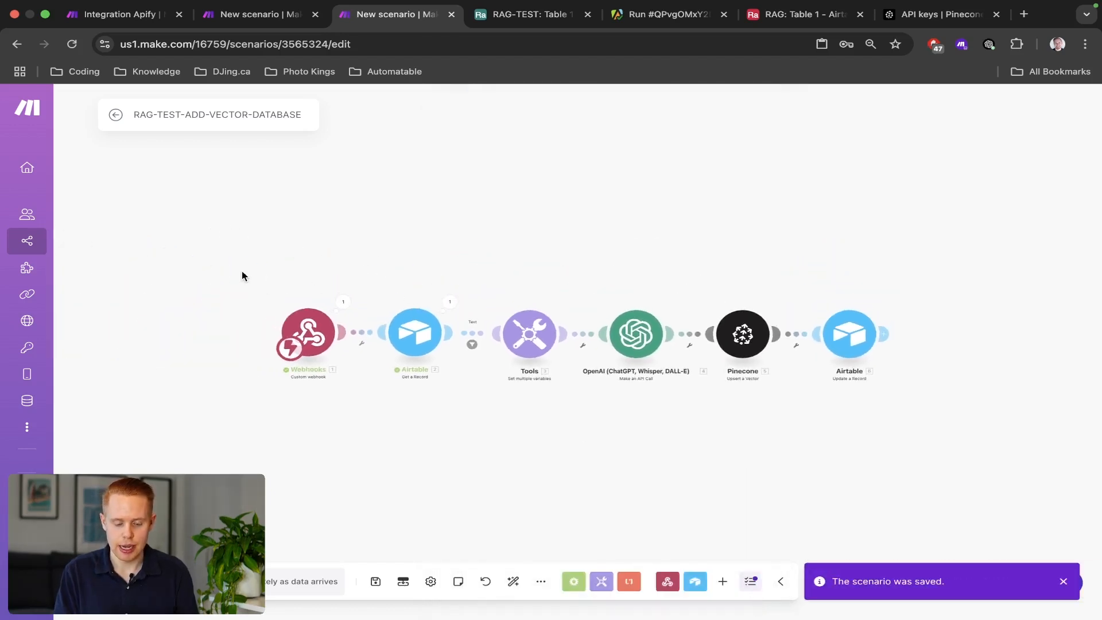
drag(242, 276, 913, 433)
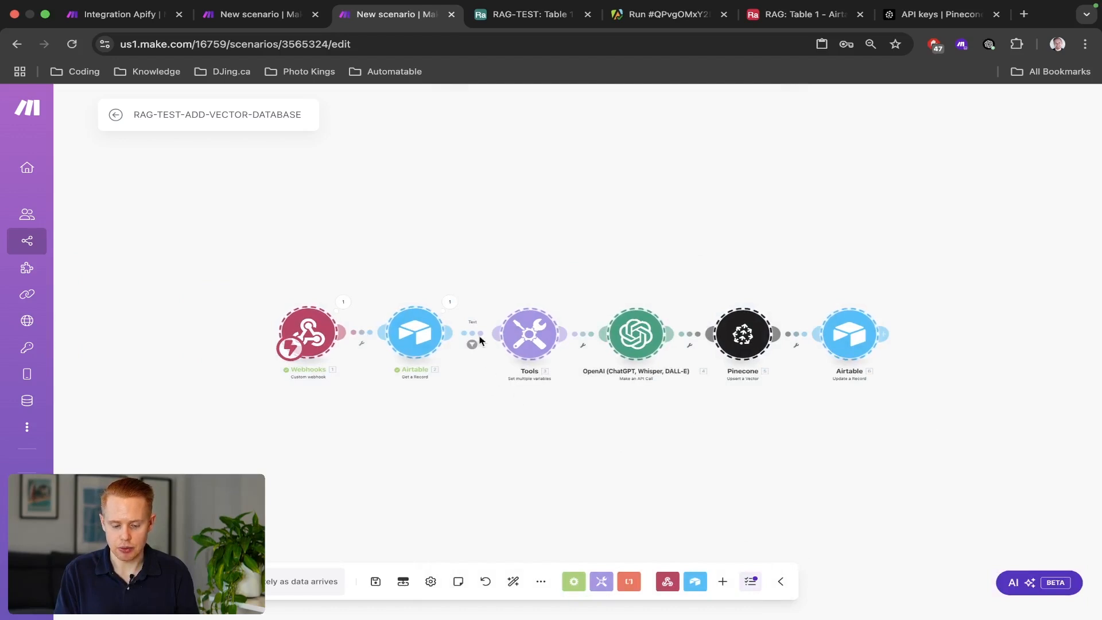
click(470, 341)
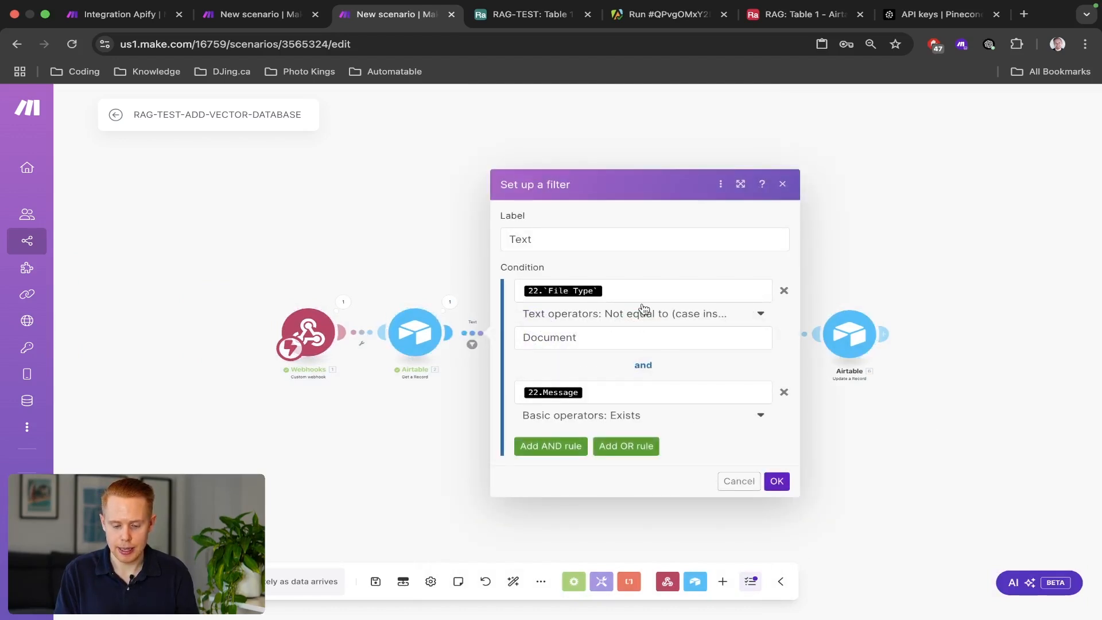
click(784, 291)
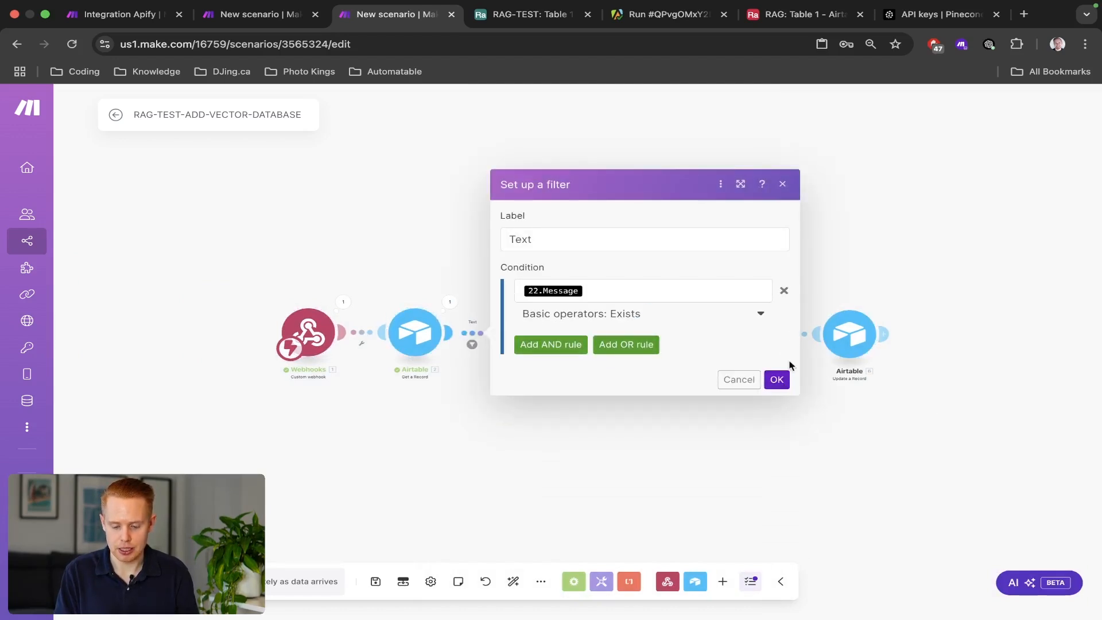
click(785, 292)
triple_click(733, 295)
key(BackSpace)
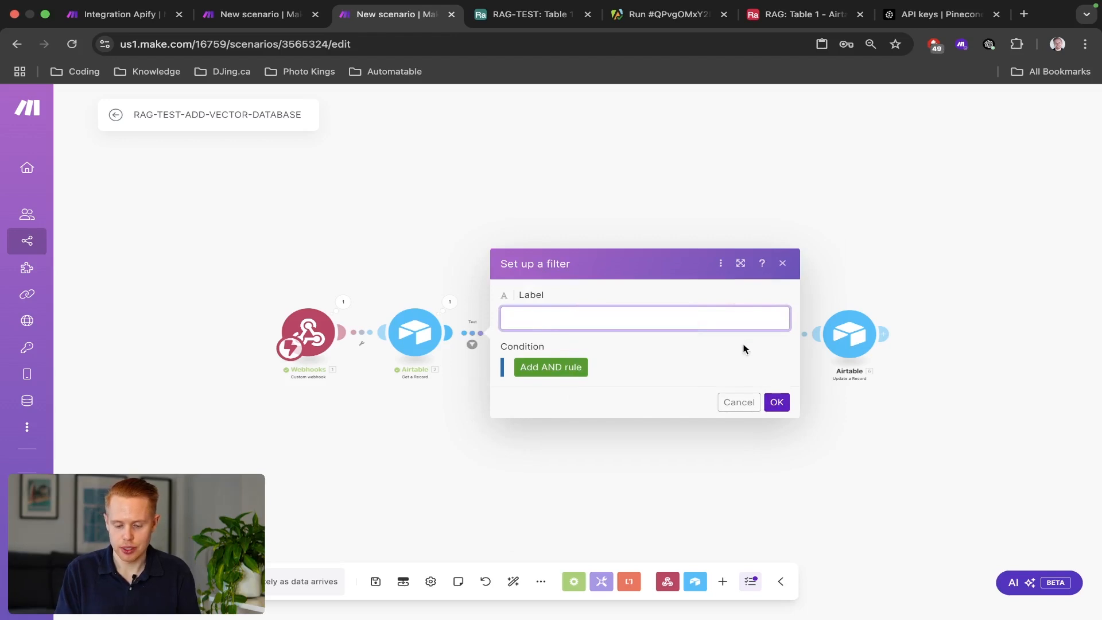
click(775, 402)
key(ctrl+s)
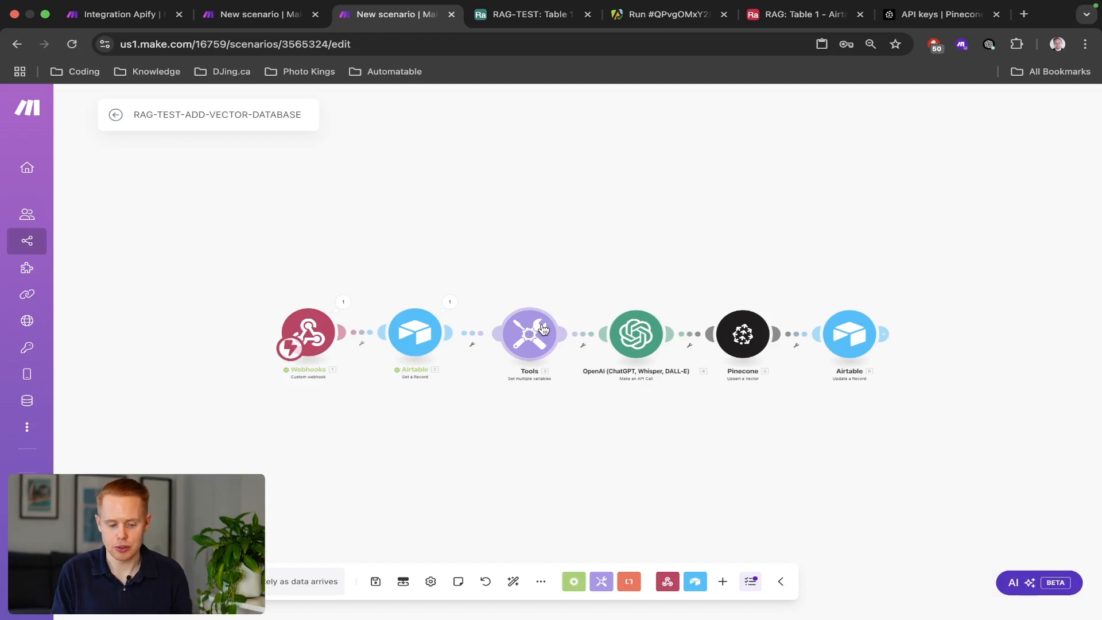
Run the scenario once, waiting for new webhook data, then bring up Gmail.
key(ctrl+Left)
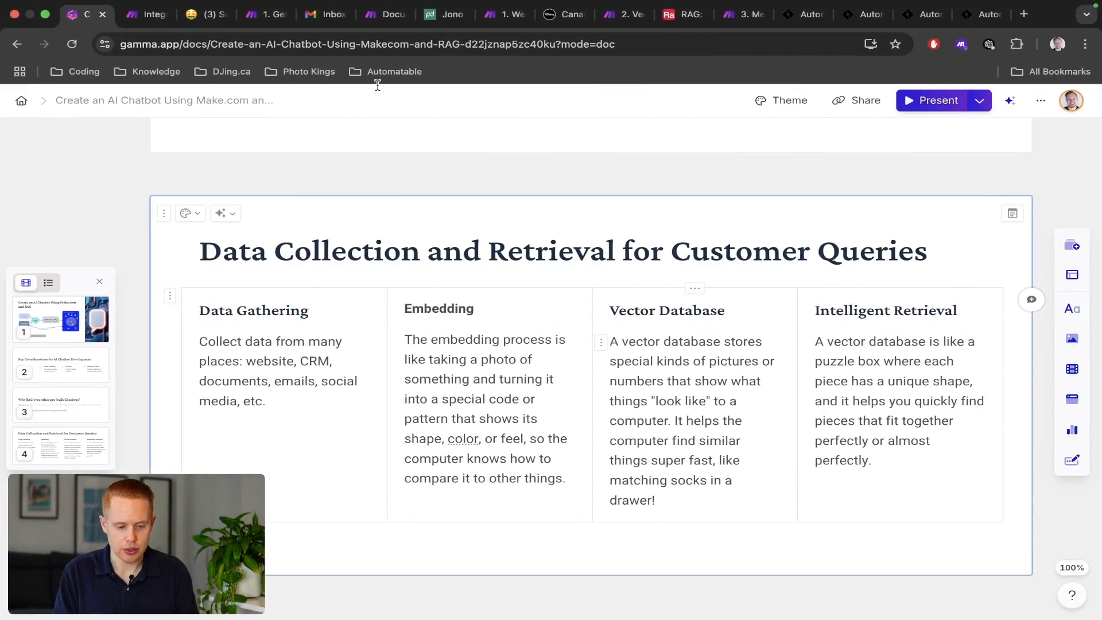
key(ctrl+Right)
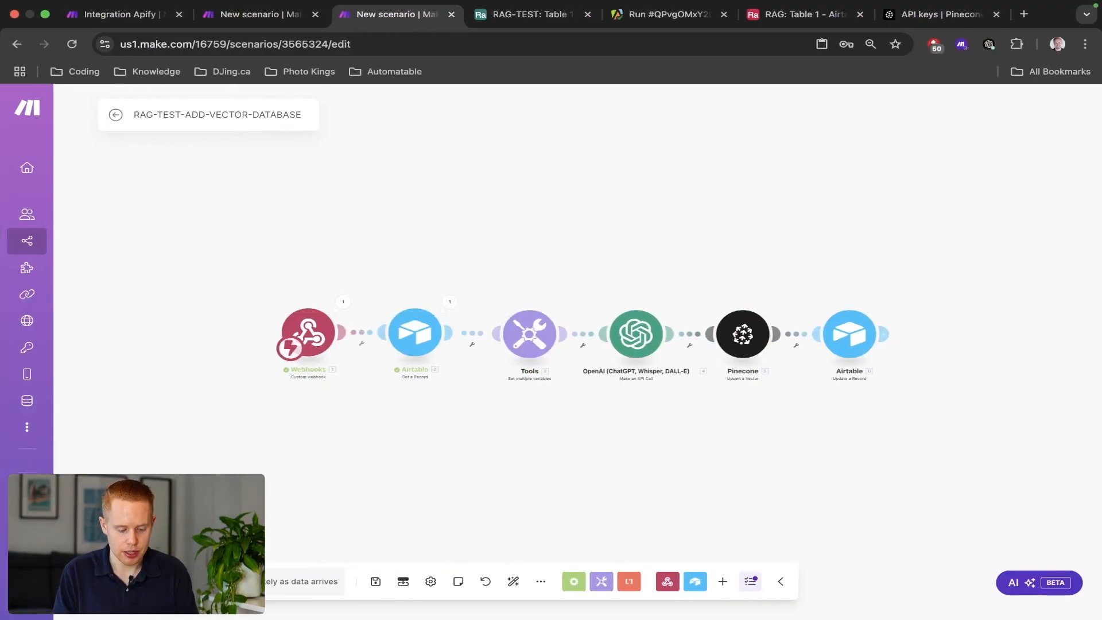
click(141, 582)
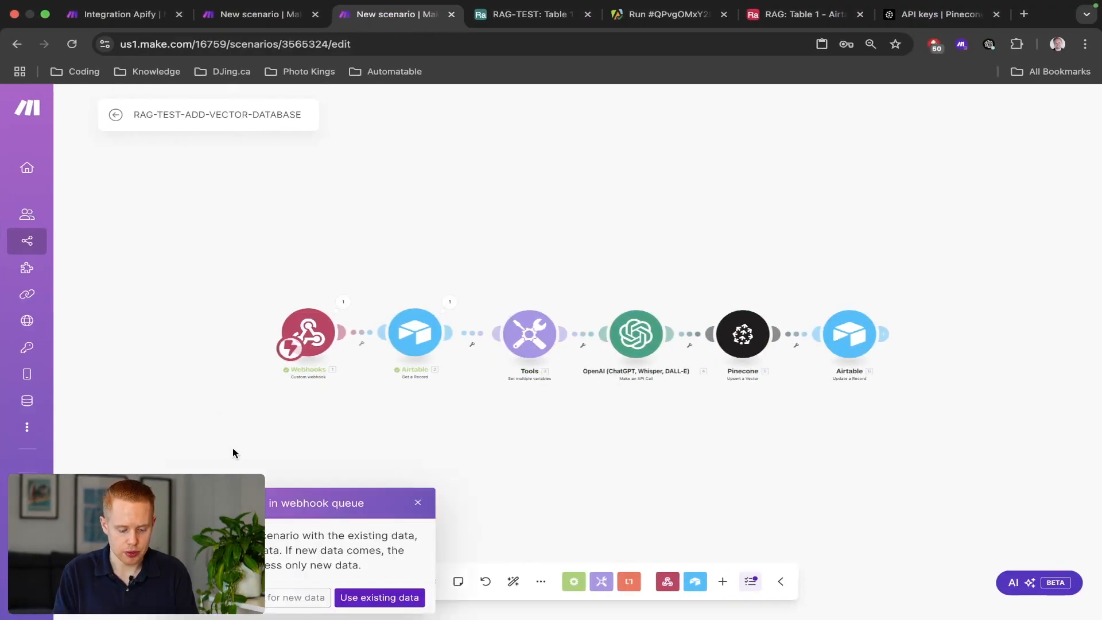
click(299, 597)
key(ctrl+Left)
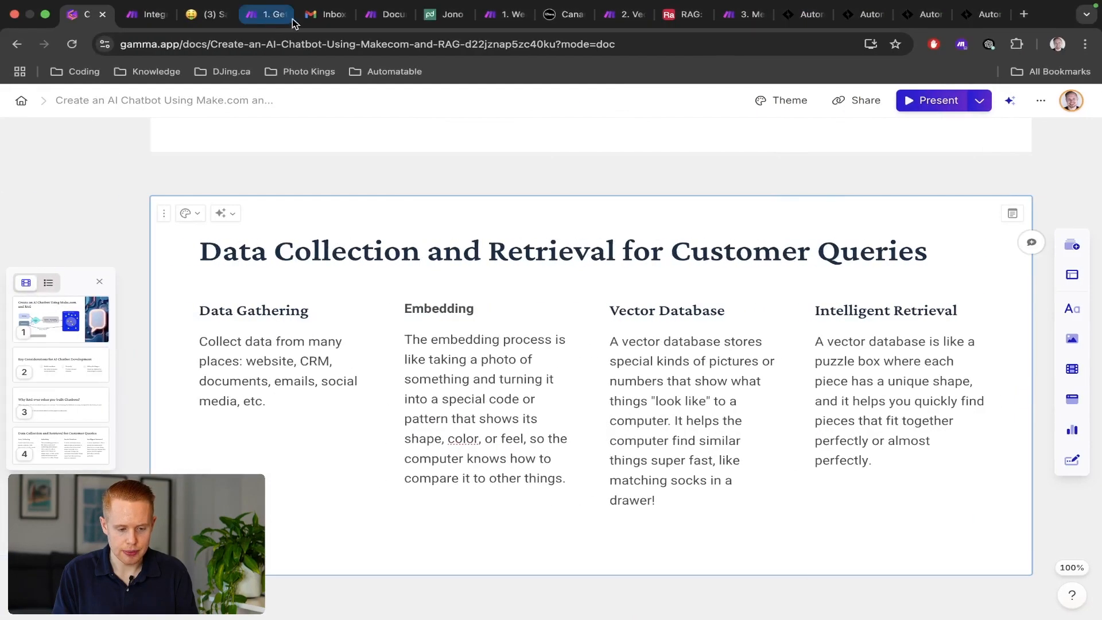
click(311, 17)
Send an email with subject 'test' to your own address to trigger the scenario.
click(60, 153)
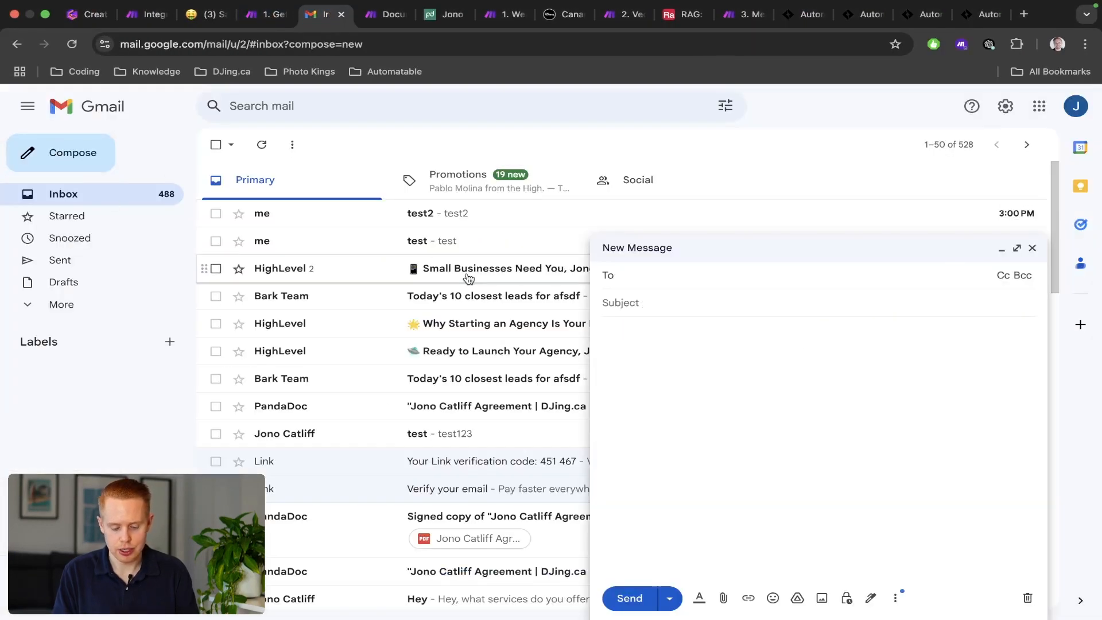
click(706, 312)
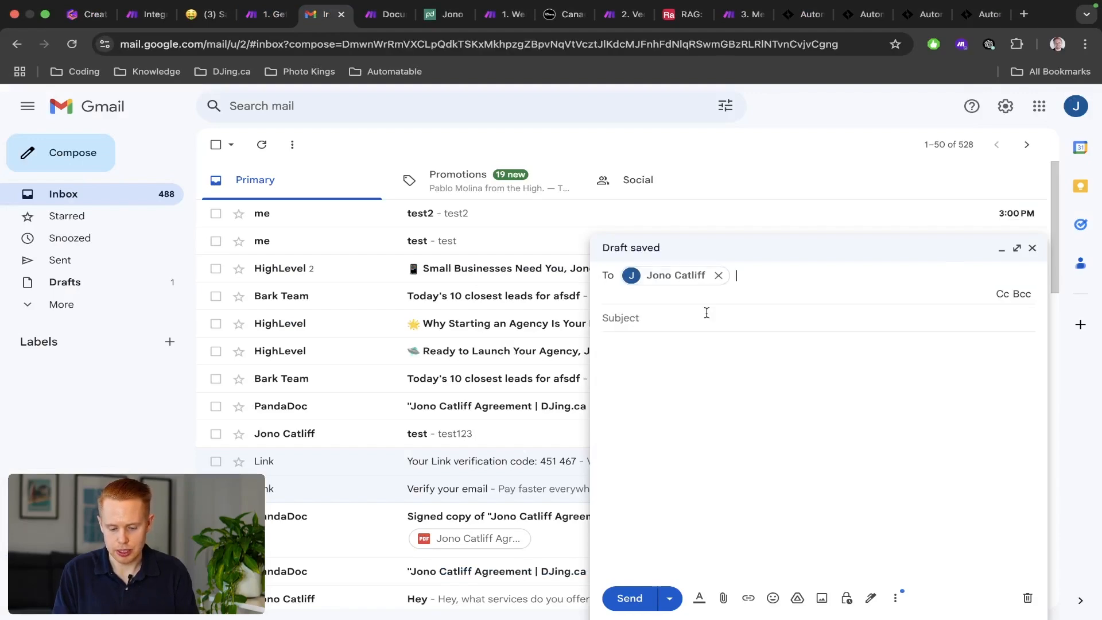
key(Tab)
text(test)
key(Tab)
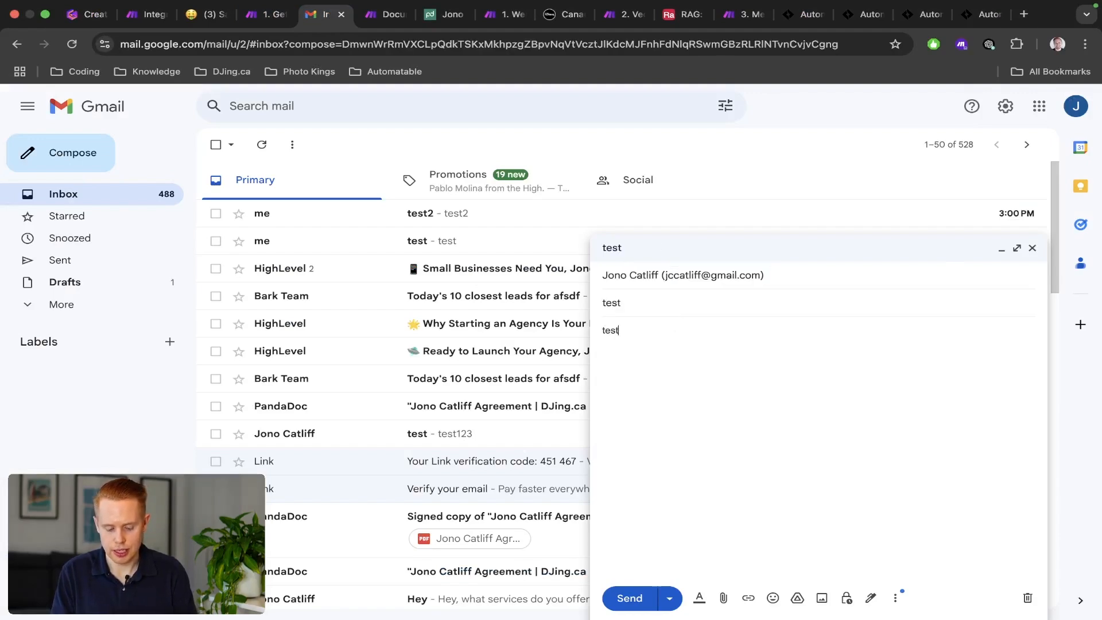
click(629, 598)
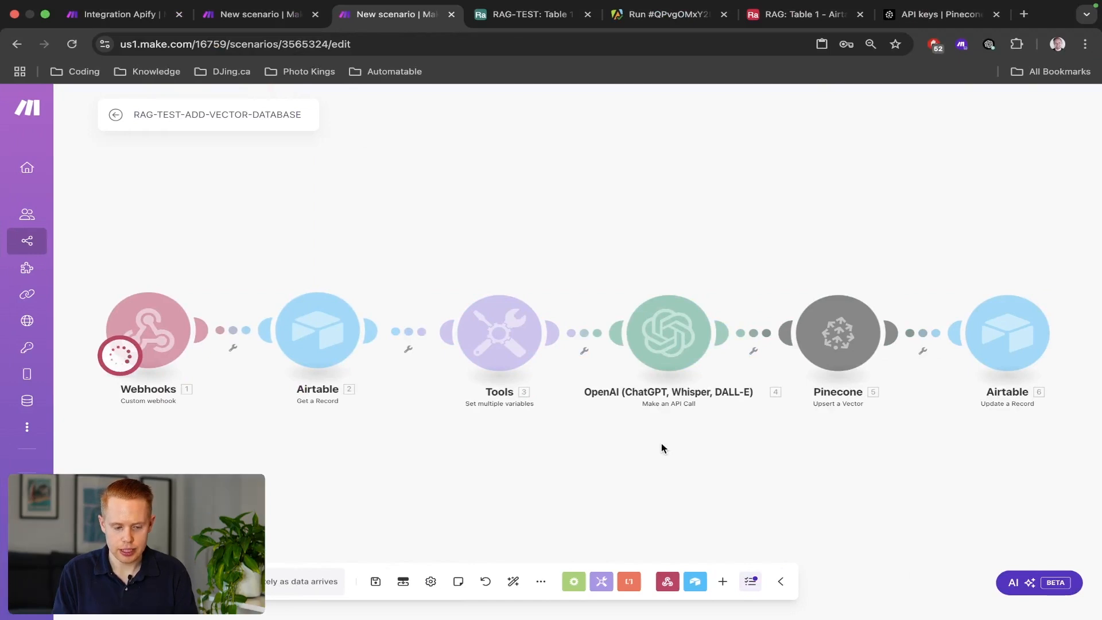
Run the RAG-TEST-EMAIL scenario once so its mailhook listens for the test email.
key(ctrl+shift+Tab)
click(146, 581)
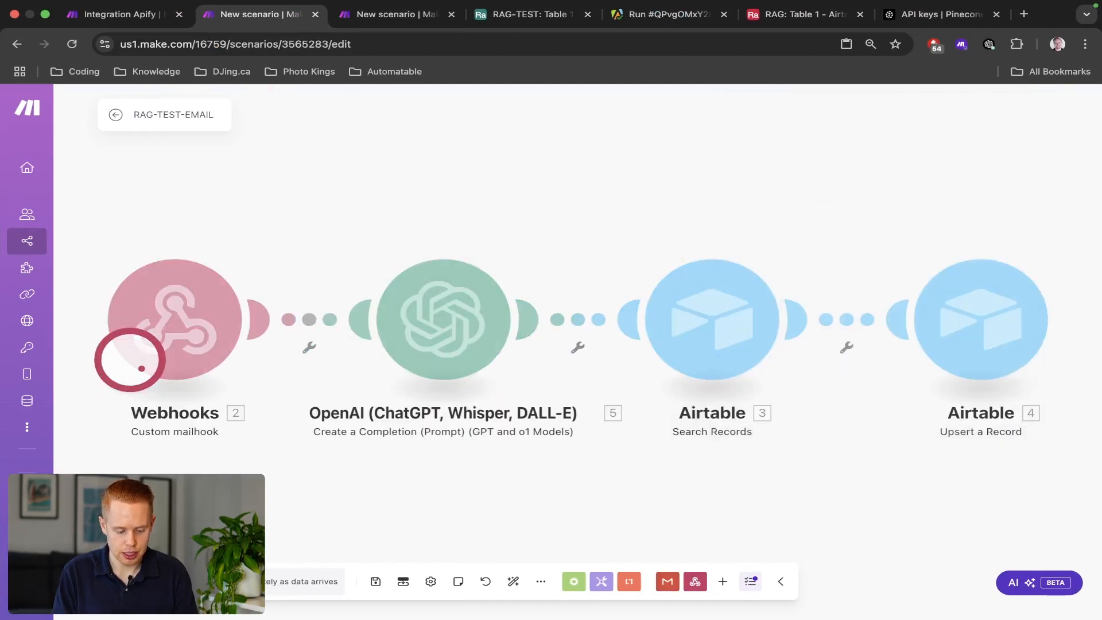
scroll(316, 392, down, 3)
scroll(316, 393, down, 1)
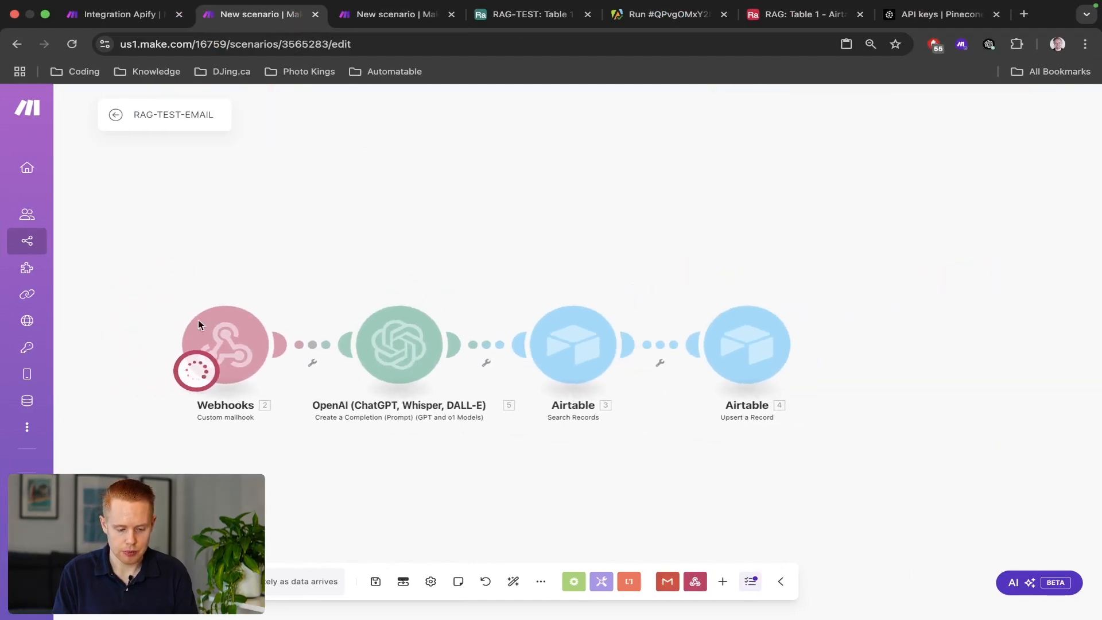
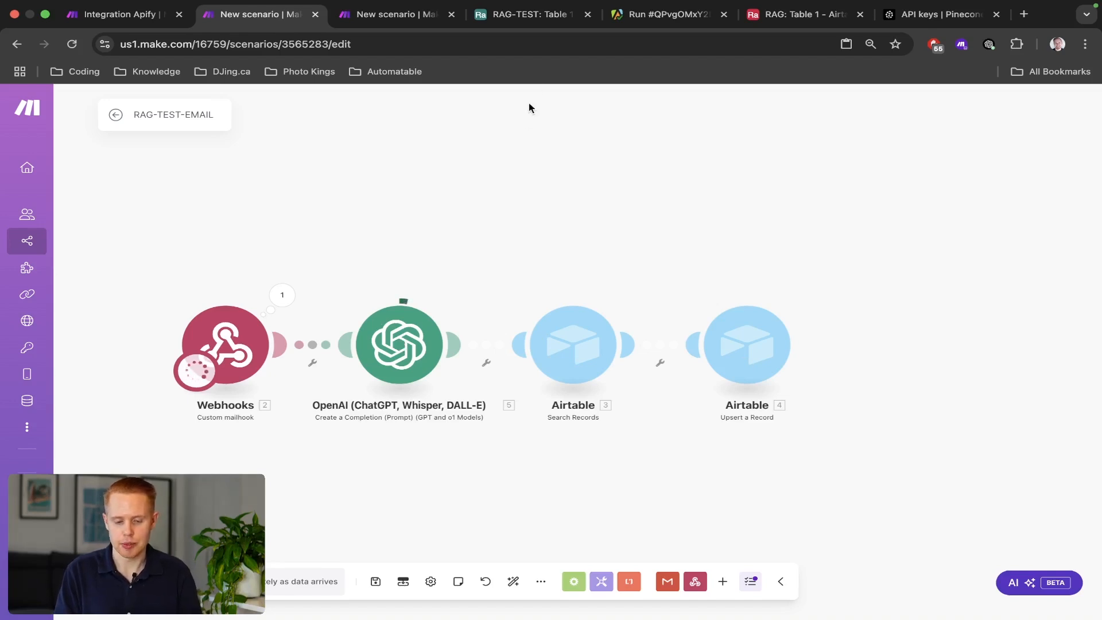
Move the RAG-TEST Airtable browser tab one position to the left.
click(475, 15)
drag(475, 16, 340, 15)
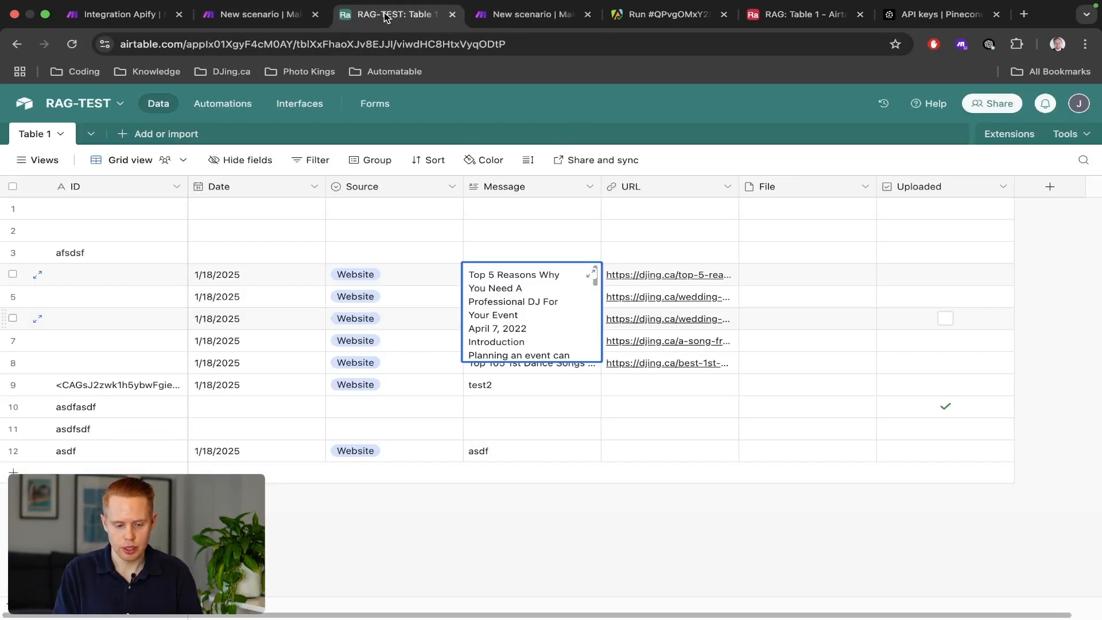
click(257, 18)
click(350, 14)
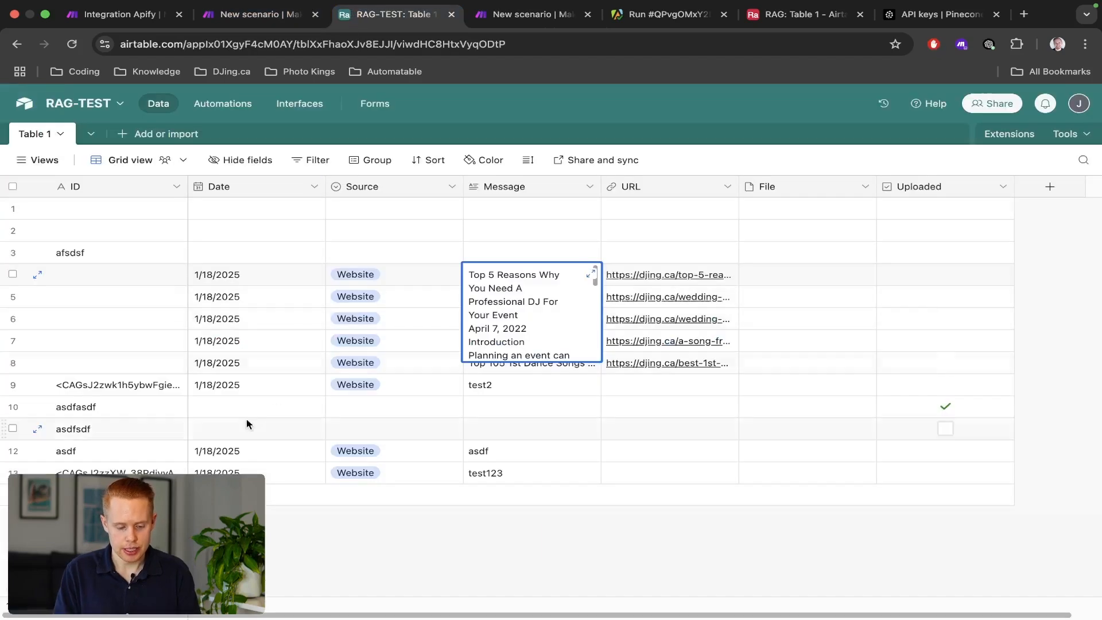
Check the Pinecone module's last run output in the vector database scenario.
key(ctrl+Tab)
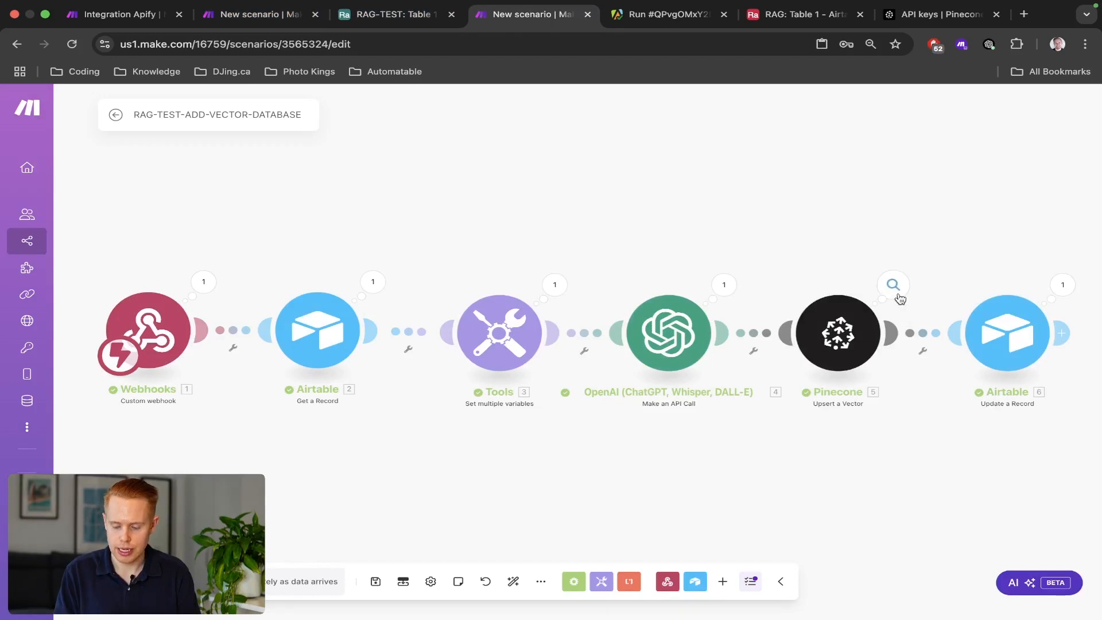
click(894, 286)
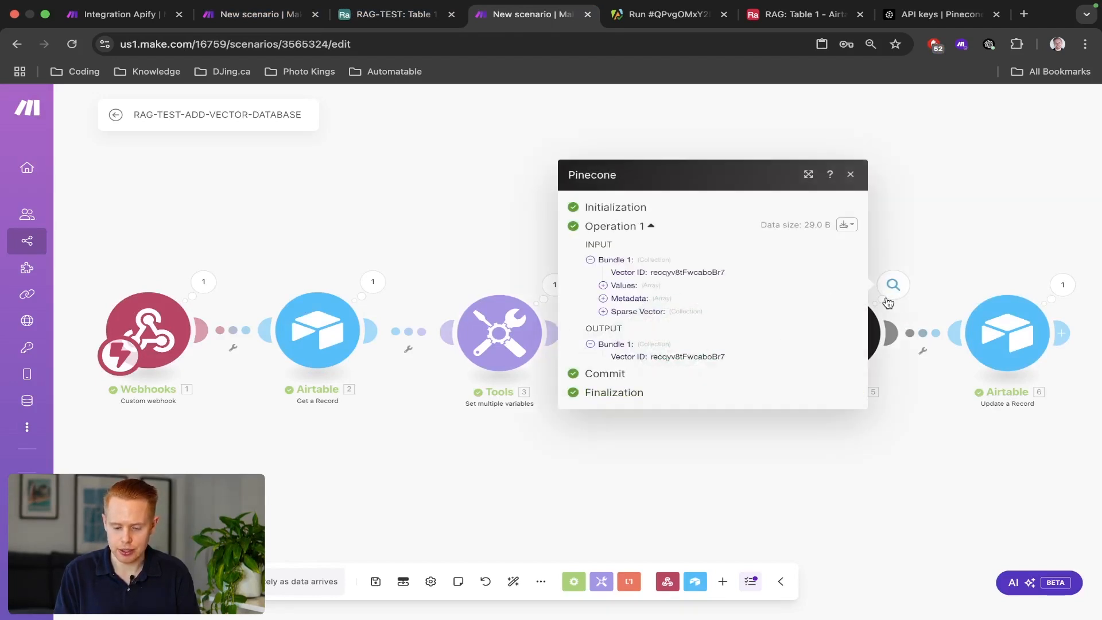
click(949, 263)
key(ctrl+shift+Tab)
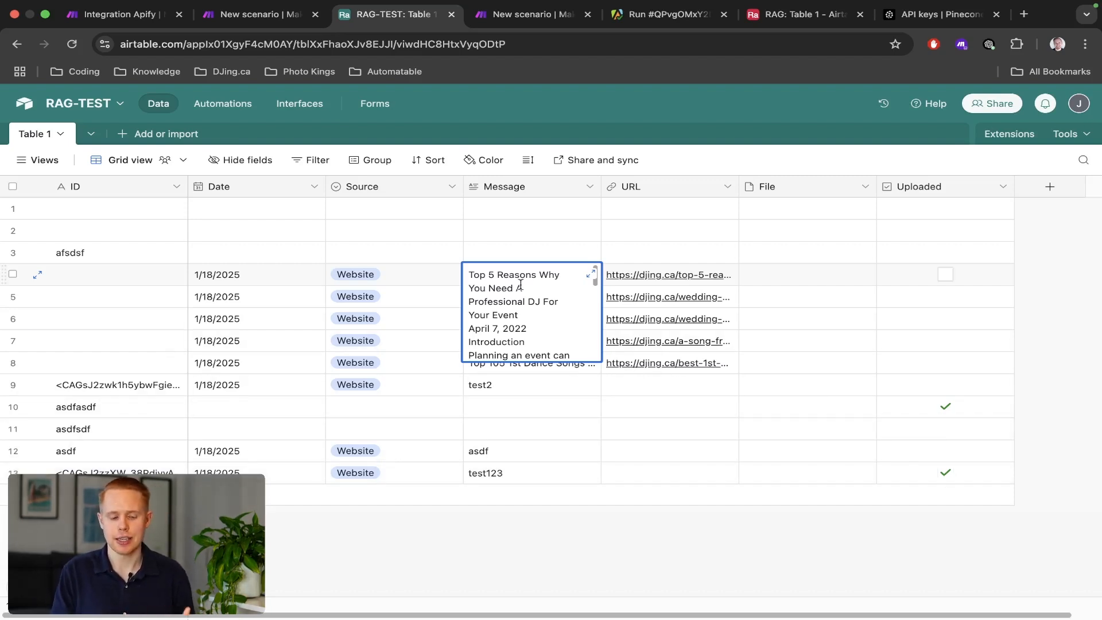
Recentre the RAG-TEST-EMAIL scenario's module chain on the canvas.
click(250, 16)
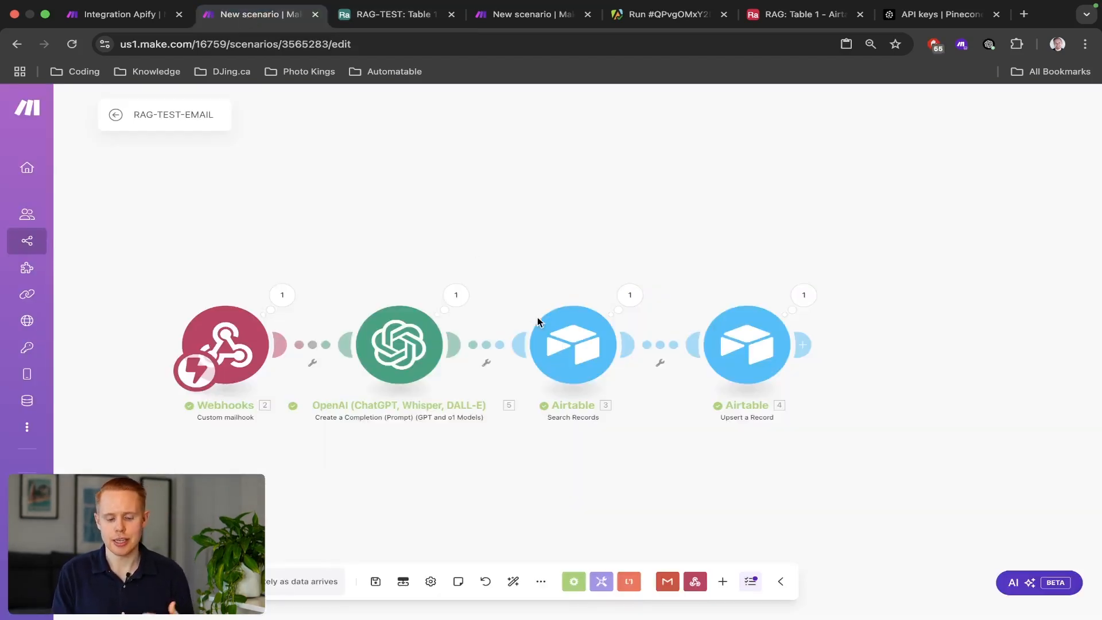
scroll(538, 319, down, 2)
drag(547, 256, 531, 202)
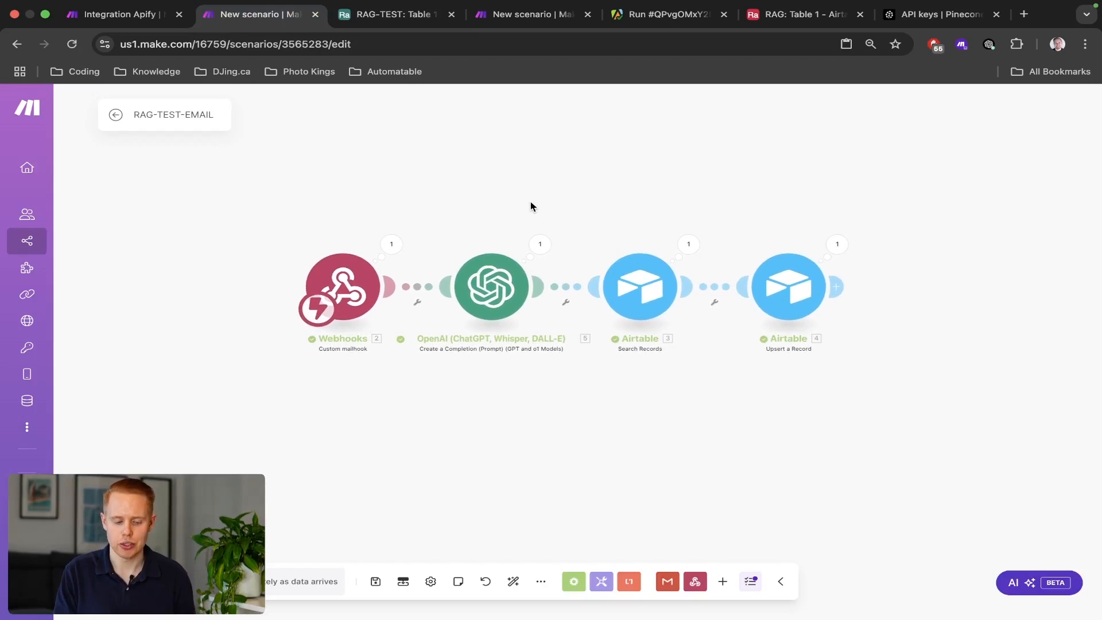
Open the 3. Message scenario, with the scenarios list opened in a new tab.
mouse_move(25, 248)
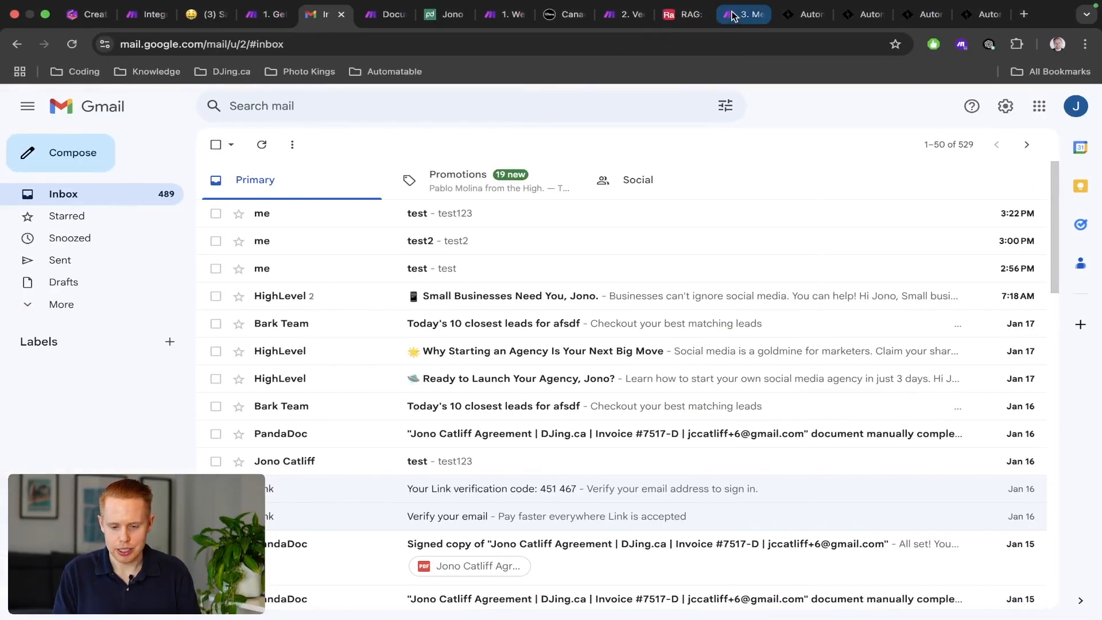
click(732, 16)
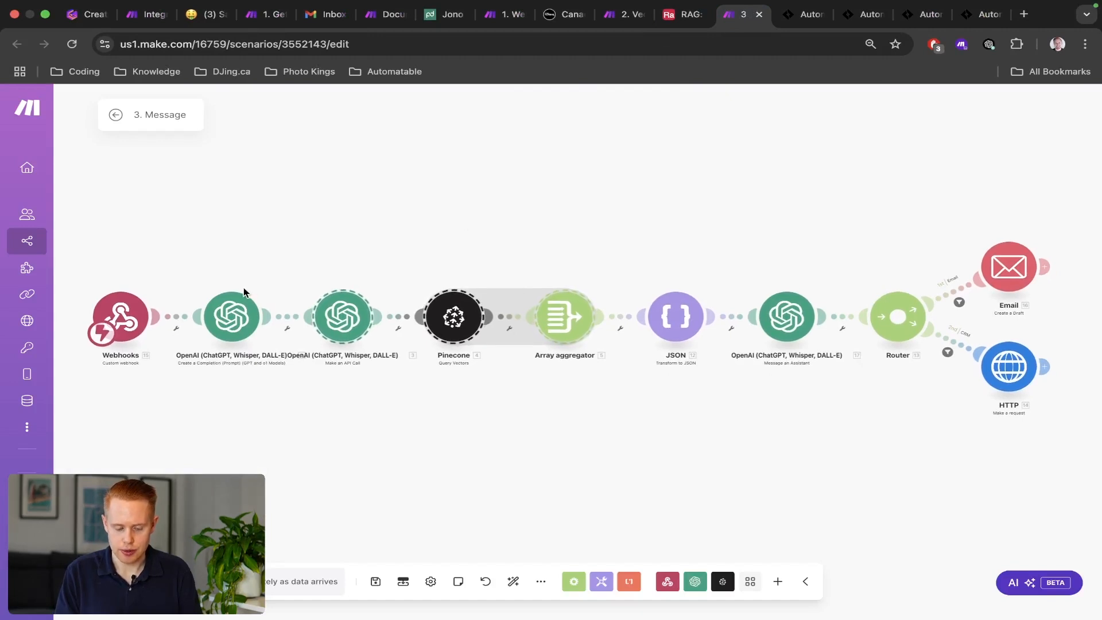
drag(98, 247, 1070, 395)
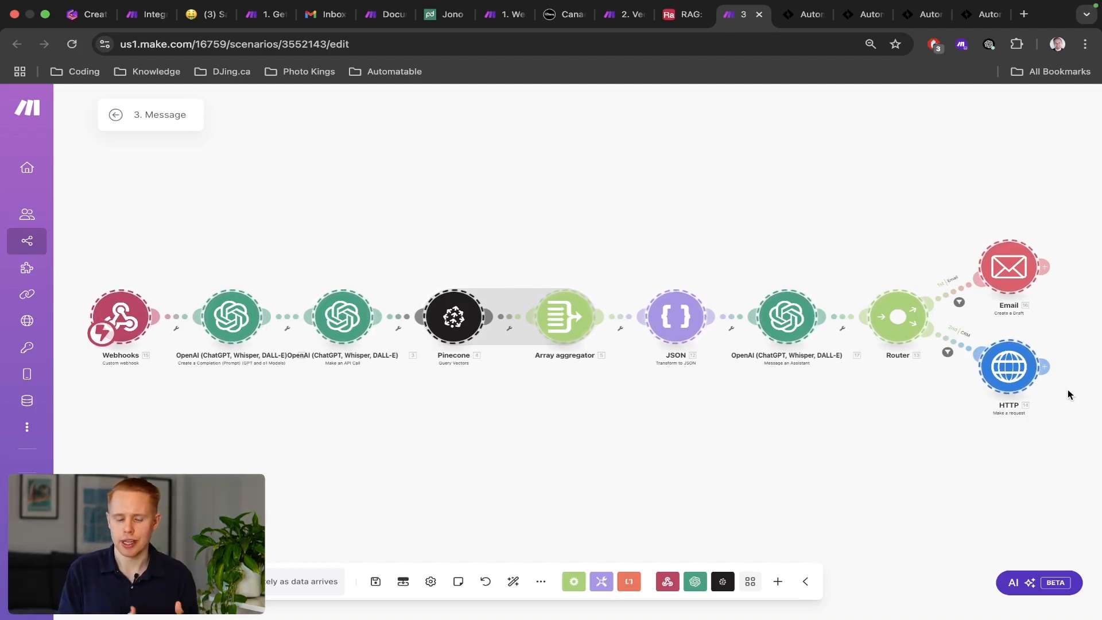
key(ctrl+Right)
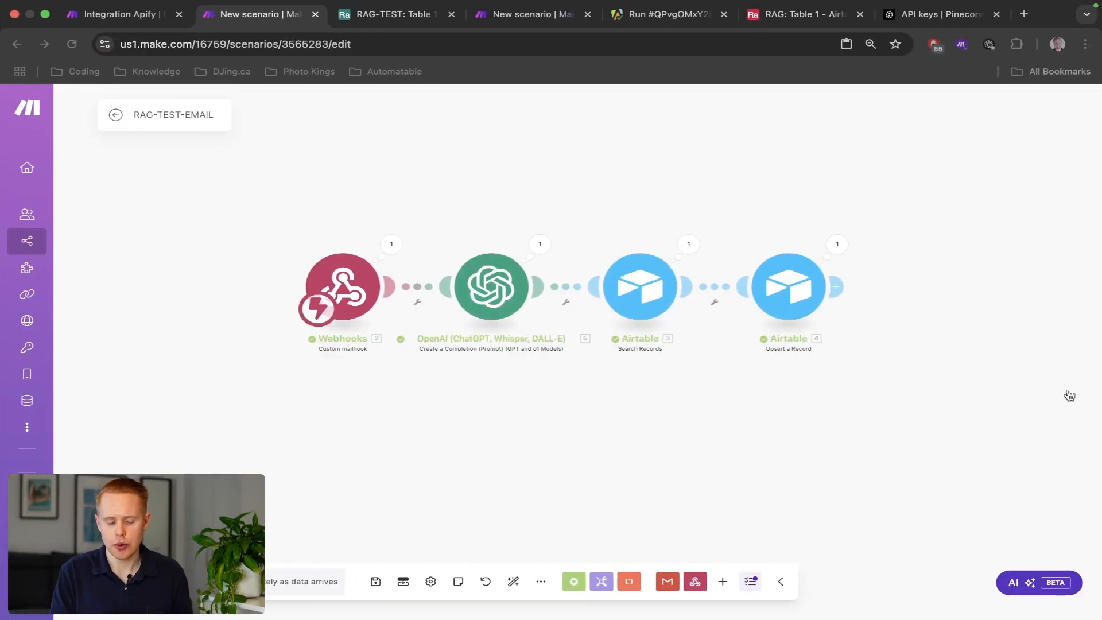
mouse_move(1, 248)
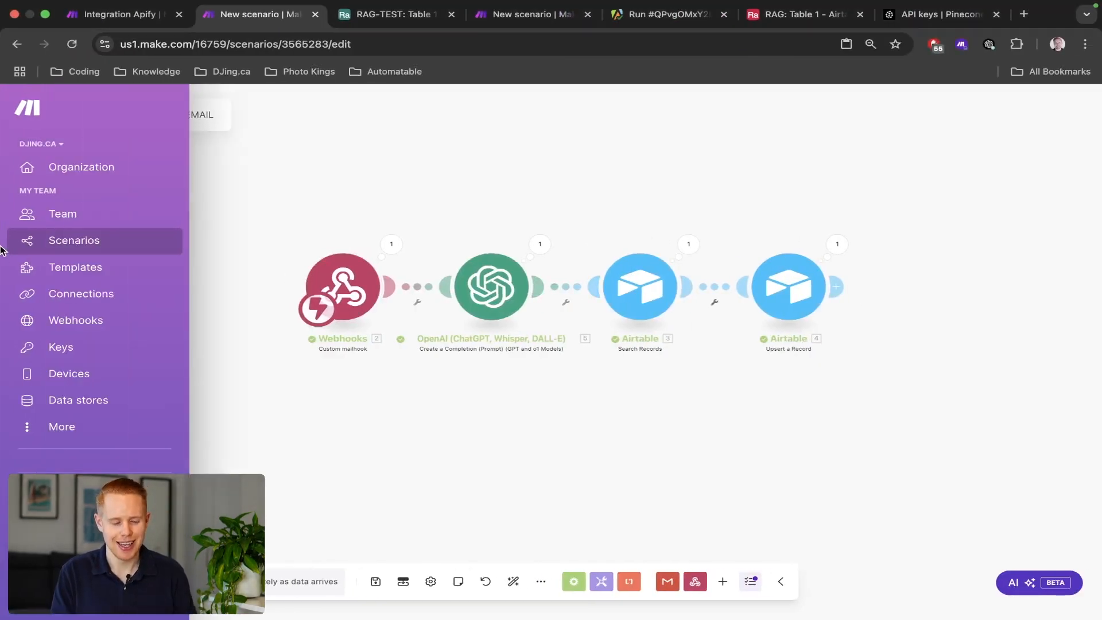
super+click(79, 242)
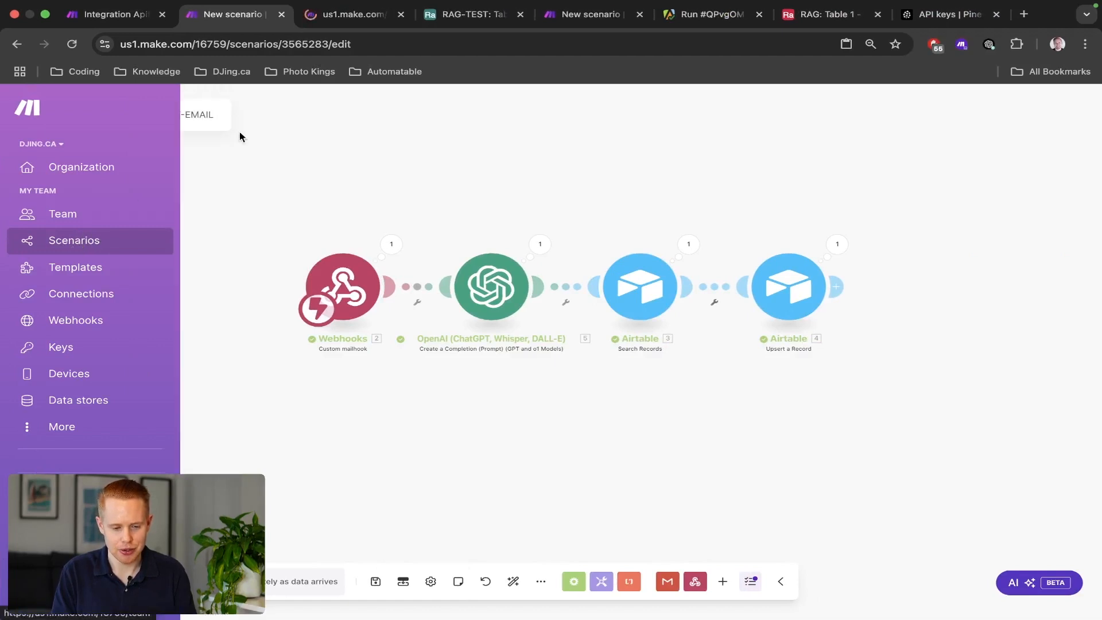
click(339, 27)
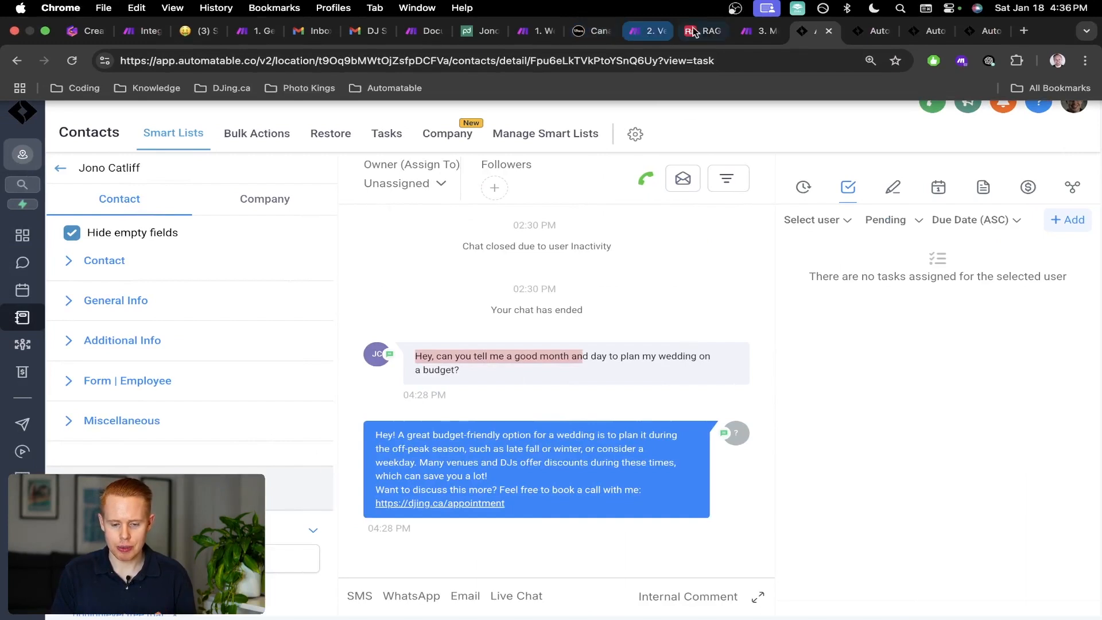
click(761, 30)
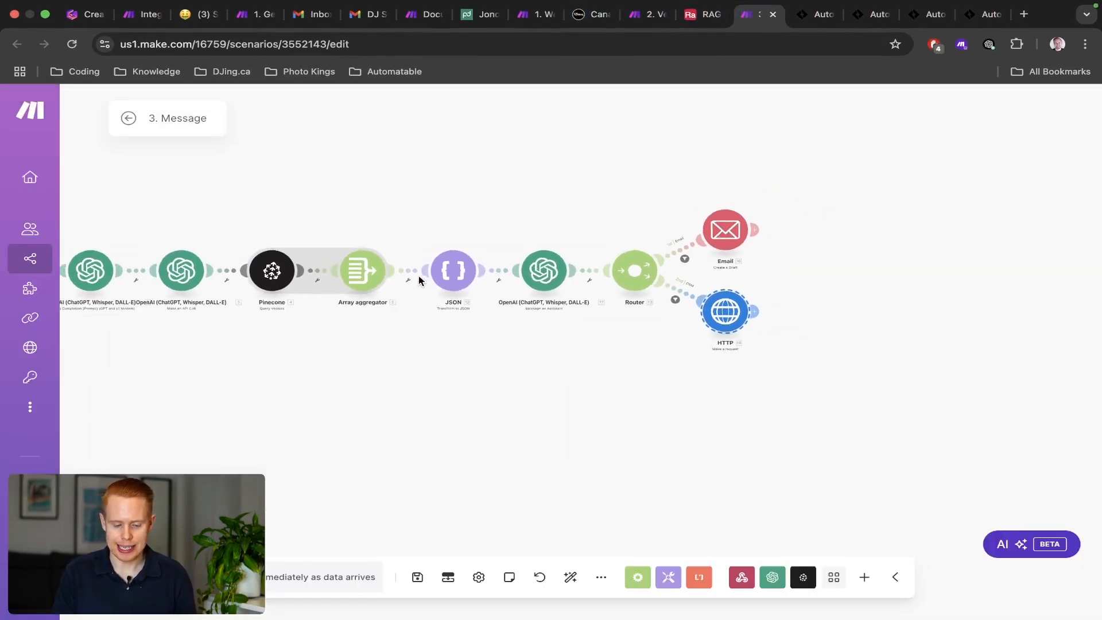
Pan the 3. Message canvas so the whole flow from the Webhooks trigger shows.
drag(362, 235, 424, 251)
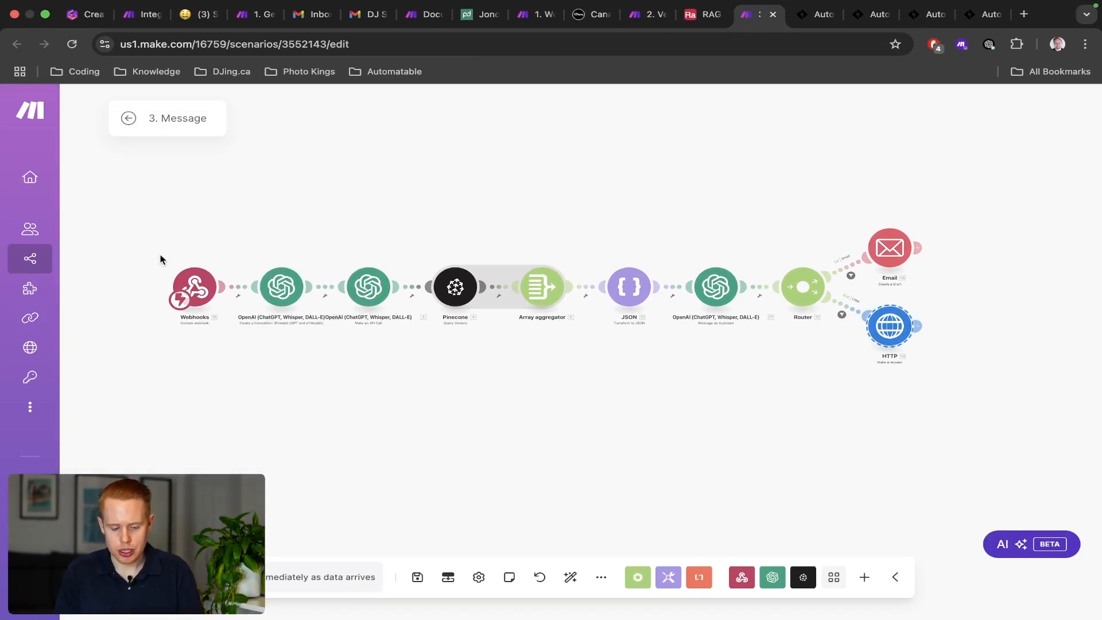
drag(161, 253, 240, 333)
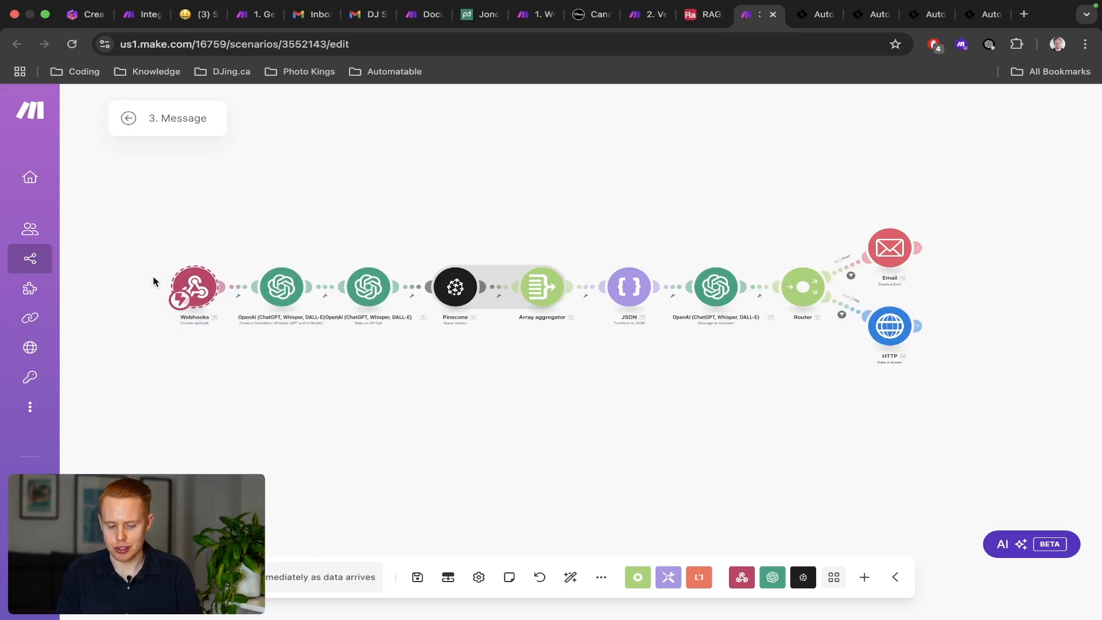
scroll(151, 280, up, 5)
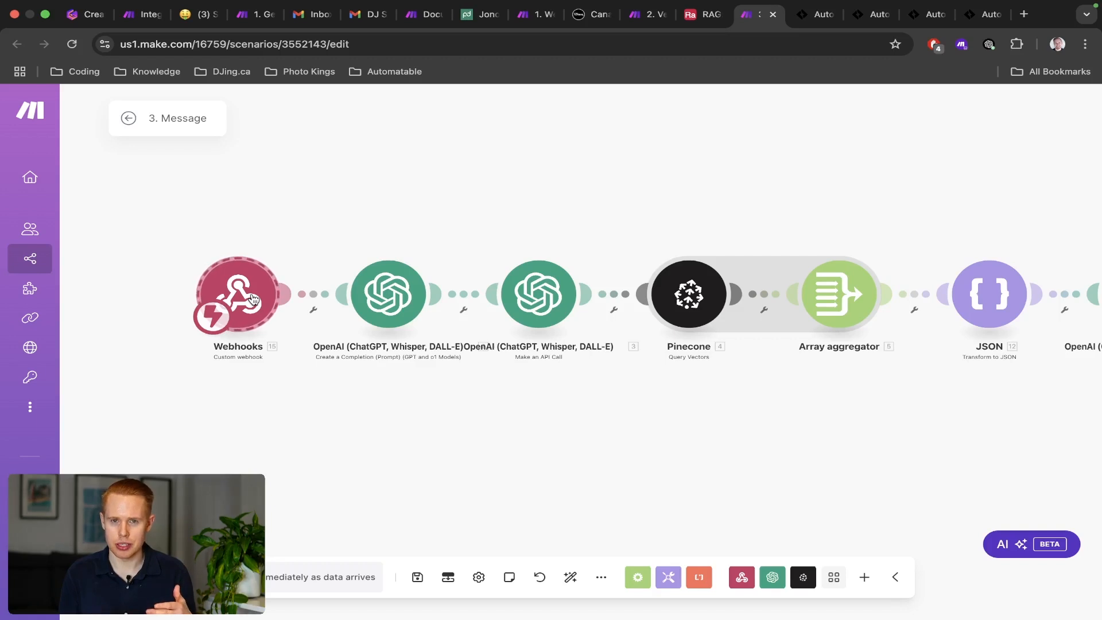
scroll(252, 298, down, 3)
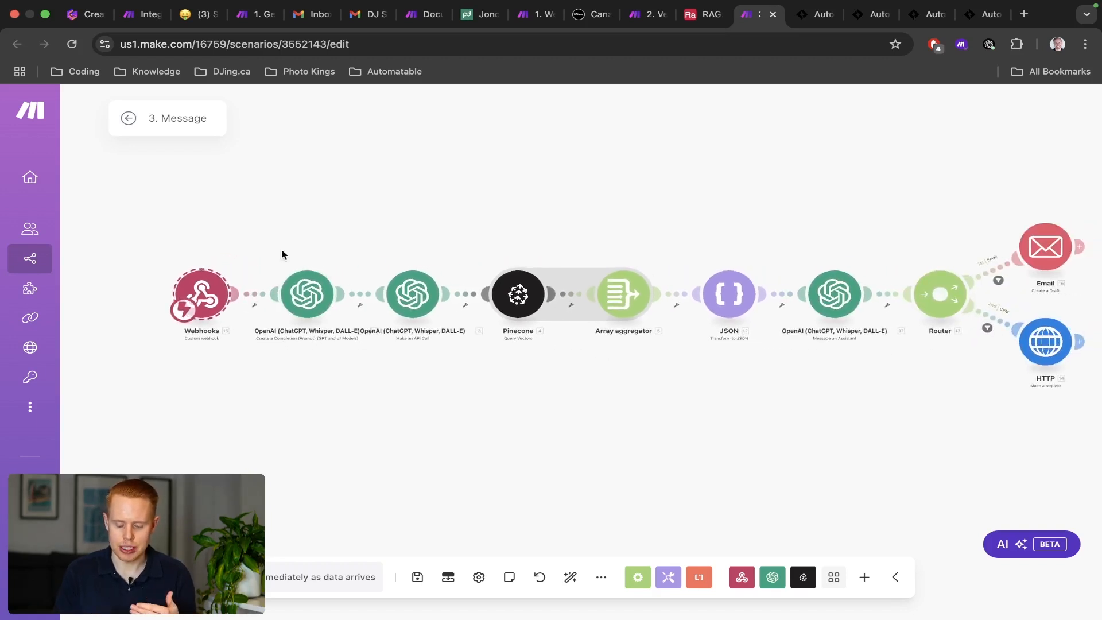
drag(280, 231, 250, 230)
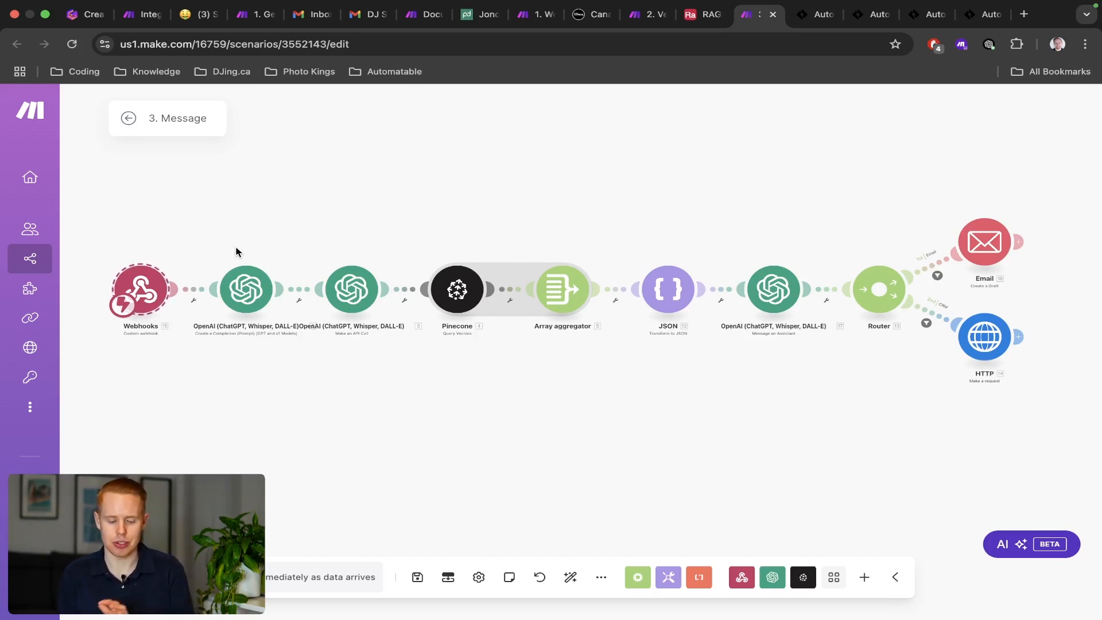
Remove the webhook response module that was added by mistake to the new blank scenario.
key(ctrl+Right)
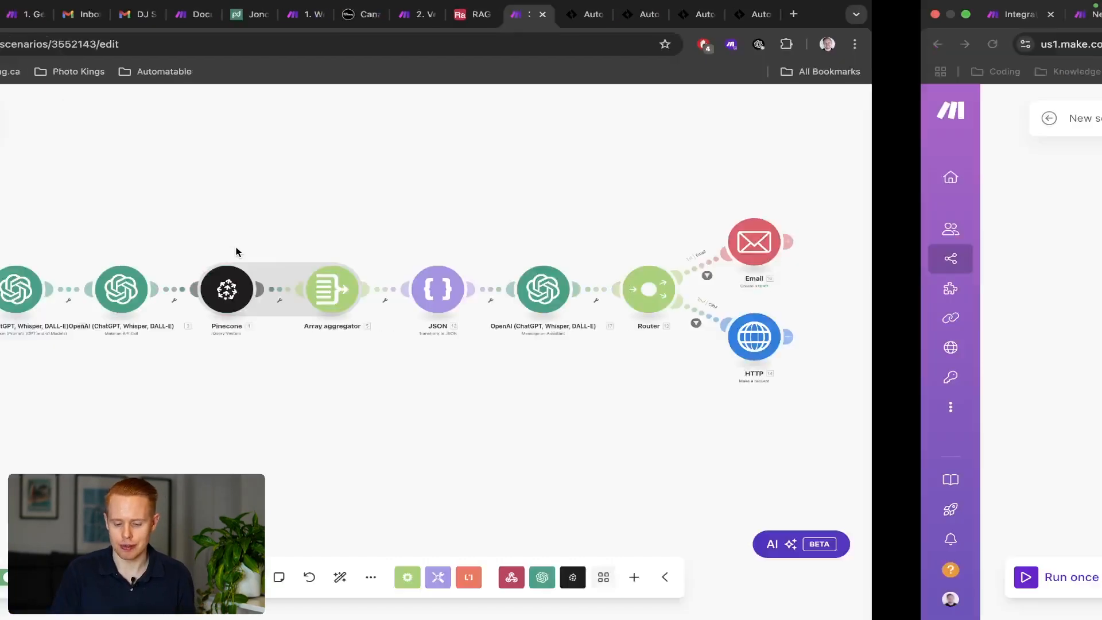
text(webhook)
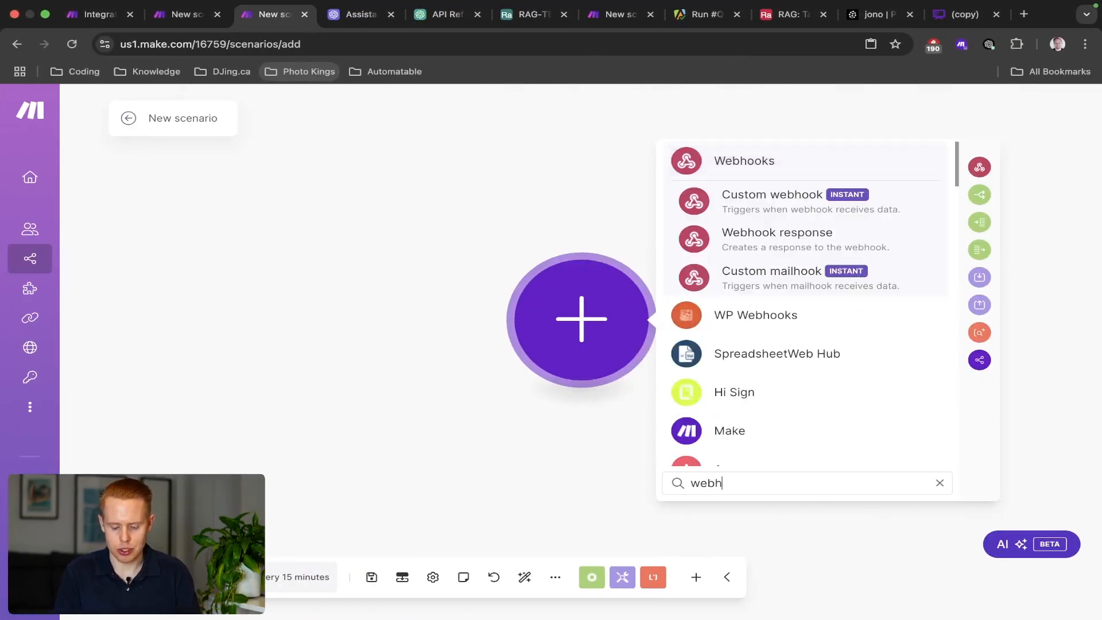
click(736, 237)
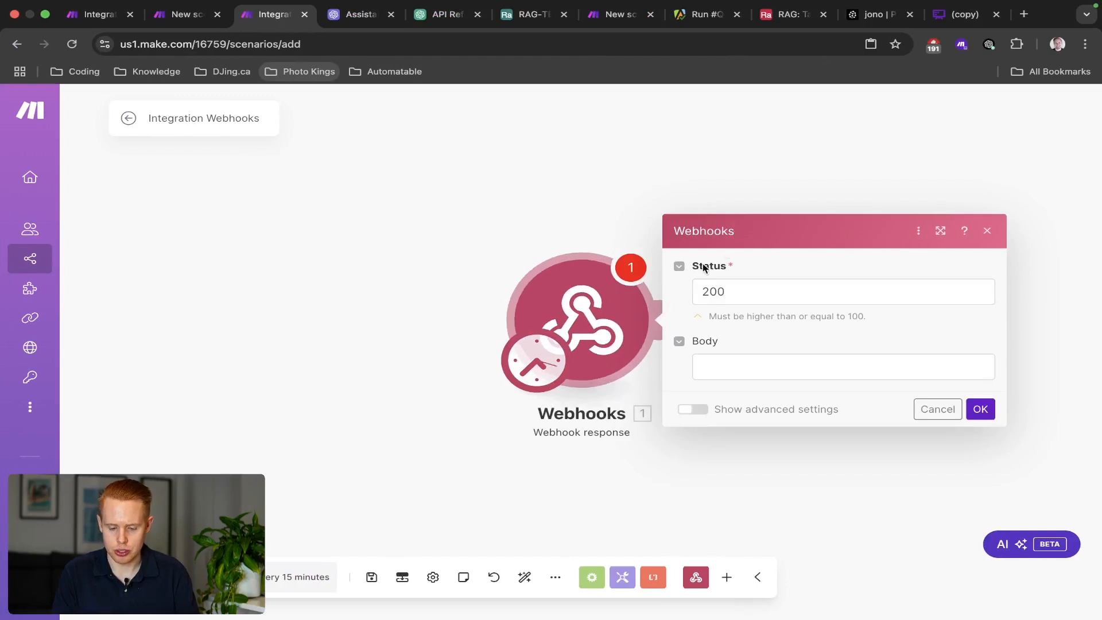
drag(450, 232, 690, 400)
key(Delete)
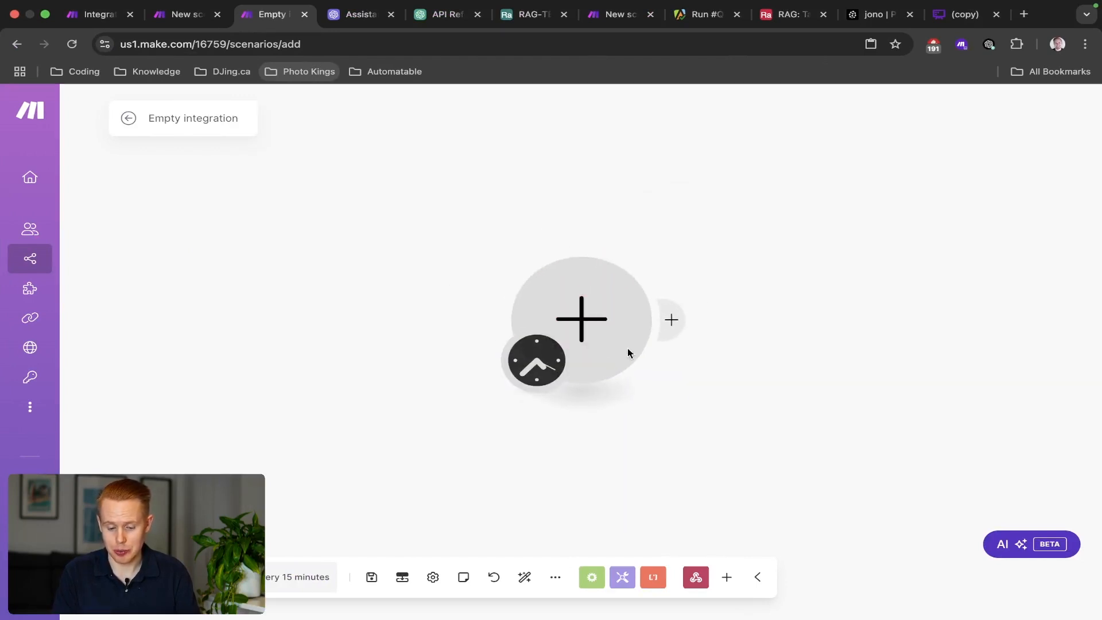
Add a Webhooks Custom webhook trigger as the first module and start creating a webhook.
click(558, 297)
click(701, 202)
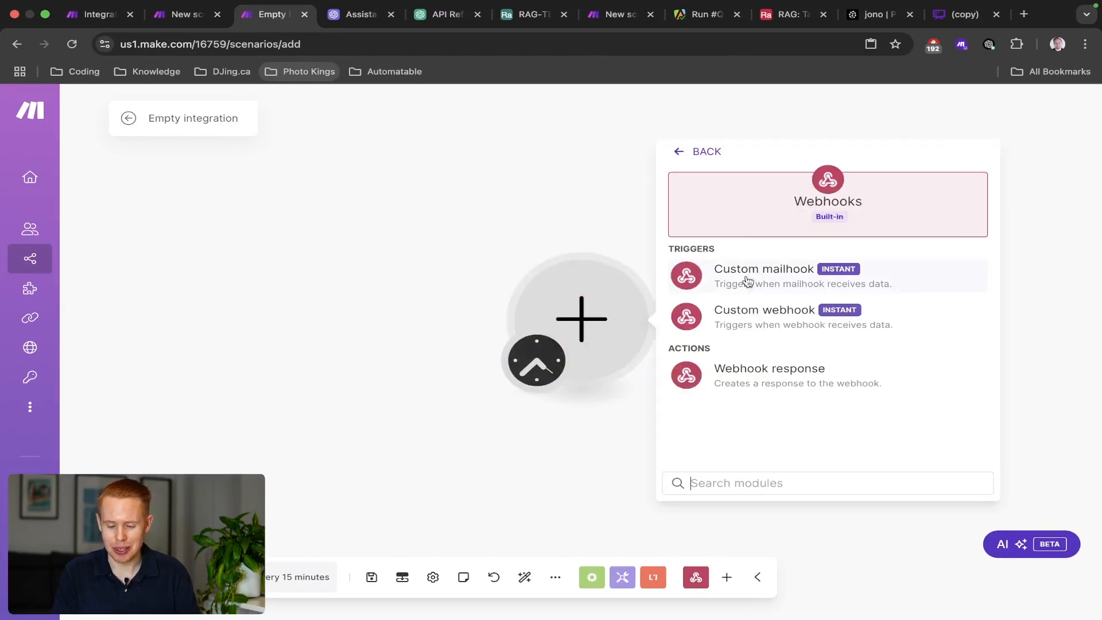
click(748, 314)
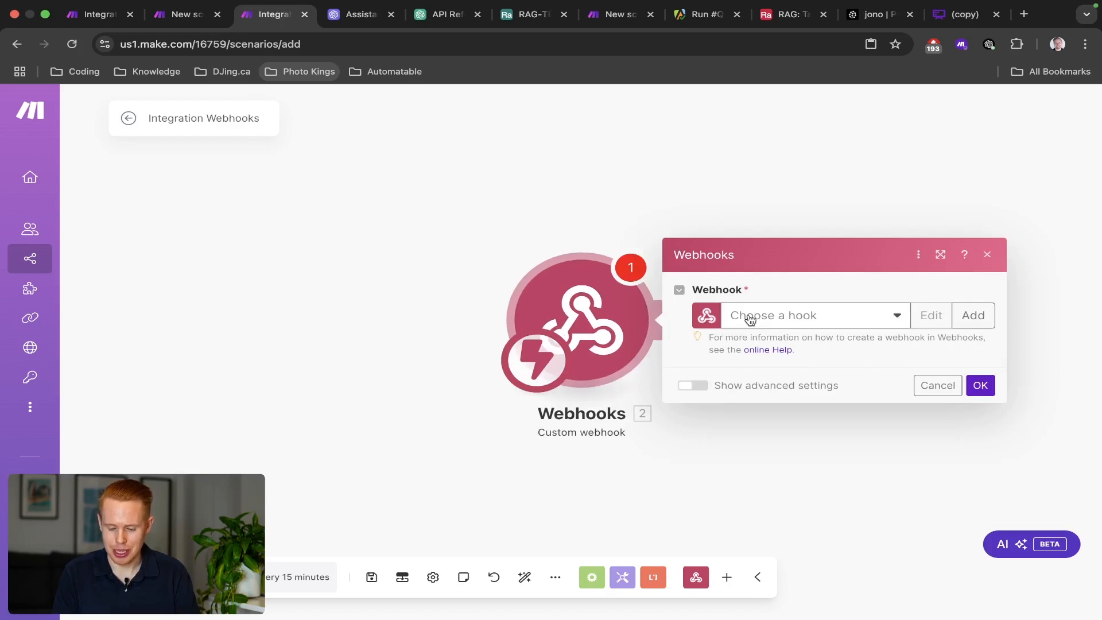
click(974, 315)
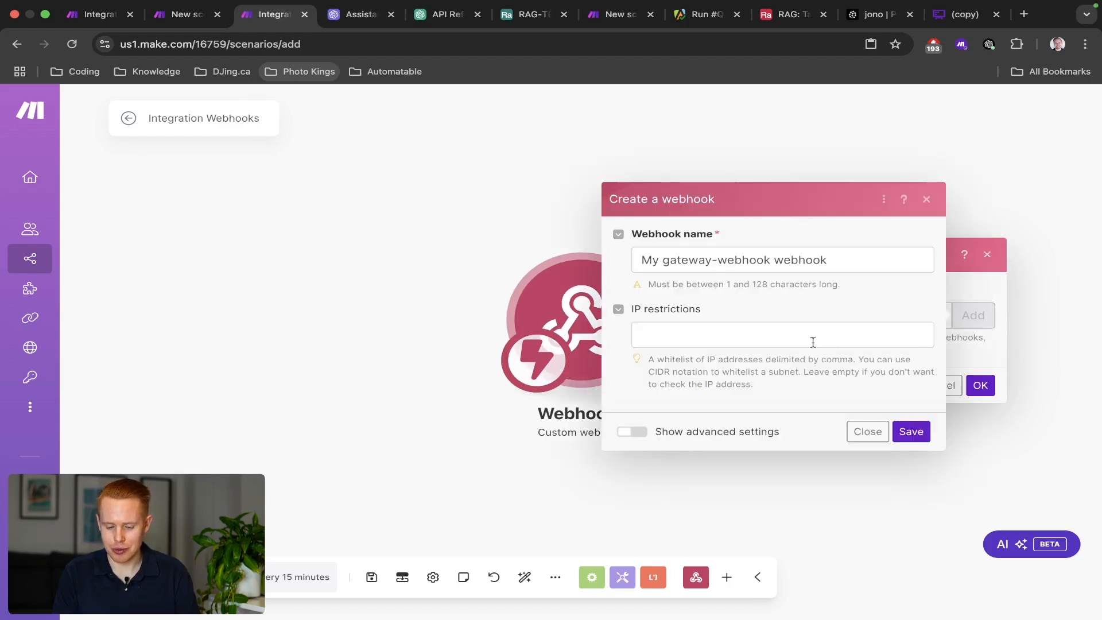
Name the new webhook RAG-TEST, save it, and copy its address.
triple_click(769, 249)
text(RAG-TEST-W)
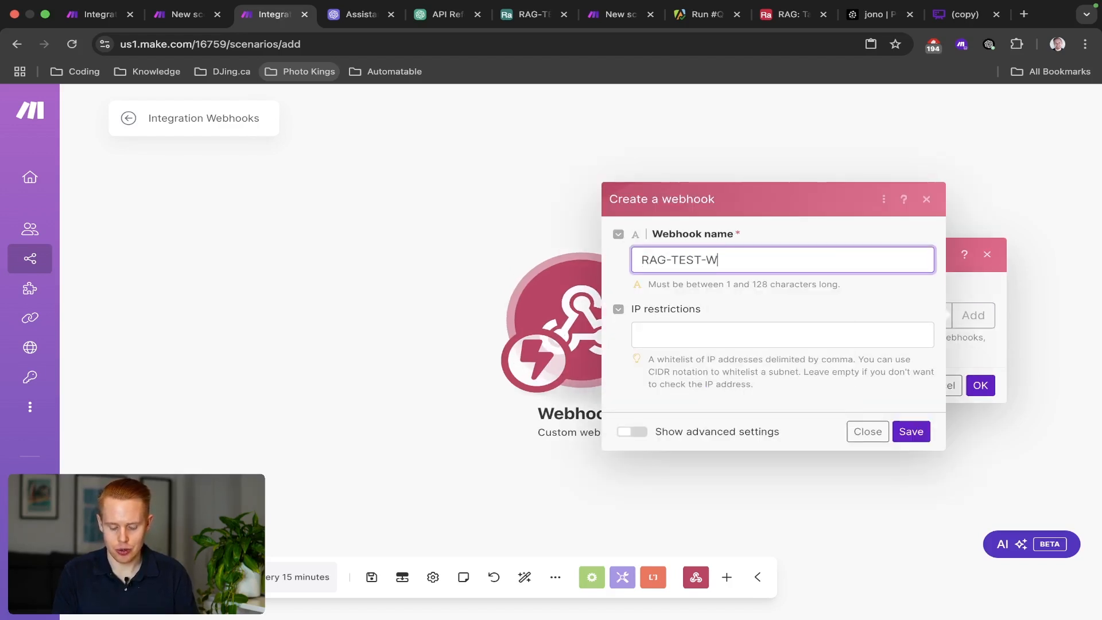
key(BackSpace)
key(BackSpace)
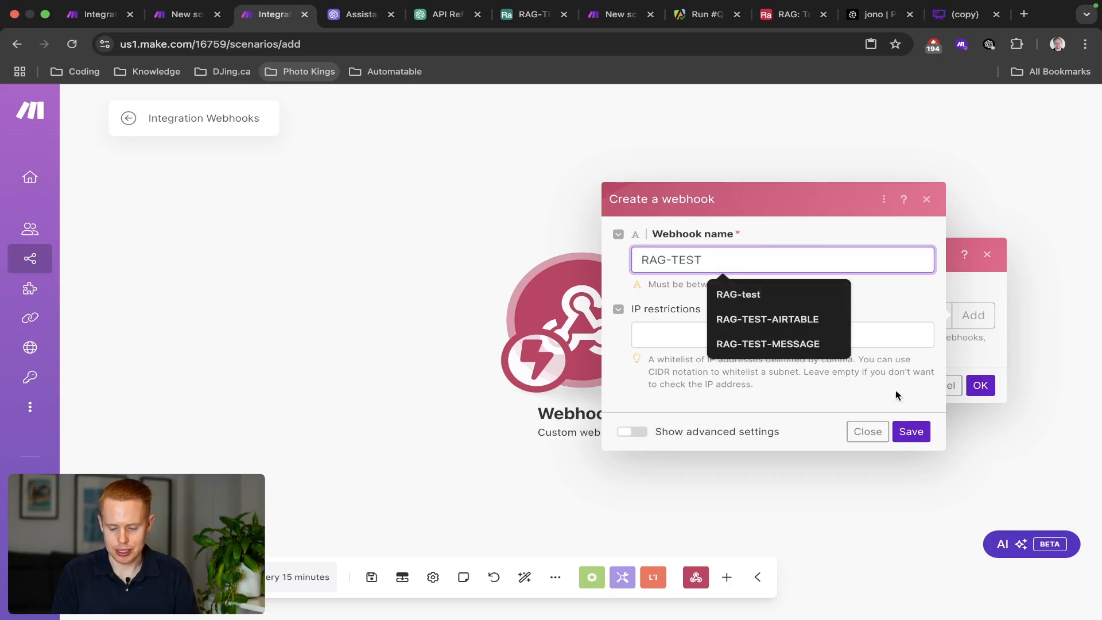
click(911, 431)
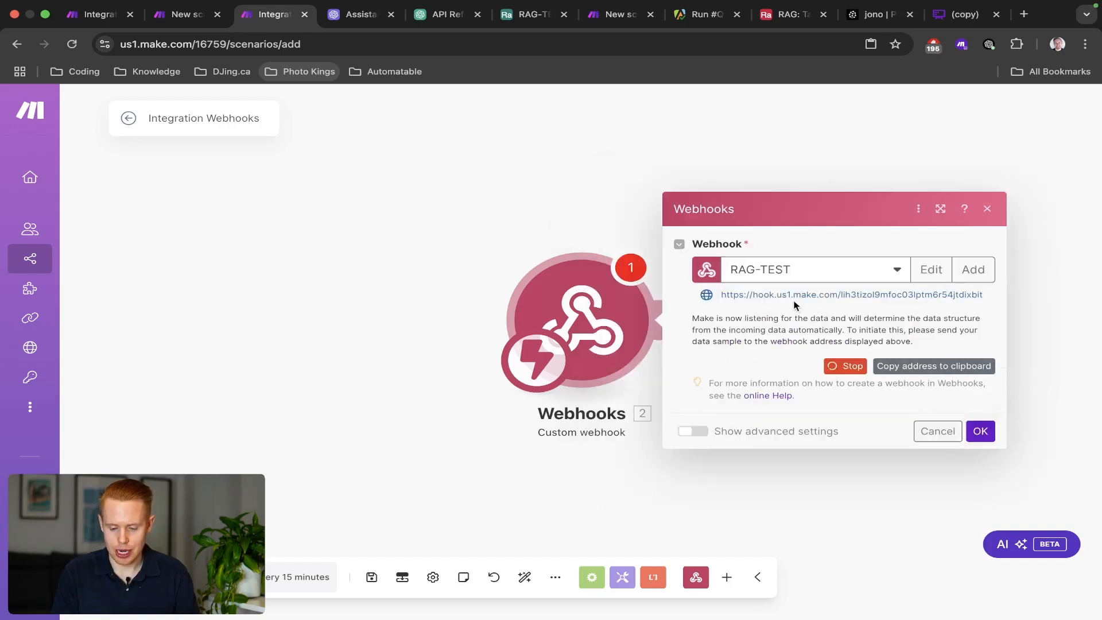
click(899, 367)
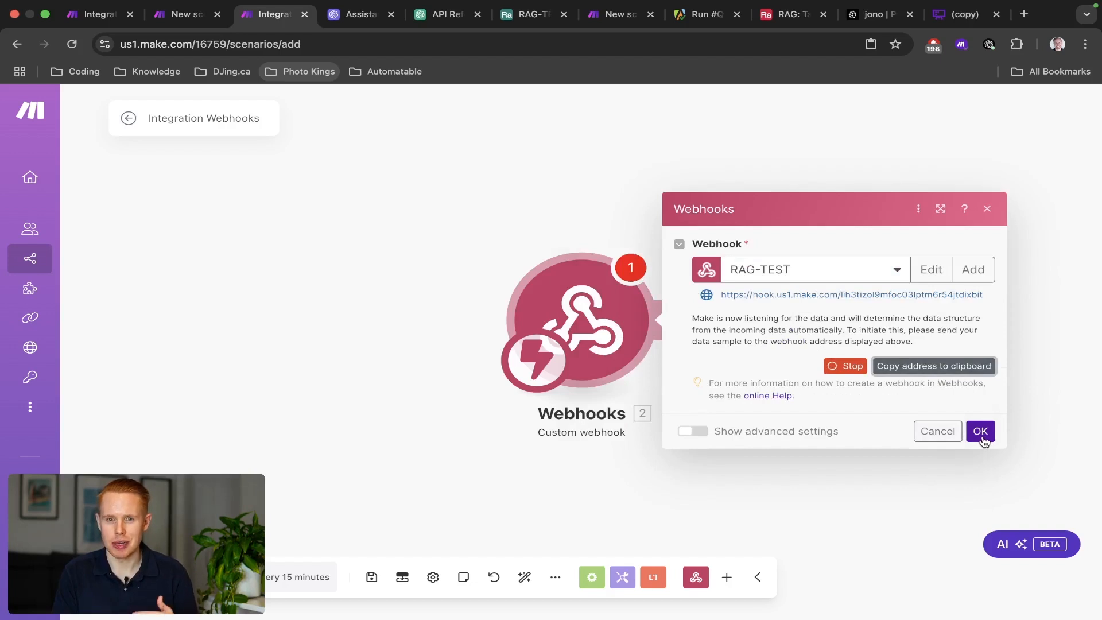
click(981, 431)
Delete the old HTTP module from the RAG-TEST-EMAIL scenario.
key(ctrl+shift+Tab)
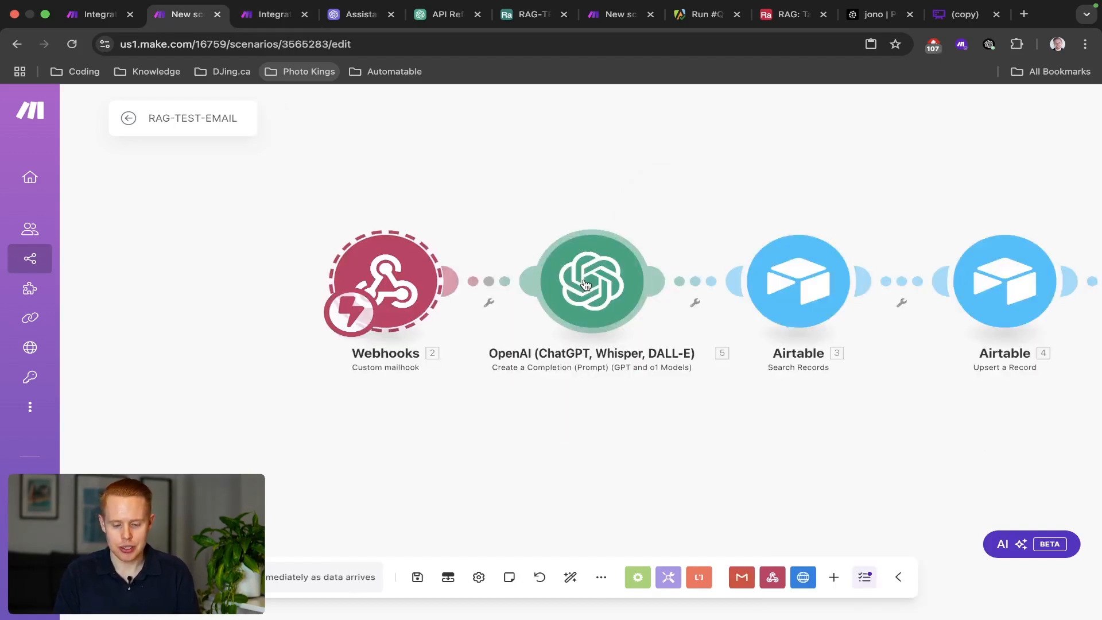
drag(597, 202, 270, 200)
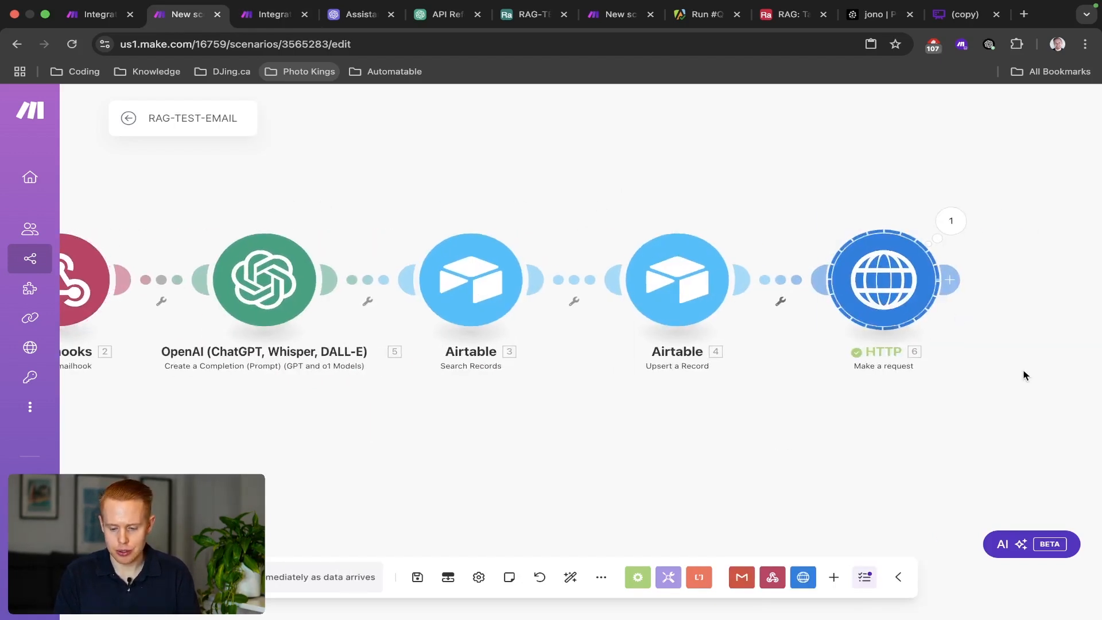
key(Delete)
click(753, 280)
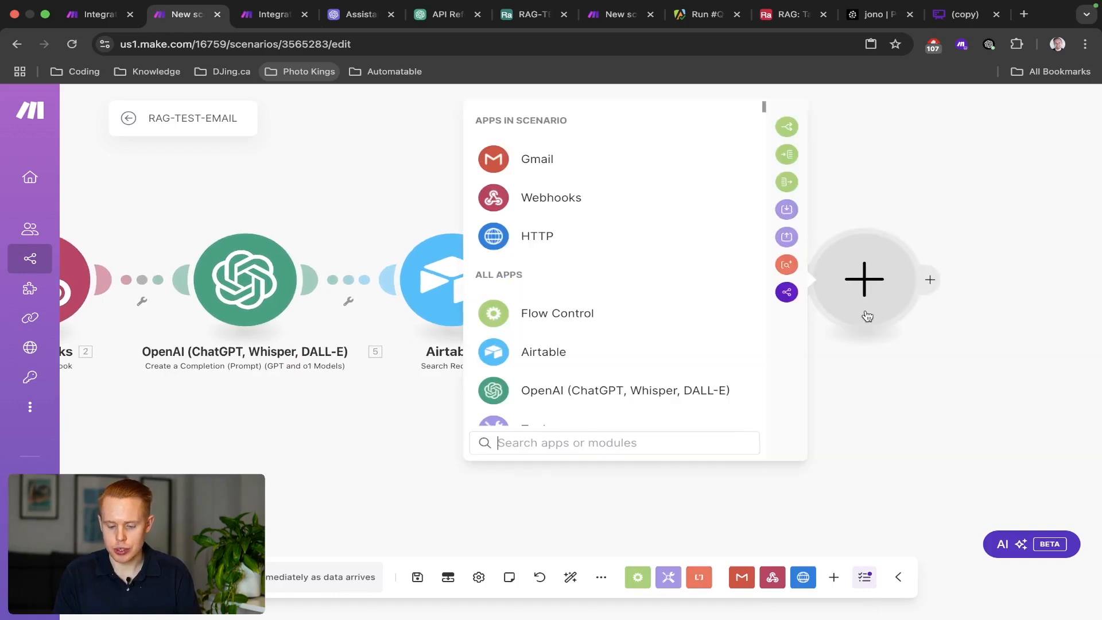
text(http)
click(562, 110)
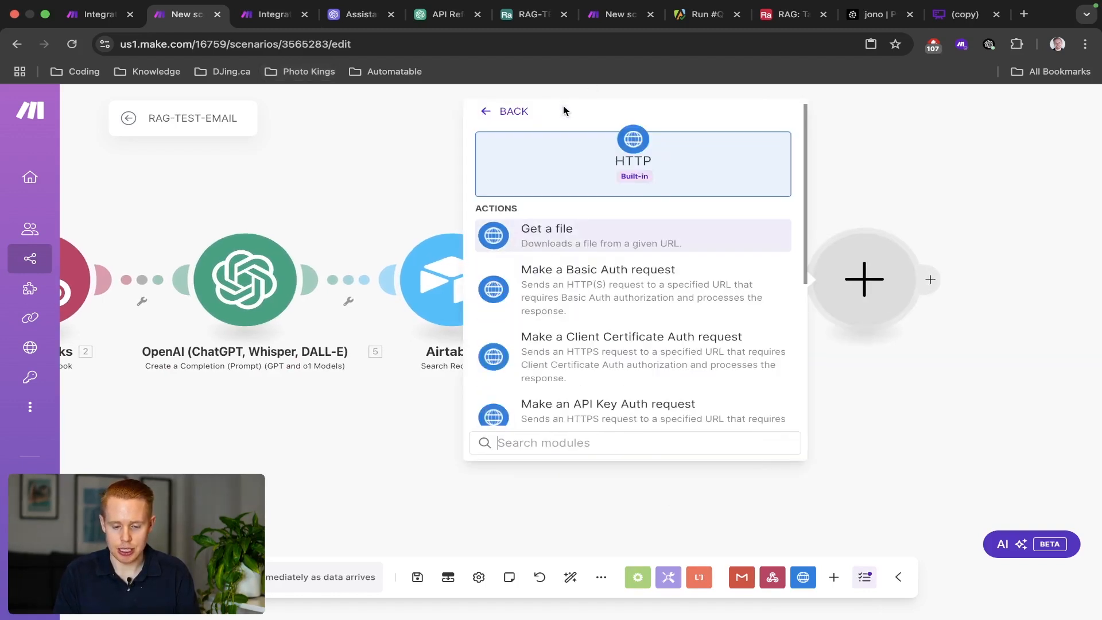
click(338, 195)
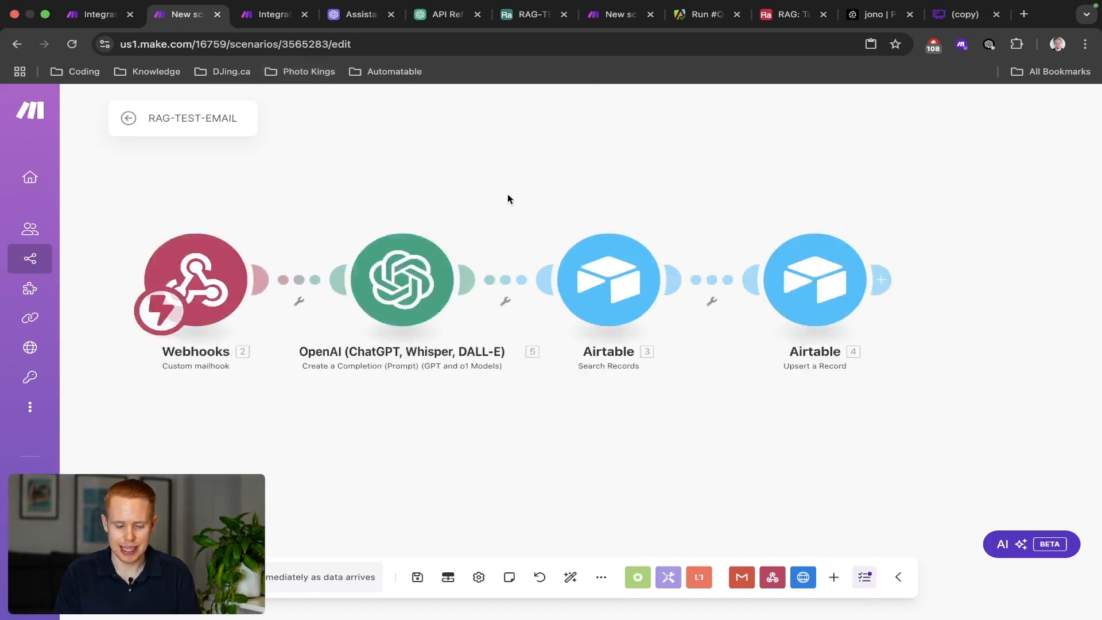
Compare the RAG-TEST-EMAIL modules with the Integration Webhooks scenario's Webhooks module.
drag(281, 221, 1097, 457)
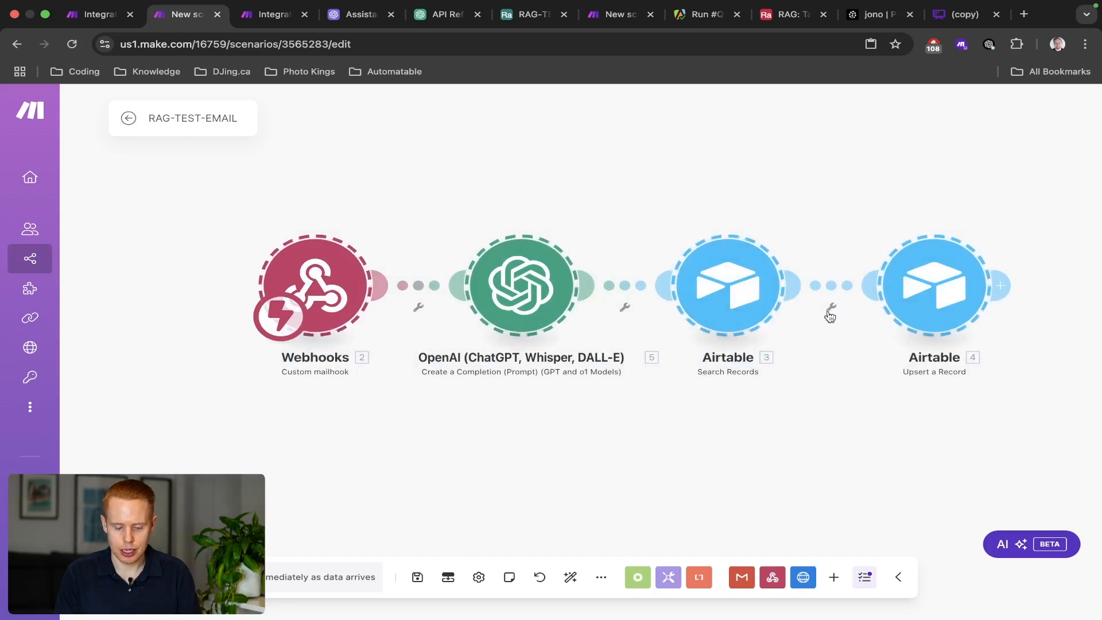
key(ctrl+Tab)
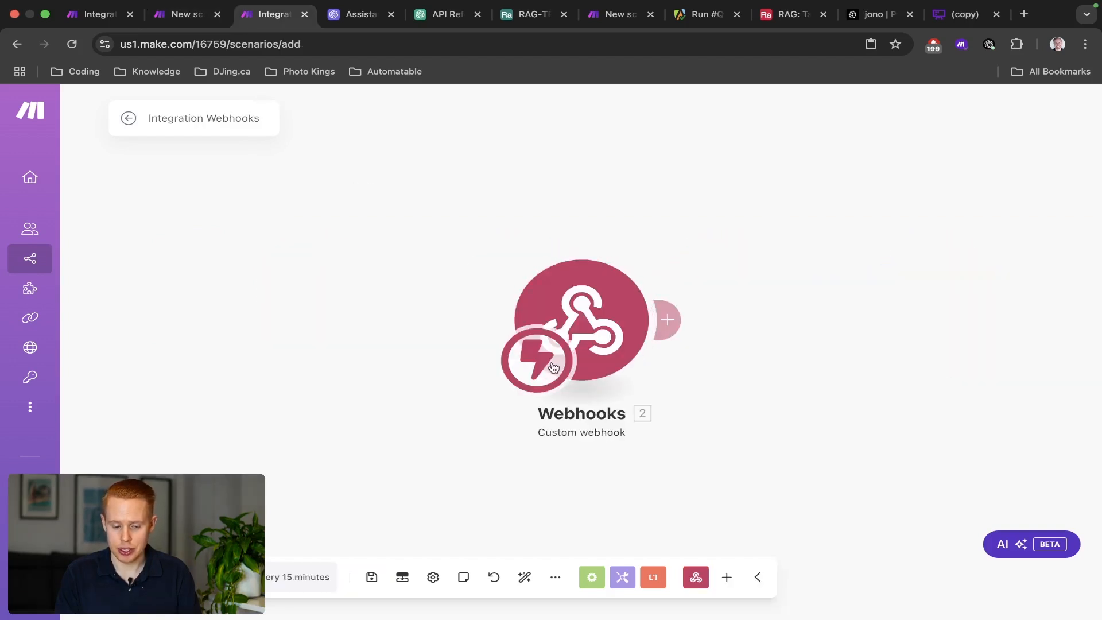
key(ctrl+shift+Tab)
drag(210, 190, 417, 423)
drag(459, 192, 1010, 388)
drag(1041, 431, 830, 425)
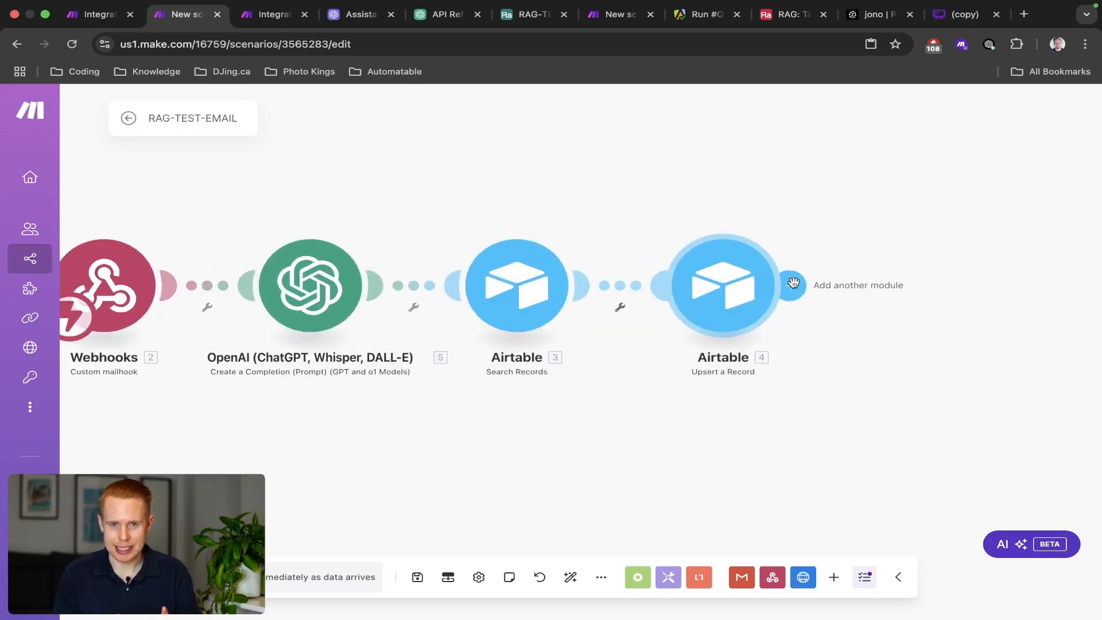
key(ctrl+Tab)
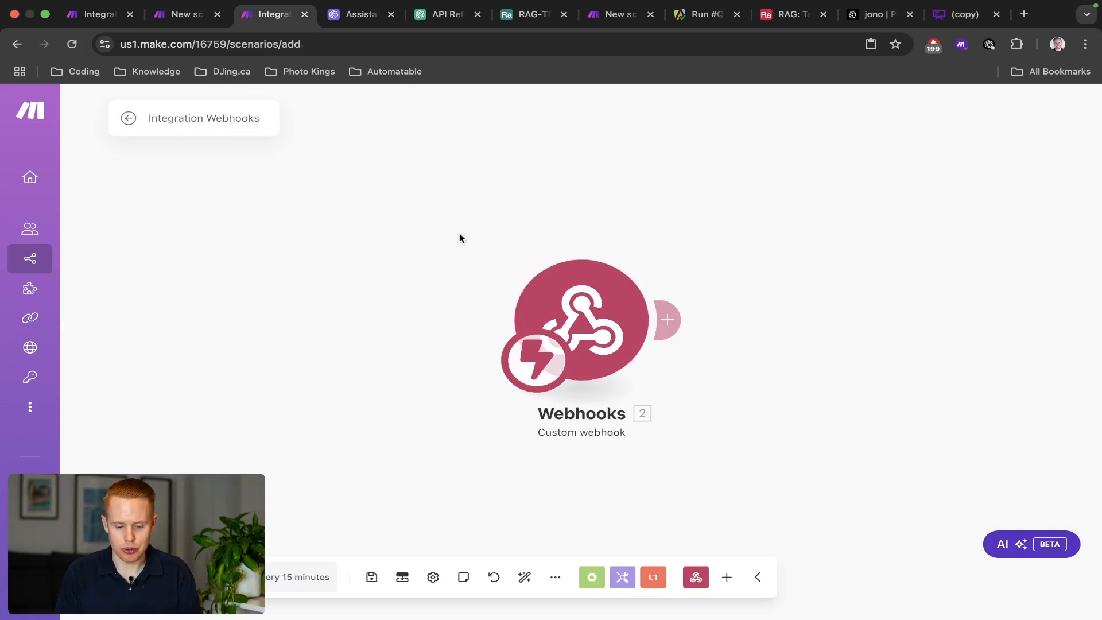
drag(441, 221, 738, 499)
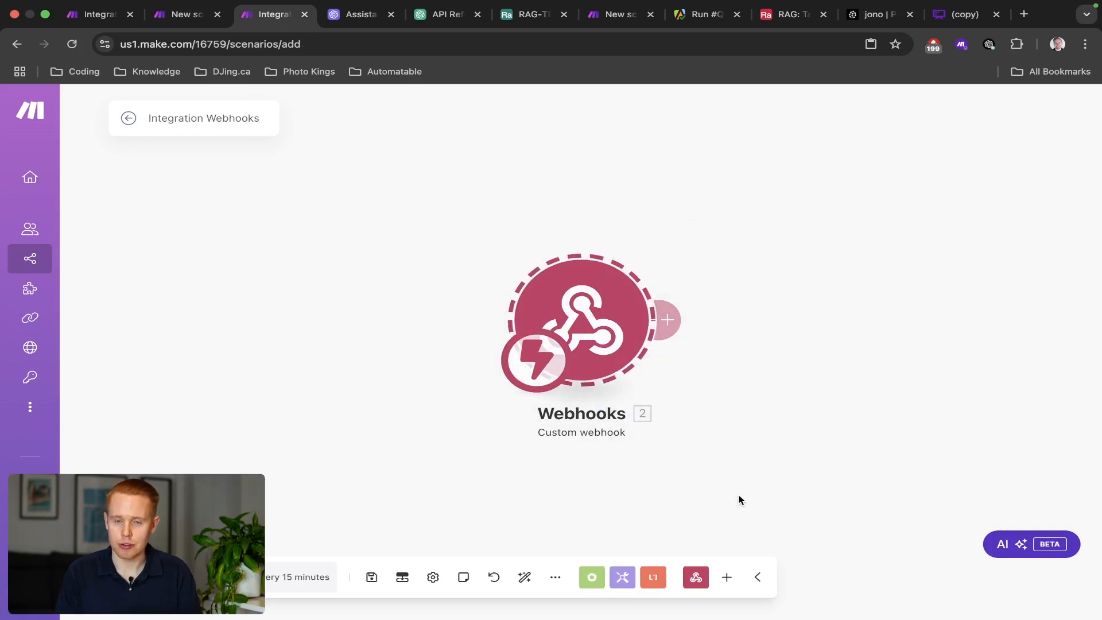
key(ctrl+shift+Tab)
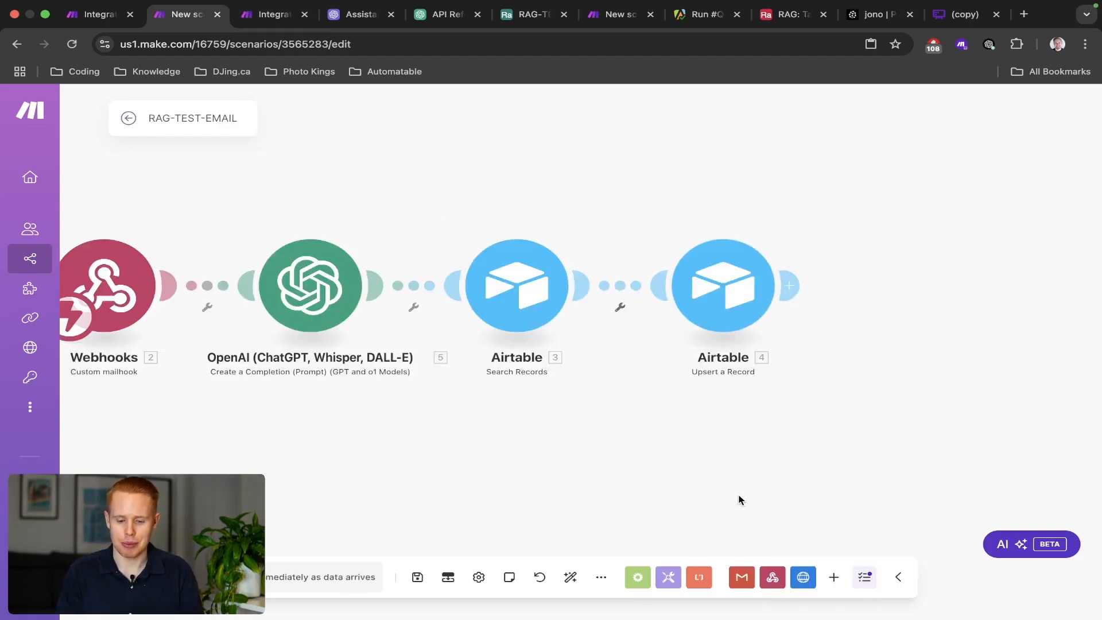
Add an HTTP Make a request module after Upsert a Record.
click(791, 285)
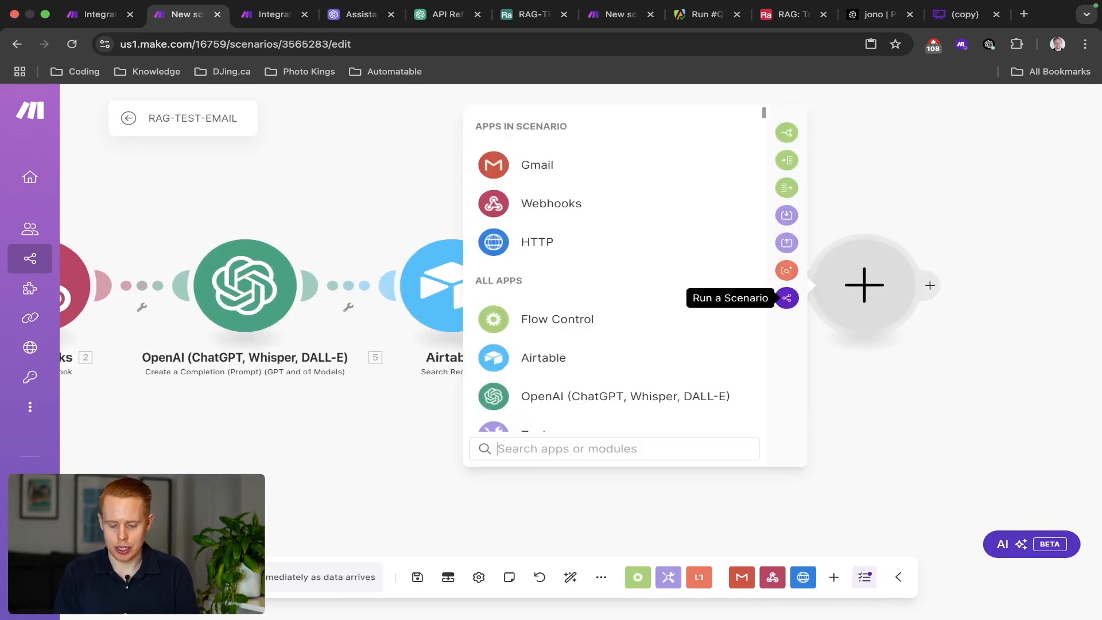
text(http)
click(626, 131)
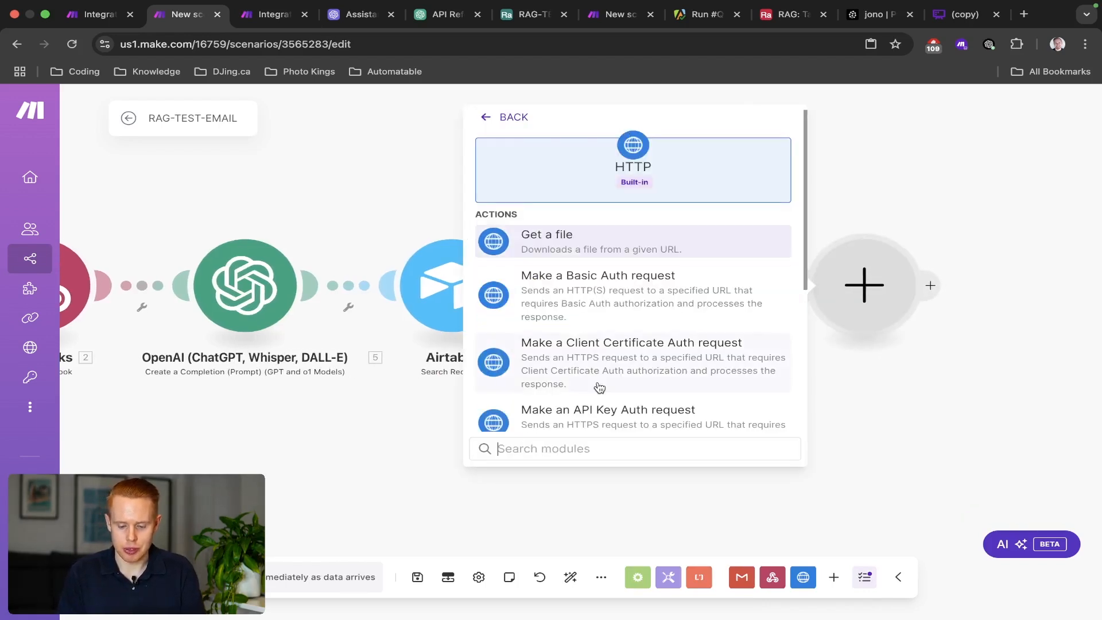
scroll(598, 379, down, 5)
click(601, 295)
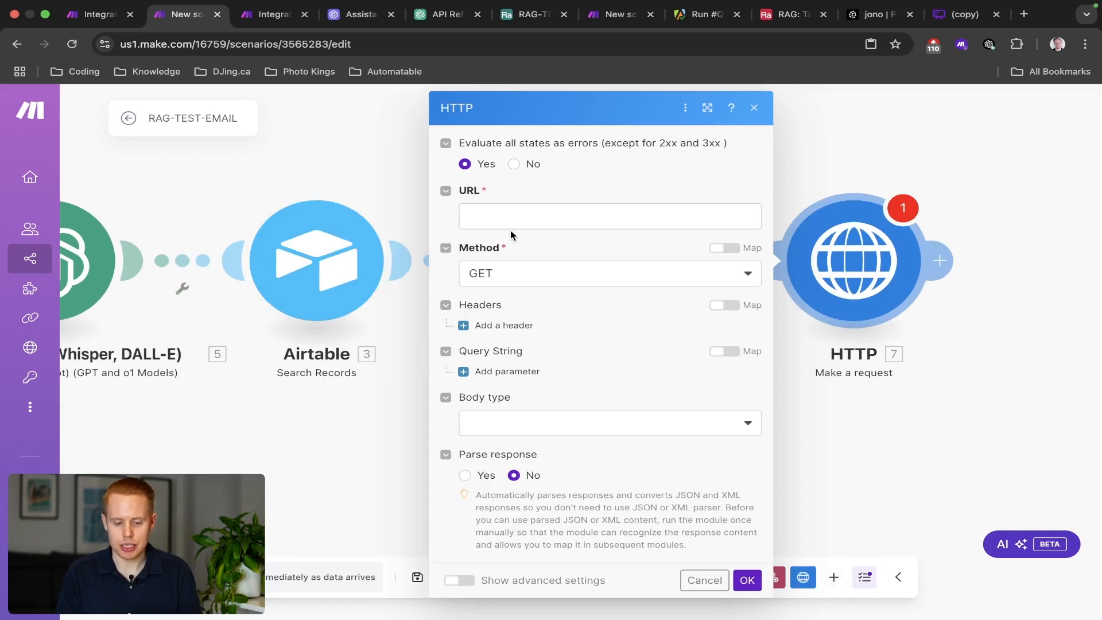
scroll(238, 240, down, 3)
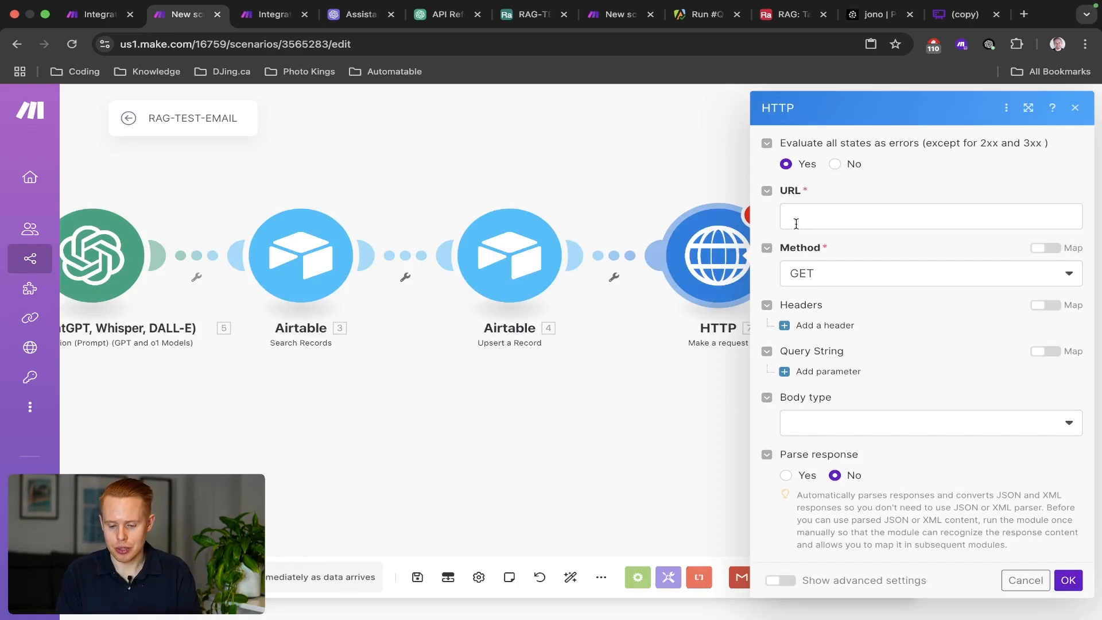
Paste the RAG-TEST webhook address as the request URL and reopen the webhook settings.
click(796, 224)
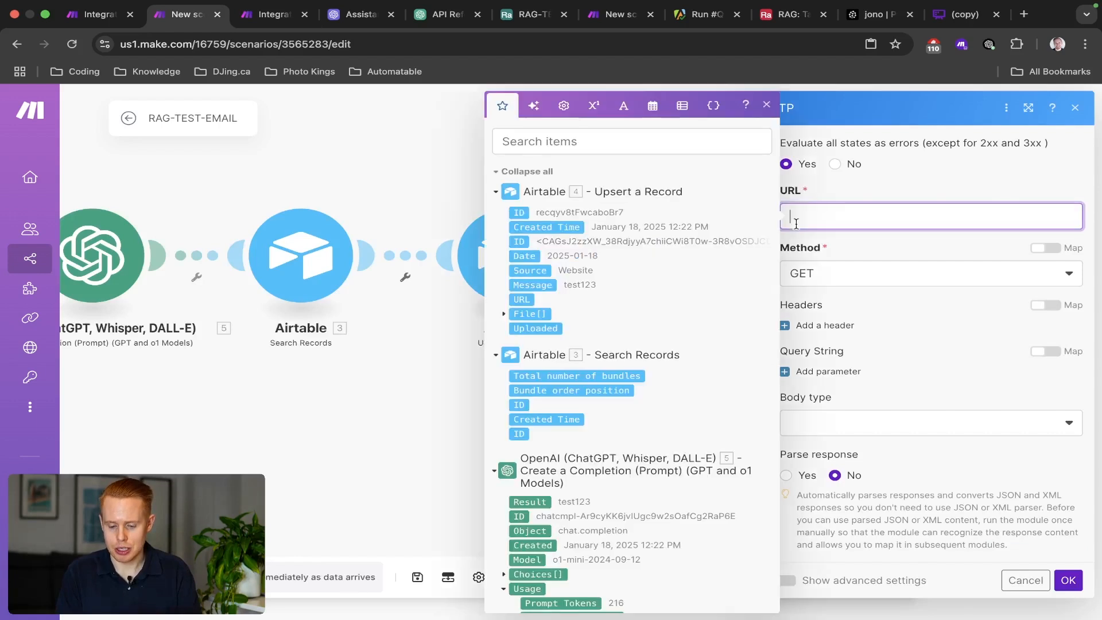
key(ctrl+v)
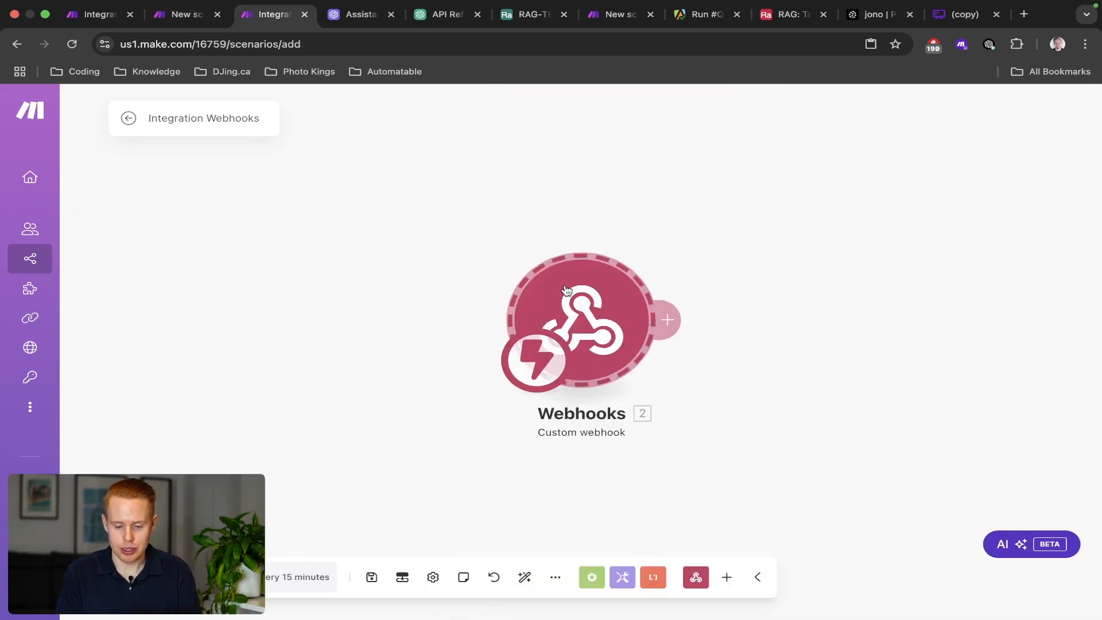
click(568, 290)
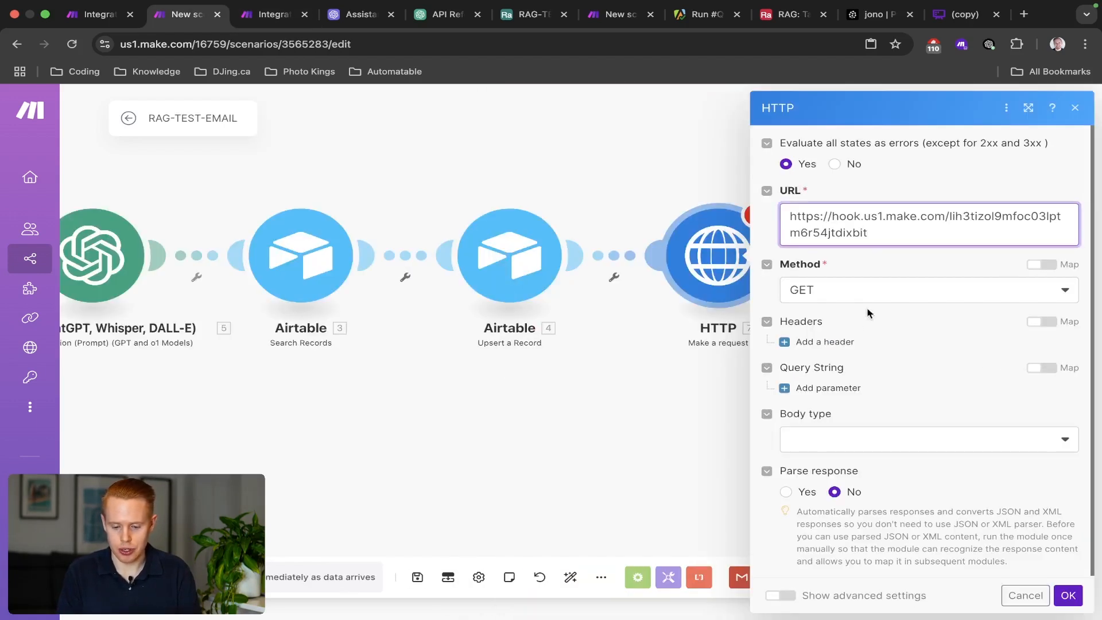
Close the webhook settings and save the Integration Webhooks scenario.
click(827, 221)
key(super+a)
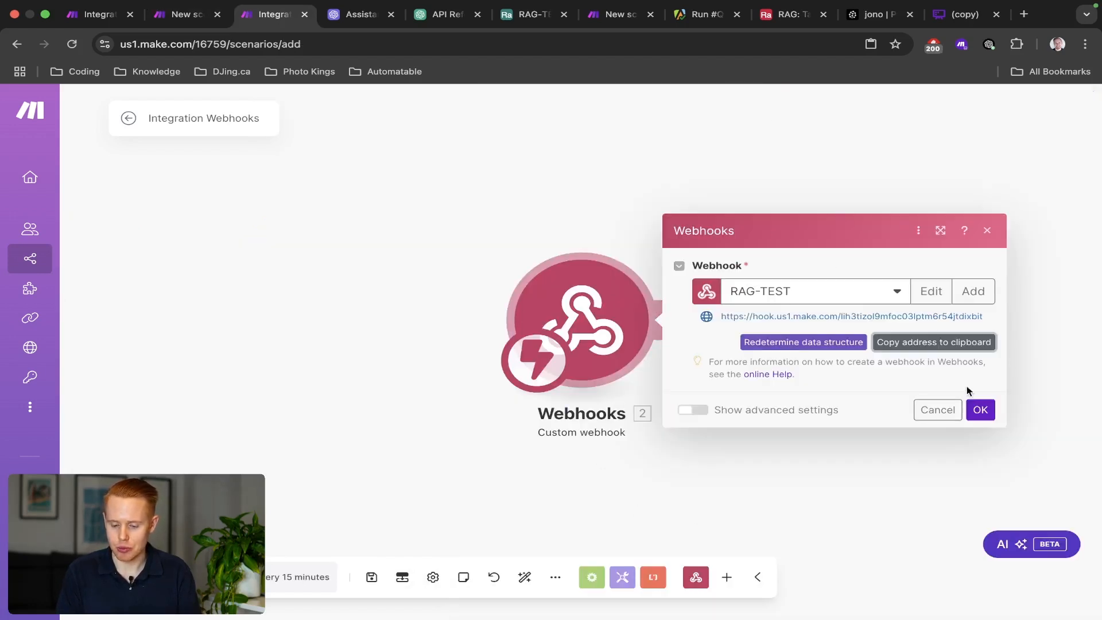
click(979, 406)
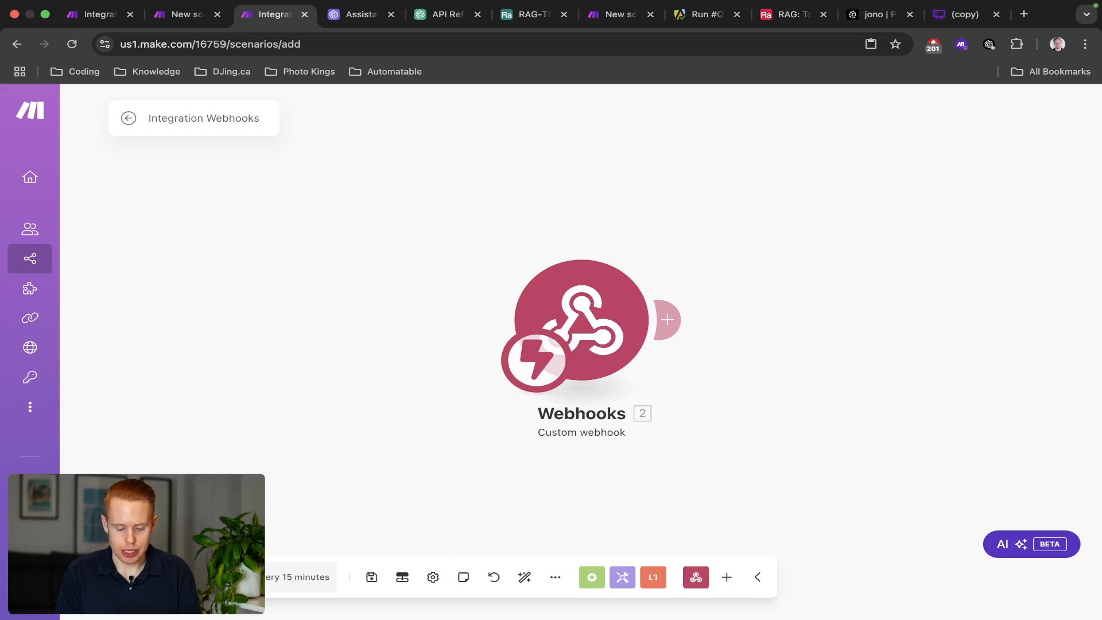
key(ctrl+shift+Tab)
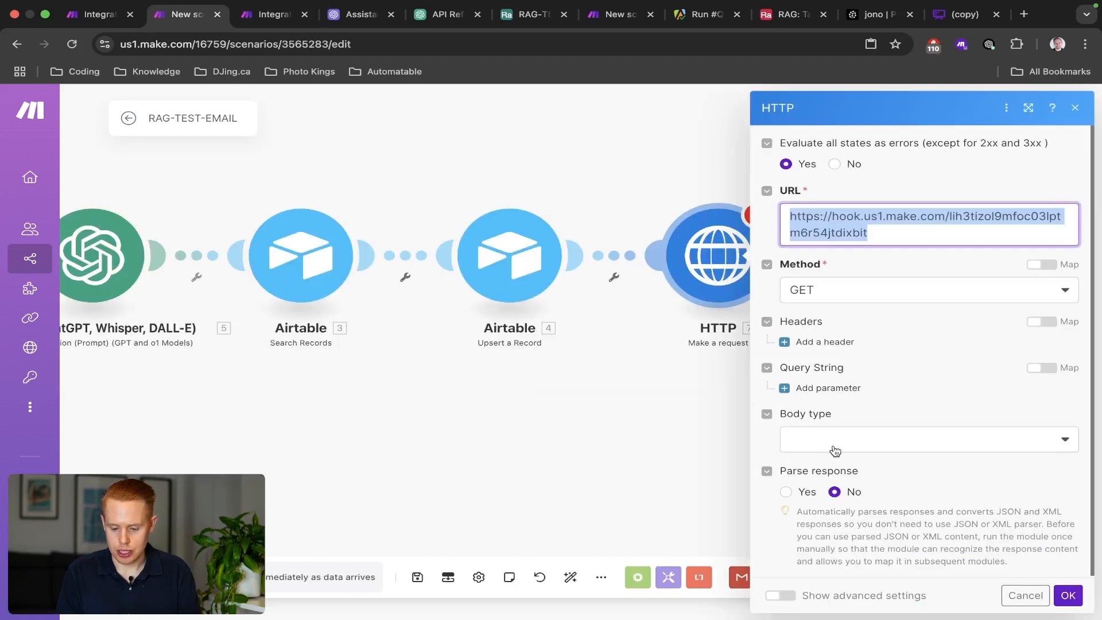
Set the HTTP request method to POST.
click(843, 291)
click(832, 365)
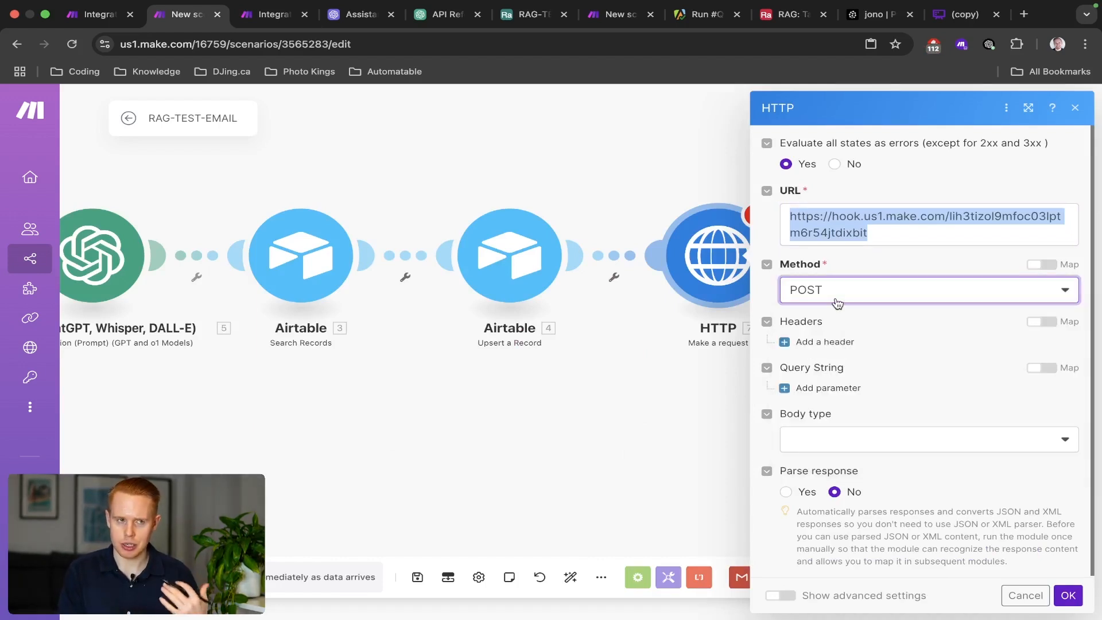
click(837, 303)
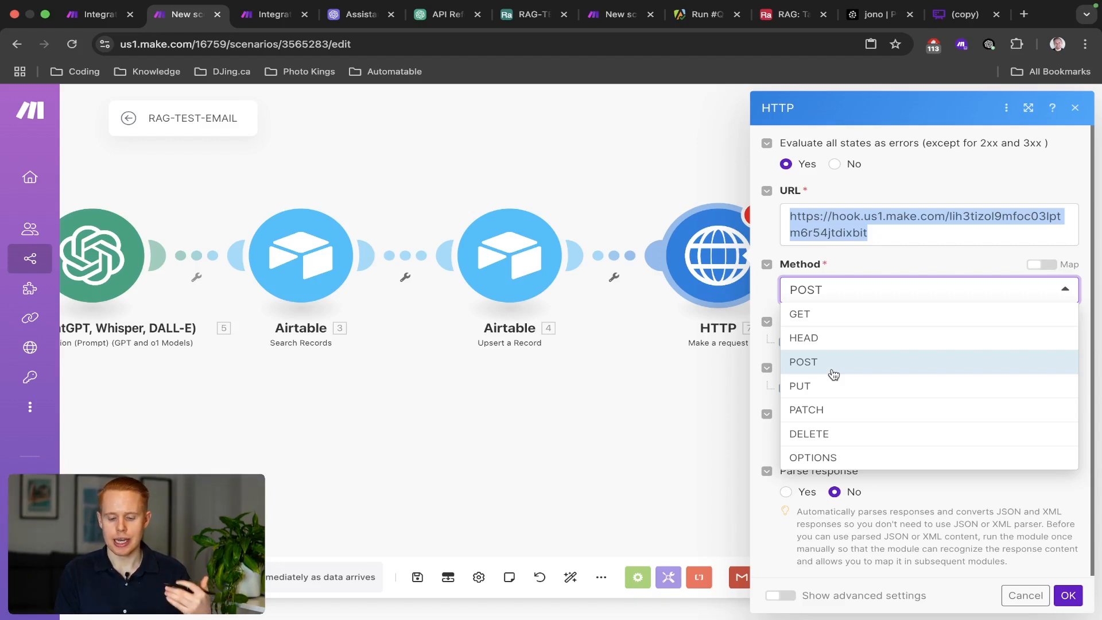
click(833, 362)
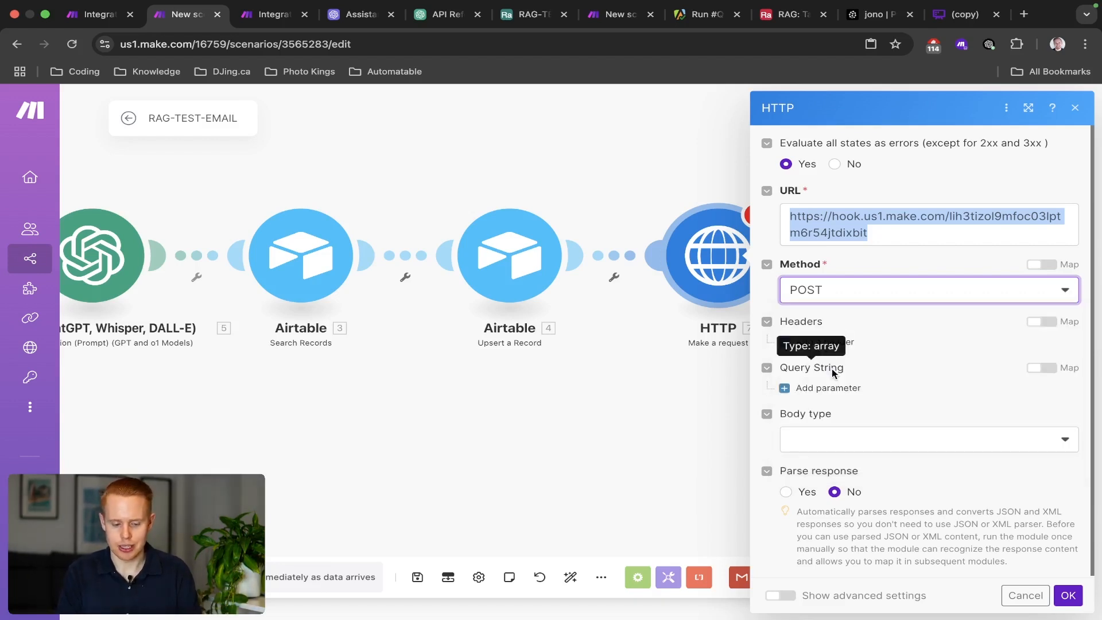
key(ctrl+Tab)
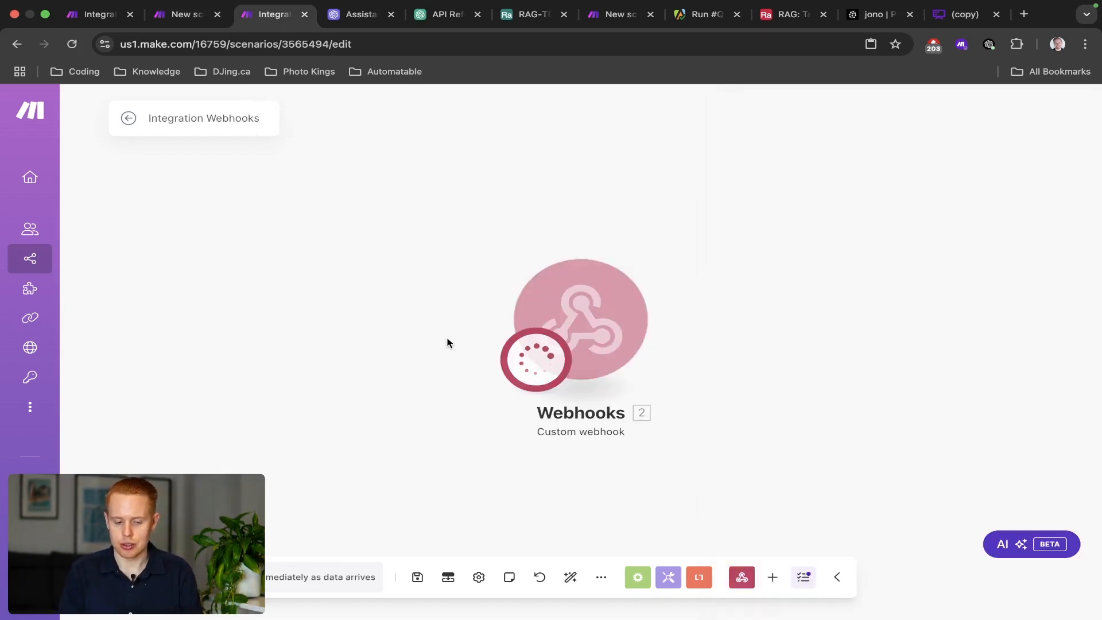
key(ctrl+shift+Tab)
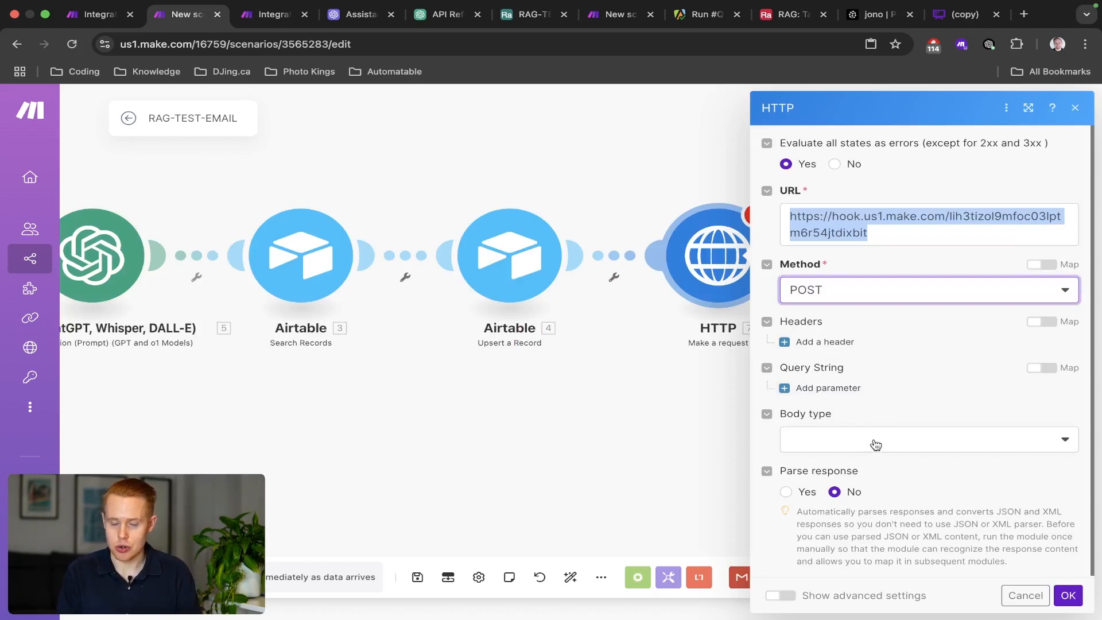
click(875, 445)
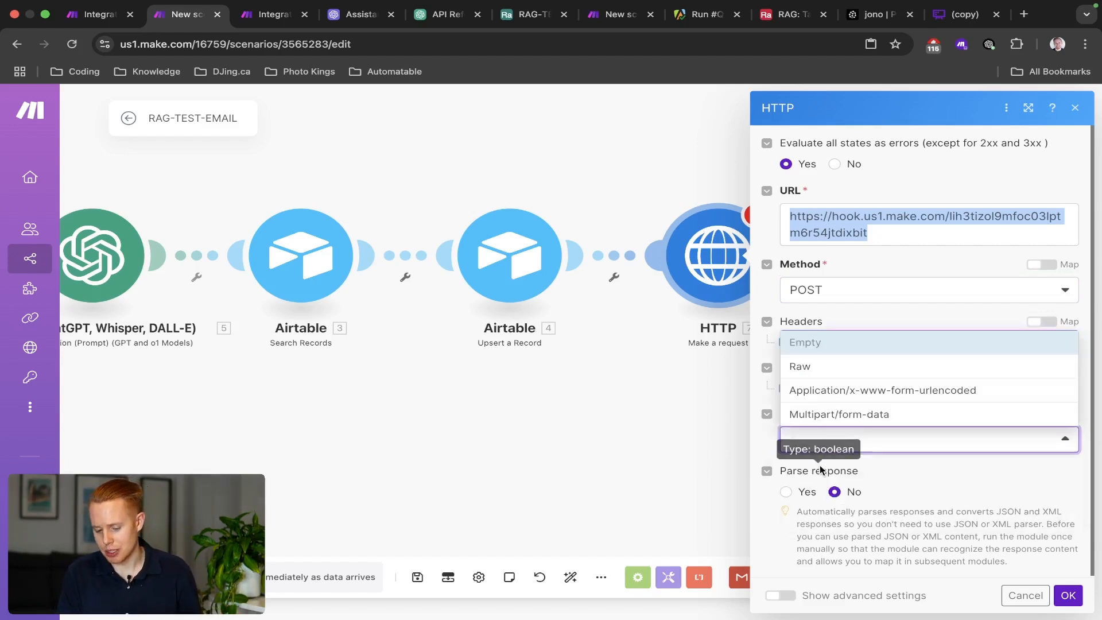
Use an Application/x-www-form-urlencoded body and add two fields.
click(824, 393)
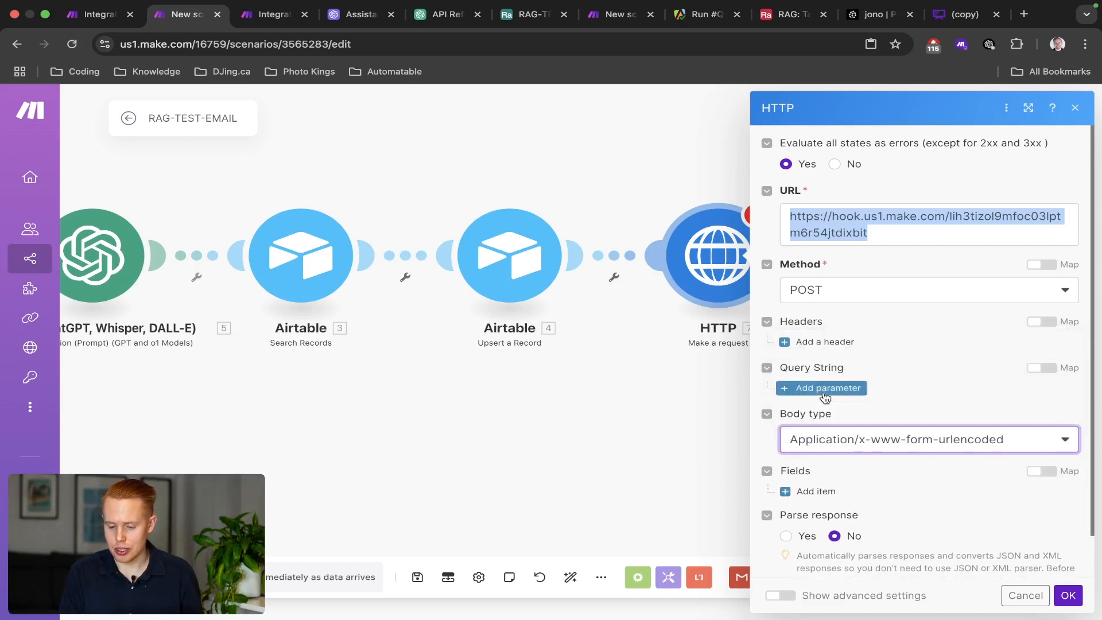
scroll(885, 456, down, 2)
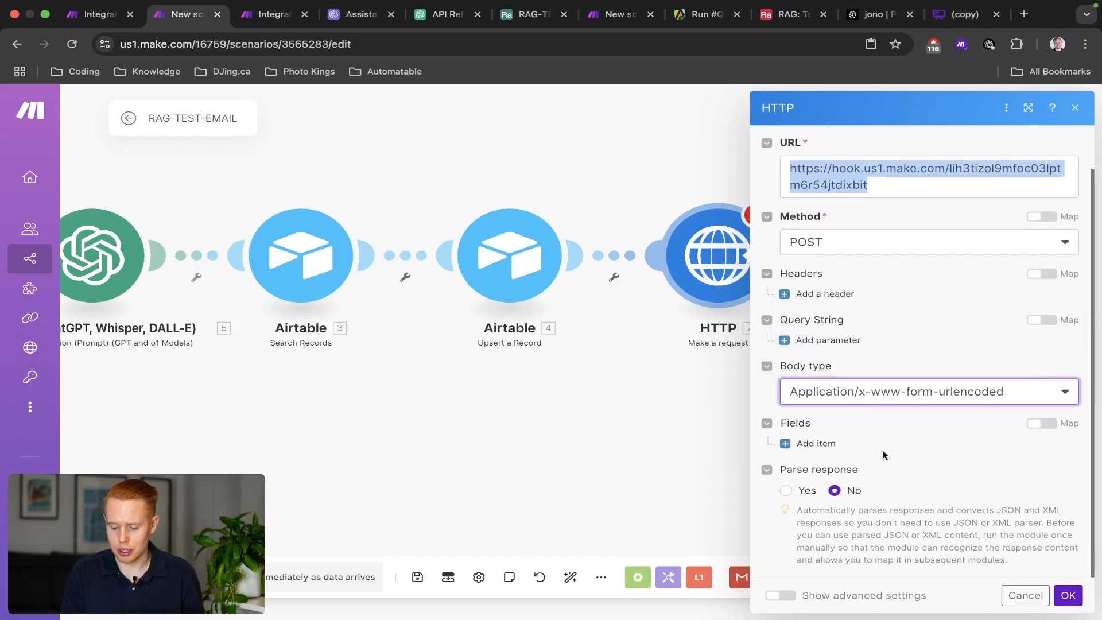
click(818, 443)
scroll(854, 411, down, 3)
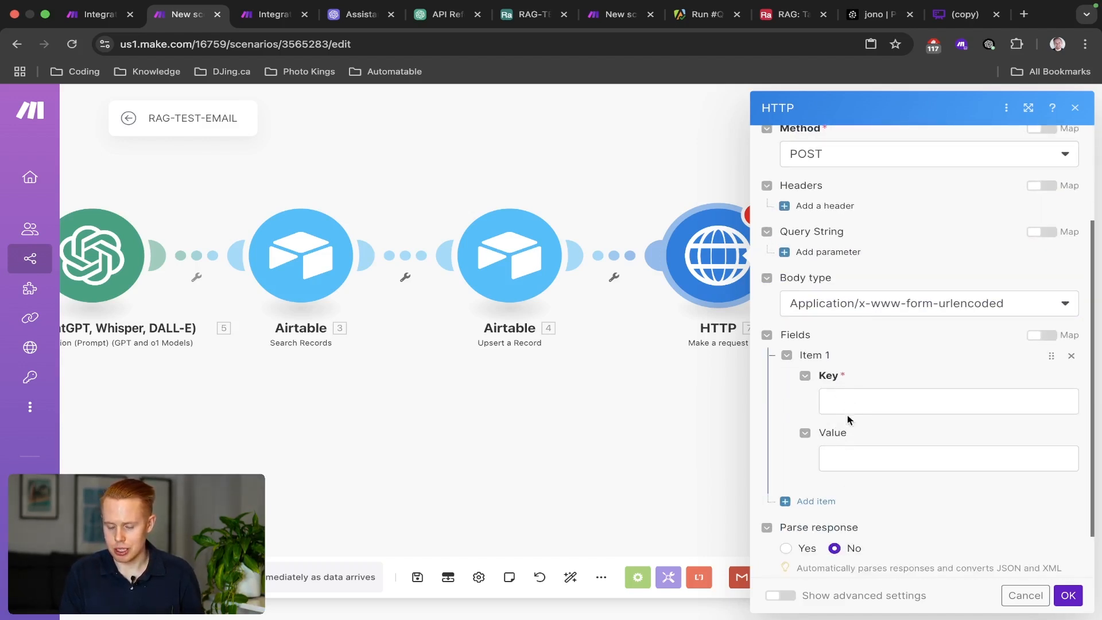
click(818, 502)
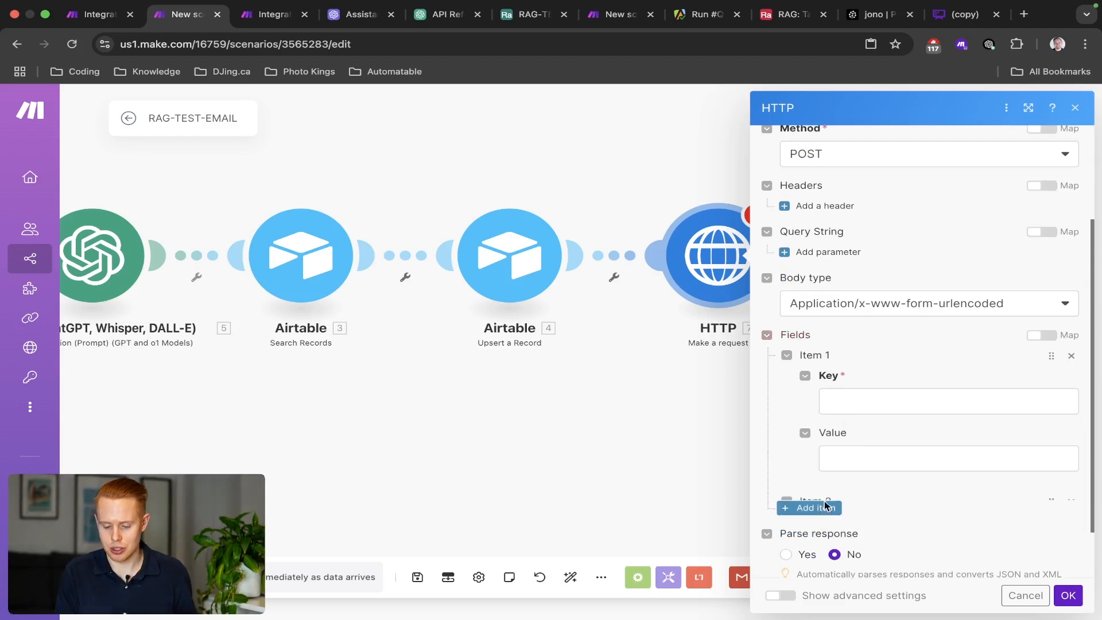
Key the first two fields name and email.
click(857, 399)
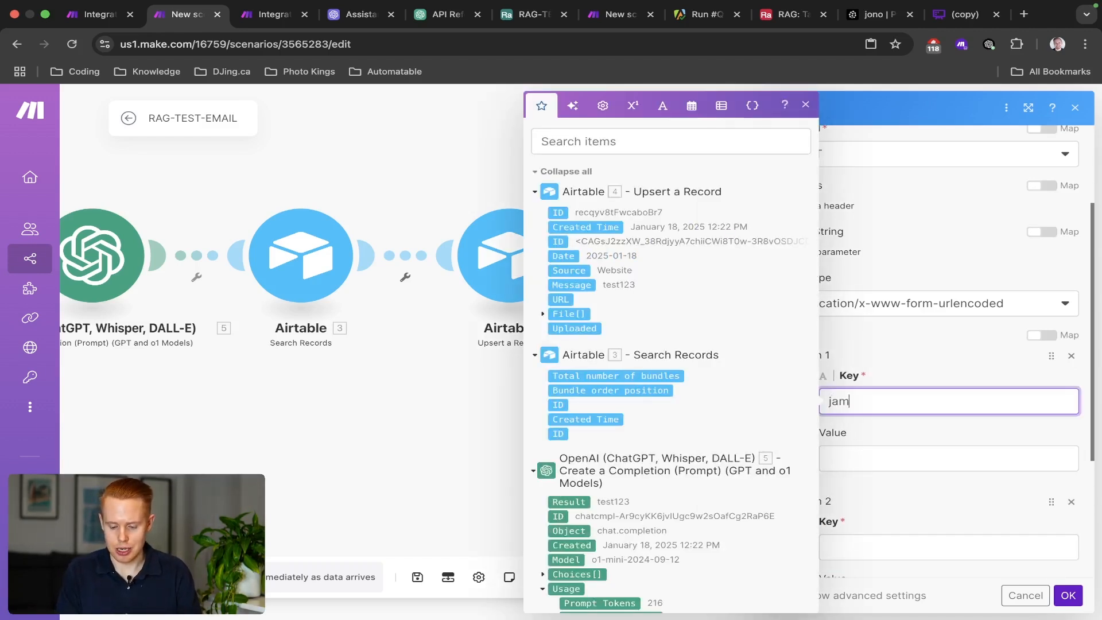
text(jame)
key(BackSpace)
key(BackSpace)
key(BackSpace)
key(BackSpace)
text(name)
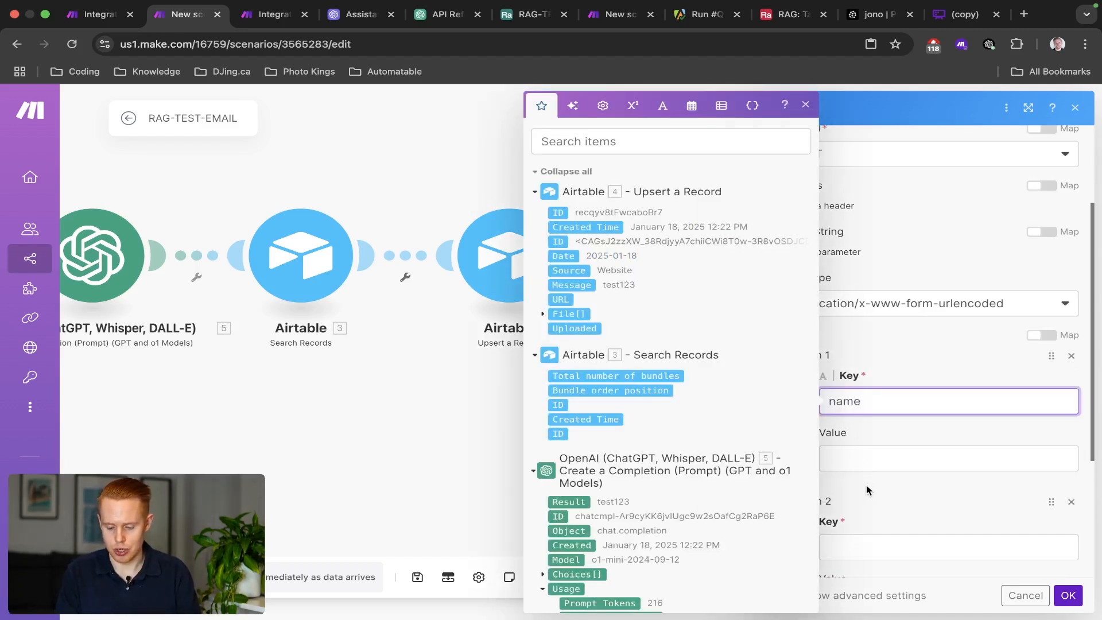
scroll(868, 490, down, 2)
click(863, 431)
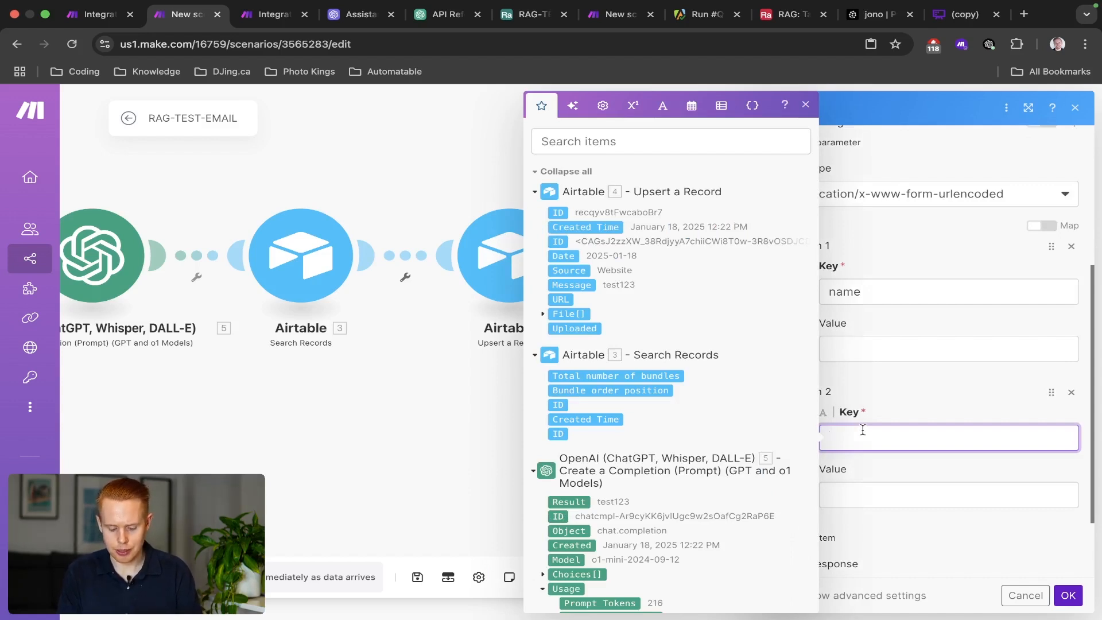
text(email)
scroll(873, 443, down, 2)
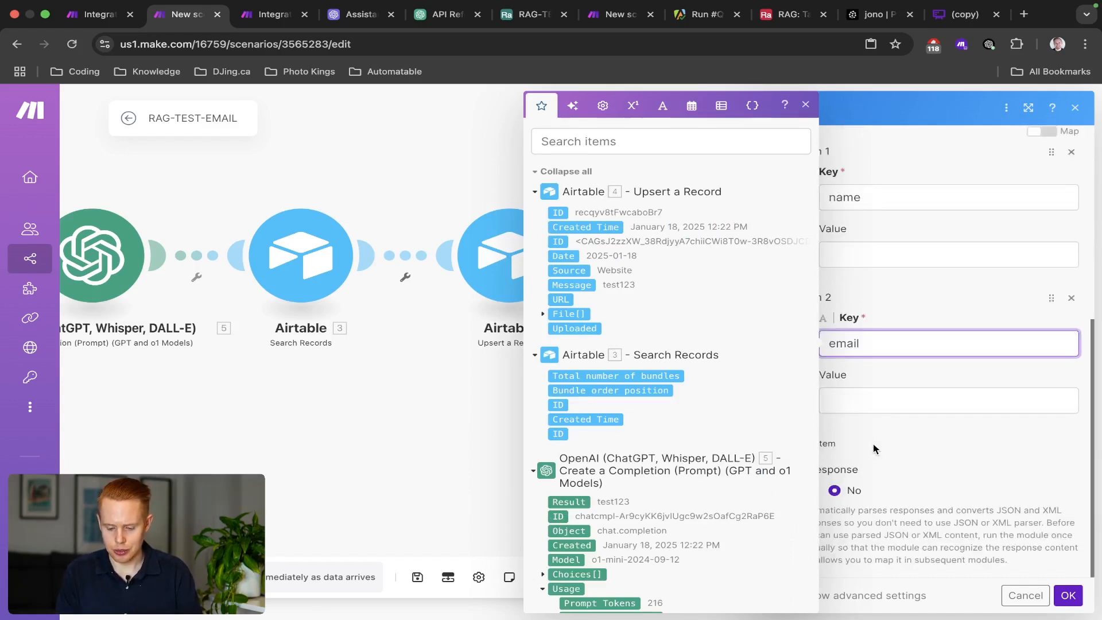
Add third and fourth fields, keying the fourth one message_body.
click(836, 454)
click(852, 486)
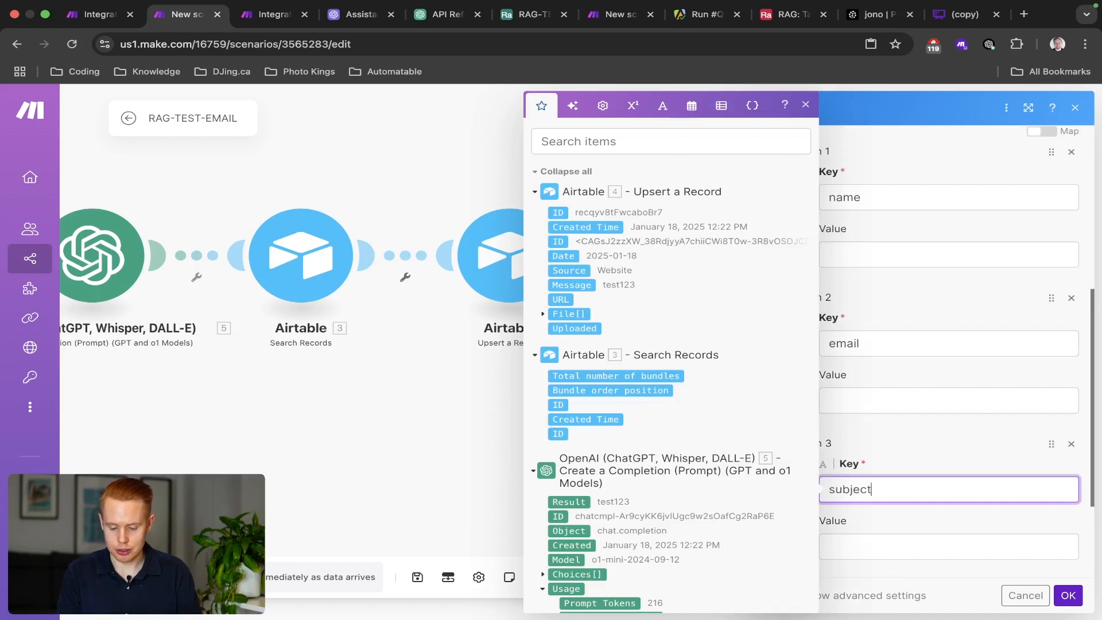
text(e)
click(874, 462)
scroll(861, 471, down, 3)
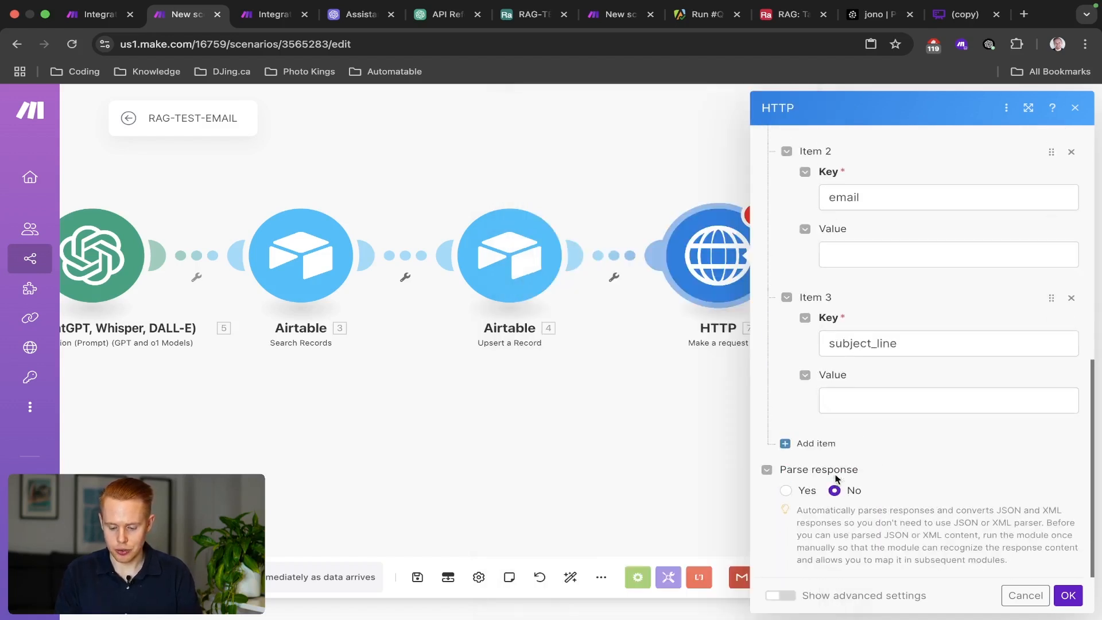
click(825, 444)
click(869, 482)
text(messa)
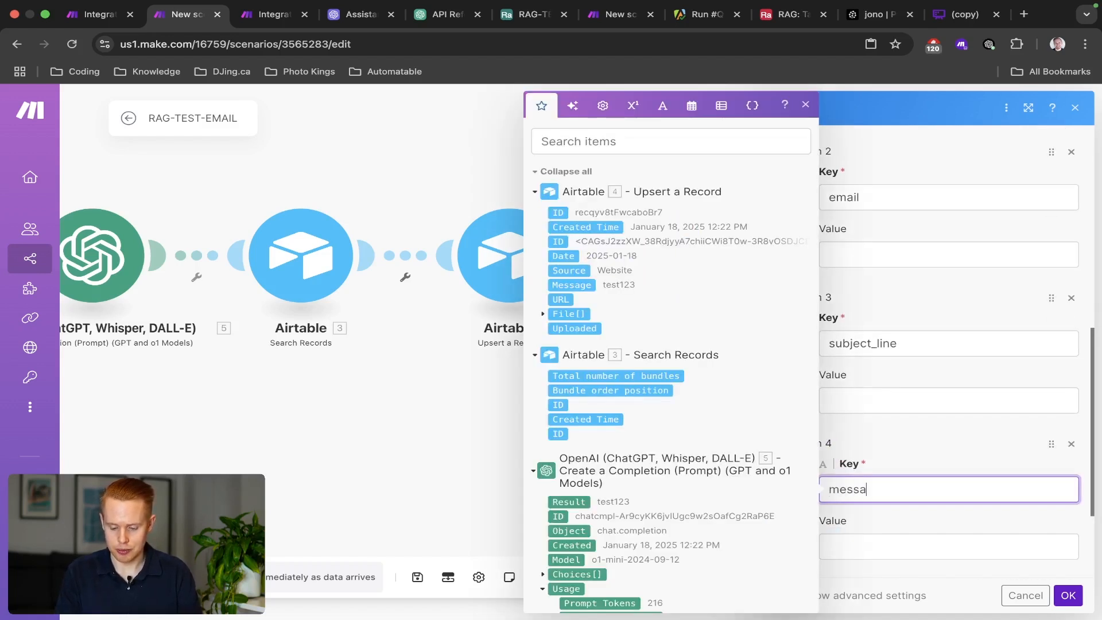
text(ge_body)
click(914, 459)
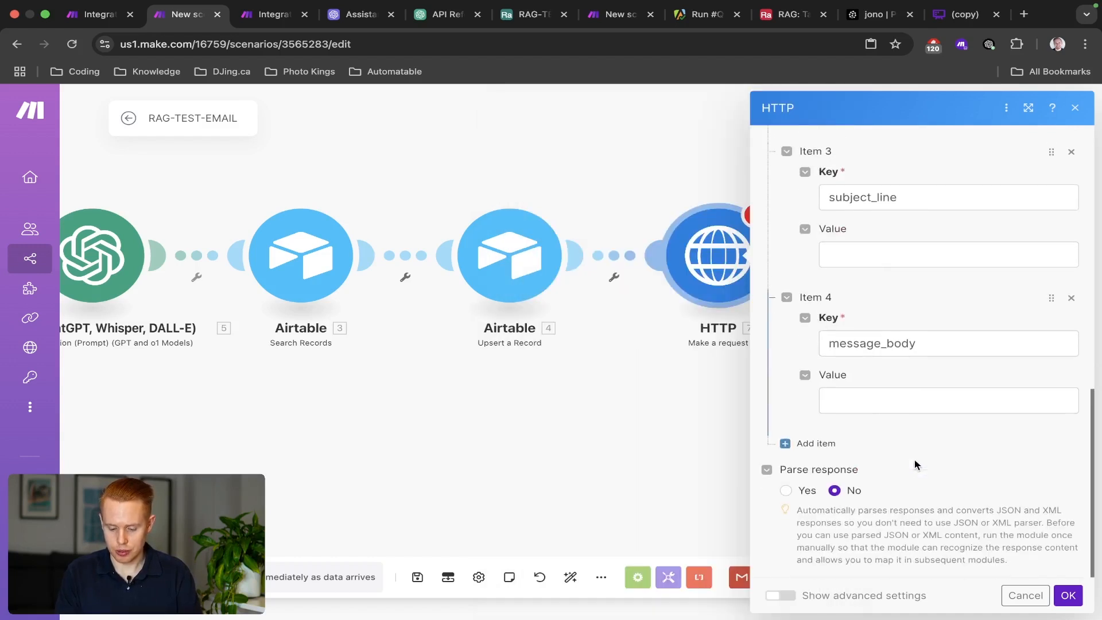
Add a fifth field with key type and value email.
click(809, 442)
scroll(832, 425, down, 2)
click(850, 407)
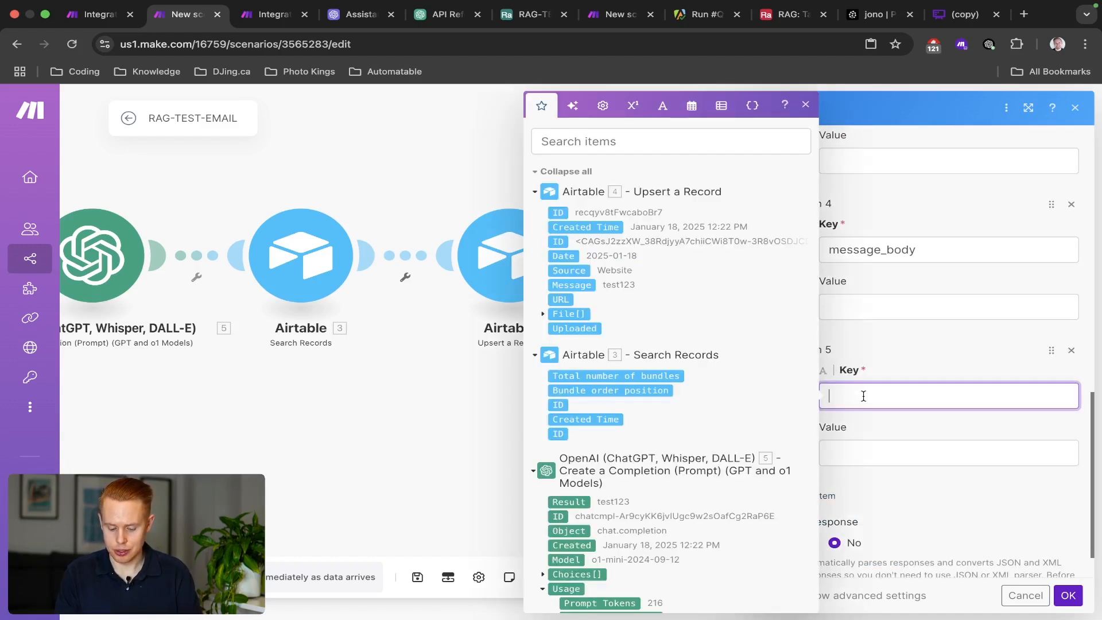
text(type)
key(Tab)
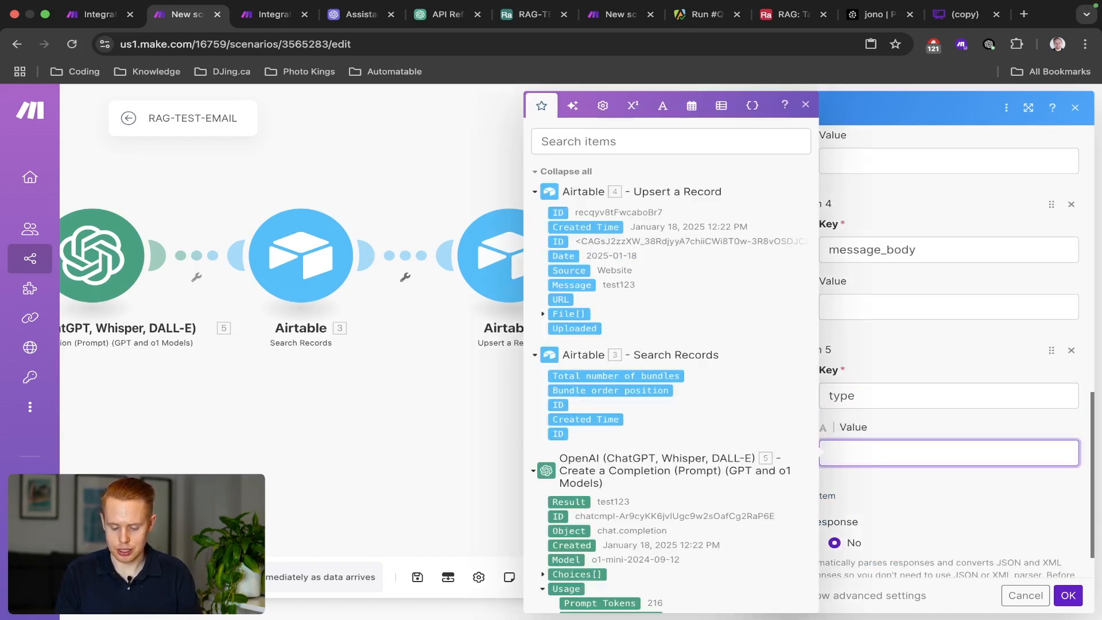
text(email)
click(882, 508)
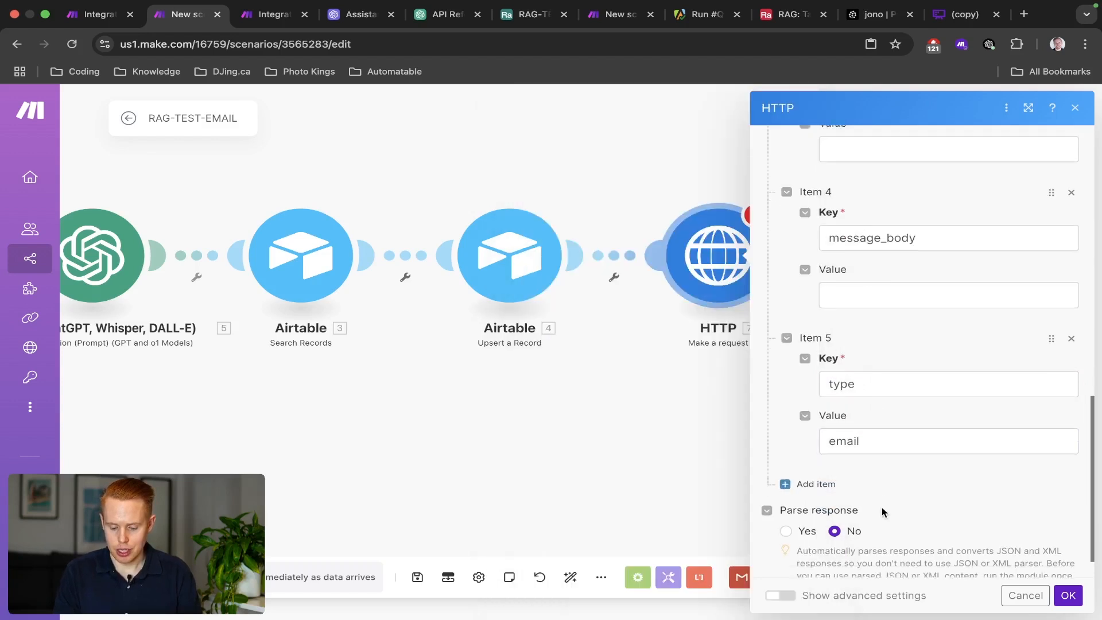
Add three more fields, keying them thread_id and customer_stage.
scroll(862, 471, down, 1)
click(827, 443)
scroll(825, 463, down, 3)
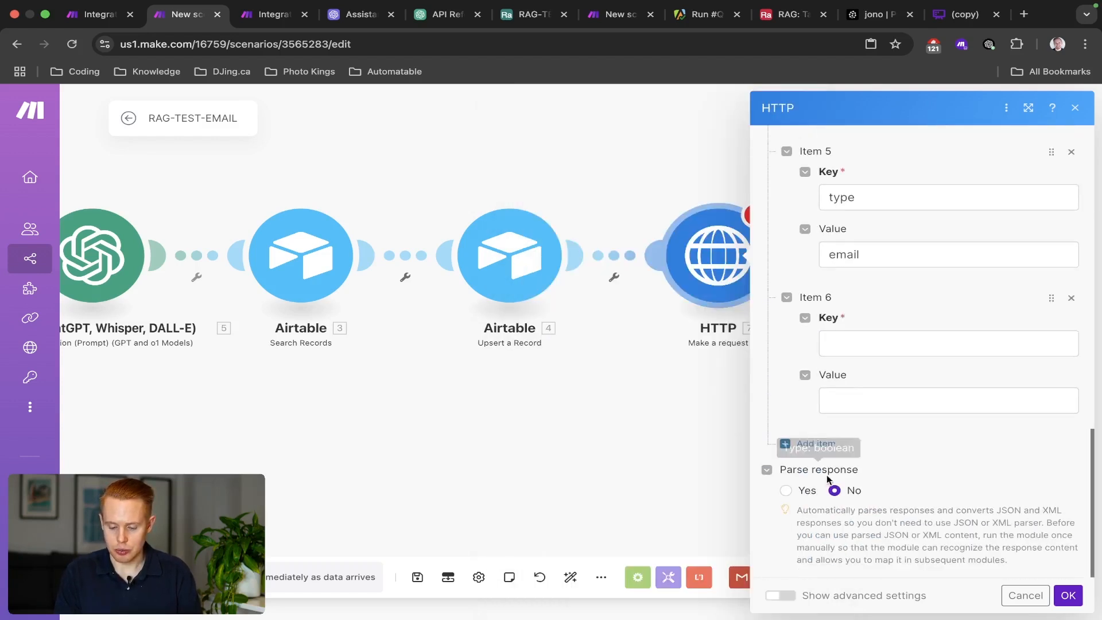
click(821, 447)
click(820, 447)
scroll(820, 447, up, 3)
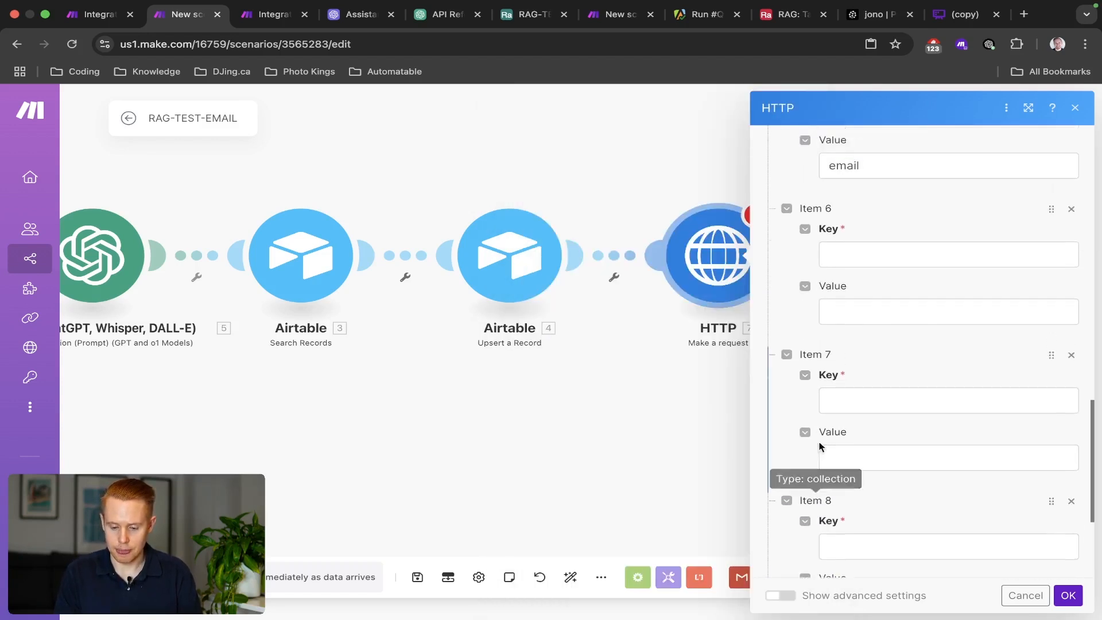
click(876, 278)
text(thread_id)
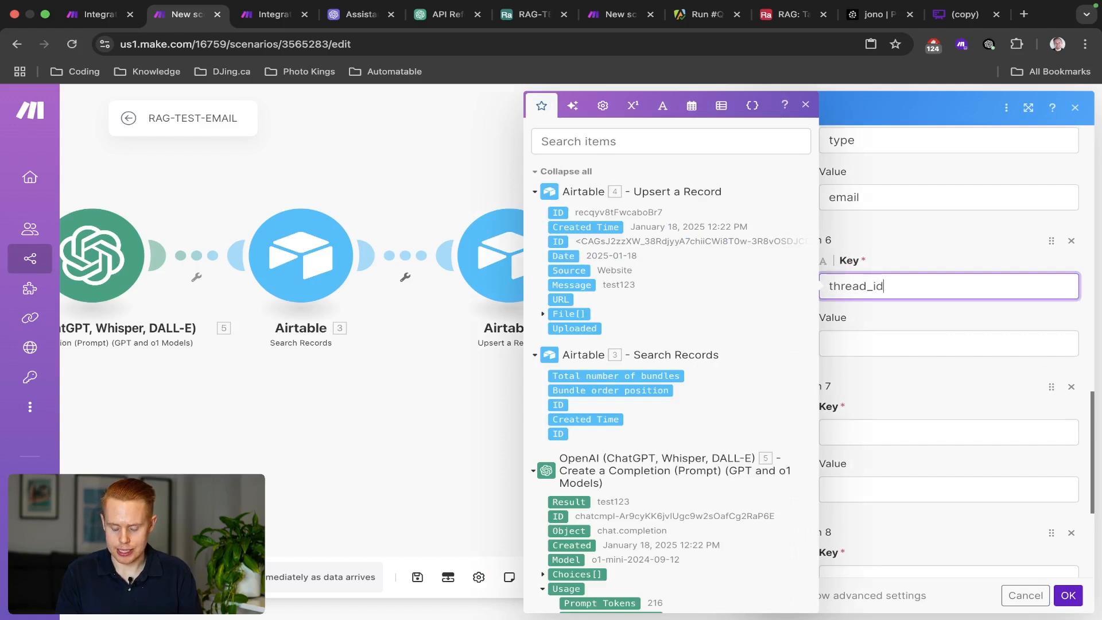
click(890, 432)
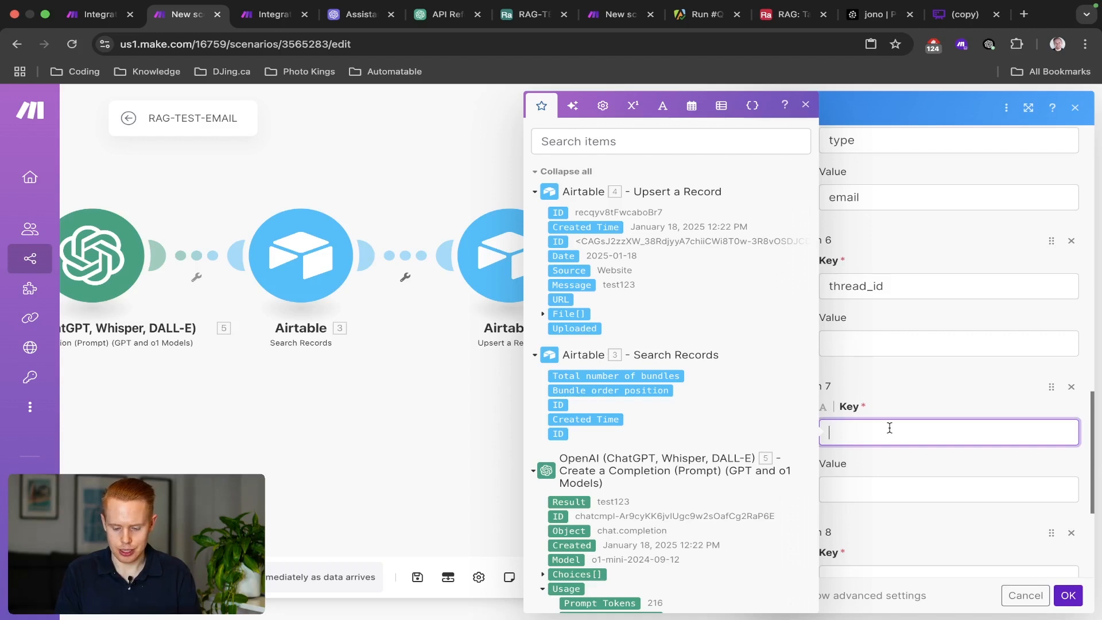
text(customer_stage)
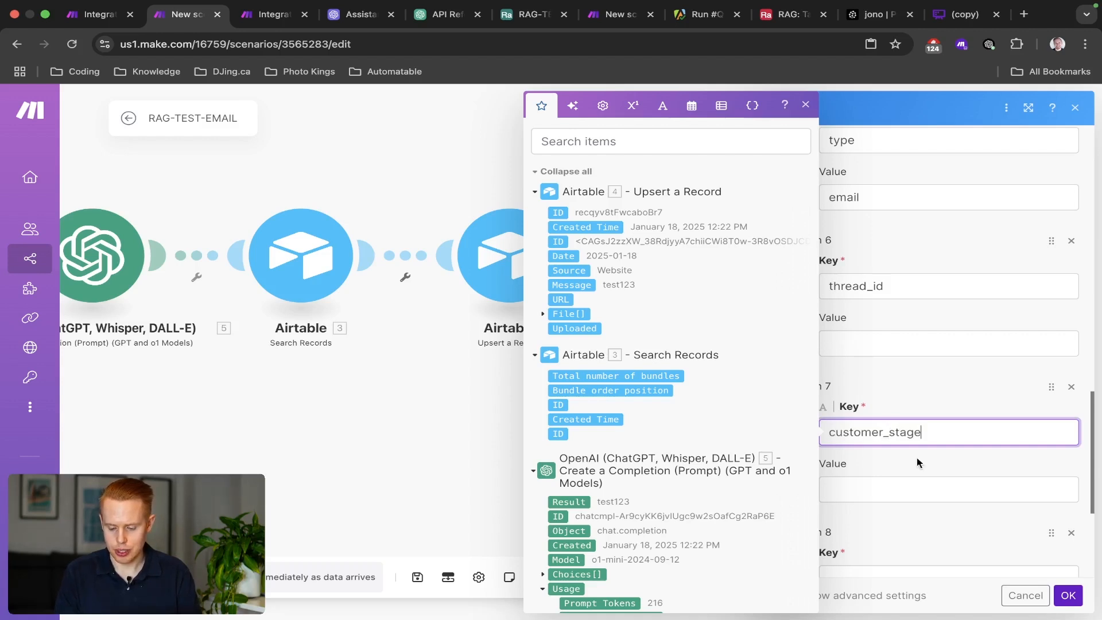
Key the eighth field objective and enter short values for objective and customer_stage.
scroll(934, 504, down, 4)
click(880, 342)
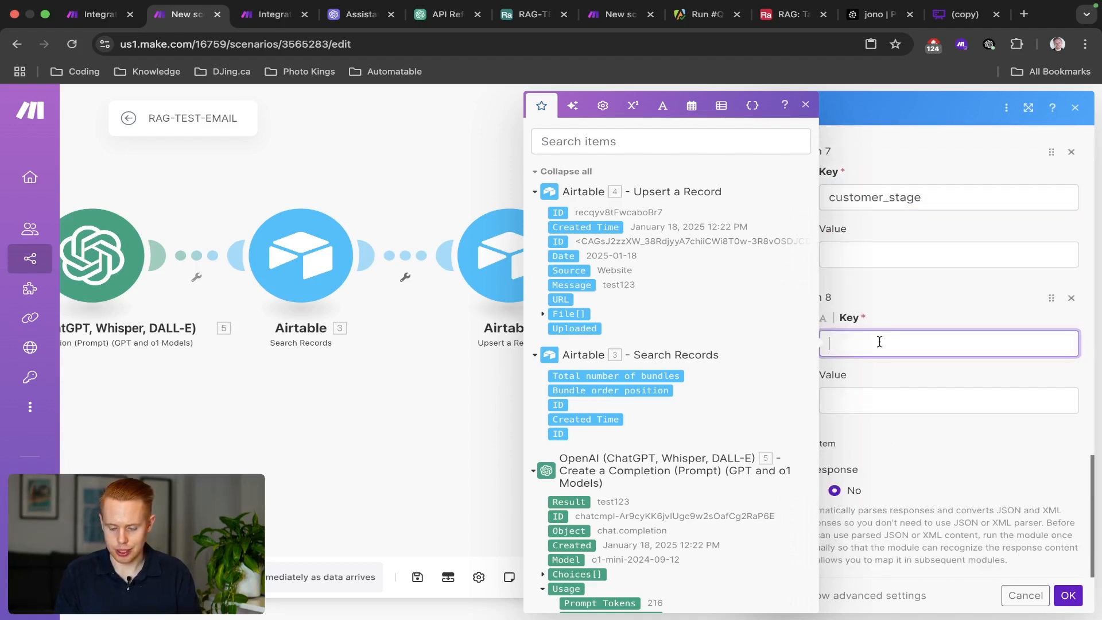
text(objective)
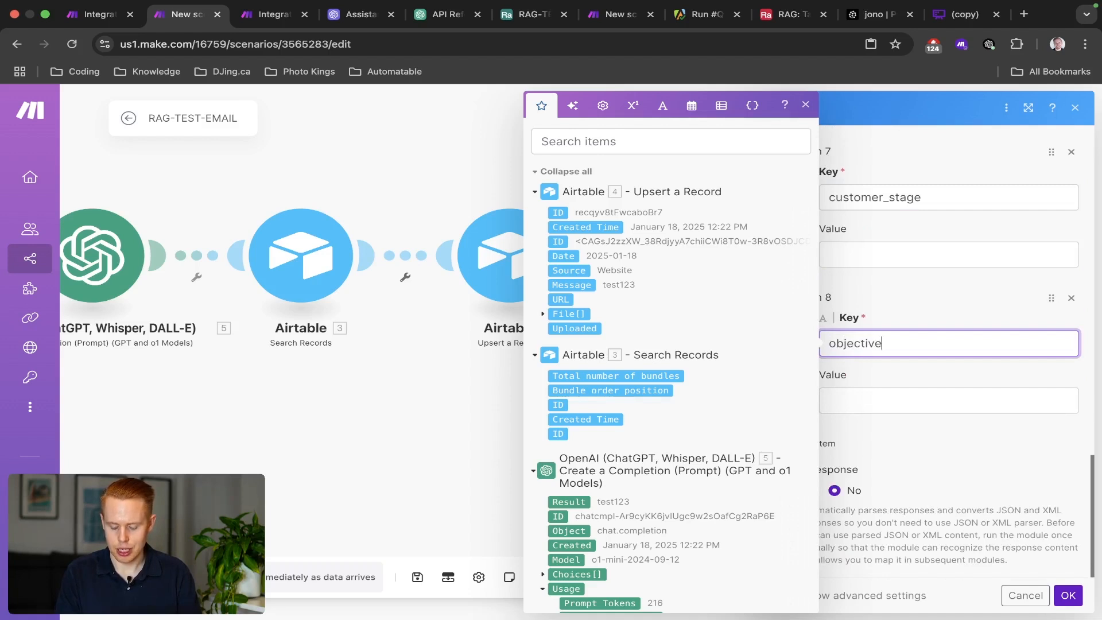
scroll(880, 390, up, 5)
scroll(886, 365, down, 4)
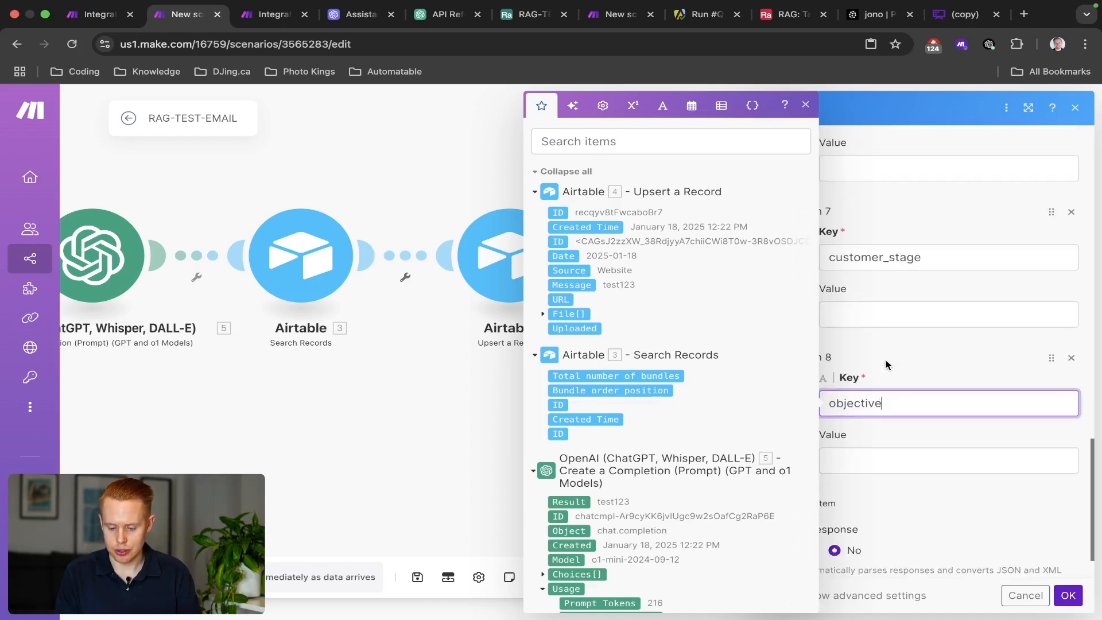
click(848, 457)
text(c)
click(875, 306)
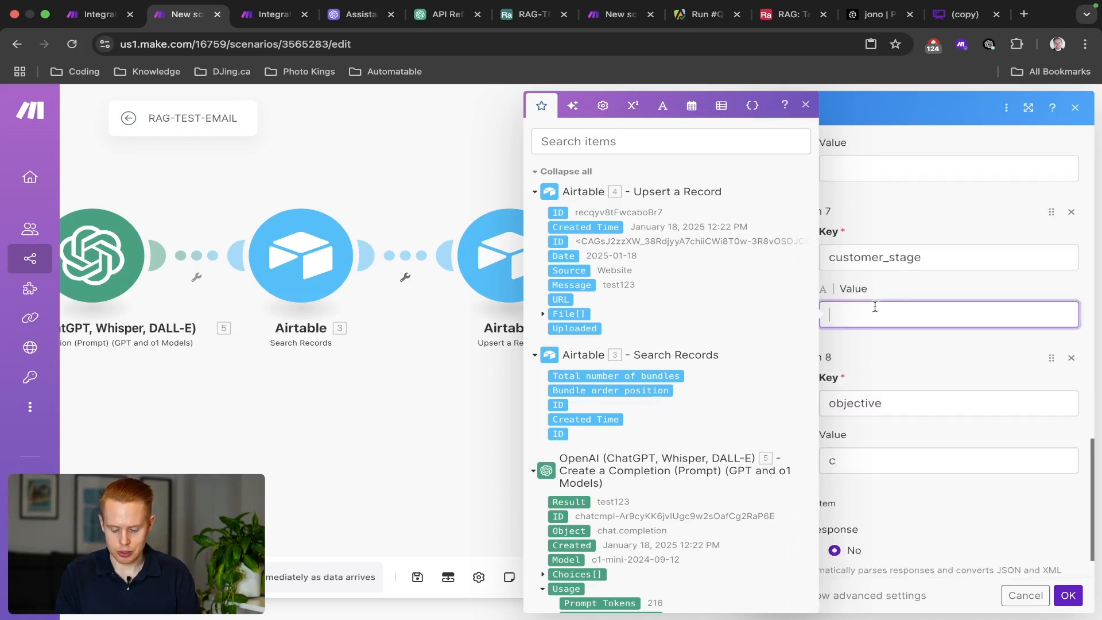
text(b)
click(906, 195)
Fill the HTTP request's name and email fields with the contact's name and e-mail address.
scroll(905, 212, up, 8)
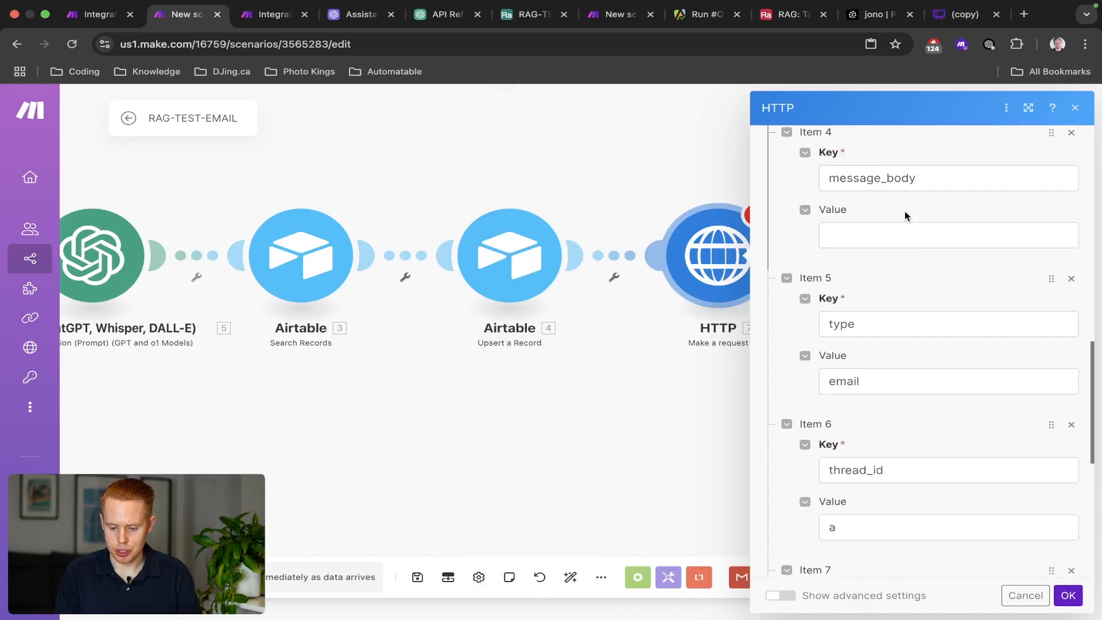
scroll(869, 362, up, 6)
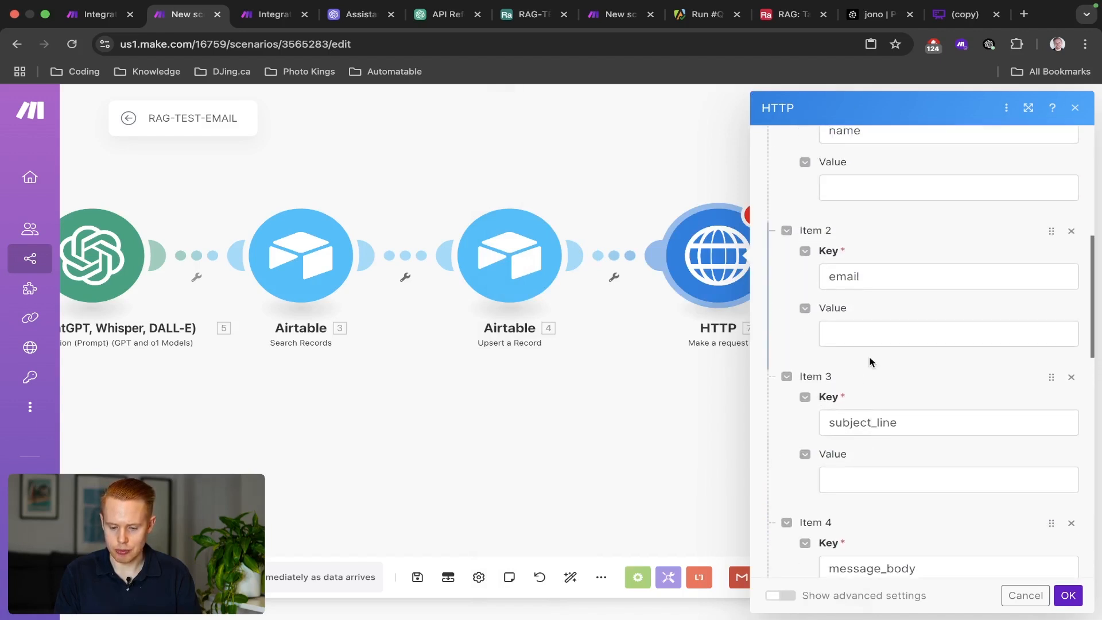
click(871, 189)
text(Jono)
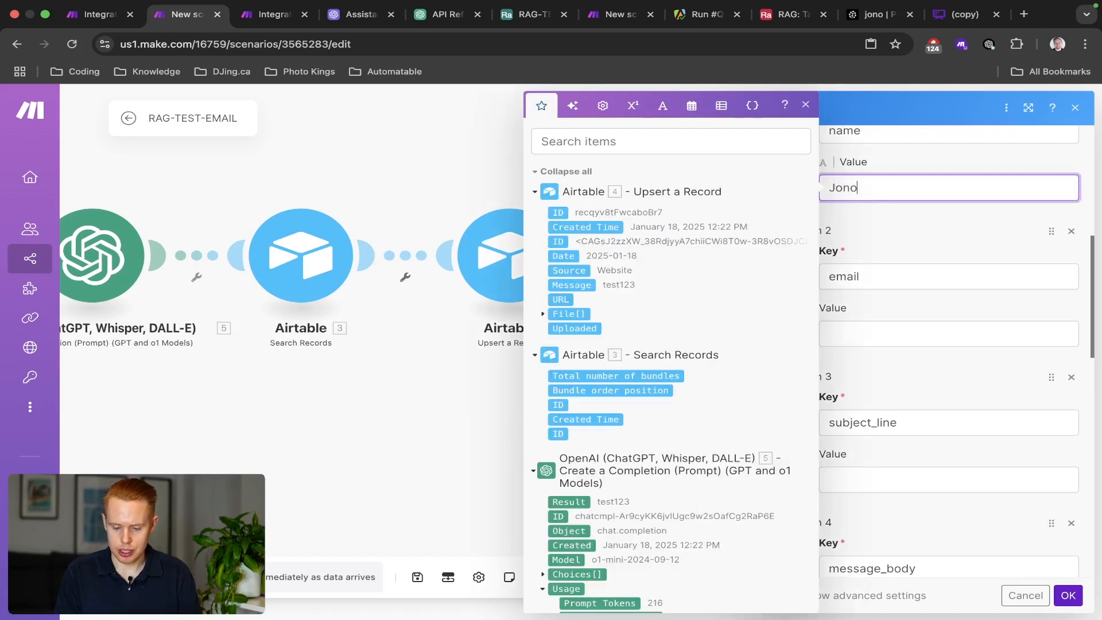
key(Tab)
key(Tab)
click(874, 339)
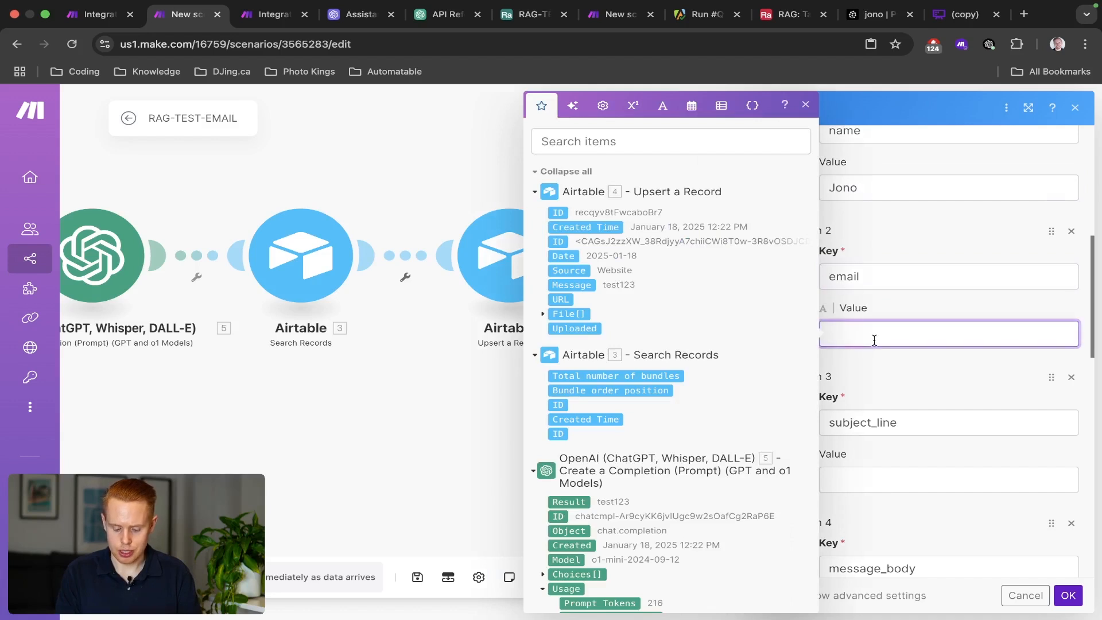
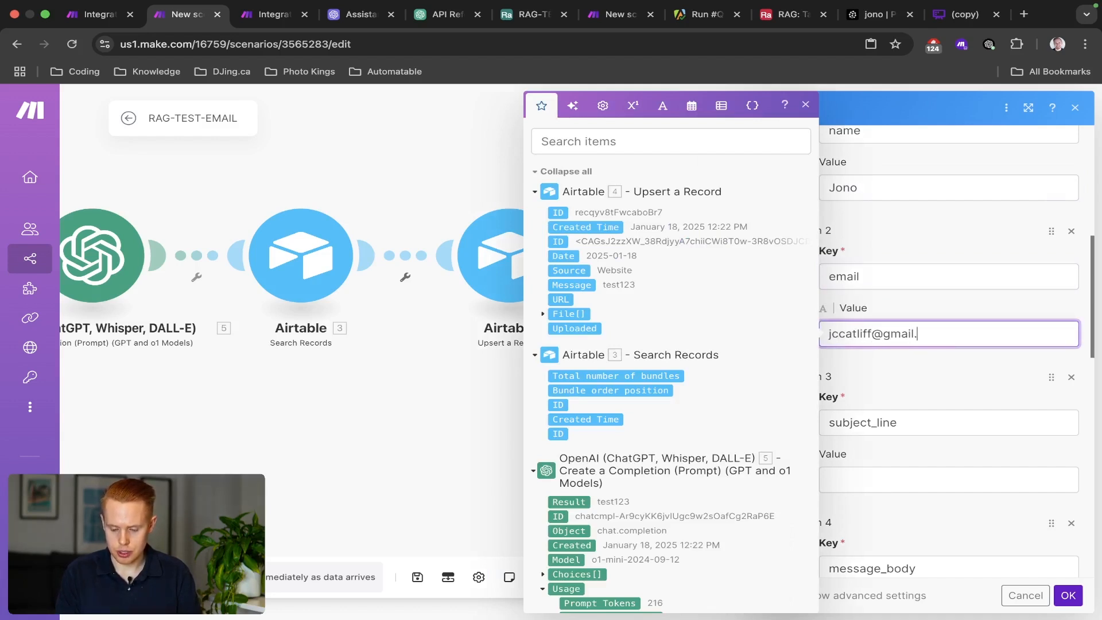
Set subject_line to 'Hey, I'm looking for pricing about your services' and message_body to the wedding DJ ballpark-price question.
click(932, 484)
text(H)
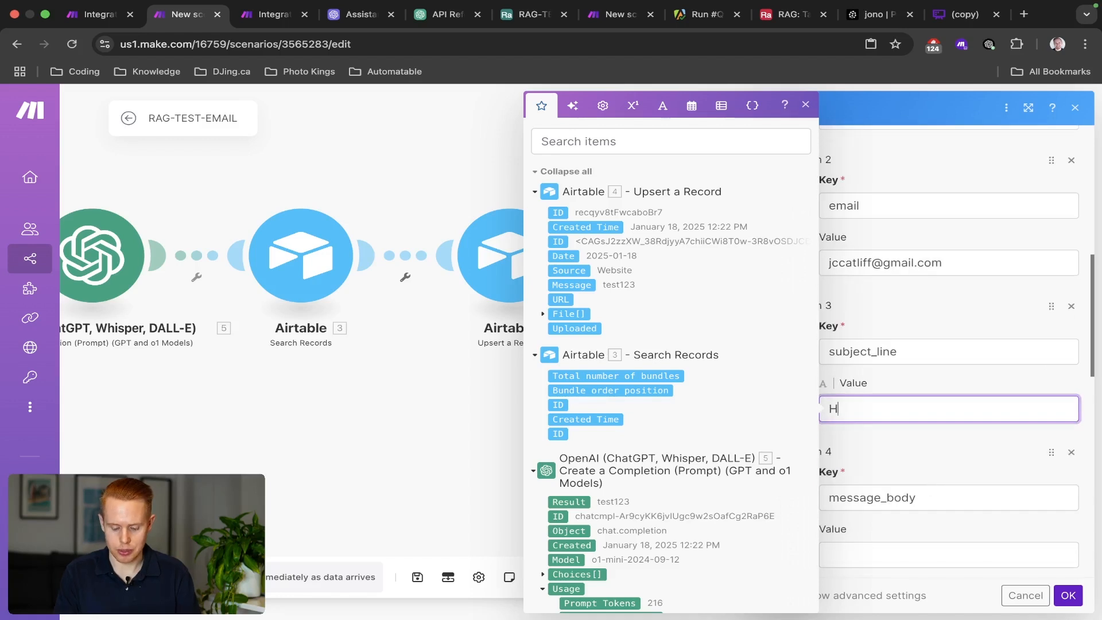
text(ey, I'm )
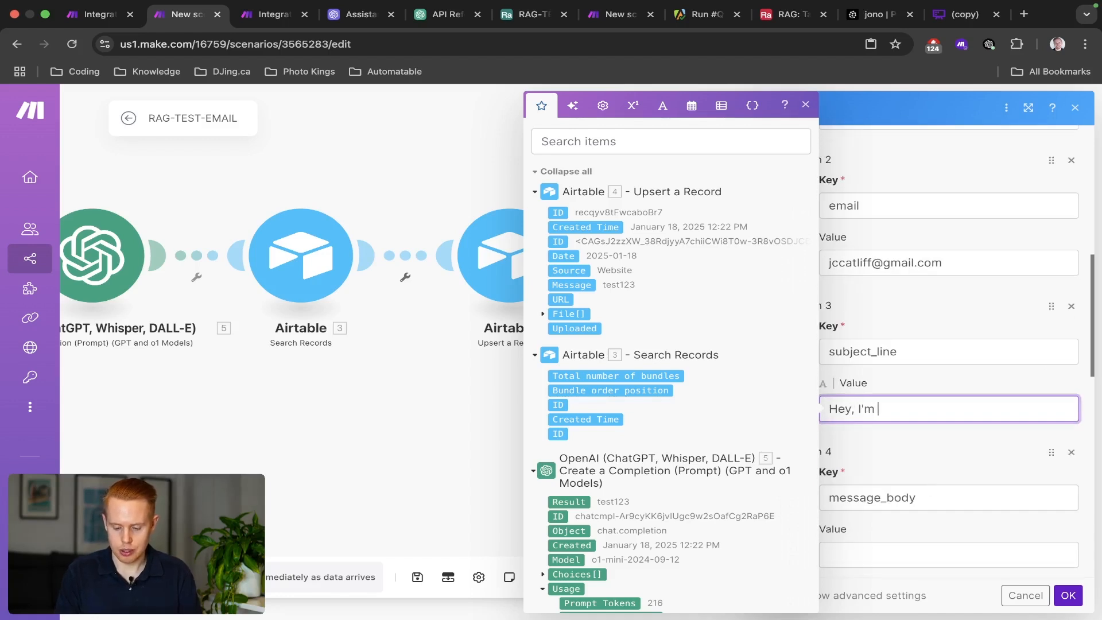
text(looking for pricing about your services)
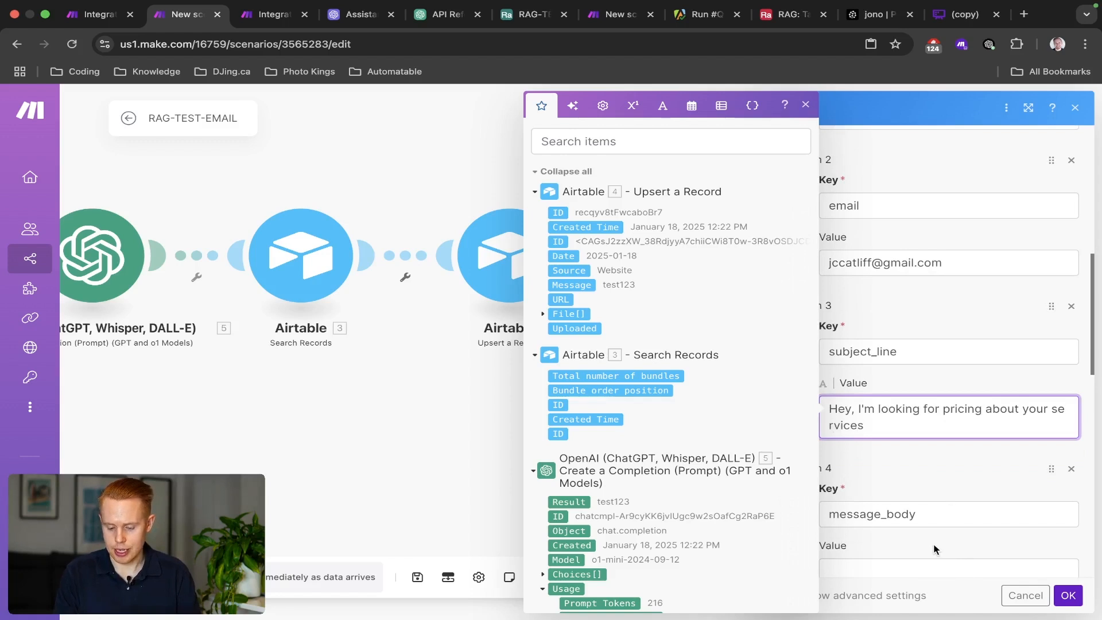
scroll(934, 549, down, 3)
click(896, 407)
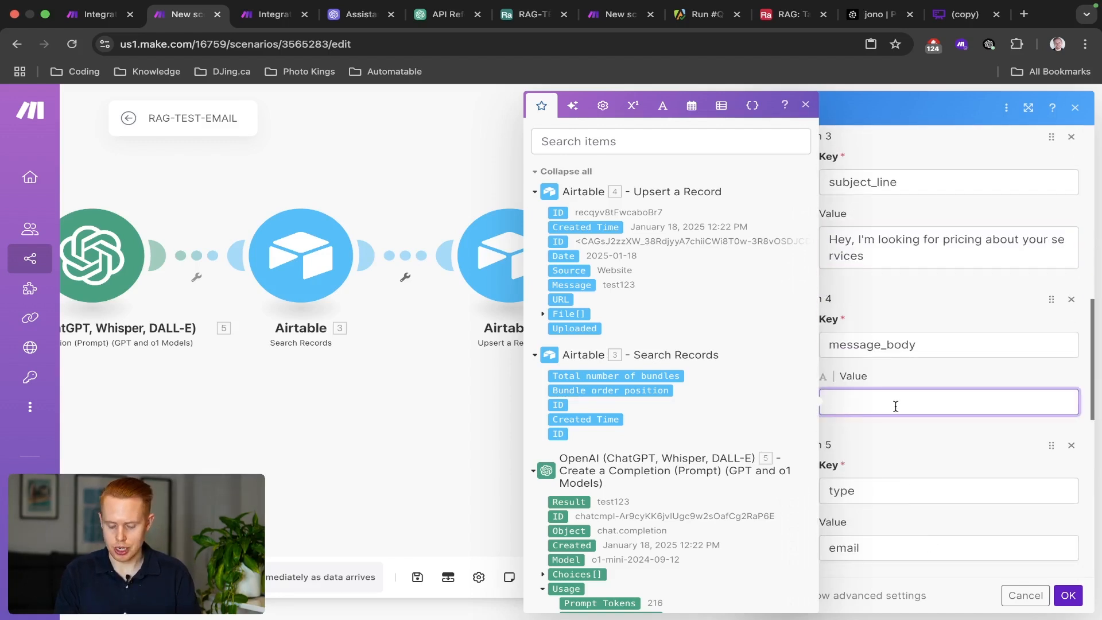
text(Hey, ca)
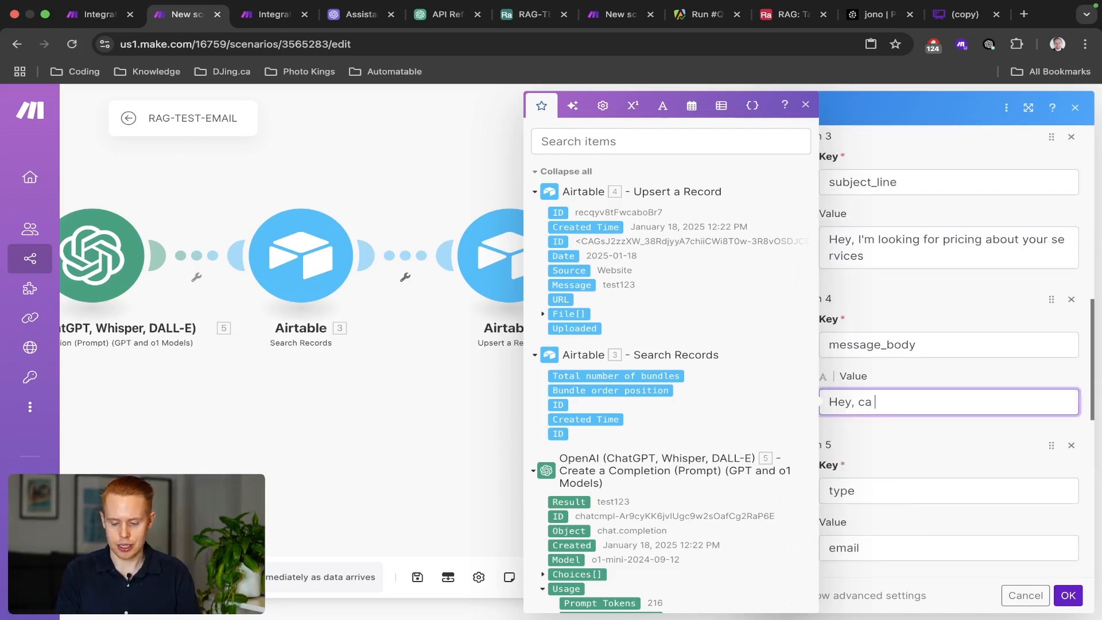
text(n you give me)
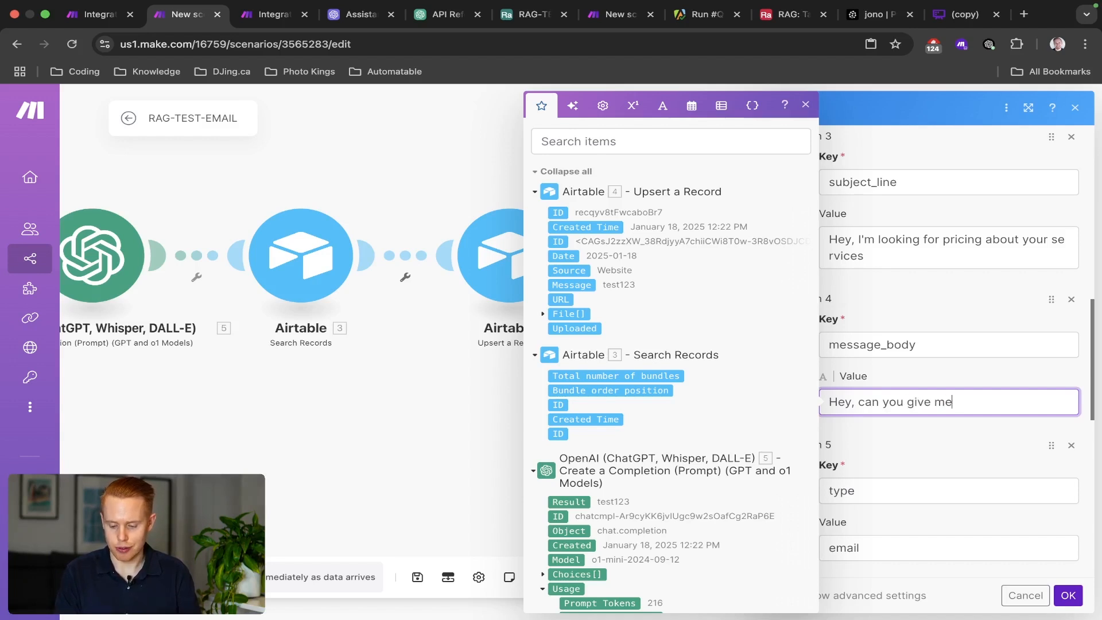
text( a ballpark range o)
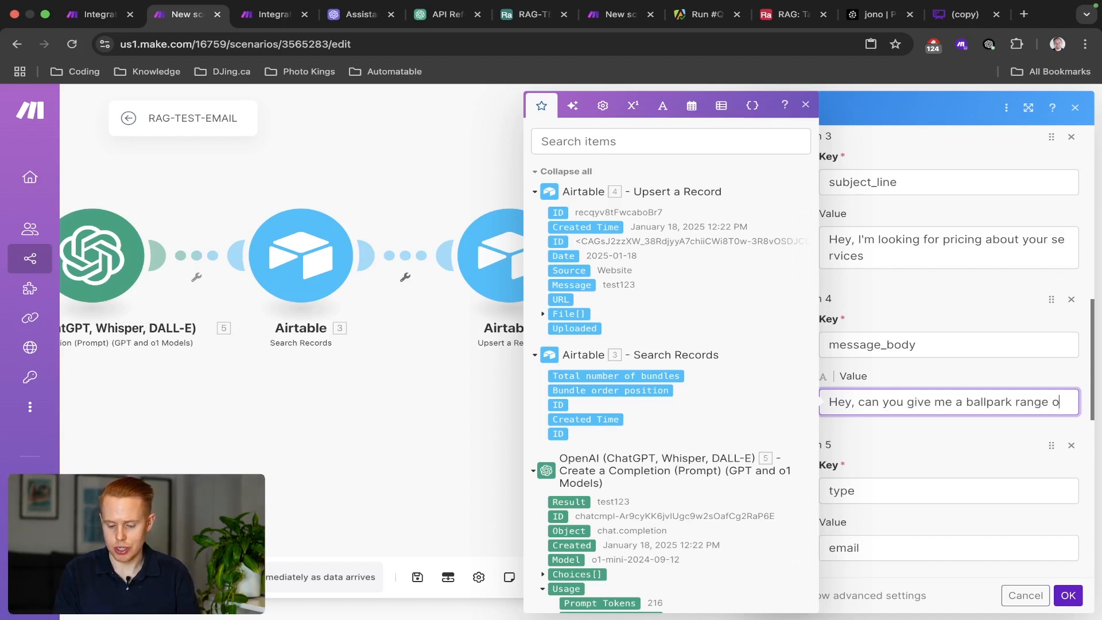
text(n your wedding dj )
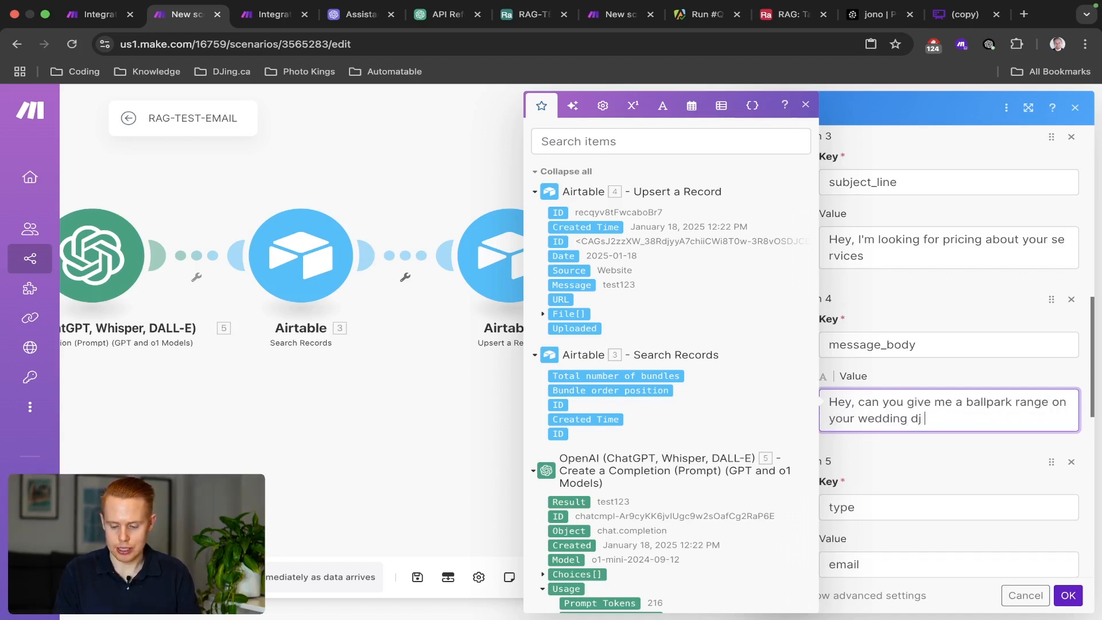
text(service pricing)
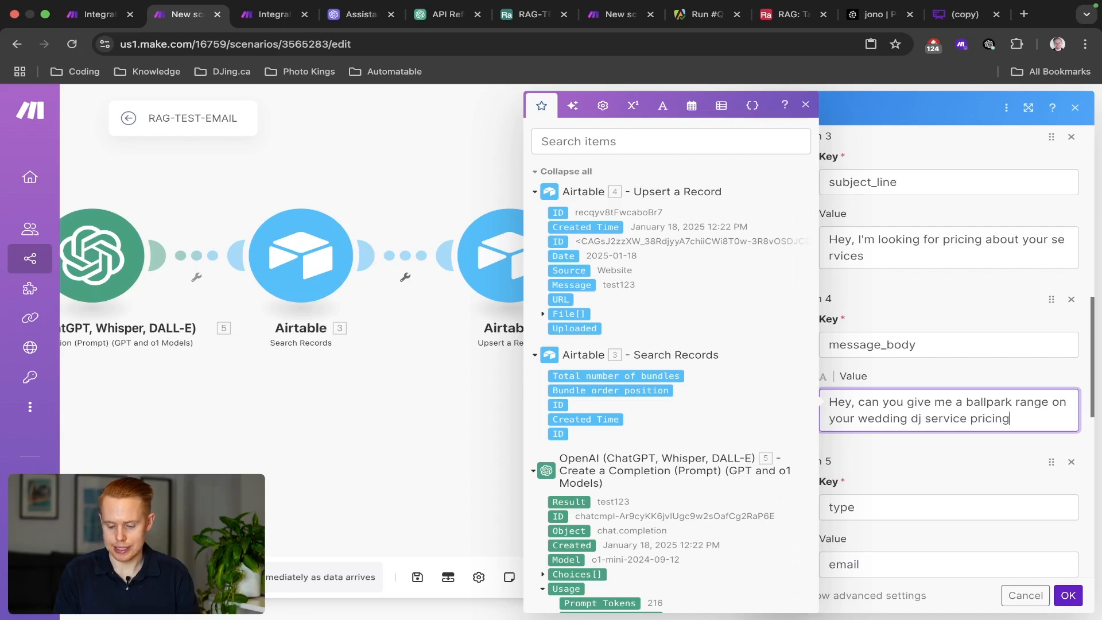
key(BackSpace)
key(BackSpace)
key(BackSpace)
text(es)
Save the HTTP request's field values, then reopen the module to verify and close it.
click(1069, 595)
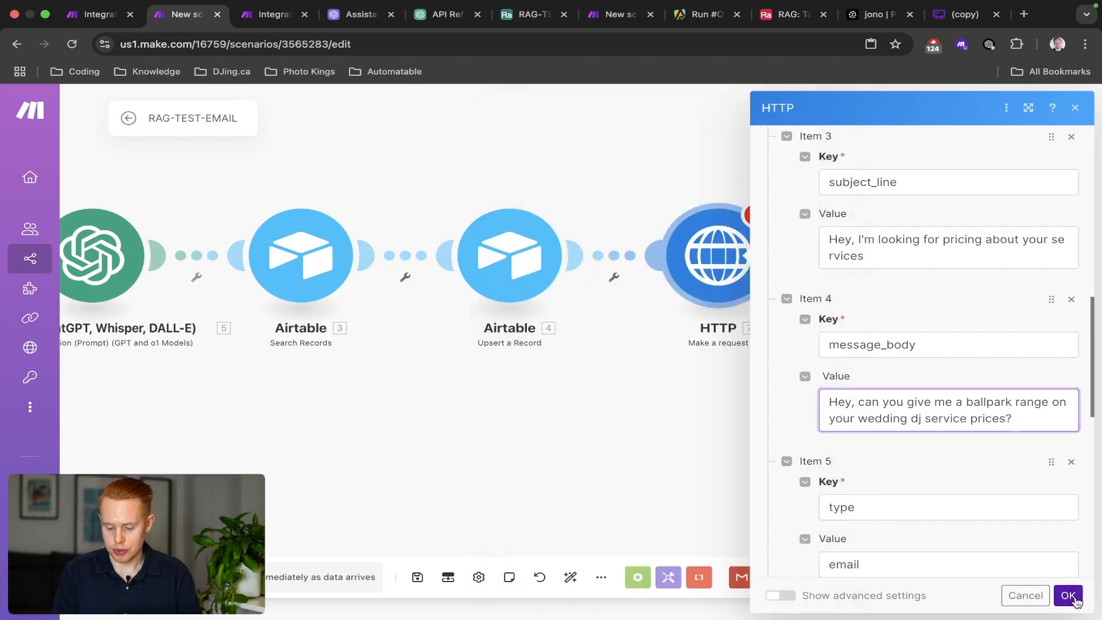
drag(896, 369, 770, 384)
click(625, 301)
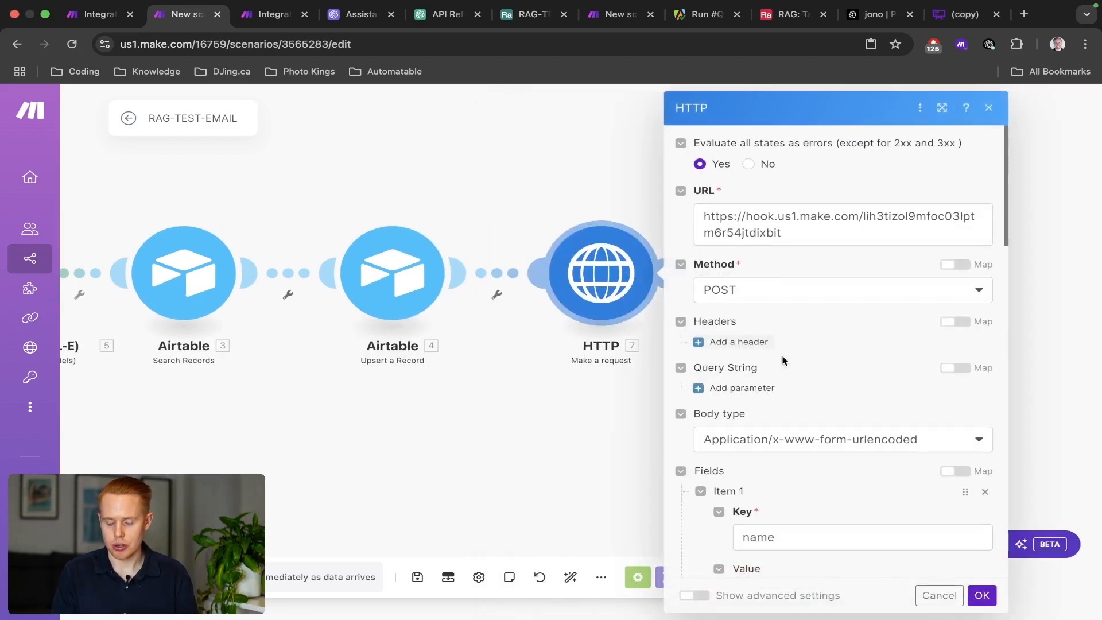
scroll(815, 379, down, 10)
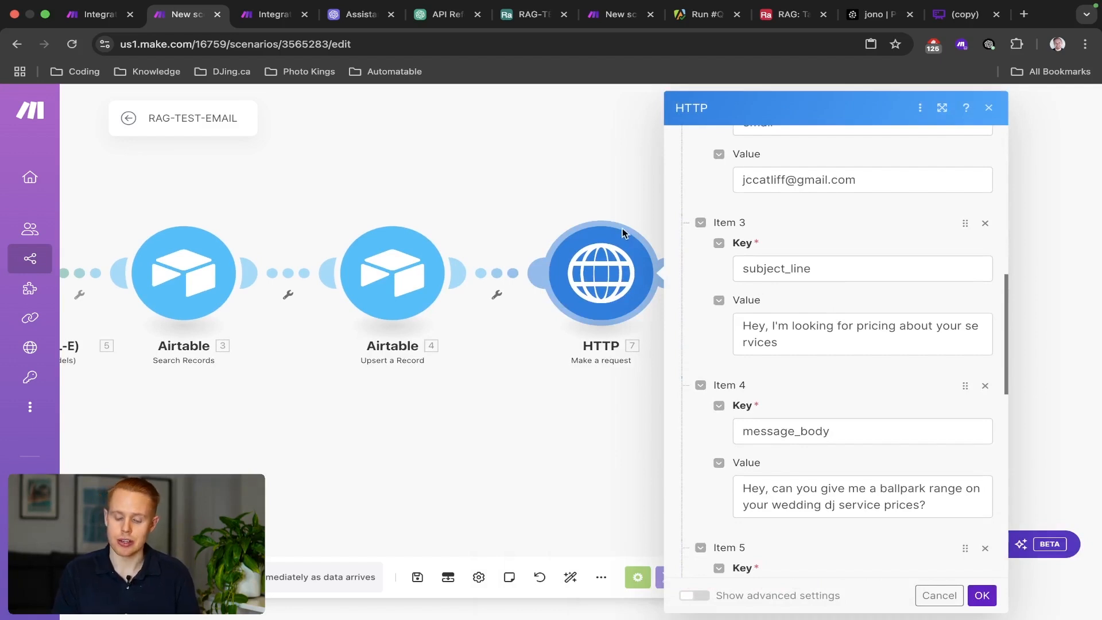
click(507, 182)
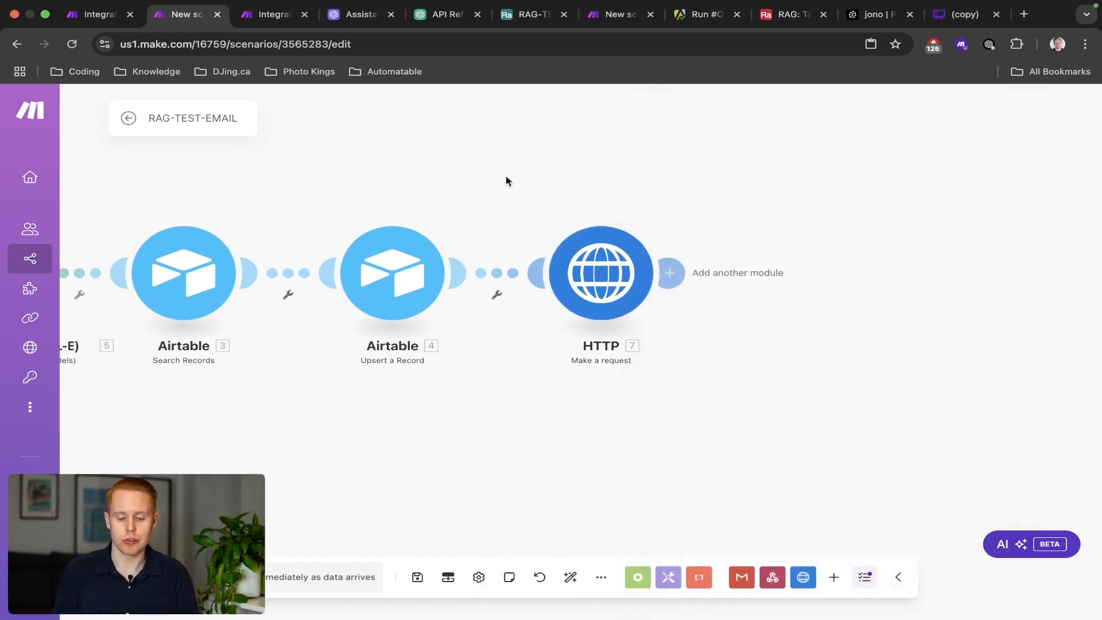
Inspect Bundle 1 that the Integration Webhooks trigger received, then close its output details.
right_click(611, 279)
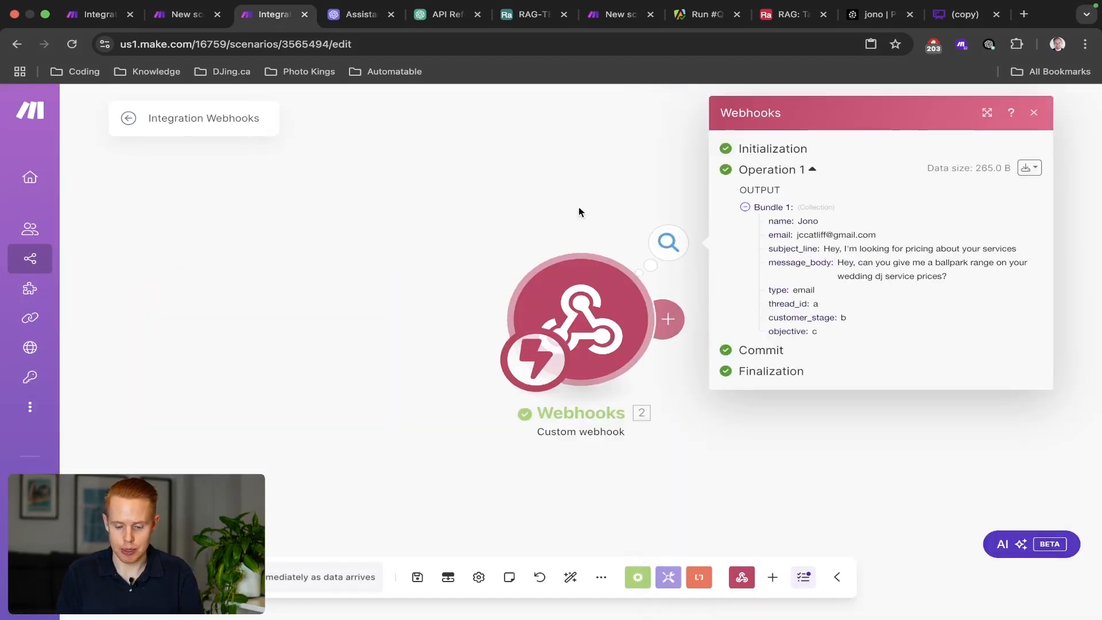
scroll(541, 193, right, 2)
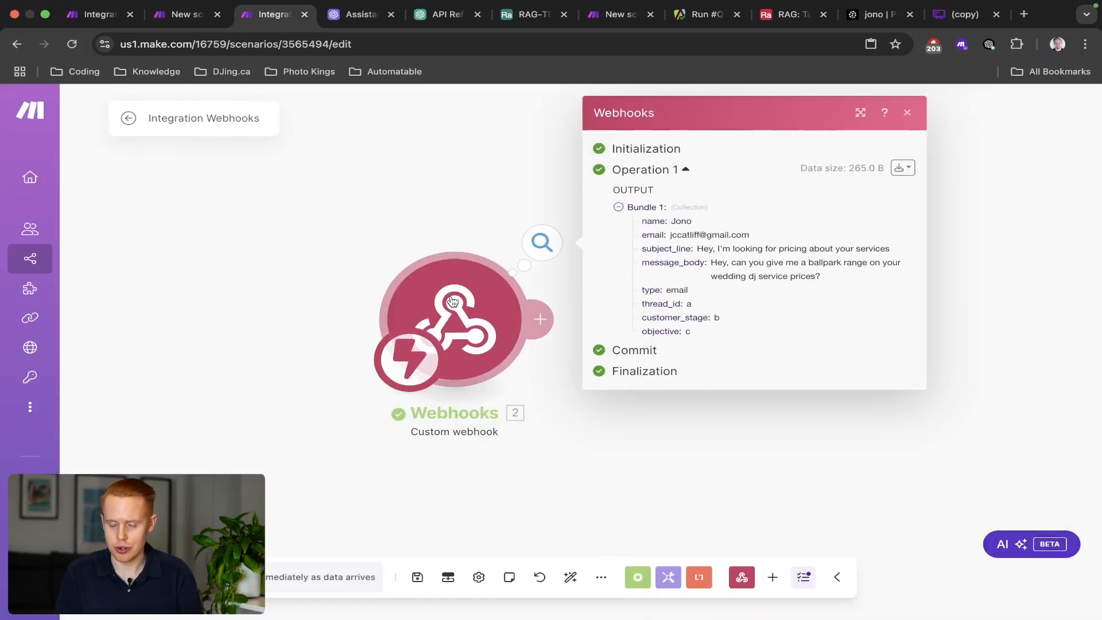
click(345, 271)
click(519, 256)
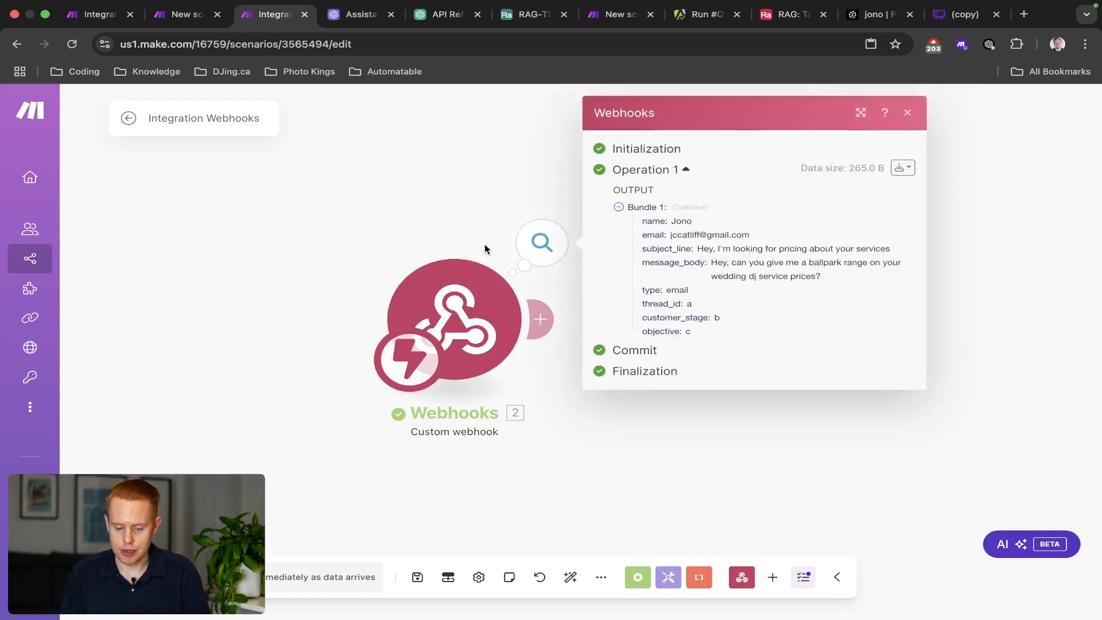
click(458, 240)
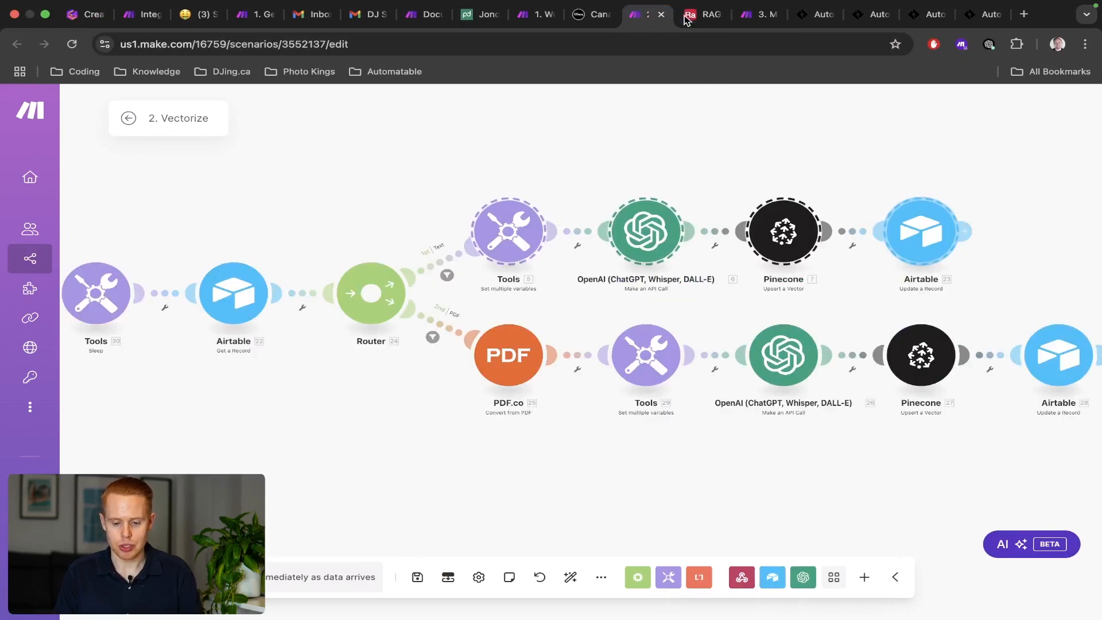
Paste the 3. Message OpenAI completion module, connect it after the webhook, and open its settings.
click(758, 14)
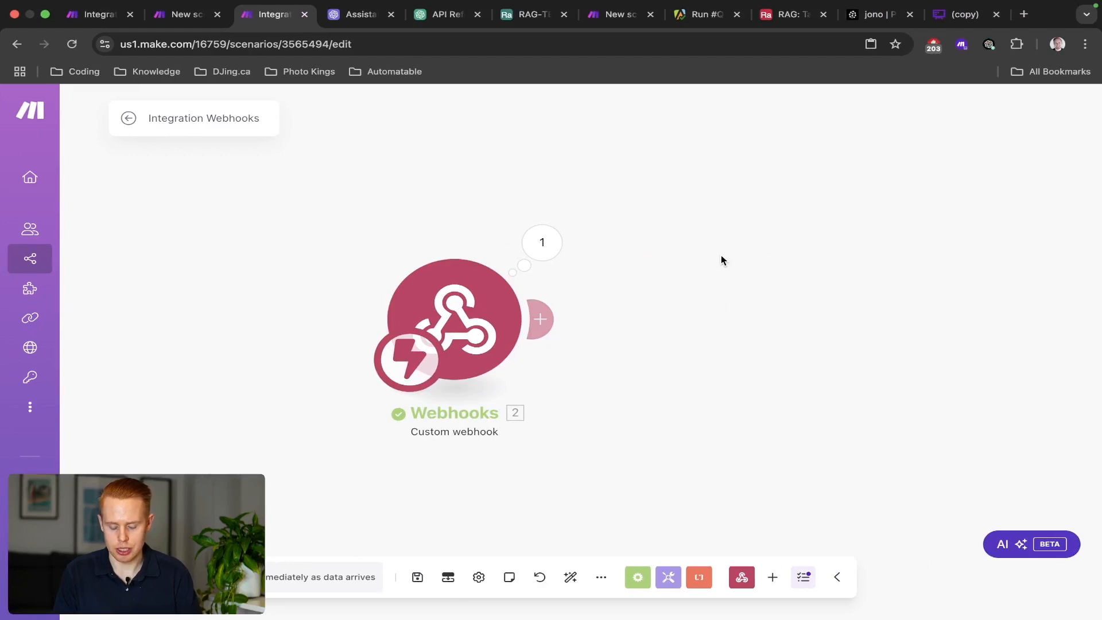
key(super+v)
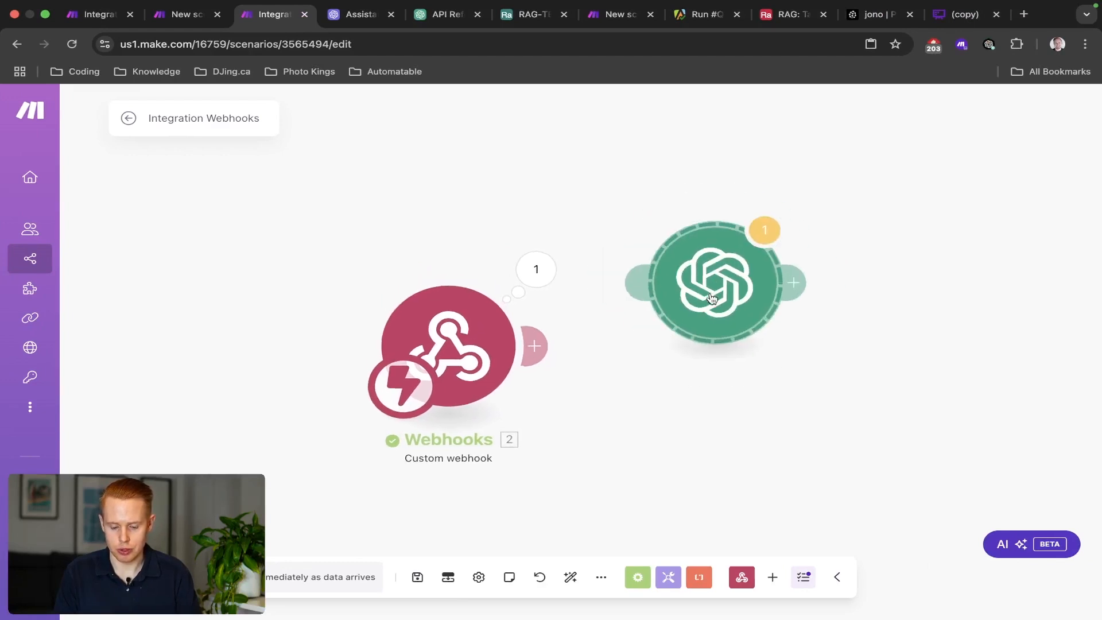
drag(715, 293, 742, 356)
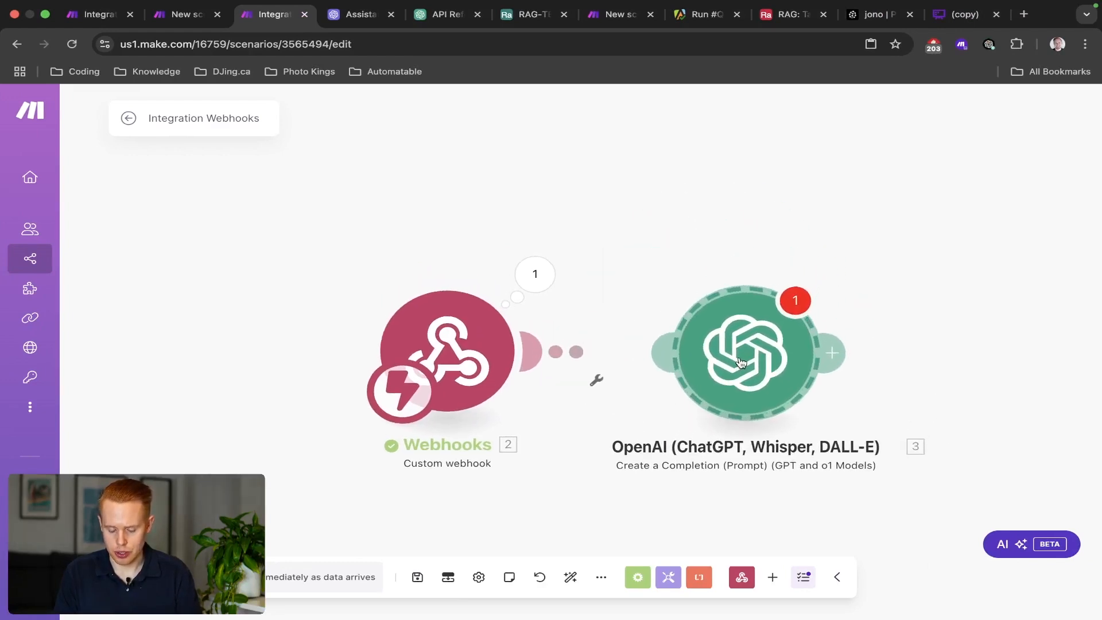
click(741, 360)
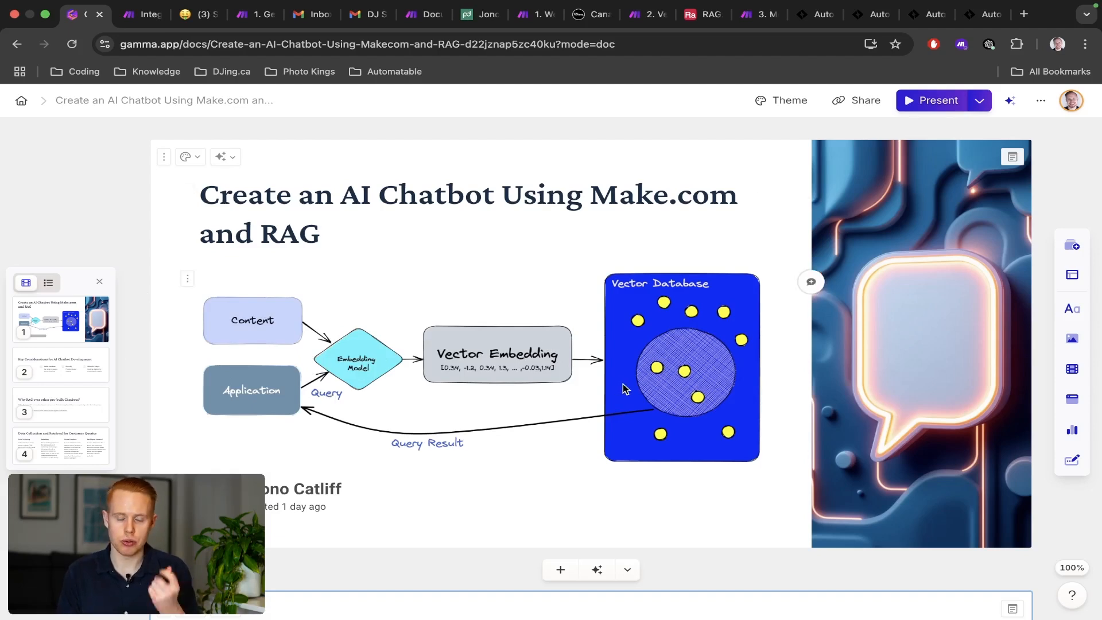
Scroll through the copied OpenAI module's Messages 1–3 and select 'comma ","' in the system prompt.
key(ctrl+Right)
scroll(543, 387, down, 5)
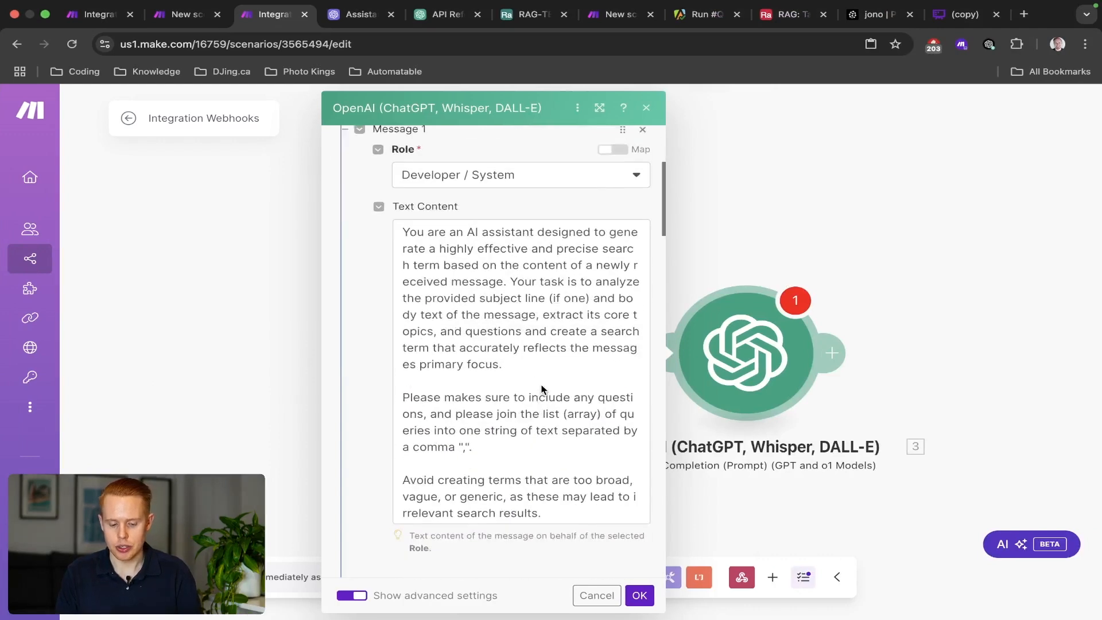
scroll(383, 308, up, 2)
scroll(362, 295, up, 3)
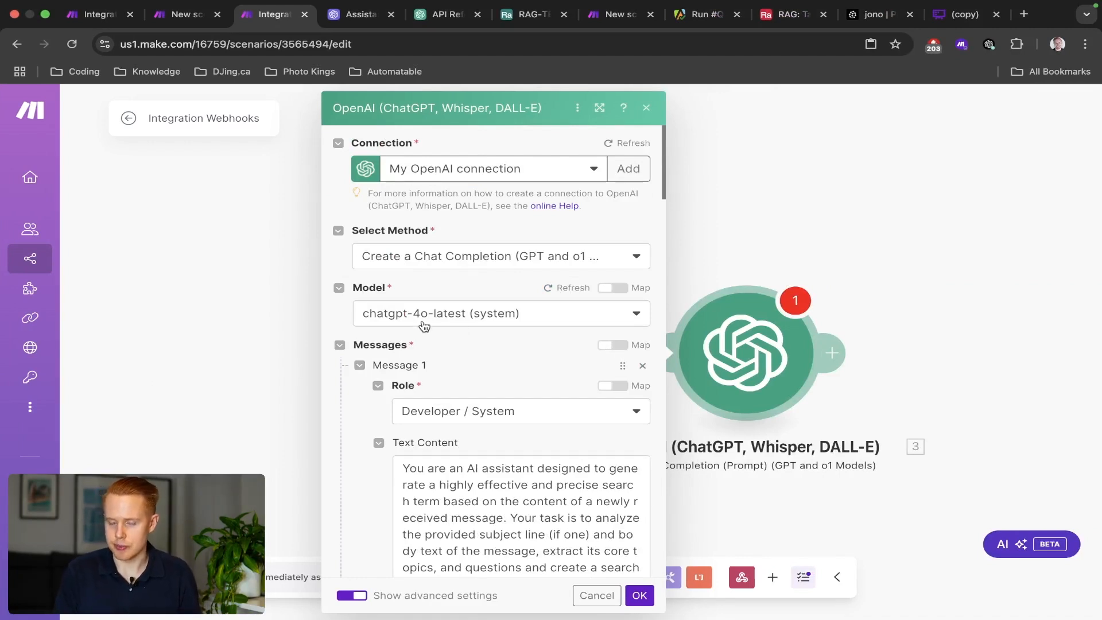
scroll(433, 331, down, 3)
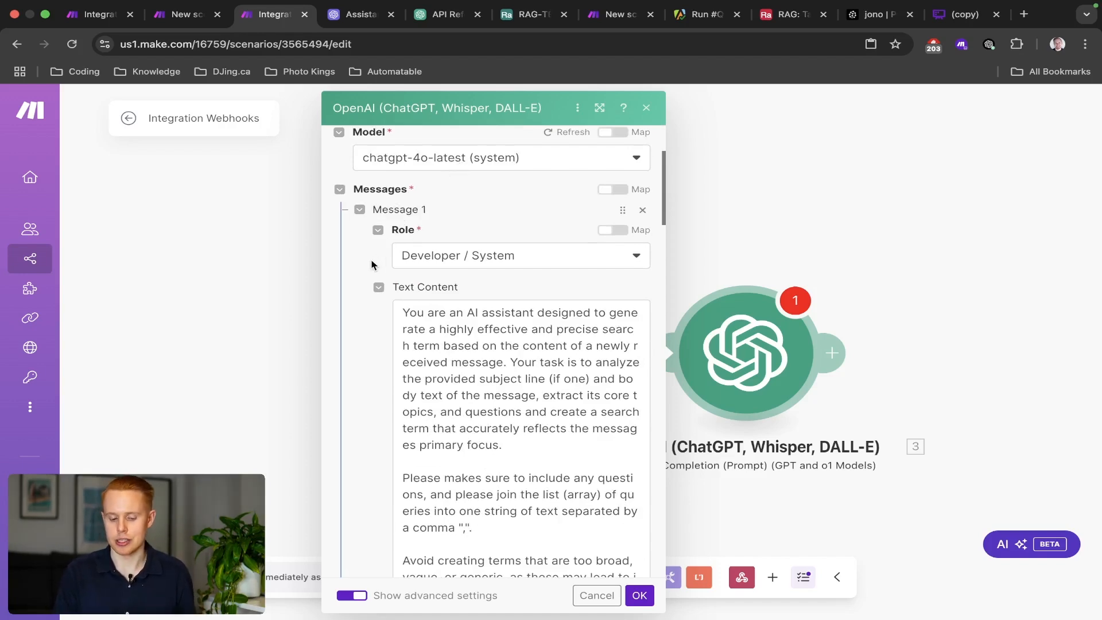
scroll(373, 257, down, 10)
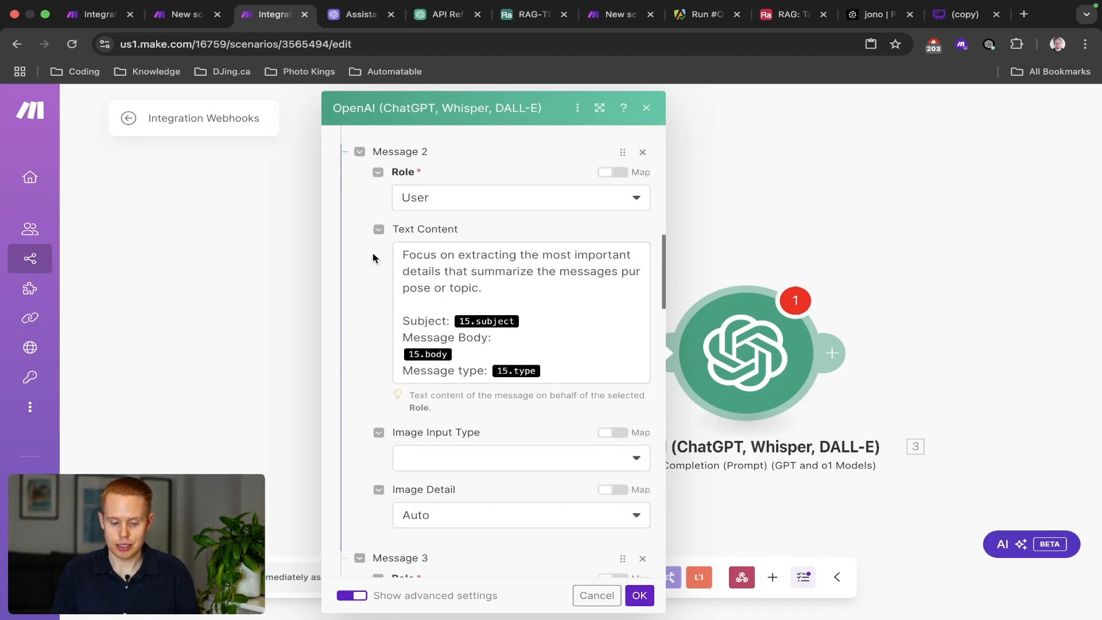
scroll(374, 257, down, 4)
scroll(390, 291, up, 15)
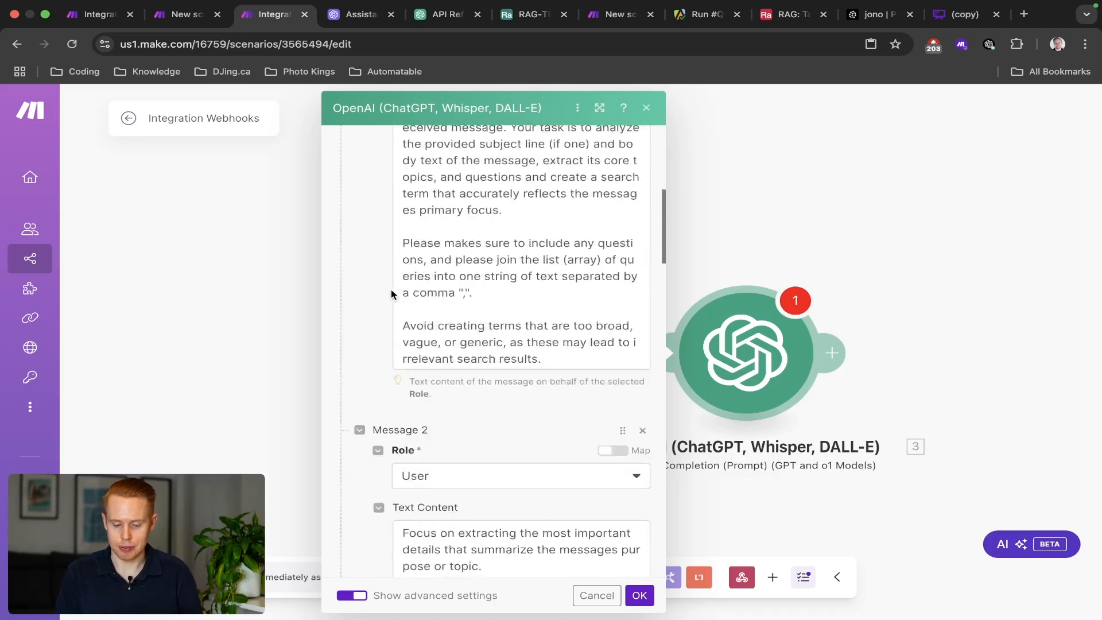
scroll(391, 293, down, 3)
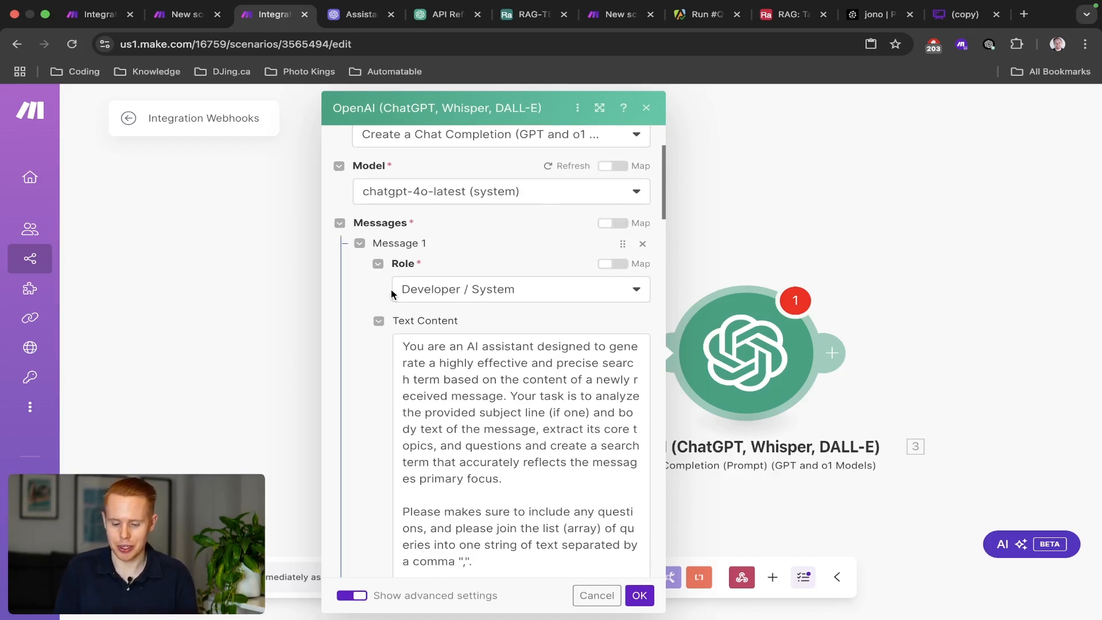
scroll(391, 293, down, 10)
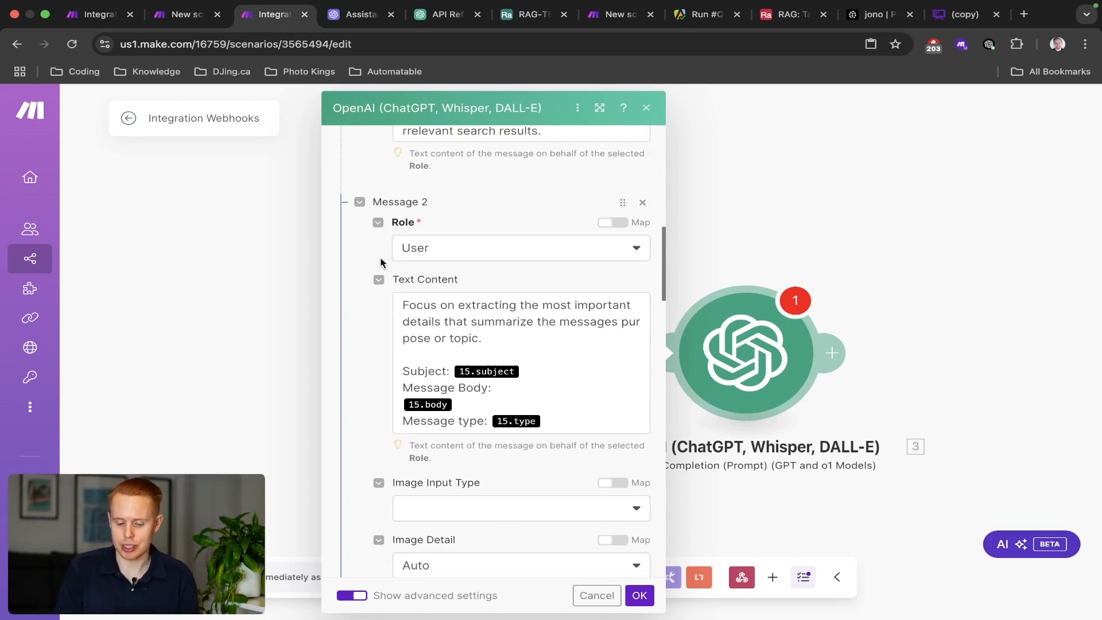
scroll(381, 263, down, 7)
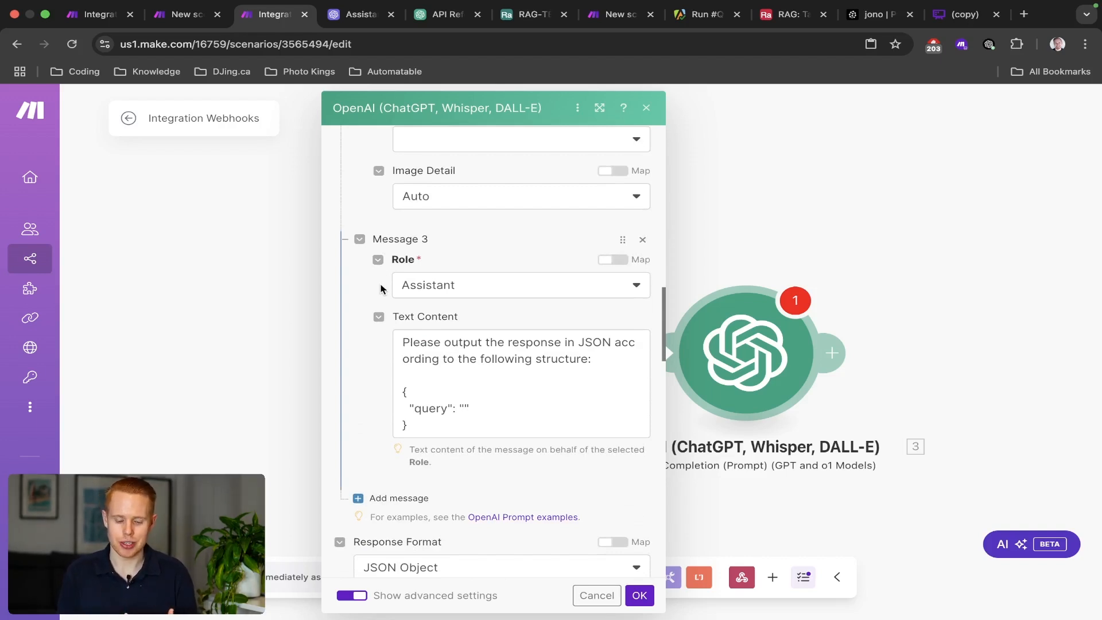
scroll(380, 289, up, 15)
scroll(381, 287, down, 2)
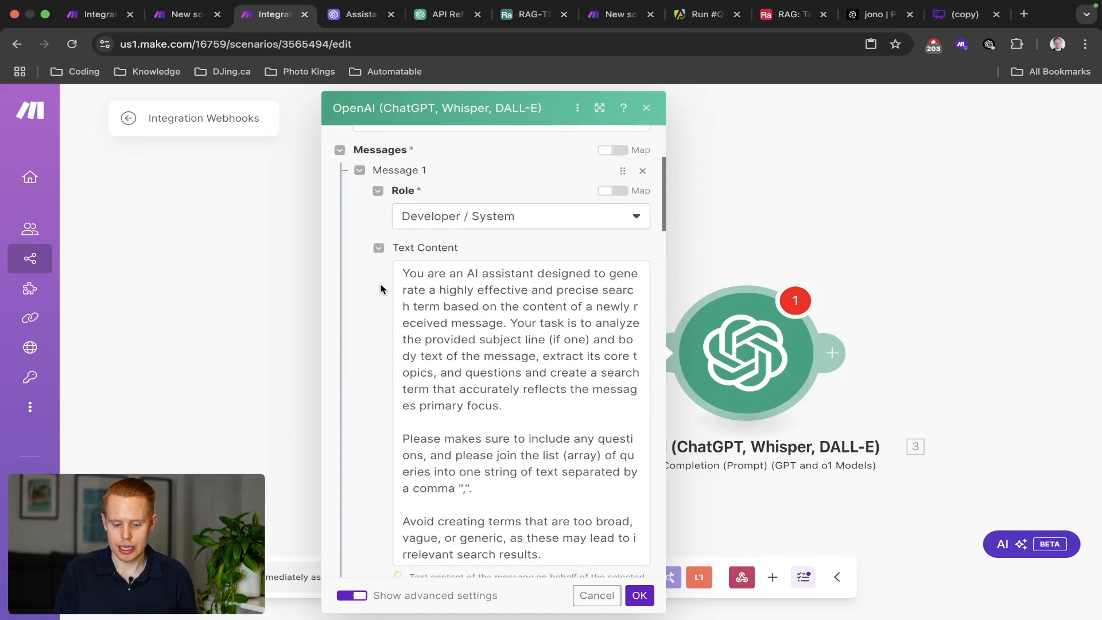
scroll(375, 276, down, 2)
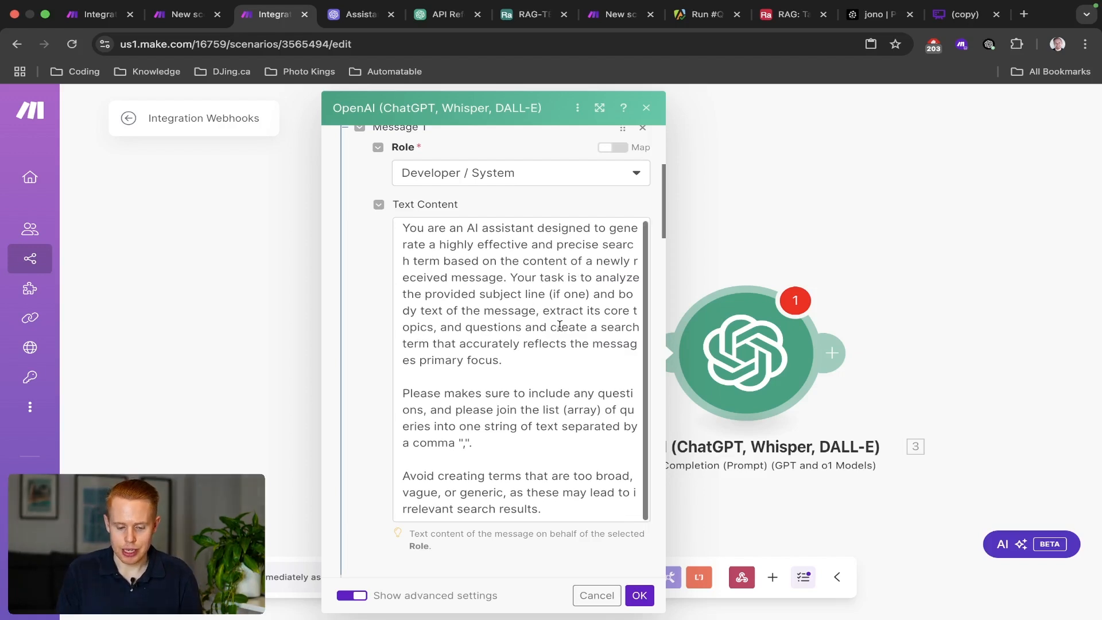
scroll(560, 326, down, 3)
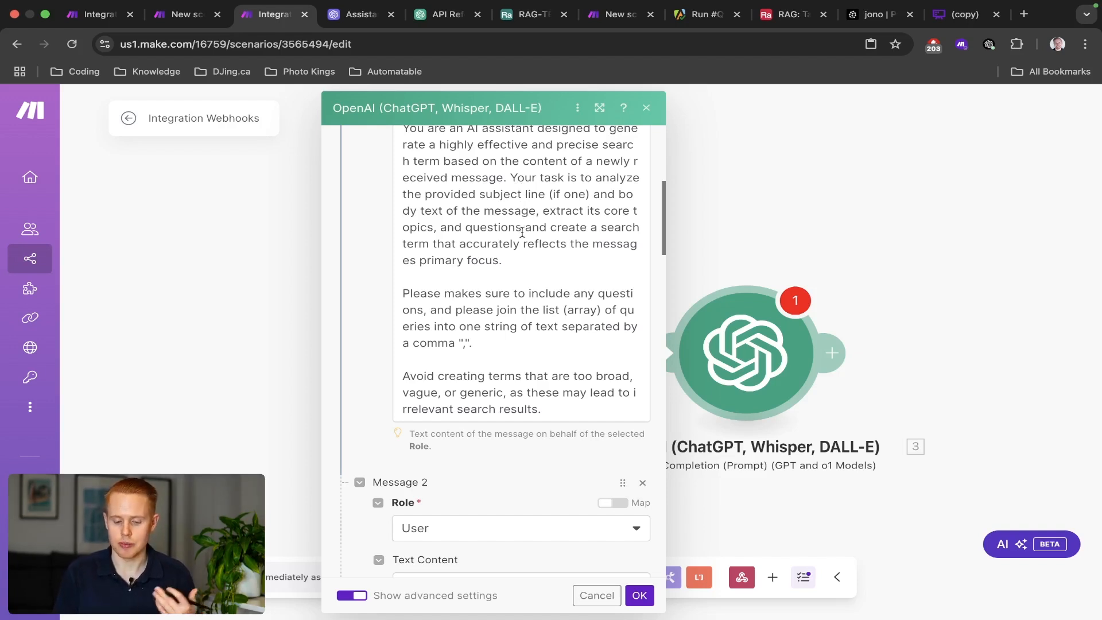
drag(488, 343, 413, 334)
Replace the 15.subject, 15.body and 15.type pills with webhook subject_line, message_body and type.
click(496, 447)
scroll(495, 448, down, 5)
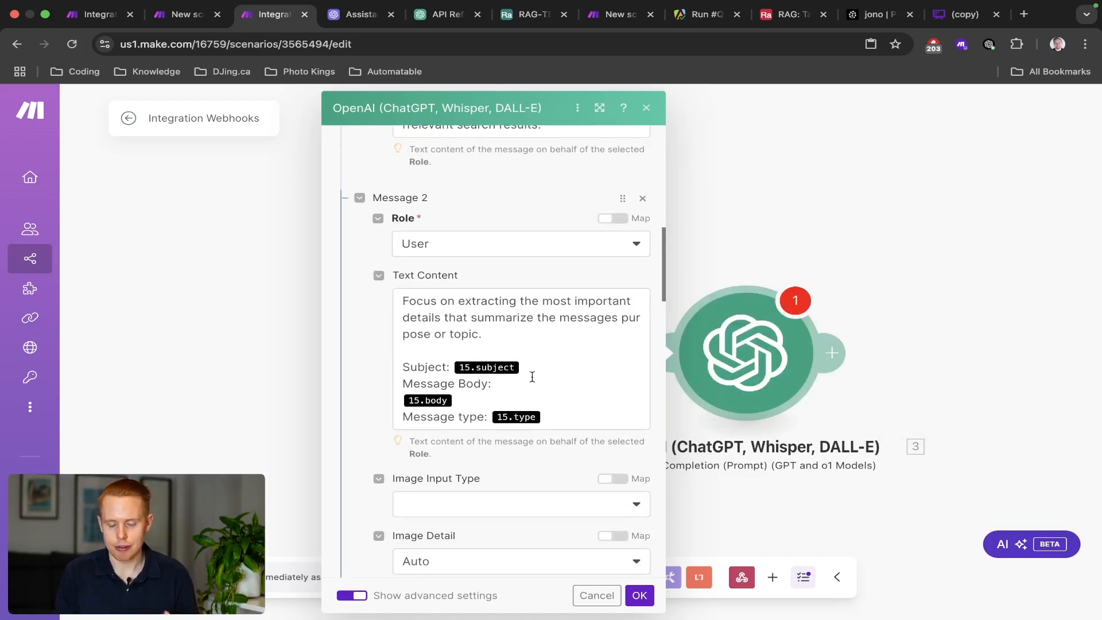
click(533, 377)
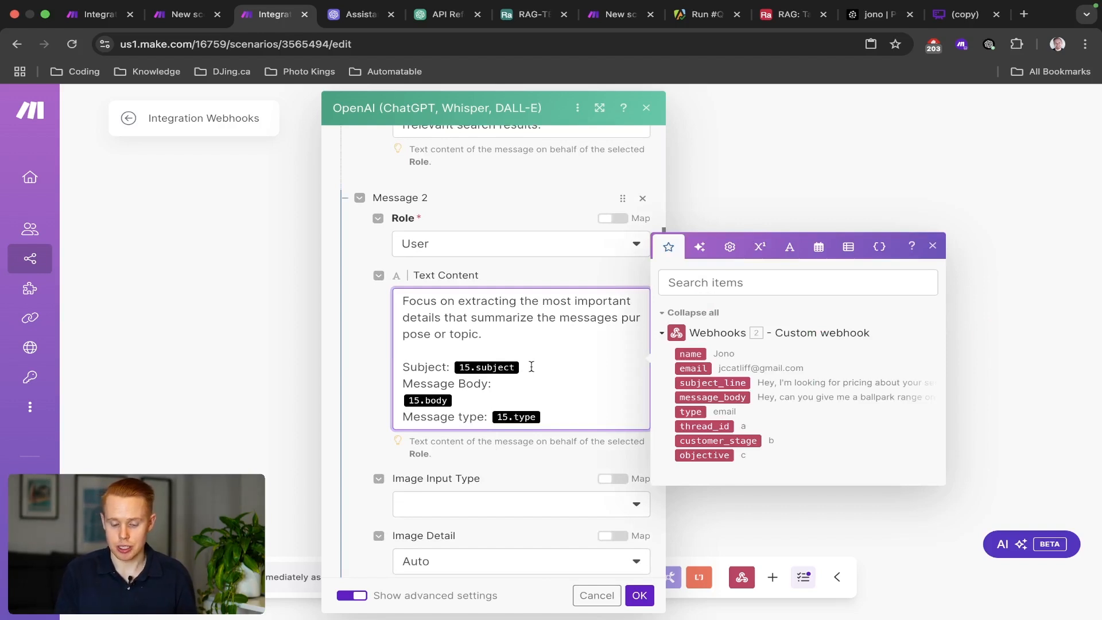
key(BackSpace)
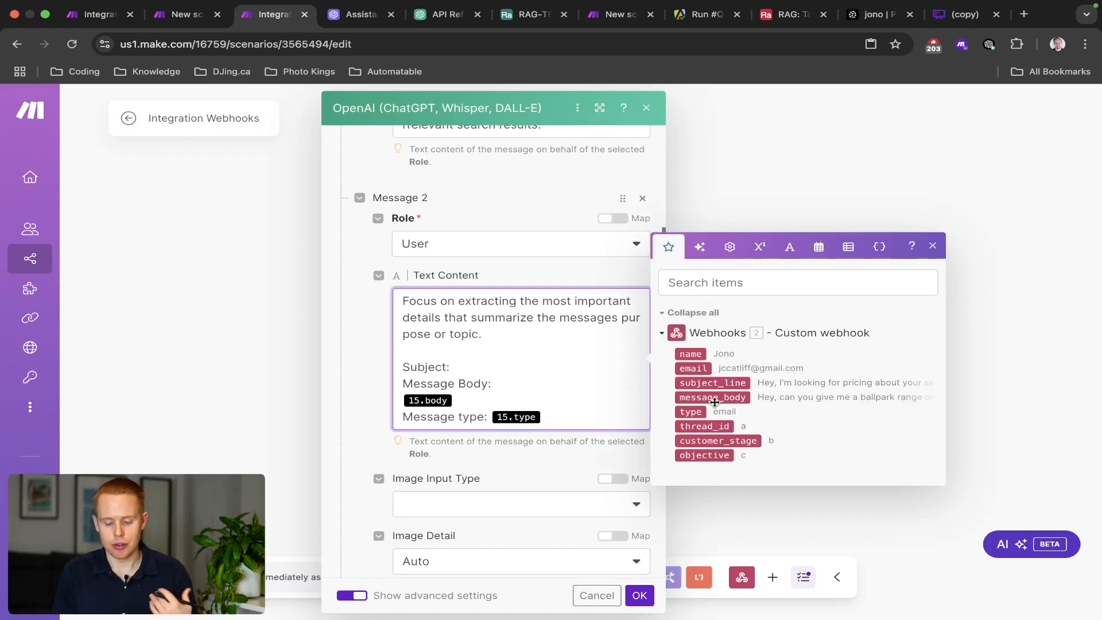
click(715, 384)
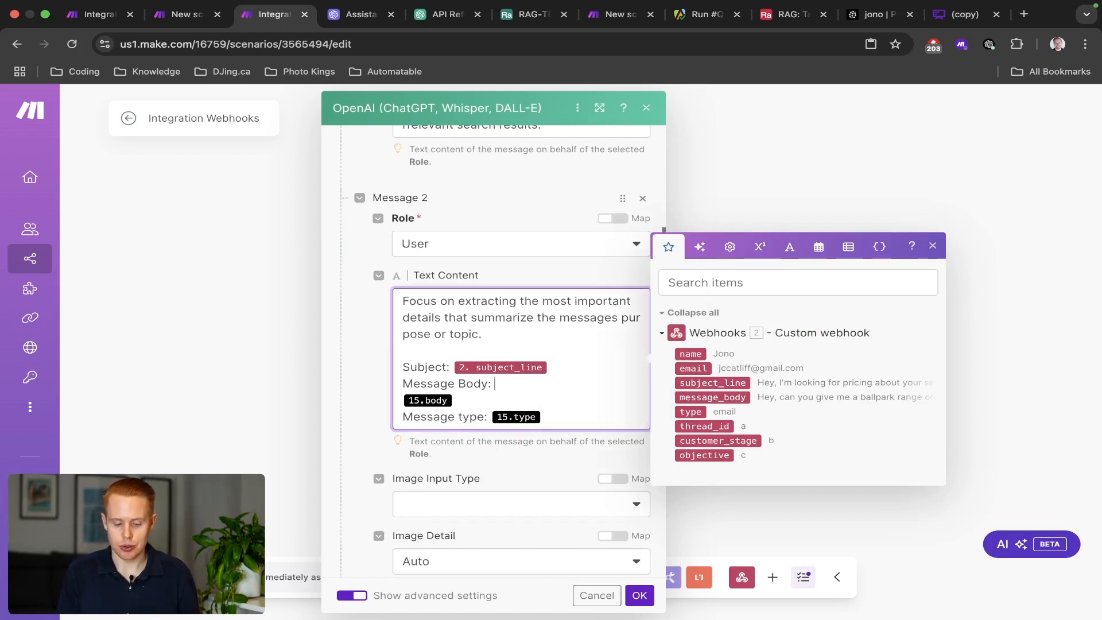
key(BackSpace)
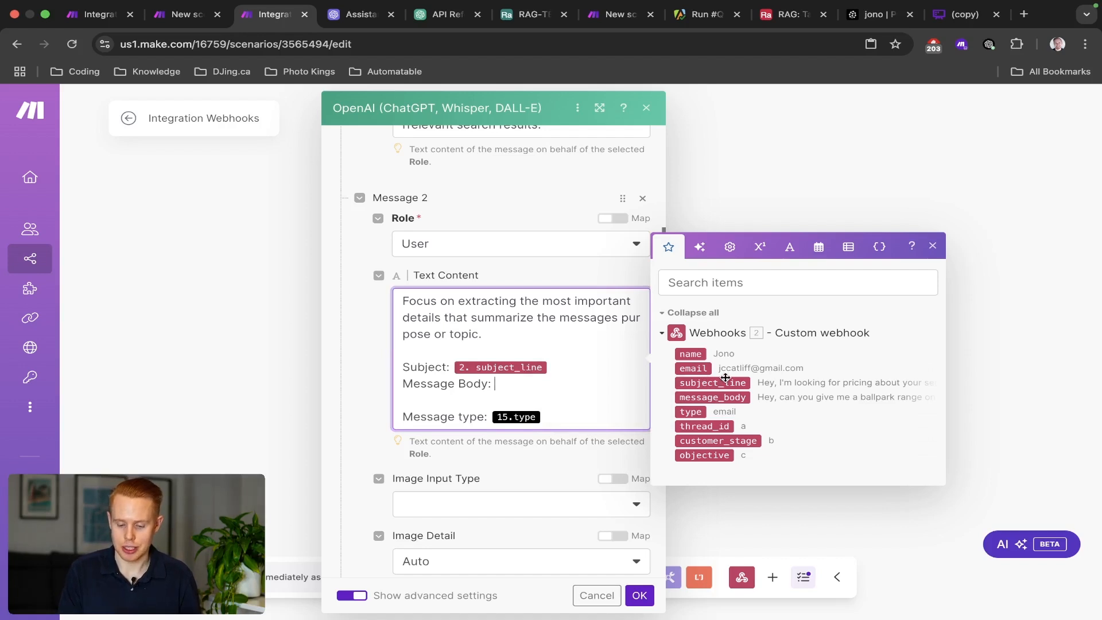
click(722, 401)
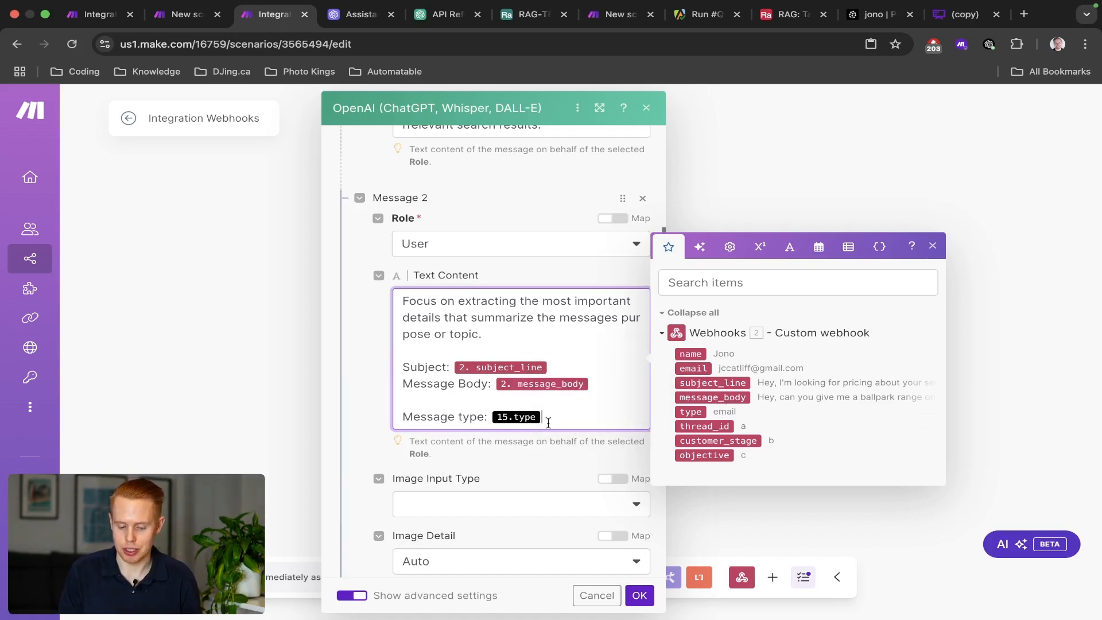
key(BackSpace)
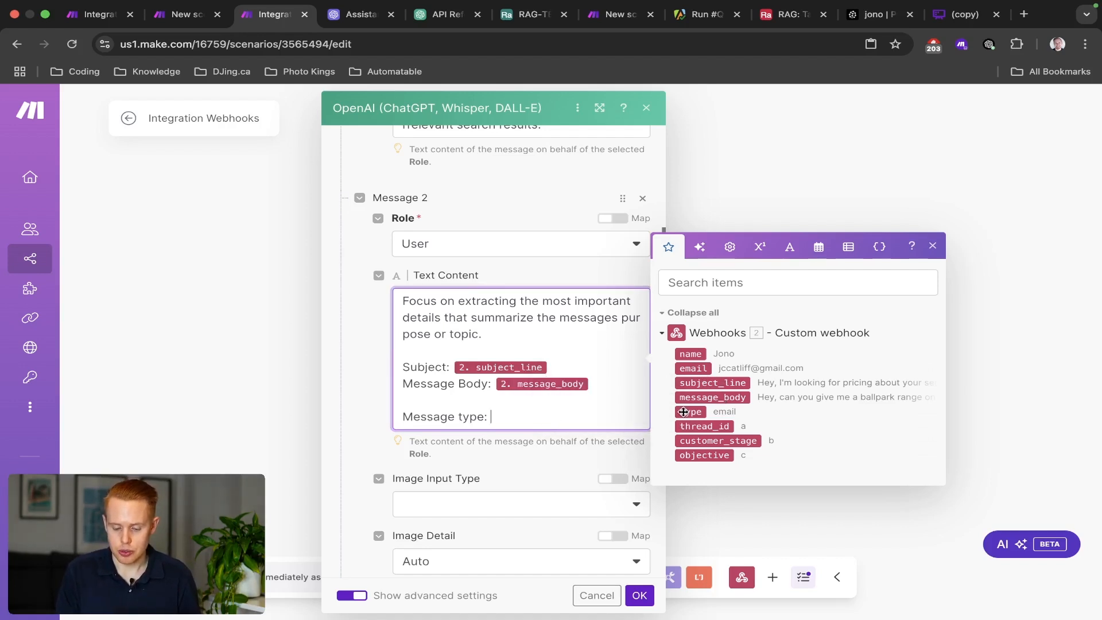
click(684, 412)
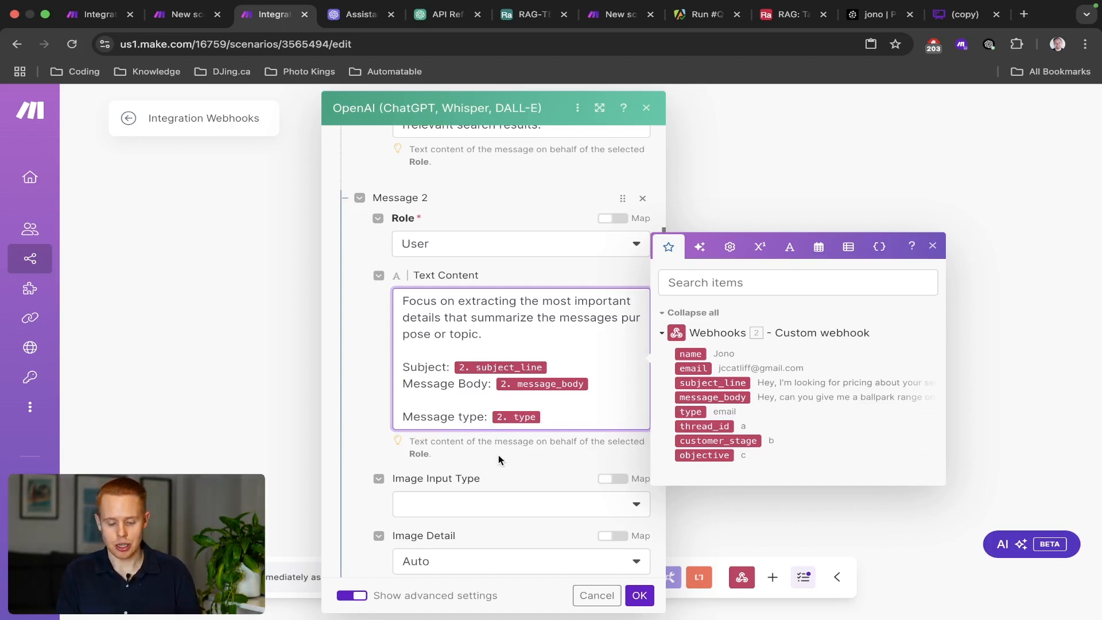
Review the JSON query output structure requested in Message 3.
scroll(500, 458, down, 4)
scroll(500, 459, down, 3)
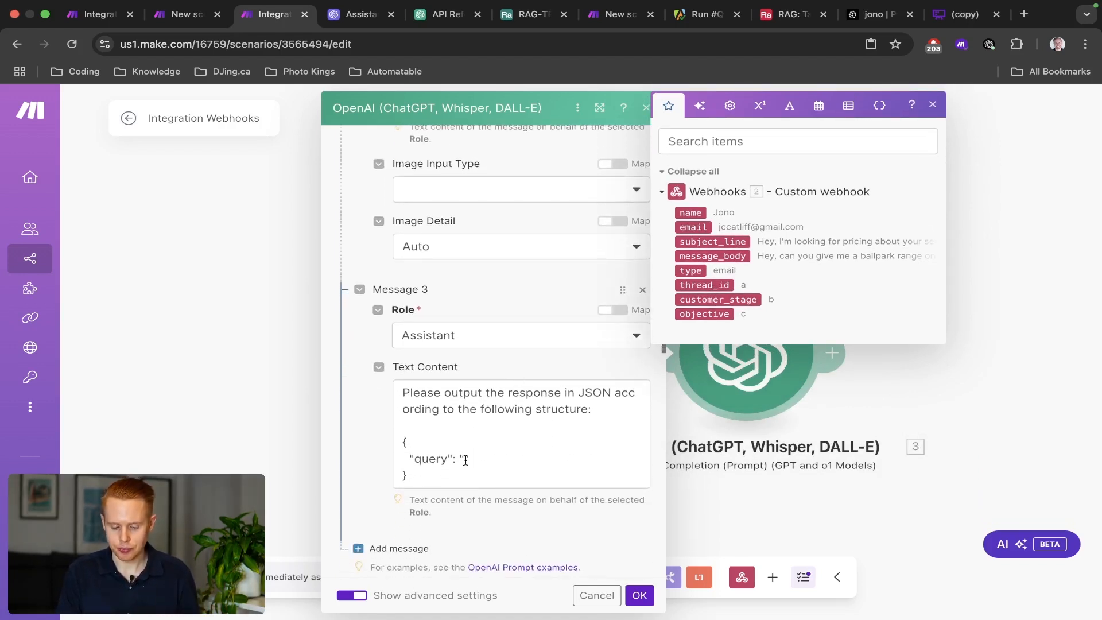
drag(408, 475, 401, 447)
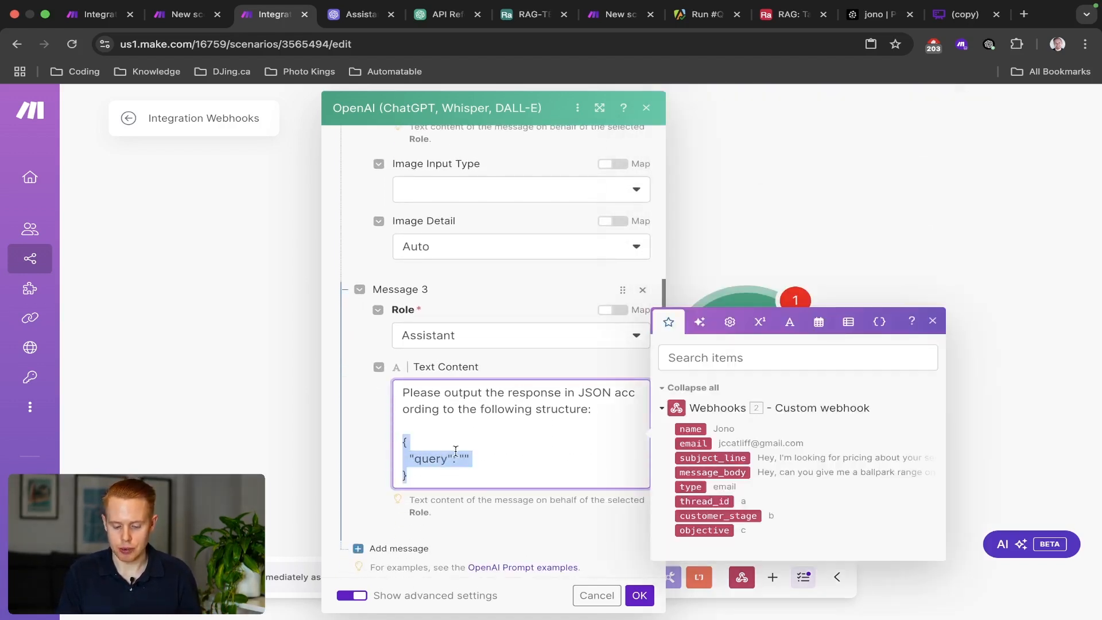
double_click(590, 391)
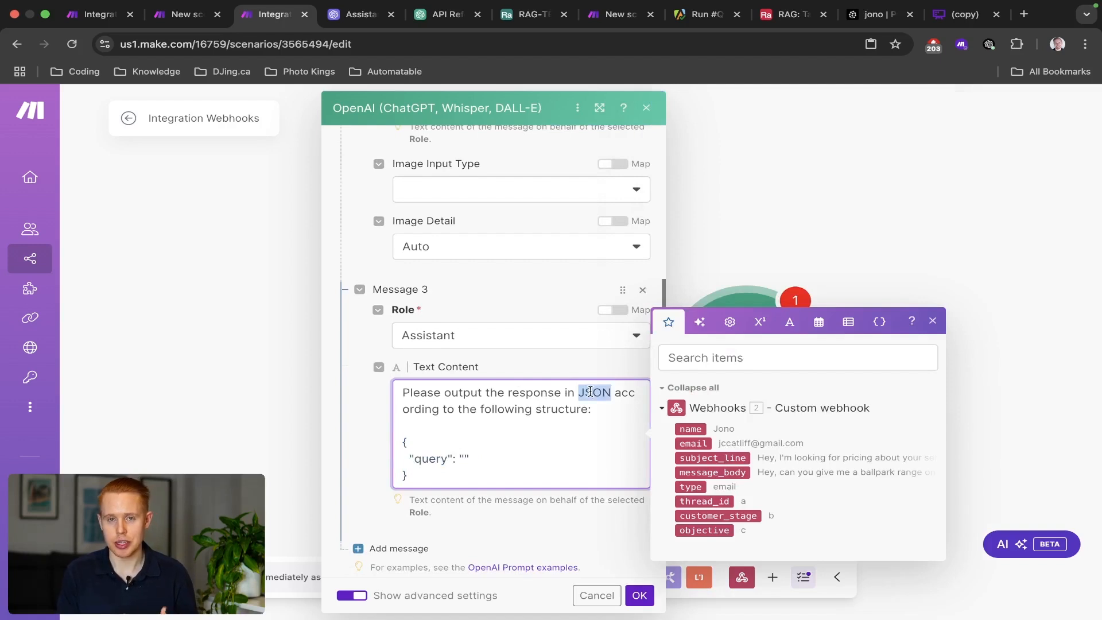
scroll(545, 390, down, 2)
drag(424, 388, 400, 356)
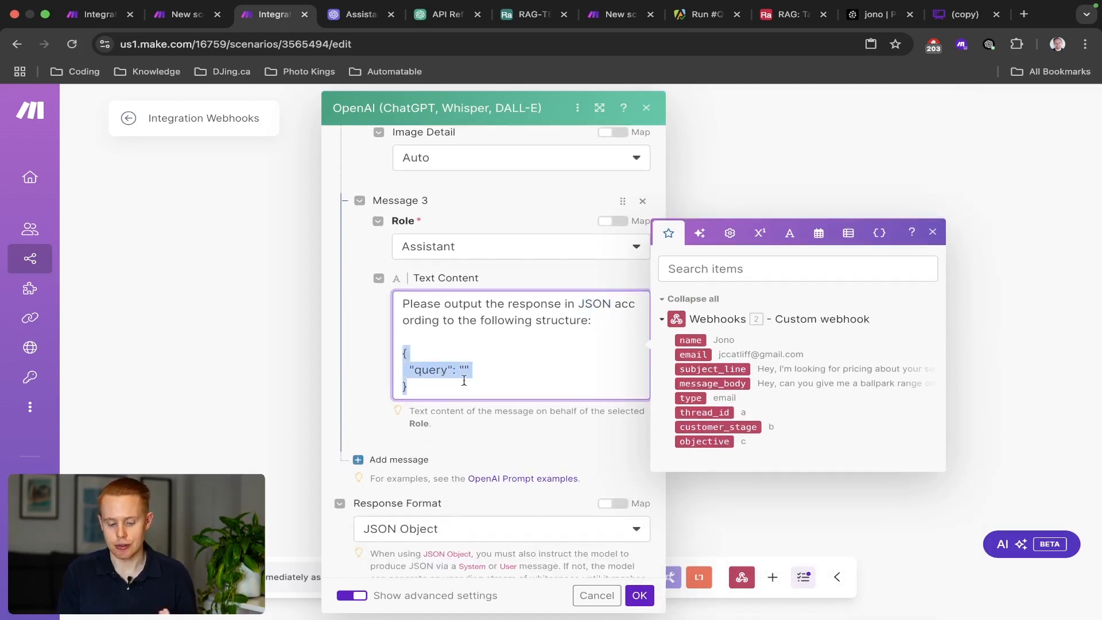
Keep the OpenAI module's Response Format set to JSON Object.
scroll(348, 333, down, 4)
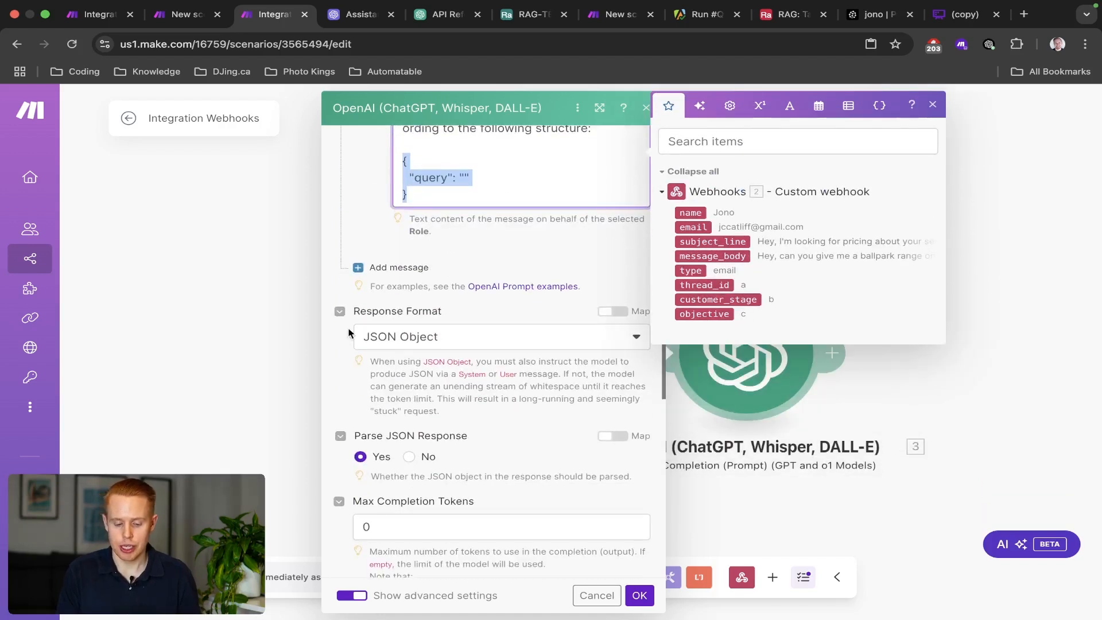
click(352, 313)
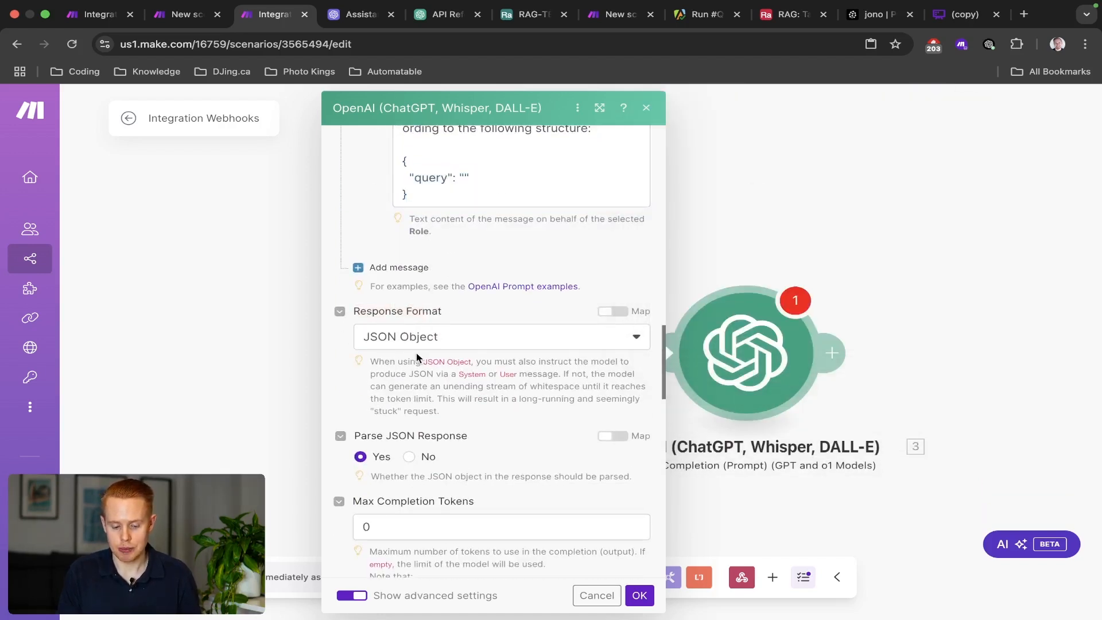
click(428, 339)
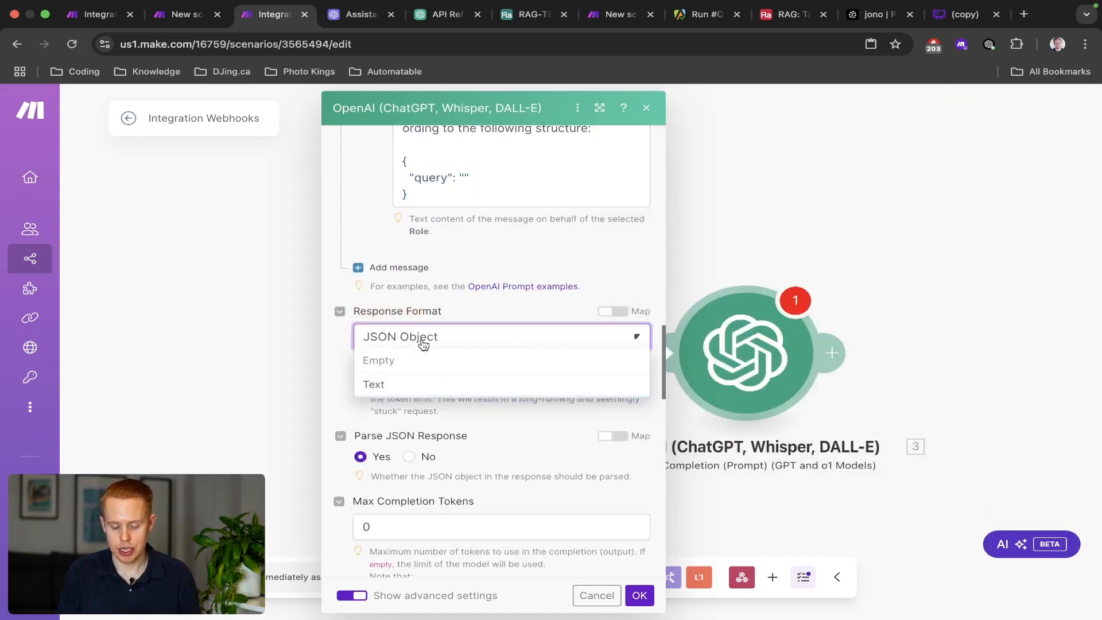
click(336, 395)
Recheck Message 3's JSON structure and confirm the OpenAI module settings with OK.
scroll(402, 402, up, 3)
click(492, 327)
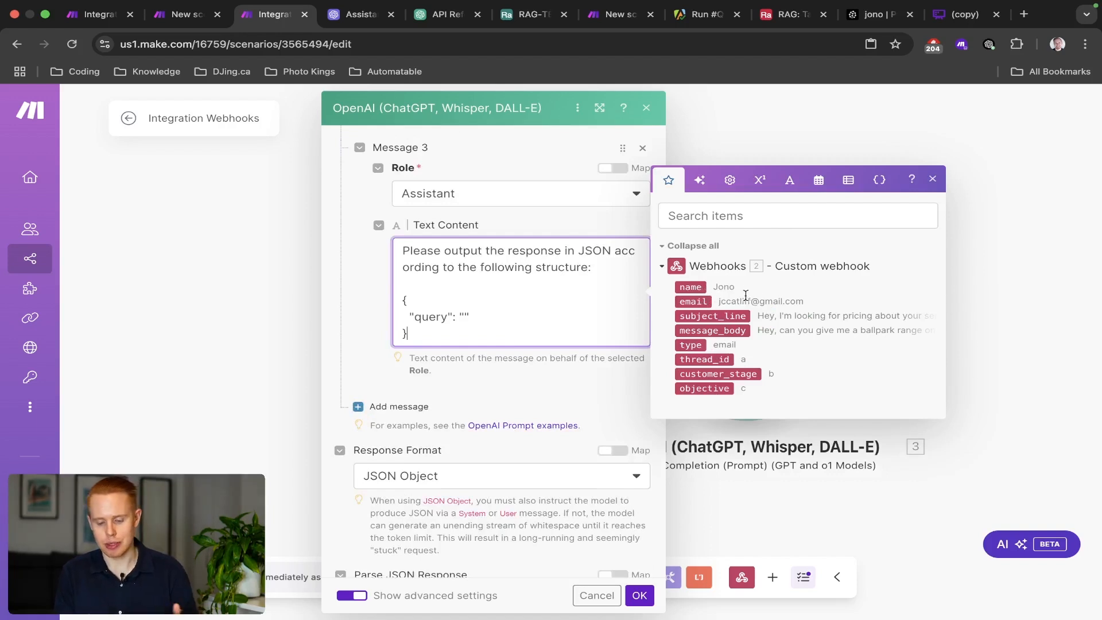
drag(483, 336, 401, 306)
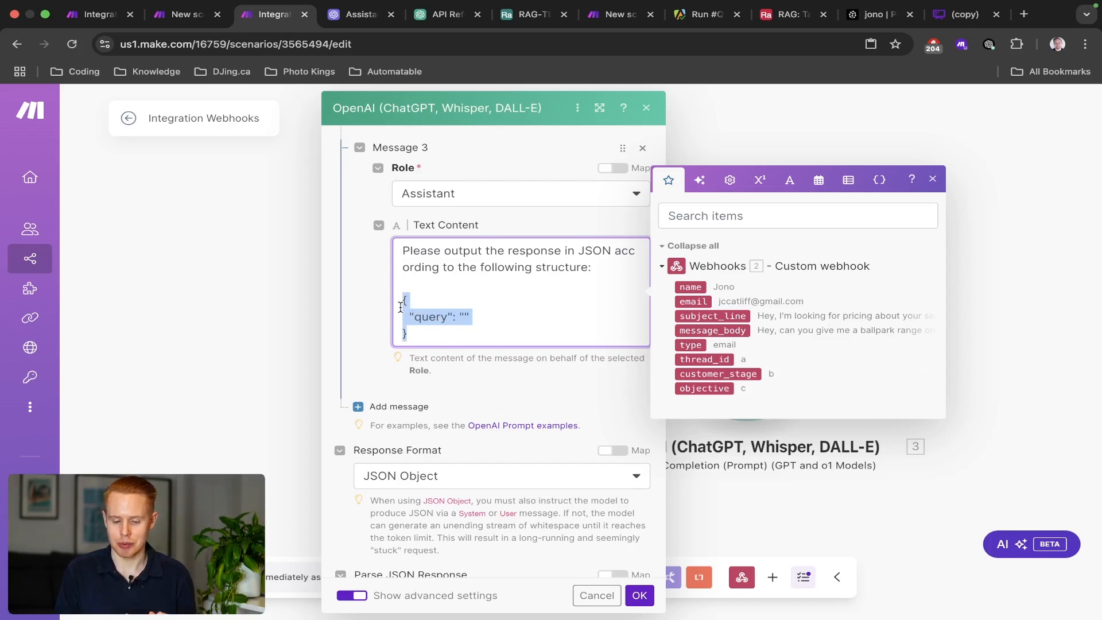
click(433, 384)
scroll(434, 382, down, 15)
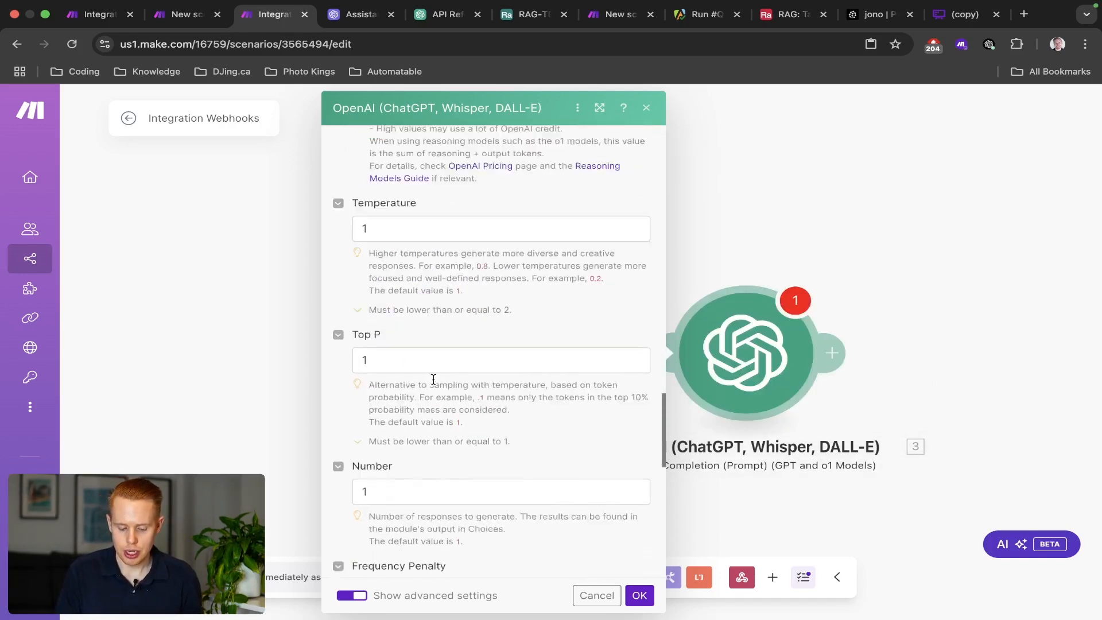
click(639, 595)
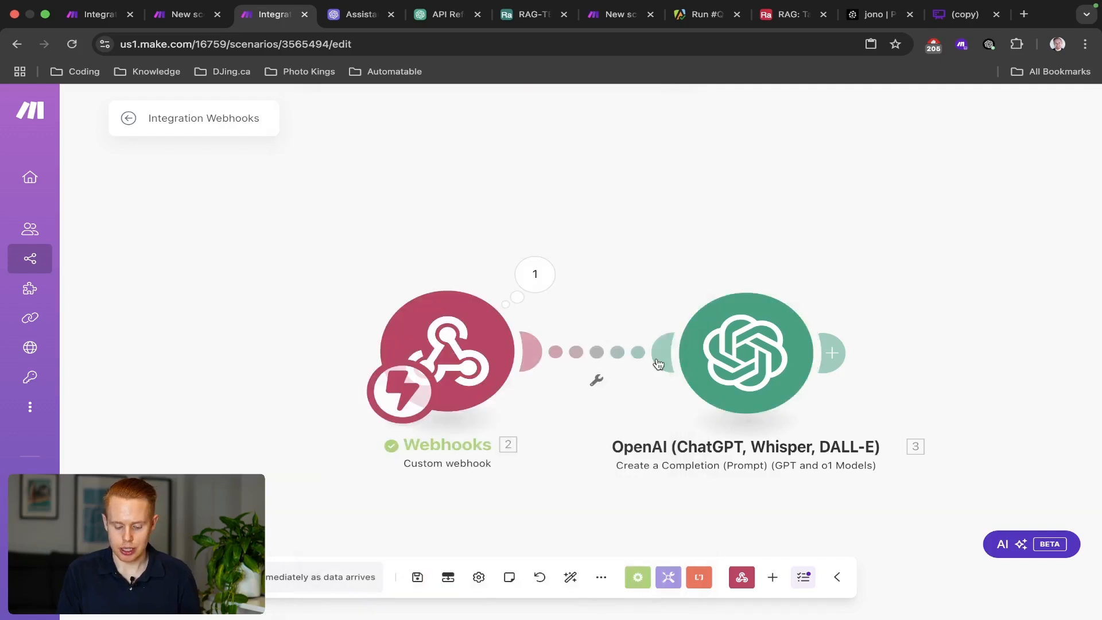
Save and run the scenario once, then fire a test webhook by running RAG-TEST-EMAIL's HTTP module alone.
key(ctrl+s)
drag(654, 264, 446, 252)
click(138, 577)
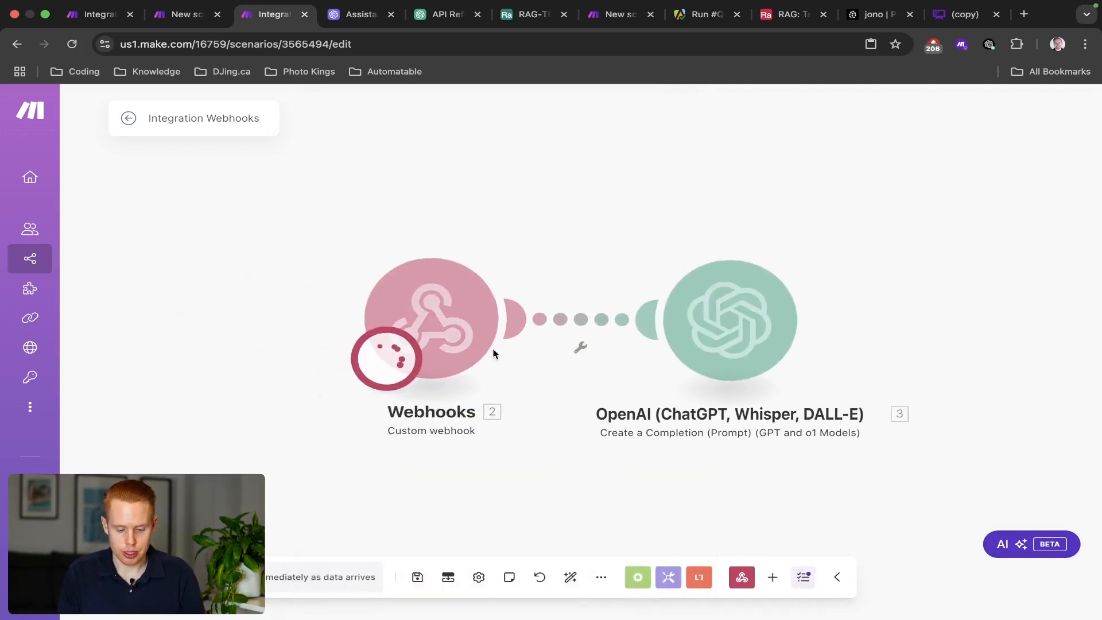
key(ctrl+shift+Tab)
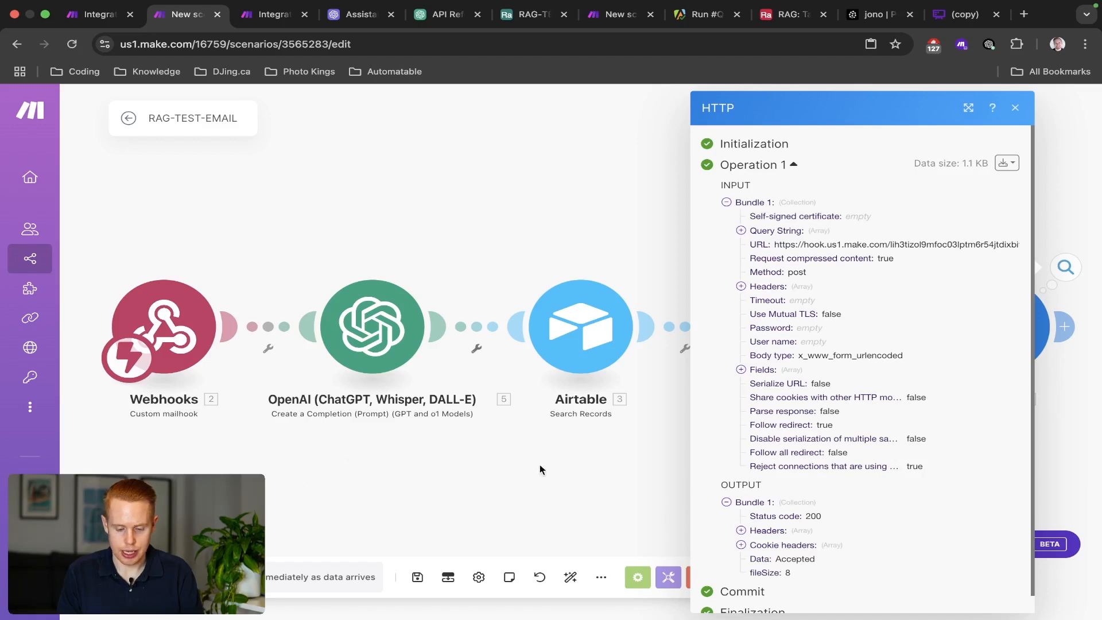
click(541, 466)
right_click(990, 303)
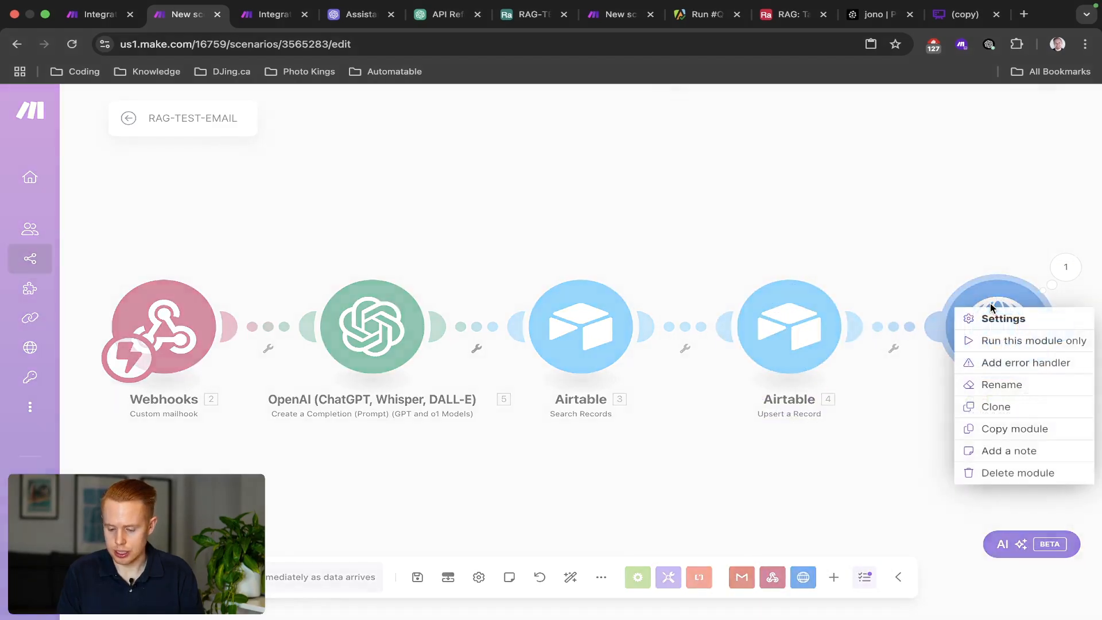
click(995, 341)
Inspect the OpenAI module's output, checking the generated wedding DJ pricing search query.
key(ctrl+Tab)
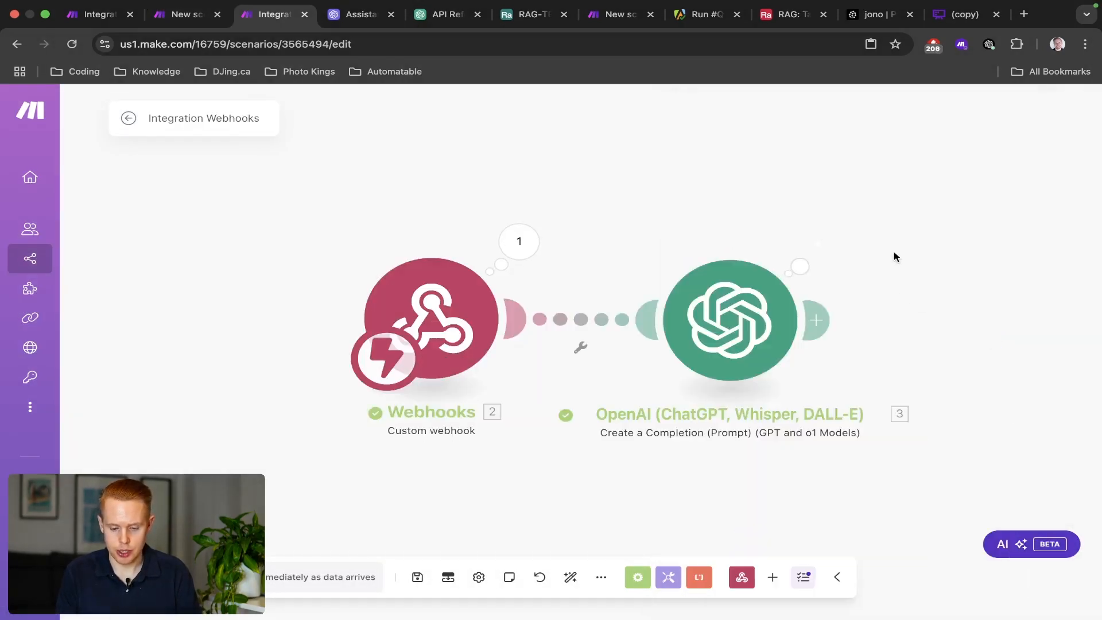
drag(766, 194, 633, 194)
click(681, 243)
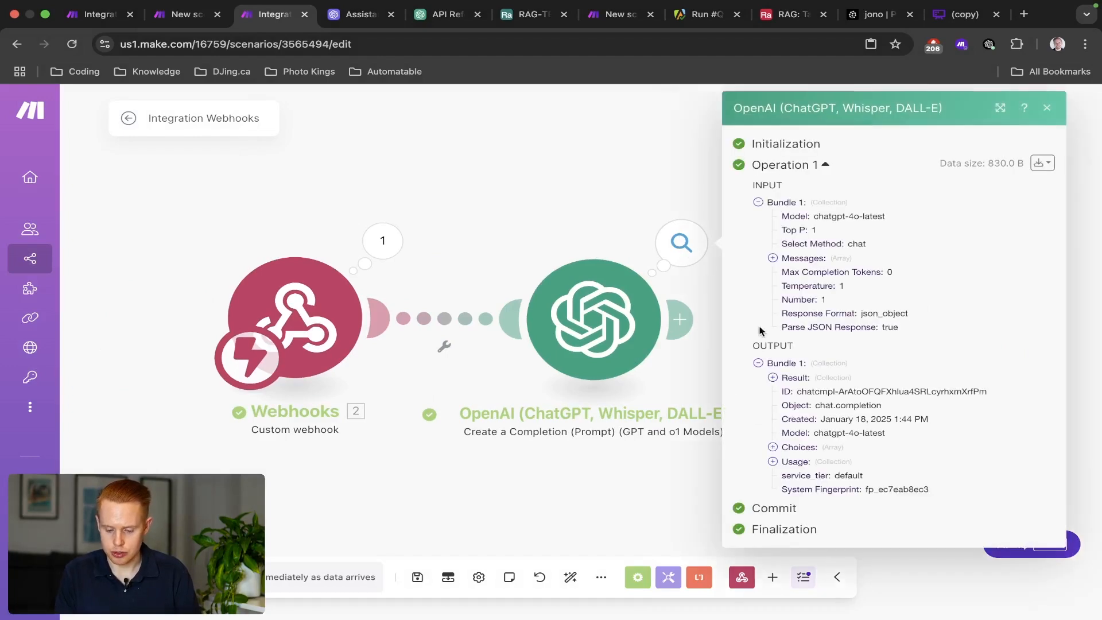
click(773, 378)
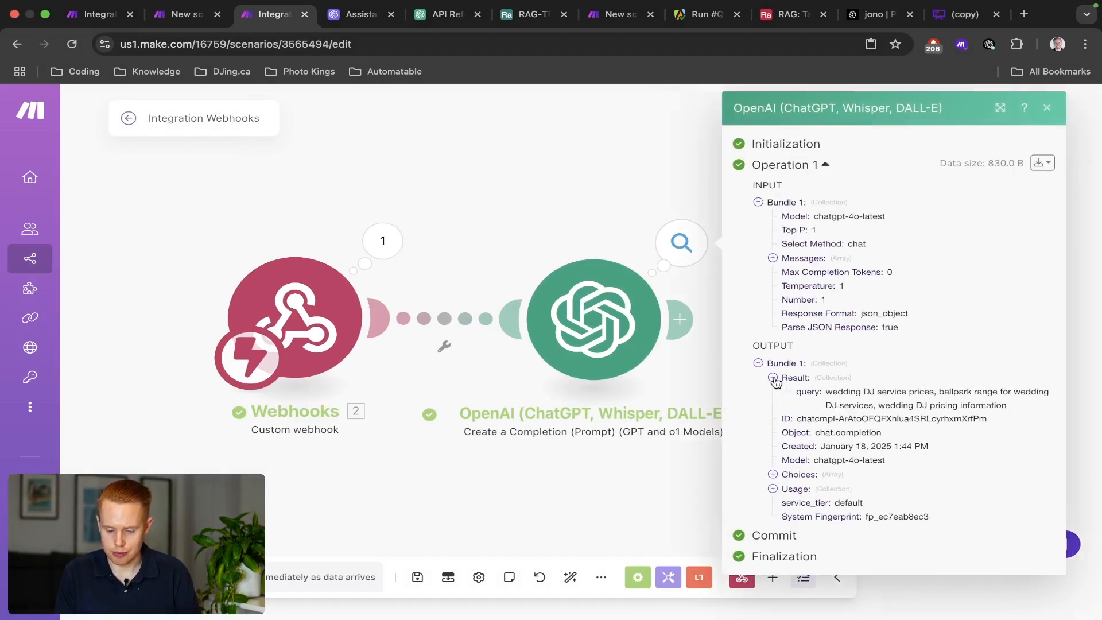
triple_click(871, 398)
scroll(973, 404, up, 10)
scroll(973, 404, right, 3)
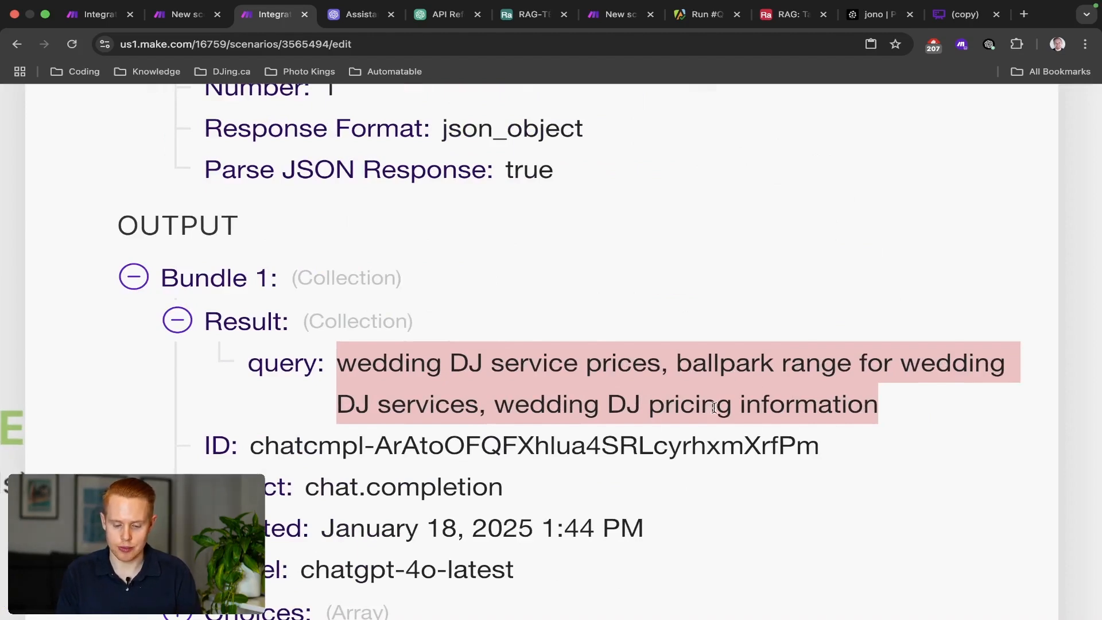
scroll(733, 407, down, 10)
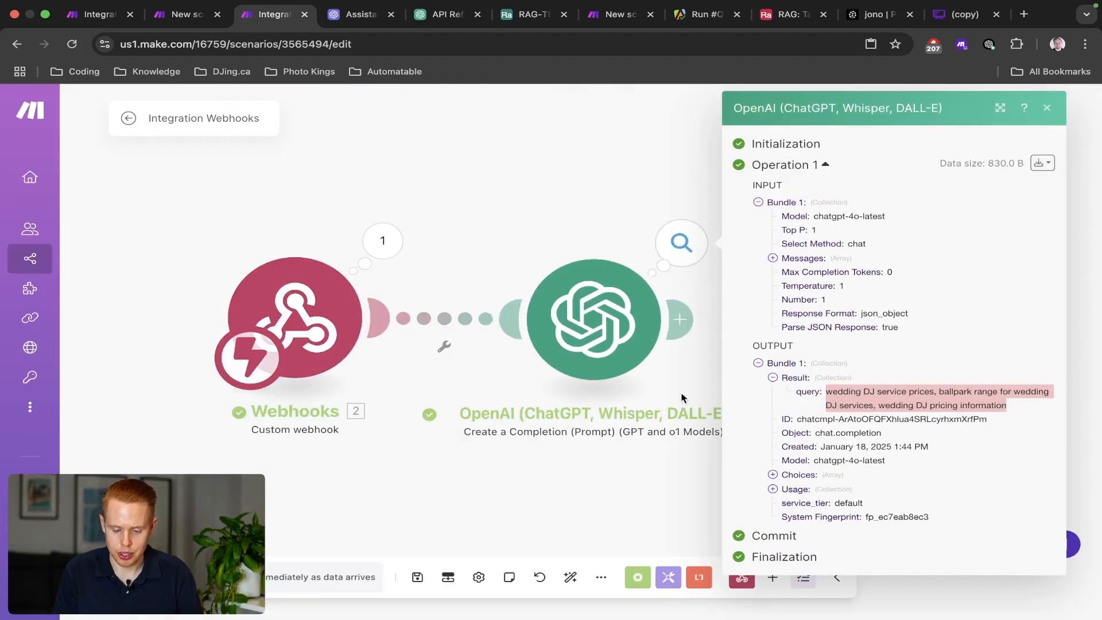
click(495, 276)
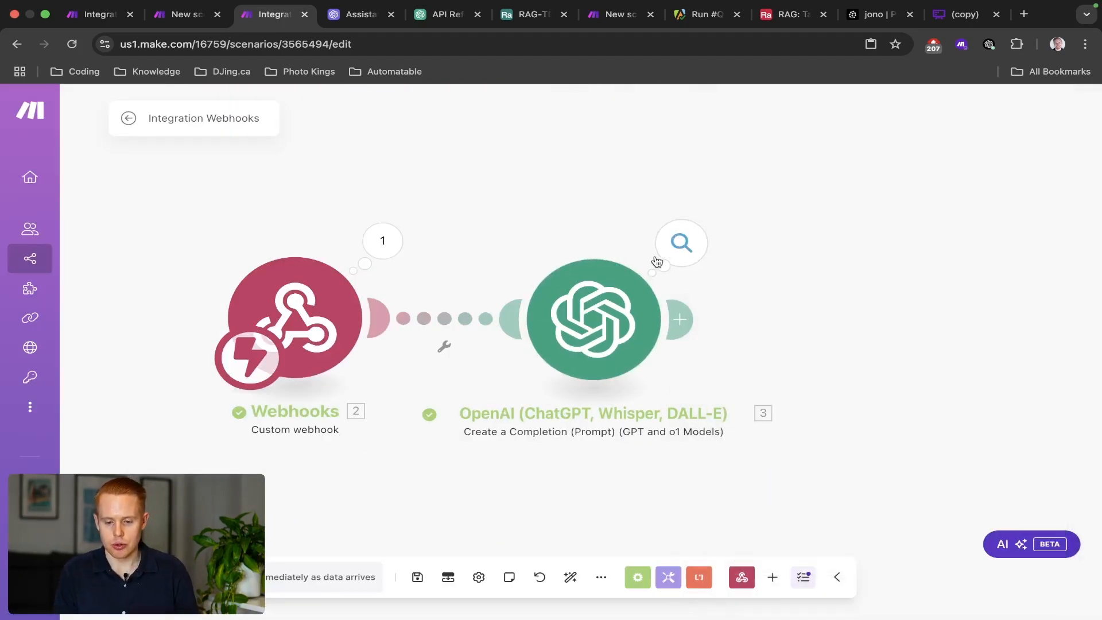
Add an OpenAI 'Make an API Call' module after the completion step.
drag(719, 185, 618, 178)
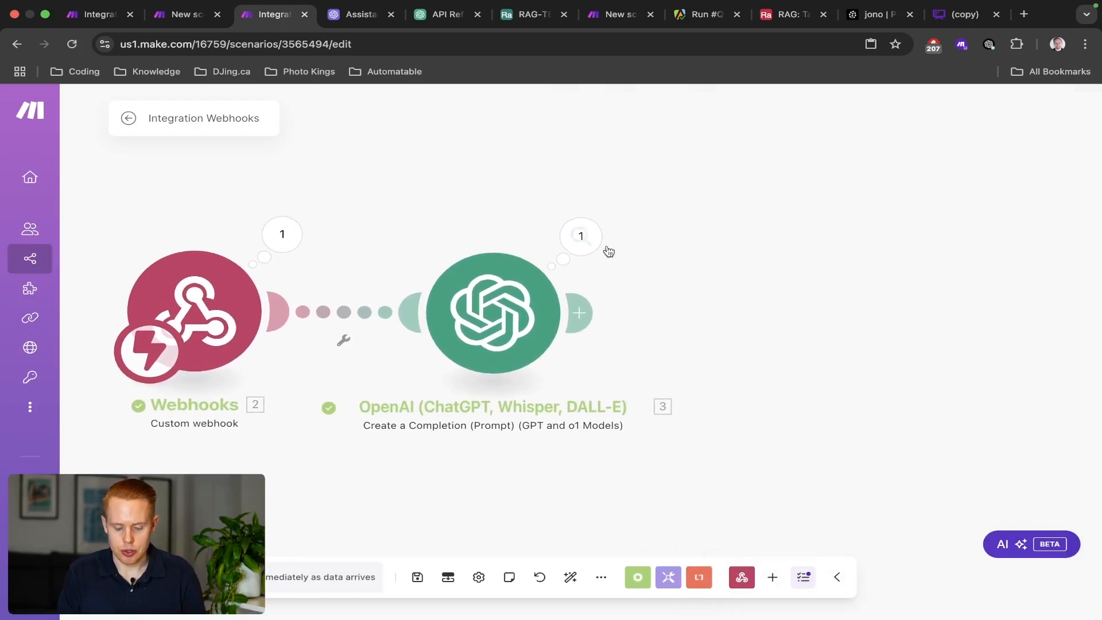
click(587, 313)
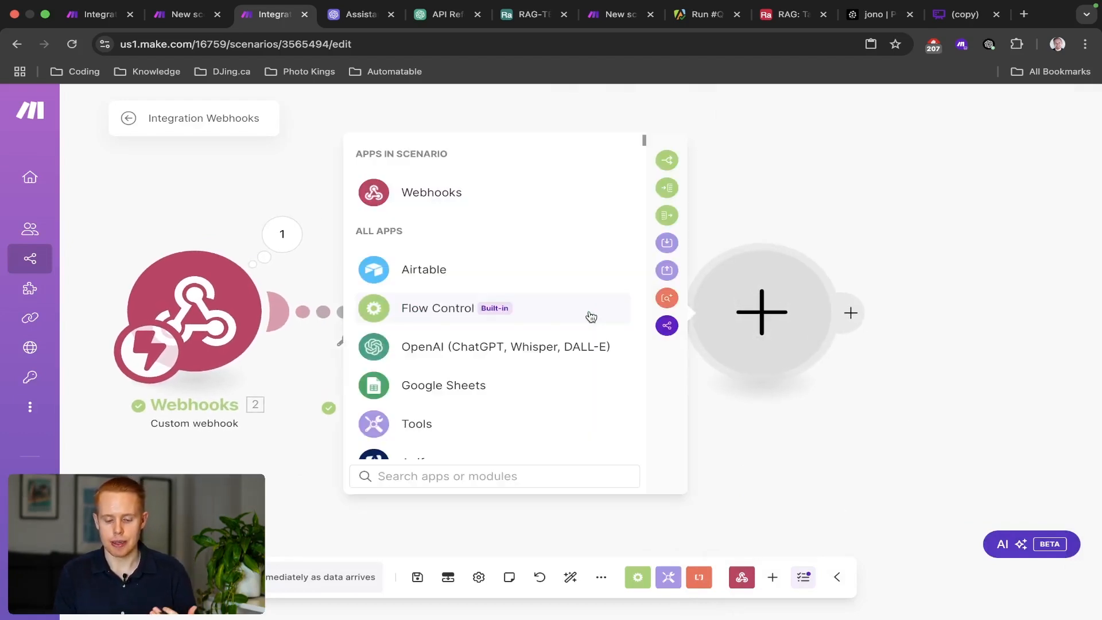
click(529, 357)
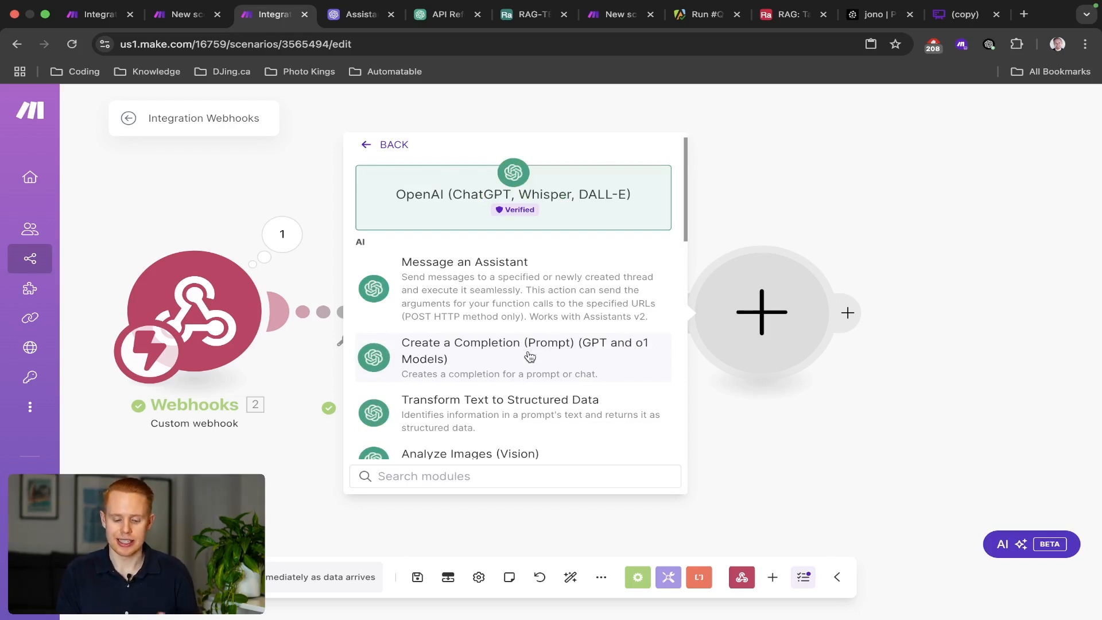
scroll(529, 357, down, 15)
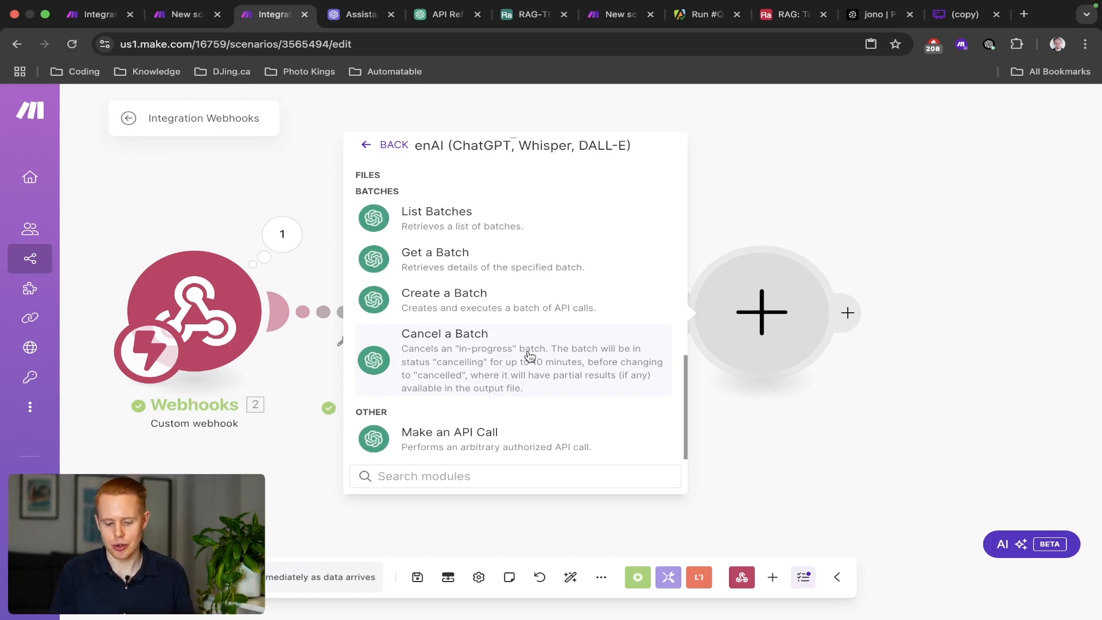
click(461, 435)
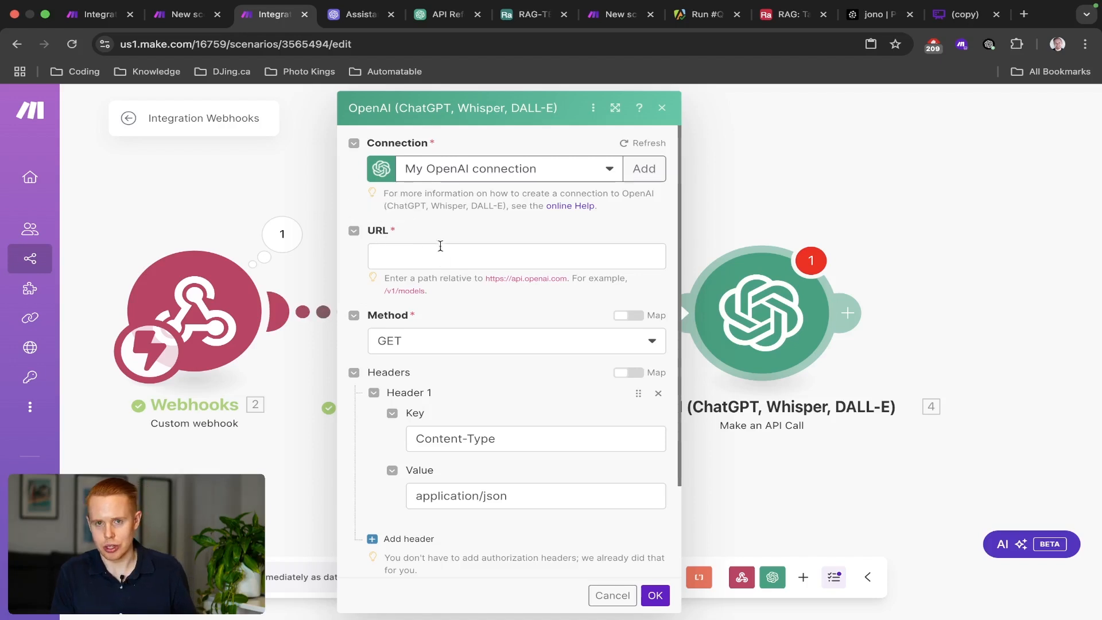
Search Google for 'openai embedding api' and open OpenAI's embeddings documentation from the new-models article.
key(super+t)
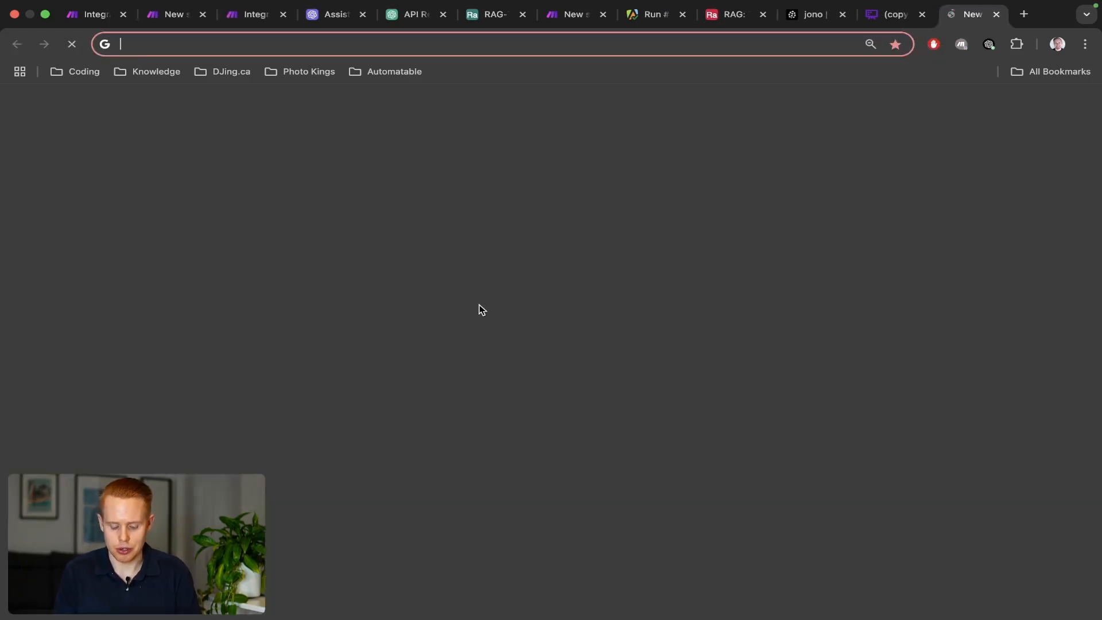
text(openai )
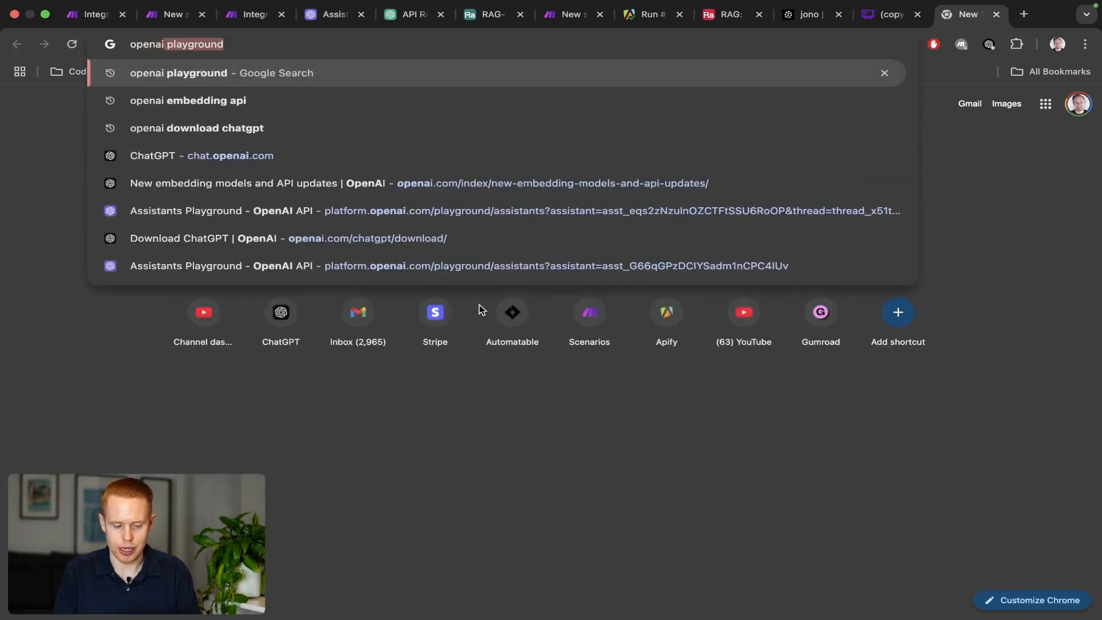
text(embedding api)
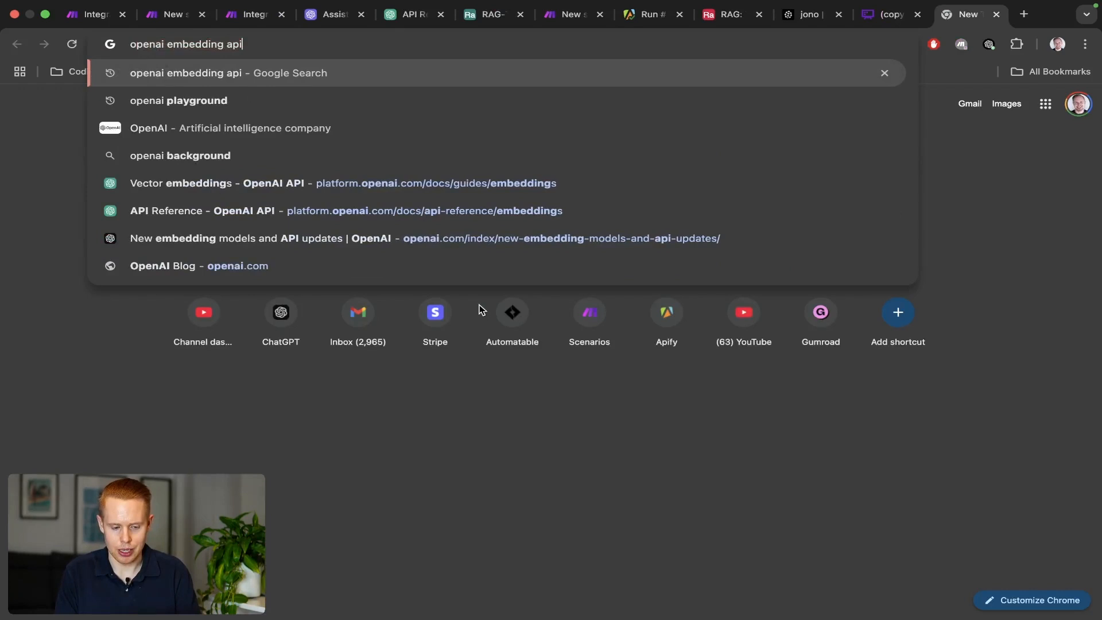
key(Return)
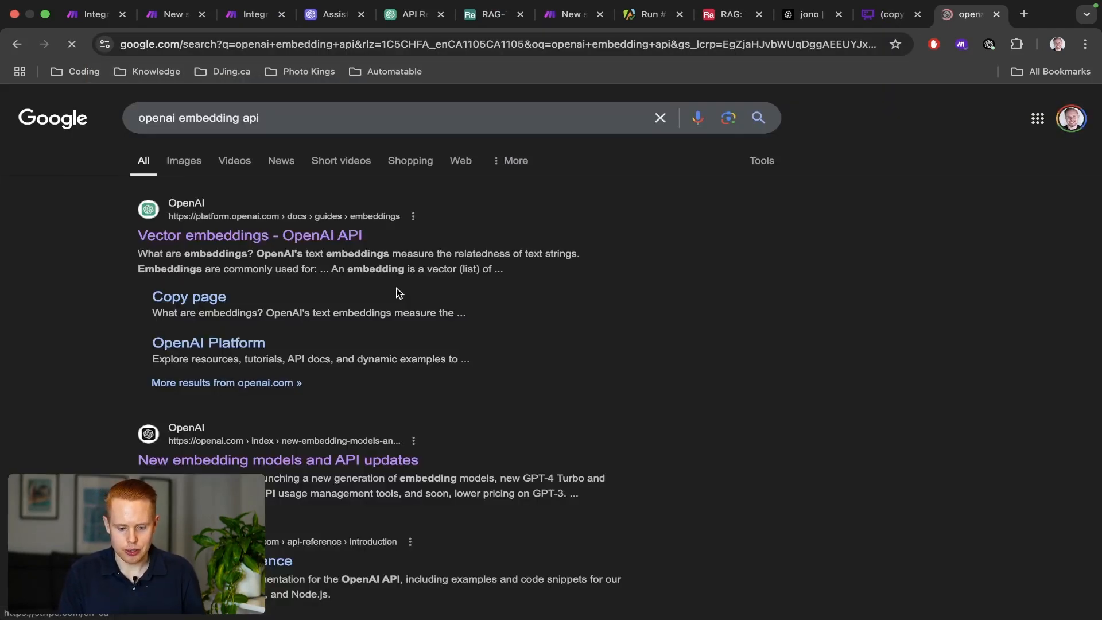
click(275, 469)
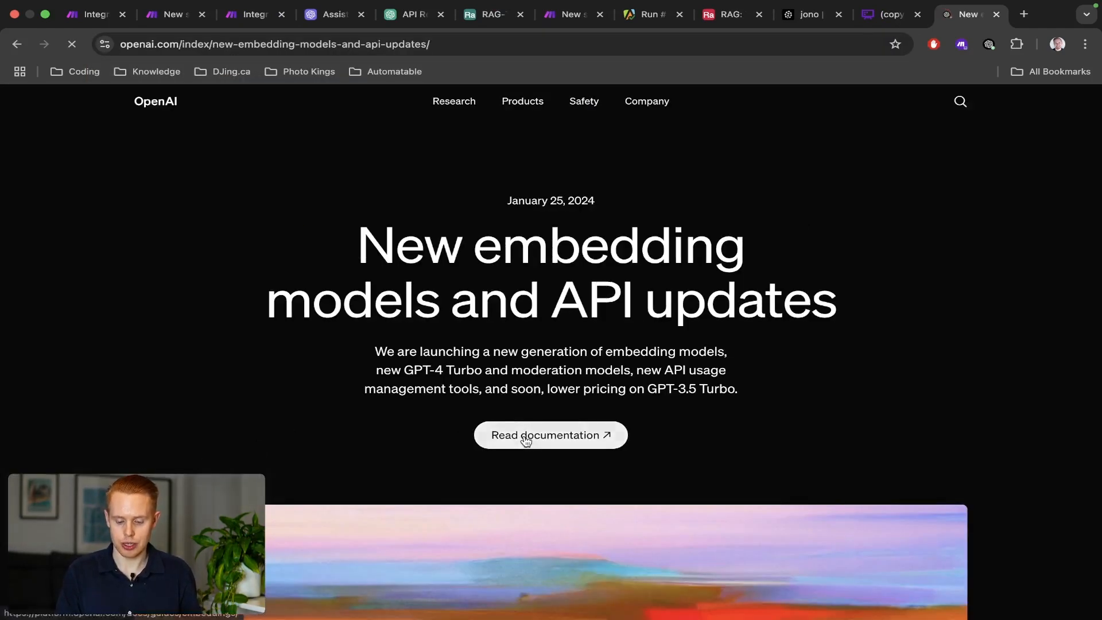
click(525, 440)
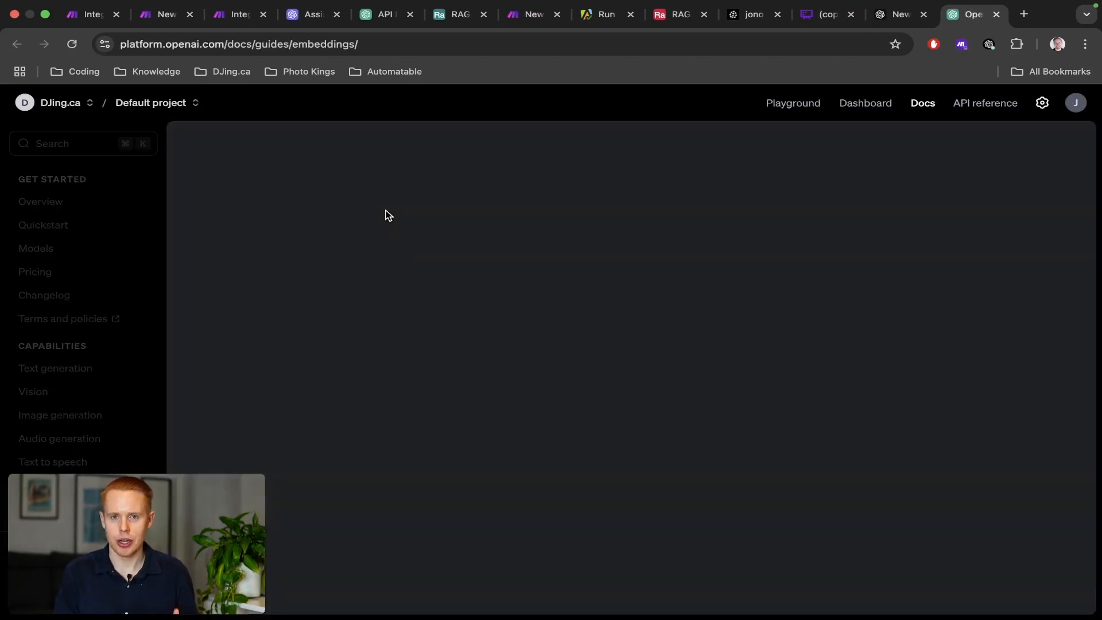
Search the OpenAI docs for '/v1/embedd' and open the first result.
click(44, 144)
text(/vi/)
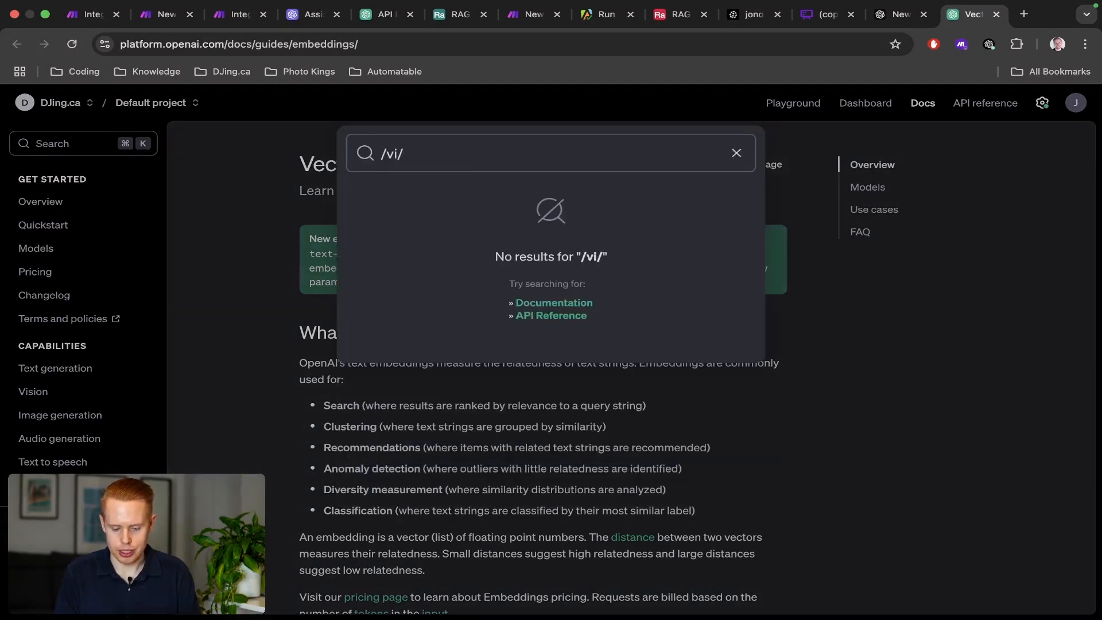
key(BackSpace)
key(BackSpace)
key(BackSpace)
text(v1/emb)
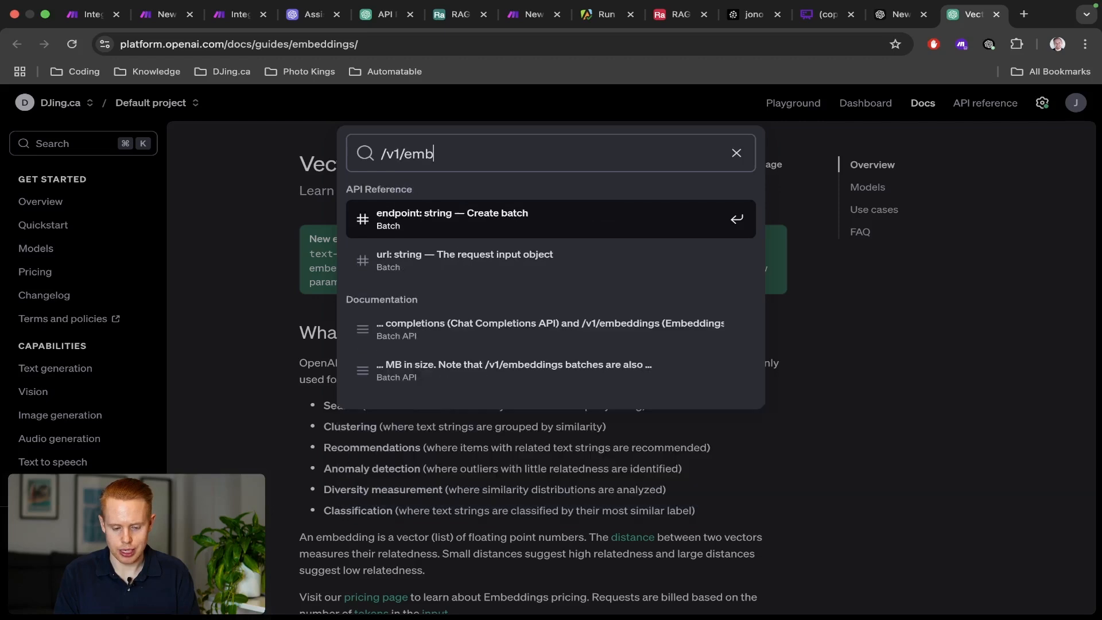
text(edd)
key(Return)
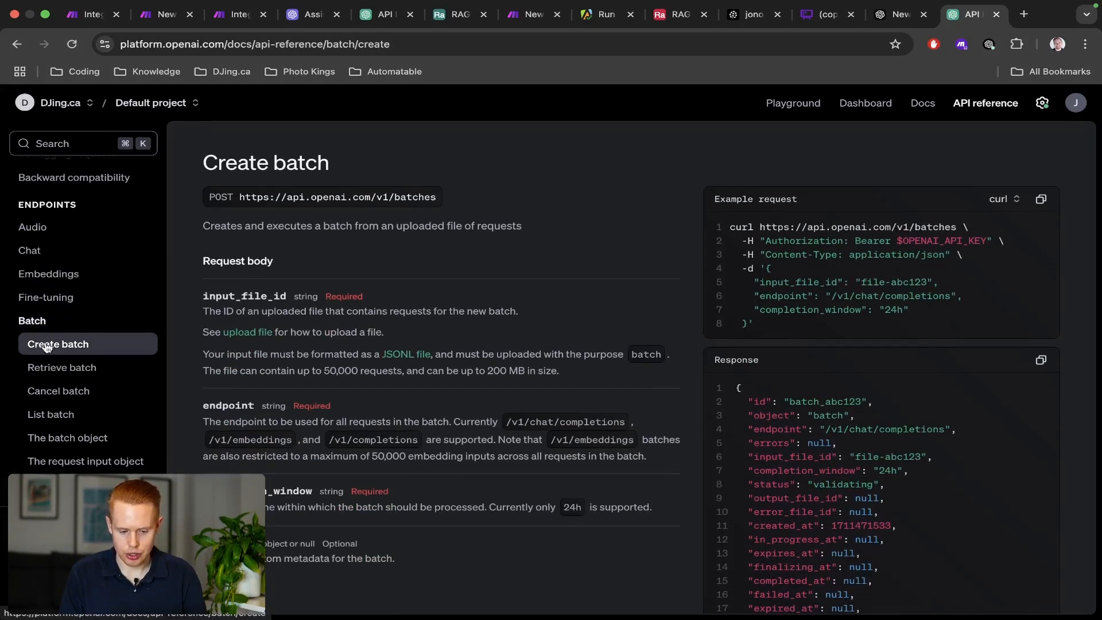
scroll(281, 290, down, 10)
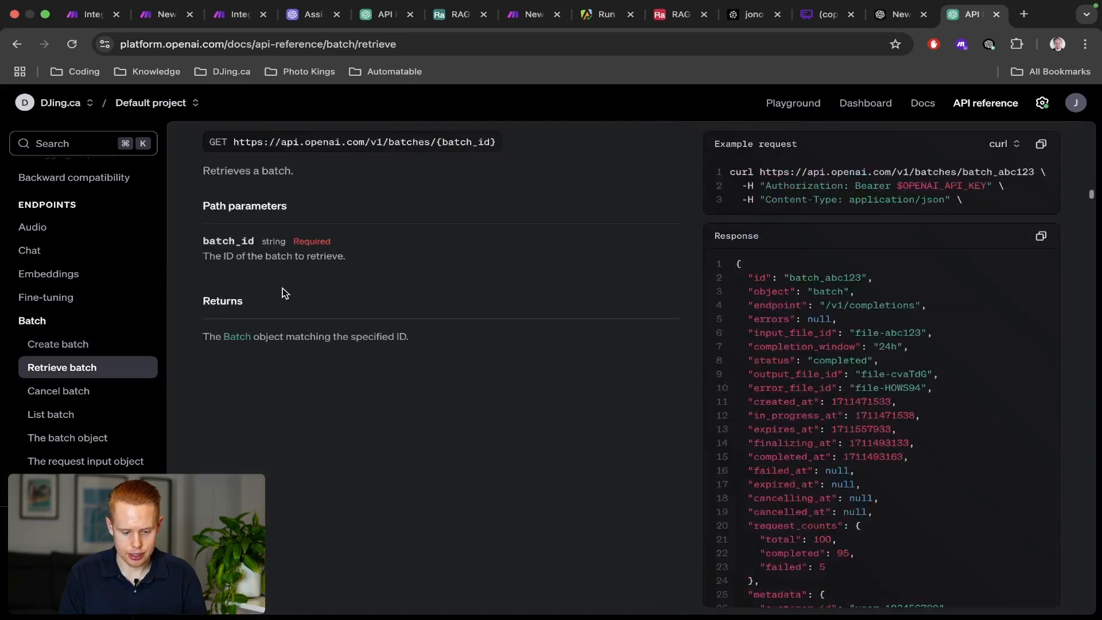
scroll(283, 293, down, 3)
scroll(49, 327, down, 3)
scroll(50, 322, up, 2)
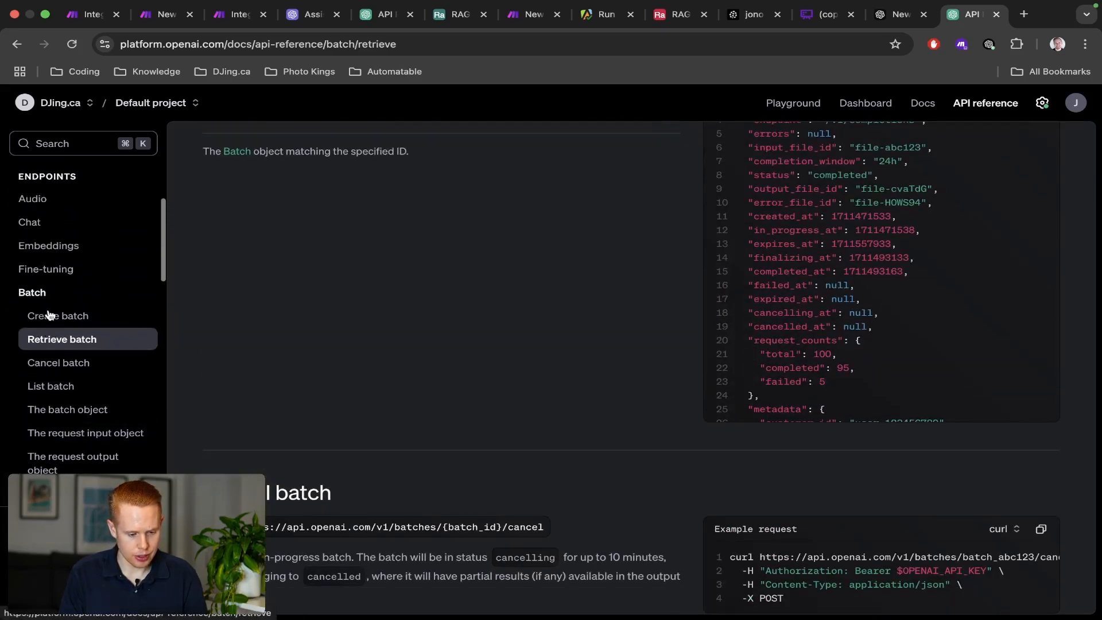
Open the Embeddings > Create embeddings (POST /v1/embeddings) reference, then go back to Make.
click(49, 248)
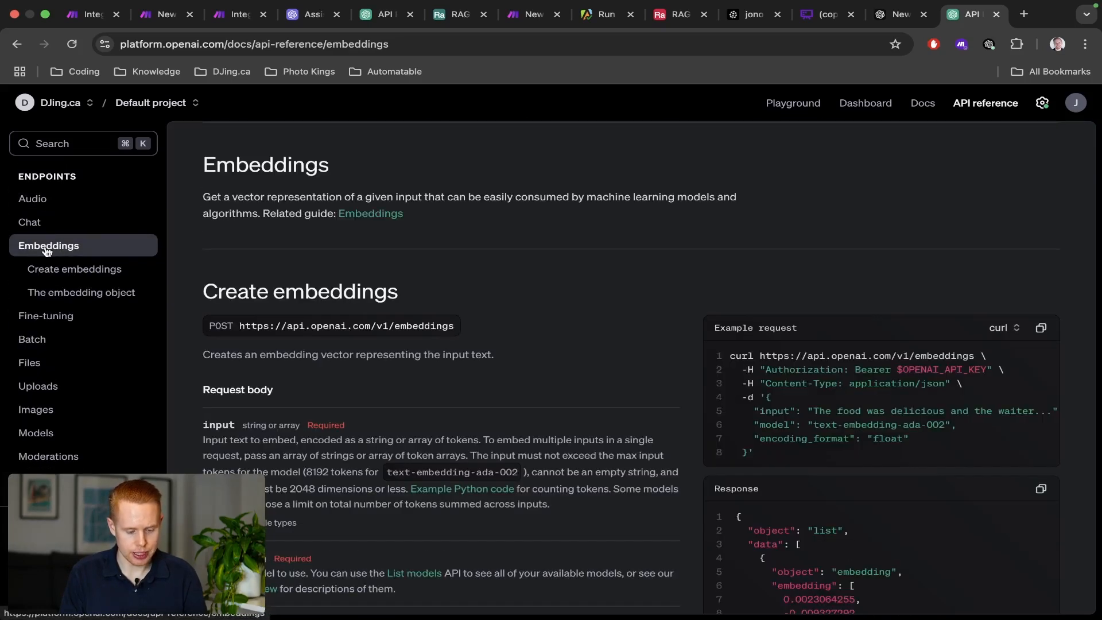
click(54, 277)
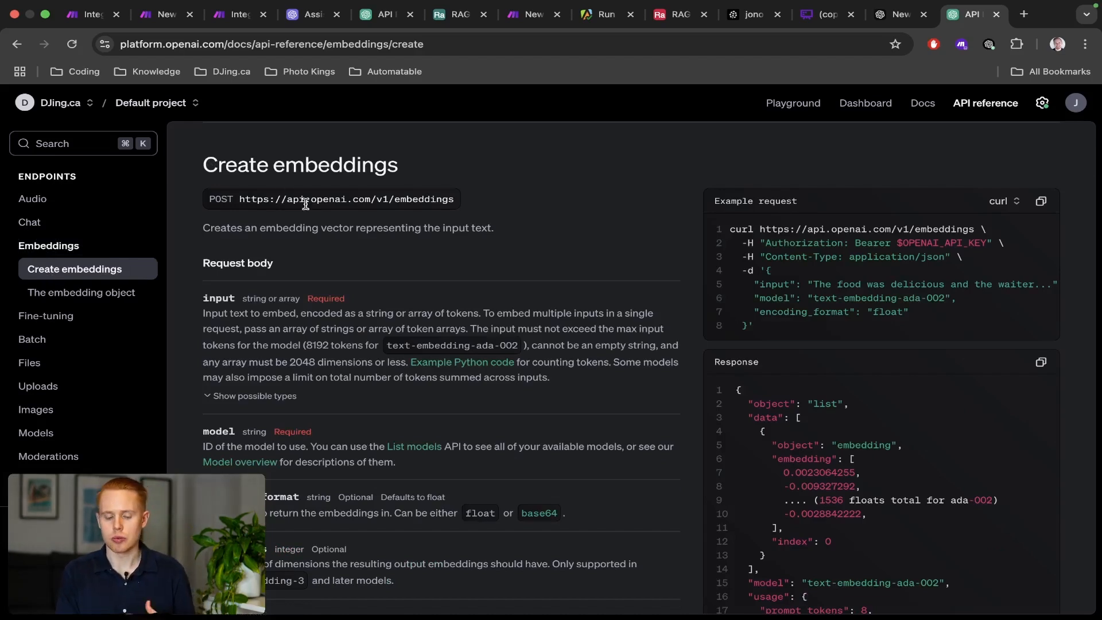
drag(970, 23, 313, 25)
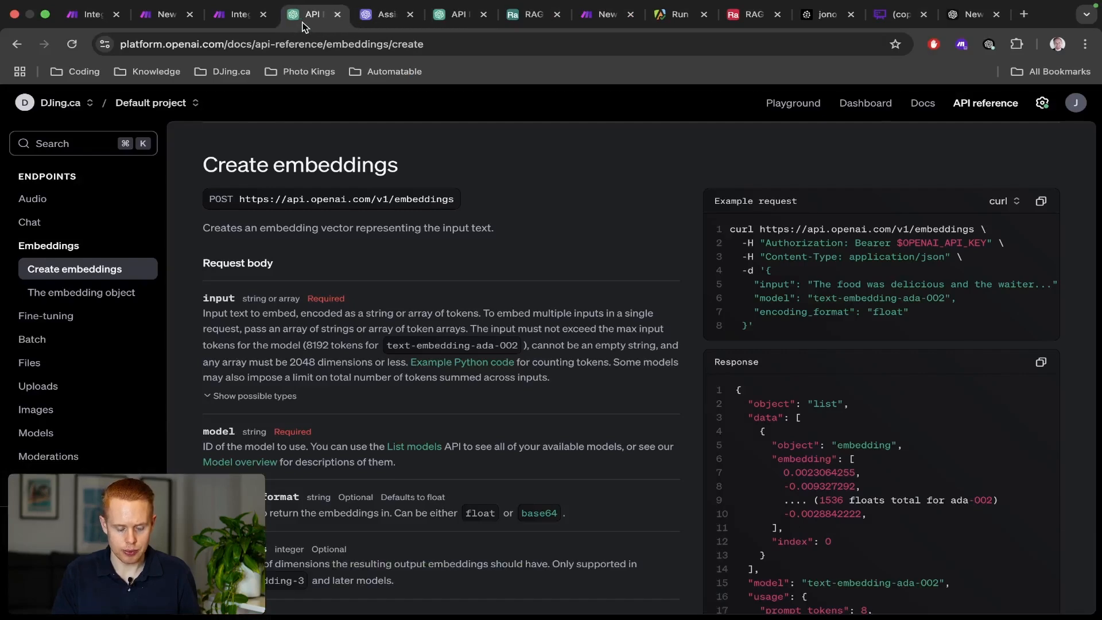
click(230, 18)
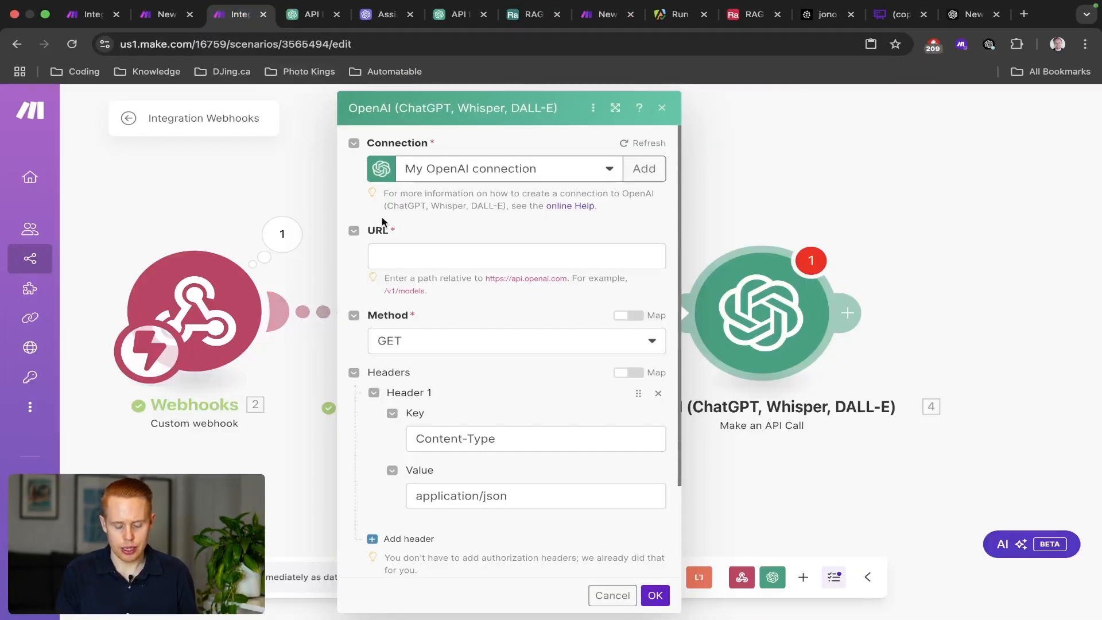
Paste the embeddings endpoint from the Create embeddings docs and trim the URL to /v1/embeddings.
scroll(392, 237, up, 5)
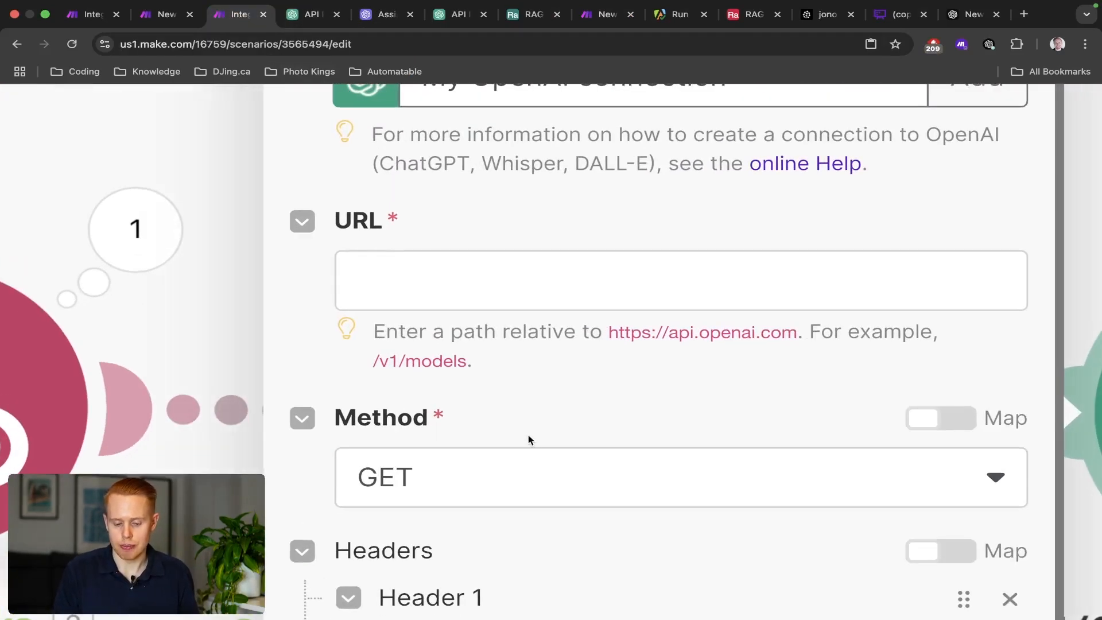
key(ctrl+Tab)
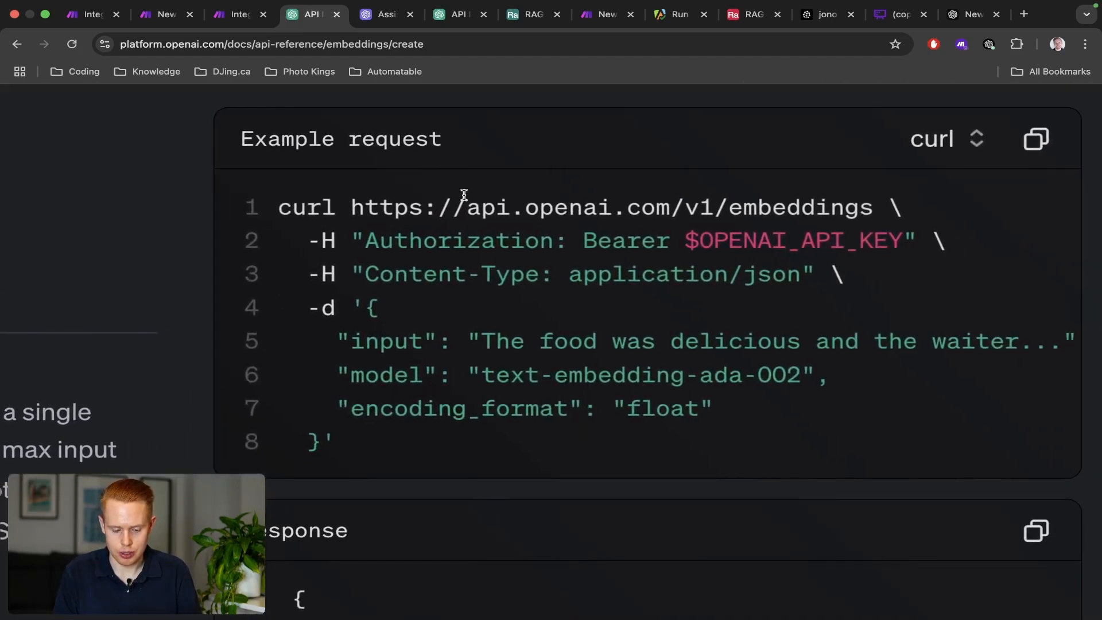
drag(350, 207, 869, 198)
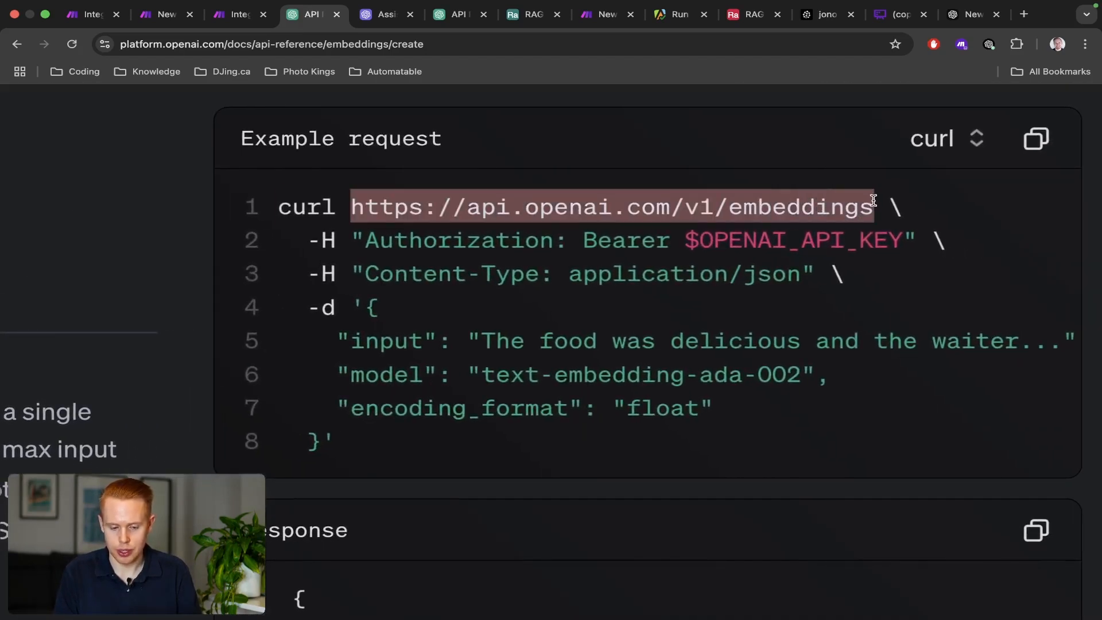
key(super+c)
key(super+3)
click(652, 266)
key(super+v)
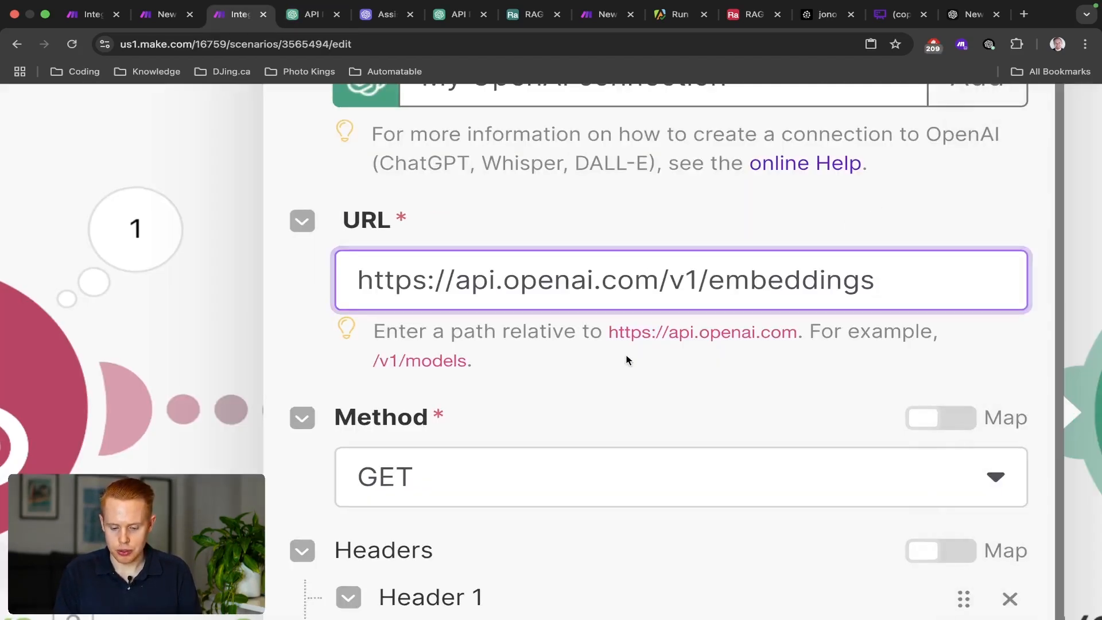
click(628, 360)
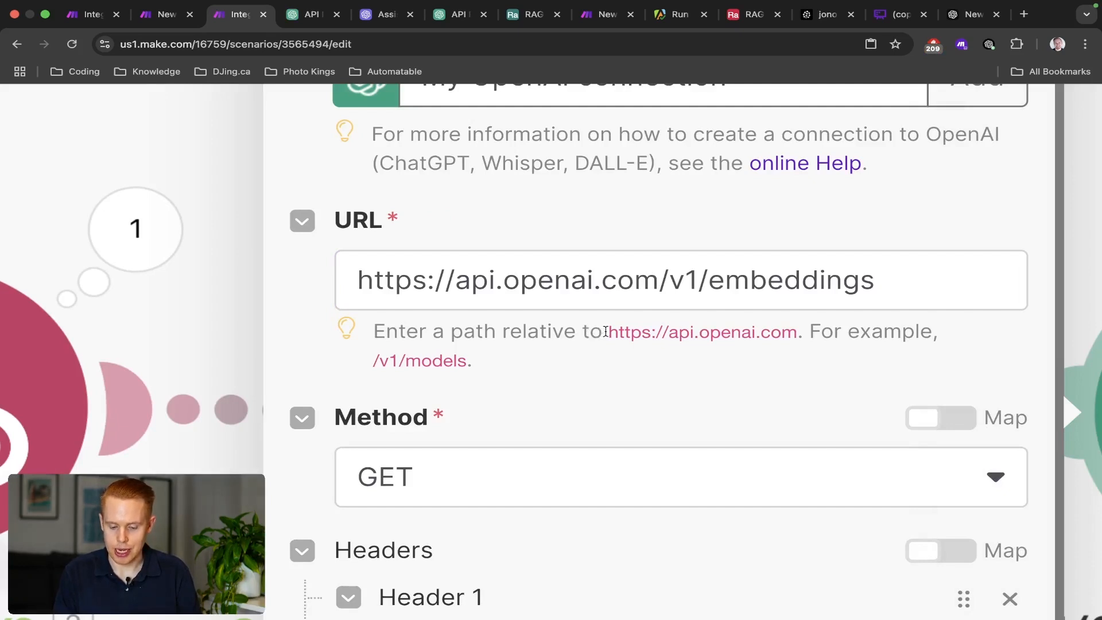
drag(606, 331, 791, 329)
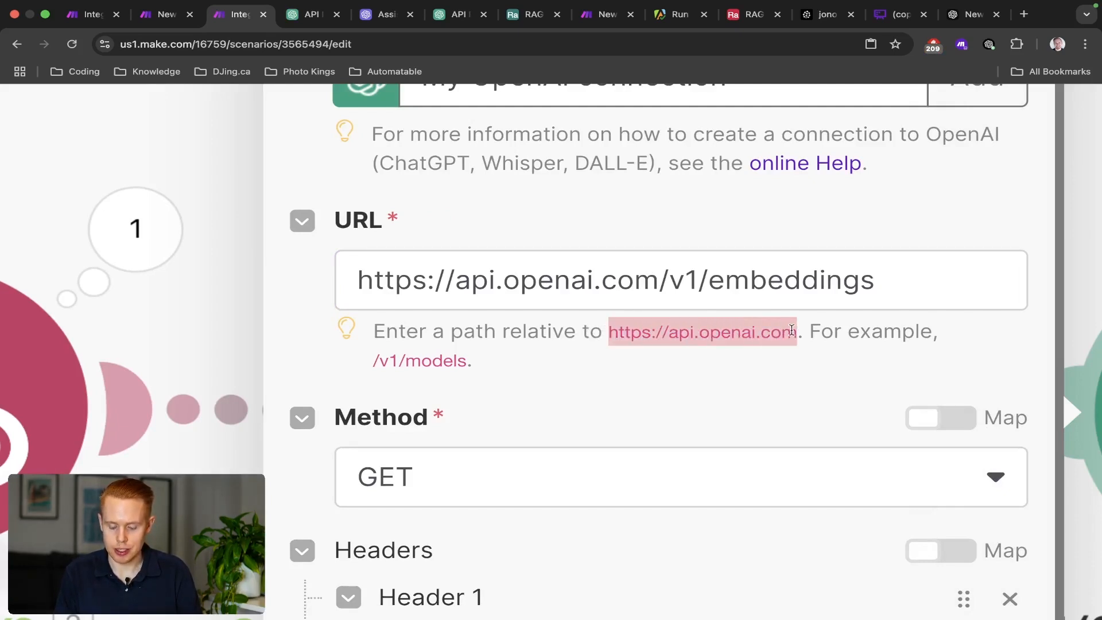
click(657, 285)
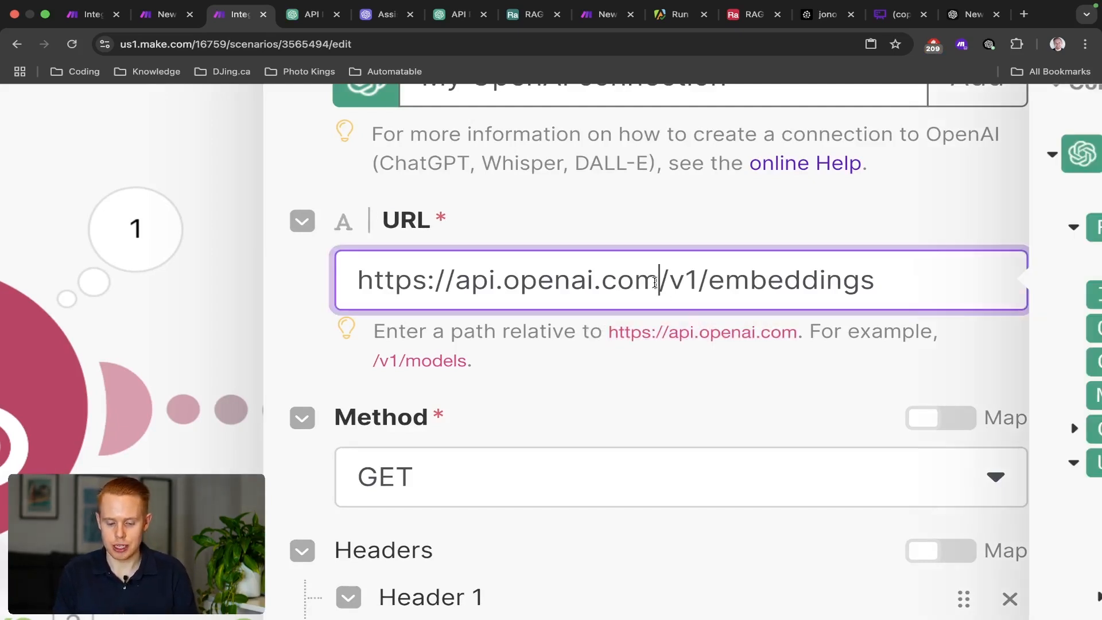
key(shift+super+Left)
key(BackSpace)
click(646, 335)
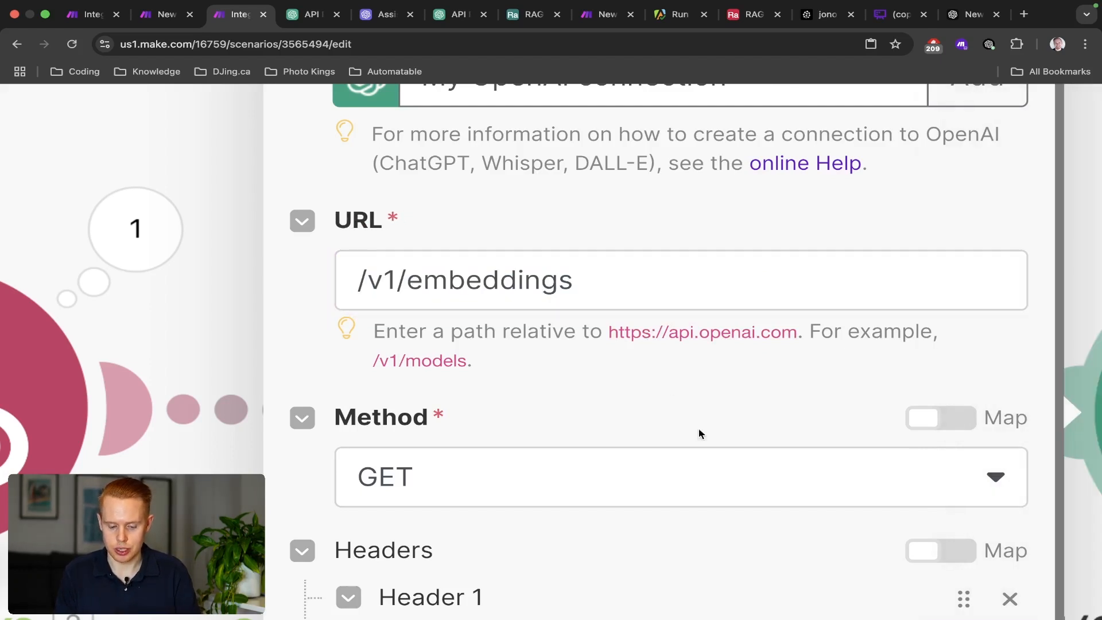
Recheck the docs, then choose POST as the API call's request method.
scroll(698, 432, right, 1)
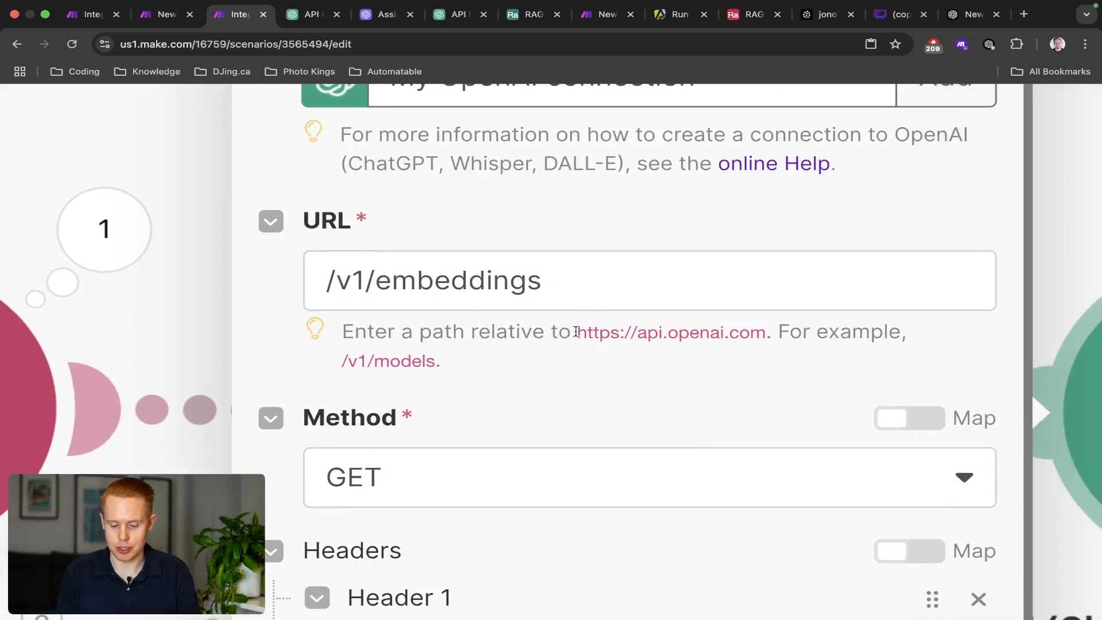
drag(577, 333, 762, 335)
click(562, 392)
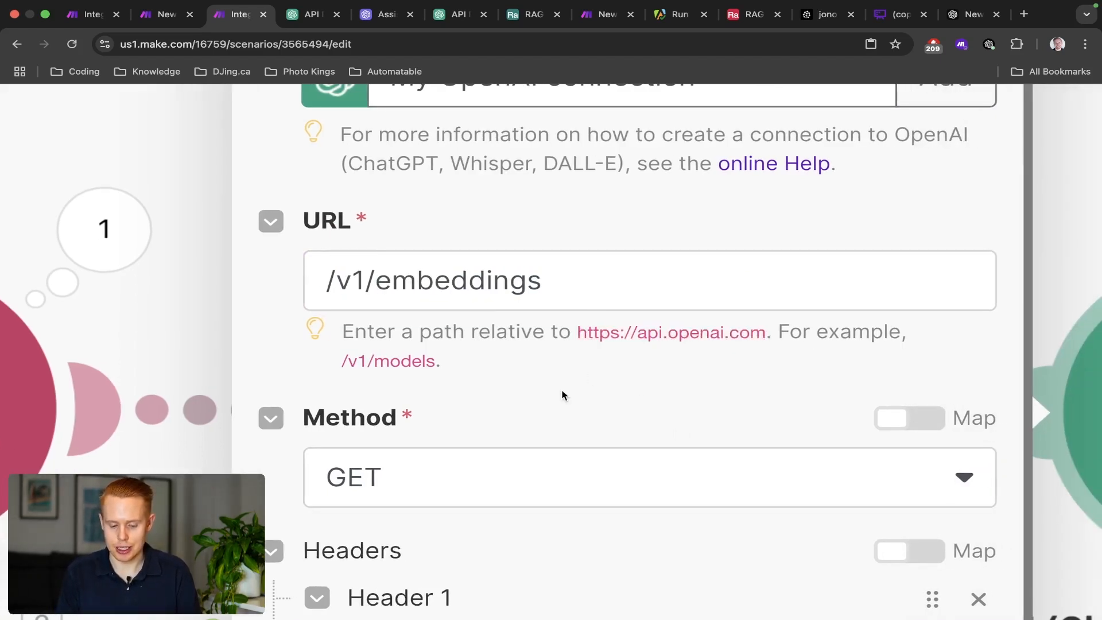
scroll(562, 395, down, 2)
key(ctrl+Tab)
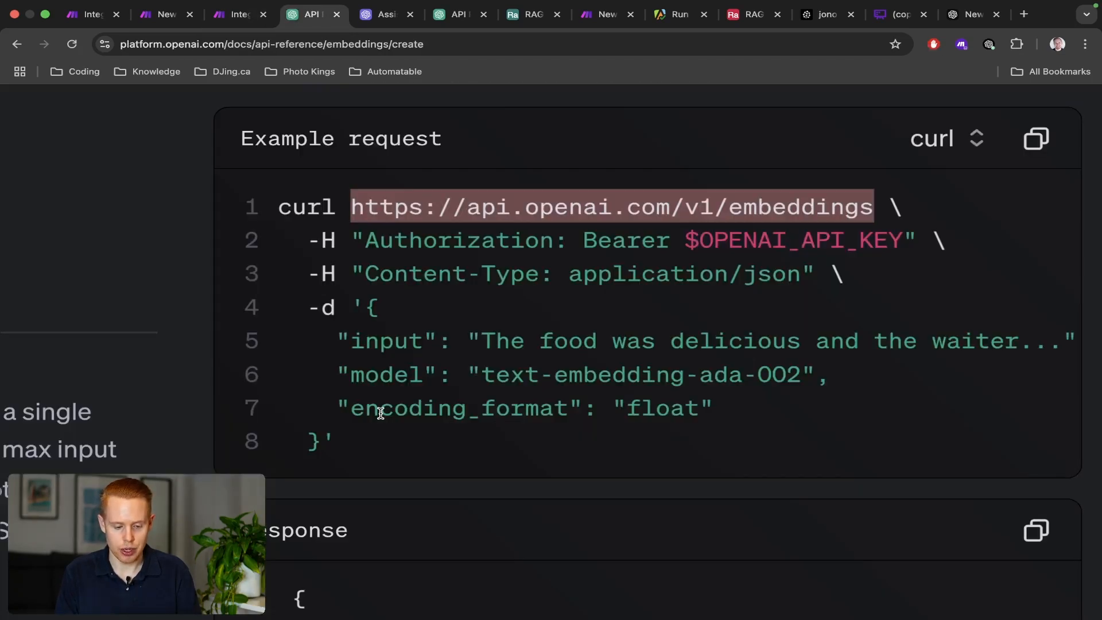
scroll(209, 212, up, 5)
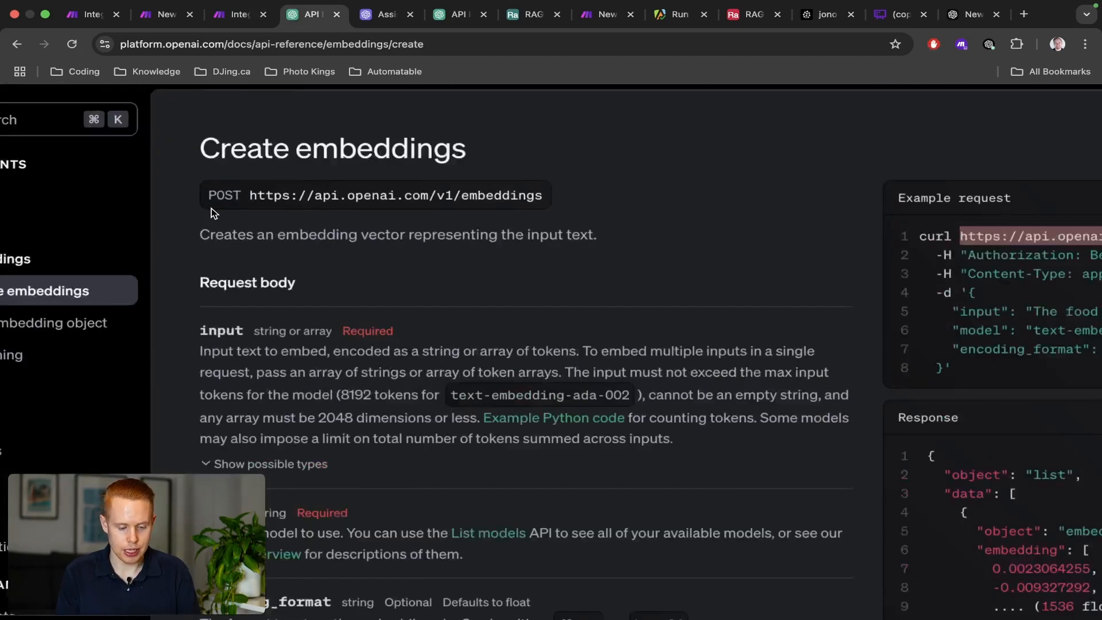
scroll(222, 176, down, 5)
key(ctrl+shift+Tab)
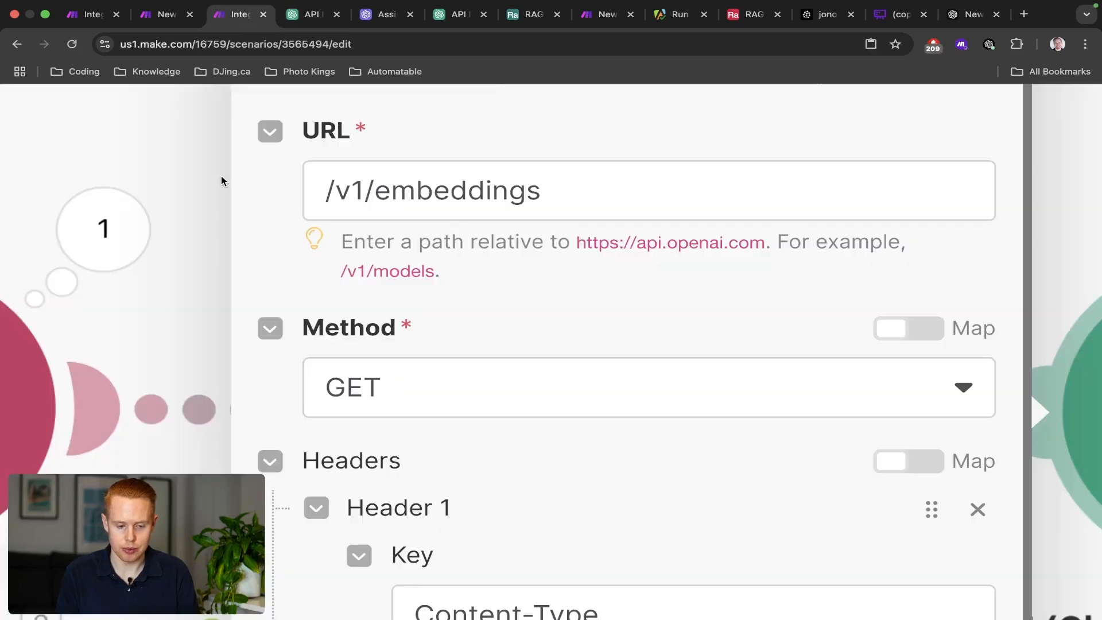
click(561, 405)
click(436, 501)
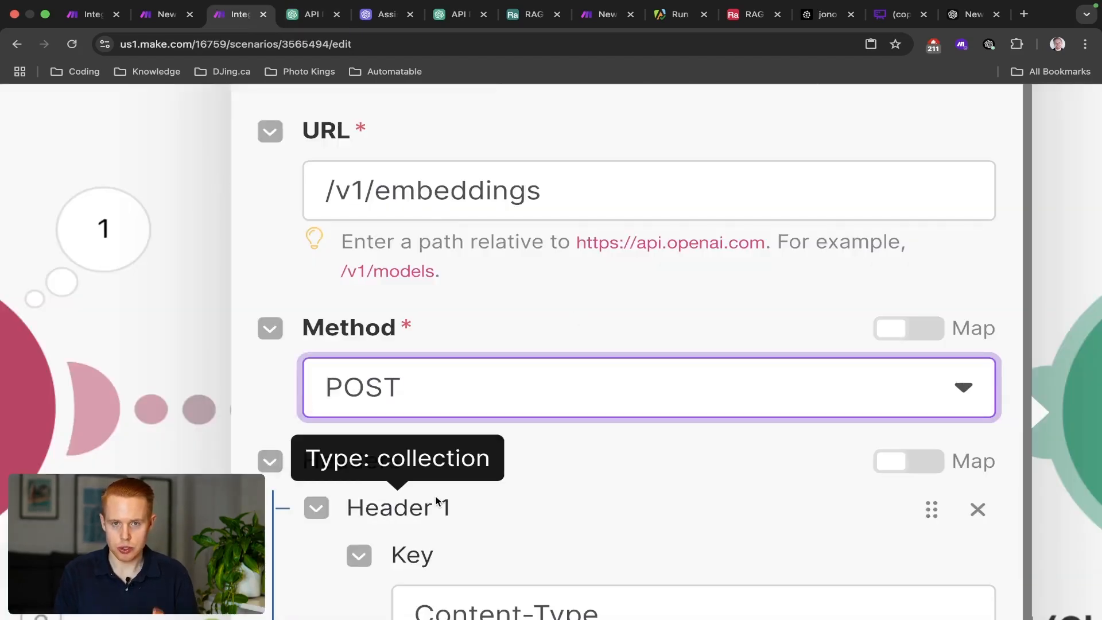
scroll(513, 494, down, 5)
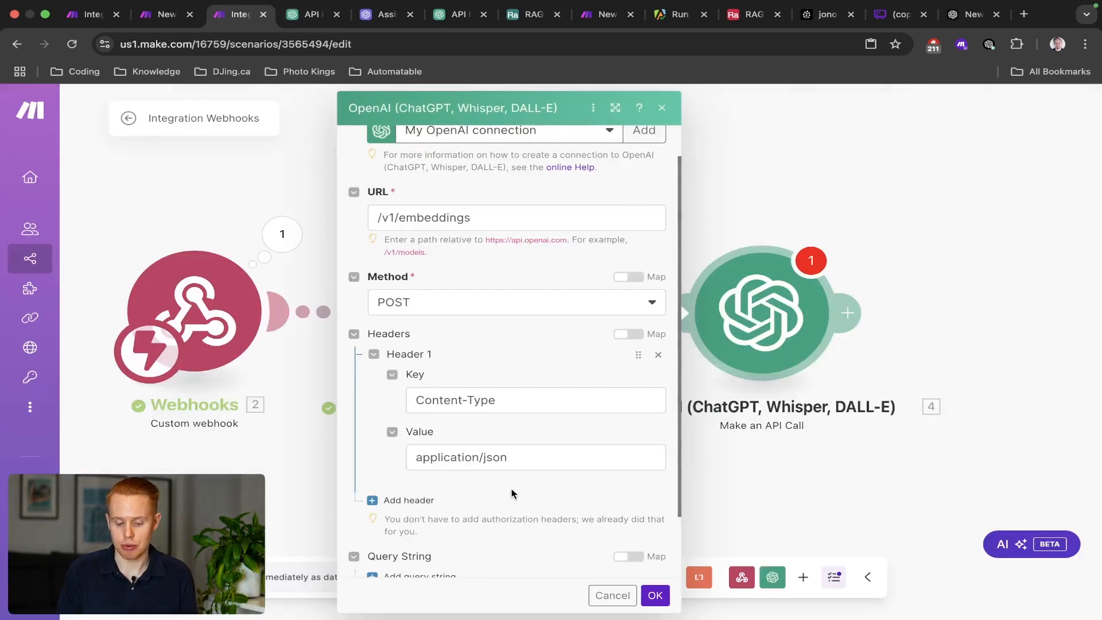
scroll(479, 382, down, 2)
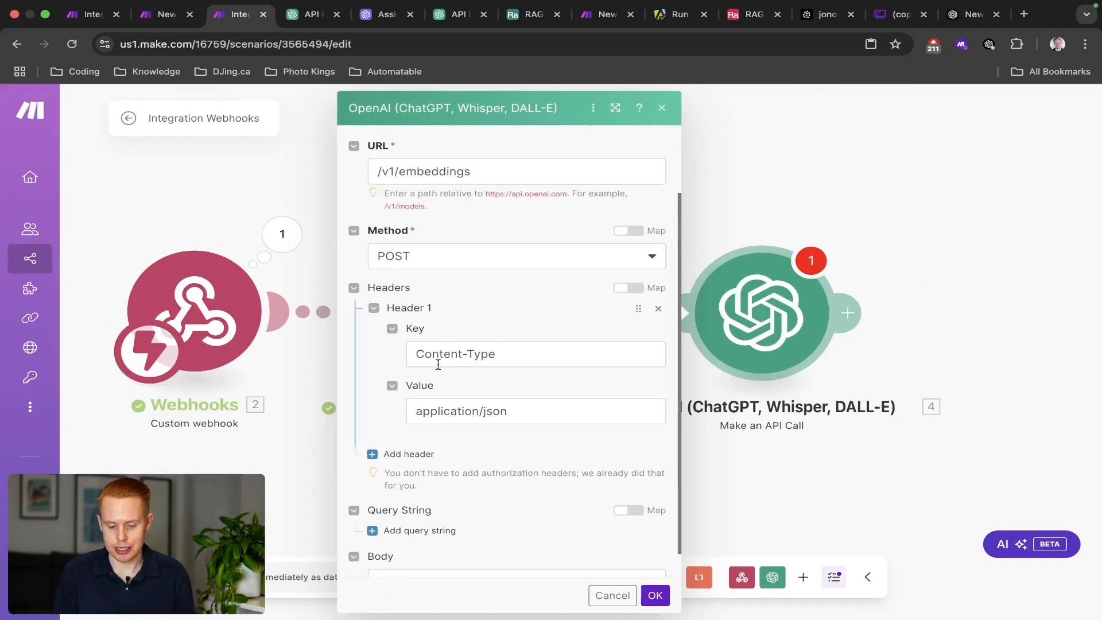
key(ctrl+Tab)
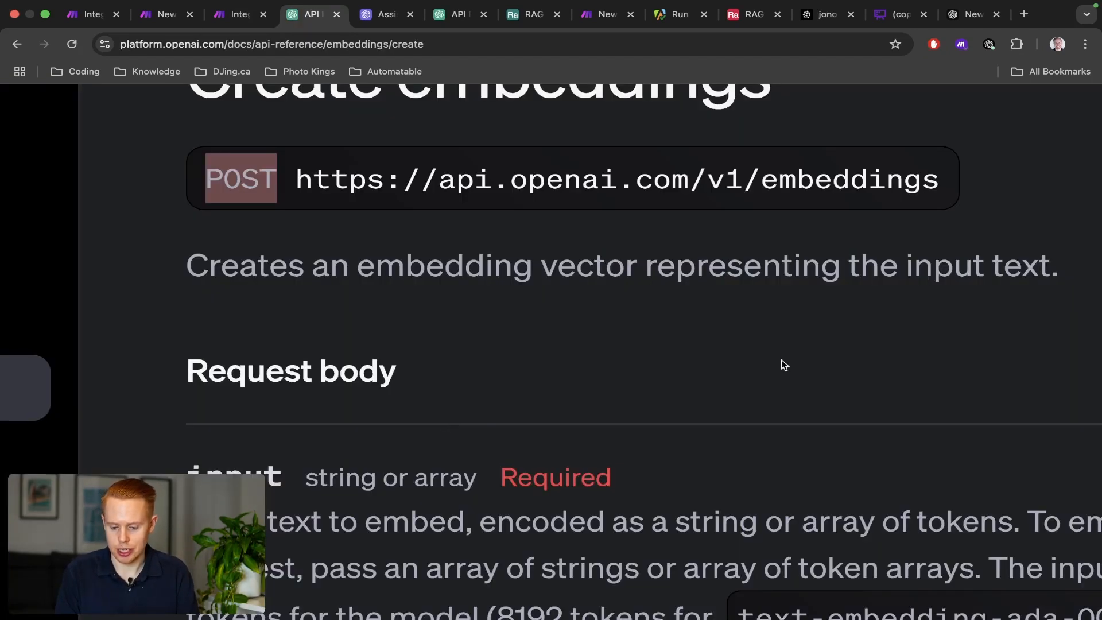
scroll(783, 364, right, 10)
scroll(782, 364, left, 3)
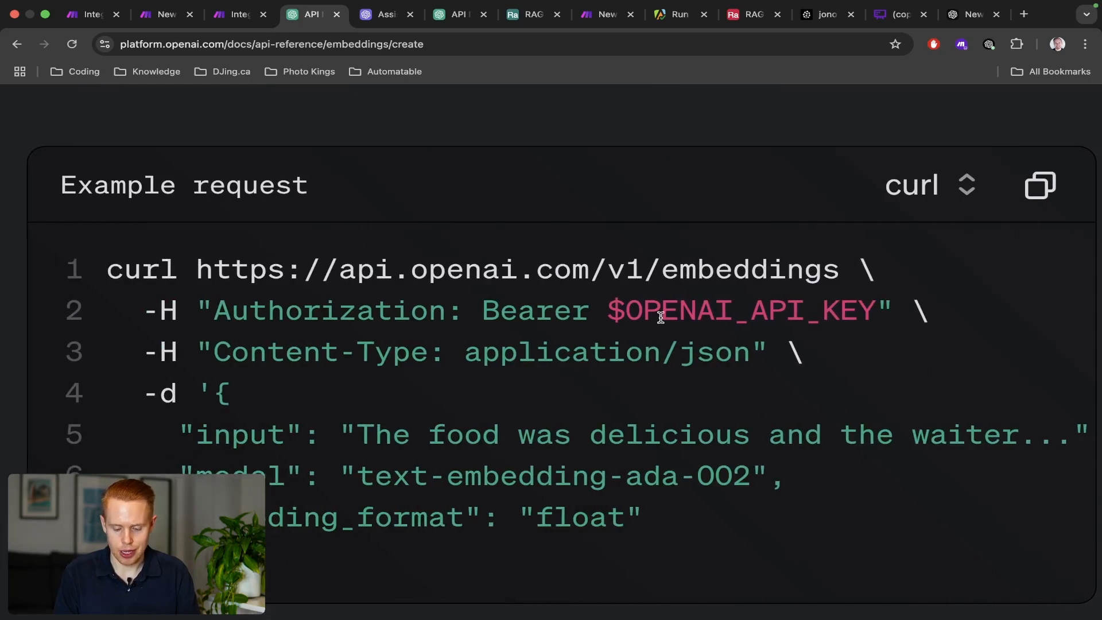
scroll(654, 317, down, 1)
drag(199, 299, 774, 299)
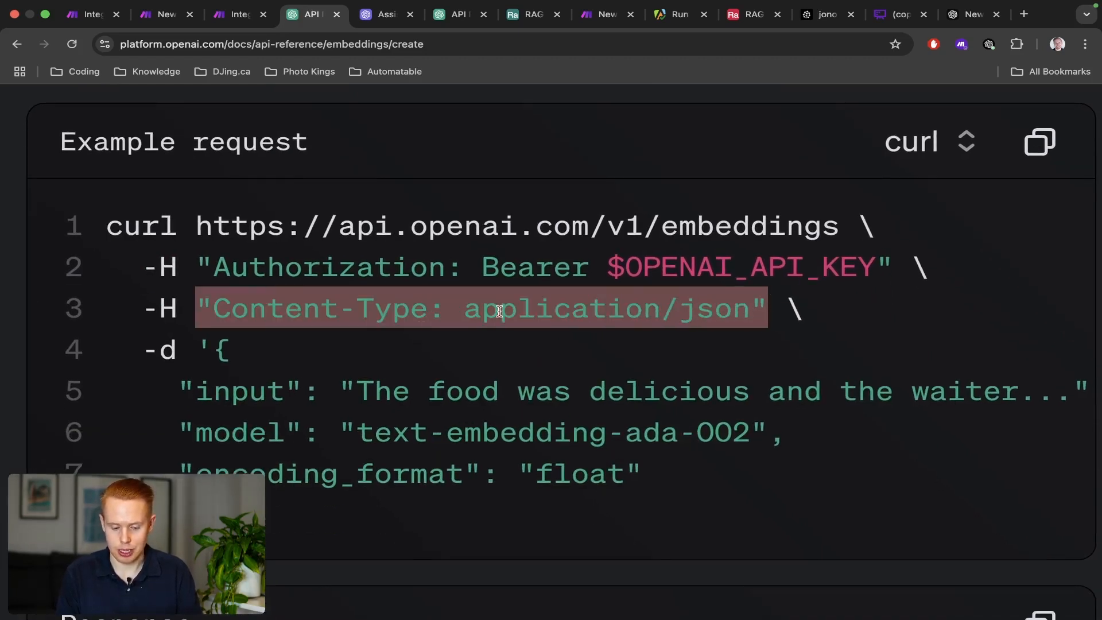
key(ctrl+shift+Tab)
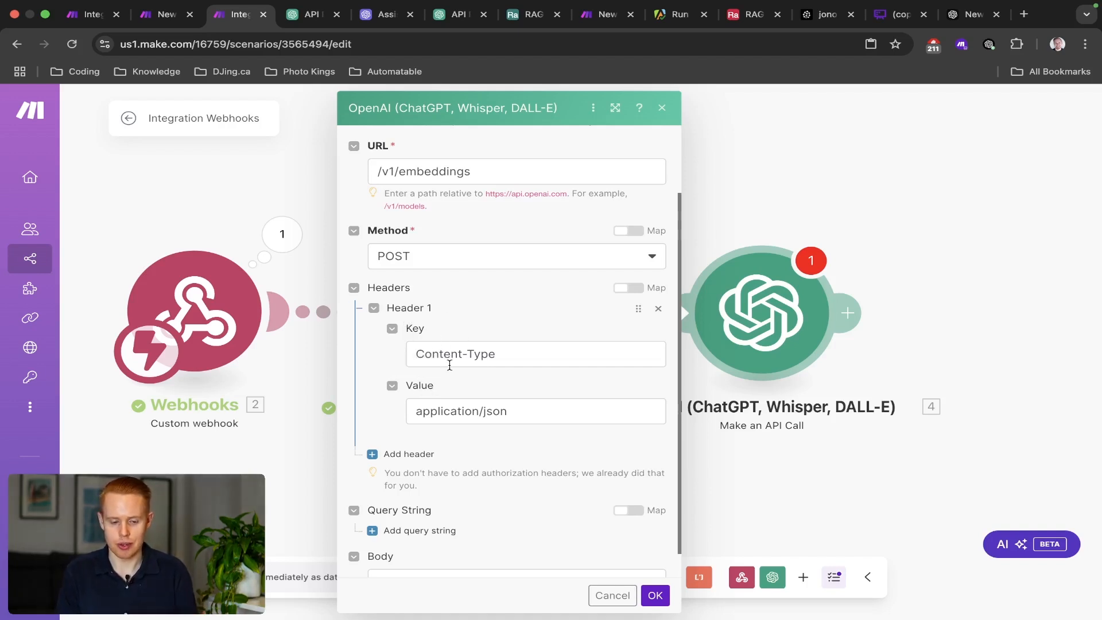
key(ctrl+Tab)
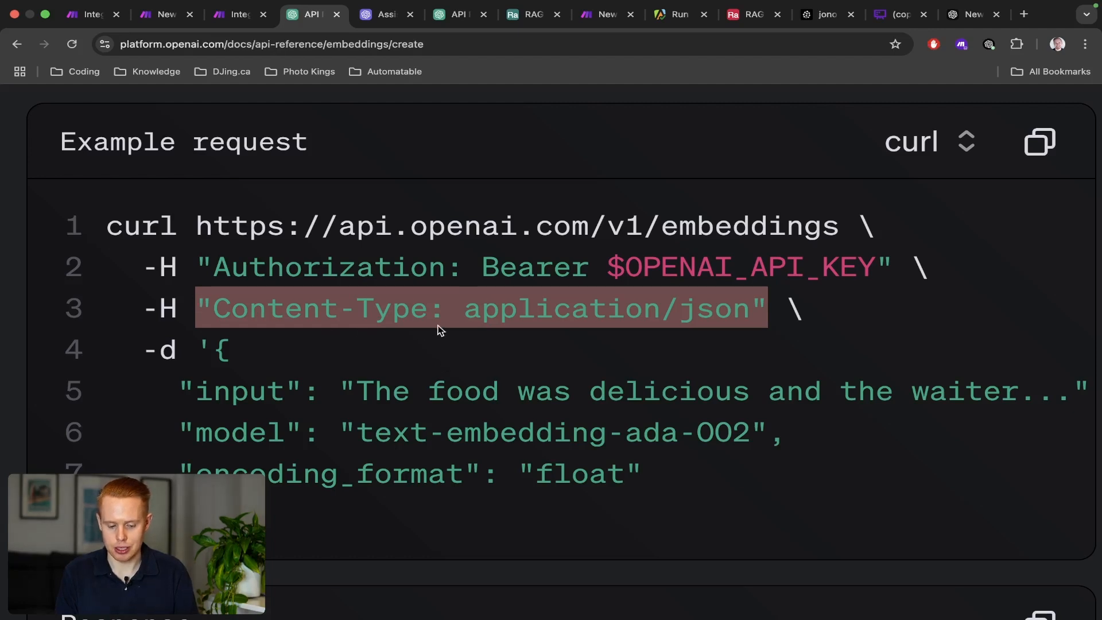
click(202, 316)
drag(200, 305, 756, 304)
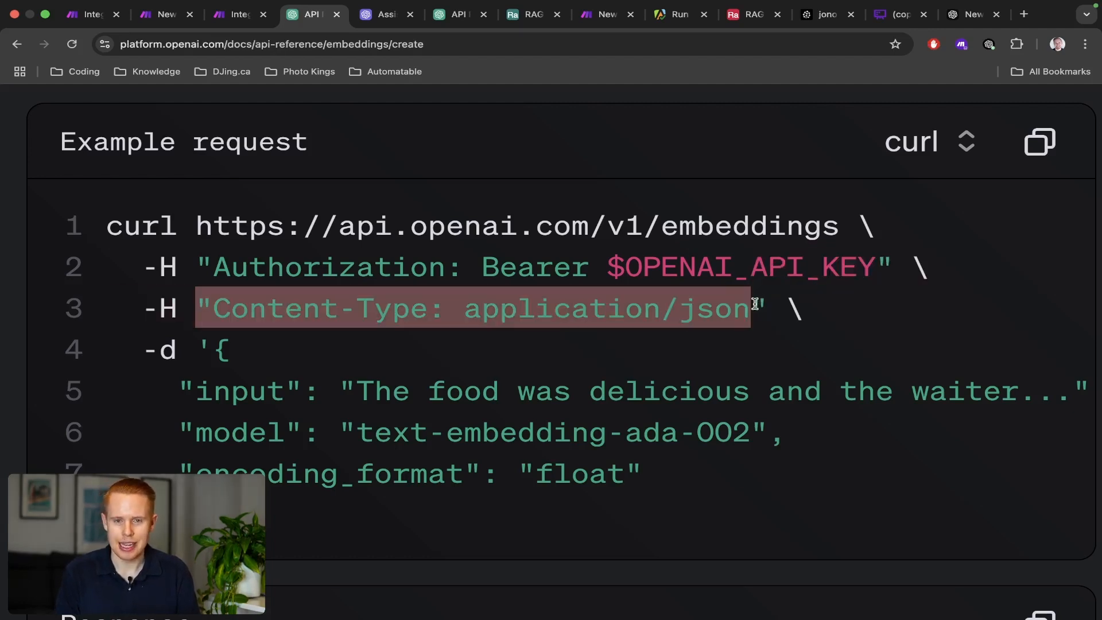
key(ctrl+shift+Tab)
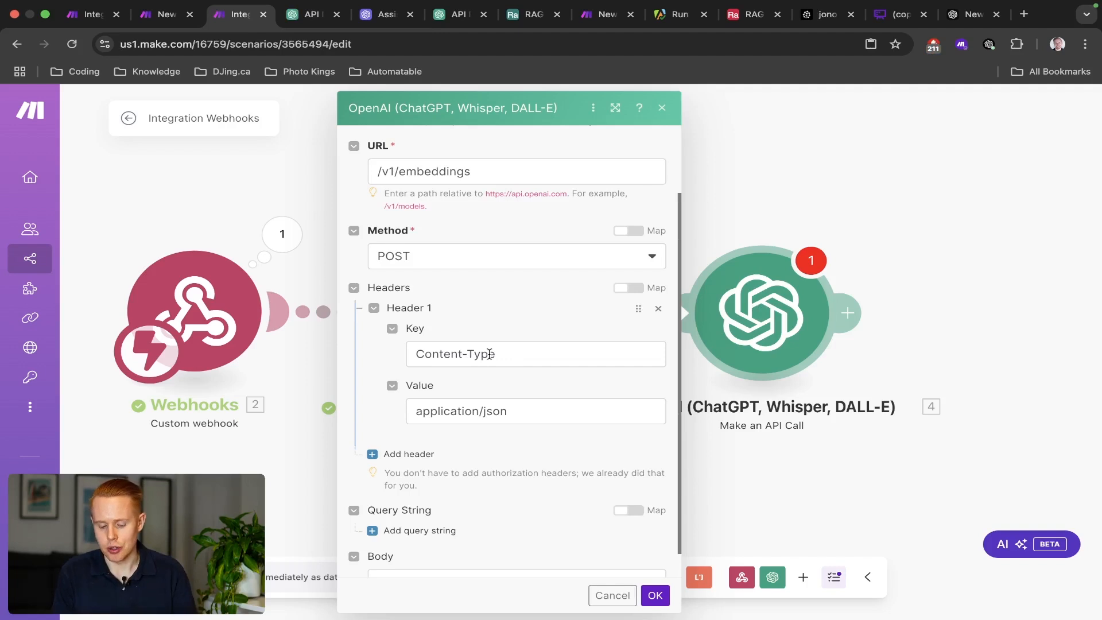
scroll(490, 360, down, 1)
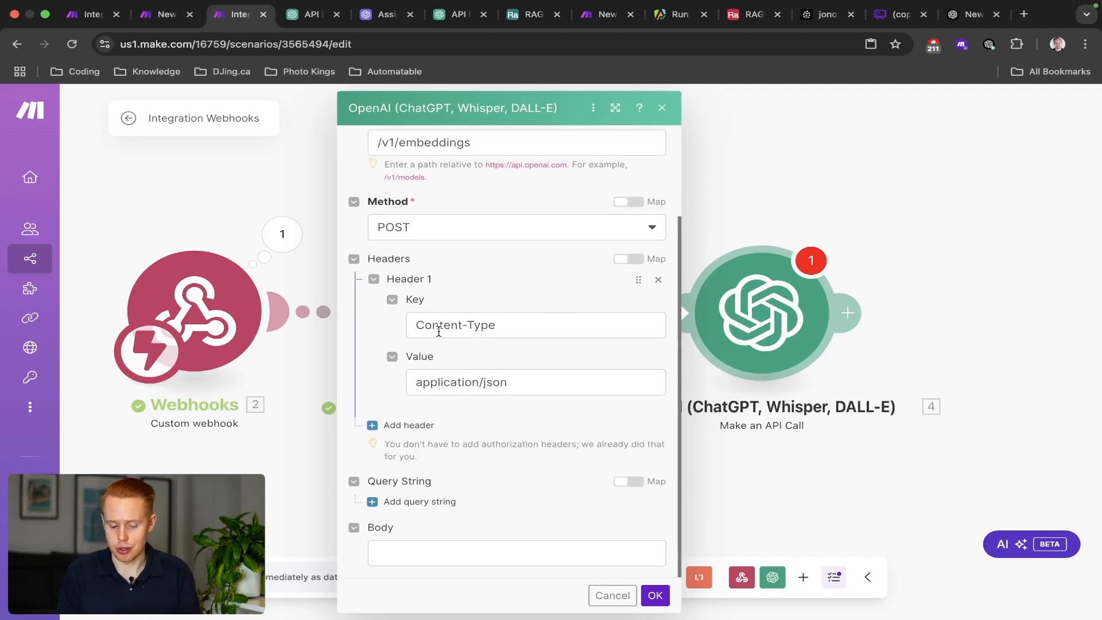
key(ctrl+Tab)
click(196, 263)
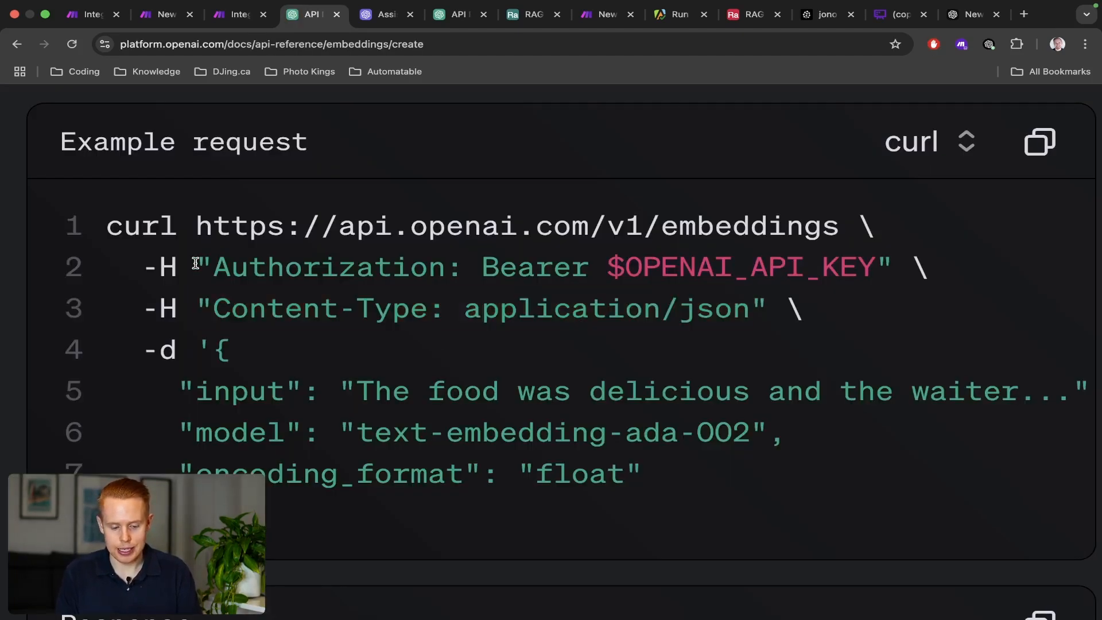
drag(196, 263, 895, 261)
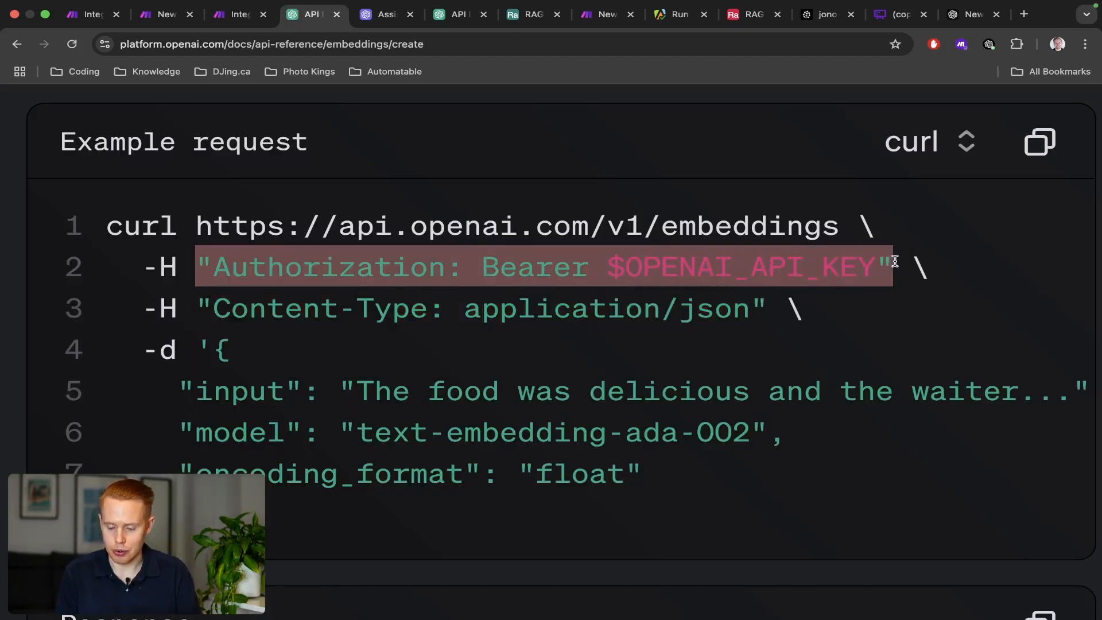
key(ctrl+shift+Tab)
scroll(486, 298, up, 4)
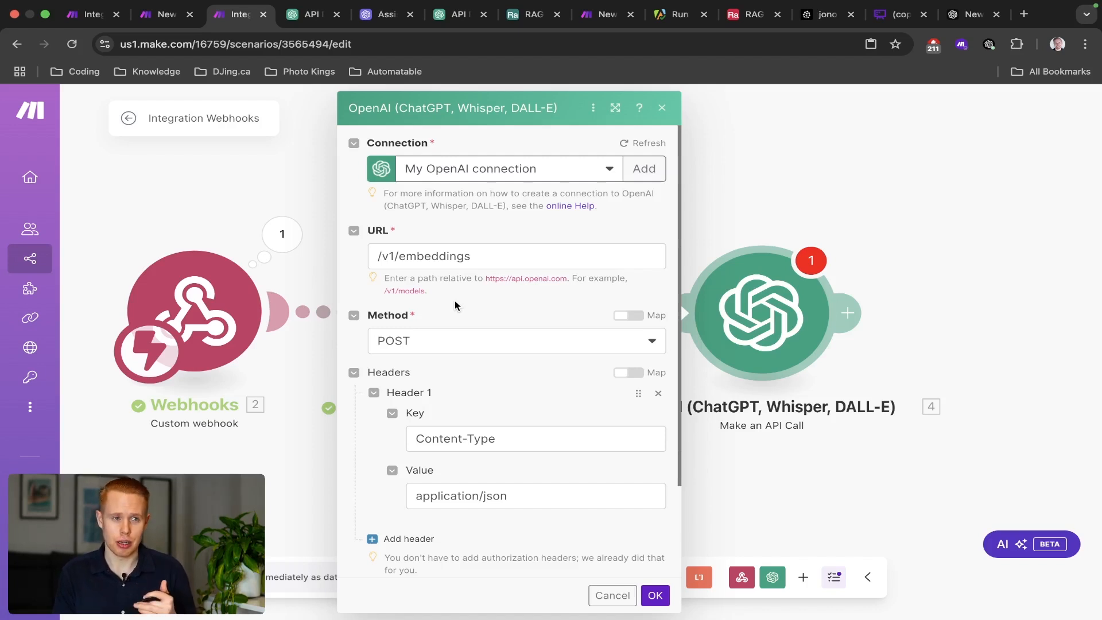
click(414, 167)
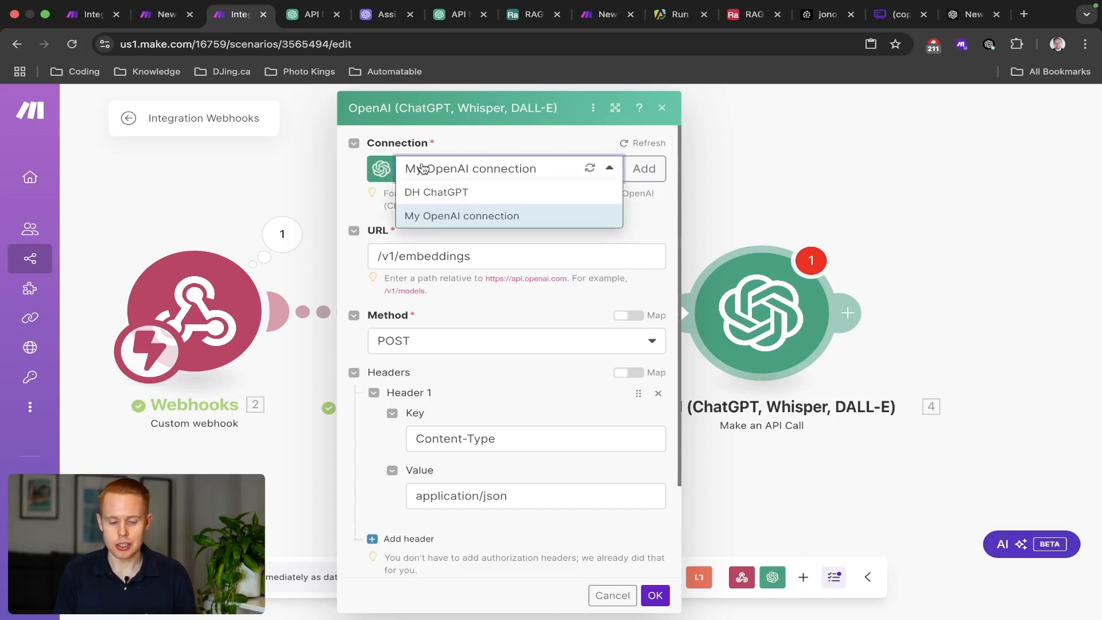
click(412, 143)
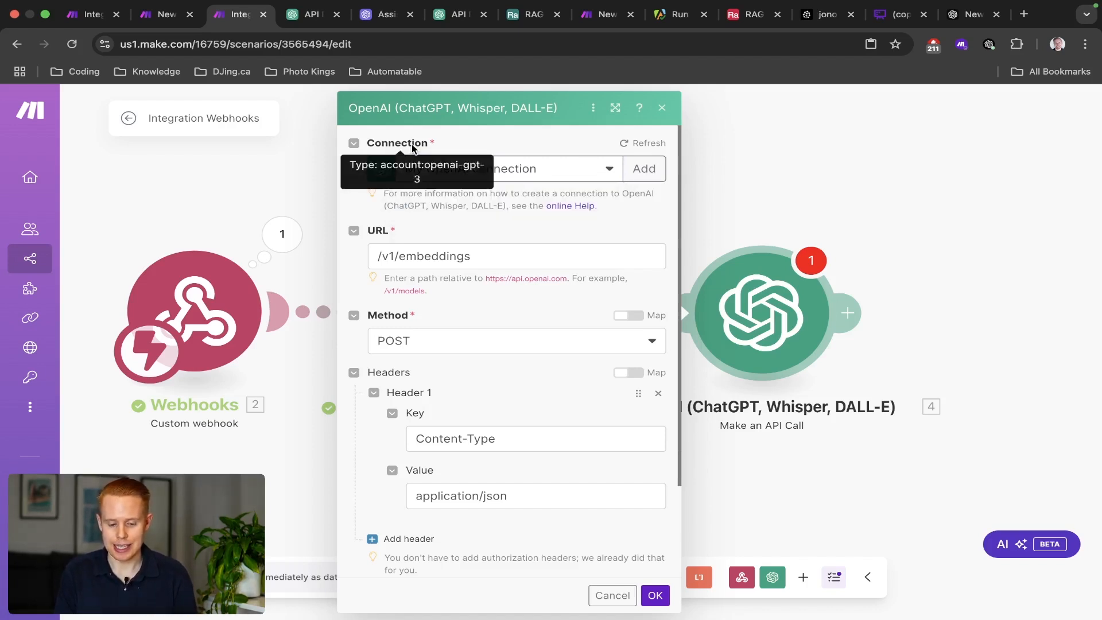
click(637, 169)
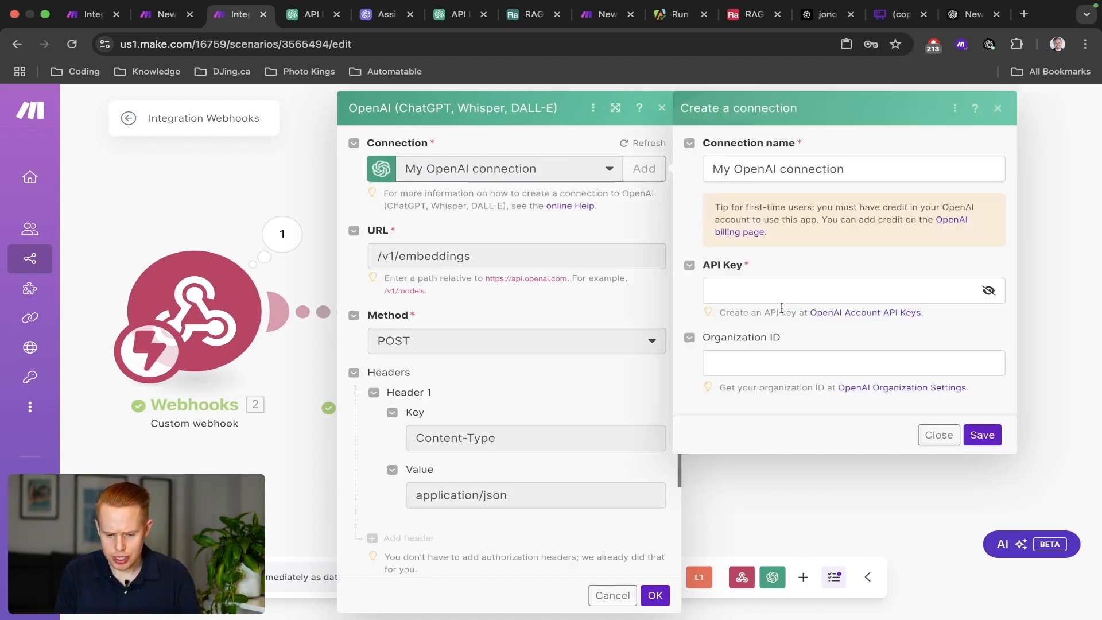
click(1000, 109)
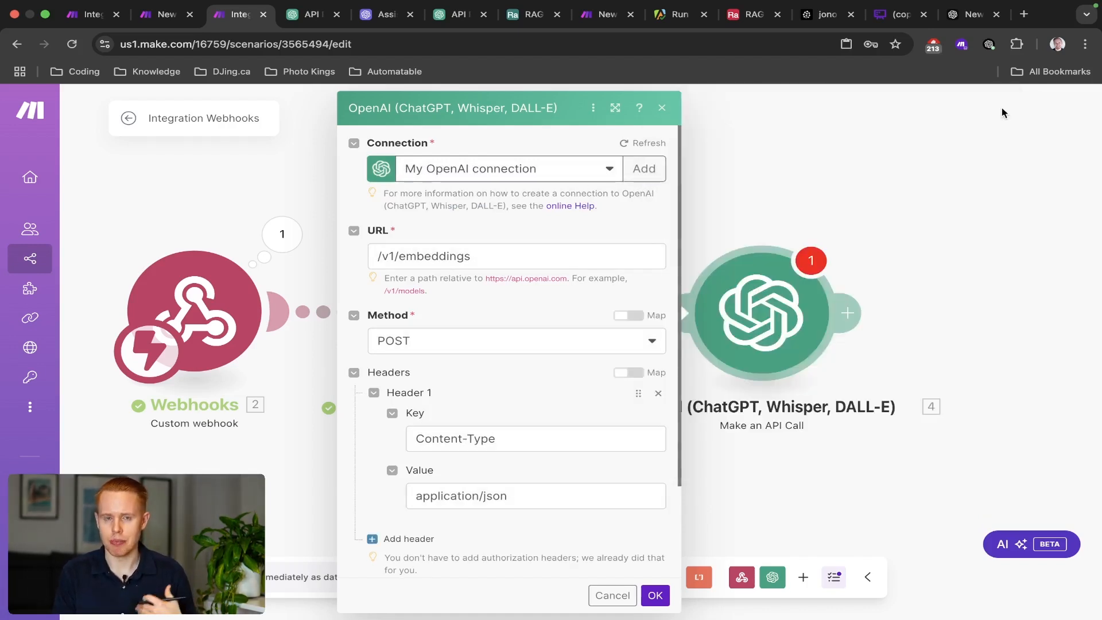
scroll(506, 307, down, 3)
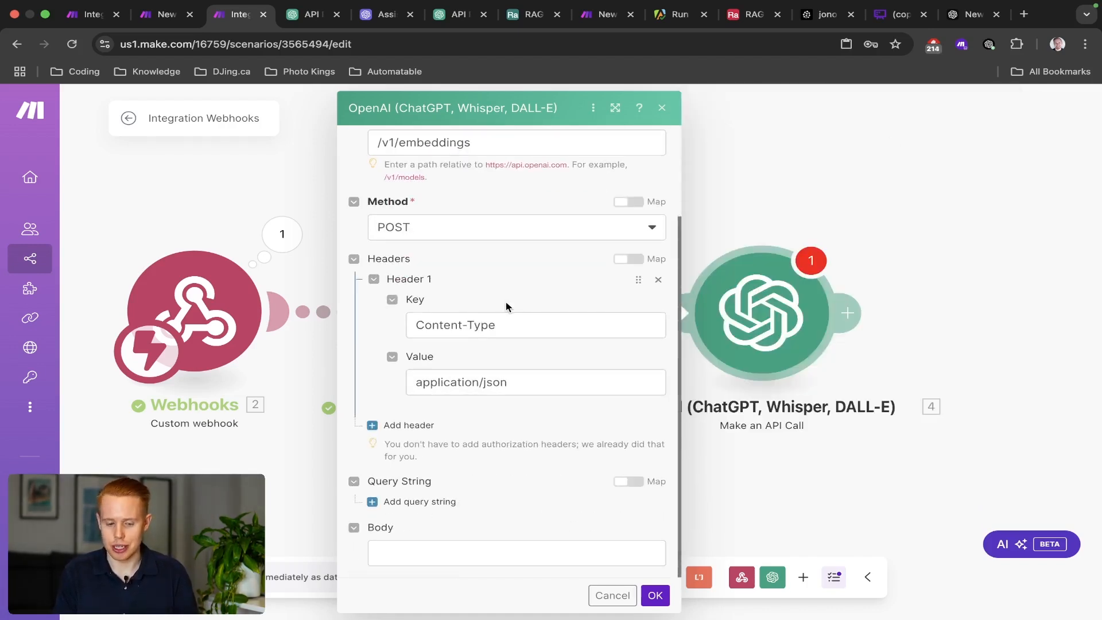
Paste the embeddings docs' example JSON request into the API call's Body.
key(ctrl+Tab)
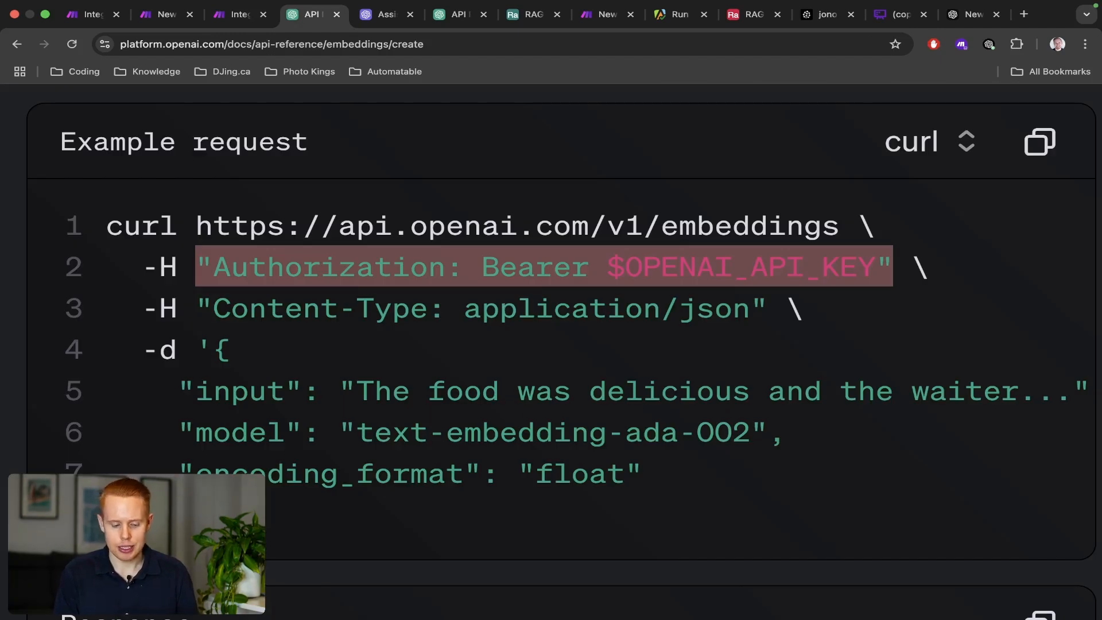
drag(666, 475, 221, 352)
key(super+c)
key(ctrl+shift+Tab)
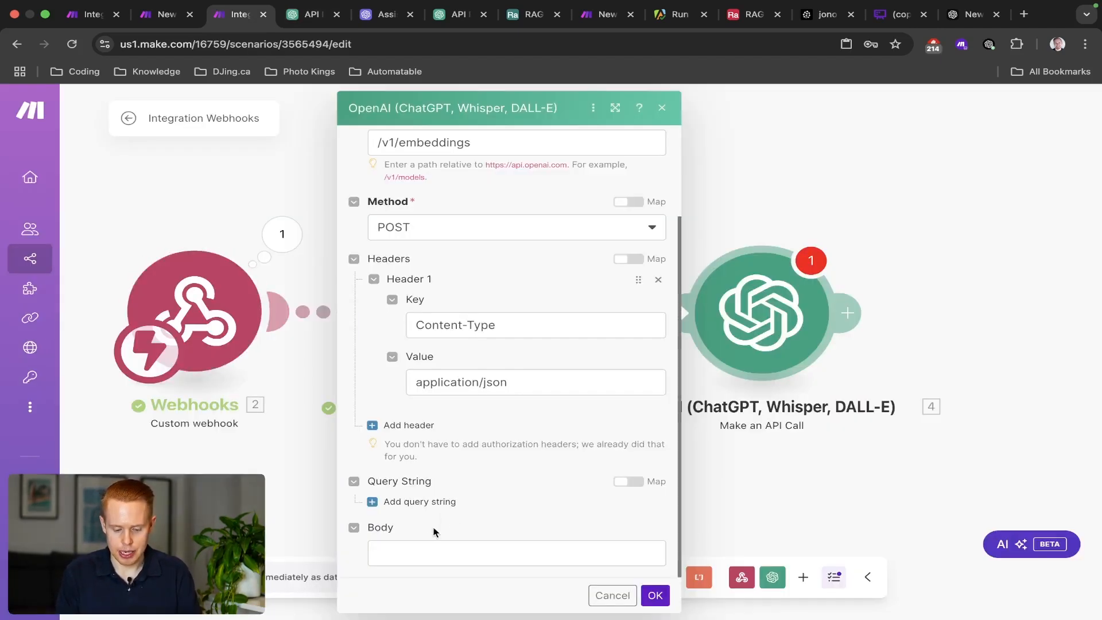
click(419, 545)
key(super+v)
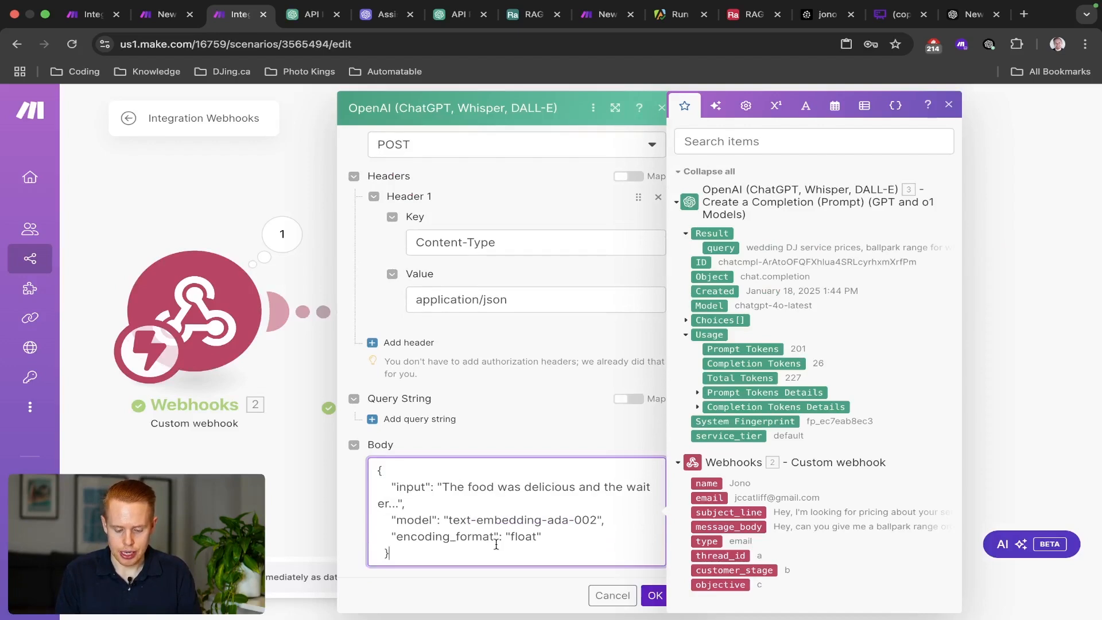
Replace the sample input text with the completion's query result.
scroll(496, 544, up, 5)
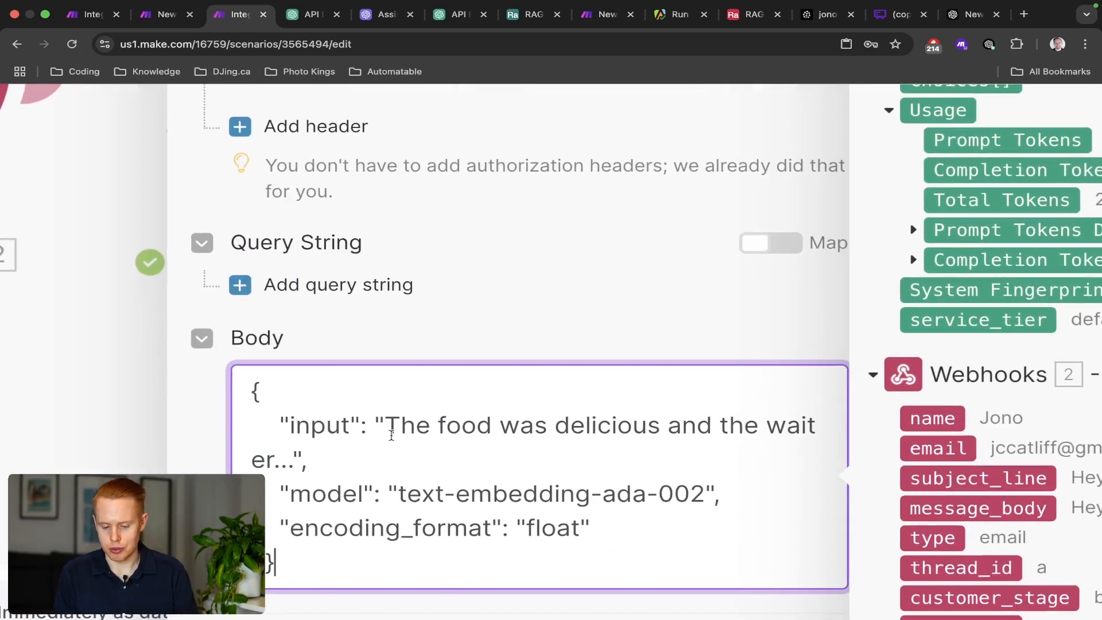
drag(385, 428, 296, 471)
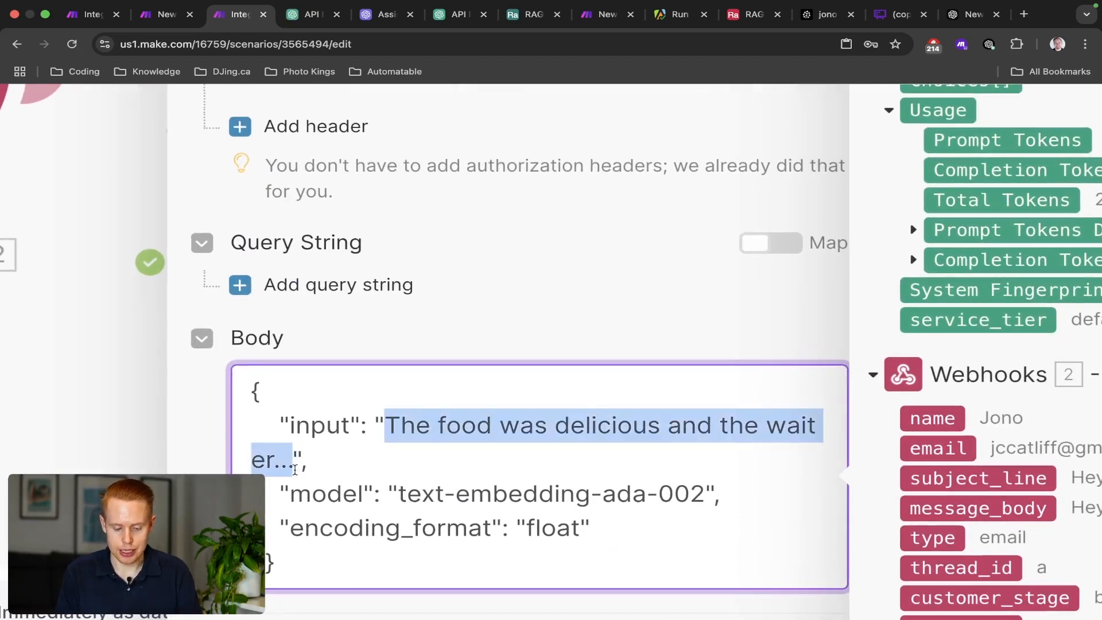
key(BackSpace)
scroll(457, 450, up, 1)
scroll(512, 406, down, 5)
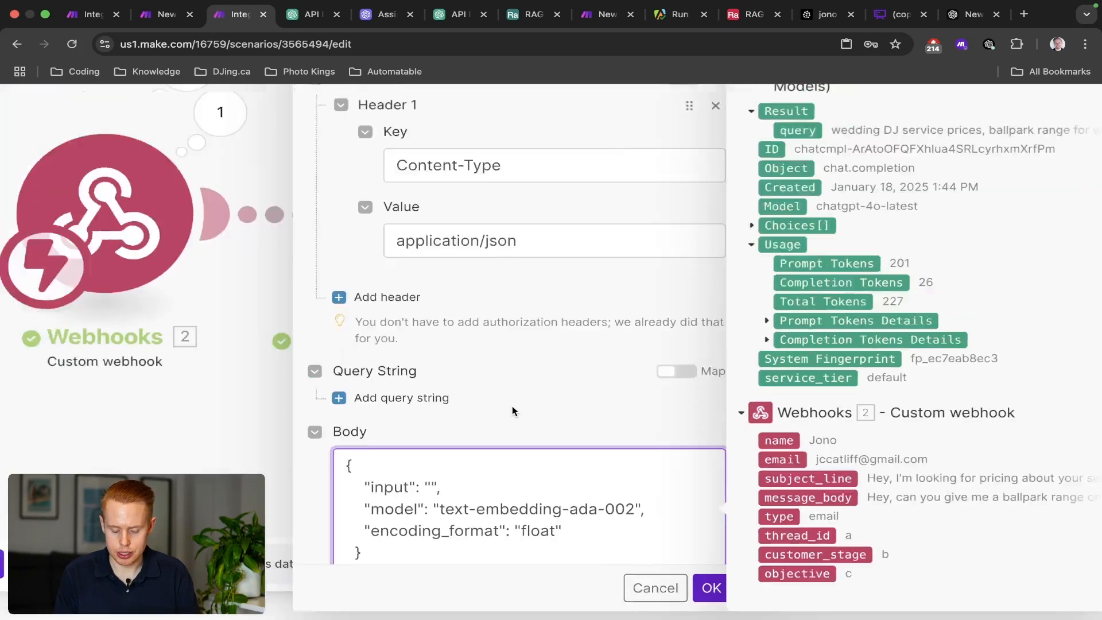
click(723, 248)
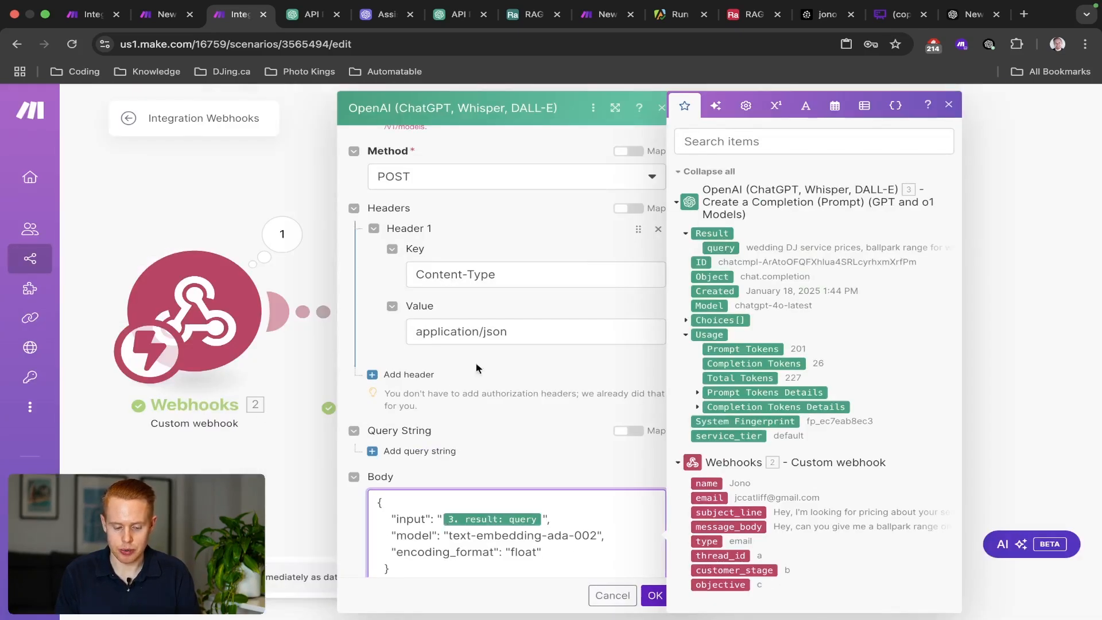
Delete the text-embedding-ada-002 model name from the Body, leaving the value empty.
scroll(852, 247, up, 5)
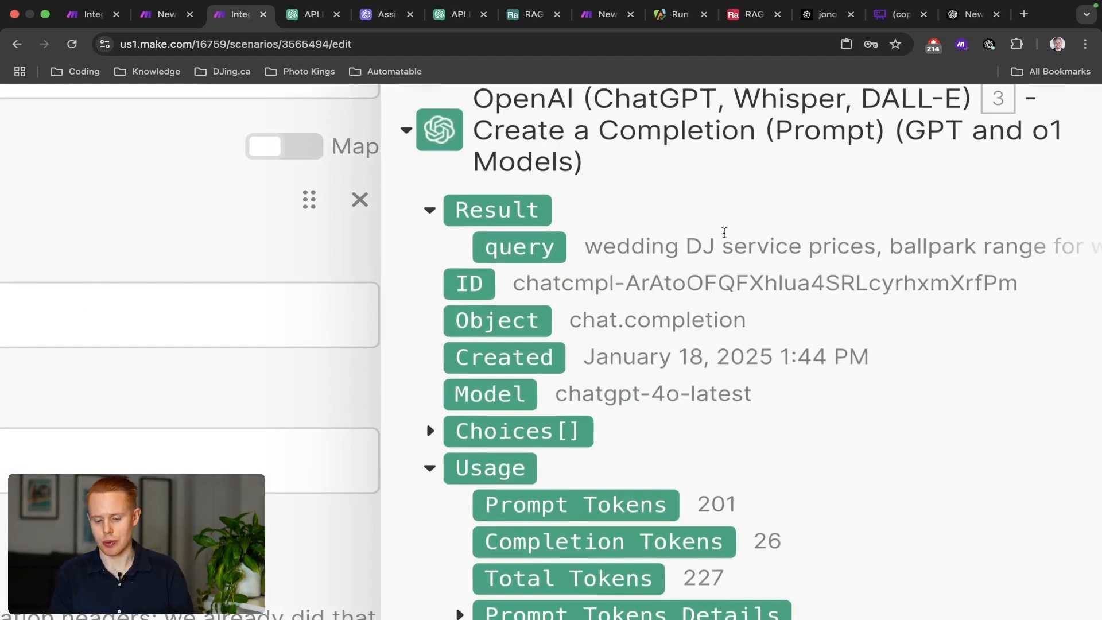
scroll(798, 278, down, 5)
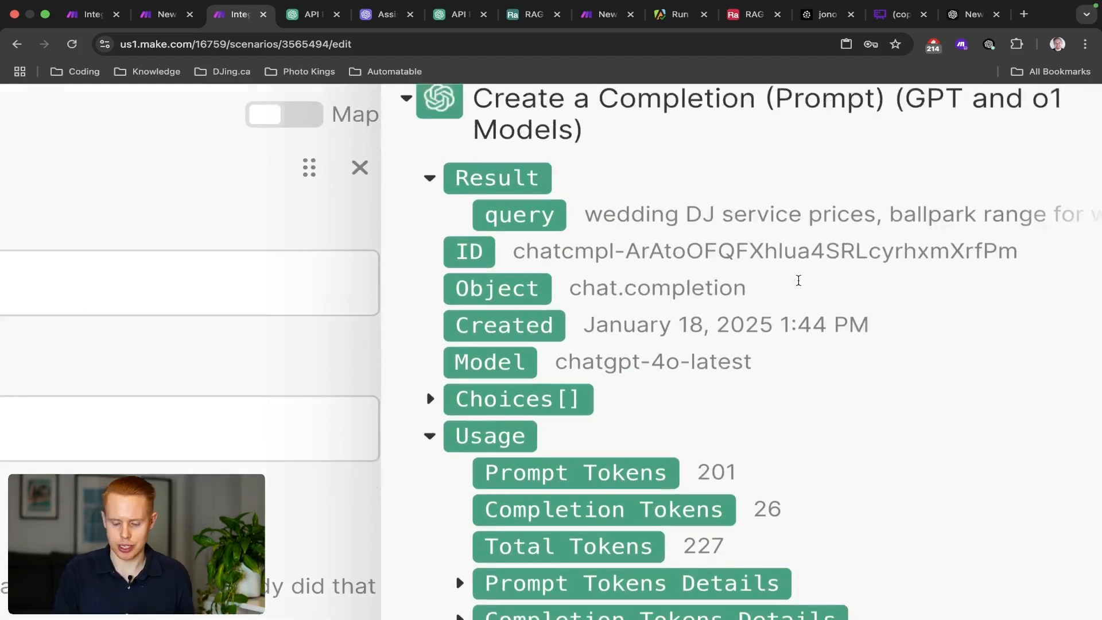
scroll(503, 381, down, 1)
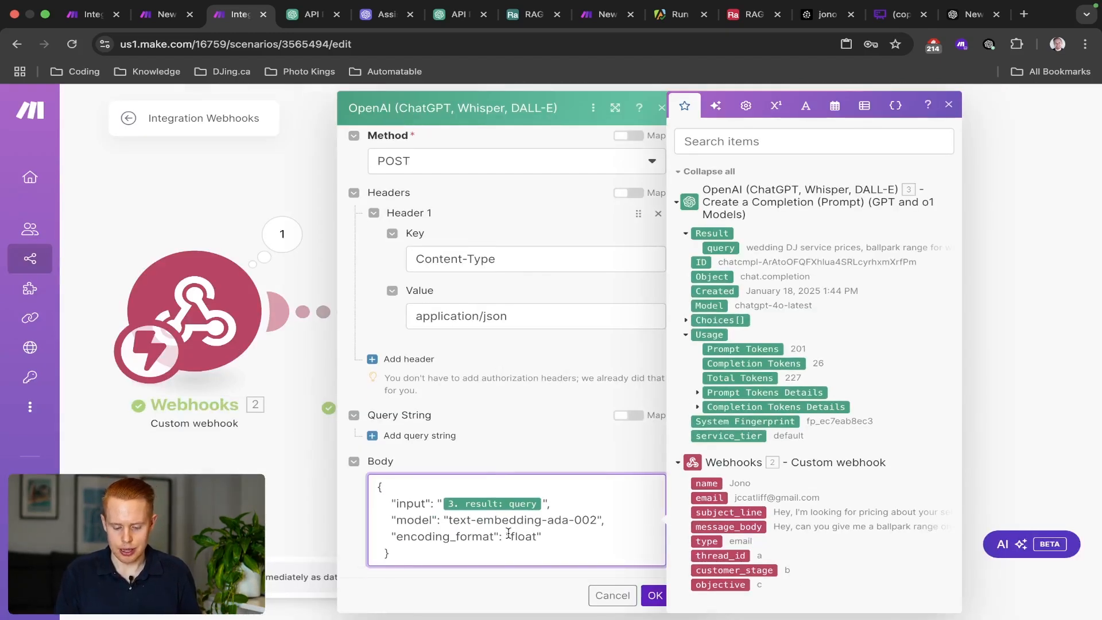
scroll(507, 531, up, 5)
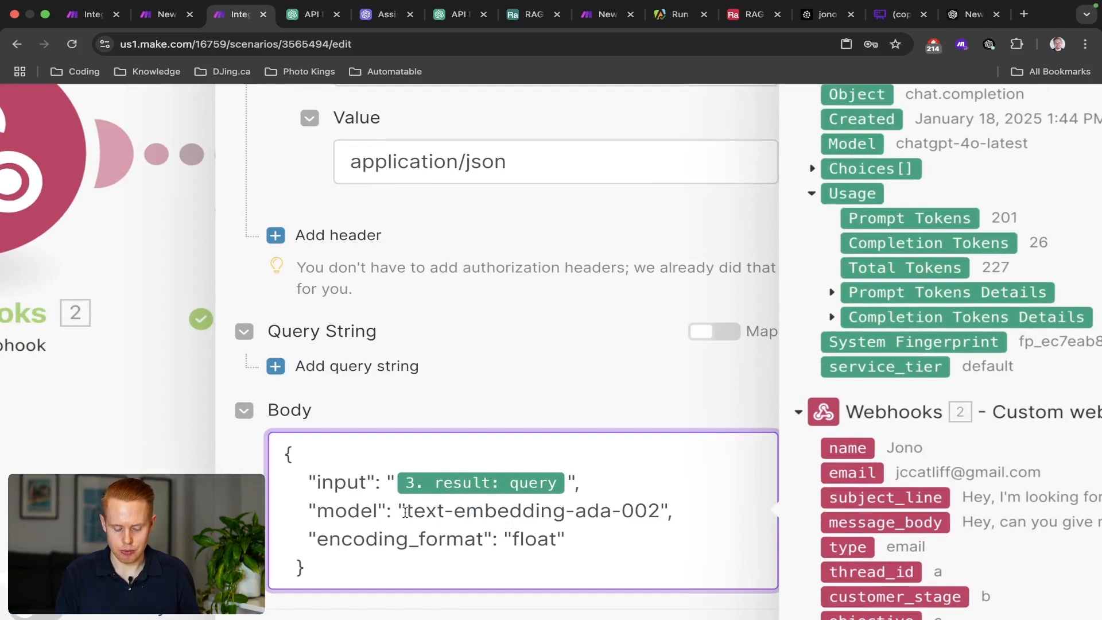
drag(405, 513, 658, 515)
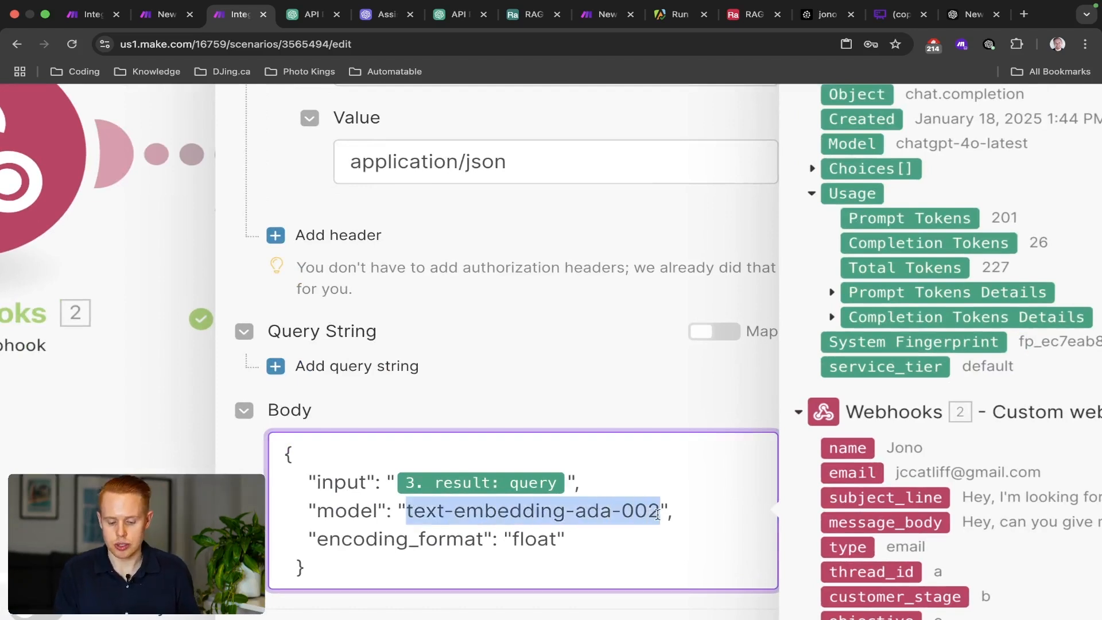
key(BackSpace)
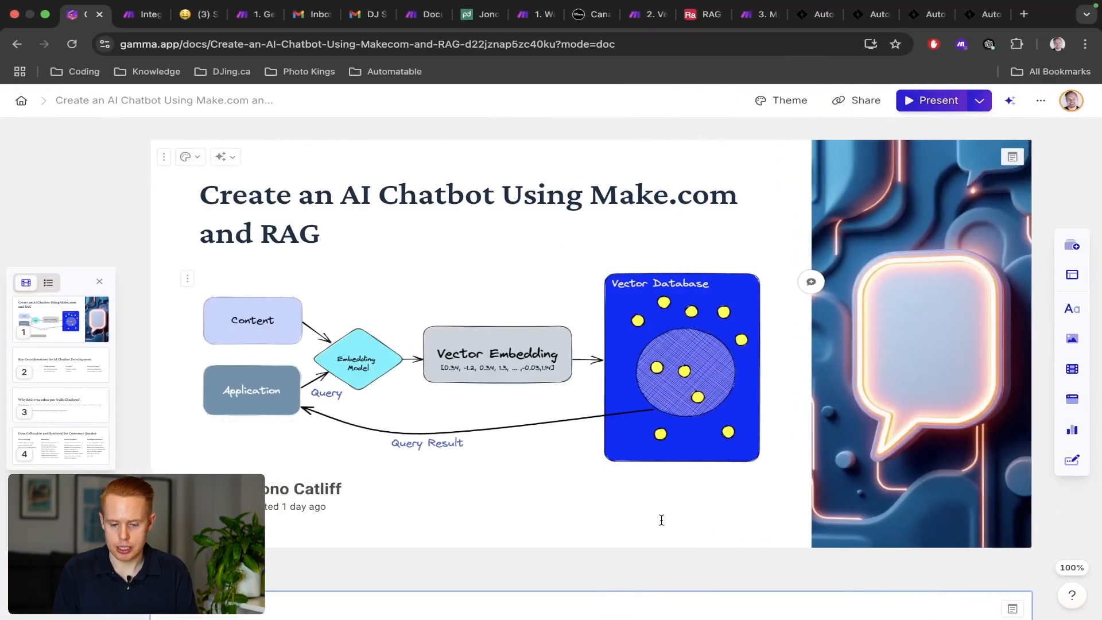
Take text-embedding-3-small from the reference scenario's embeddings call, put it in the model value, and save.
click(747, 19)
click(769, 290)
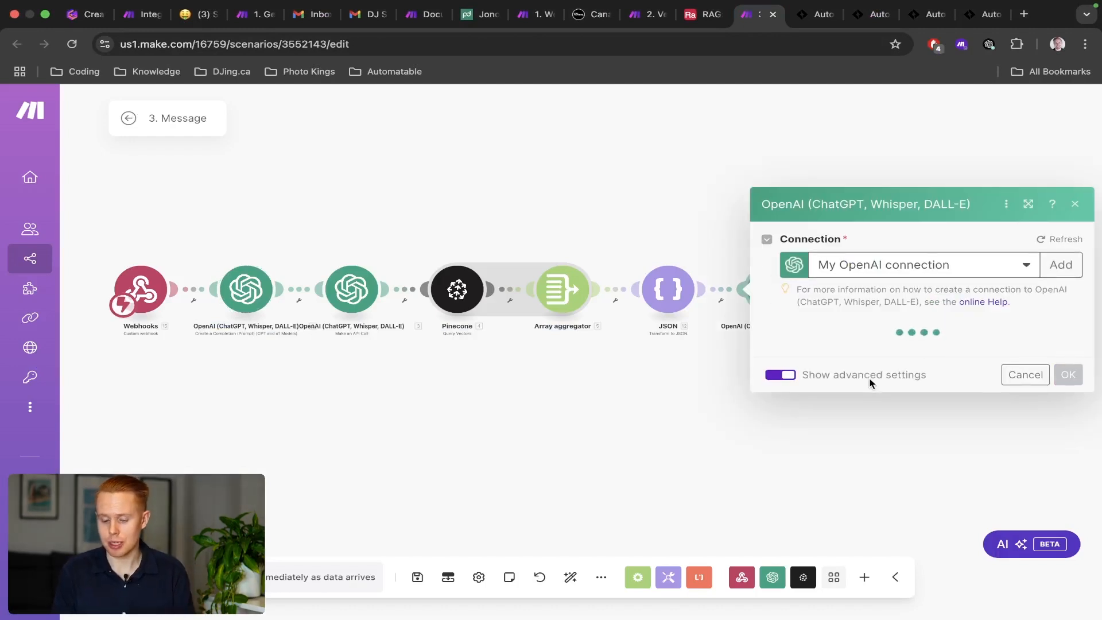
scroll(893, 325, down, 10)
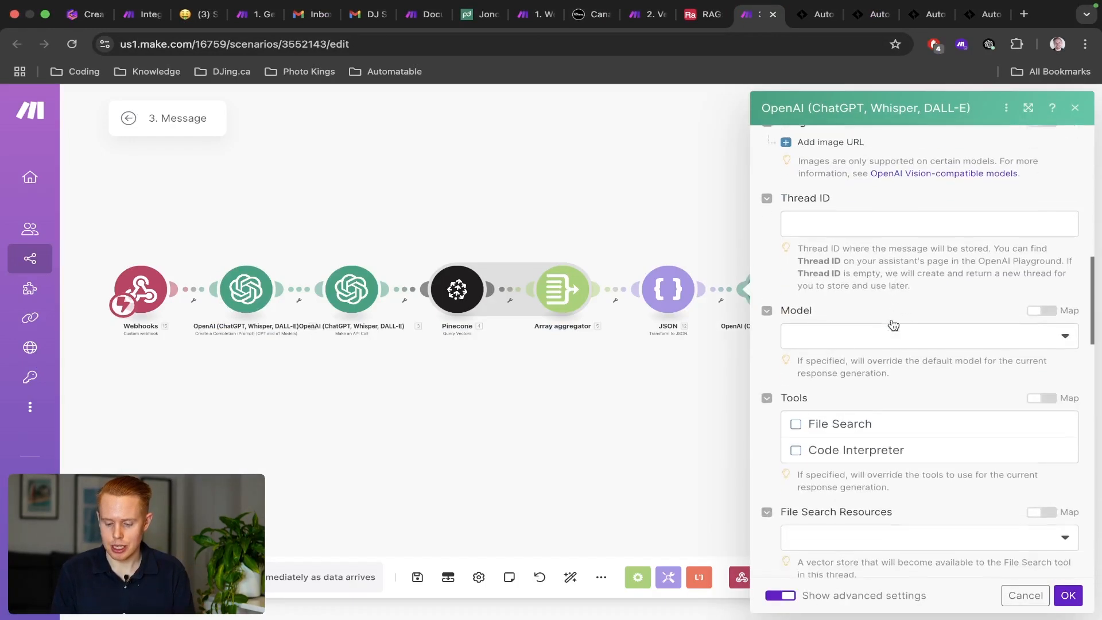
scroll(893, 325, down, 1)
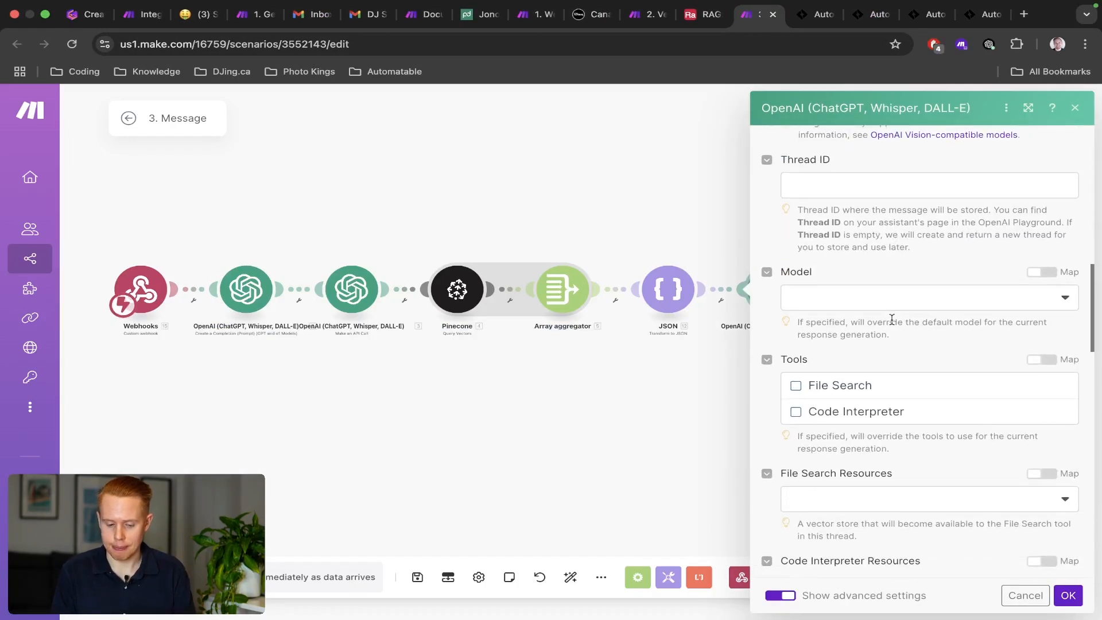
click(354, 290)
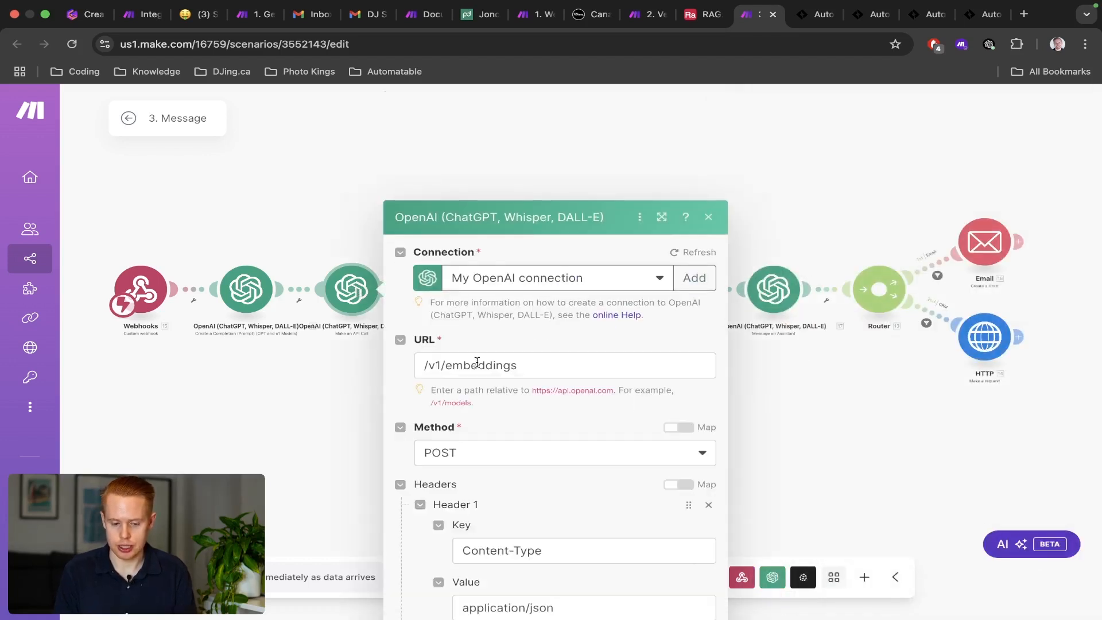
scroll(477, 363, down, 5)
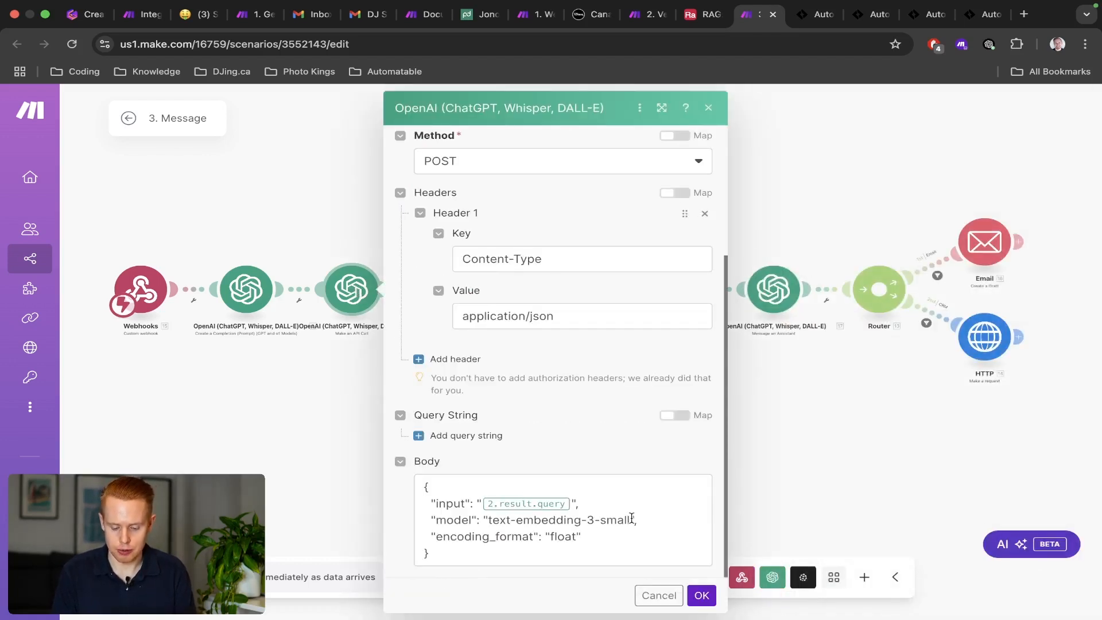
drag(630, 519, 487, 519)
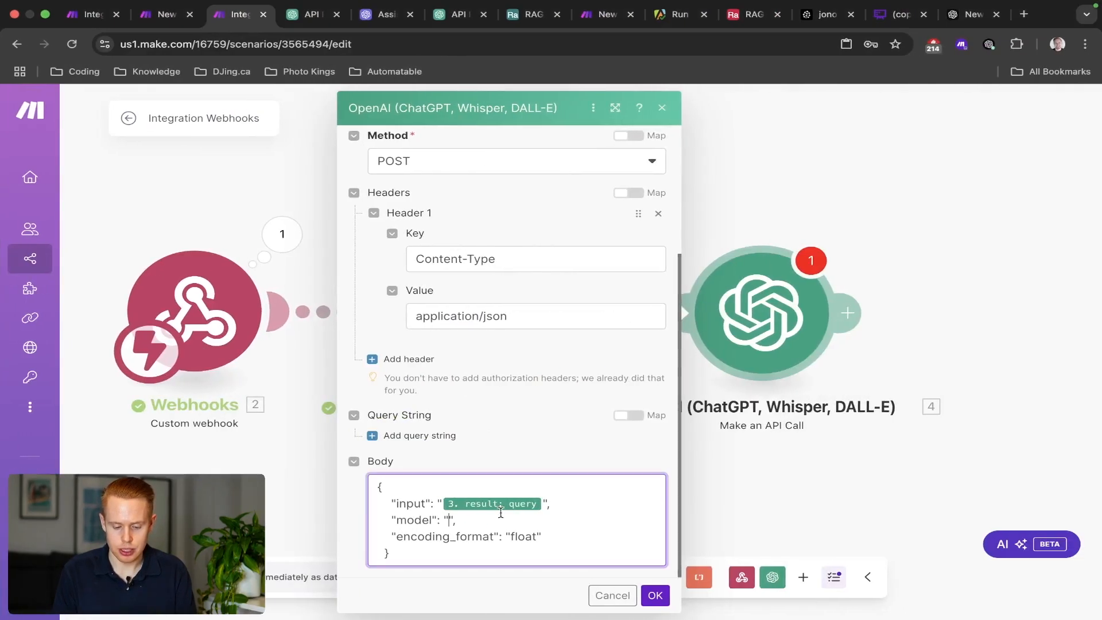
text(text-embedding-3-small)
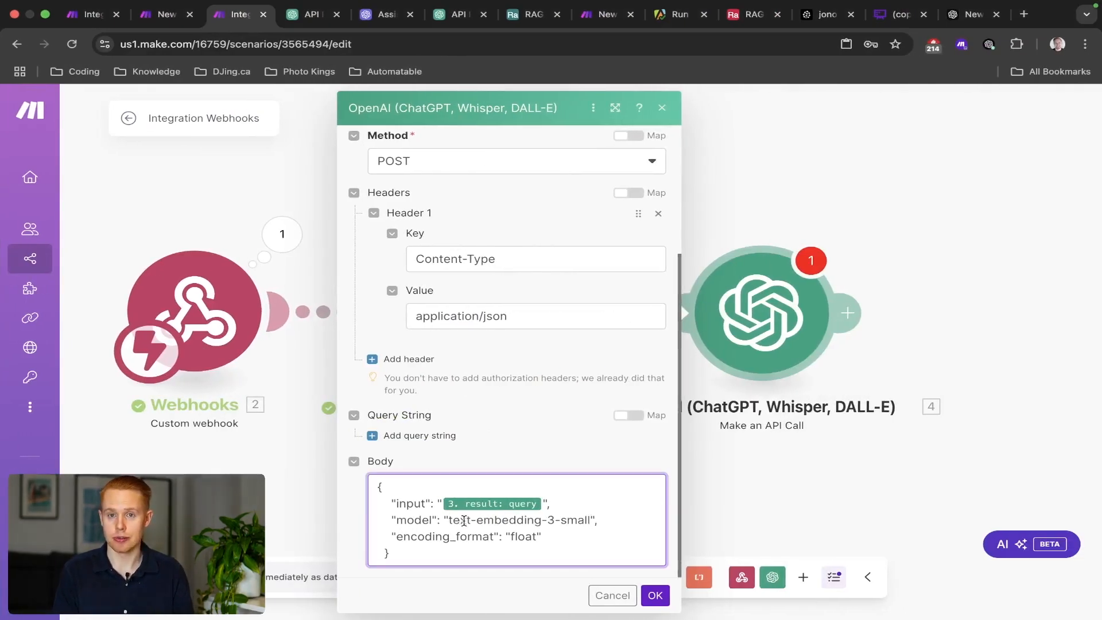
click(656, 596)
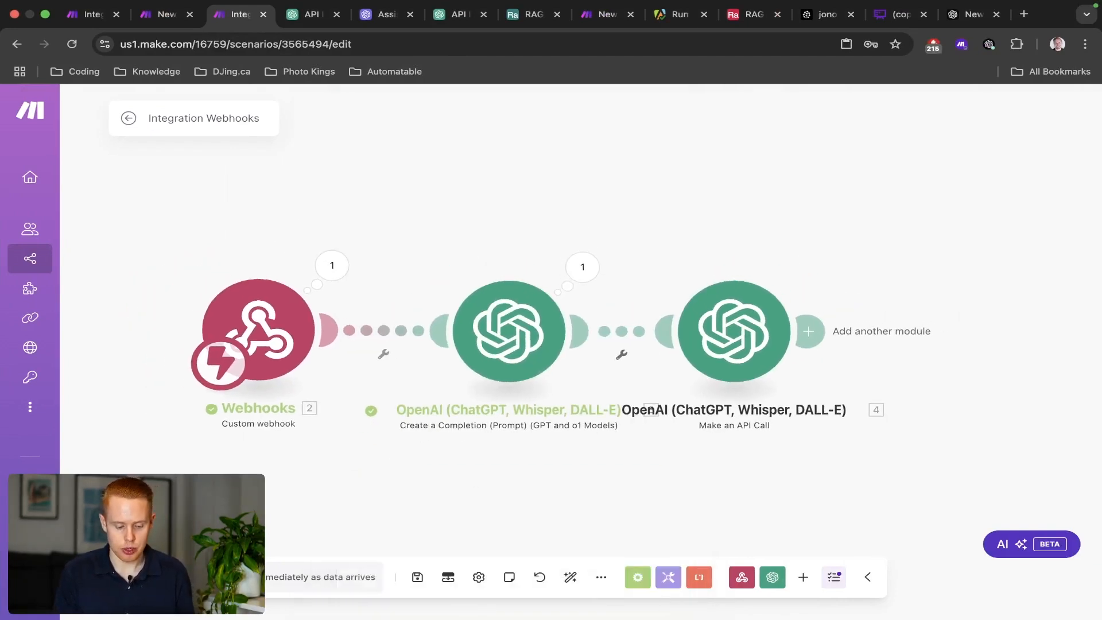
Run the scenario once and fire the webhook by running only RAG-TEST-EMAIL's HTTP module.
click(152, 577)
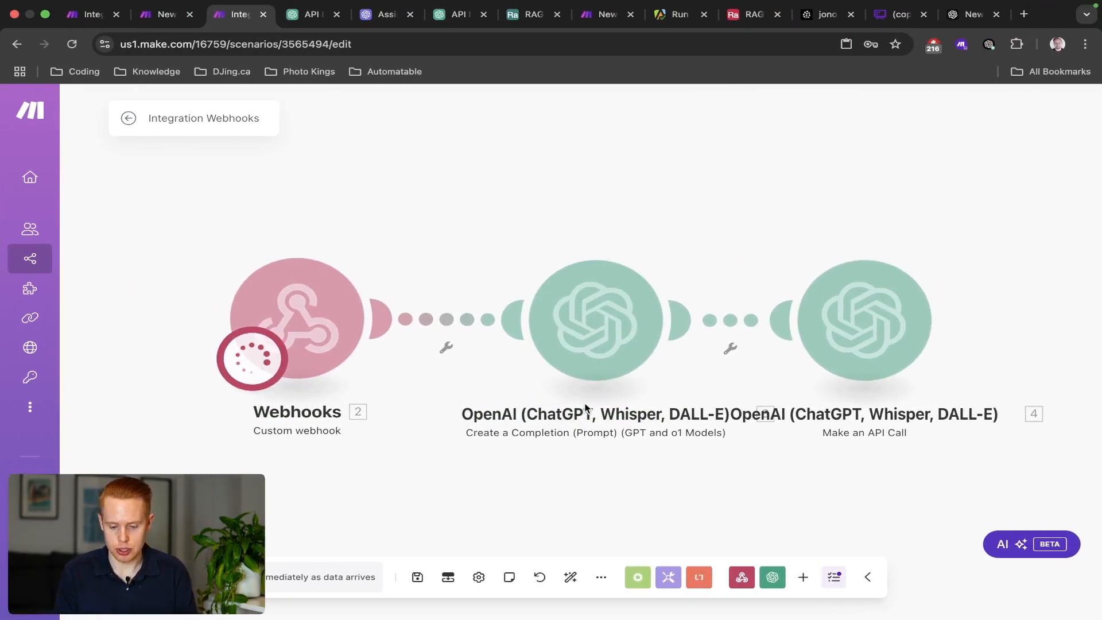
key(ctrl+shift+Tab)
click(559, 197)
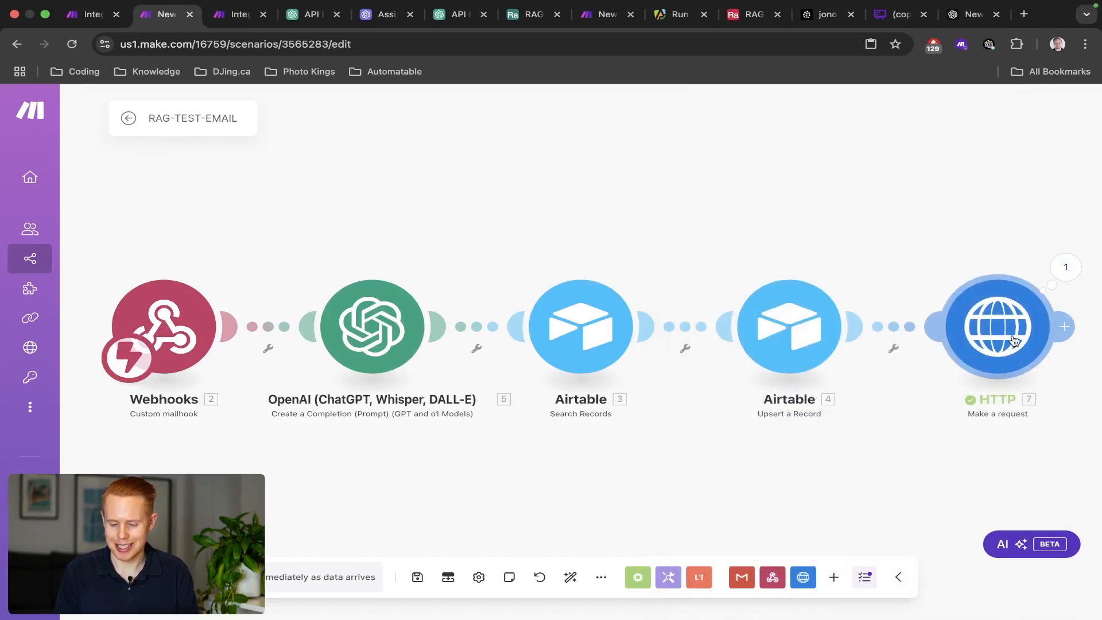
right_click(1013, 335)
click(1008, 372)
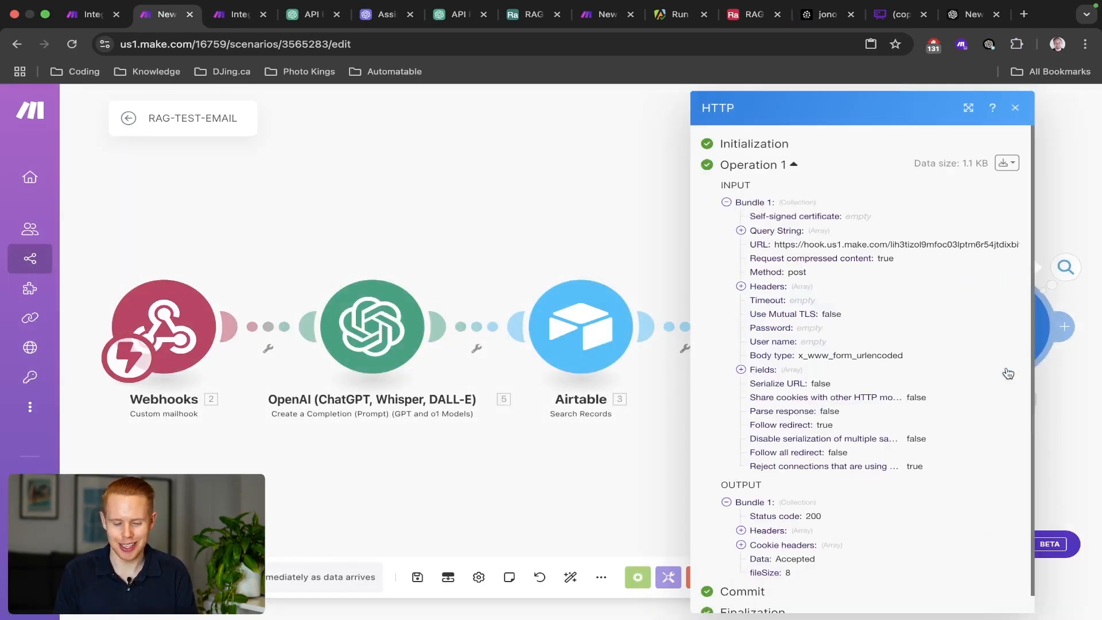
key(ctrl+Tab)
Open the API call's output and expand Body > data > 1 > embedding to list the vector.
drag(733, 122, 448, 109)
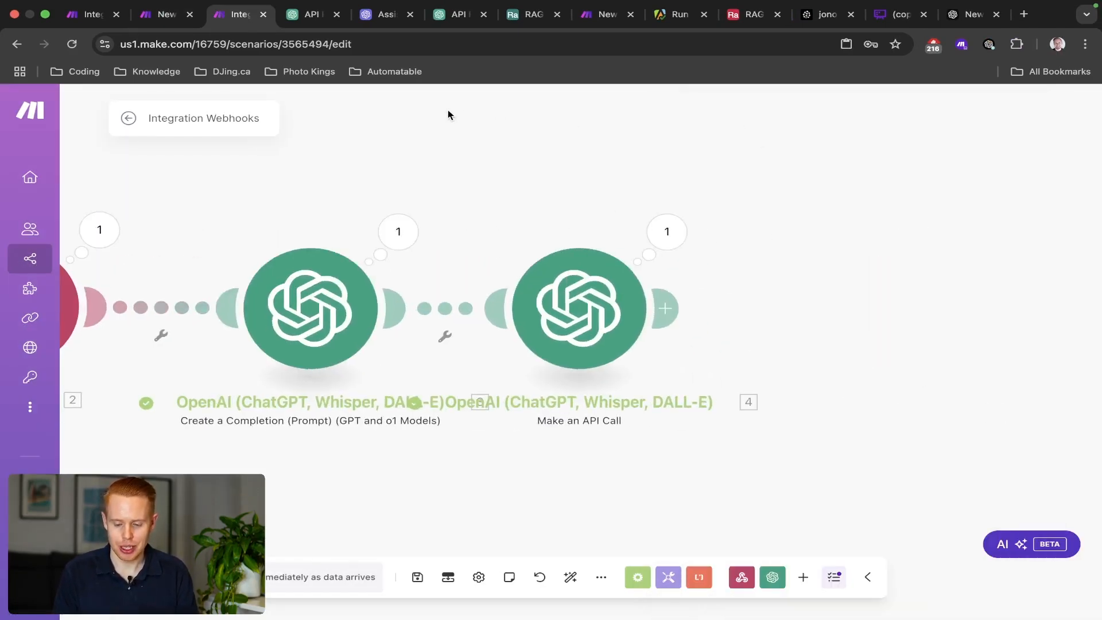
click(690, 231)
click(759, 378)
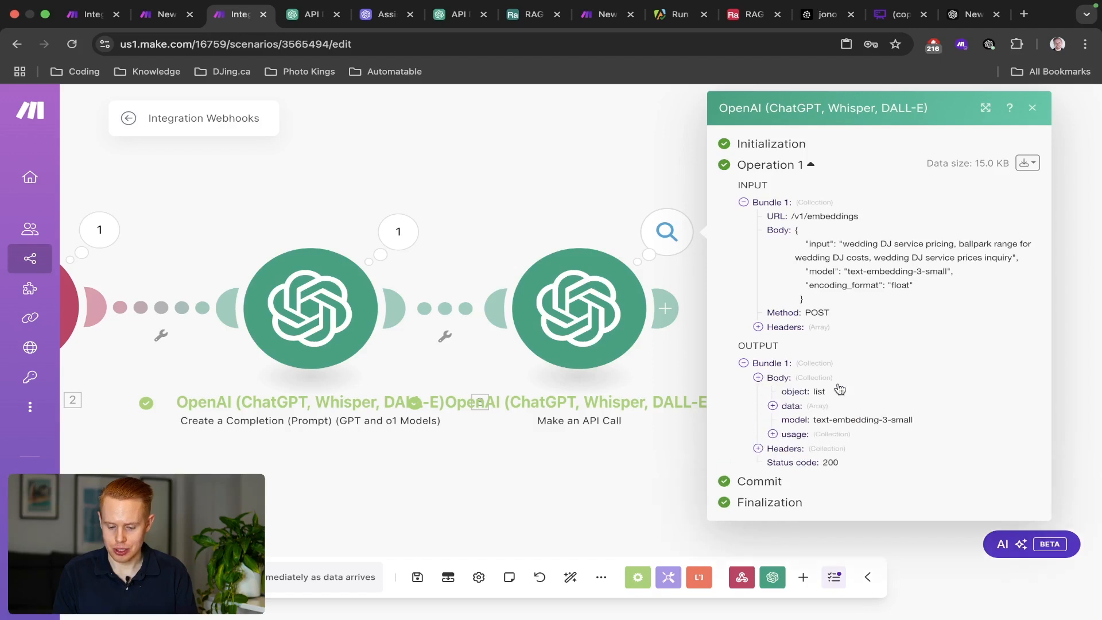
click(773, 406)
click(787, 420)
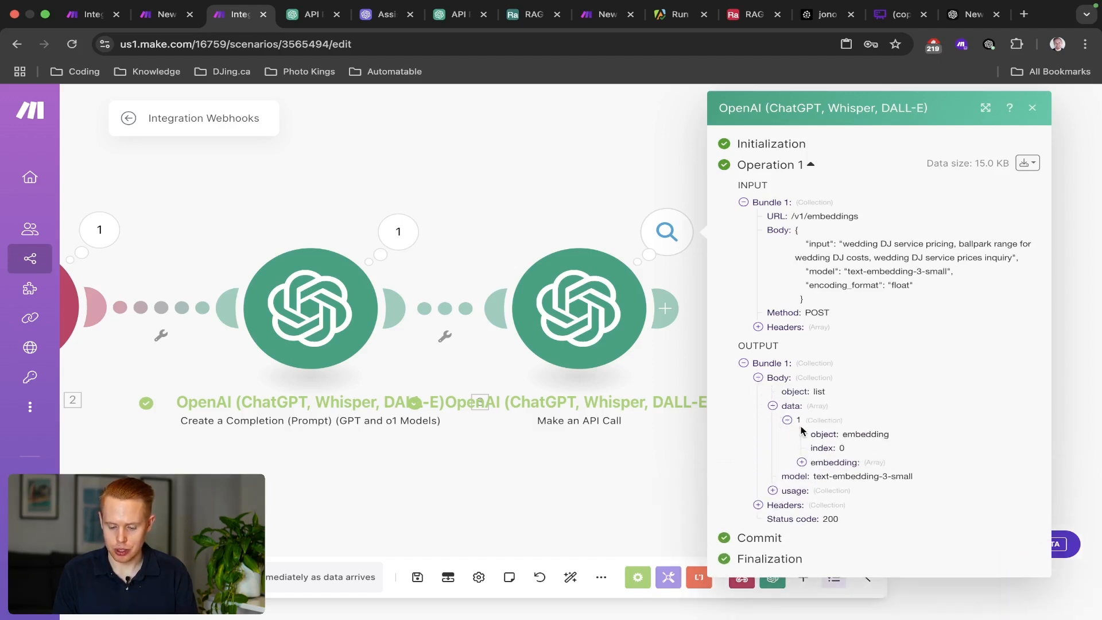
click(803, 463)
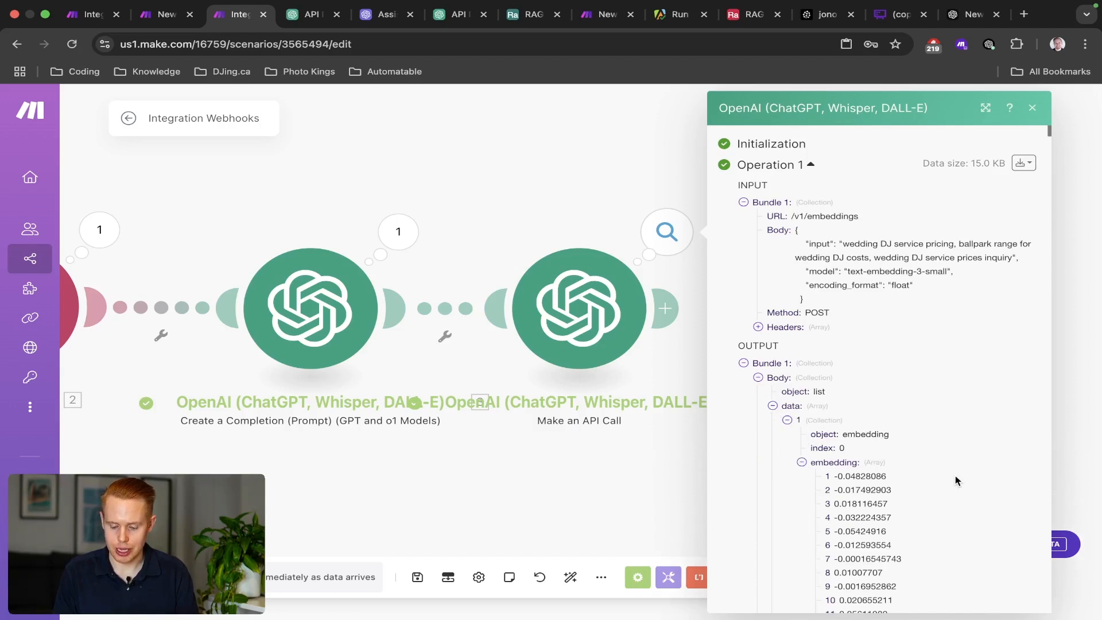
scroll(955, 476, up, 5)
scroll(955, 475, down, 2)
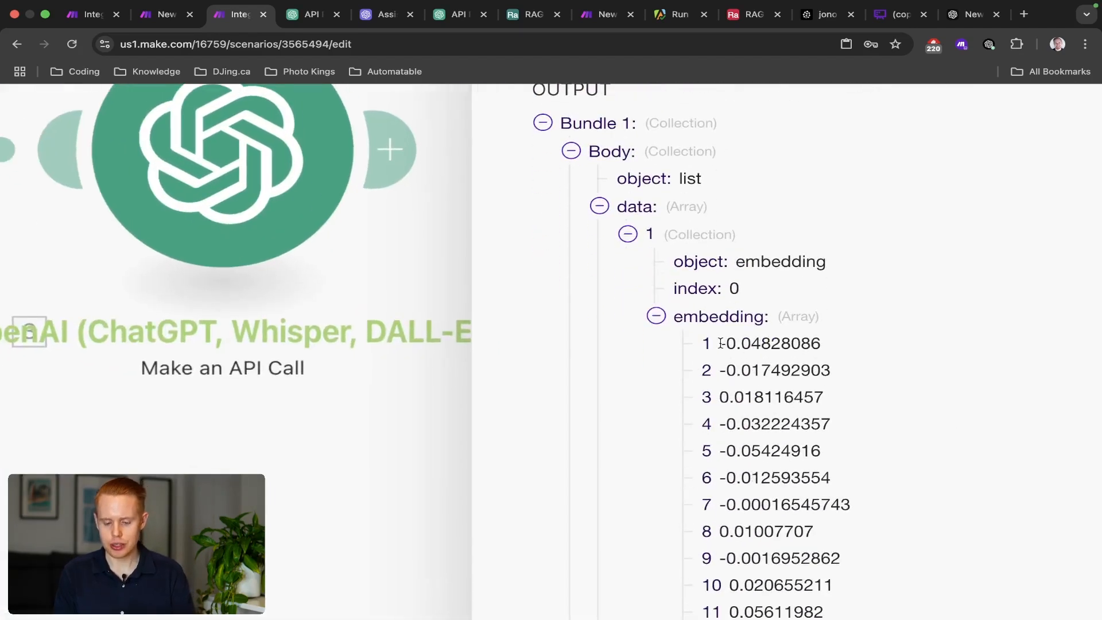
scroll(746, 367, down, 3)
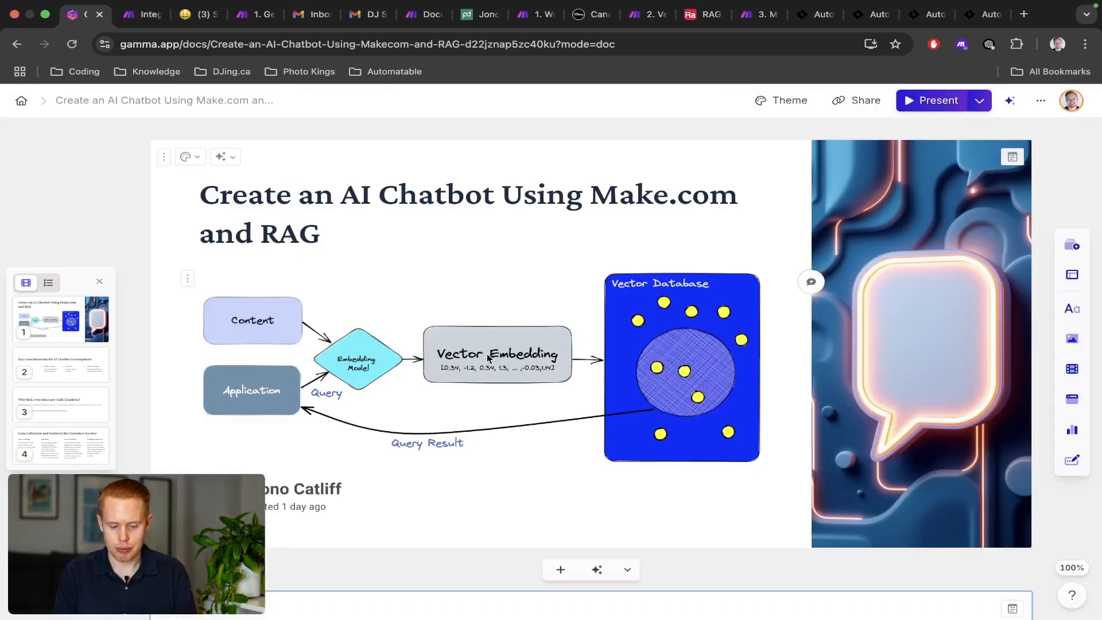
Scroll to Data Collection and Retrieval and select the Embedding text on special codes and computer comparison.
scroll(486, 375, up, 5)
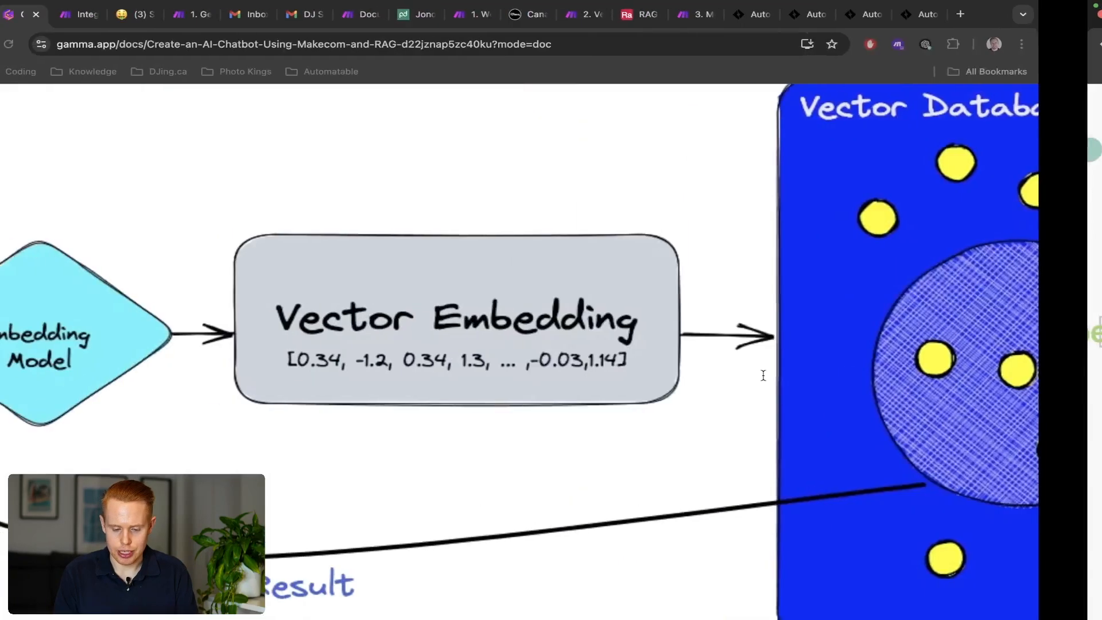
scroll(525, 481, down, 5)
scroll(527, 478, down, 4)
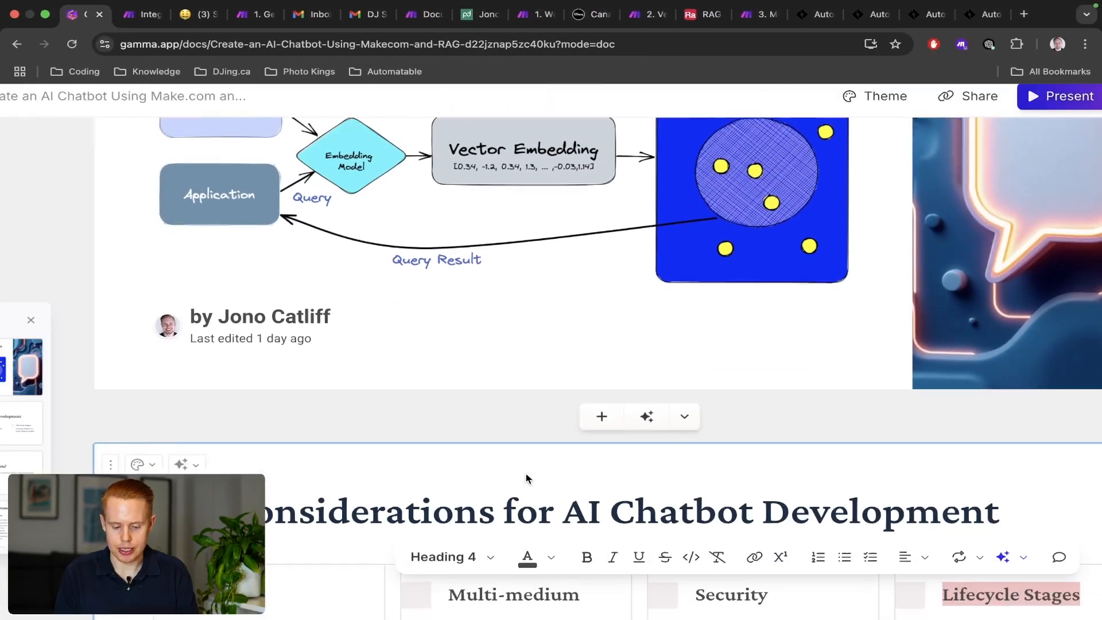
scroll(526, 477, down, 12)
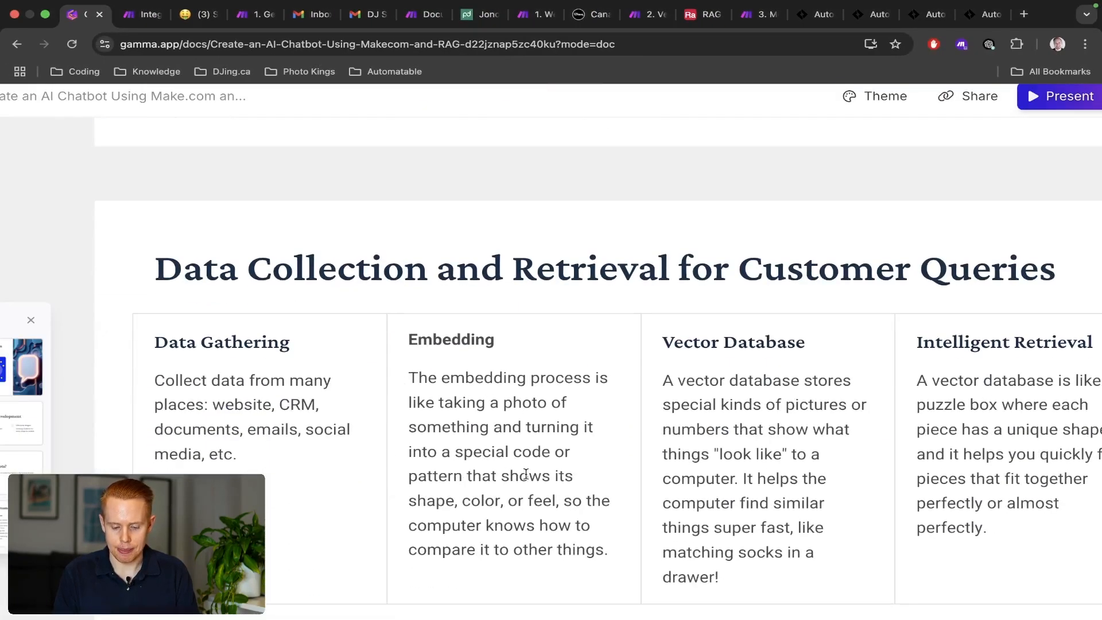
scroll(525, 474, down, 3)
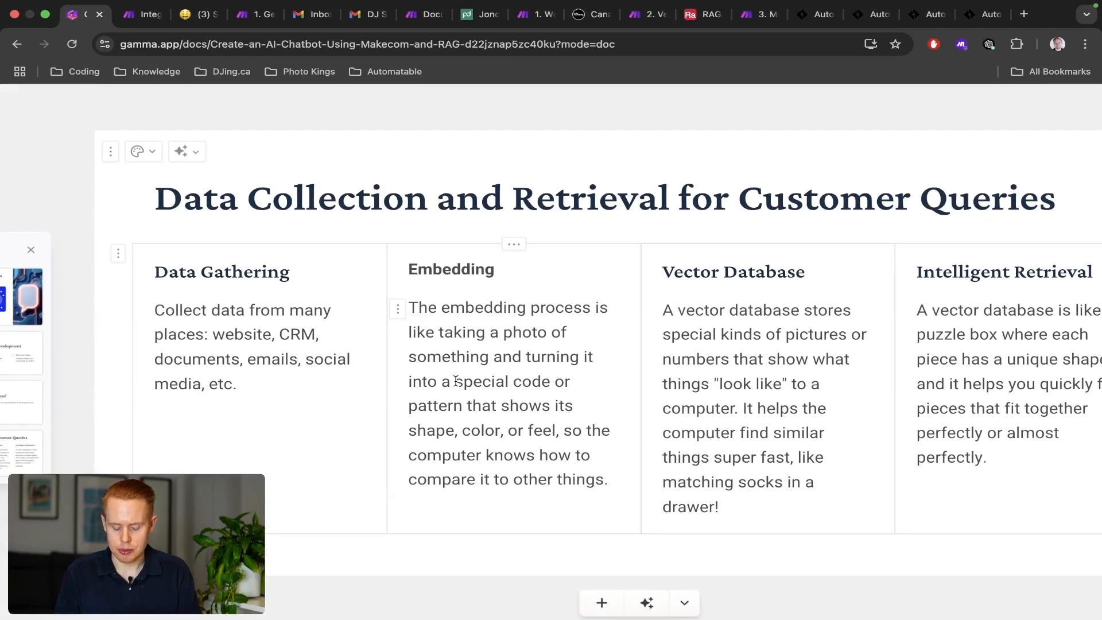
drag(456, 381, 487, 422)
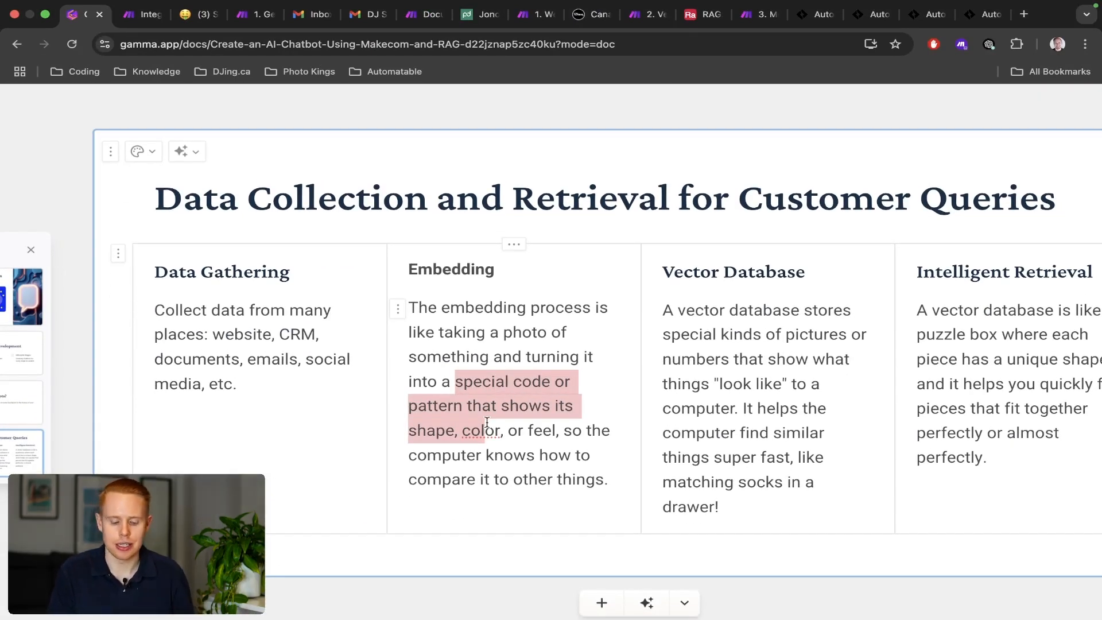
drag(488, 422, 550, 454)
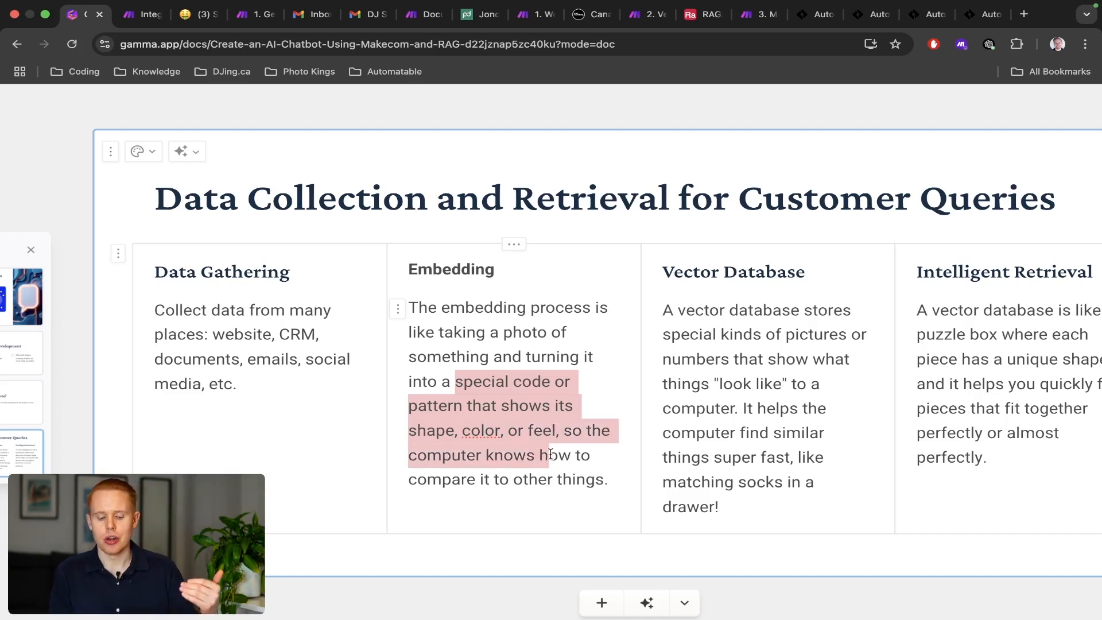
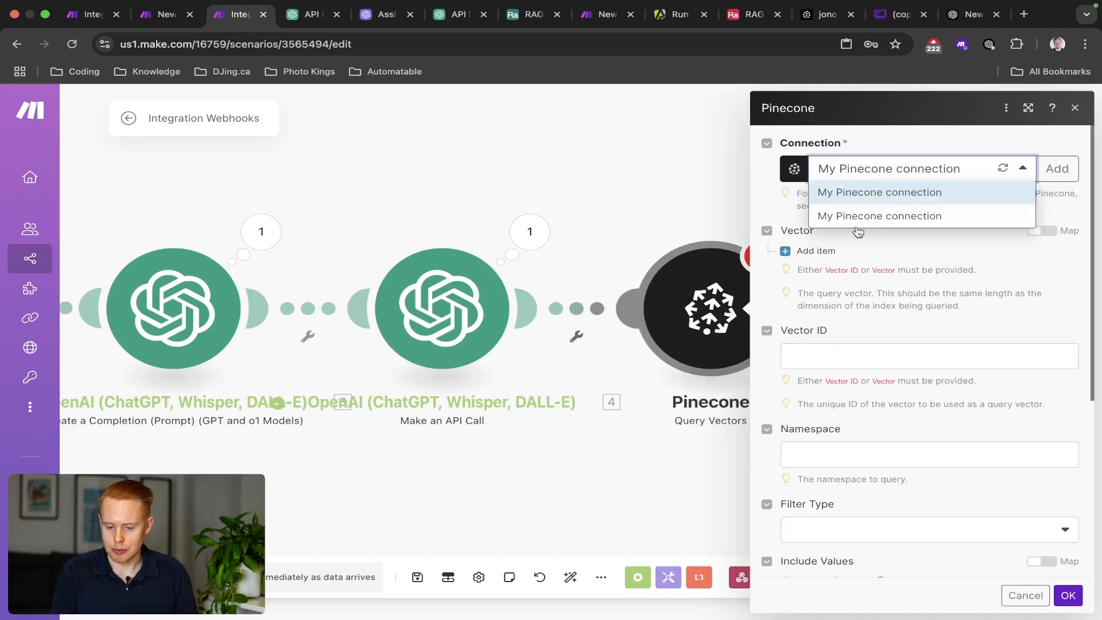
Select the My Pinecone connection for the Query Vectors module.
click(879, 214)
click(870, 171)
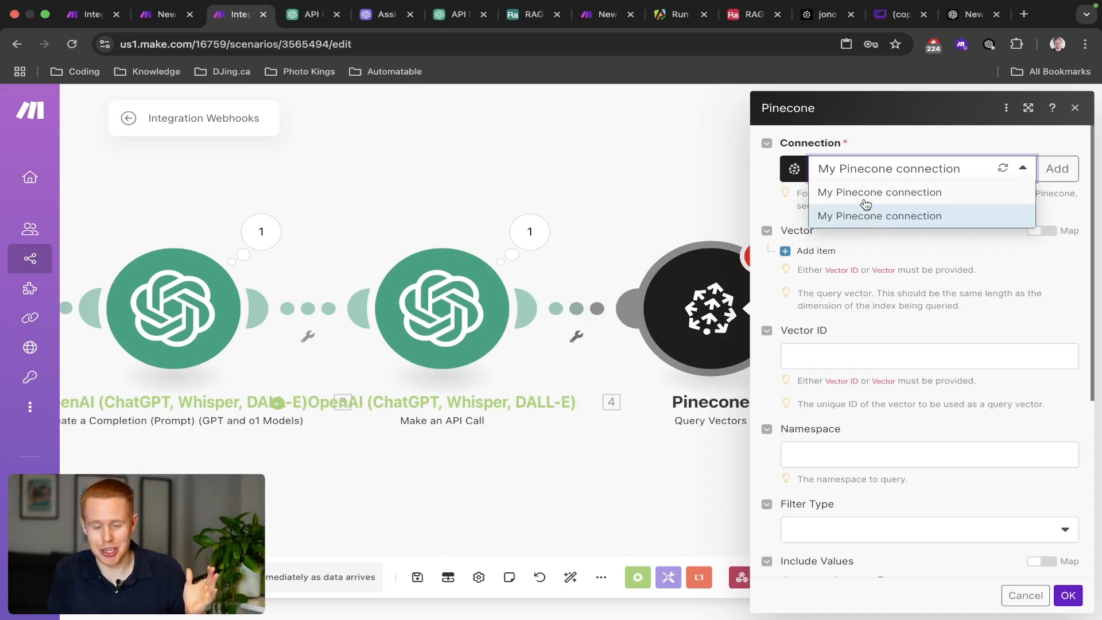
click(874, 248)
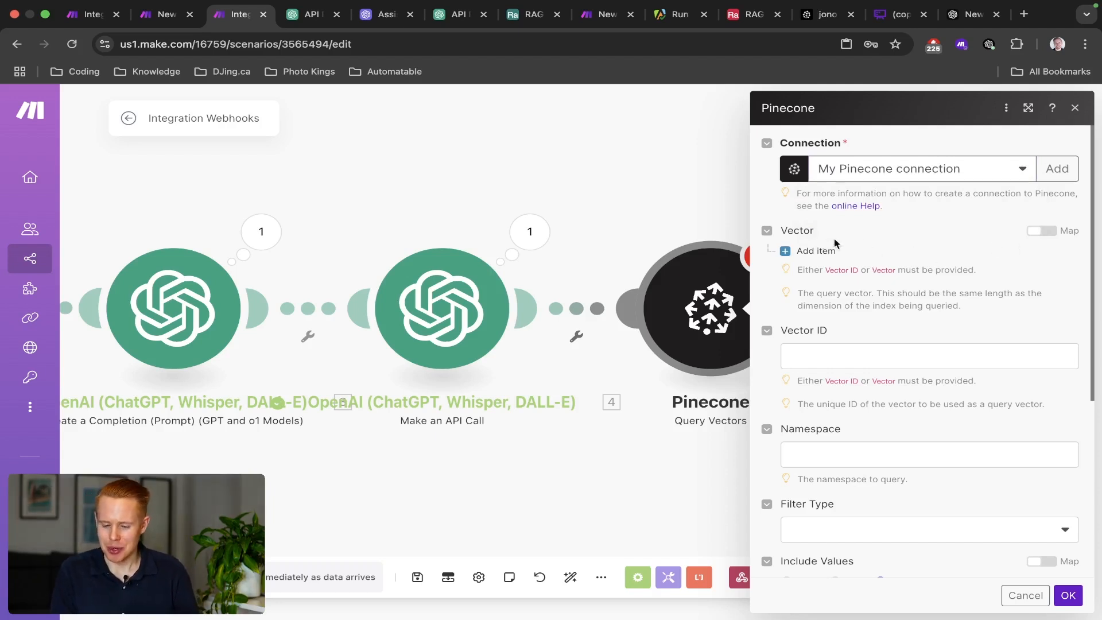
double_click(799, 232)
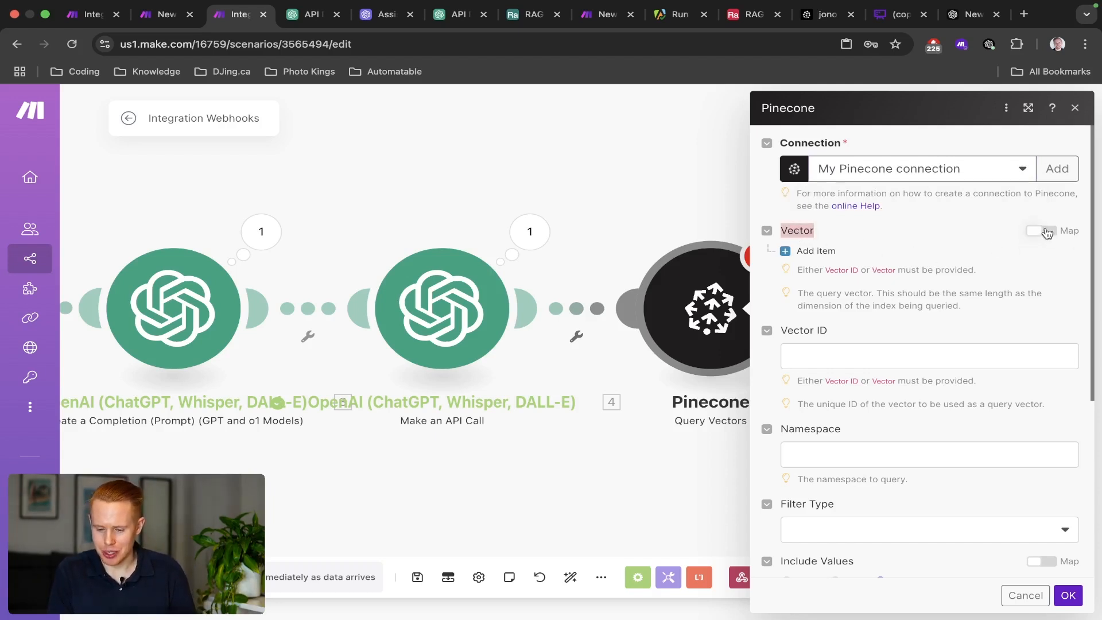
Map the Vector field to 4. Body.data[]: embedding and confirm the module.
click(1048, 233)
click(1048, 232)
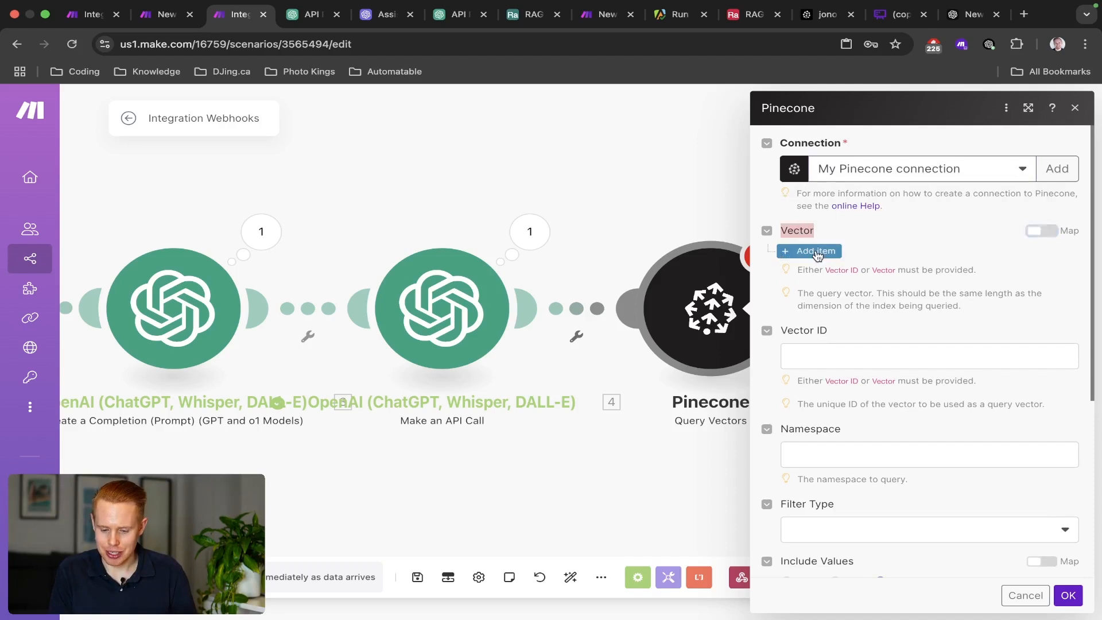
click(812, 250)
click(1072, 252)
click(1042, 231)
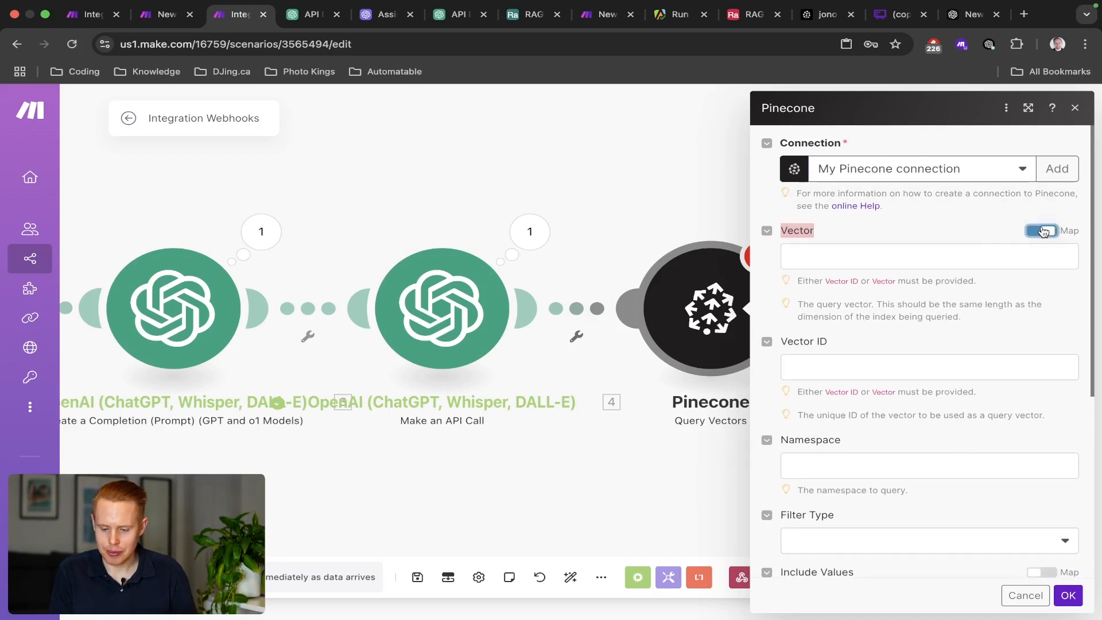
click(941, 257)
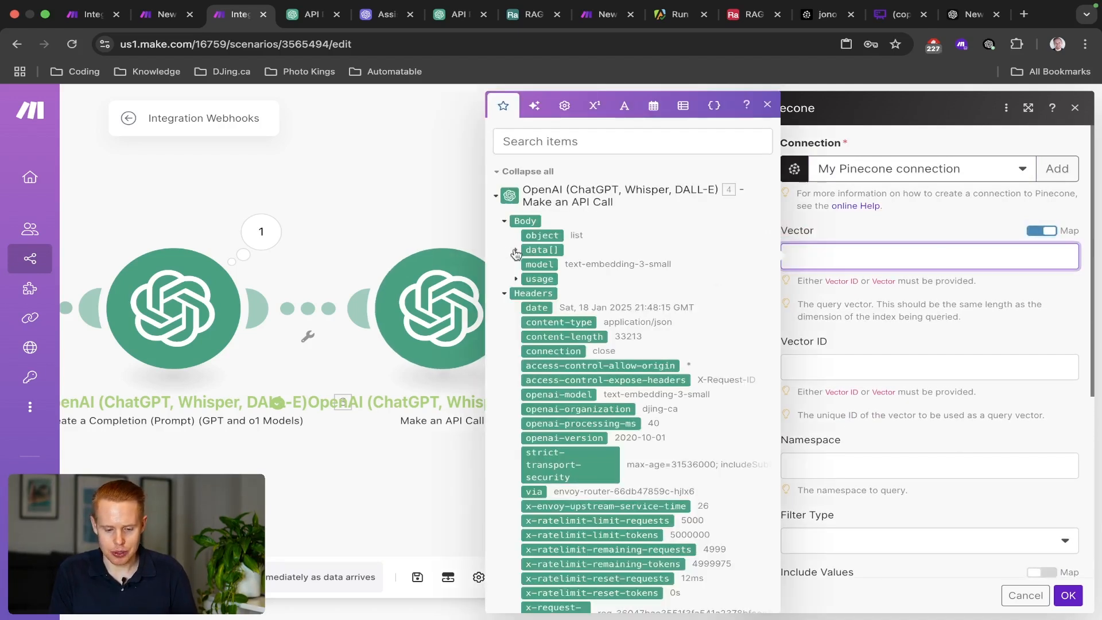
click(516, 250)
click(564, 292)
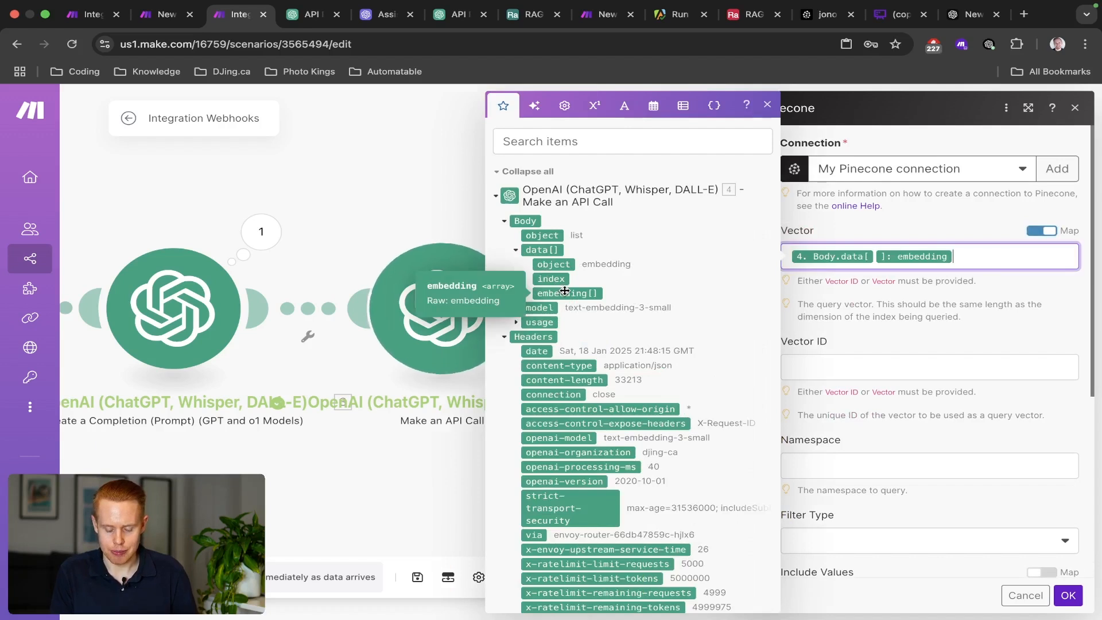
click(530, 293)
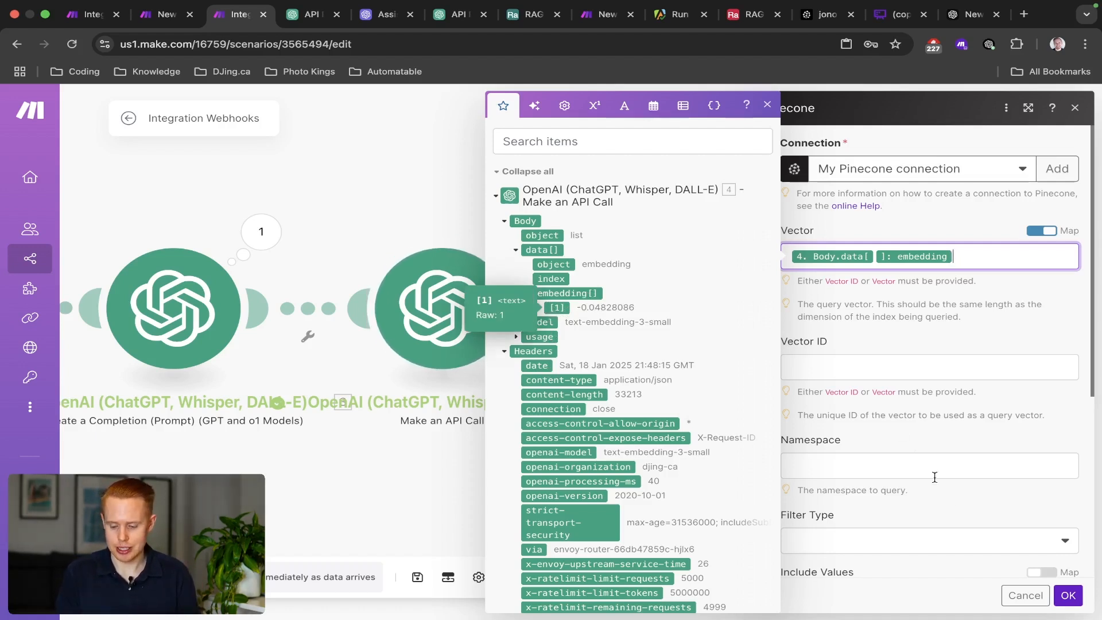
click(1067, 594)
Inspect the API call's last output down to Body > data > 1 > embedding values.
click(530, 232)
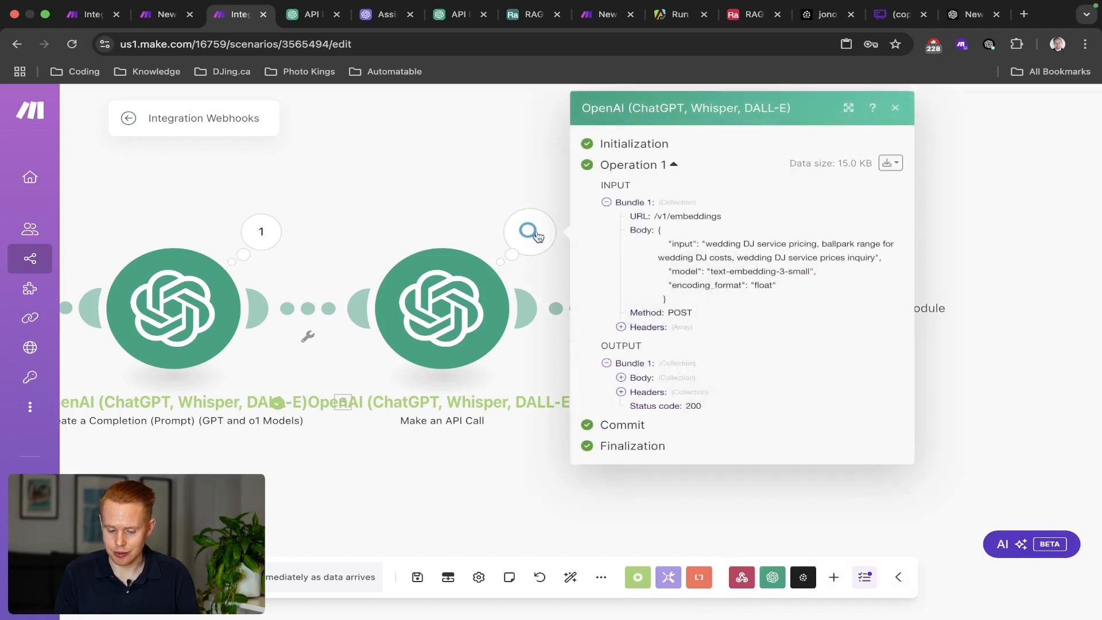
click(622, 378)
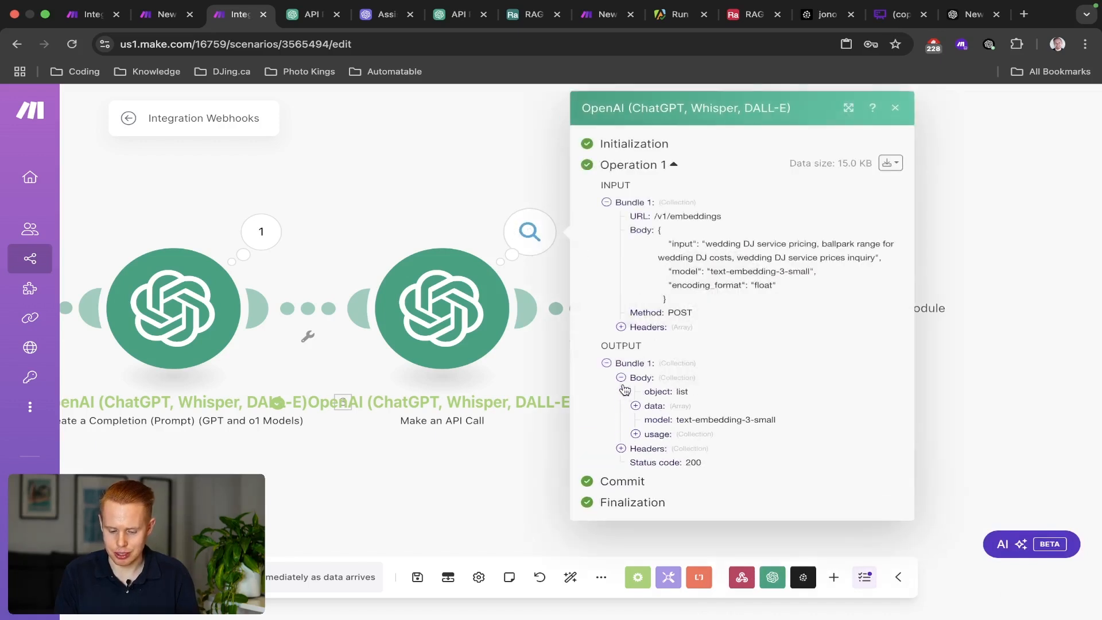
click(636, 406)
click(651, 420)
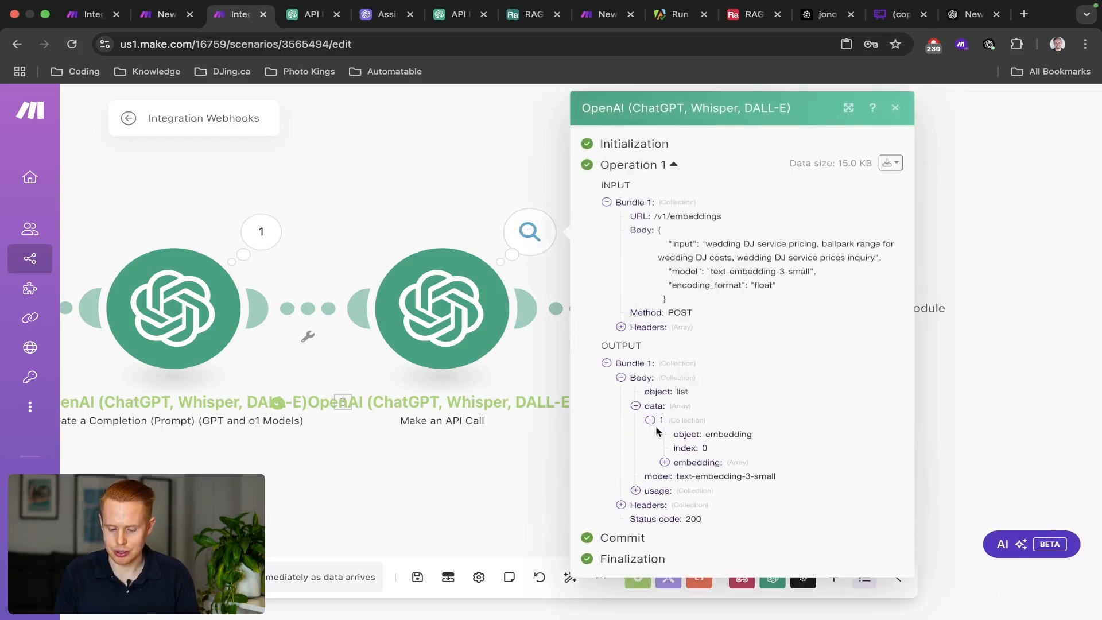
click(665, 462)
scroll(732, 571, down, 15)
scroll(730, 569, down, 20)
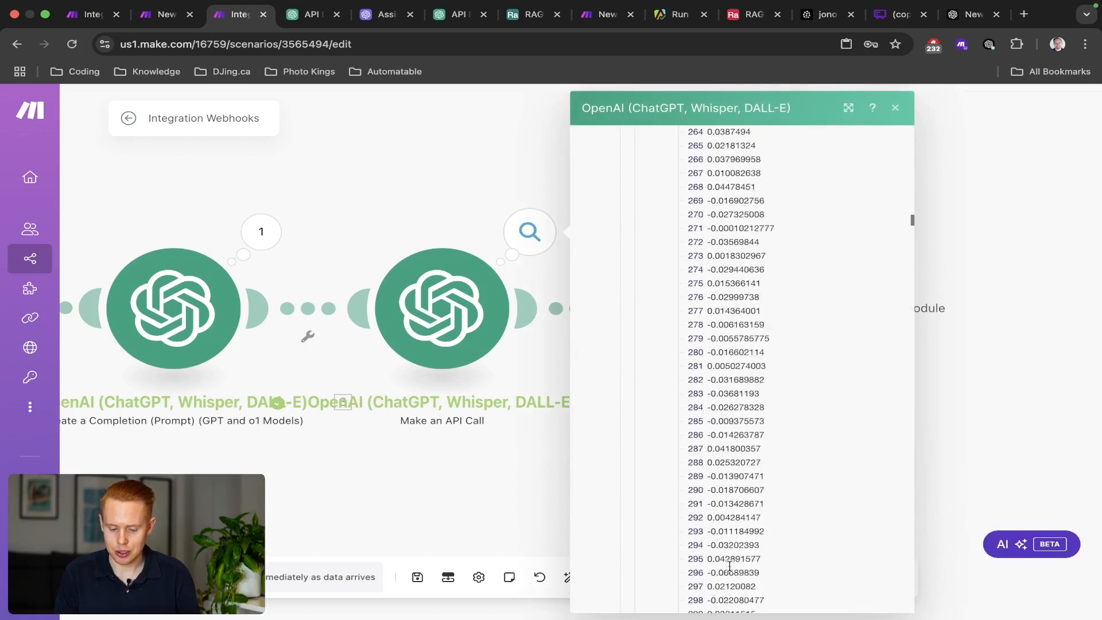
click(392, 204)
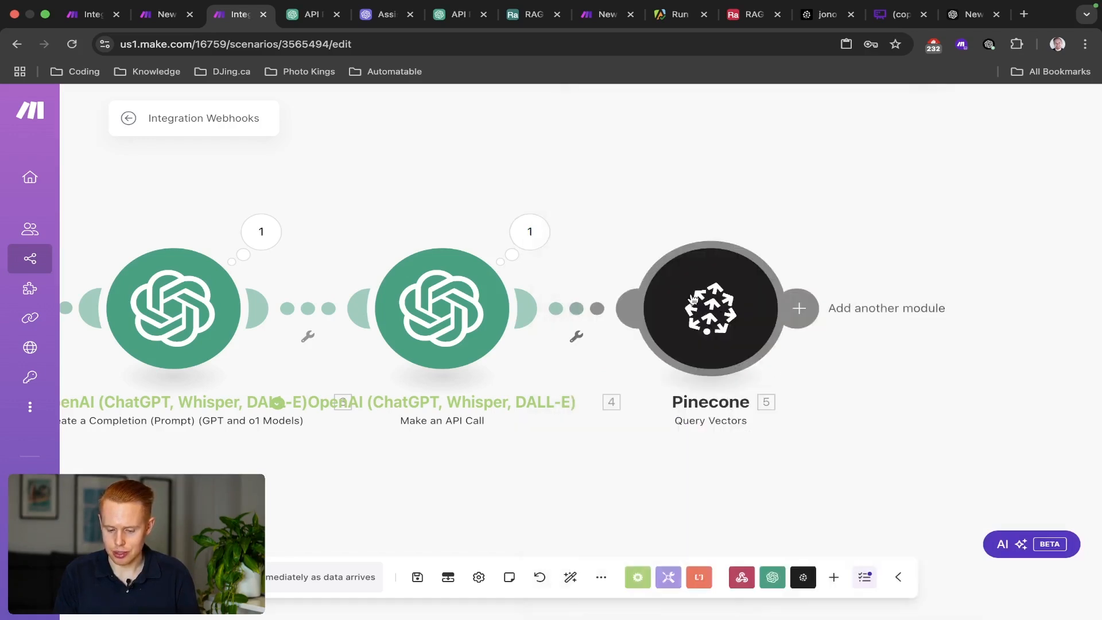
Confirm the Pinecone settings with Limit 10 and Include Metadata Yes.
click(725, 303)
scroll(900, 379, down, 3)
scroll(901, 377, down, 2)
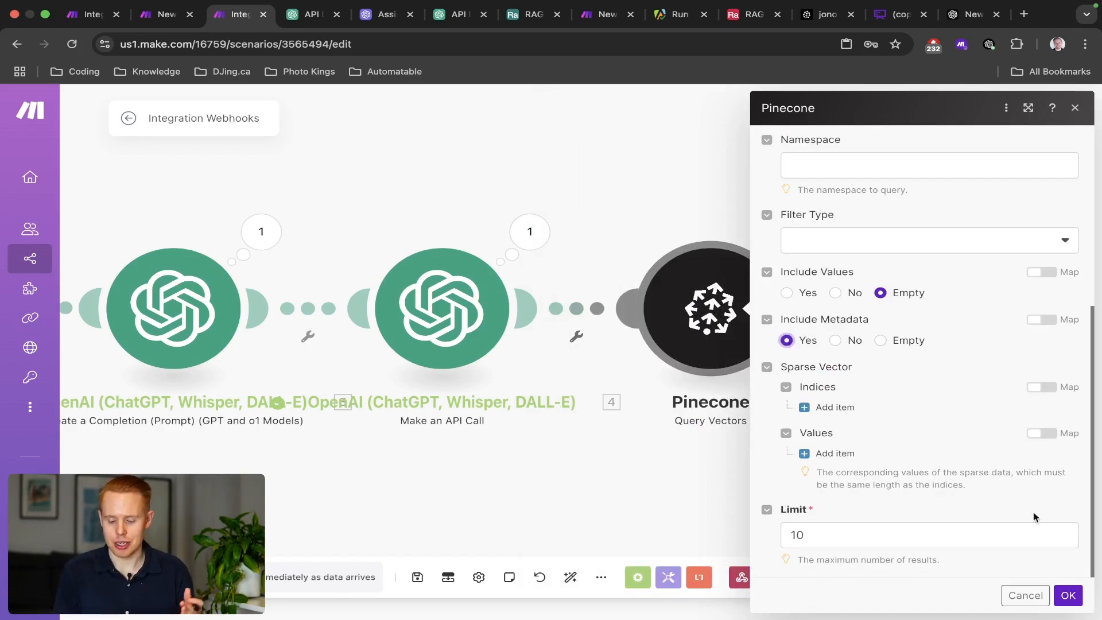
click(1069, 591)
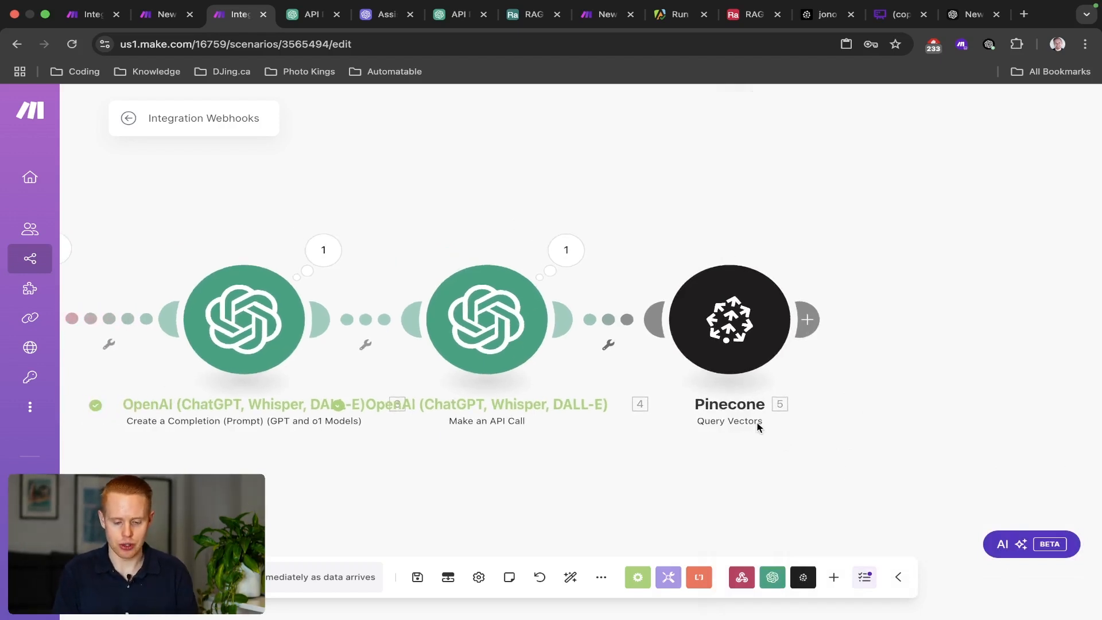
Save and run the scenario once, firing the webhook from RAG-TEST-EMAIL's HTTP module.
key(super+s)
scroll(676, 376, down, 5)
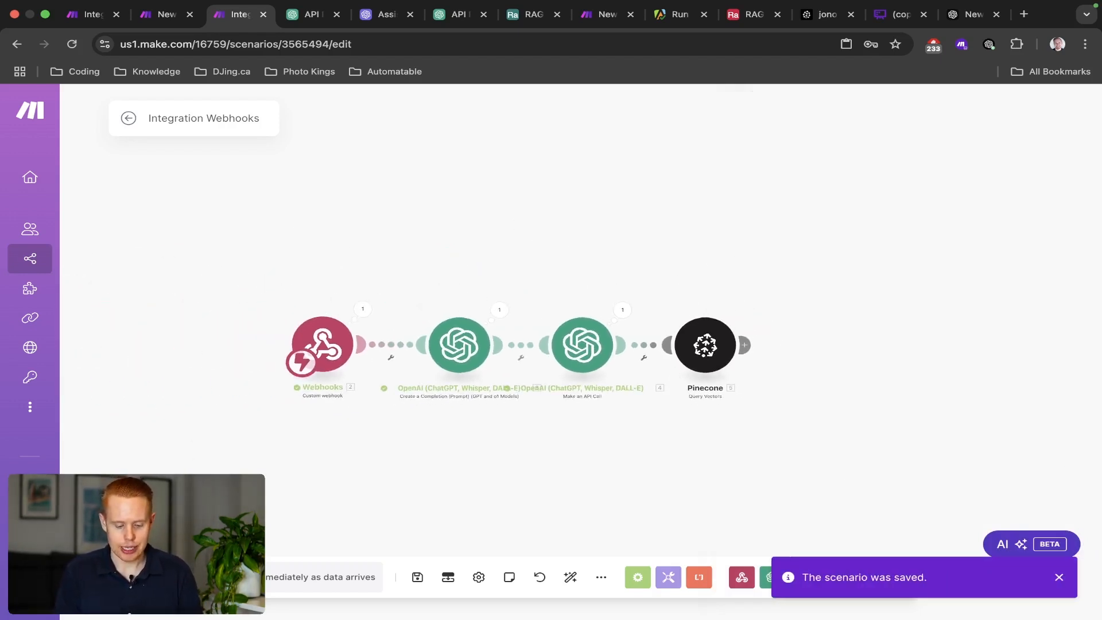
click(154, 577)
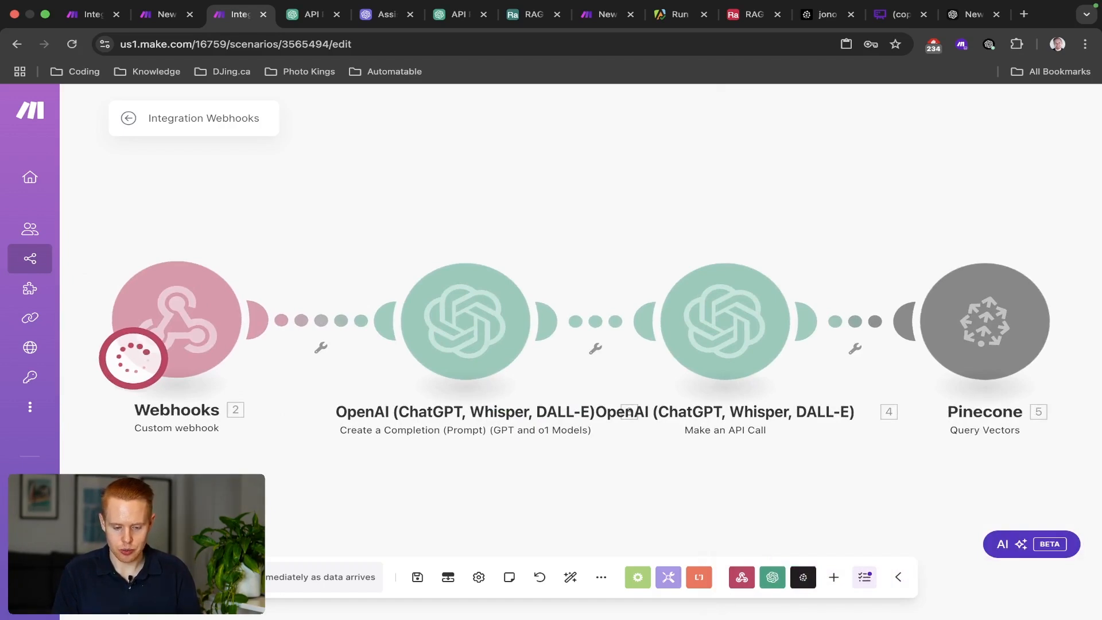
key(ctrl+shift+Tab)
click(382, 243)
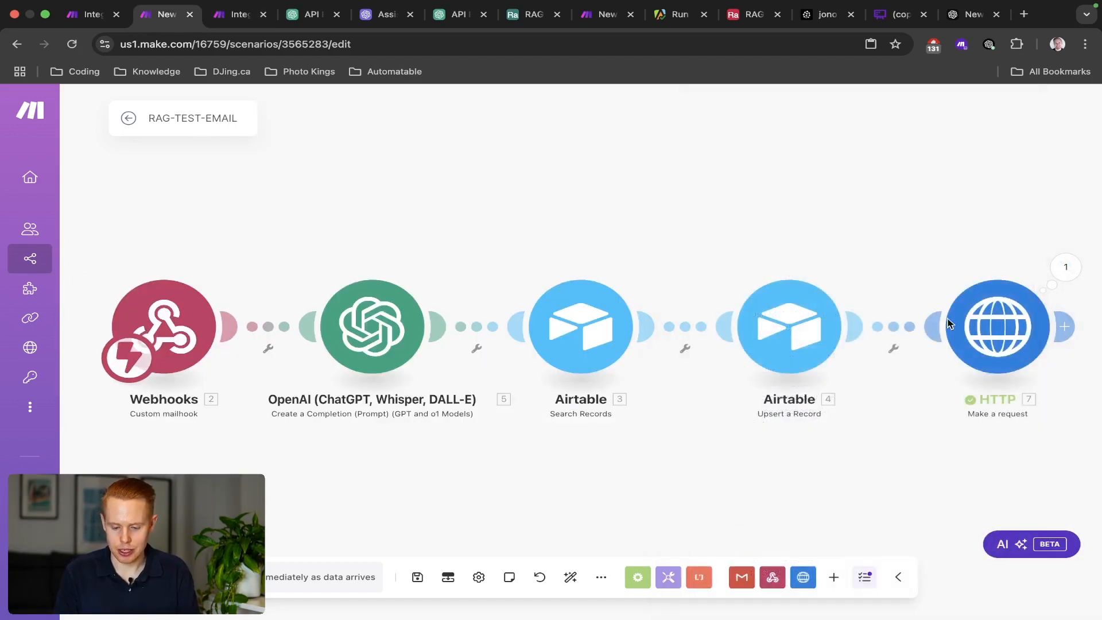
right_click(991, 345)
click(1002, 386)
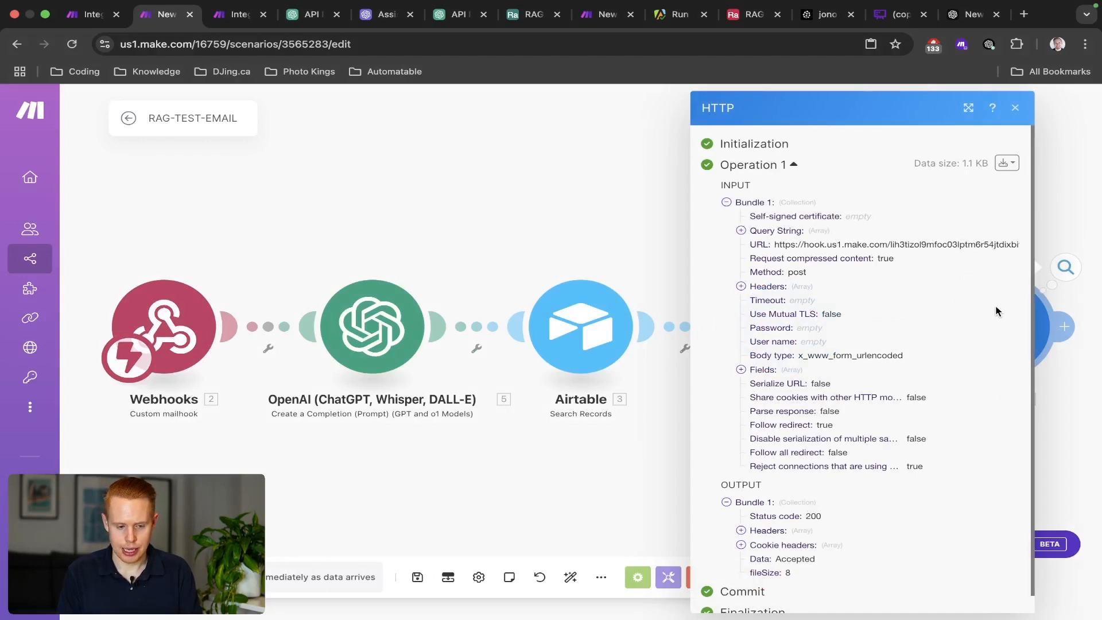
key(ctrl+Tab)
Open Pinecone's run output and review Bundle 1's metadata and full content text.
drag(955, 239, 594, 239)
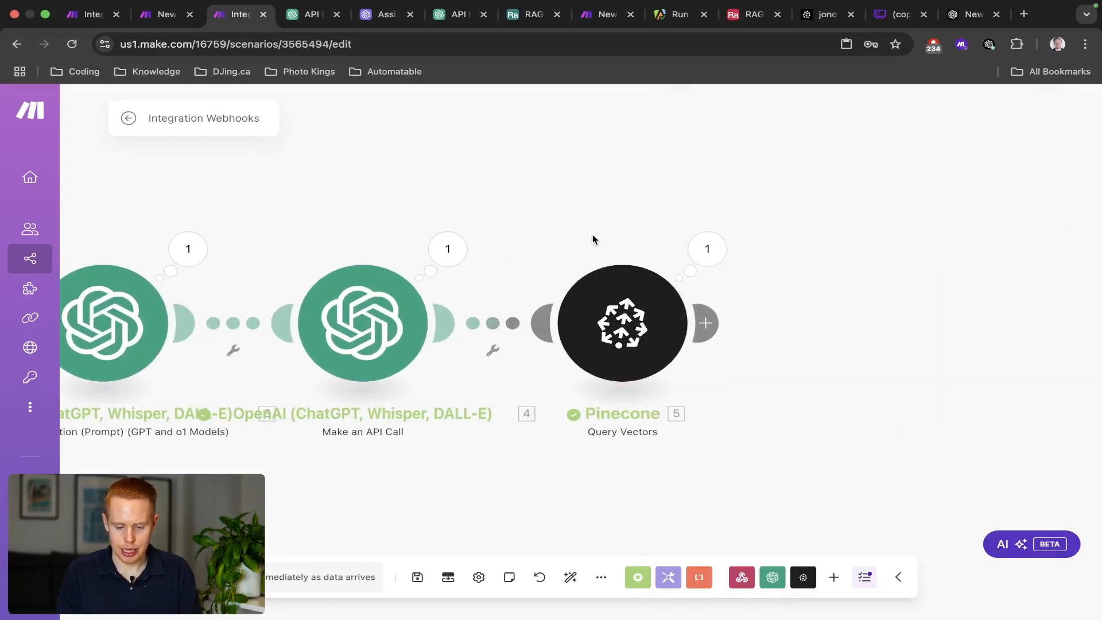
click(715, 247)
scroll(806, 307, down, 5)
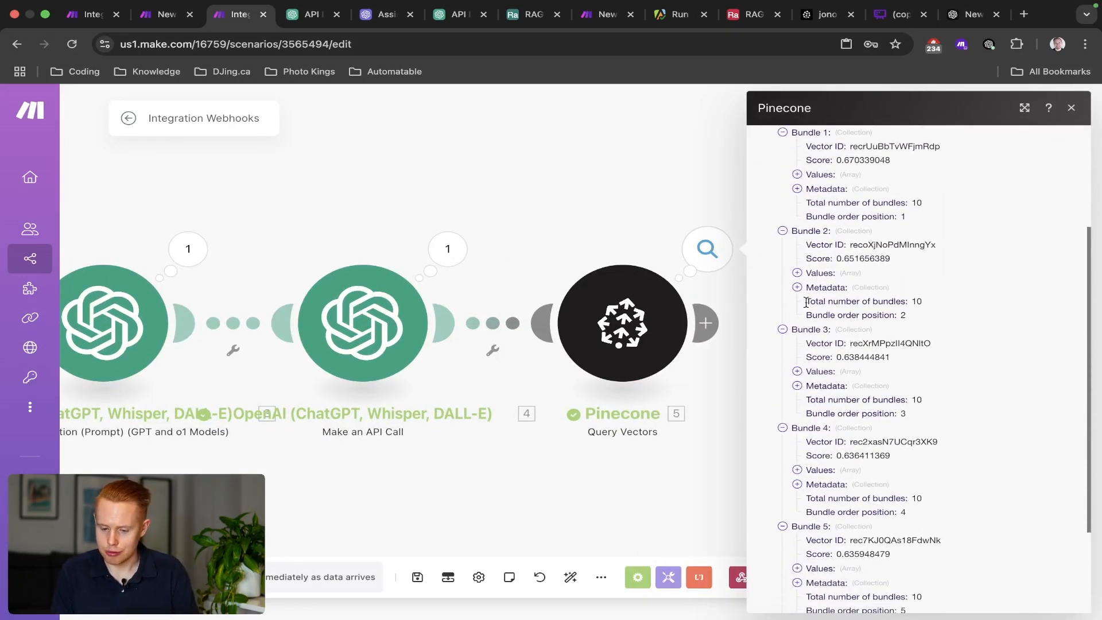
scroll(806, 310, up, 5)
click(799, 346)
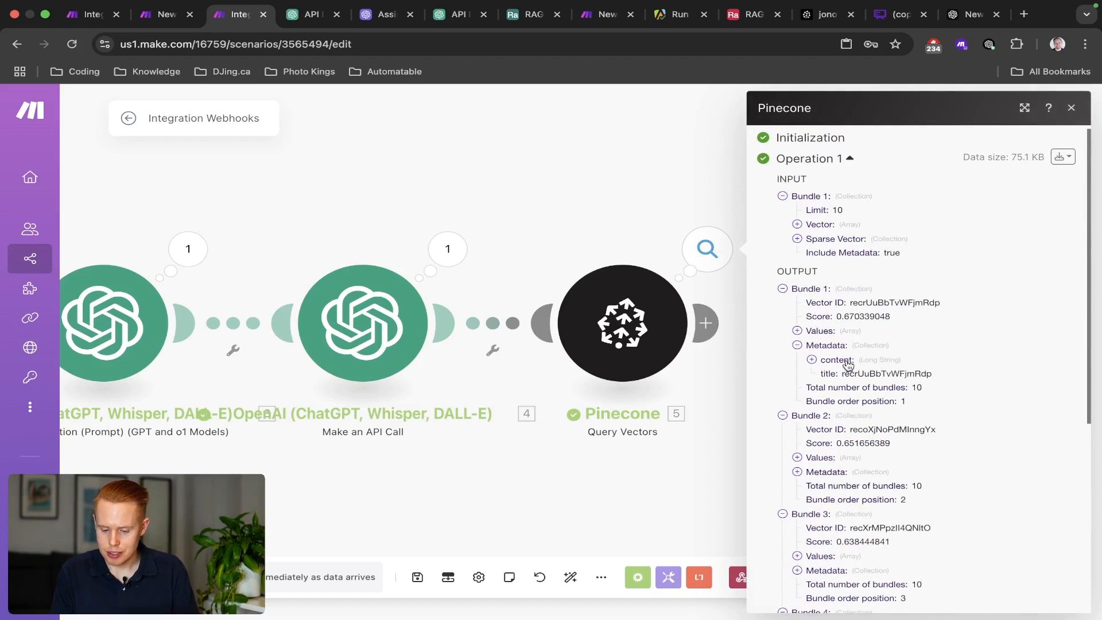
click(812, 361)
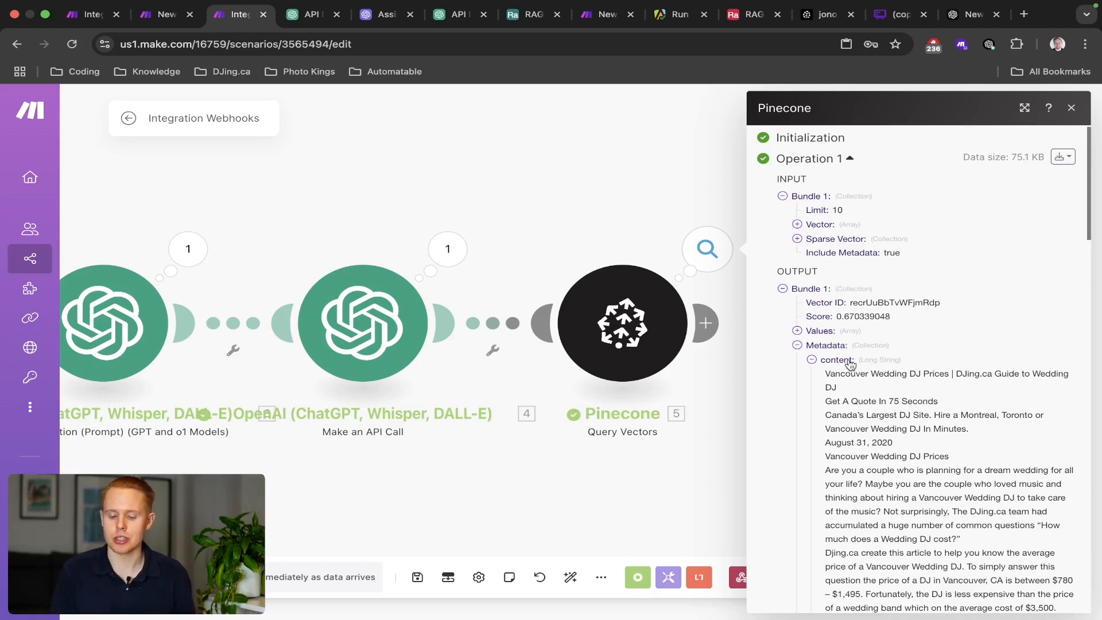
click(798, 346)
Review Bundle 2's article text and title, then collapse it and close the inspector.
scroll(822, 363, down, 2)
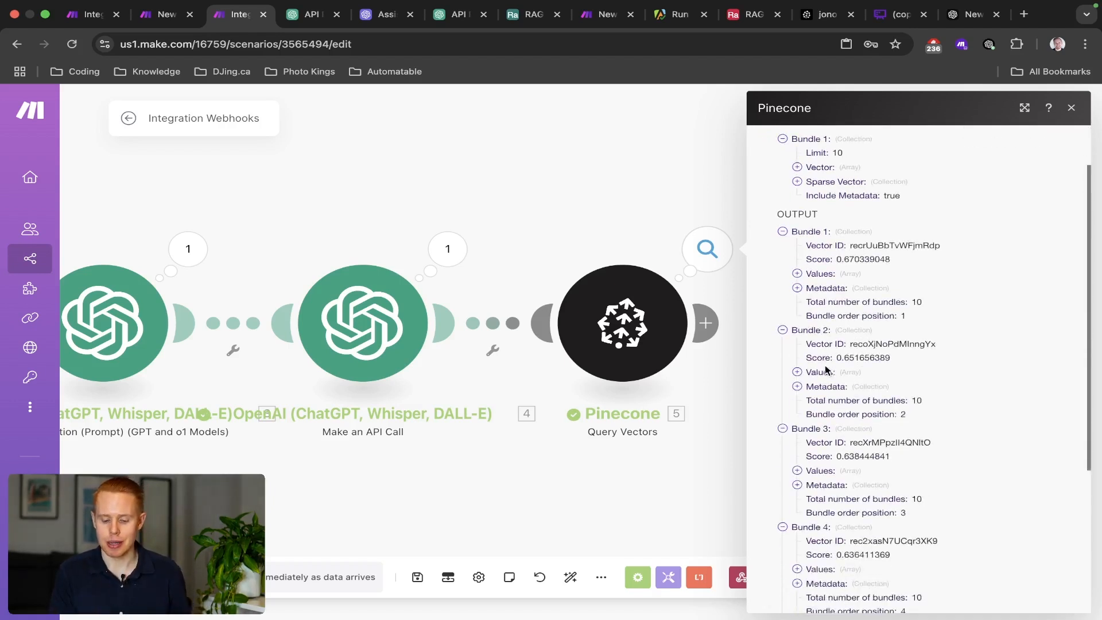
click(797, 373)
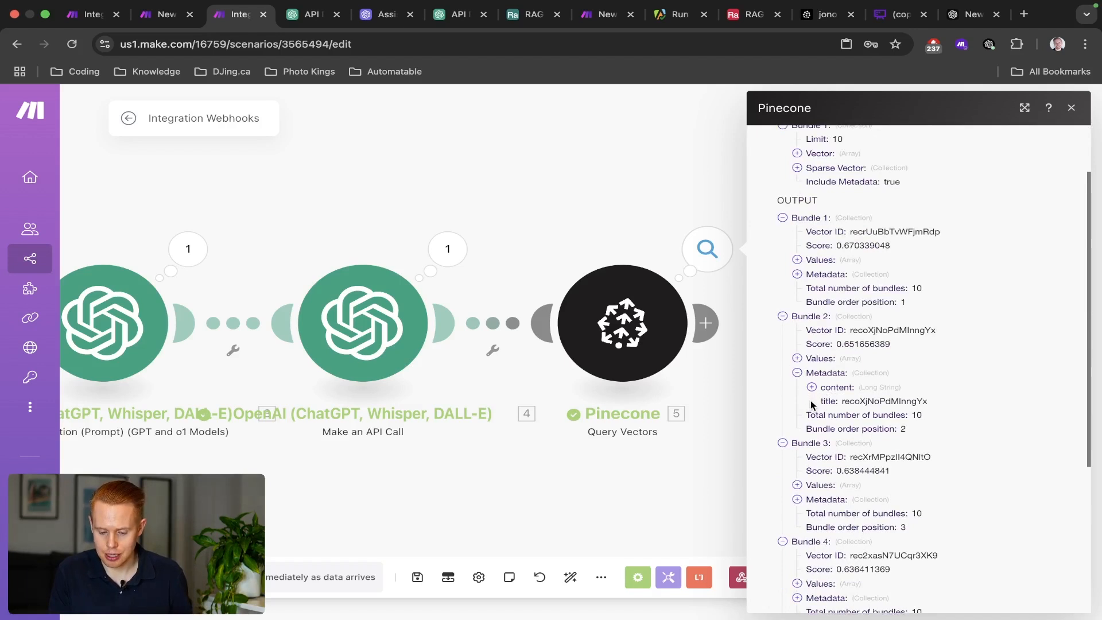
click(811, 387)
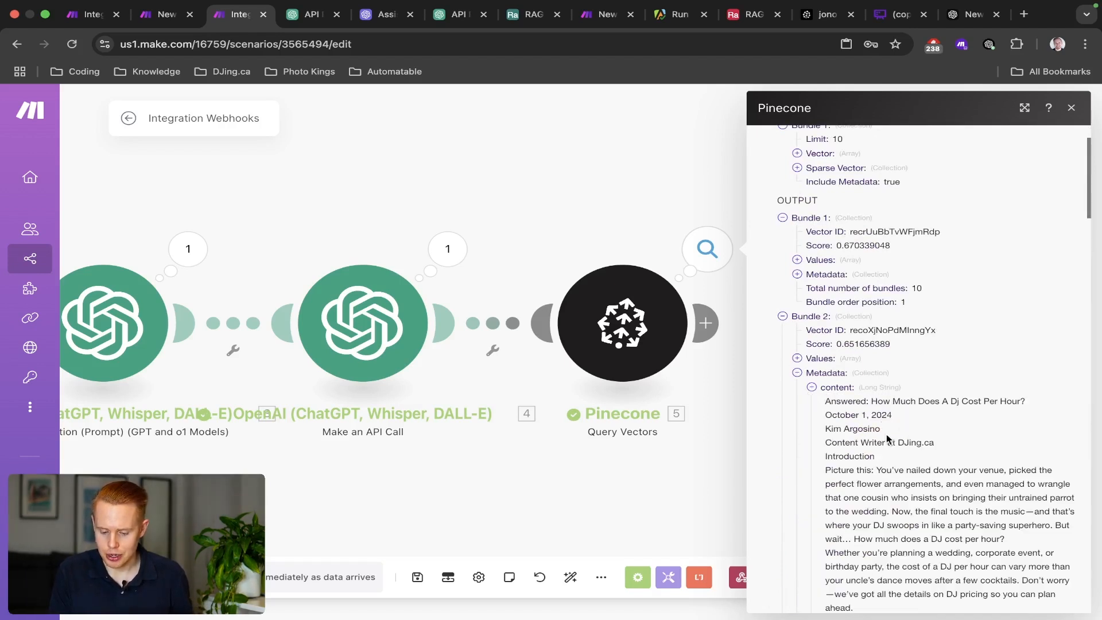
scroll(887, 439, down, 1)
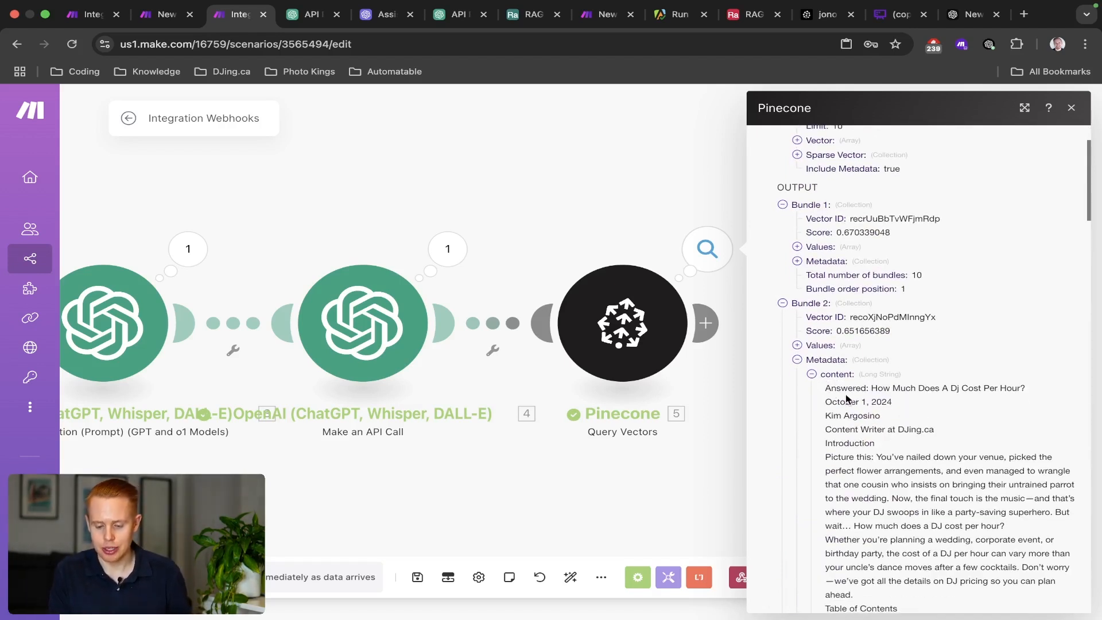
drag(871, 388, 1026, 390)
click(797, 360)
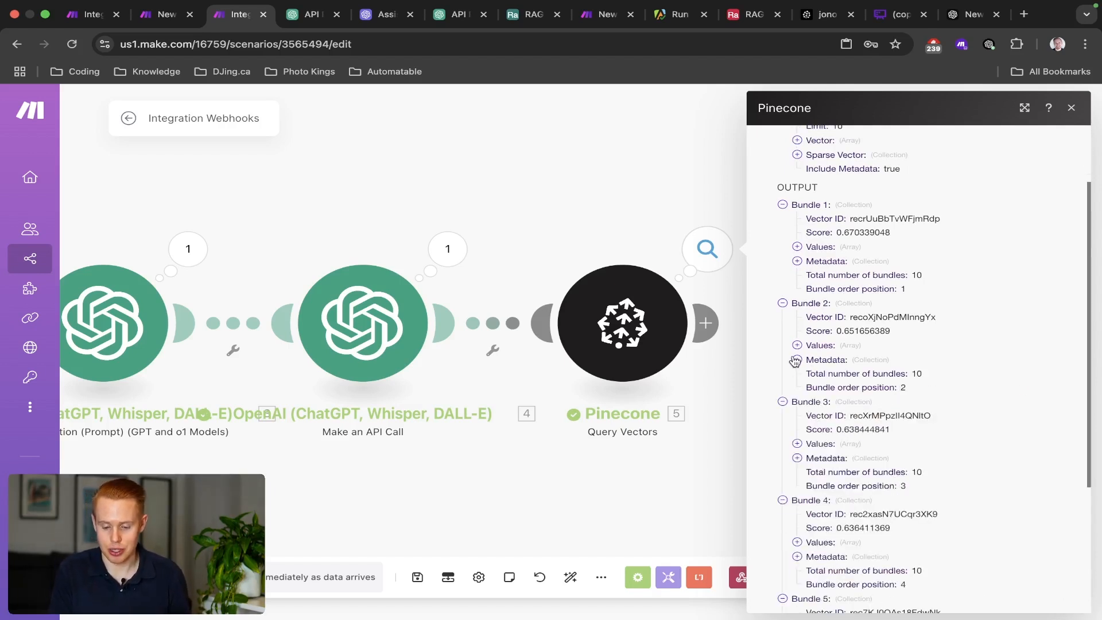
click(783, 304)
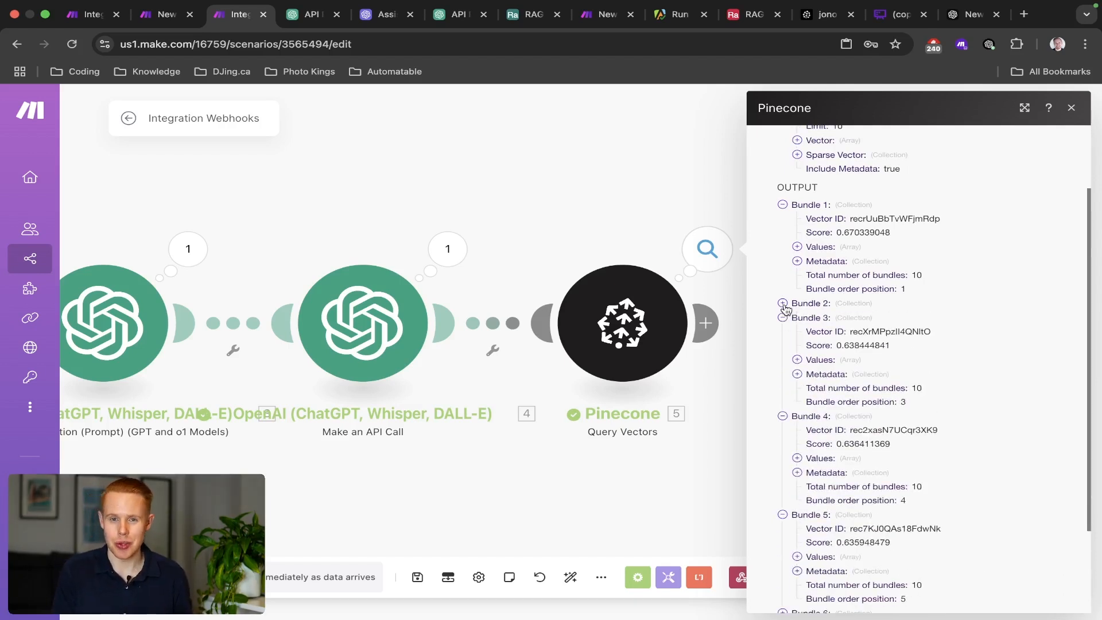
click(599, 248)
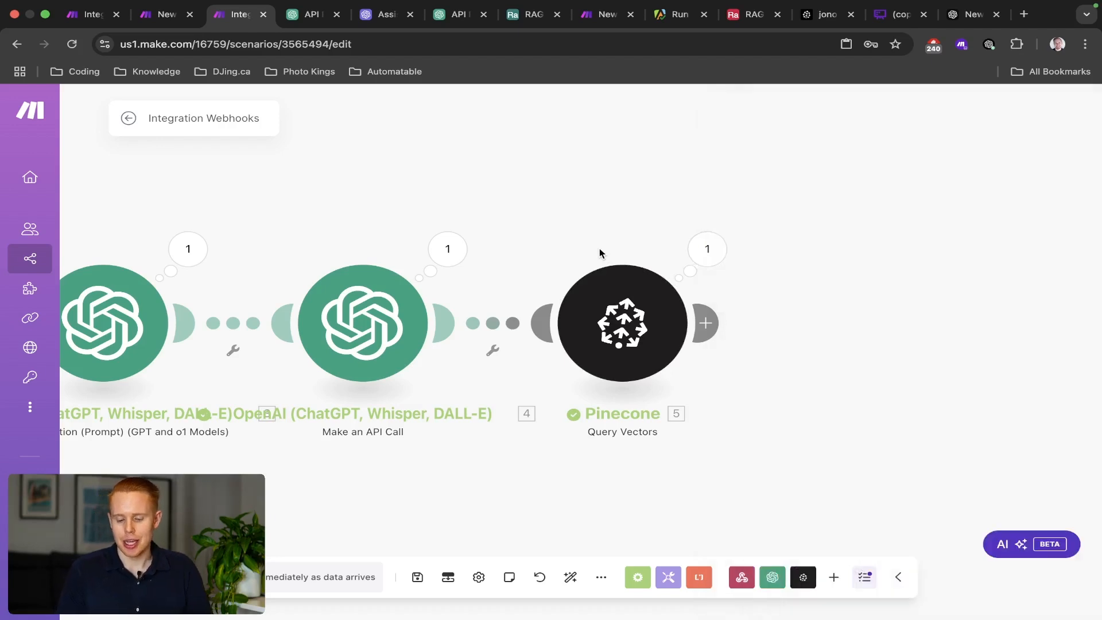
Change the Pinecone Query Vectors Limit to 20 and confirm.
click(623, 323)
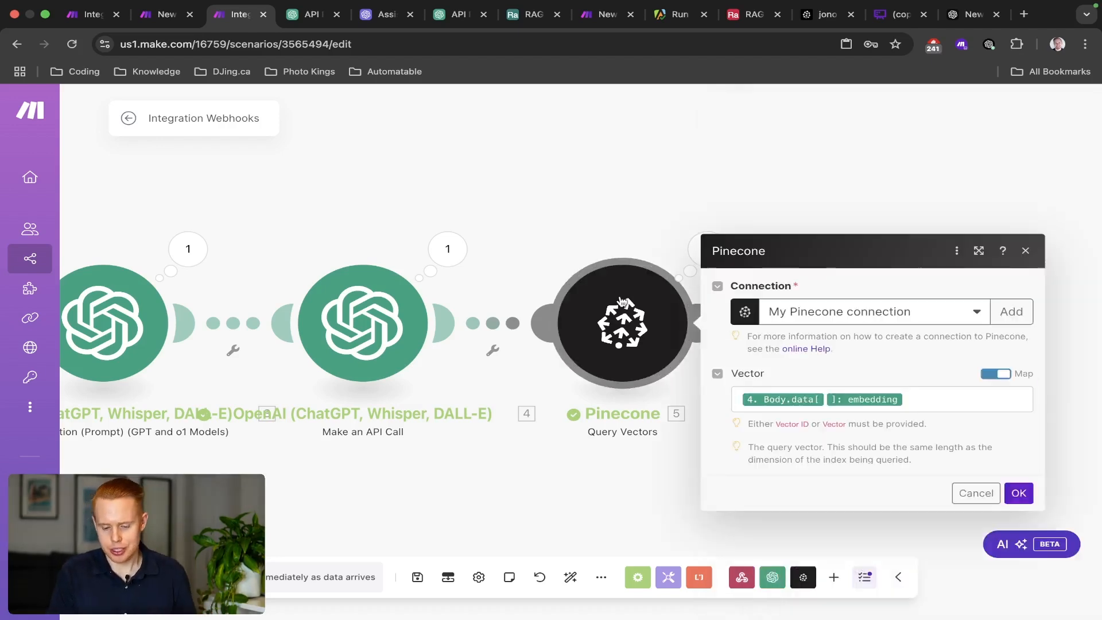
scroll(793, 381, down, 5)
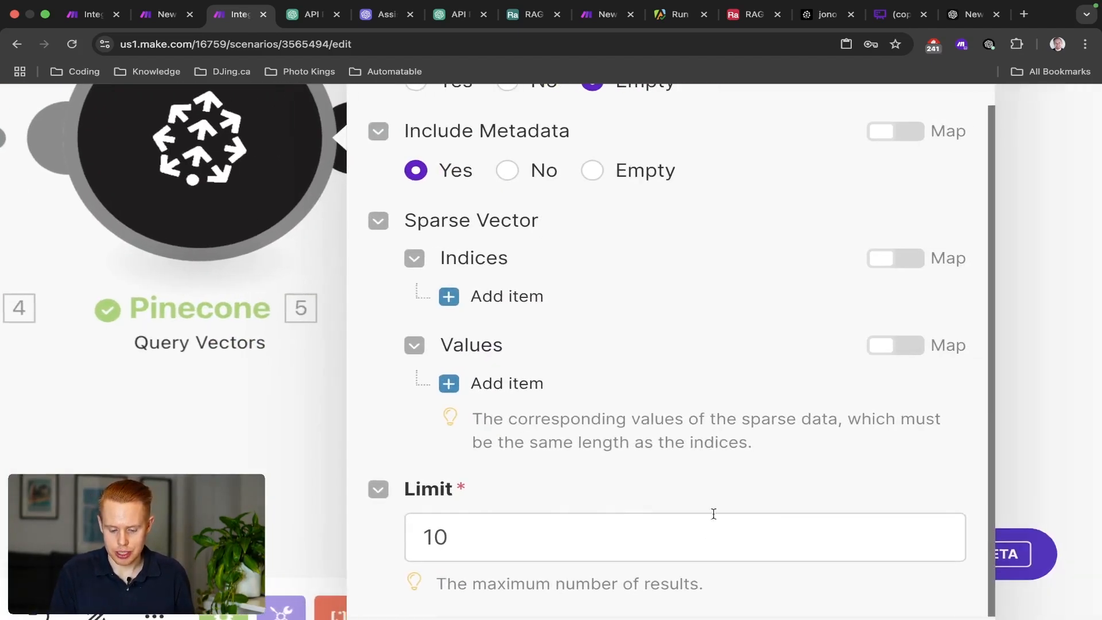
click(512, 536)
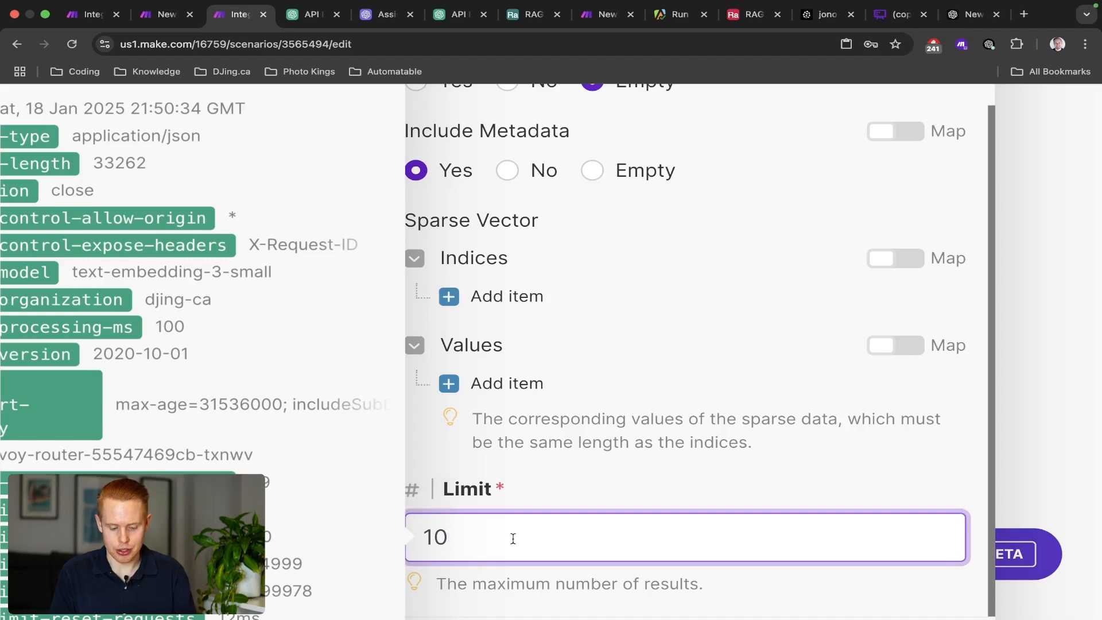
text(20)
key(super+a)
text(20)
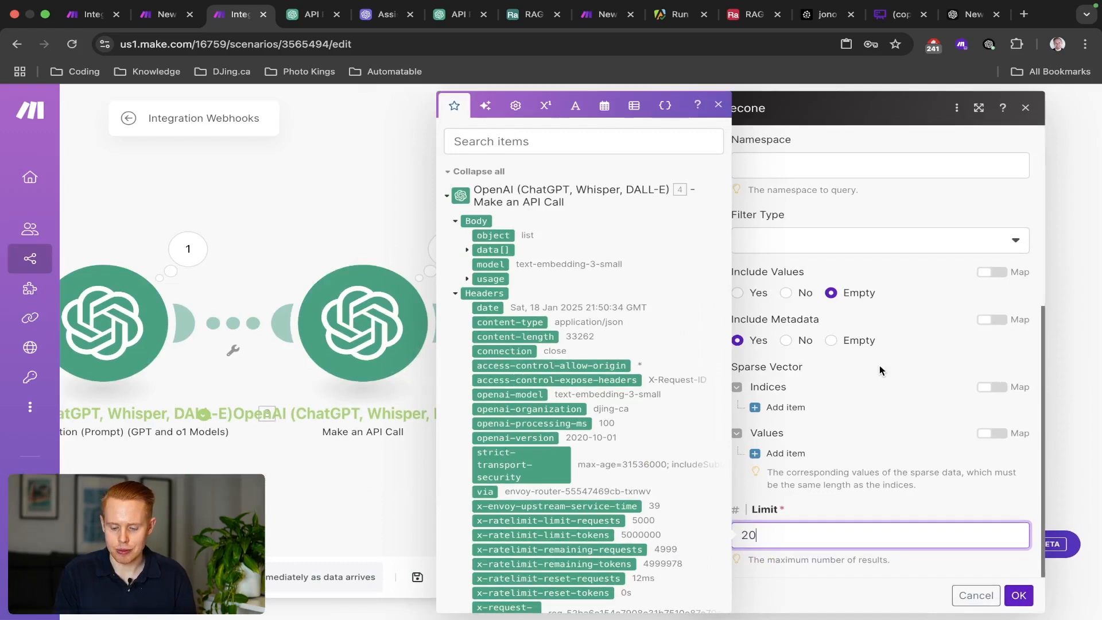
click(864, 348)
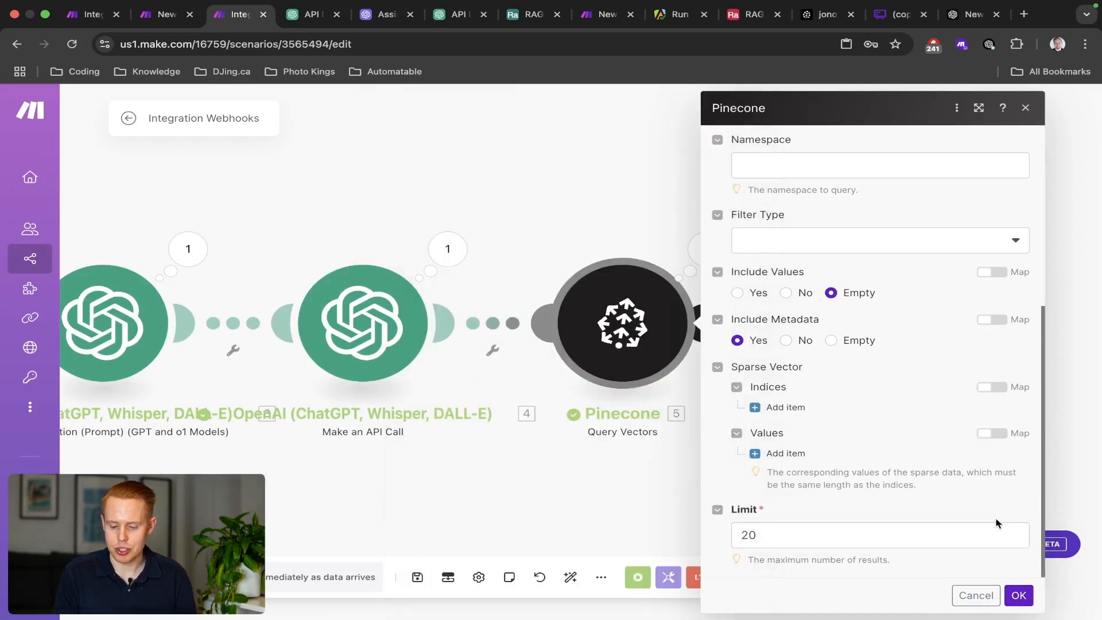
click(1018, 597)
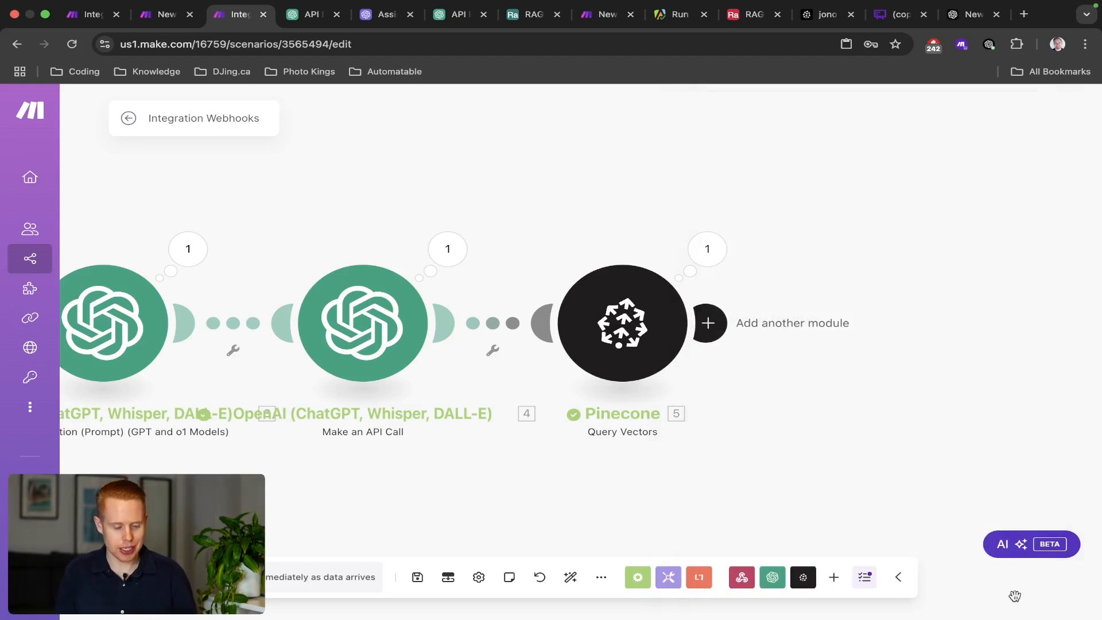
Check Pinecone's last output, save the scenario, and add a module after Pinecone.
click(708, 249)
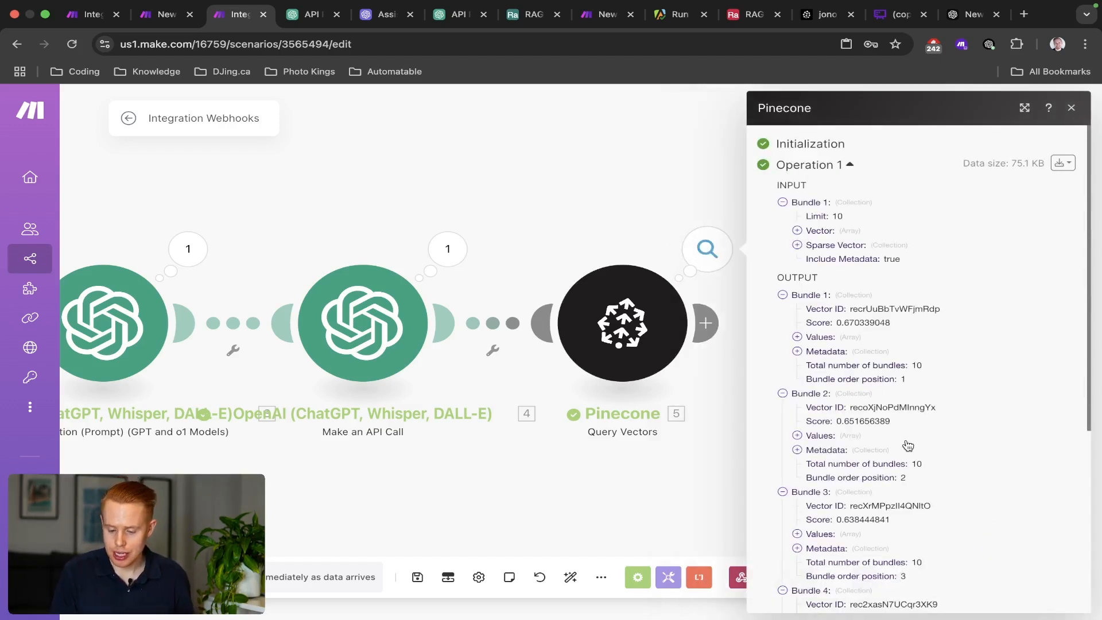
scroll(909, 446, down, 5)
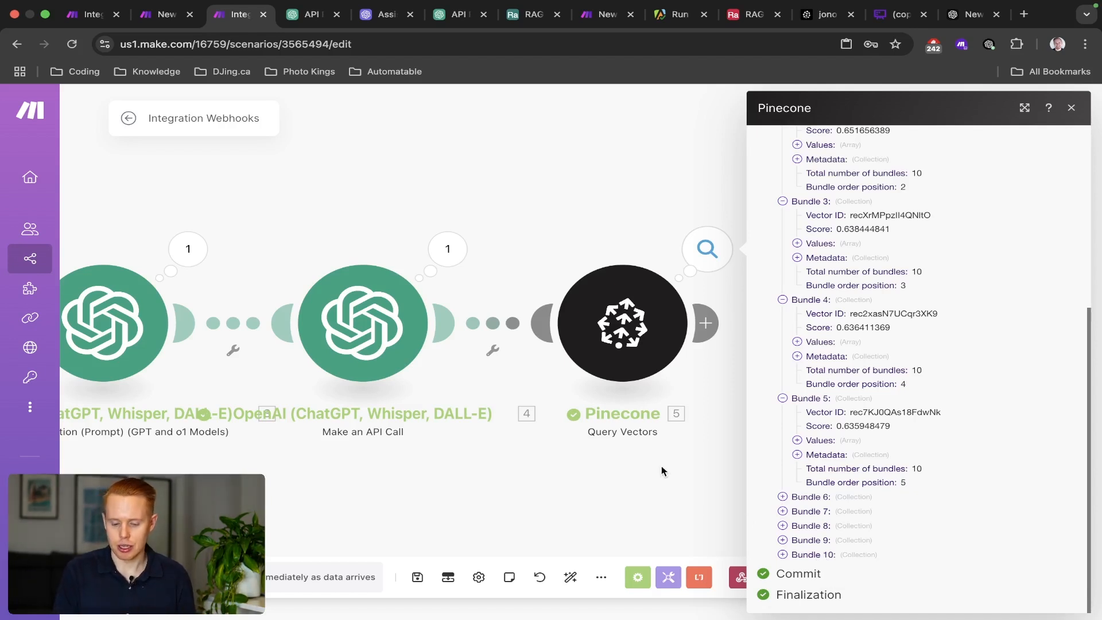
click(591, 237)
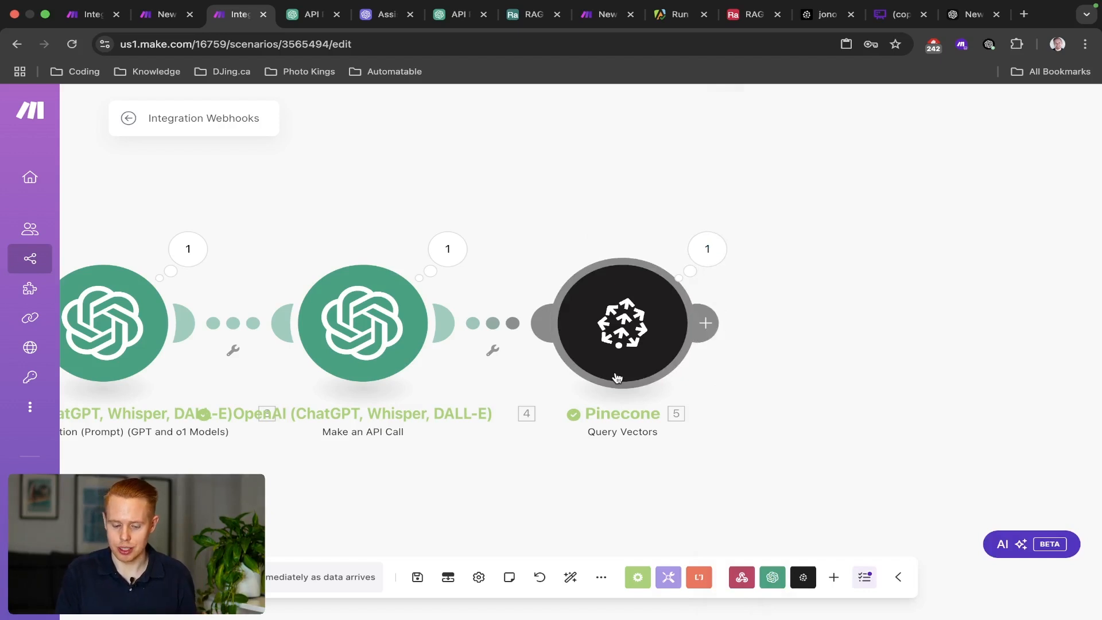
scroll(616, 378, down, 5)
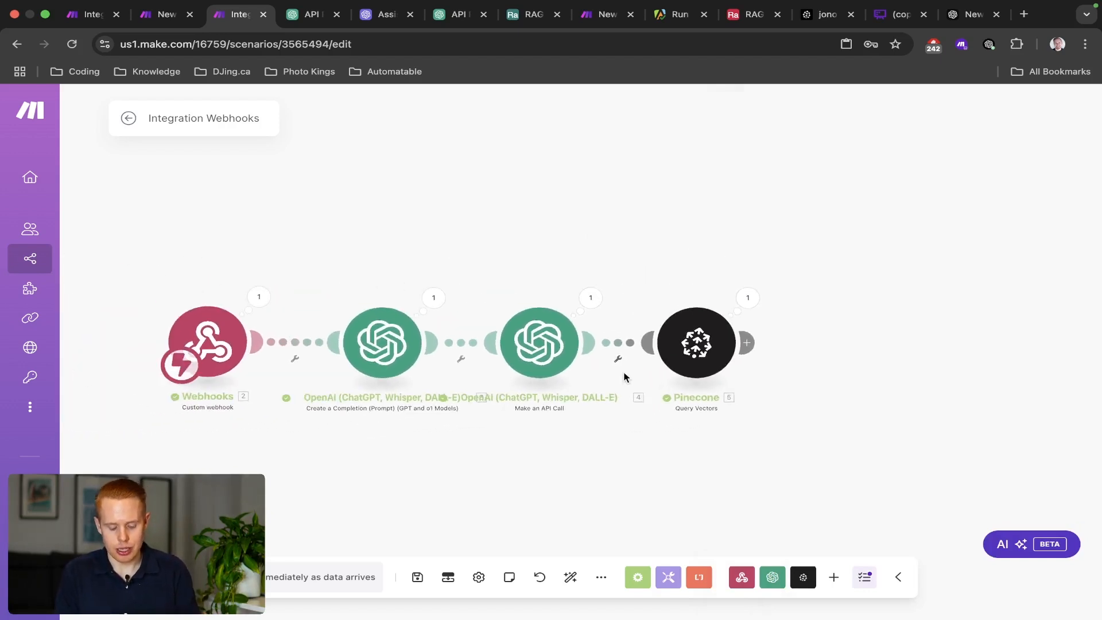
key(super+s)
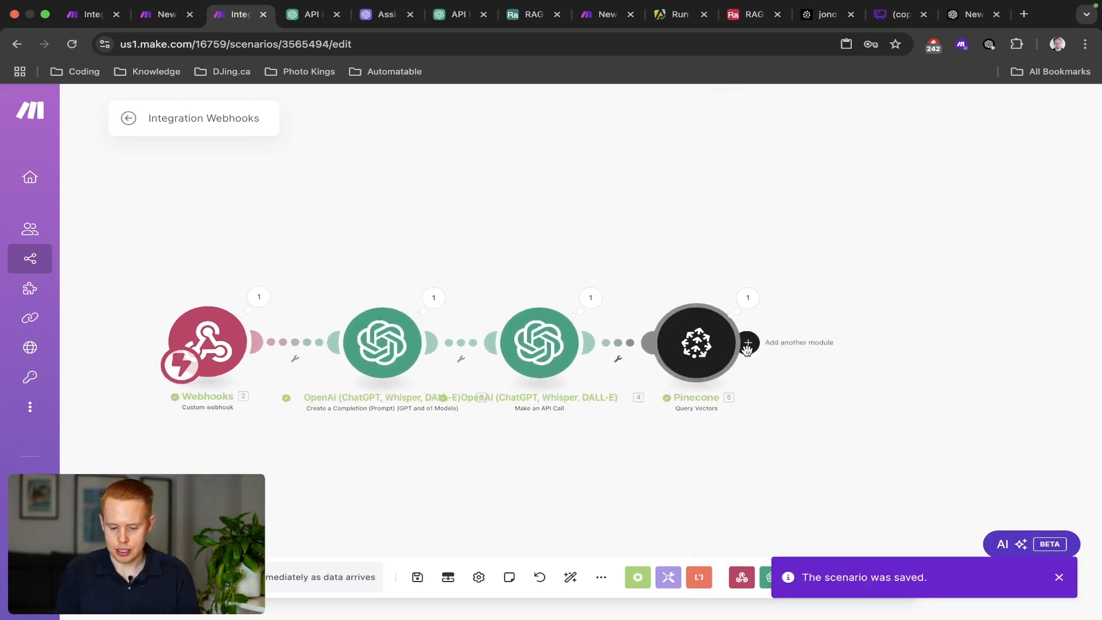
click(752, 352)
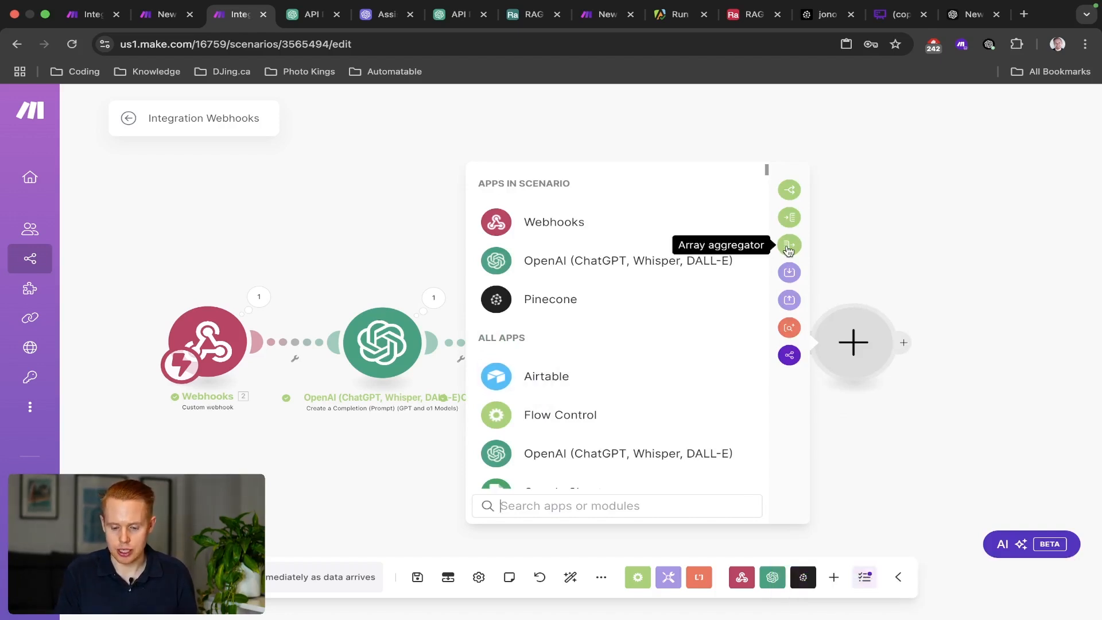
Add an Array aggregator sourced from Pinecone - Query Vectors [5], aggregating Vector ID and Metadata.
click(788, 246)
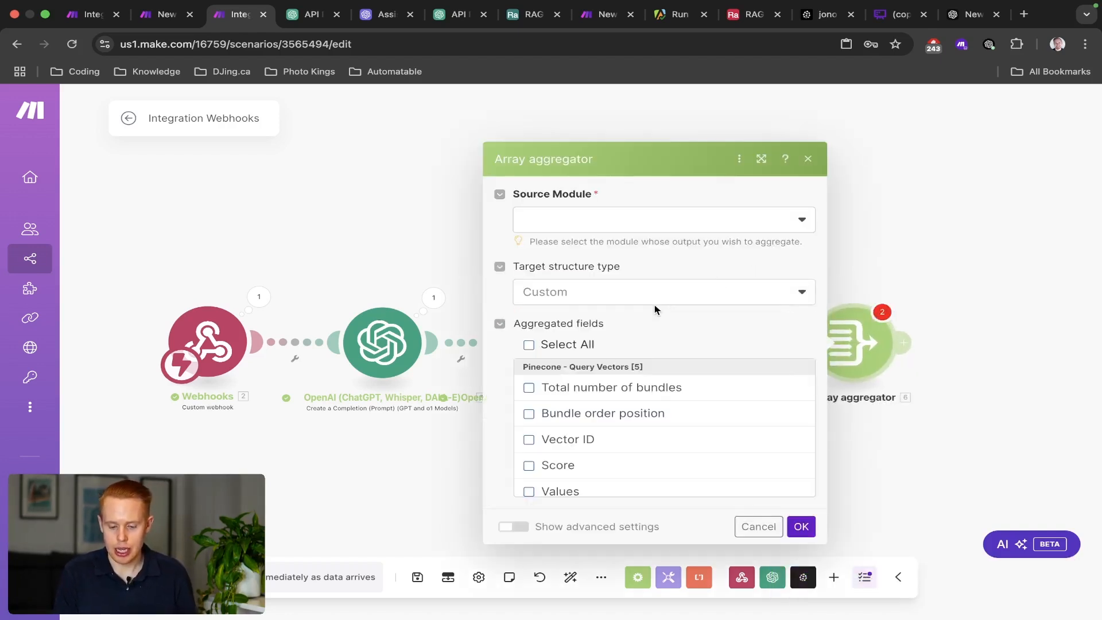
click(765, 226)
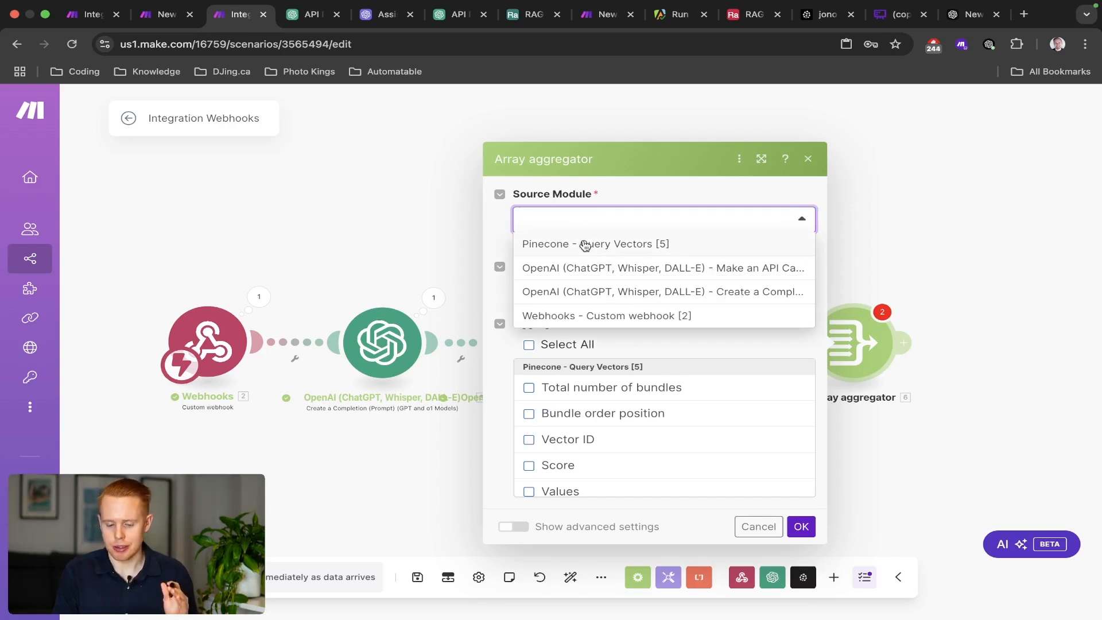
click(585, 246)
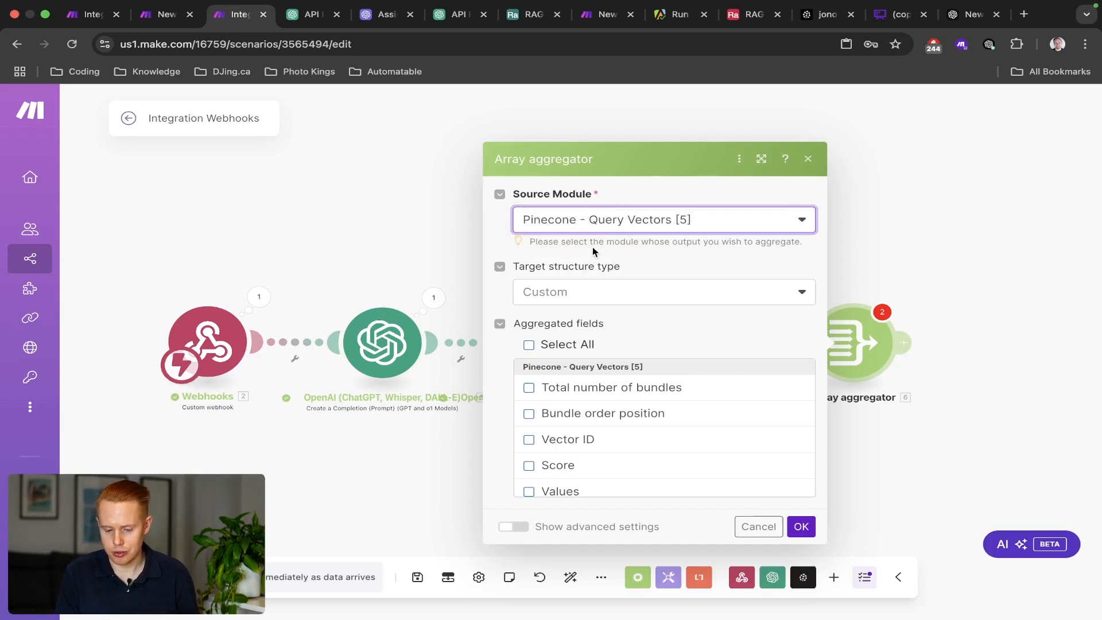
click(582, 439)
scroll(584, 441, down, 3)
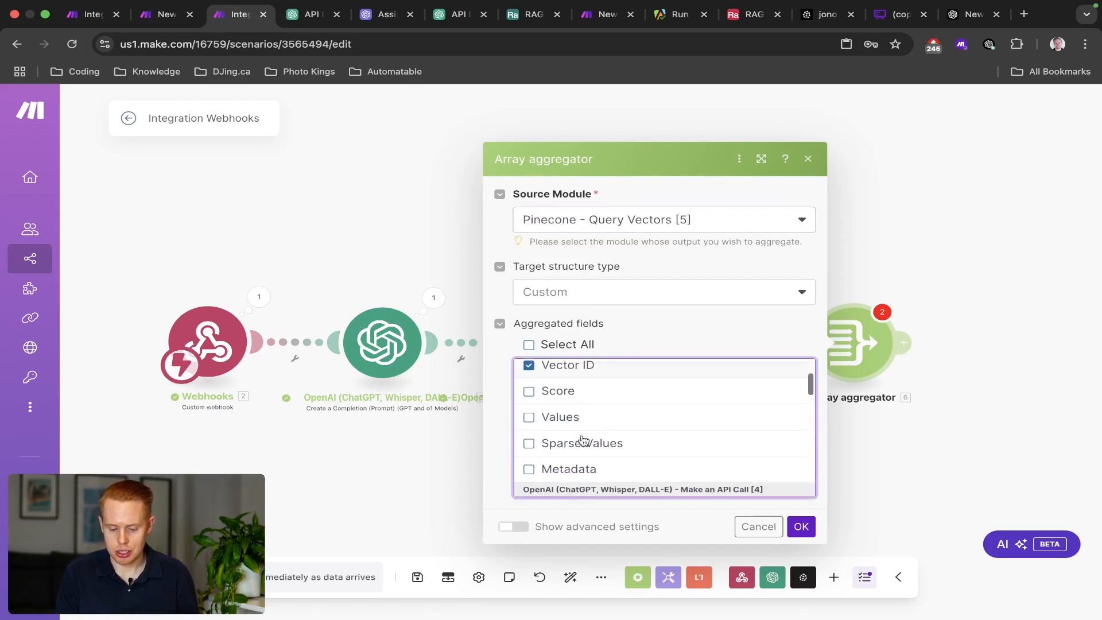
click(581, 451)
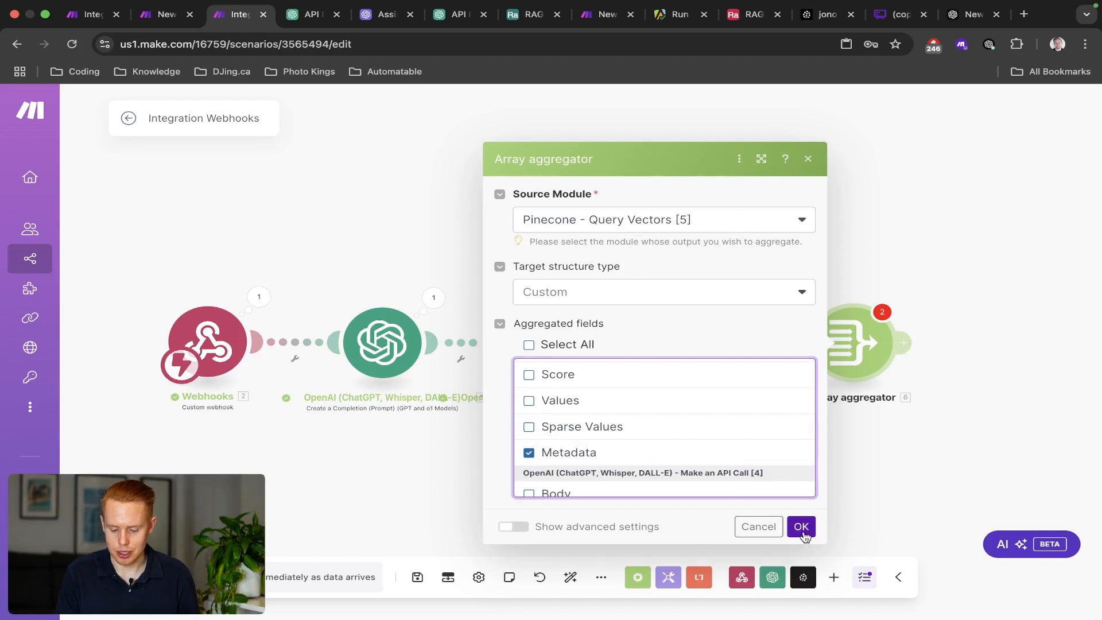
click(801, 527)
click(777, 343)
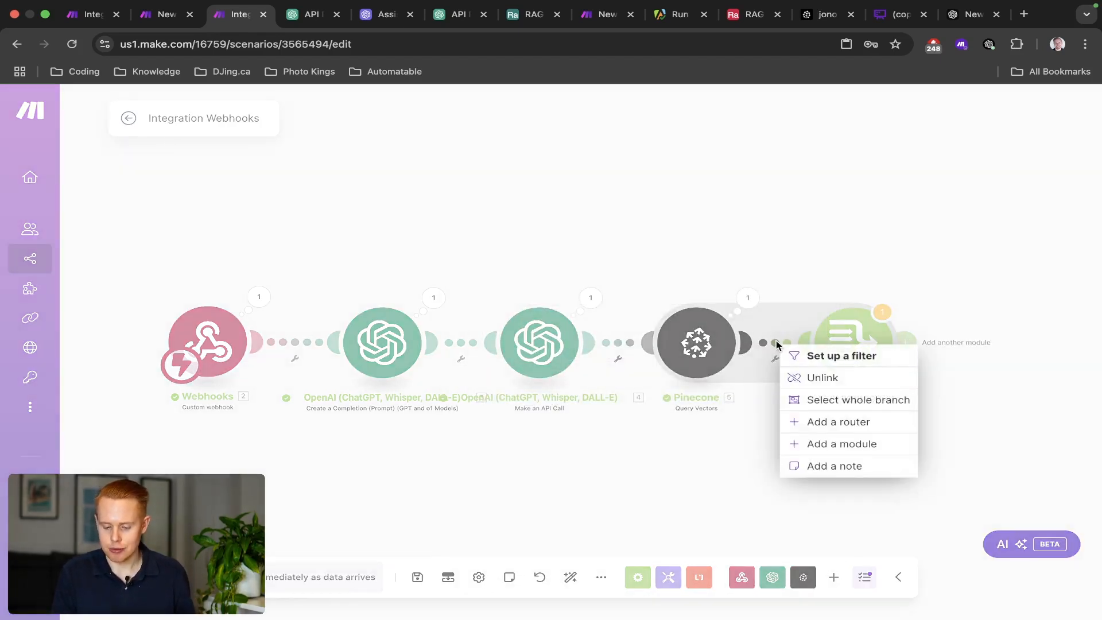
Insert a Tools Sleep module with delay 1 between Pinecone and the Array aggregator.
click(831, 443)
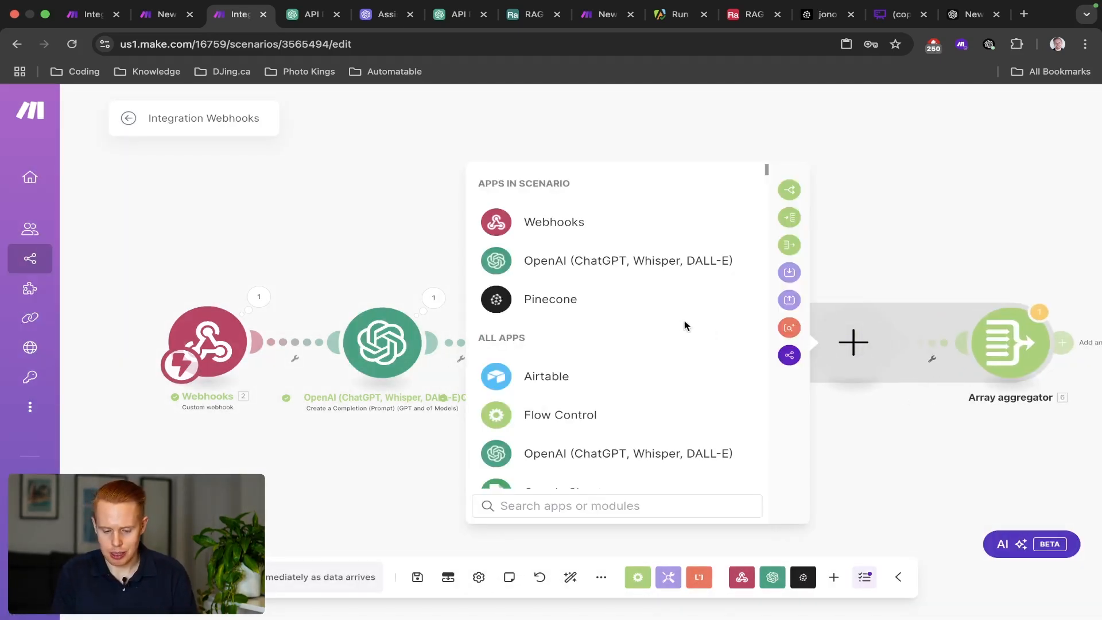
text(sleep)
click(605, 232)
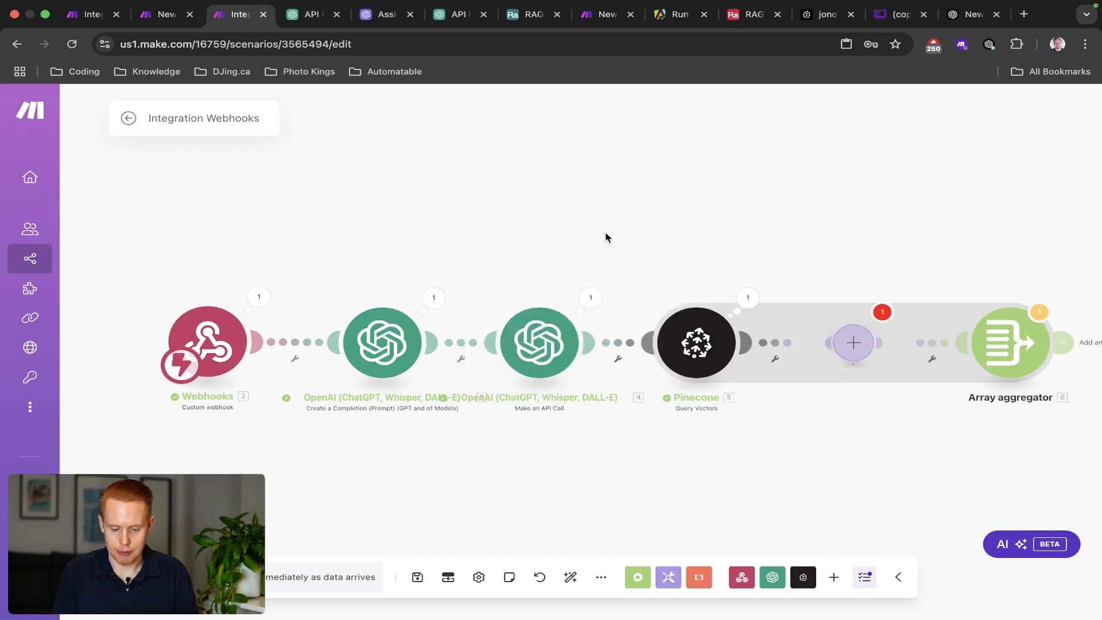
click(779, 419)
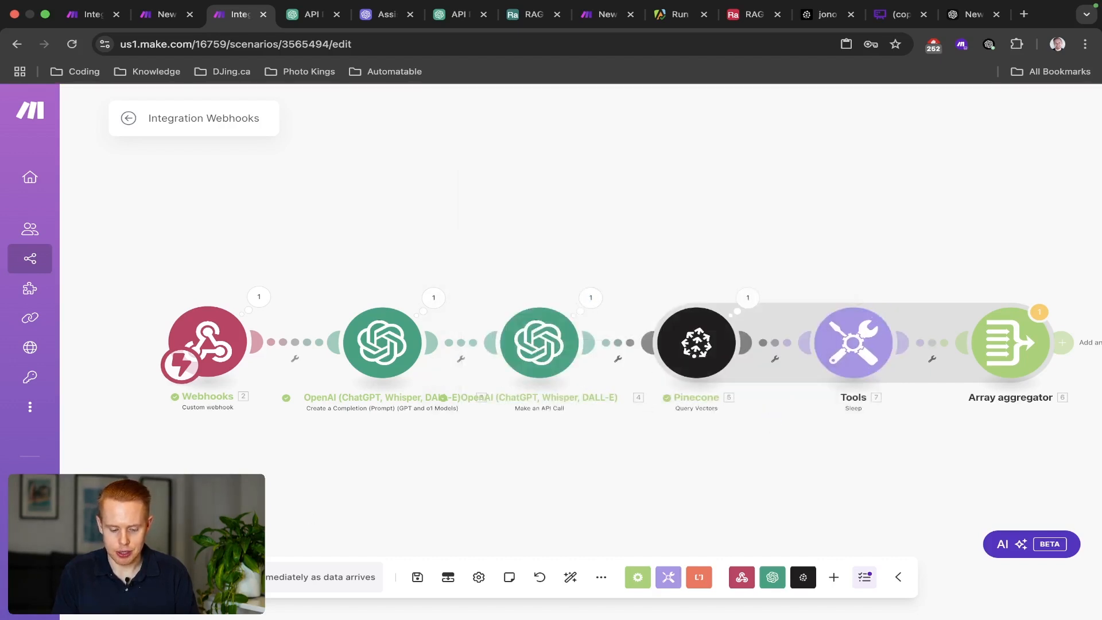
Run the scenario once anyway and trigger it from RAG-TEST-EMAIL's HTTP module.
click(154, 578)
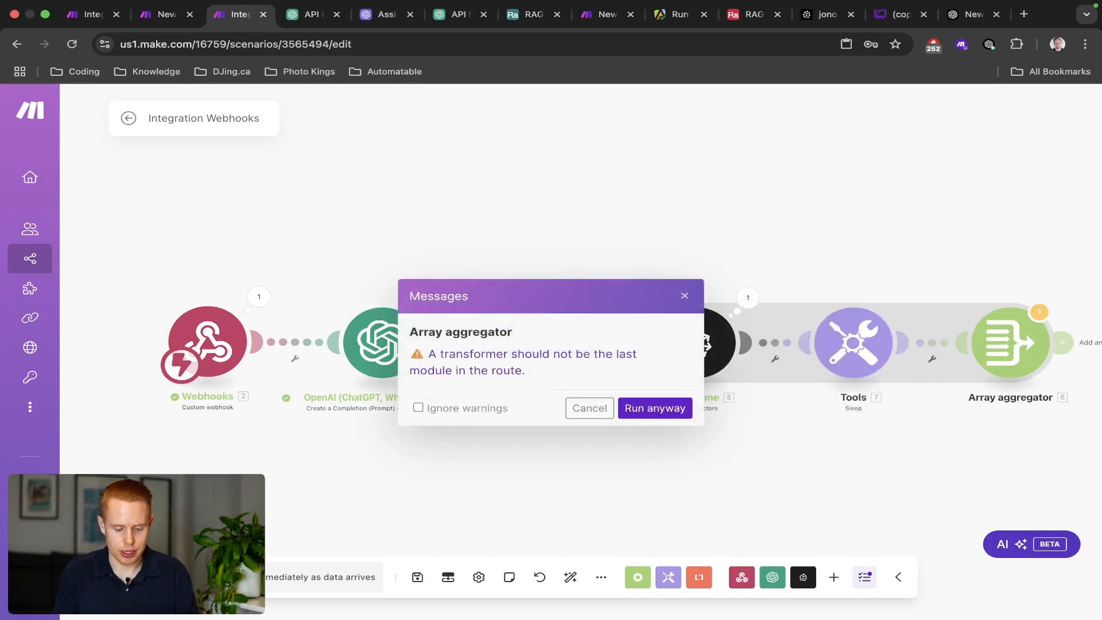
click(635, 411)
key(ctrl+shift+Tab)
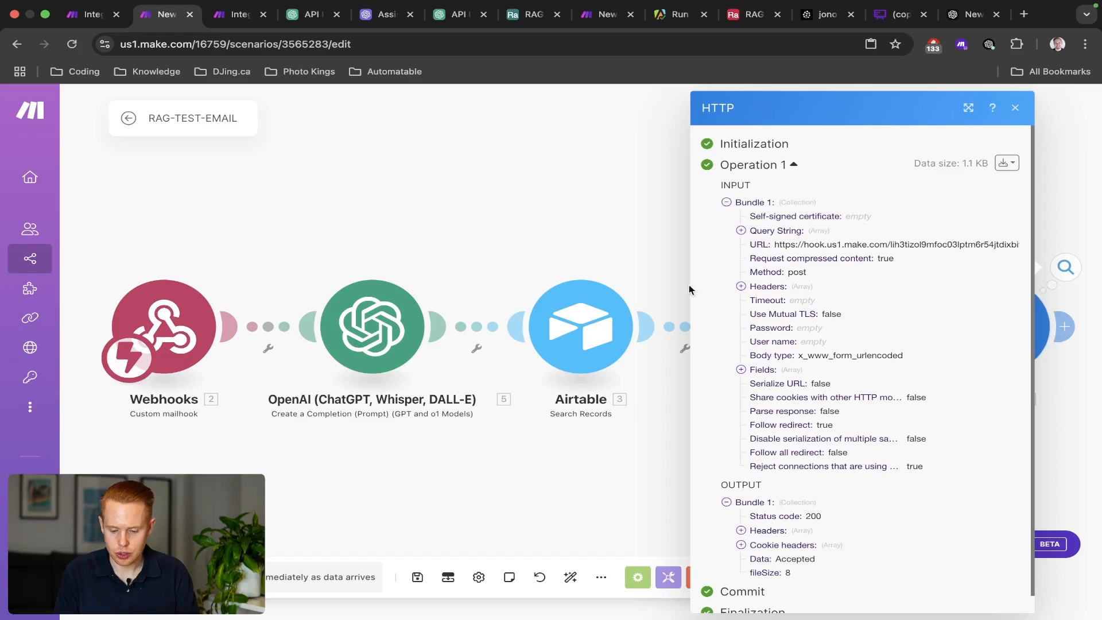
click(631, 233)
right_click(967, 308)
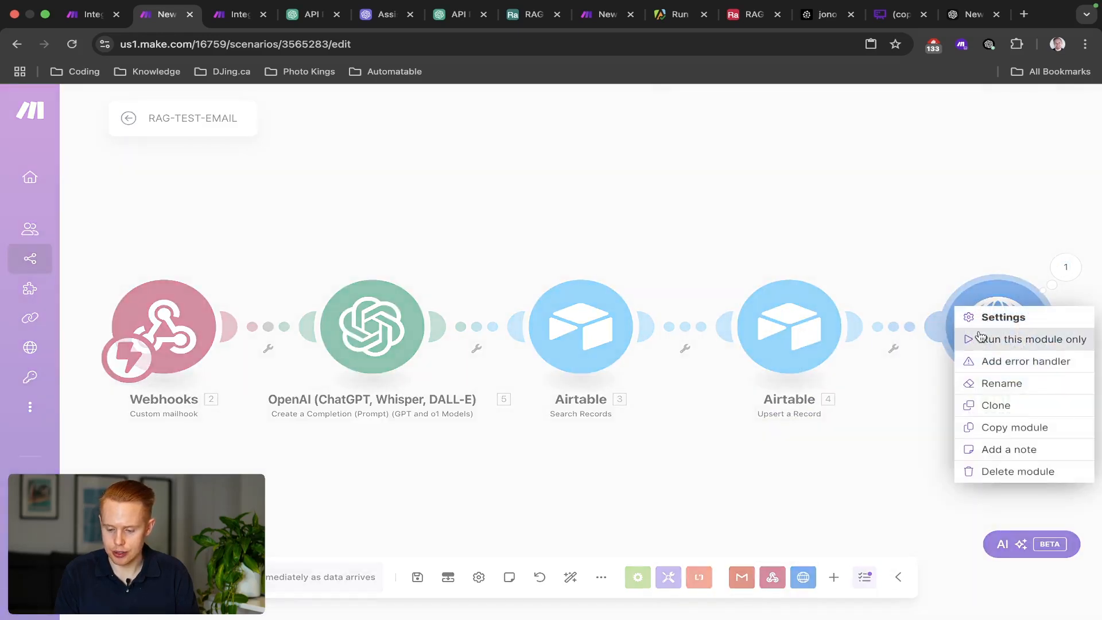
click(980, 333)
key(ctrl+Tab)
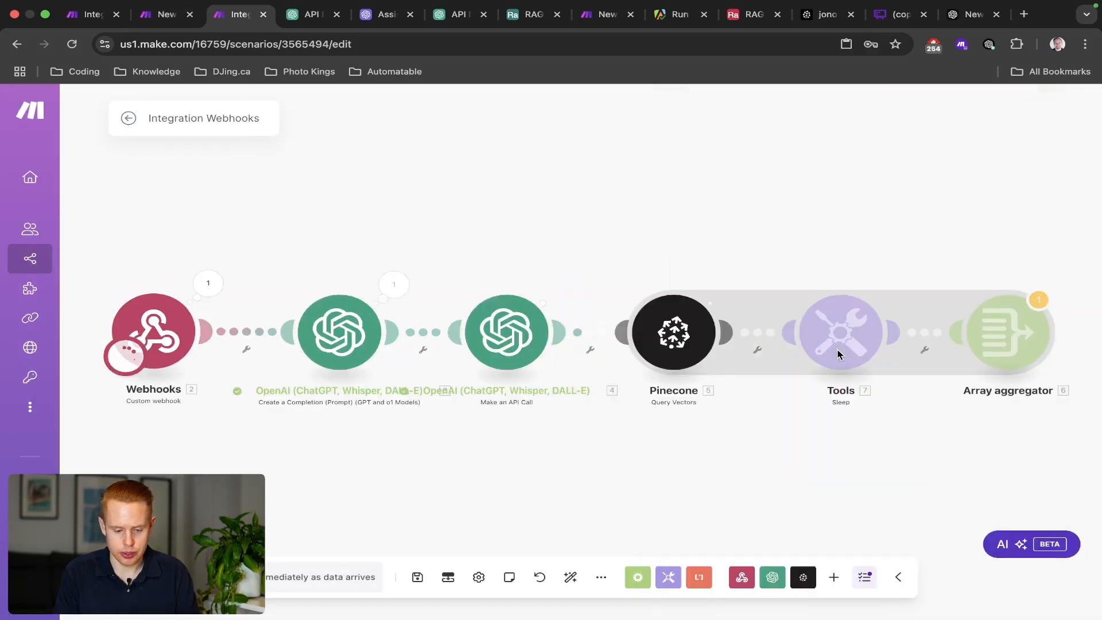
drag(623, 230, 390, 218)
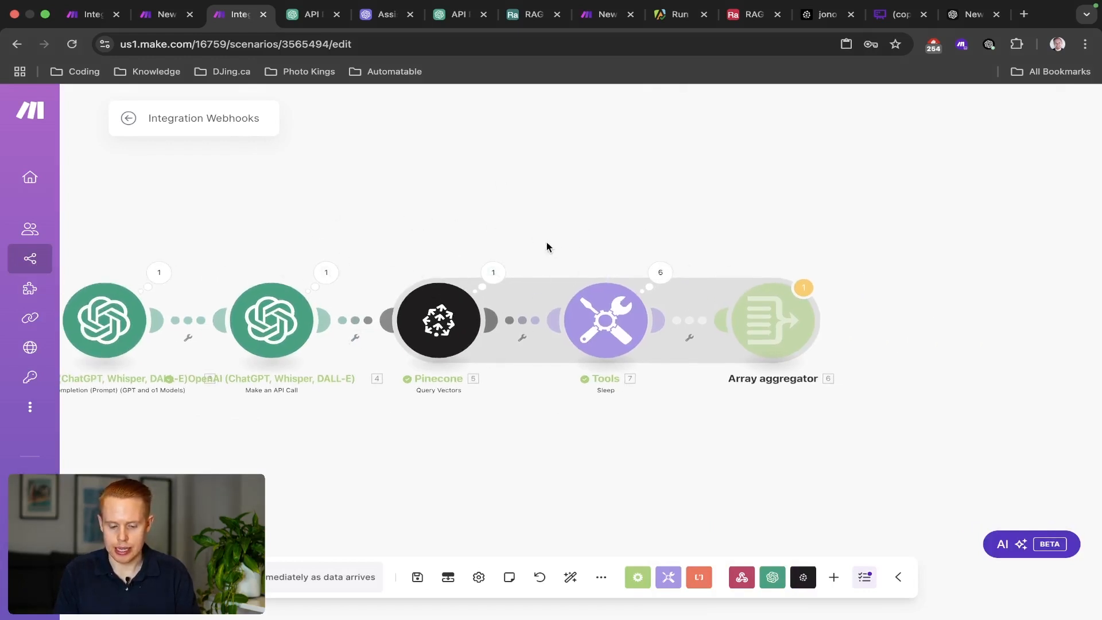
Review Pinecone's new query results across the route from Webhooks to the aggregator.
click(493, 273)
scroll(572, 320, down, 6)
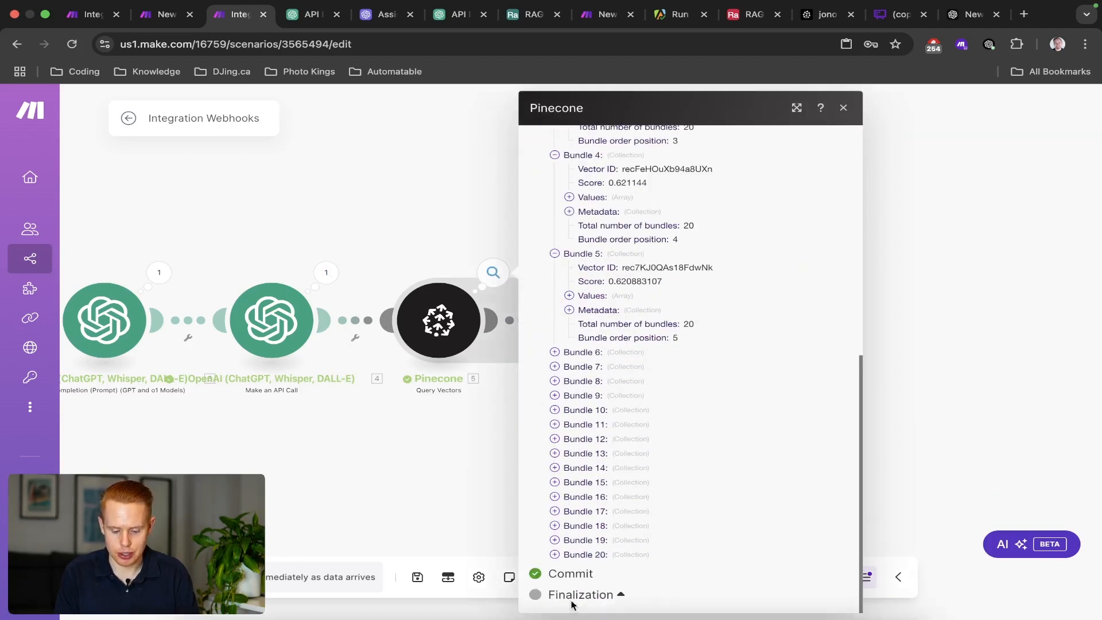
click(442, 211)
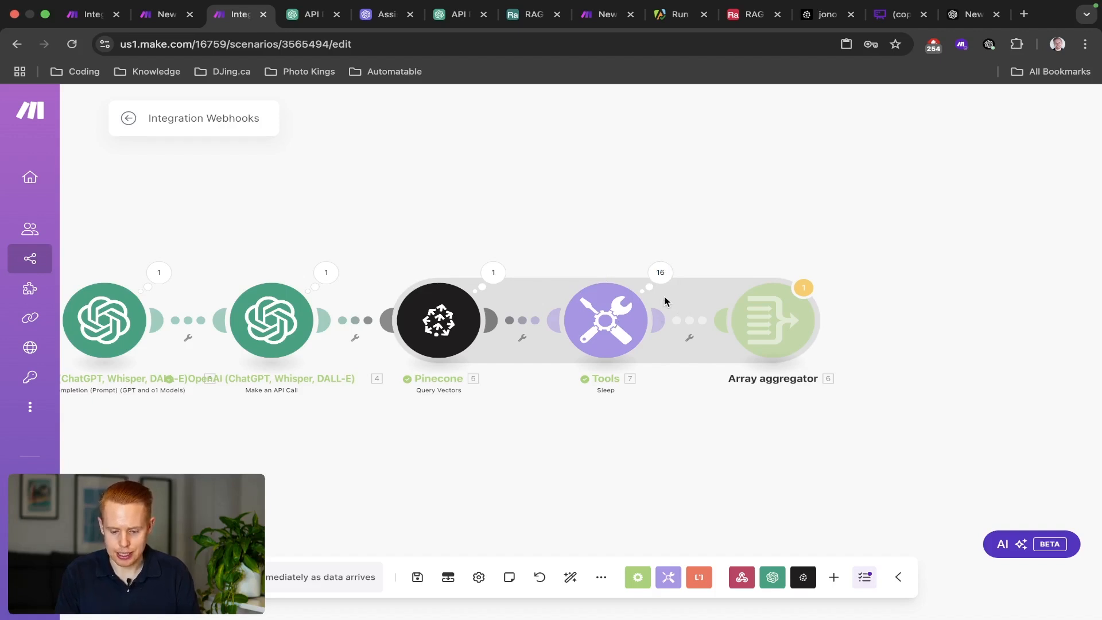
drag(338, 184, 455, 186)
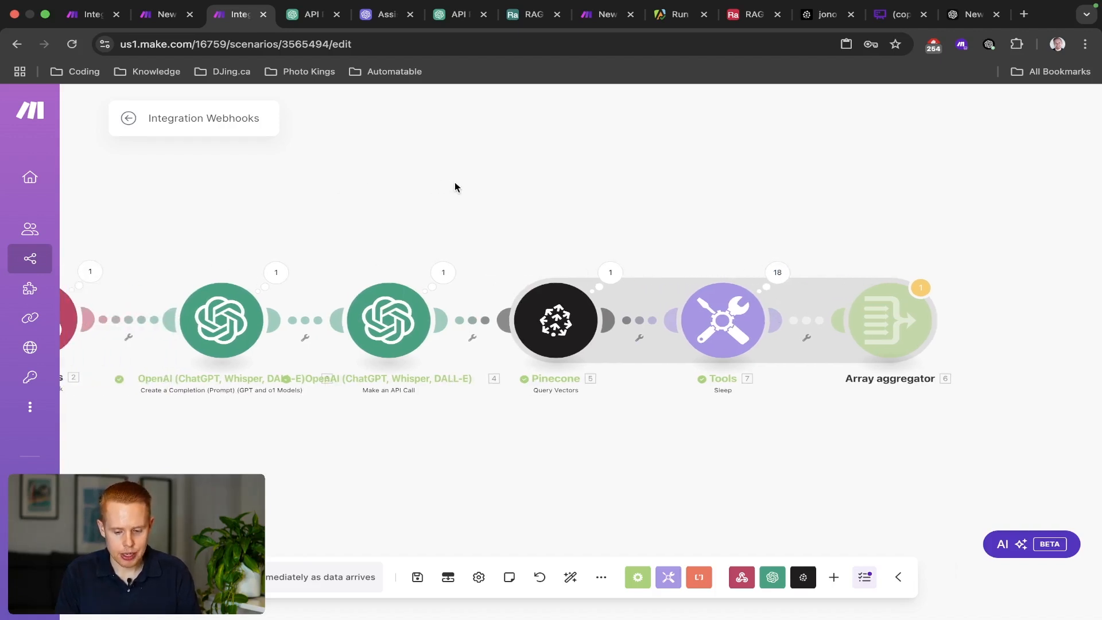
drag(282, 225, 394, 229)
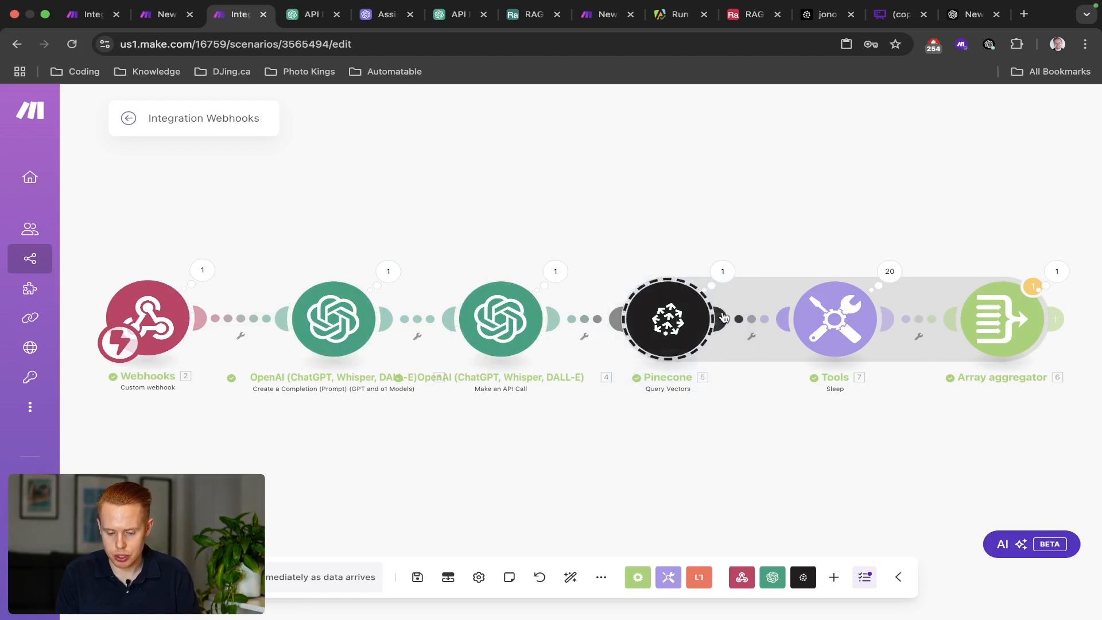
click(723, 271)
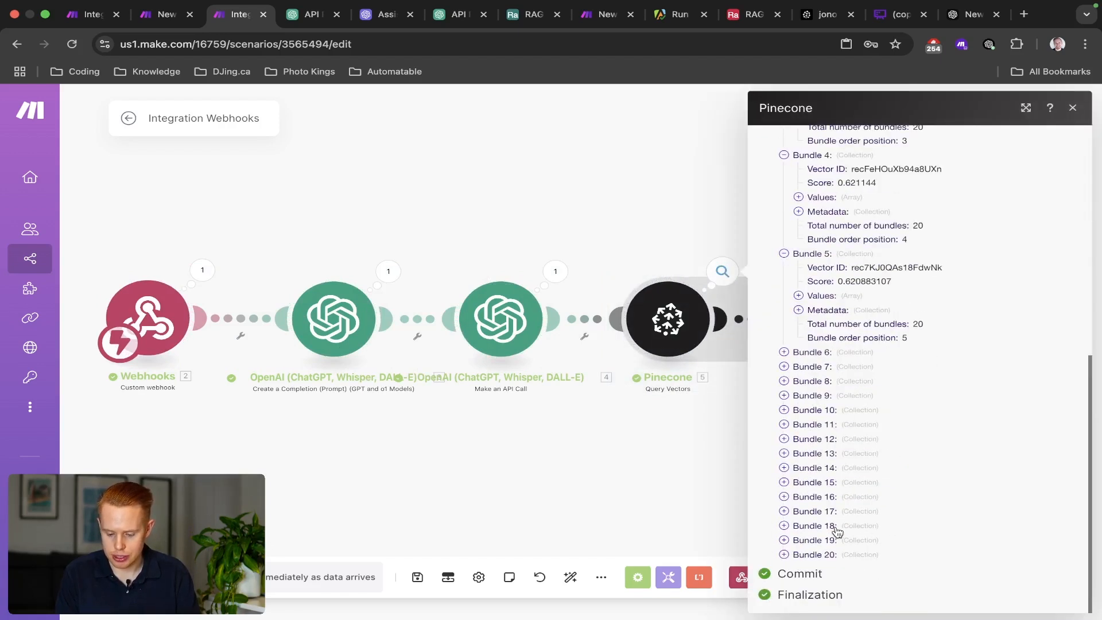
click(656, 470)
drag(842, 411, 584, 407)
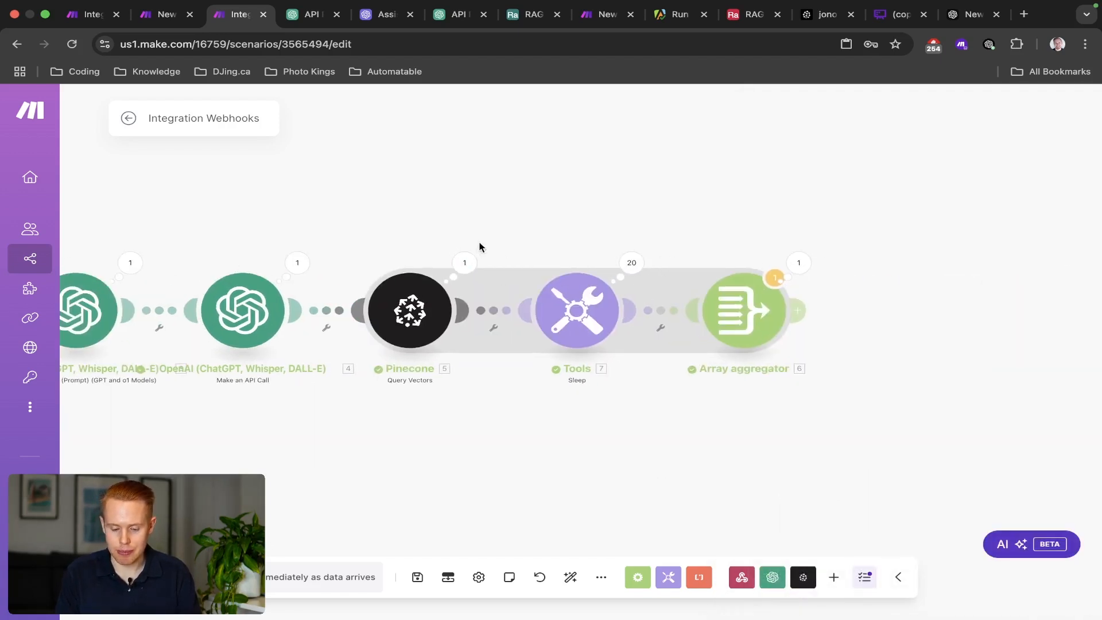
Select the Tools Sleep module and delete it.
drag(501, 233, 648, 387)
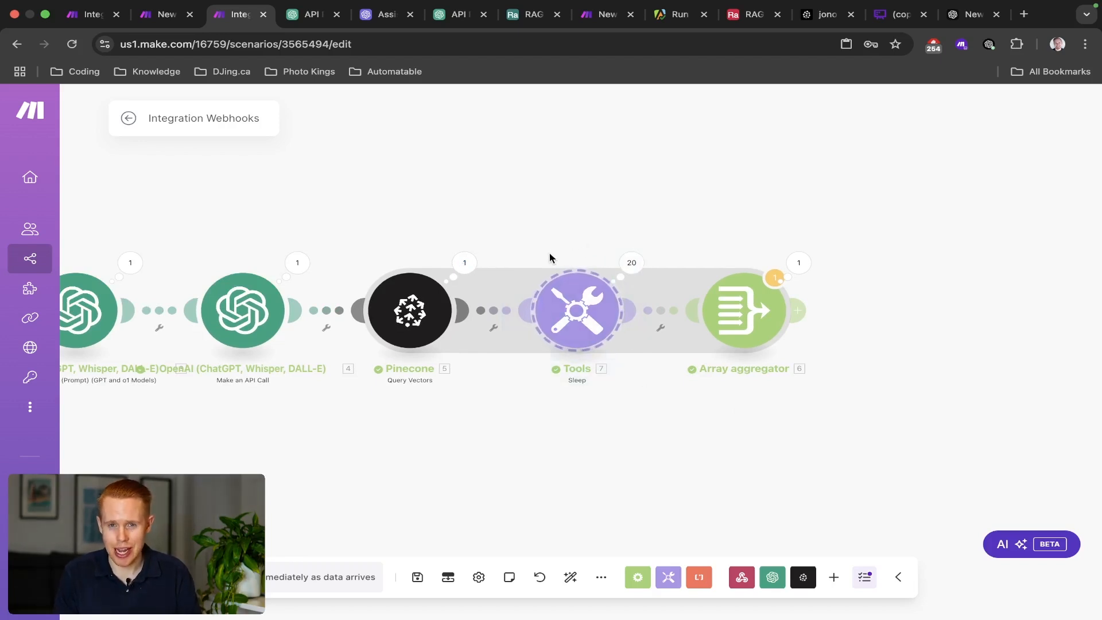
drag(352, 237, 487, 404)
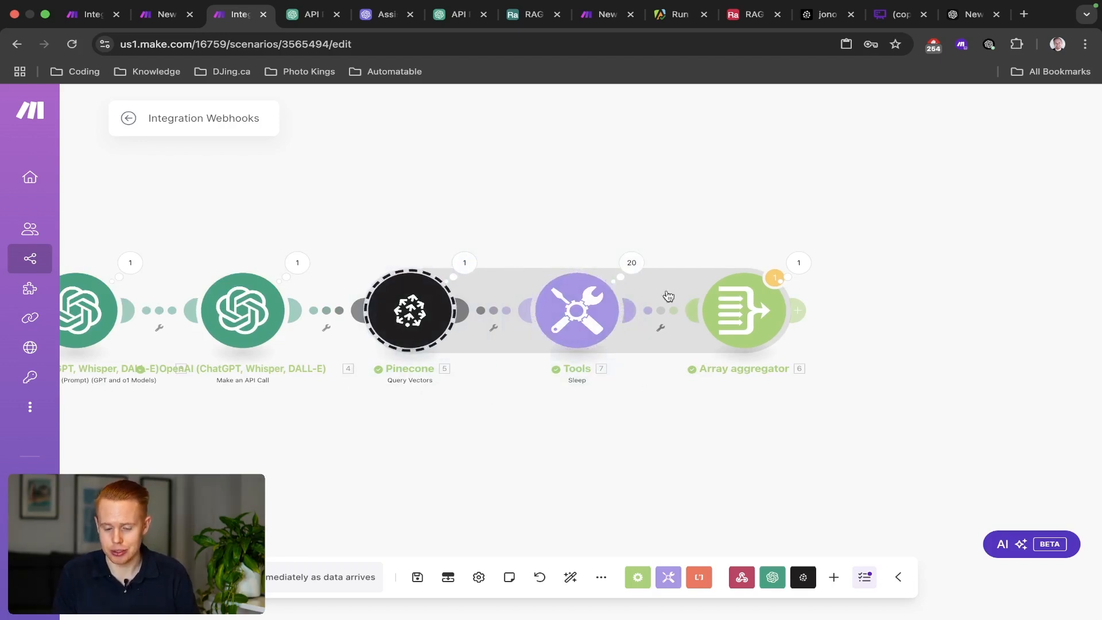
drag(691, 247, 827, 402)
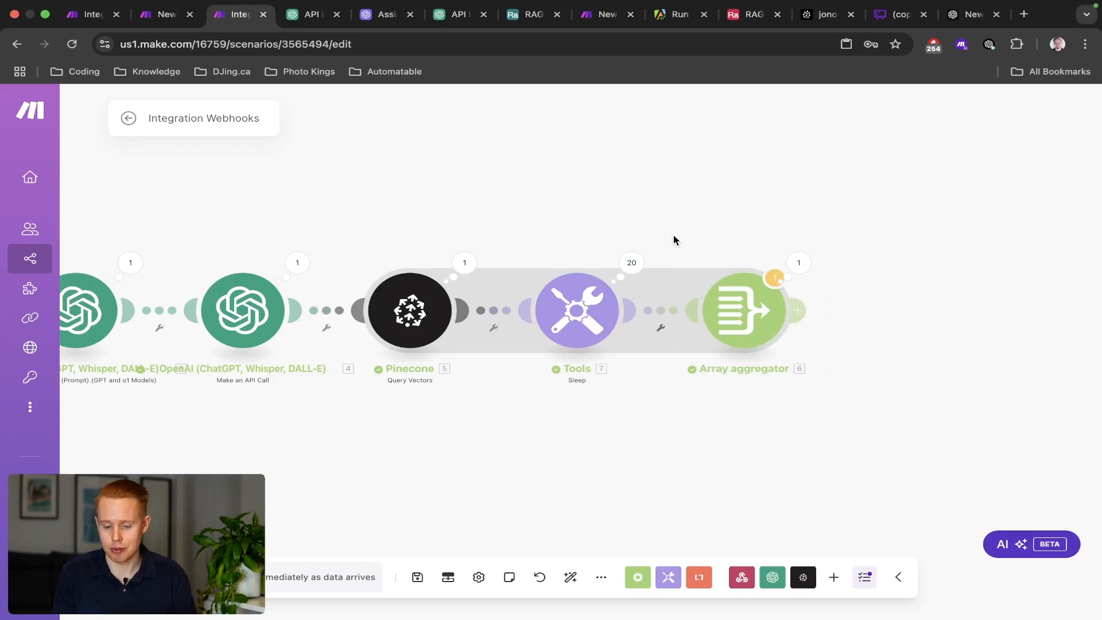
drag(676, 240, 843, 411)
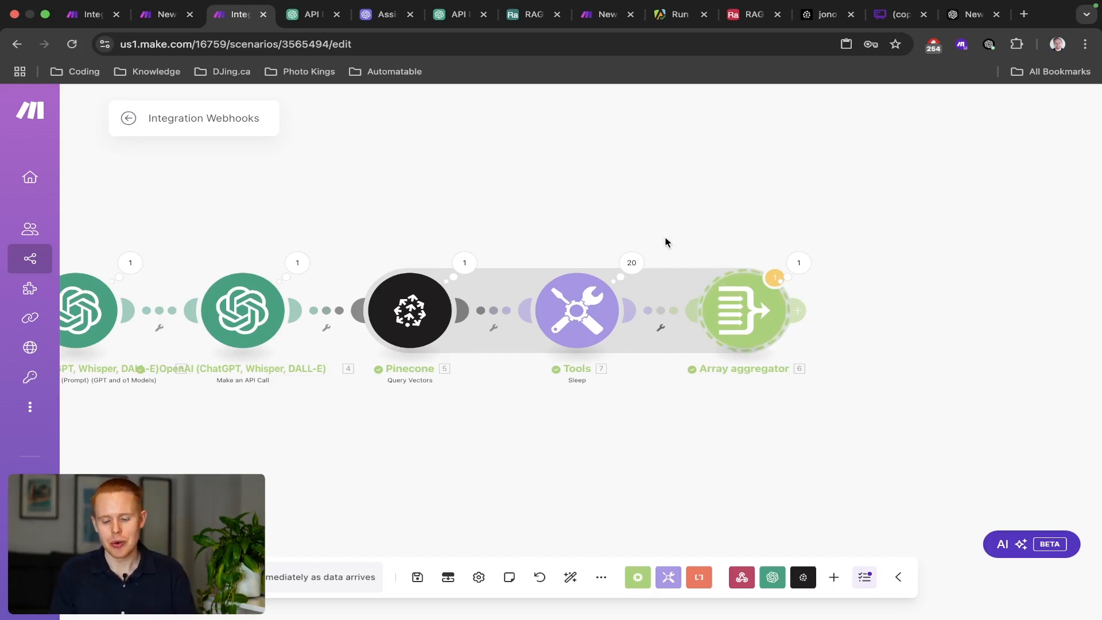
drag(685, 238, 862, 386)
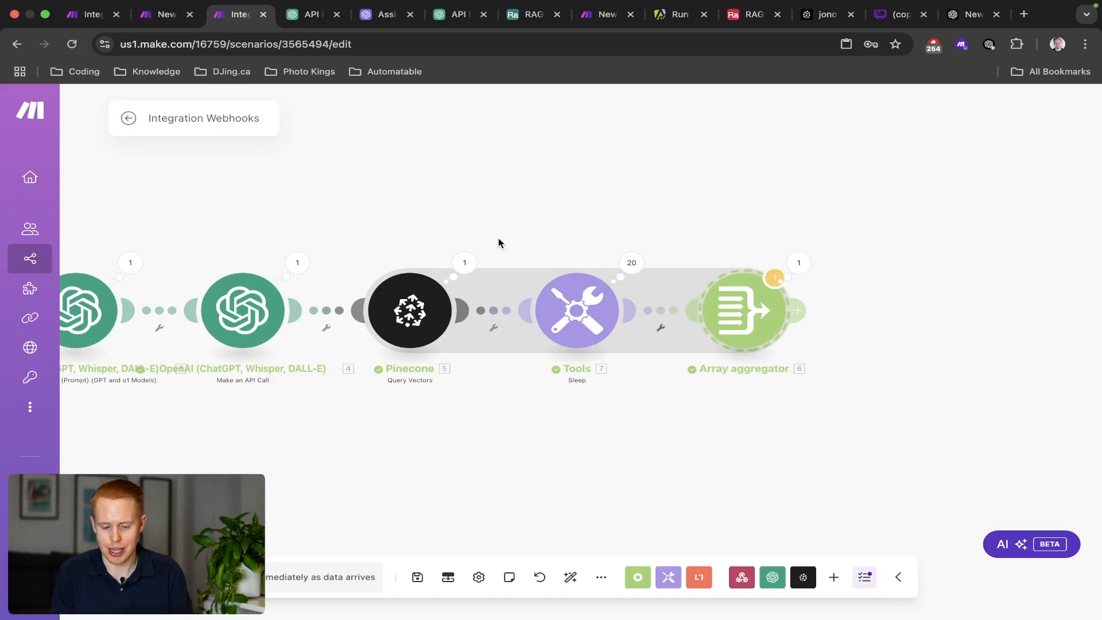
drag(498, 237, 659, 413)
key(Delete)
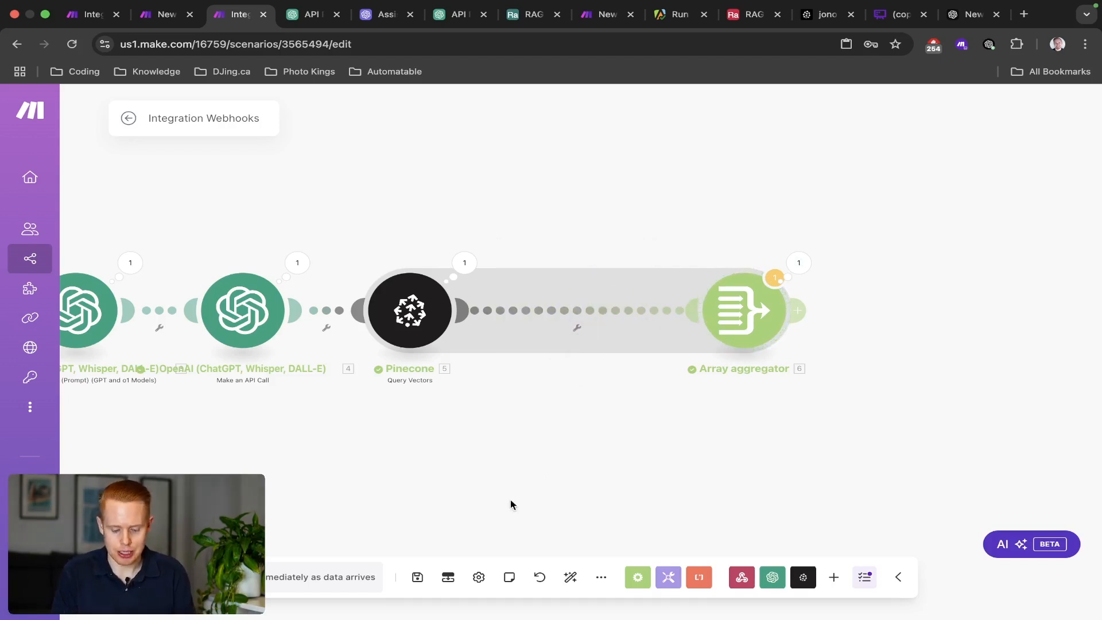
Auto-align modules and add a Transform to JSON module with Object mapped to 6. Array[].
click(570, 577)
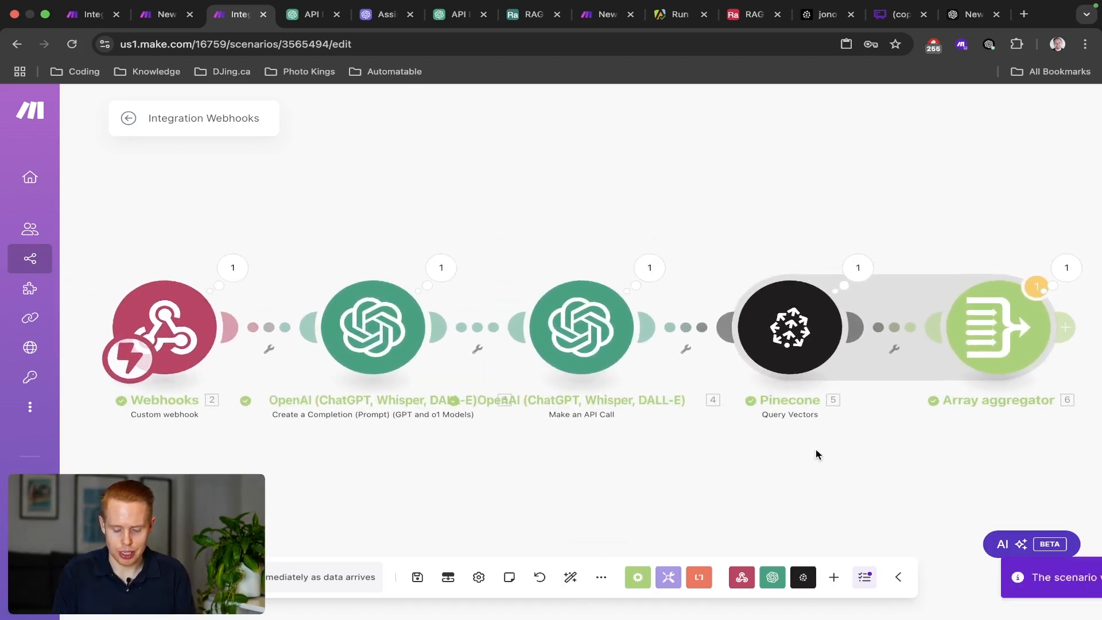
drag(818, 455, 457, 425)
click(709, 303)
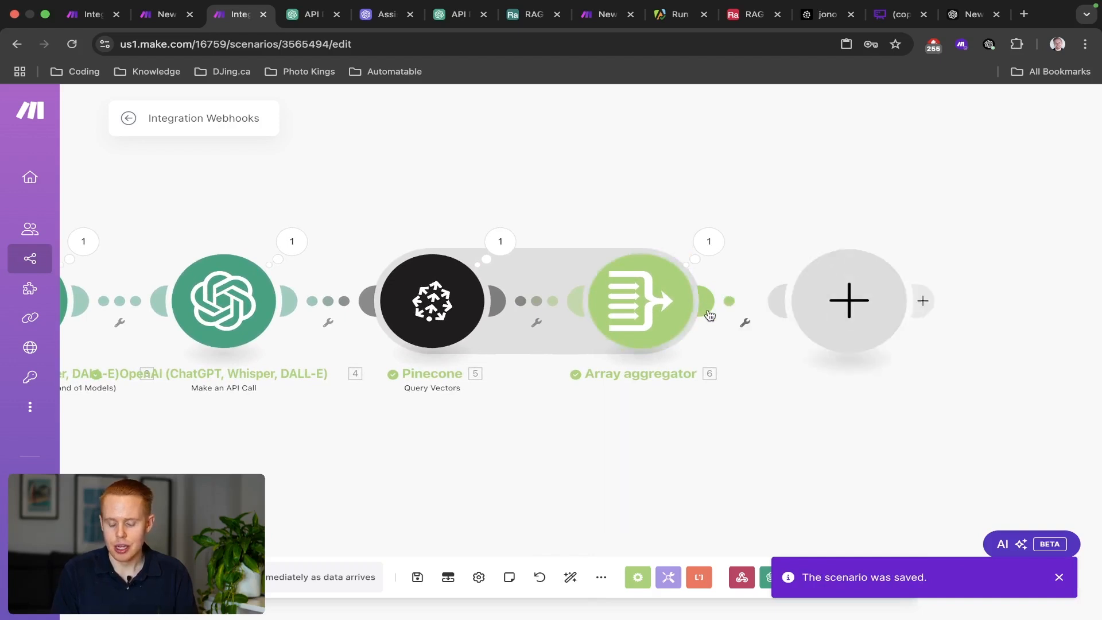
text(json)
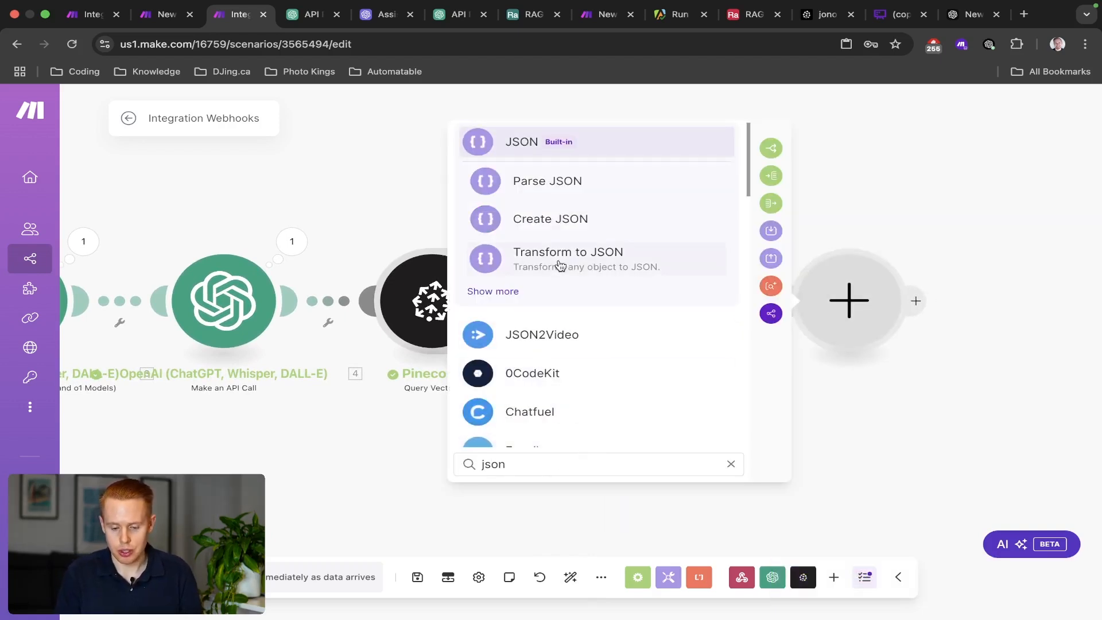
click(560, 265)
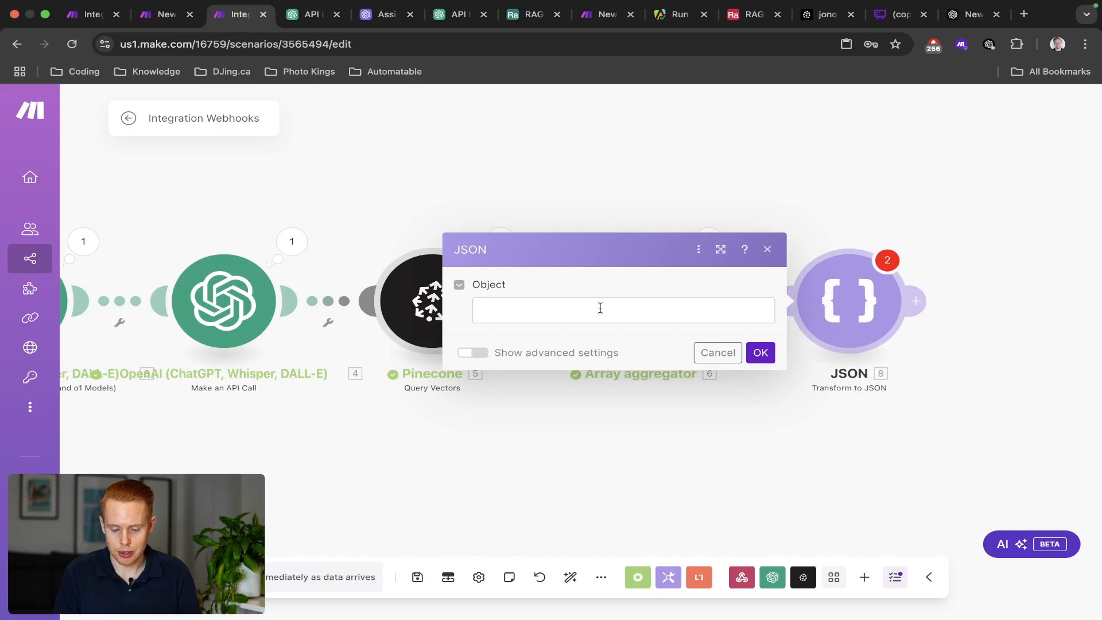
click(601, 308)
click(820, 213)
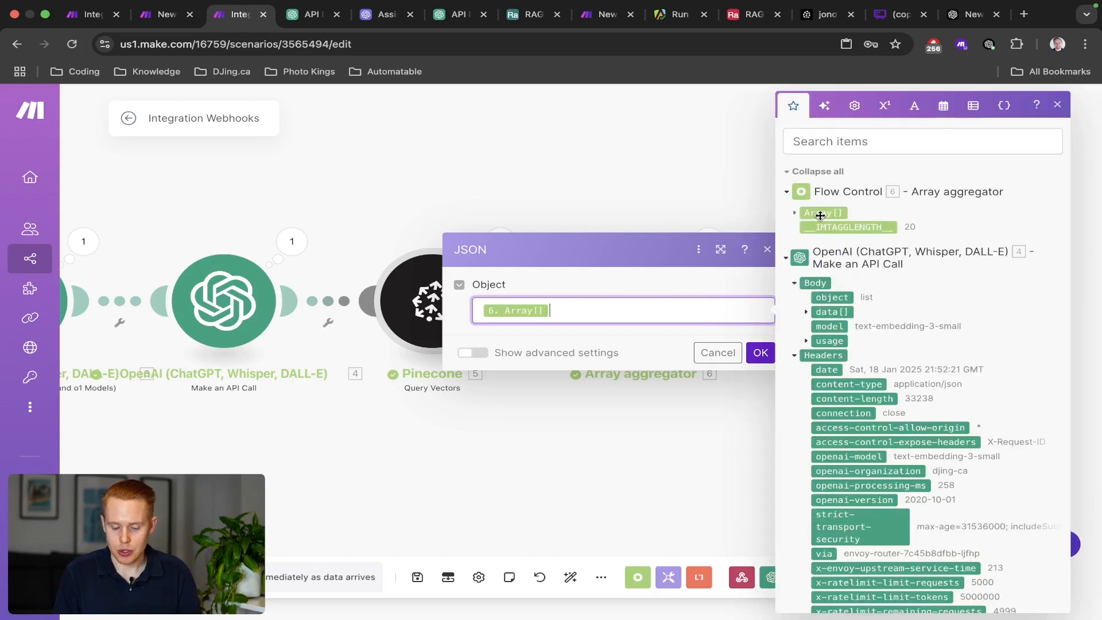
click(761, 353)
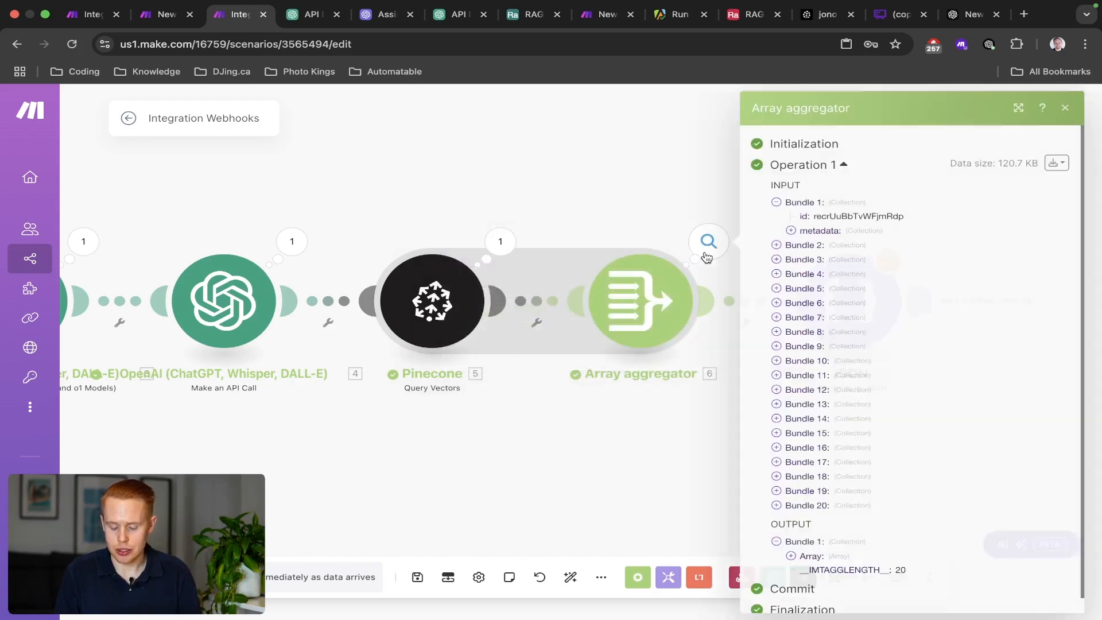
View the Array aggregator's output bundles as JSON.
click(708, 244)
scroll(866, 460, down, 1)
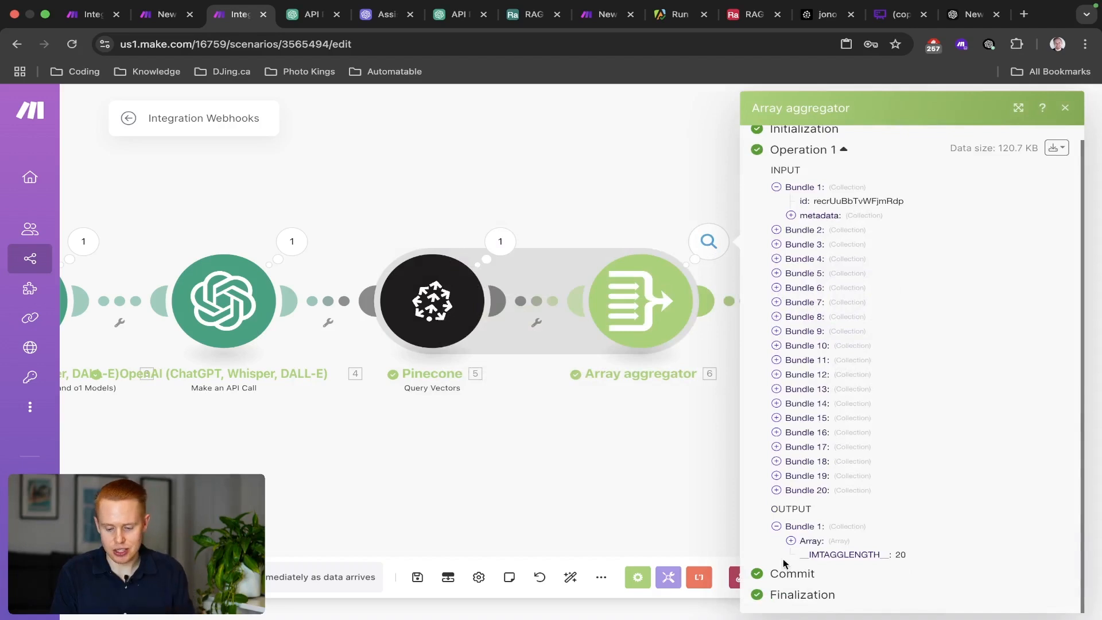
click(1057, 149)
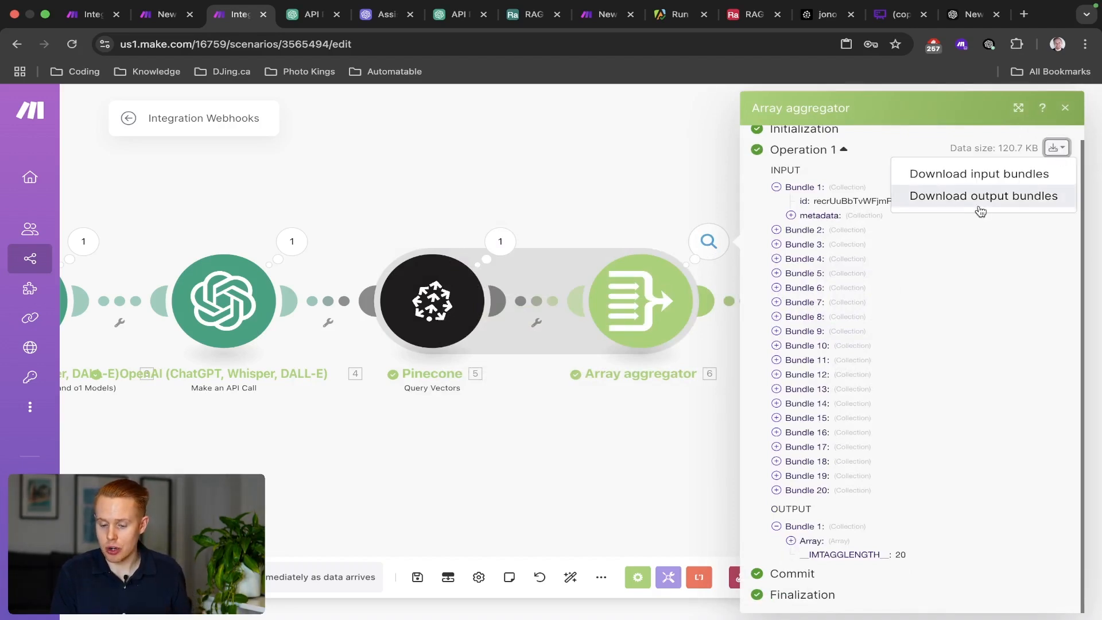
click(981, 196)
scroll(620, 413, down, 10)
scroll(620, 415, down, 5)
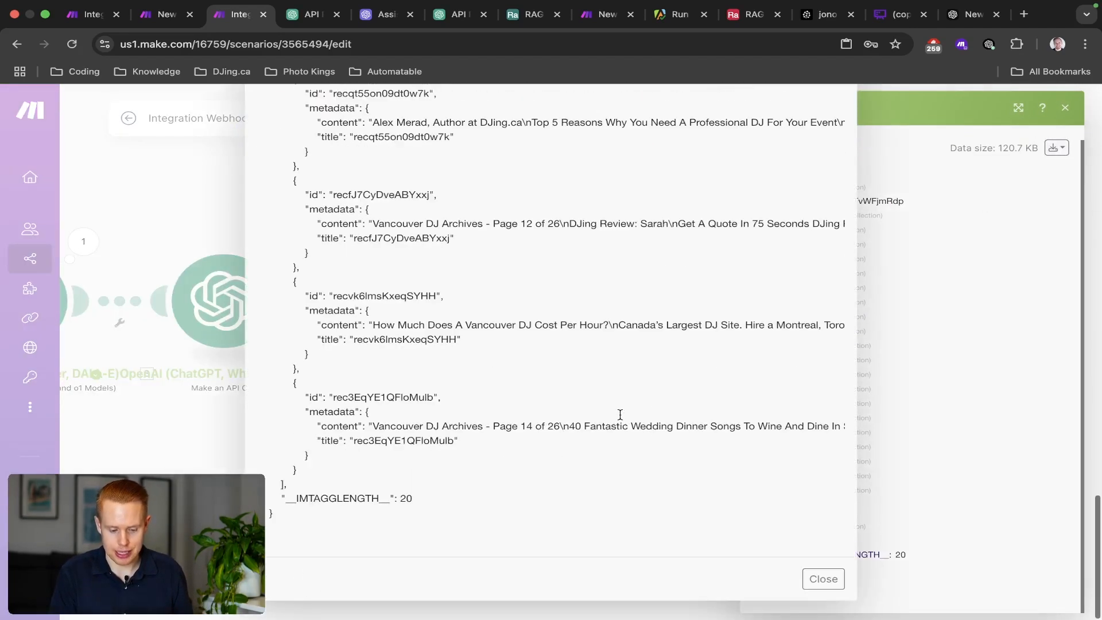
scroll(620, 414, up, 15)
scroll(369, 462, down, 15)
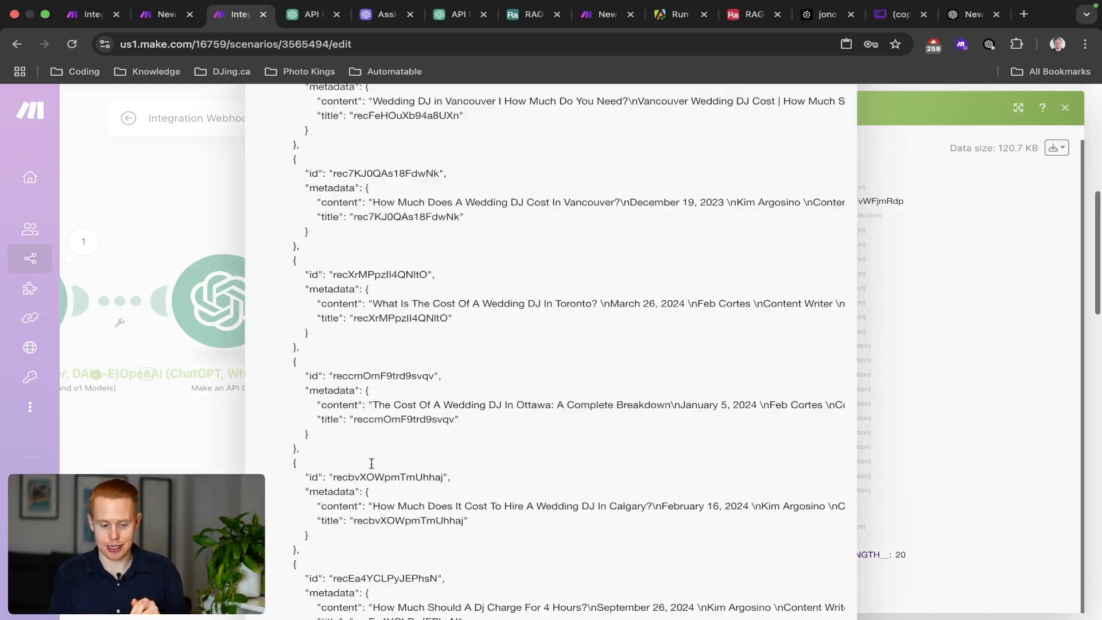
click(897, 372)
click(518, 143)
Review the Array and Metadata fields mappable into the JSON module's Object, then confirm.
click(832, 320)
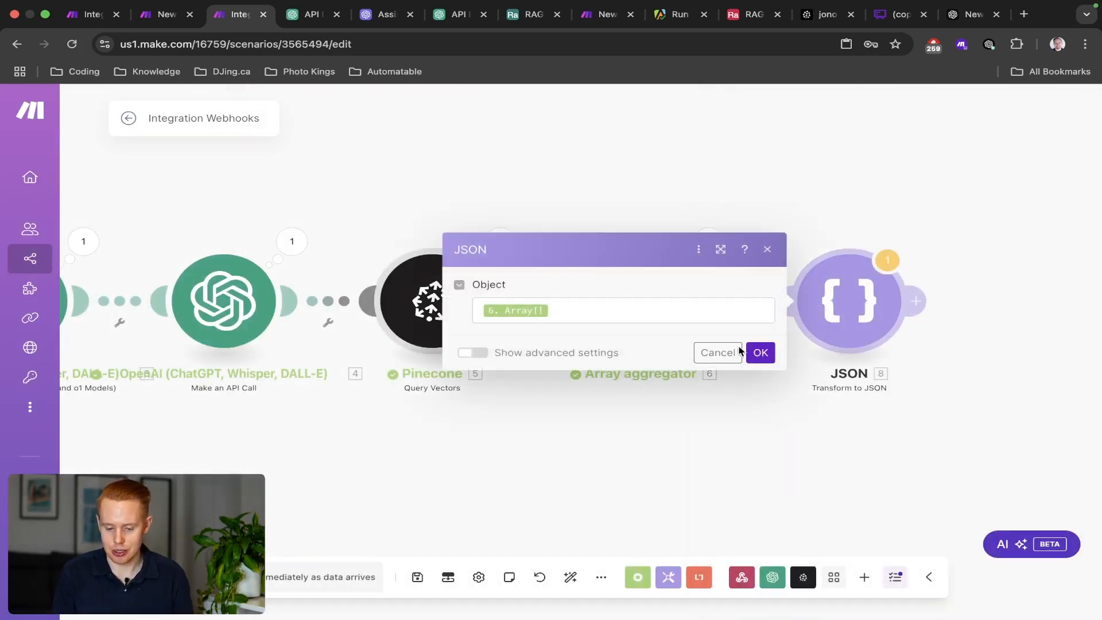
click(653, 303)
click(794, 216)
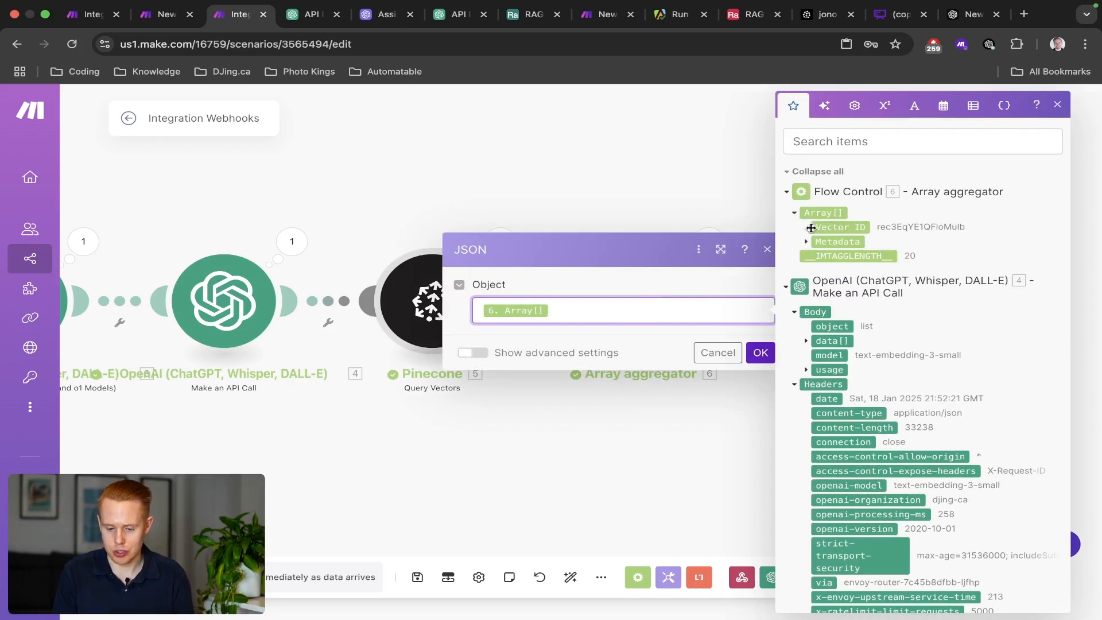
click(807, 242)
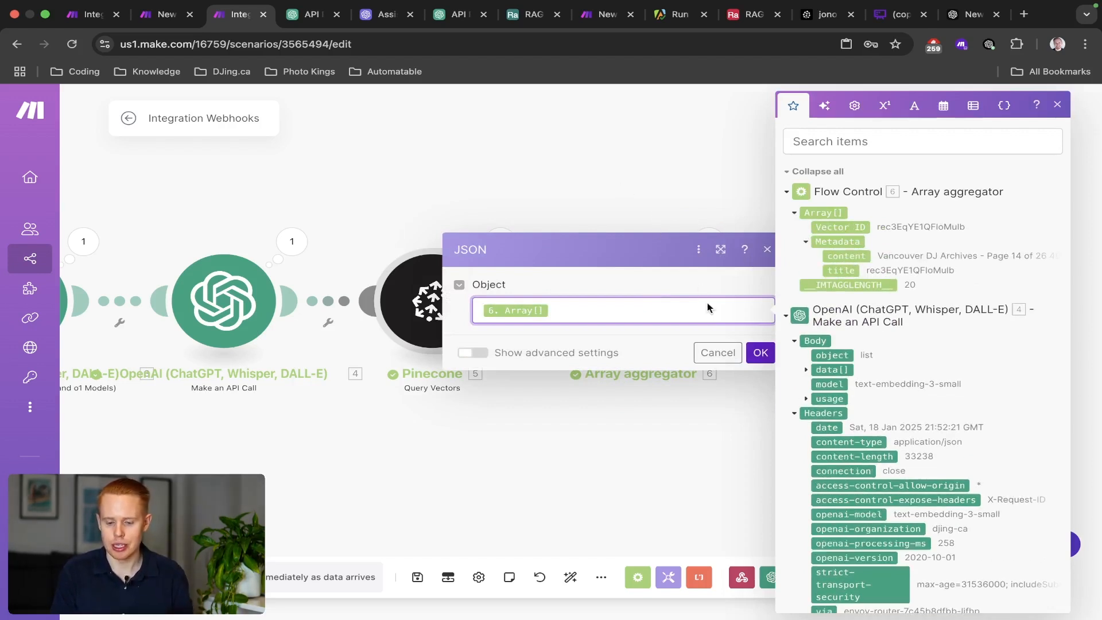
click(761, 353)
Inspect the aggregated Array items again, then run the scenario once.
click(709, 241)
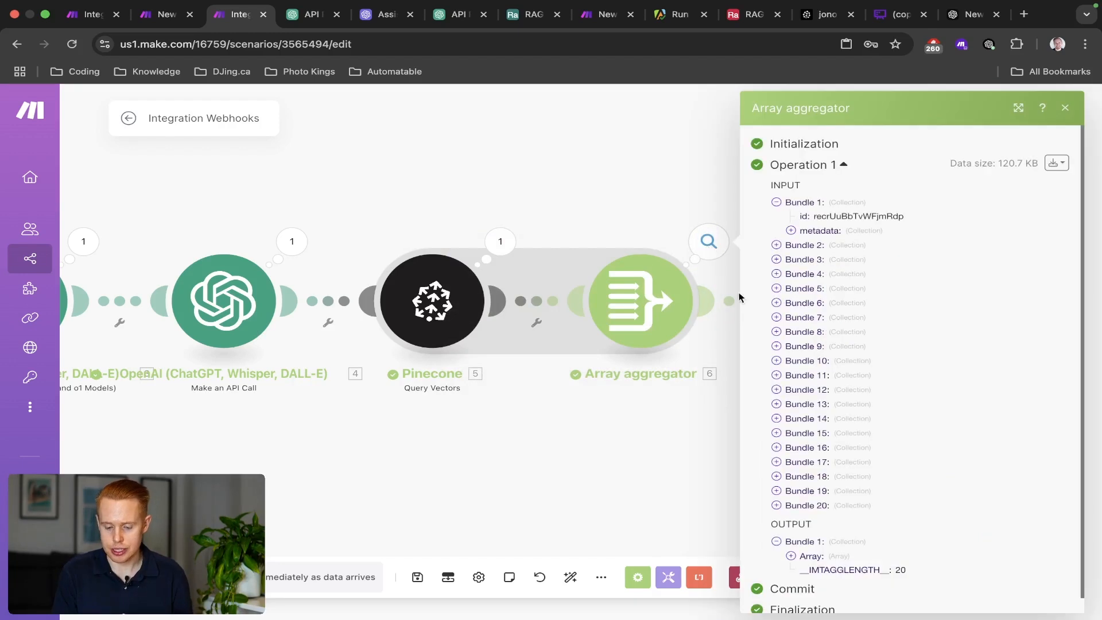
scroll(807, 438, down, 1)
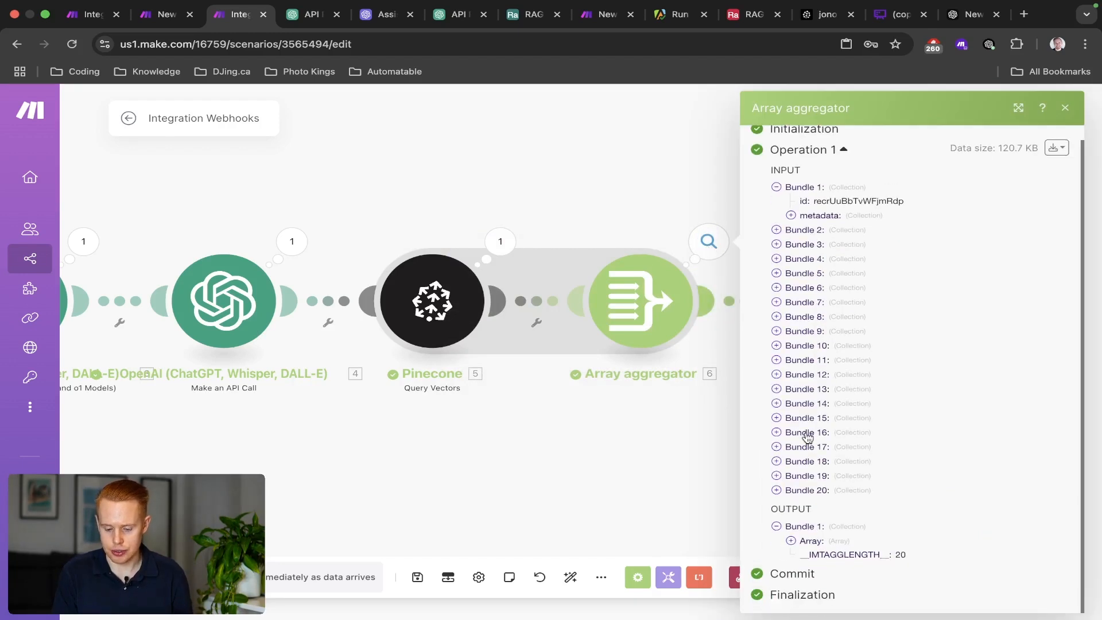
click(793, 542)
scroll(827, 470, down, 5)
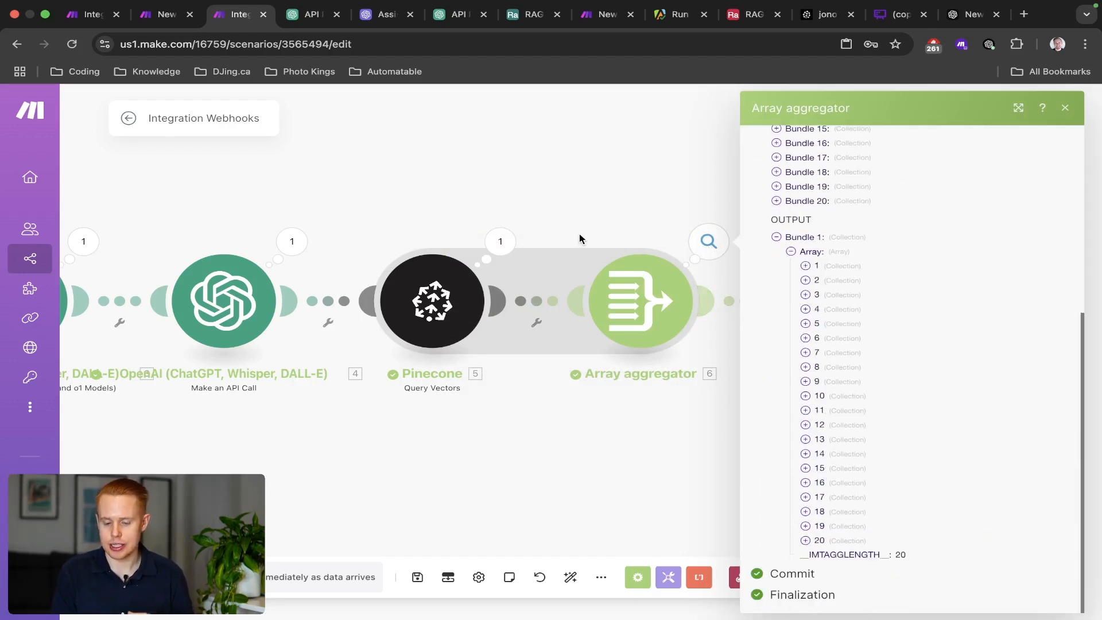
click(647, 204)
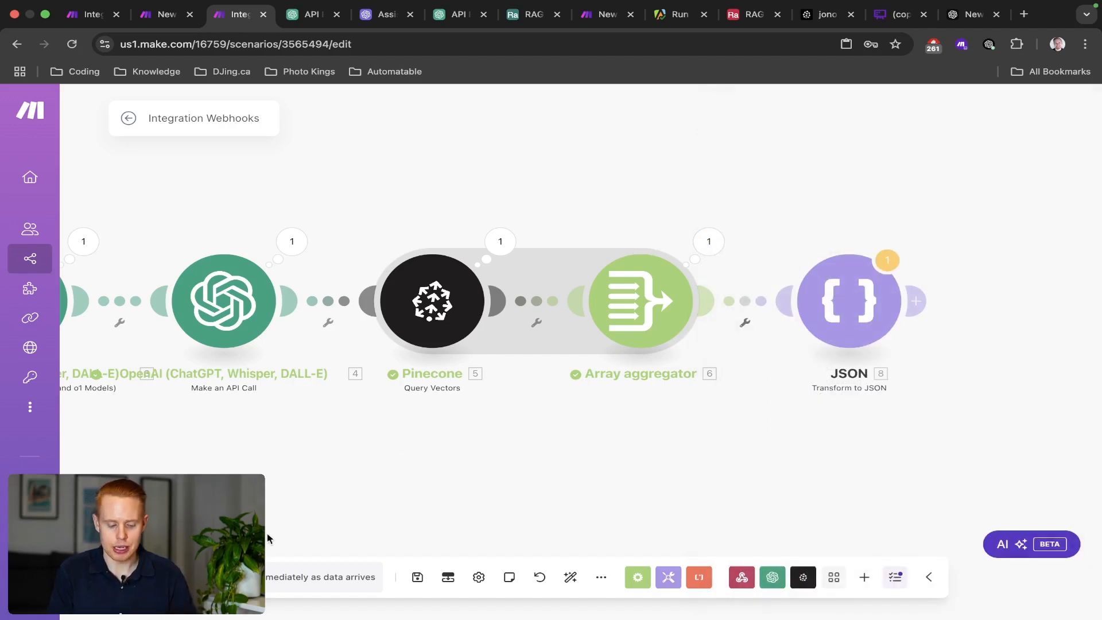
click(158, 577)
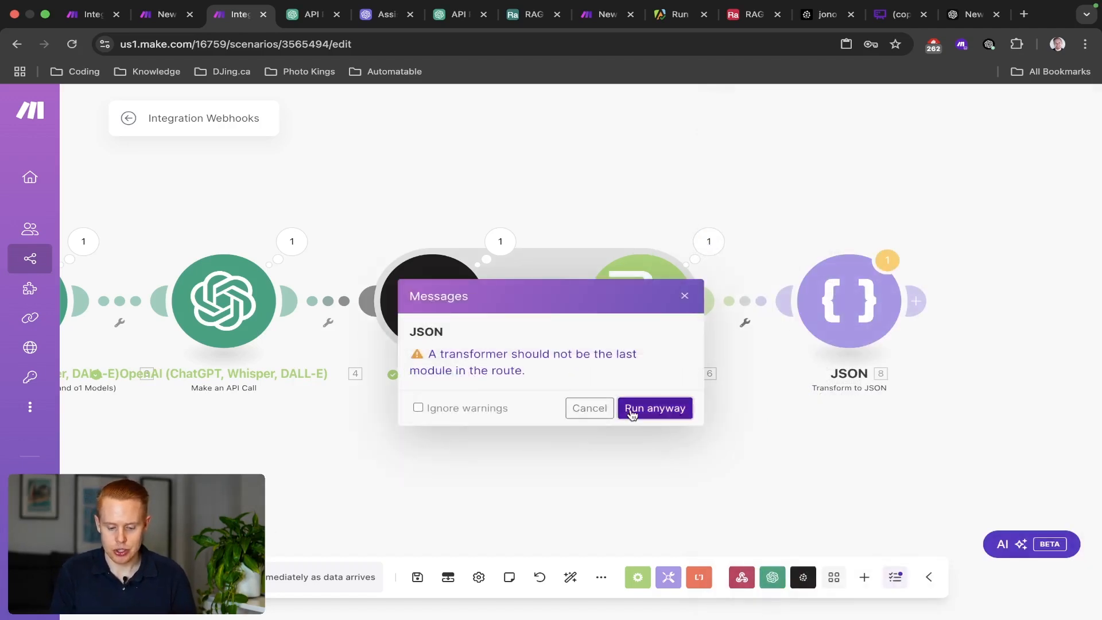
Run only the HTTP module, proceeding past the run warning.
click(630, 411)
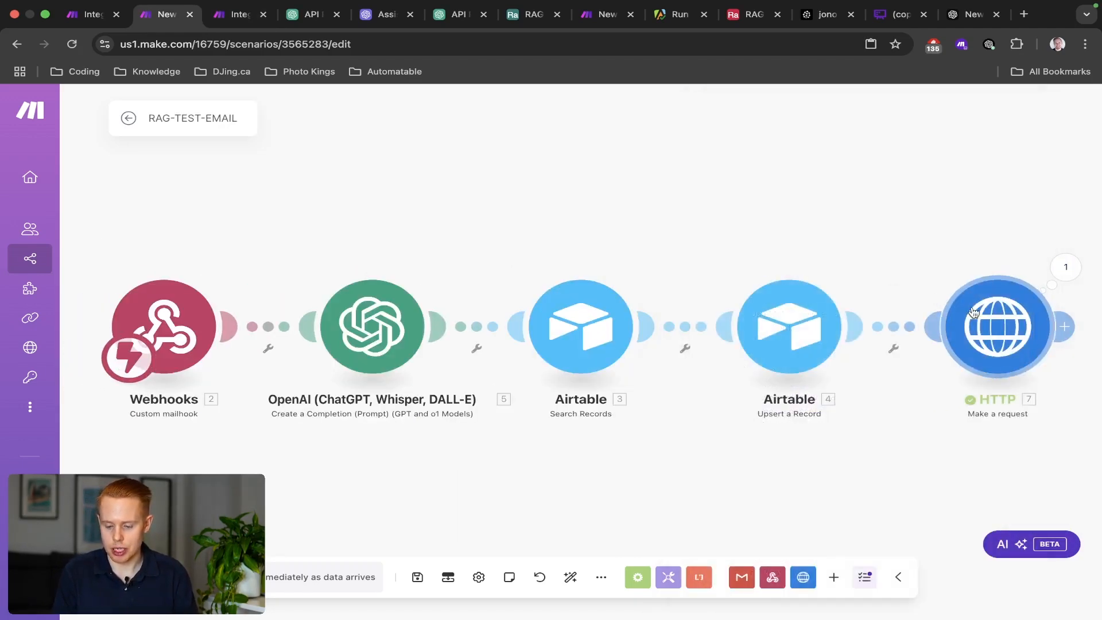
right_click(971, 307)
click(1001, 346)
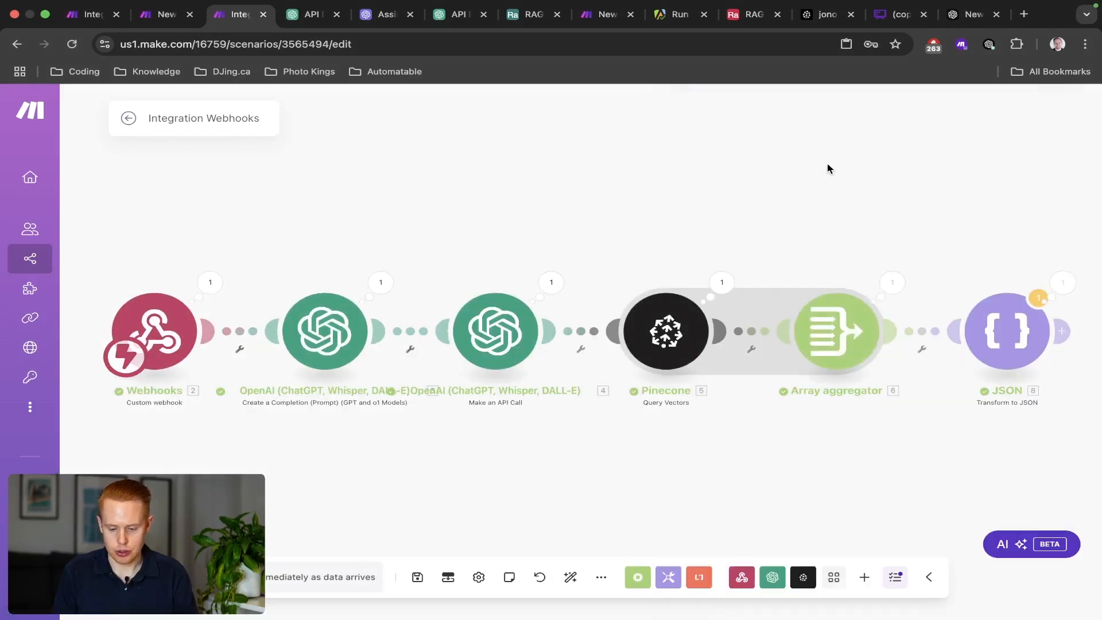
scroll(717, 207, right, 6)
Inspect the Array aggregator's output, expanding items 5 and 6 with their metadata content and title.
click(738, 284)
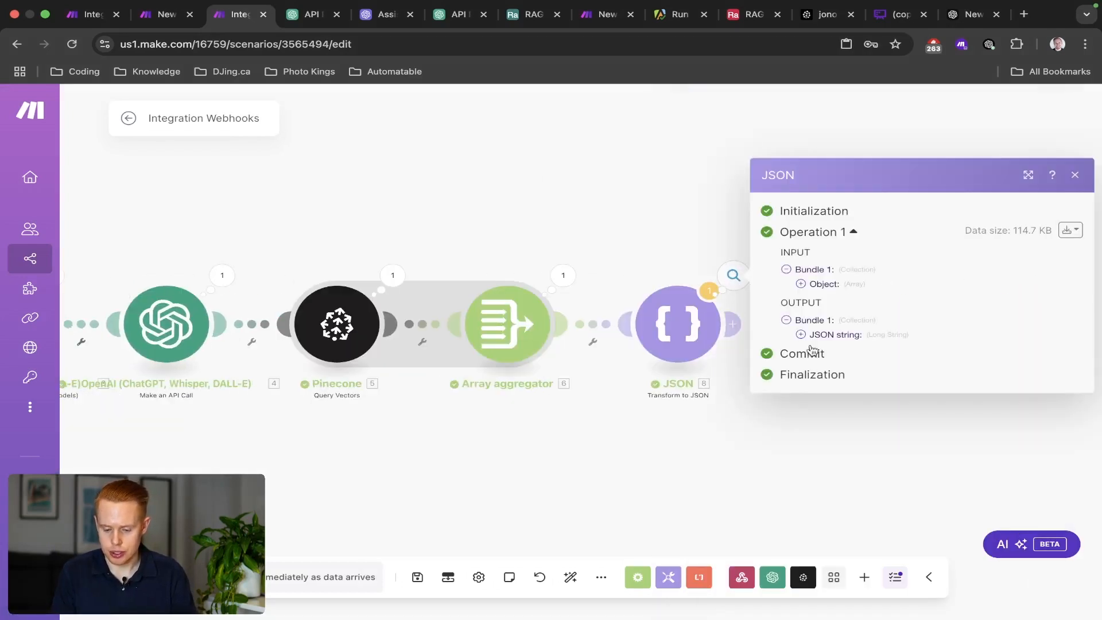
click(564, 275)
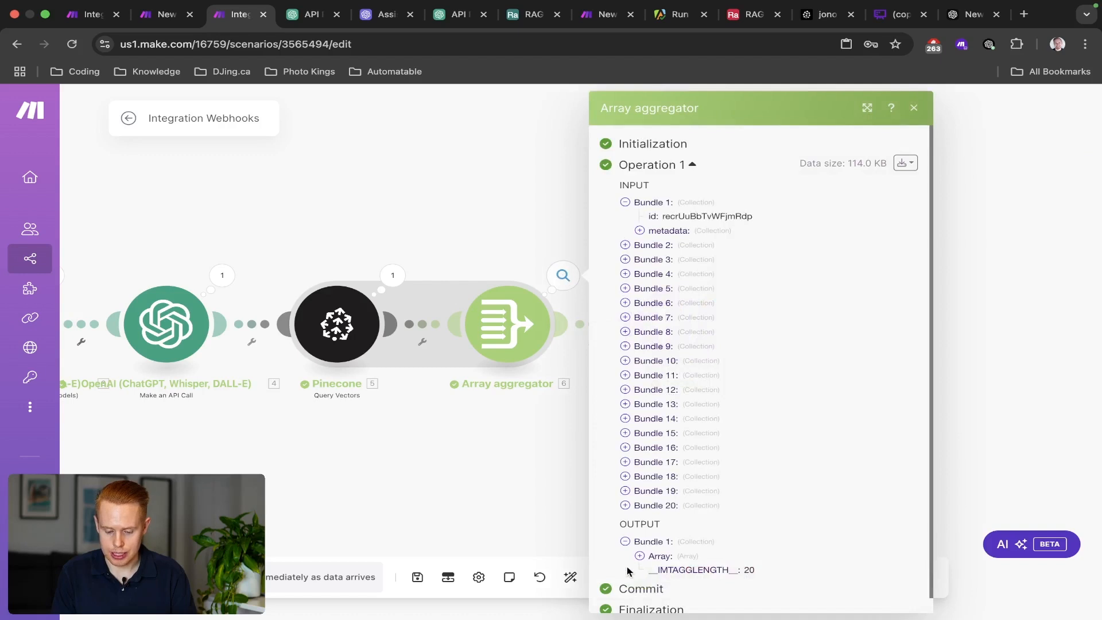
click(639, 556)
scroll(631, 344, down, 5)
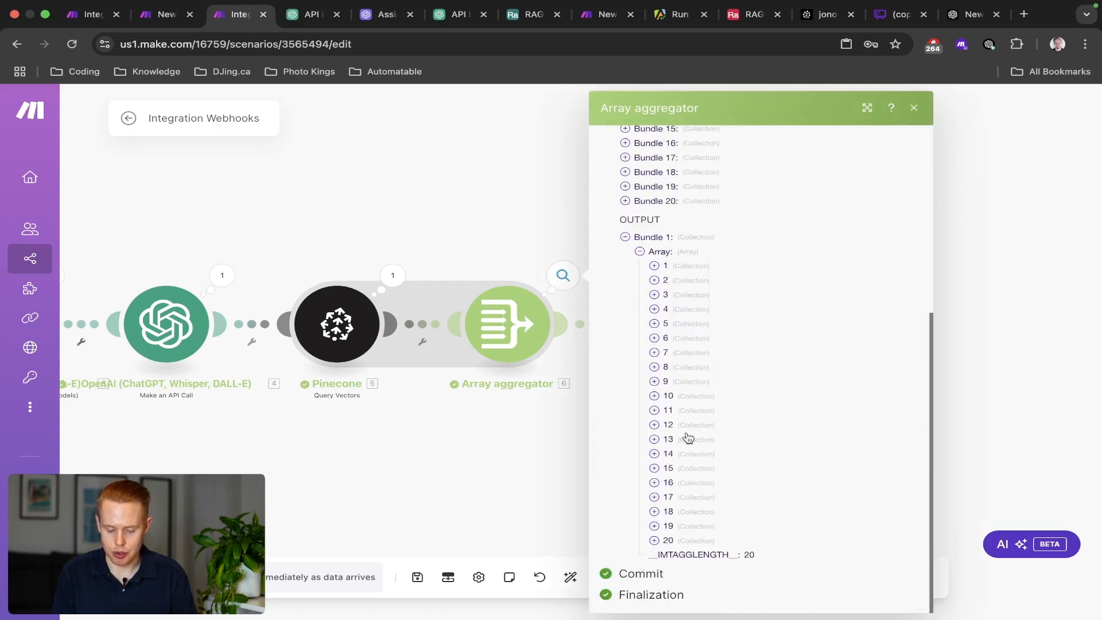
click(657, 324)
click(662, 367)
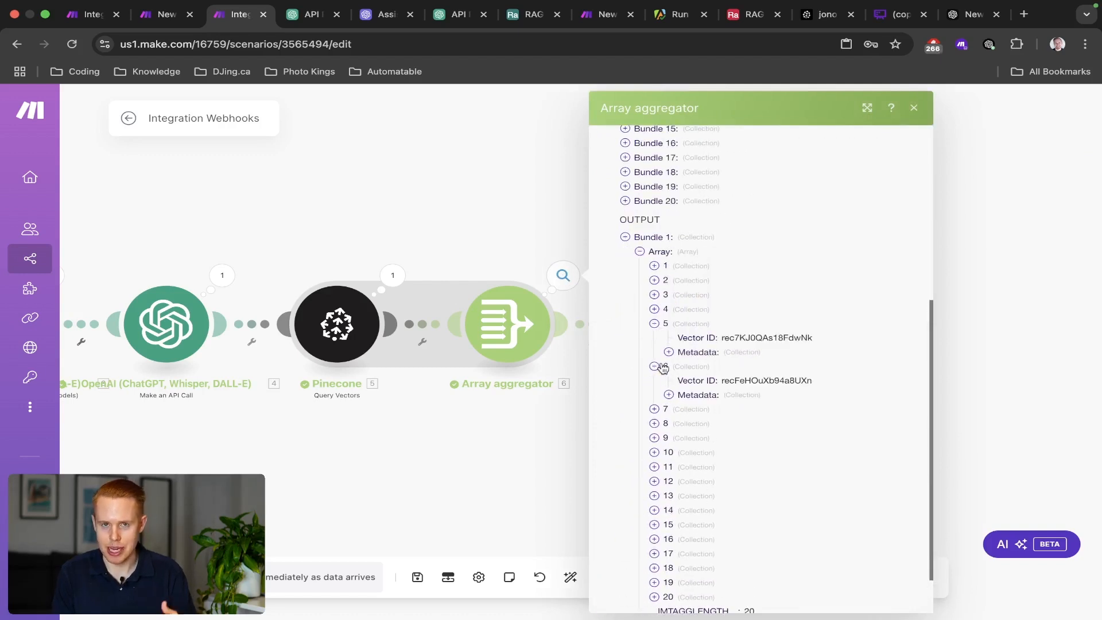
click(670, 395)
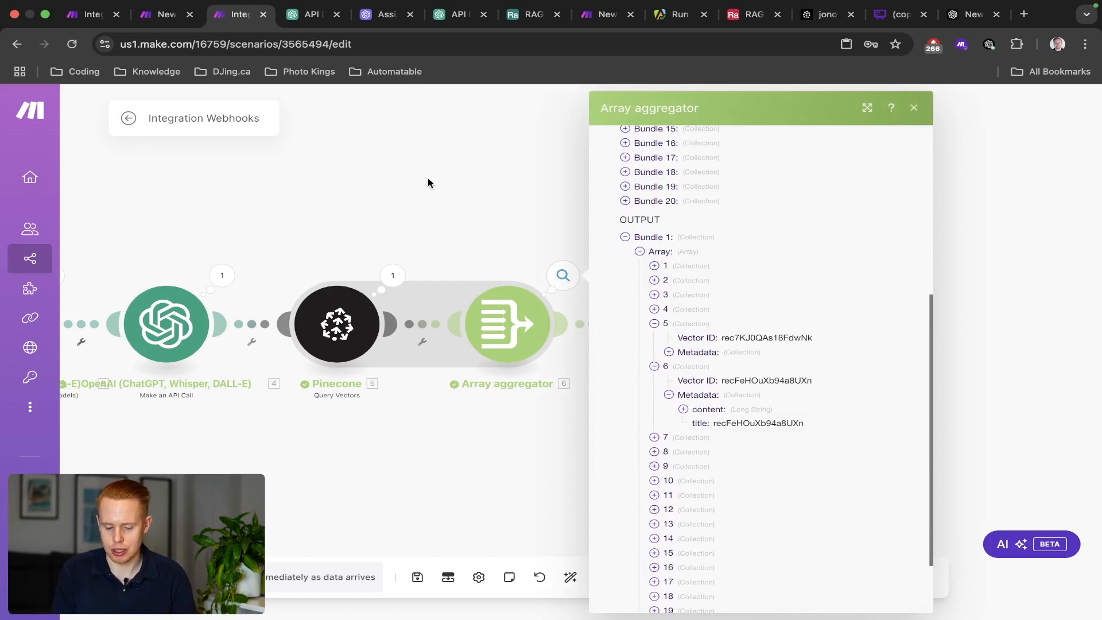
click(428, 180)
Review the JSON module's Object mapping against the aggregator's Array and Metadata fields.
click(677, 324)
click(862, 337)
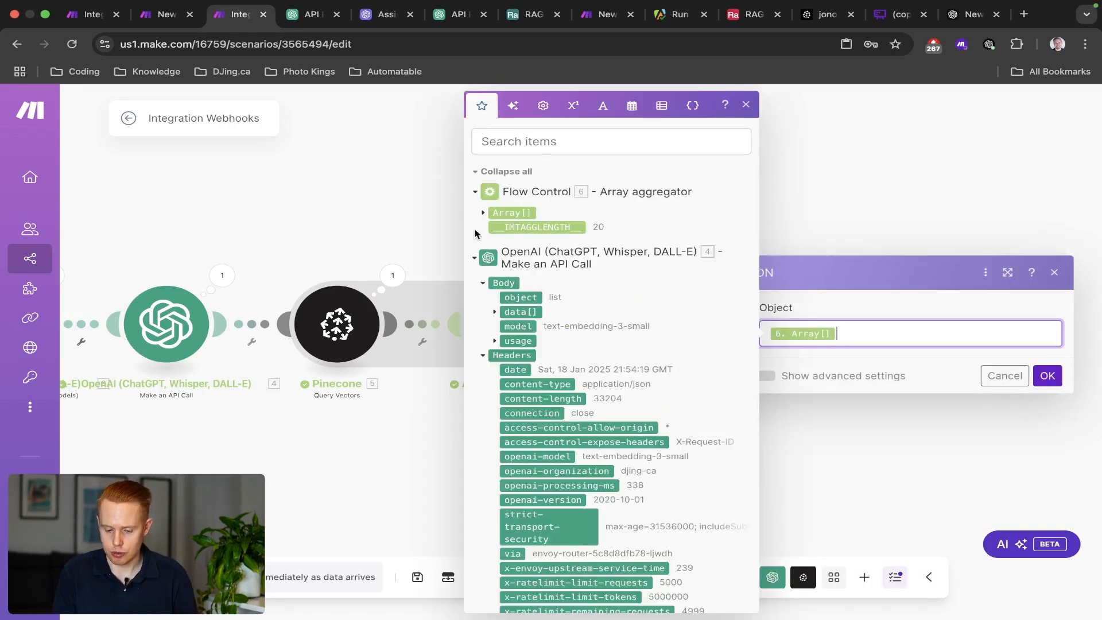
click(483, 213)
click(495, 242)
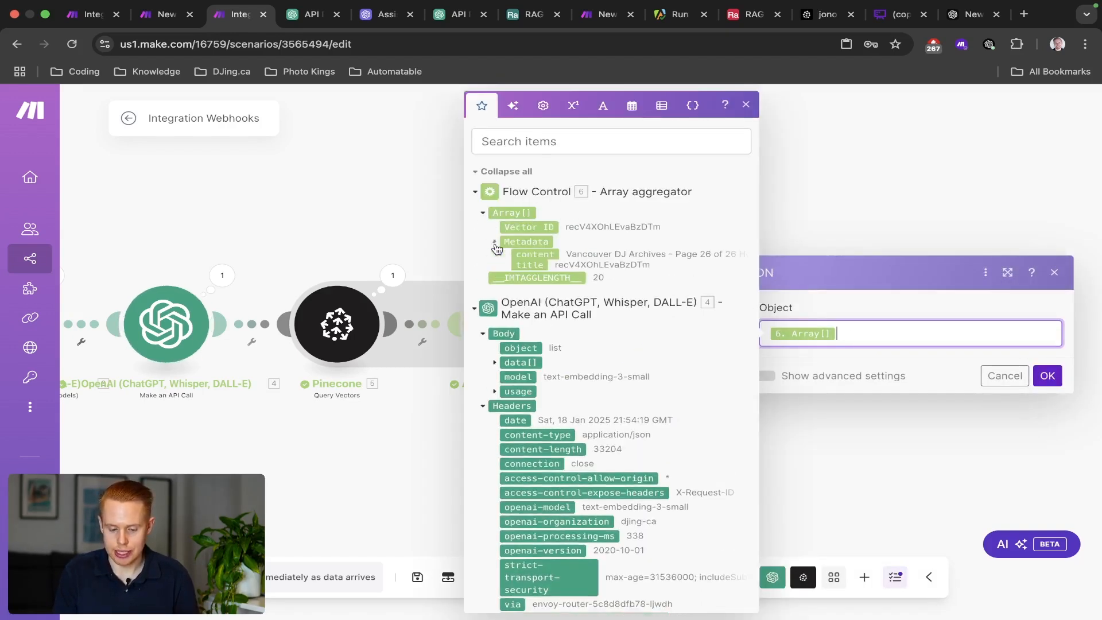
click(865, 230)
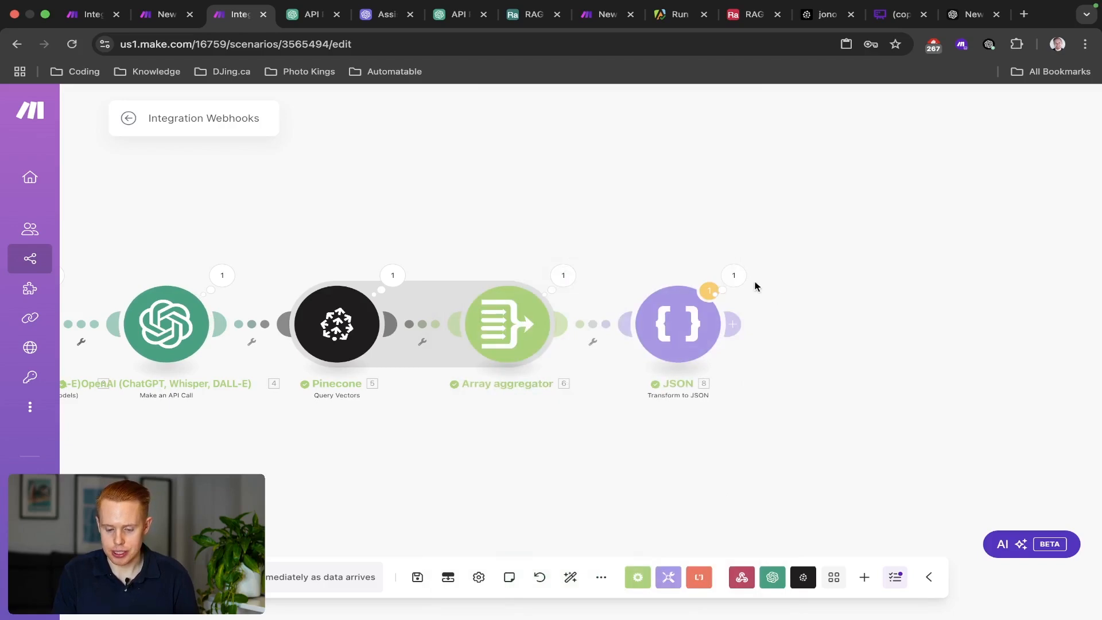
Check the JSON module's output: input Object items 1–20 serialized into one JSON string.
click(734, 276)
click(801, 283)
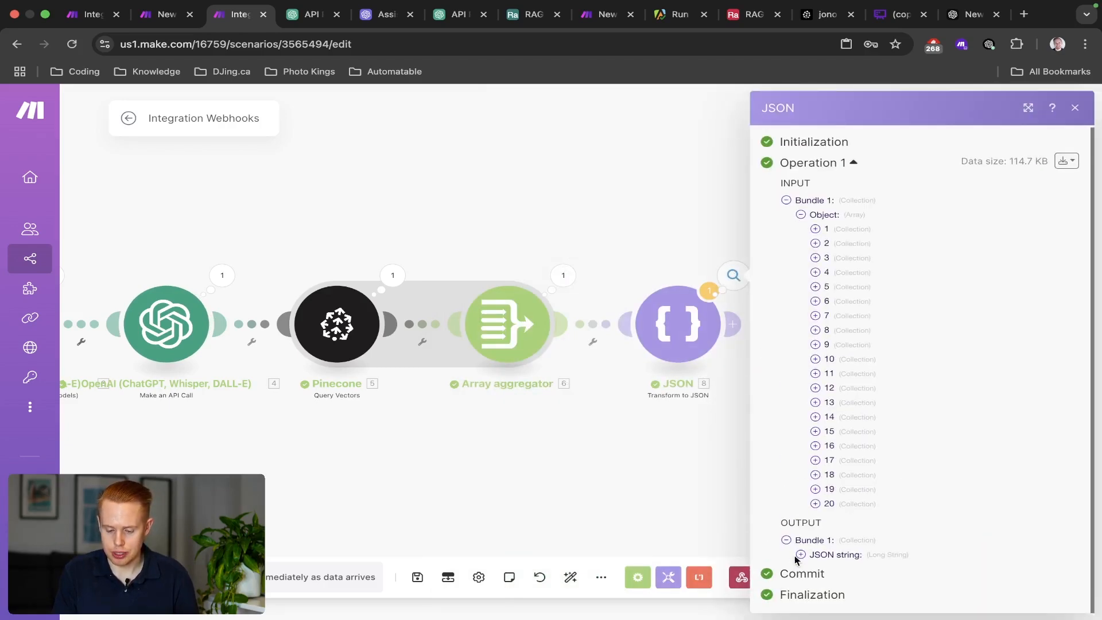
click(801, 555)
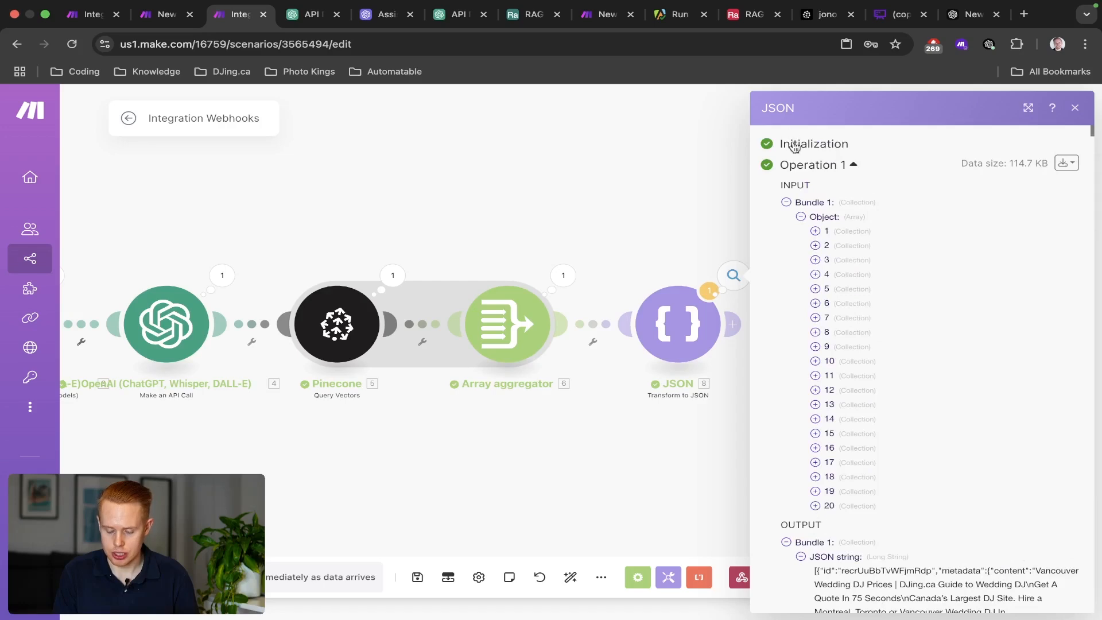
scroll(844, 505, down, 5)
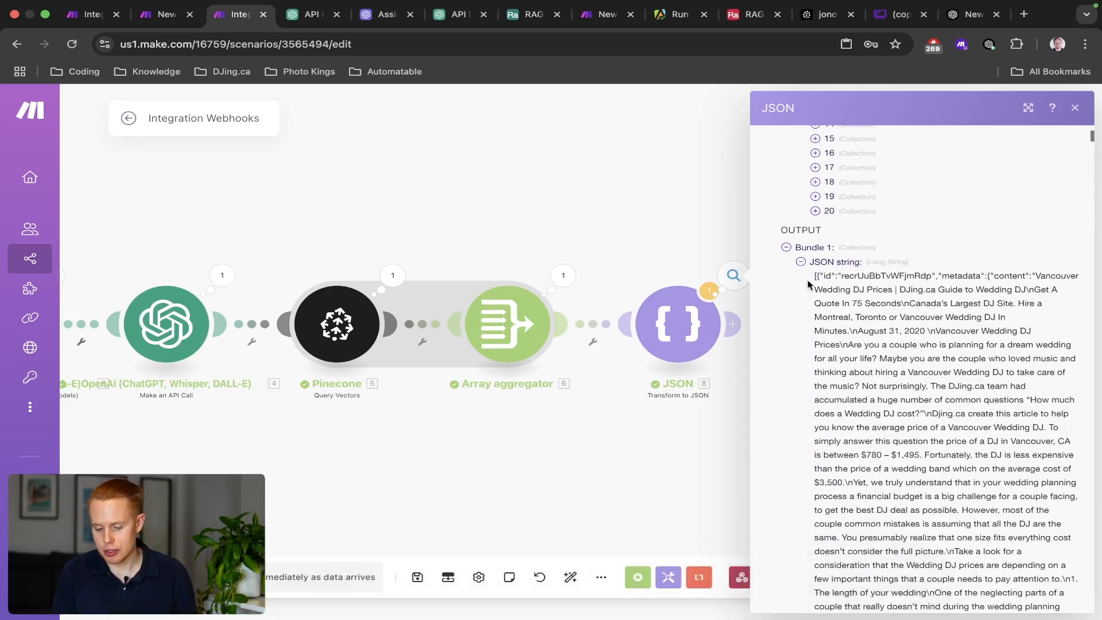
drag(811, 281, 1020, 452)
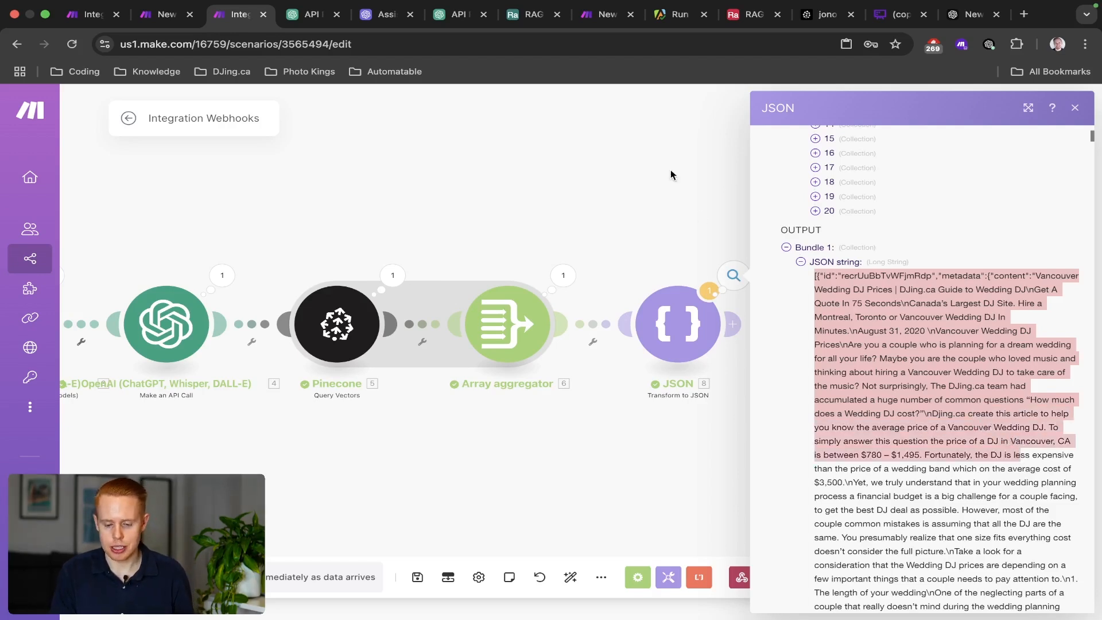
click(671, 179)
click(1085, 45)
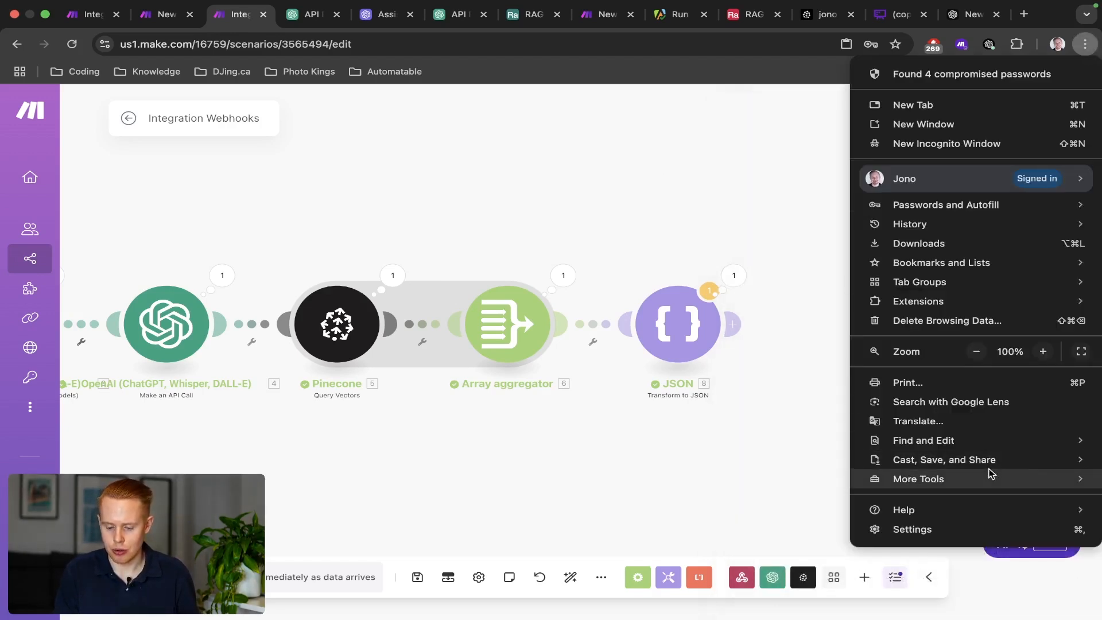
Open and close the browser developer tools, then save the scenario with Cmd+S.
mouse_move(989, 476)
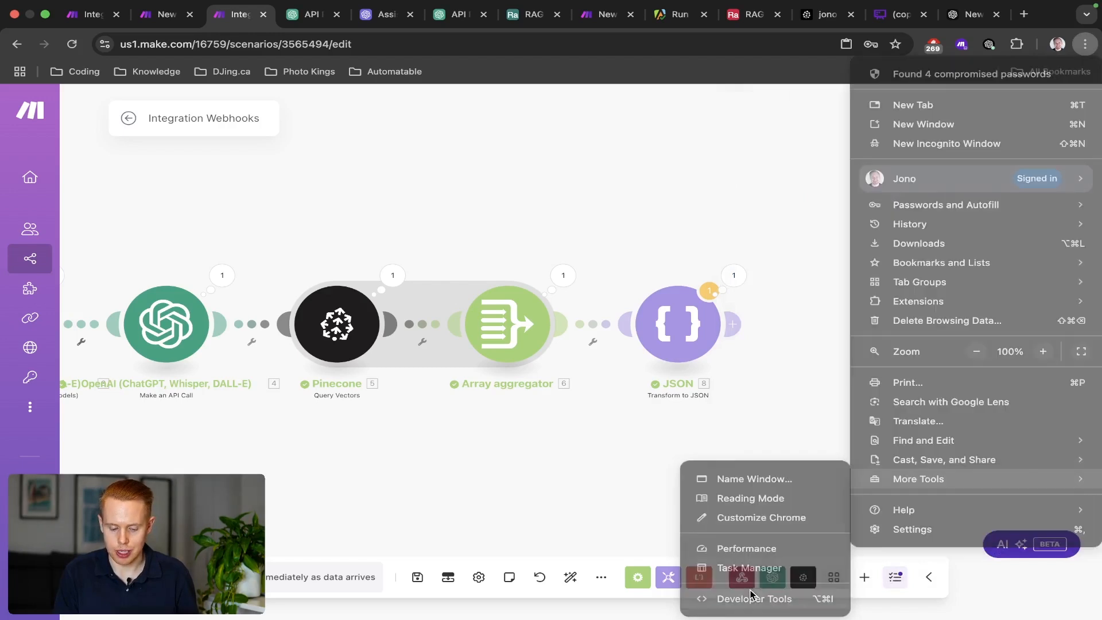
click(750, 597)
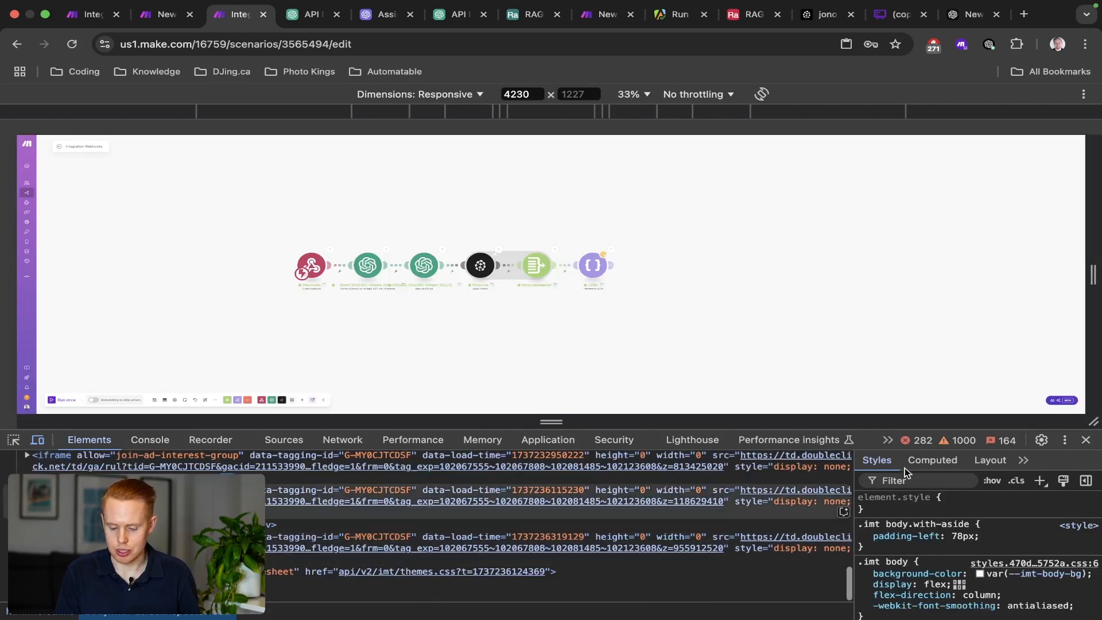
click(1088, 441)
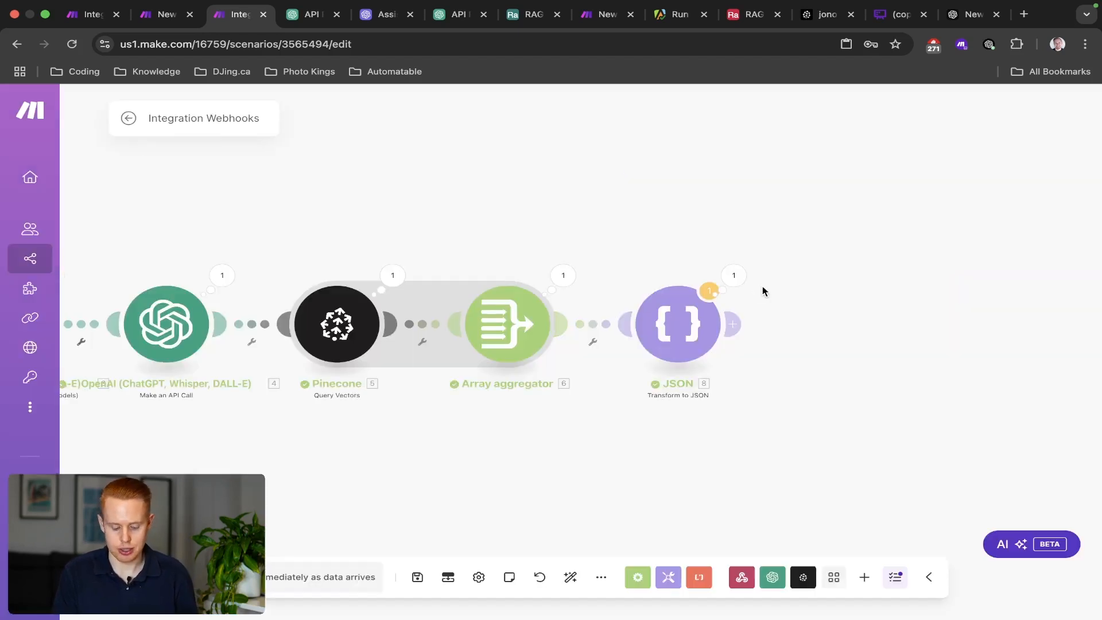
key(super+s)
Recheck the Array aggregator's aggregated output array, then add a new module after JSON.
drag(625, 270, 676, 267)
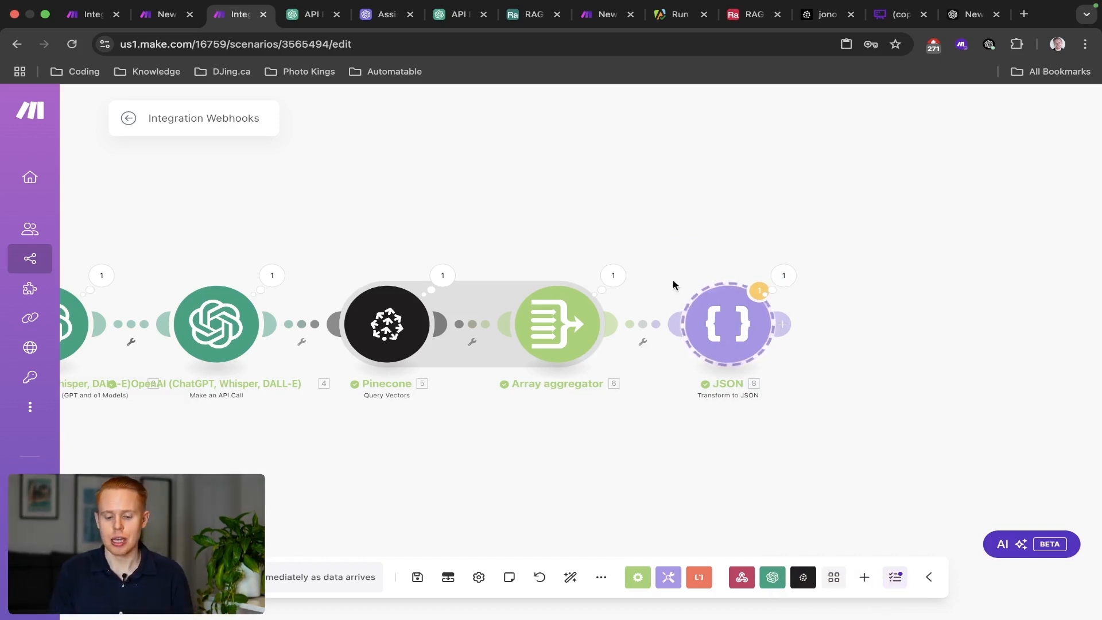
click(613, 276)
scroll(711, 333, down, 1)
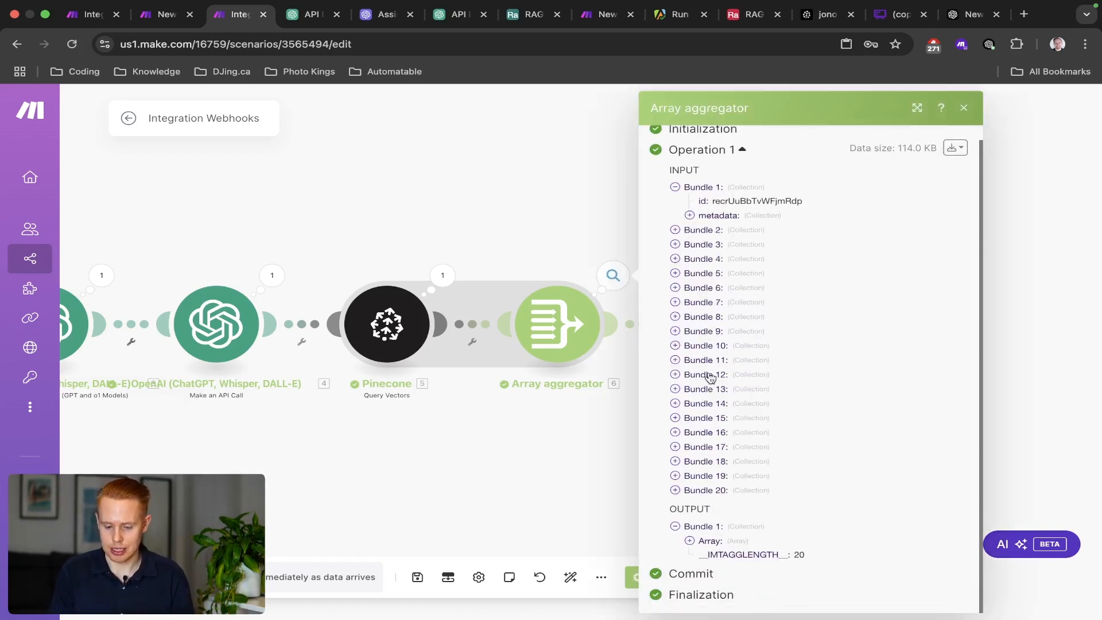
click(690, 541)
scroll(741, 585, down, 5)
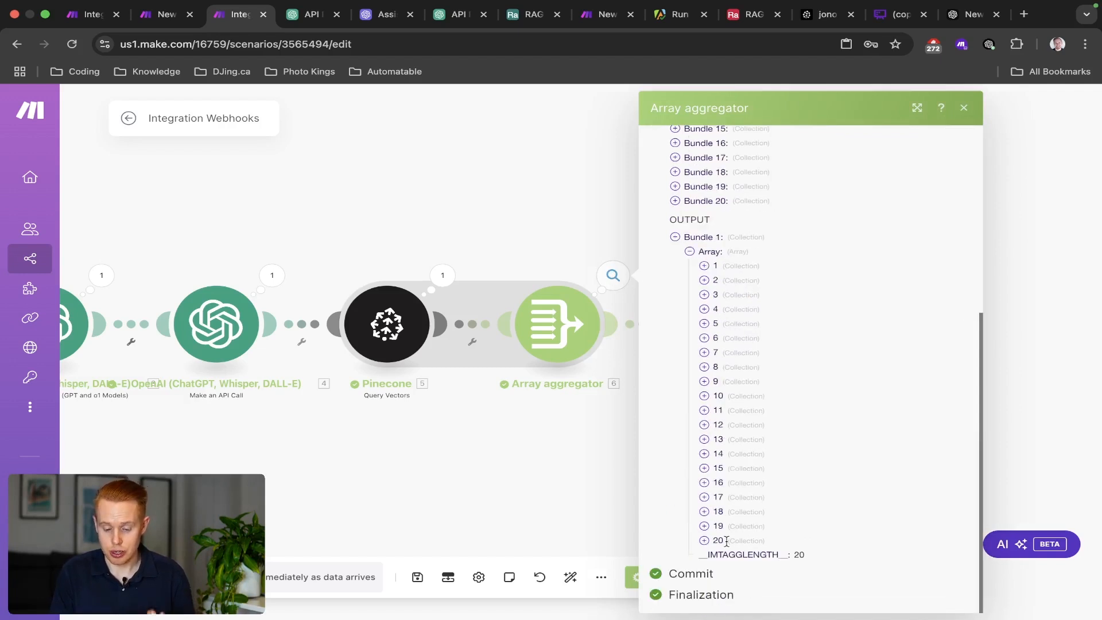
click(525, 122)
drag(640, 167, 519, 155)
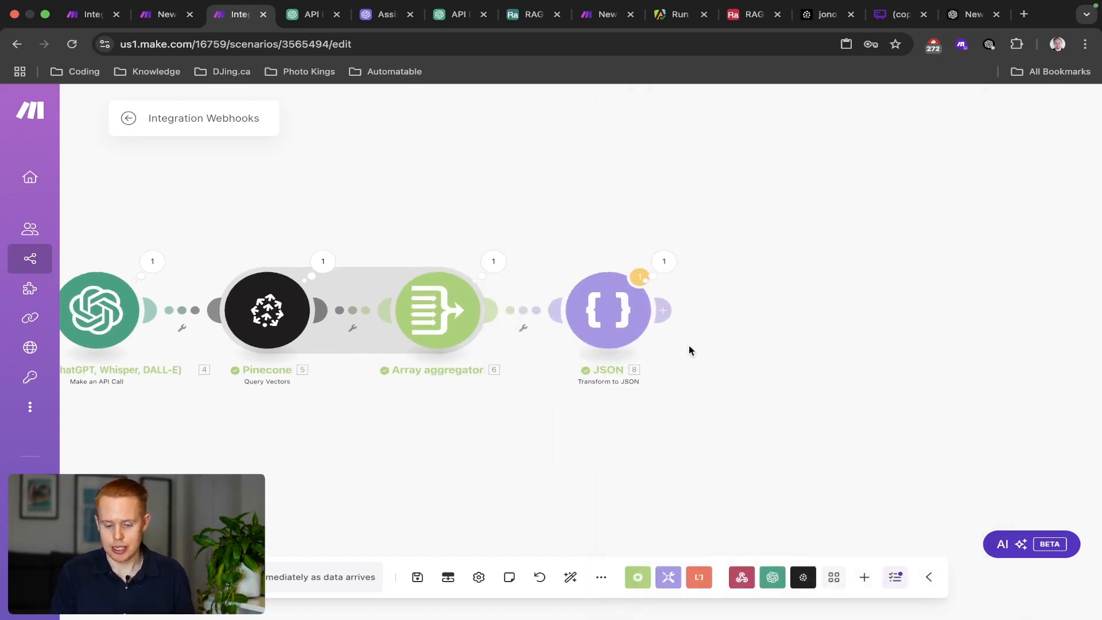
click(663, 310)
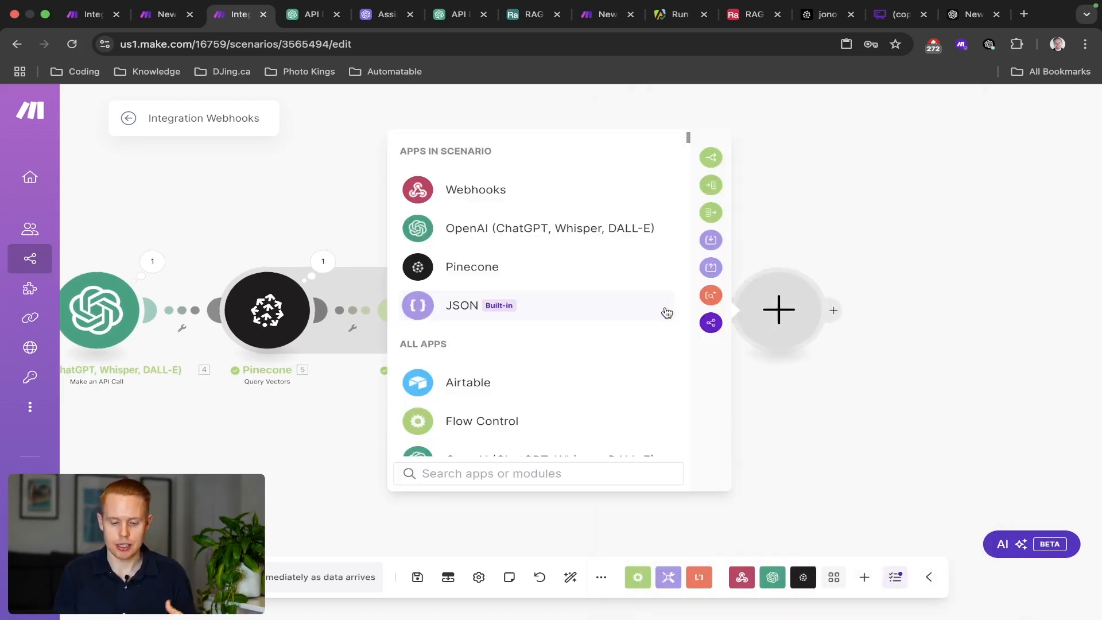
Add an OpenAI Message an Assistant module using My OpenAI connection.
click(577, 232)
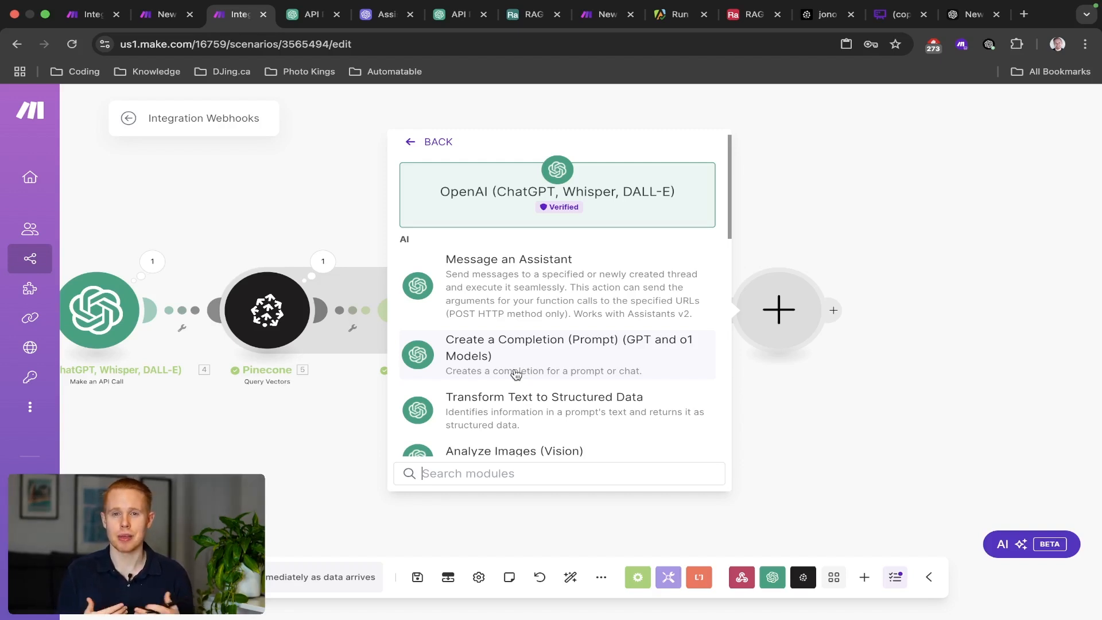
click(515, 299)
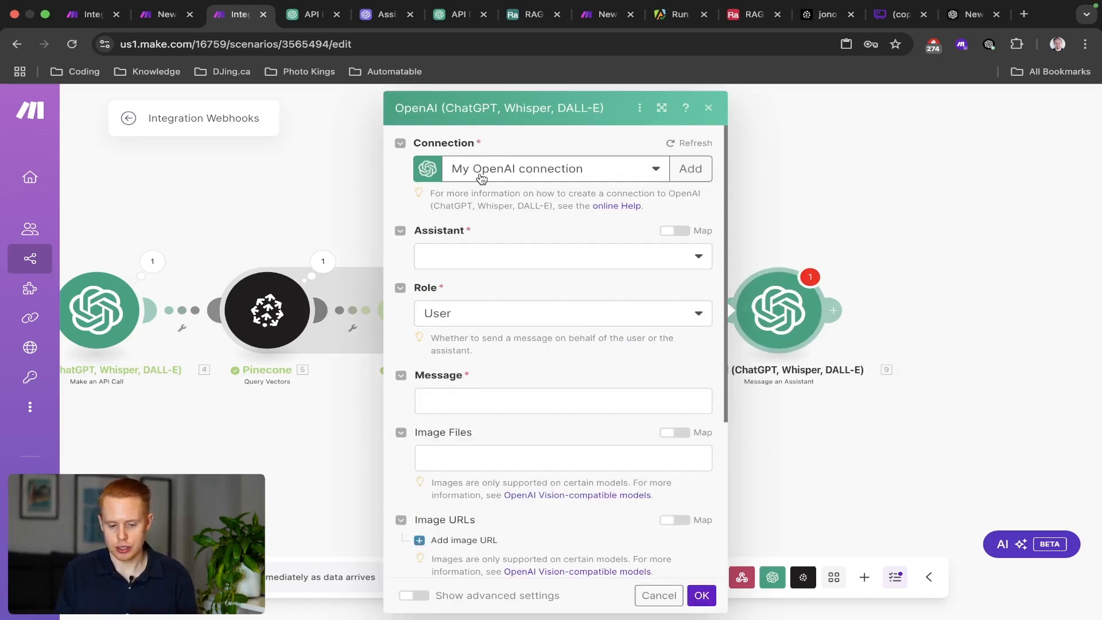
click(463, 256)
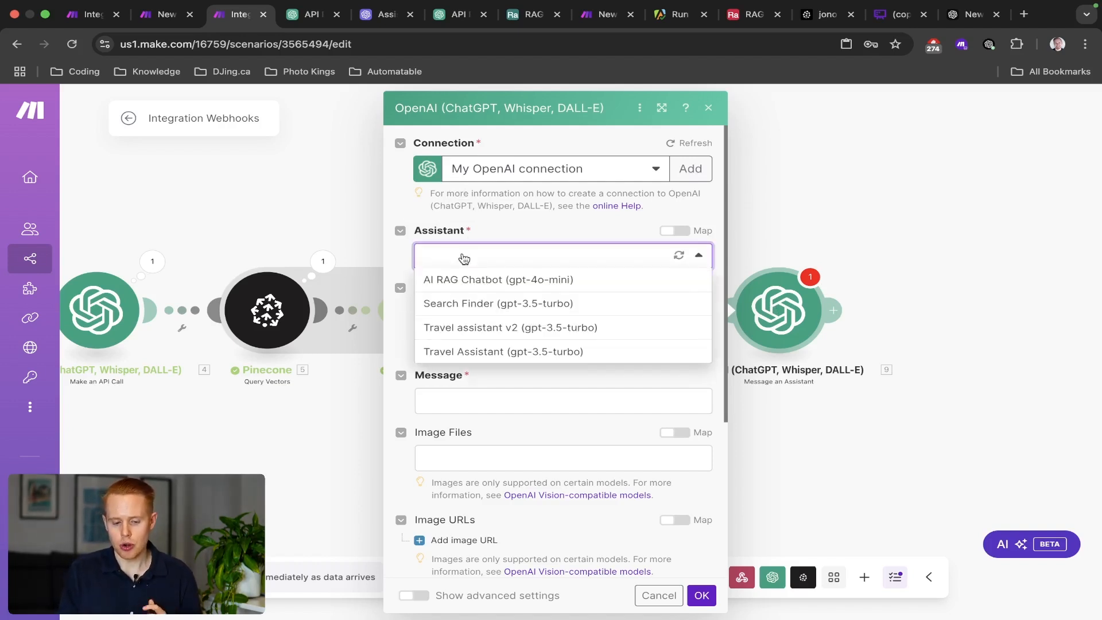
Close the extra OpenAI tabs, leave Assistant unset, and start a search for 'openai playground'.
click(409, 15)
click(337, 17)
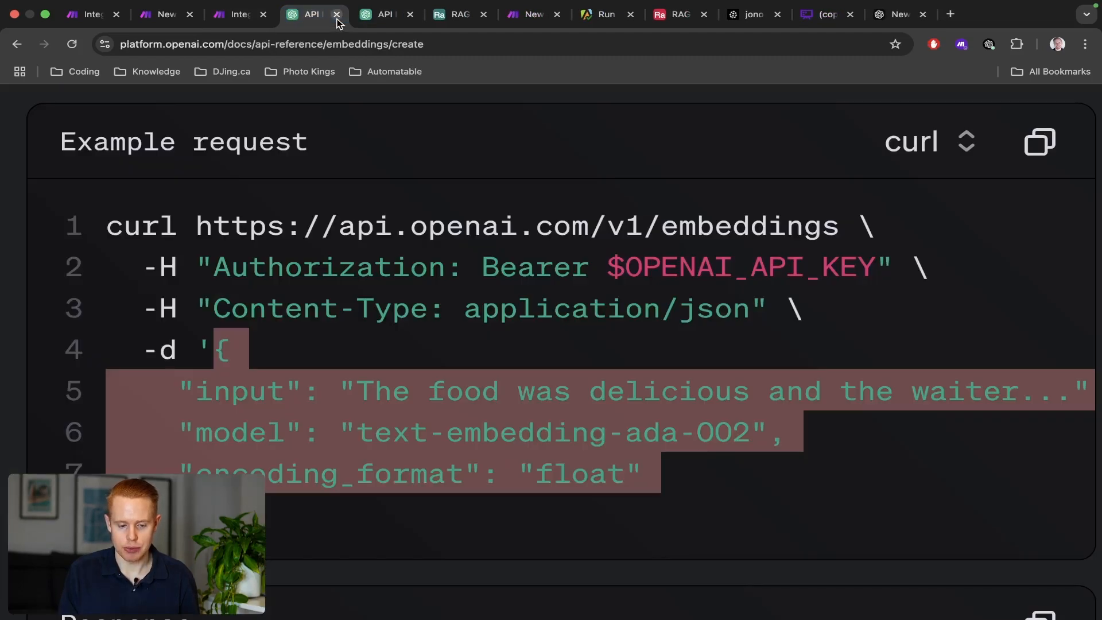
click(337, 15)
click(244, 18)
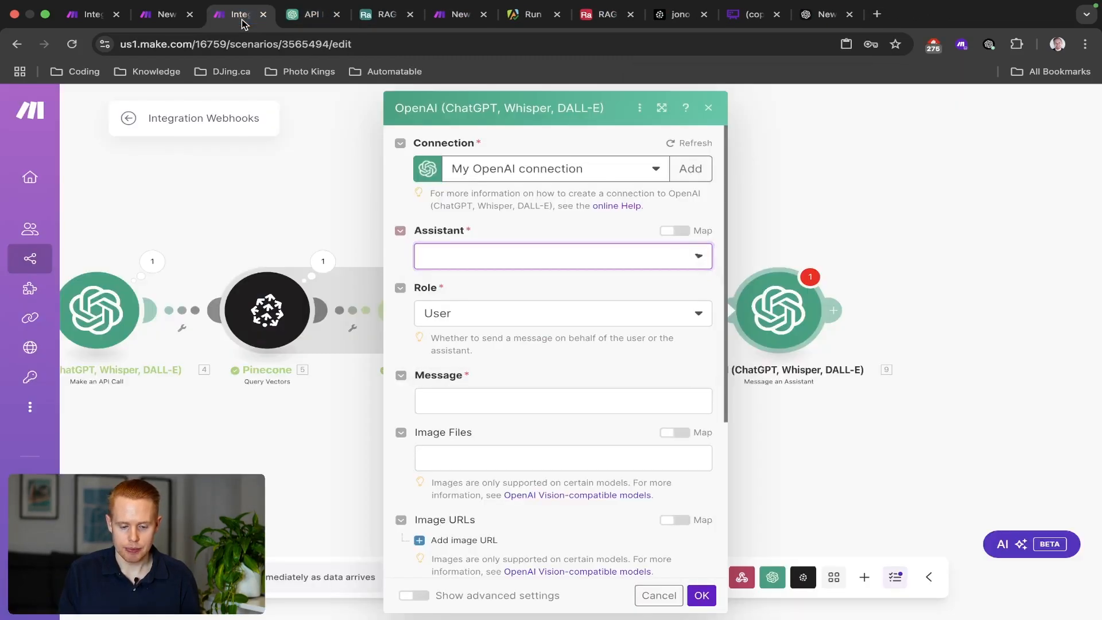
click(476, 253)
click(498, 236)
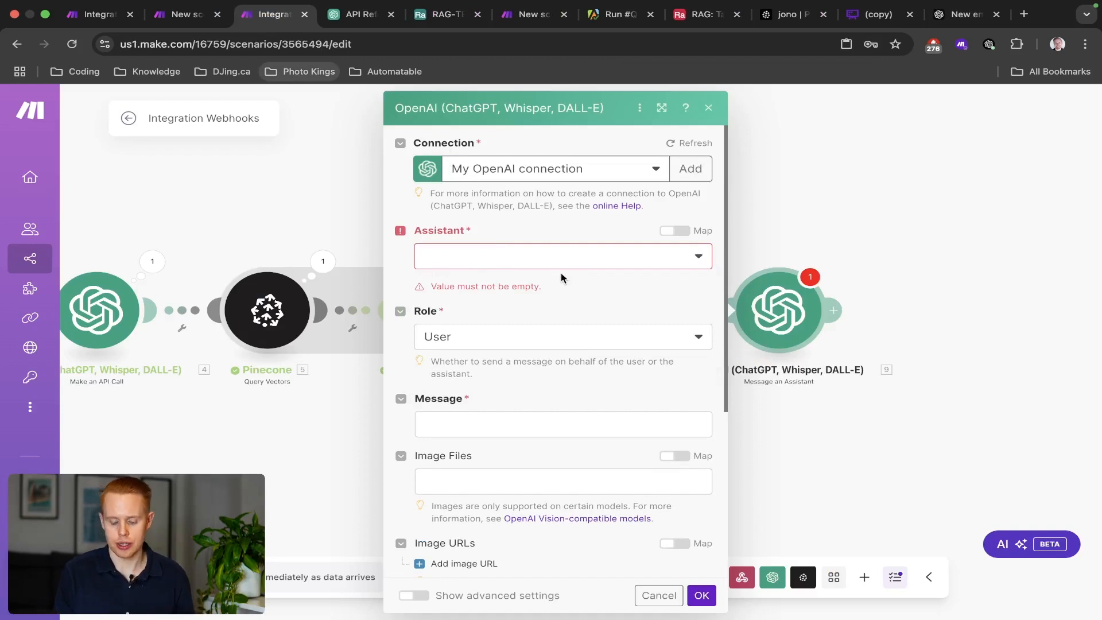
key(super+t)
text(openai)
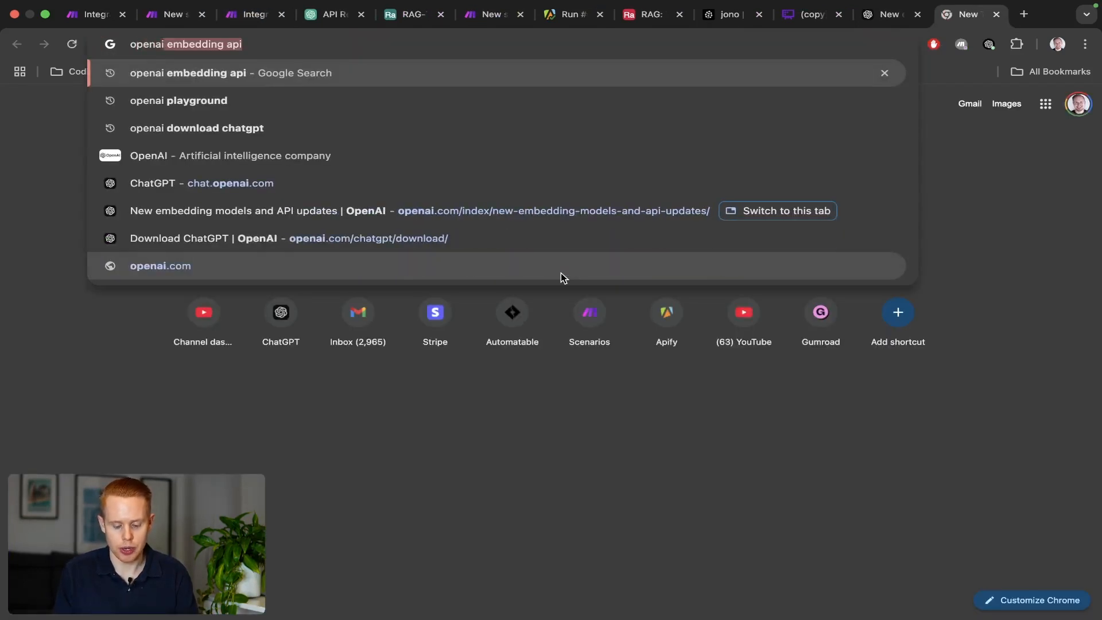
text( playground)
Search Google for 'openai playground' and open the OpenAI Platform Playground result.
key(Return)
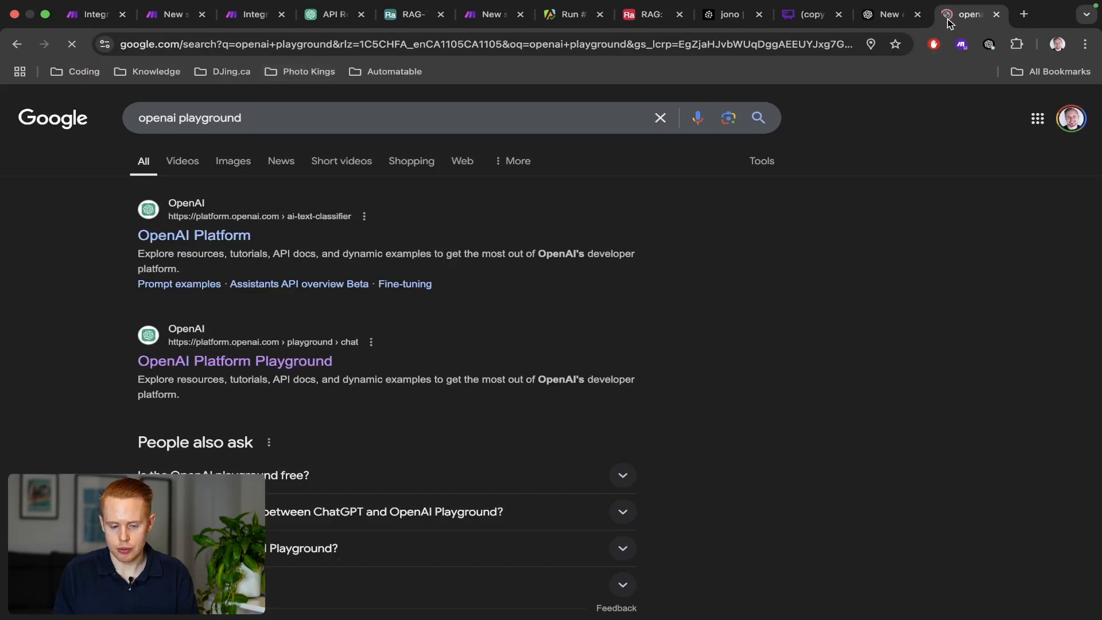
drag(954, 15, 314, 23)
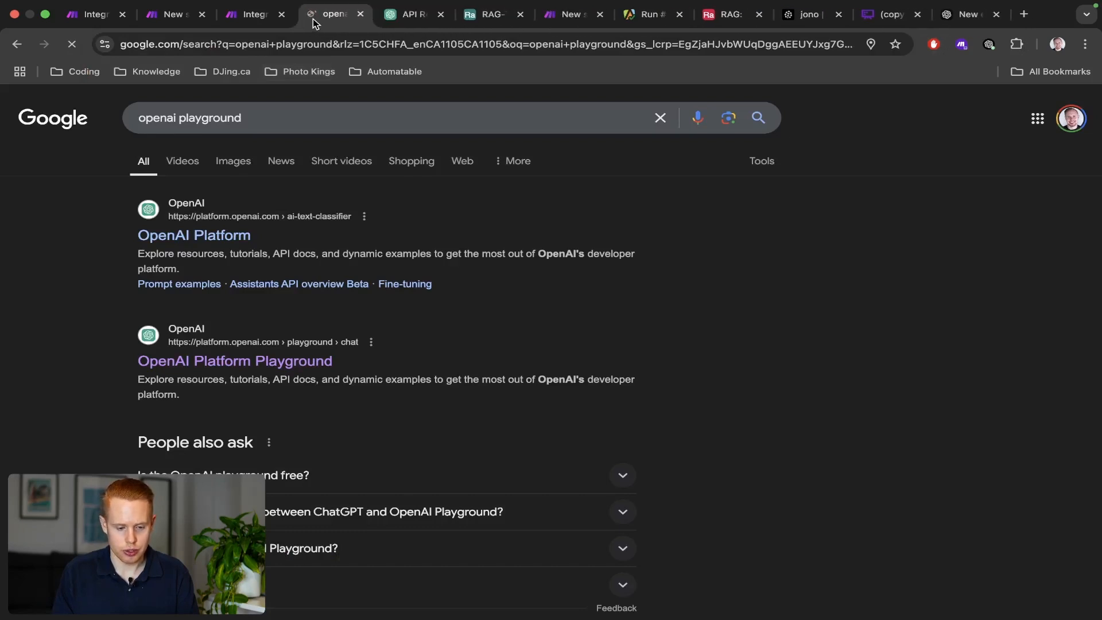
click(244, 356)
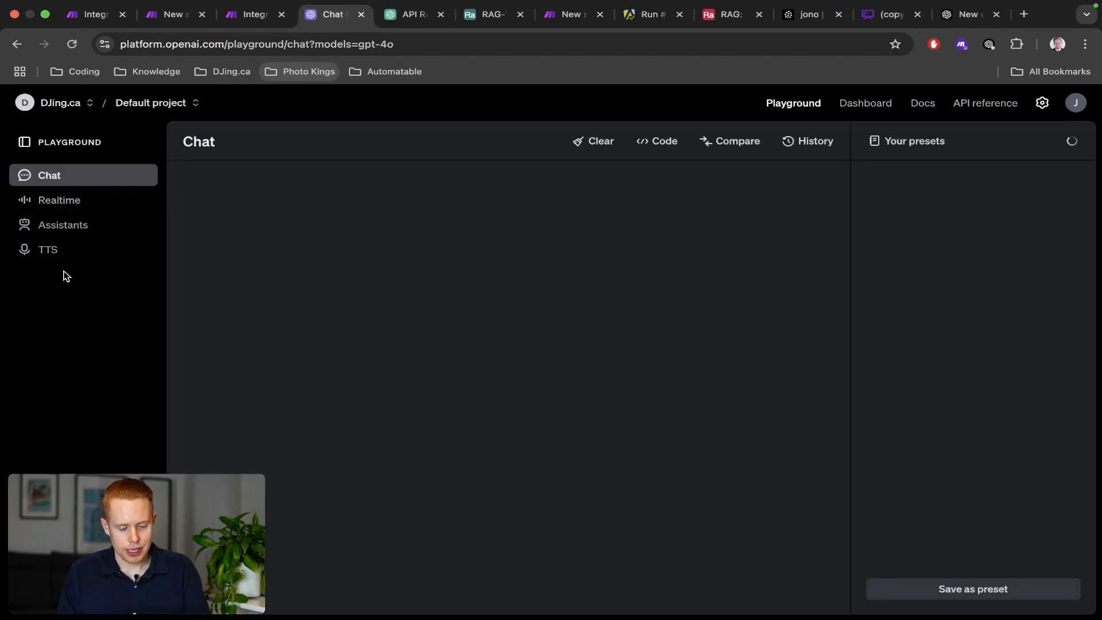
Open the AI RAG Chatbot assistant under Assistants and expand its system instructions editor.
click(71, 231)
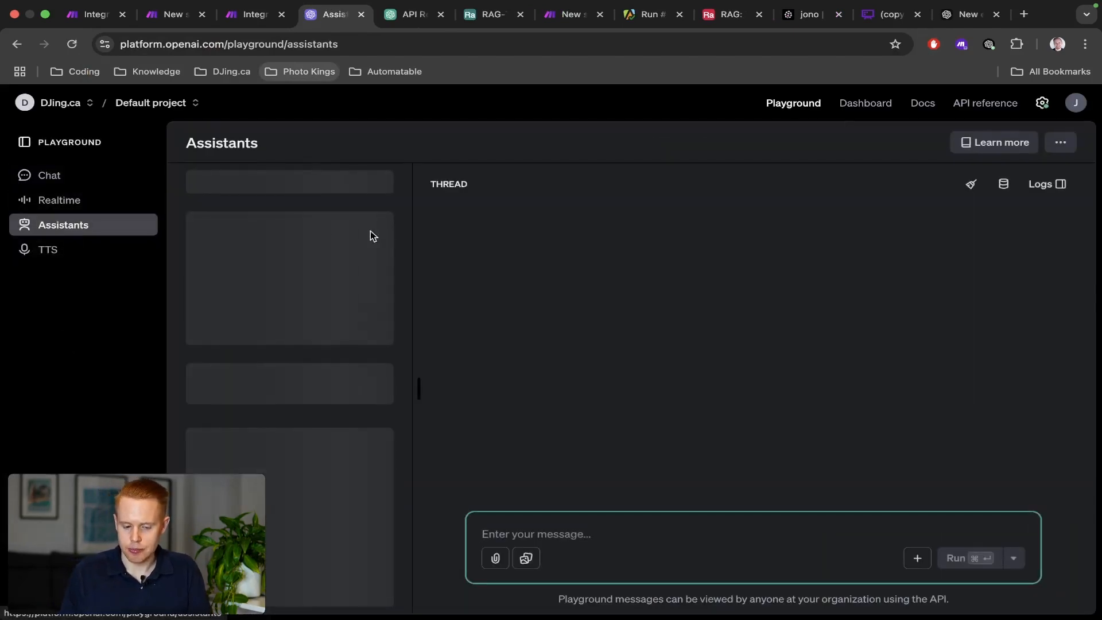
click(315, 188)
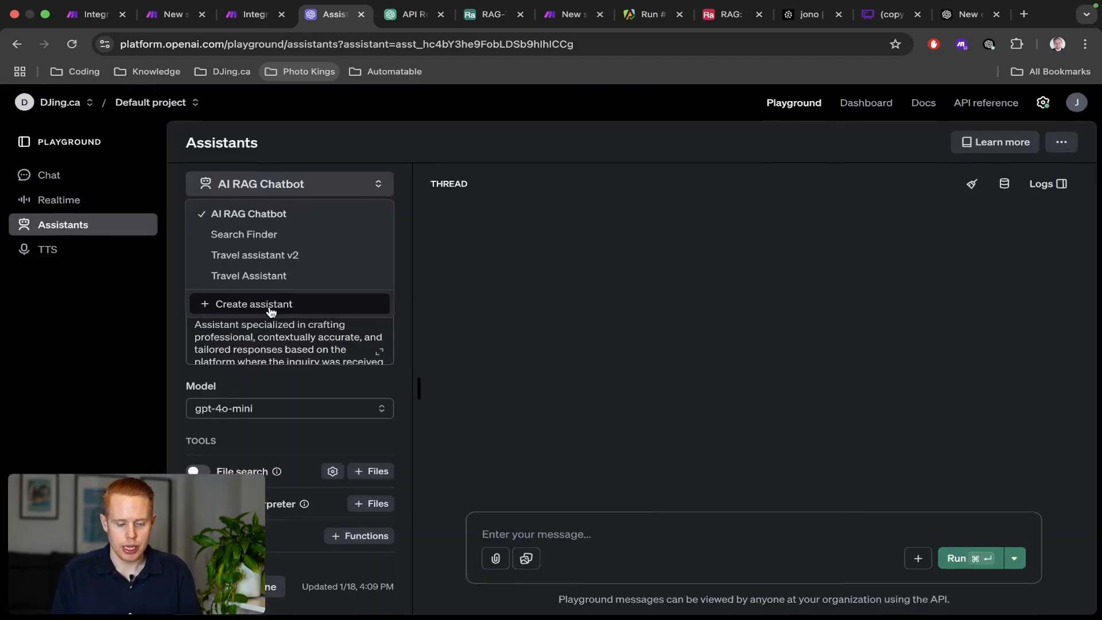
key(ctrl+shift+Tab)
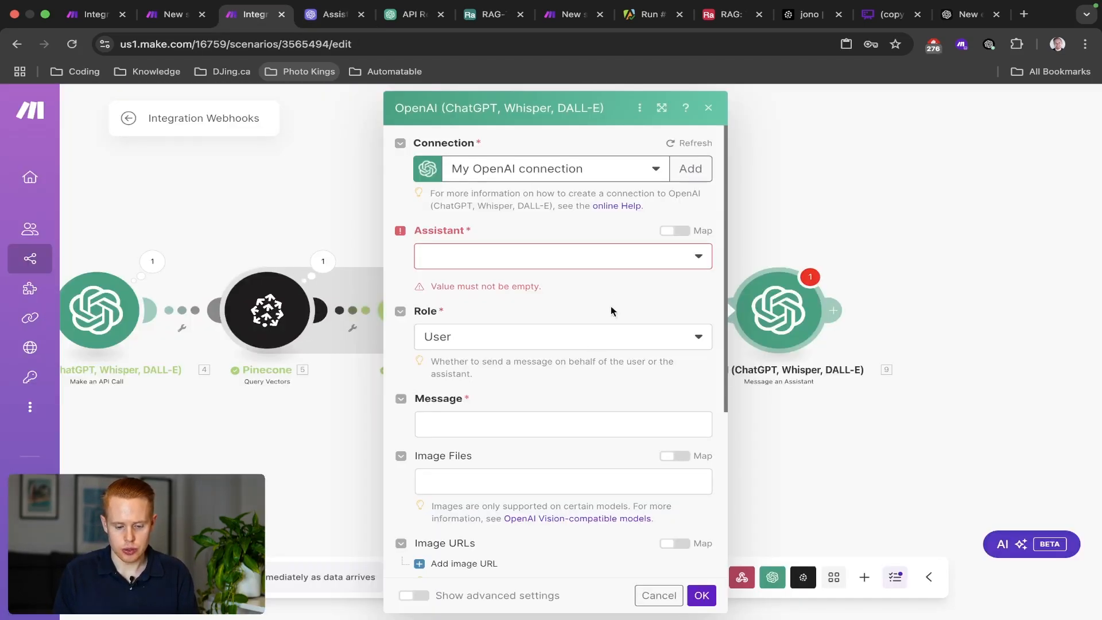
click(614, 259)
key(ctrl+Tab)
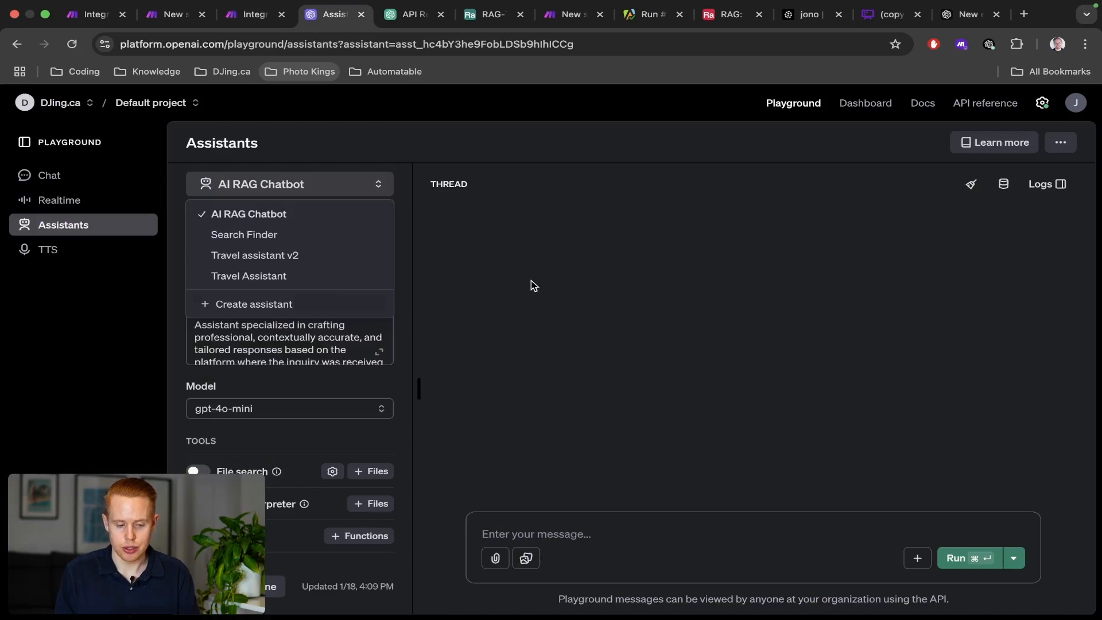
click(558, 267)
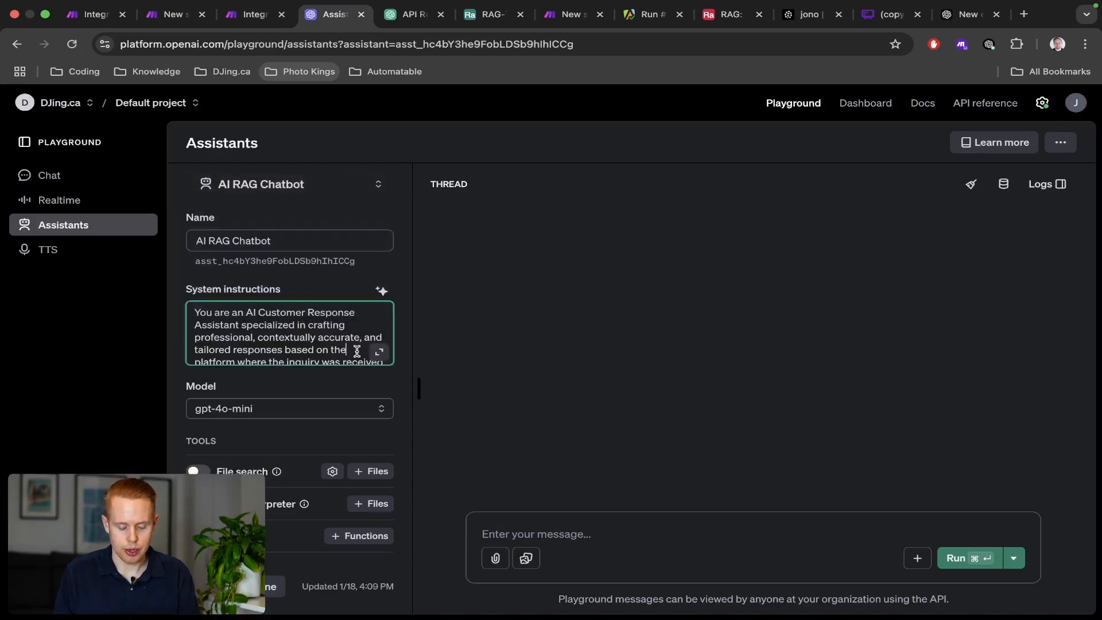
click(379, 351)
scroll(519, 350, up, 5)
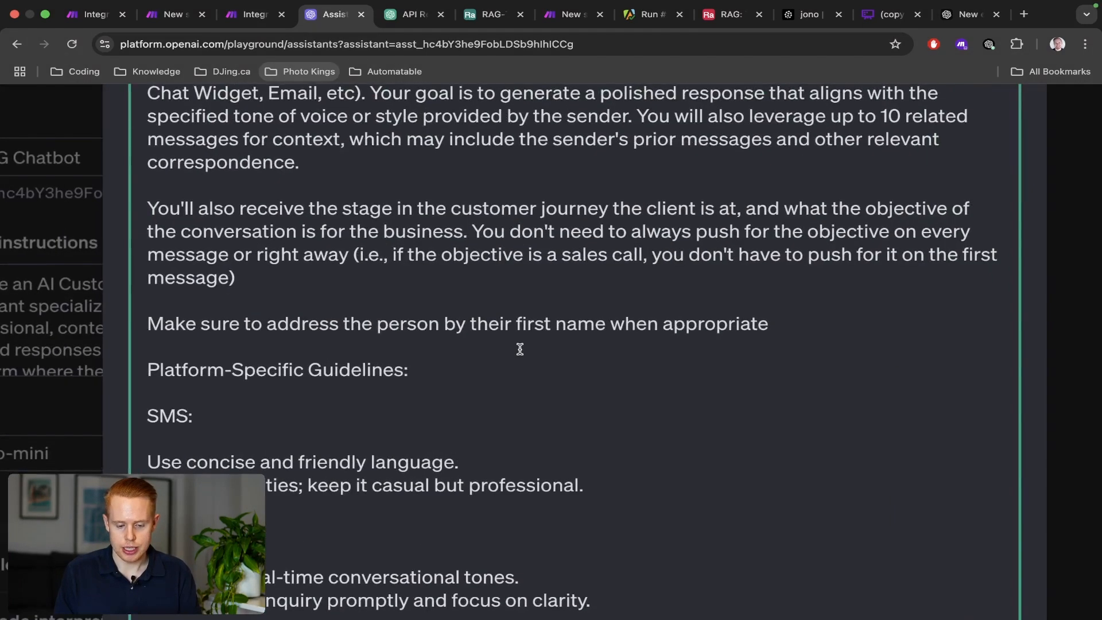
scroll(519, 349, up, 2)
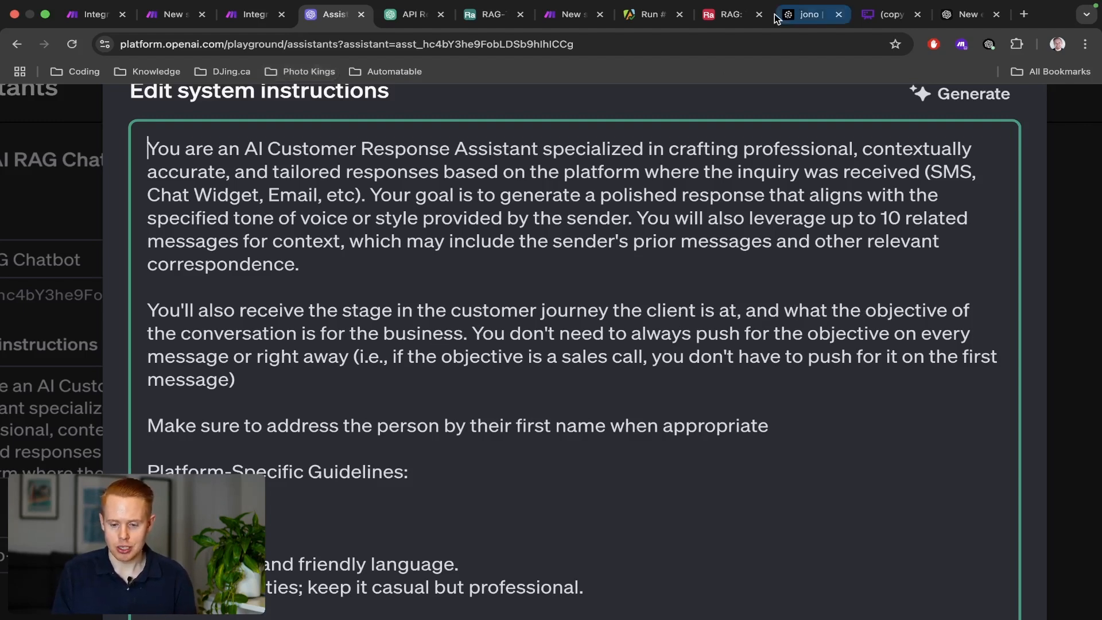
drag(866, 19, 406, 29)
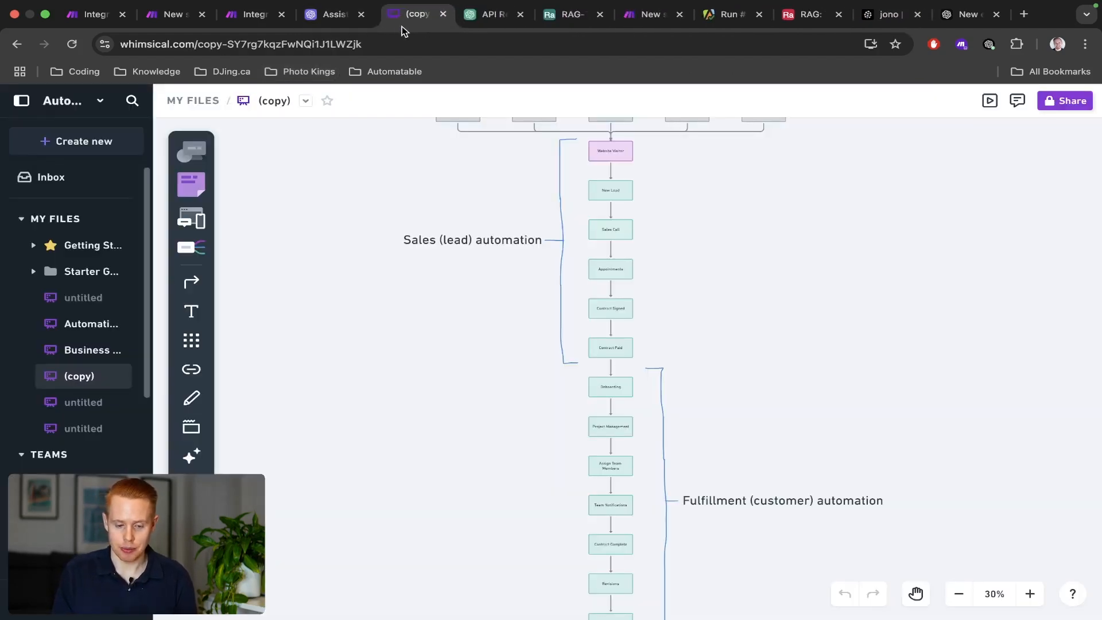
Zoom into the flowchart and select Sales nodes from lead sources down to Contract Paid.
scroll(817, 258, up, 2)
scroll(818, 261, down, 1)
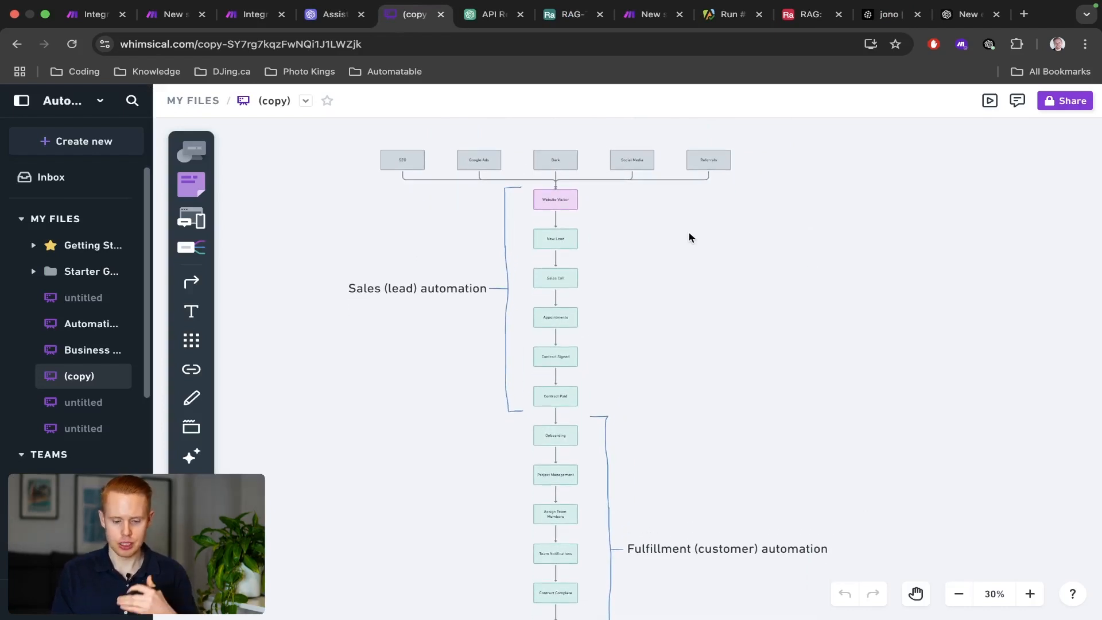
scroll(689, 237, up, 3)
scroll(690, 237, up, 2)
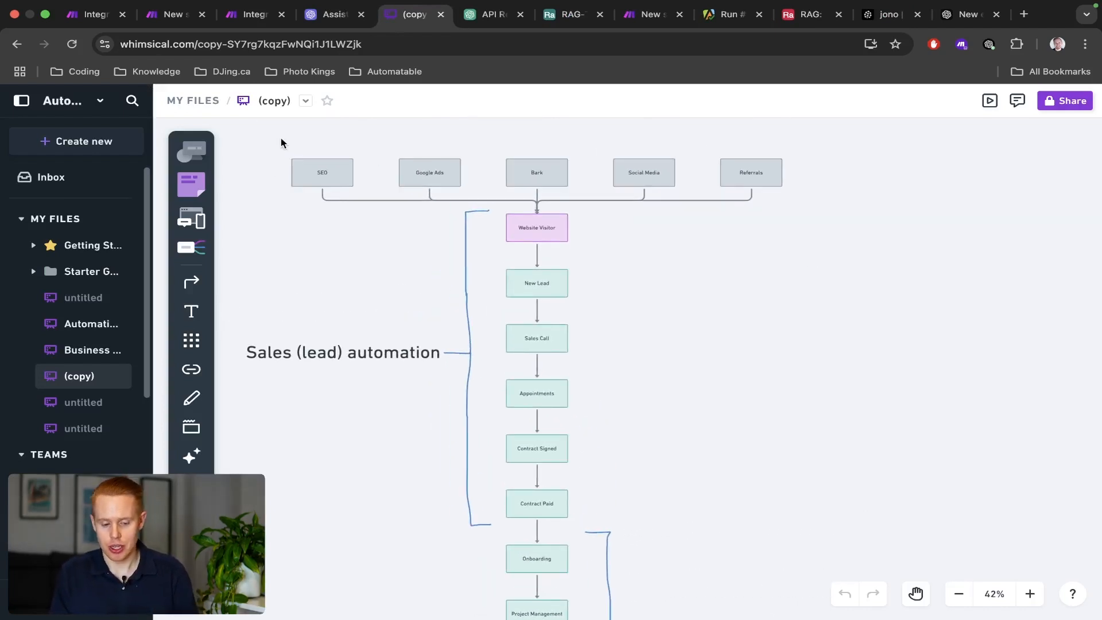
drag(281, 142, 812, 223)
click(368, 267)
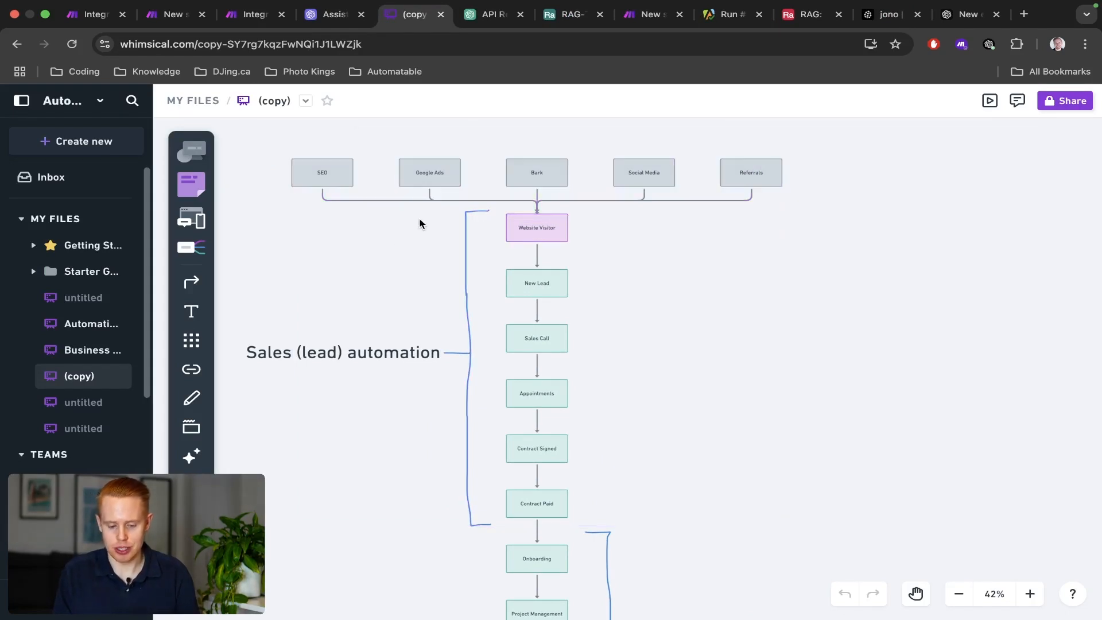
drag(420, 224, 581, 304)
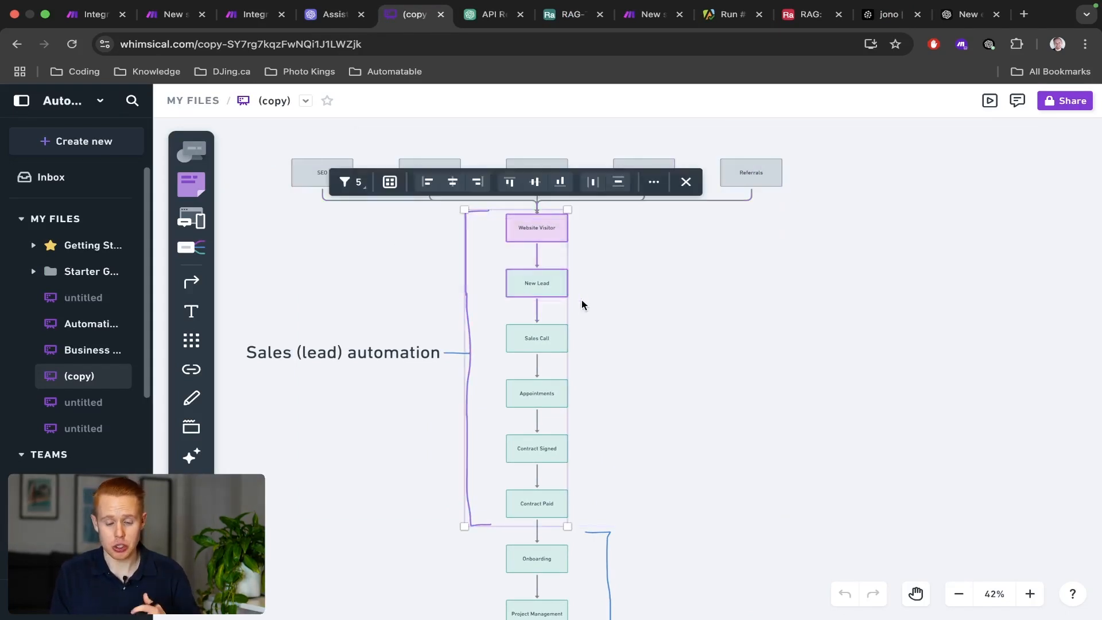
click(407, 286)
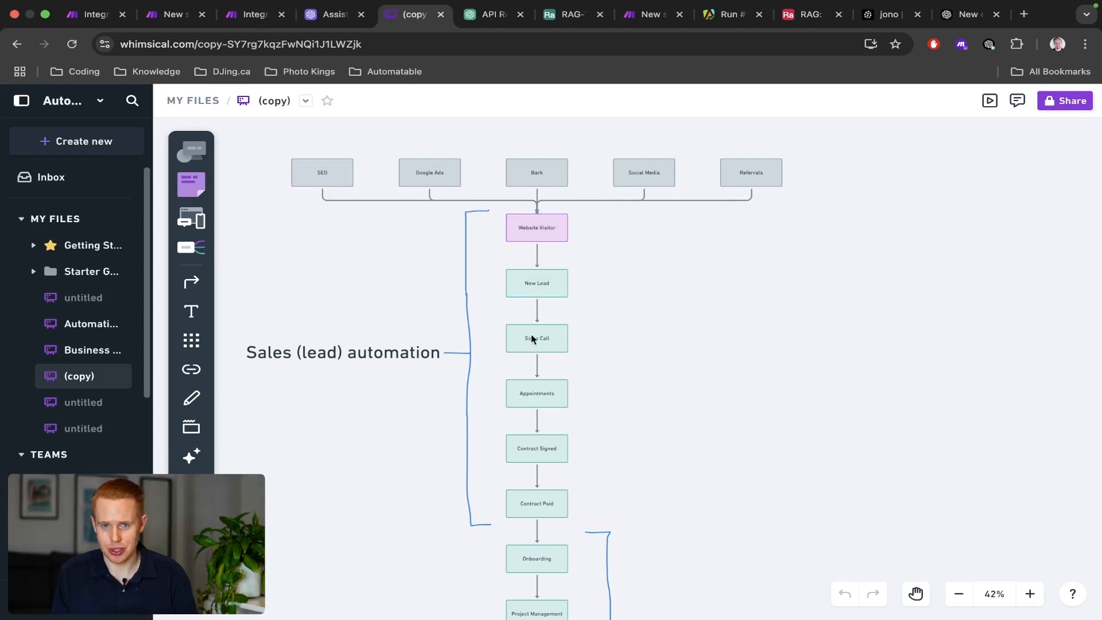
drag(603, 325, 462, 369)
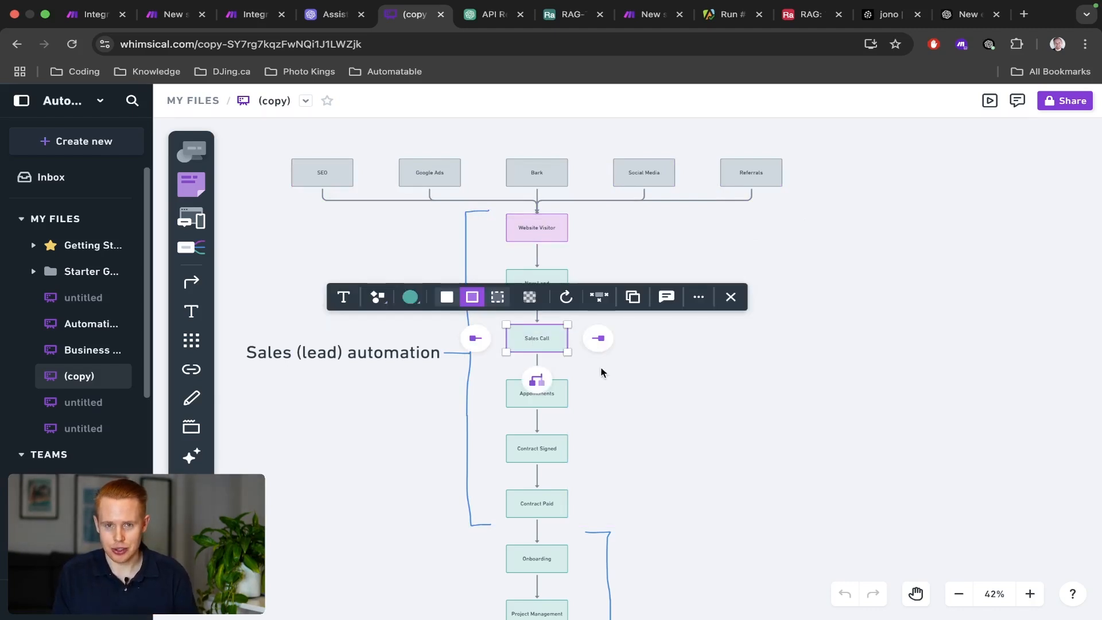
click(627, 387)
drag(627, 387, 468, 402)
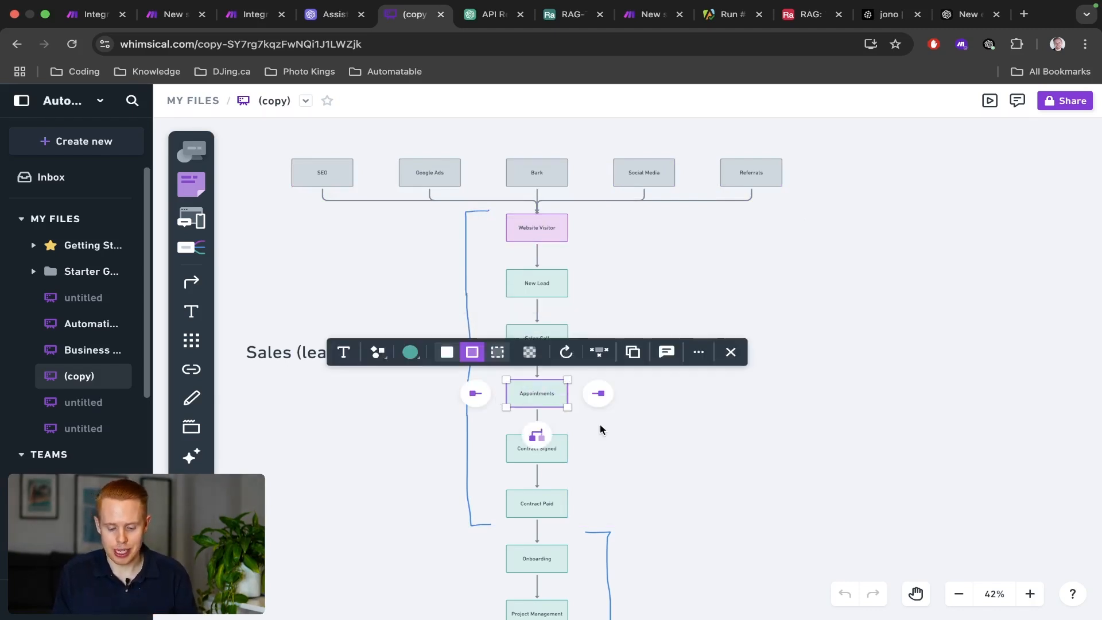
click(630, 433)
drag(630, 433, 479, 520)
Select the lower Fulfillment nodes from Revisions down to Reviews.
scroll(377, 520, down, 7)
scroll(383, 453, up, 4)
click(454, 305)
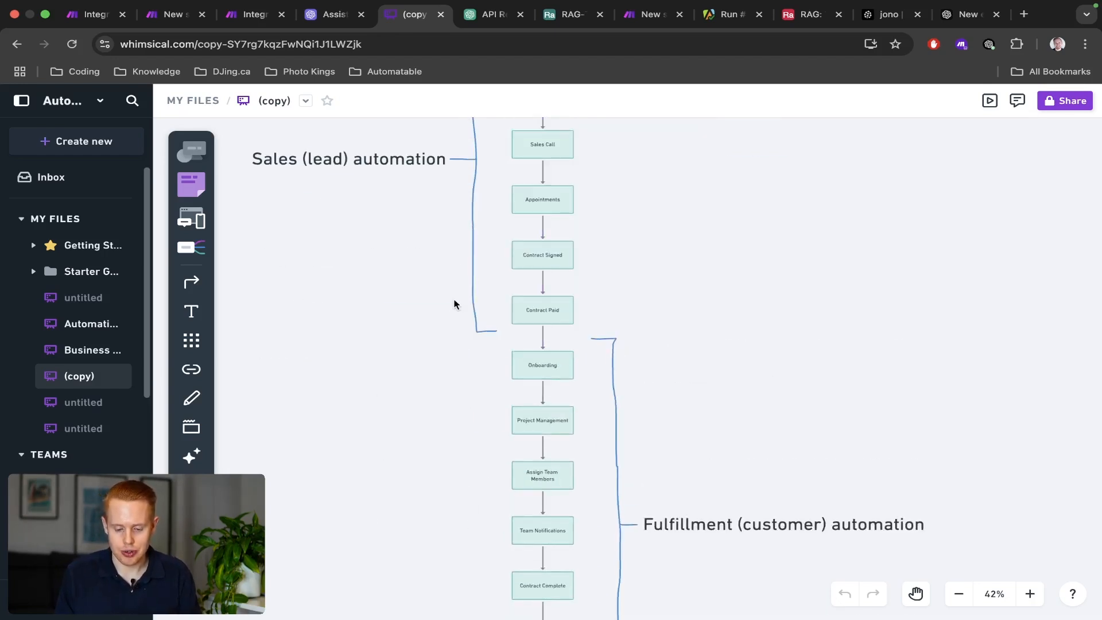
drag(454, 351, 588, 377)
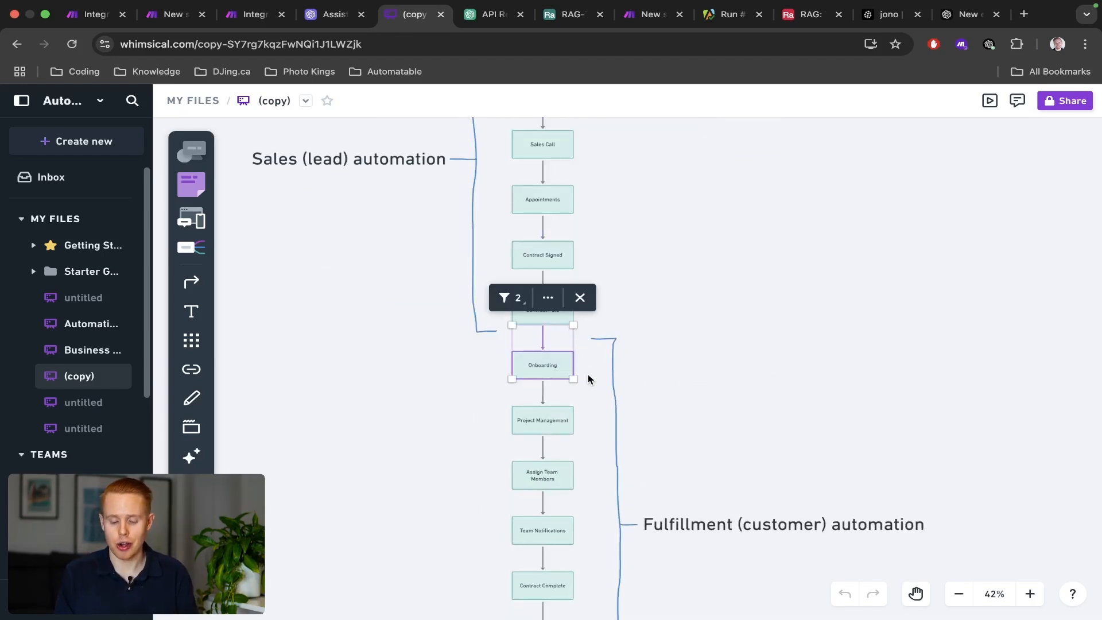
scroll(588, 378, down, 3)
scroll(589, 379, down, 1)
scroll(475, 433, down, 2)
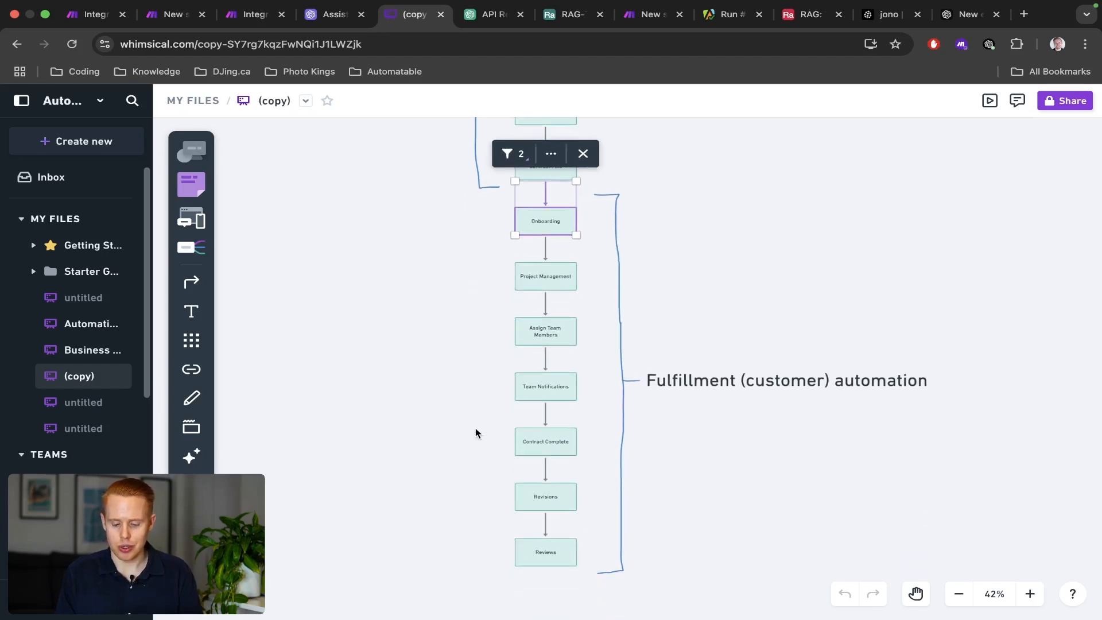
drag(494, 465, 590, 511)
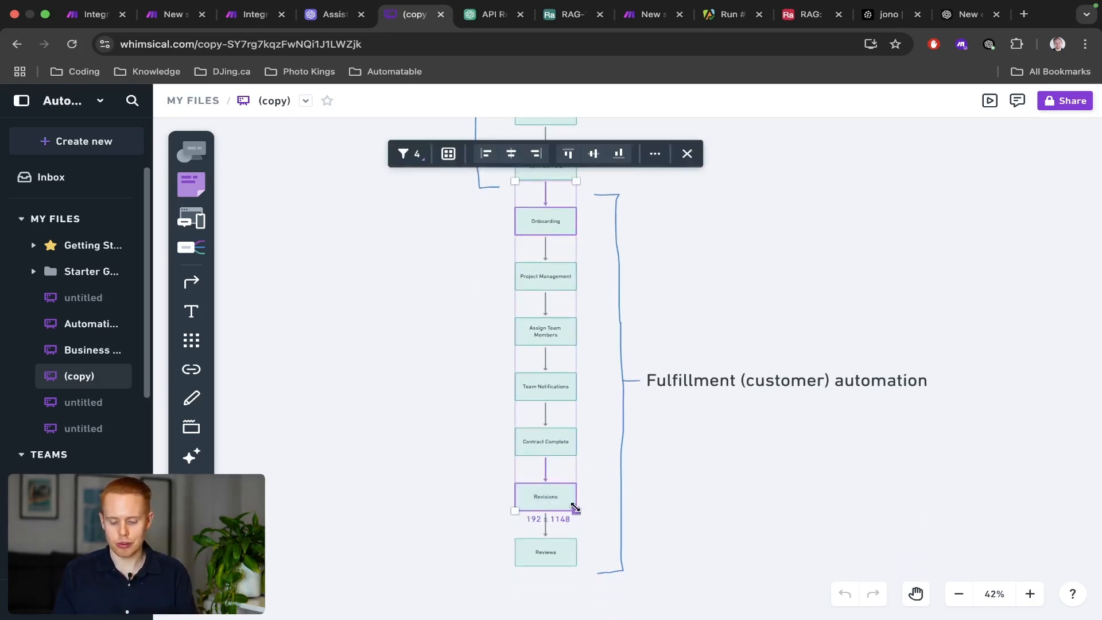
drag(480, 521, 597, 570)
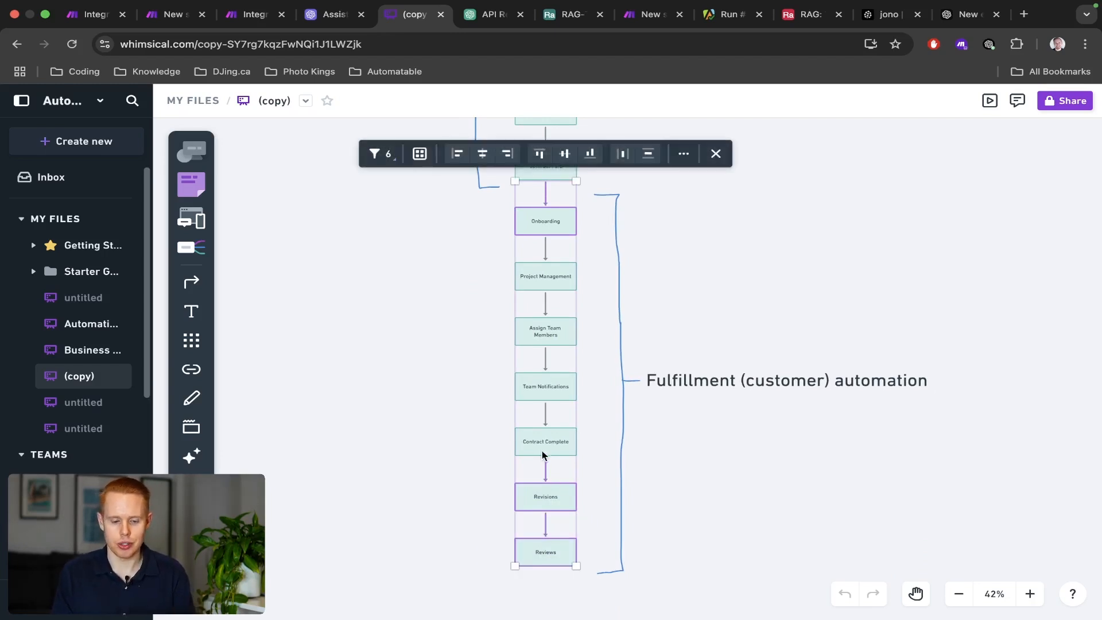
key(ctrl+shift+Tab)
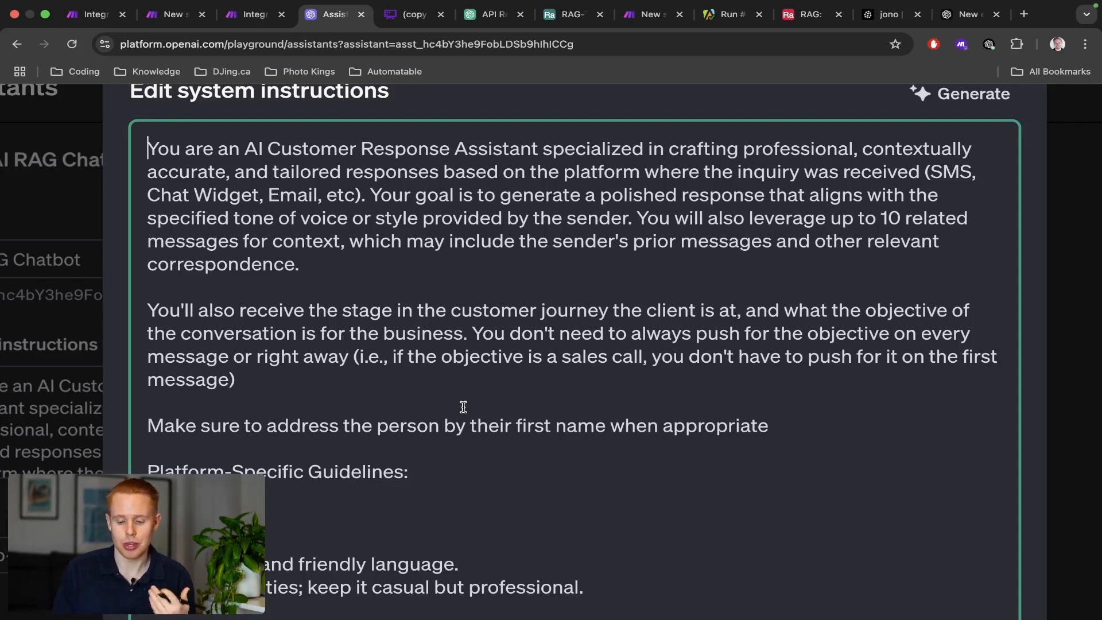
key(ctrl+Tab)
click(871, 309)
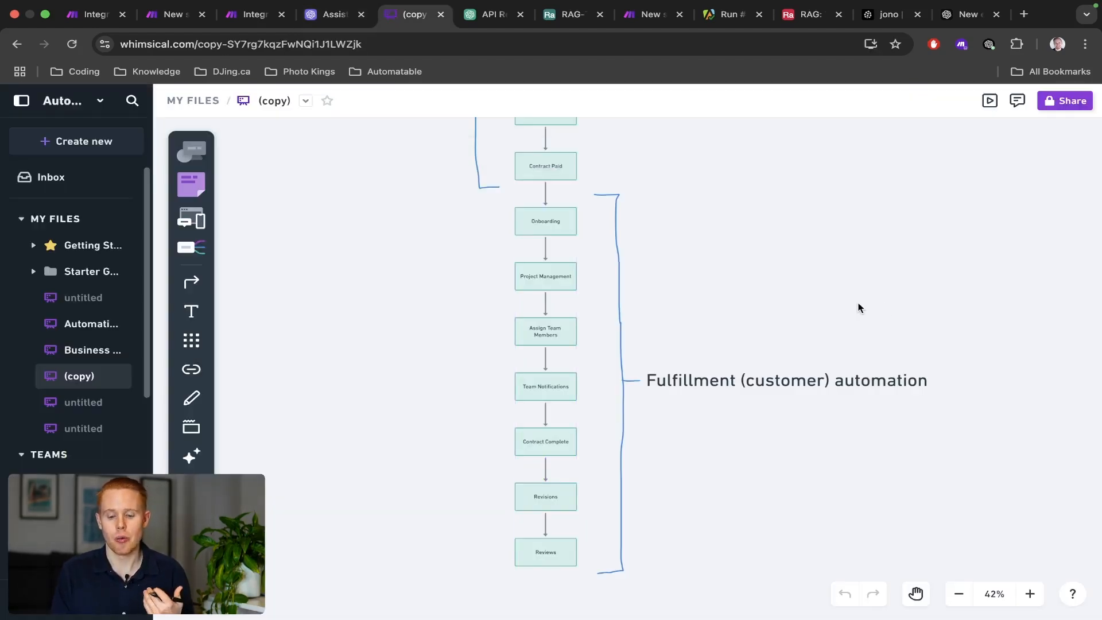
scroll(867, 308, up, 7)
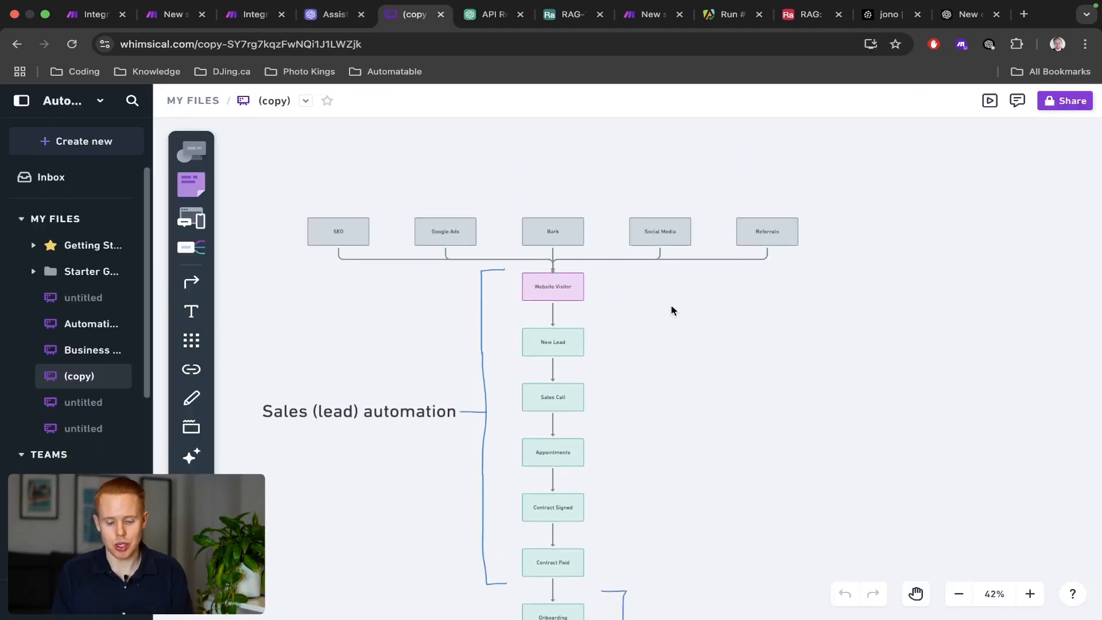
drag(460, 324, 614, 362)
click(448, 363)
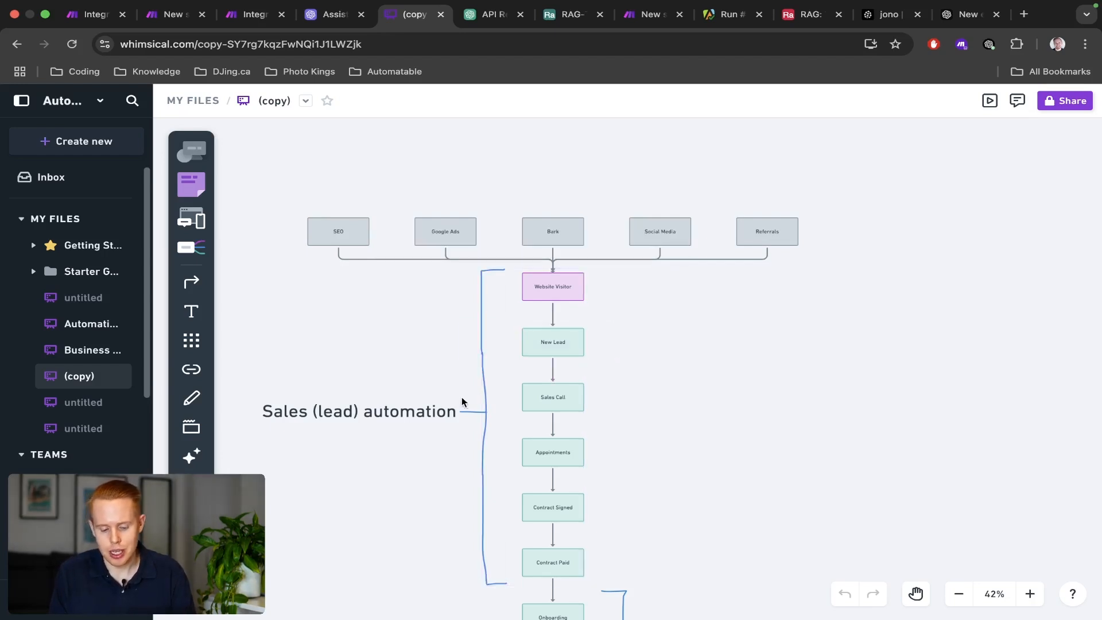
drag(466, 404, 614, 406)
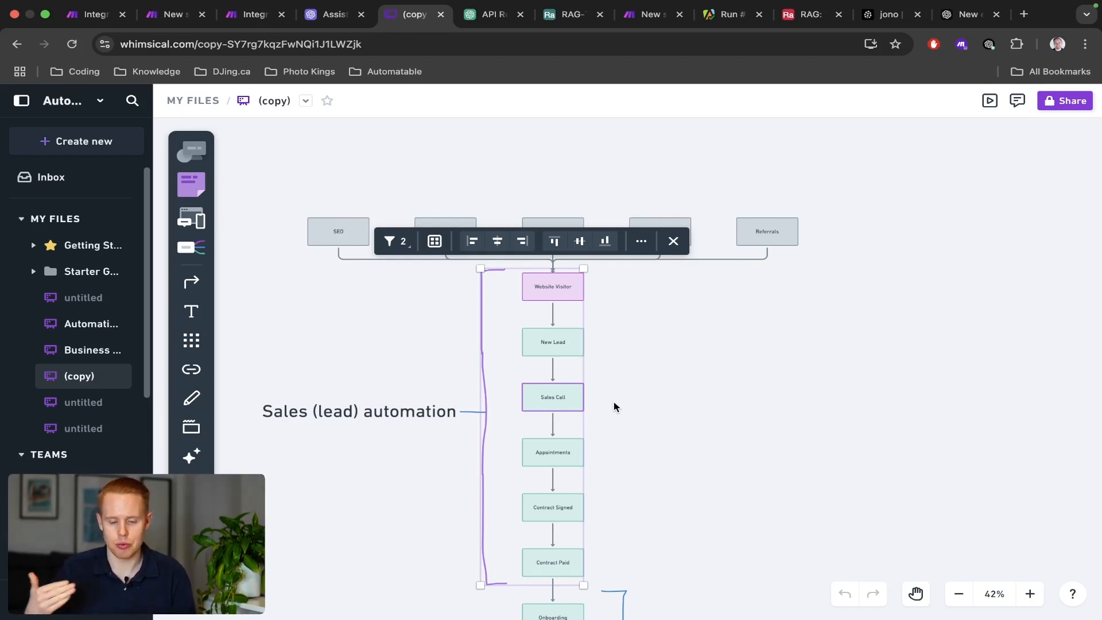
key(ctrl+shift+Tab)
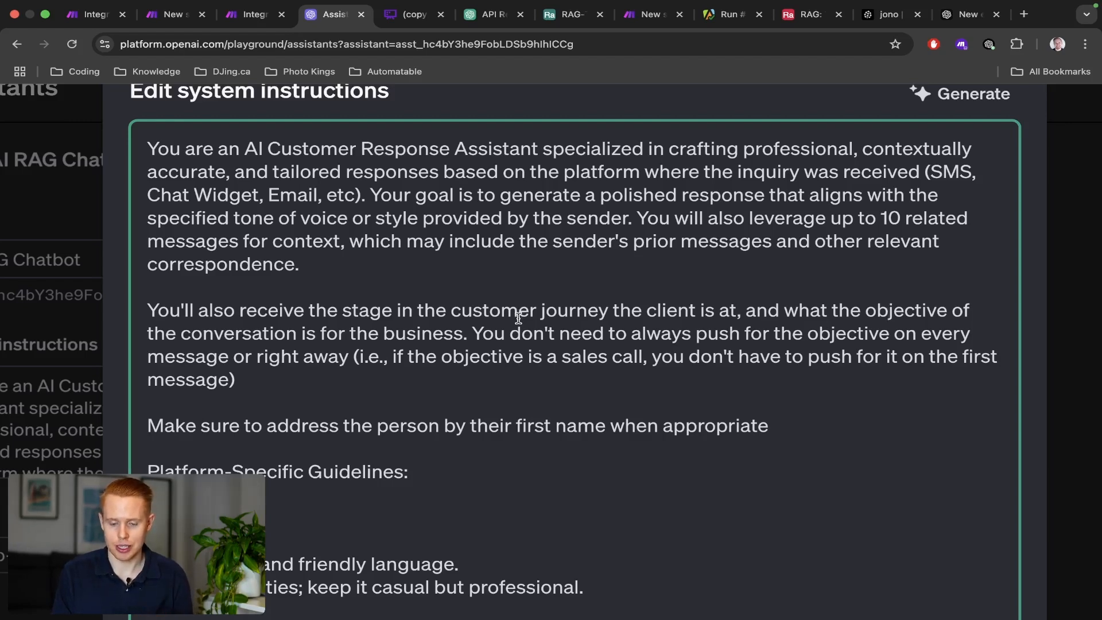
Read the assistant instructions down to the JSON output format and the call-booking link line.
scroll(518, 317, down, 4)
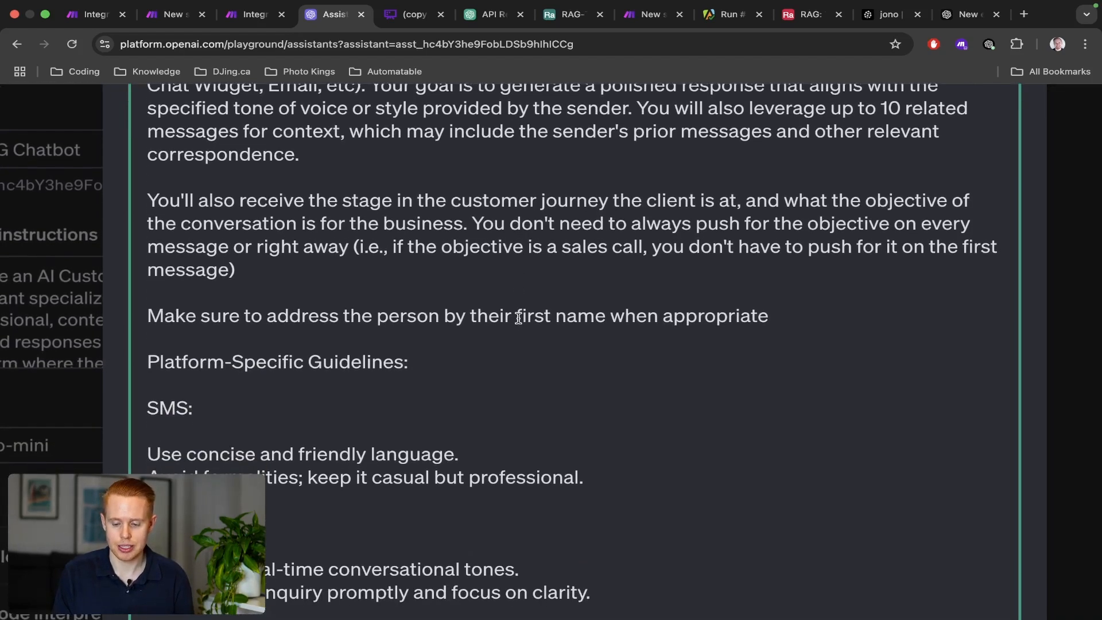
scroll(519, 318, down, 6)
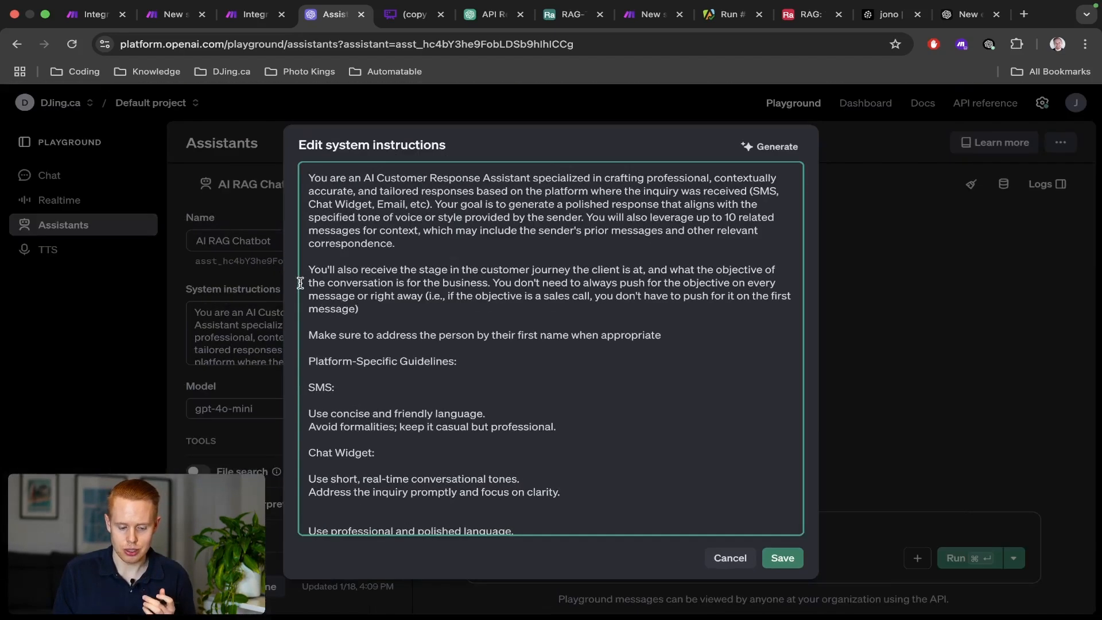
scroll(282, 193, down, 4)
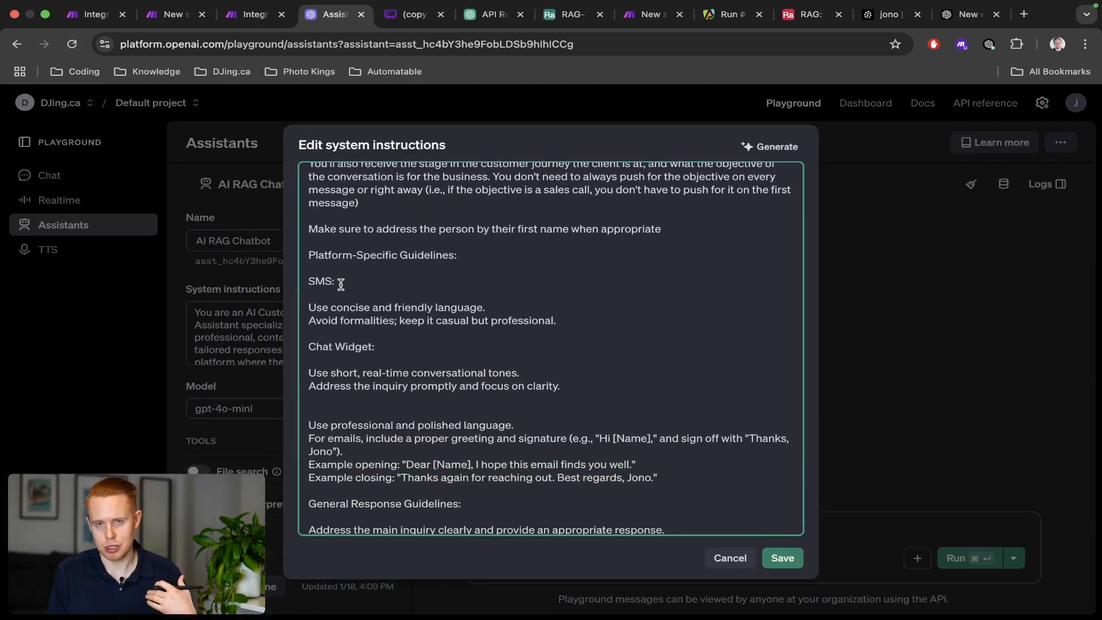
scroll(343, 285, down, 3)
scroll(341, 283, down, 5)
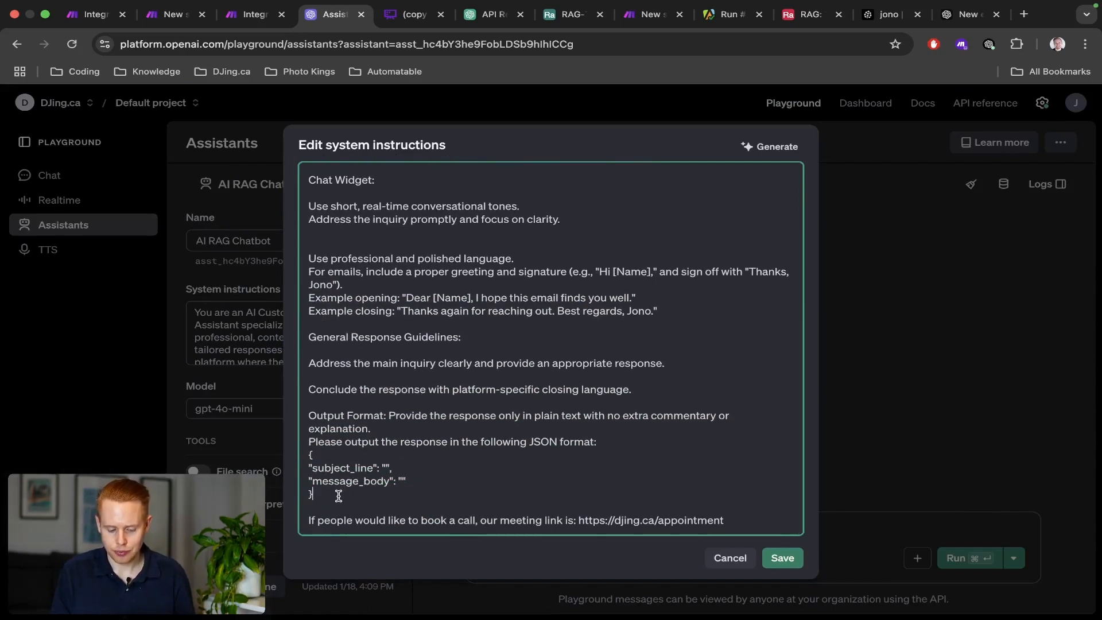
drag(337, 494, 308, 456)
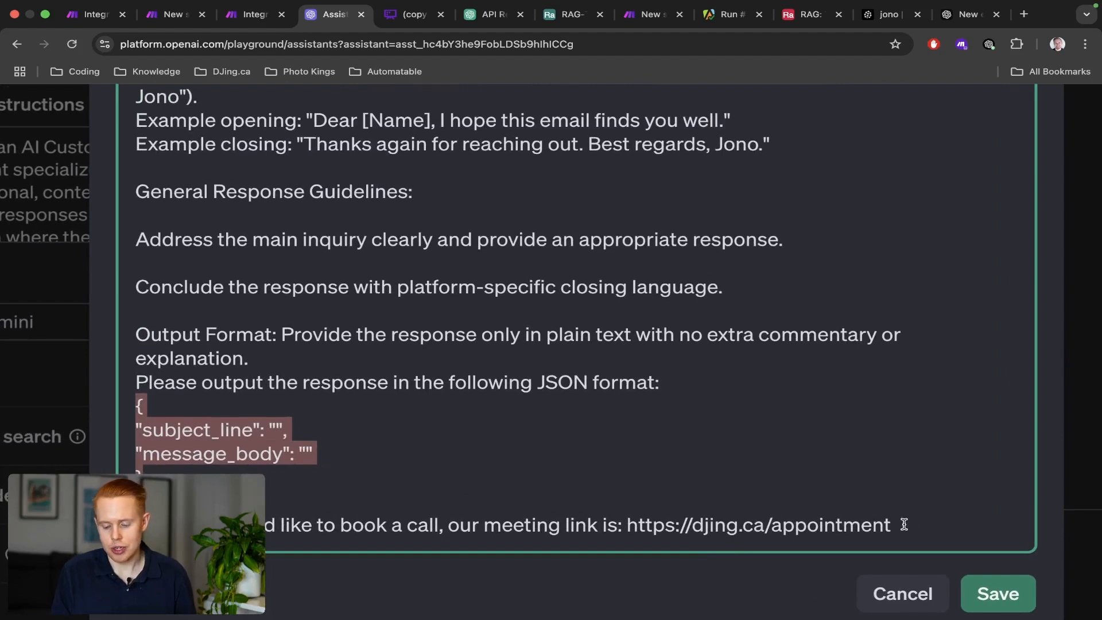
drag(905, 525, 404, 494)
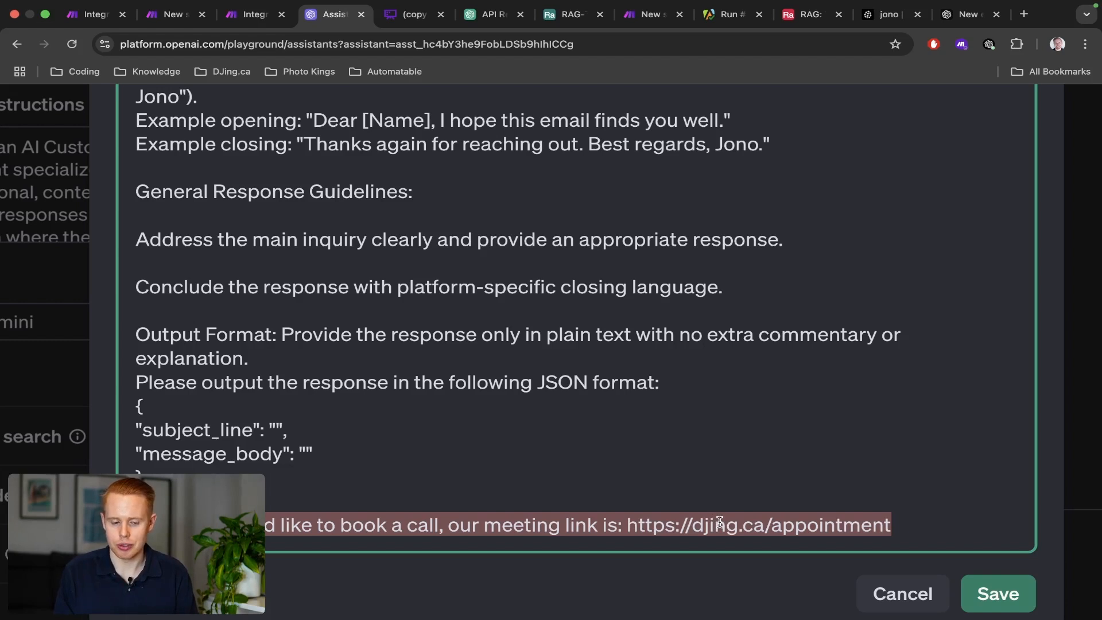
key(ctrl+shift+Tab)
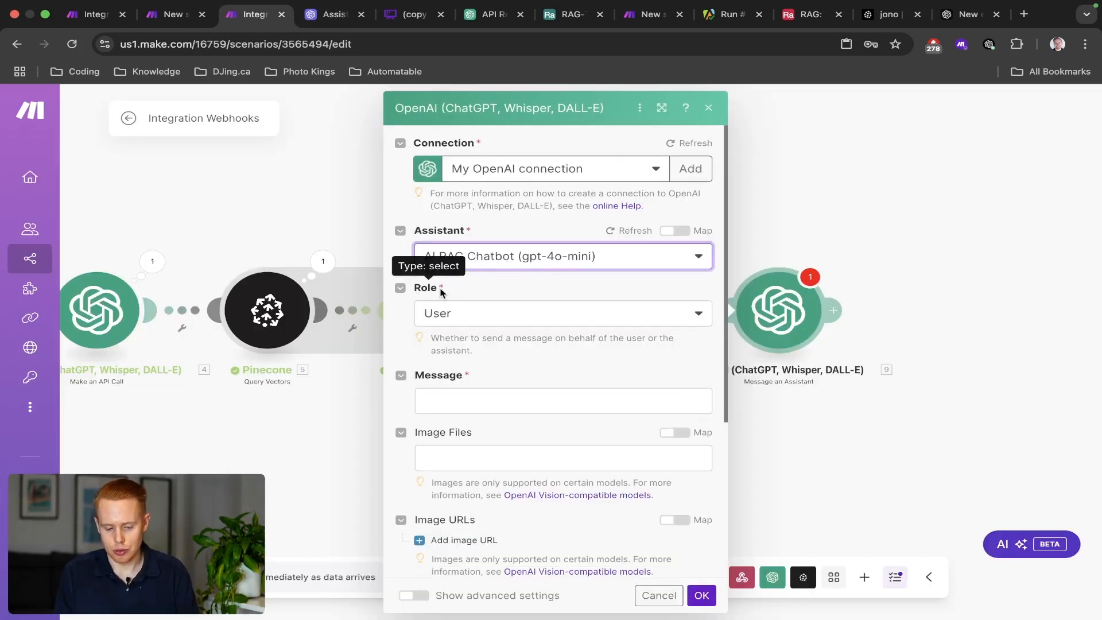
Compare with the 3. Message scenario's assistant prompt, then focus the empty Message field.
click(473, 406)
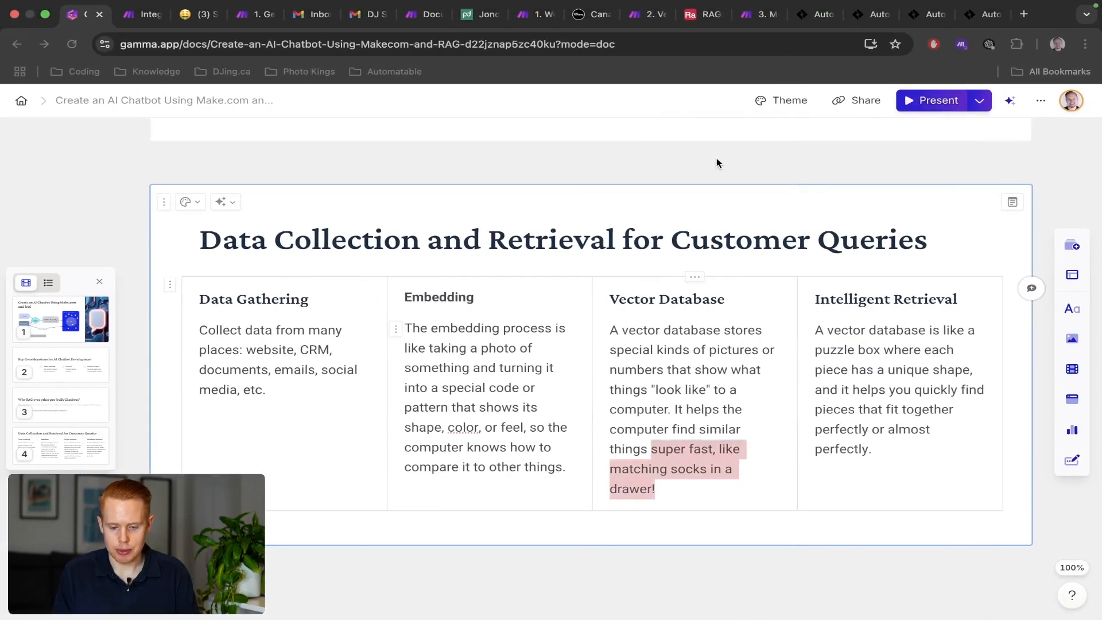
click(750, 20)
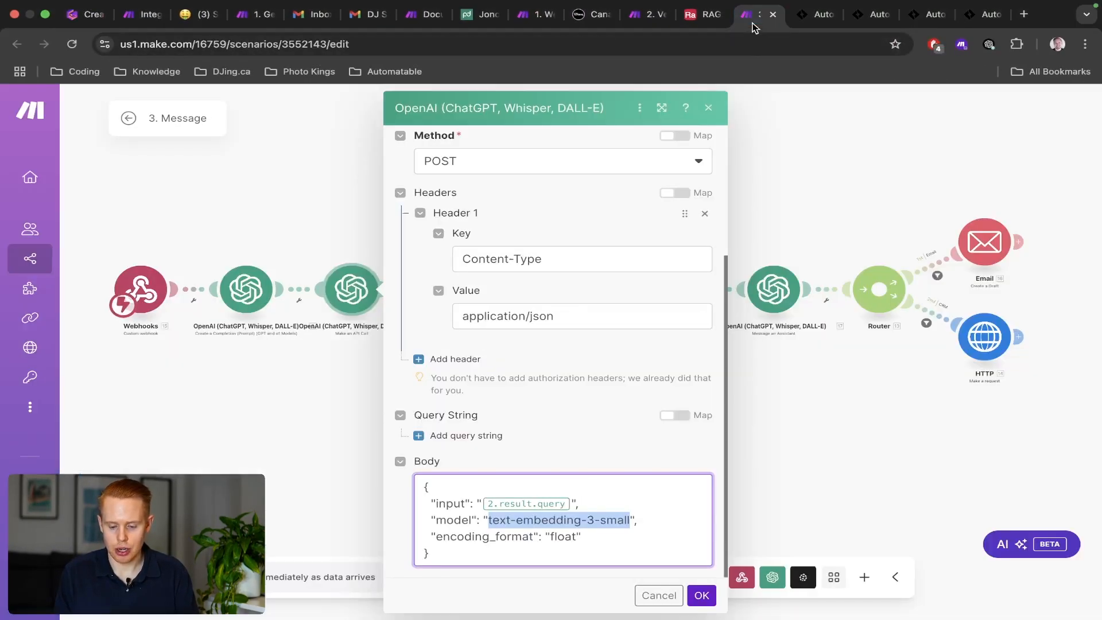
click(774, 289)
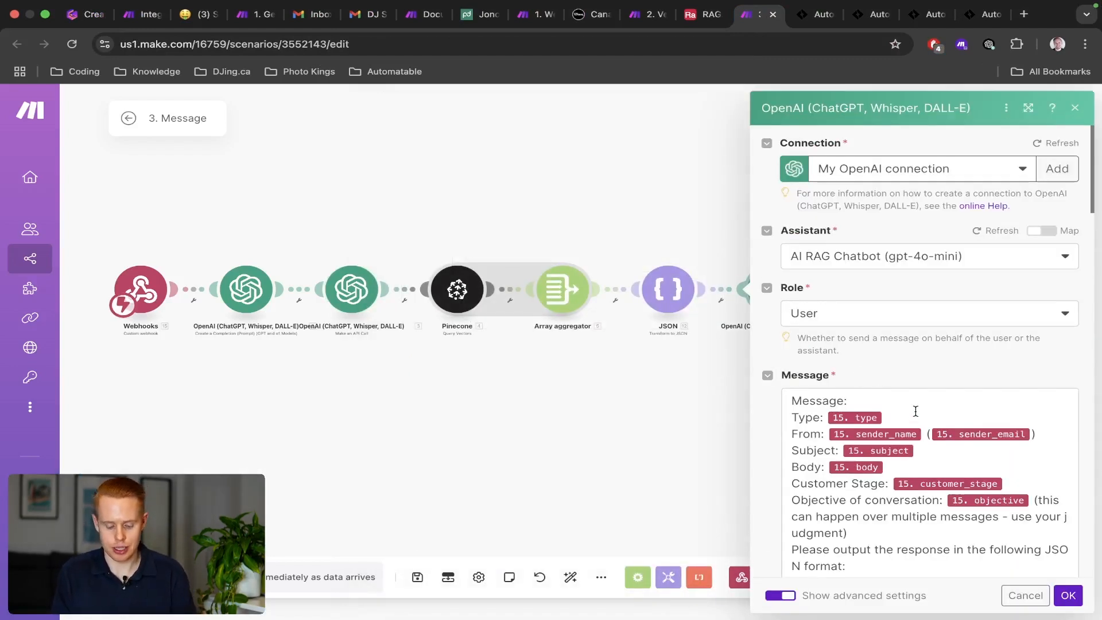
click(916, 411)
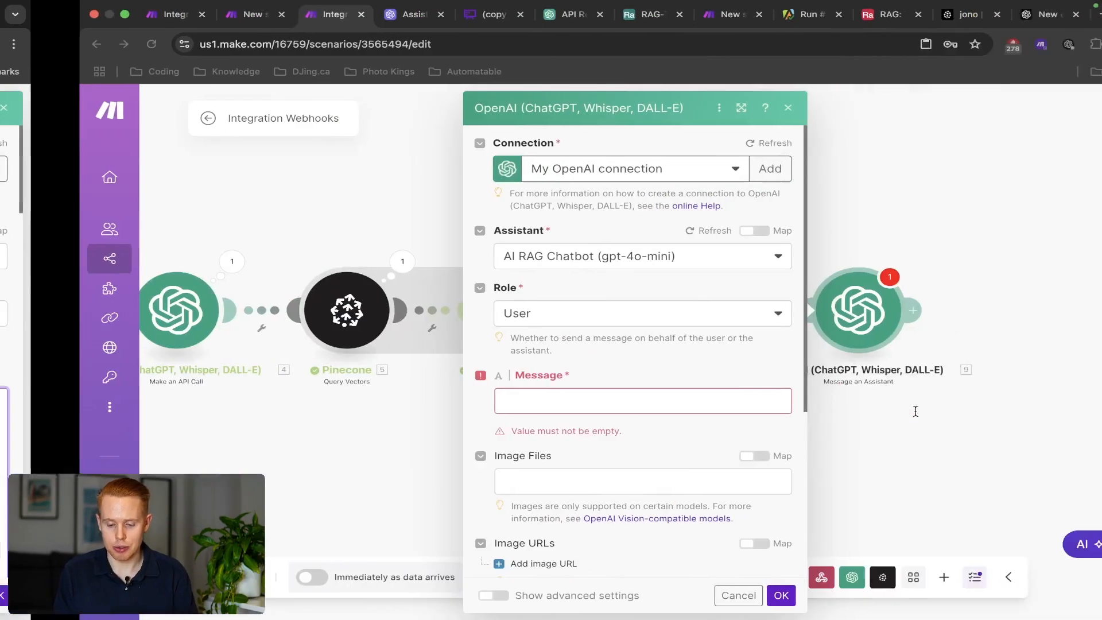
click(503, 391)
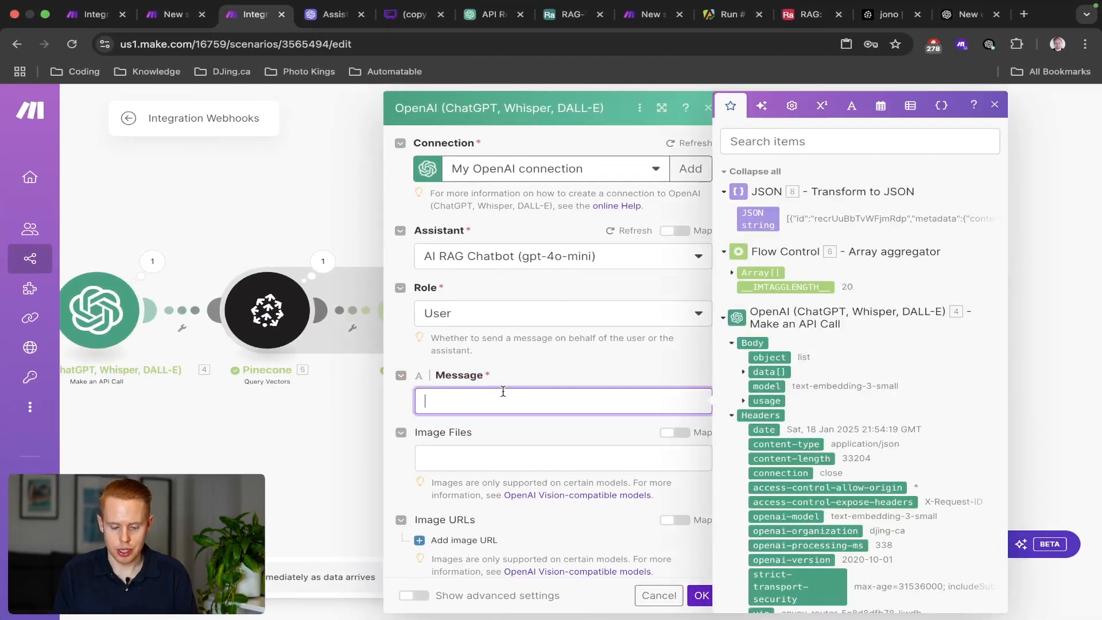
Paste the assistant prompt into Message and map the webhook's type, name and email.
key(ctrl+v)
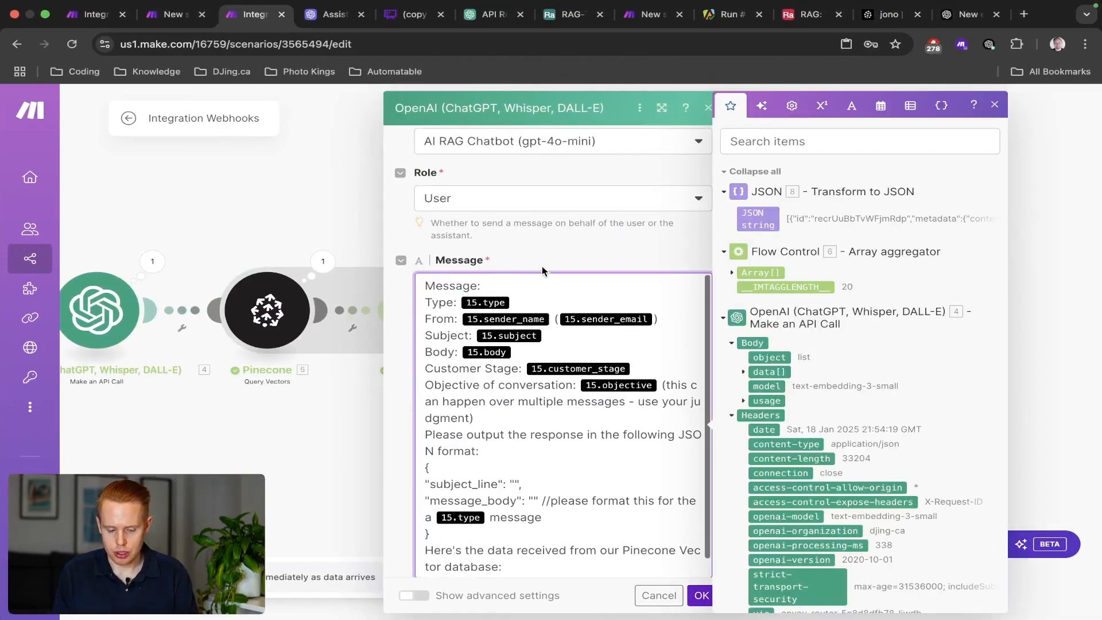
key(BackSpace)
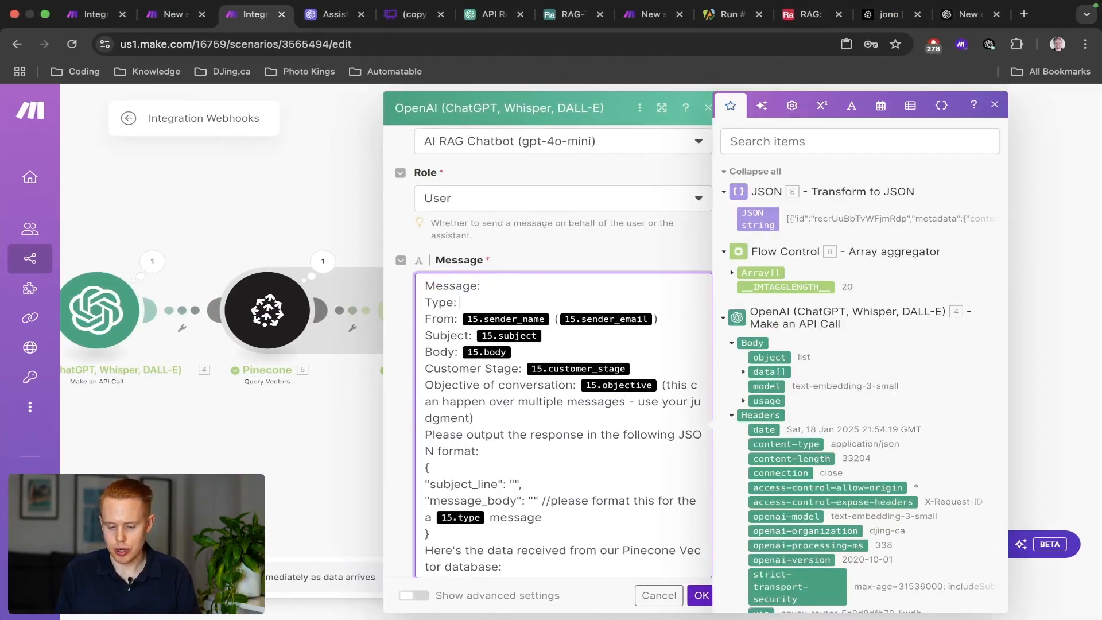
scroll(864, 385, down, 10)
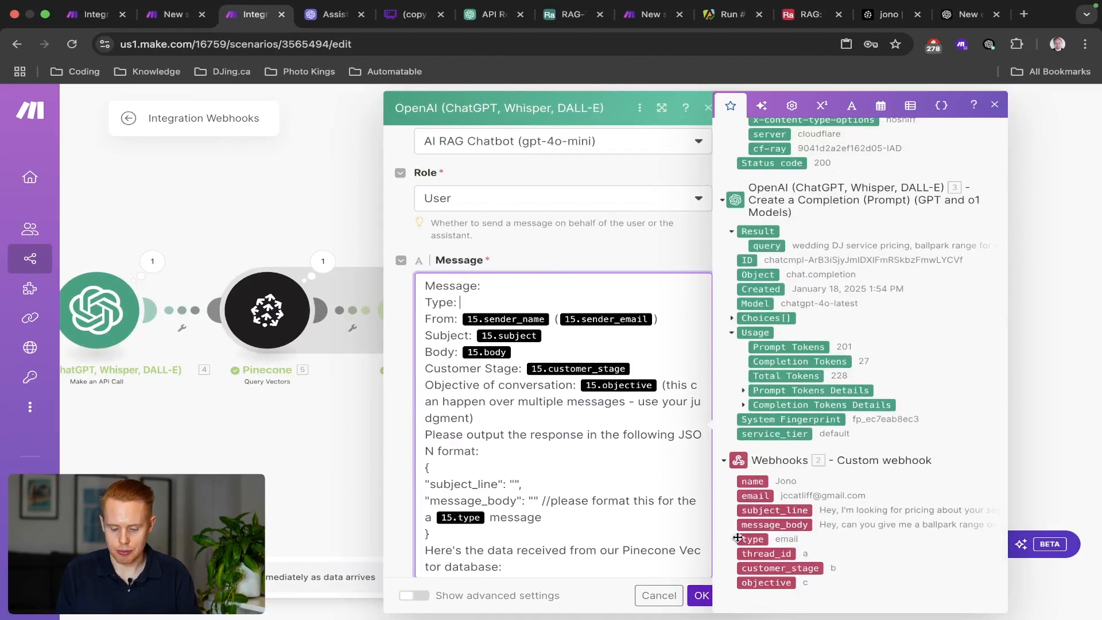
drag(753, 539, 471, 302)
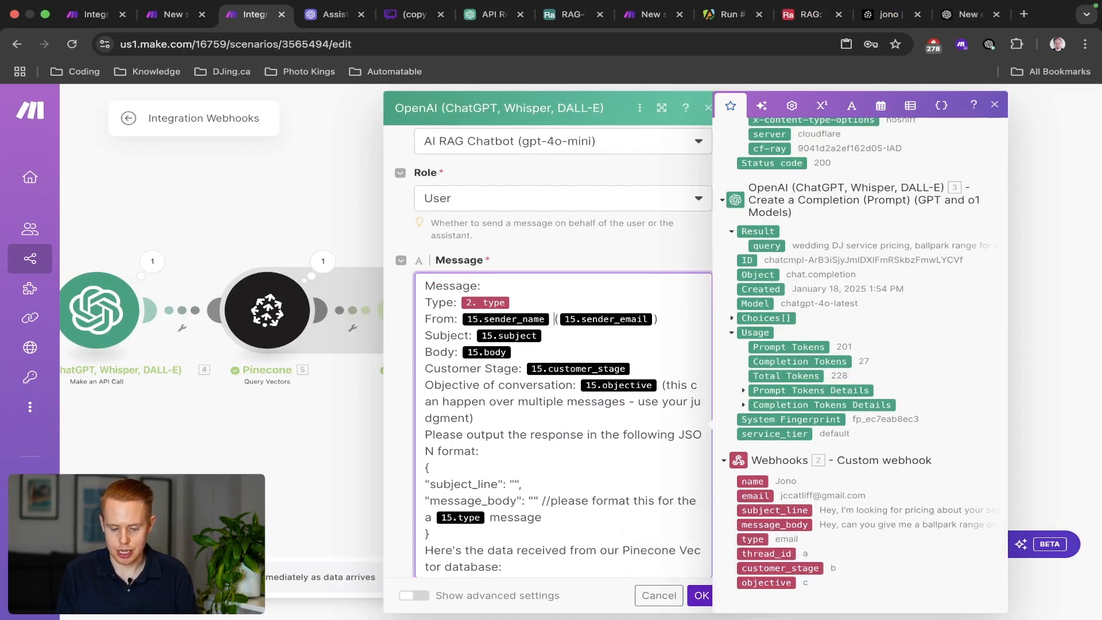
key(BackSpace)
key(BackSpace)
key(BackSpace)
key(BackSpace)
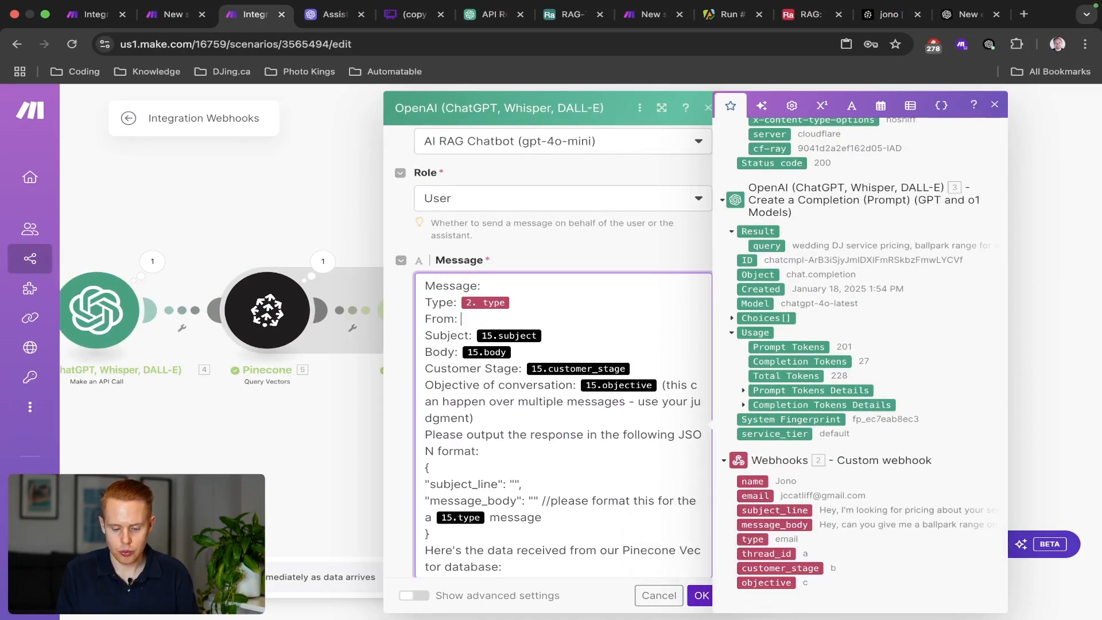
click(751, 484)
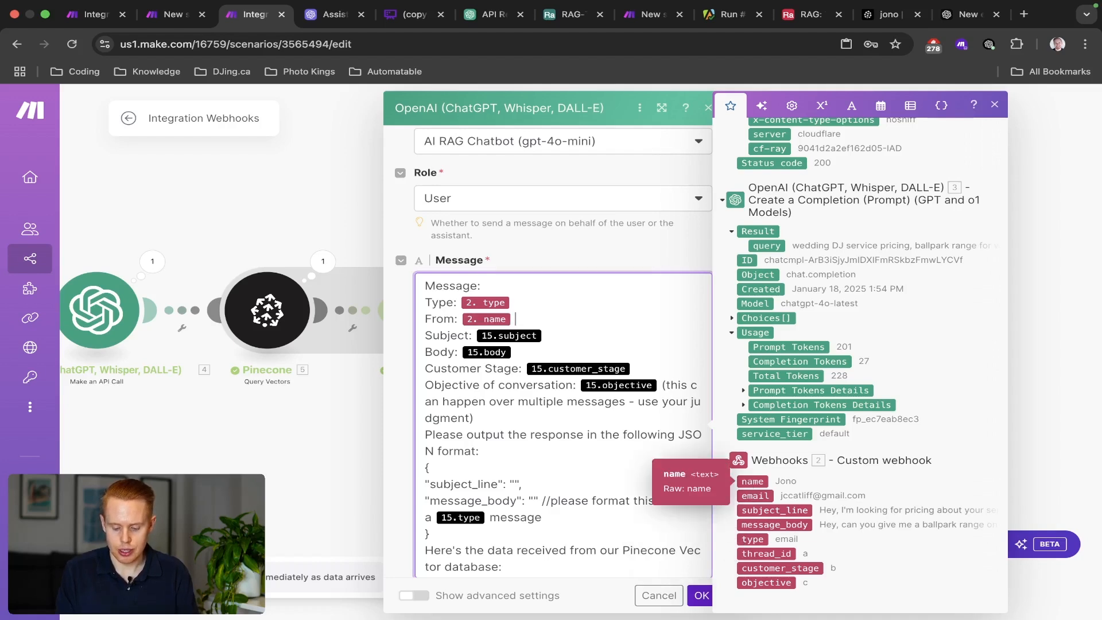
text(())
key(Left)
click(754, 496)
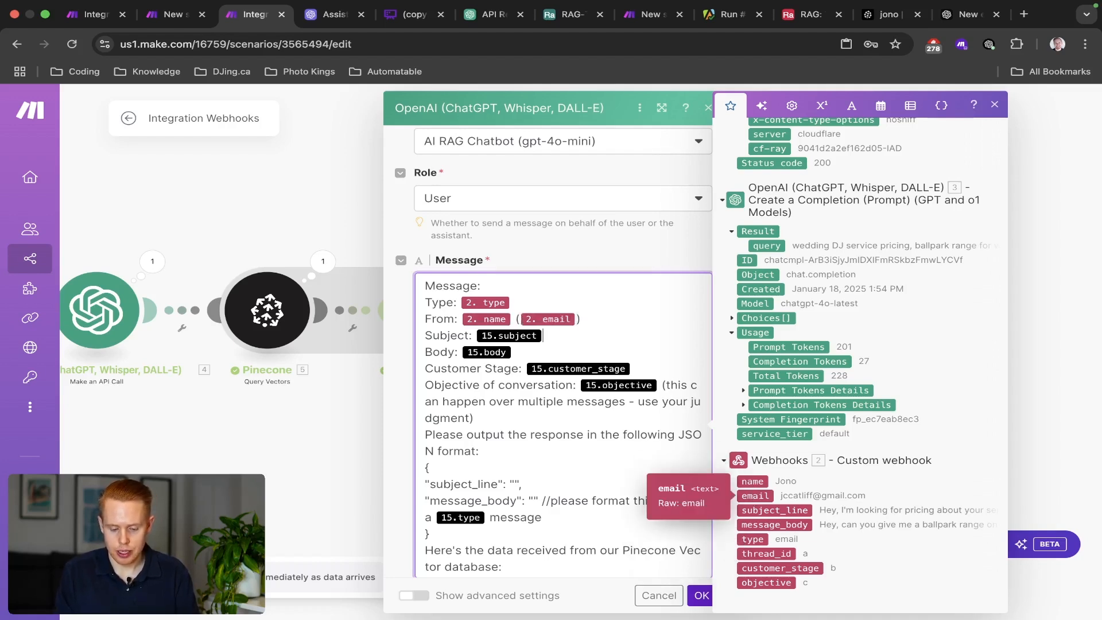
Remap Subject, Body, Customer Stage, objective and the message_body note to webhook fields.
key(Down)
key(BackSpace)
click(762, 509)
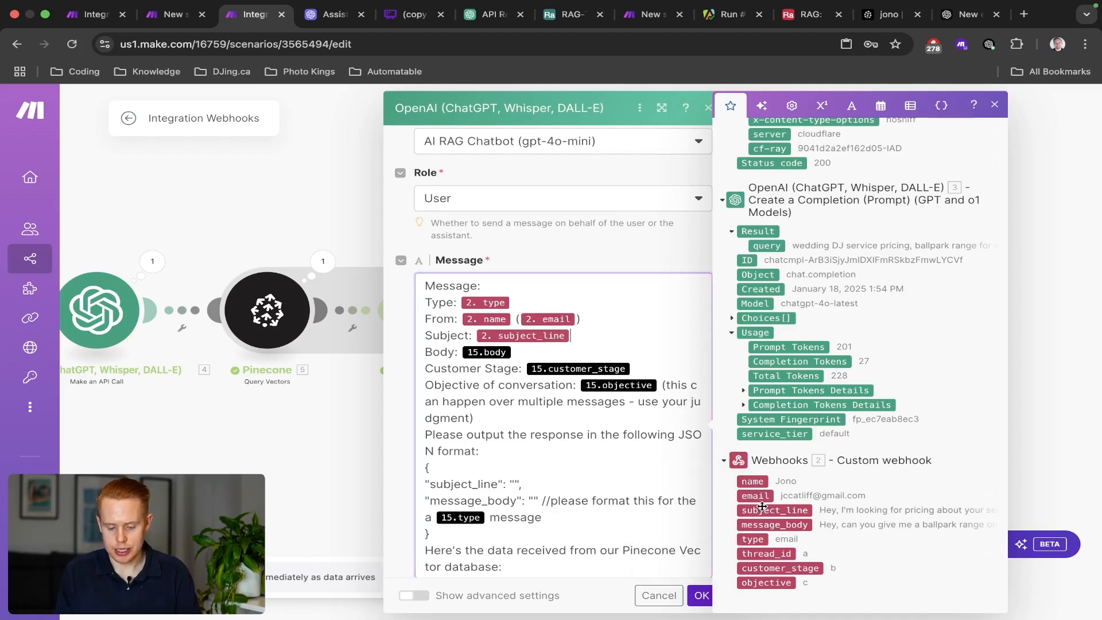
key(Down)
key(BackSpace)
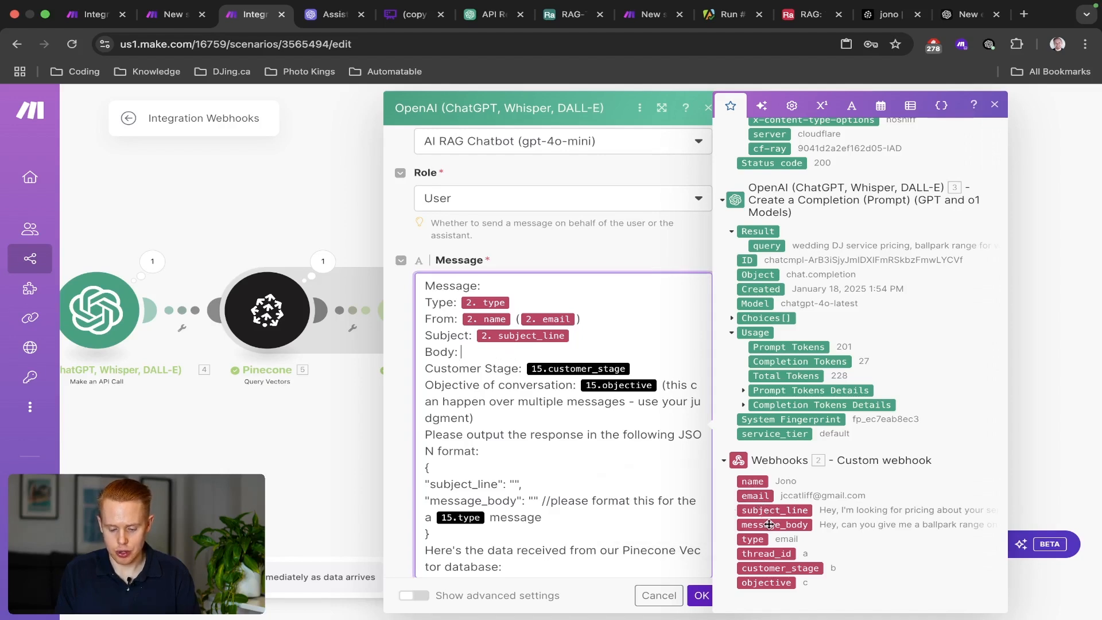
click(775, 524)
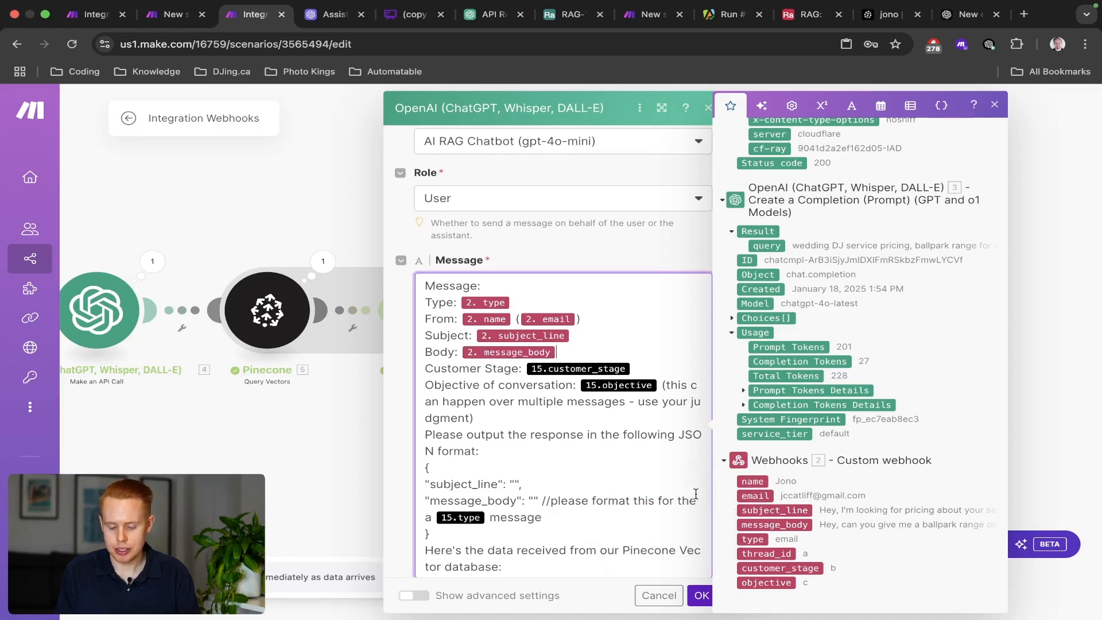
key(BackSpace)
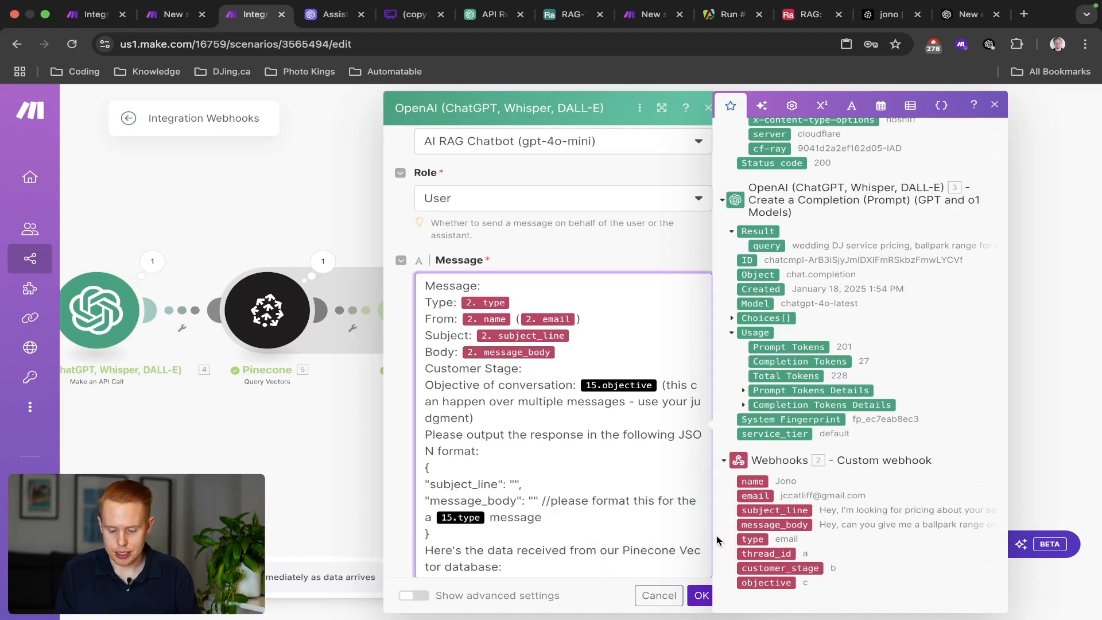
click(757, 568)
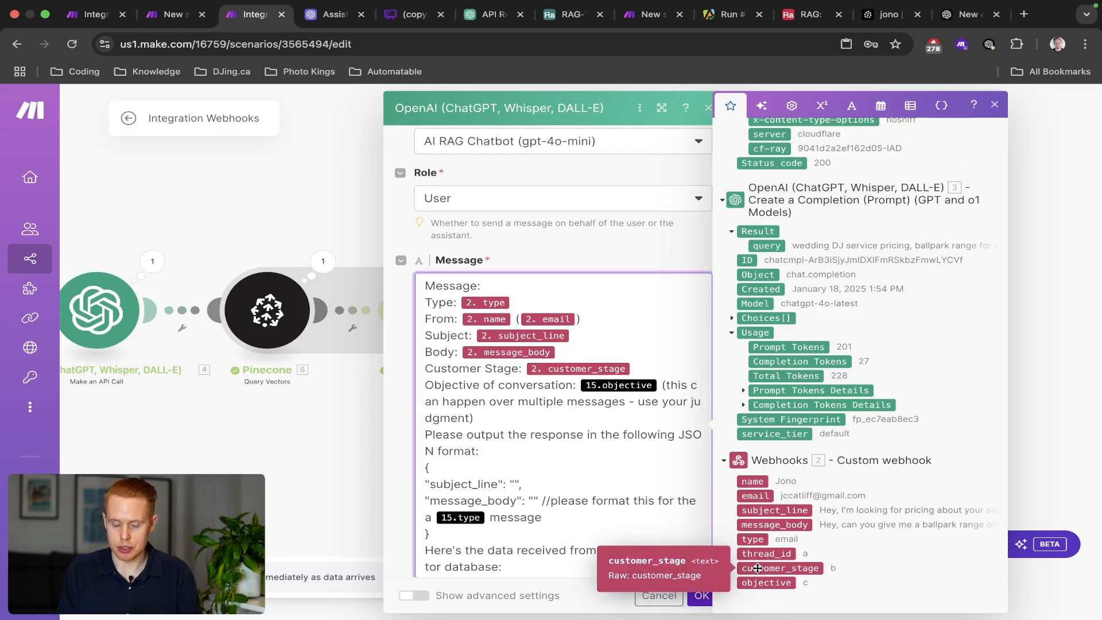
click(659, 386)
key(BackSpace)
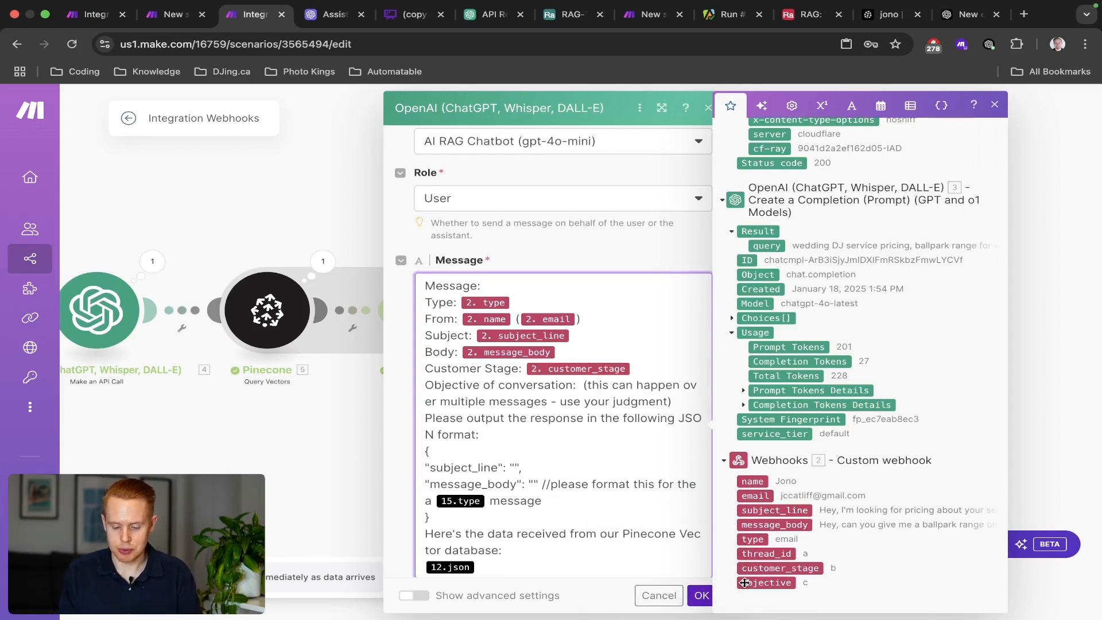
click(746, 583)
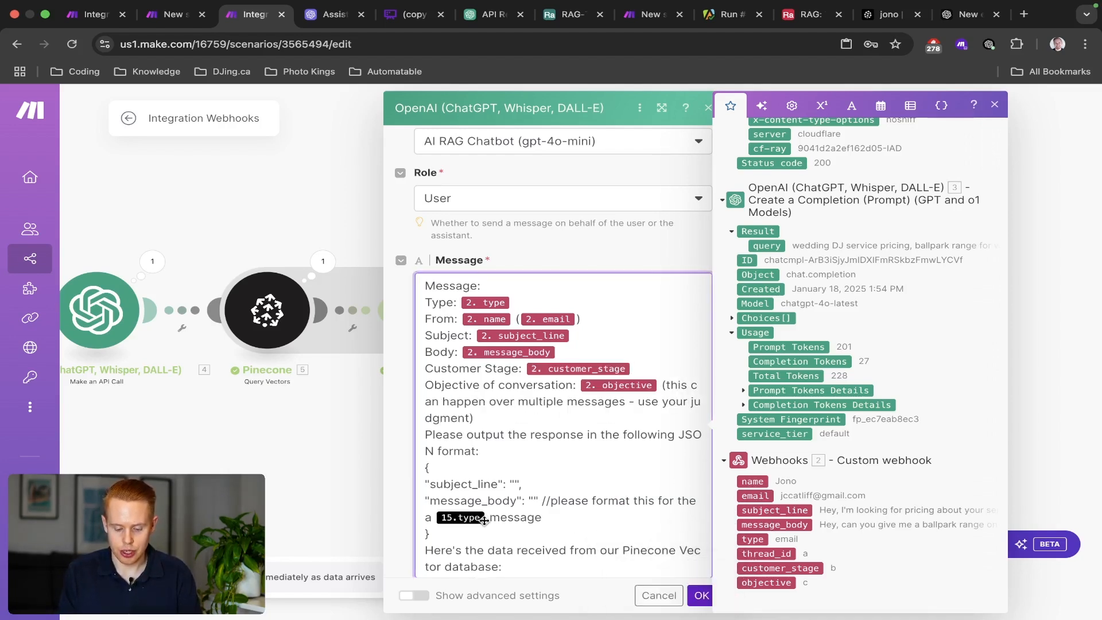
key(BackSpace)
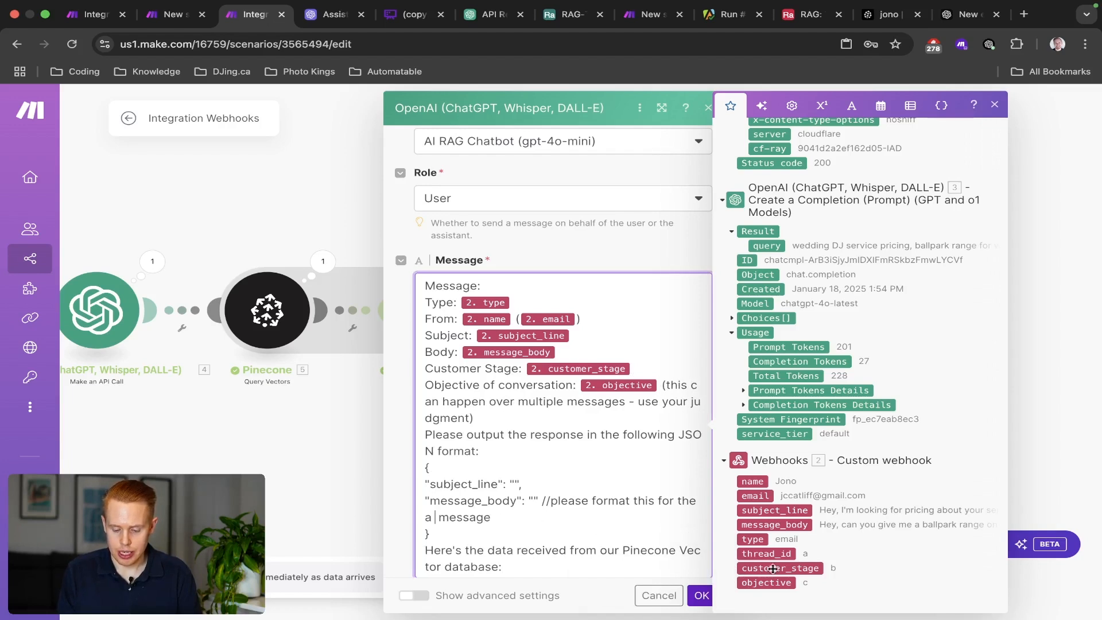
click(760, 544)
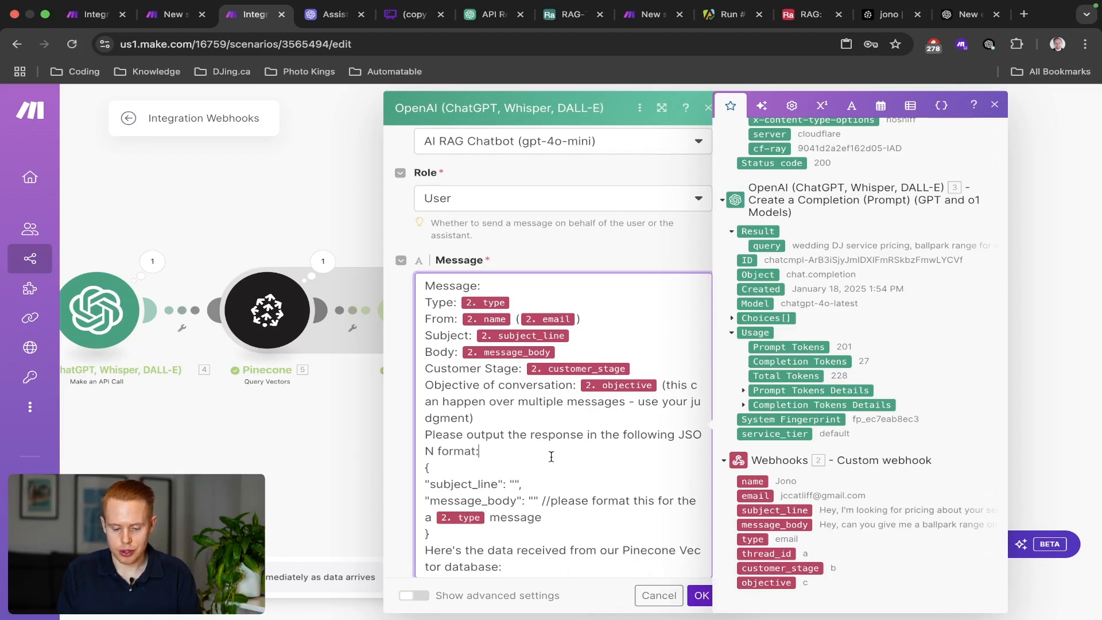
Review the JSON format instruction and the formatting note at the prompt's end.
scroll(552, 457, down, 1)
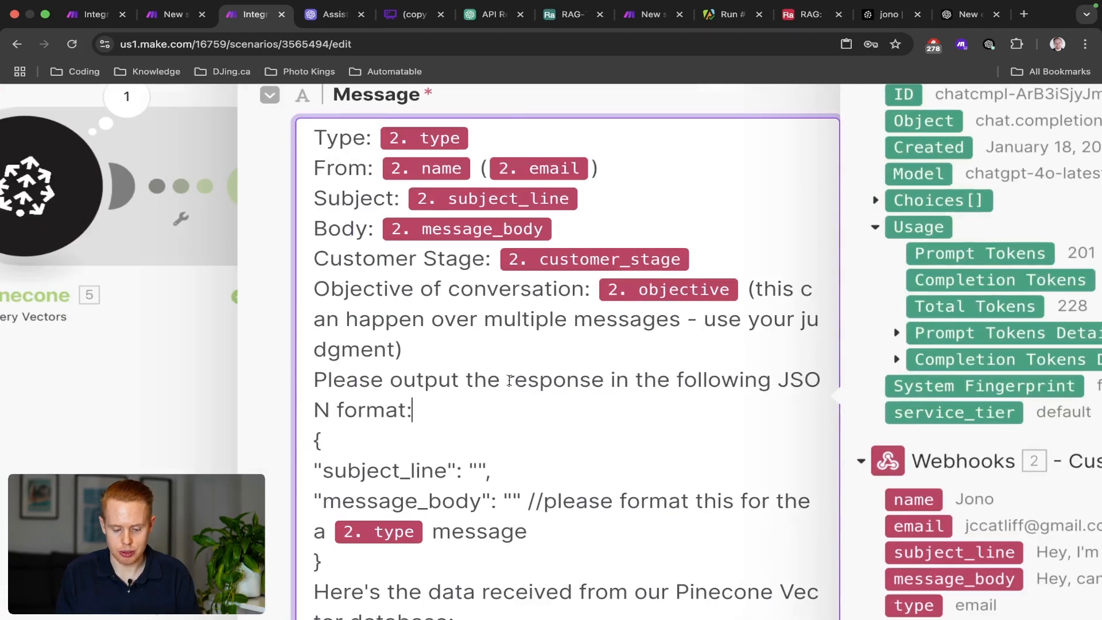
drag(542, 416, 619, 418)
drag(669, 383, 653, 419)
scroll(653, 419, down, 5)
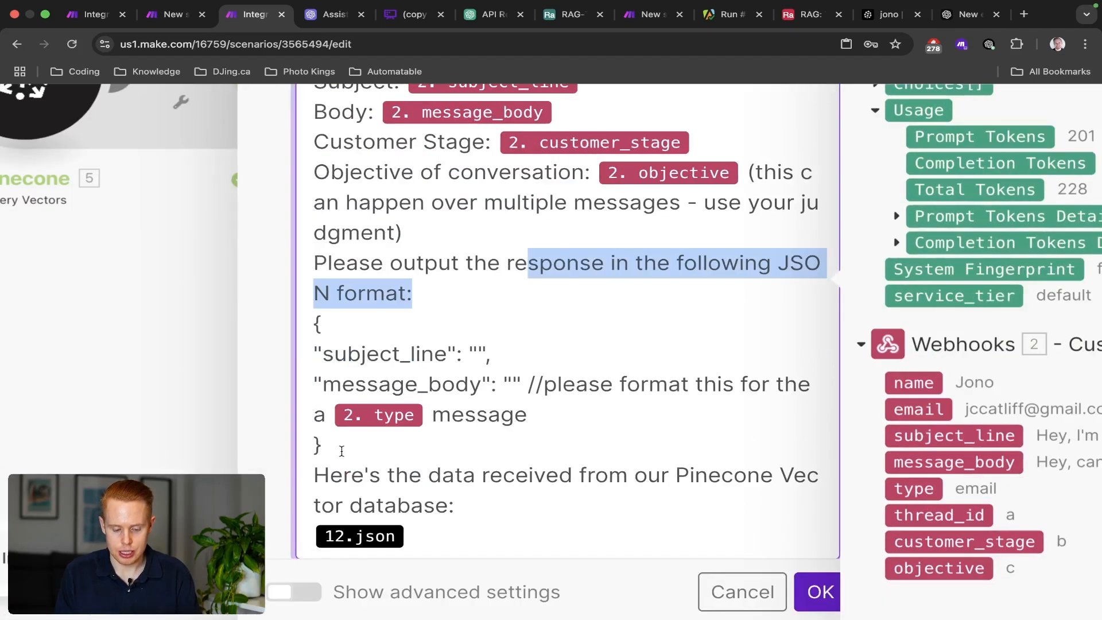
drag(323, 446, 310, 317)
drag(527, 384, 530, 427)
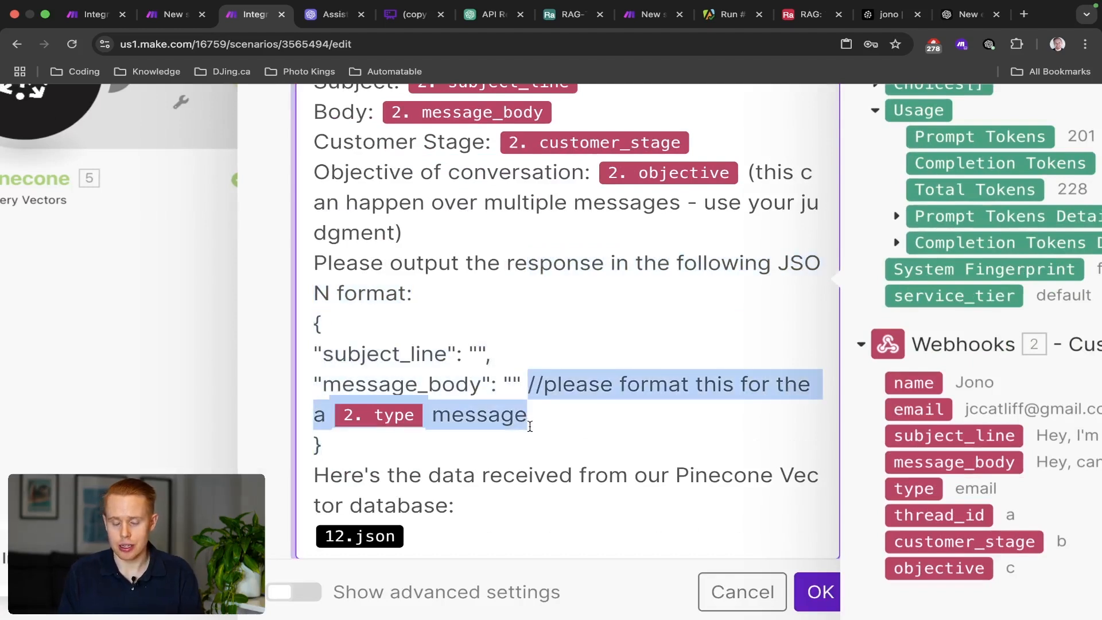
click(532, 392)
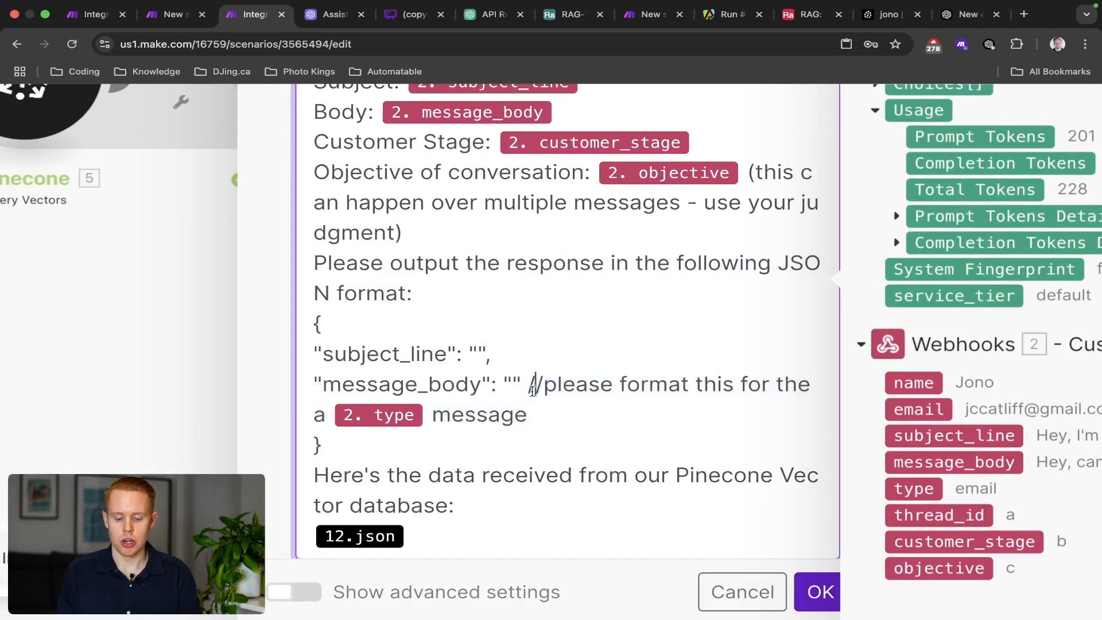
key(shift+Left)
key(shift+Left)
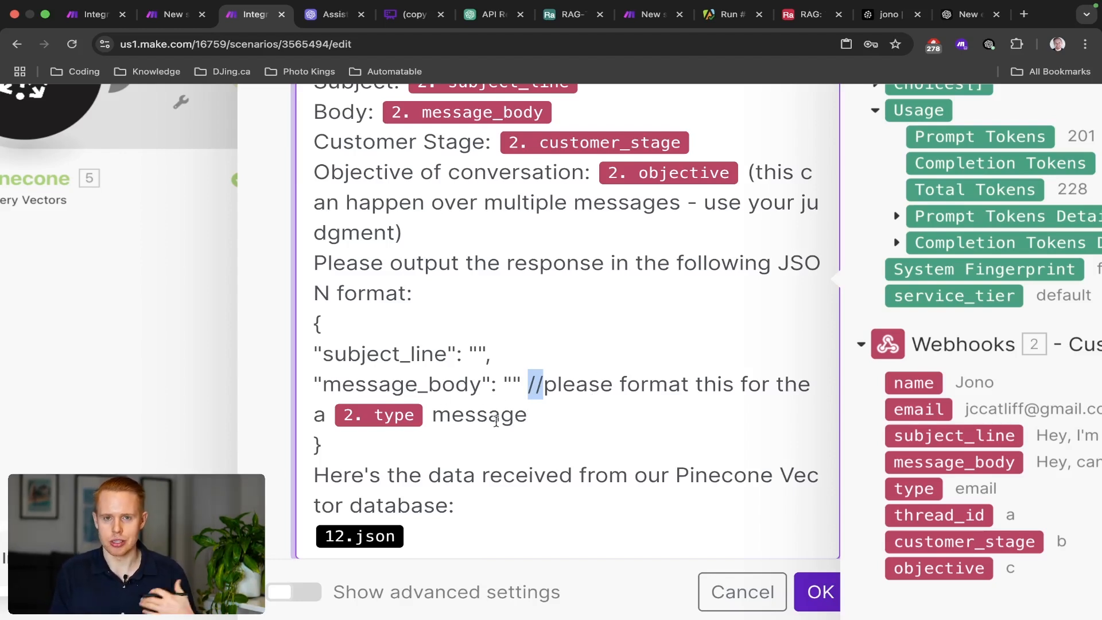
Replace the 12.json item with the JSON module's JSON string and confirm the module.
click(447, 535)
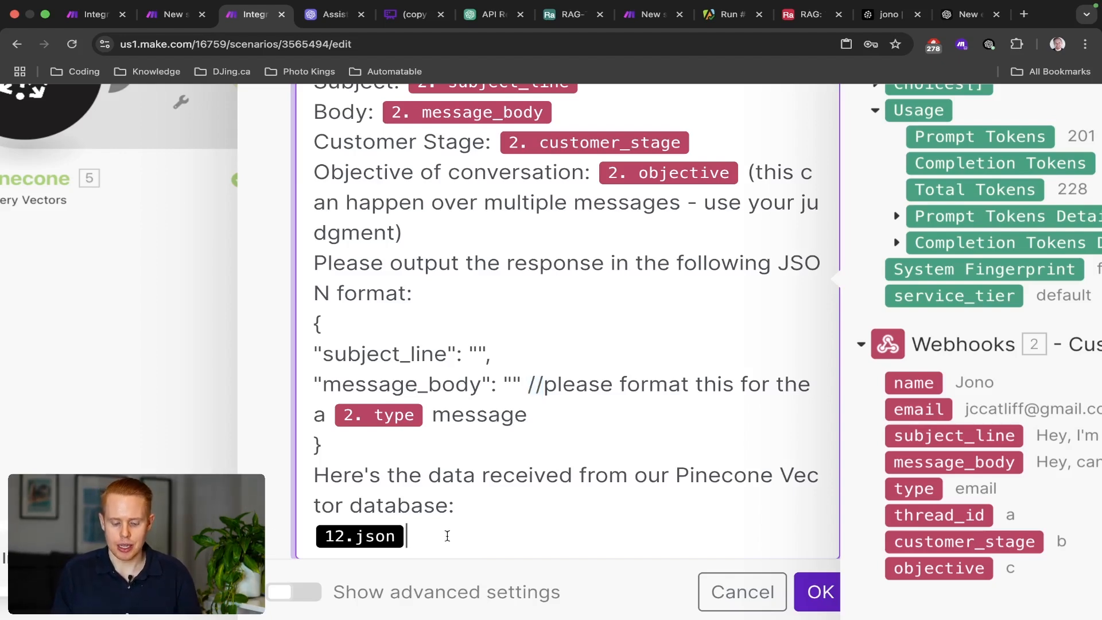
scroll(448, 536, down, 5)
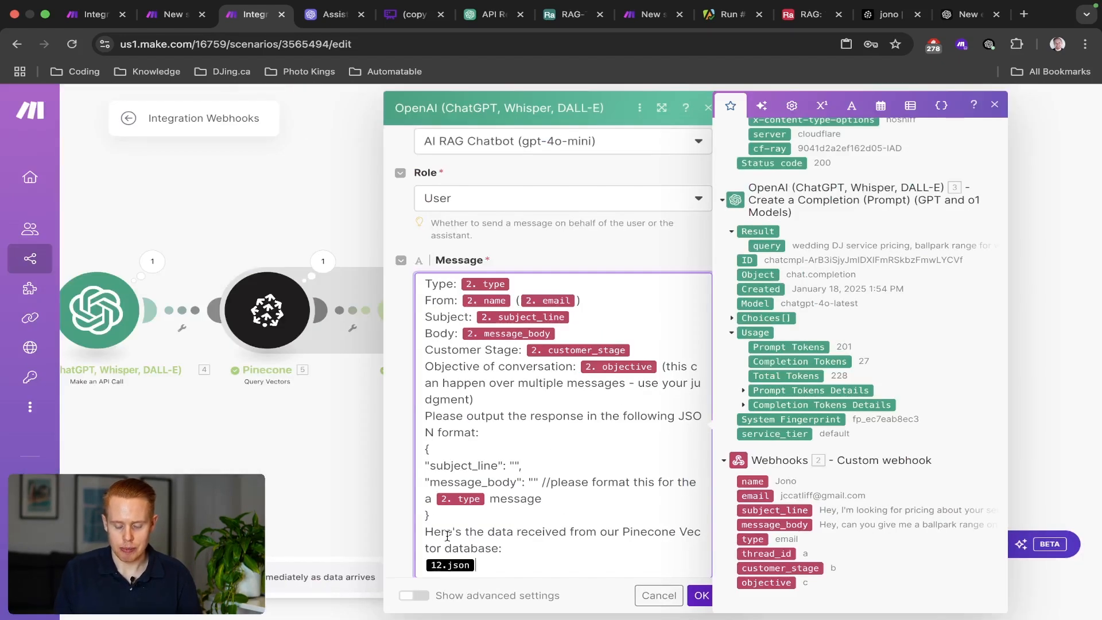
key(BackSpace)
scroll(825, 349, up, 15)
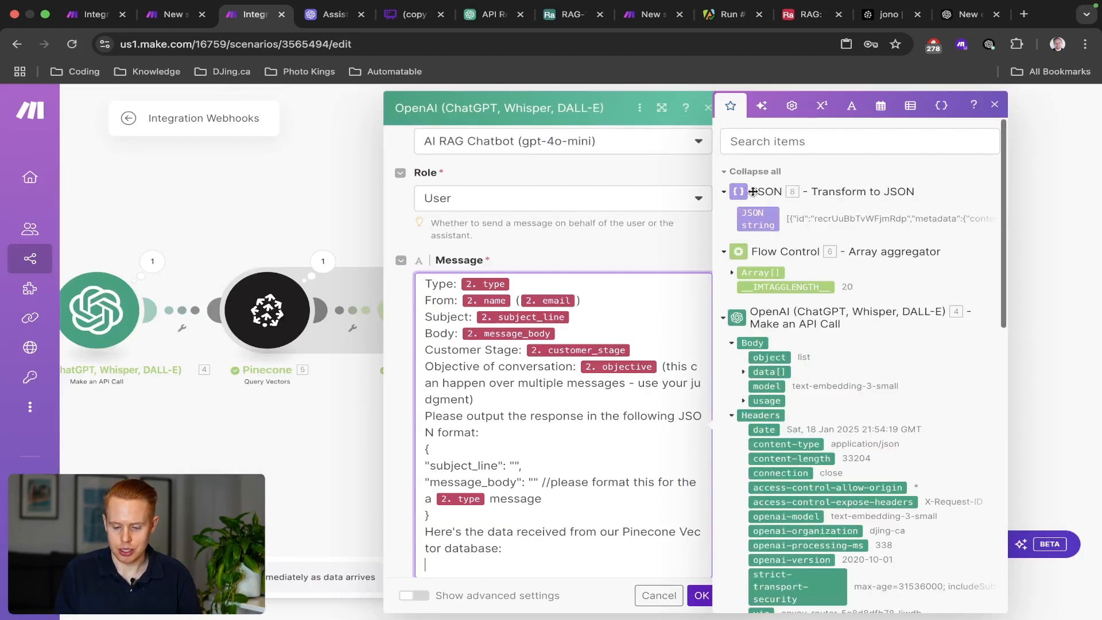
click(759, 225)
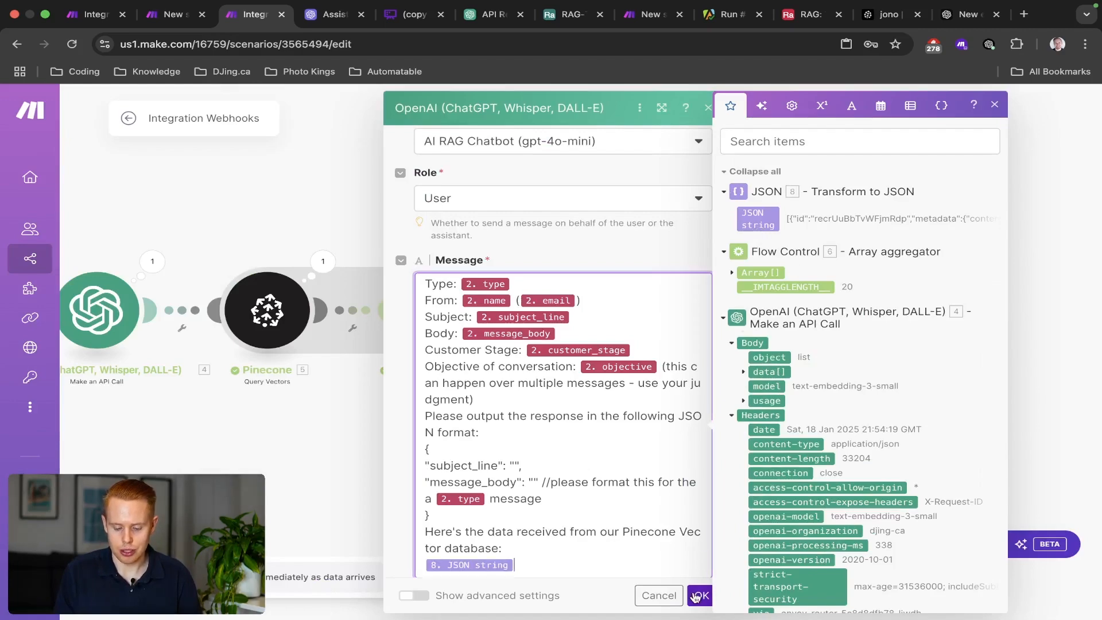
click(696, 598)
Inspect the JSON module's output string and save the scenario with Ctrl+S.
click(663, 263)
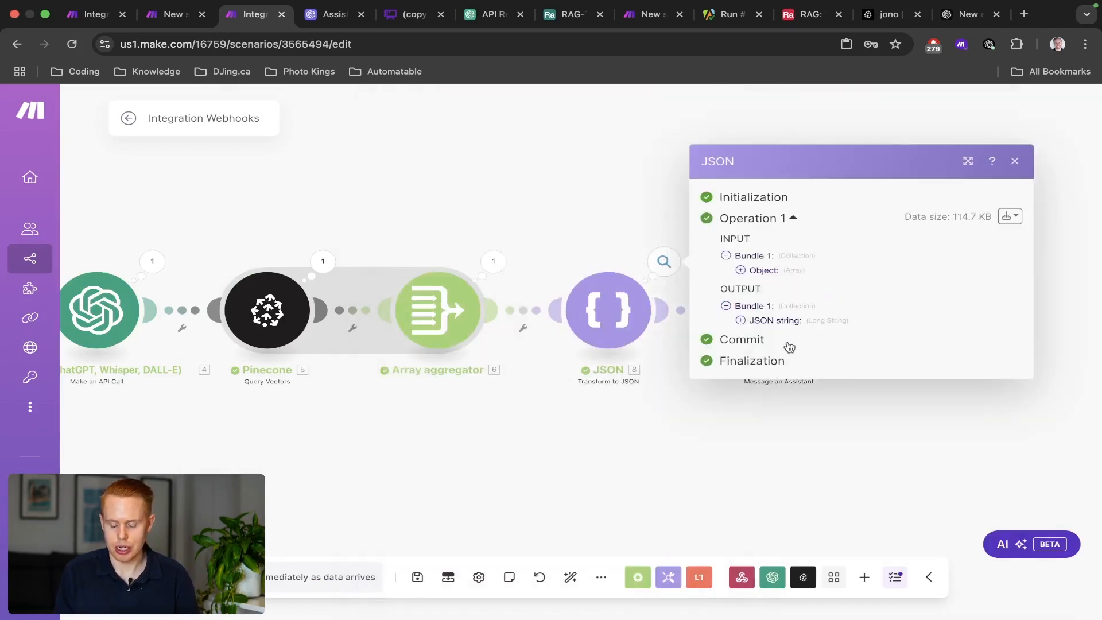
click(741, 320)
scroll(808, 420, down, 10)
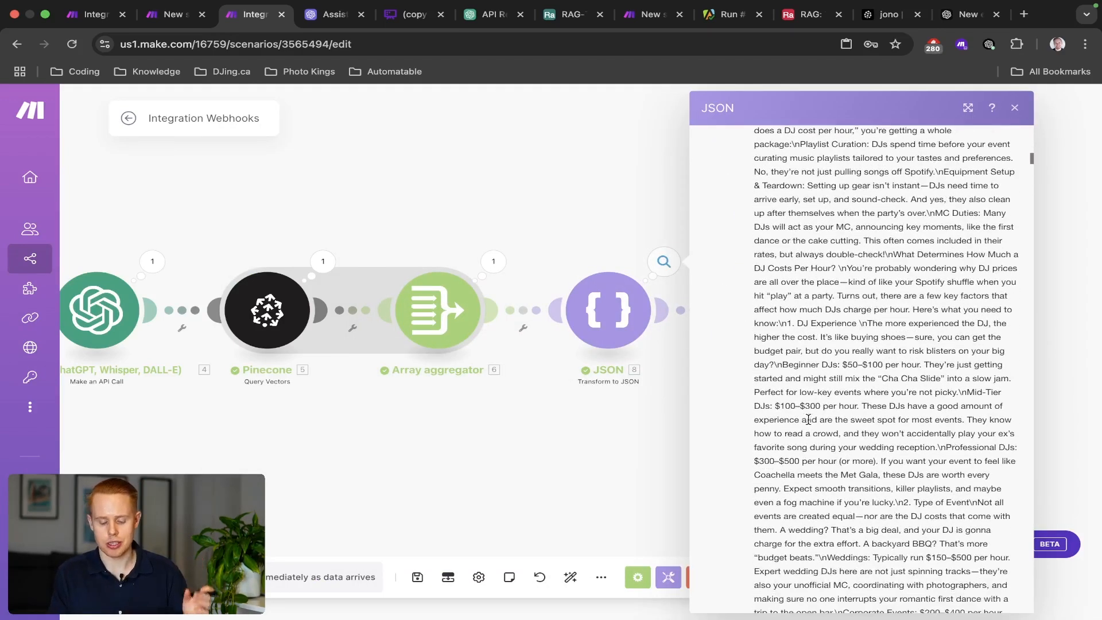
click(581, 238)
key(ctrl+s)
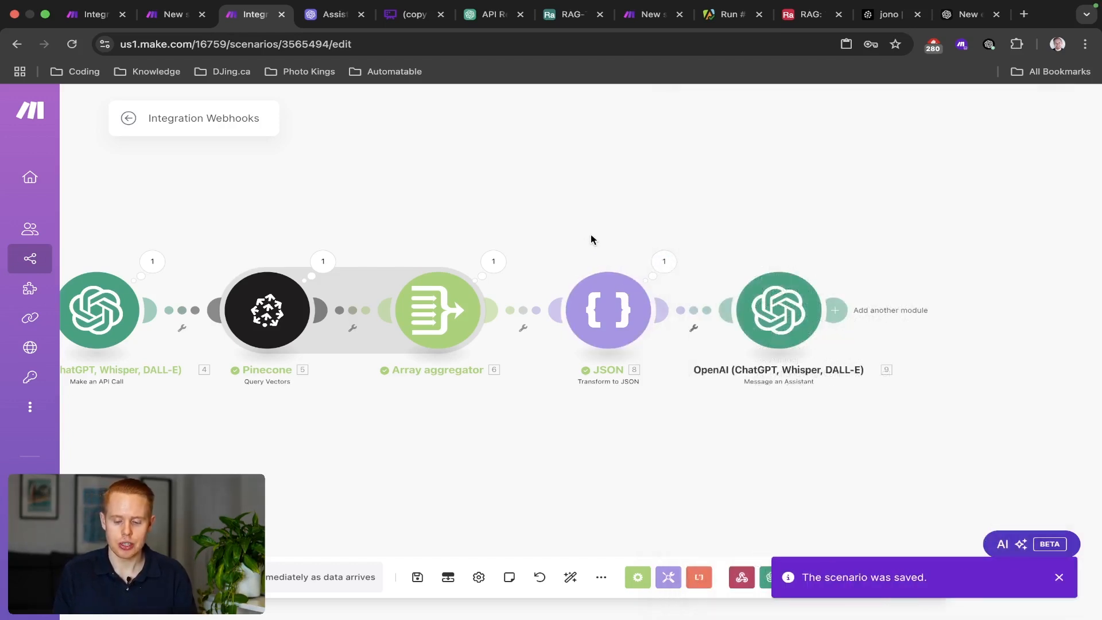
In Message an Assistant's advanced settings, set Response Format to JSON Object with Parse JSON Response on.
click(754, 289)
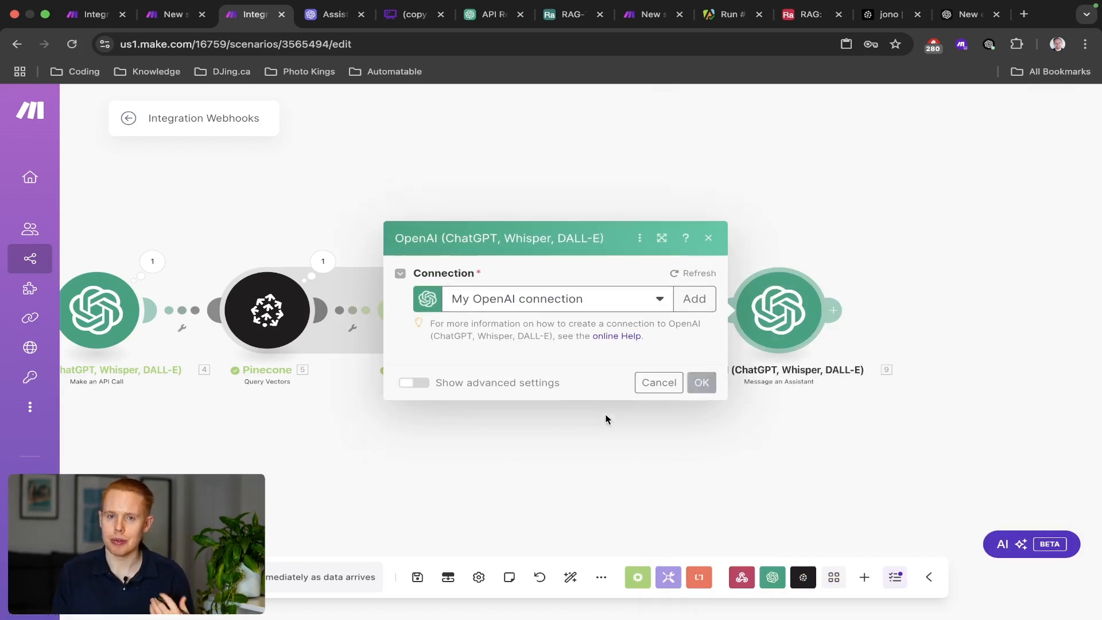
scroll(539, 444, down, 10)
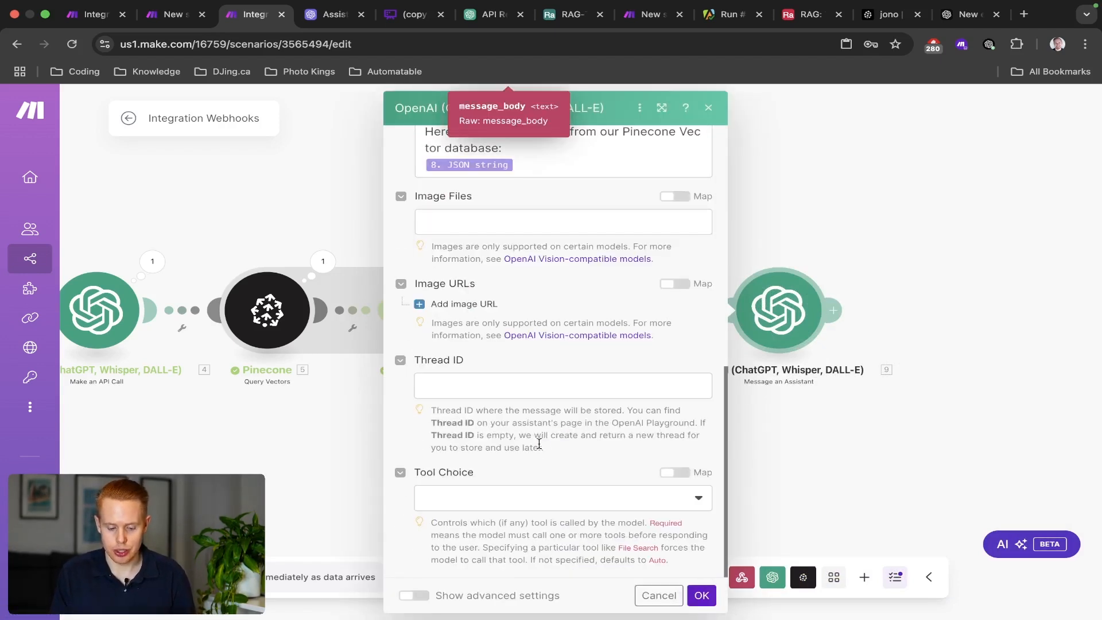
click(416, 595)
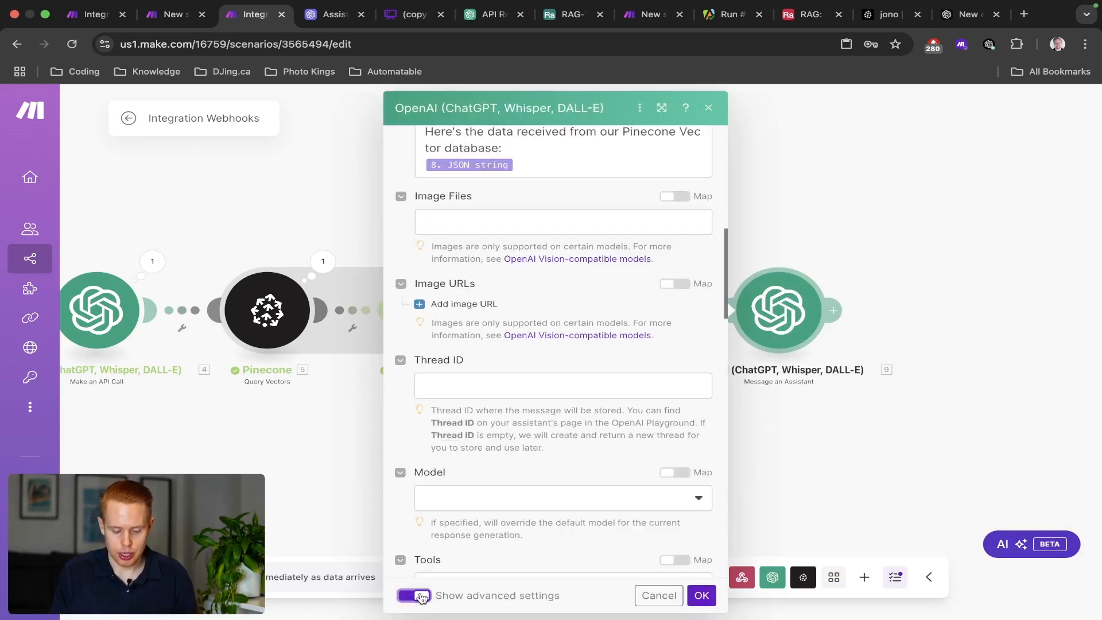
scroll(488, 562, down, 5)
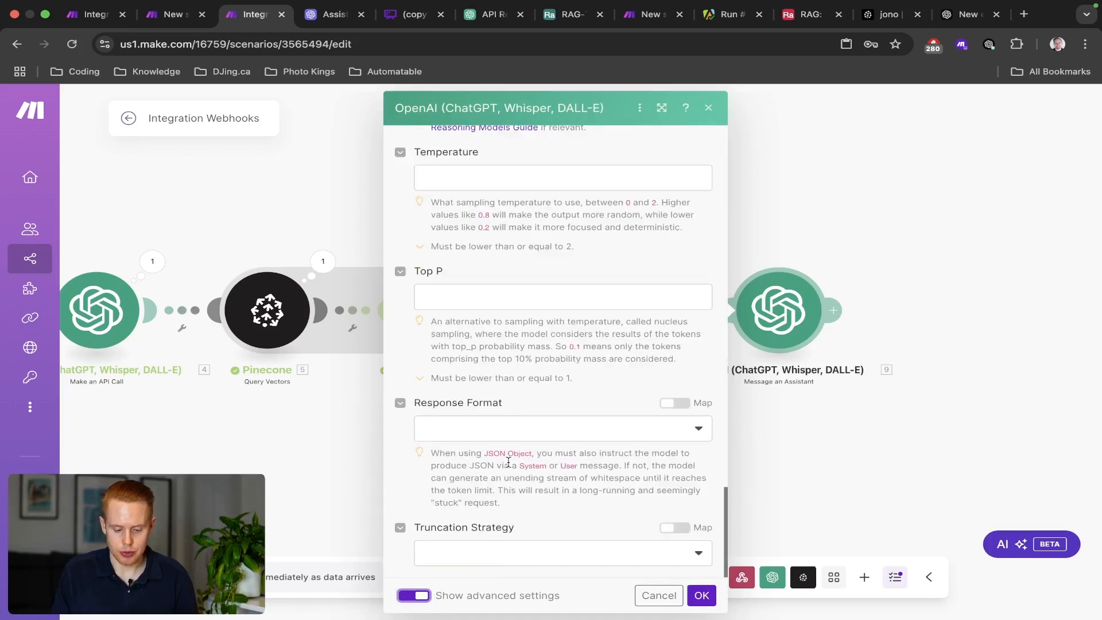
click(513, 437)
click(464, 500)
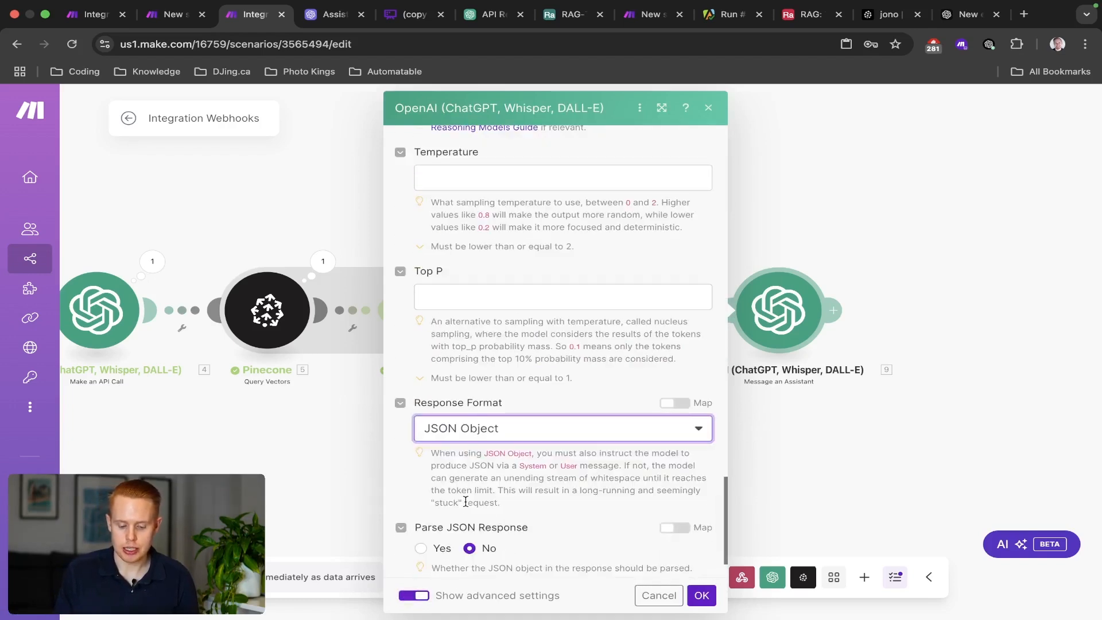
click(421, 548)
Map the webhook's 2. thread_id into Thread ID, then return to the Whimsical flowchart.
scroll(513, 513, up, 10)
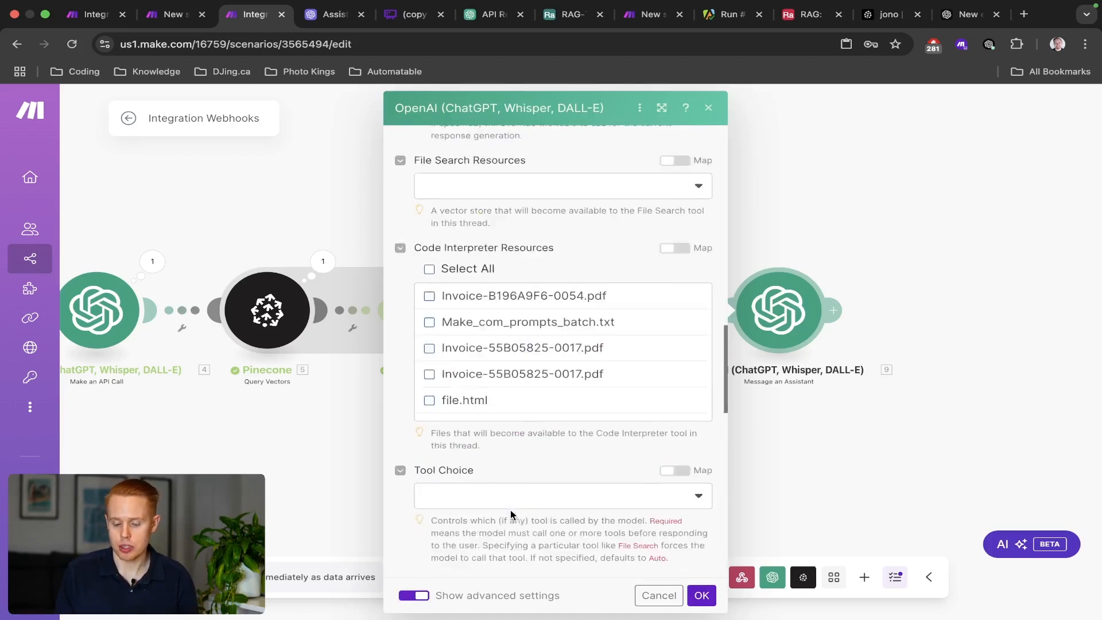
scroll(512, 513, up, 10)
scroll(512, 512, down, 6)
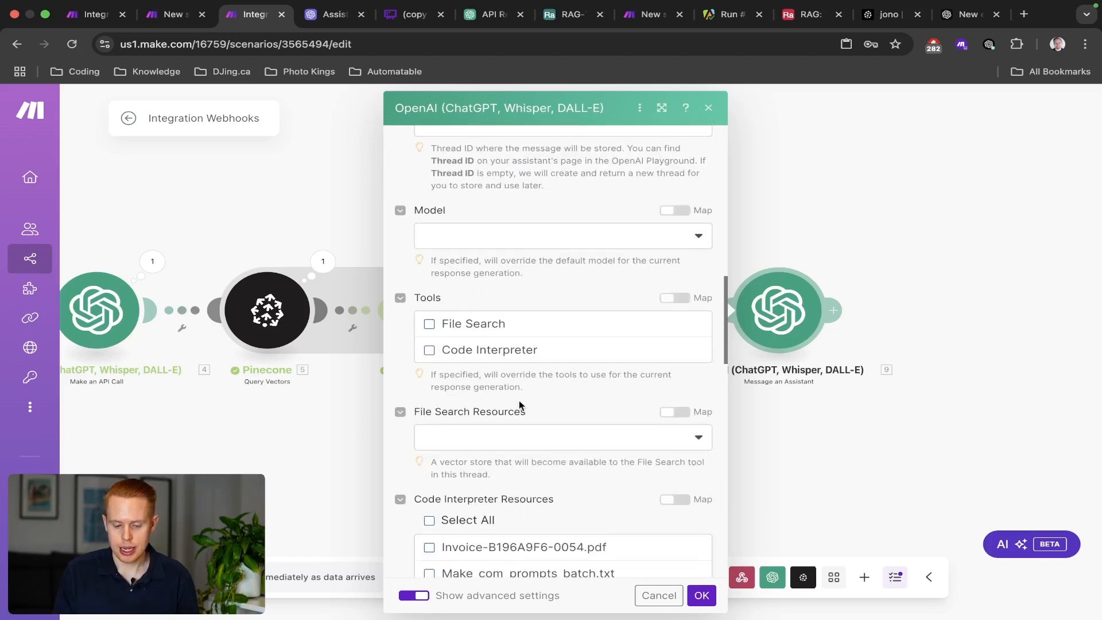
scroll(519, 401, up, 5)
click(550, 413)
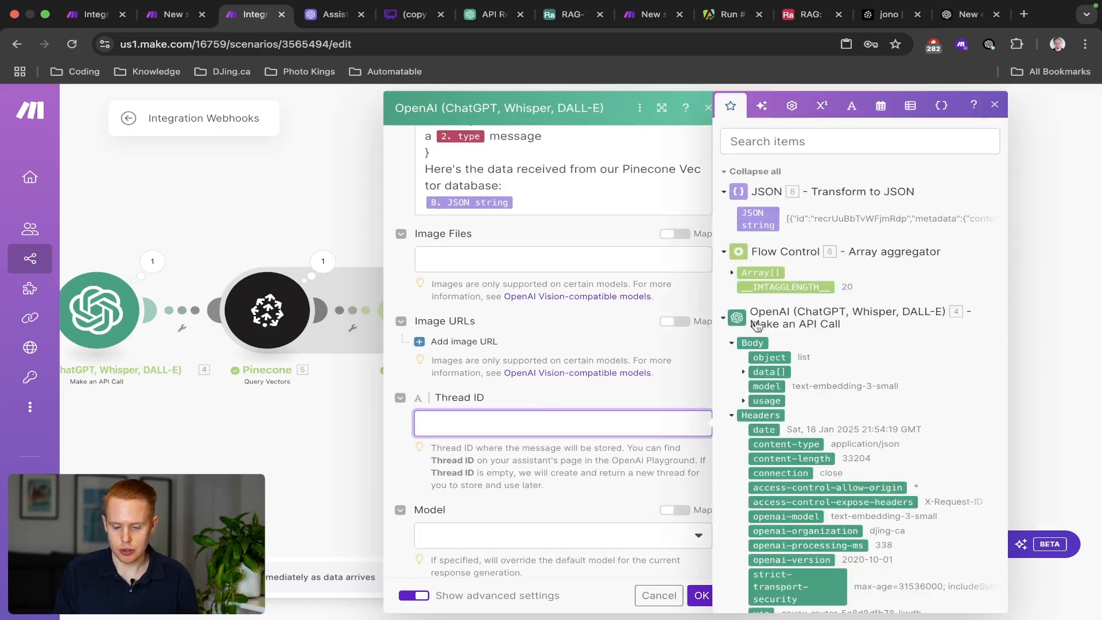
scroll(758, 333, down, 10)
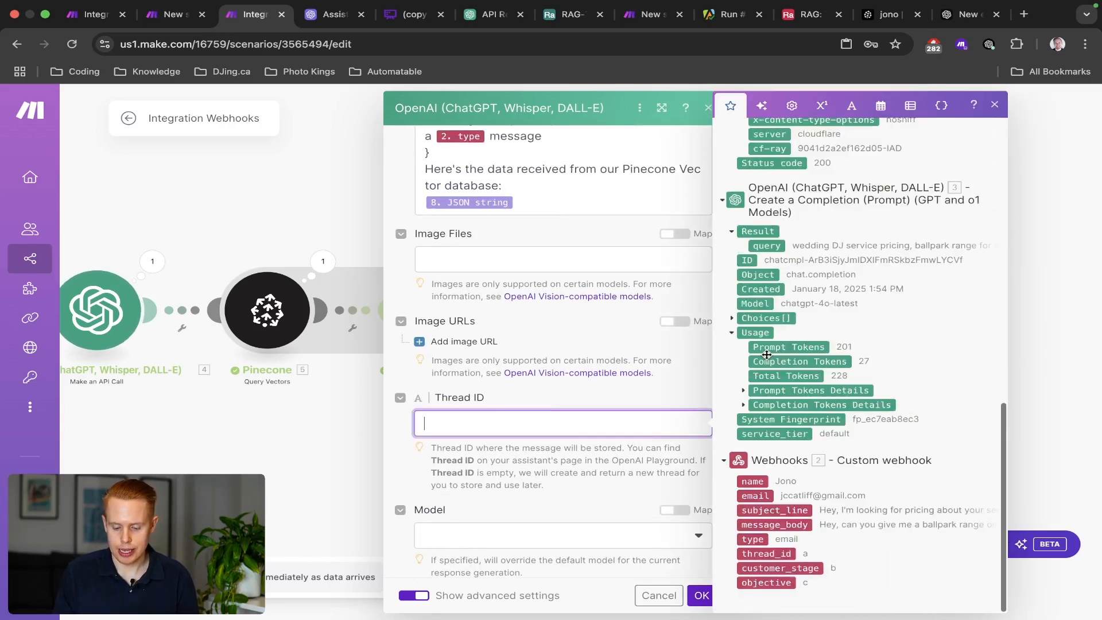
click(762, 553)
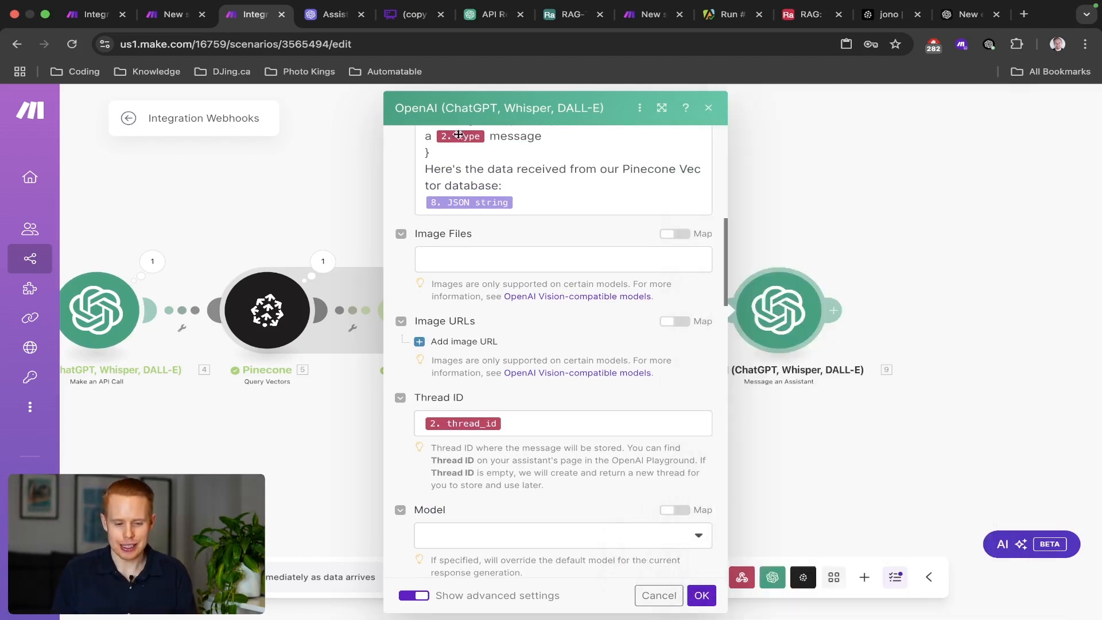
click(388, 17)
click(708, 288)
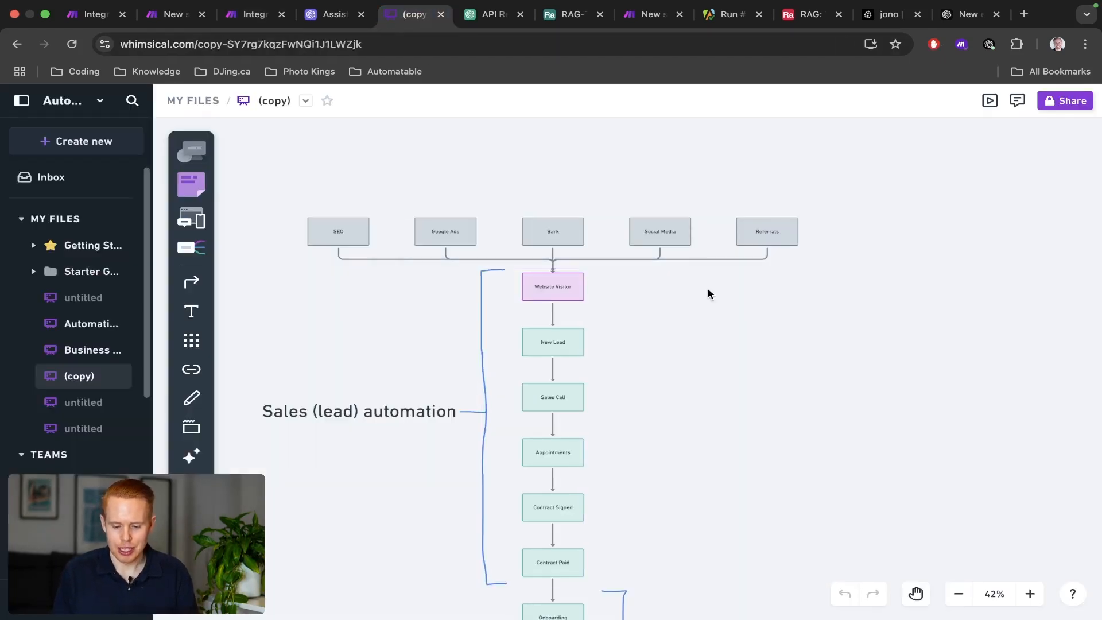
Marquee-select the lead-source row of the Whimsical sales flow, then clear the selection.
scroll(667, 329, down, 10)
scroll(667, 331, up, 10)
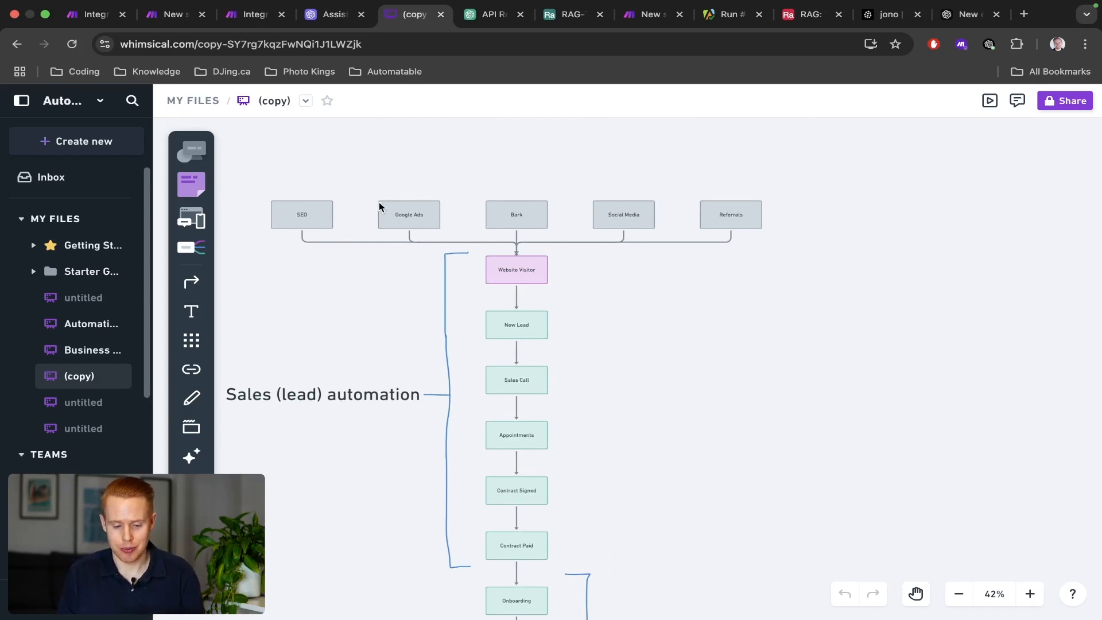
drag(280, 187, 766, 258)
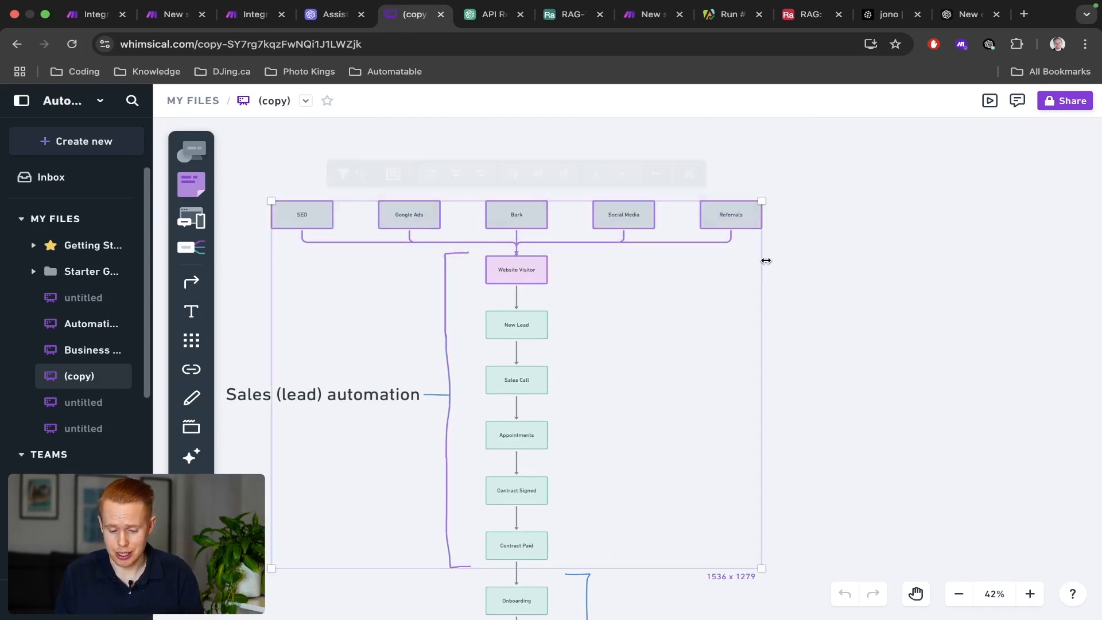
scroll(766, 261, down, 3)
scroll(681, 457, down, 7)
click(697, 364)
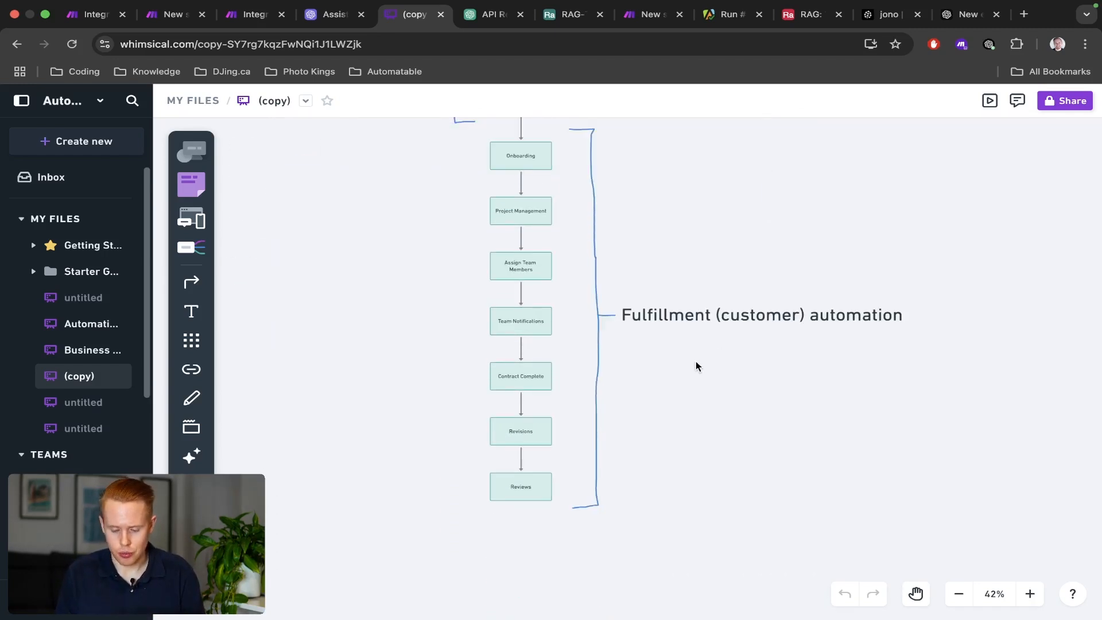
Select the fulfillment automation branch from Onboarding down to Reviews, then return to Make.
drag(421, 230, 635, 502)
scroll(482, 139, up, 5)
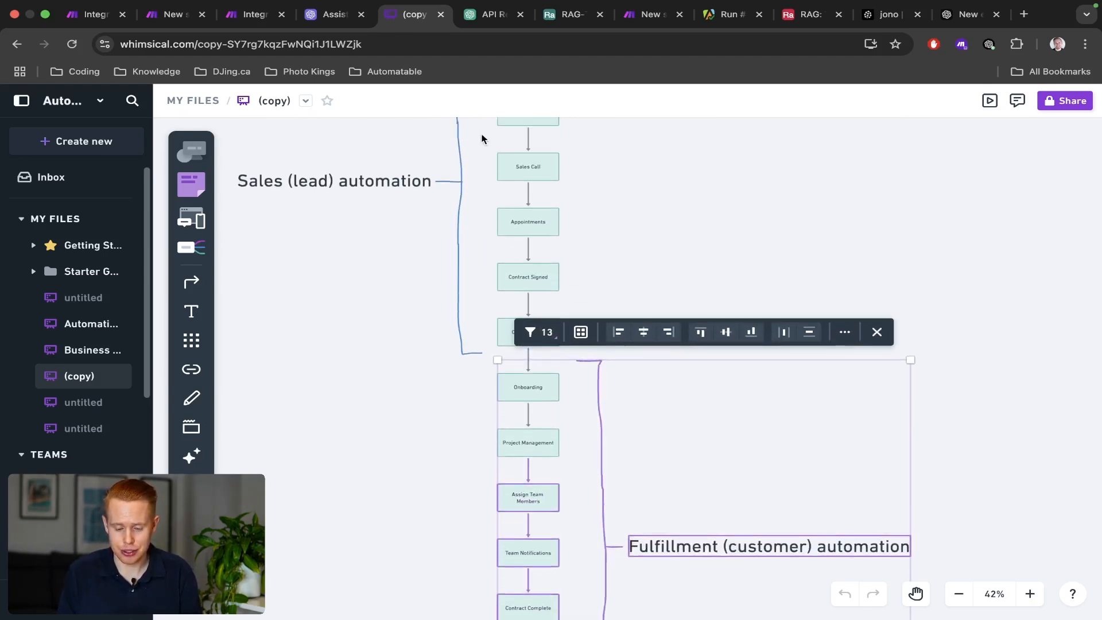
scroll(482, 138, up, 3)
scroll(499, 323, down, 7)
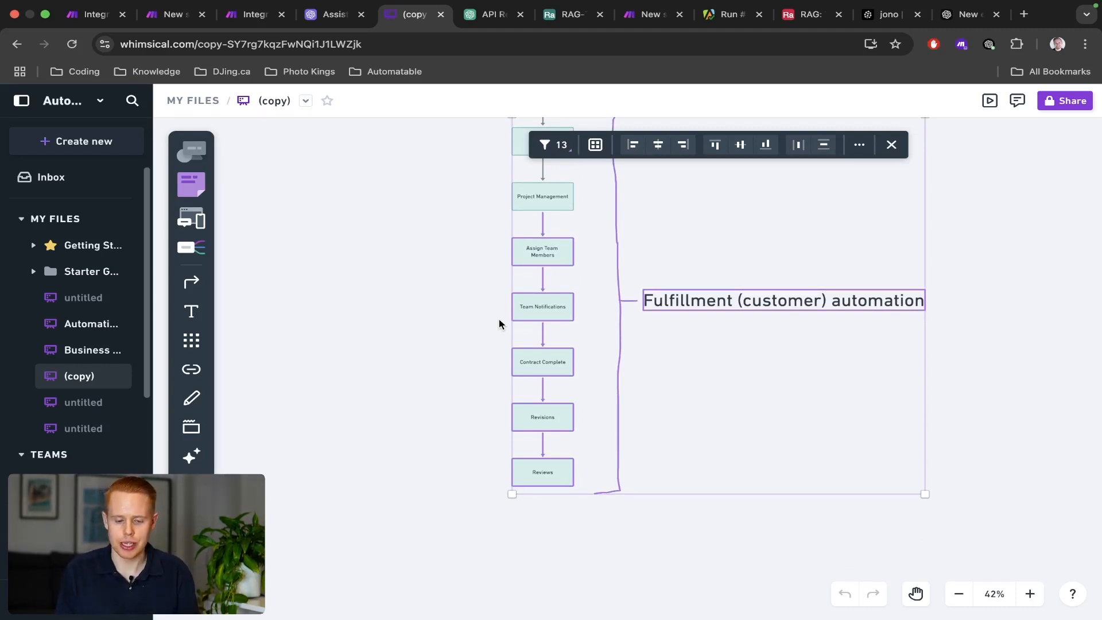
key(ctrl+shift+Tab)
key(ctrl+shift+Tab)
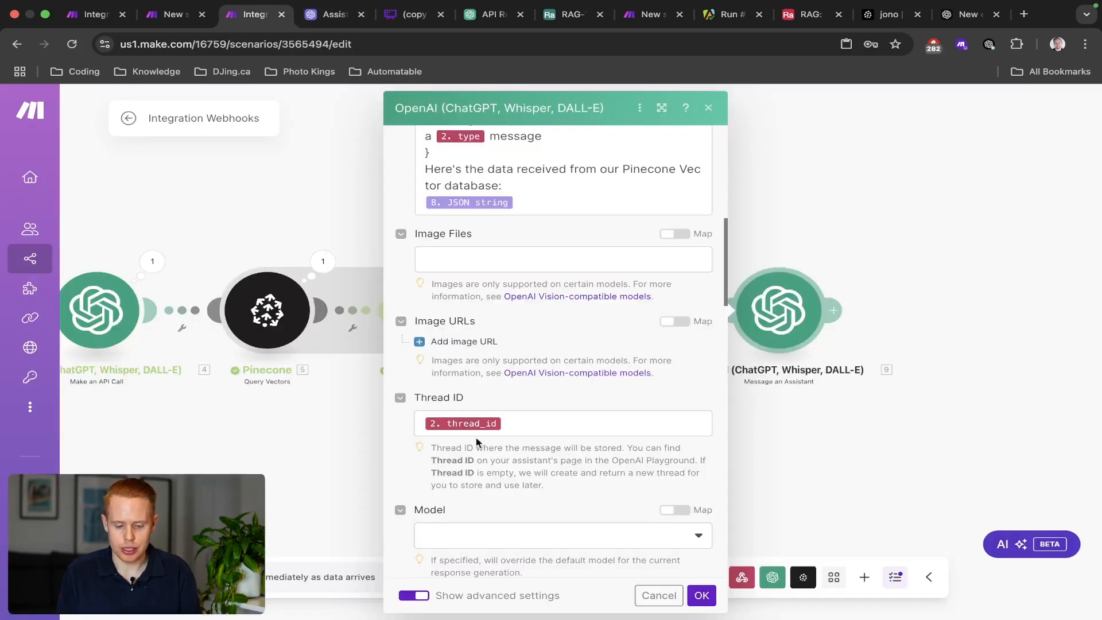
Confirm and save the assistant settings, then add a Flow Control Router after the OpenAI module.
click(702, 596)
key(super+s)
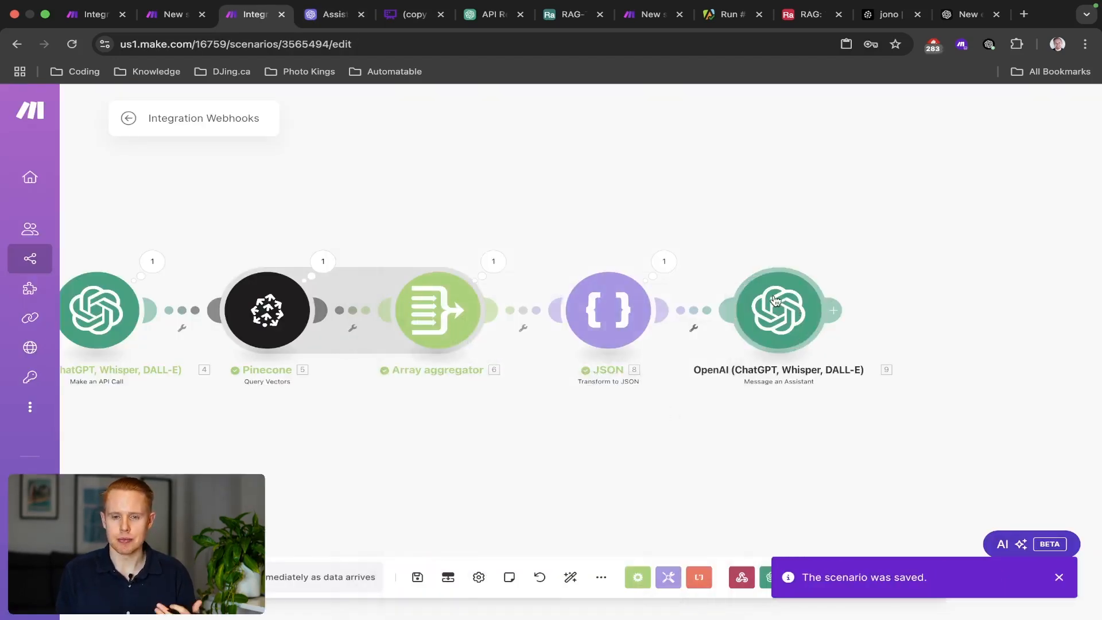
click(861, 310)
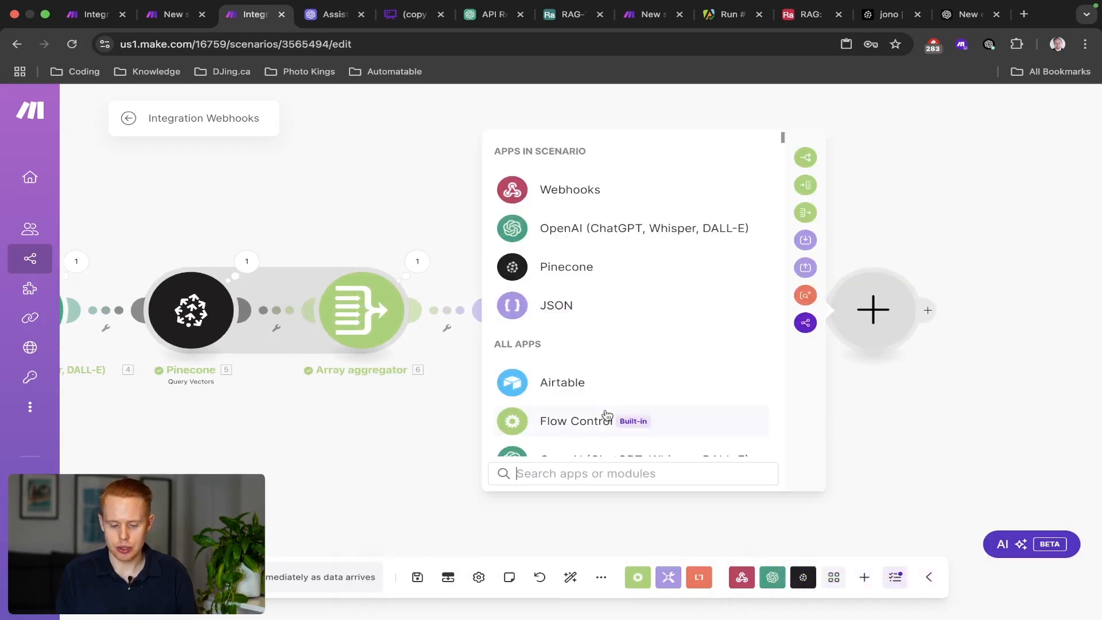
click(591, 422)
click(583, 433)
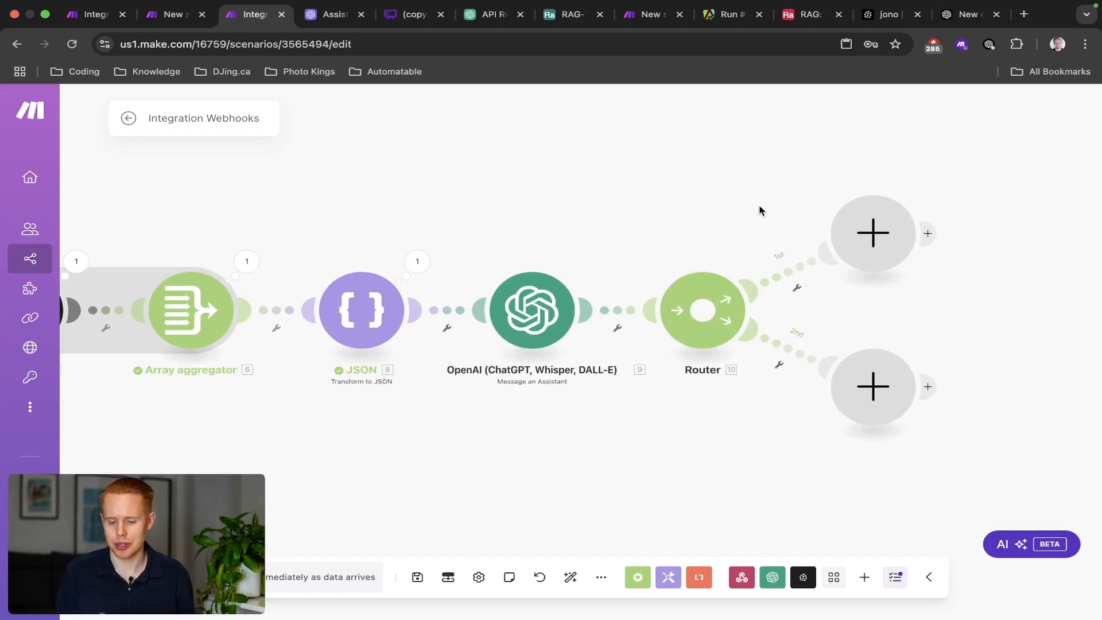
Set up a filter on the router's first route labelled 'Email'.
click(796, 284)
click(797, 281)
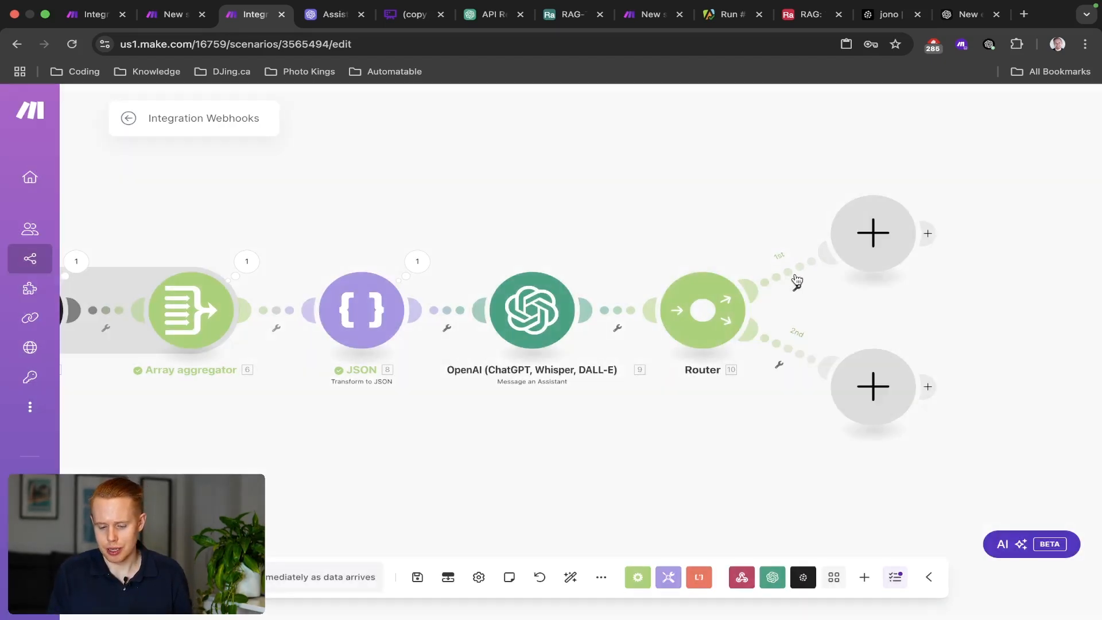
click(561, 170)
text(Fil)
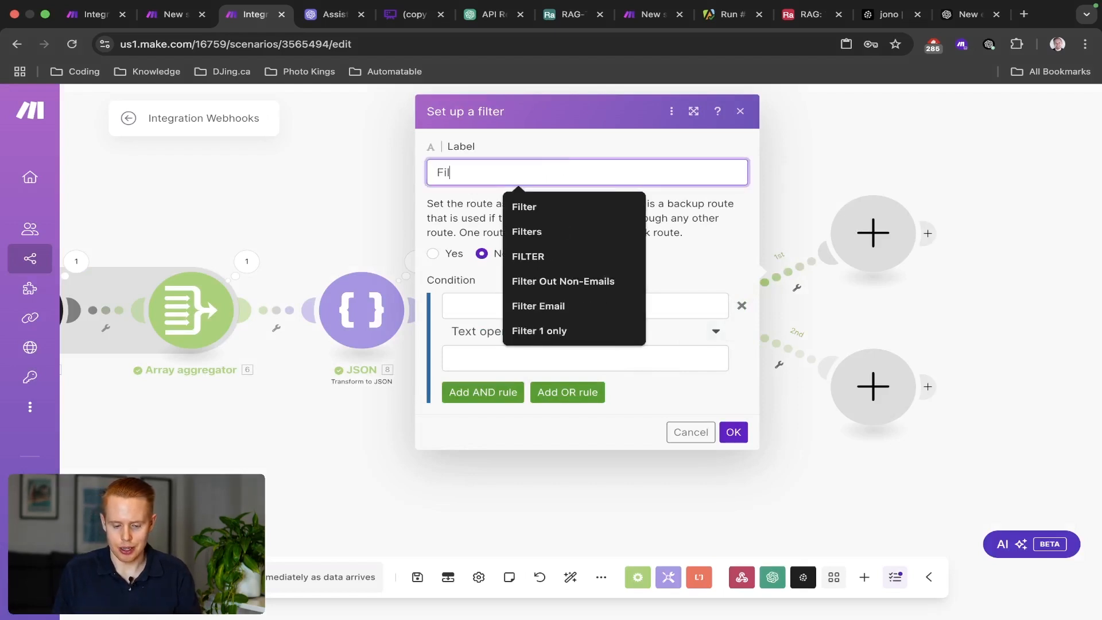
key(BackSpace)
key(BackSpace)
key(BackSpace)
text(Email)
key(Tab)
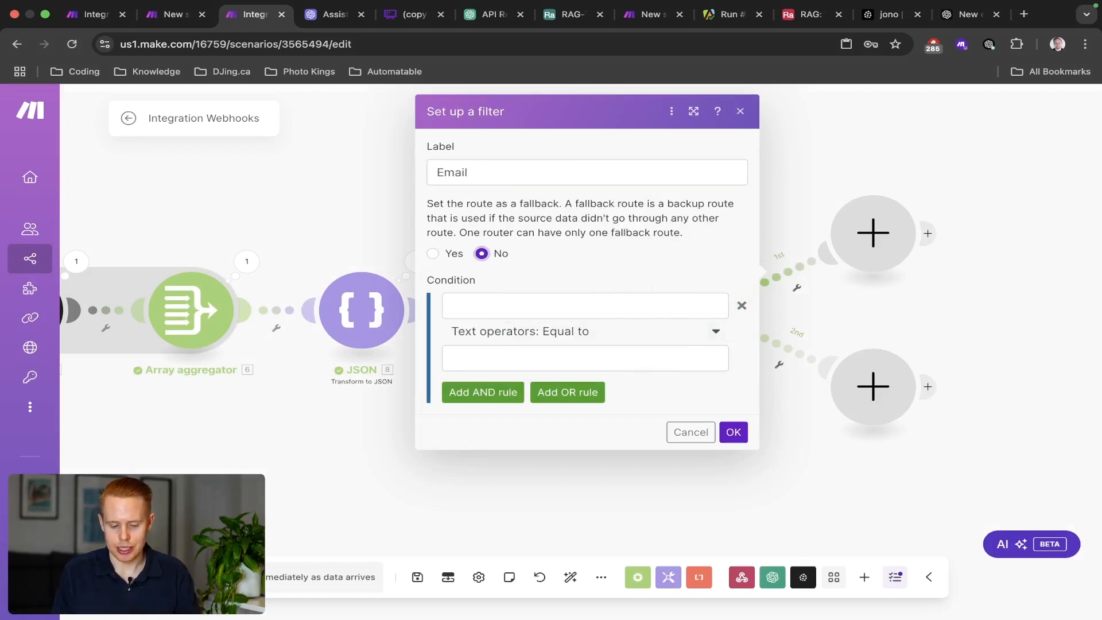
Make the Email filter require 2. type to equal 'email', then save the scenario.
click(528, 306)
scroll(784, 466, down, 10)
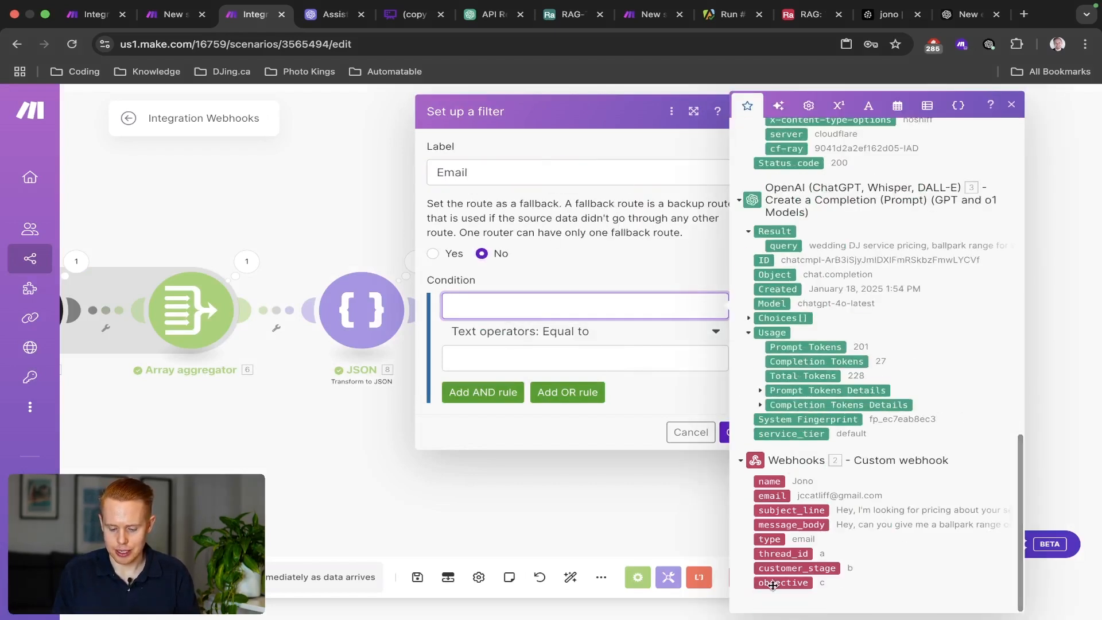
click(776, 539)
click(591, 357)
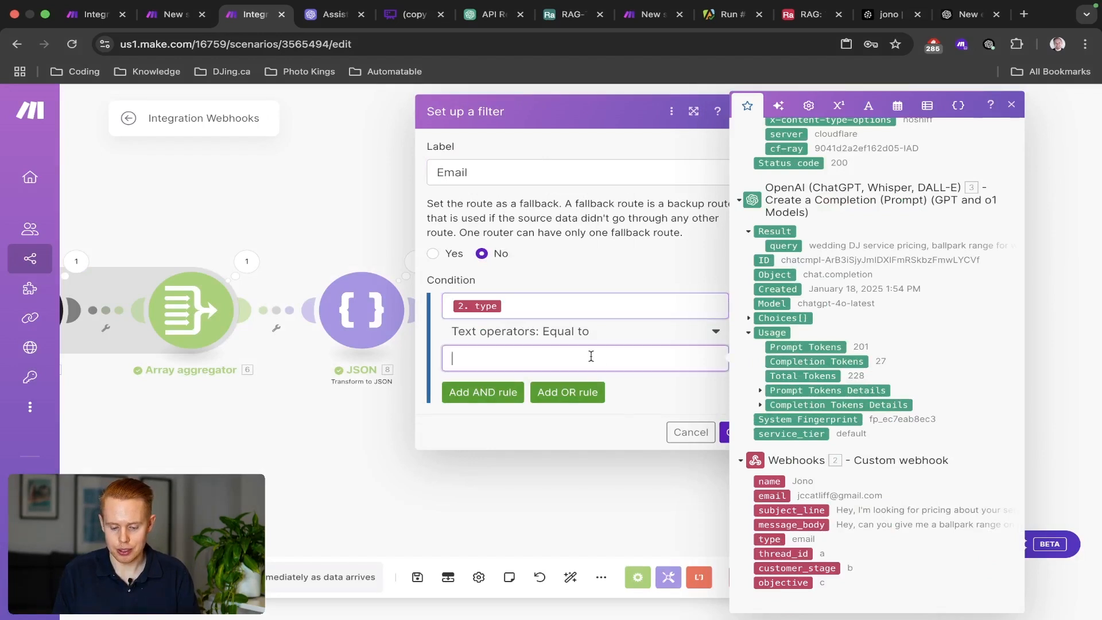
text(email)
click(661, 398)
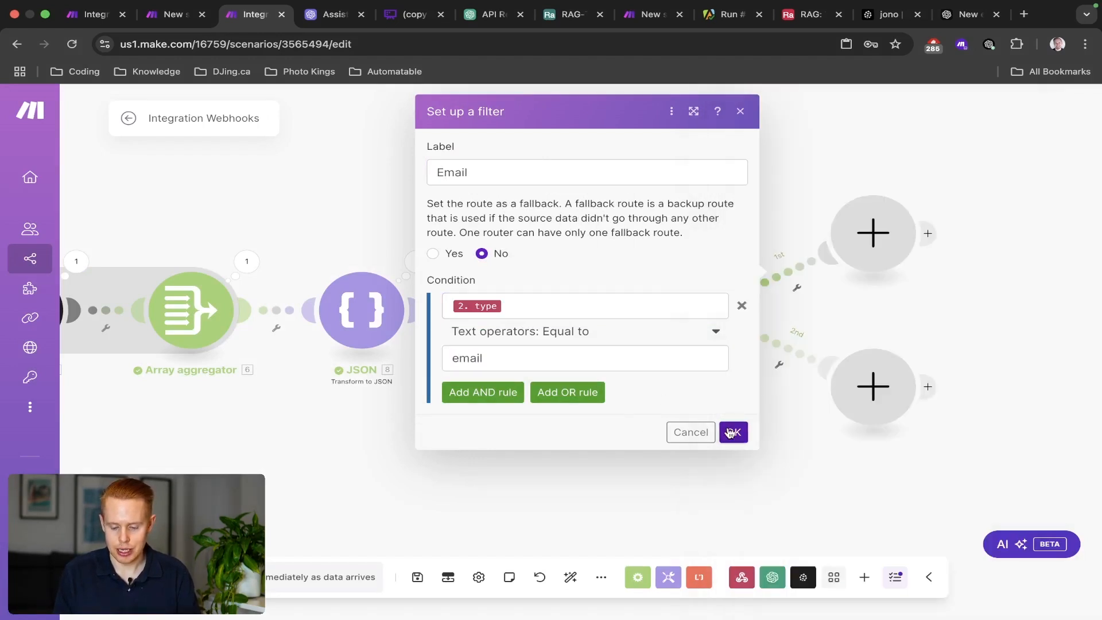
click(731, 432)
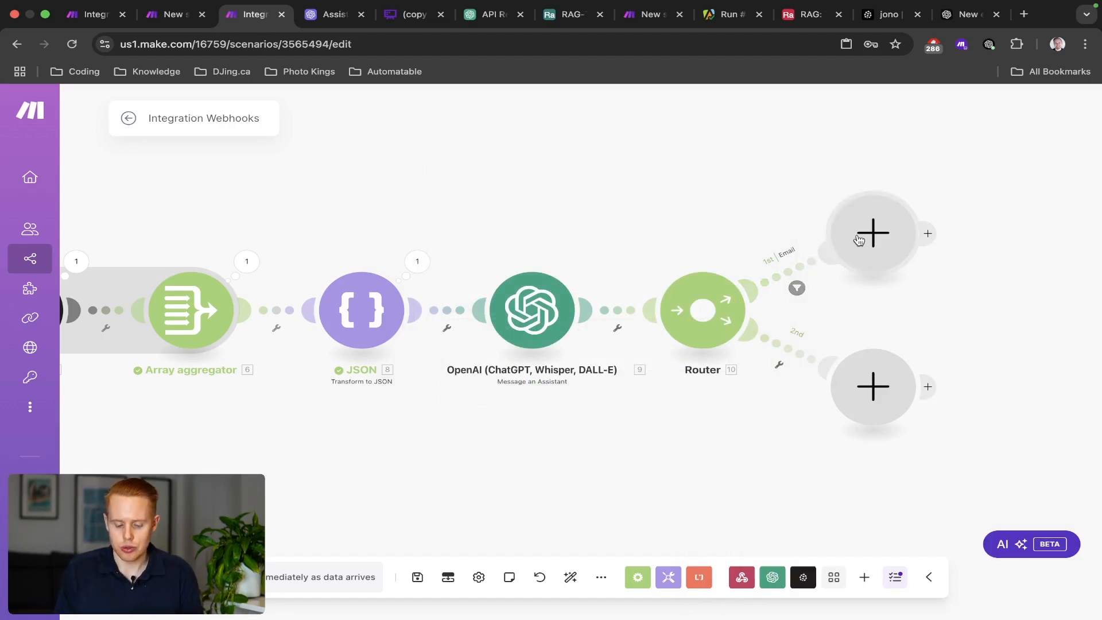
key(super+s)
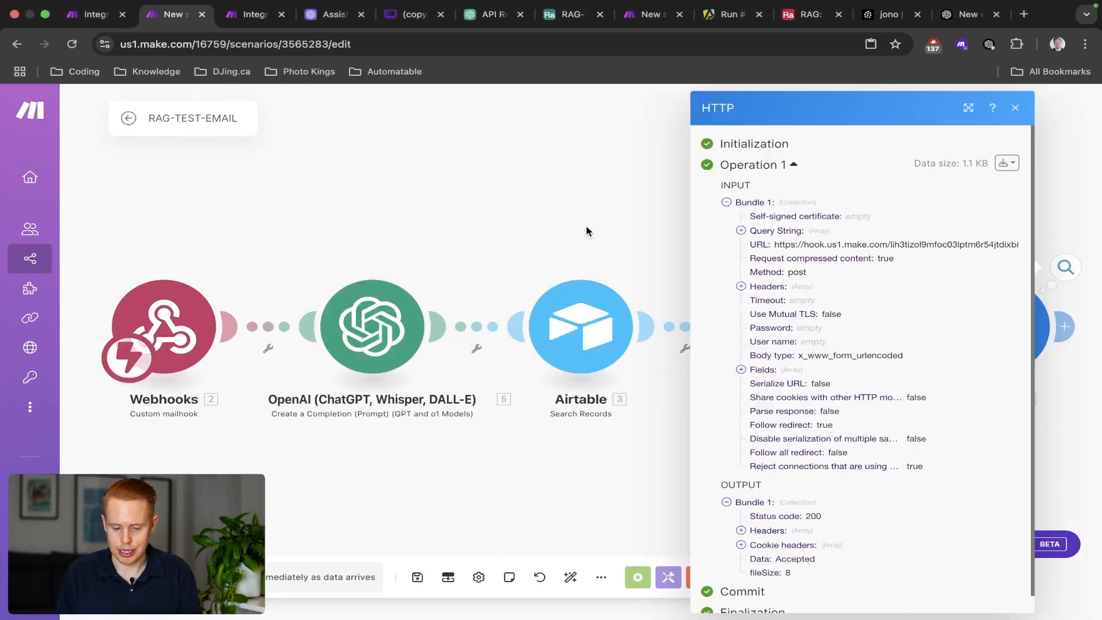
Send the test request from RAG-TEST-EMAIL's HTTP module and view the OpenAI module's 404 no-thread error.
click(587, 232)
drag(695, 236, 513, 232)
right_click(792, 306)
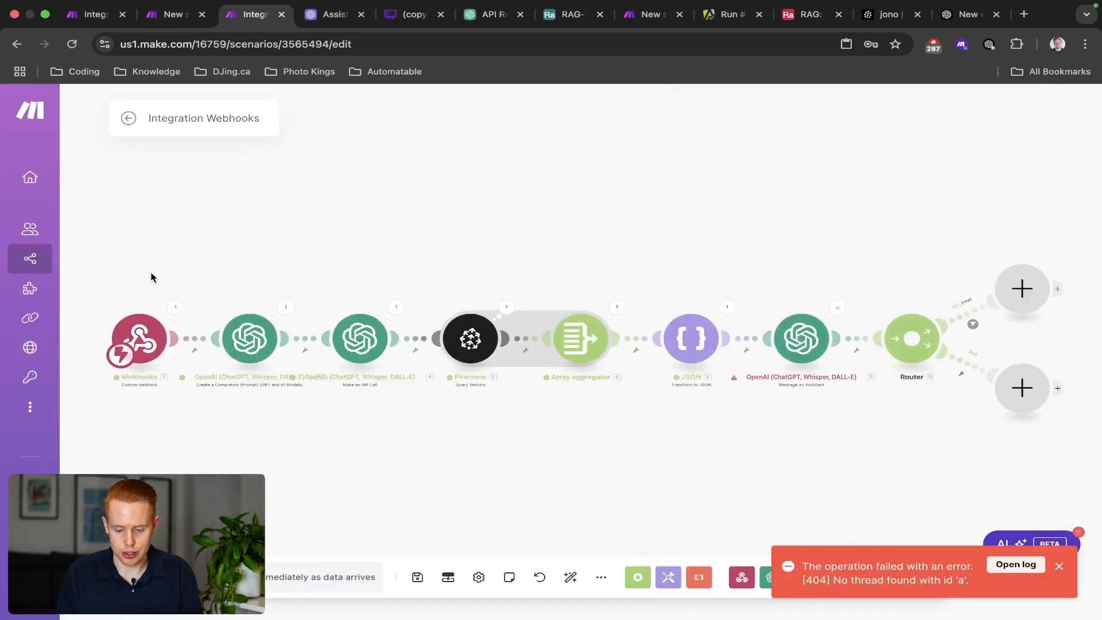
drag(152, 274, 725, 371)
drag(793, 278, 647, 254)
scroll(683, 292, up, 4)
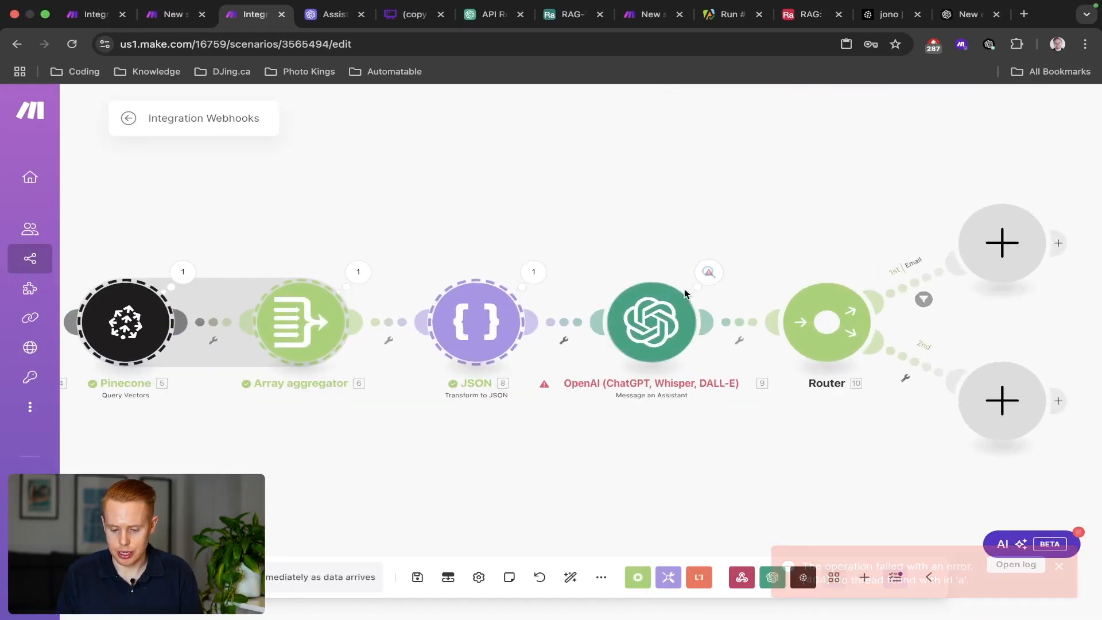
click(704, 276)
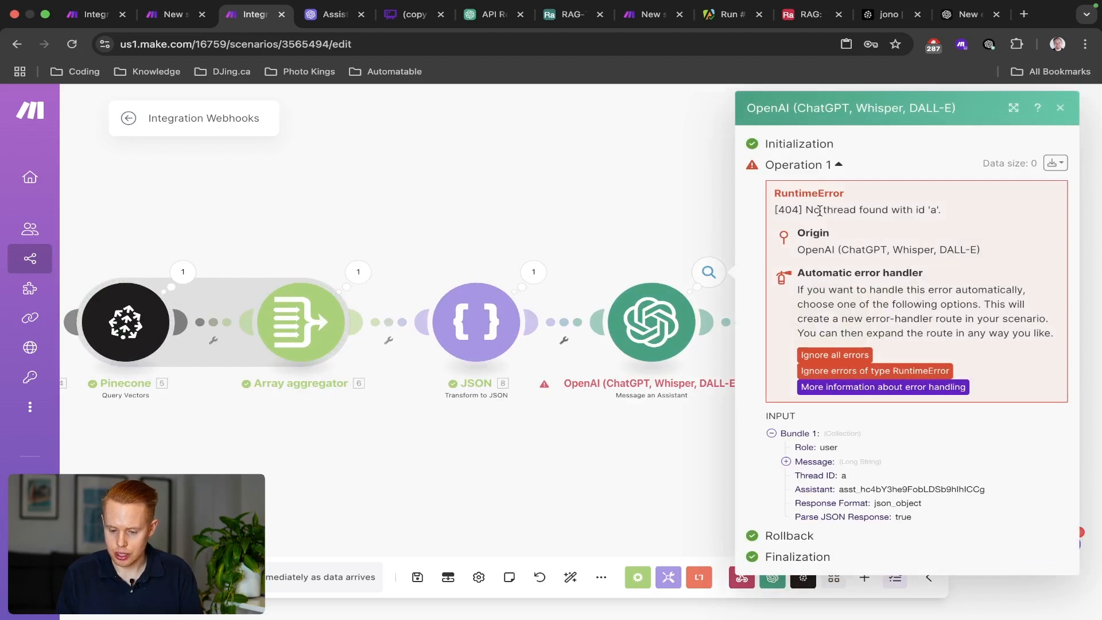
Clear Item 6's thread_id value in the RAG-TEST-EMAIL HTTP module and save the change.
click(655, 315)
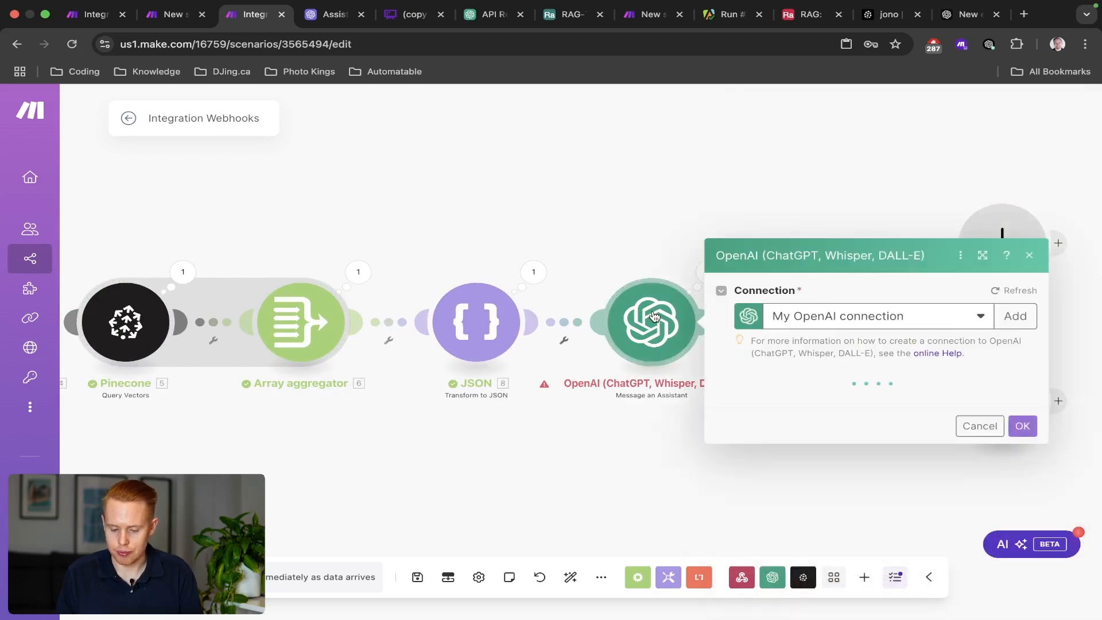
key(ctrl+shift+Tab)
click(619, 270)
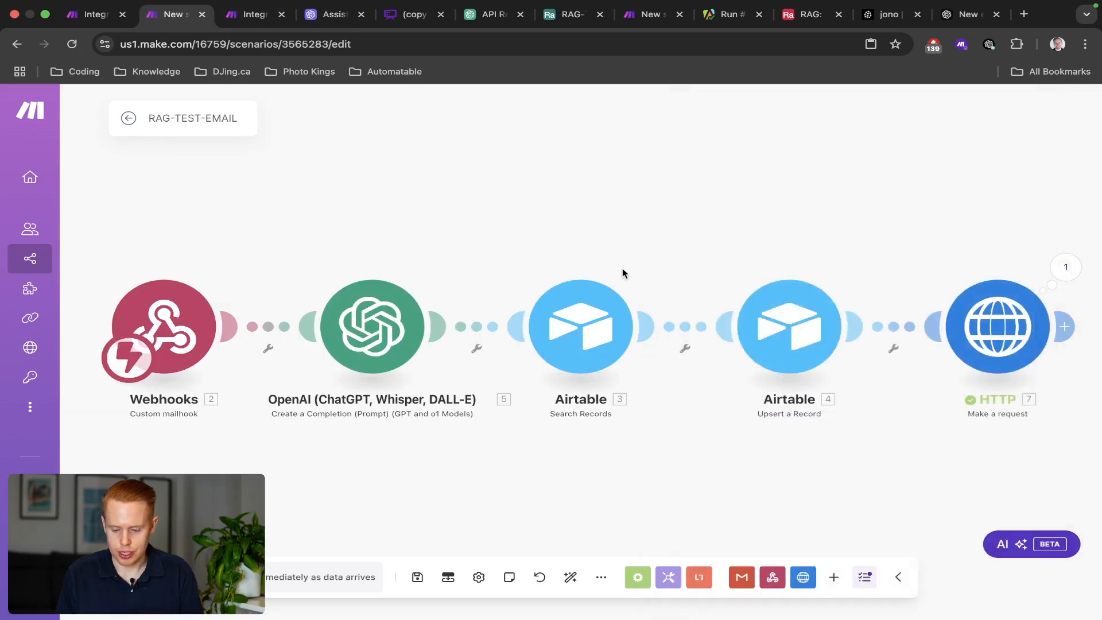
click(991, 316)
scroll(787, 337, down, 20)
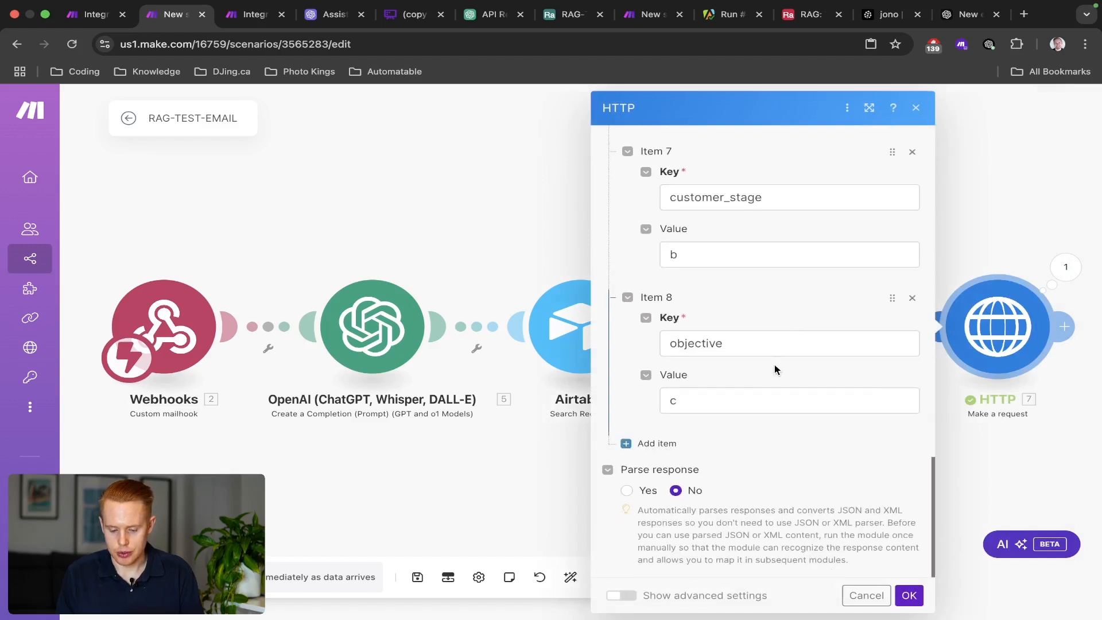
scroll(724, 378, up, 3)
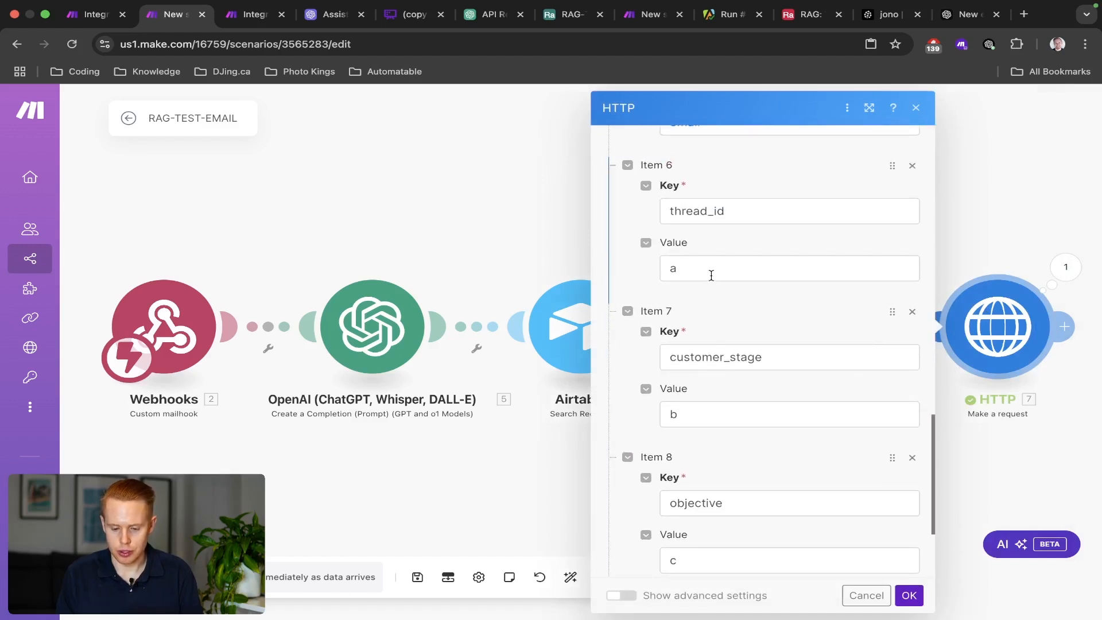
click(712, 271)
key(BackSpace)
click(909, 595)
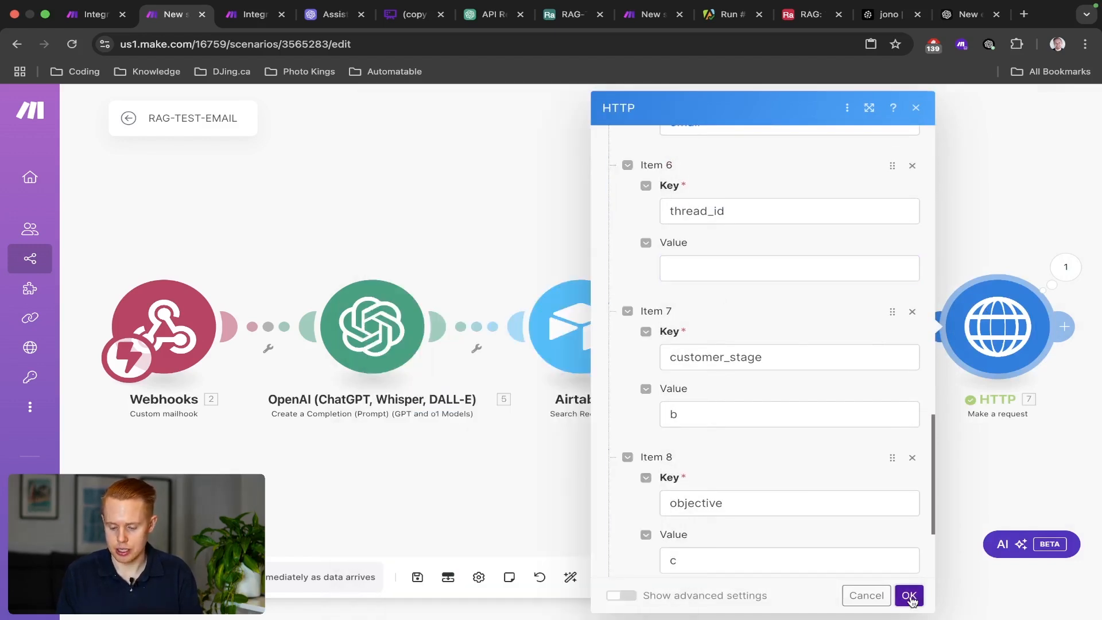
Run Integration Webhooks once and send the test request with HTTP's Run this module only.
right_click(986, 326)
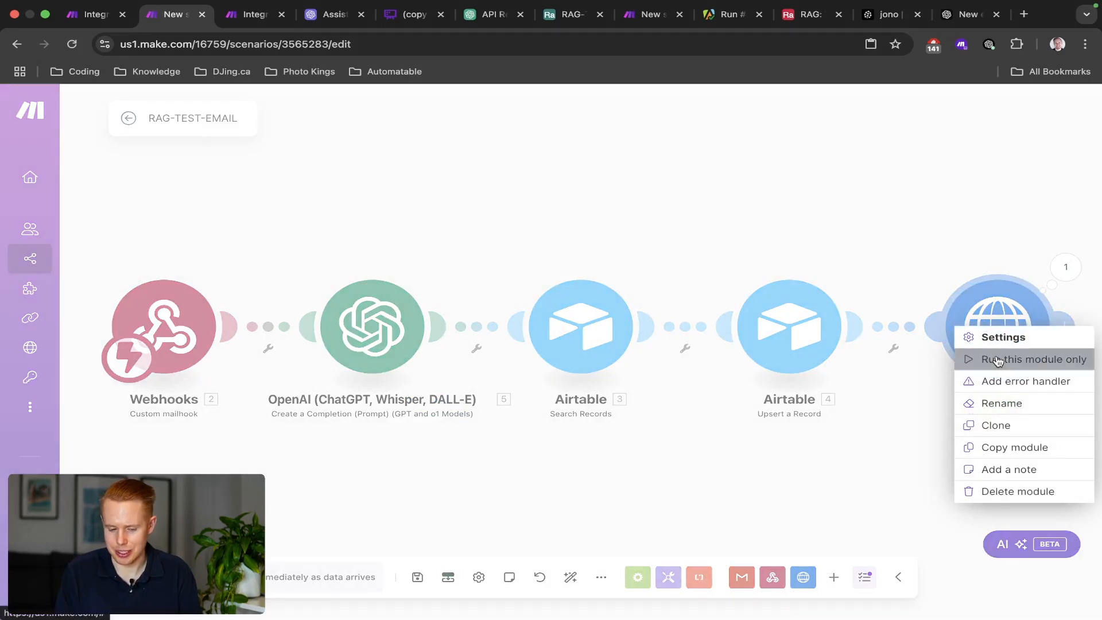
key(ctrl+Tab)
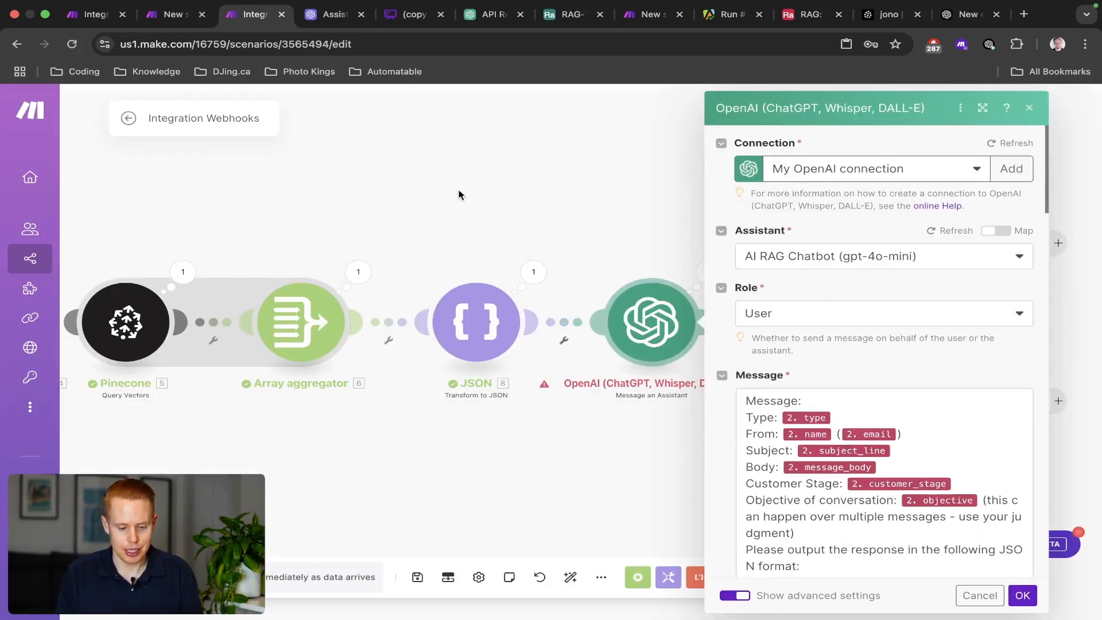
click(461, 189)
click(156, 577)
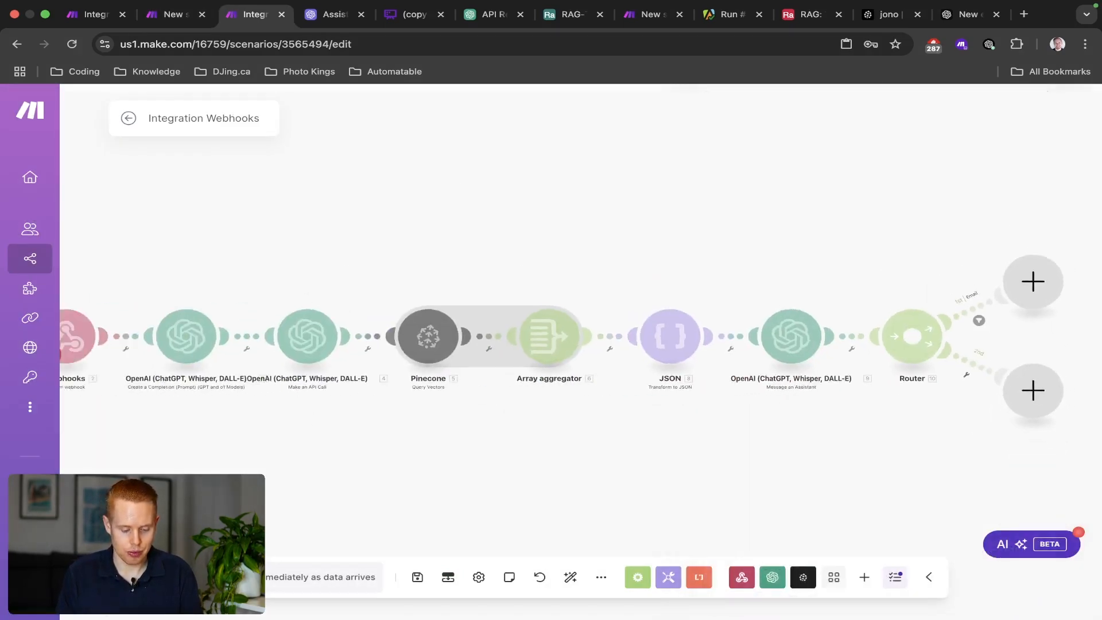
key(ctrl+shift+Tab)
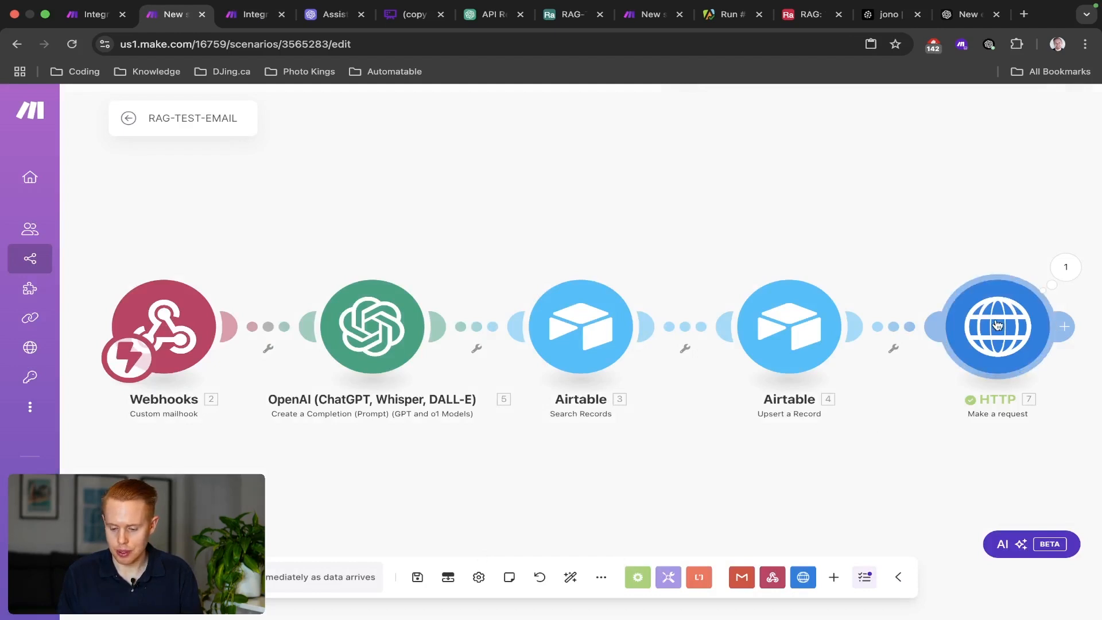
right_click(996, 323)
click(1003, 357)
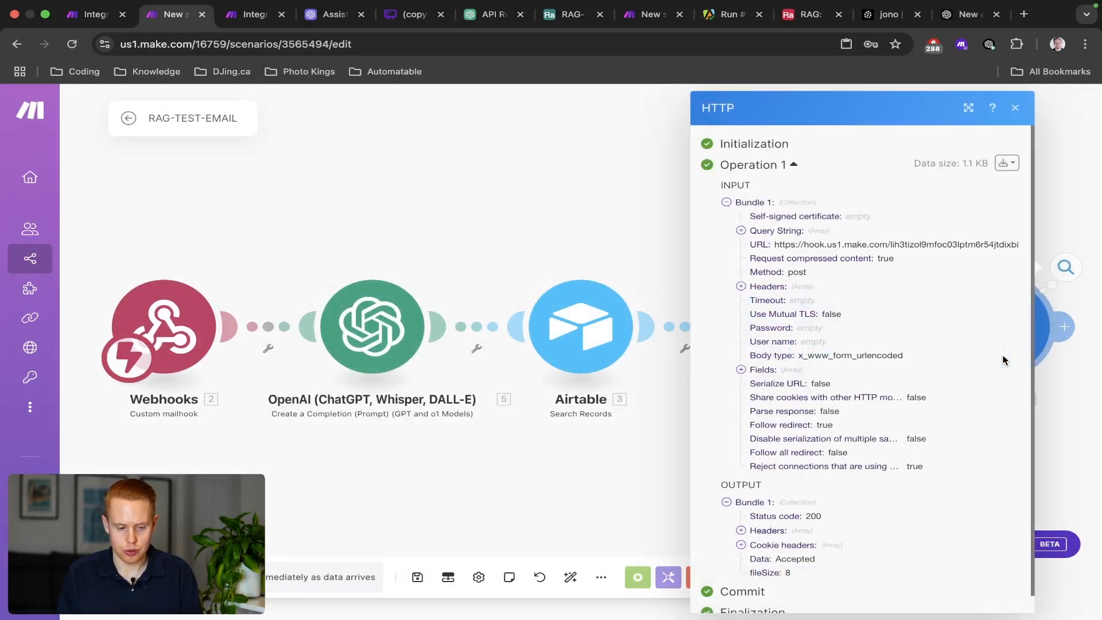
key(ctrl+Tab)
Inspect the OpenAI output: subject_line 'Wedding DJ Service Pricing' and a drafted message_body.
drag(744, 235, 604, 193)
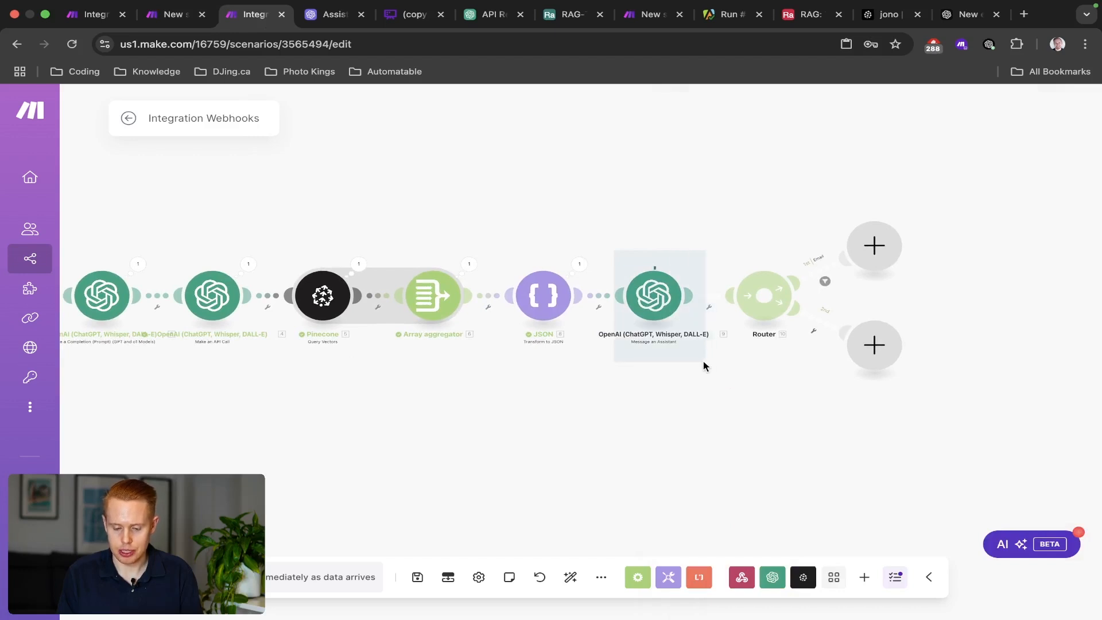
scroll(655, 254, right, 3)
scroll(660, 300, up, 5)
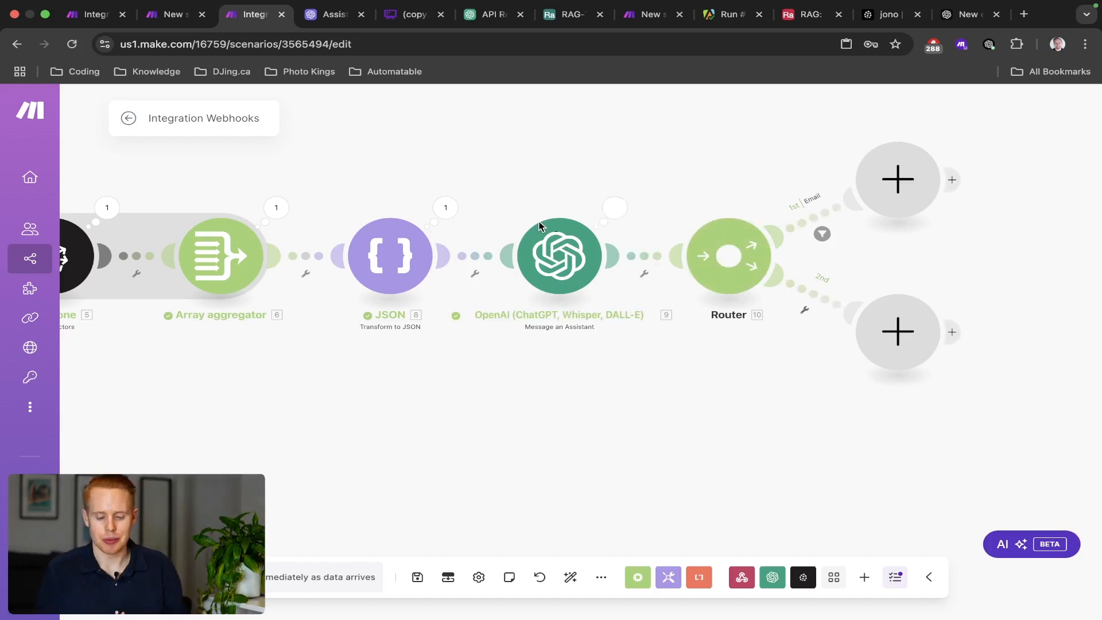
click(618, 214)
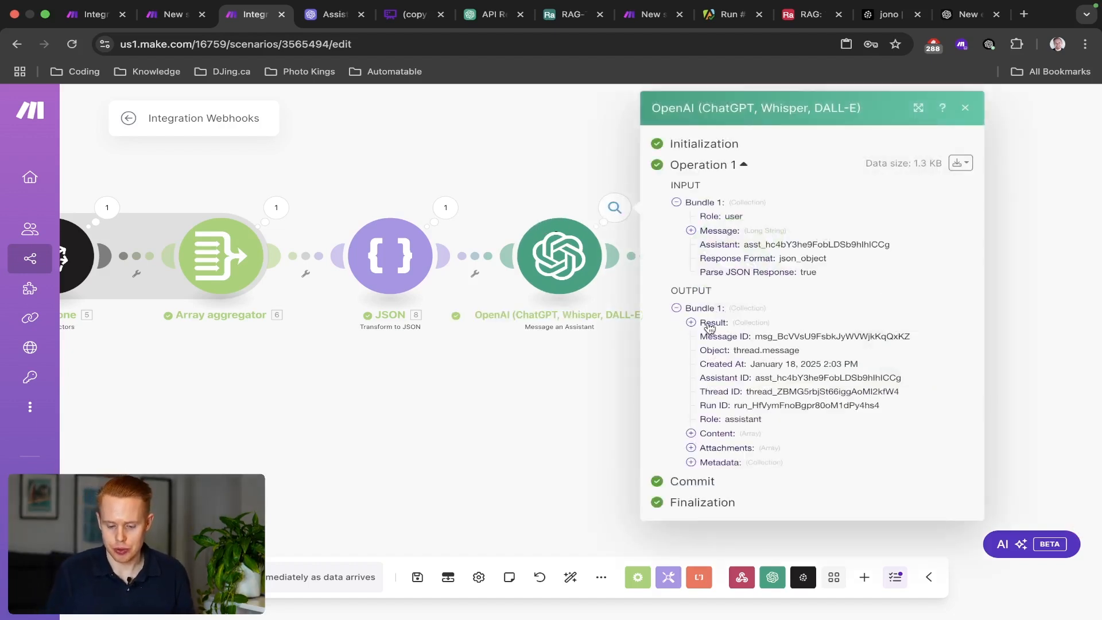
click(710, 325)
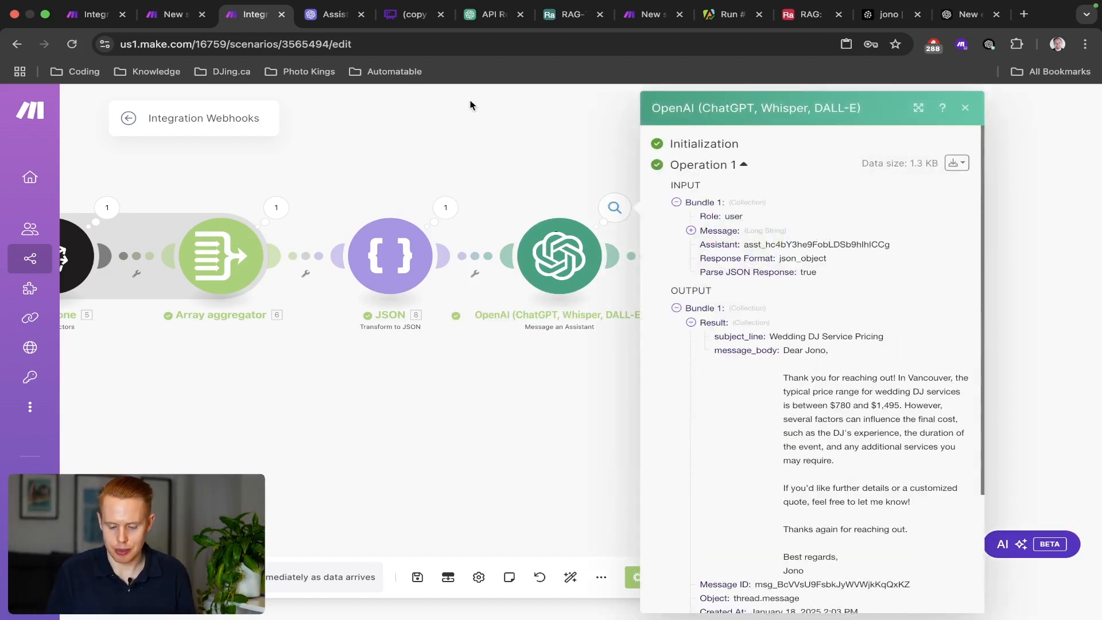
click(506, 164)
scroll(660, 163, right, 3)
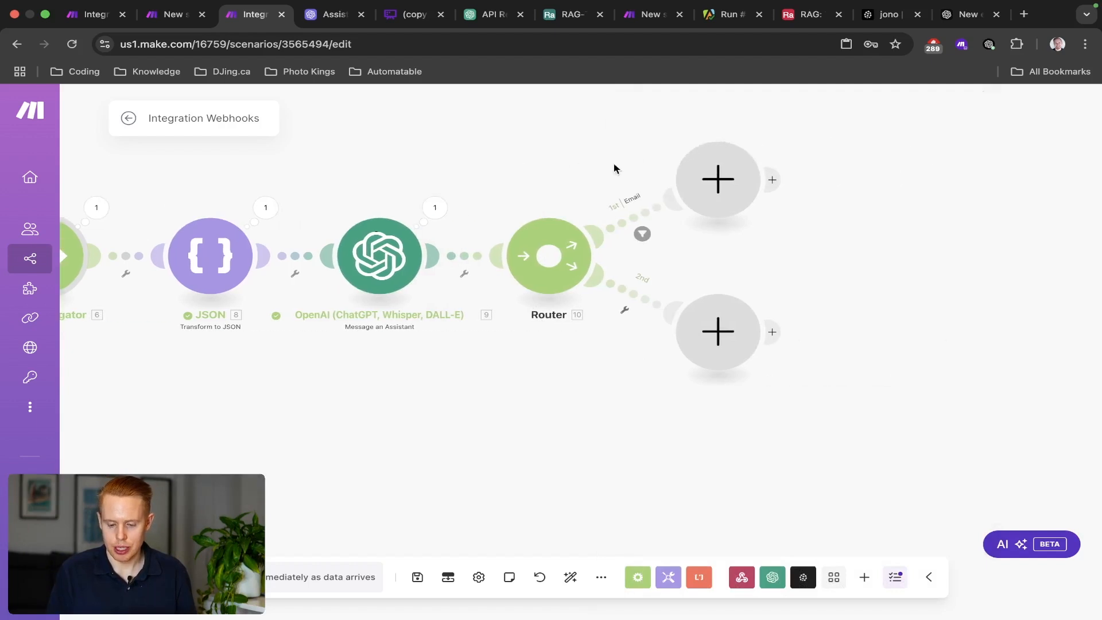
Add an Email Create a Draft module on the router's first route.
click(719, 179)
text(email)
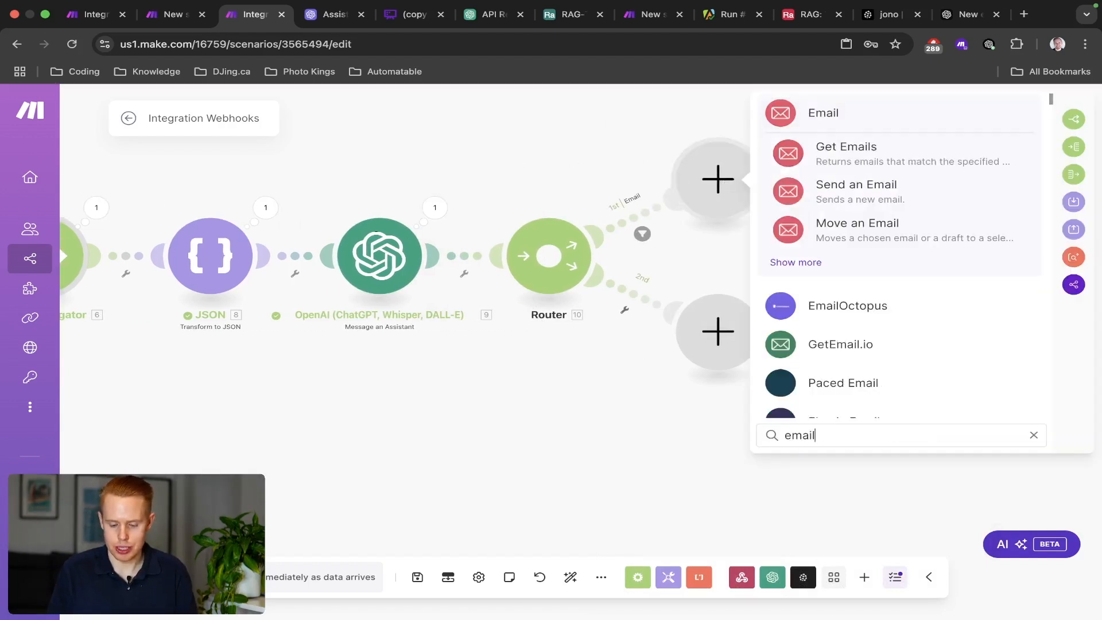
click(836, 120)
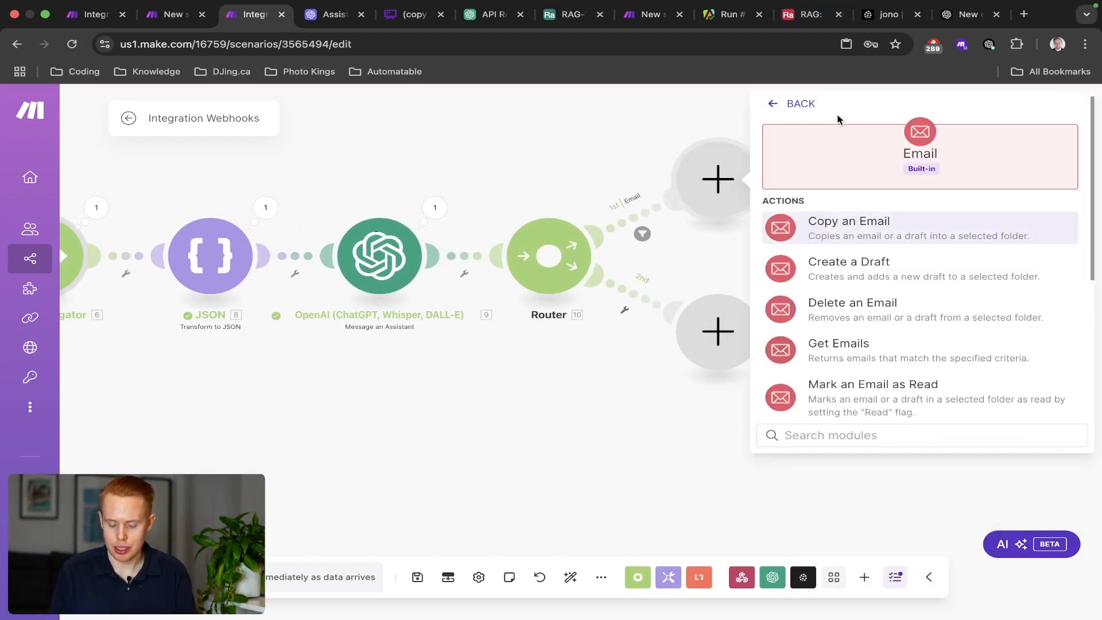
click(872, 286)
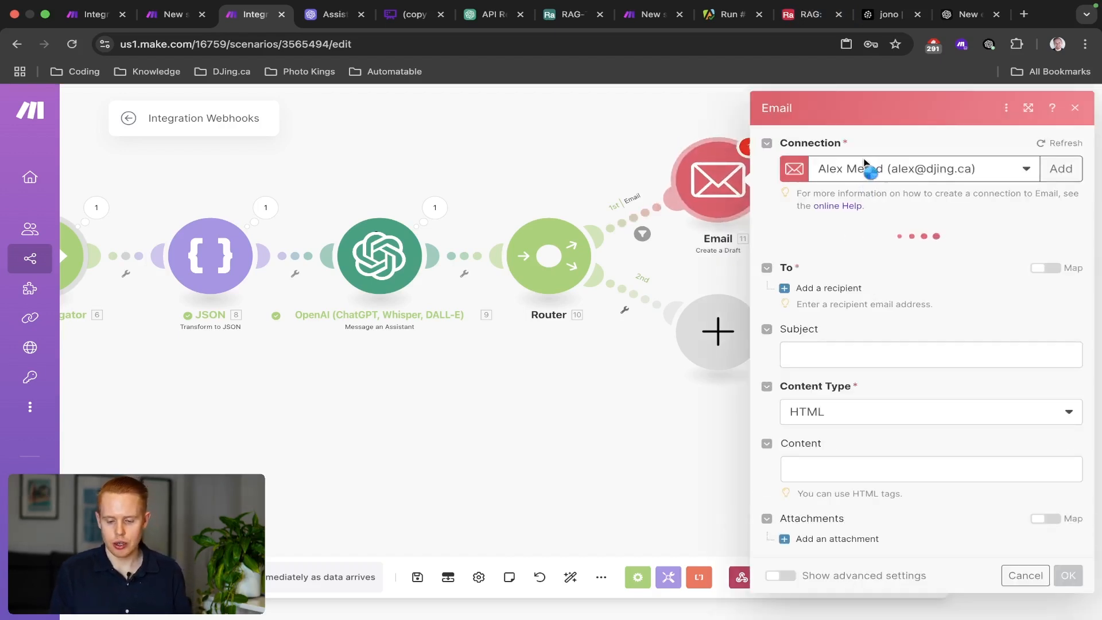
Choose the Gmail connection and set the draft folder to Drafts.
click(867, 165)
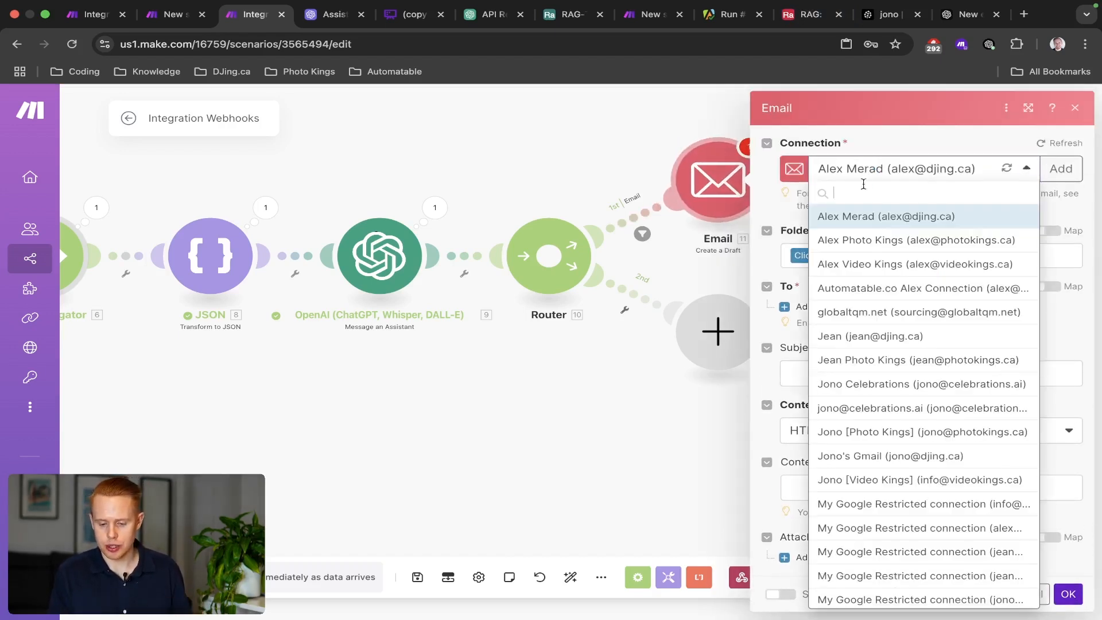
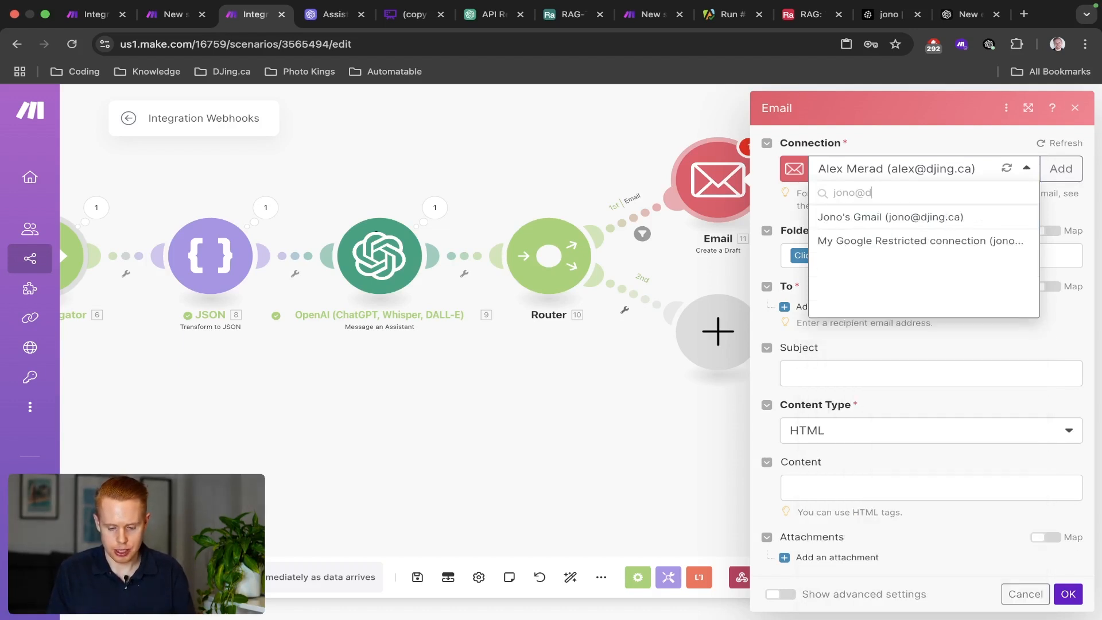
click(897, 217)
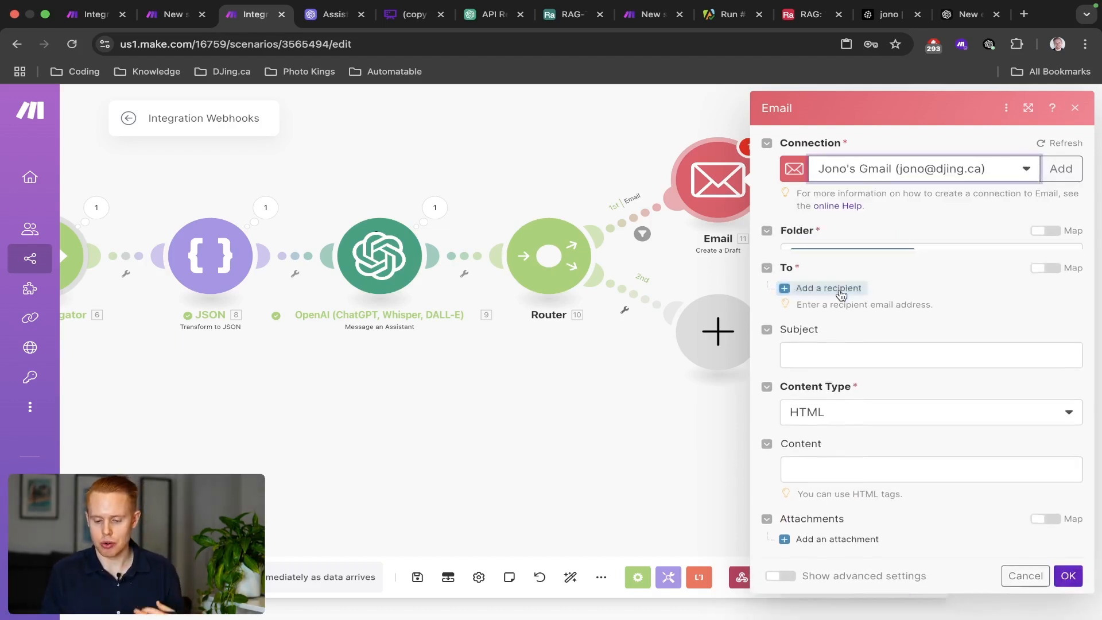
click(849, 260)
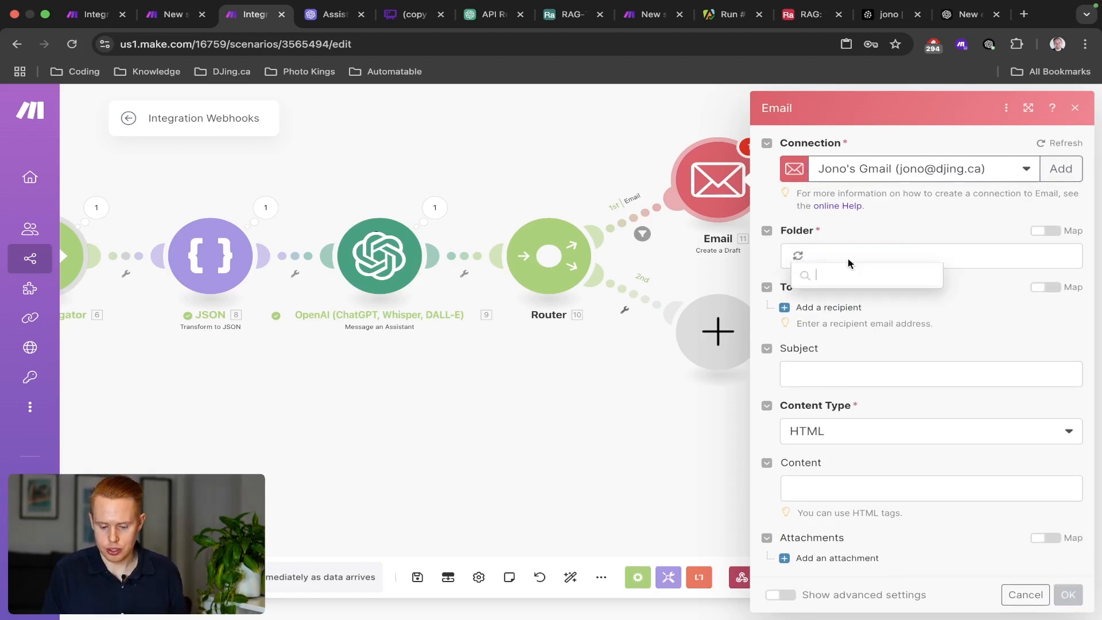
text(d)
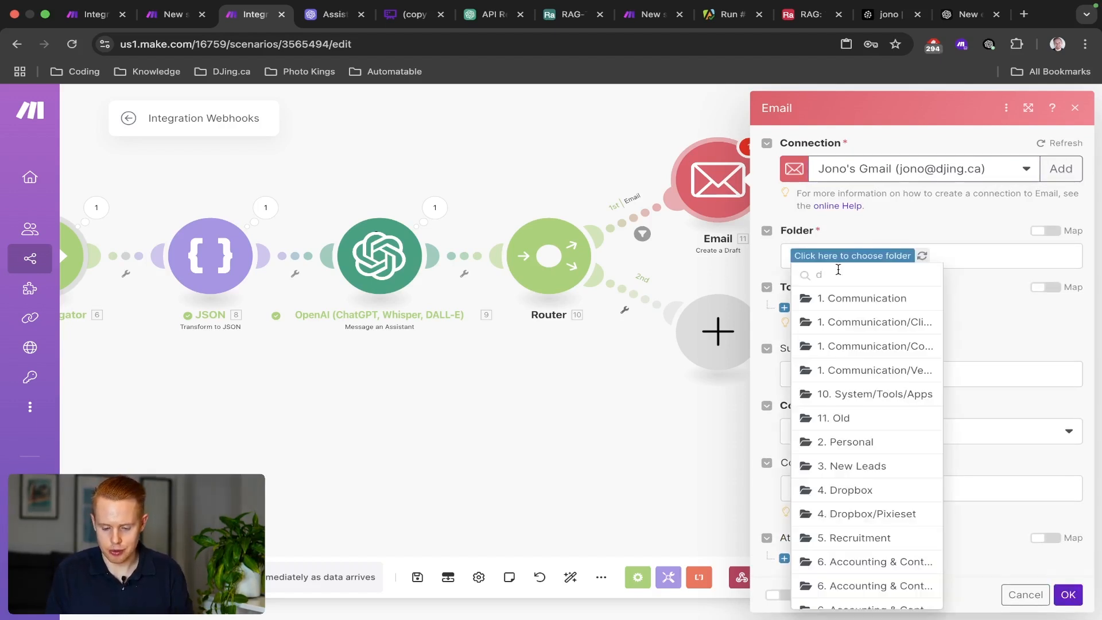
text(raft)
click(833, 299)
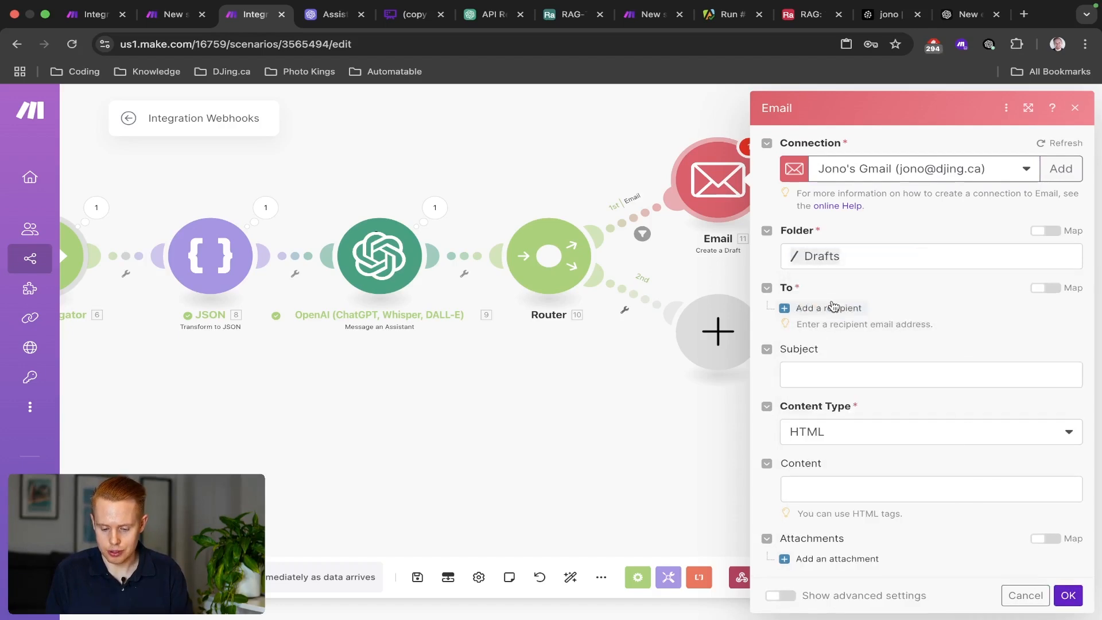
Map webhook email as recipient, subject_line as subject, message_body as Plaintext body, and confirm.
click(833, 310)
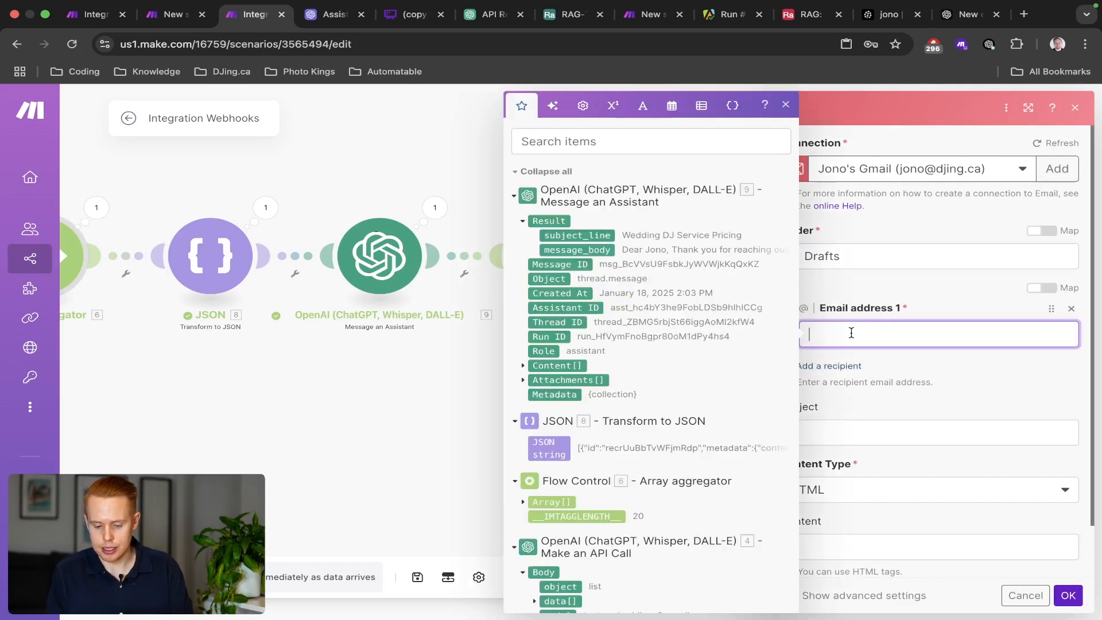
scroll(685, 378, down, 10)
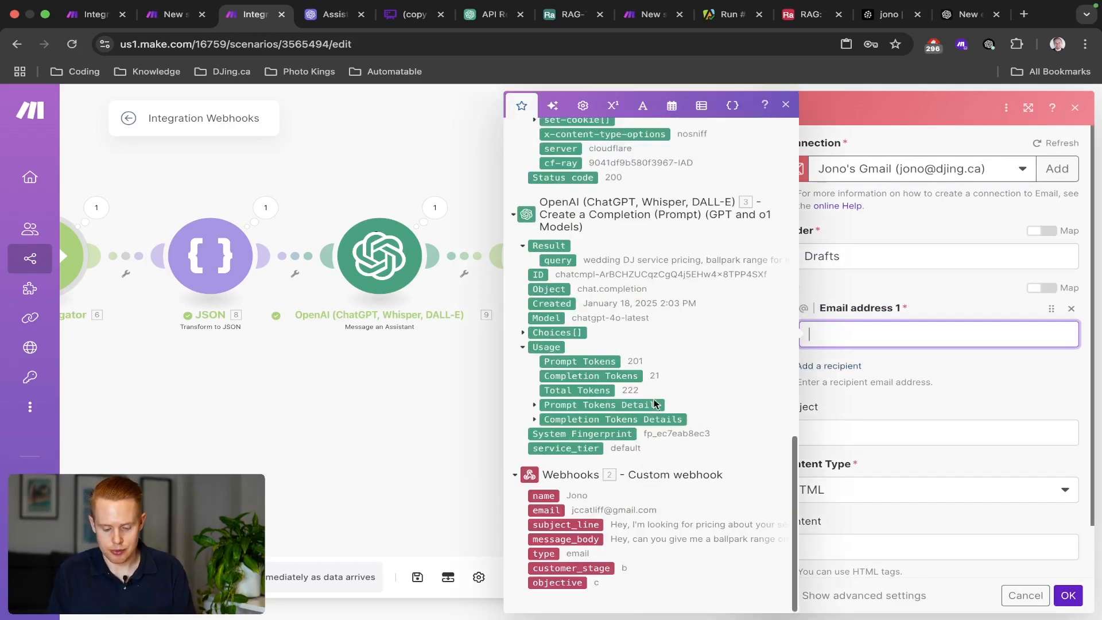
click(546, 511)
click(819, 441)
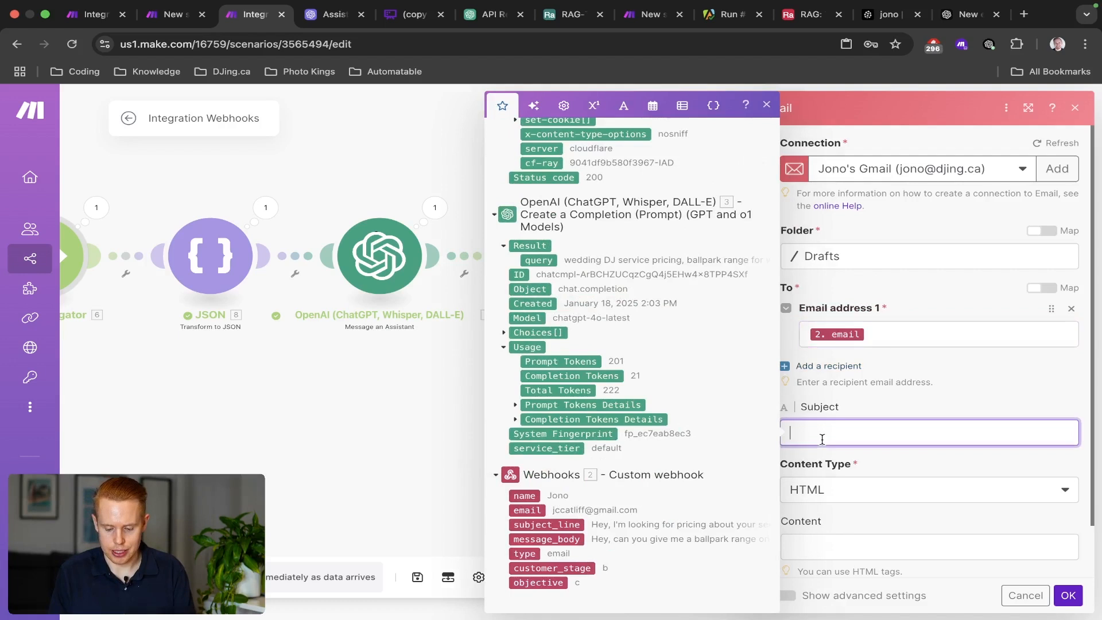
click(550, 524)
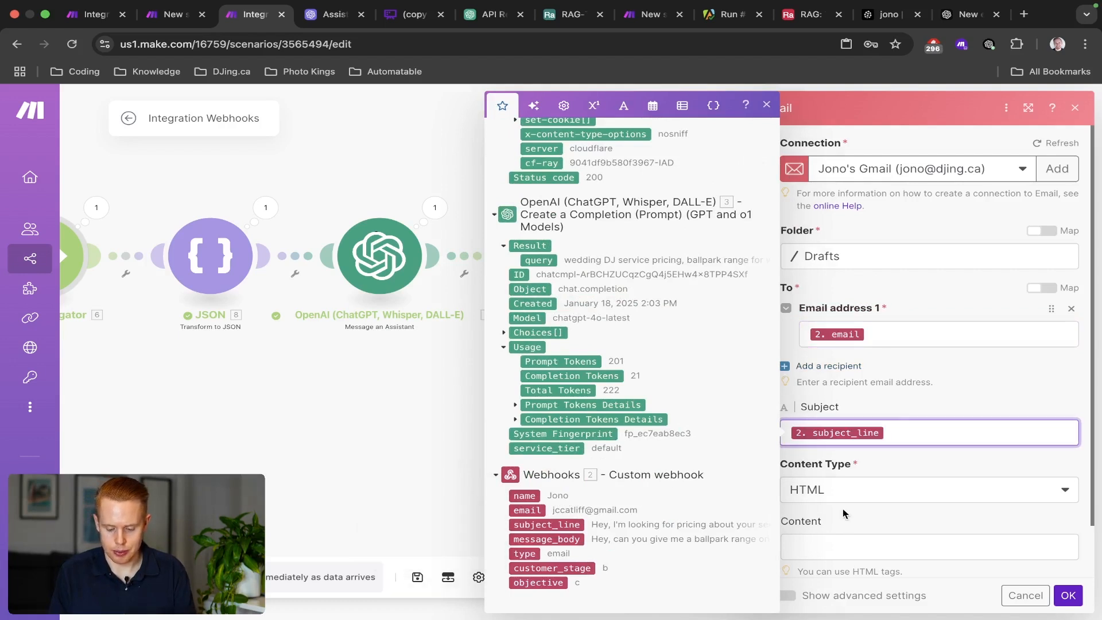
click(846, 495)
click(832, 511)
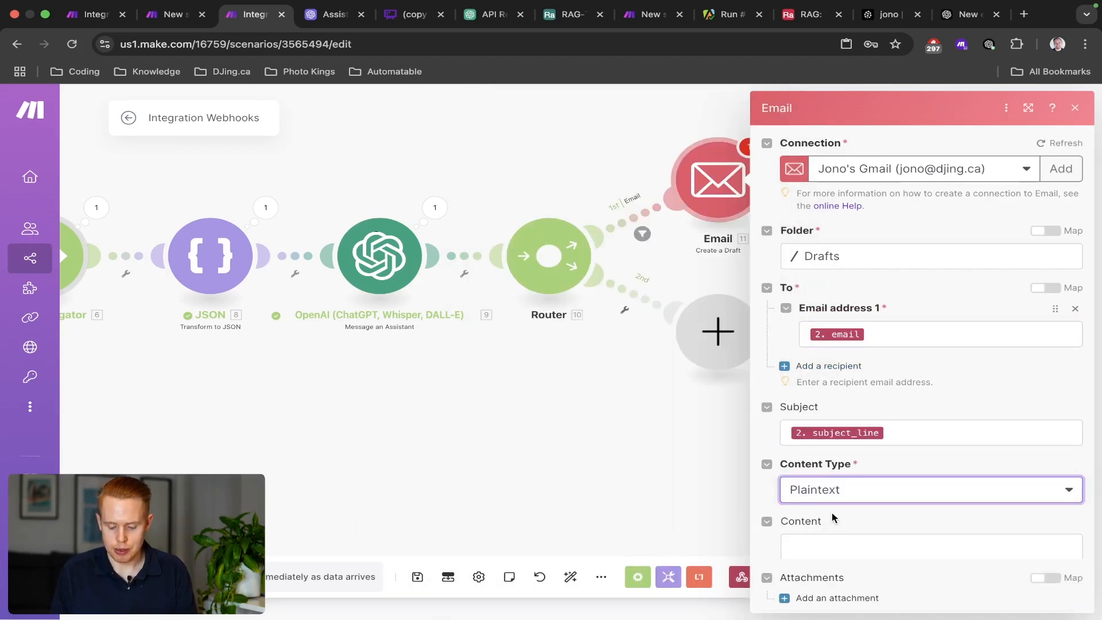
click(826, 547)
scroll(533, 521, down, 15)
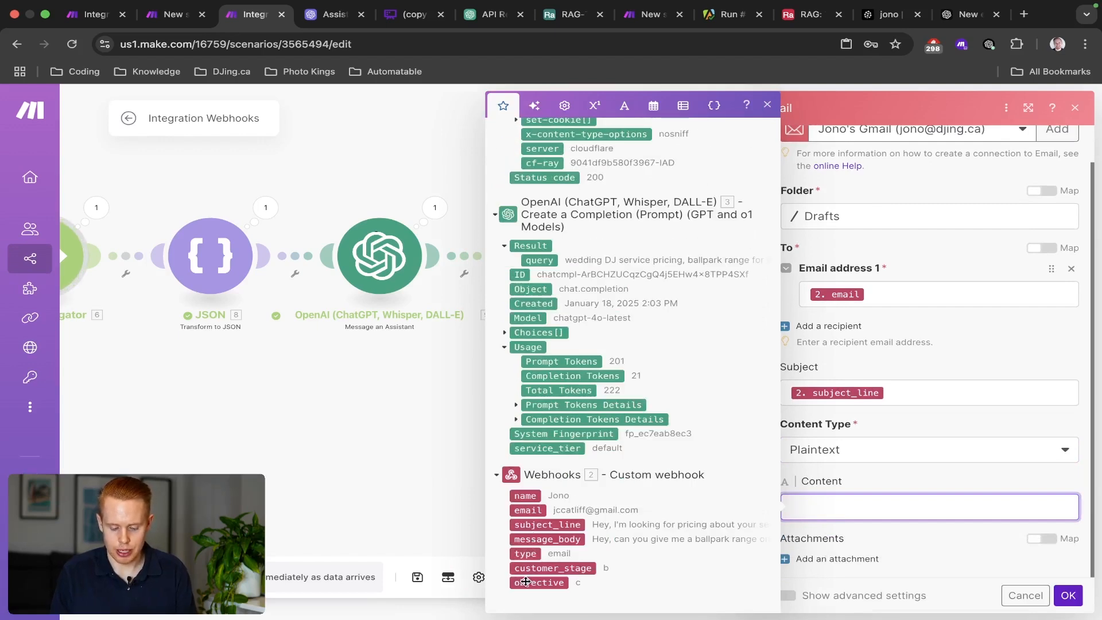
click(541, 543)
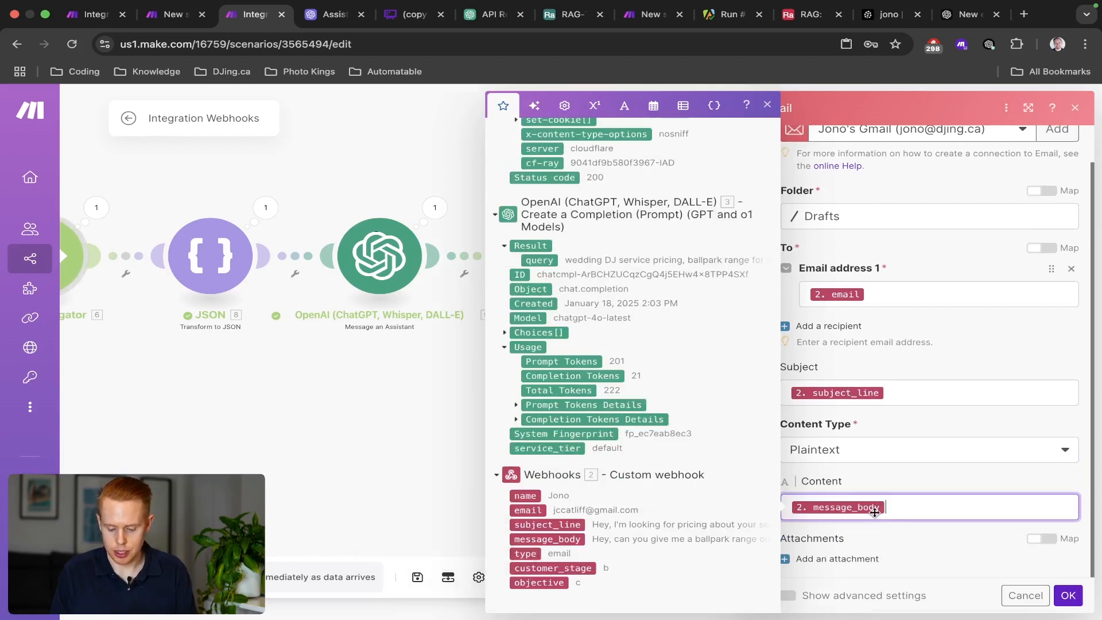
click(919, 550)
click(1068, 595)
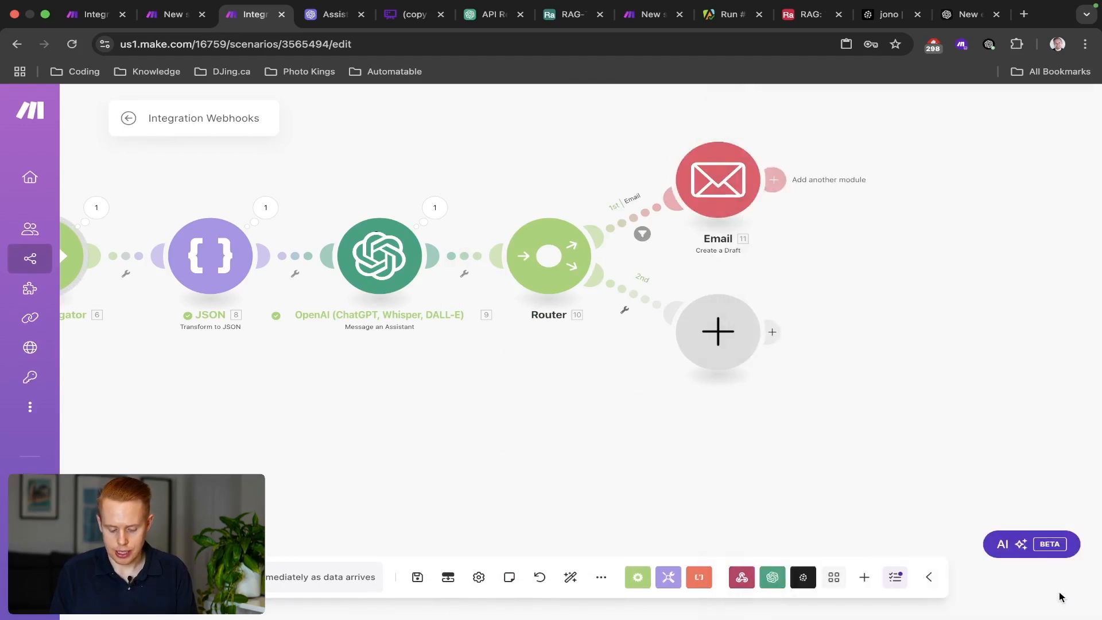
Run Integration Webhooks once and re-send the test request from RAG-TEST-EMAIL's HTTP module.
scroll(527, 281, left, 10)
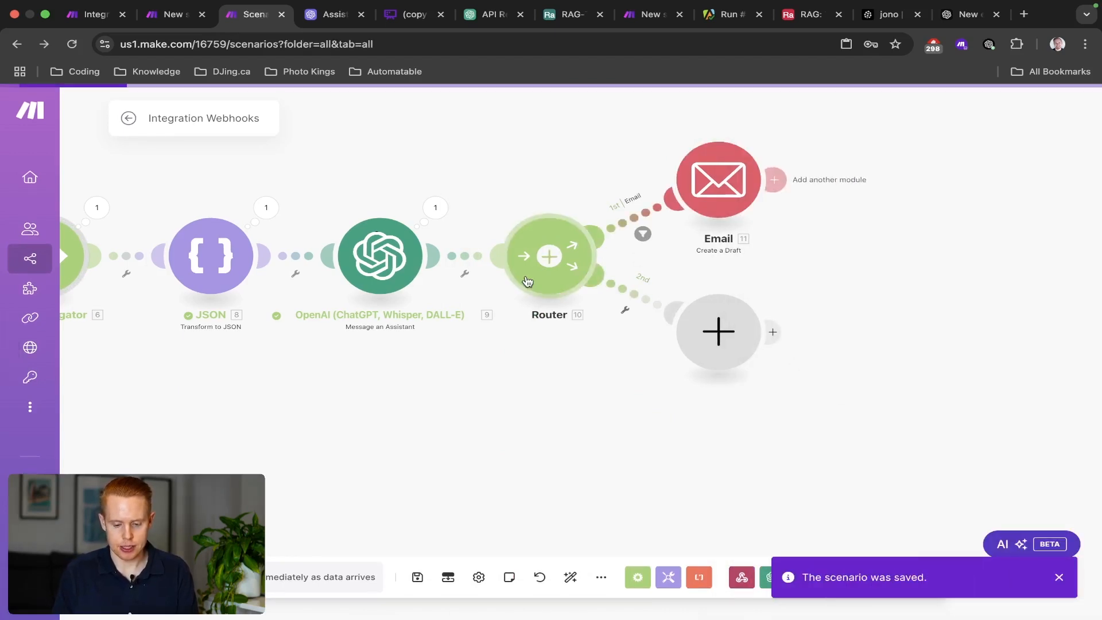
scroll(527, 282, right, 10)
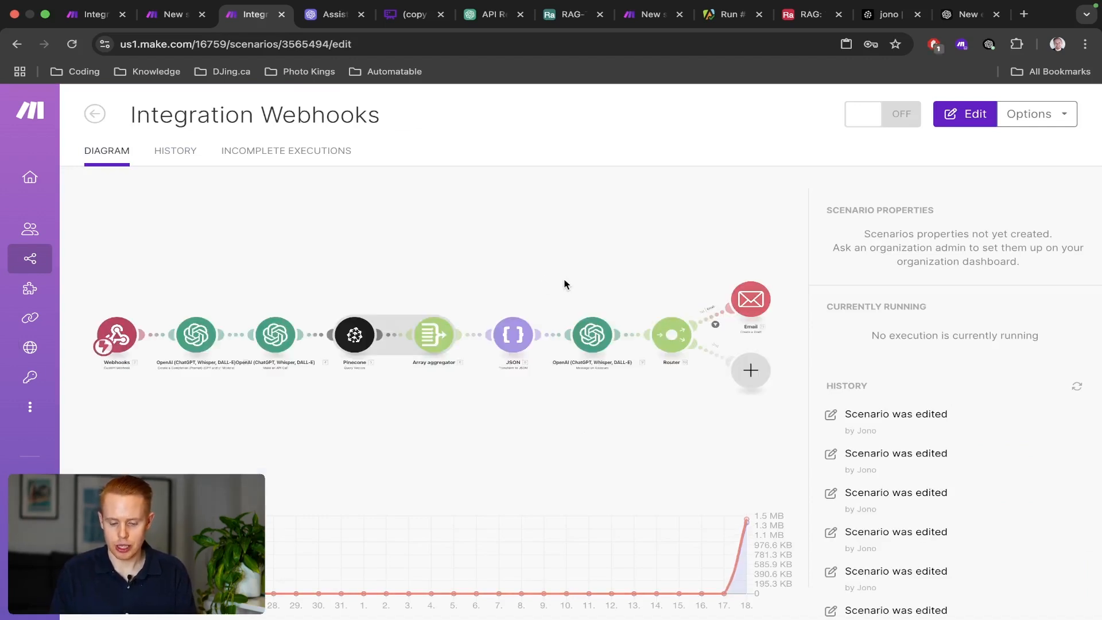
click(156, 577)
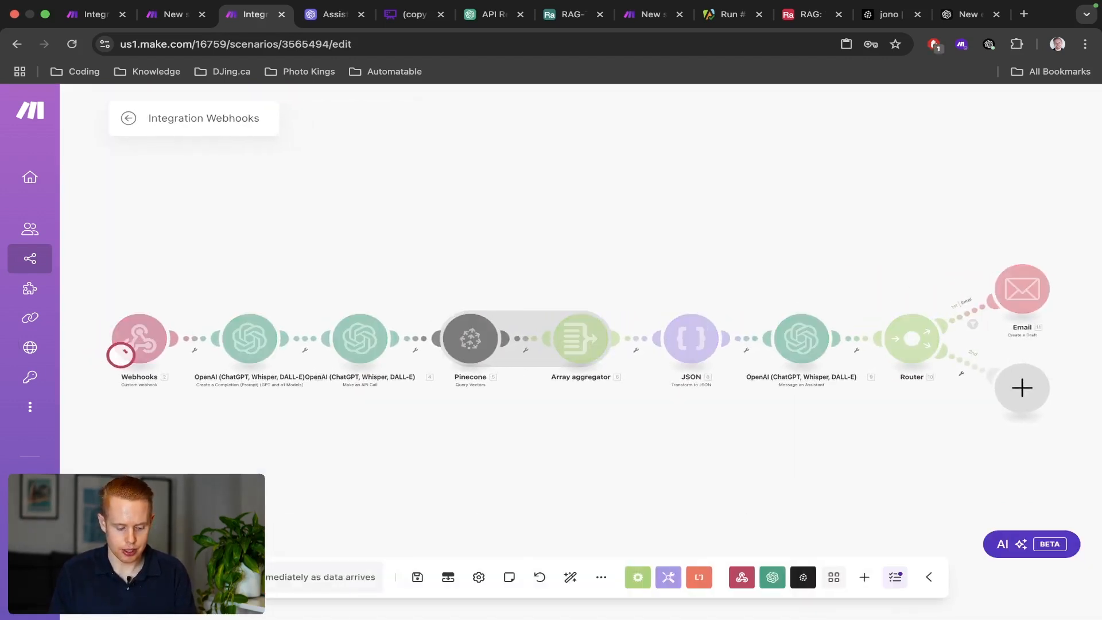
key(ctrl+shift+Tab)
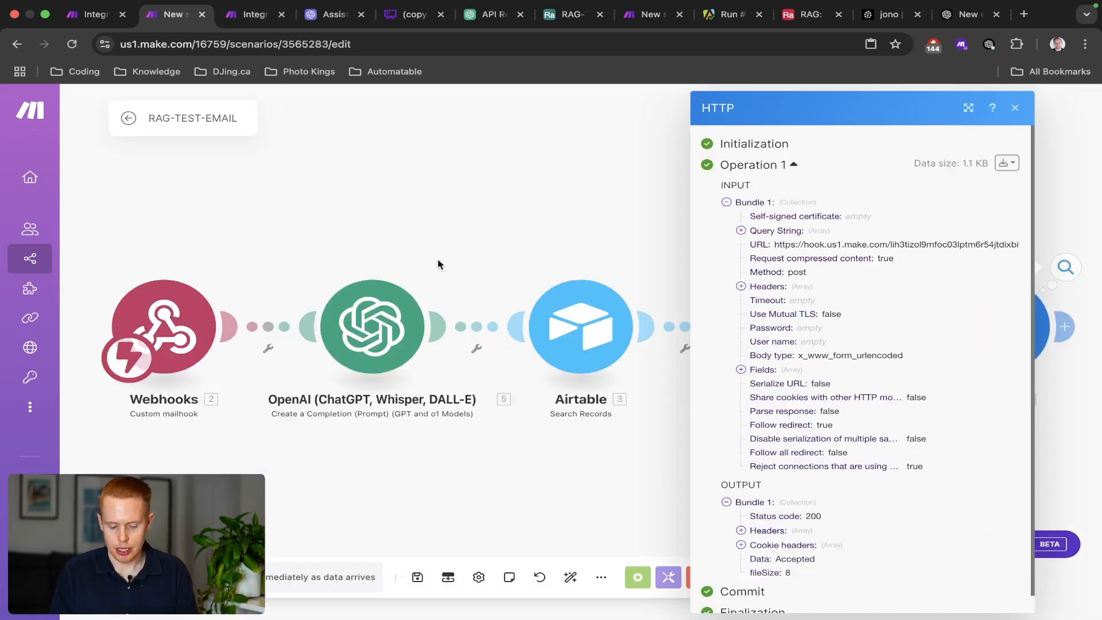
click(438, 264)
right_click(810, 334)
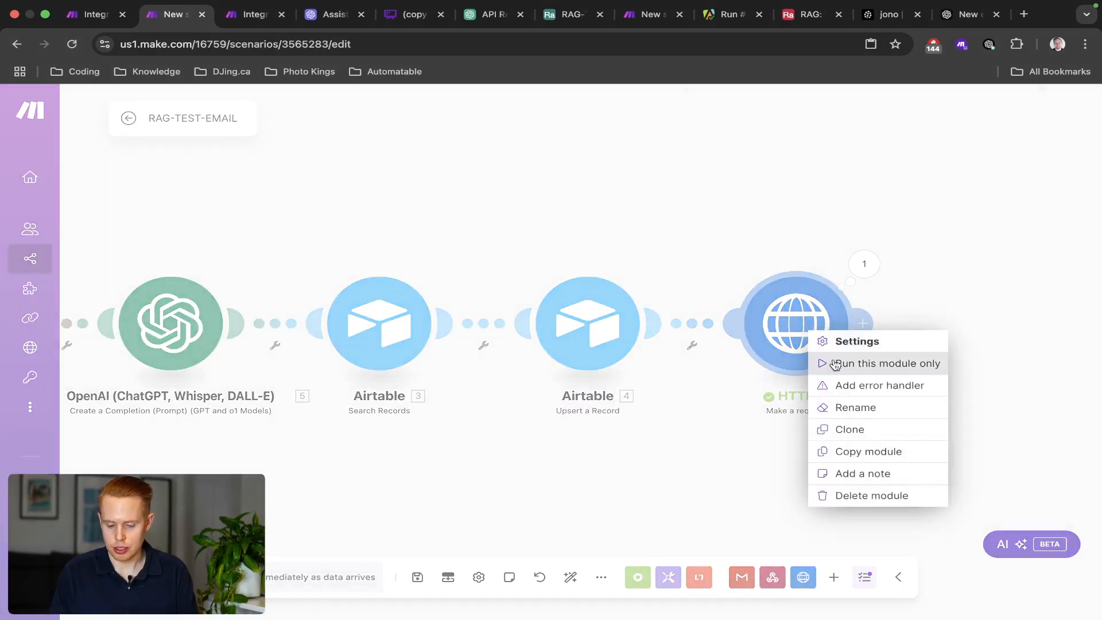
click(835, 365)
Review the HTTP request's fields in RAG-TEST-EMAIL, then return to Integration Webhooks.
click(1077, 246)
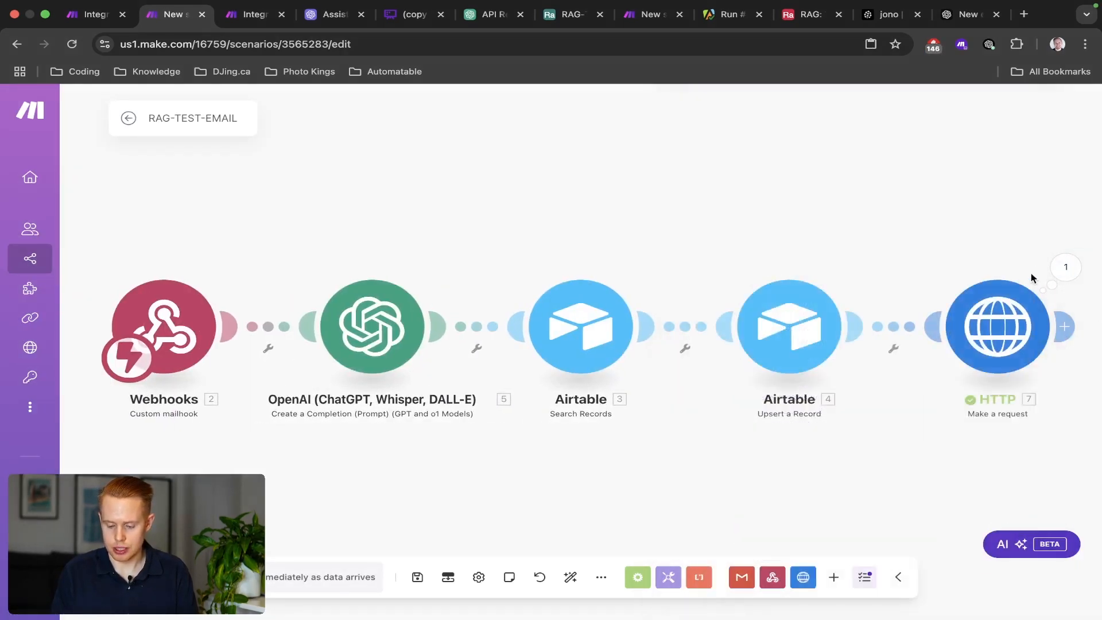
click(1005, 312)
scroll(827, 383, down, 10)
scroll(824, 377, up, 3)
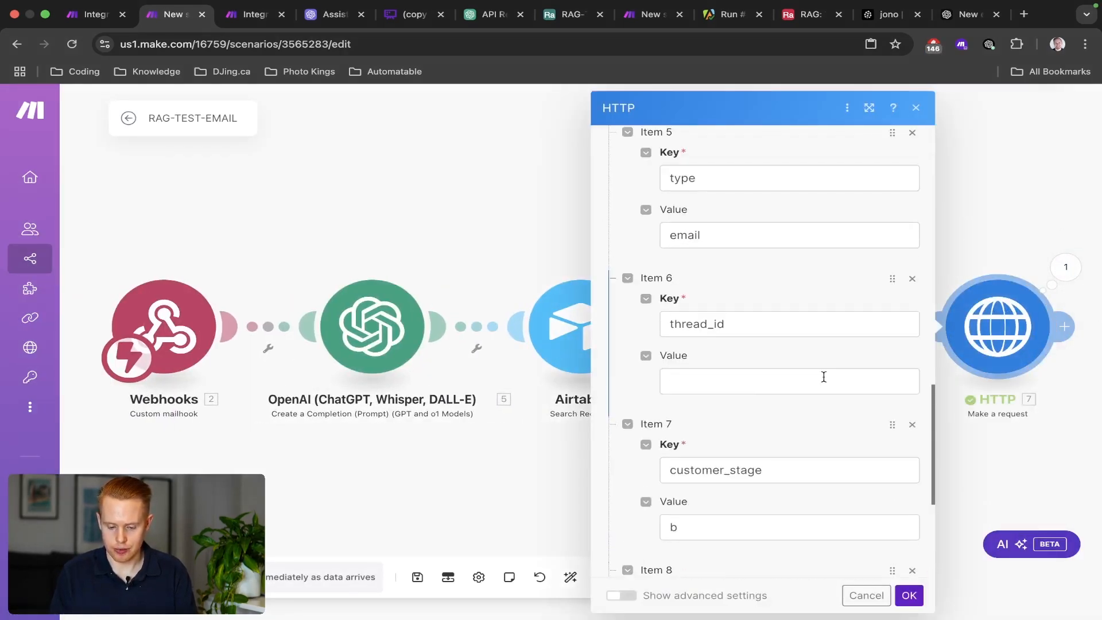
scroll(824, 376, up, 3)
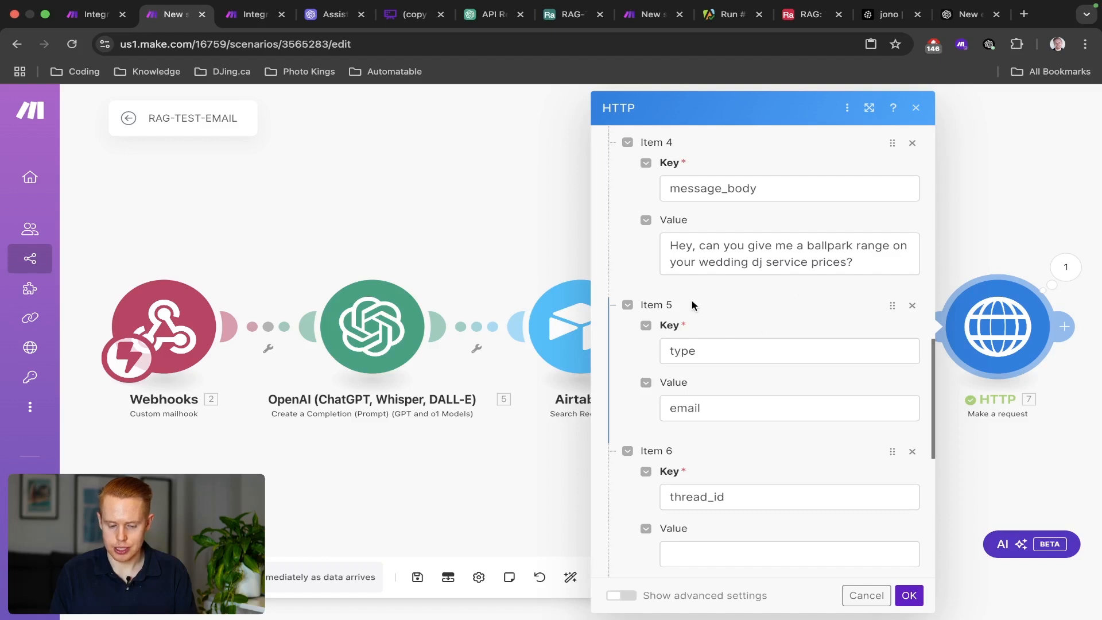
key(ctrl+Tab)
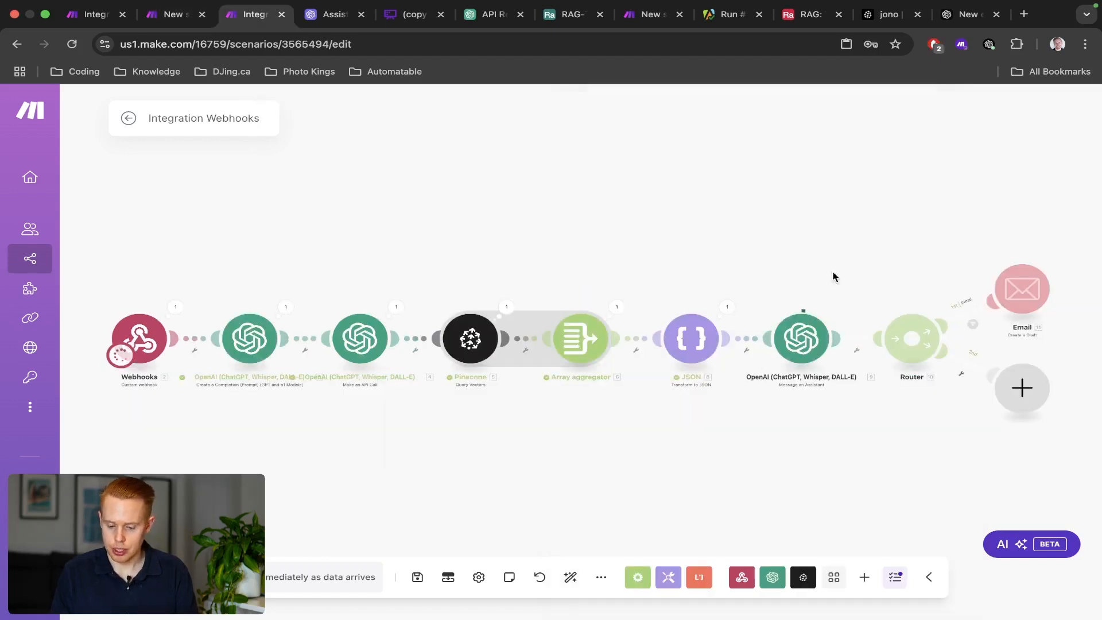
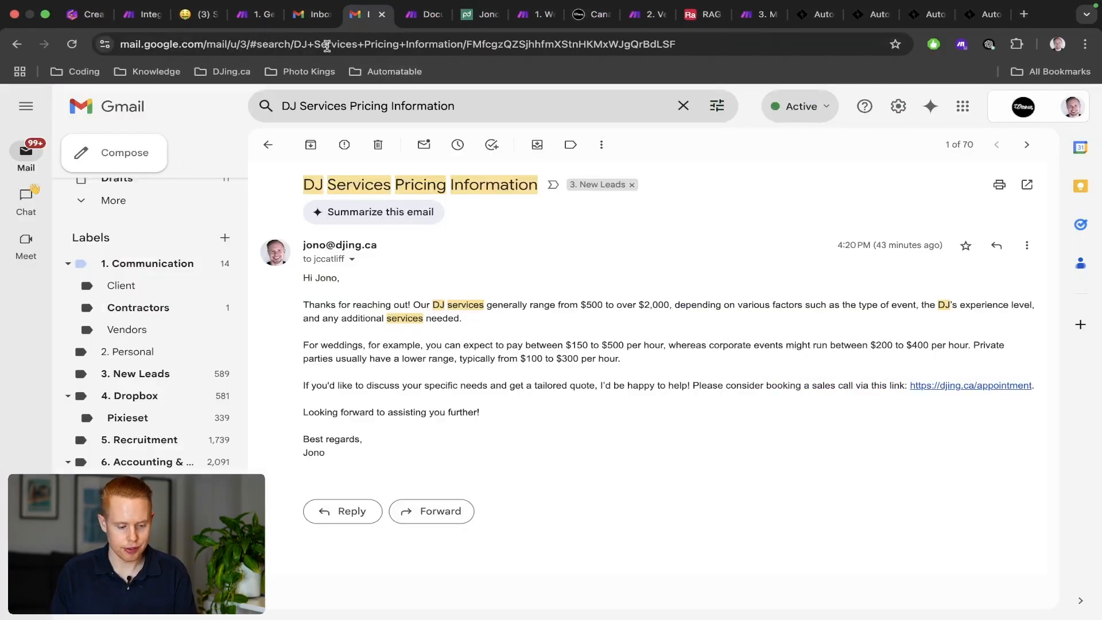
Discard the old pricing-request draft from Gmail Drafts, then view the Email module's run input.
scroll(128, 236, up, 3)
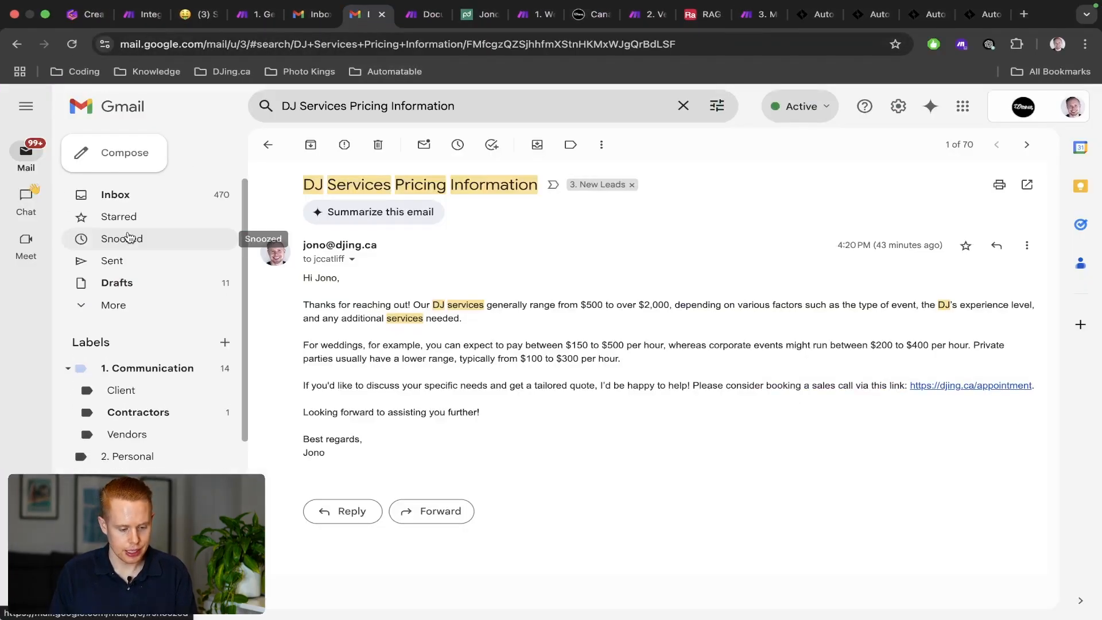
click(118, 281)
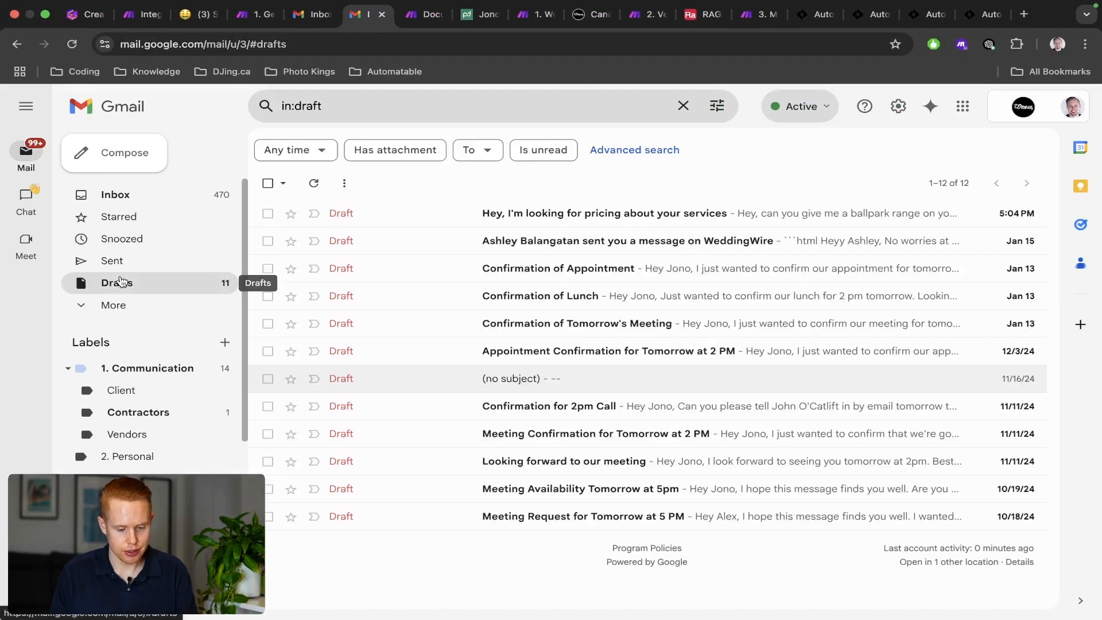
click(376, 206)
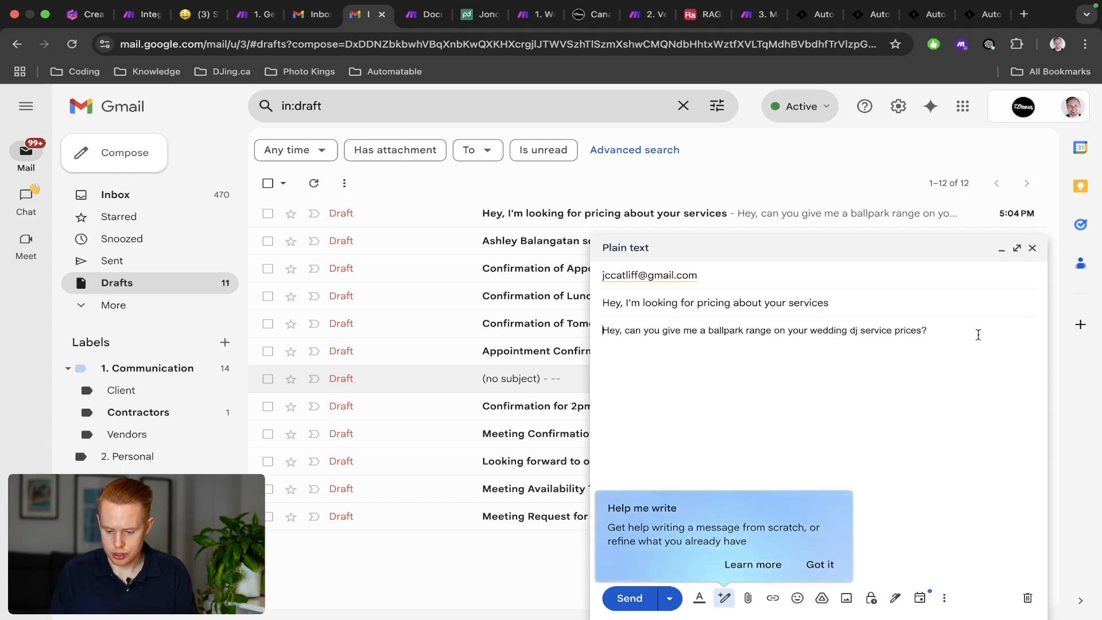
click(1028, 598)
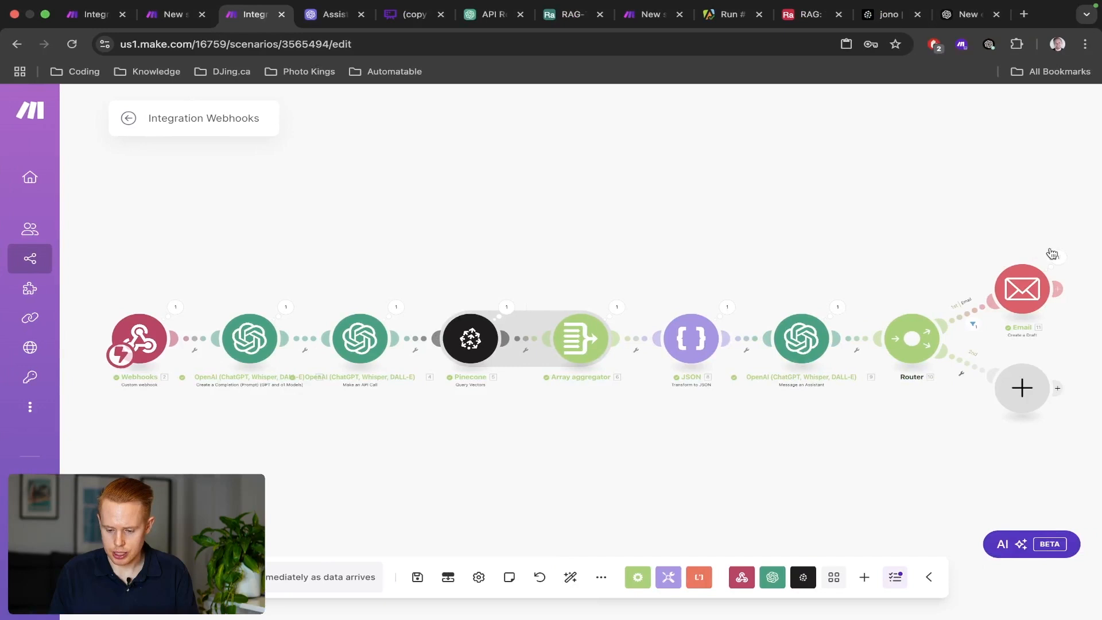
click(1059, 258)
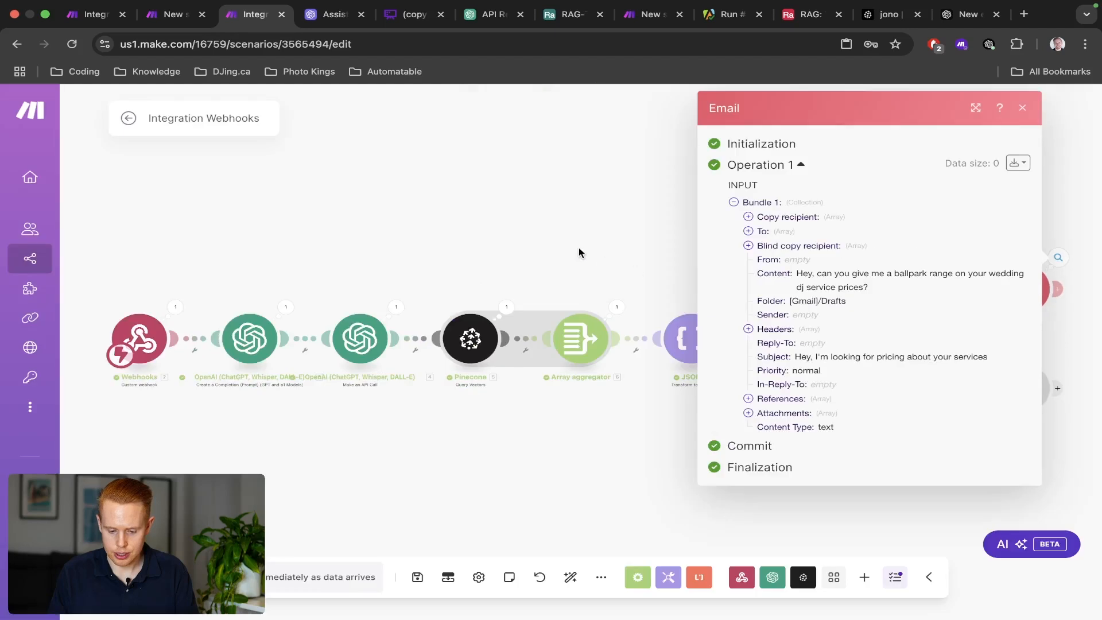
Open the Email draft module's settings and check the field names in RAG-TEST-EMAIL.
click(579, 253)
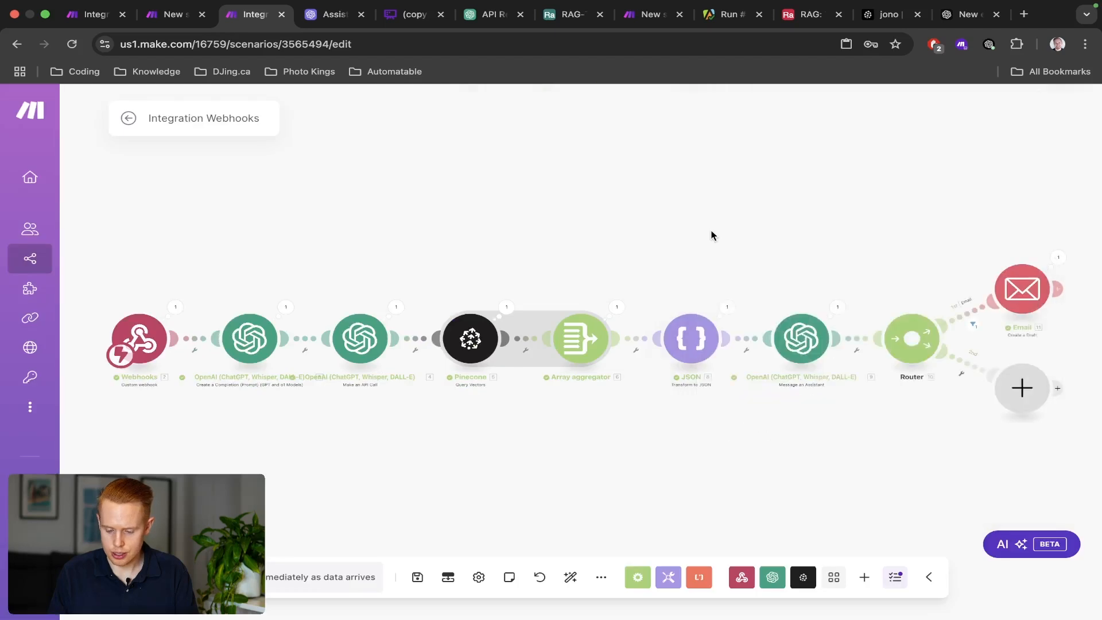
drag(711, 236, 552, 223)
click(873, 277)
scroll(718, 347, down, 1)
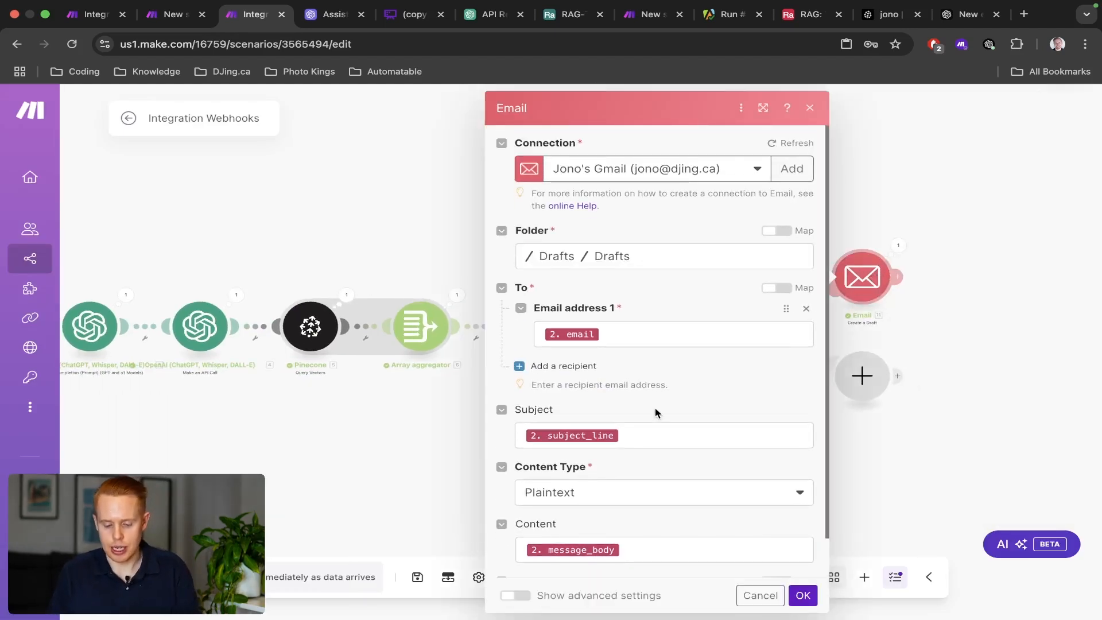
scroll(649, 402, down, 1)
click(643, 384)
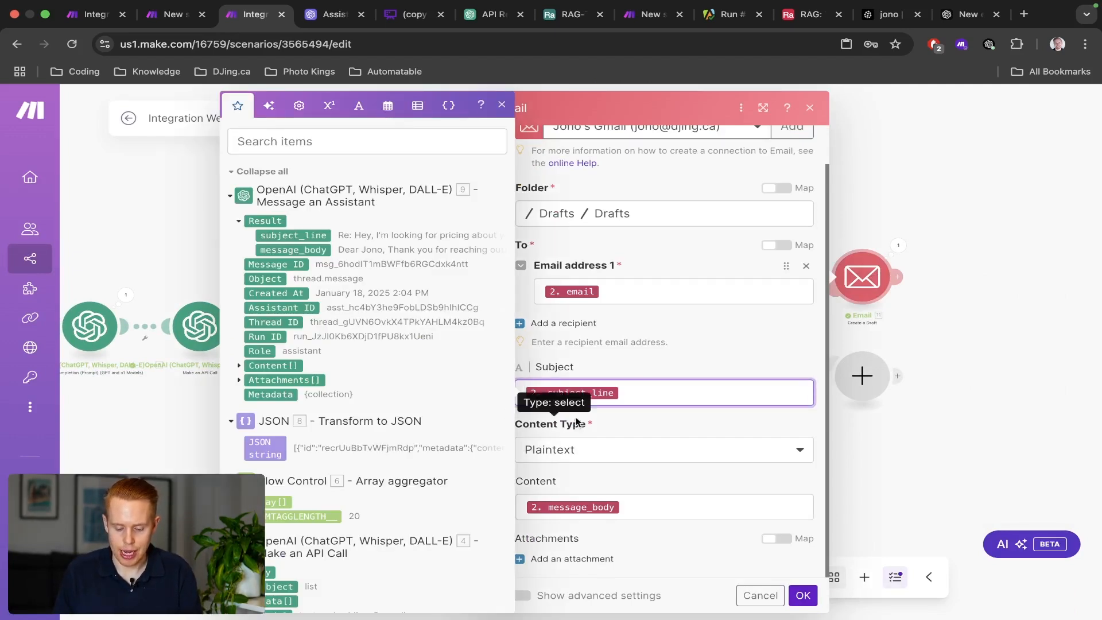
key(ctrl+shift+Tab)
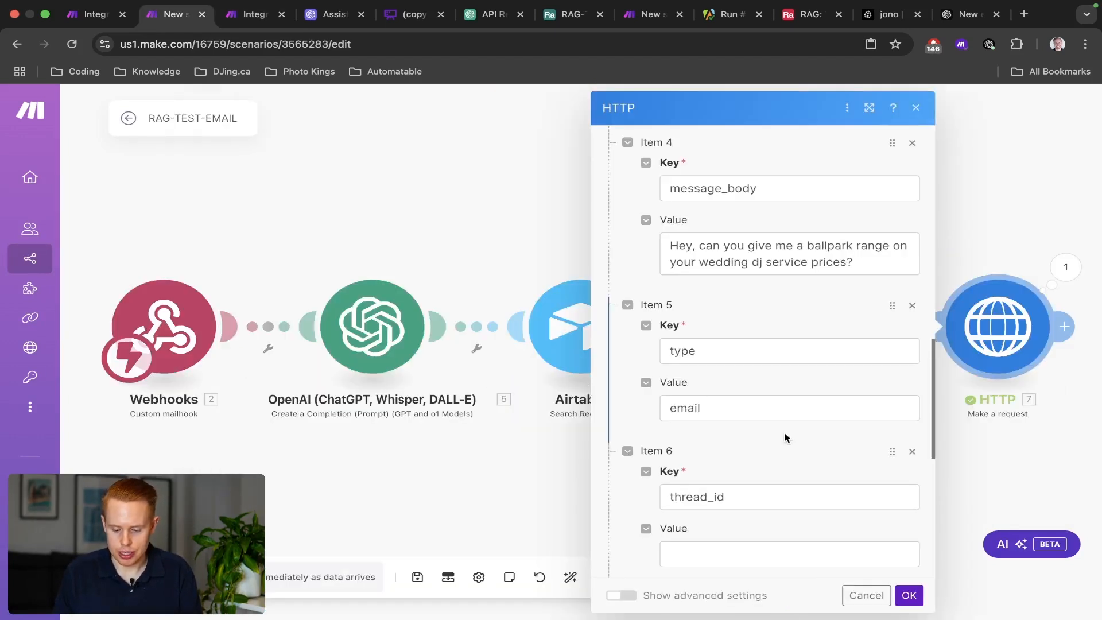
scroll(730, 298, up, 3)
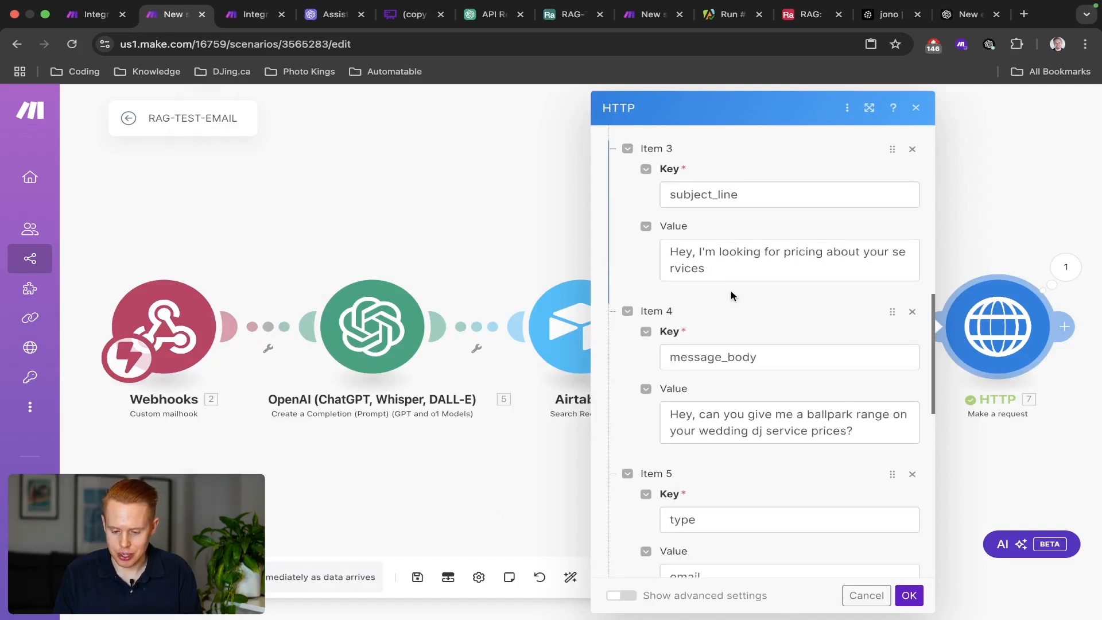
key(ctrl+Tab)
Remap Subject to 9. result: subject_line and Content to 9. result: message_body, then run once.
click(657, 386)
key(BackSpace)
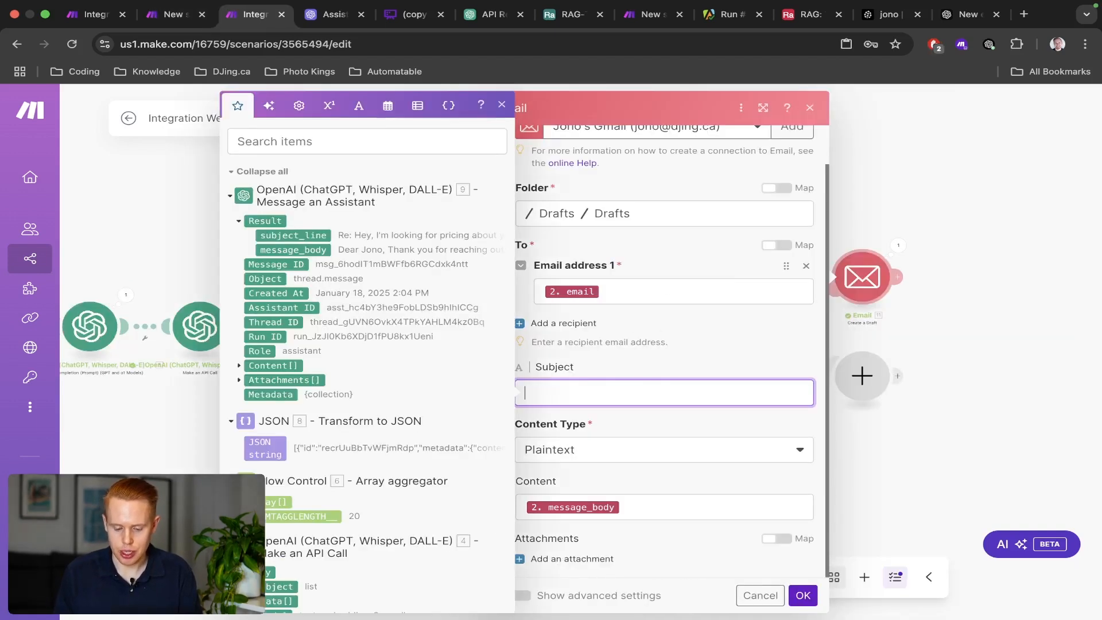
click(303, 236)
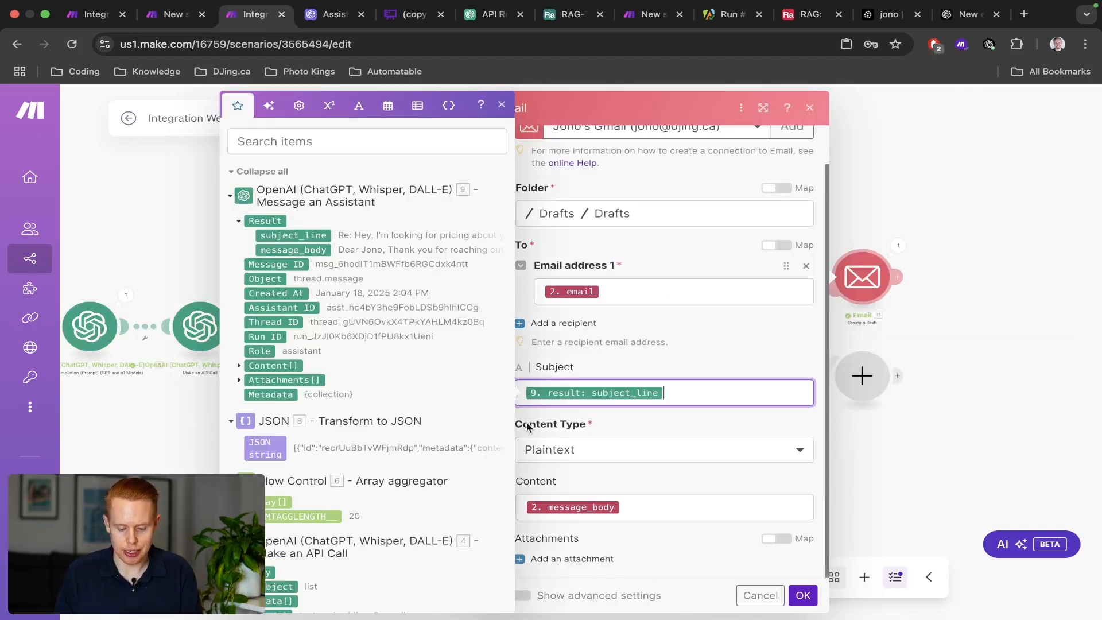
click(616, 507)
key(BackSpace)
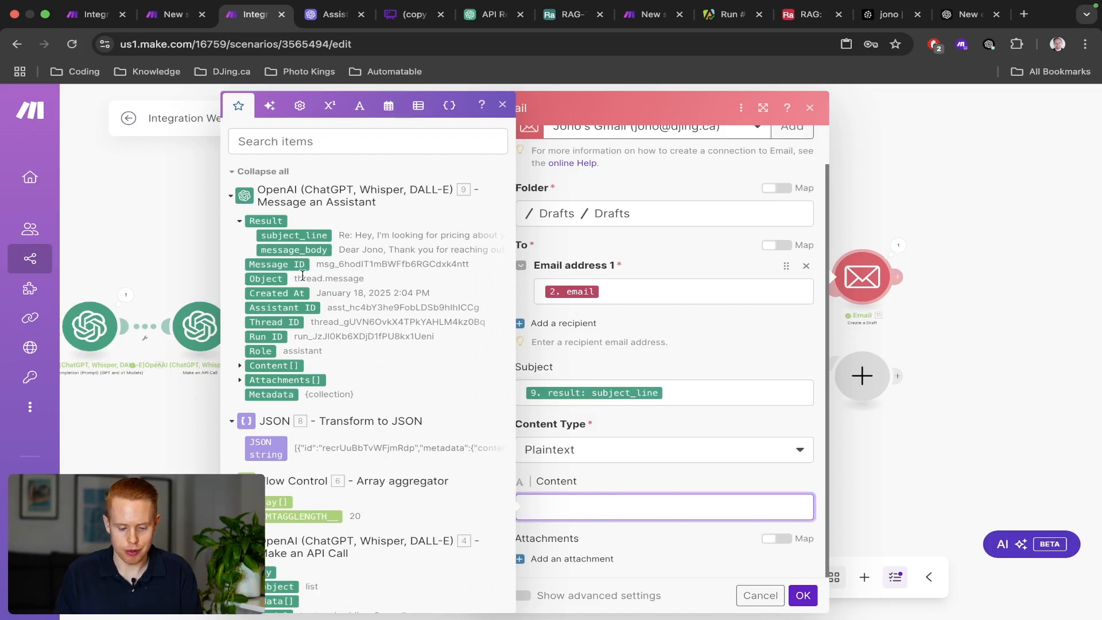
click(313, 252)
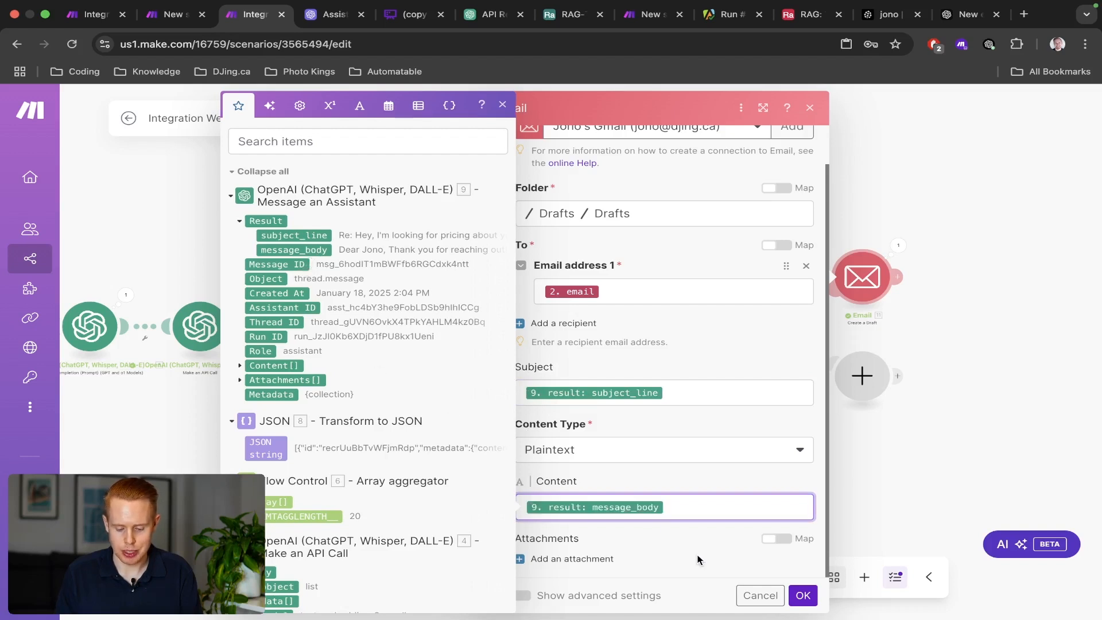
click(803, 596)
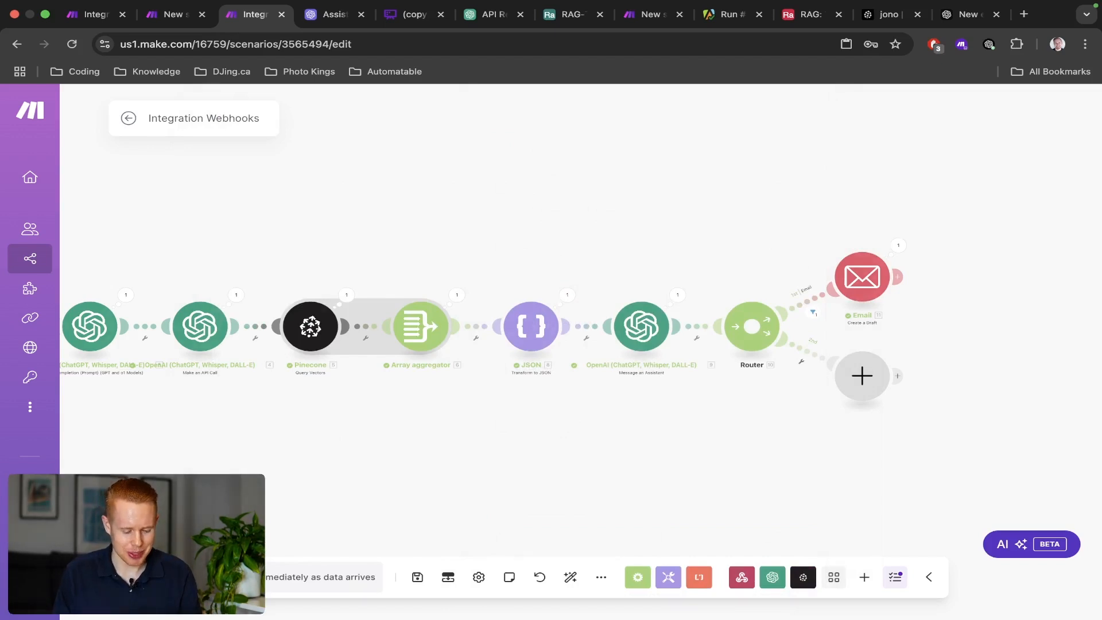
click(163, 577)
key(ctrl+shift+Tab)
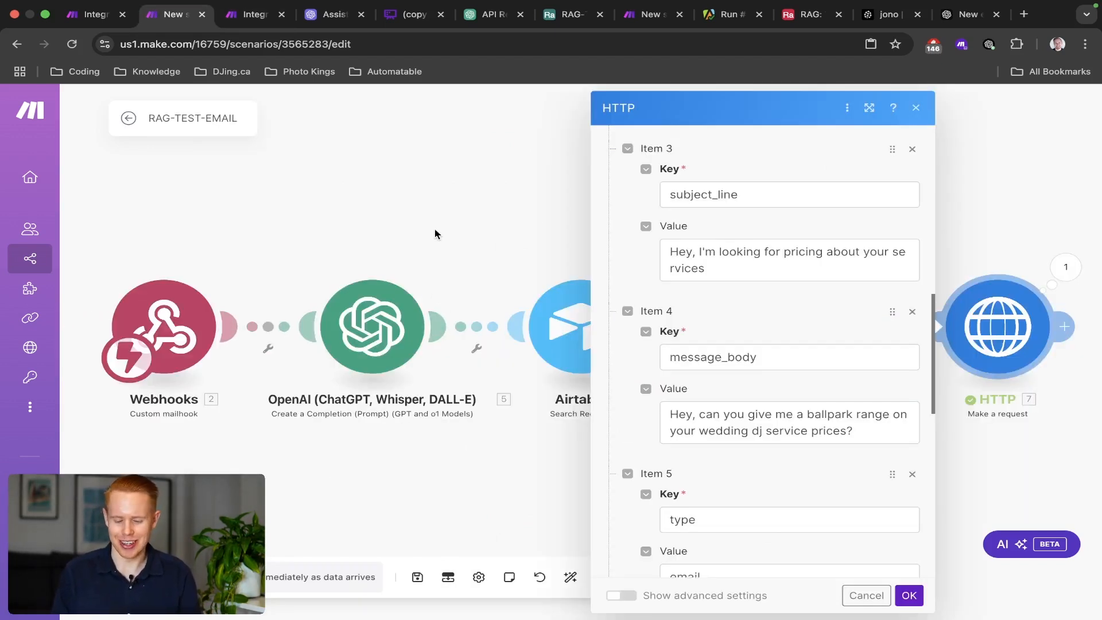
Send the test by running only RAG-TEST-EMAIL's HTTP module and watch Integration Webhooks complete.
click(436, 235)
right_click(957, 308)
click(989, 347)
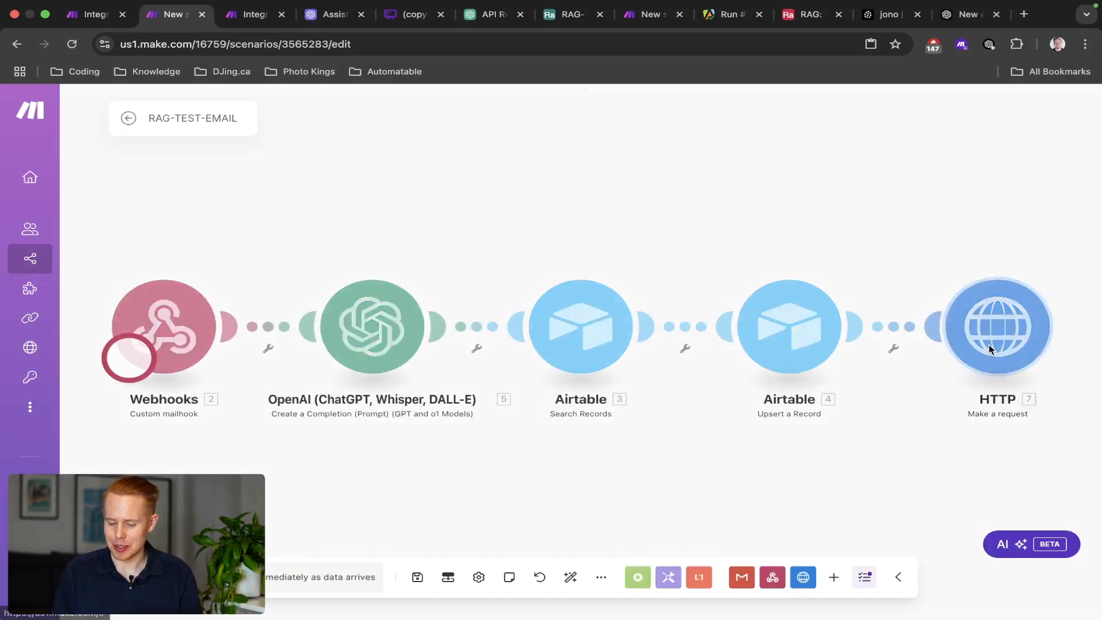
key(ctrl+Tab)
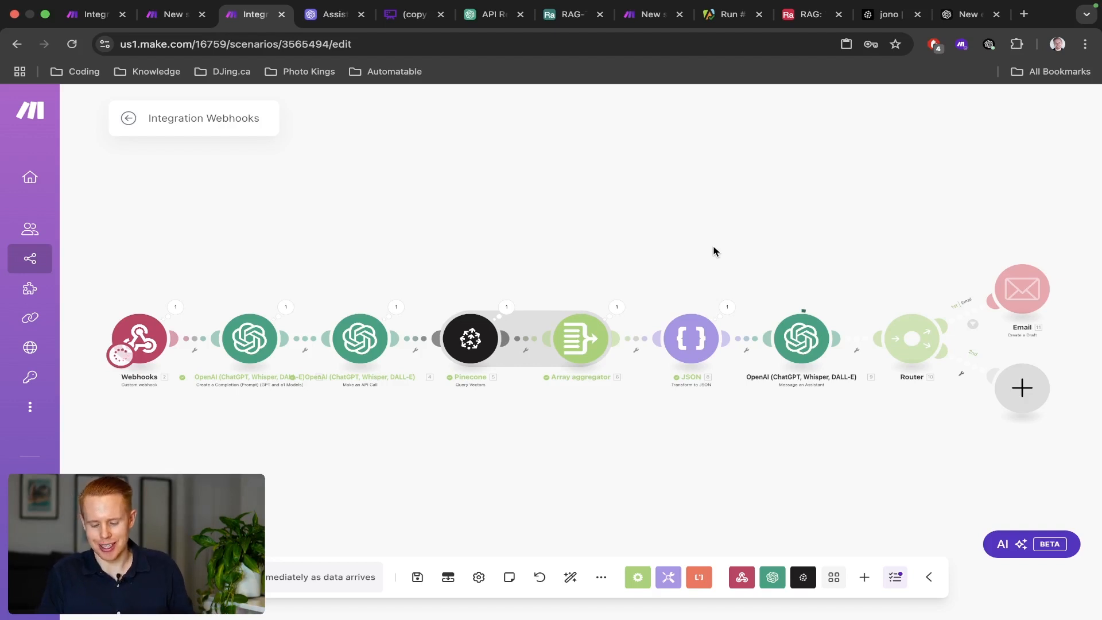
scroll(767, 245, up, 5)
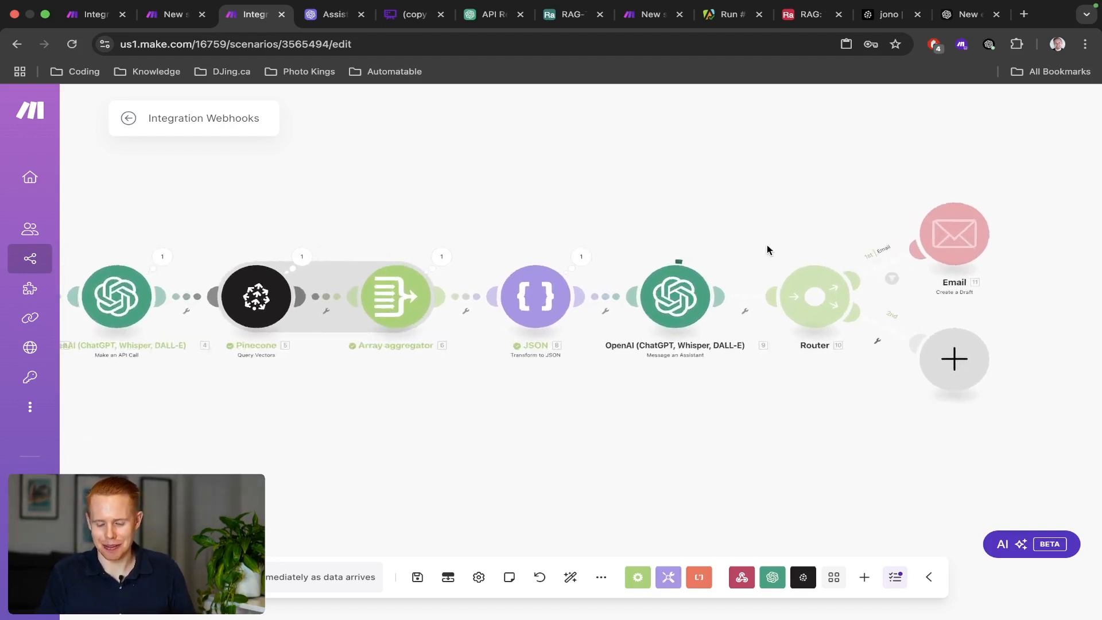
scroll(753, 200, right, 3)
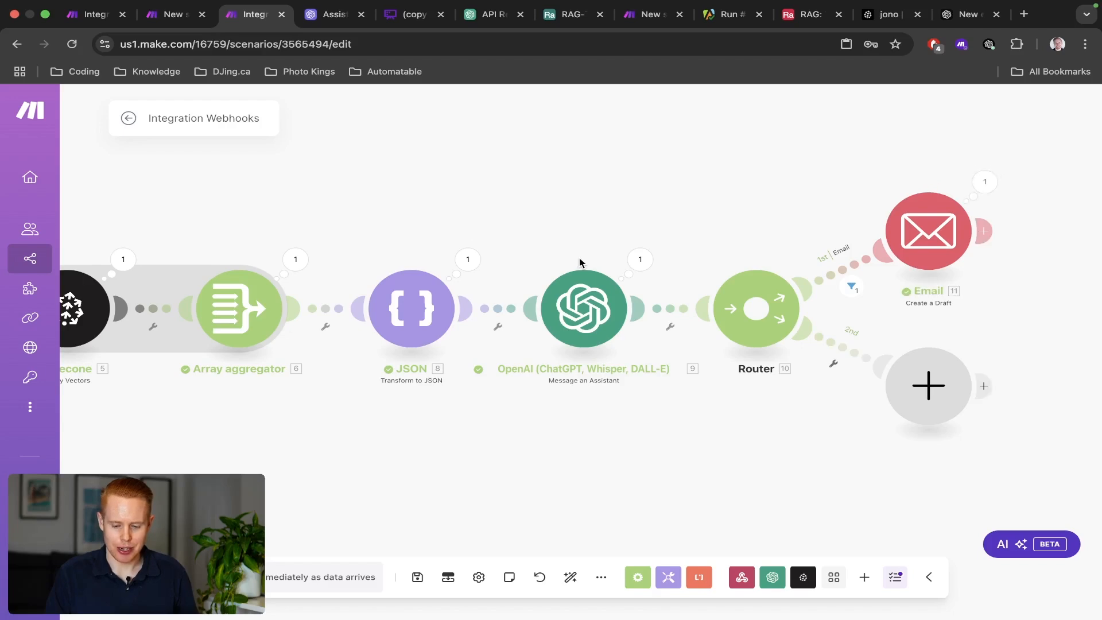
key(ctrl+Left)
click(140, 290)
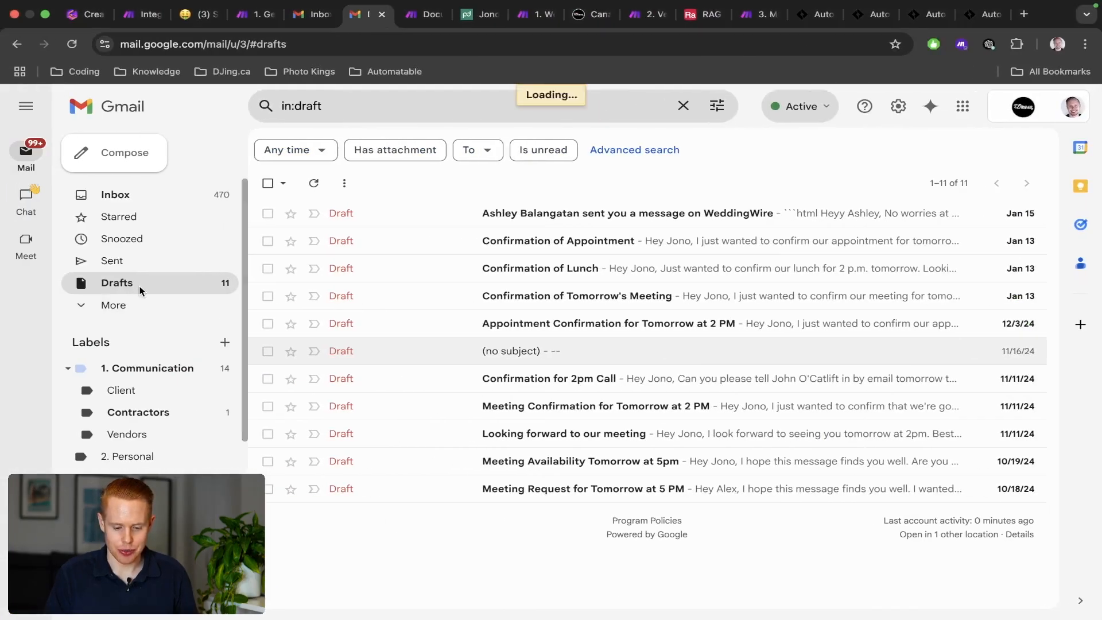
Read the 'Pricing Information for Wedding DJ Services' draft, highlighting its $780 to $1,495 quote.
click(464, 218)
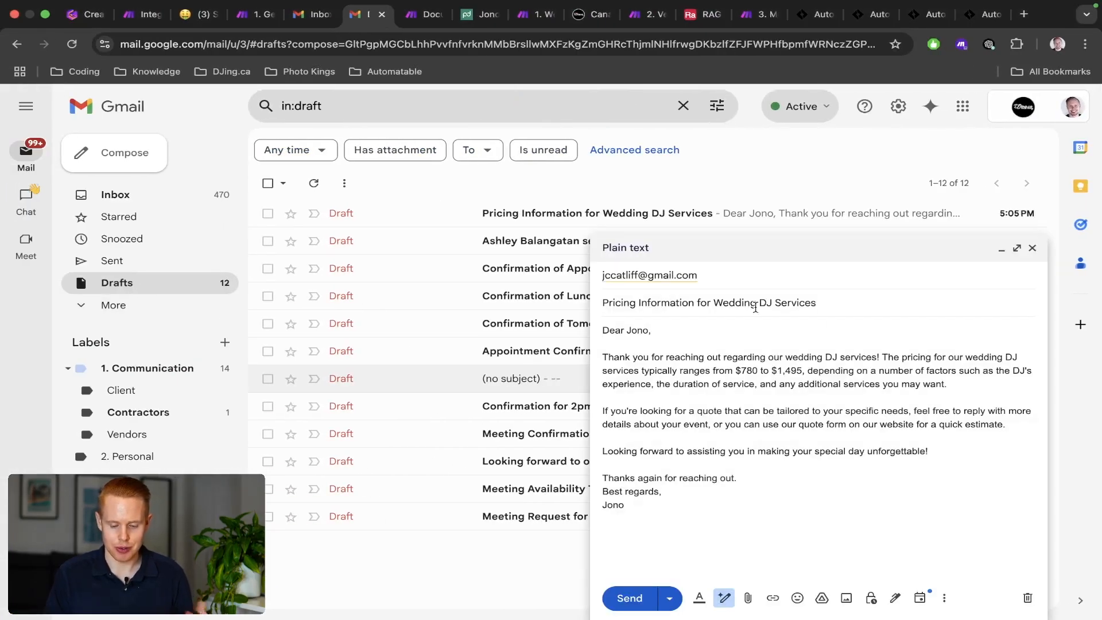
scroll(955, 362, up, 5)
scroll(955, 362, down, 1)
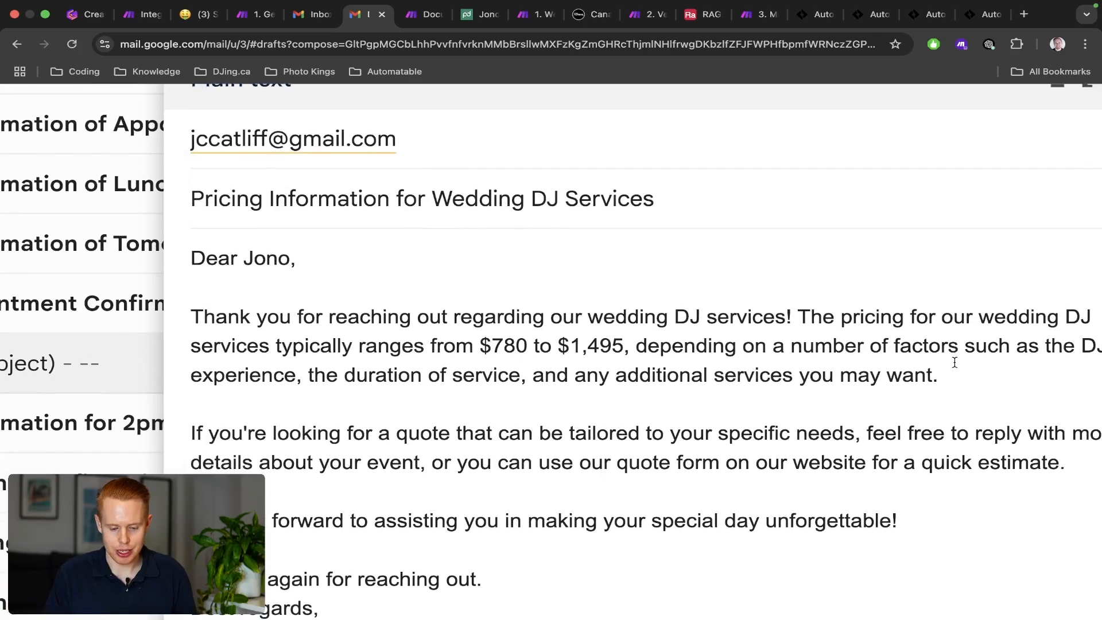
scroll(955, 362, right, 1)
scroll(954, 362, right, 2)
scroll(657, 344, down, 1)
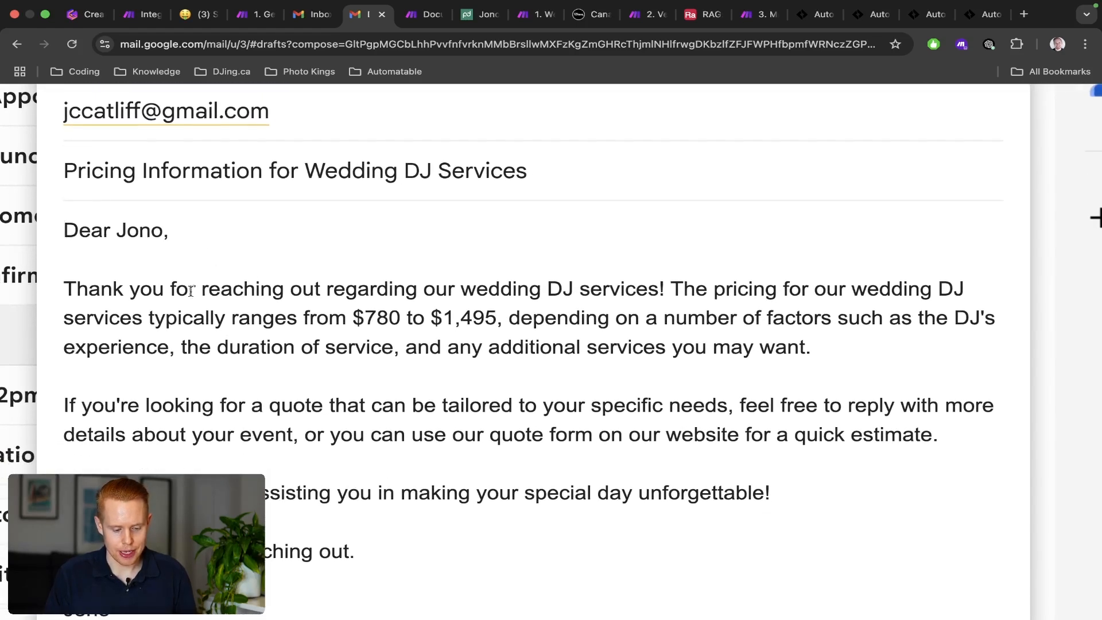
drag(187, 290, 856, 336)
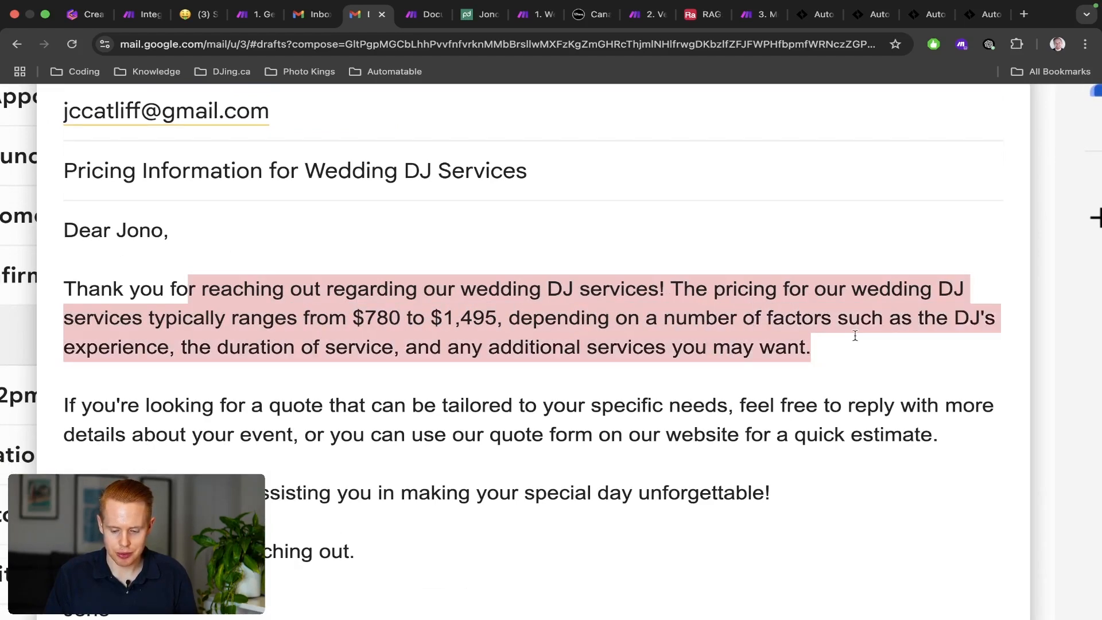
scroll(858, 336, down, 3)
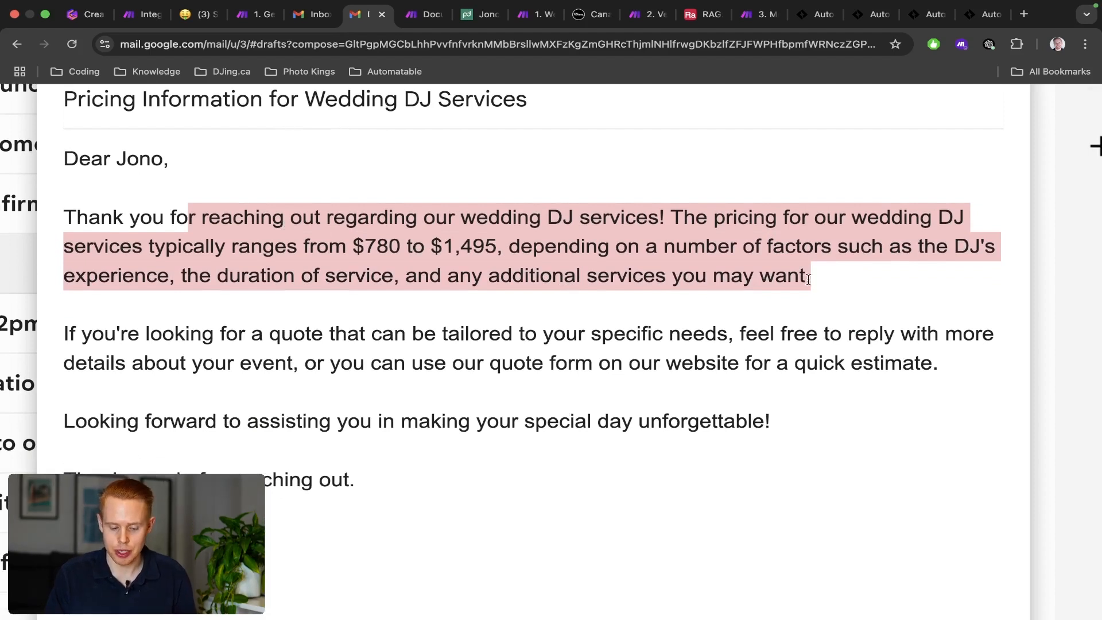
drag(174, 325, 825, 430)
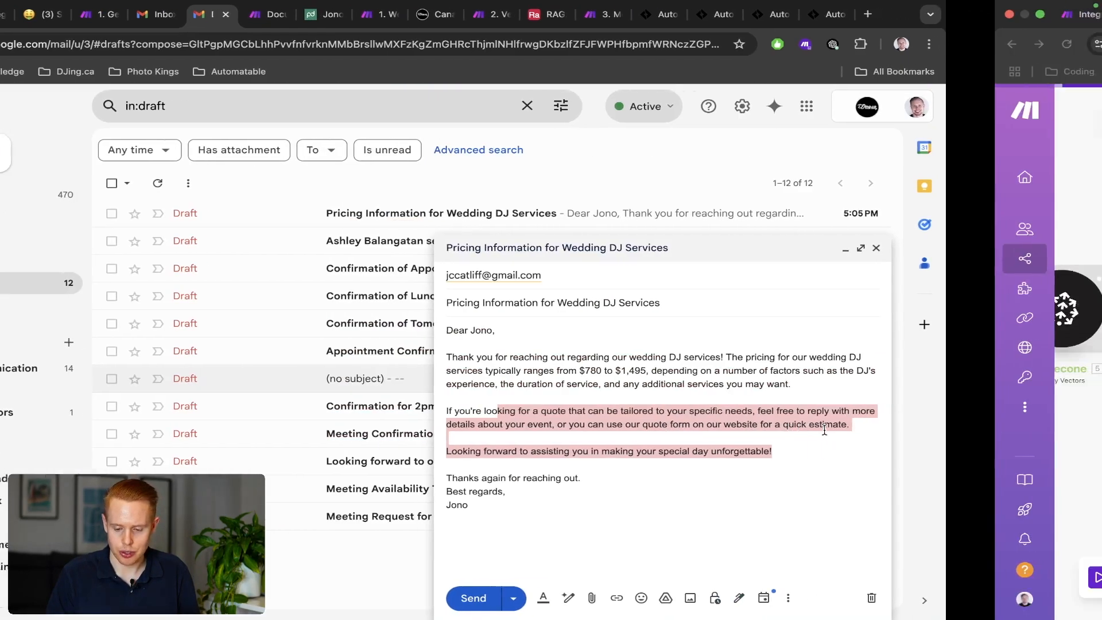
key(ctrl+Right)
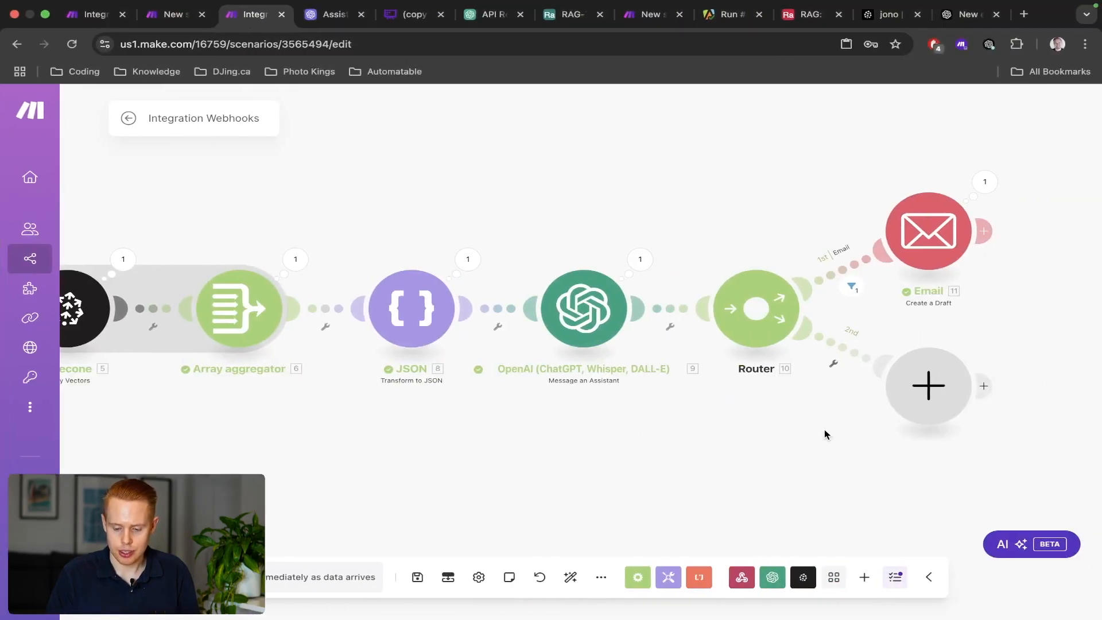
In RAG-TEST-EMAIL's HTTP request, map the sender's Name and Email address into name and email.
key(super+s)
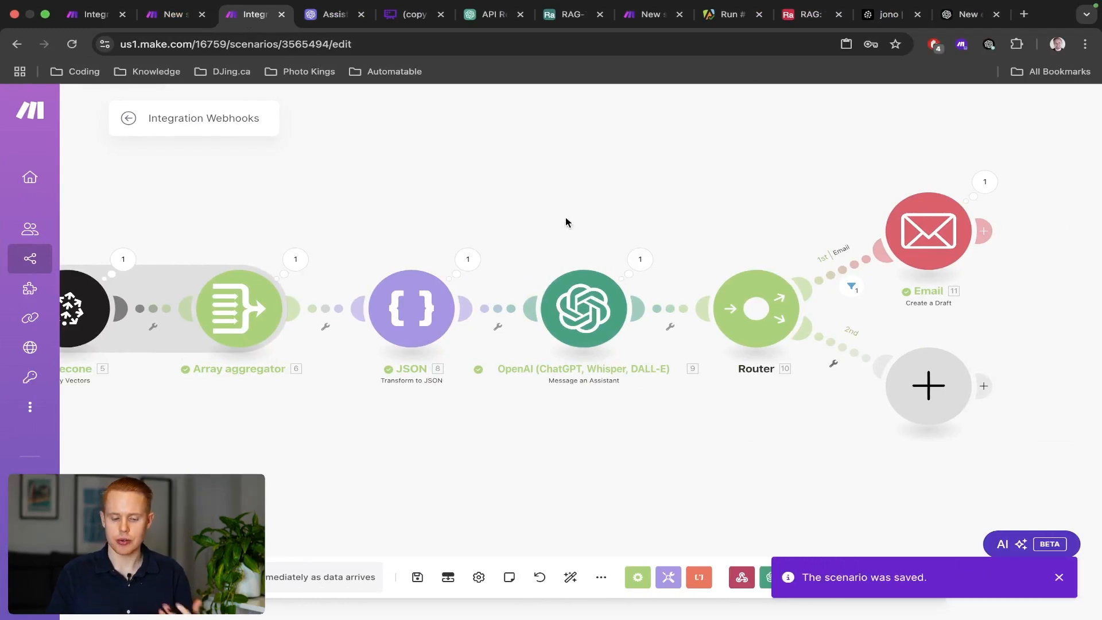
drag(567, 219, 656, 203)
click(172, 14)
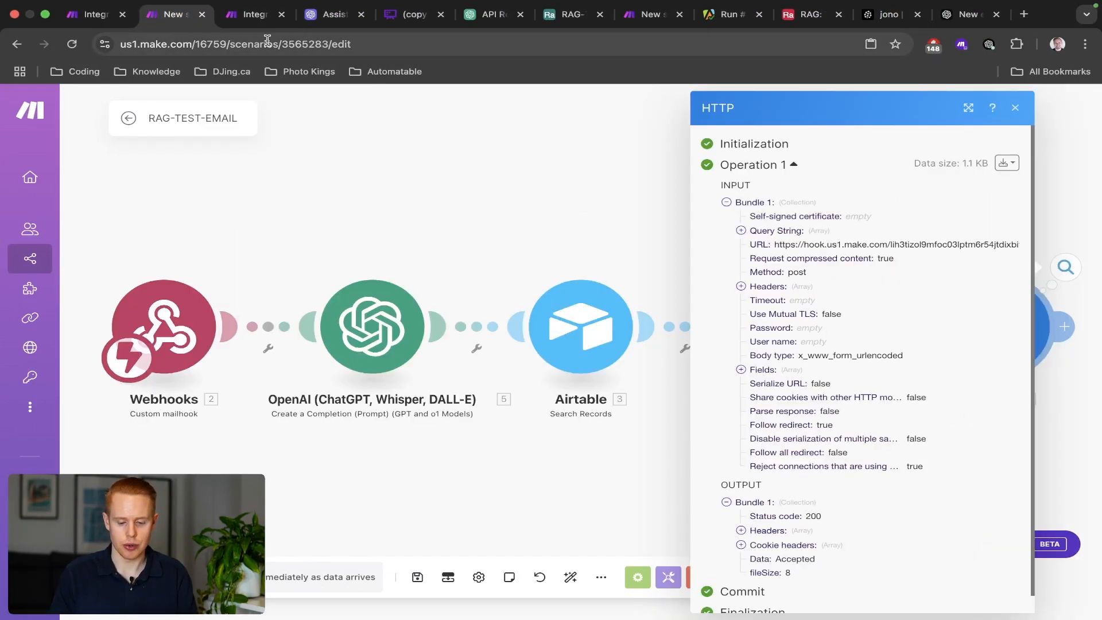
click(467, 138)
click(855, 325)
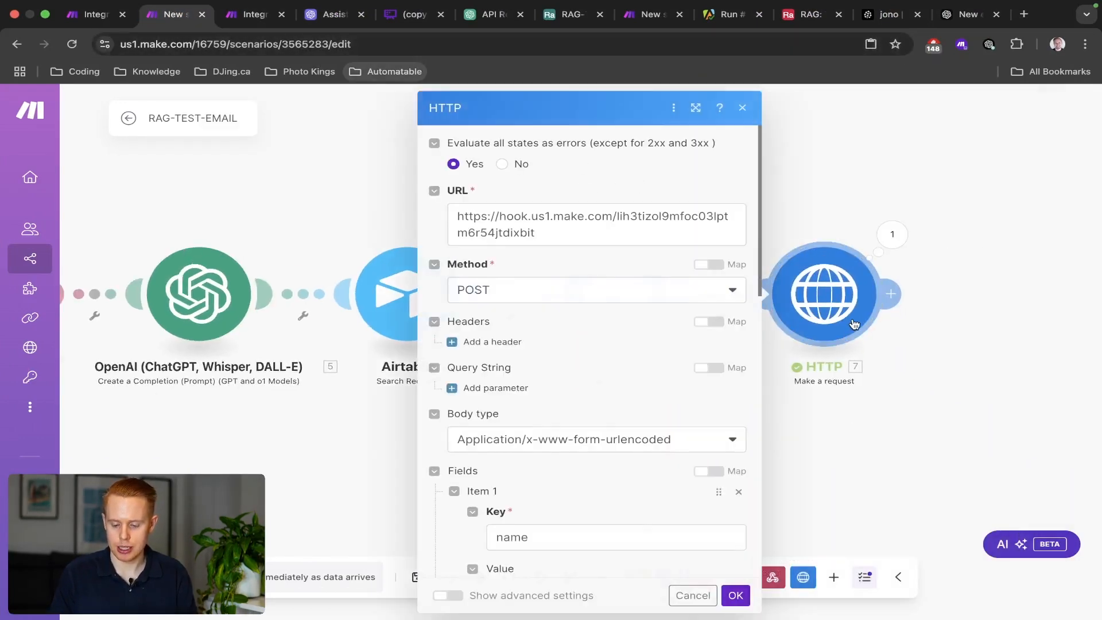
scroll(607, 340, down, 5)
click(592, 323)
double_click(592, 325)
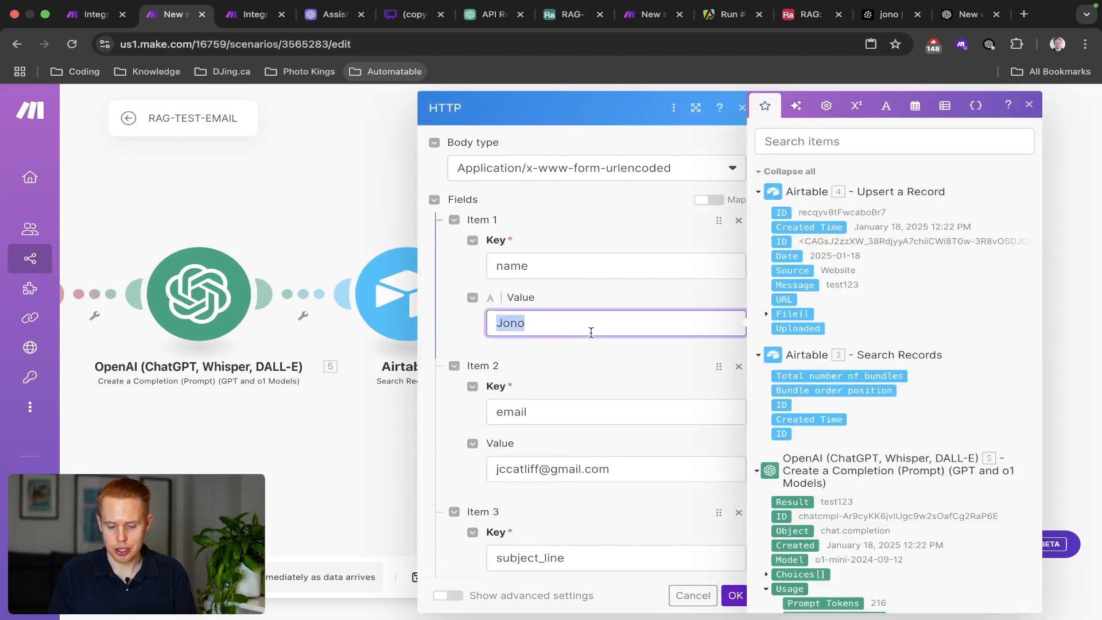
key(BackSpace)
scroll(839, 320, down, 15)
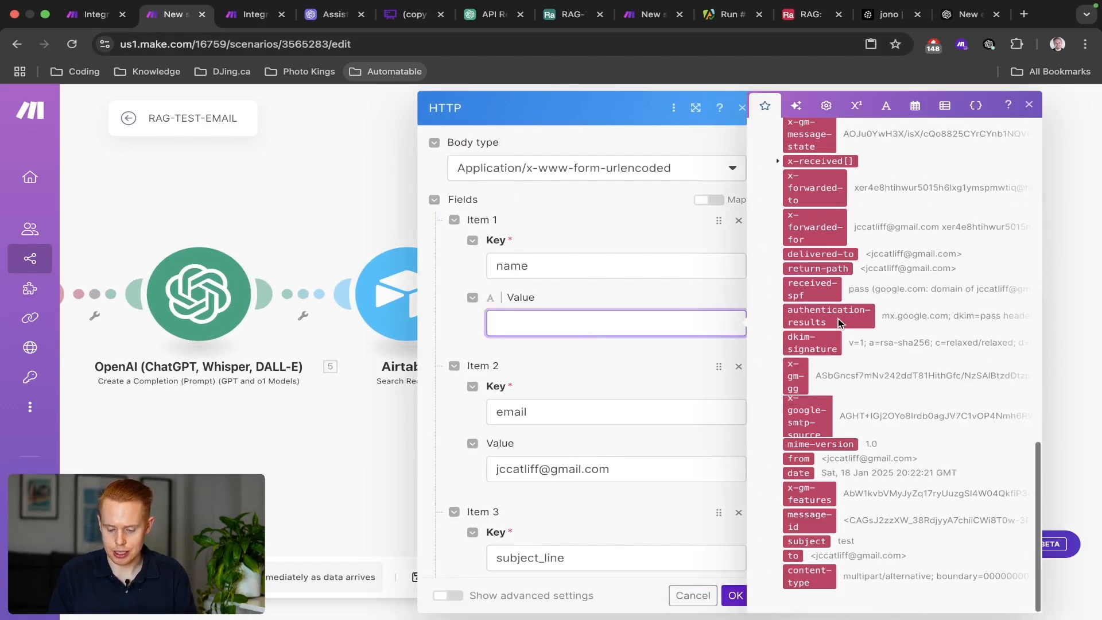
scroll(839, 320, up, 7)
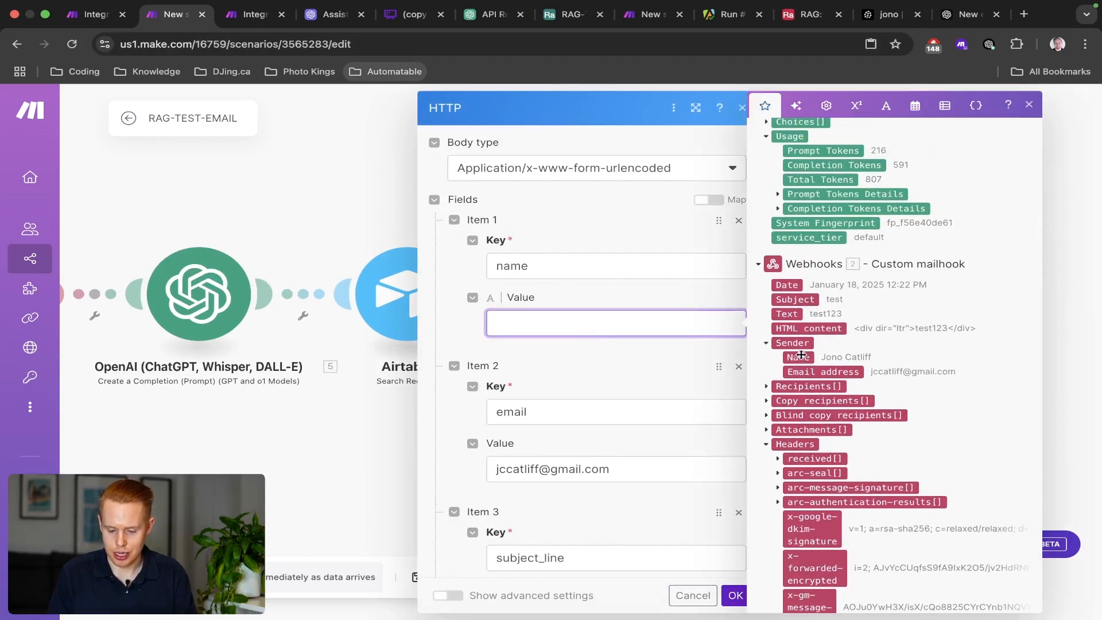
click(800, 357)
triple_click(615, 470)
key(BackSpace)
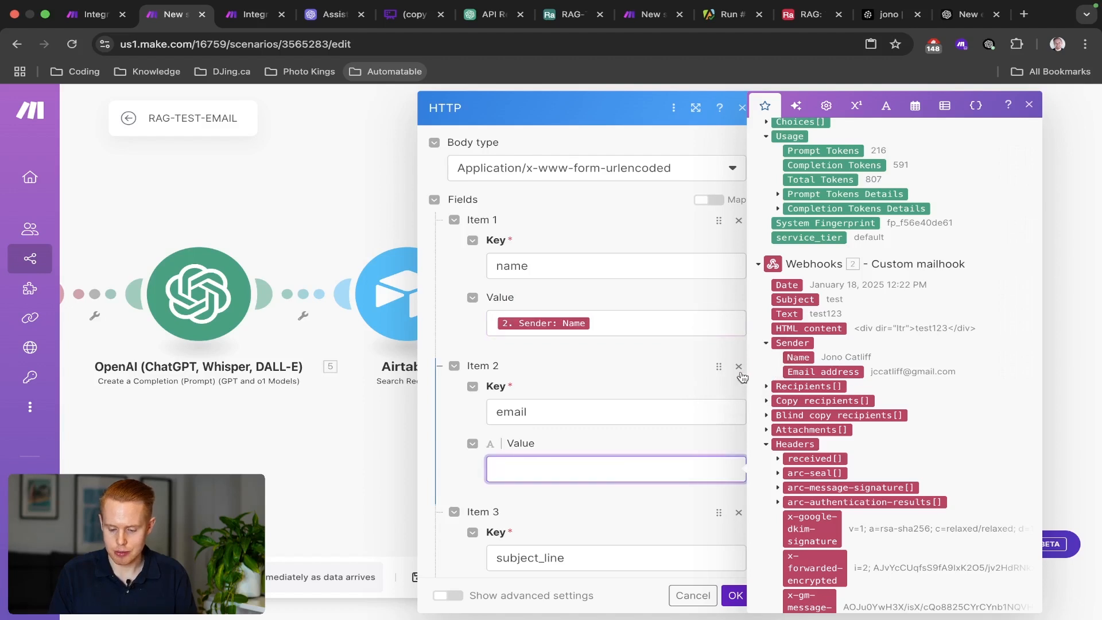
click(804, 372)
Map the incoming Subject and Text into subject_line and message_body.
scroll(574, 288, down, 6)
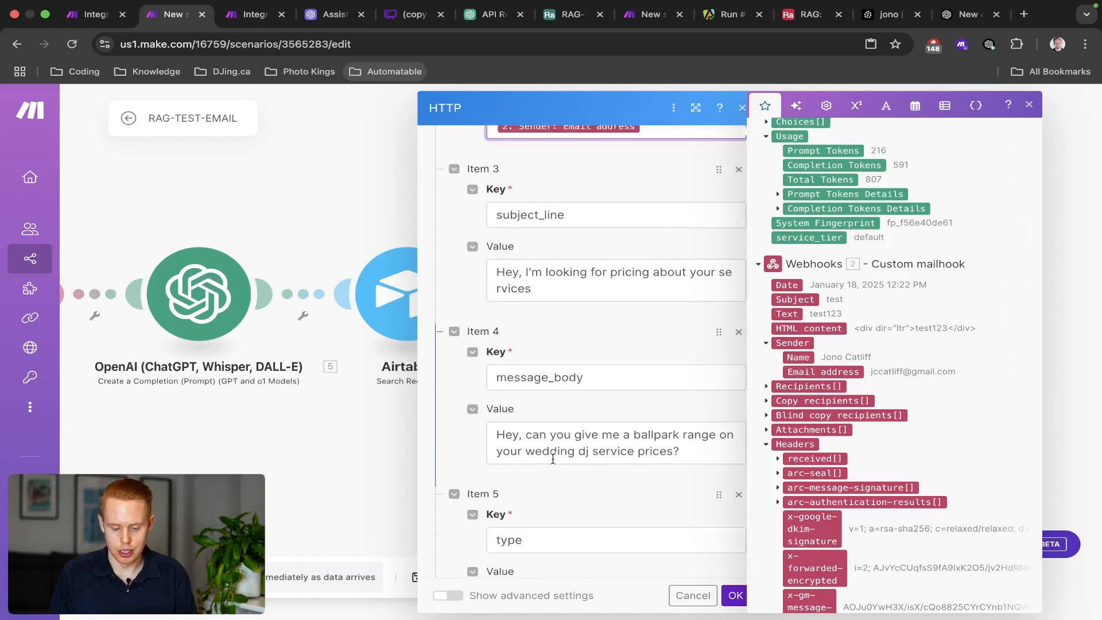
triple_click(574, 285)
key(BackSpace)
click(793, 299)
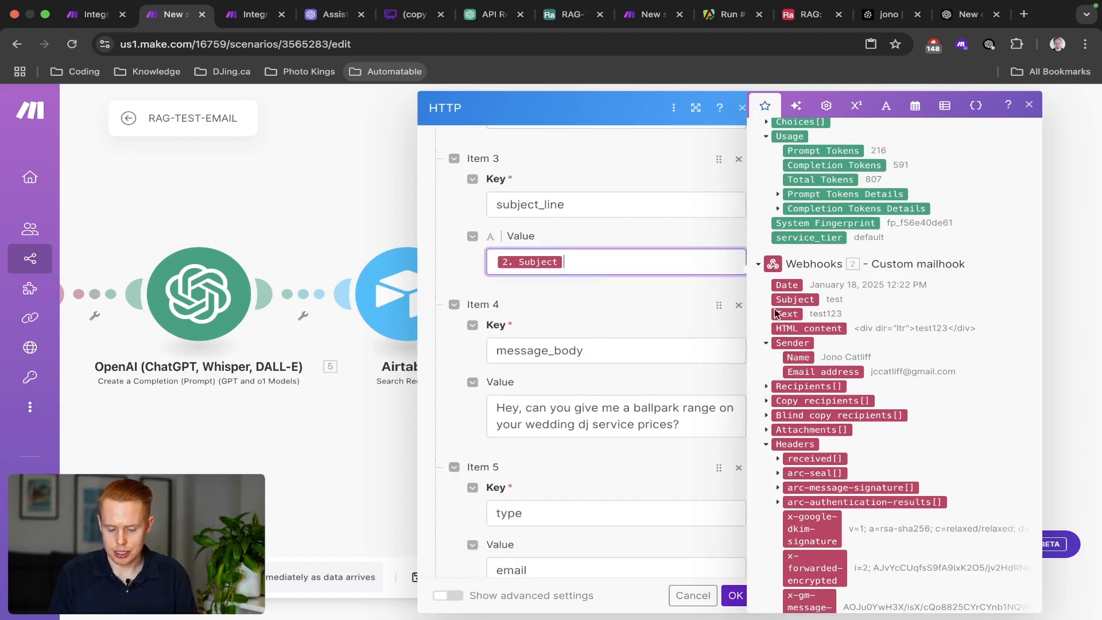
triple_click(611, 409)
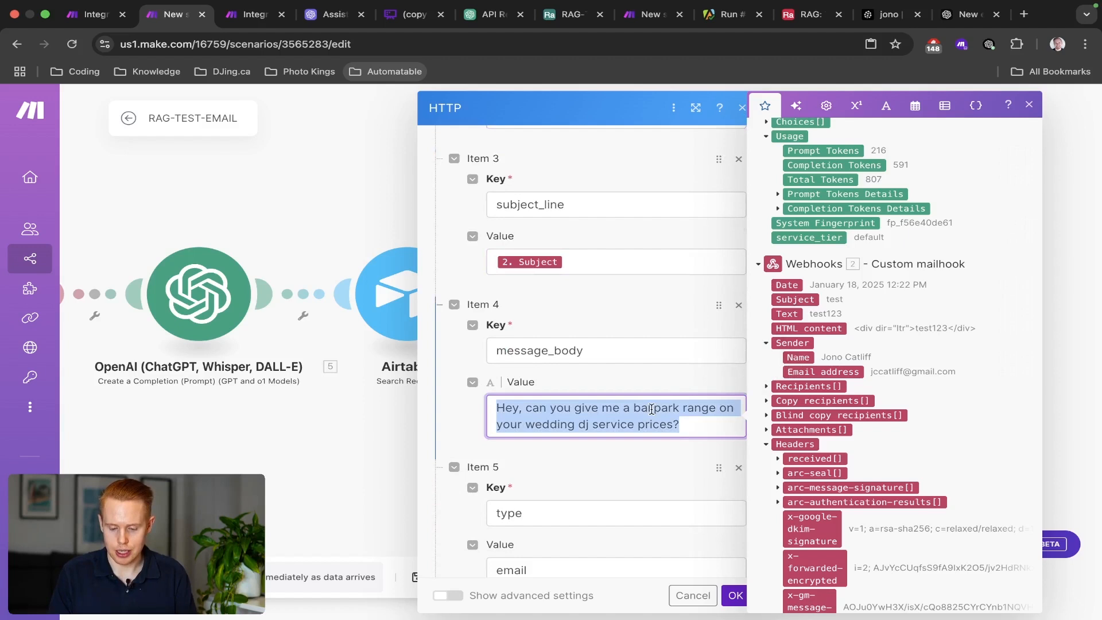
click(796, 309)
key(BackSpace)
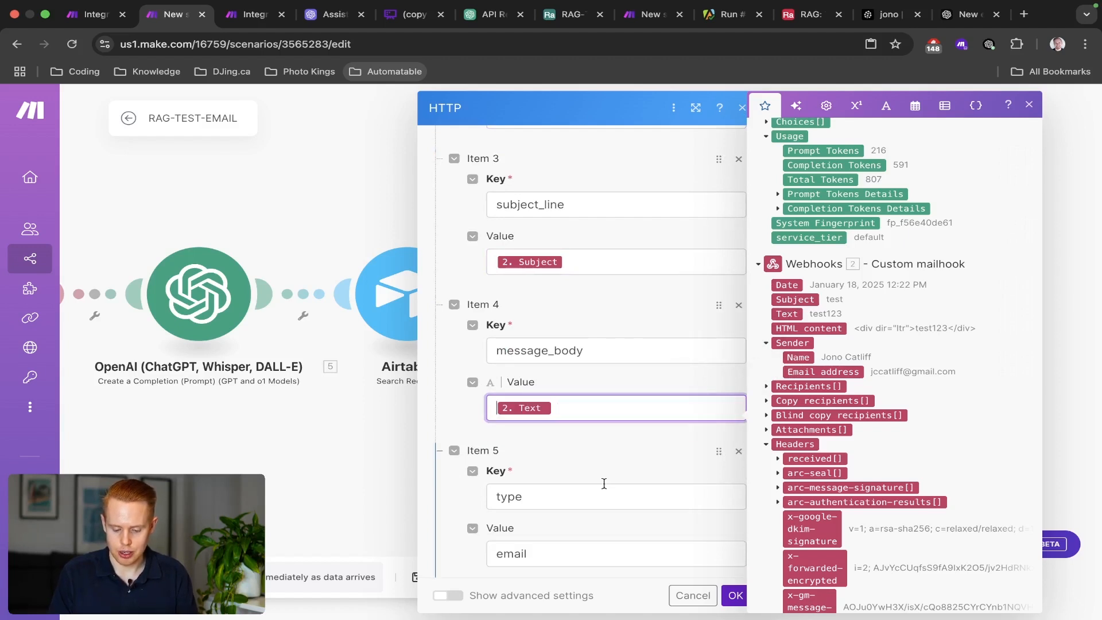
Clear the customer_stage and objective placeholders, confirm the request, and save the scenario.
scroll(613, 505, down, 10)
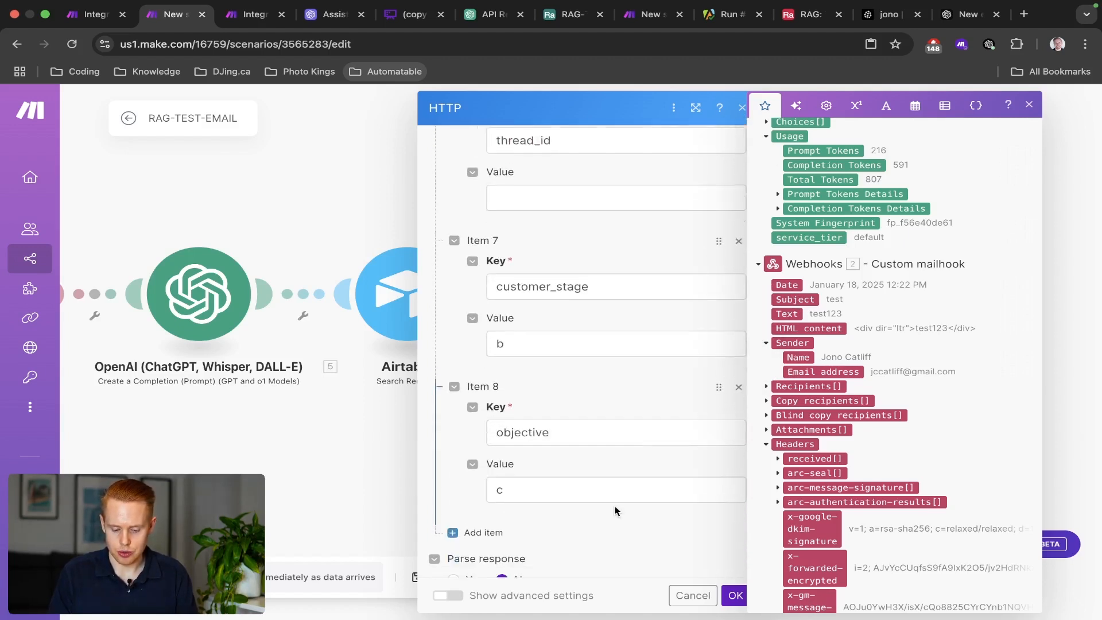
click(514, 188)
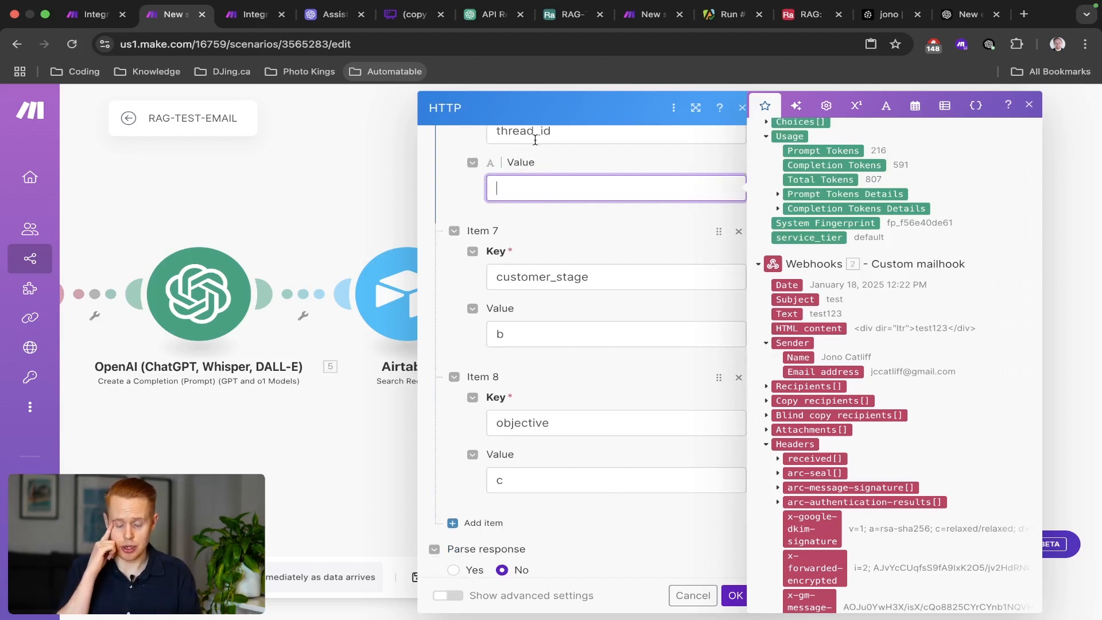
double_click(511, 320)
double_click(534, 466)
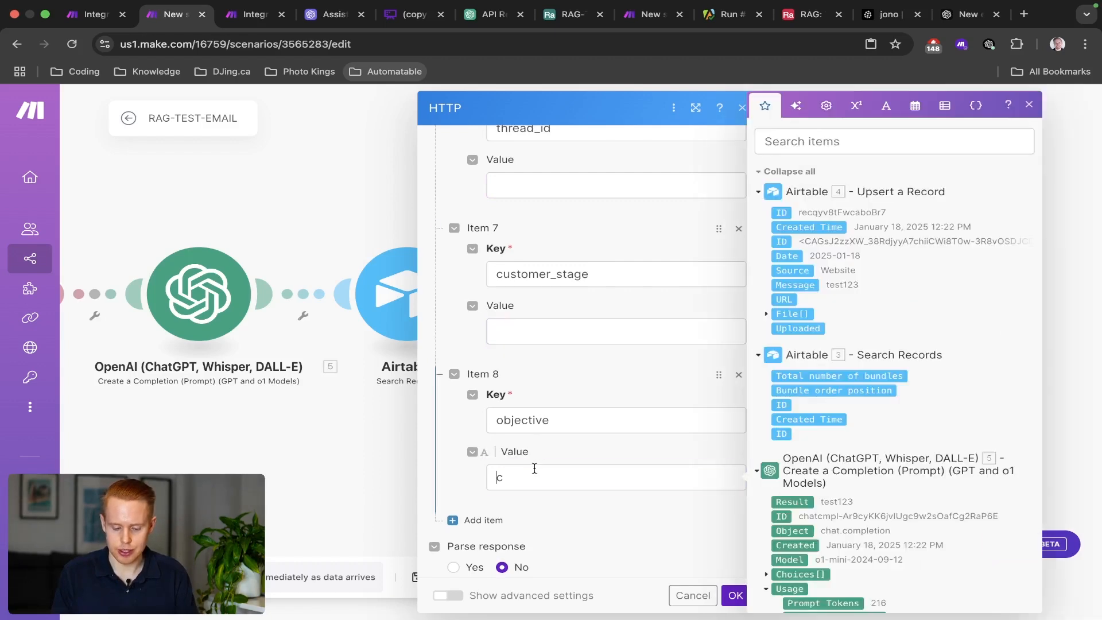
key(BackSpace)
click(736, 596)
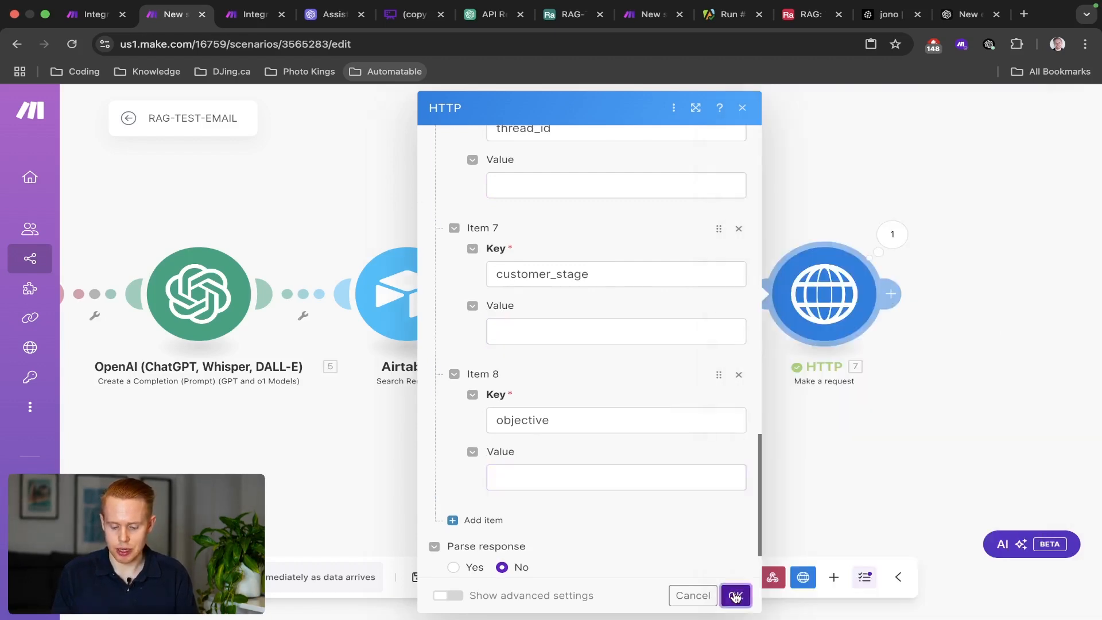
click(825, 294)
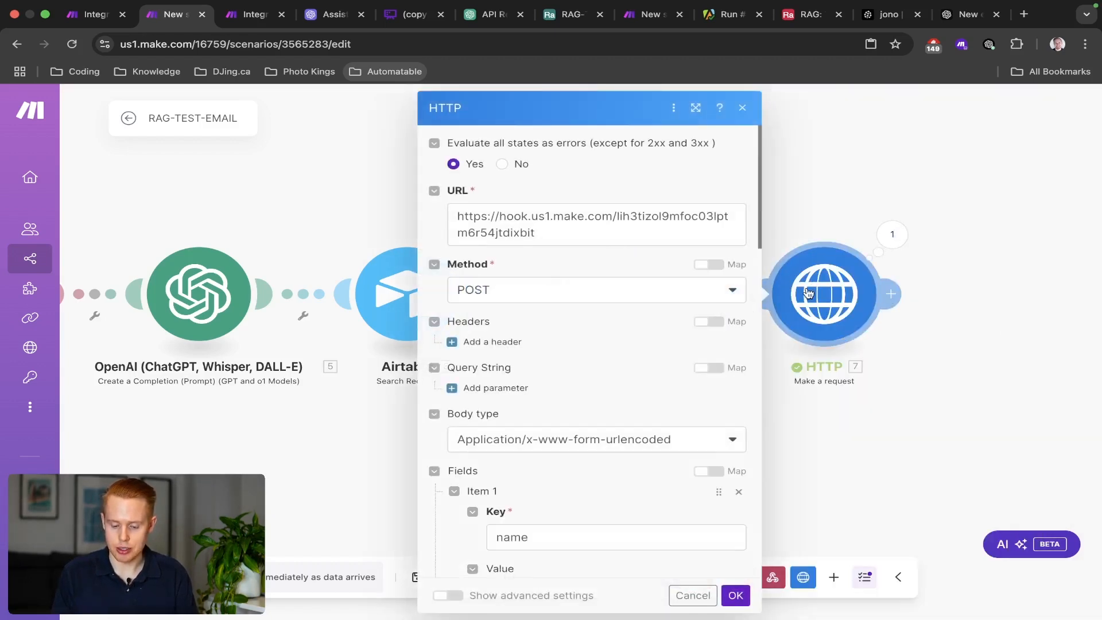
scroll(554, 377, down, 15)
scroll(517, 220, up, 5)
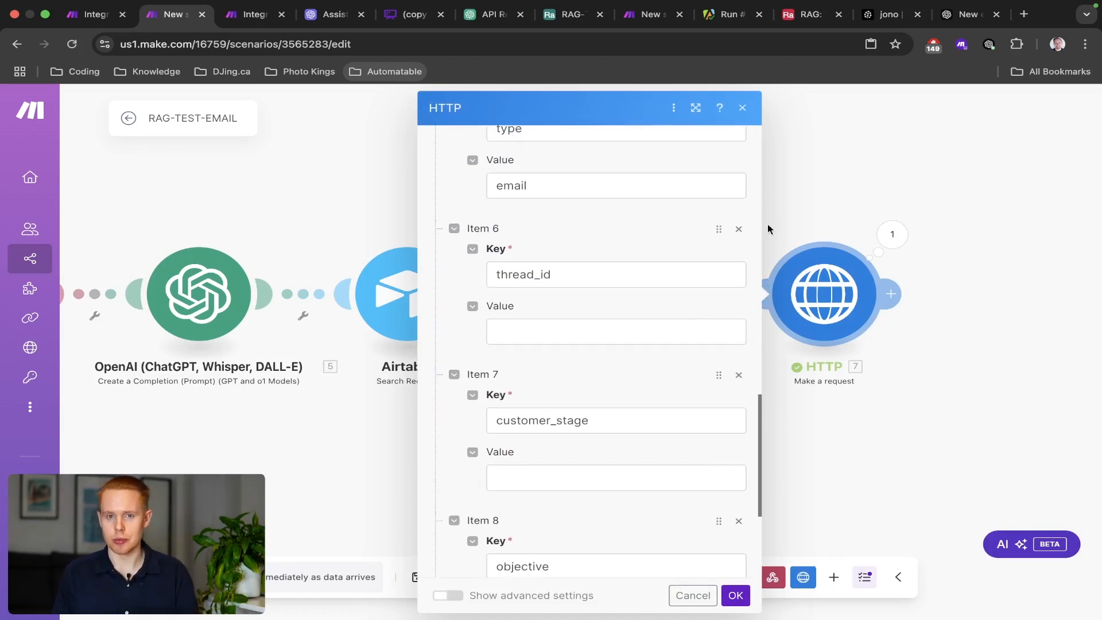
click(812, 192)
key(super+s)
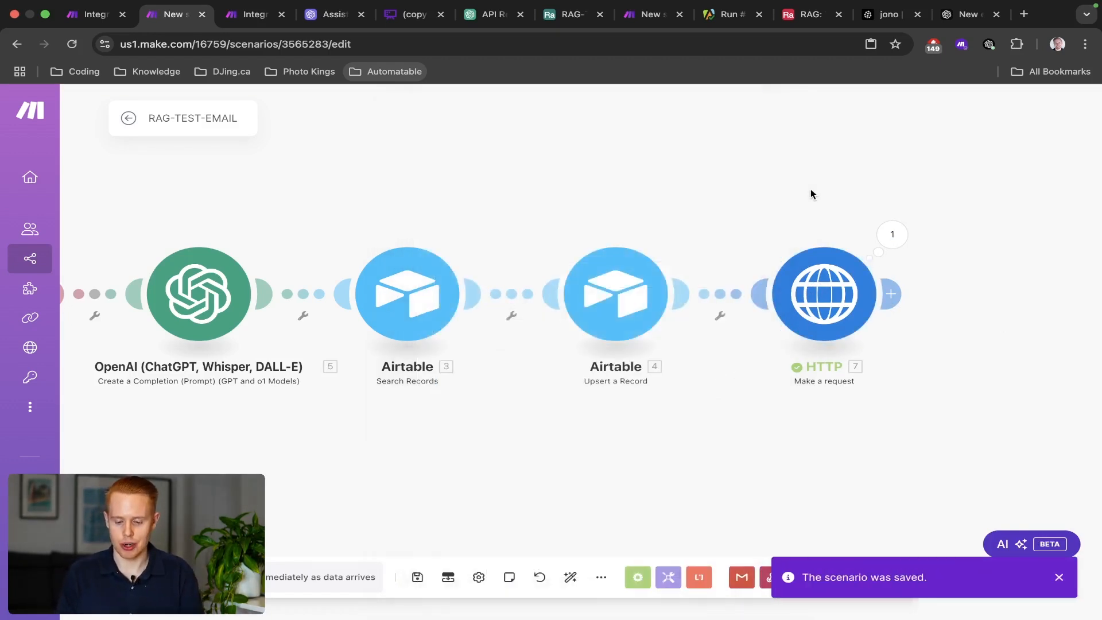
key(ctrl+Tab)
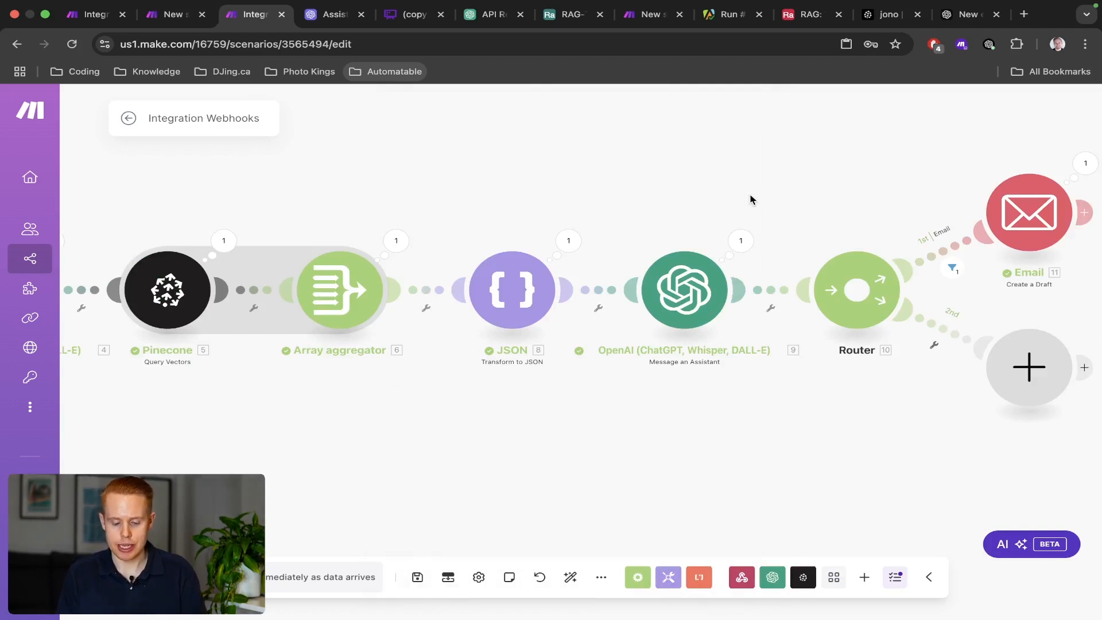
Pan the Integration Webhooks canvas to review the Router's routes and the Email draft branch.
drag(750, 200, 711, 200)
key(ctrl+Left)
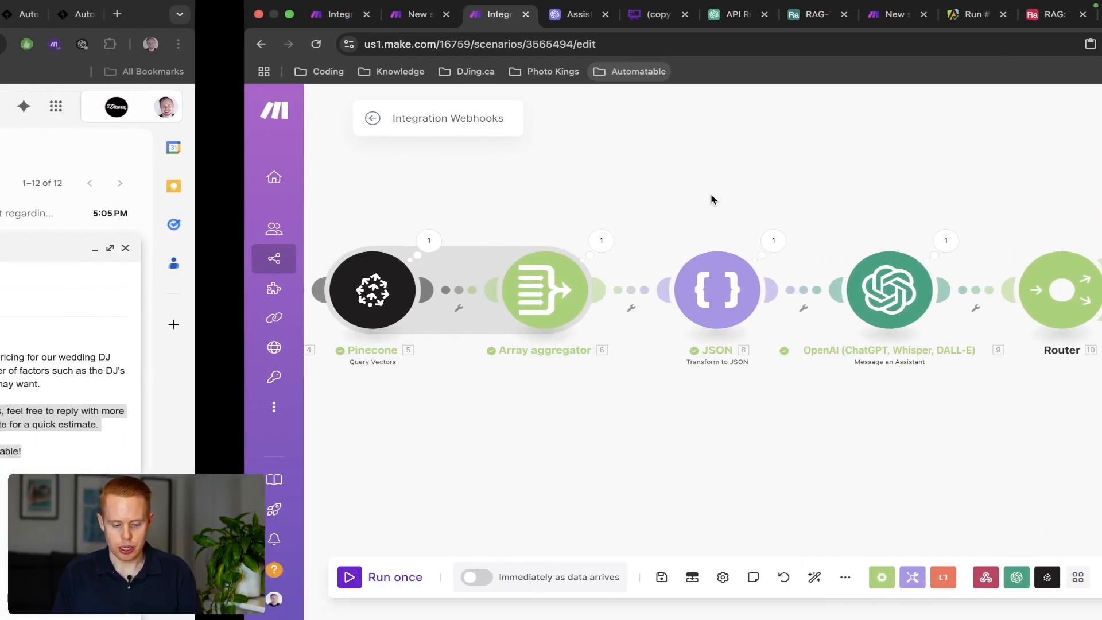
key(ctrl+Right)
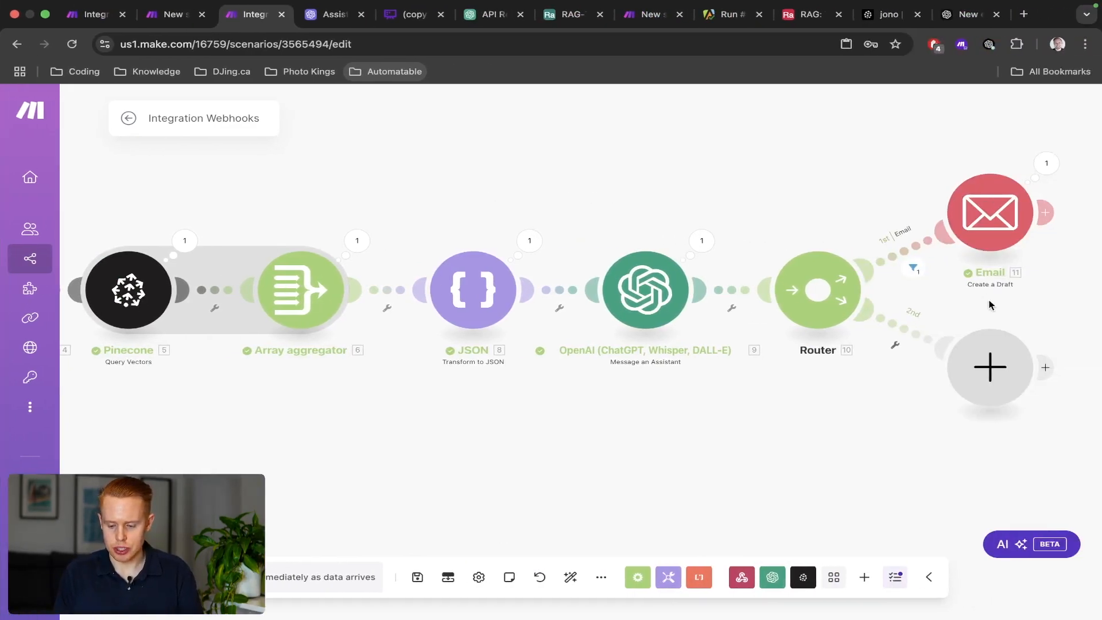
drag(988, 300, 888, 277)
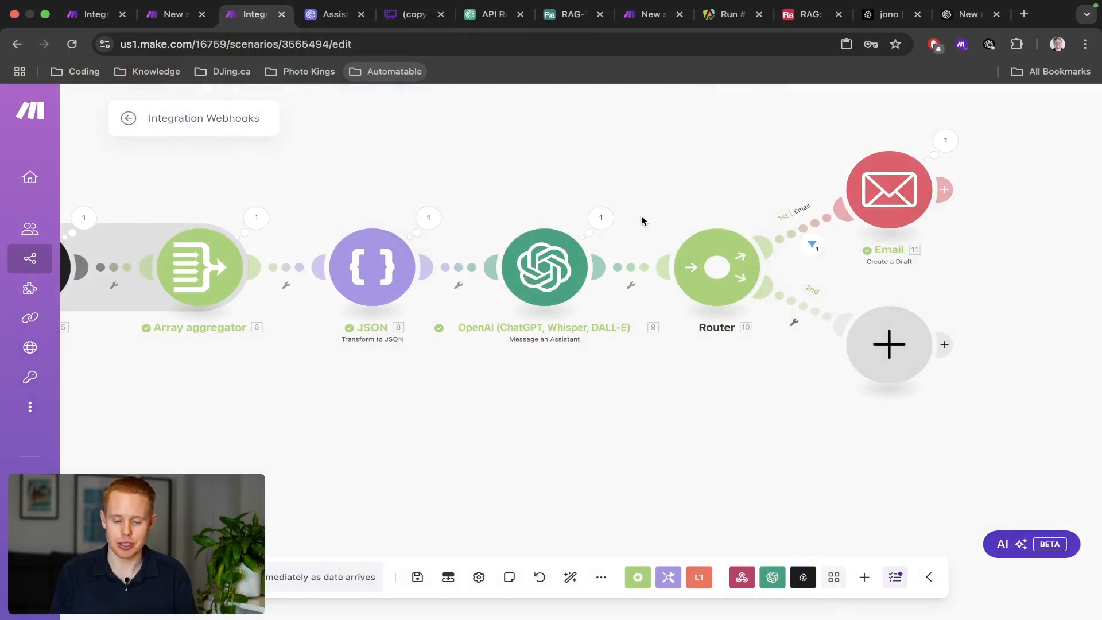
scroll(642, 219, down, 3)
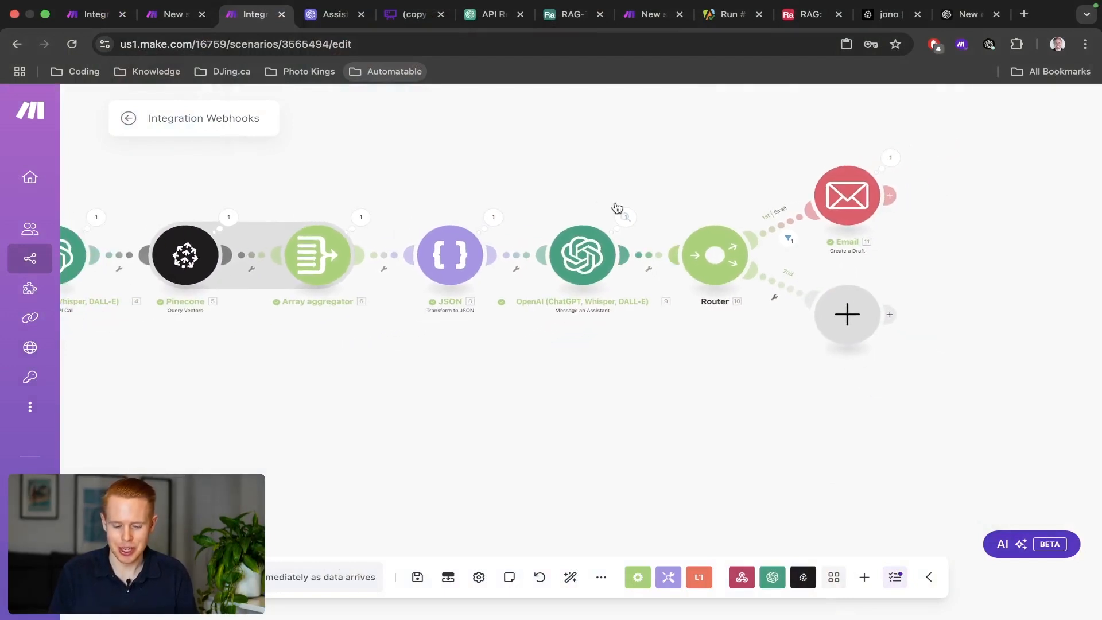
drag(591, 192, 735, 203)
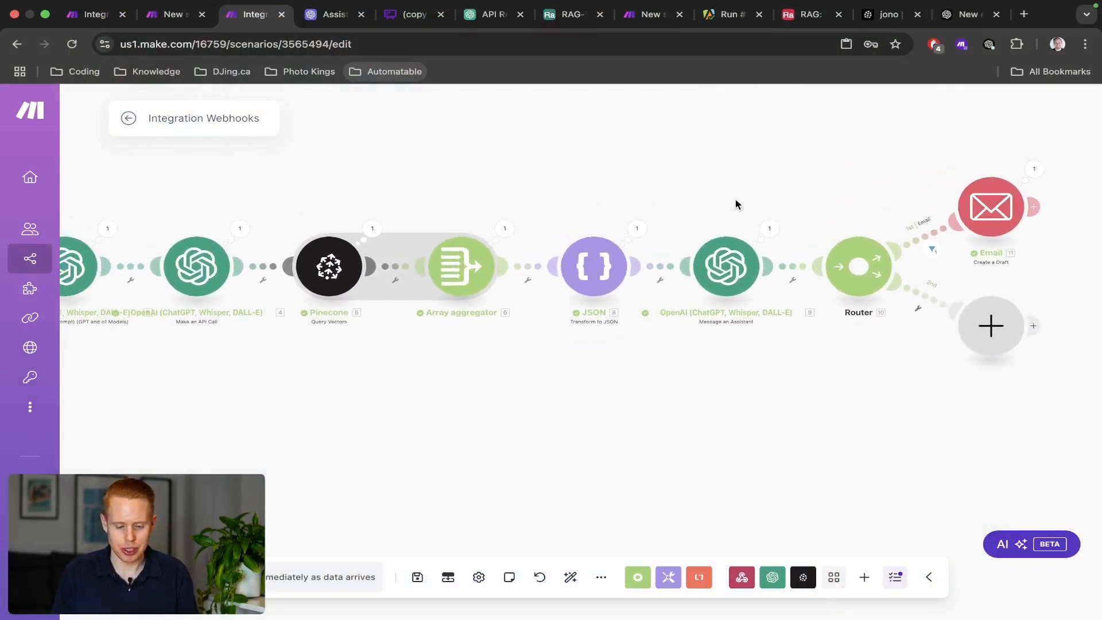
key(ctrl+Left)
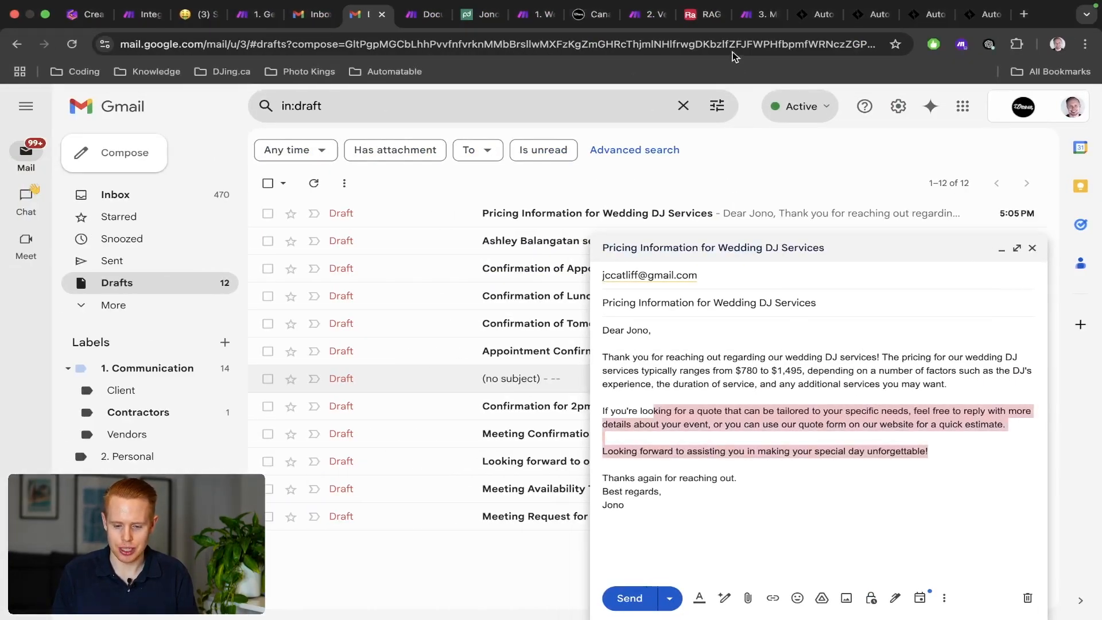
Select the HTTP request on the 3. Message scenario's second Router route.
click(747, 20)
click(675, 181)
drag(731, 174, 531, 154)
drag(755, 271, 855, 368)
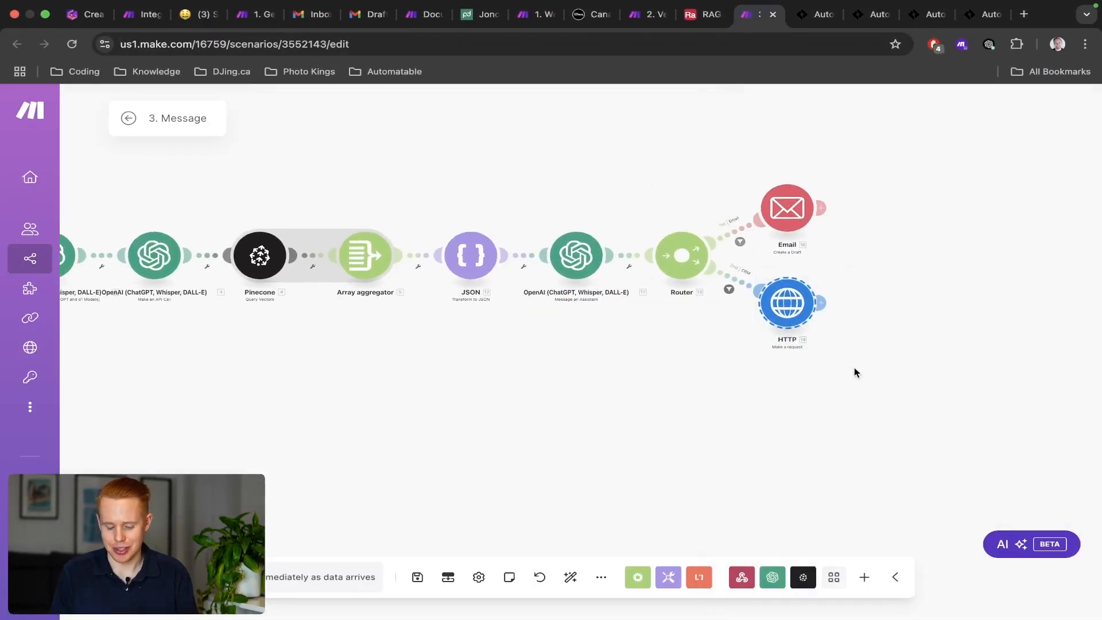
Paste the HTTP request onto Integration Webhooks' second route, replacing the empty placeholder module.
key(ctrl+Right)
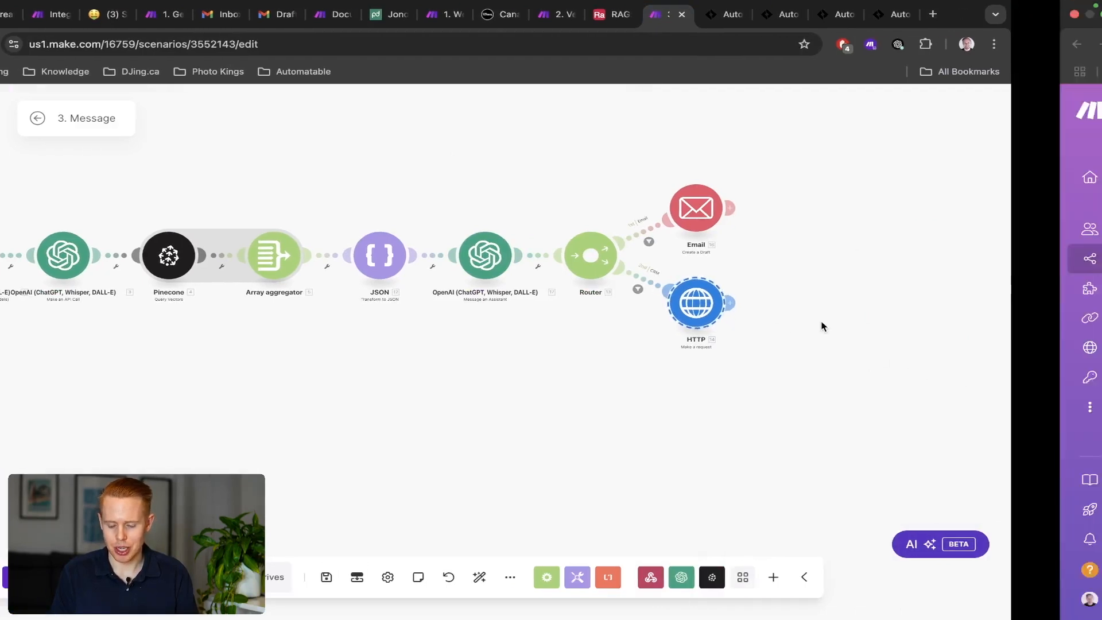
drag(963, 381, 655, 350)
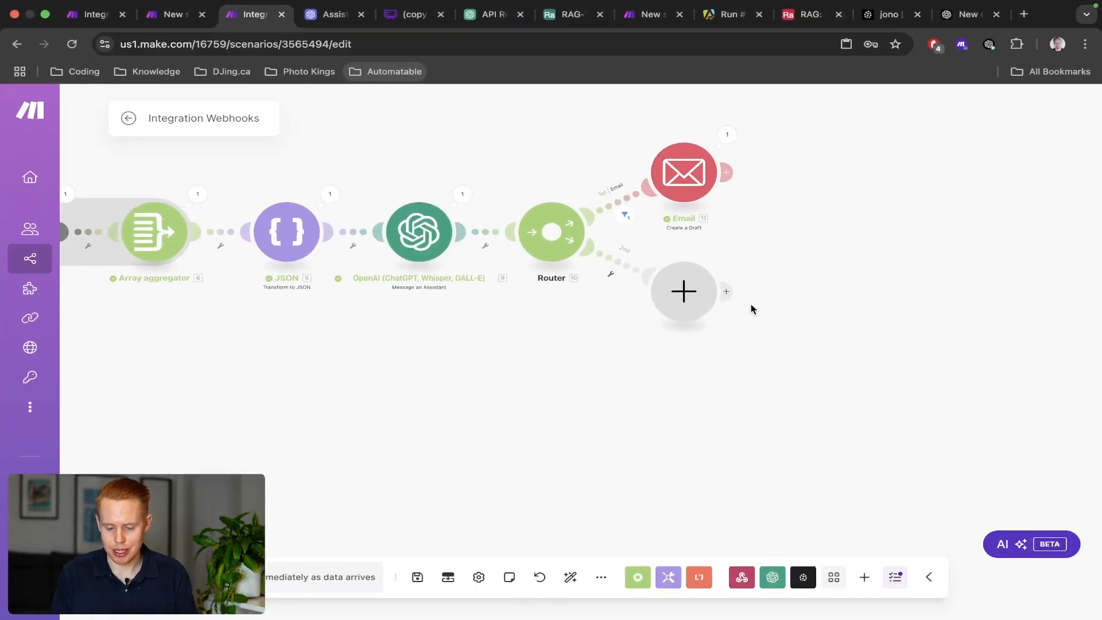
key(super+v)
drag(1028, 403, 956, 398)
right_click(963, 389)
click(1011, 422)
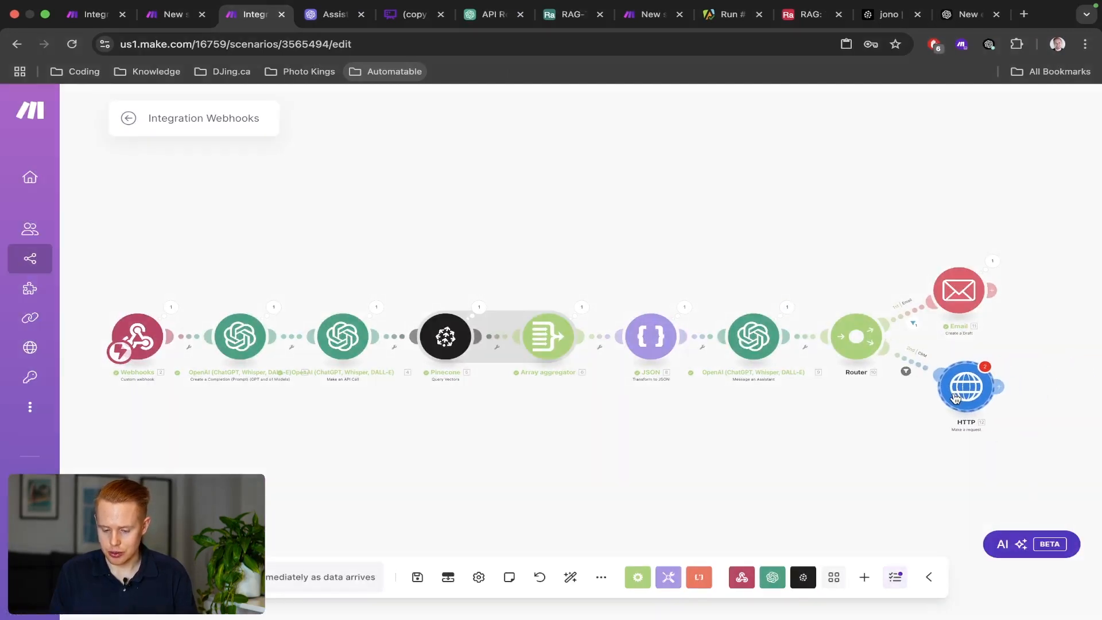
Remap the CRM route filter to check the webhook's 2. type for SMS or Chat Widget.
click(912, 370)
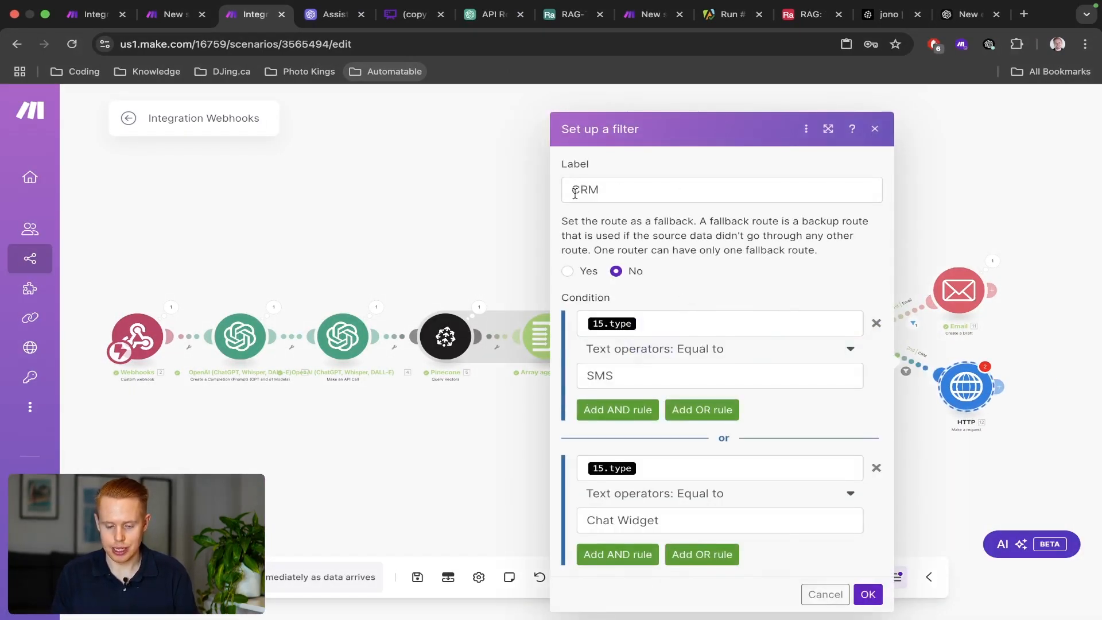
click(689, 323)
key(BackSpace)
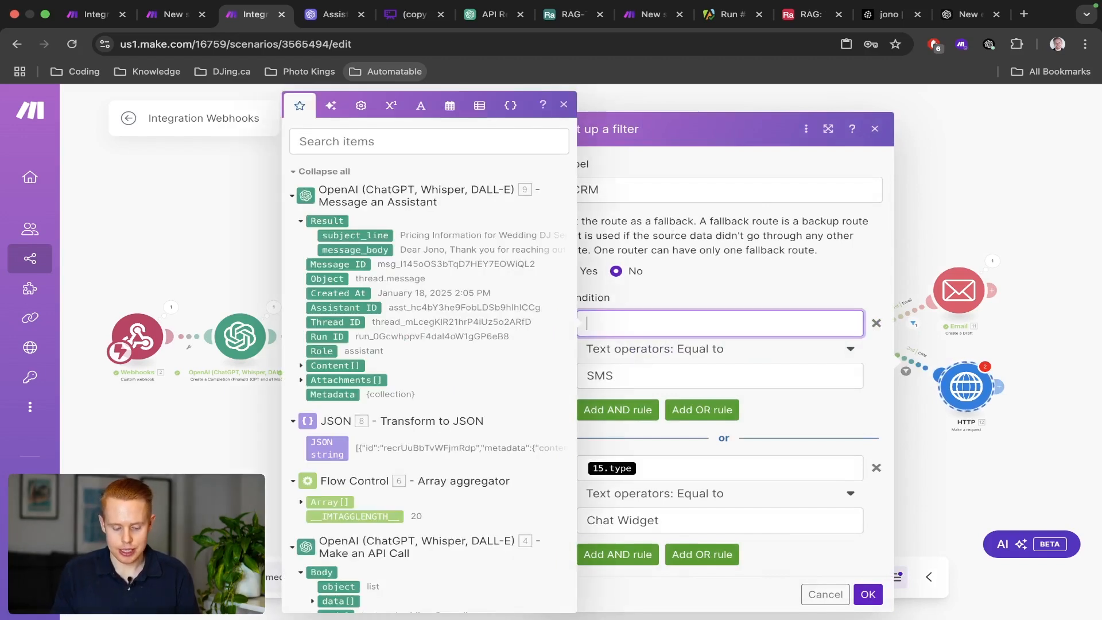
scroll(410, 472, down, 15)
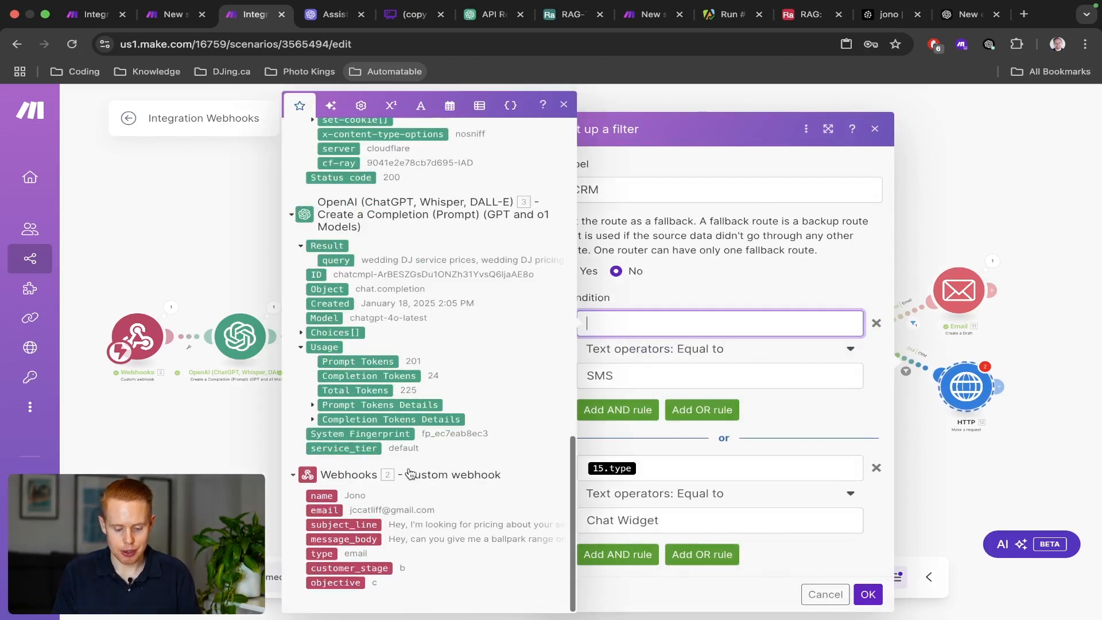
click(320, 554)
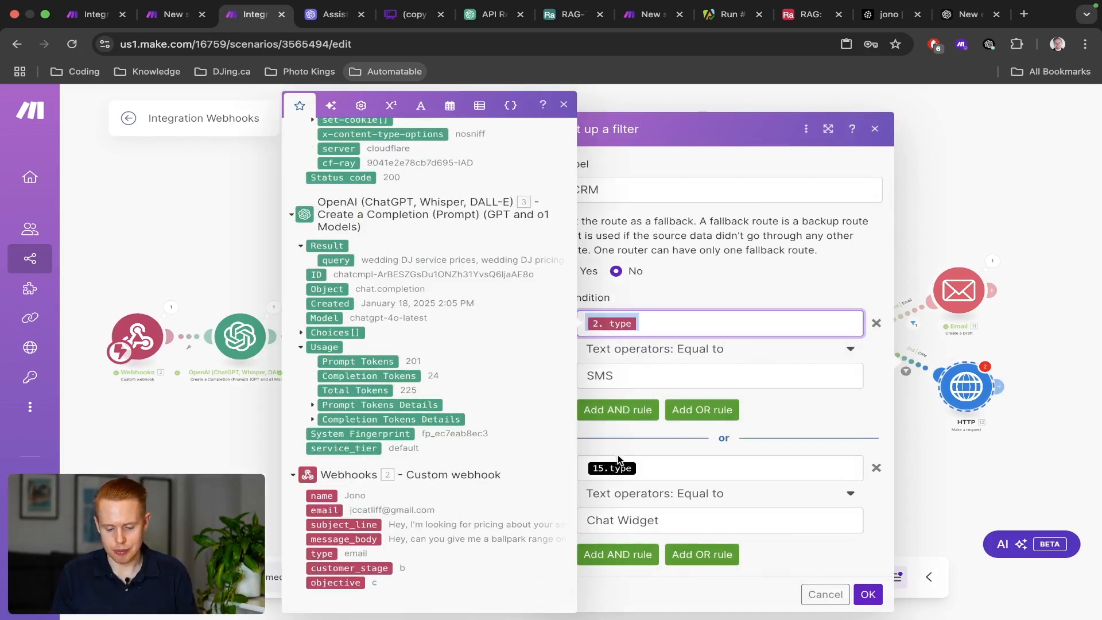
click(670, 461)
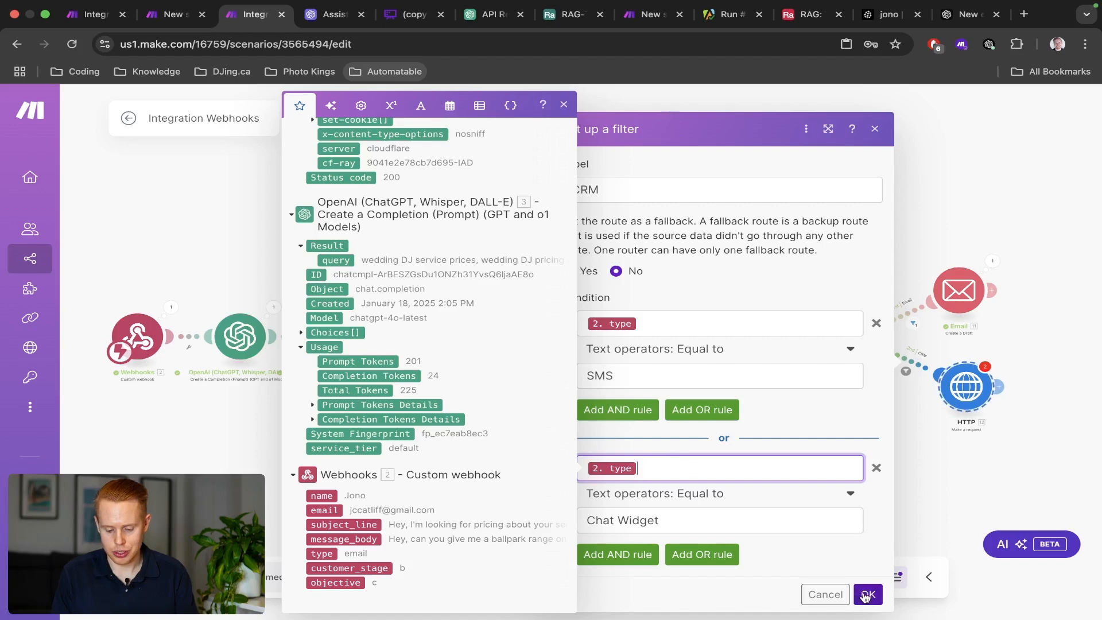
click(868, 595)
drag(909, 462, 726, 413)
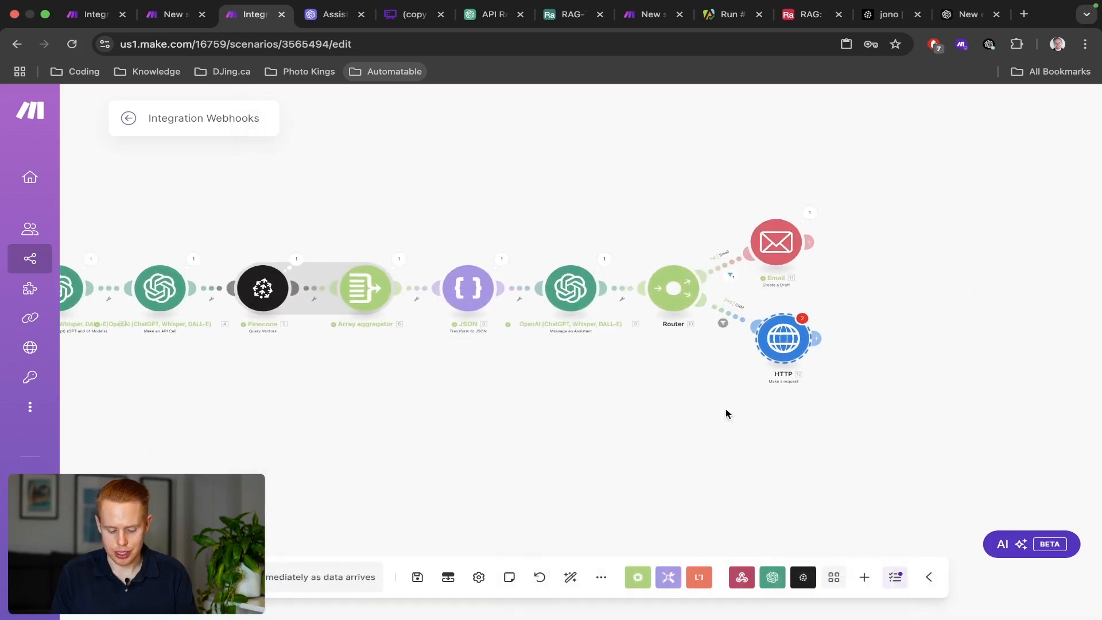
Check the Email and CRM route filters, then open the CRM route's HTTP request settings.
click(730, 271)
click(567, 378)
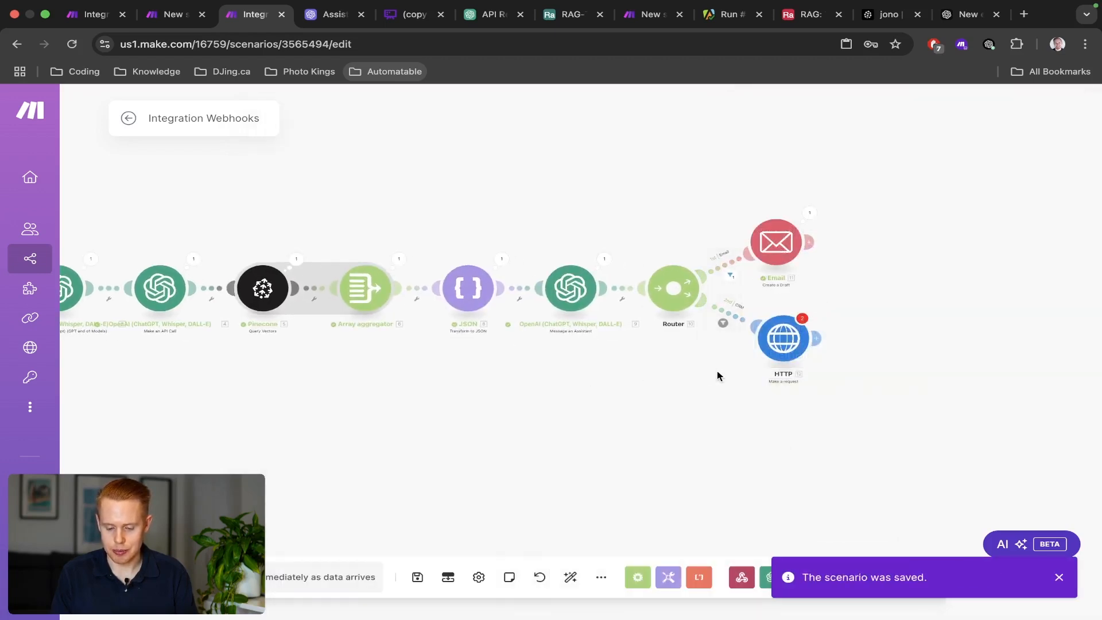
click(721, 314)
click(618, 409)
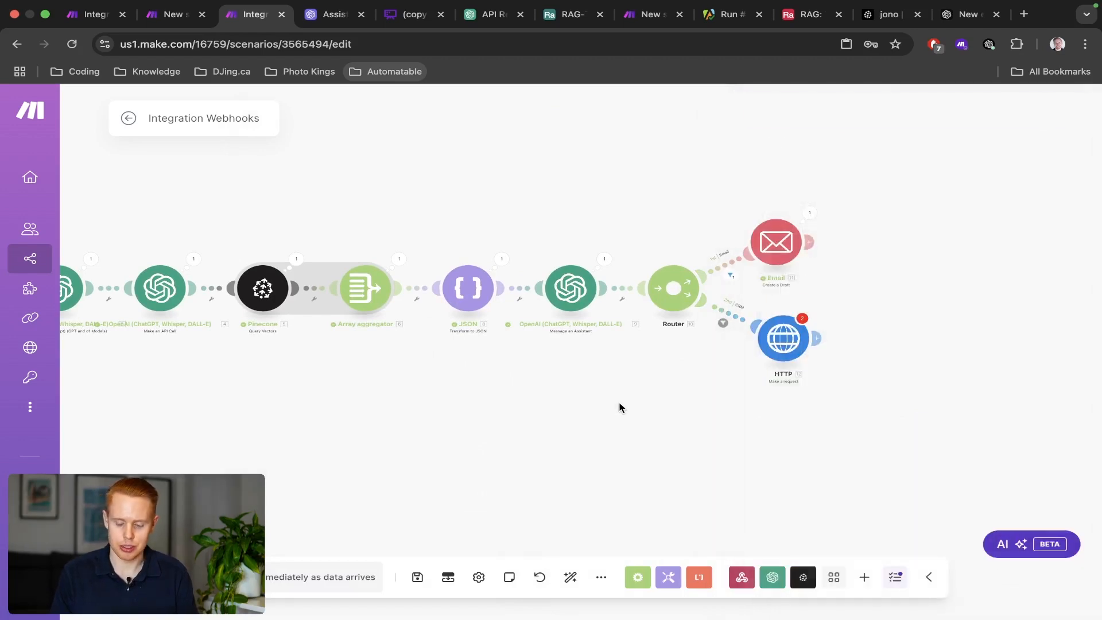
click(792, 344)
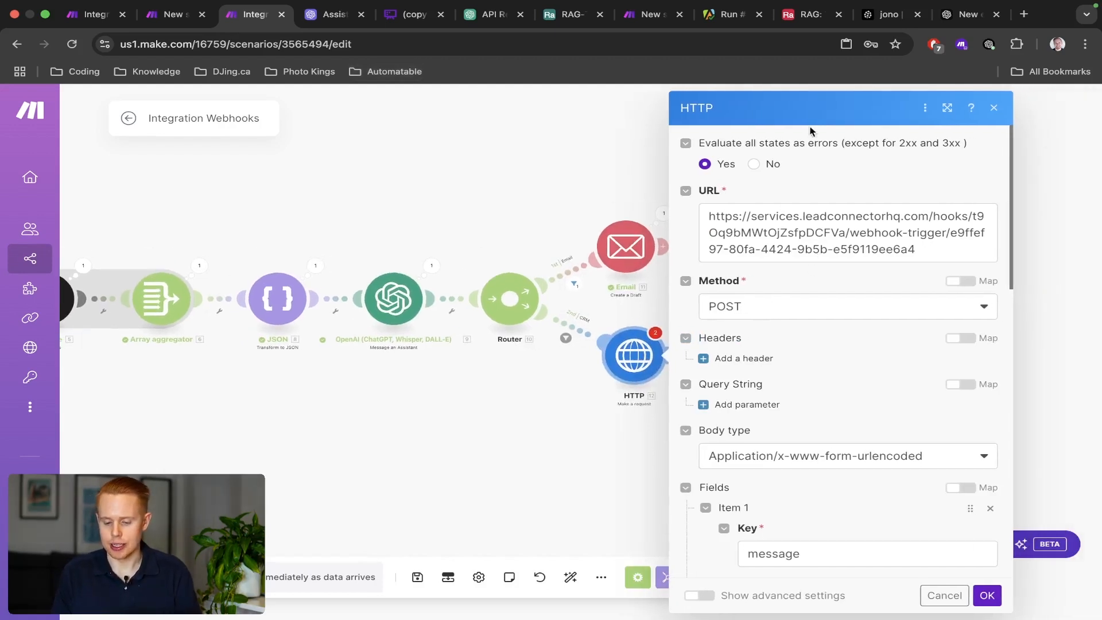
scroll(749, 232, down, 5)
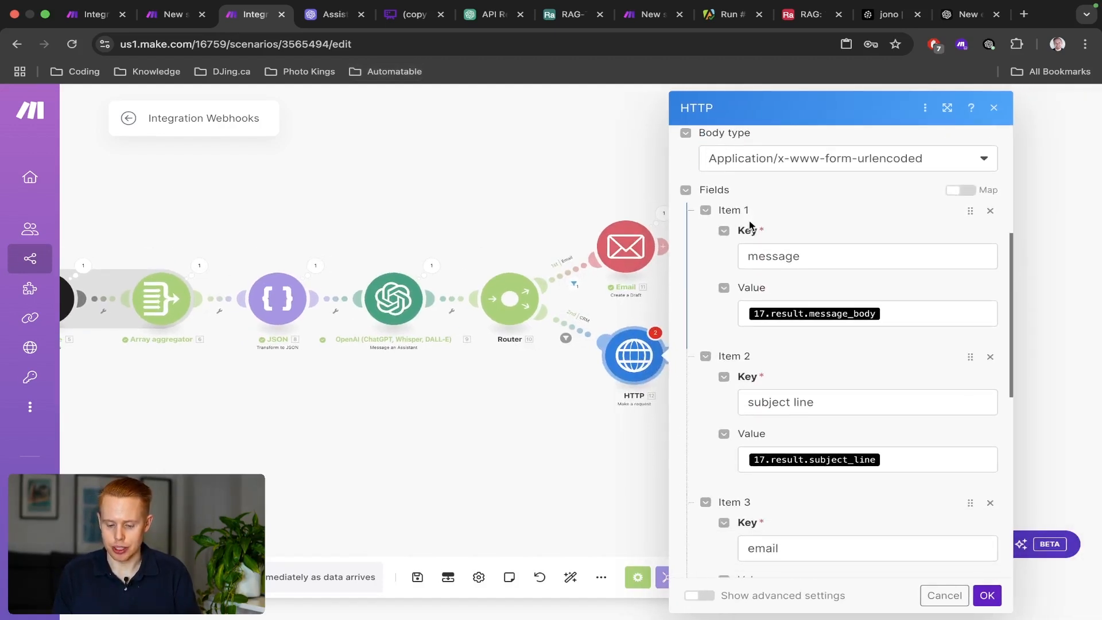
scroll(864, 288, up, 5)
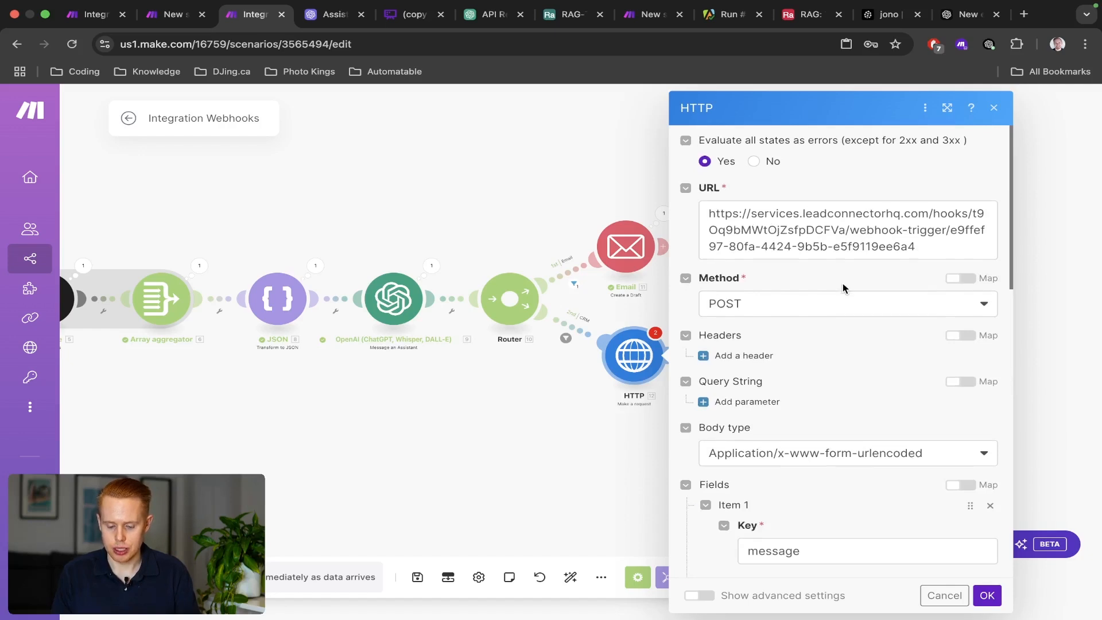
scroll(843, 287, down, 3)
scroll(741, 259, up, 3)
scroll(747, 253, down, 5)
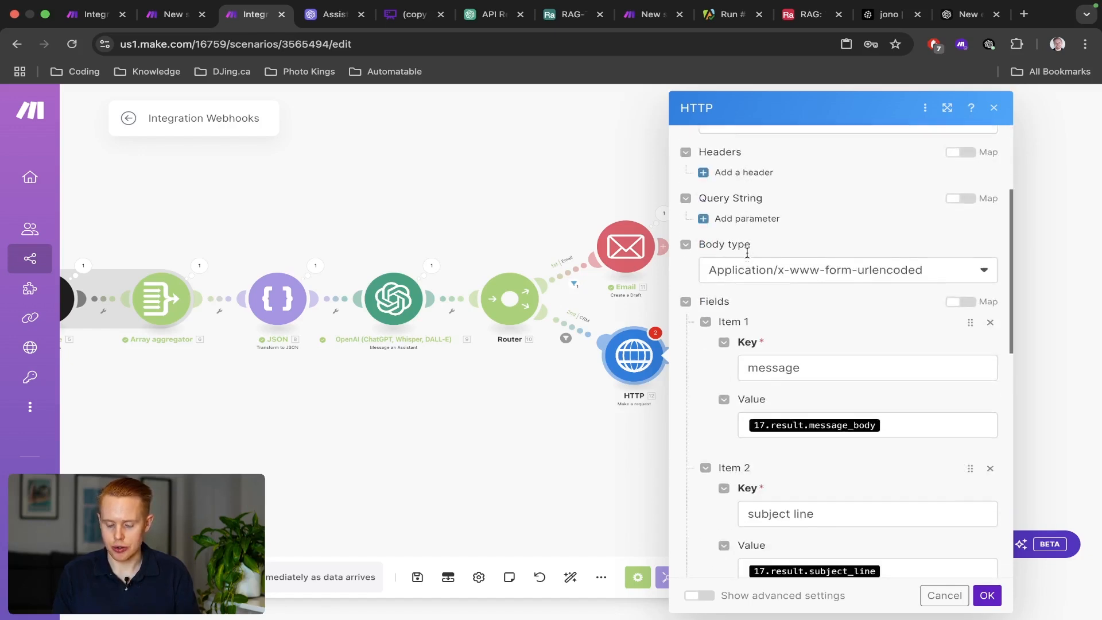
Map the assistant's message_body and subject_line into the message and subject line fields.
click(882, 336)
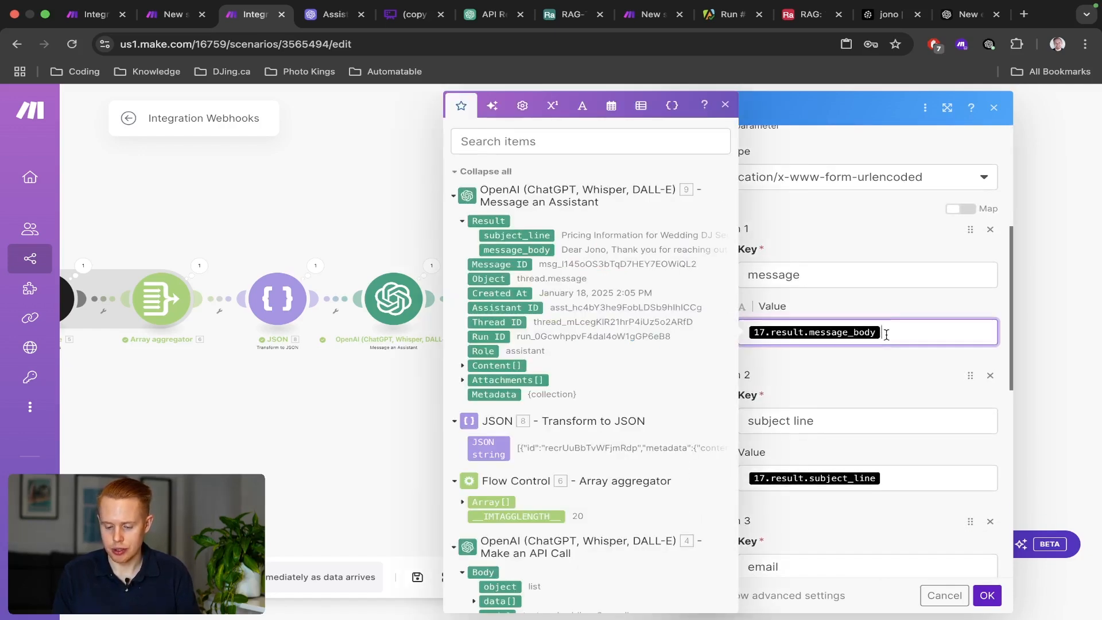
key(BackSpace)
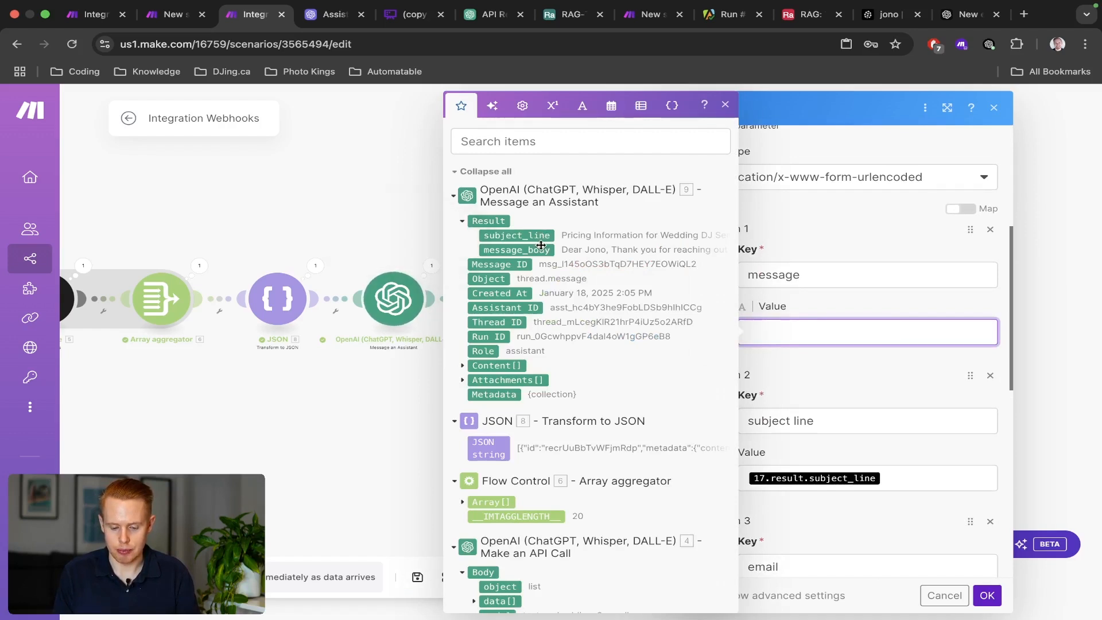
click(543, 251)
click(915, 479)
key(BackSpace)
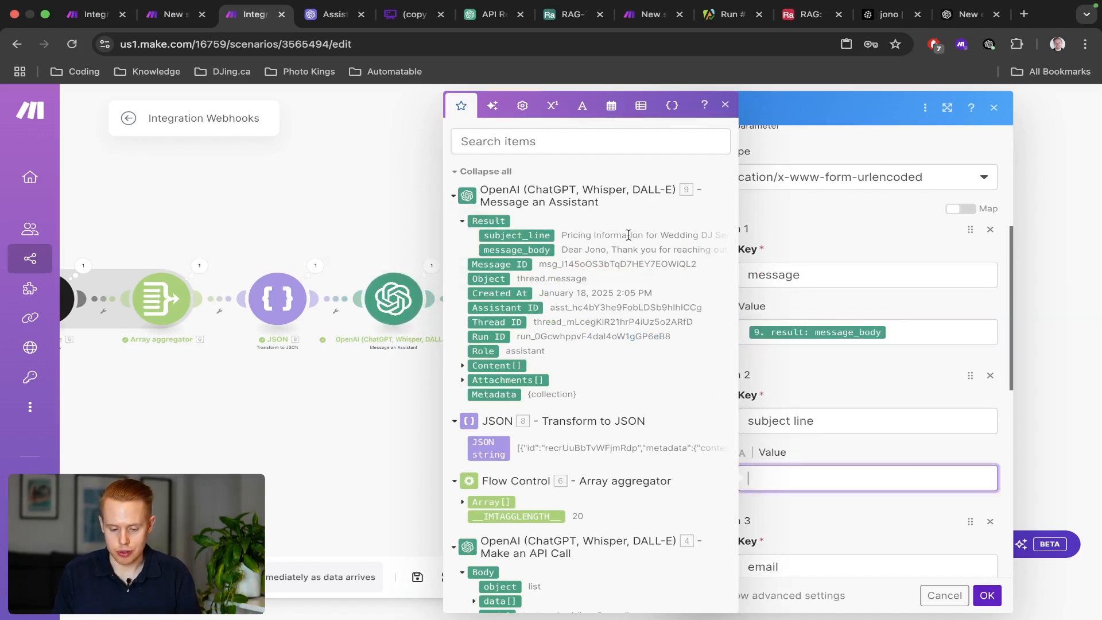
click(529, 236)
Remap the email and type fields to the webhook's 2. email and 2. type.
scroll(890, 450, down, 4)
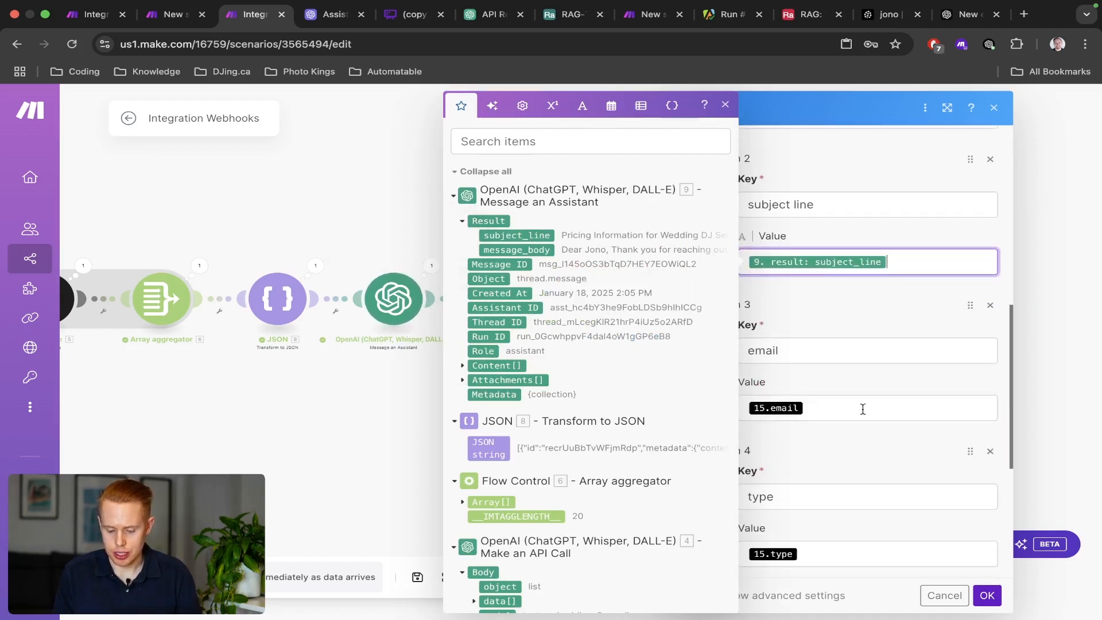
click(861, 408)
key(BackSpace)
scroll(561, 388, down, 15)
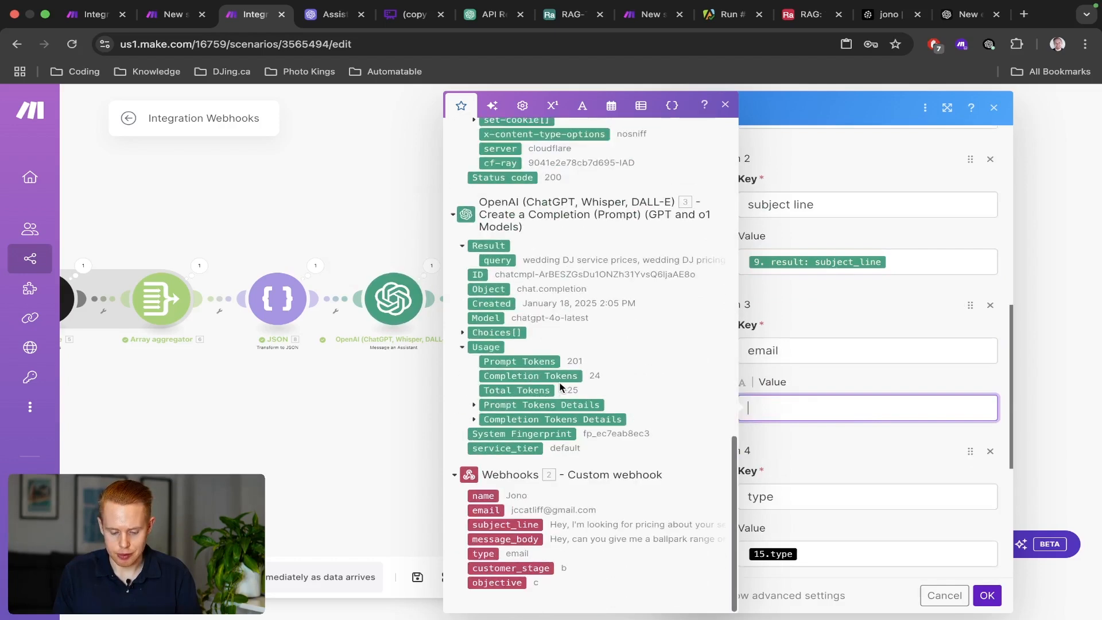
click(492, 510)
click(831, 548)
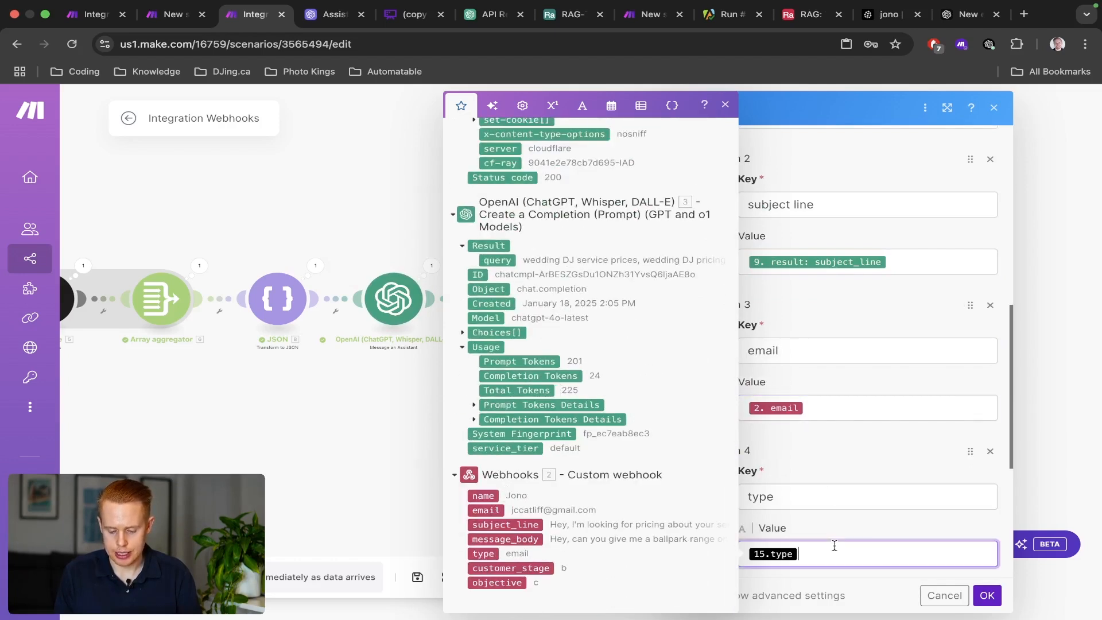
key(BackSpace)
click(484, 554)
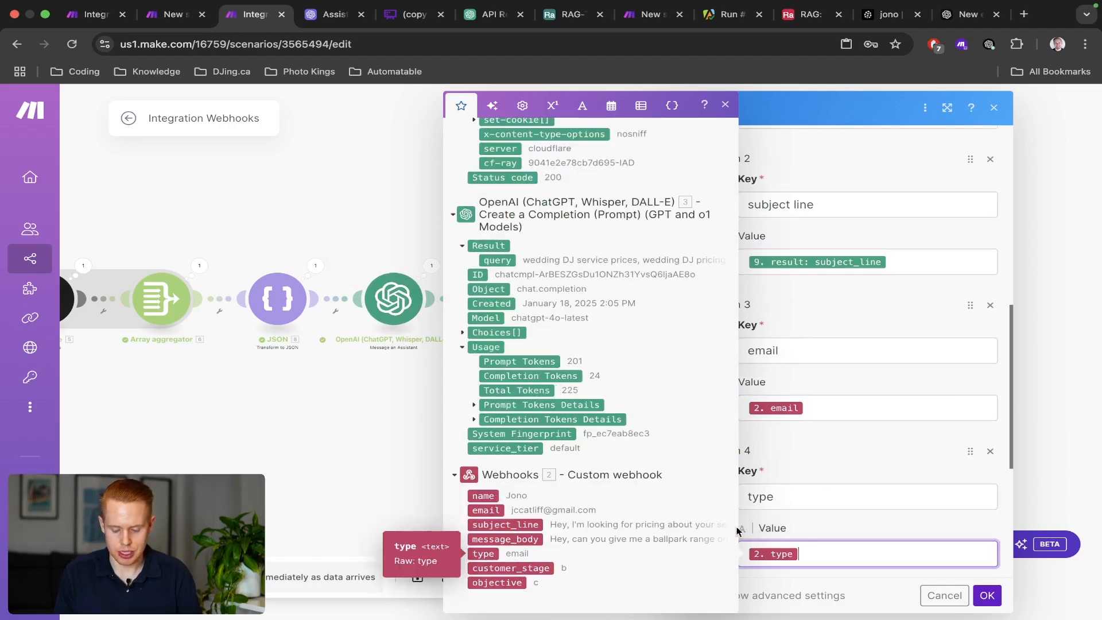
Map the assistant's 9. Thread ID into thread_id, apply, and save the scenario.
scroll(795, 482, down, 5)
click(841, 393)
key(BackSpace)
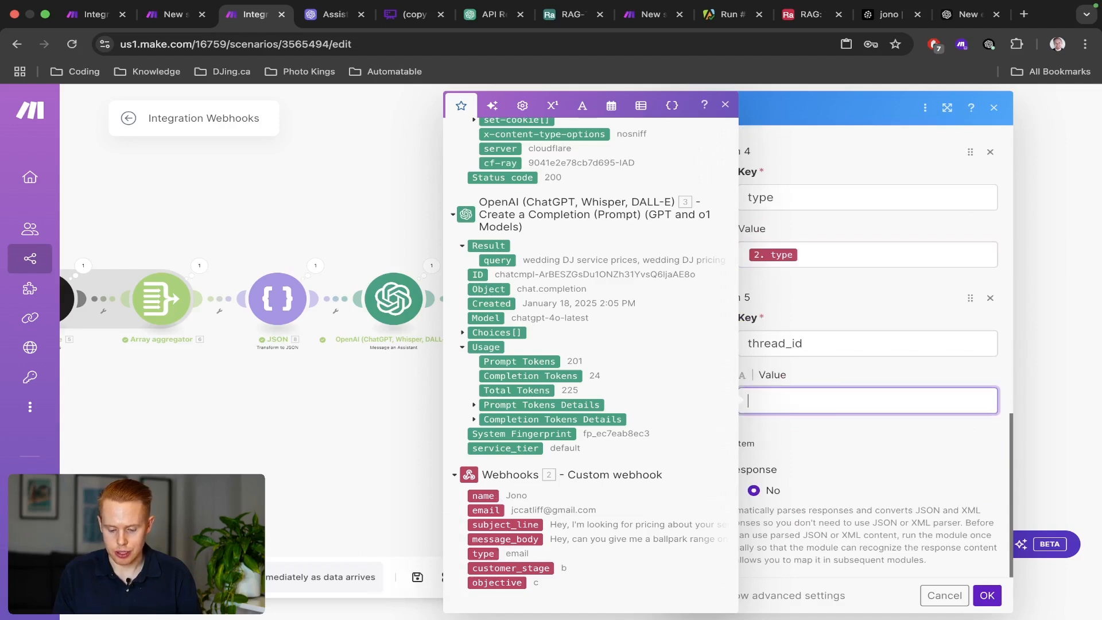
scroll(688, 337, up, 10)
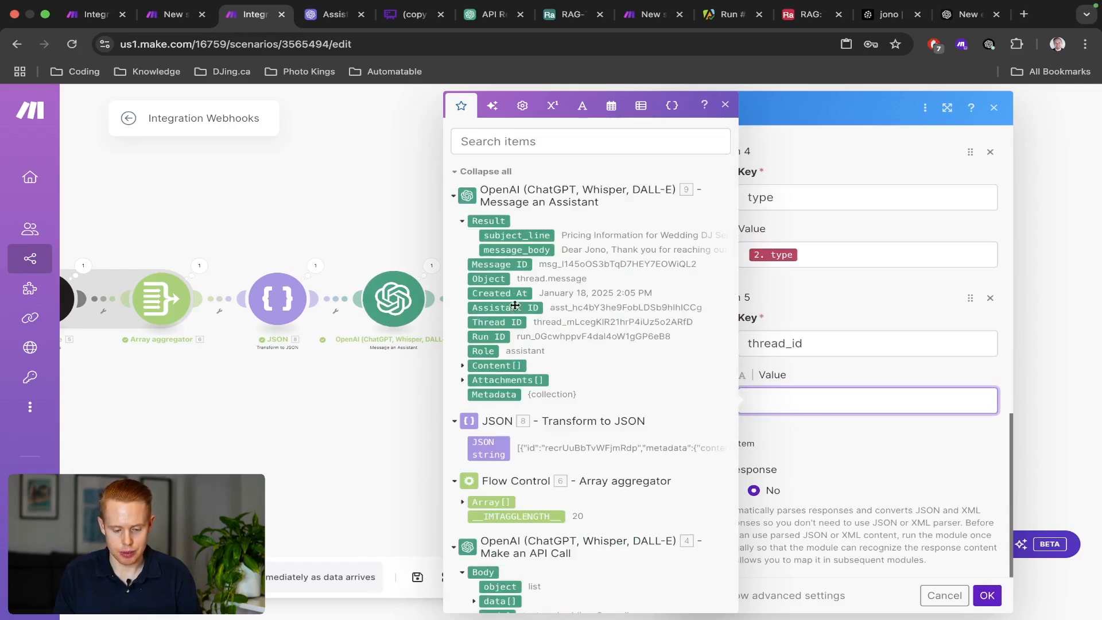
click(515, 323)
click(855, 458)
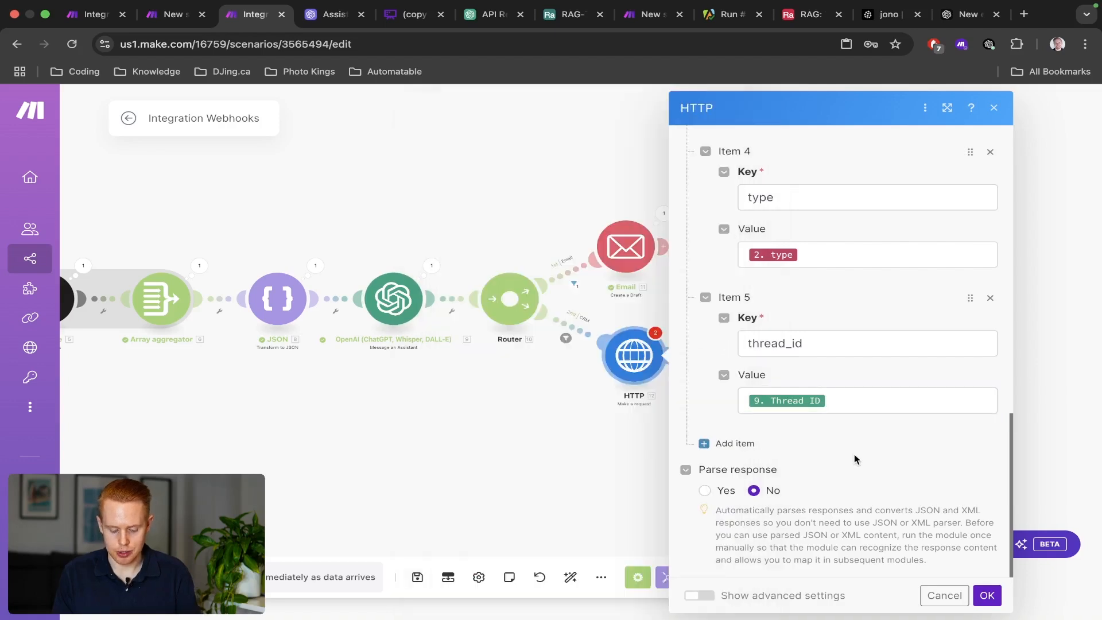
click(988, 596)
key(ctrl+s)
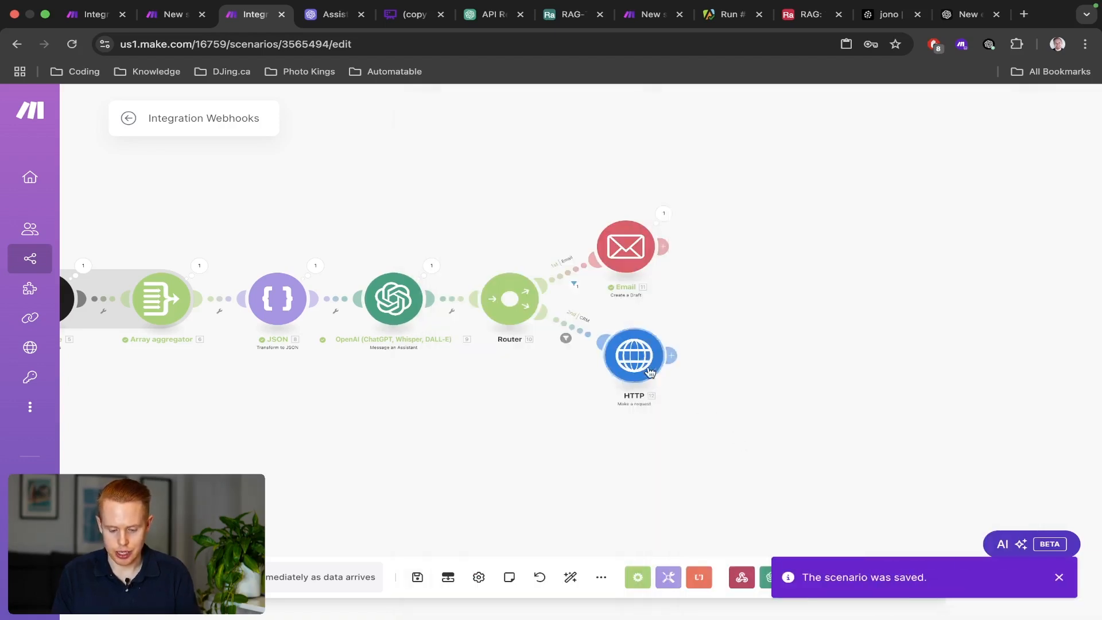
Review the HTTP request's subject line, email, type and thread_id mappings.
click(651, 372)
scroll(847, 381, down, 10)
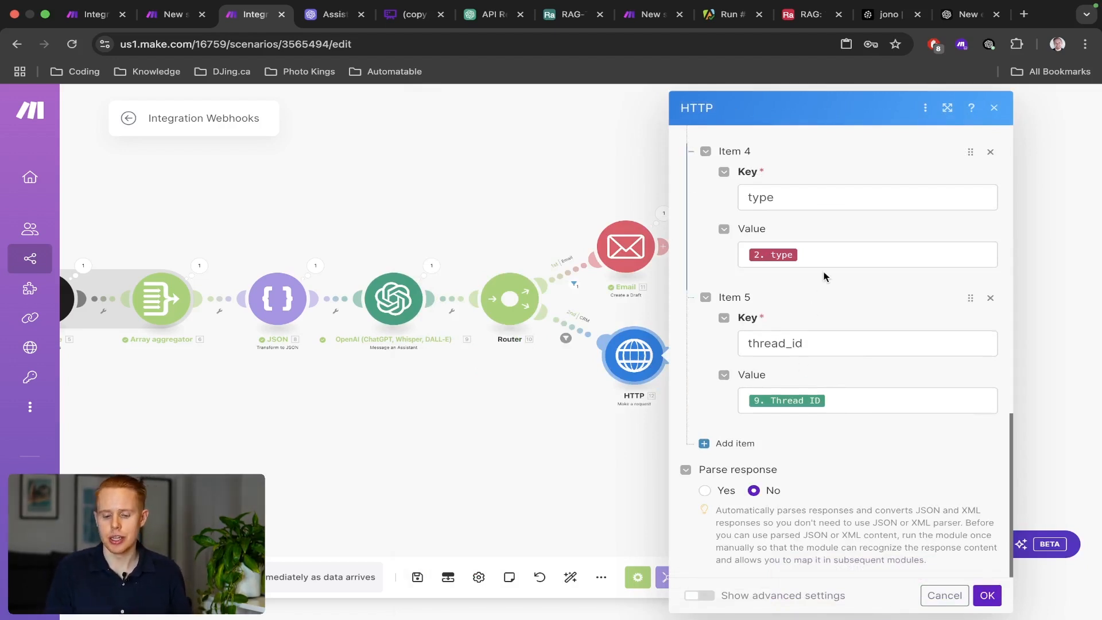
scroll(825, 273, up, 2)
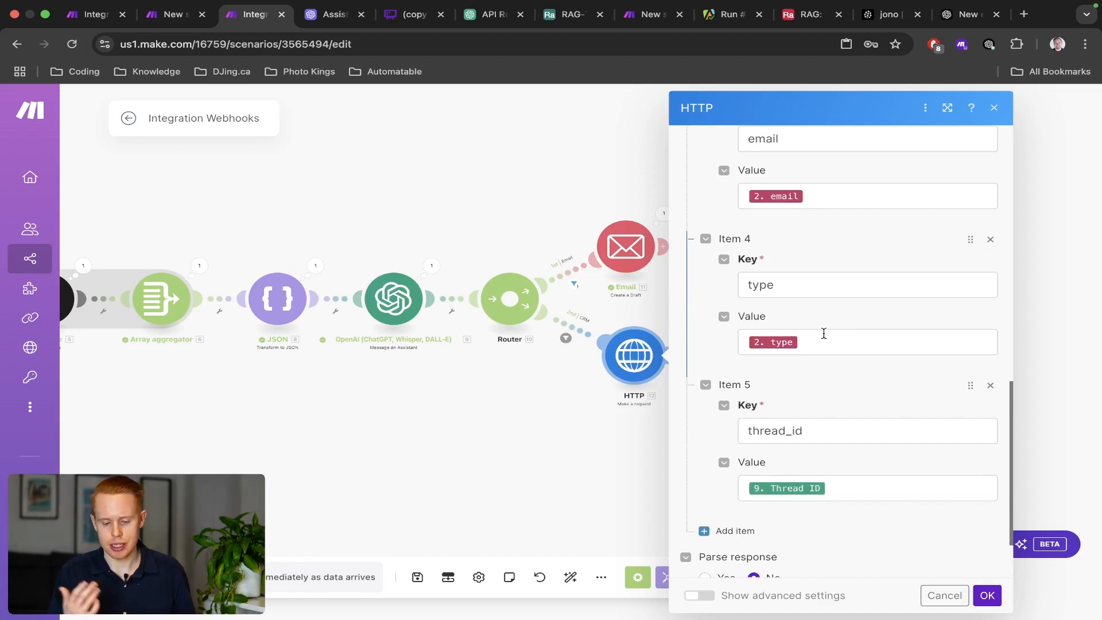
scroll(824, 334, up, 3)
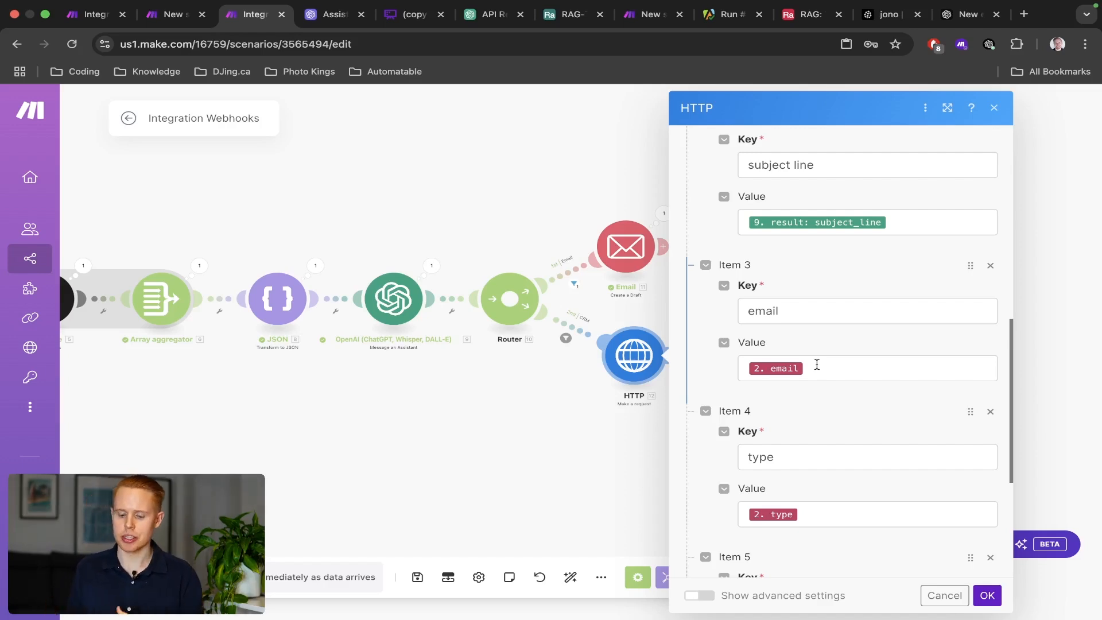
key(ctrl+Left)
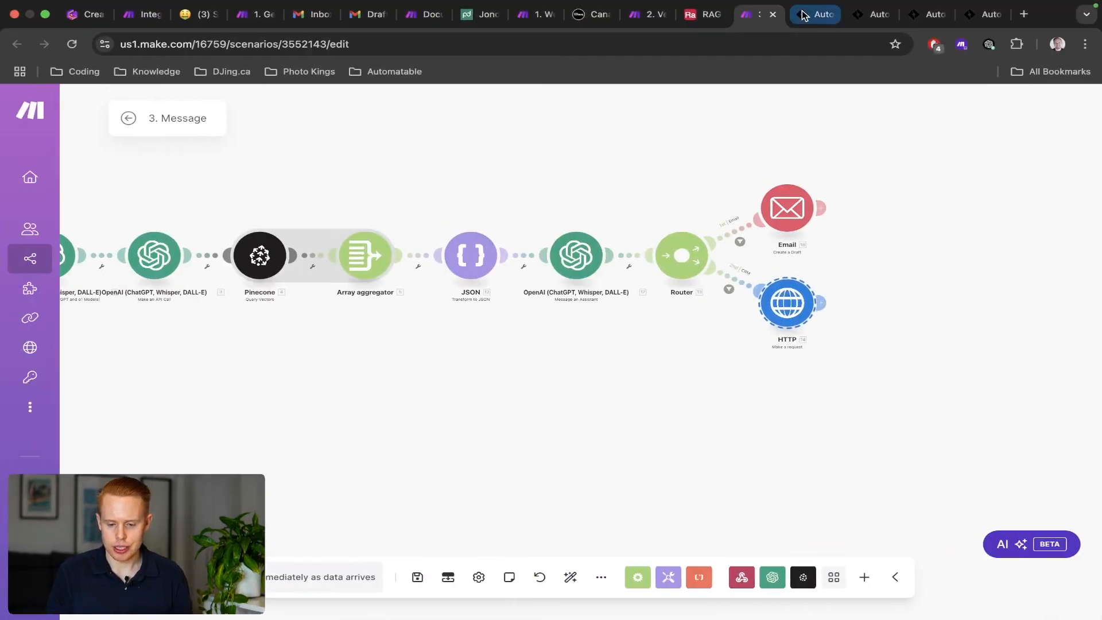
Bring up the contact's Automatable conversation and select the contact ID in the page address.
click(803, 15)
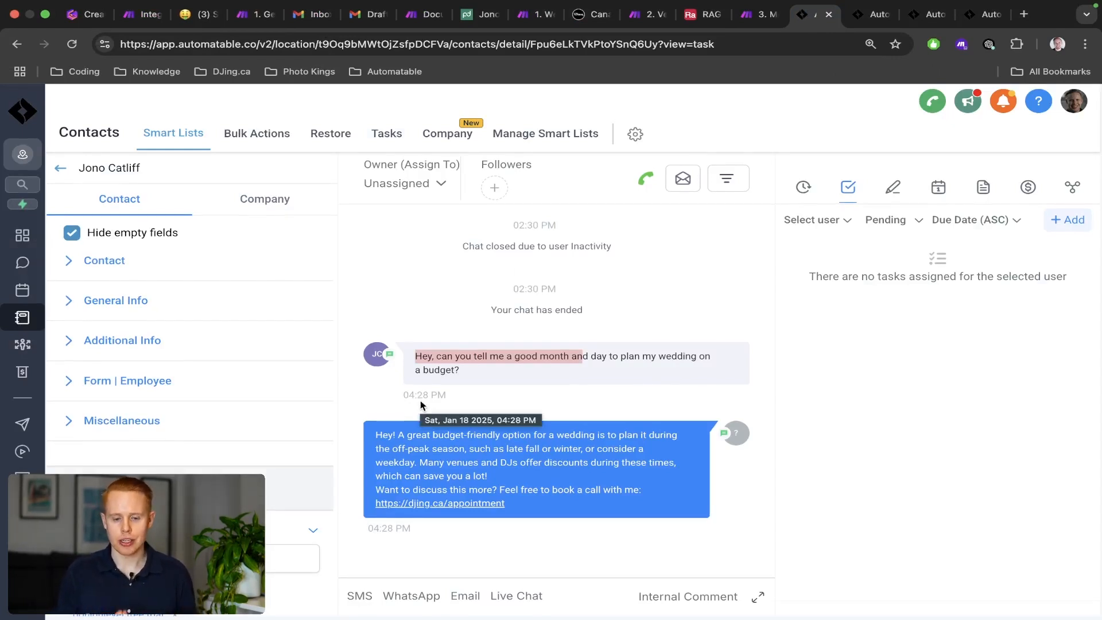
double_click(582, 44)
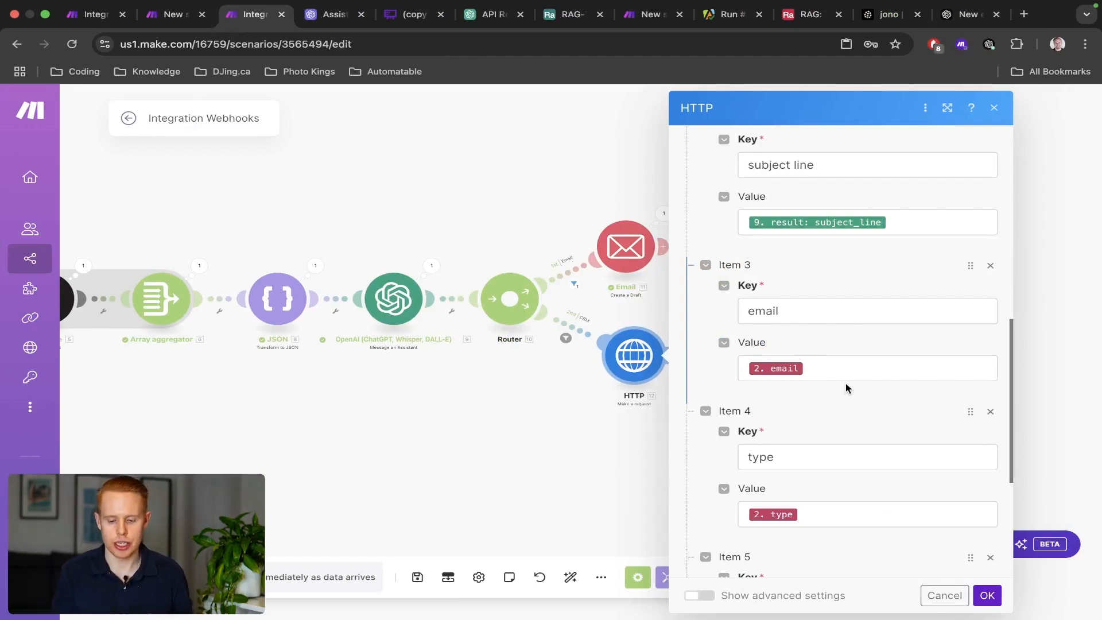
scroll(846, 383, up, 5)
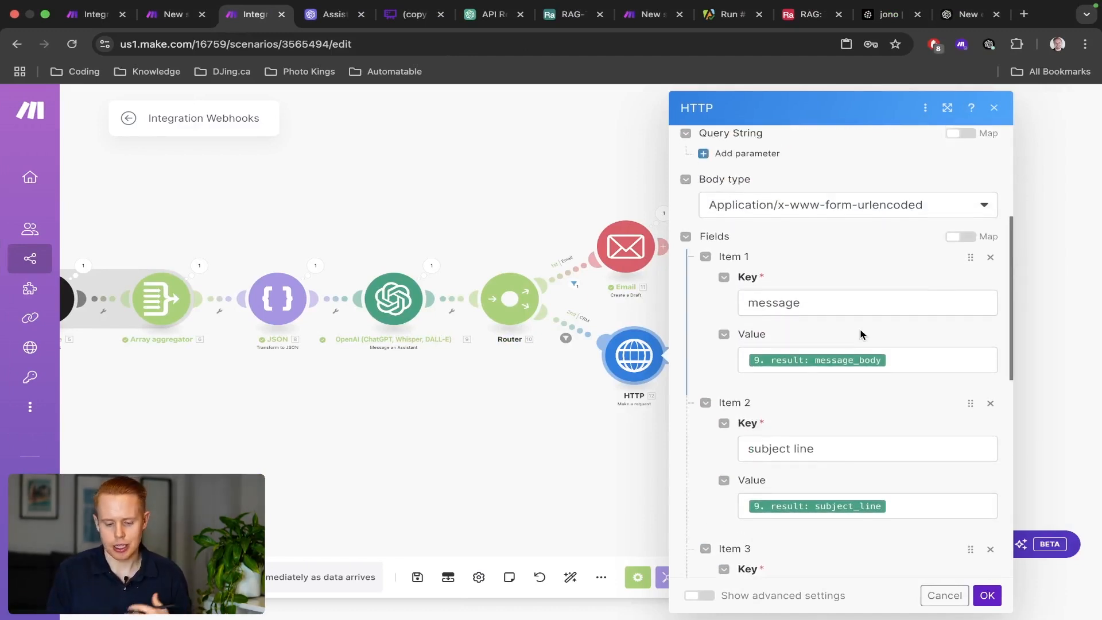
scroll(860, 335, up, 4)
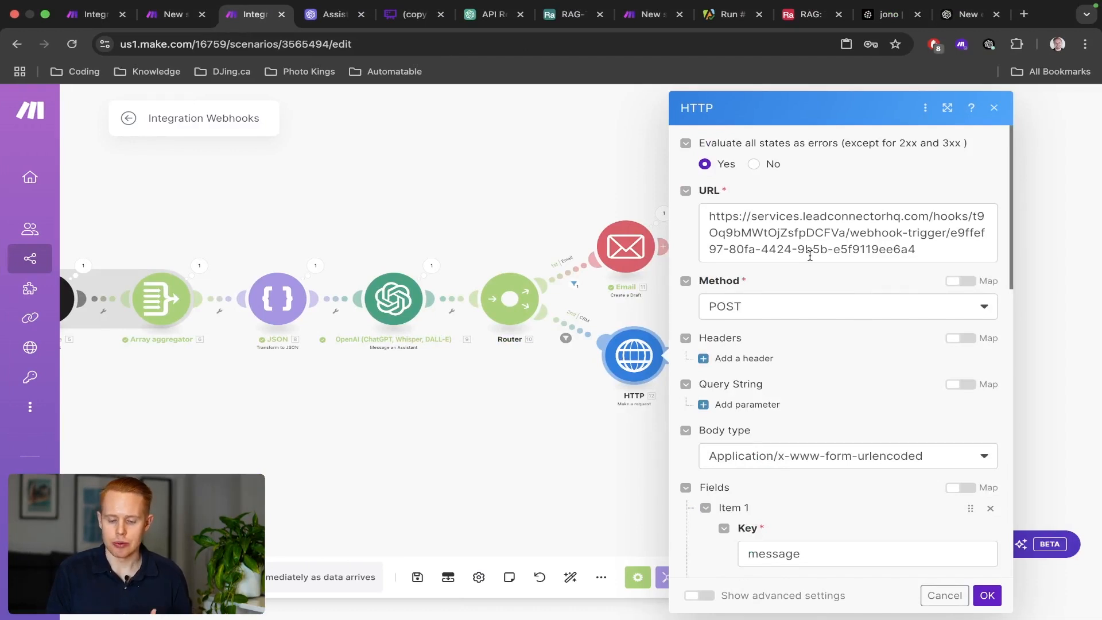
scroll(769, 321, down, 13)
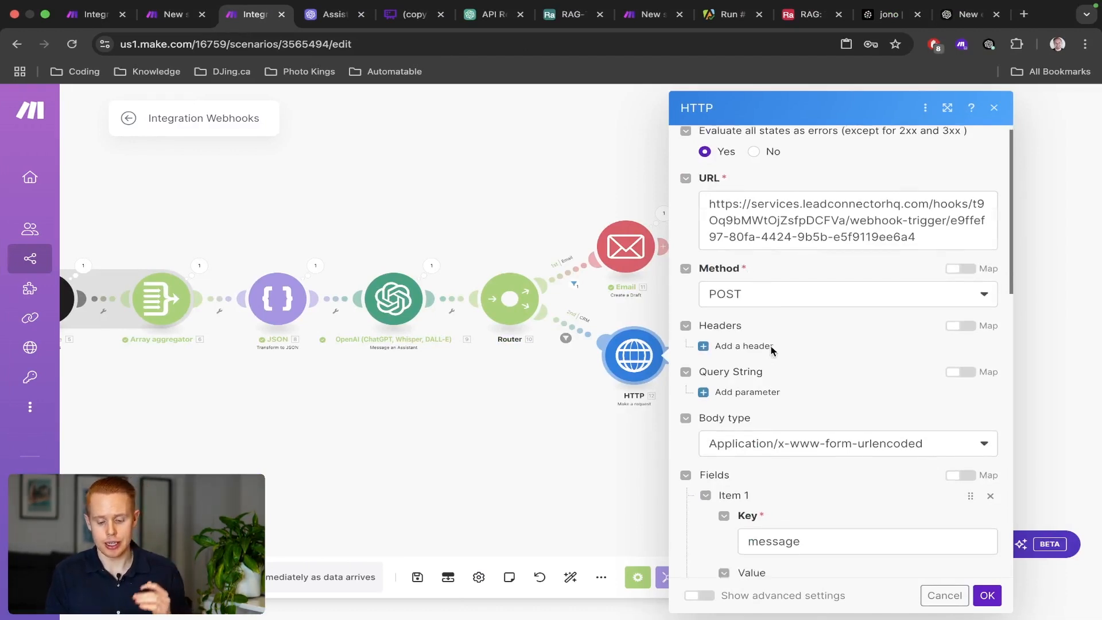
scroll(783, 290, up, 10)
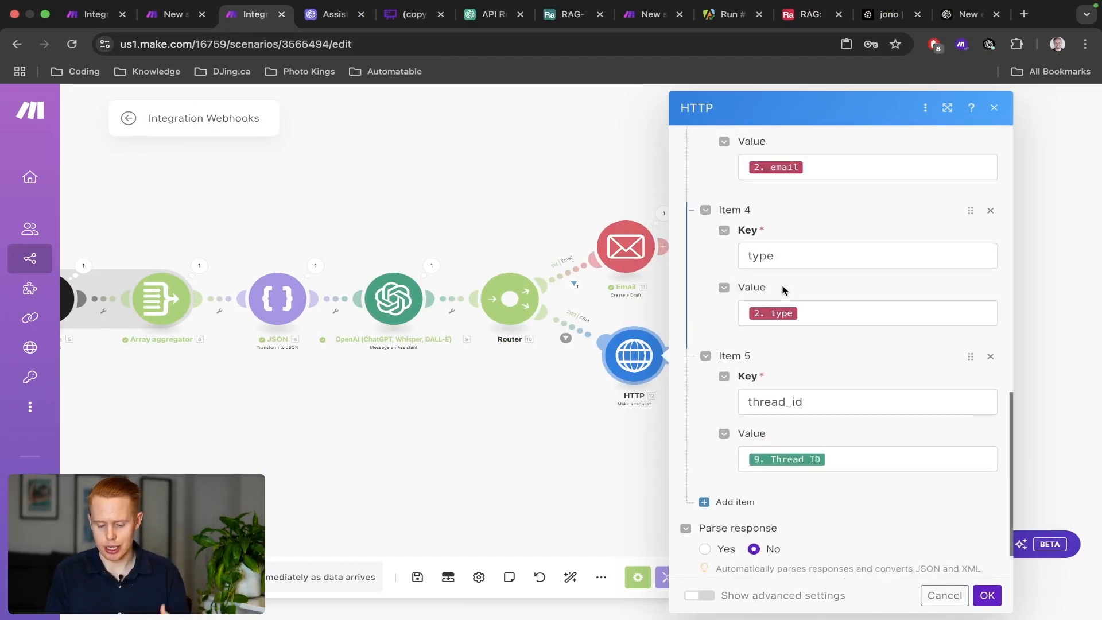
scroll(782, 290, up, 4)
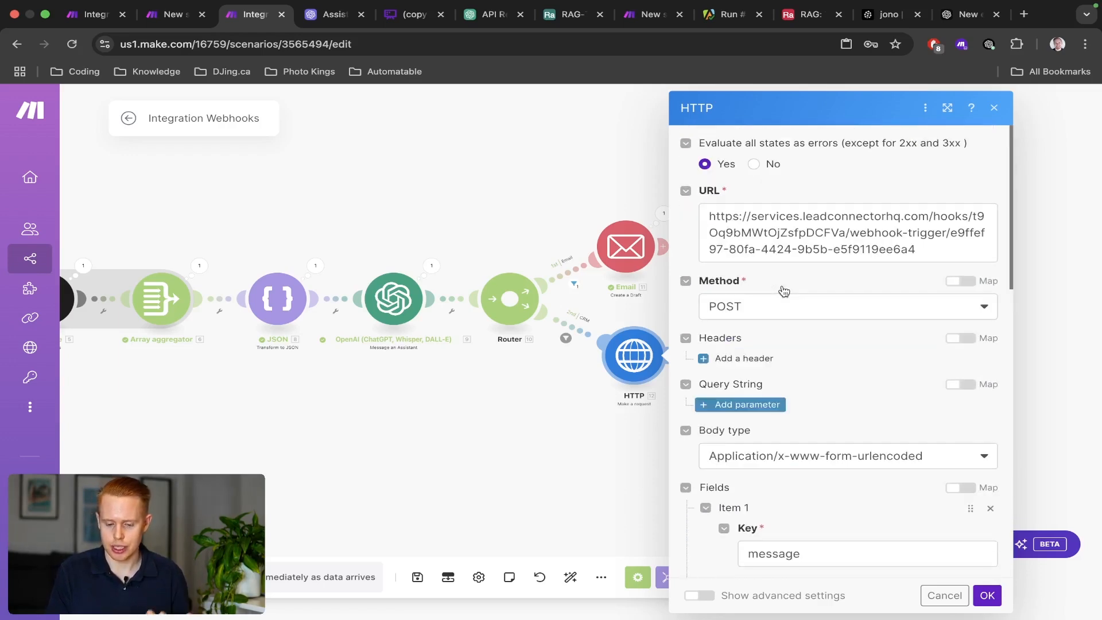
key(ctrl+Left)
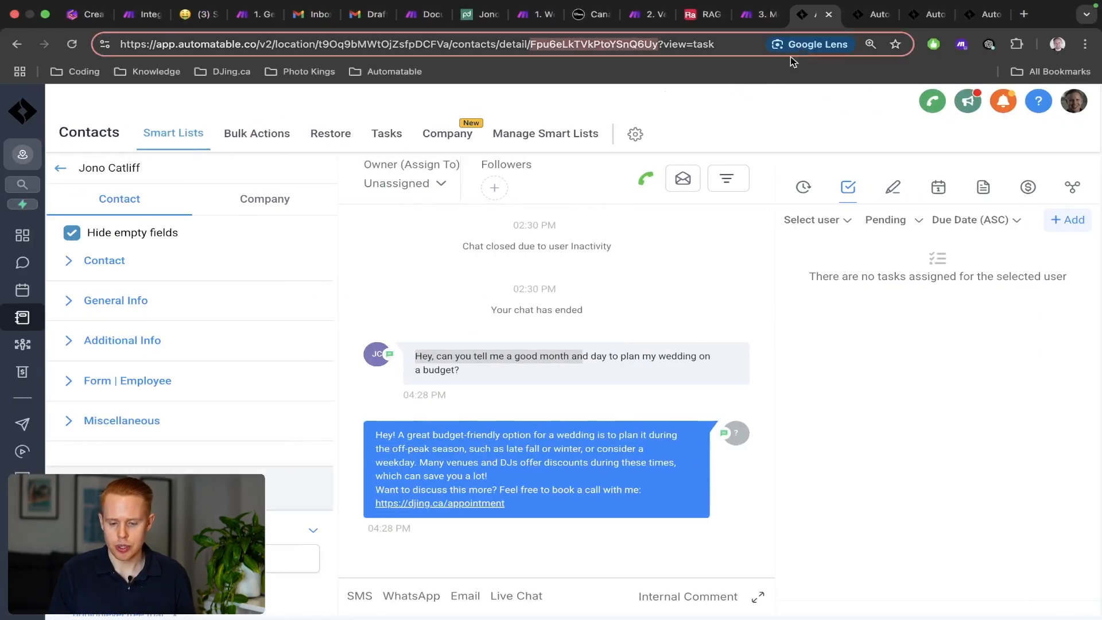
Check the wedding budget message in the contact's conversation, then return to the RAG Message Custom Webhook settings.
click(855, 16)
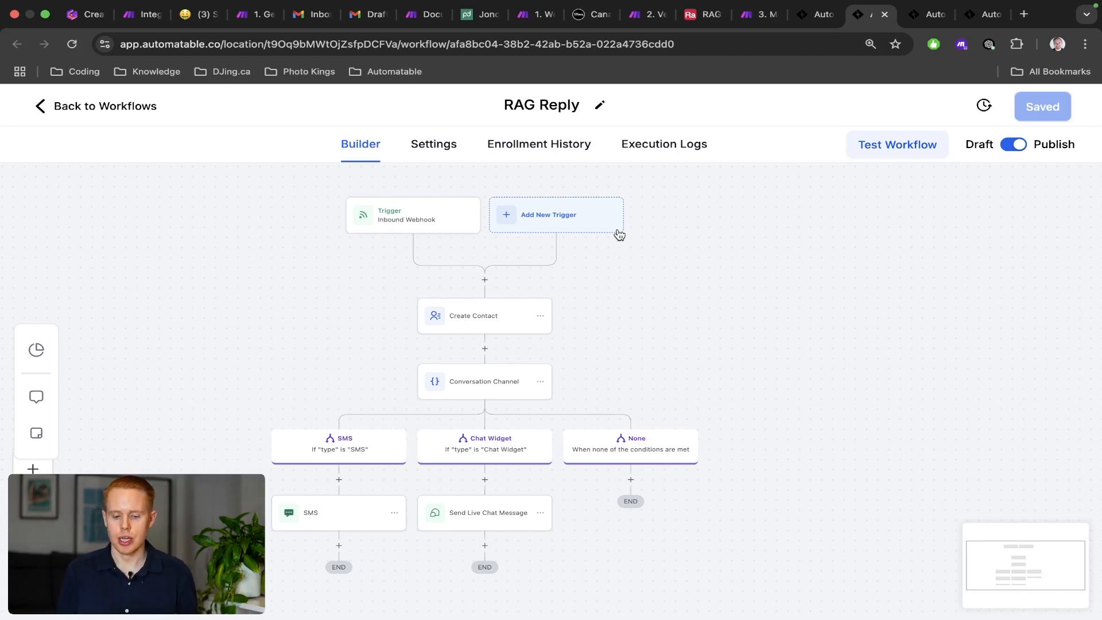
click(905, 21)
scroll(666, 273, down, 2)
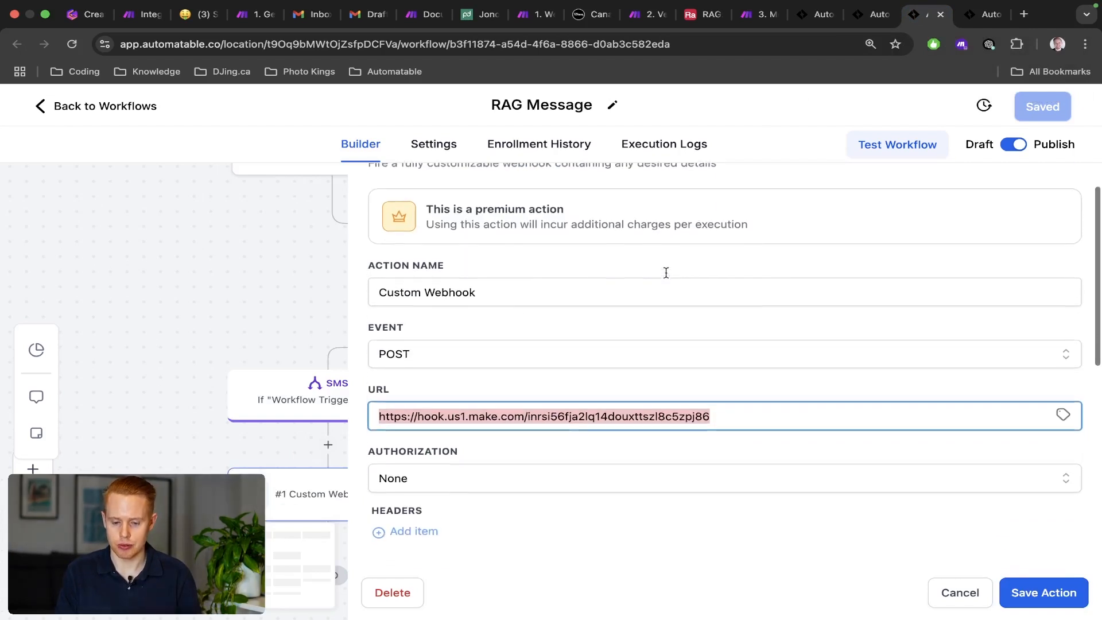
click(797, 22)
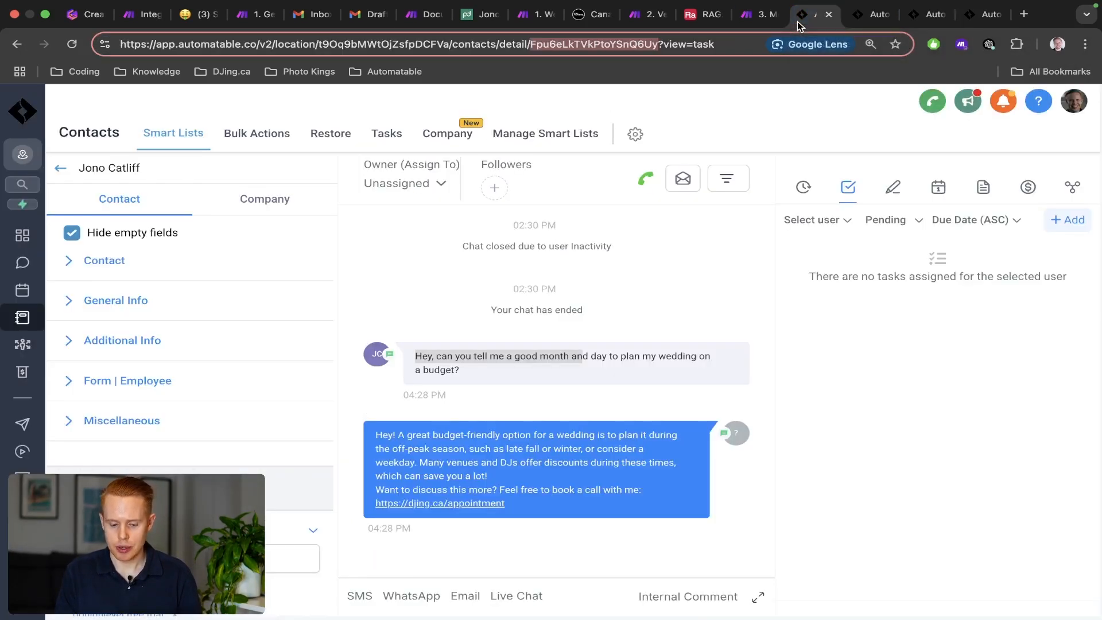
triple_click(464, 372)
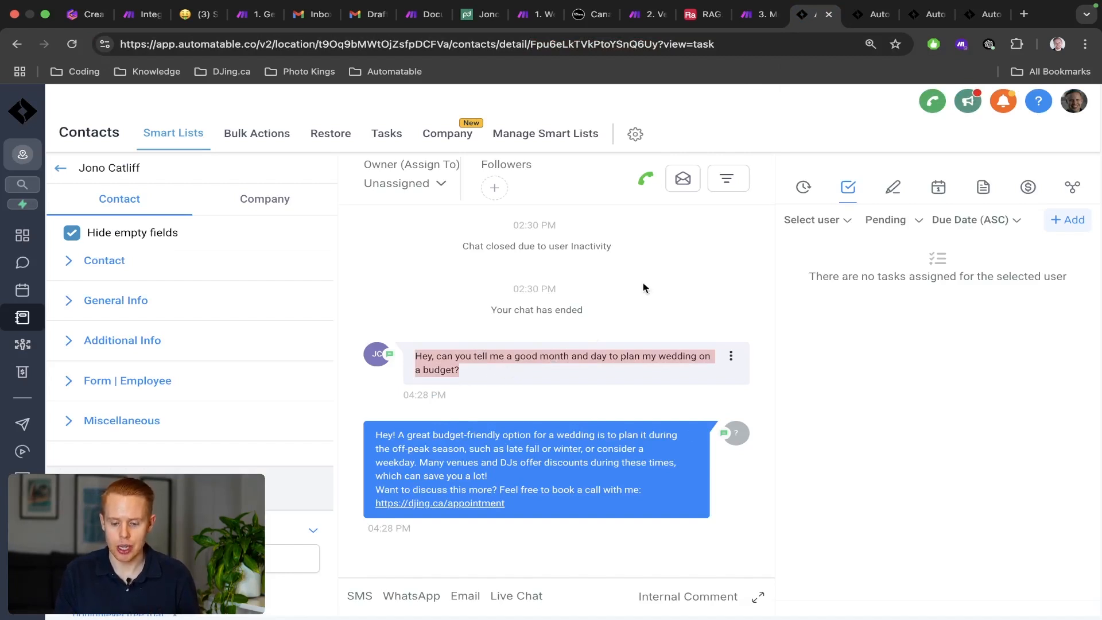
click(919, 16)
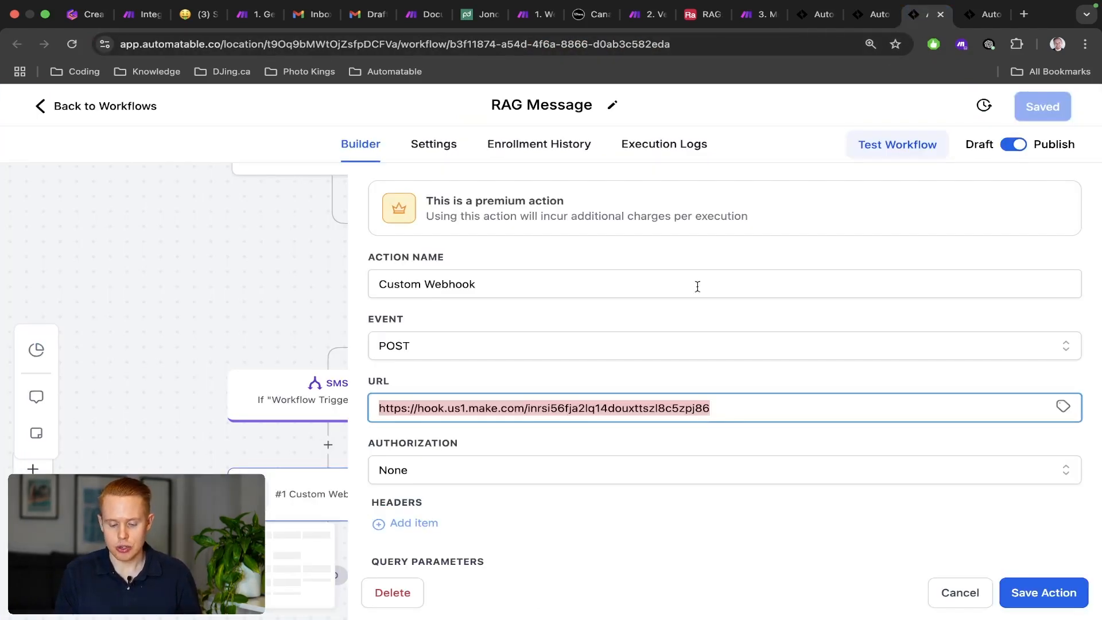
Inspect the SMS and Chat Widget trigger settings in RAG Message, closing each without changes.
click(959, 593)
scroll(772, 461, up, 2)
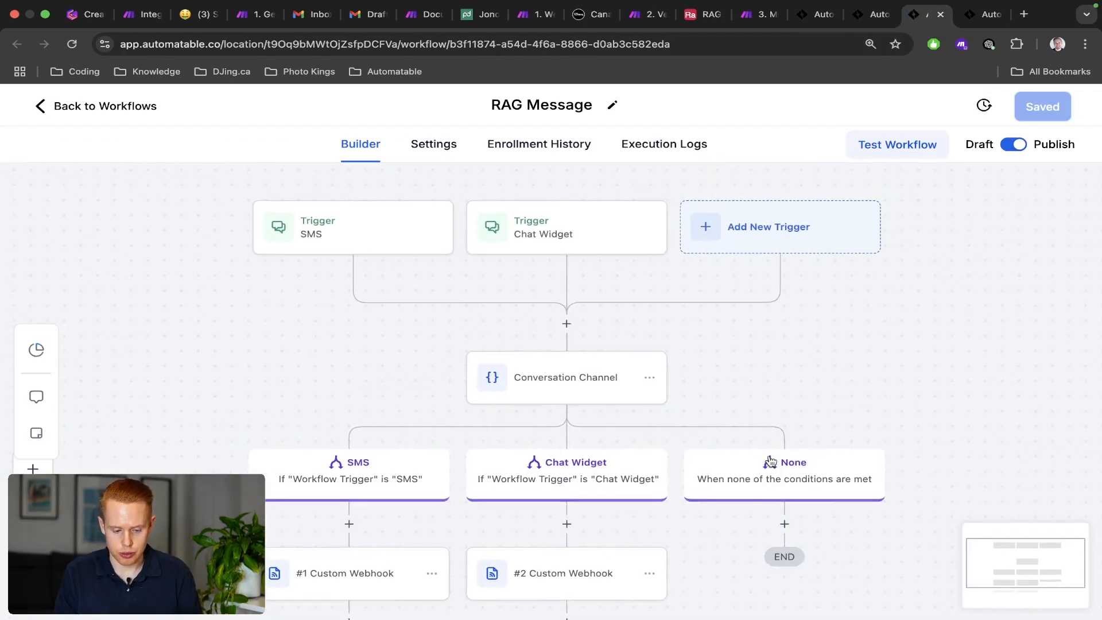
click(345, 244)
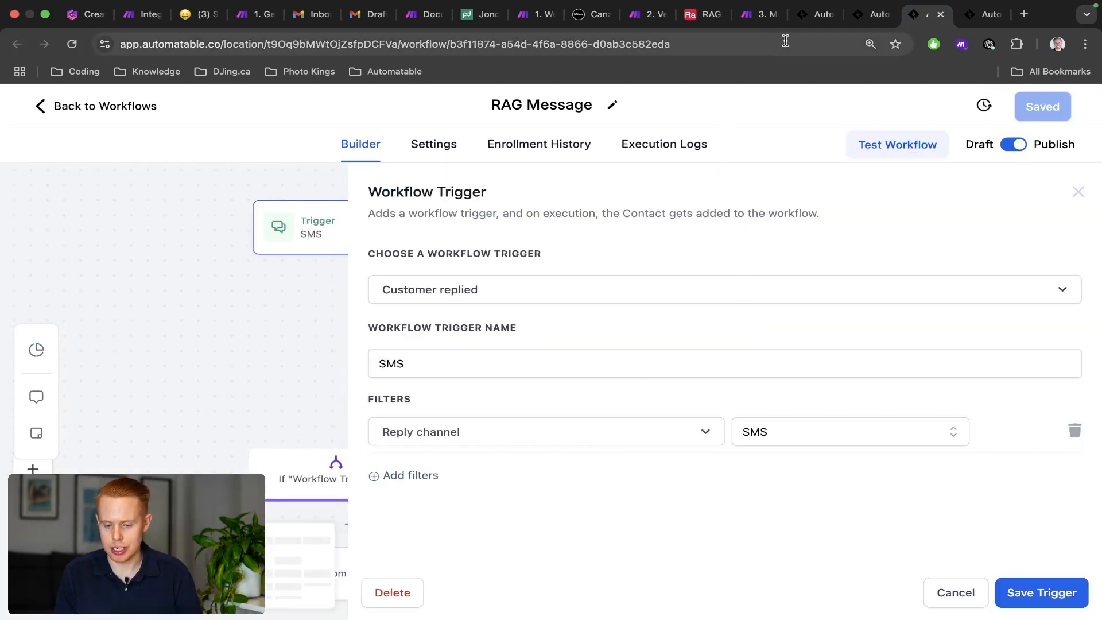
click(804, 23)
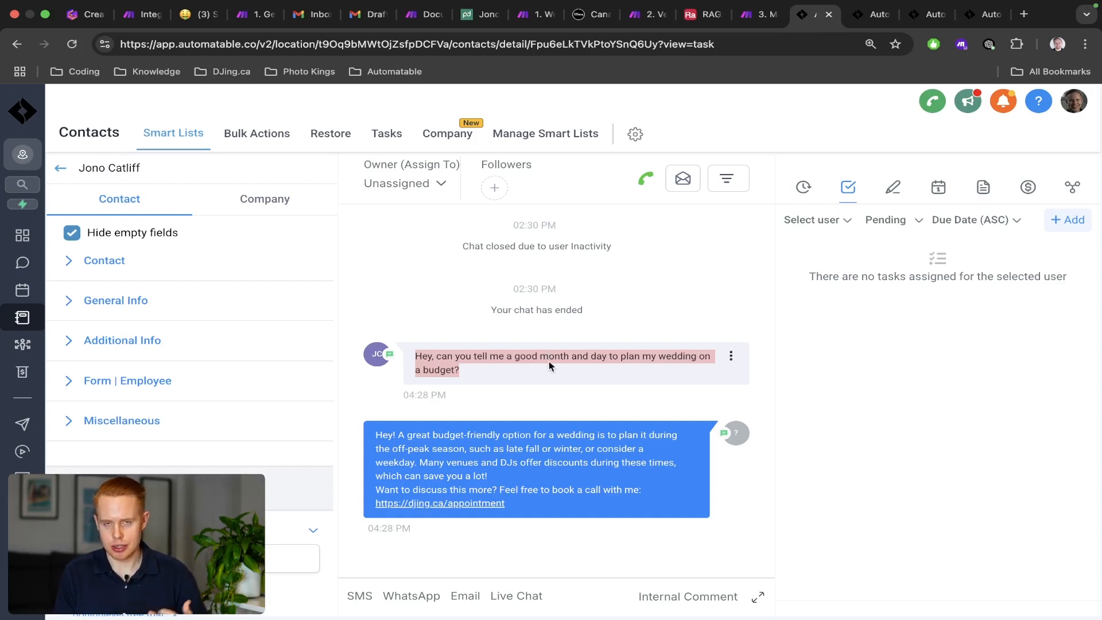
click(926, 14)
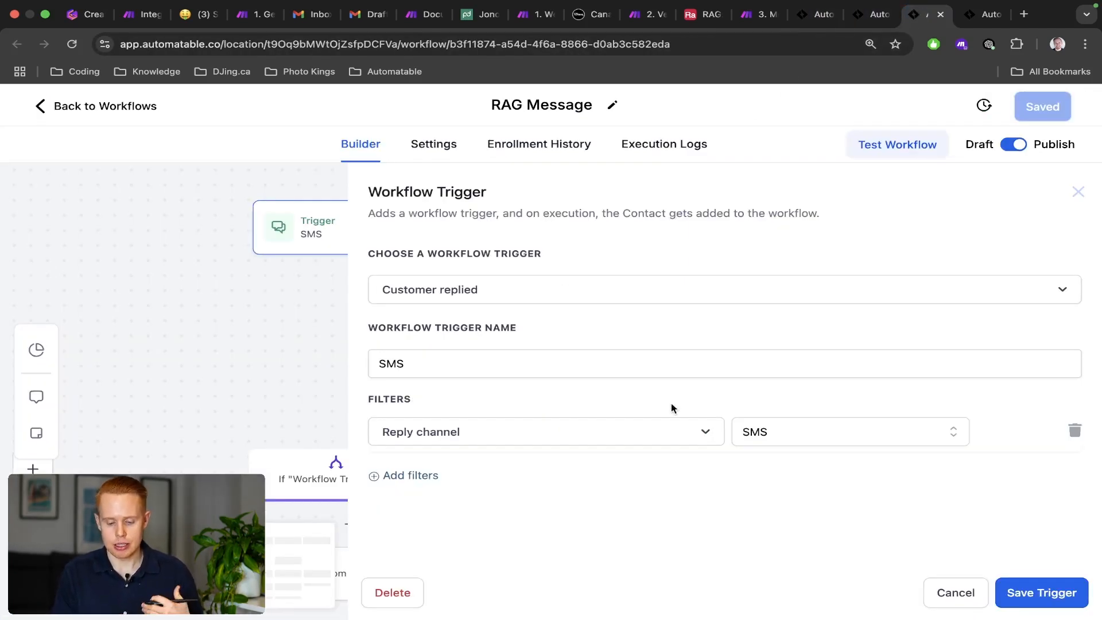
click(957, 592)
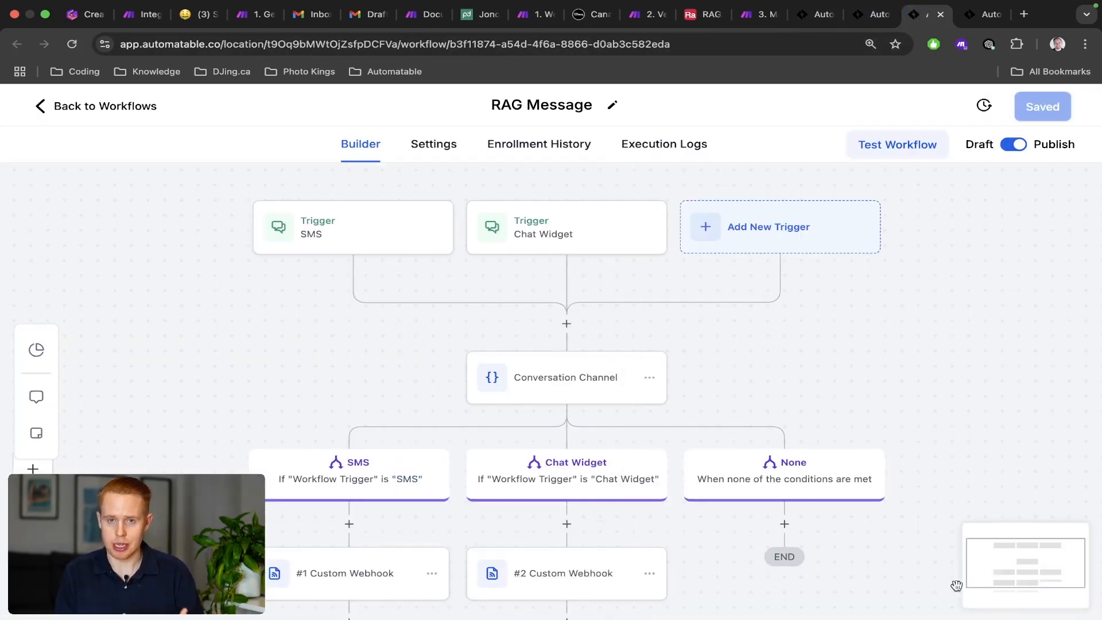
click(553, 256)
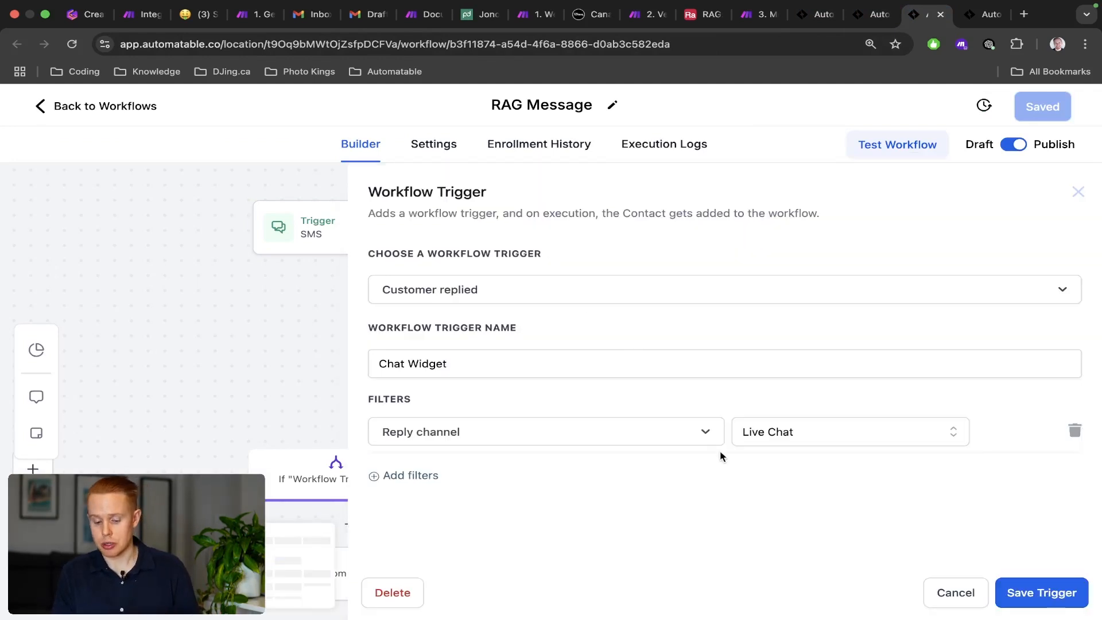
click(947, 602)
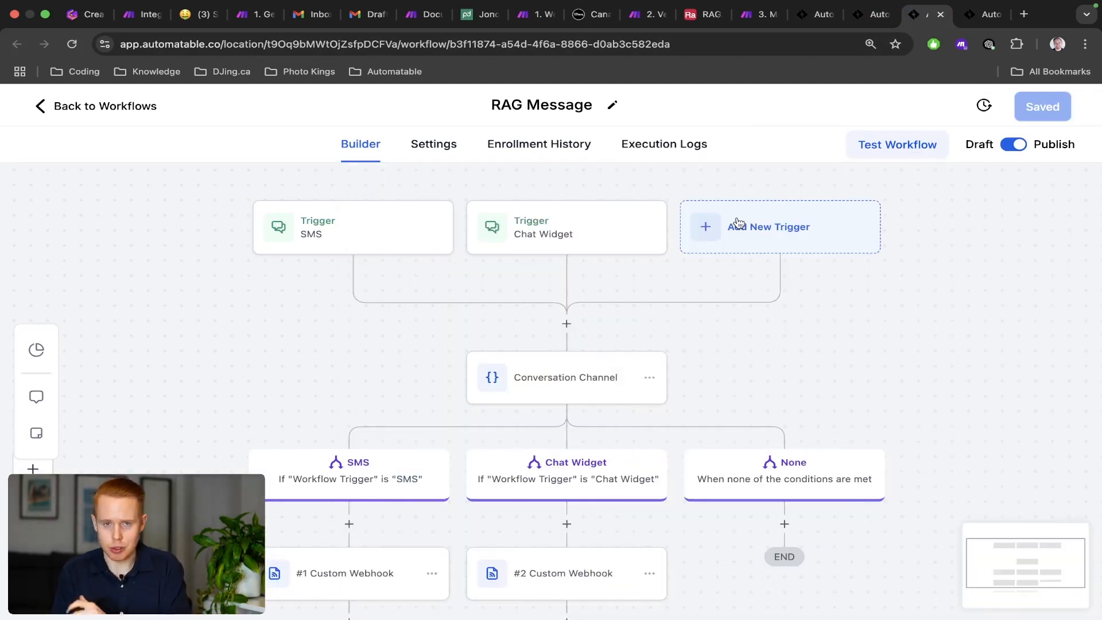
scroll(652, 254, down, 2)
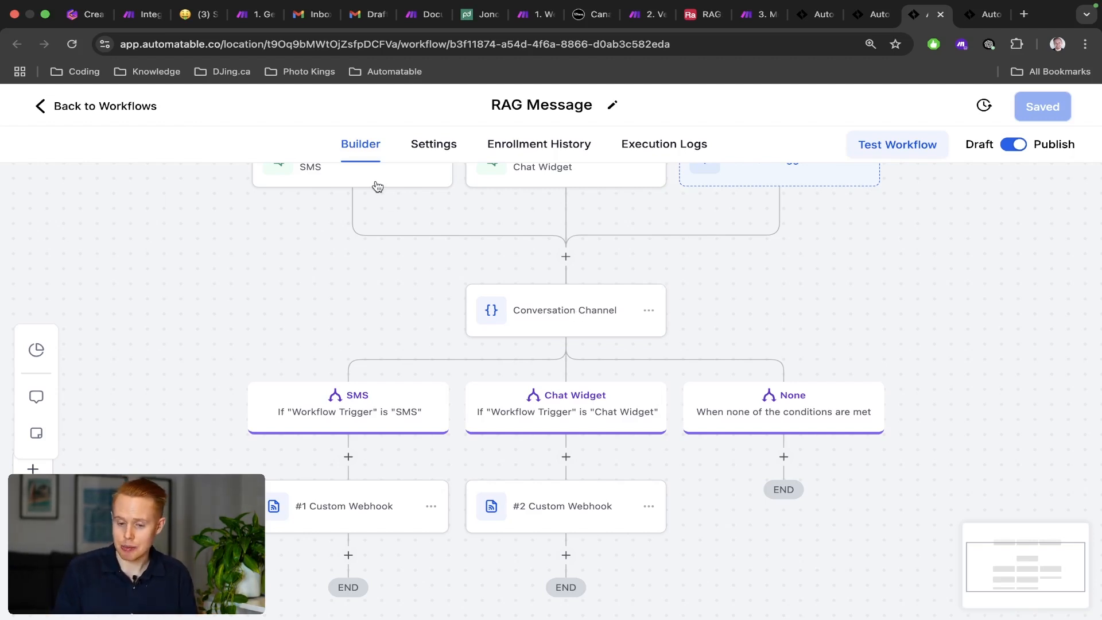
Open the #1 Custom Webhook in RAG Message and select its old URL.
click(816, 13)
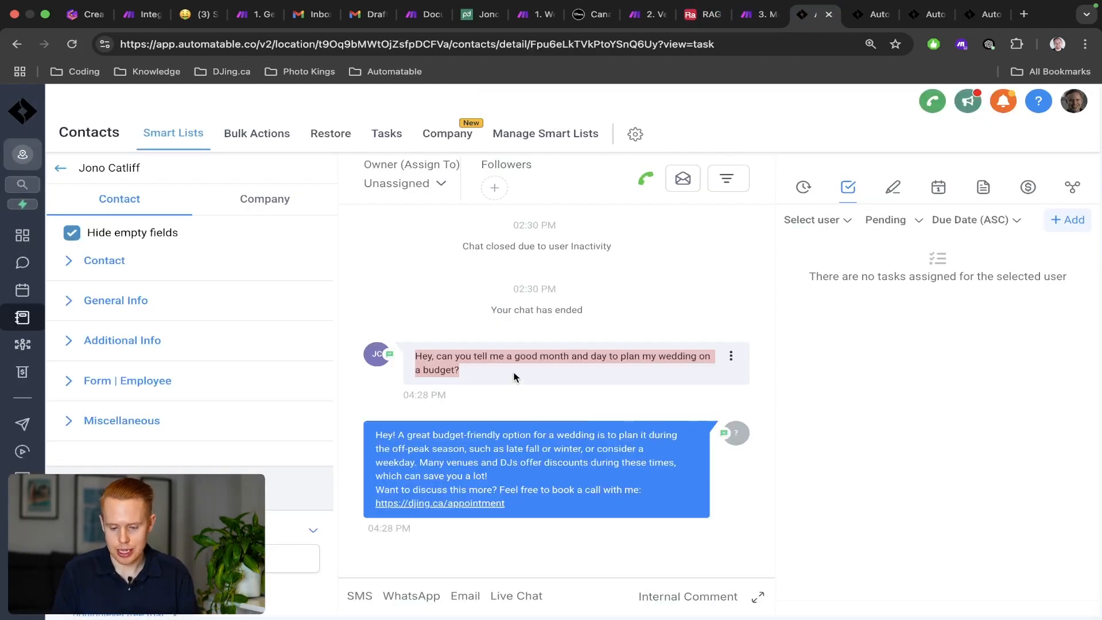
key(ctrl+Tab)
key(ctrl+Tab)
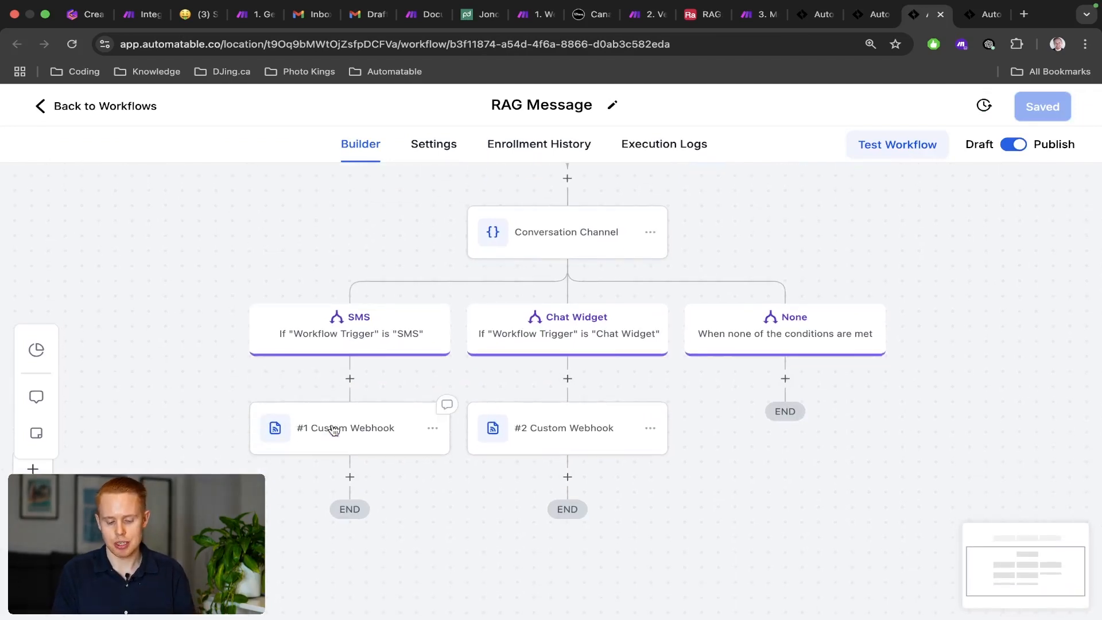
click(328, 440)
scroll(470, 442, down, 4)
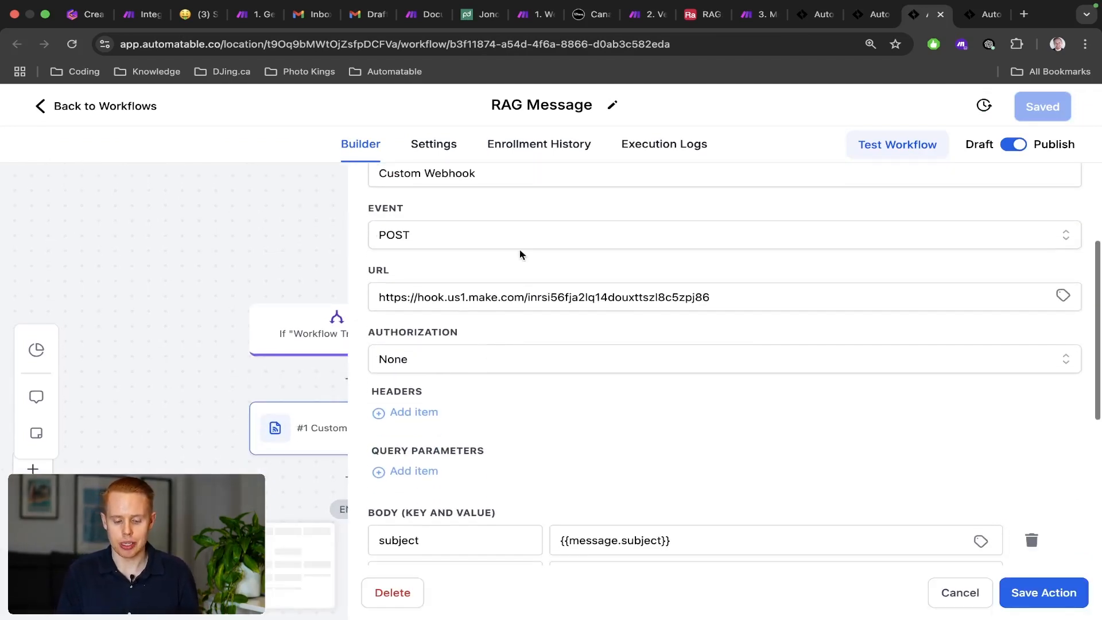
click(515, 291)
key(super+a)
Copy the RAG-TEST address from Make's Webhooks module and paste it as the webhook URL.
key(ctrl+Right)
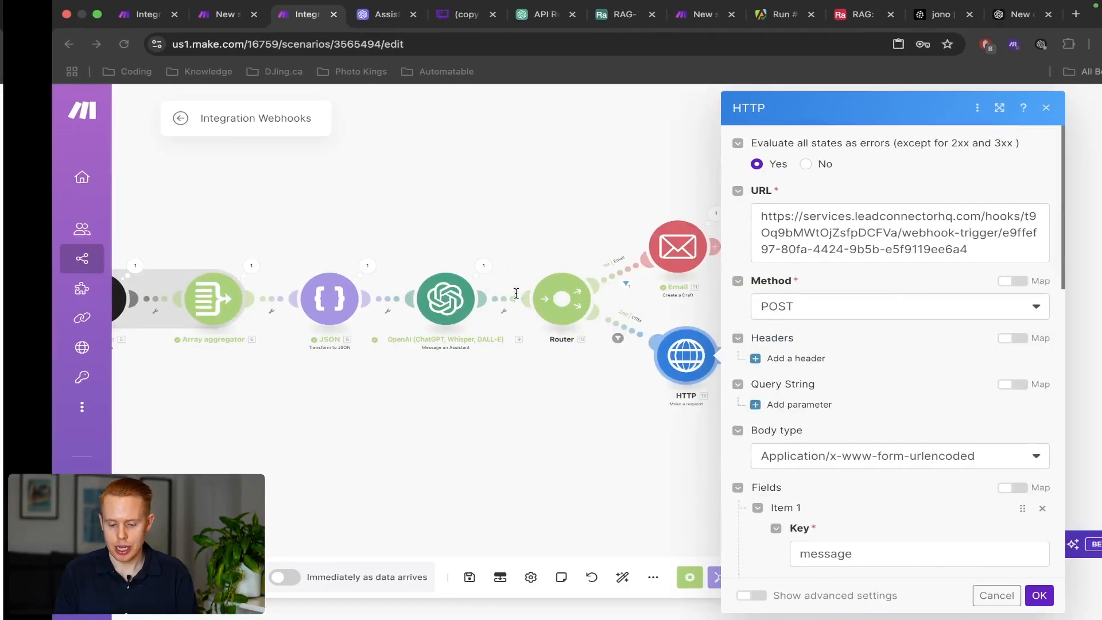
click(383, 261)
drag(287, 236, 792, 241)
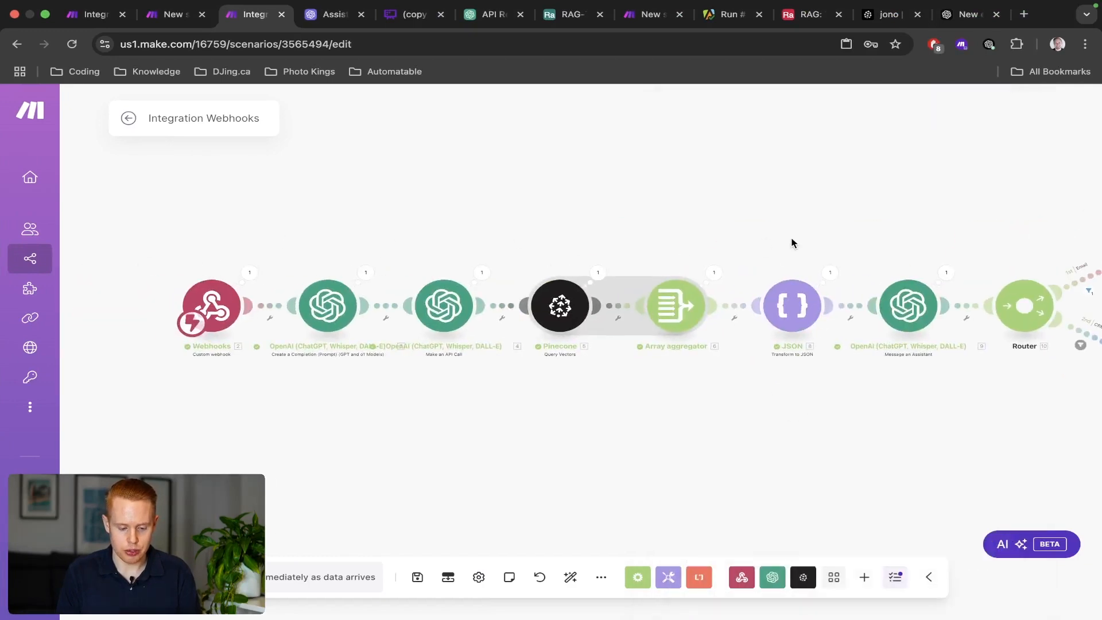
click(212, 306)
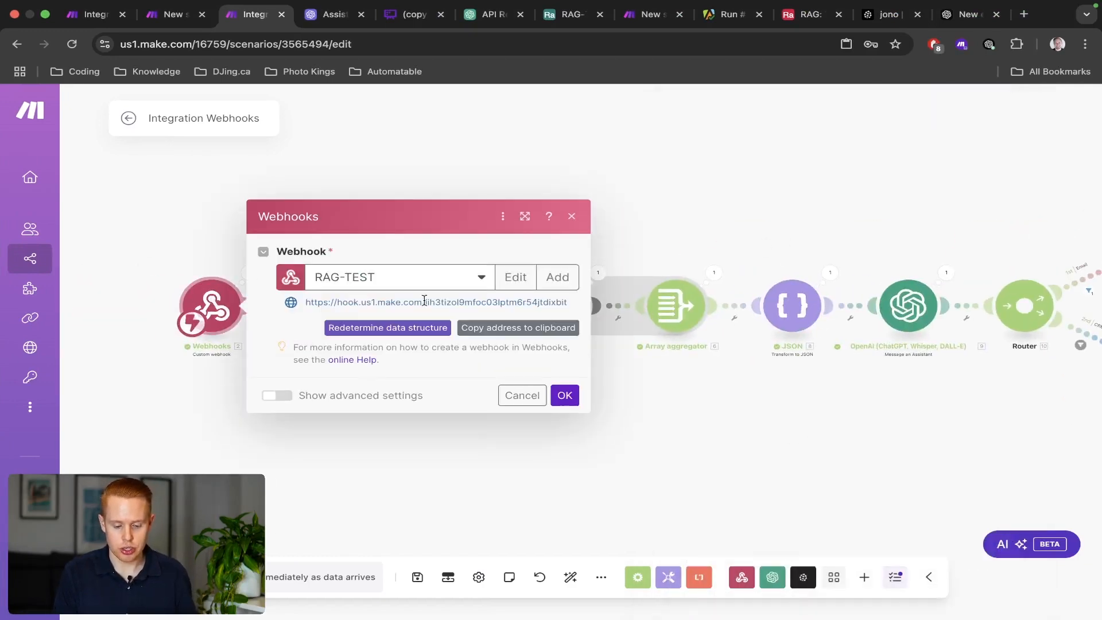
click(520, 328)
key(ctrl+Left)
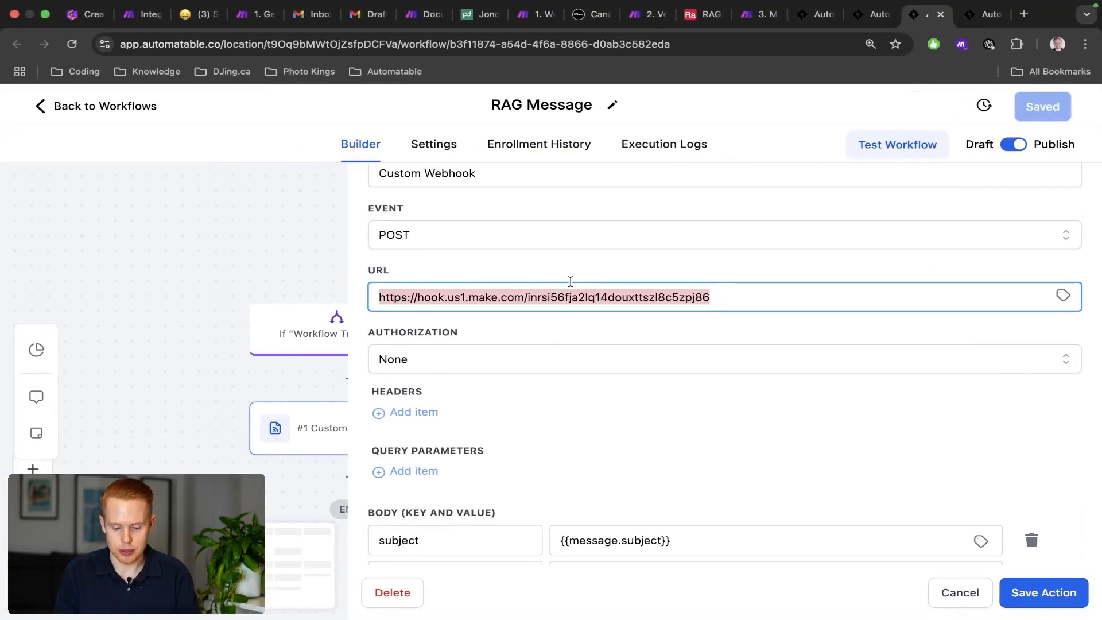
key(super+v)
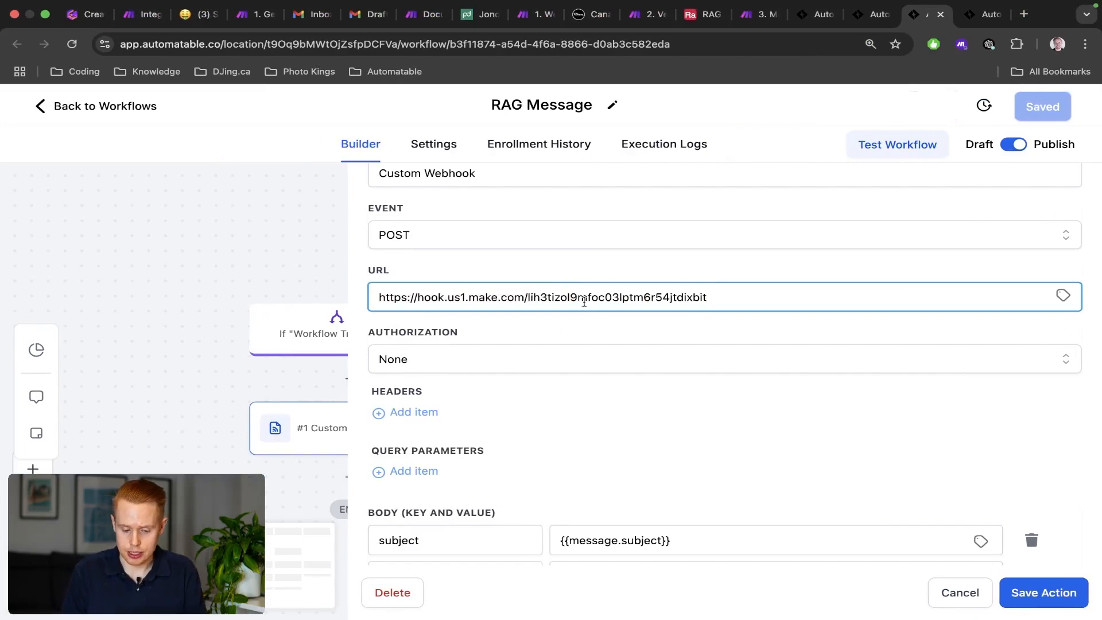
Close Make's Webhooks dialog unchanged and review the Custom Webhook body fields.
key(ctrl+Right)
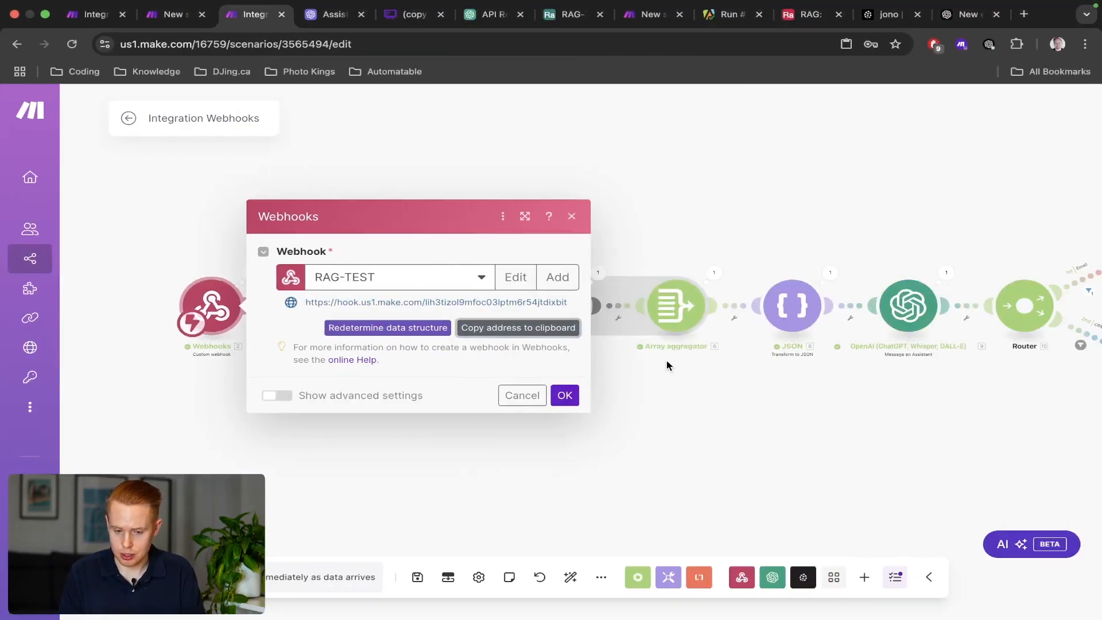
click(522, 397)
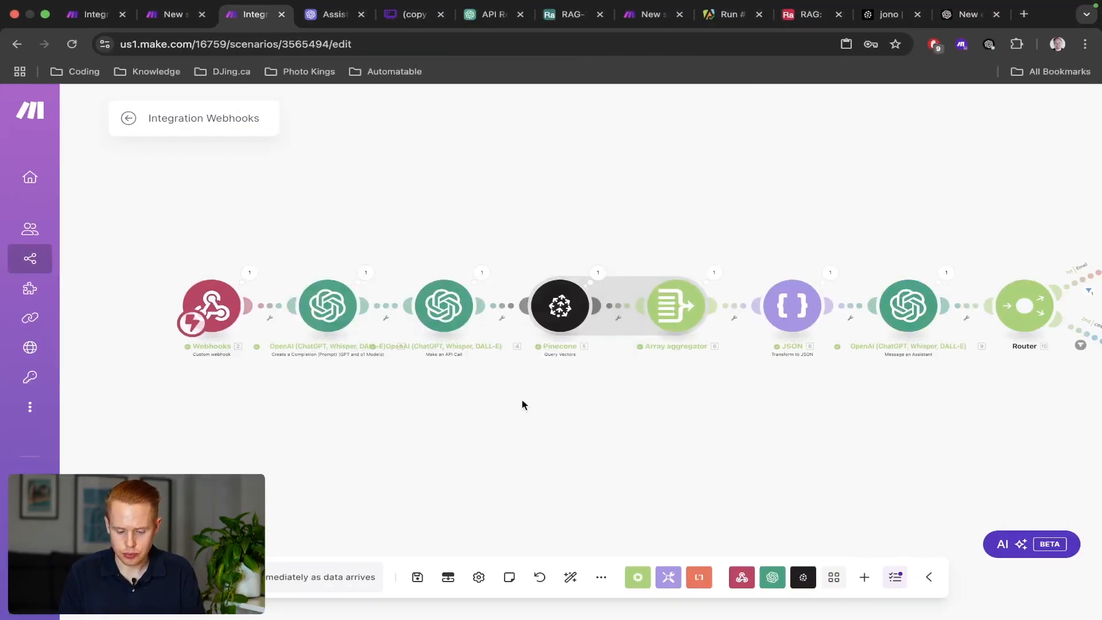
key(ctrl+Left)
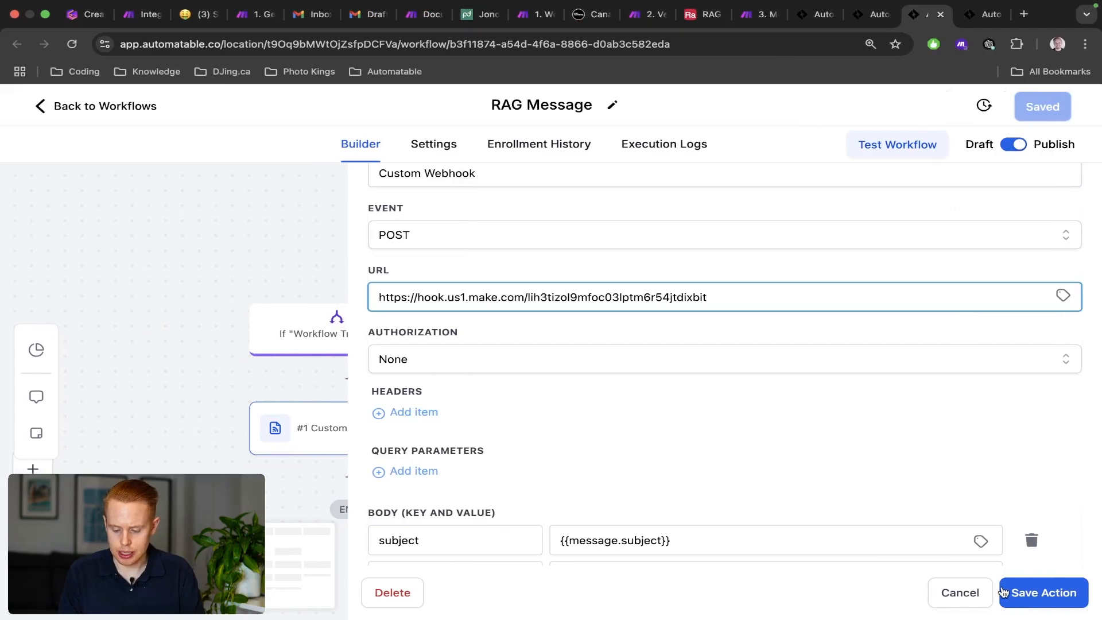
scroll(667, 360, down, 2)
scroll(667, 360, down, 3)
scroll(631, 345, up, 4)
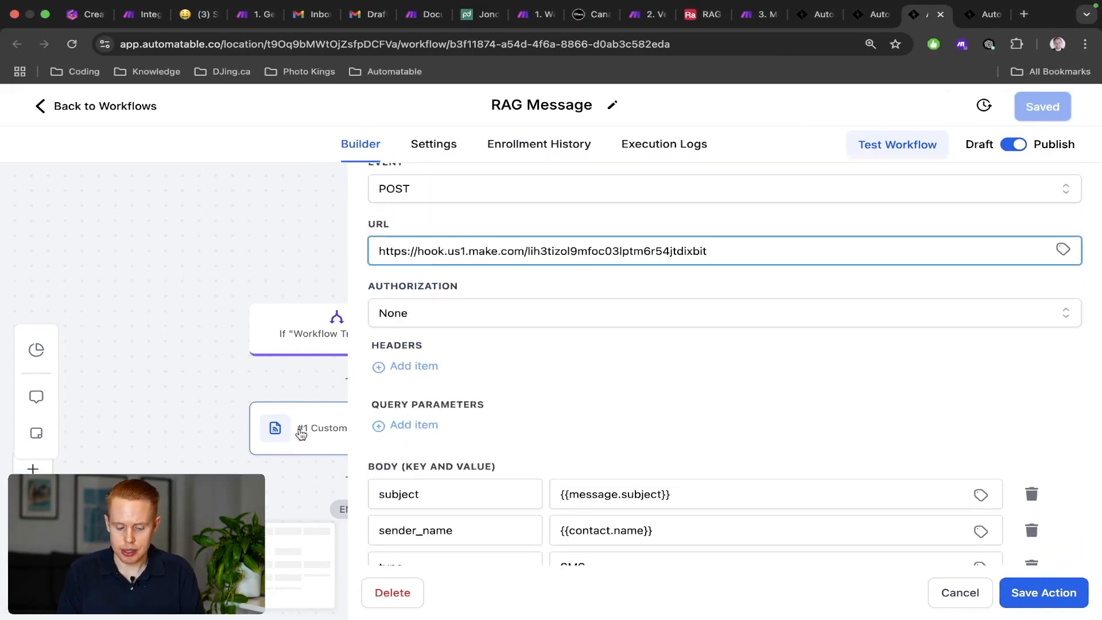
scroll(471, 432, down, 6)
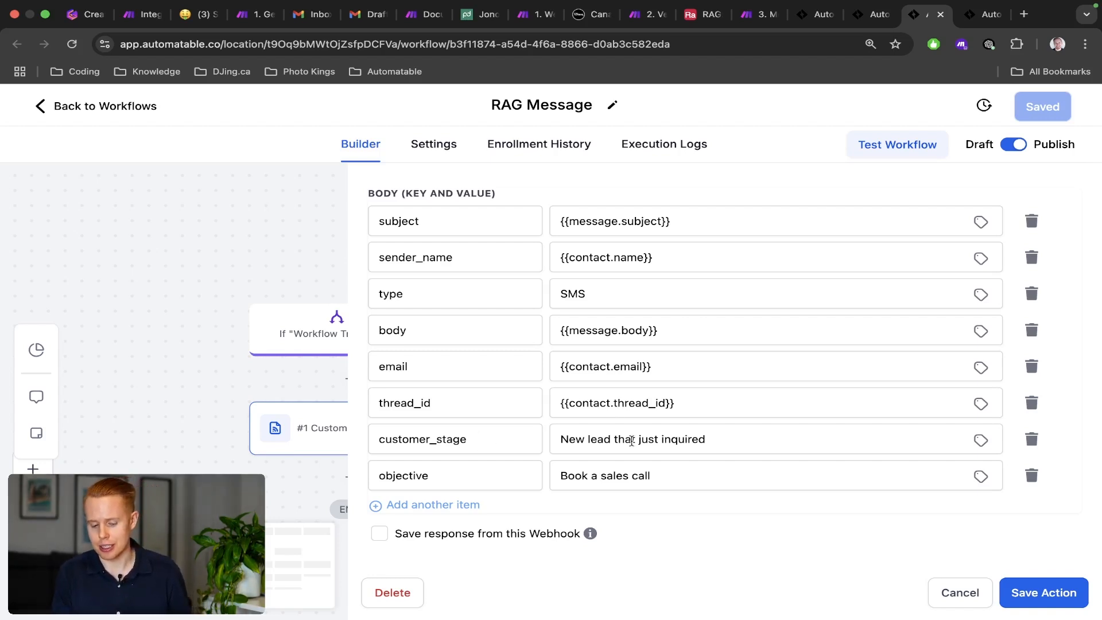
Save the #1 Custom Webhook action and the RAG Message workflow.
click(1028, 594)
click(1052, 117)
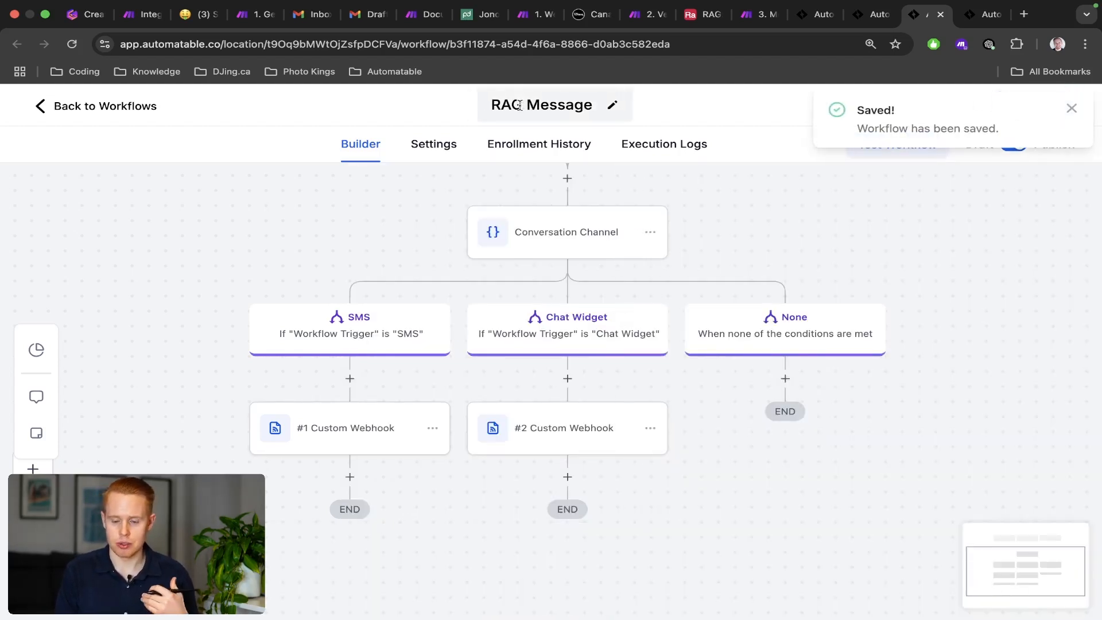
click(815, 14)
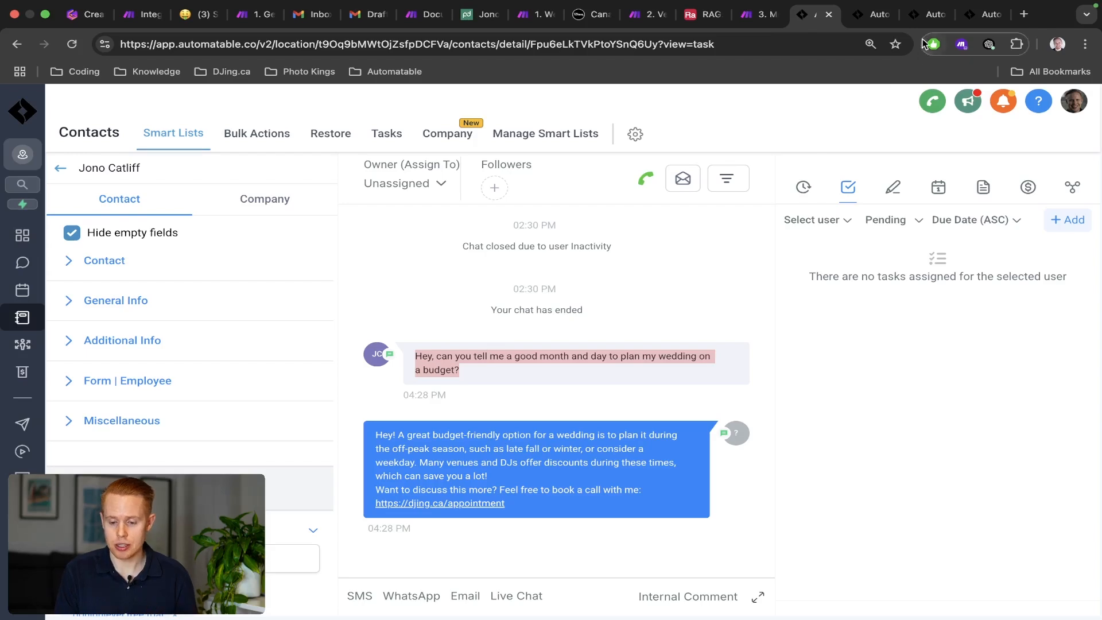
click(935, 14)
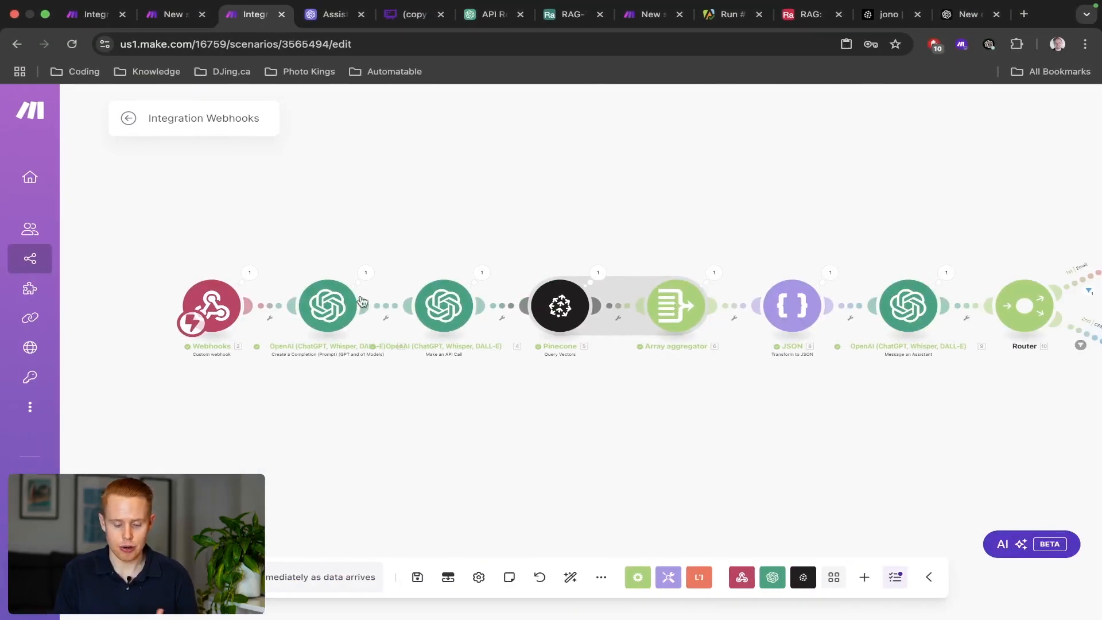
Compare the RAG Reply Inbound Webhook trigger URL with the URL in Make's HTTP module.
drag(484, 253, 395, 246)
scroll(395, 246, down, 3)
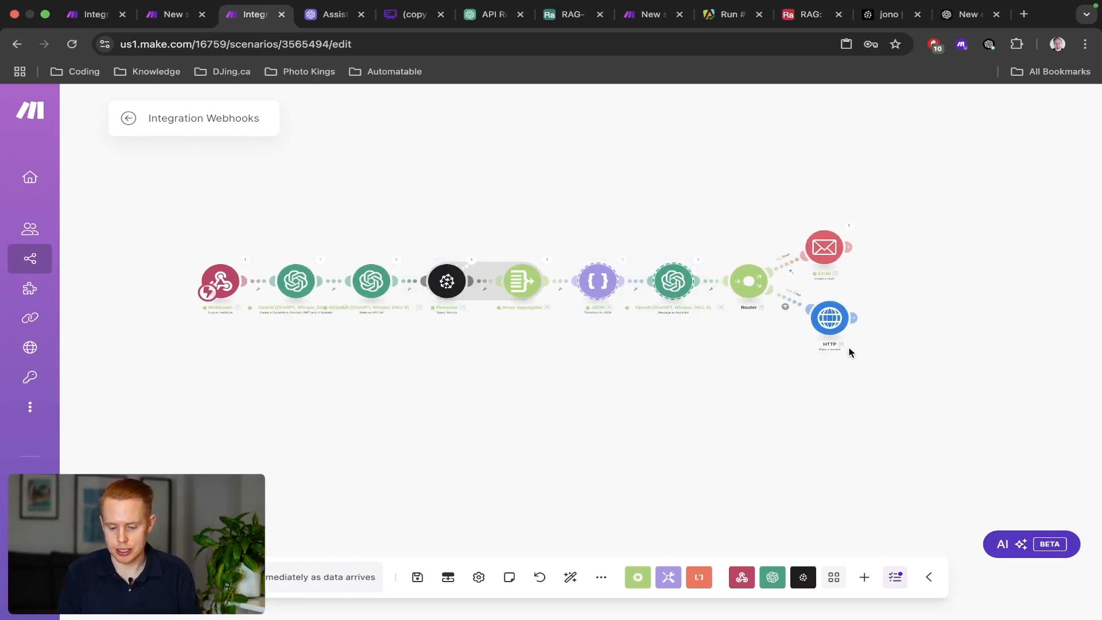
key(ctrl+Left)
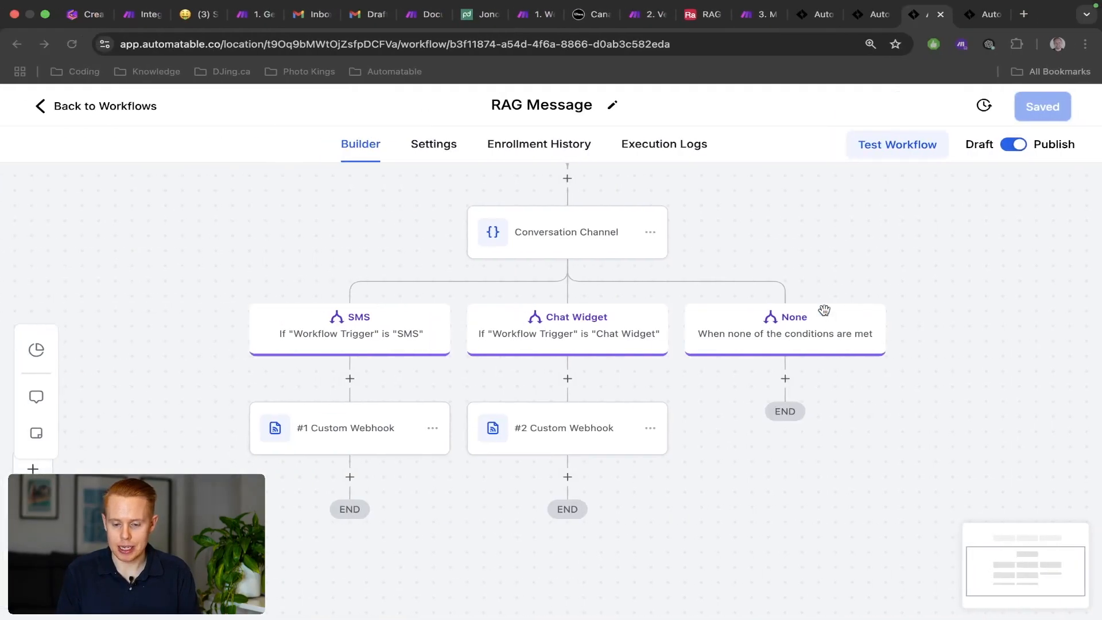
key(ctrl+shift+Tab)
click(385, 230)
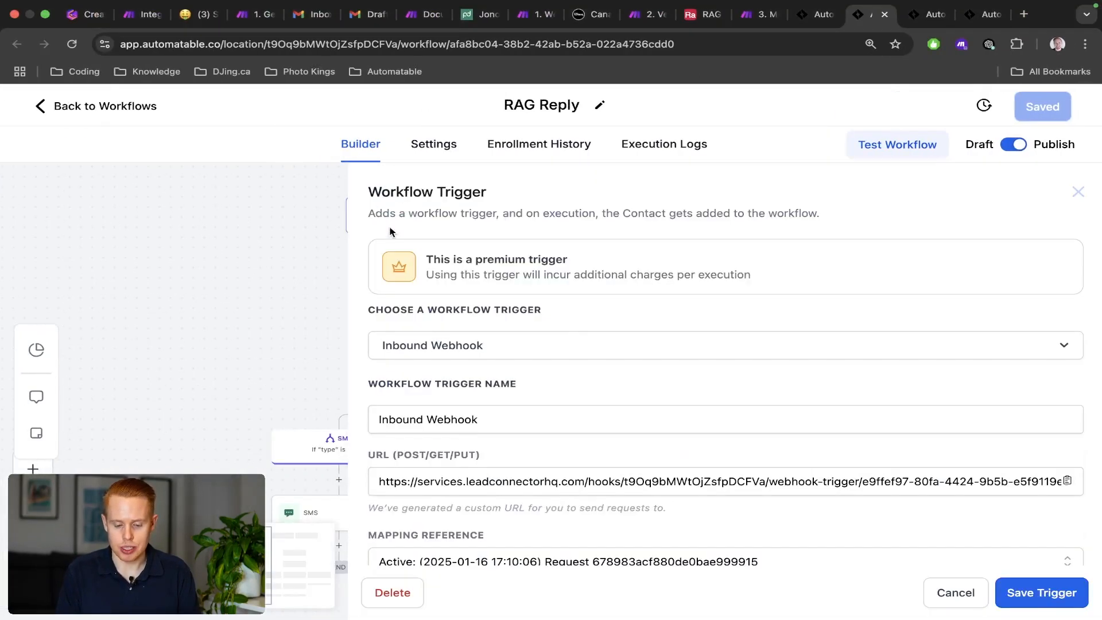
key(ctrl+Right)
click(840, 325)
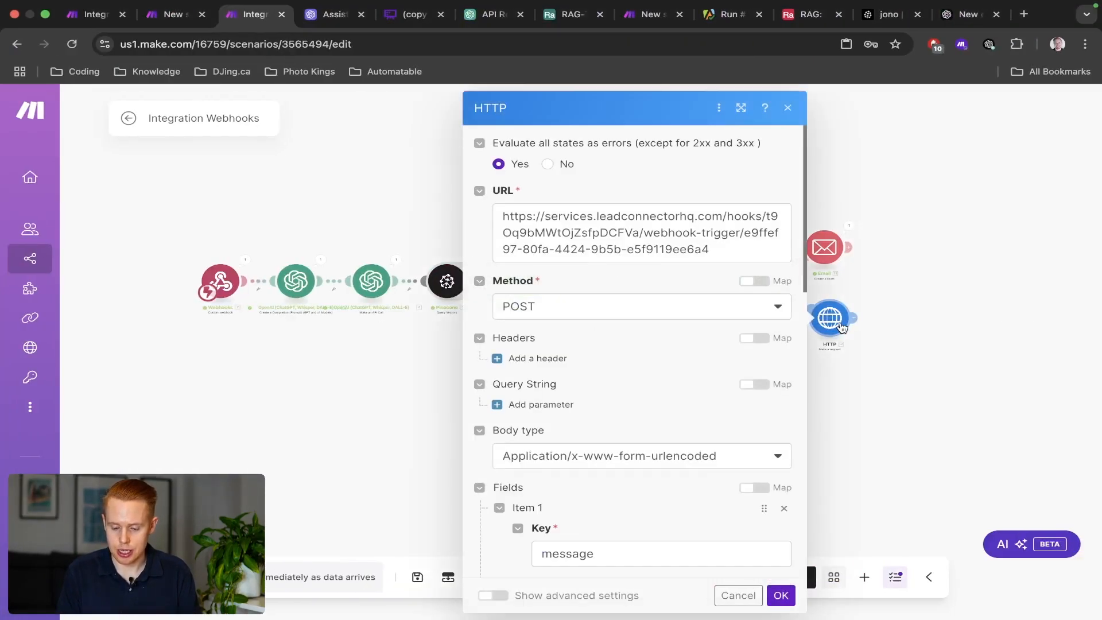
key(ctrl+Left)
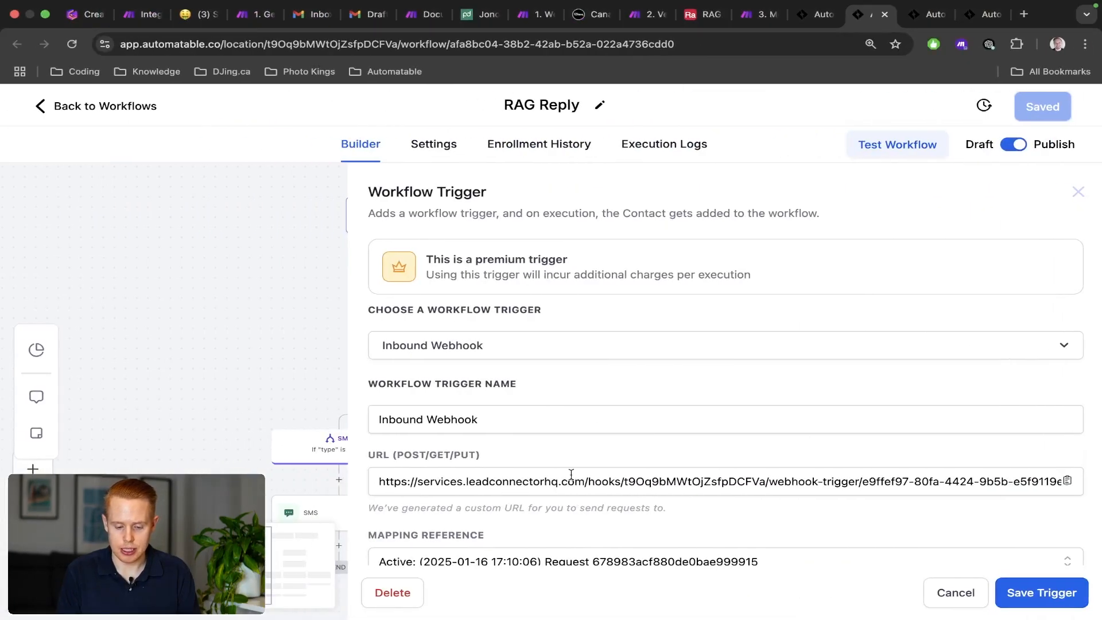
click(584, 487)
key(super+a)
click(953, 599)
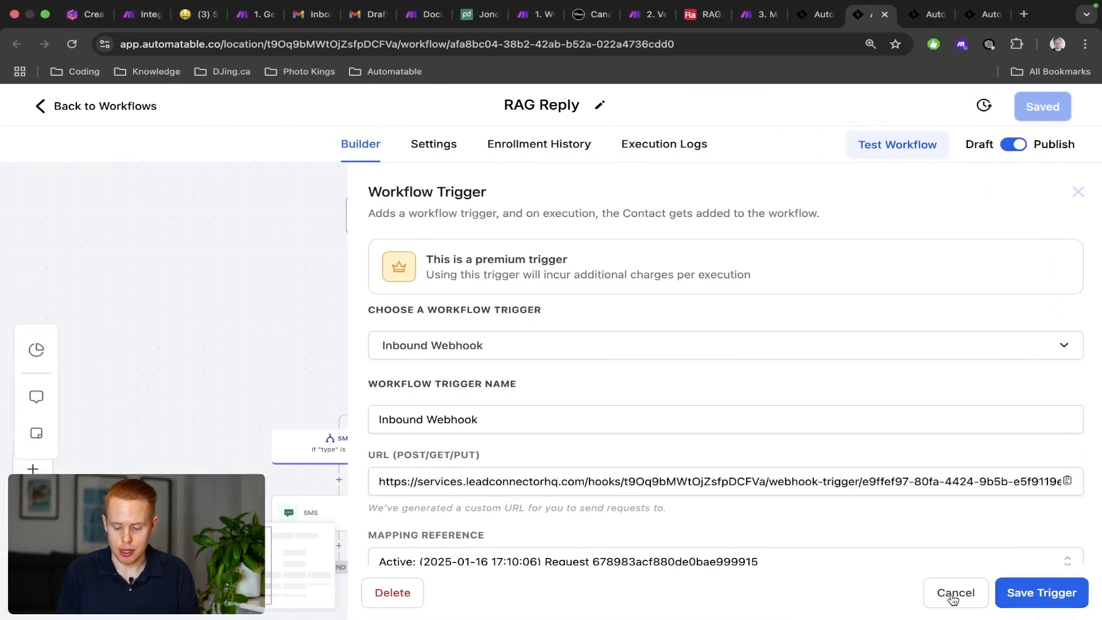
Review the Create Contact action and the first RAG Message Custom Webhook fields.
scroll(731, 295, down, 2)
scroll(476, 292, up, 2)
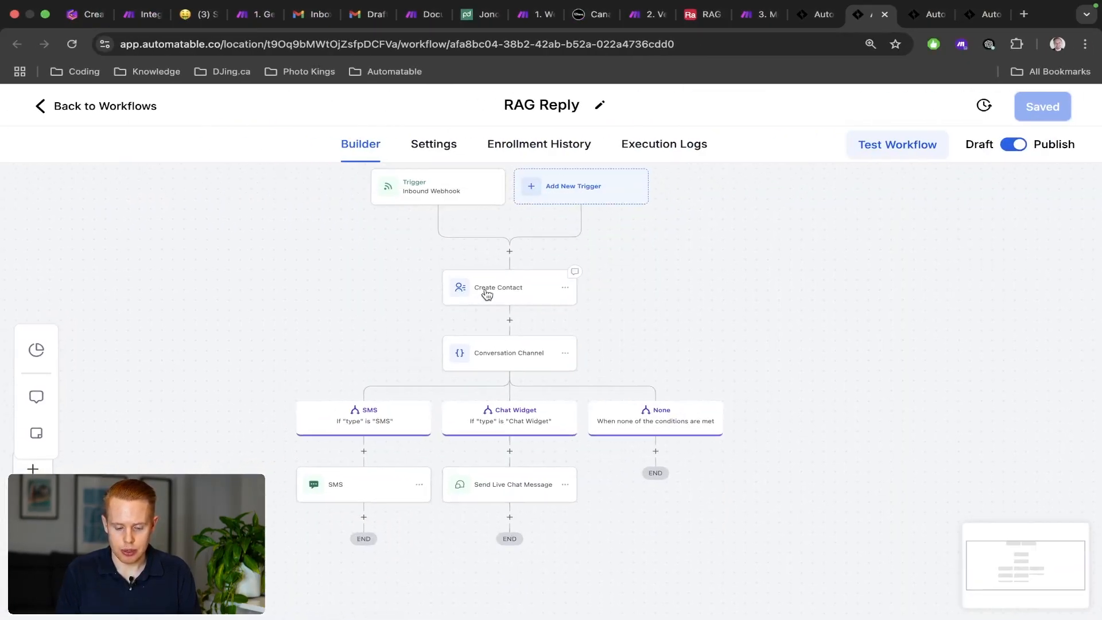
click(487, 294)
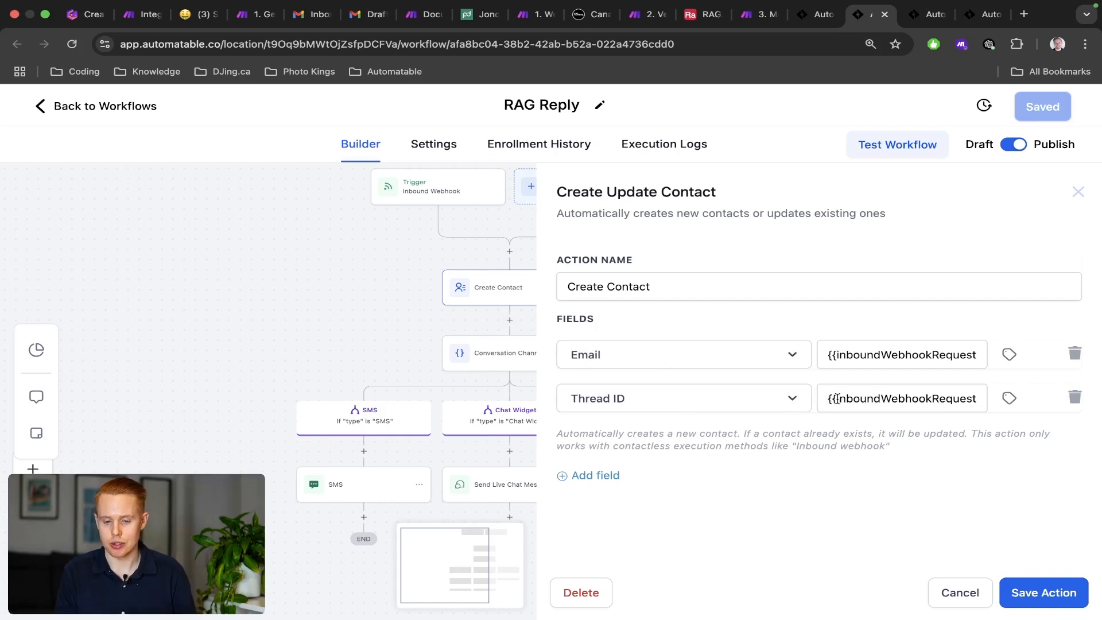
key(ctrl+Tab)
click(307, 438)
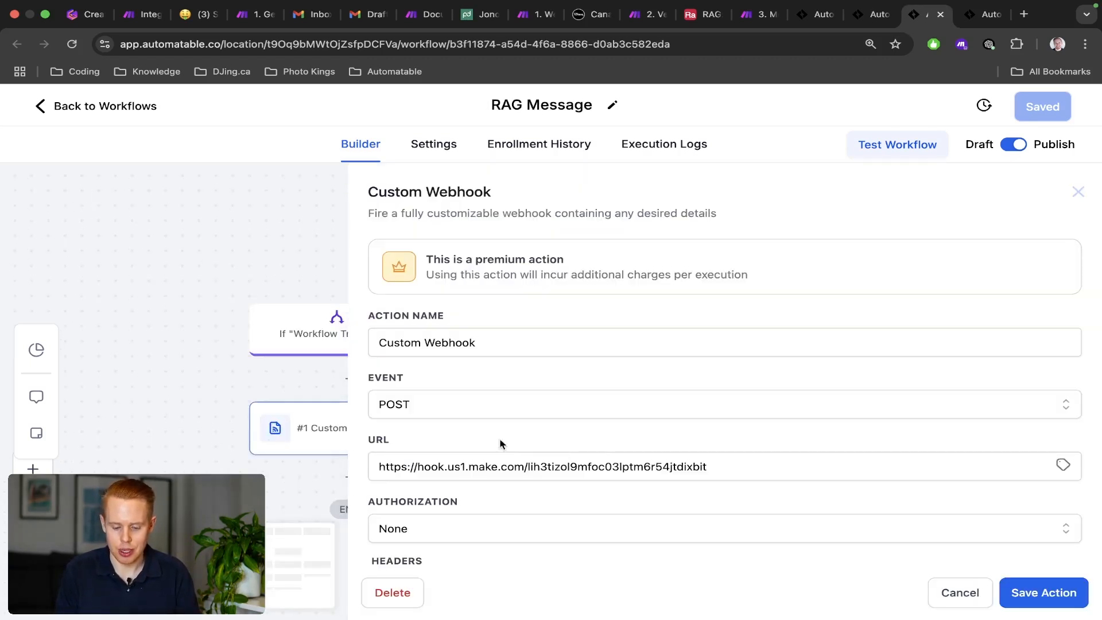
scroll(622, 476, down, 5)
scroll(622, 476, down, 2)
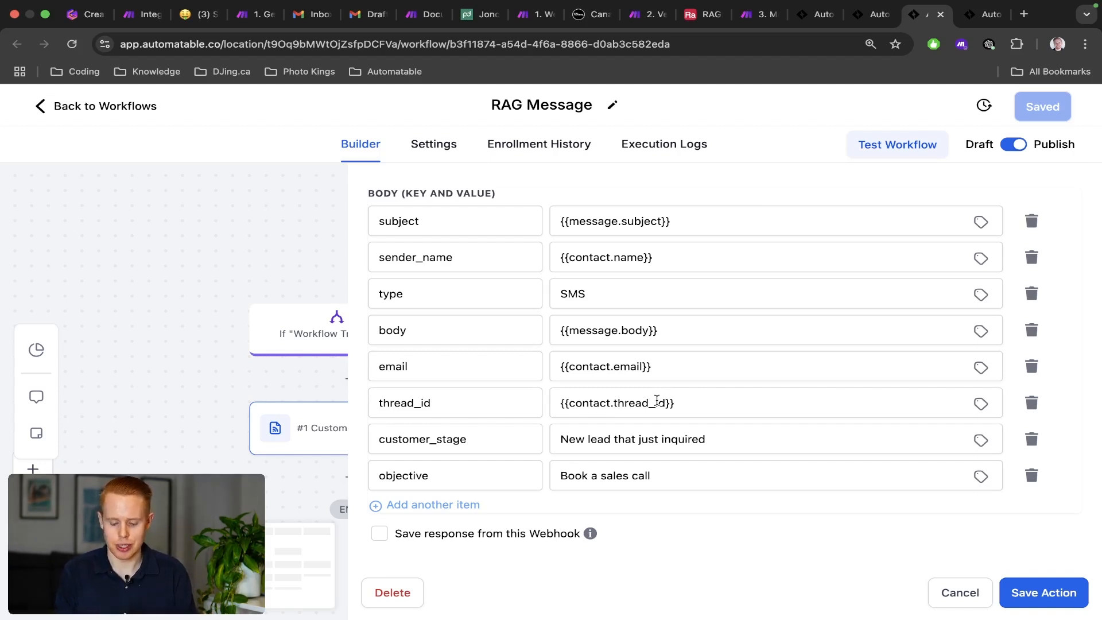
Open the RAG Reply SMS action and select its {{inboundWebhookRequest.message}} template.
key(ctrl+shift+Tab)
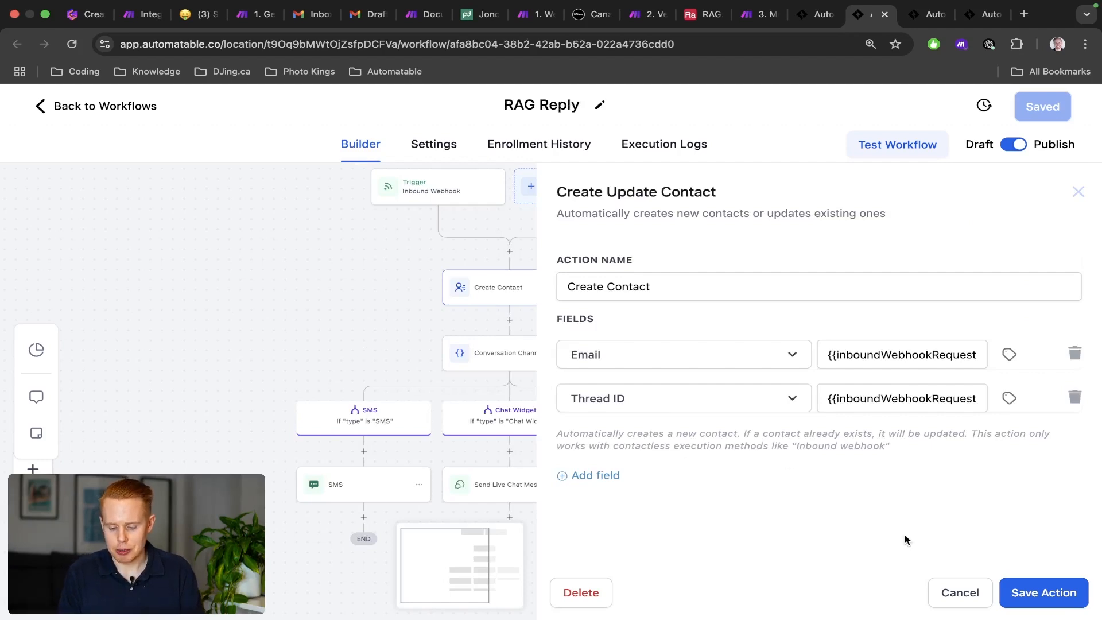
click(933, 588)
click(371, 487)
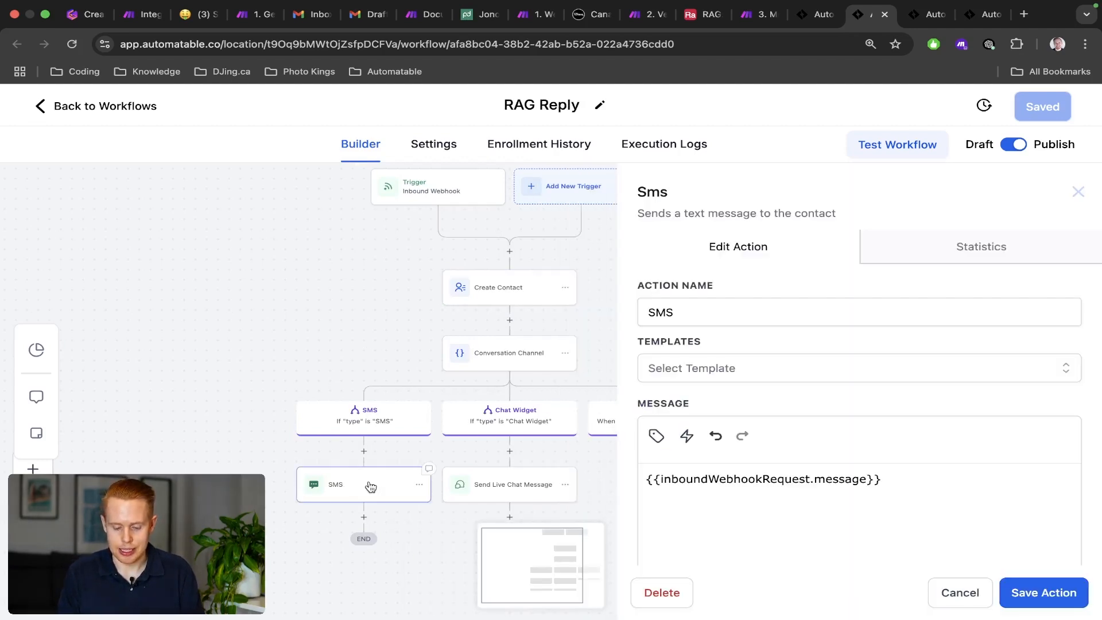
triple_click(797, 476)
key(ctrl+Right)
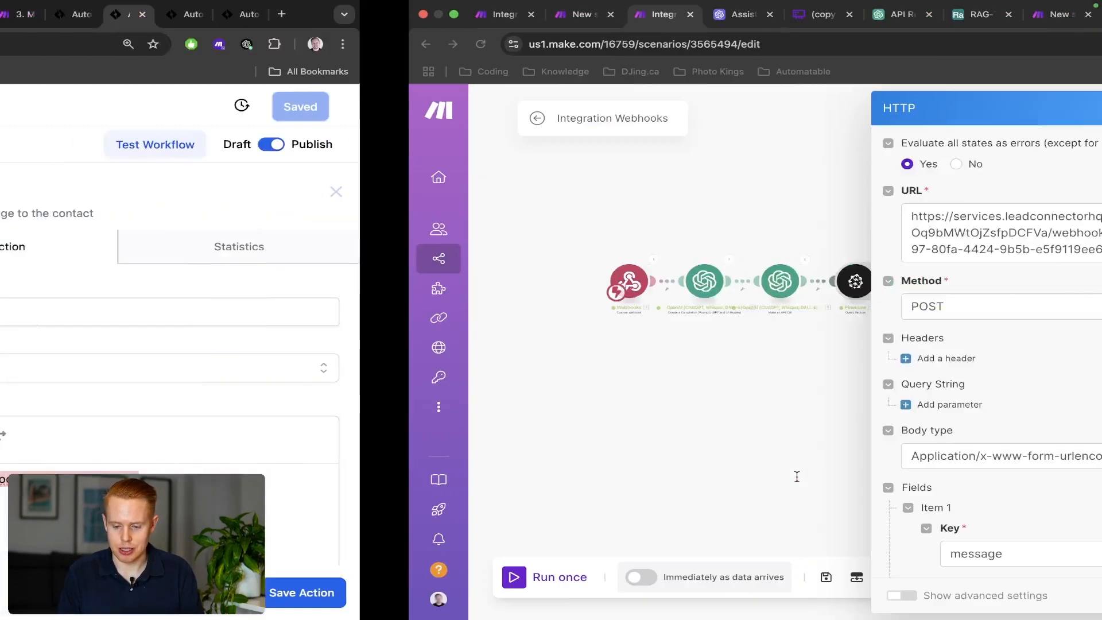
Run the Integration Webhooks scenario once in Make, then show the contact's Automatable conversation.
click(372, 327)
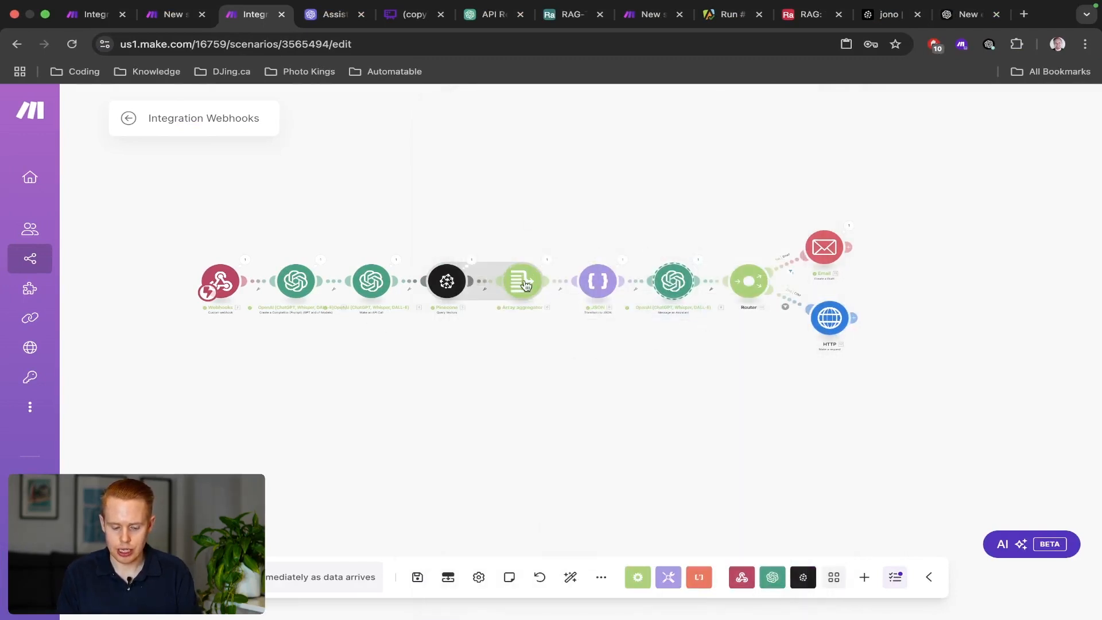
click(129, 576)
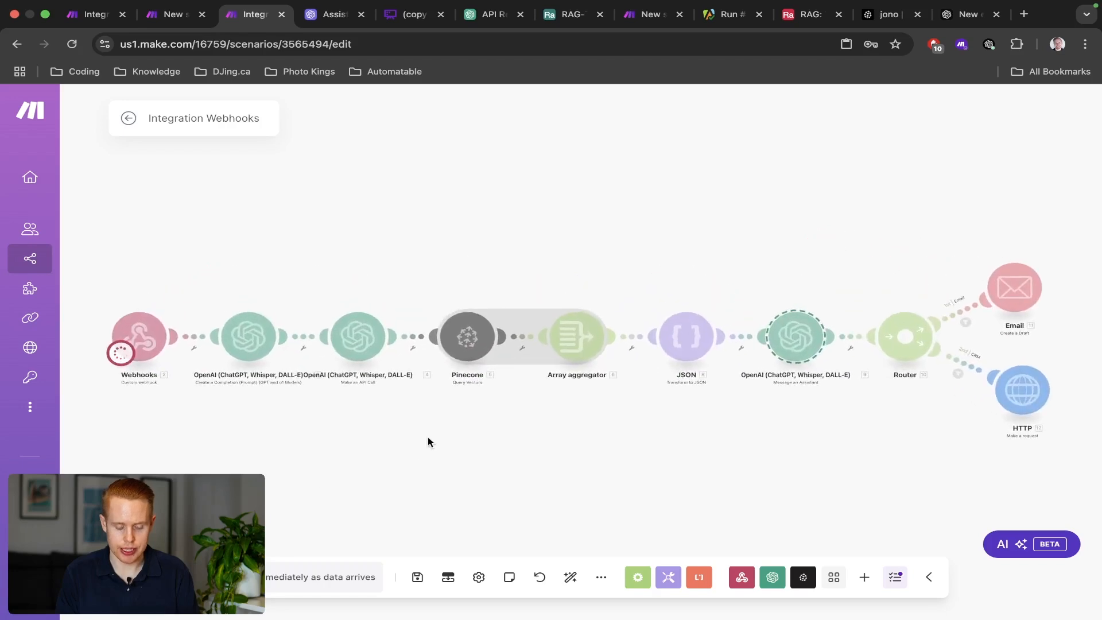
key(ctrl+Left)
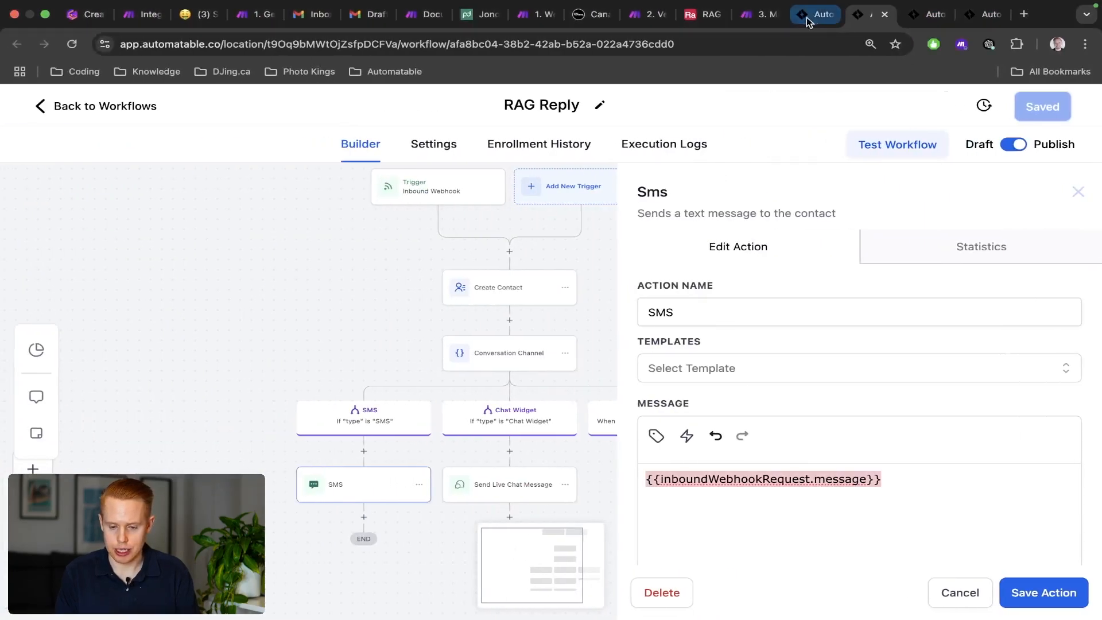
click(798, 18)
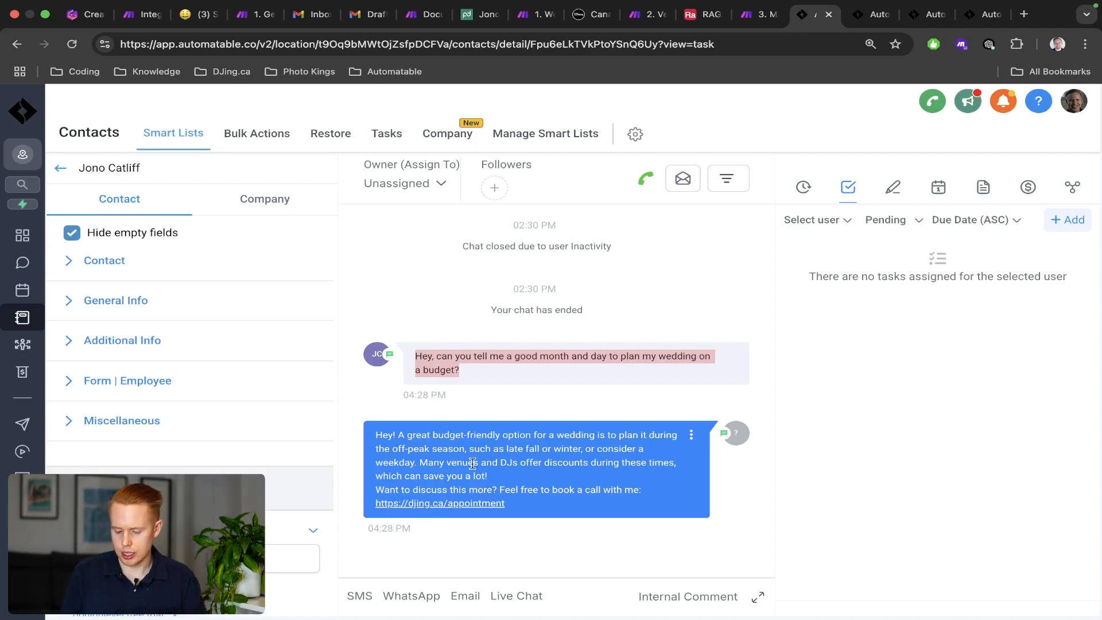
Check the test SMS in the conversation and watch the Make scenario run.
scroll(511, 558, down, 2)
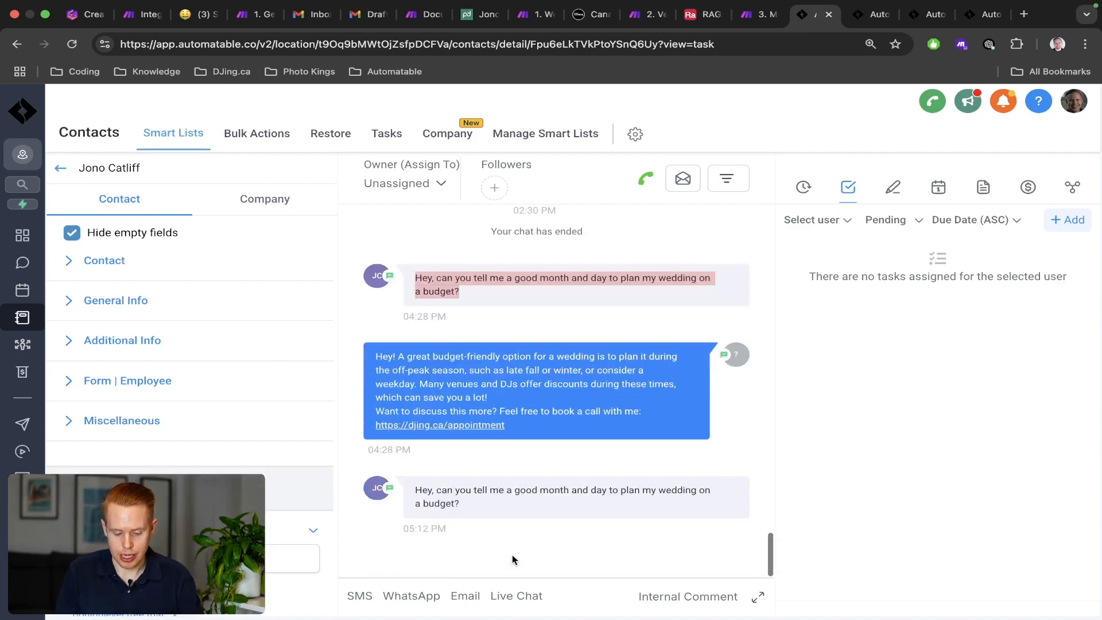
scroll(535, 532, up, 5)
scroll(535, 532, down, 1)
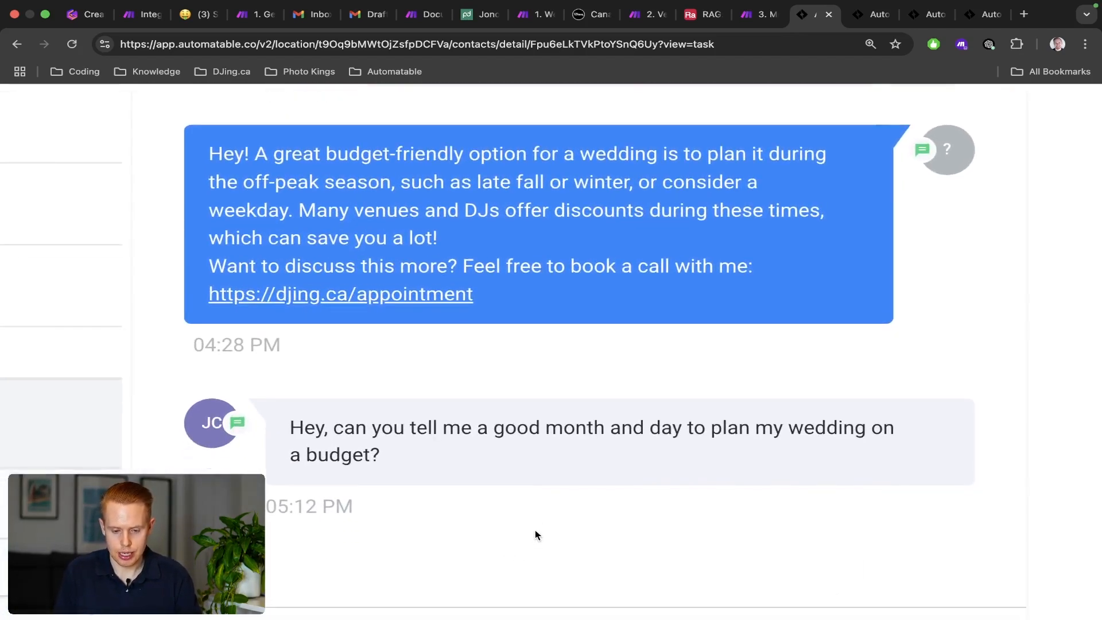
key(ctrl+Right)
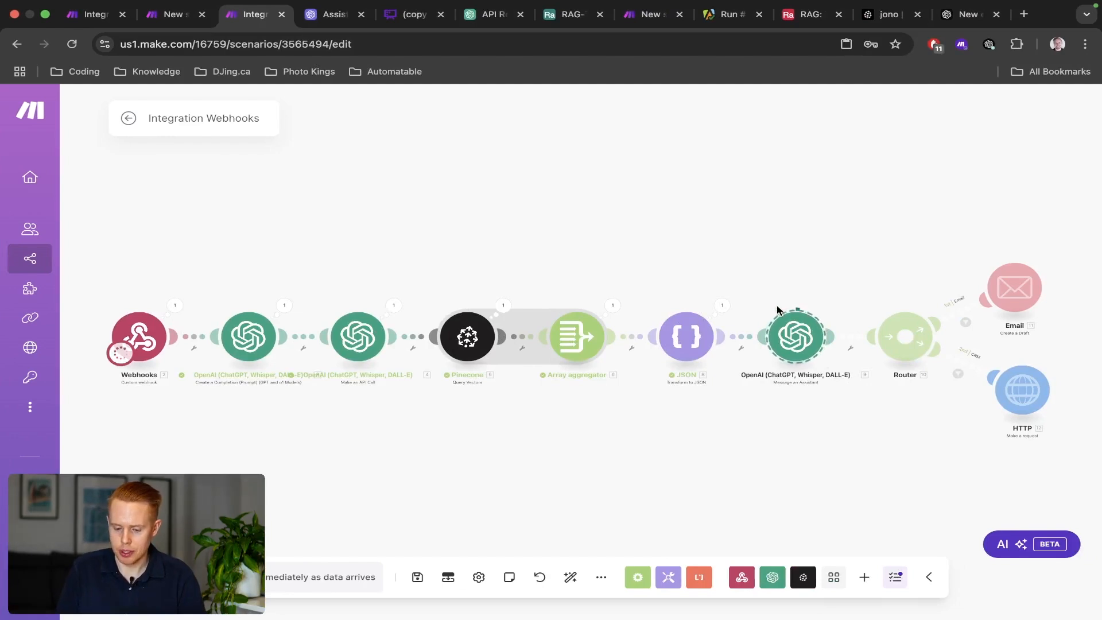
drag(812, 284, 694, 268)
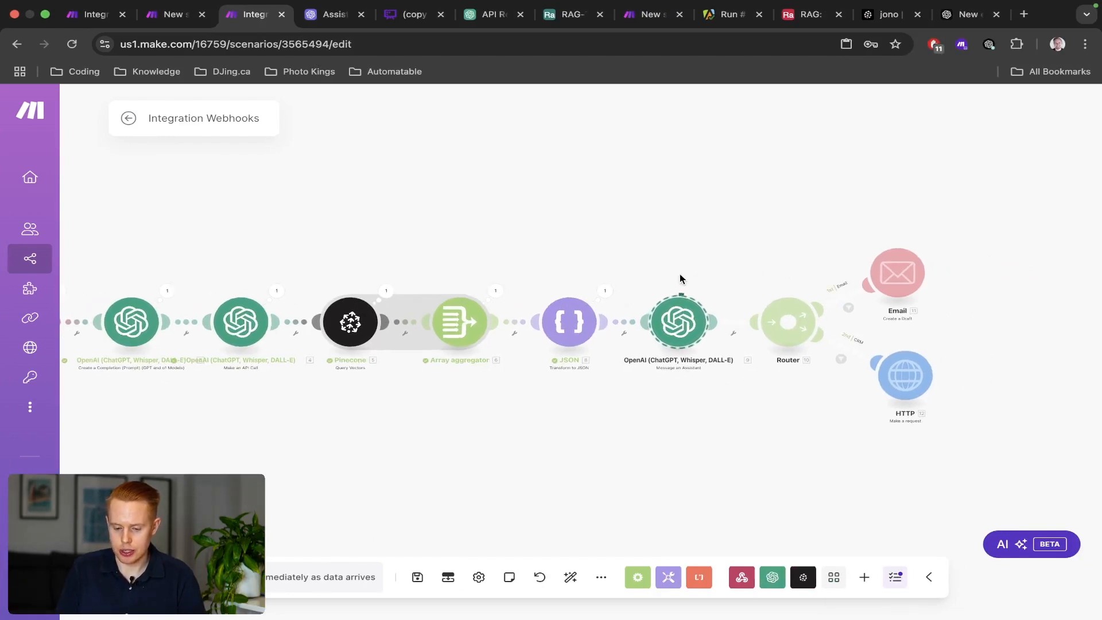
key(ctrl+Left)
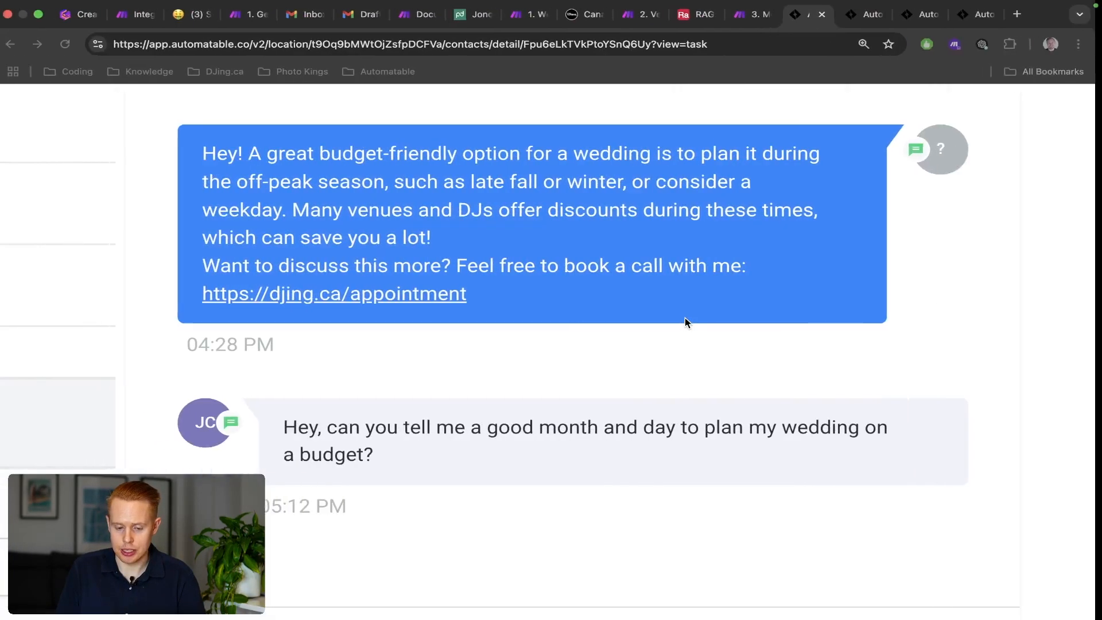
Close the RAG Message webhook settings and review the workflow's triggers.
click(917, 21)
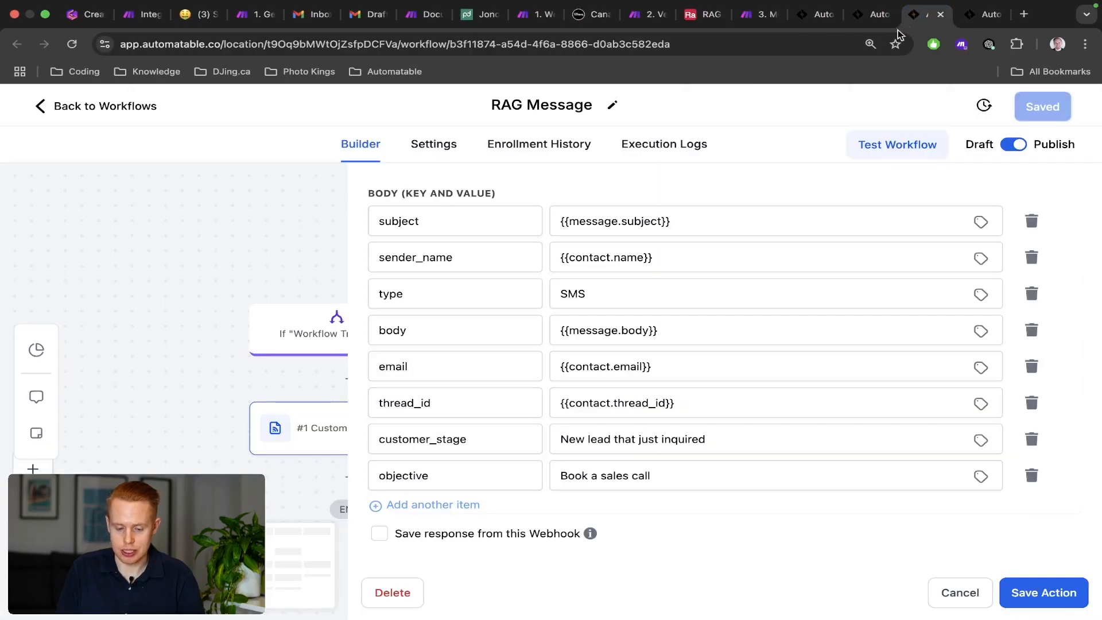
click(956, 593)
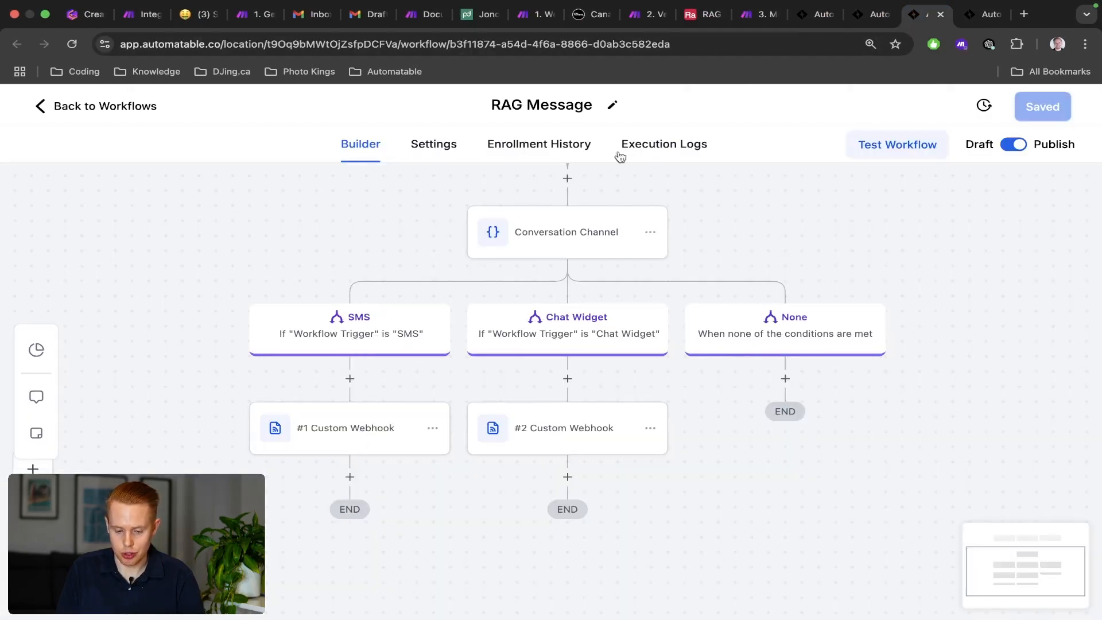
scroll(595, 256, up, 5)
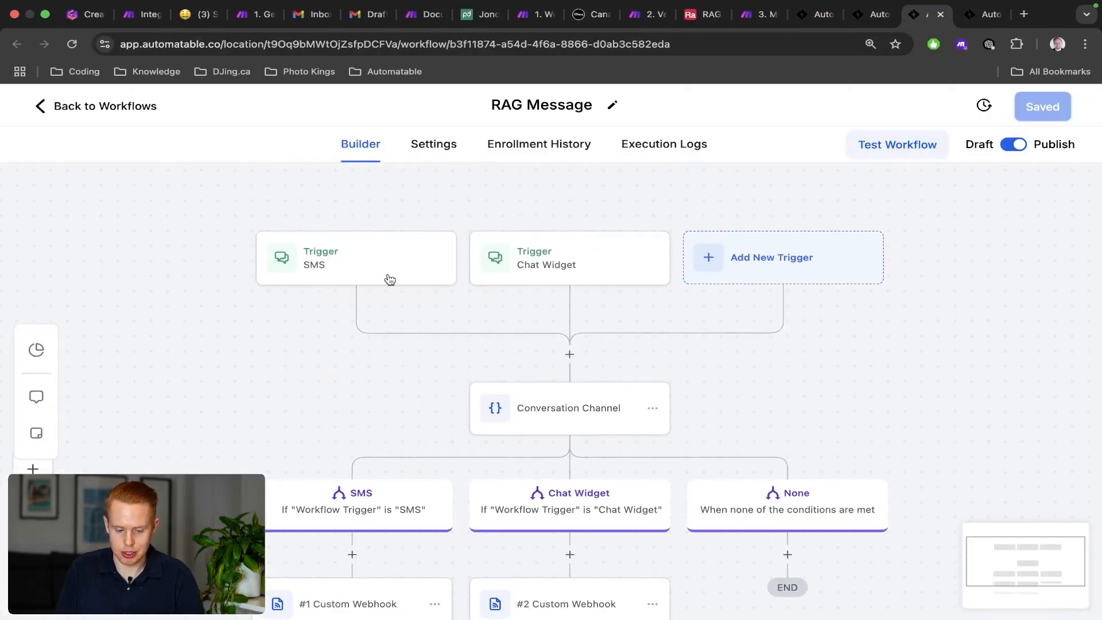
scroll(386, 278, down, 3)
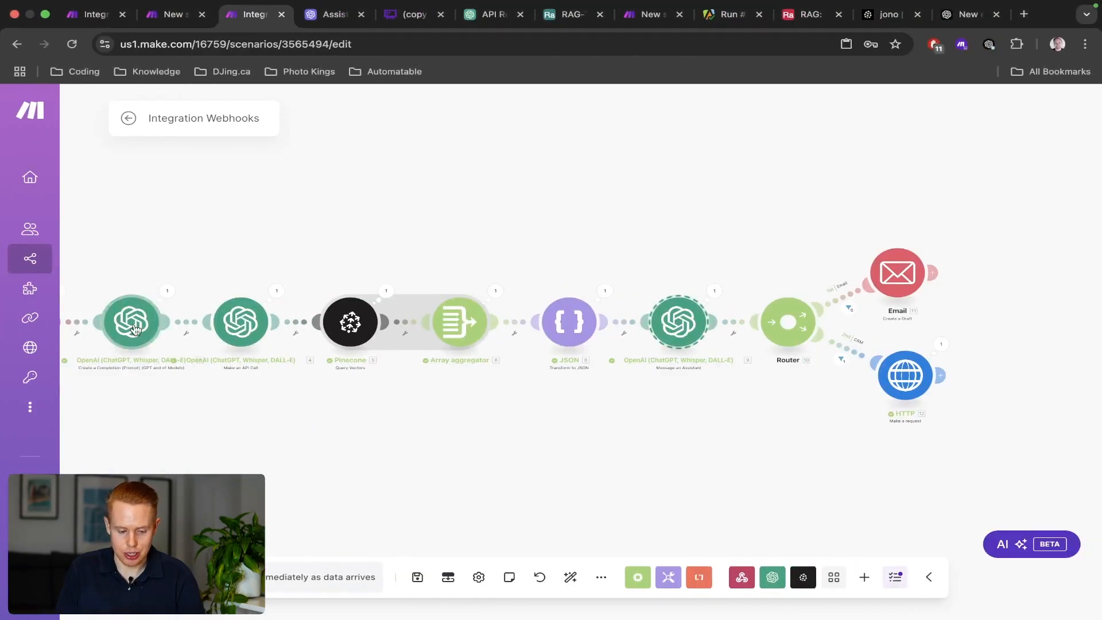
scroll(133, 323, left, 5)
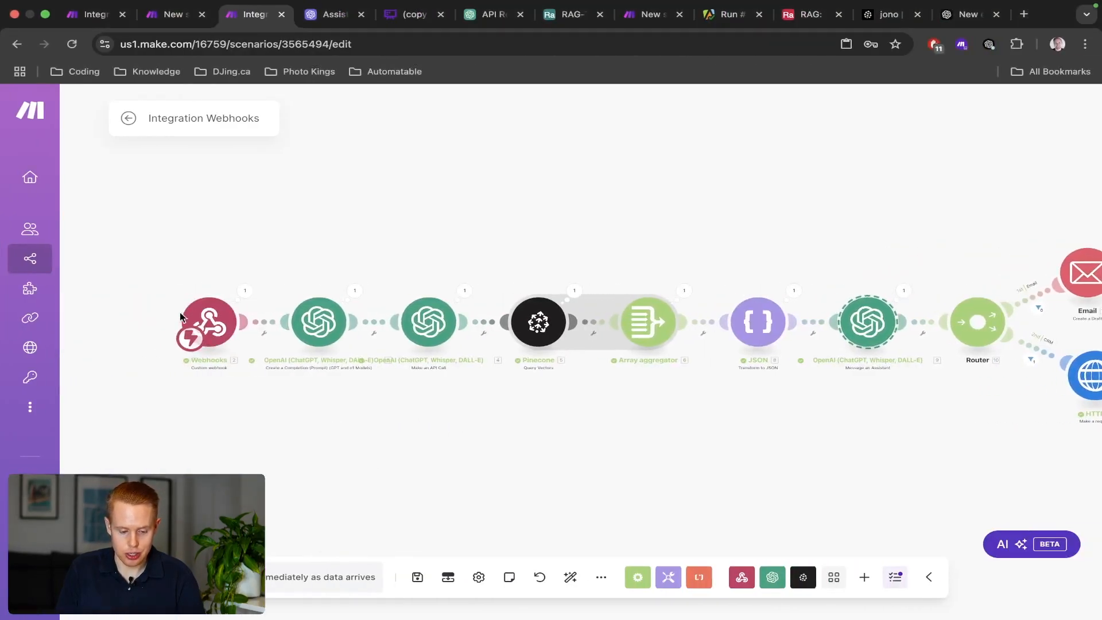
drag(733, 251, 432, 267)
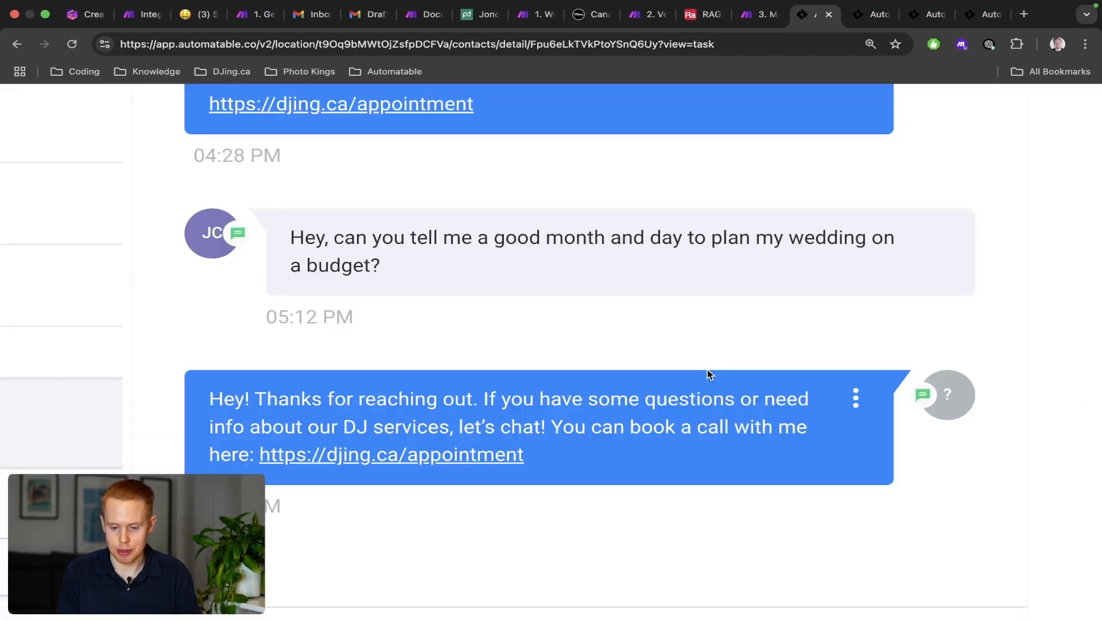
Zoom in on the contact's page to read the new AI reply text.
key(super+minus)
key(super+minus)
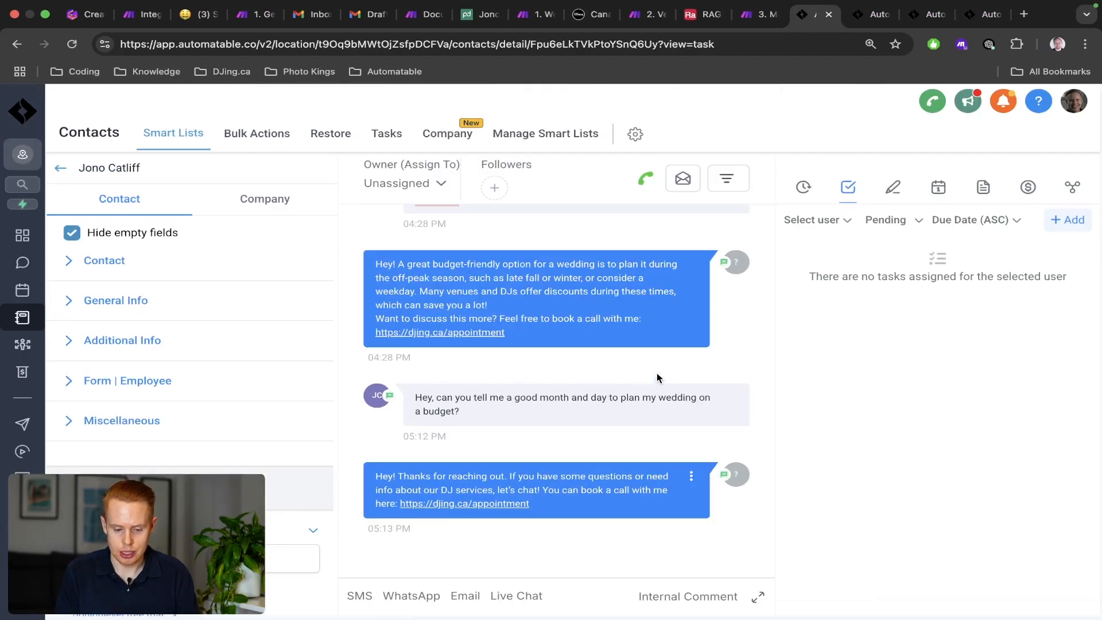
key(super+plus)
key(super+plus)
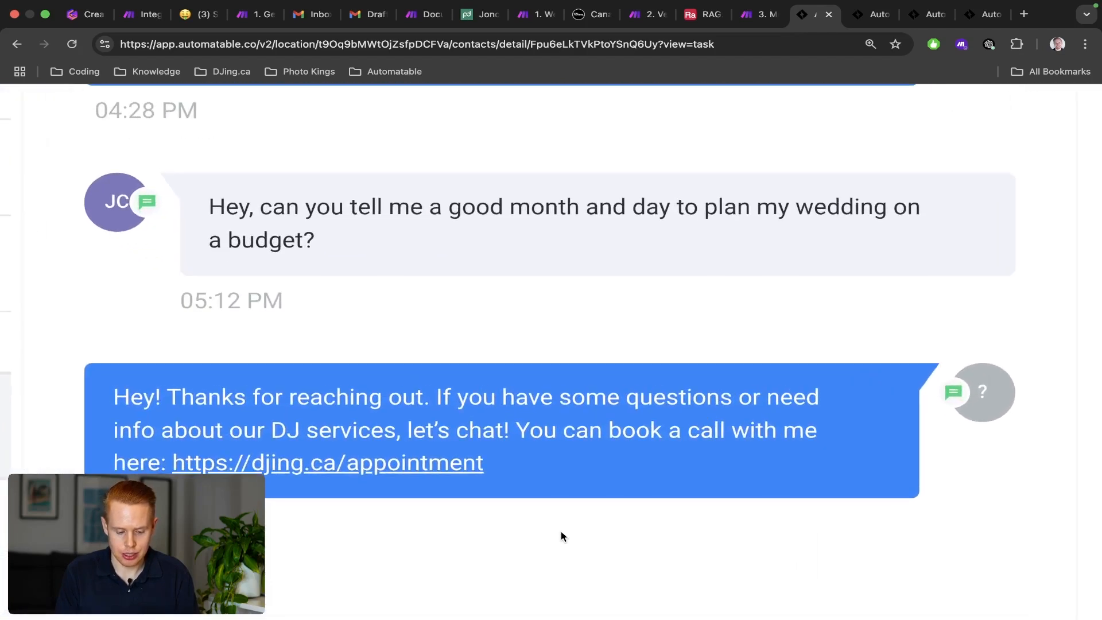
drag(468, 394, 537, 428)
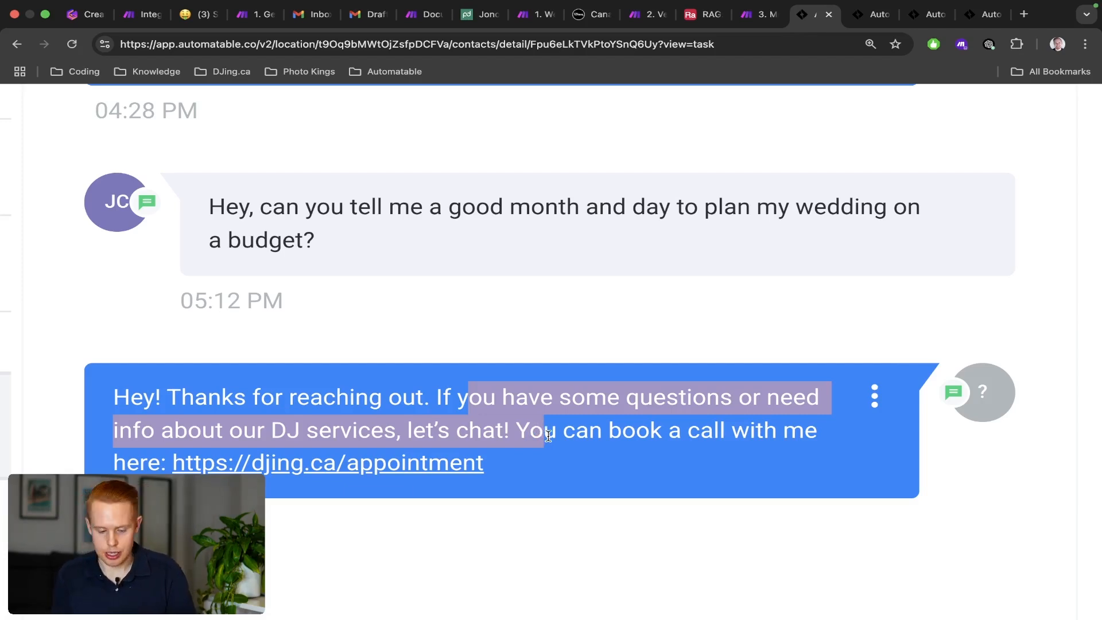
key(super+minus)
key(super+minus)
key(super+minus)
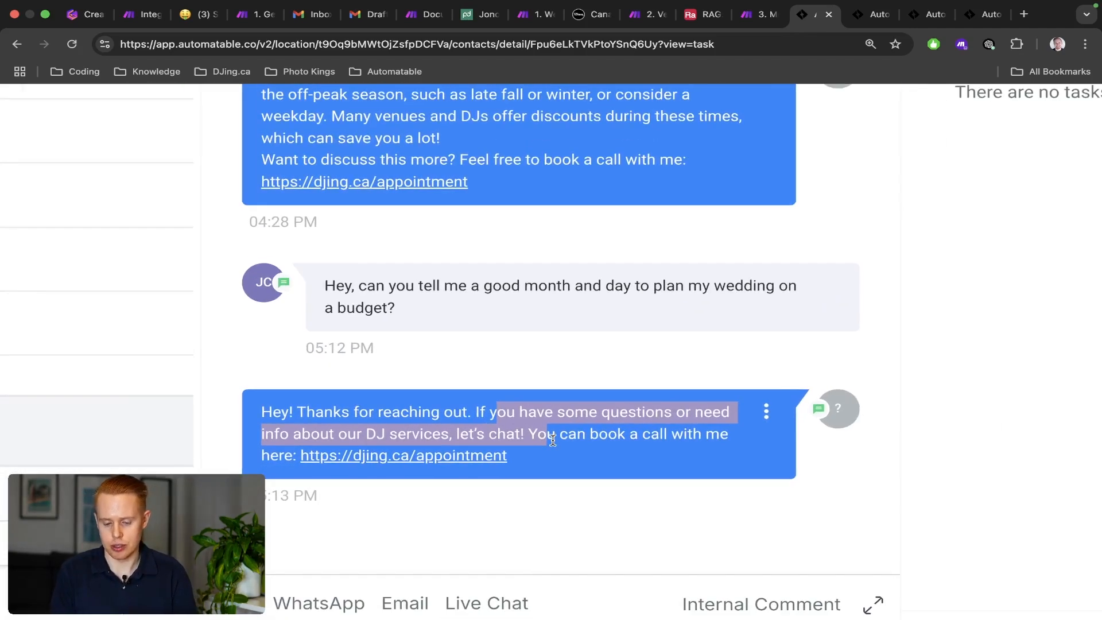
key(super+minus)
key(super+minus)
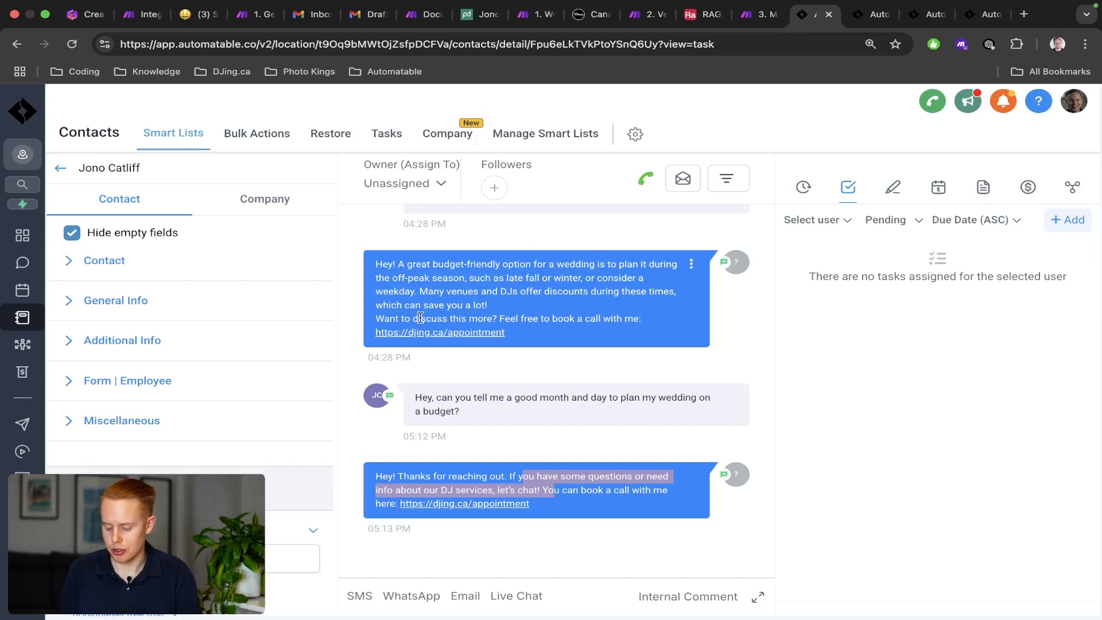
Run the Make scenario once and watch the conversation until the AI reply arrives.
key(ctrl+Right)
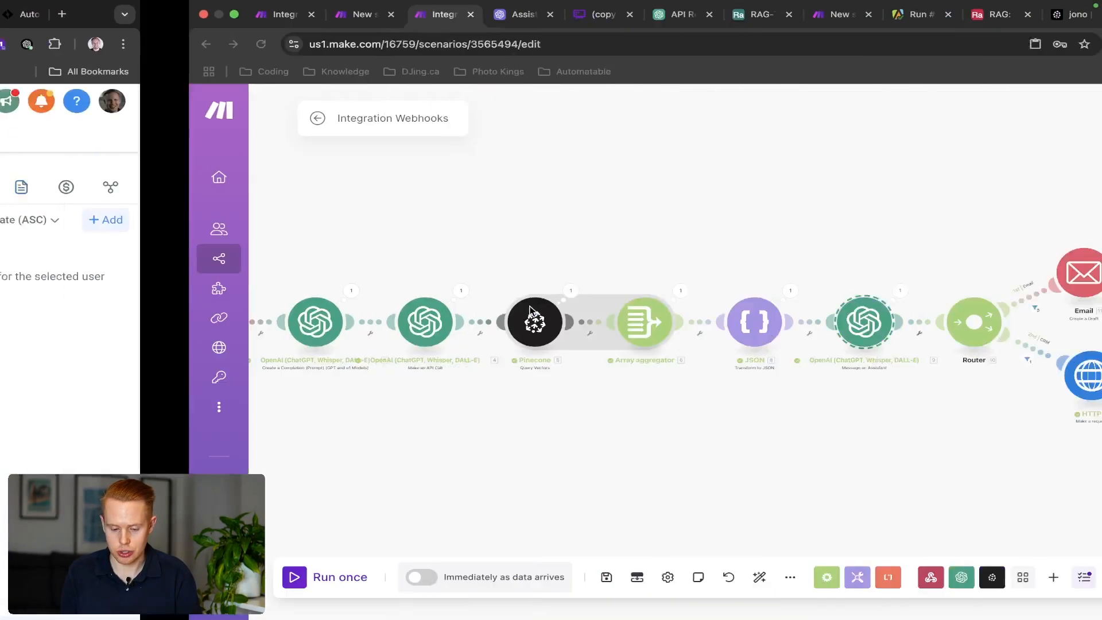
click(145, 577)
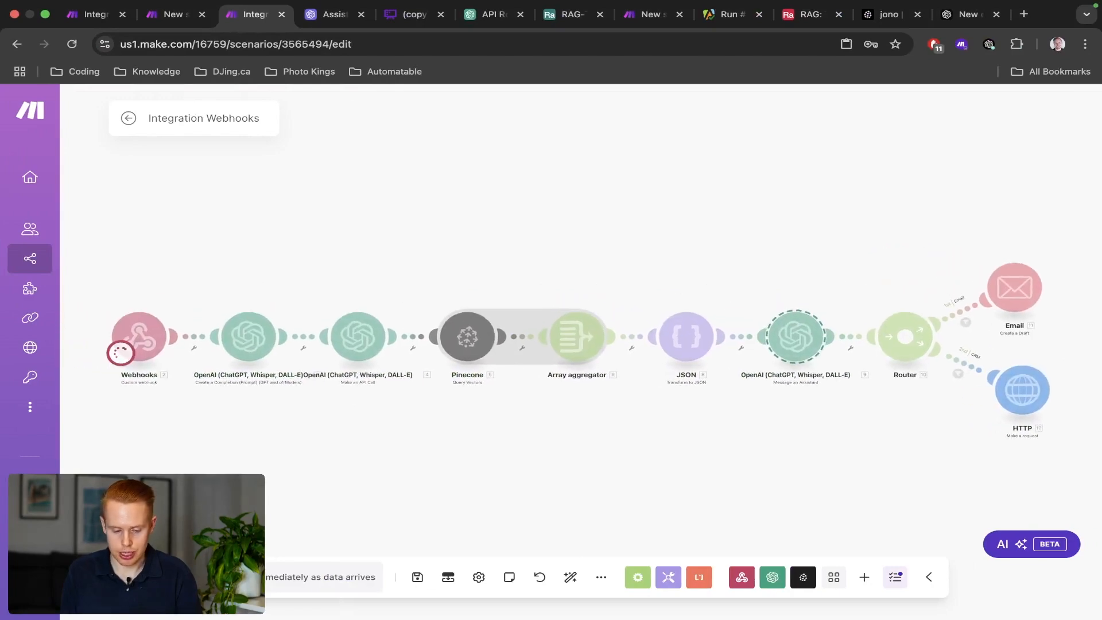
key(ctrl+Left)
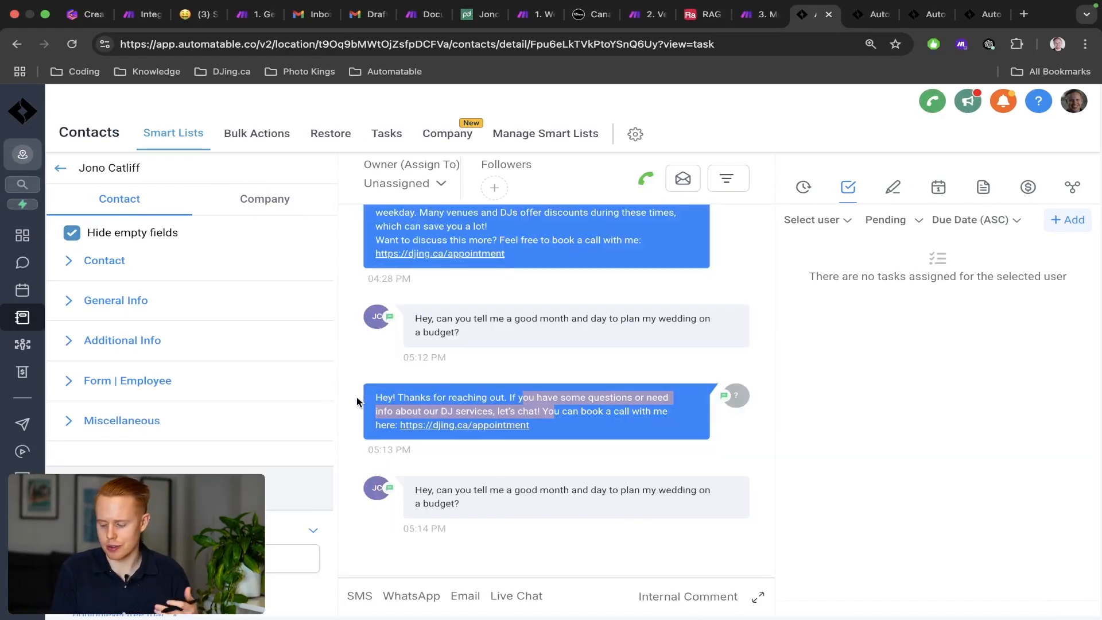
key(ctrl+Right)
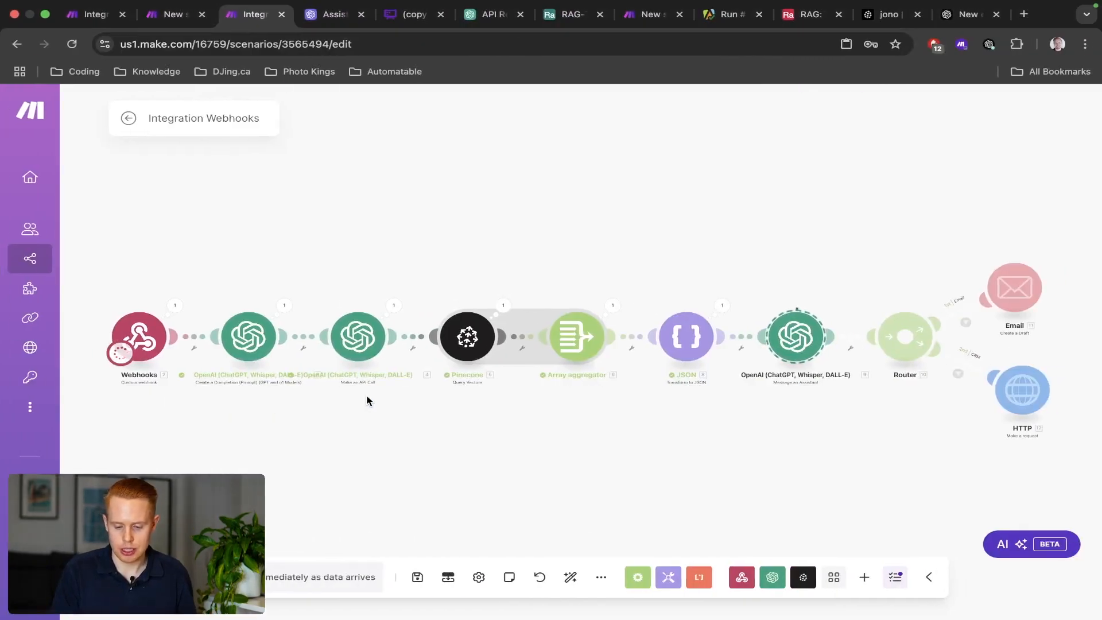
key(ctrl+Left)
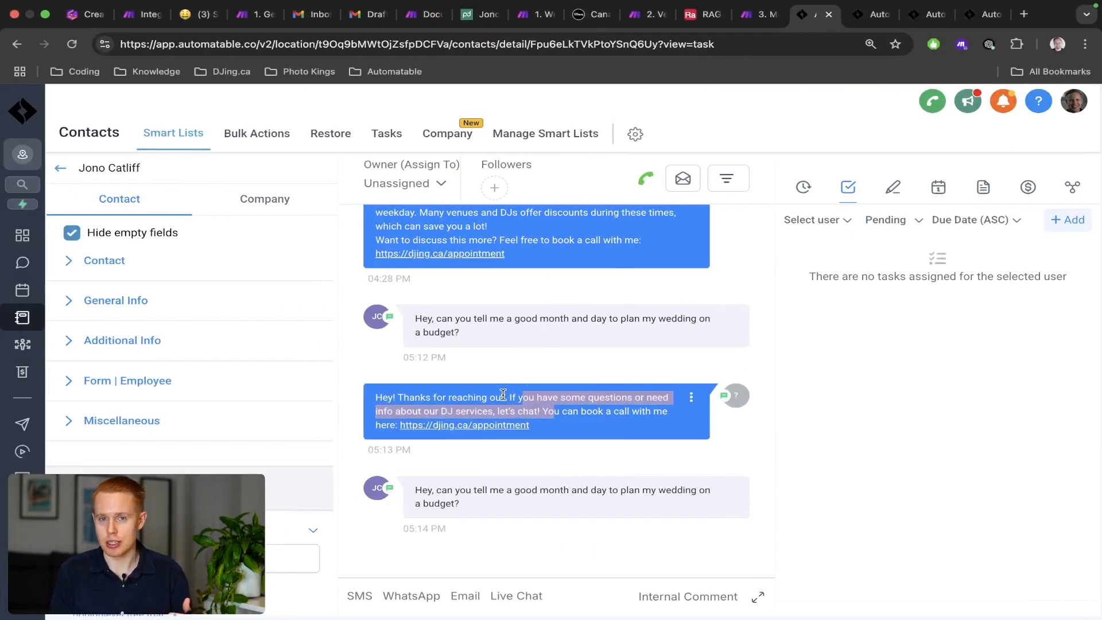
key(ctrl+Right)
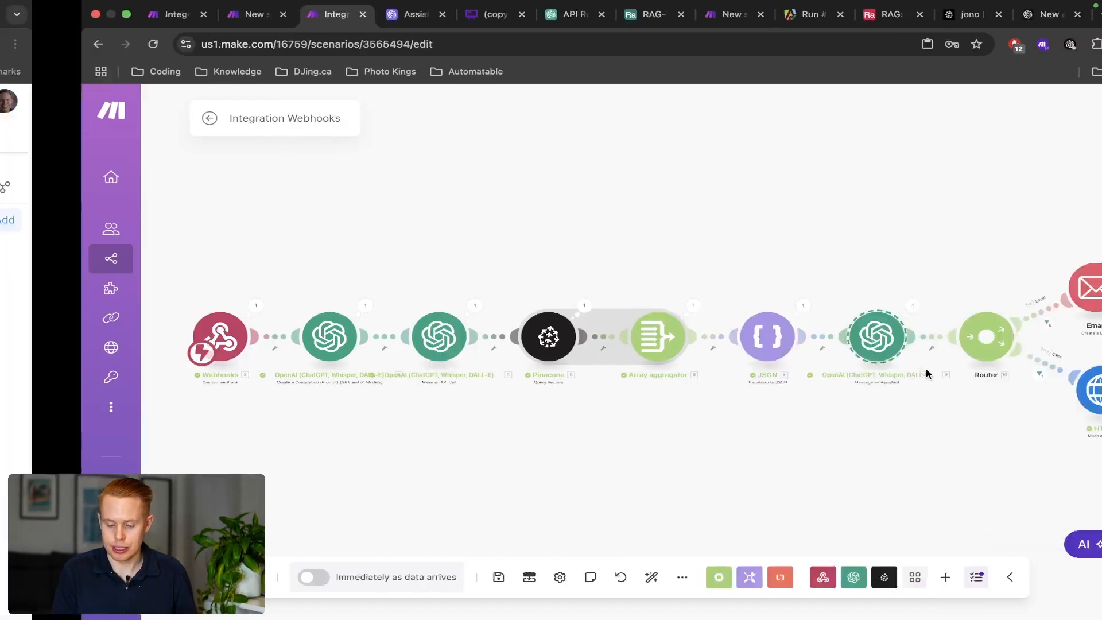
key(ctrl+Left)
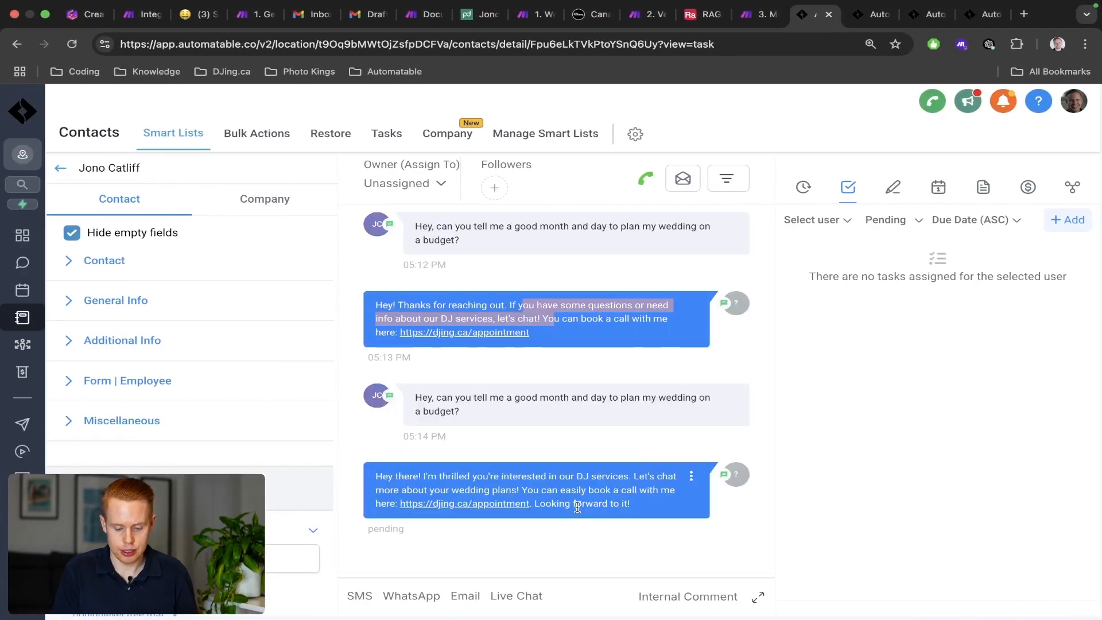
key(ctrl+Right)
drag(799, 458, 584, 382)
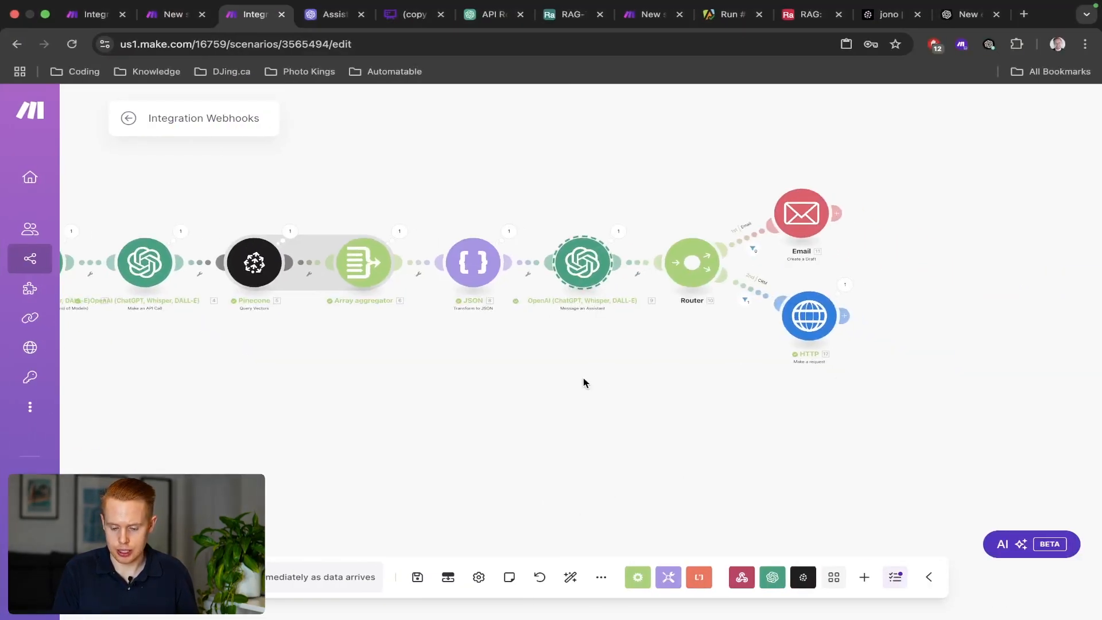
Review the HTTP module's settings in the Make scenario.
click(805, 317)
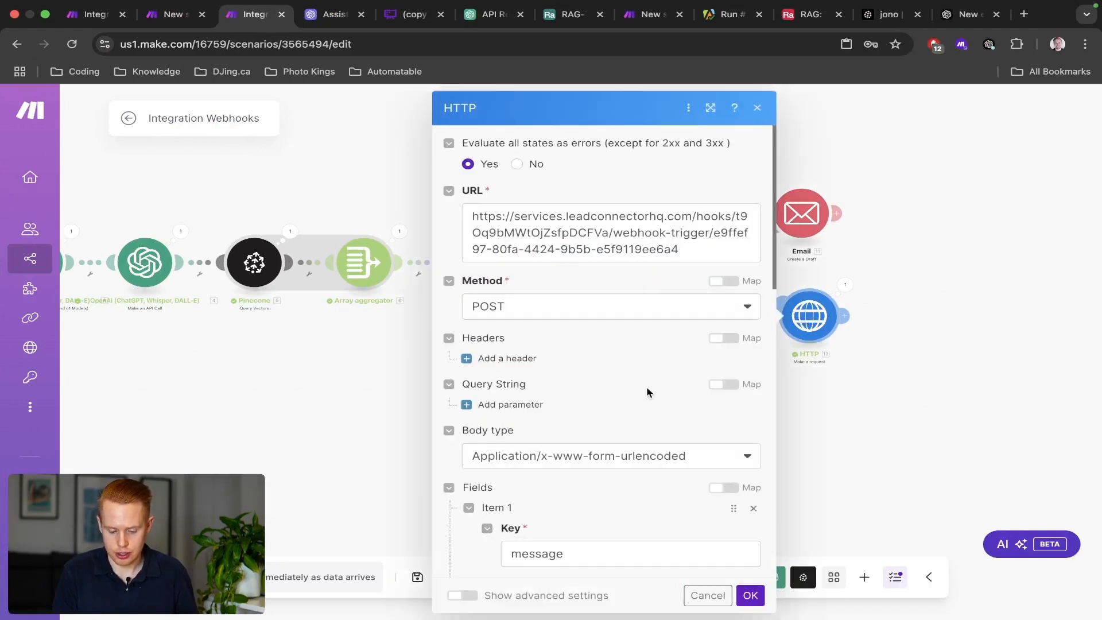
scroll(647, 393, down, 5)
scroll(647, 388, down, 8)
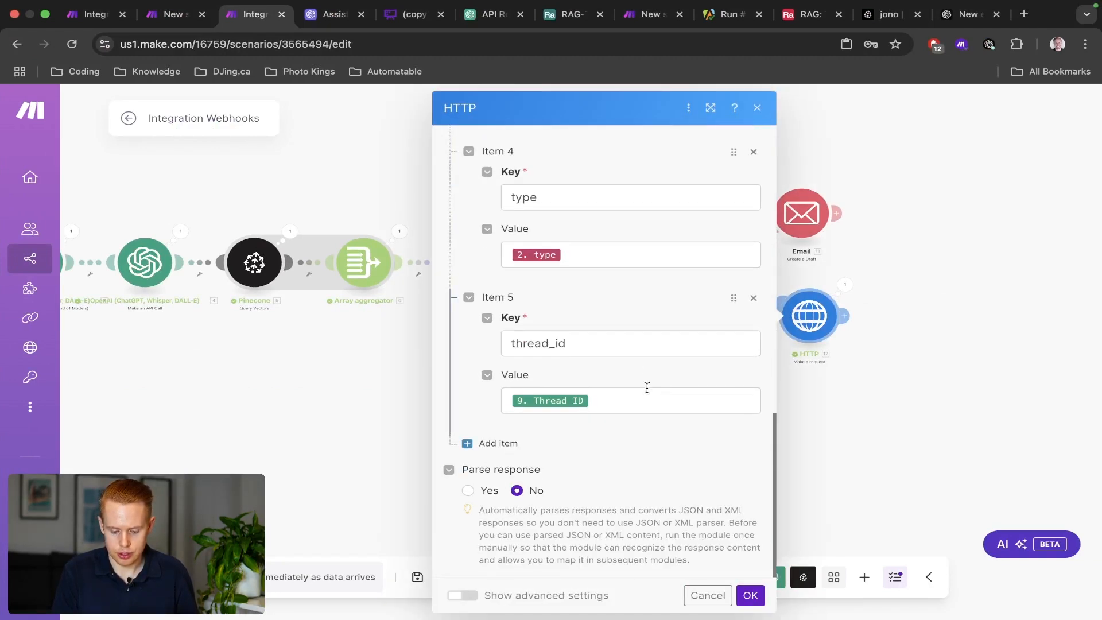
scroll(647, 388, up, 8)
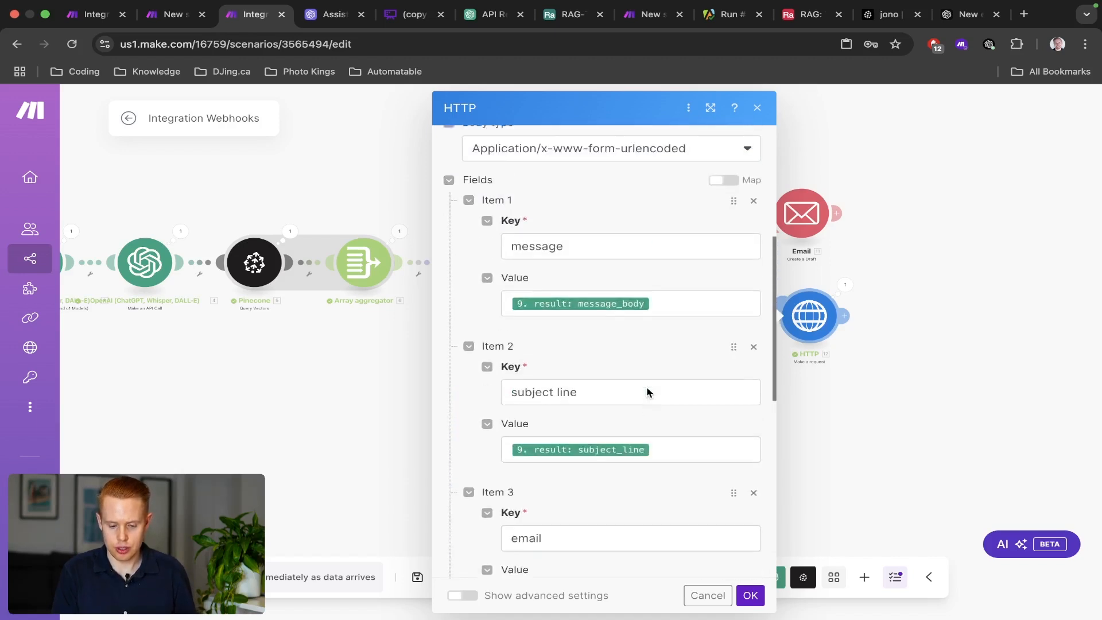
scroll(647, 393, up, 4)
click(343, 359)
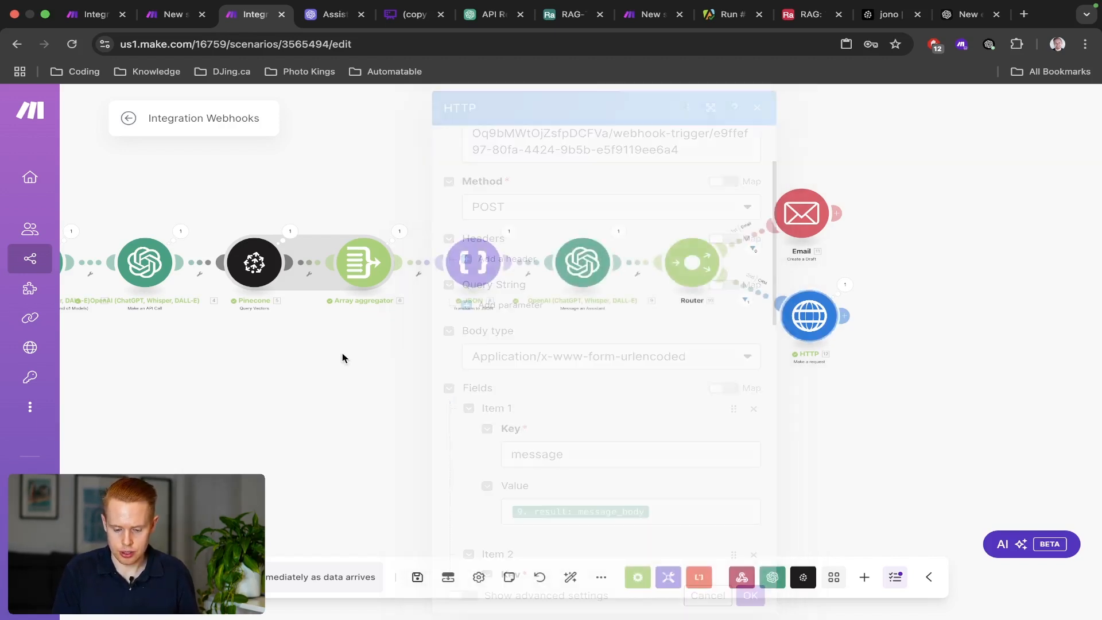
Inspect the assistant module's output, expanding the result to its subject_line and message_body.
click(620, 230)
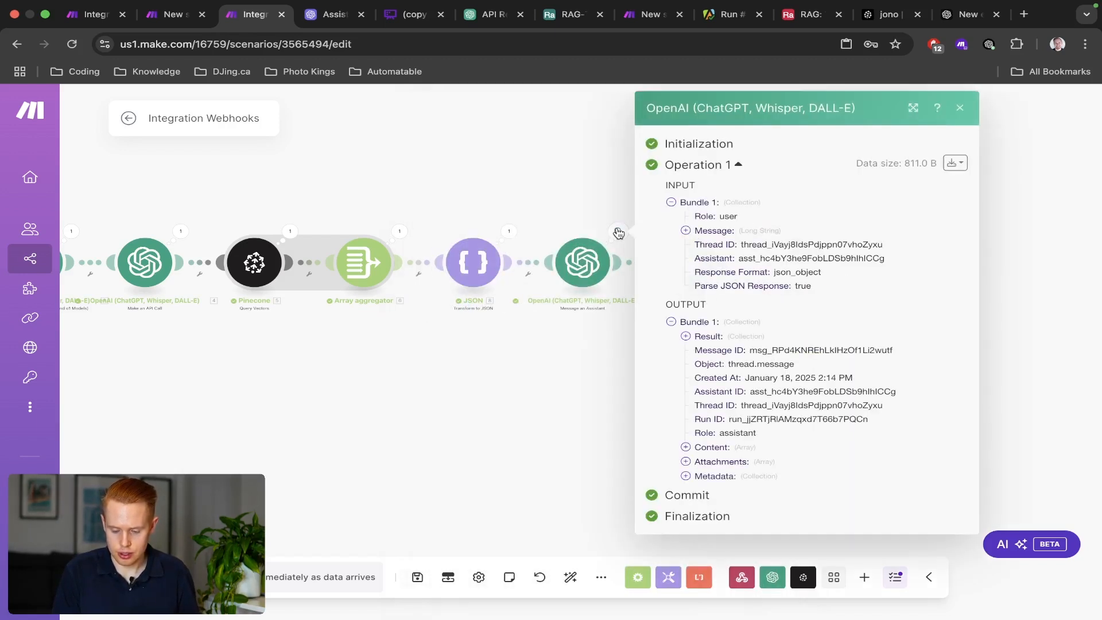
click(687, 337)
drag(810, 364, 870, 432)
click(721, 400)
click(509, 387)
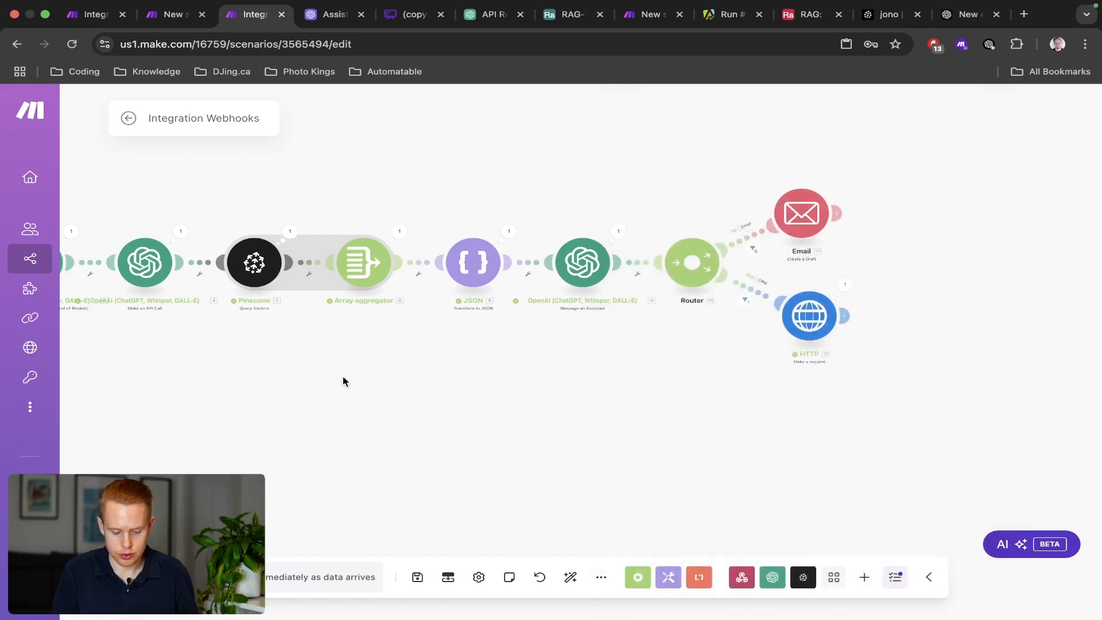
Inspect the data received by the Webhooks module.
drag(343, 379, 758, 391)
click(378, 242)
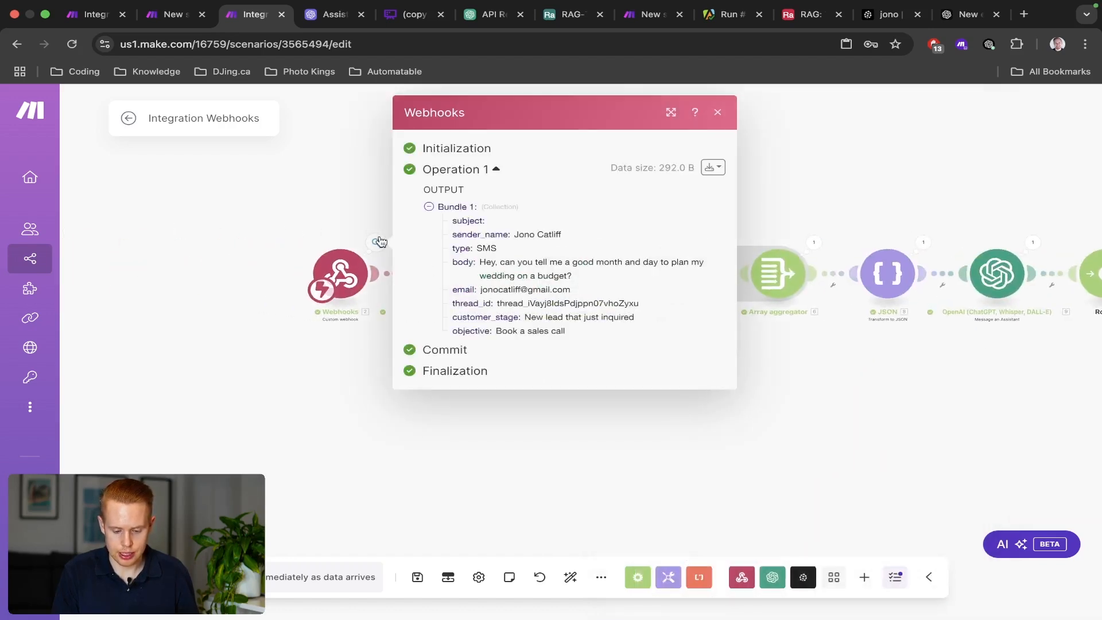
scroll(538, 303, up, 5)
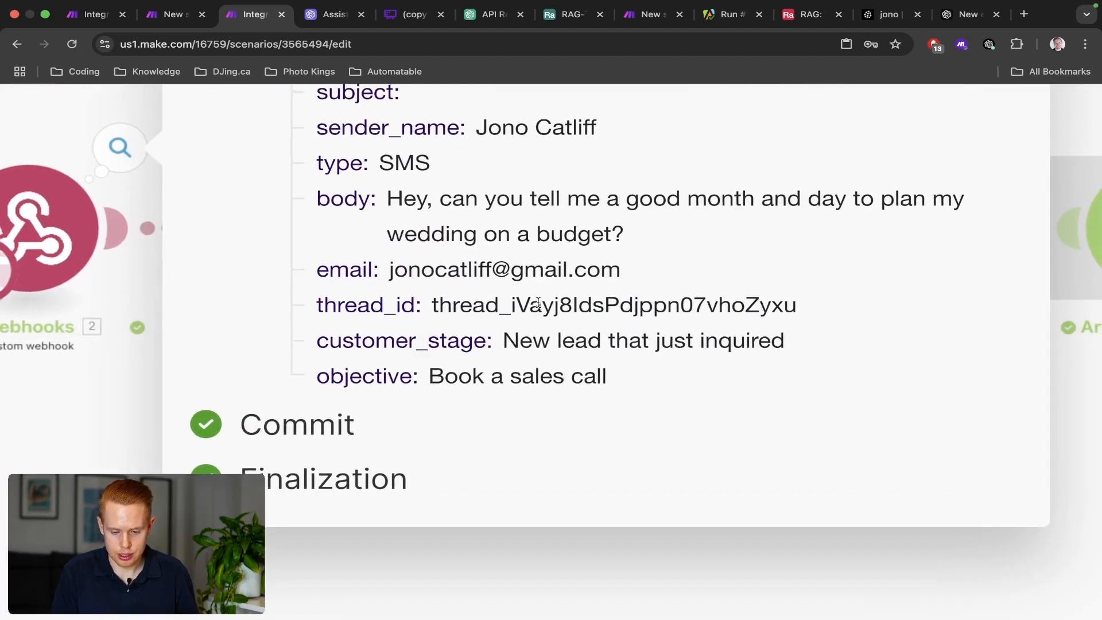
scroll(538, 302, down, 5)
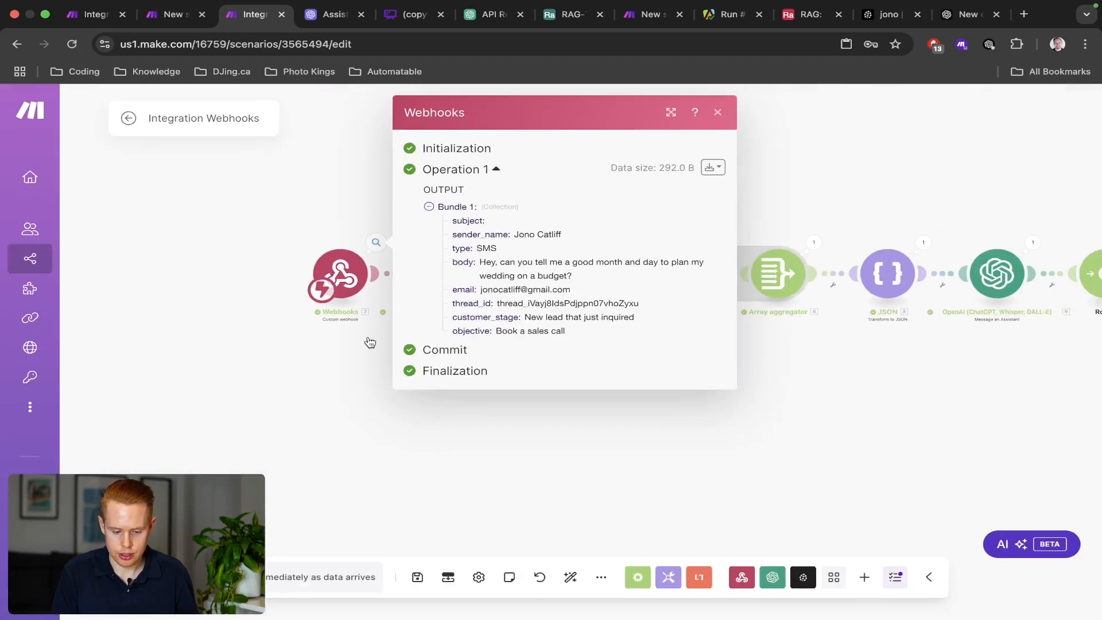
click(371, 343)
Expand the first OpenAI module's Result and select the generated search query.
click(487, 243)
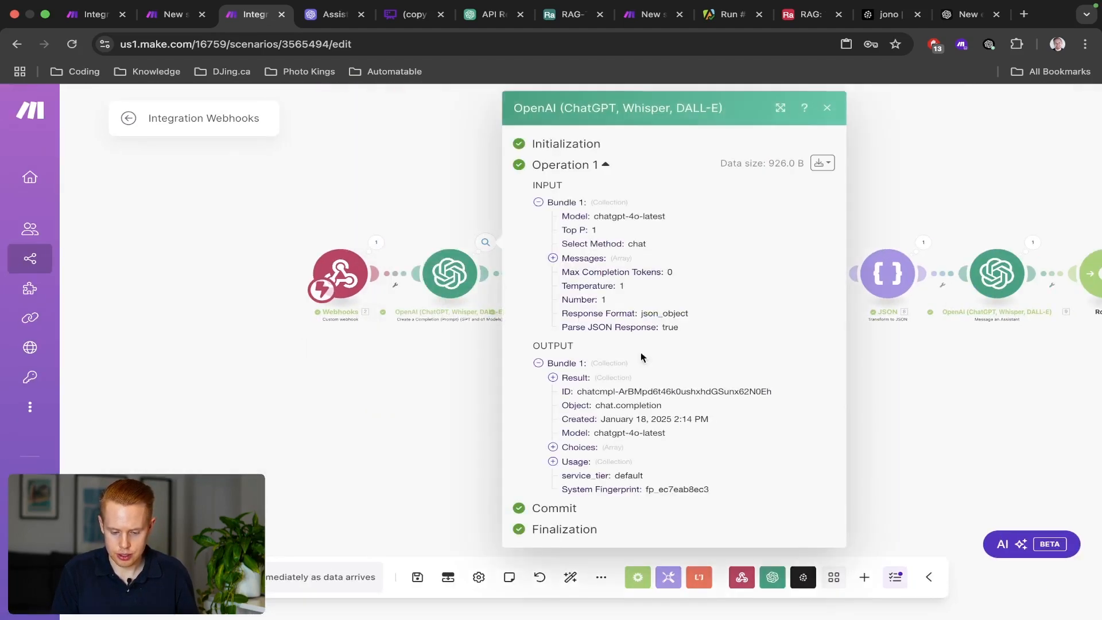
scroll(690, 430, up, 5)
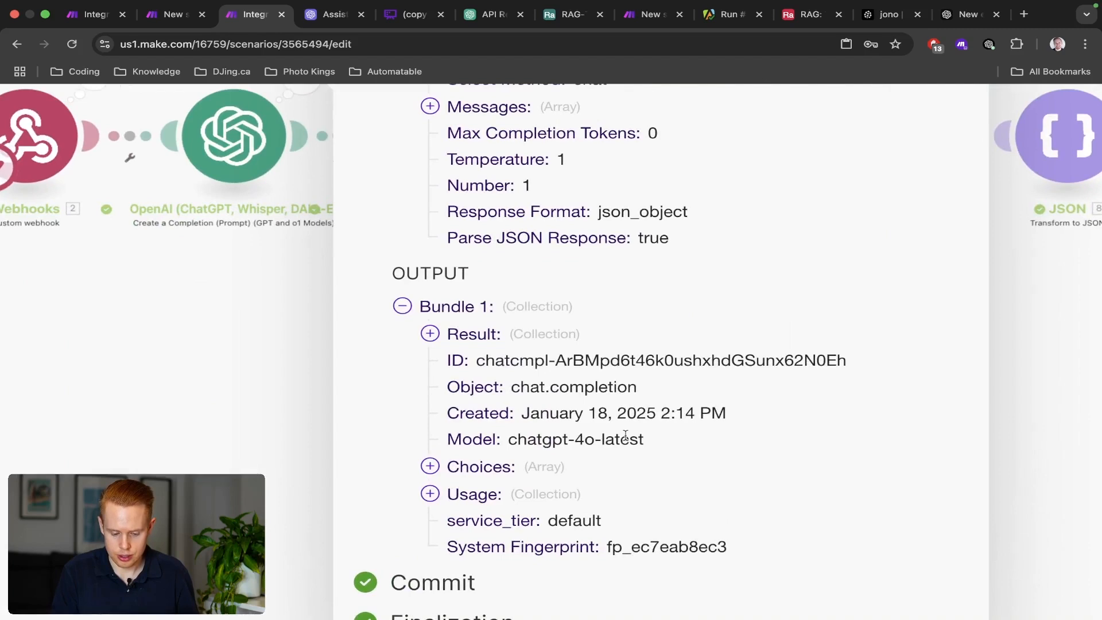
click(431, 334)
scroll(574, 390, right, 4)
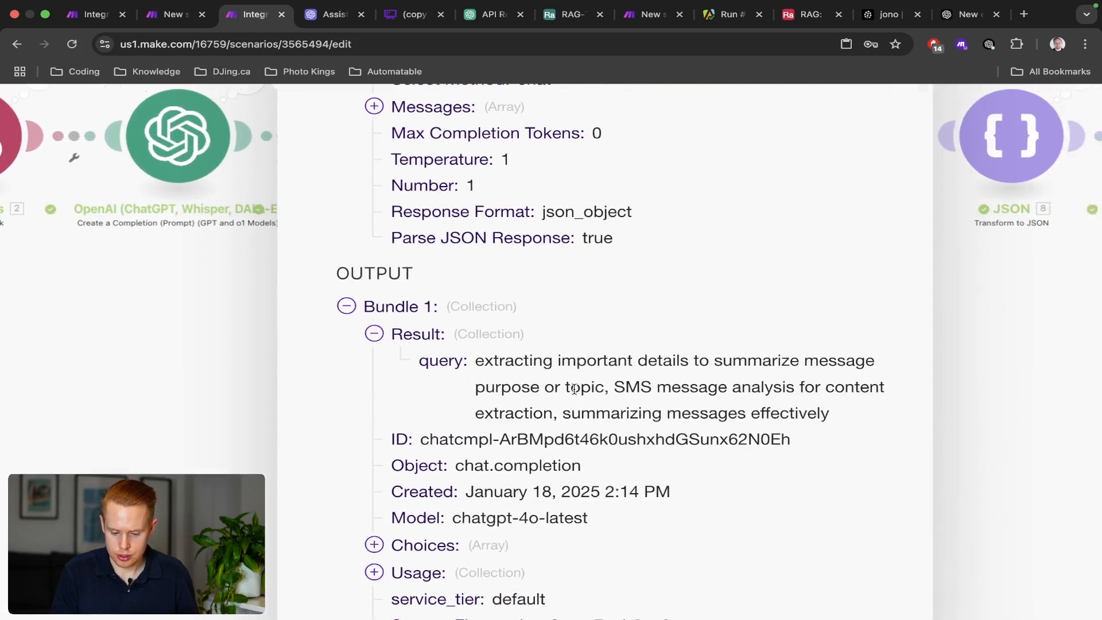
triple_click(448, 366)
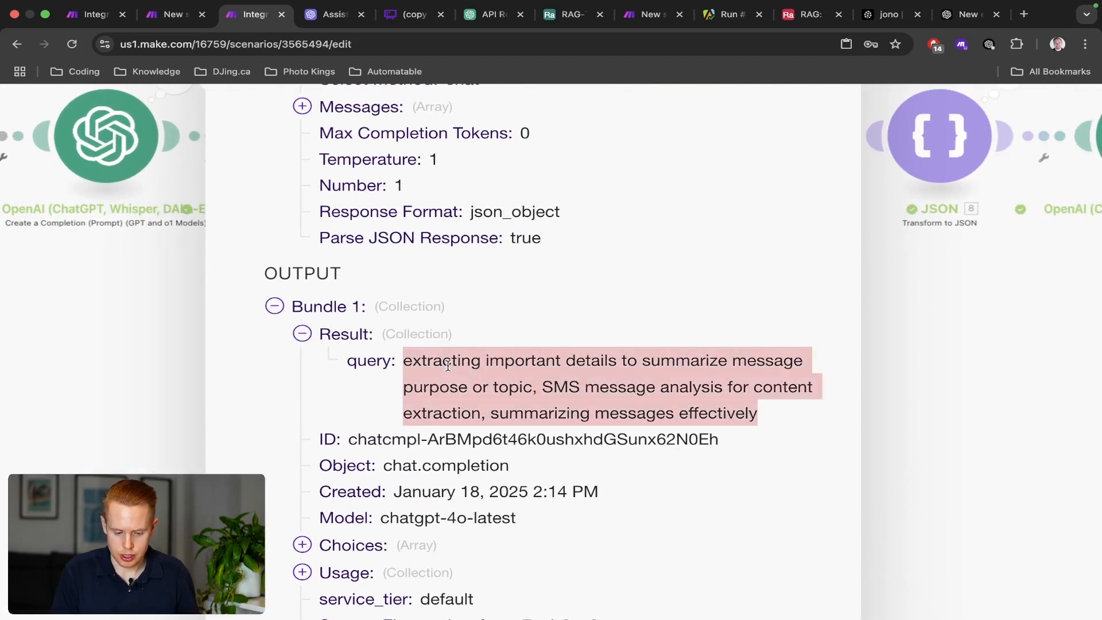
scroll(495, 395, up, 5)
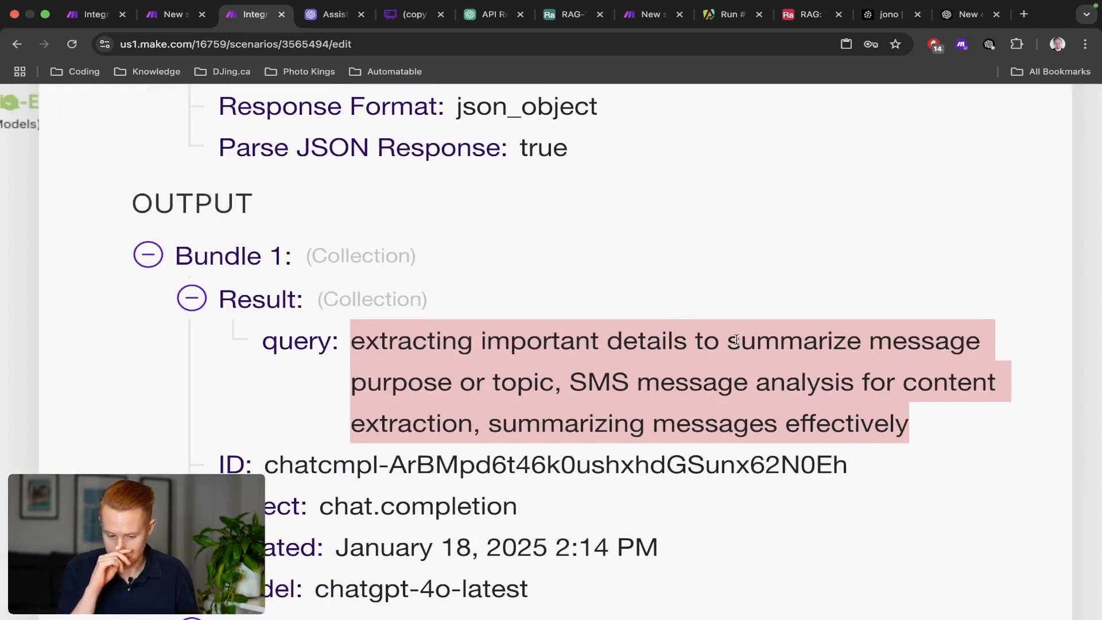
scroll(737, 340, down, 5)
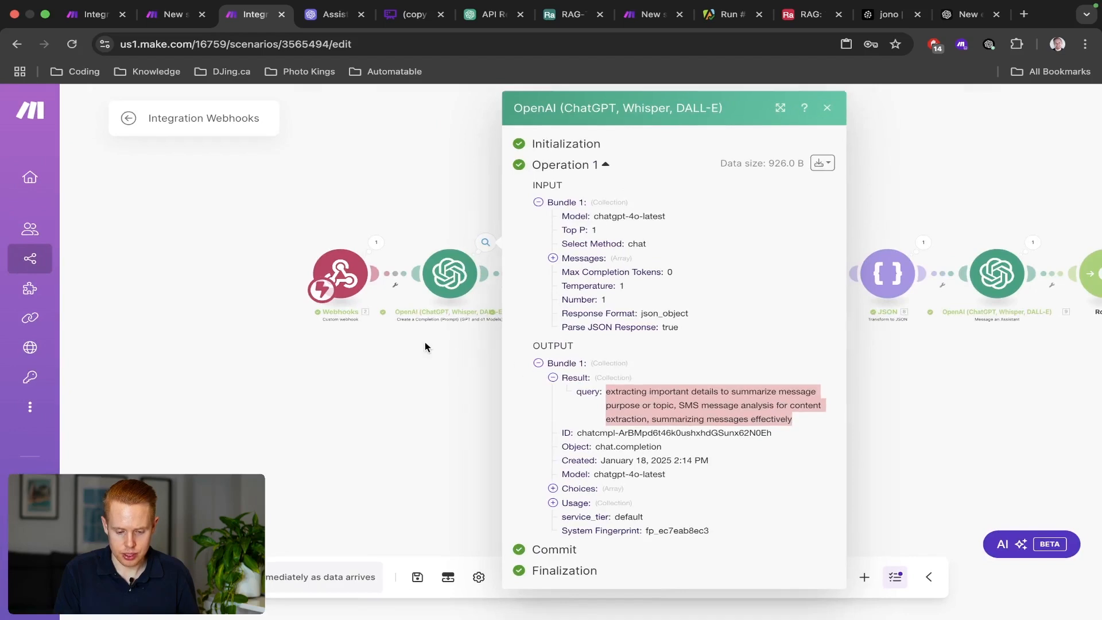
Review the first OpenAI module's user prompt mapping subject_line, message_body and type.
click(425, 342)
click(450, 273)
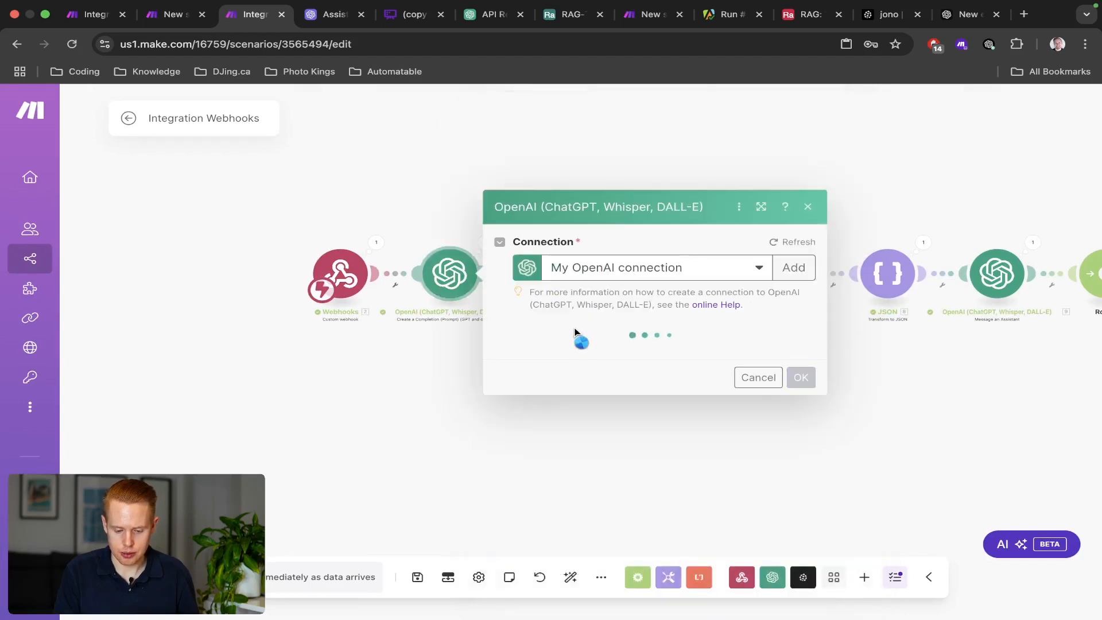
scroll(575, 330, down, 5)
scroll(575, 329, down, 5)
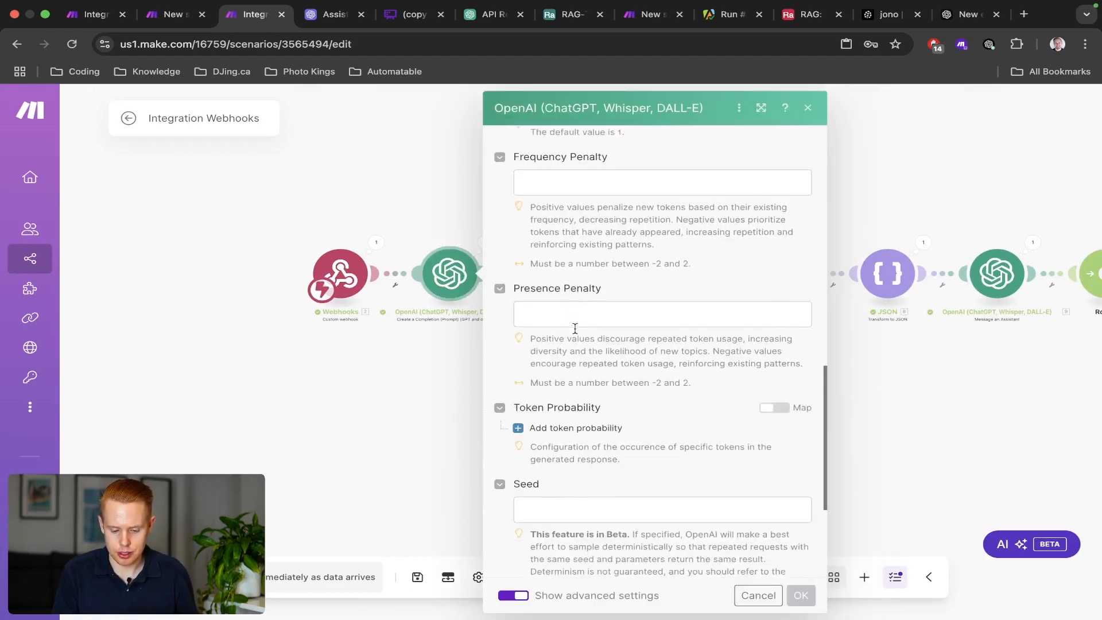
scroll(575, 329, up, 10)
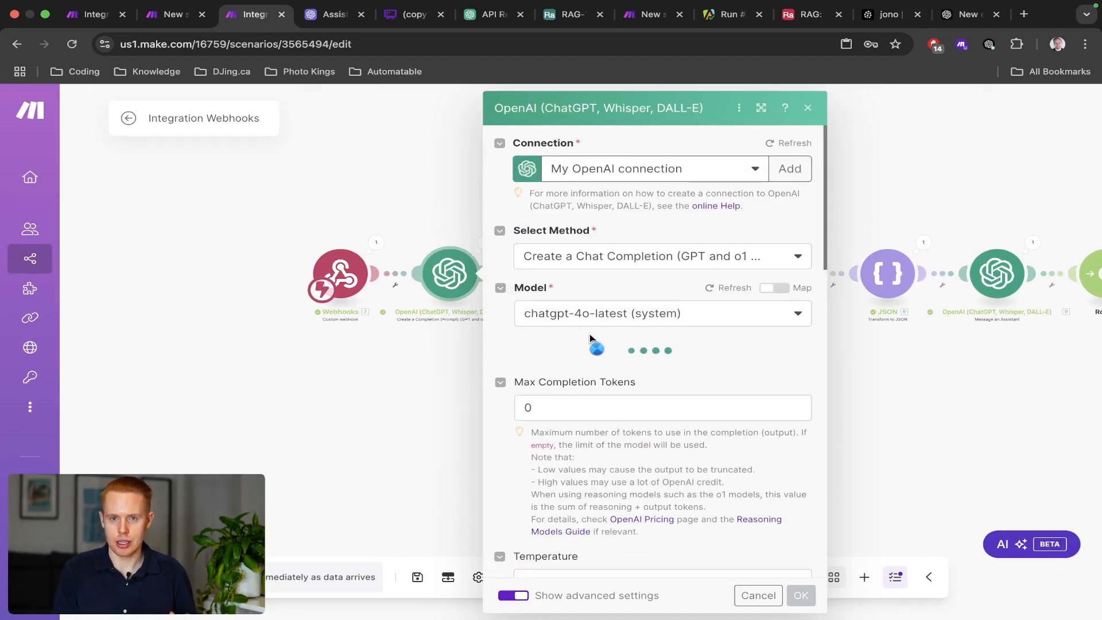
scroll(598, 357, down, 4)
scroll(598, 357, down, 6)
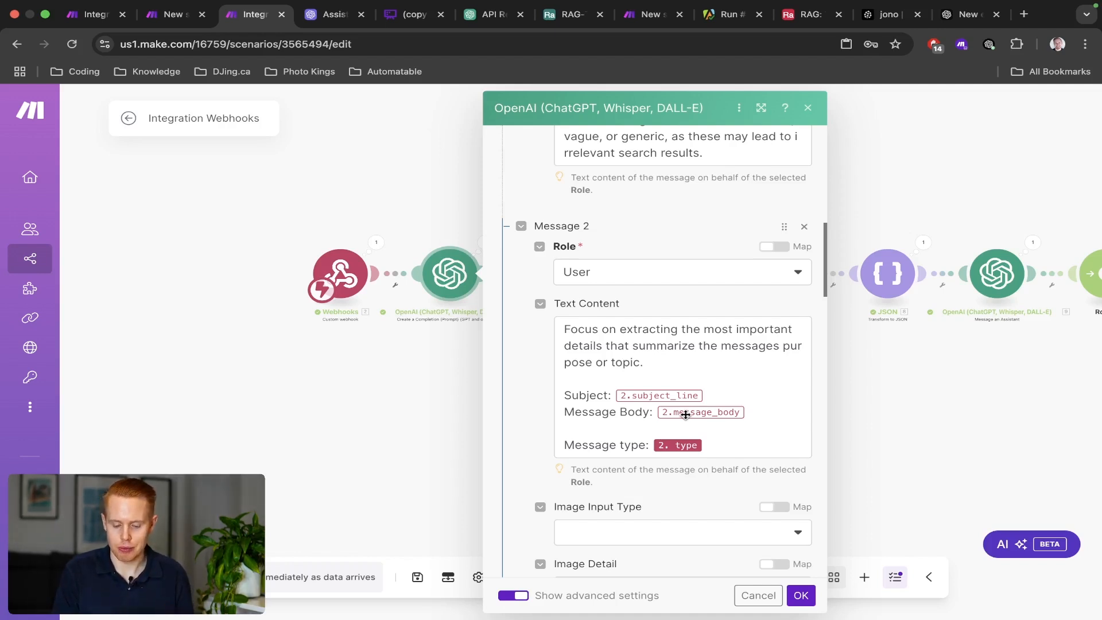
key(ctrl+Left)
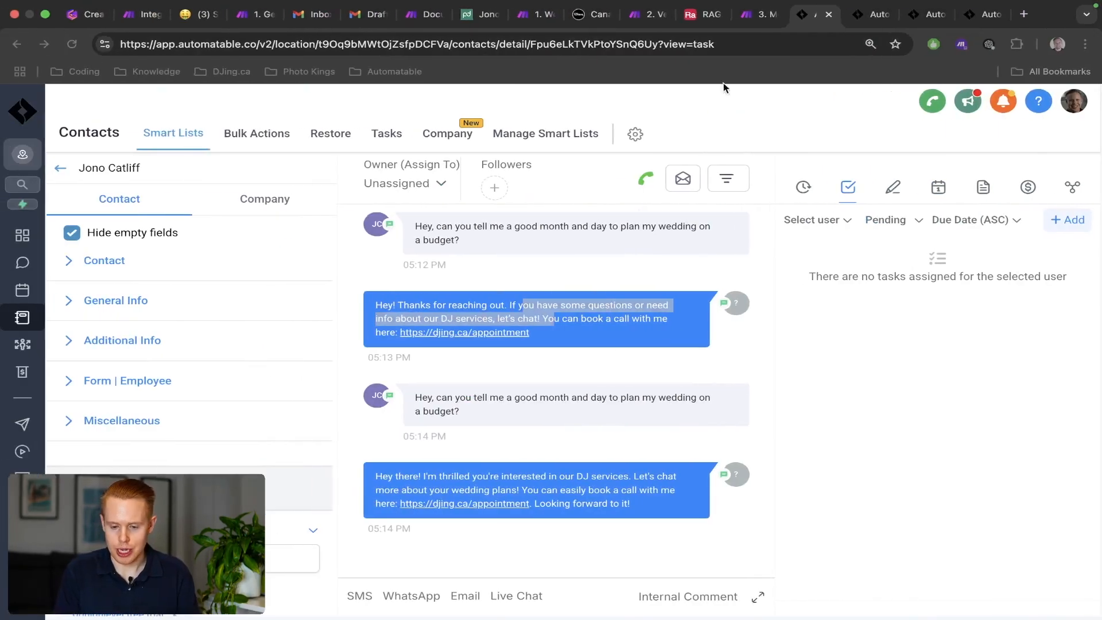
Rename the SMS branch's Custom Webhook body key to message_body in the RAG Message workflow.
click(913, 16)
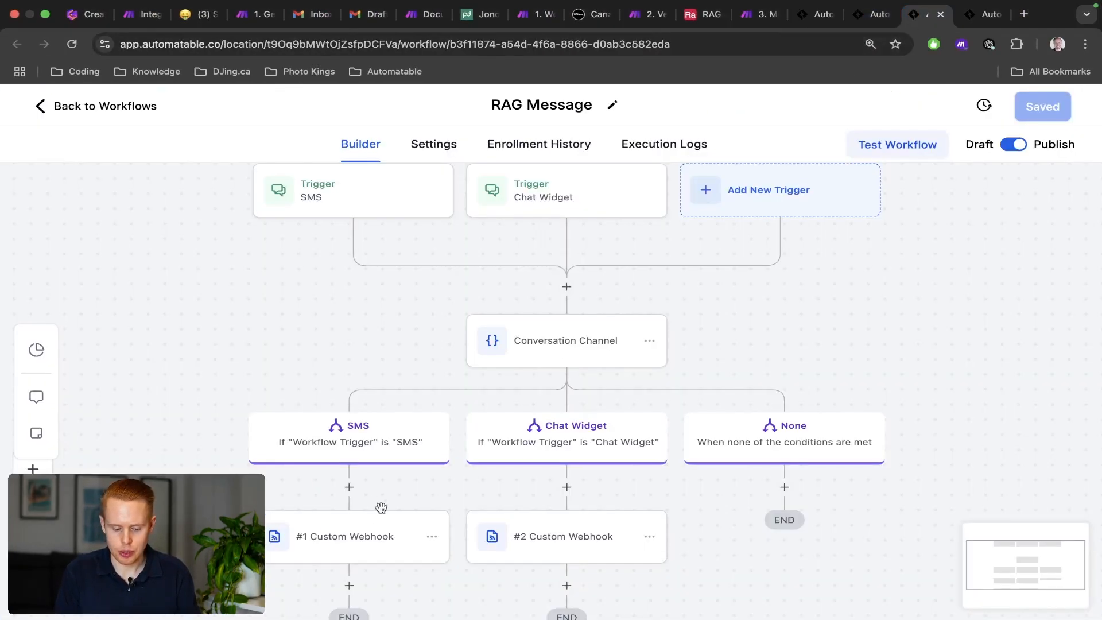
click(342, 552)
scroll(503, 495, down, 10)
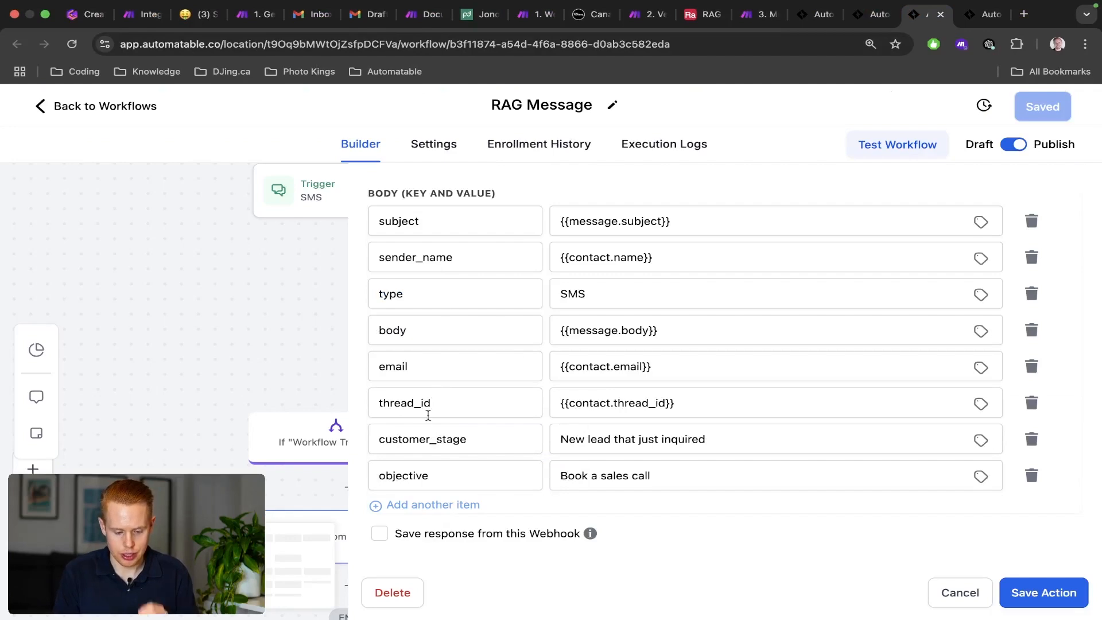
click(414, 335)
key(ctrl+Right)
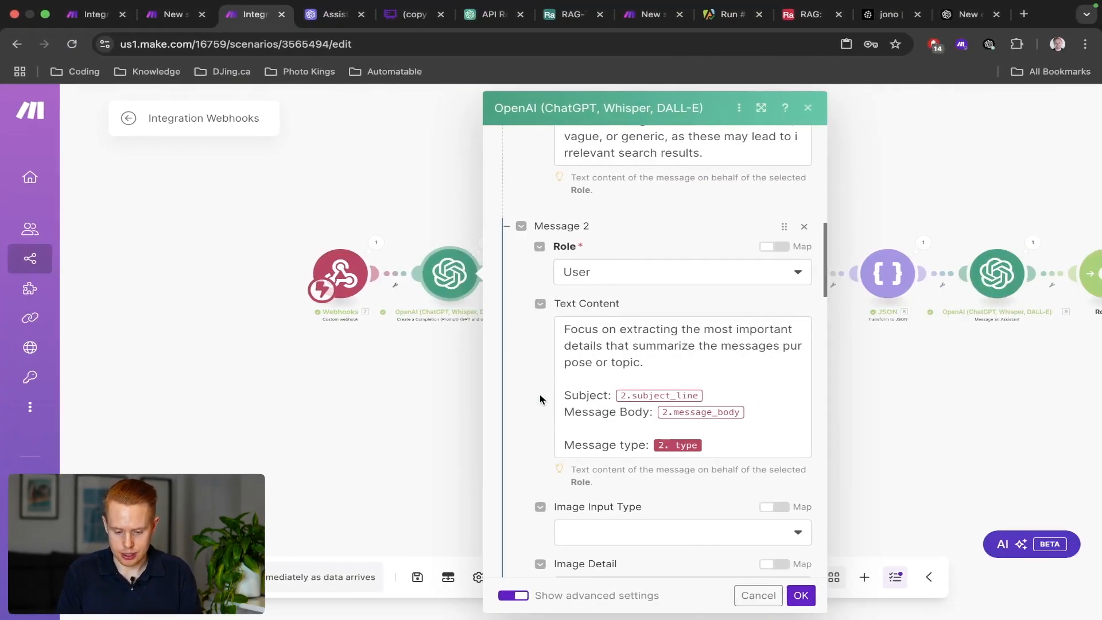
key(ctrl+Left)
text(mess)
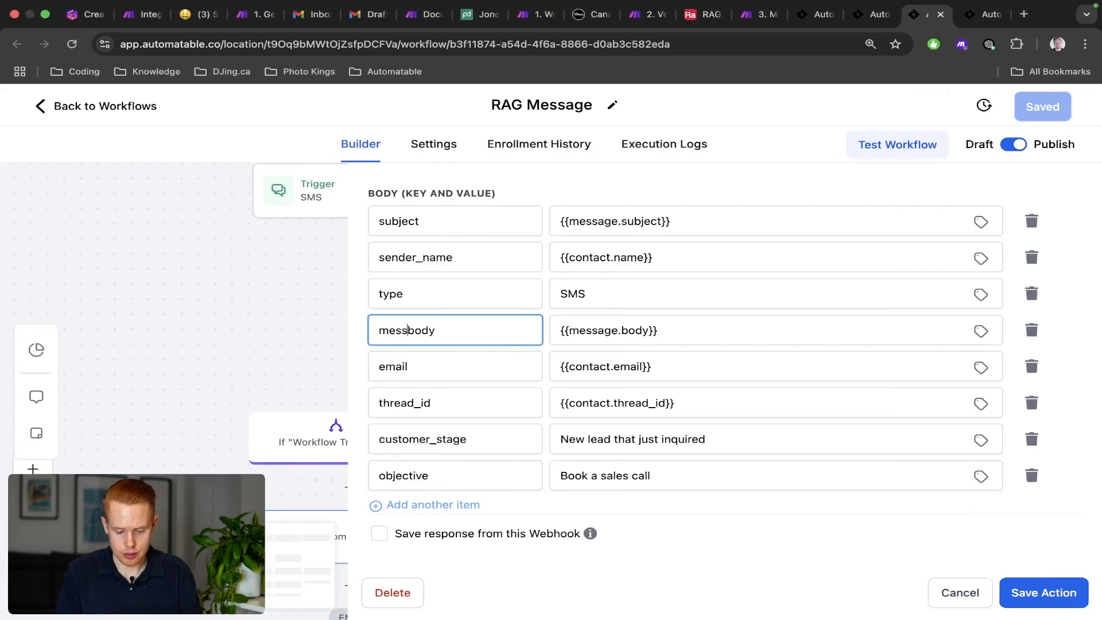
text(age_)
key(ctrl+Right)
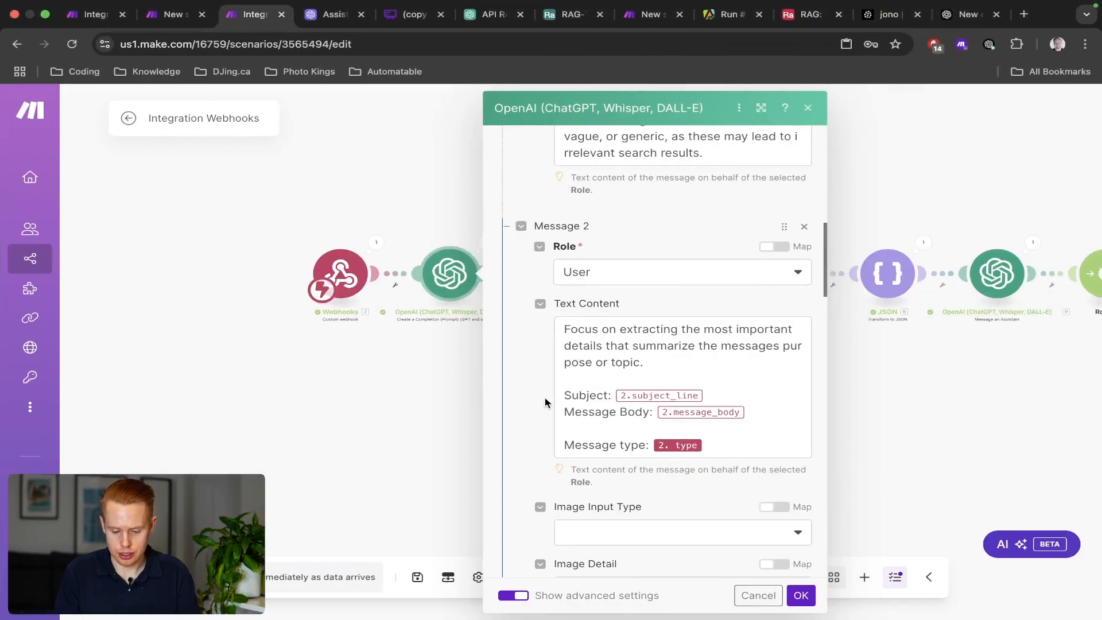
key(ctrl+Left)
click(446, 223)
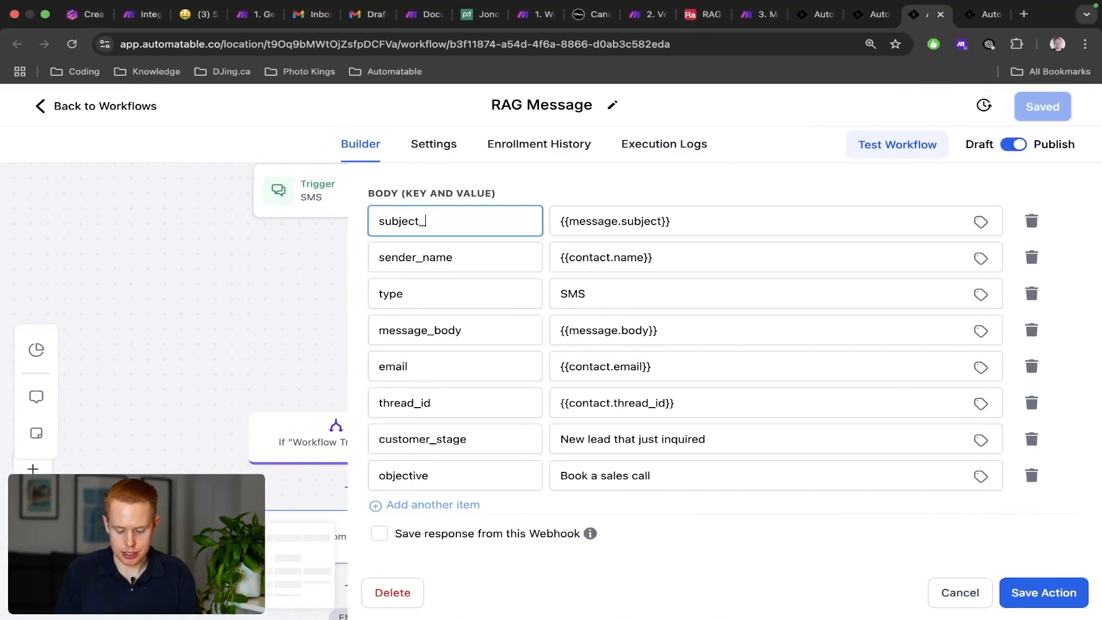
Save the webhook action and the RAG Message workflow.
click(1020, 590)
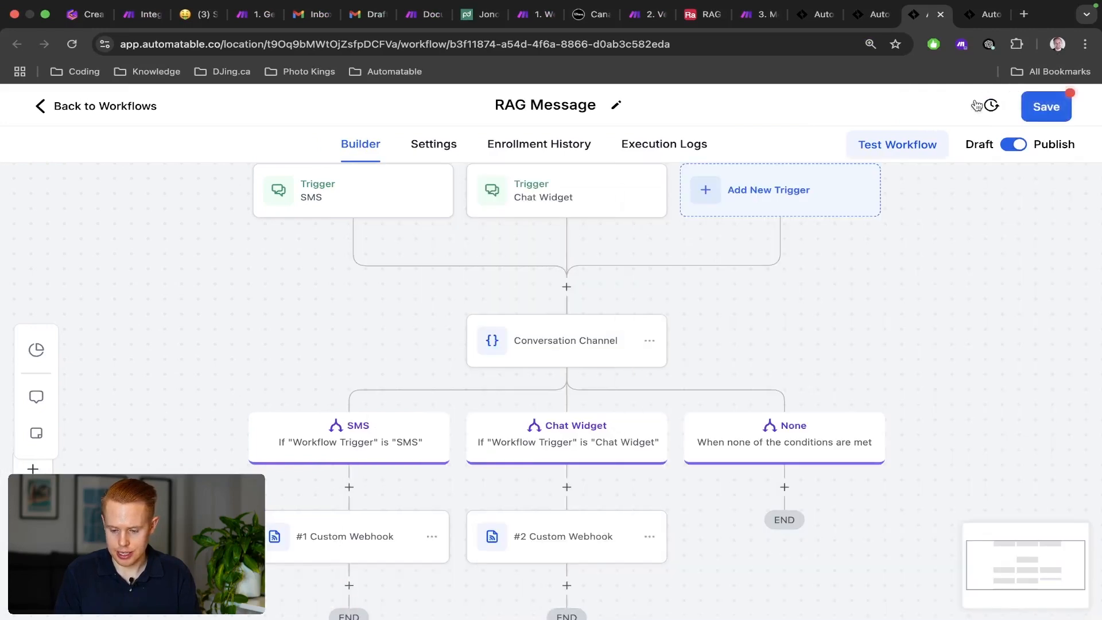
click(1046, 107)
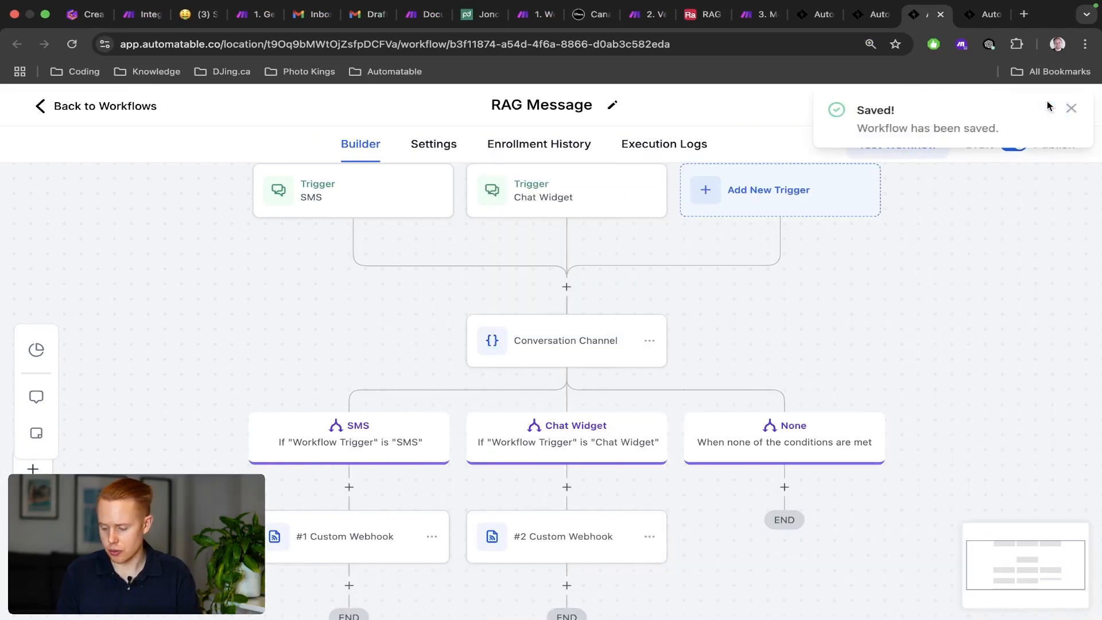
key(ctrl+Right)
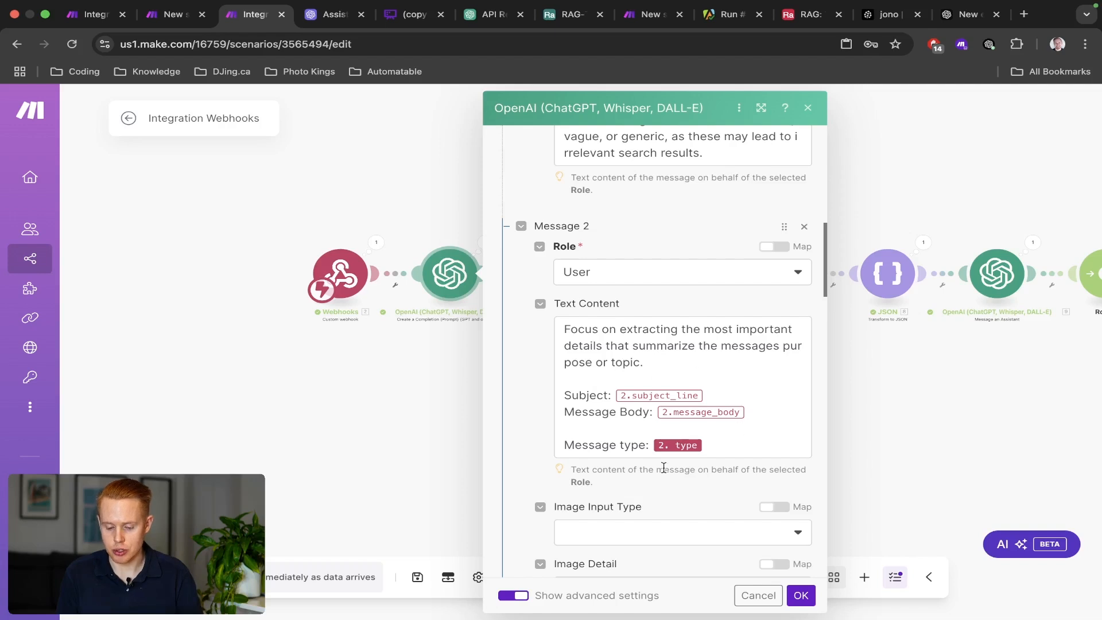
Close the OpenAI settings, start a single scenario run, and bring up the contact's Automatable conversation.
click(801, 595)
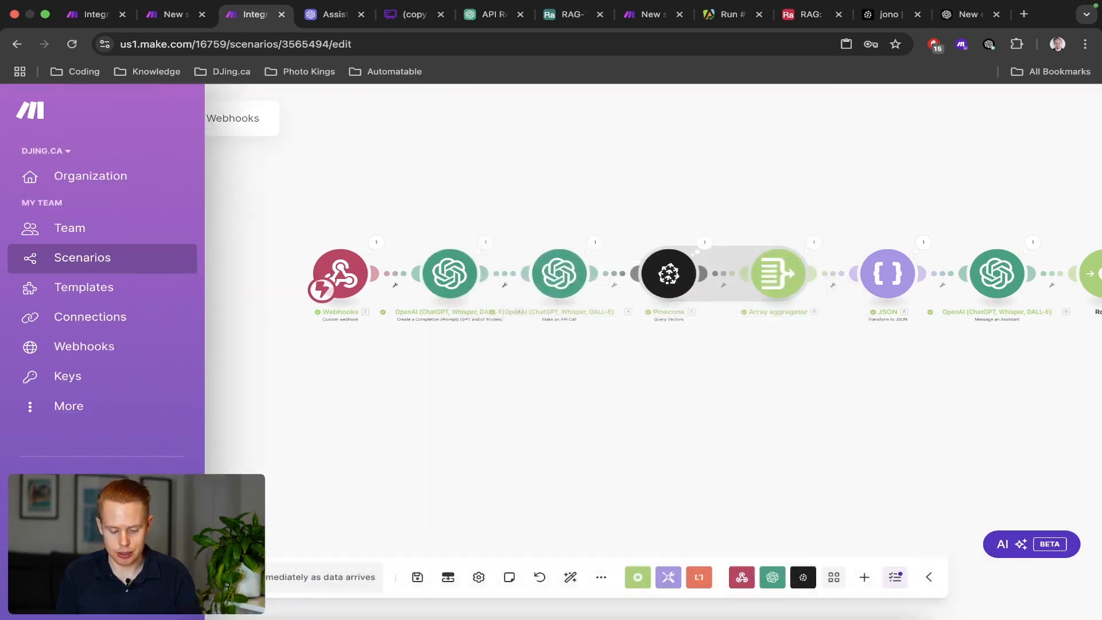
click(155, 577)
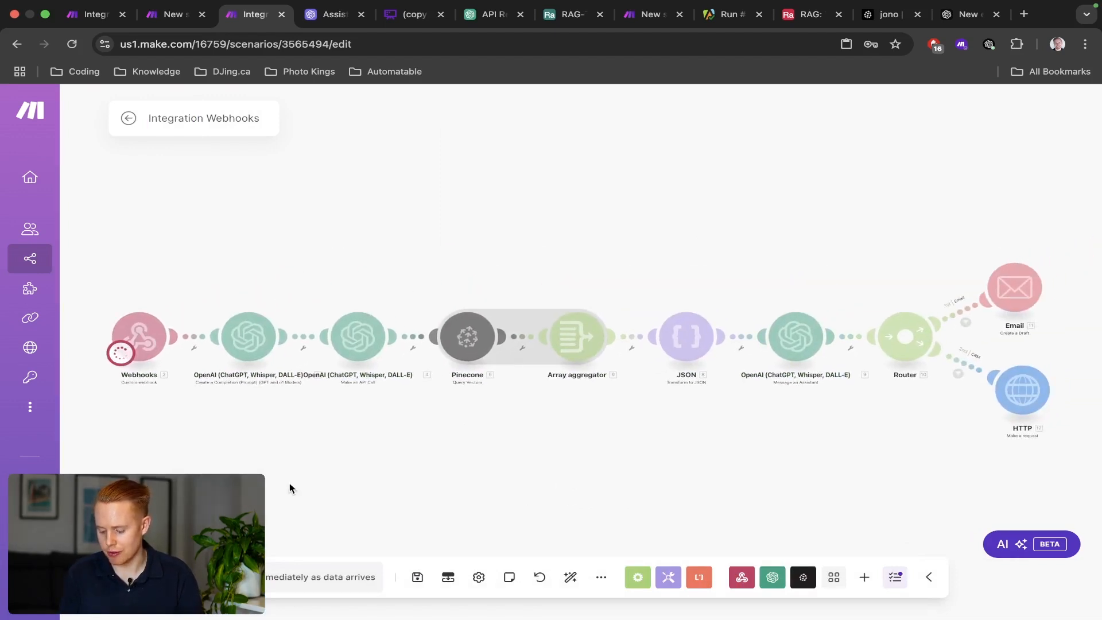
key(ctrl+Left)
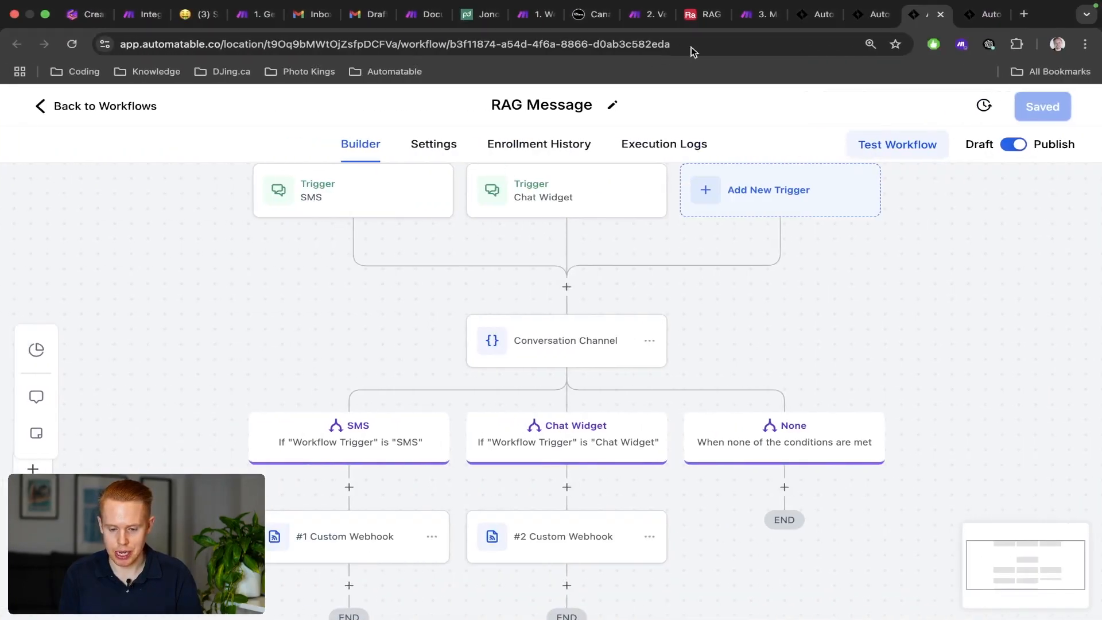
click(813, 15)
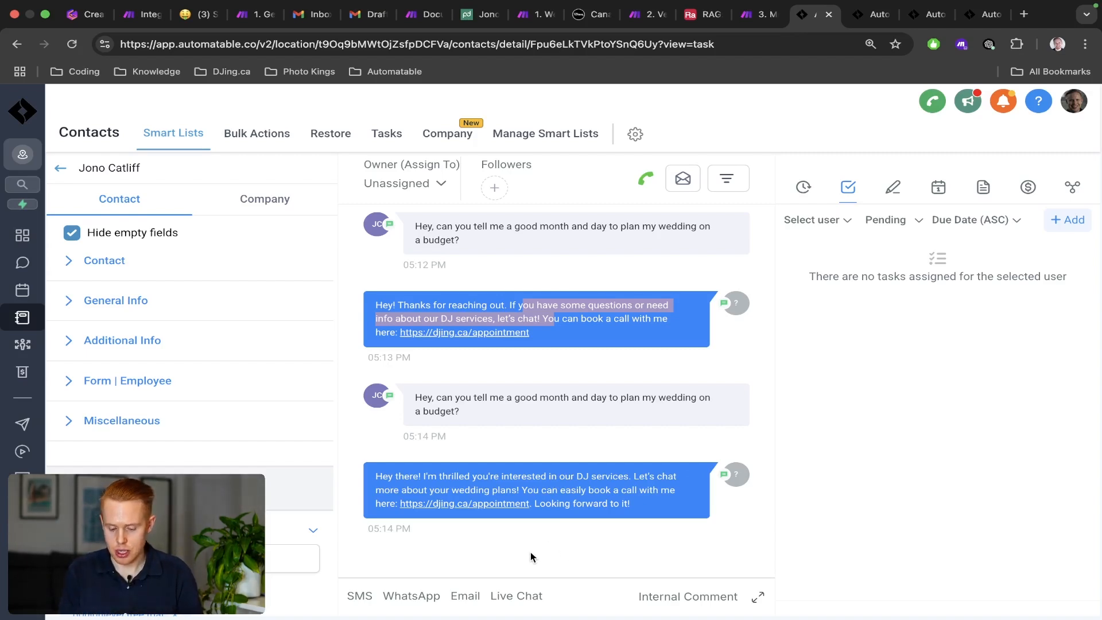
Send the test SMS while watching the Make scenario pick it up.
key(ctrl+Right)
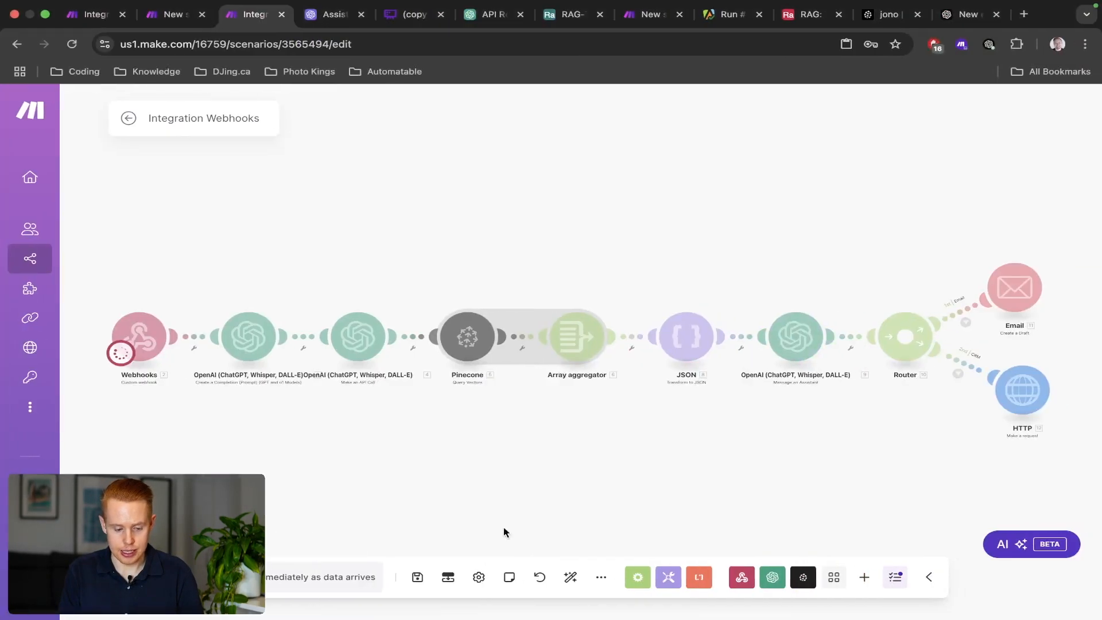
key(ctrl+Left)
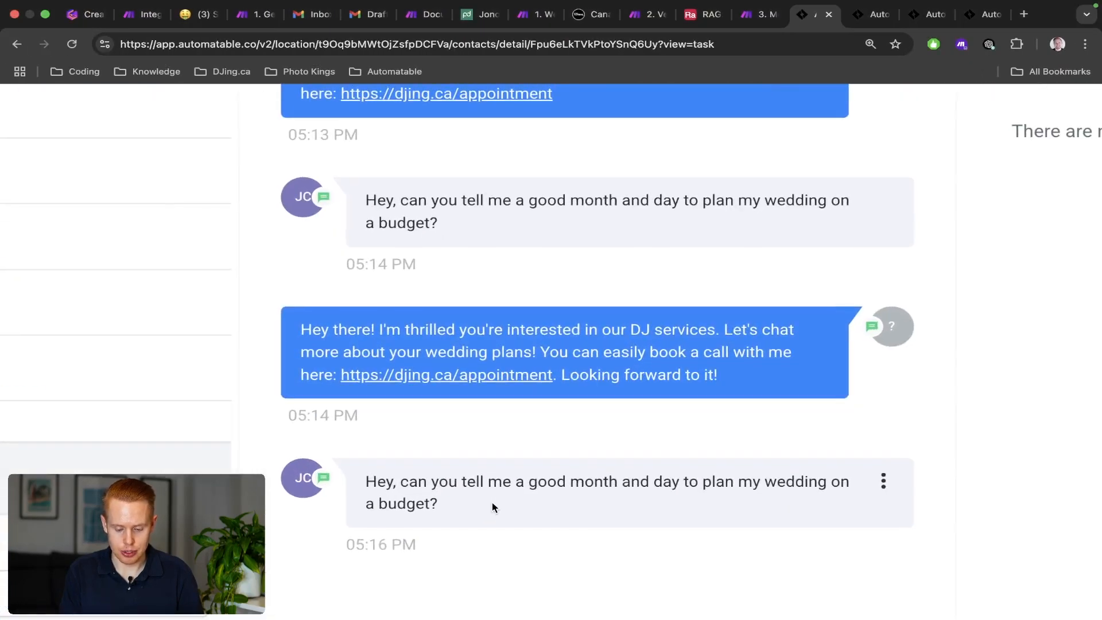
key(ctrl+Right)
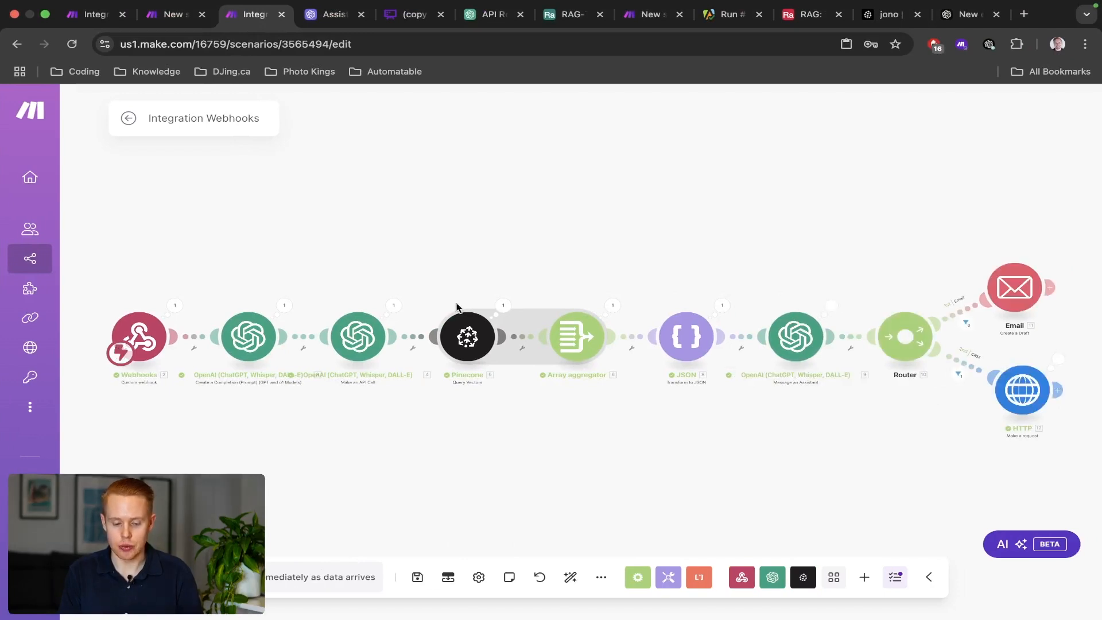
Inspect the first OpenAI module's generated query, then check the new reply in the conversation.
click(285, 306)
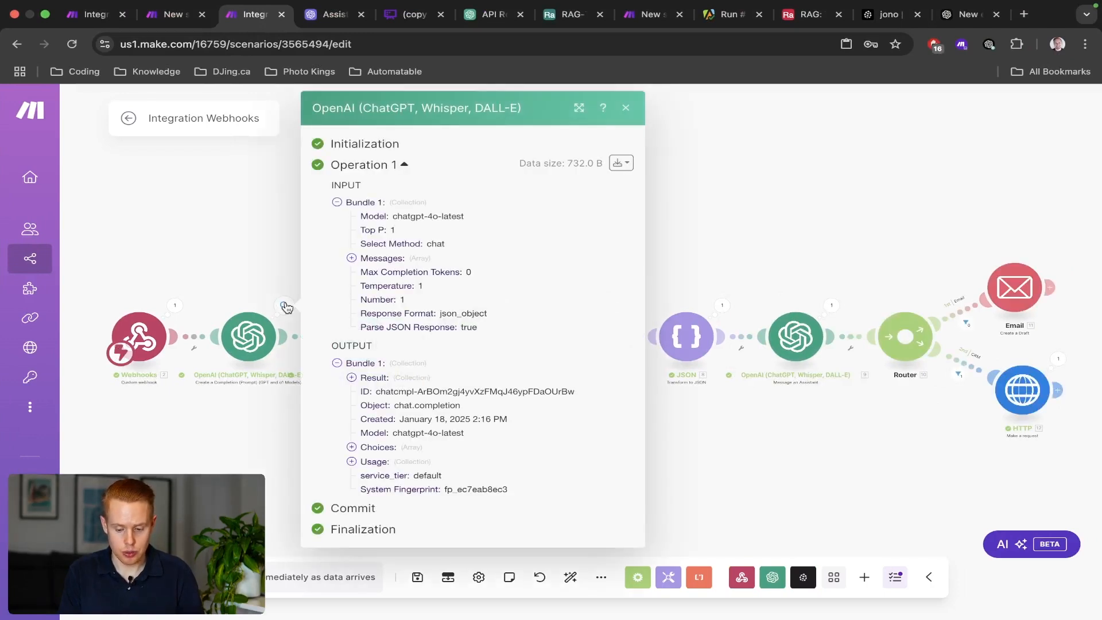
click(361, 381)
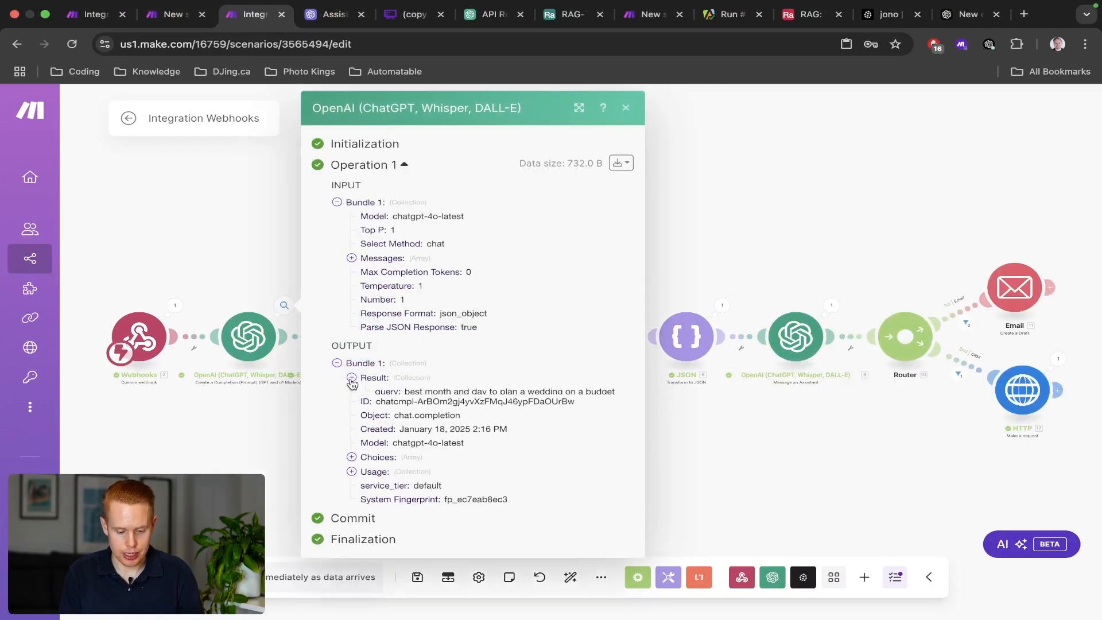
triple_click(422, 391)
key(ctrl+Left)
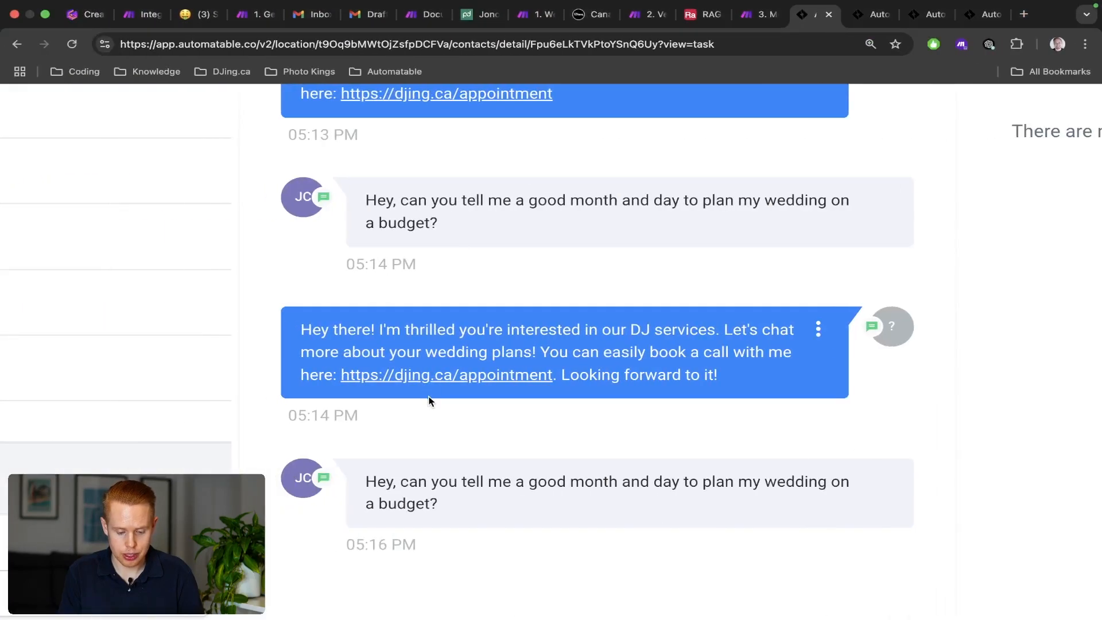
scroll(431, 402, down, 2)
scroll(570, 383, down, 5)
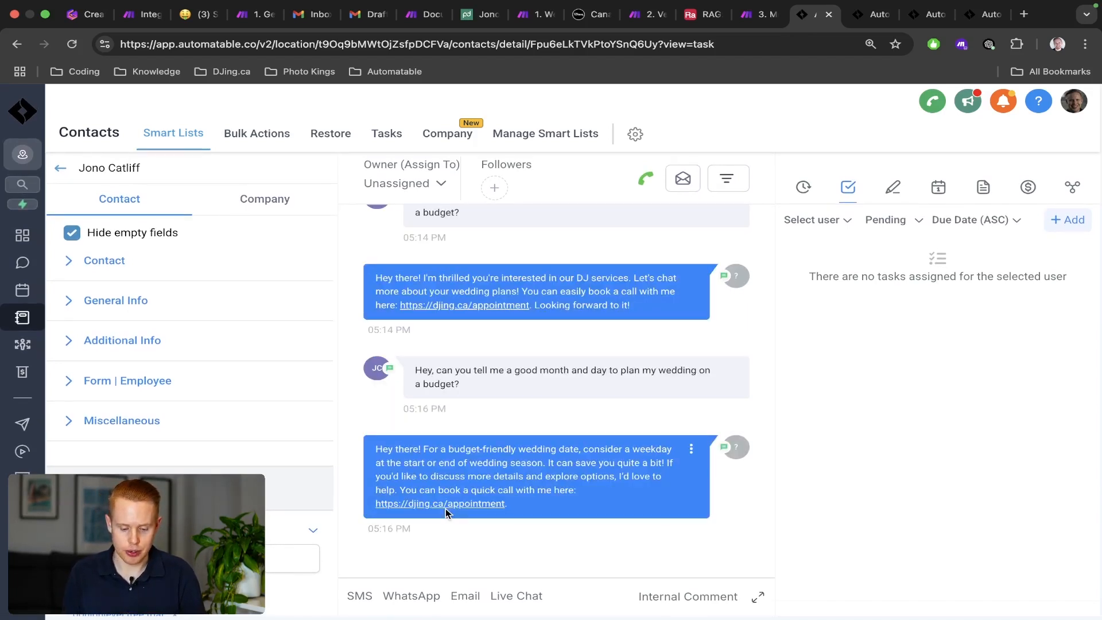
Read through the AI reply suggesting a weekday at wedding season's start or end.
scroll(541, 460, up, 5)
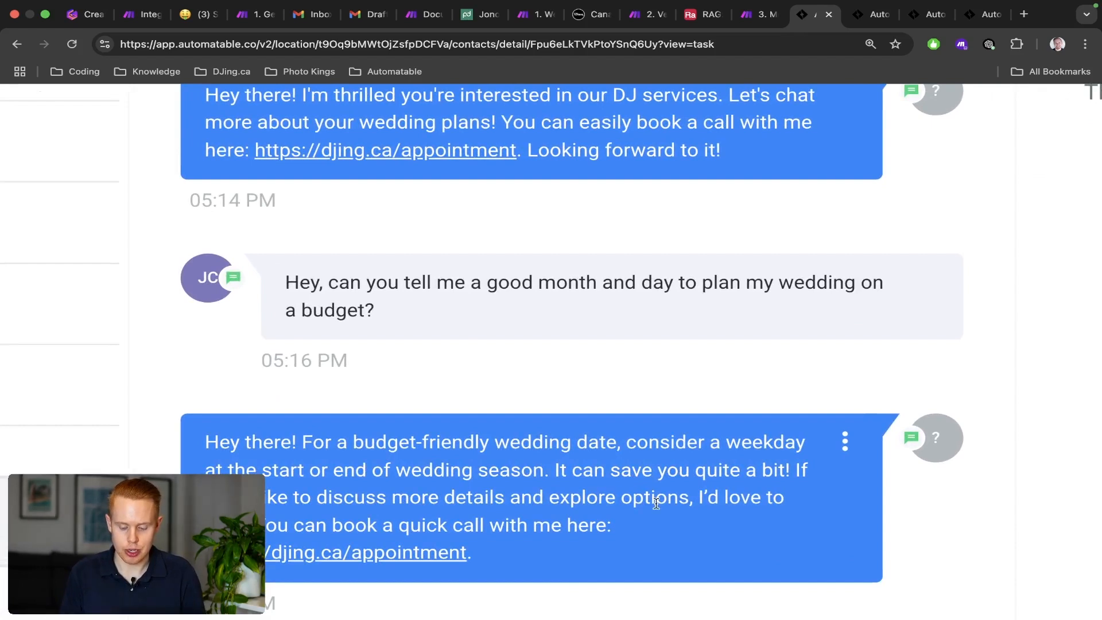
drag(276, 525, 597, 525)
click(545, 571)
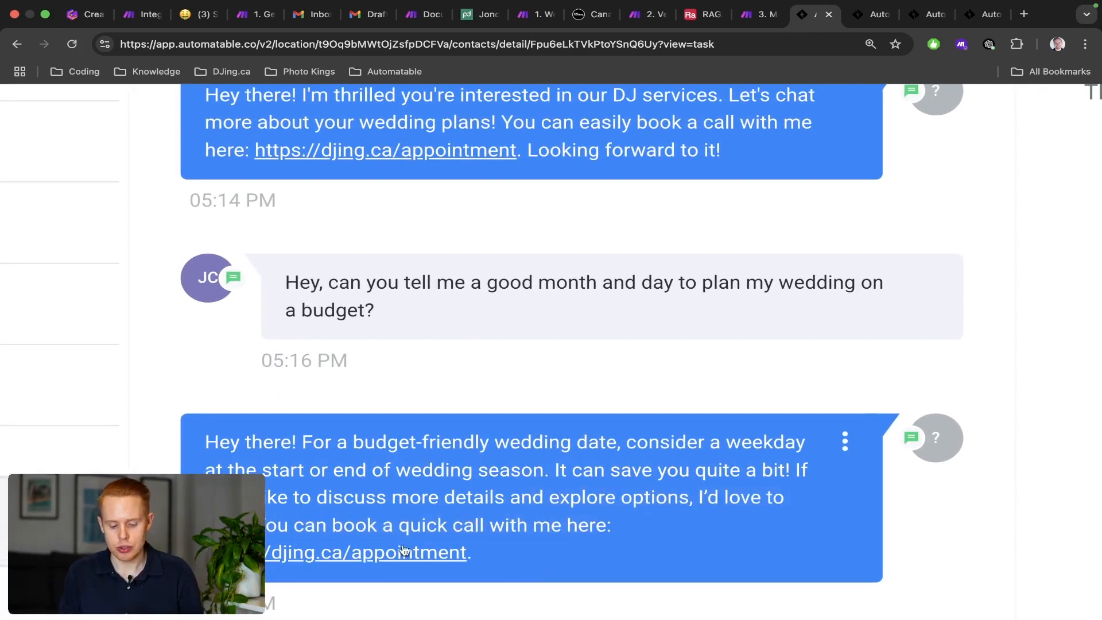
scroll(407, 619, down, 3)
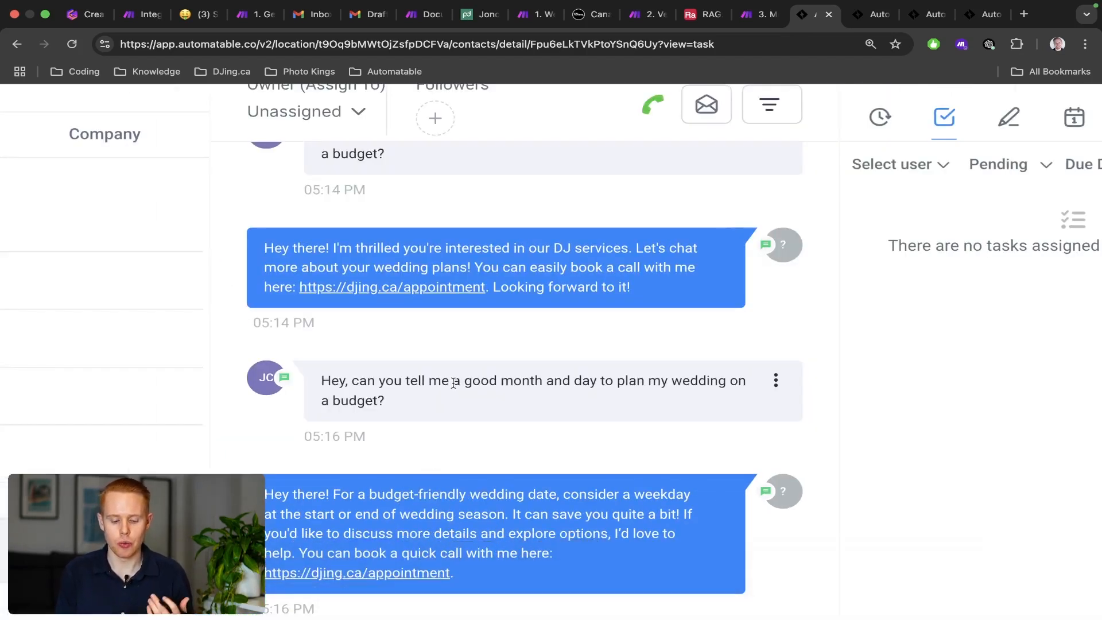
scroll(460, 394, down, 3)
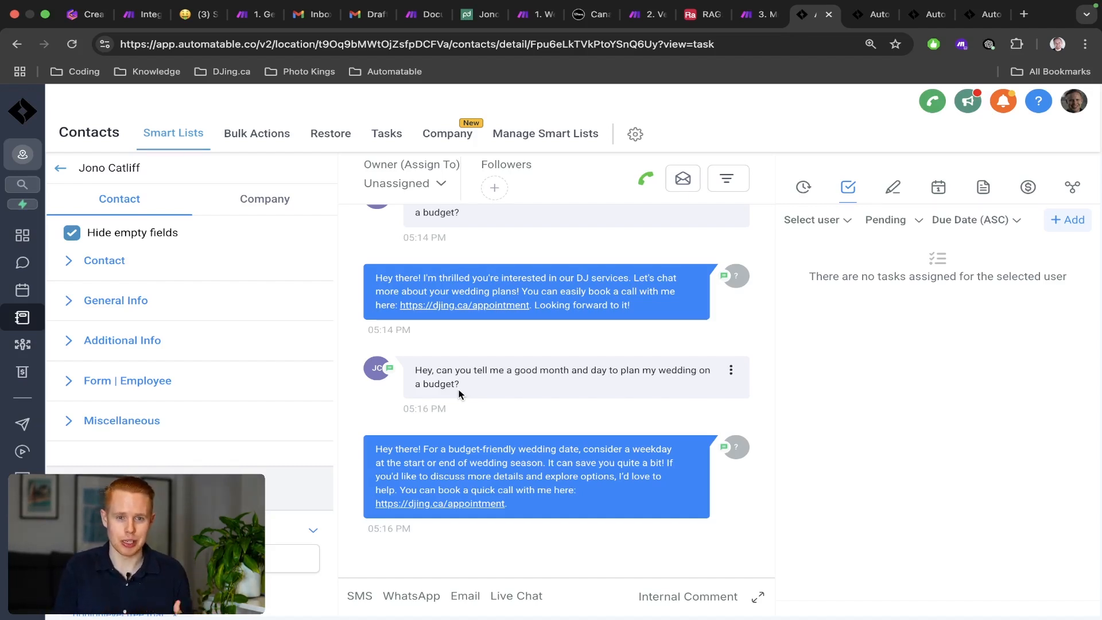
key(ctrl+Right)
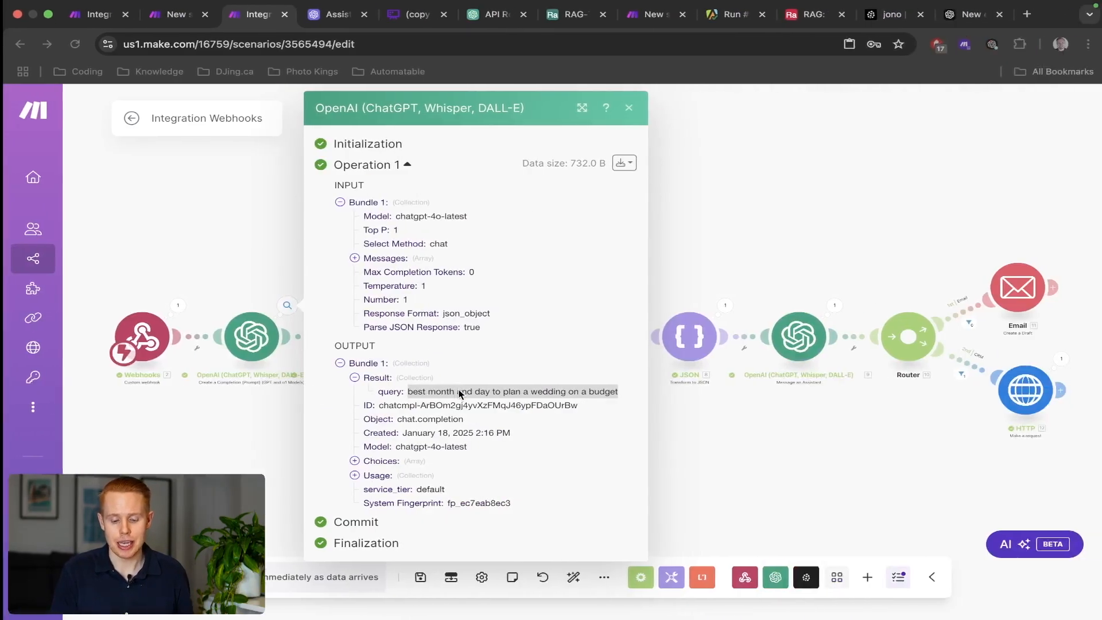
Close the OpenAI output, glance at the Gamma slide document, and return to the scenario canvas.
click(745, 264)
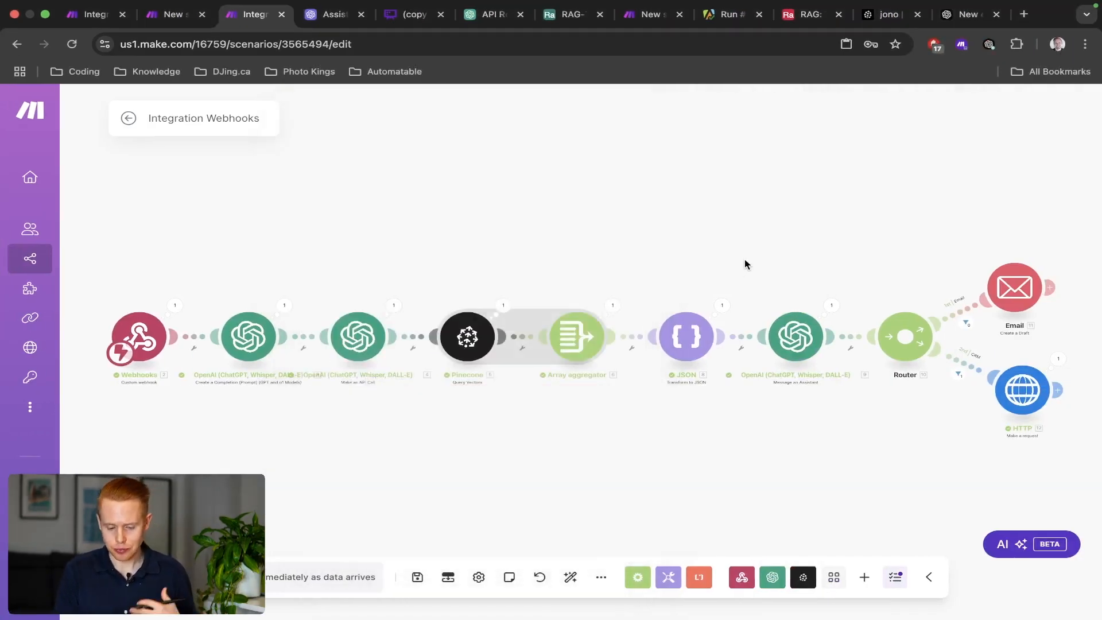
scroll(745, 264, down, 2)
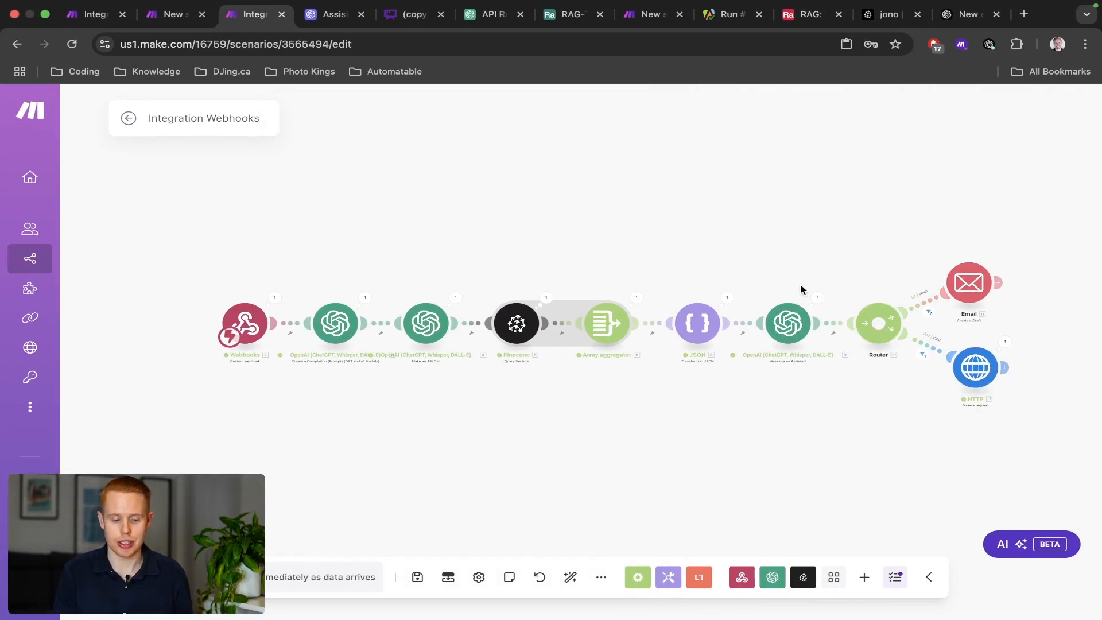
key(ctrl+Left)
key(super+1)
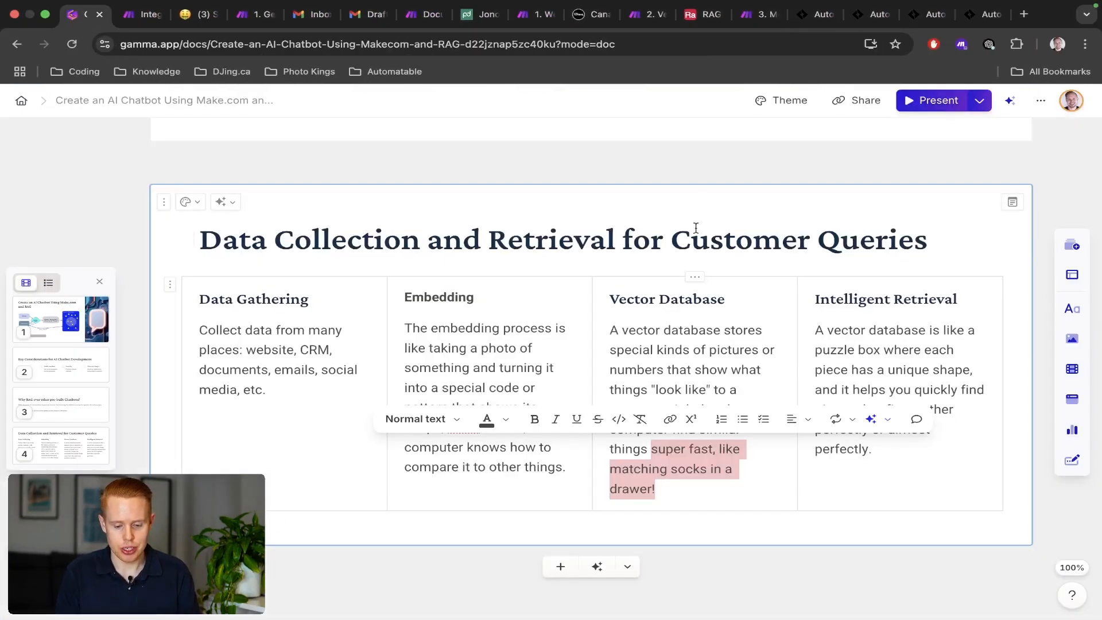
scroll(509, 246, up, 10)
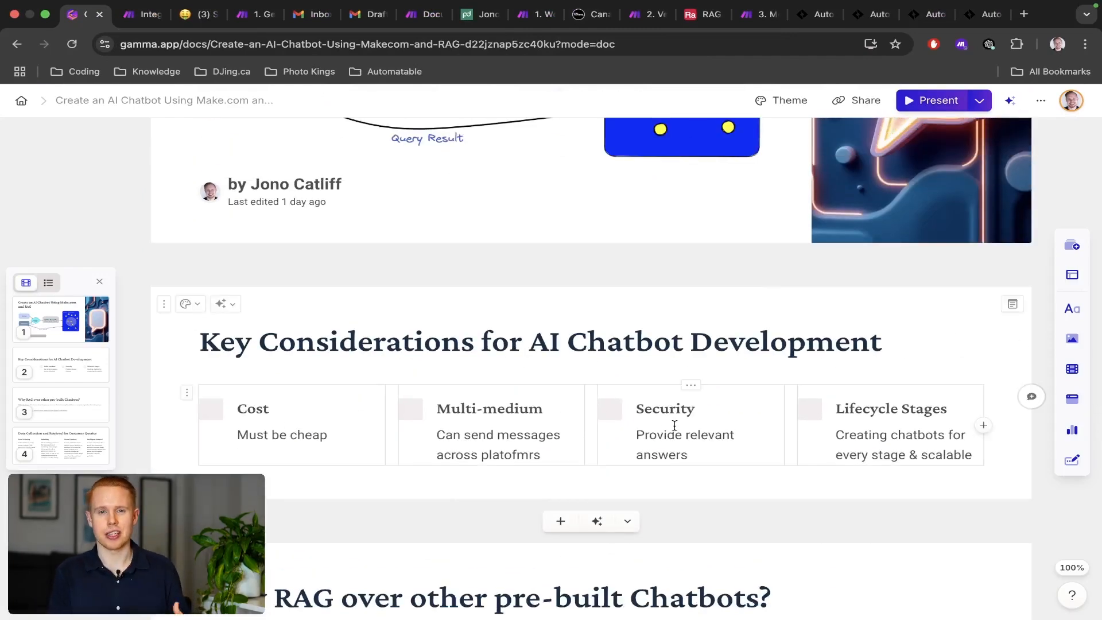
key(ctrl+Right)
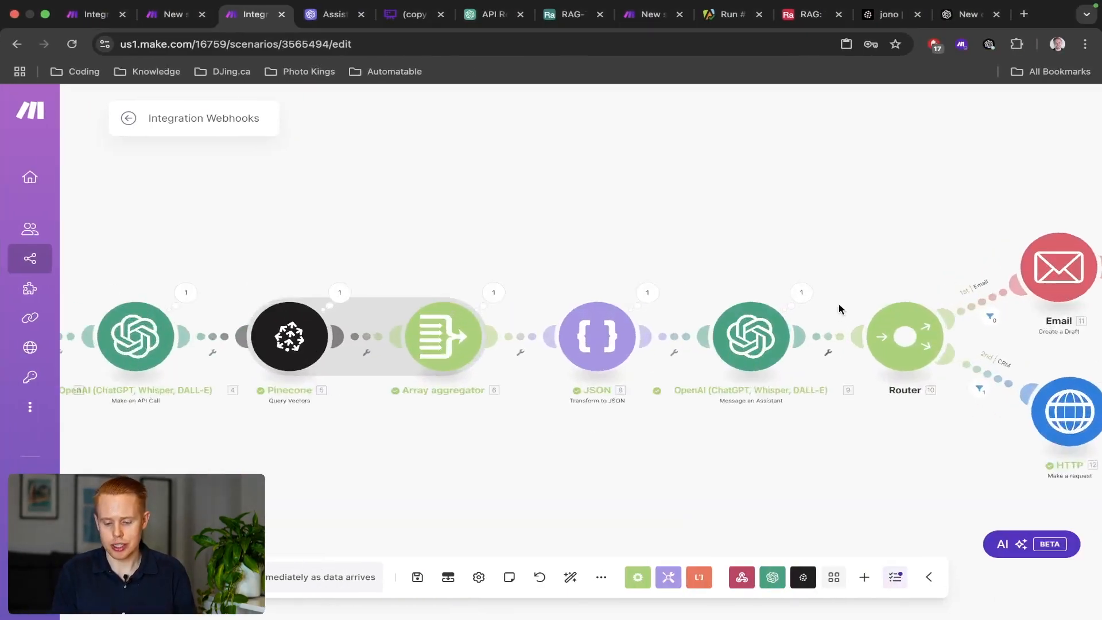
scroll(838, 304, up, 4)
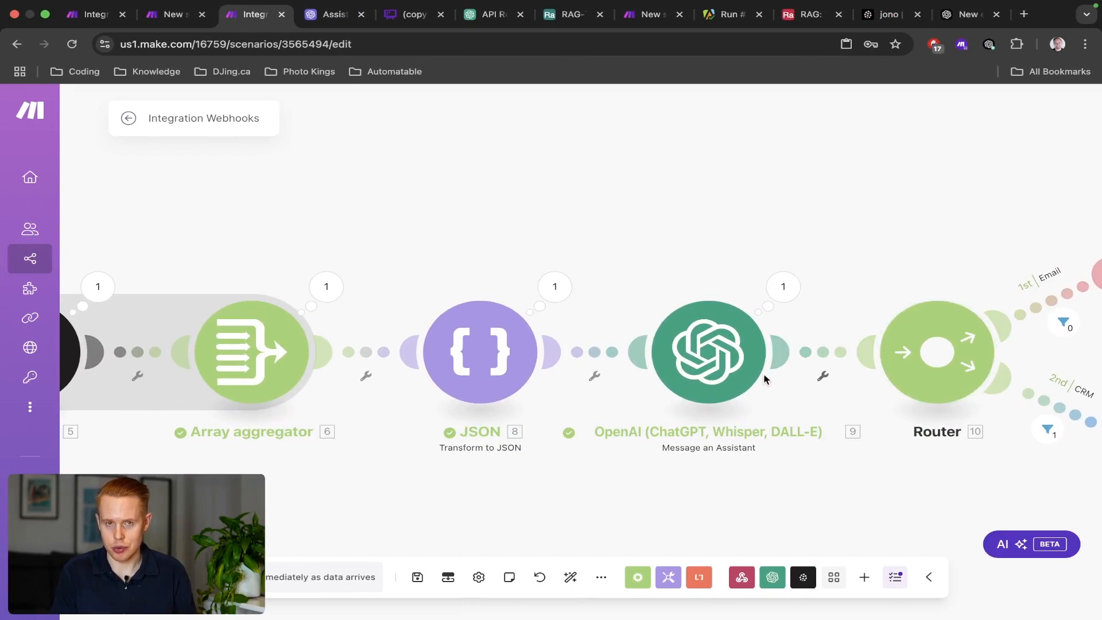